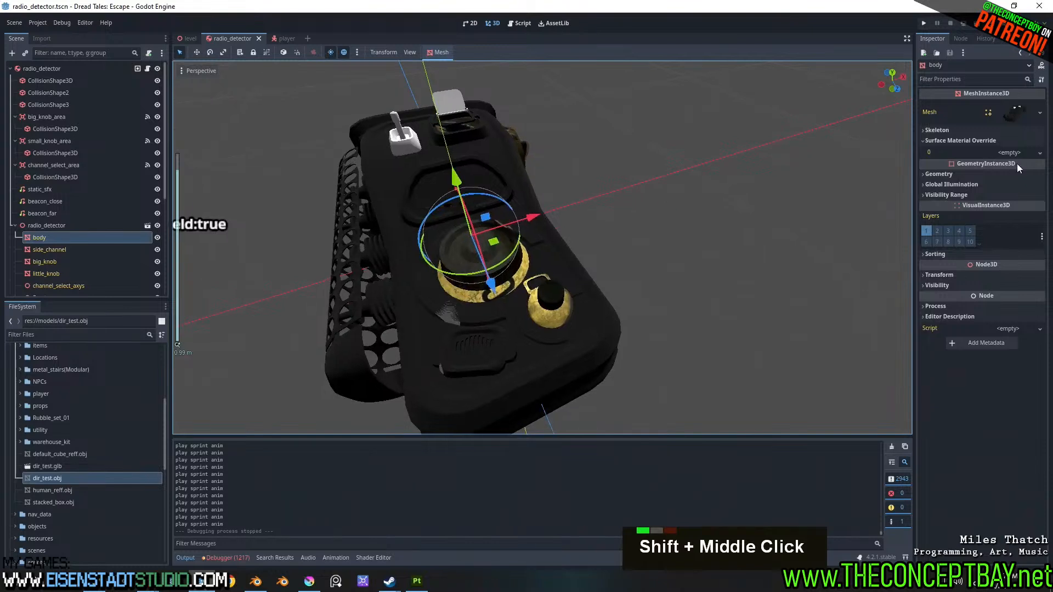
- Override surface material 0 of the radio detector's body mesh, trying a StandardMaterial3D before settling on a new ShaderMaterial
click(1009, 152)
click(1011, 187)
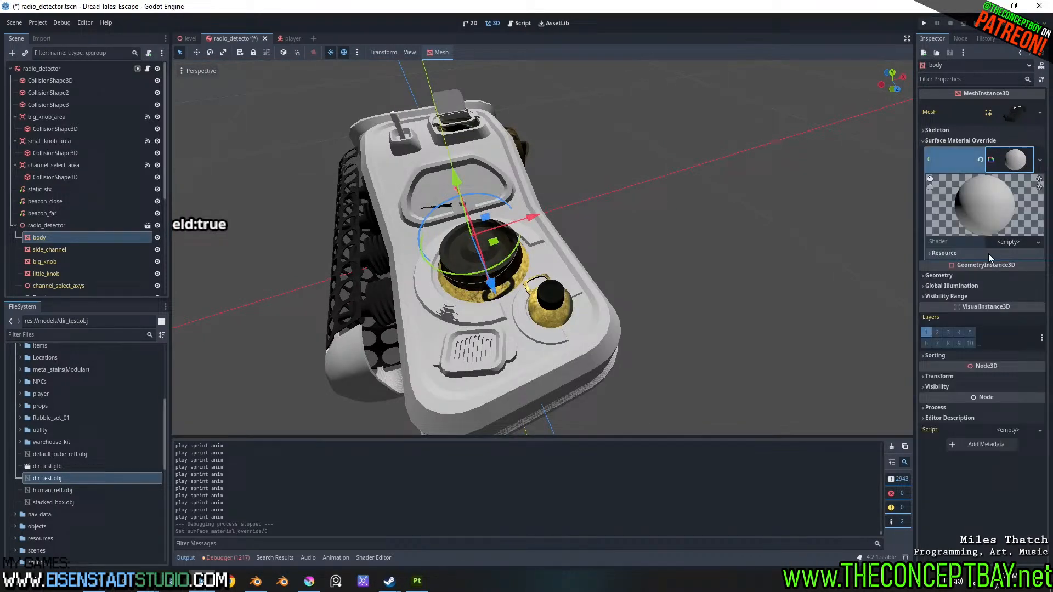
click(1040, 160)
click(1019, 182)
click(1019, 160)
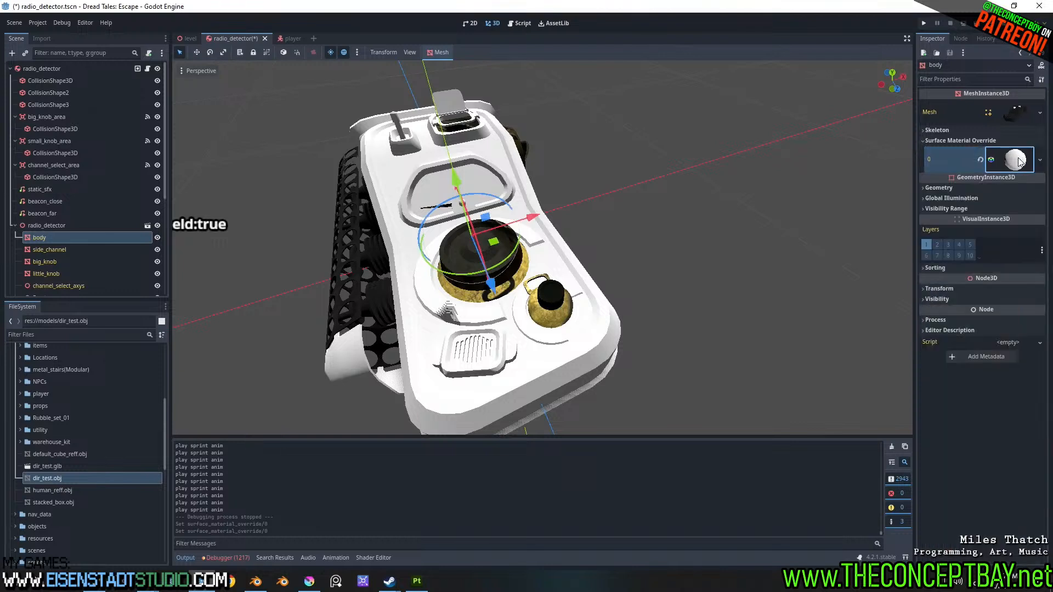
click(1019, 159)
click(1036, 159)
click(1036, 160)
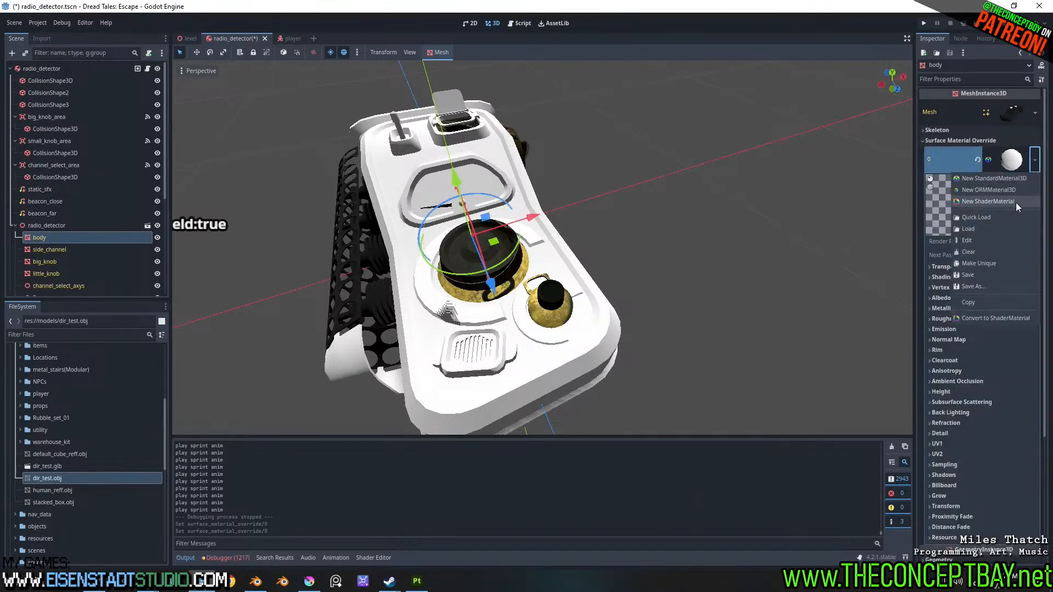
click(1015, 202)
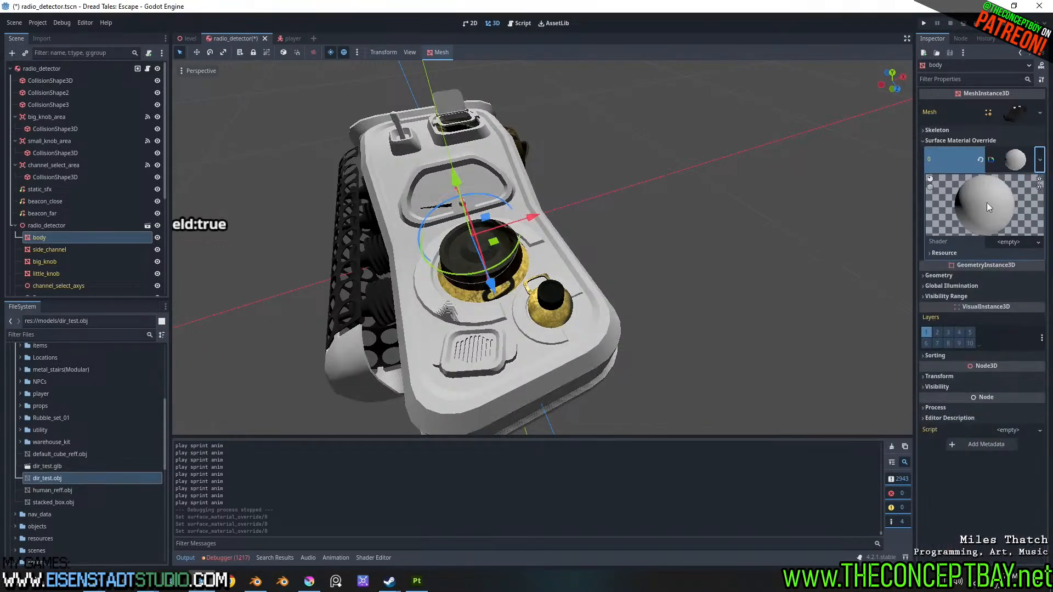
- Examine the shading of the body mesh around the big knob and its surrounding ring from several angles
middle_drag(720, 262, 723, 258)
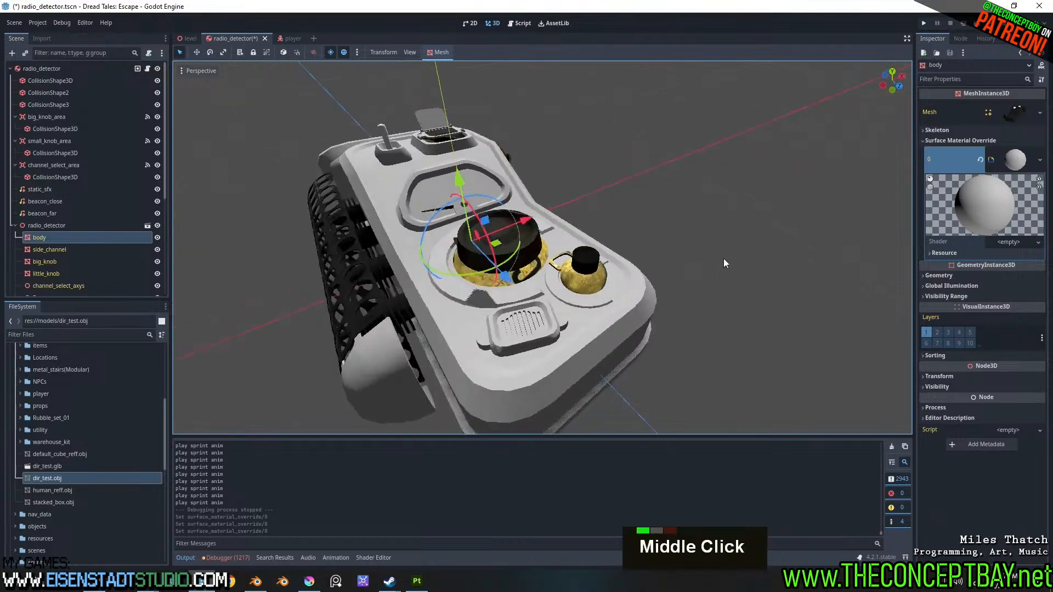
scroll(626, 255, up, 3)
middle_drag(627, 256, 577, 278)
scroll(577, 278, up, 2)
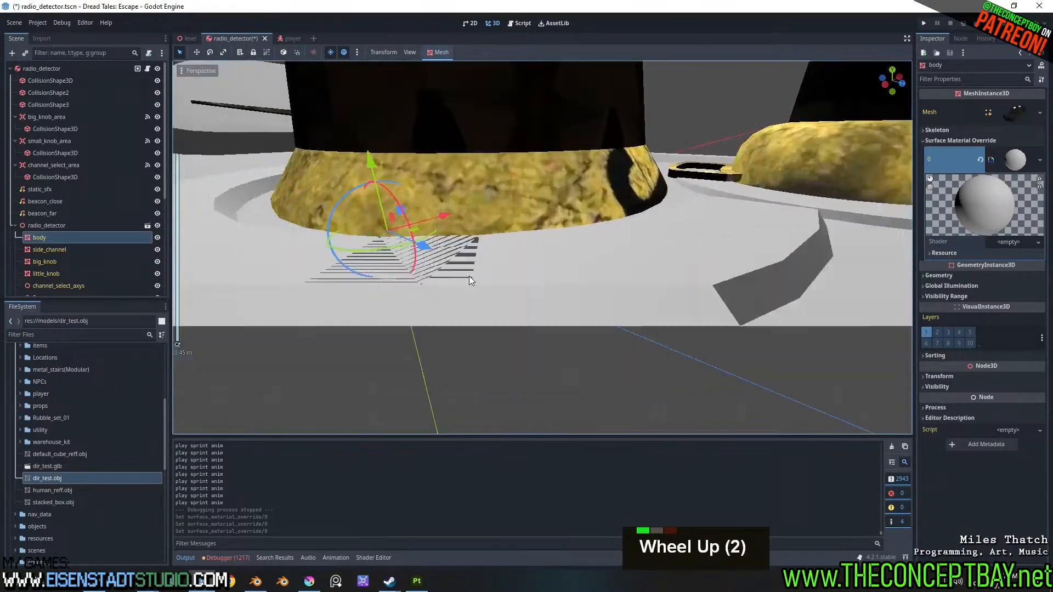
middle_drag(469, 275, 469, 279)
scroll(567, 289, down, 2)
scroll(583, 261, up, 1)
scroll(583, 261, down, 1)
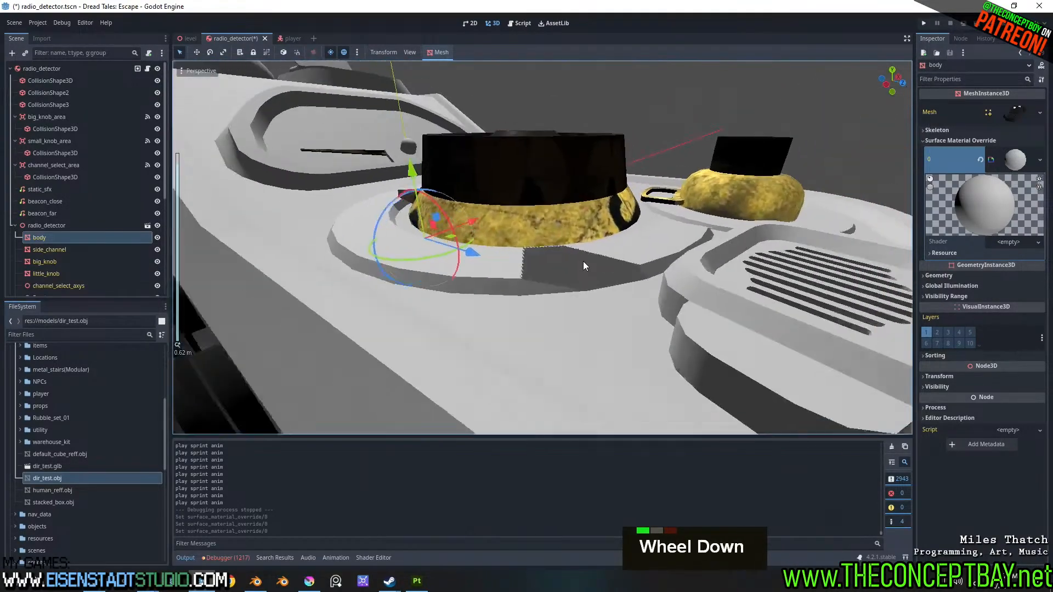
middle_drag(584, 261, 557, 305)
scroll(519, 337, down, 3)
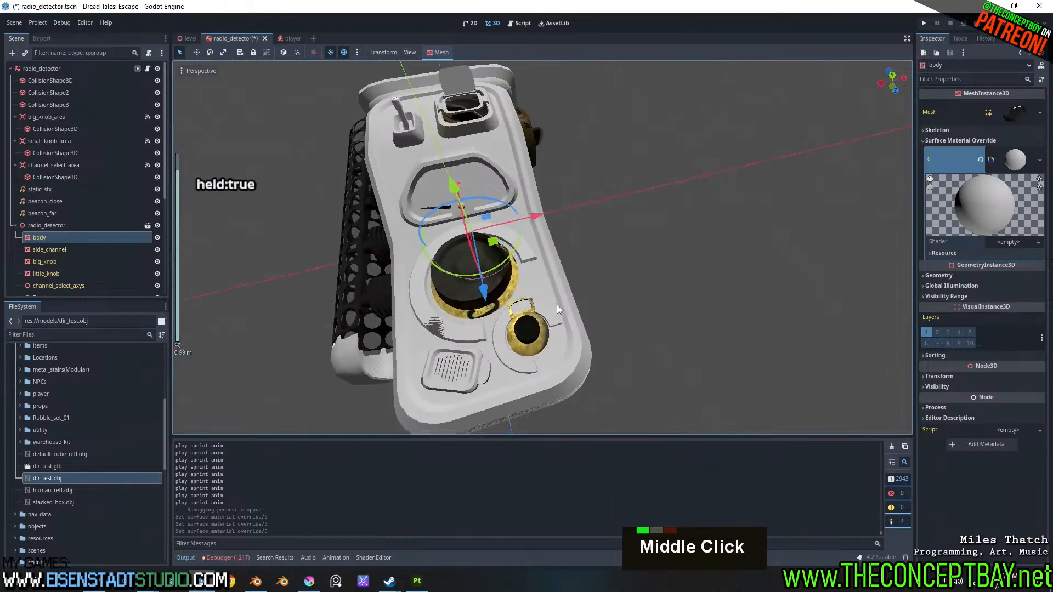
- Toggle the preview sunlight and preview environment, and check the body's shading near the knobs and speaker grille
click(332, 51)
click(332, 51)
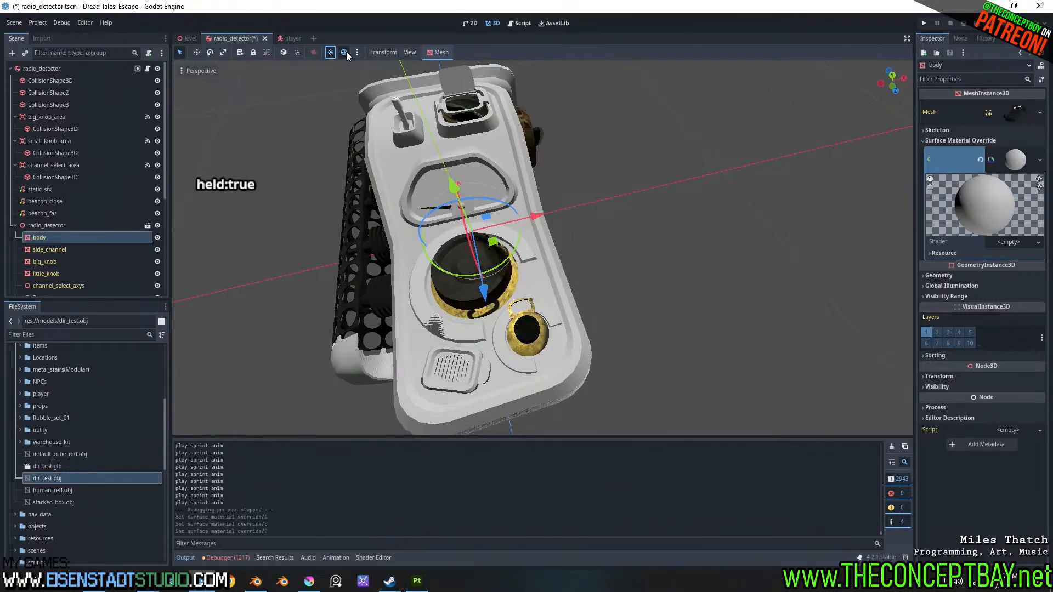
click(344, 52)
scroll(637, 266, up, 4)
middle_drag(566, 335, 582, 311)
scroll(657, 252, up, 1)
scroll(515, 259, up, 3)
scroll(704, 265, up, 2)
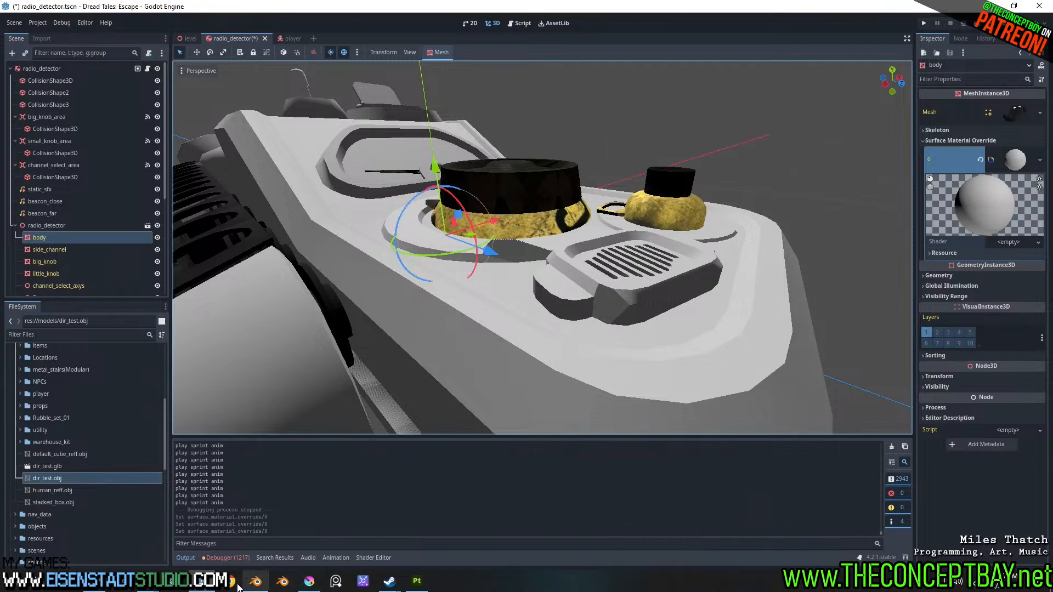
- Switch to Blender and make the radio detector's body the only selected object
mouse_move(308, 585)
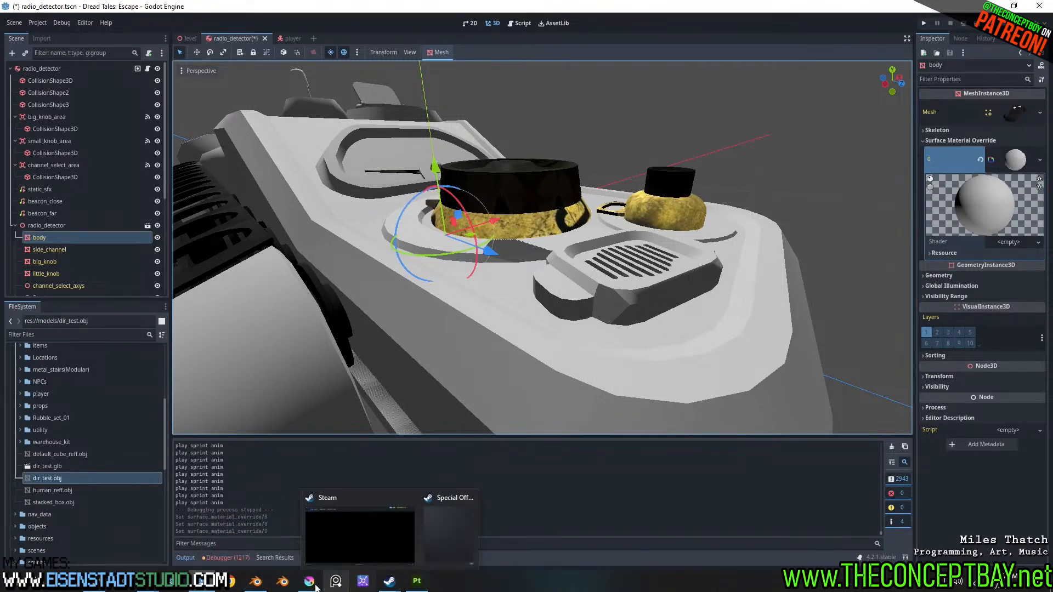
click(255, 582)
scroll(705, 366, up, 3)
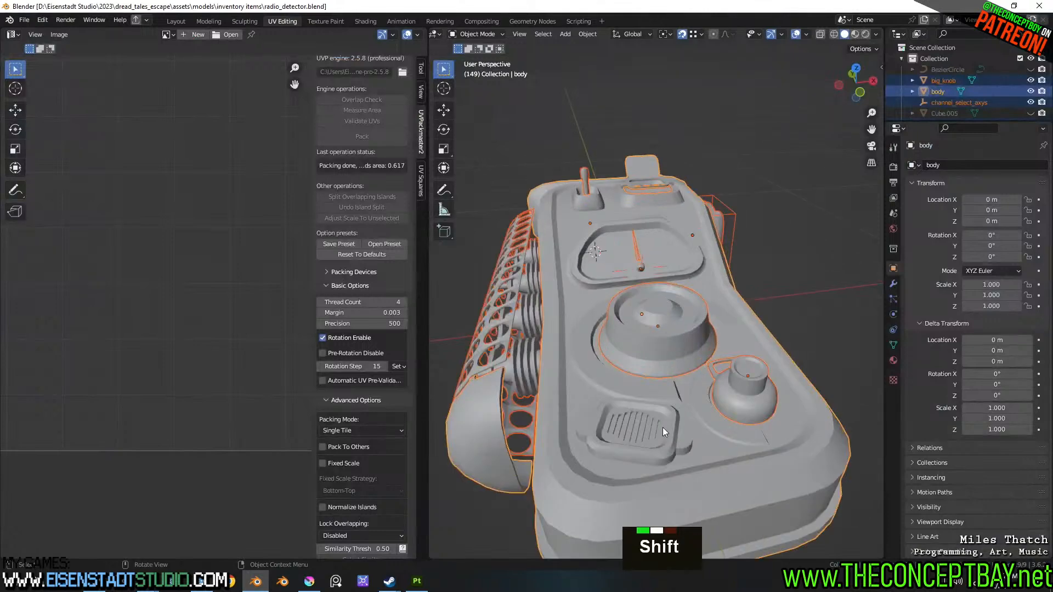
key(Tab)
shift+middle_drag(662, 426, 713, 356)
scroll(713, 356, up, 3)
key(Tab)
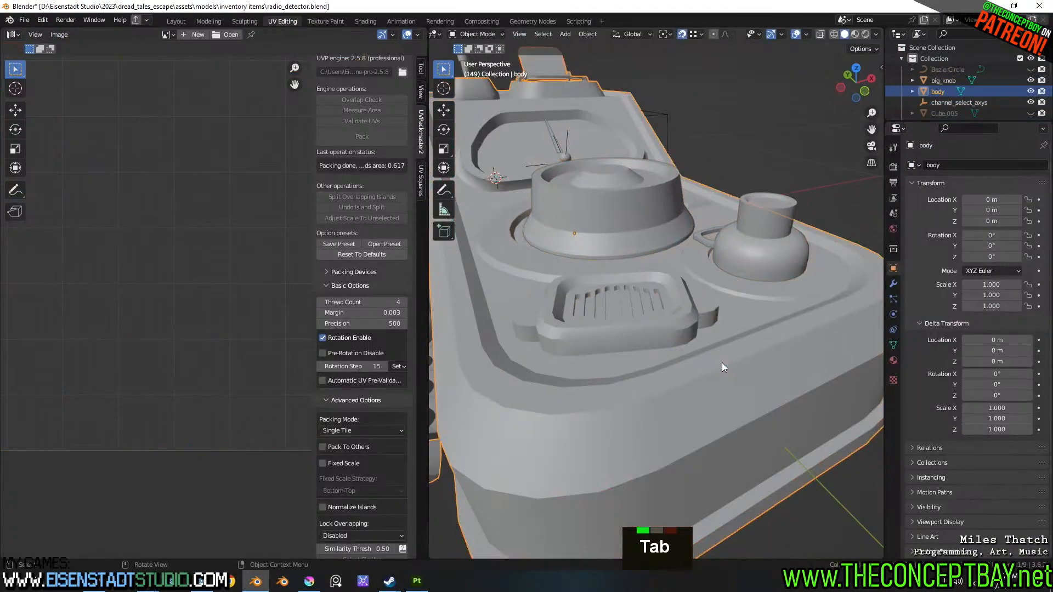
- Shade the body smooth with Auto Smooth enabled at an angle of 43°
right_click(658, 303)
click(661, 307)
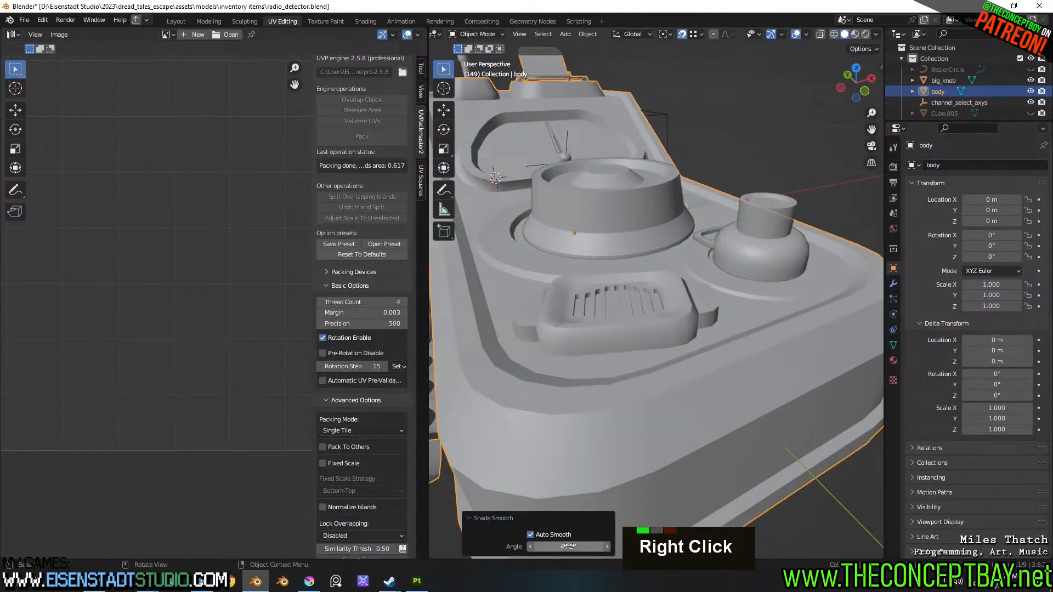
mouse_move(569, 547)
mouse_down()
mouse_move(593, 547)
mouse_move(568, 547)
mouse_up()
middle_drag(730, 254, 705, 304)
scroll(706, 304, down, 4)
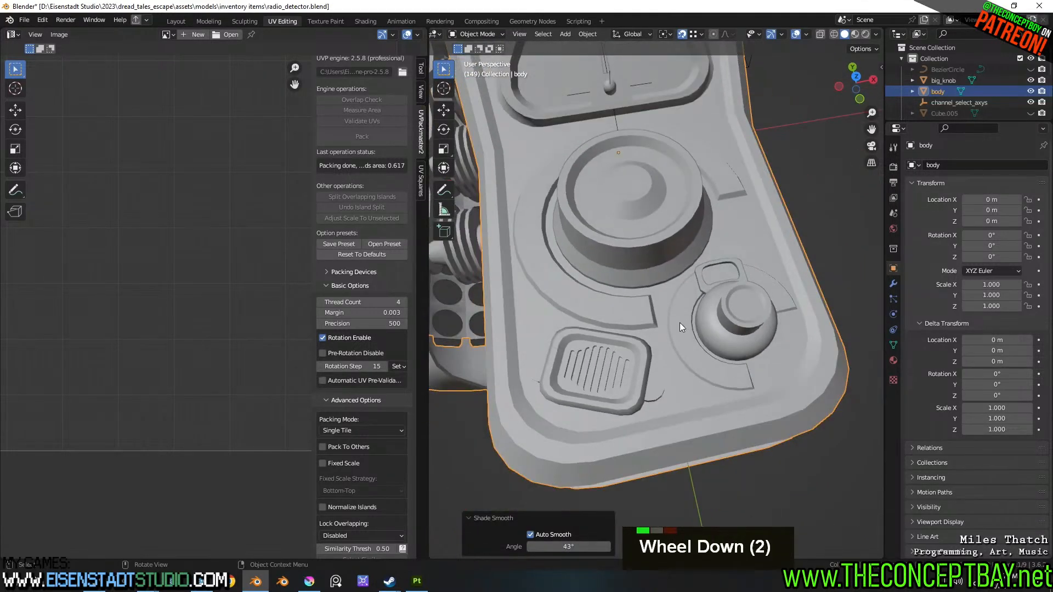
- Mark the lower edge loop of the toggle switch's raised base as a seam, undoing the first mark made on it
shift+middle_drag(657, 220, 733, 269)
scroll(678, 332, up, 6)
scroll(732, 267, up, 2)
key(Tab)
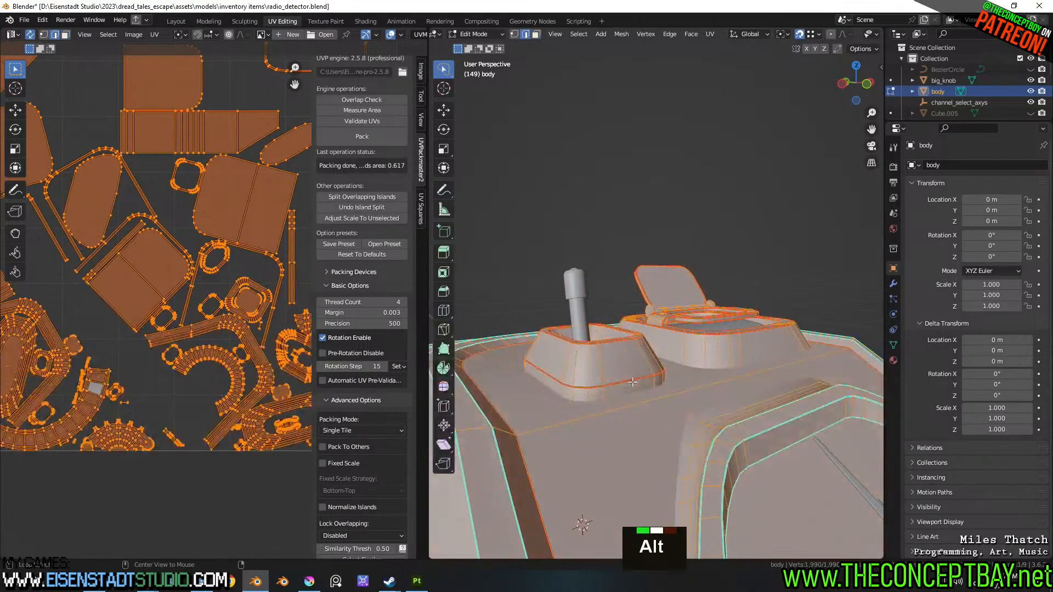
alt+click(630, 381)
right_click(633, 382)
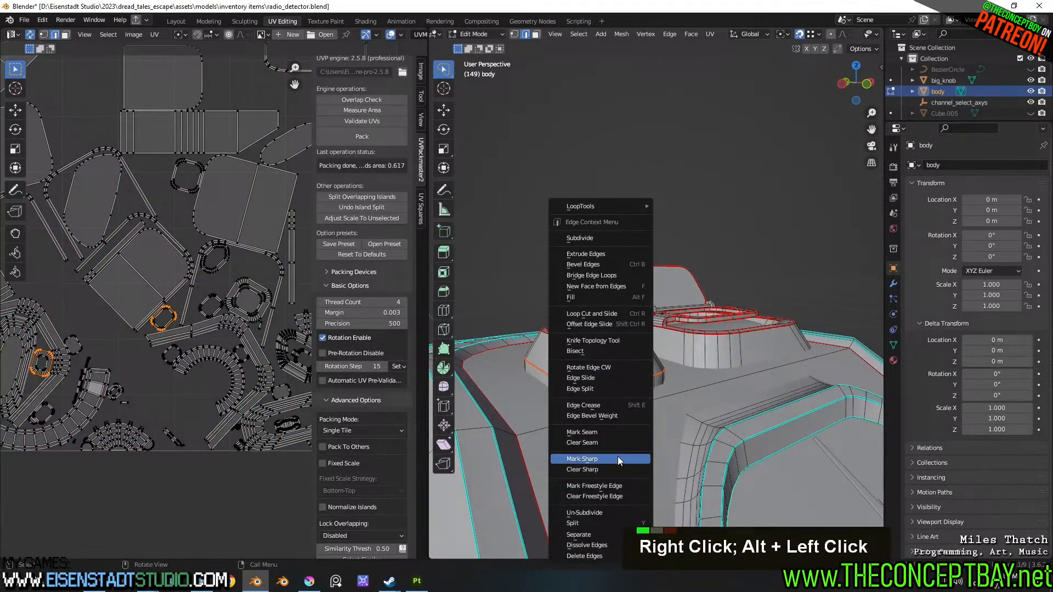
click(619, 460)
key(ctrl+z)
right_click(628, 387)
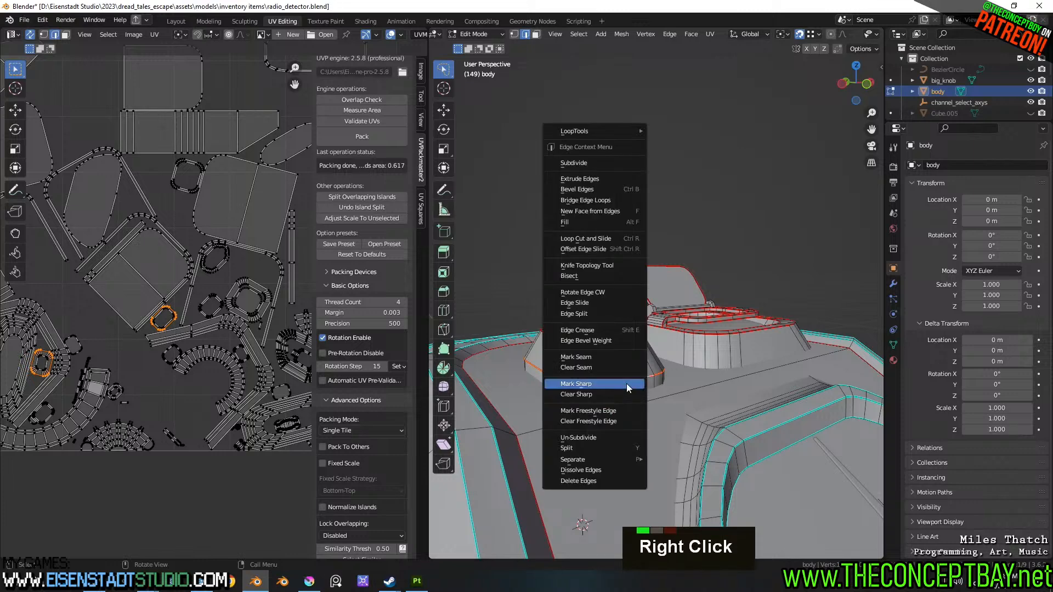
click(620, 361)
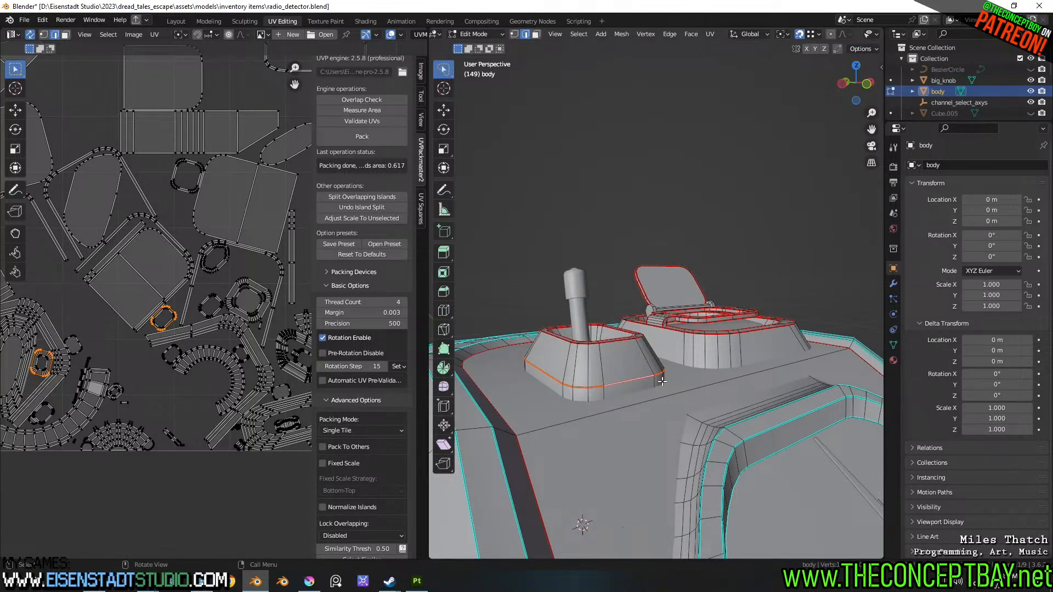
- Mark the toggle switch base's lower edge loop as sharp and check the resulting shading in Object Mode
click(893, 345)
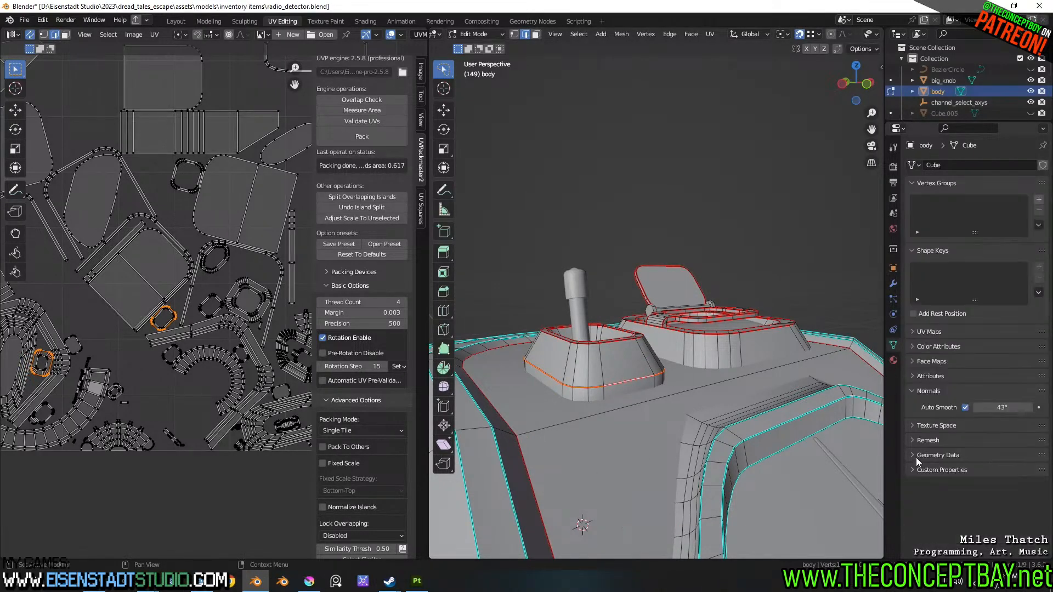
right_click(615, 379)
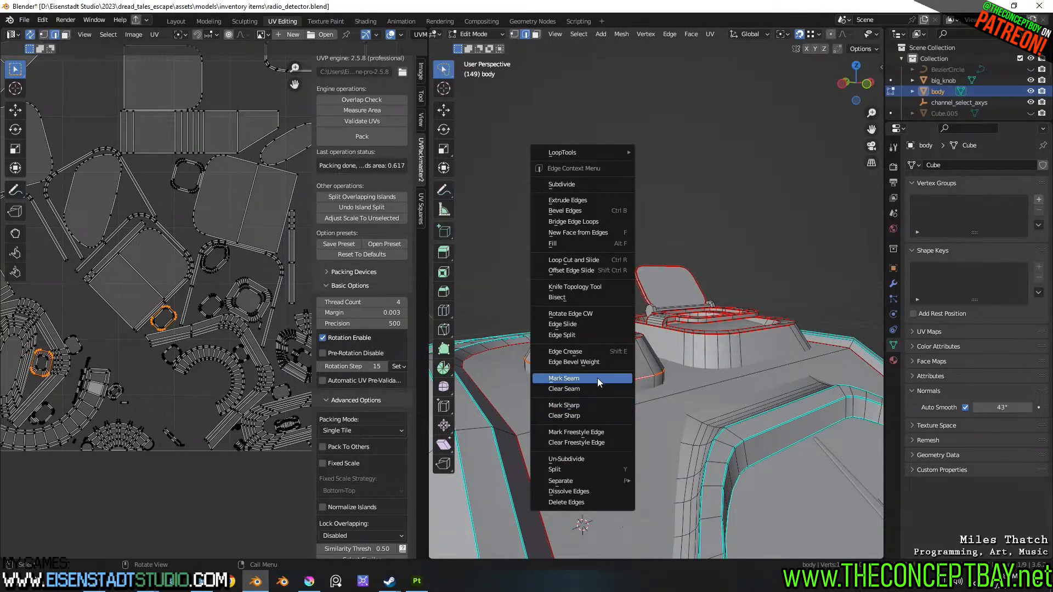
click(597, 406)
key(Tab)
middle_drag(700, 370, 684, 404)
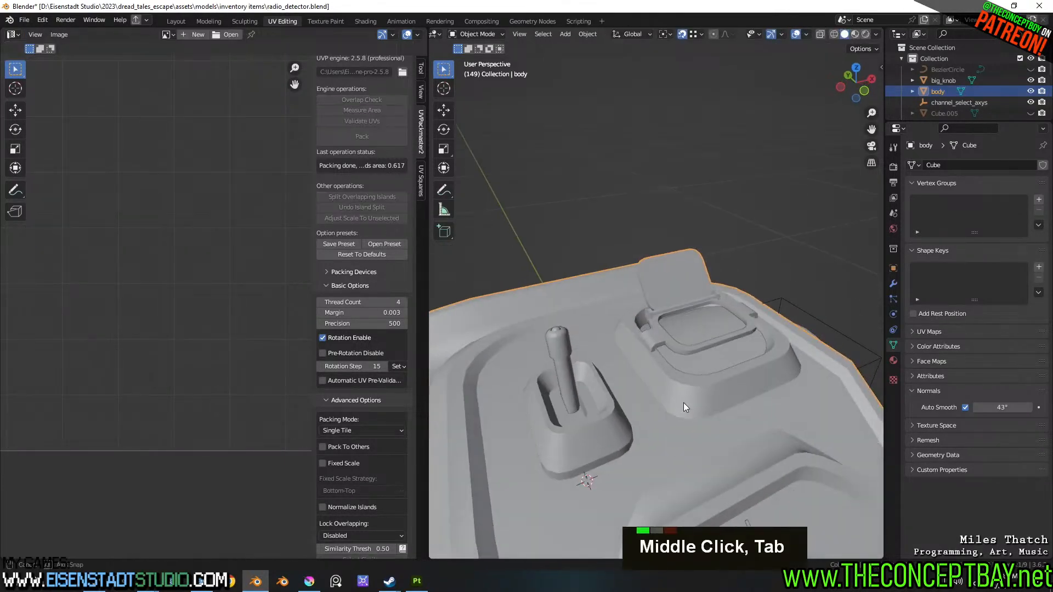
middle_drag(599, 431, 672, 298)
scroll(597, 449, down, 2)
scroll(668, 324, down, 2)
- Mark the edge loops around the speaker grille's raised frame as sharp and inspect the frame in Object Mode
key(Tab)
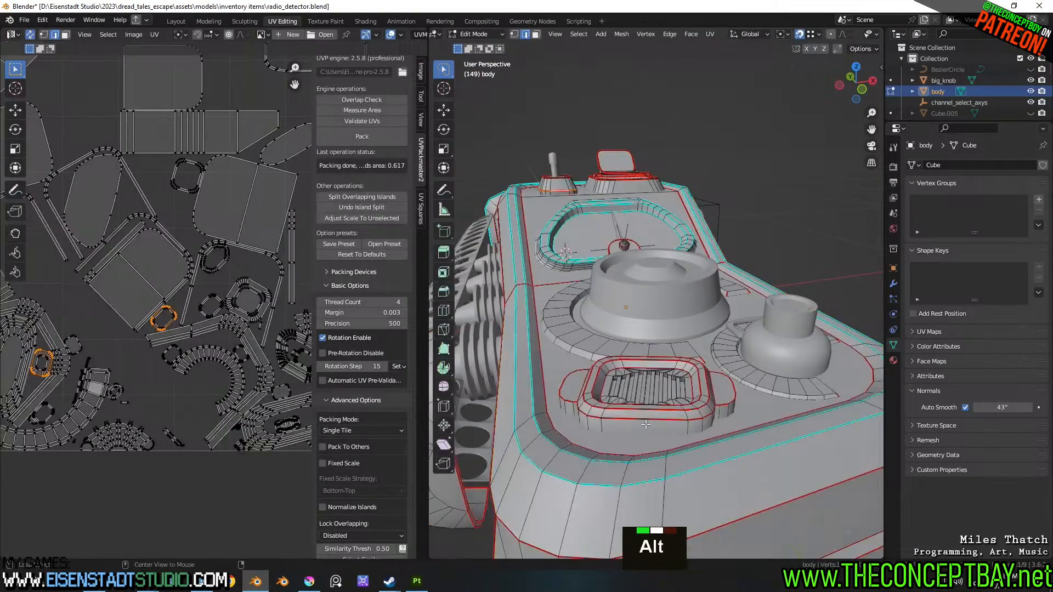
alt+click(647, 418)
alt+shift+click(647, 415)
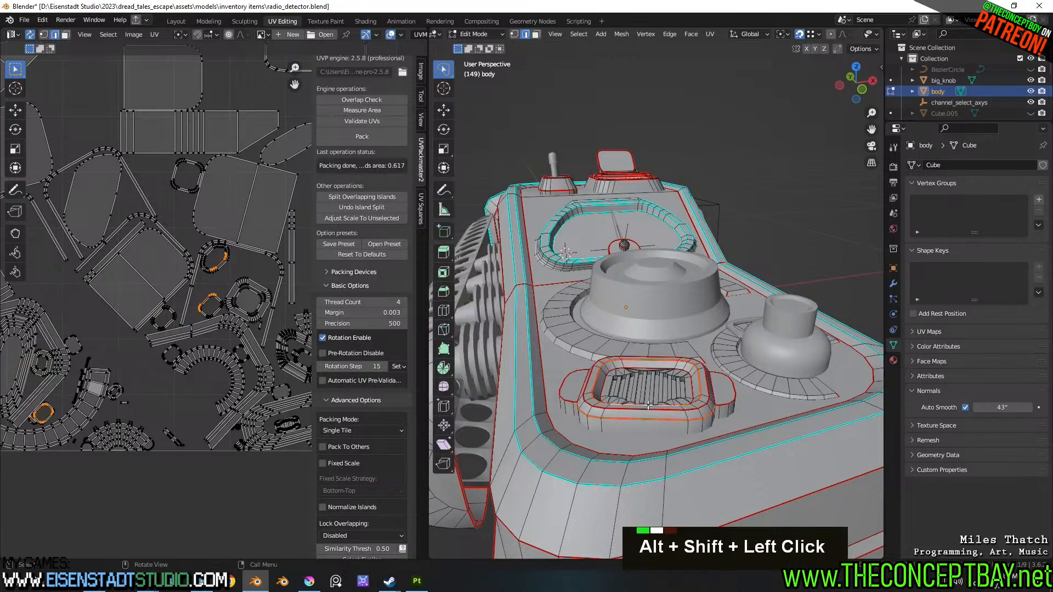
alt+shift+click(647, 411)
right_click(647, 410)
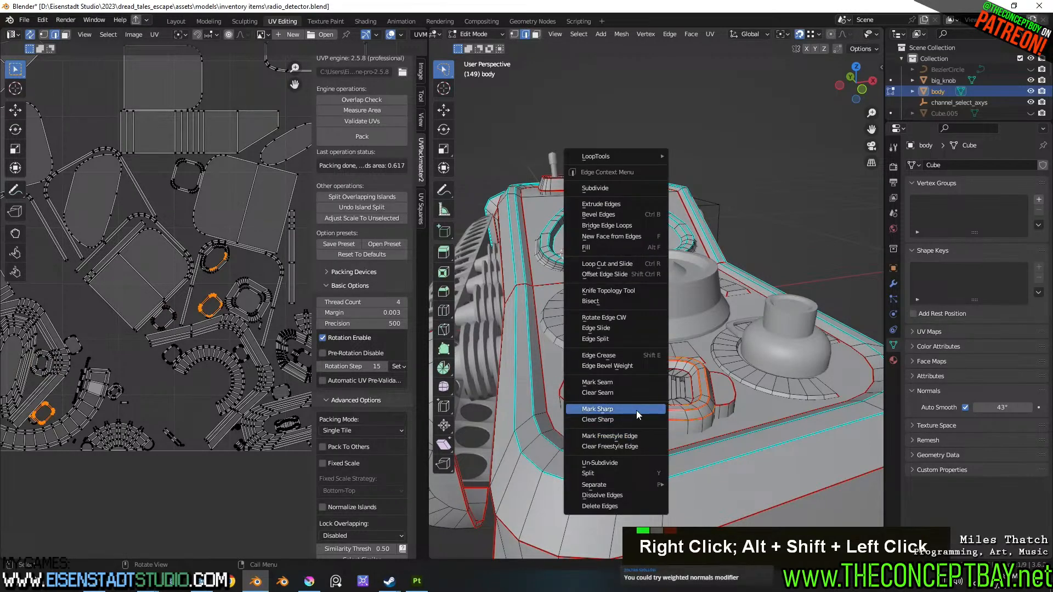
click(636, 410)
key(Tab)
alt+middle_drag(660, 425, 772, 320)
scroll(692, 359, up, 2)
scroll(693, 360, down, 2)
scroll(647, 292, up, 1)
key(Tab)
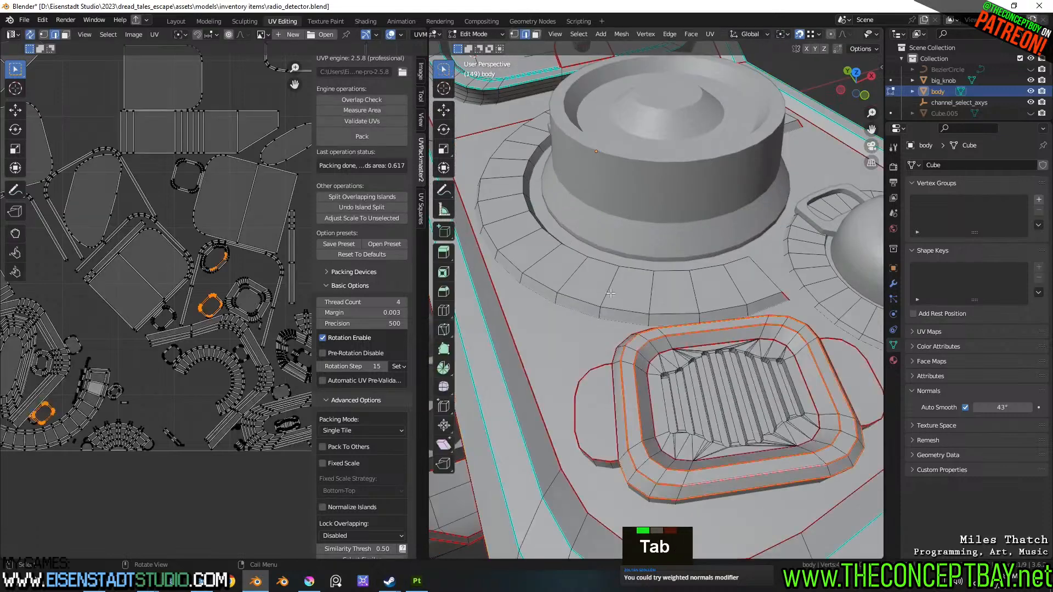
key(3)
key(g)
key(Escape)
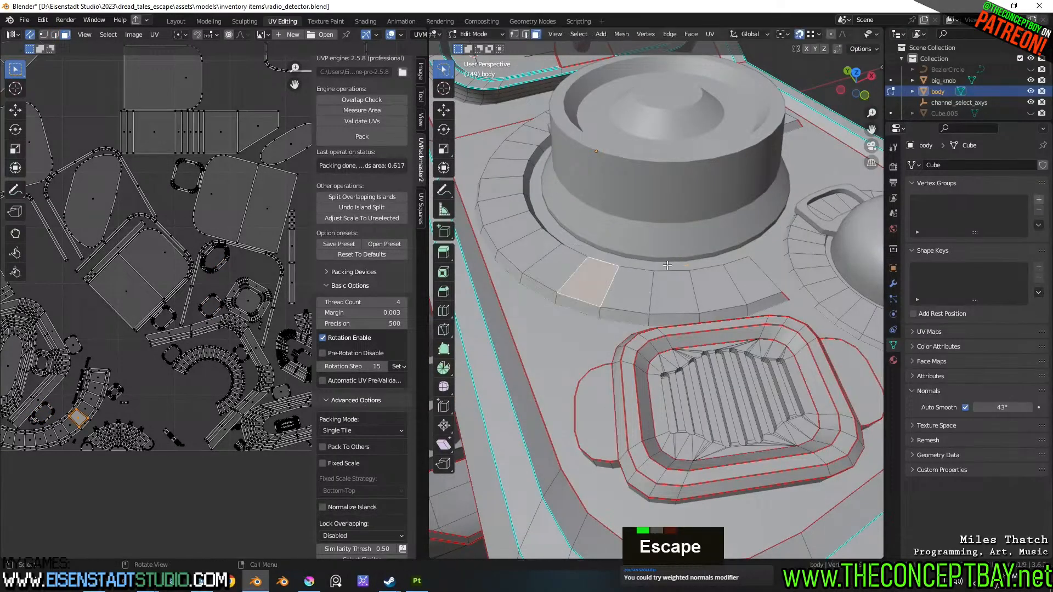
key(g)
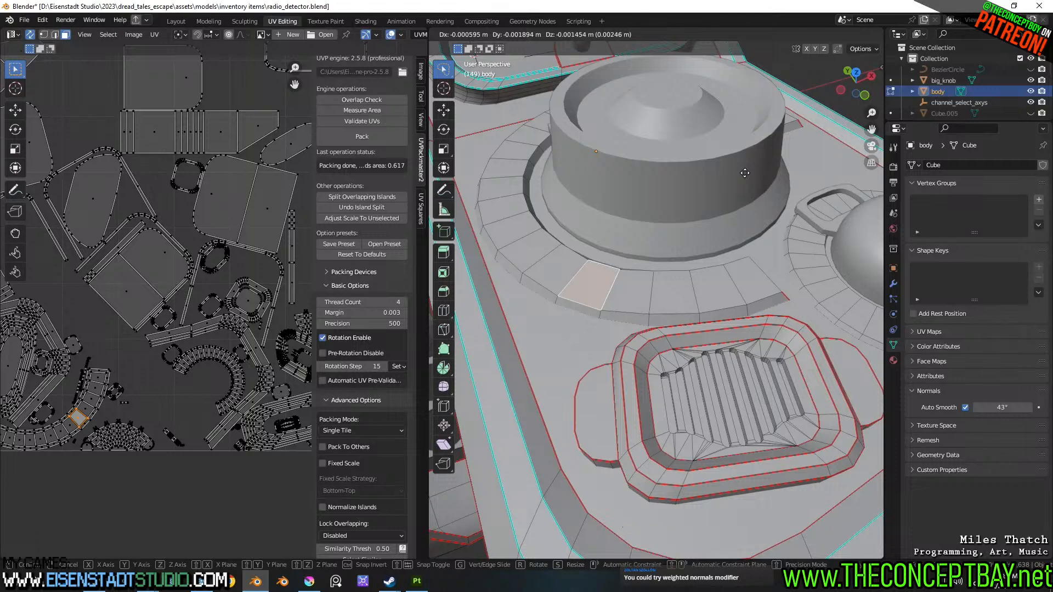
key(Escape)
key(1)
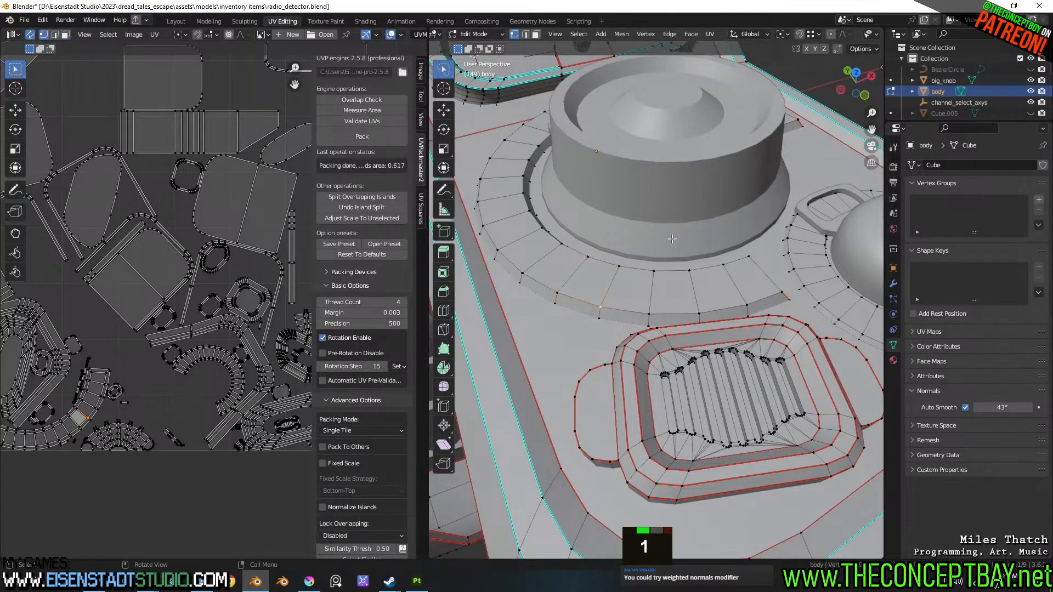
key(g)
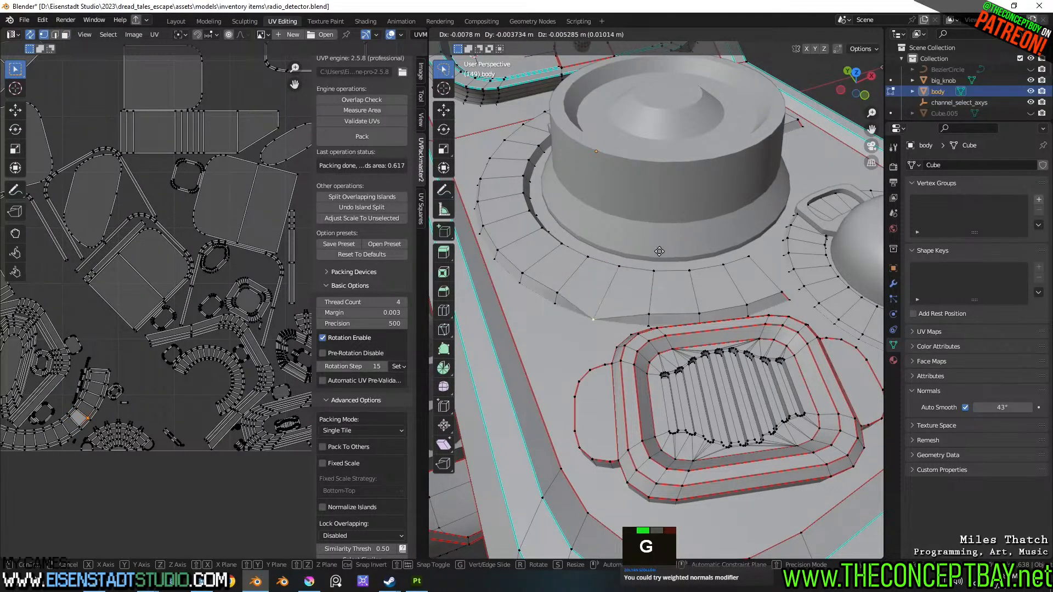
key(Escape)
key(Tab)
- Select all radio detector parts and export them as glTF Binary, overwriting radio_detector.glb in the items folder
scroll(726, 222, down, 6)
scroll(725, 222, up, 2)
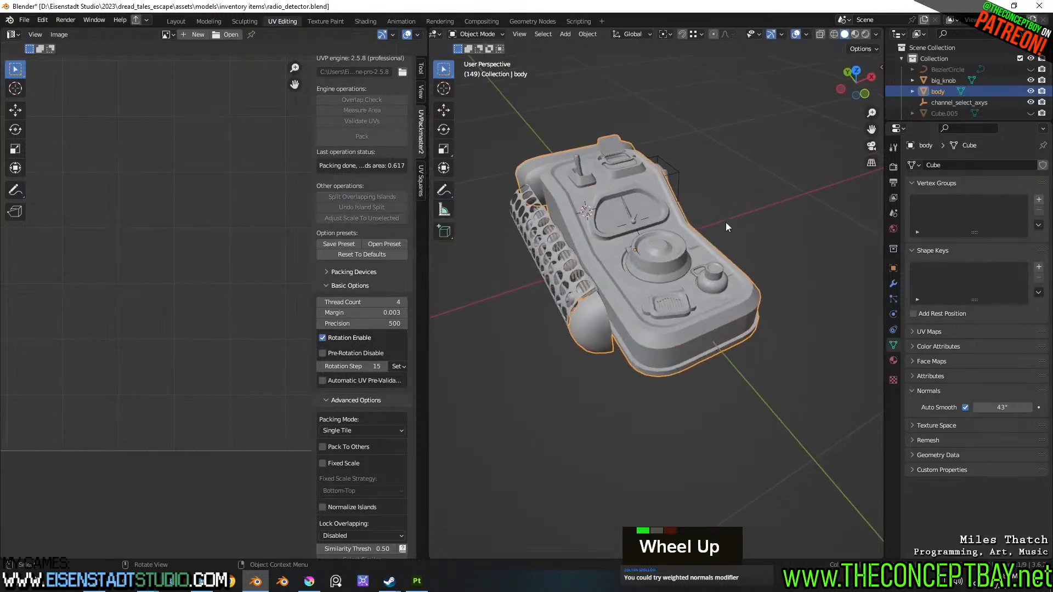
shift+middle_drag(726, 223, 745, 232)
scroll(743, 232, down, 3)
drag(478, 123, 627, 328)
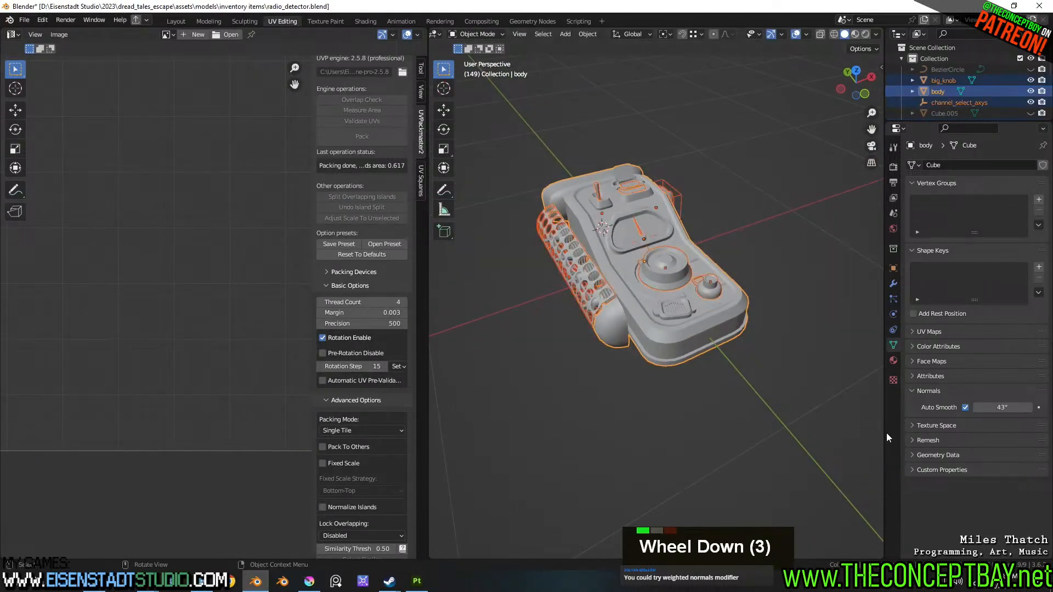
key(ctrl+alt+r)
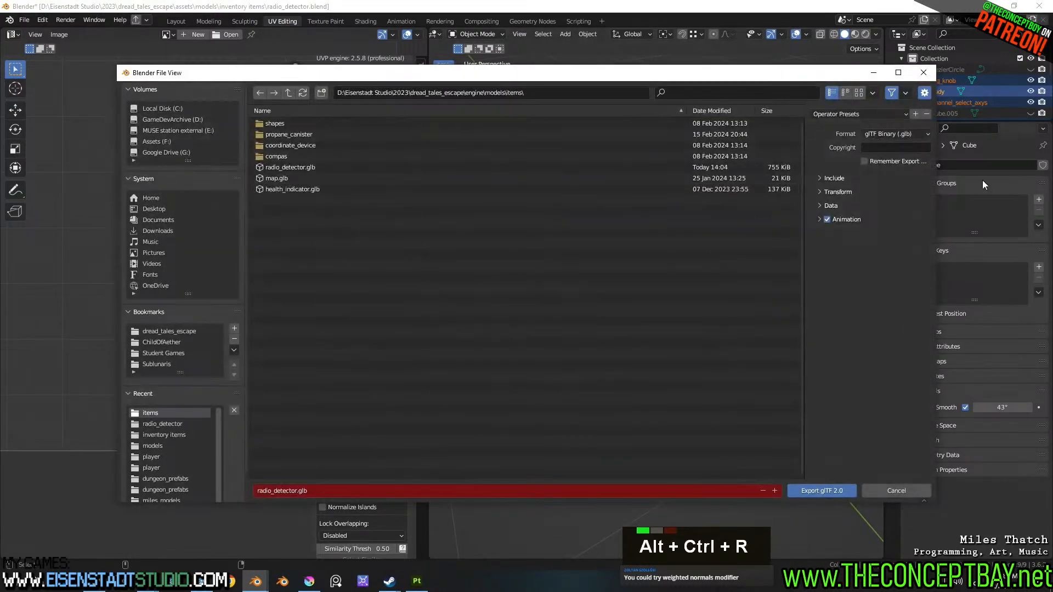
click(870, 114)
click(857, 138)
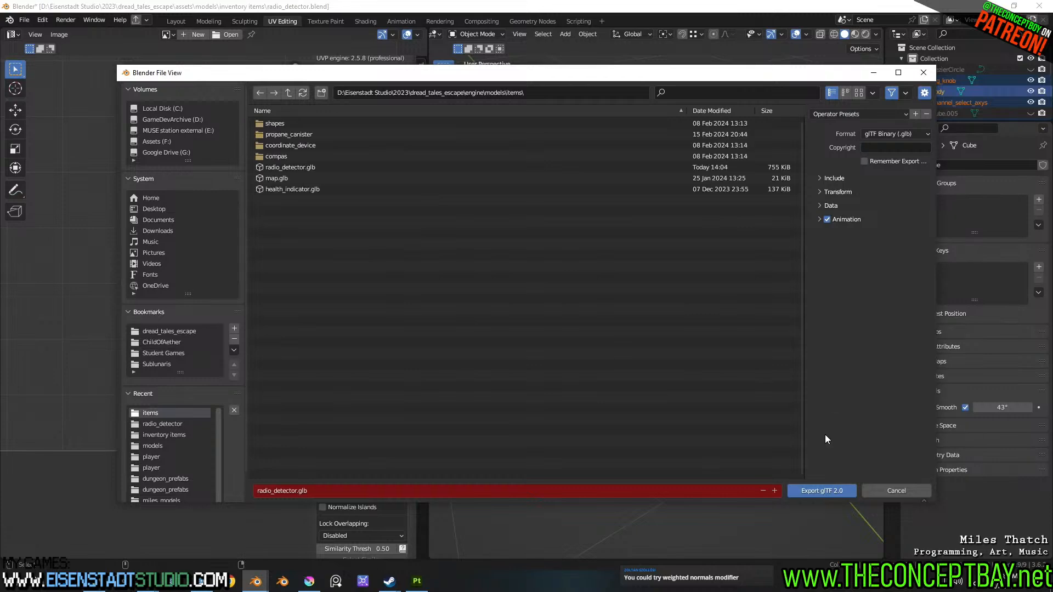
click(827, 490)
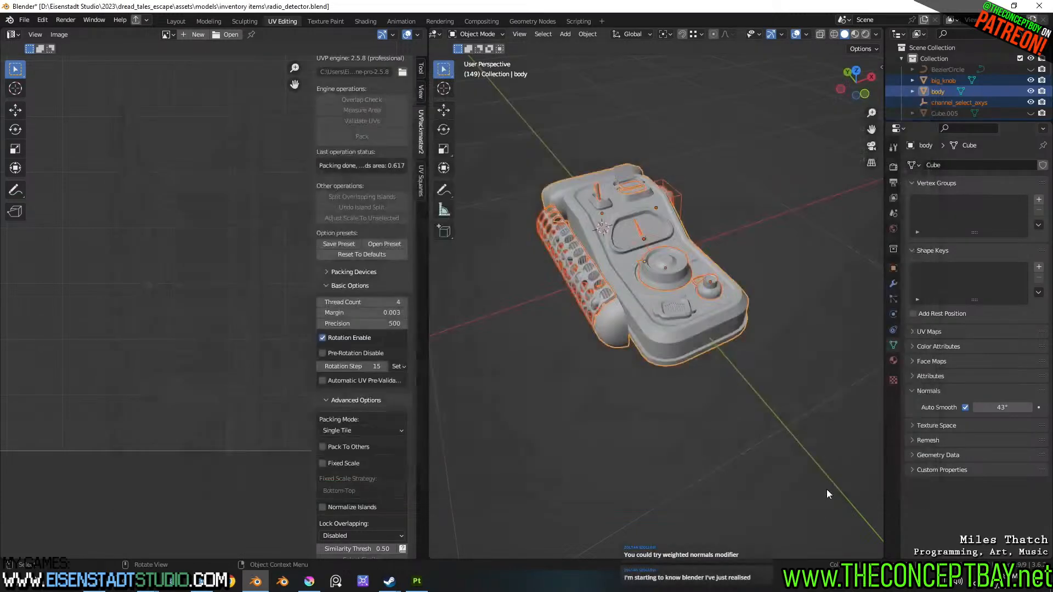
- Switch to Godot and save the radio_detector scene while the updated model reimports
click(204, 586)
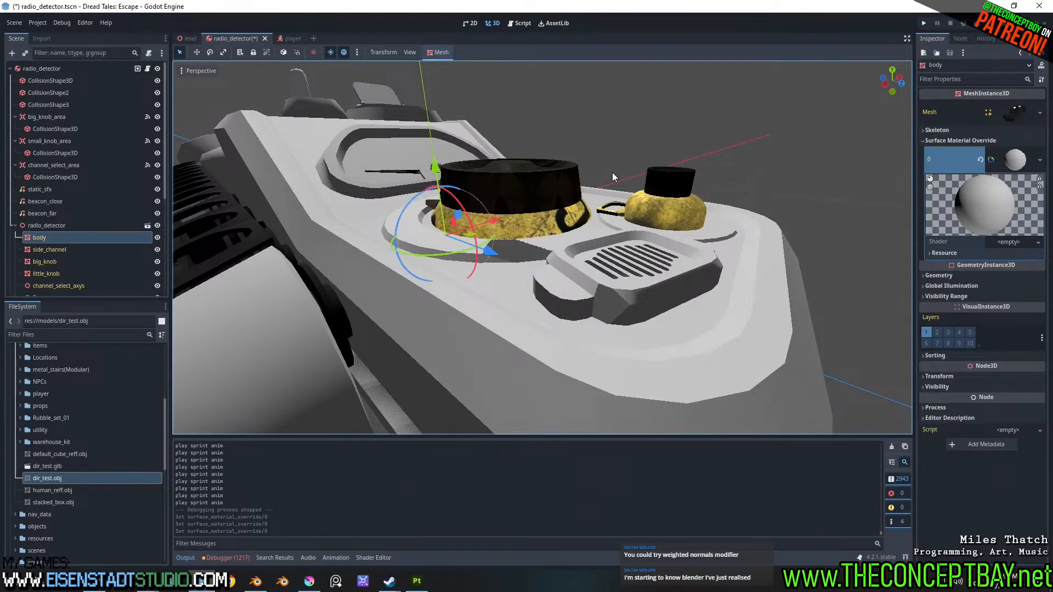
key(ctrl+s)
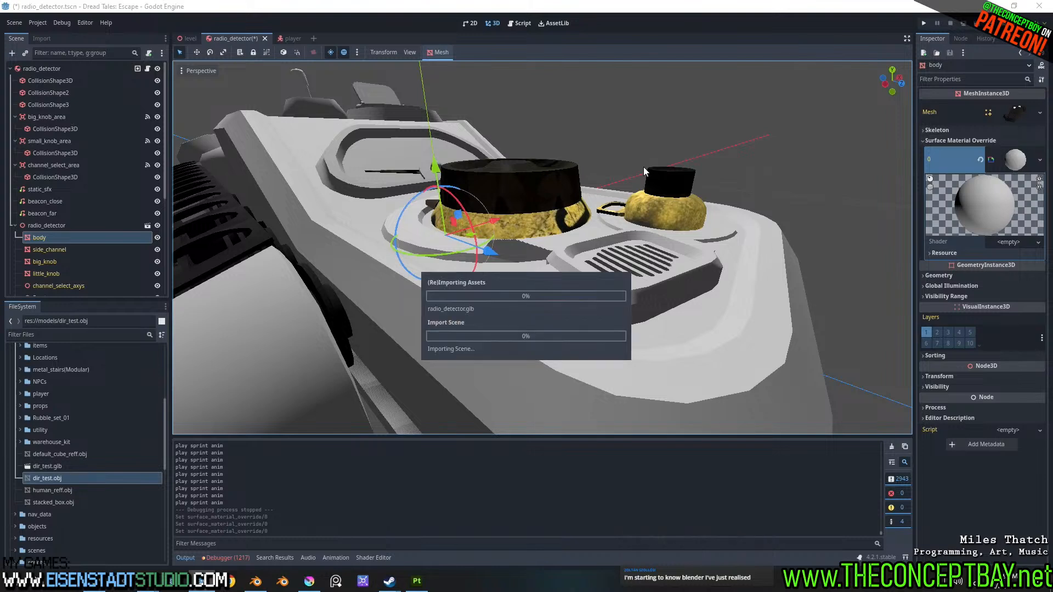
- Start a new shader for the body's surface material override, with type VisualShader and mode Spatial
click(1005, 139)
click(1025, 163)
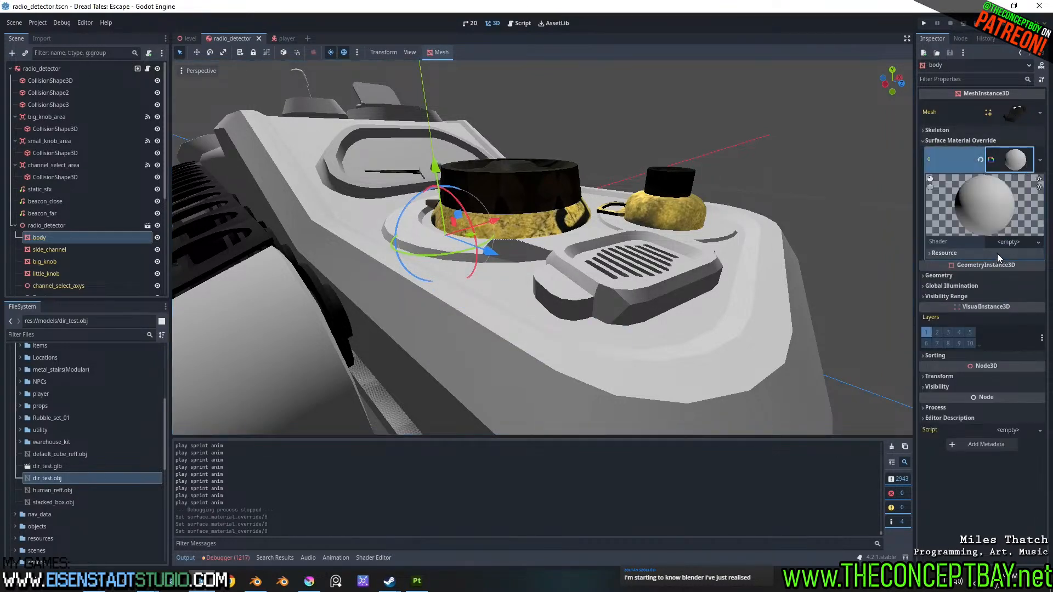
click(1007, 242)
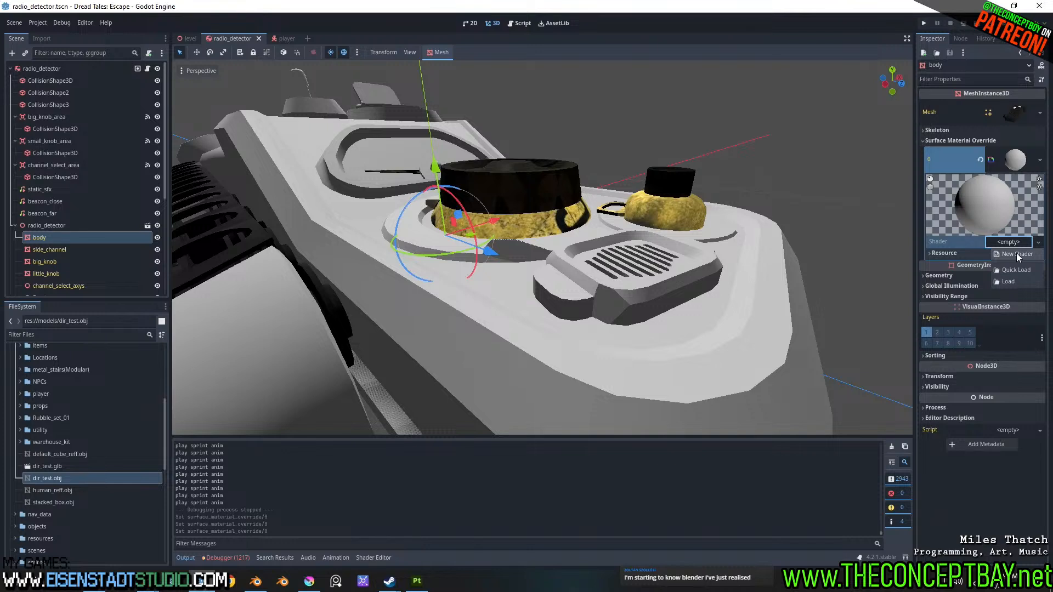
click(1016, 254)
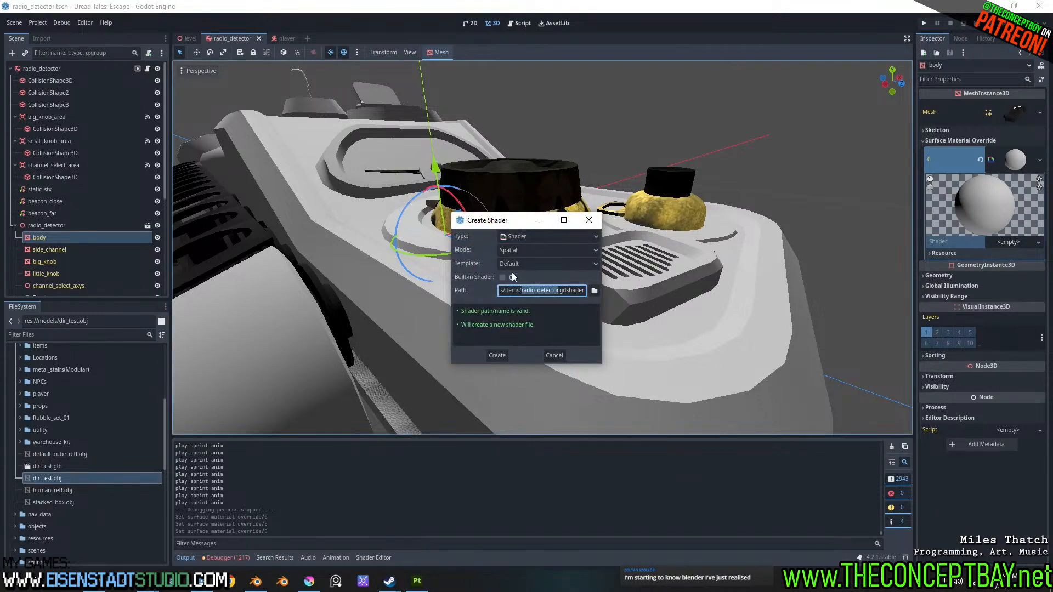
click(527, 236)
click(529, 260)
click(551, 240)
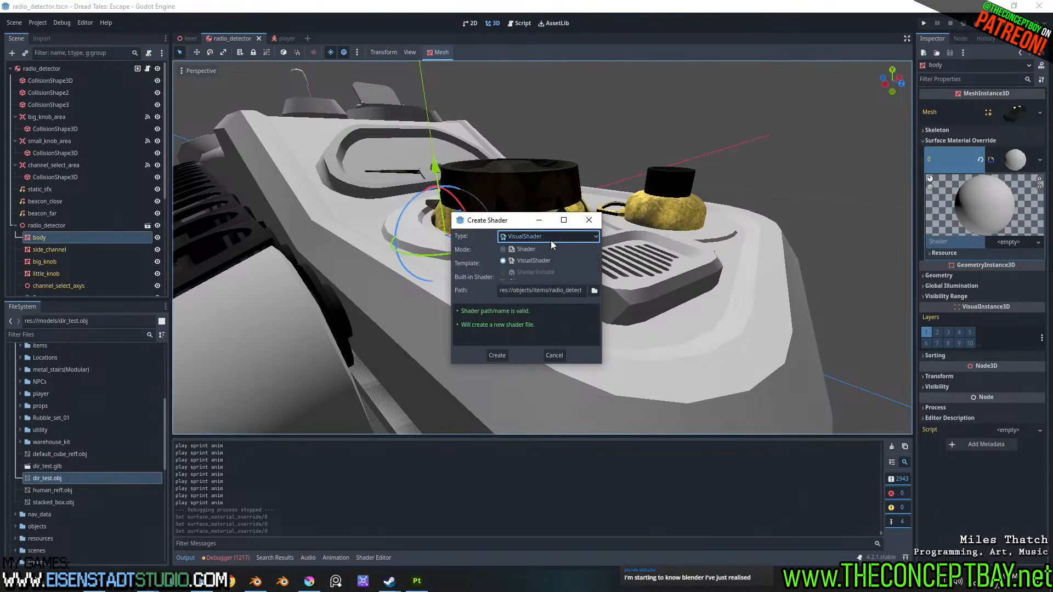
click(551, 240)
click(589, 236)
click(589, 235)
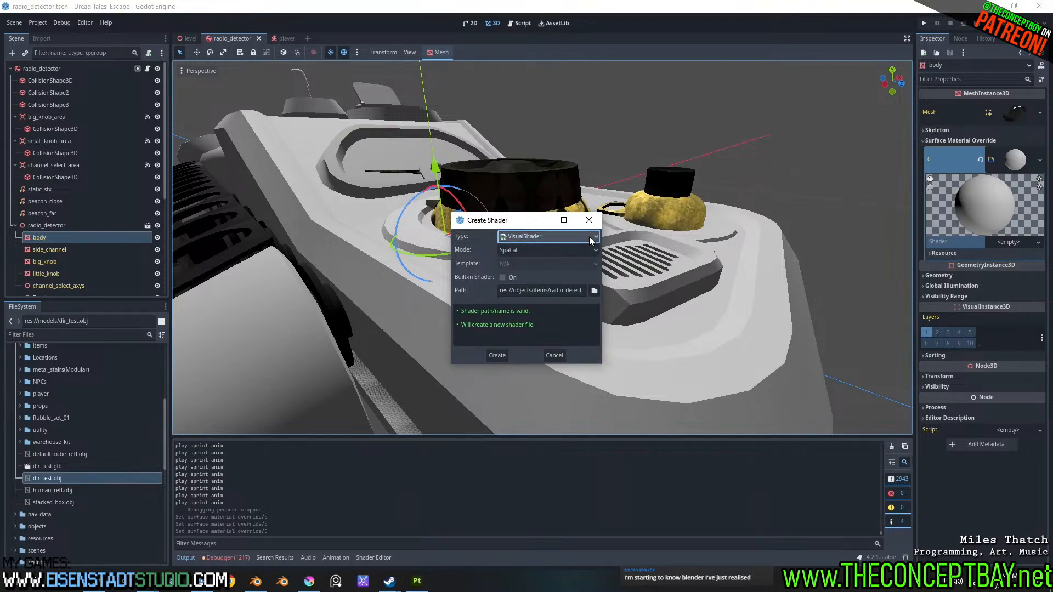
- Browse to res://materials/custom_materials/items as the location for the new shader file
click(594, 290)
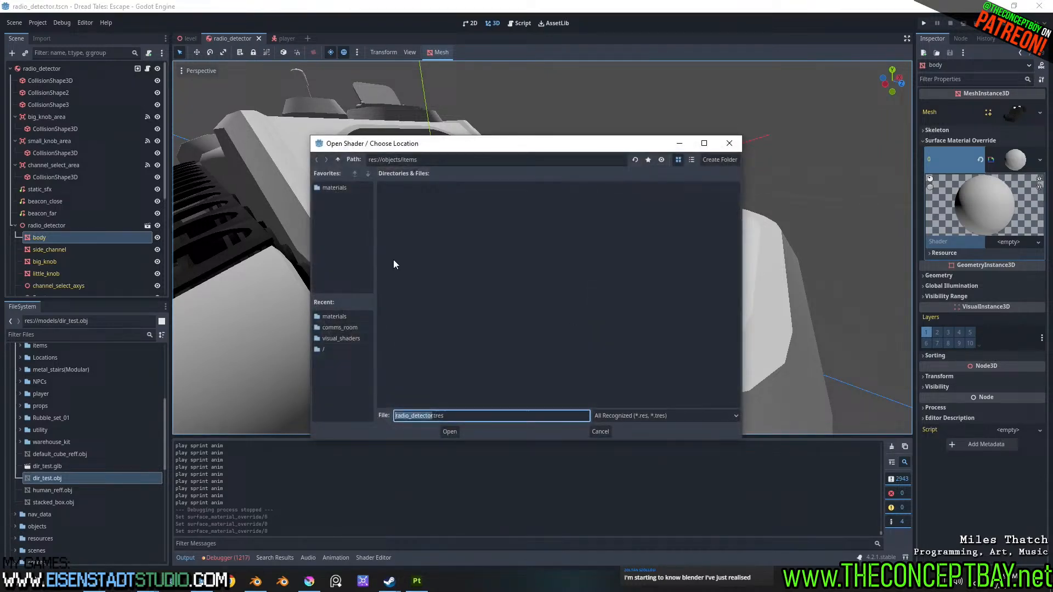
click(340, 187)
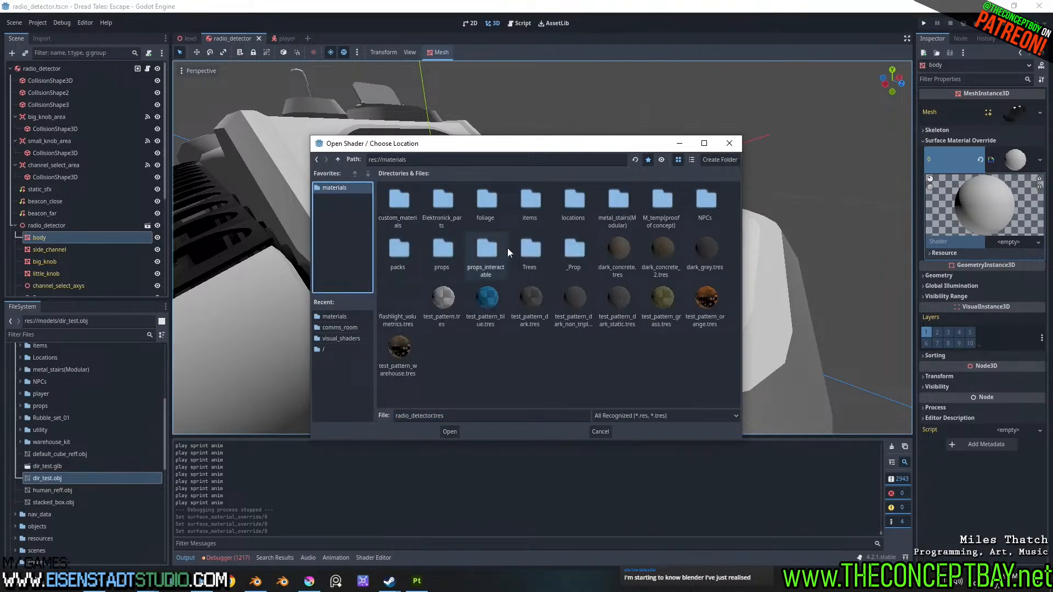
double_click(393, 199)
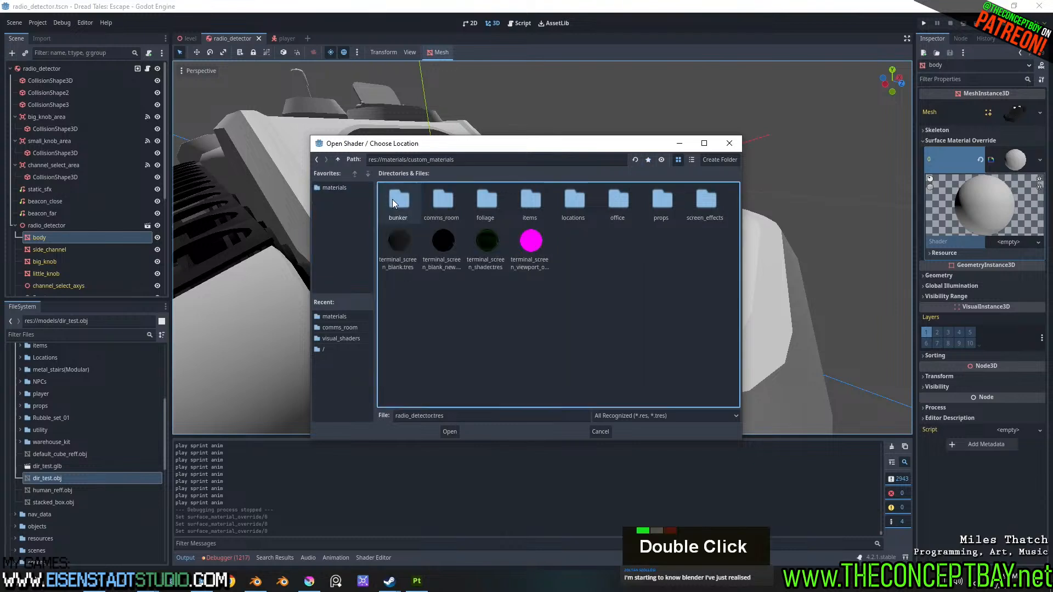
double_click(541, 197)
- Create a folder named radio_locator inside the custom_materials/items folder
click(720, 159)
text(radio_decode)
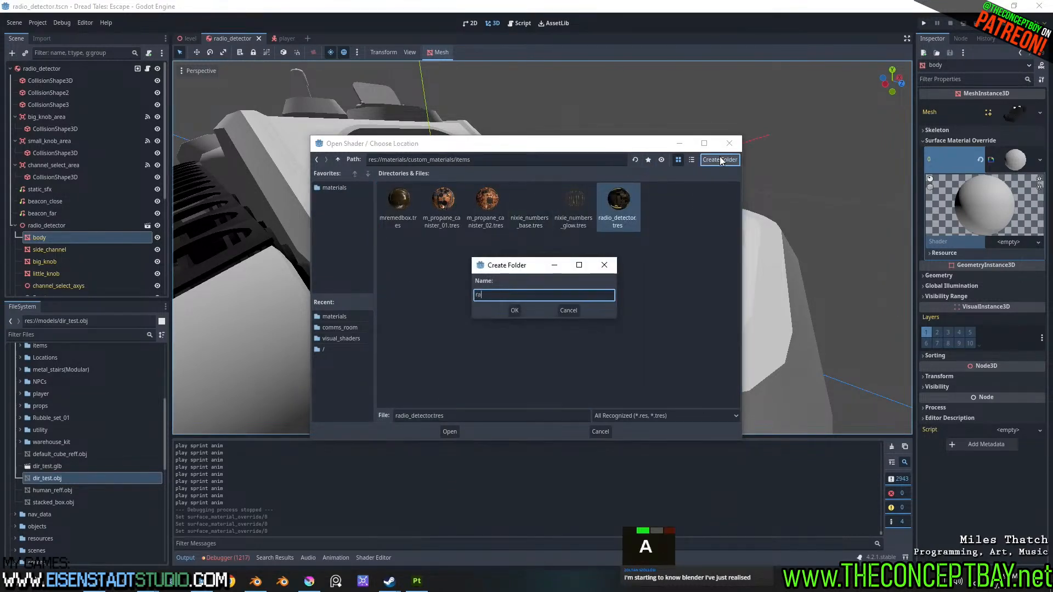
key(BackSpace)
key(BackSpace)
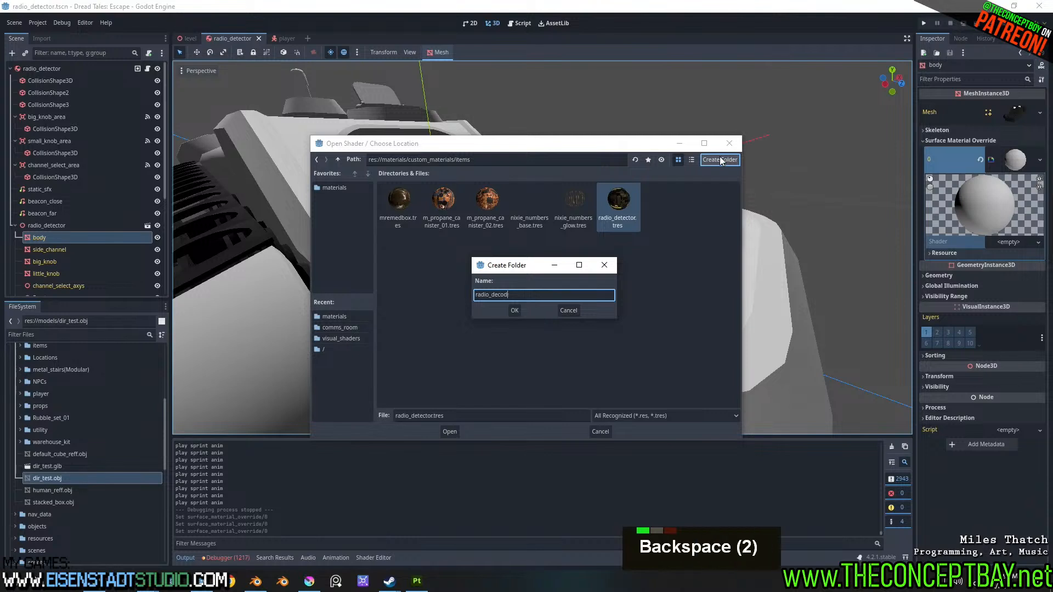
key(BackSpace)
text(locator)
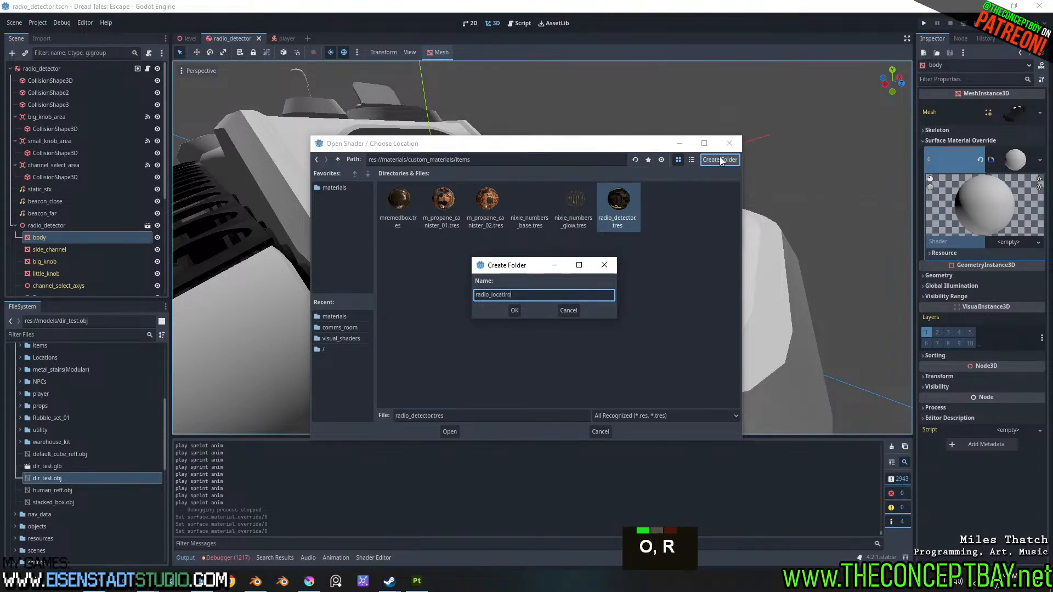
key(BackSpace)
key(BackSpace)
key(BackSpace)
text(or)
key(Return)
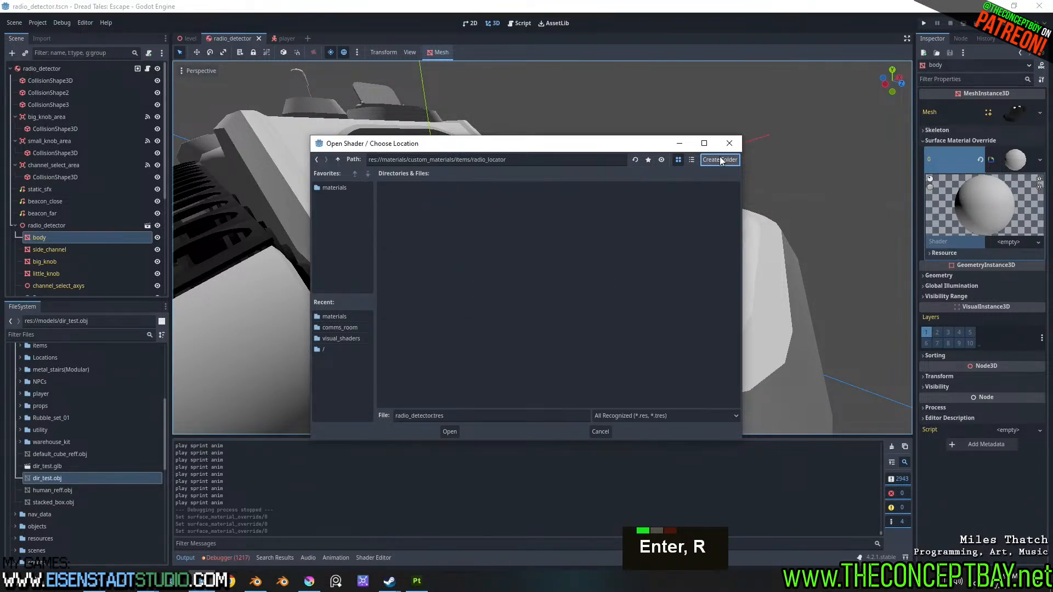
- Name the shader file radio_locator.tres in the new folder and create the visual shader
double_click(441, 415)
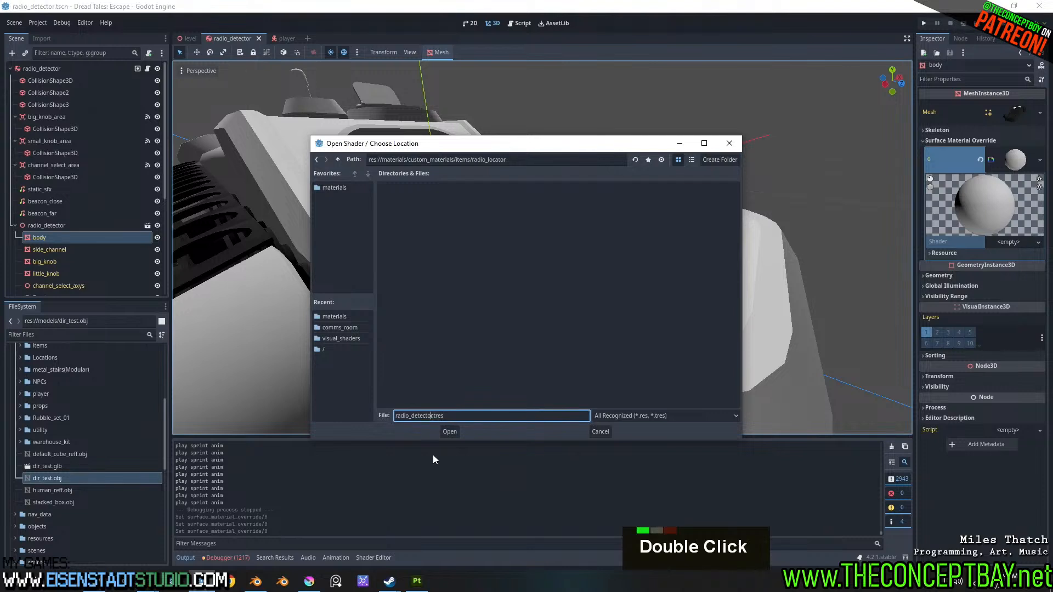
key(Right)
key(shift+Left)
key(shift+Left)
key(shift+Left)
key(shift+Left)
key(shift+Left)
key(shift+Left)
key(shift+Left)
key(shift+Left)
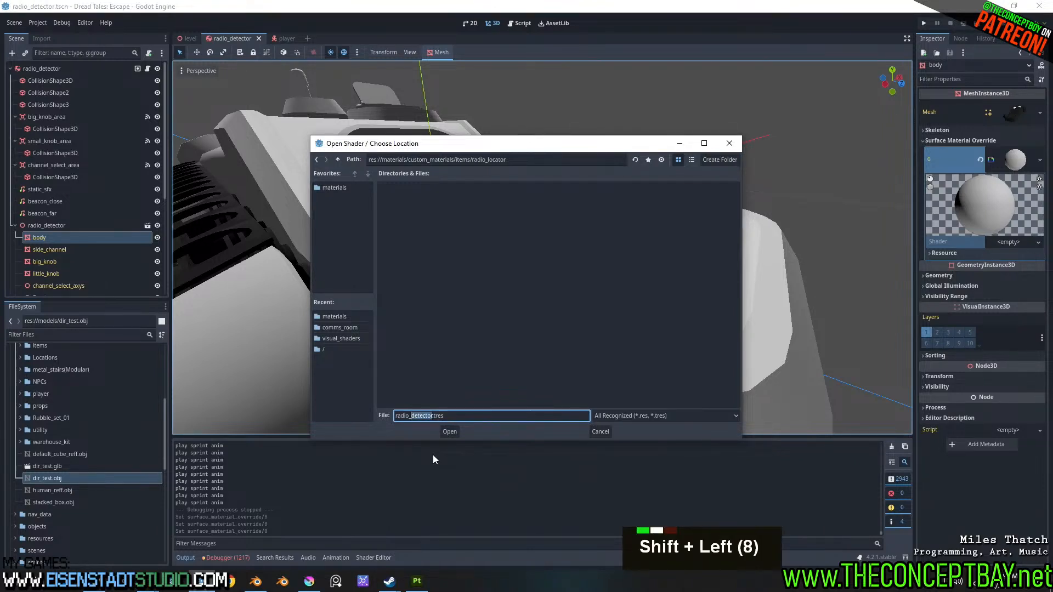
text(lok)
key(BackSpace)
key(BackSpace)
key(BackSpace)
text(locator)
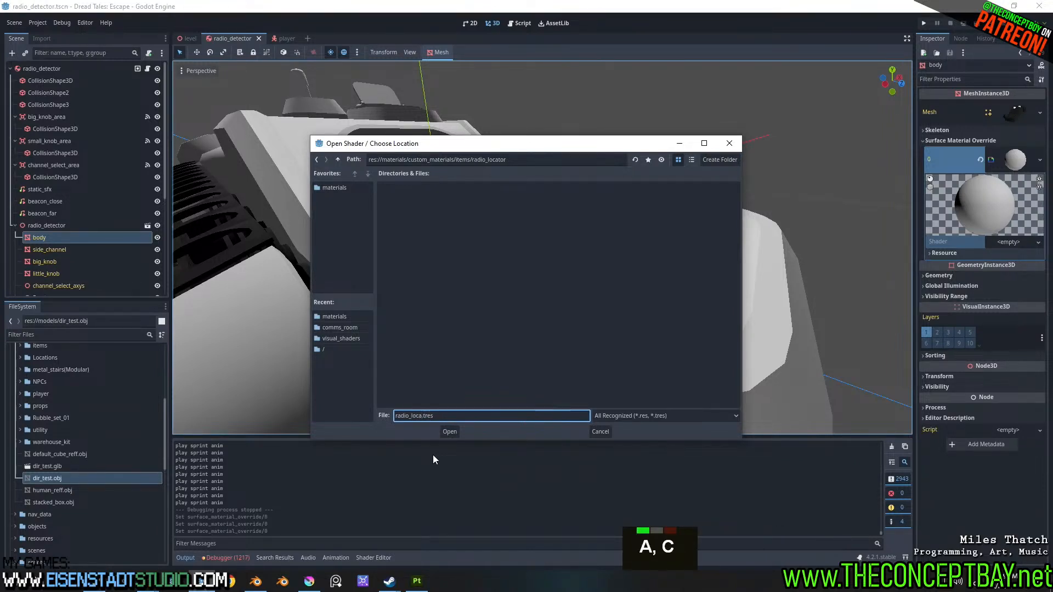
key(Return)
click(497, 355)
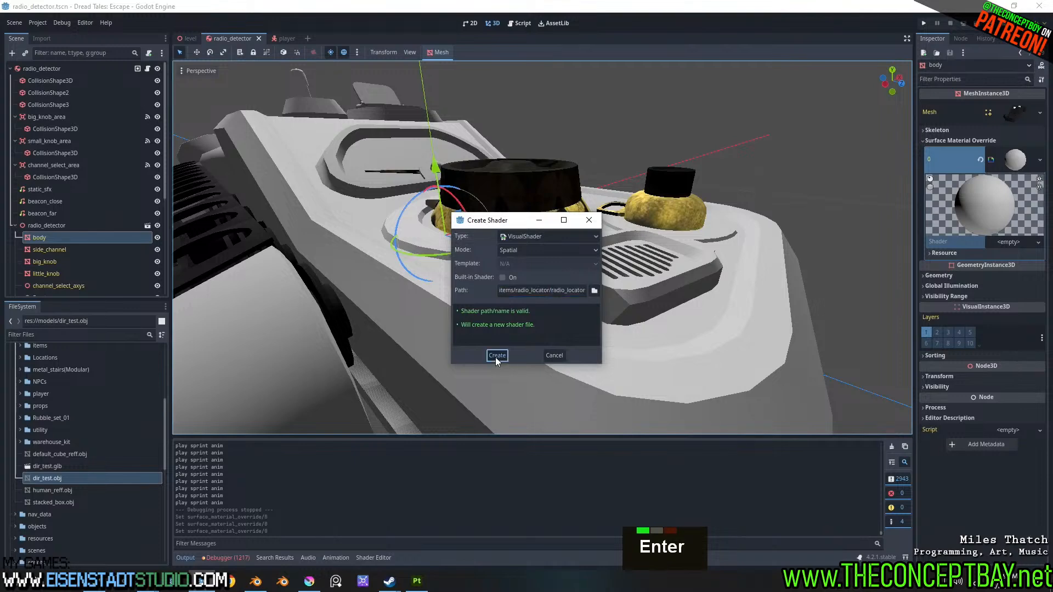
- Open the radio_locator shader's node graph and enlarge the graph editing area
click(1001, 244)
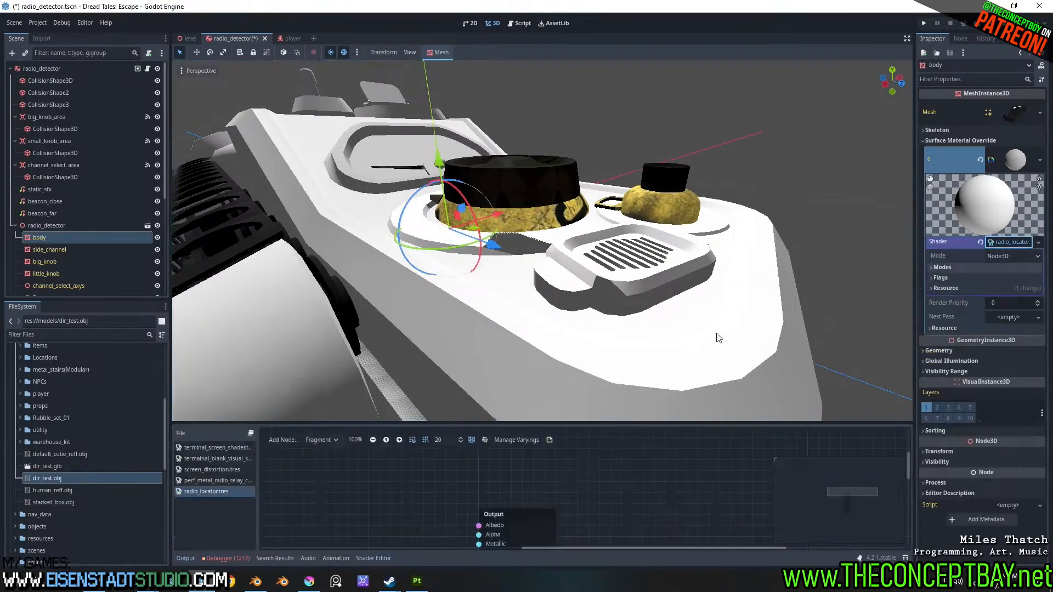
drag(642, 423, 635, 288)
middle_drag(339, 433, 464, 445)
- Expand the radio_detector_v2 folder under textures/substance/inventory_items in the project files
scroll(22, 460, up, 7)
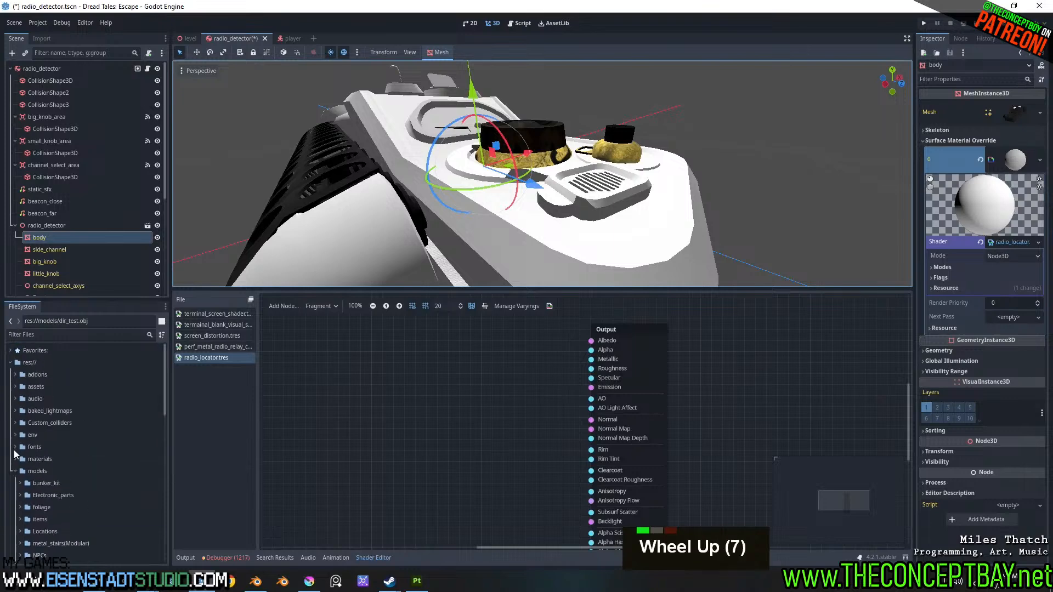
scroll(14, 470, down, 5)
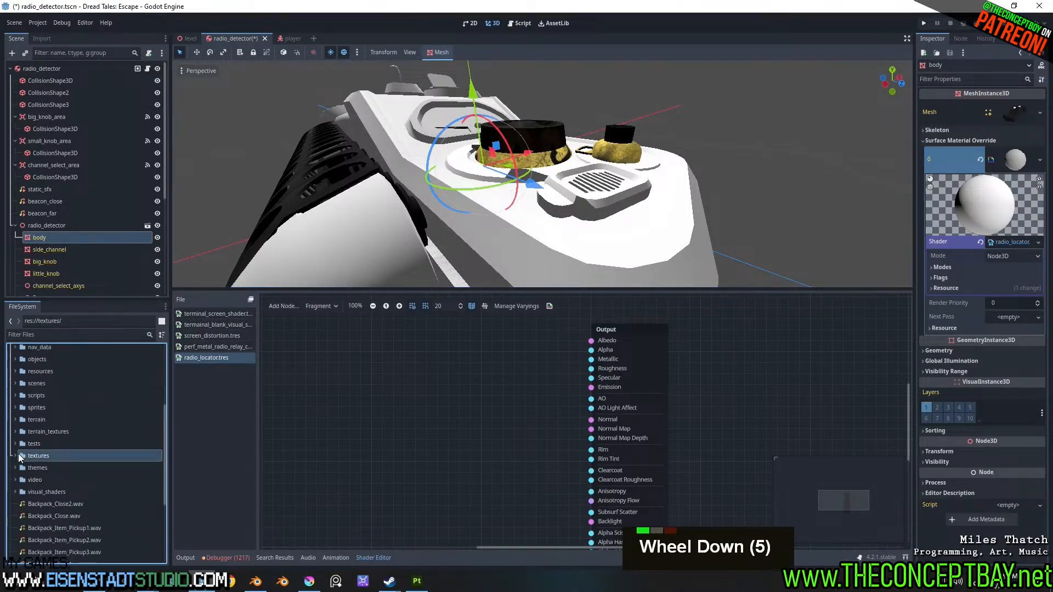
click(19, 454)
scroll(24, 453, down, 3)
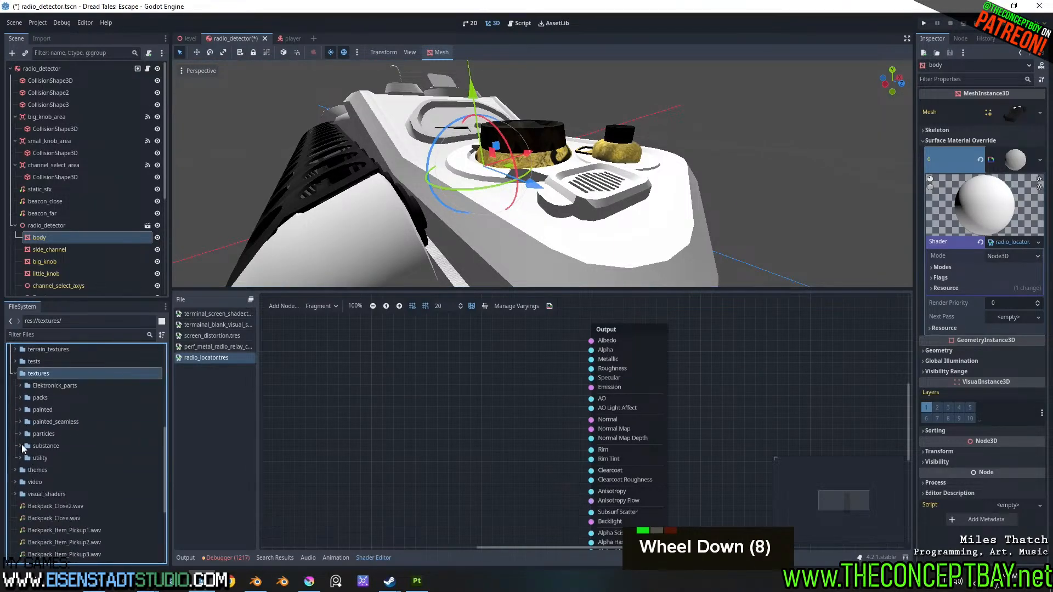
scroll(22, 445, down, 4)
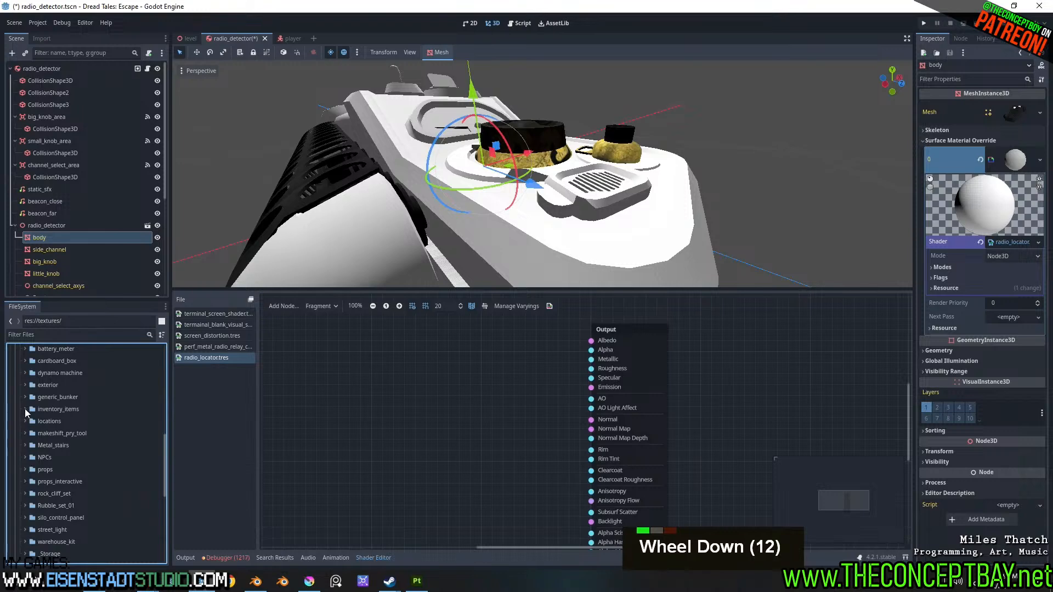
click(24, 409)
scroll(33, 507, down, 3)
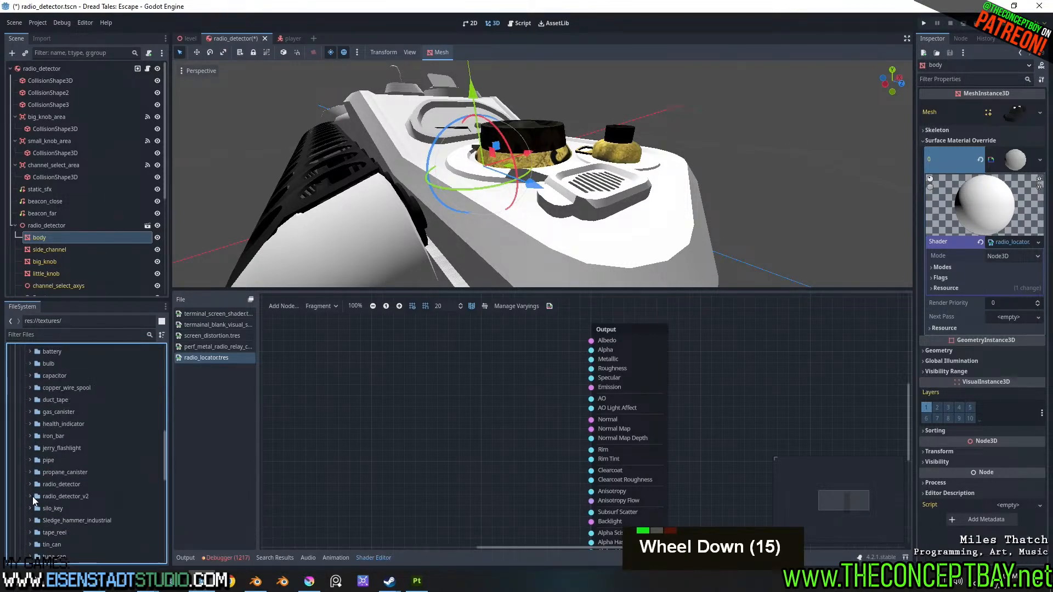
click(29, 497)
- Add the albedo, ao_rough_metal_height, emissive and norm radio_locator textures to the shader graph as Texture2D nodes
scroll(32, 497, down, 2)
click(97, 455)
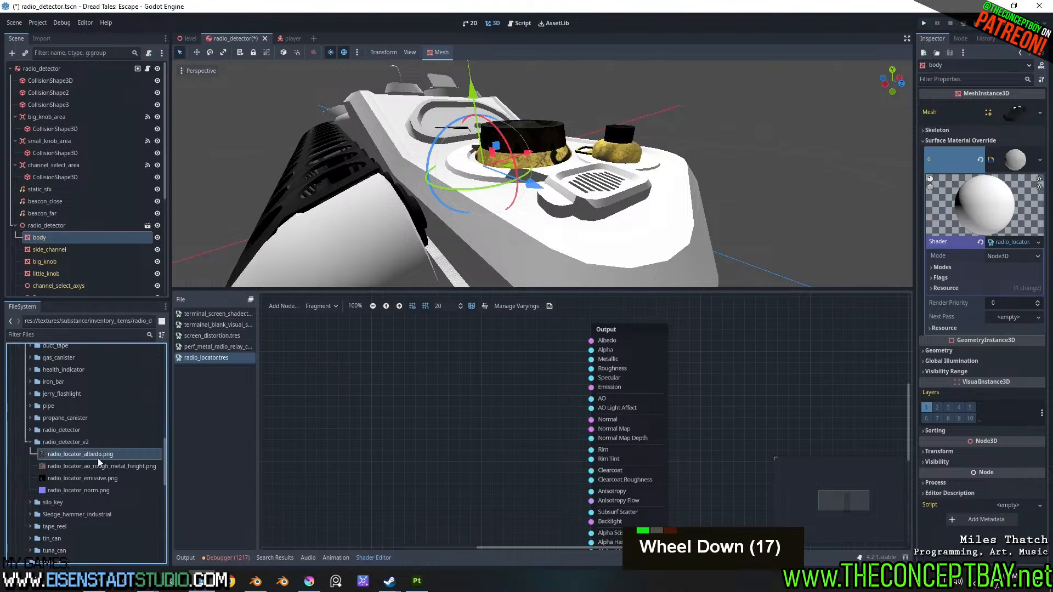
shift+click(93, 489)
drag(88, 463, 335, 340)
- Set the albedo Texture2D node's type to Color, connect its color output to Albedo, and inspect the textured model
middle_drag(450, 378, 404, 353)
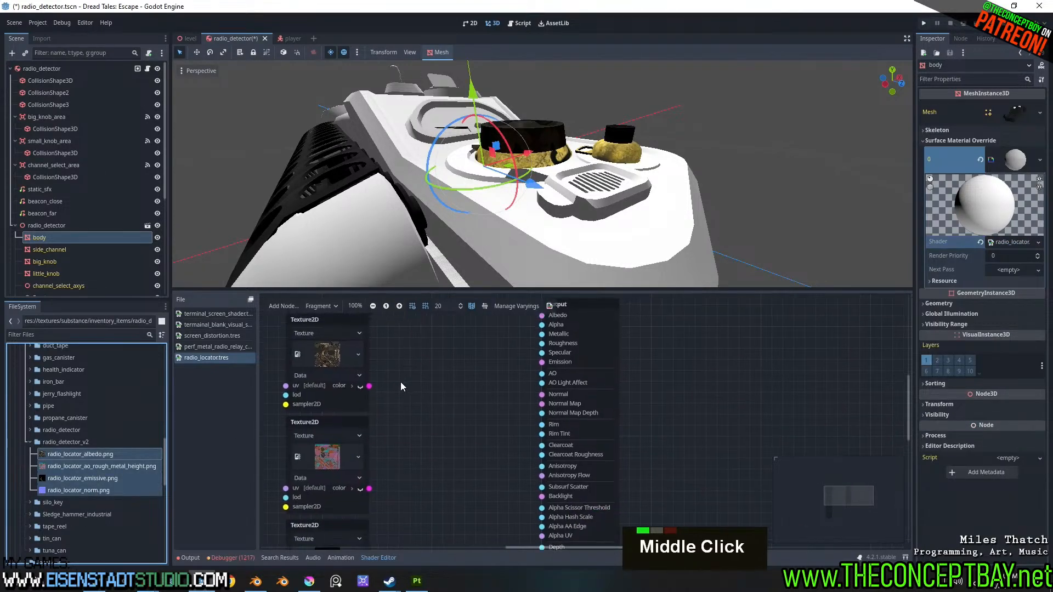
middle_drag(398, 391, 403, 431)
drag(340, 354, 333, 311)
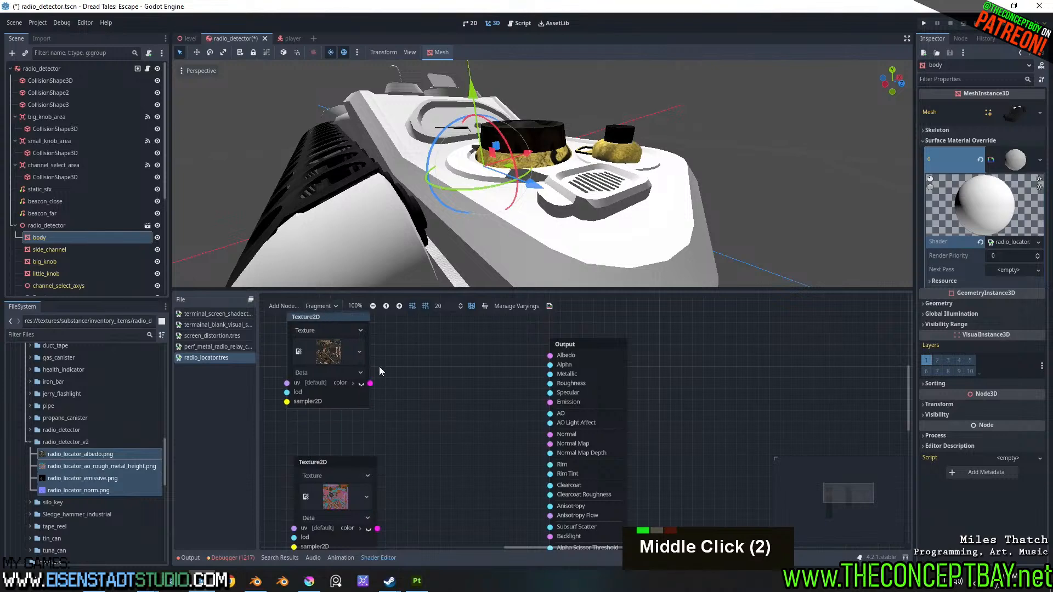
middle_drag(387, 383, 419, 430)
click(388, 419)
click(361, 434)
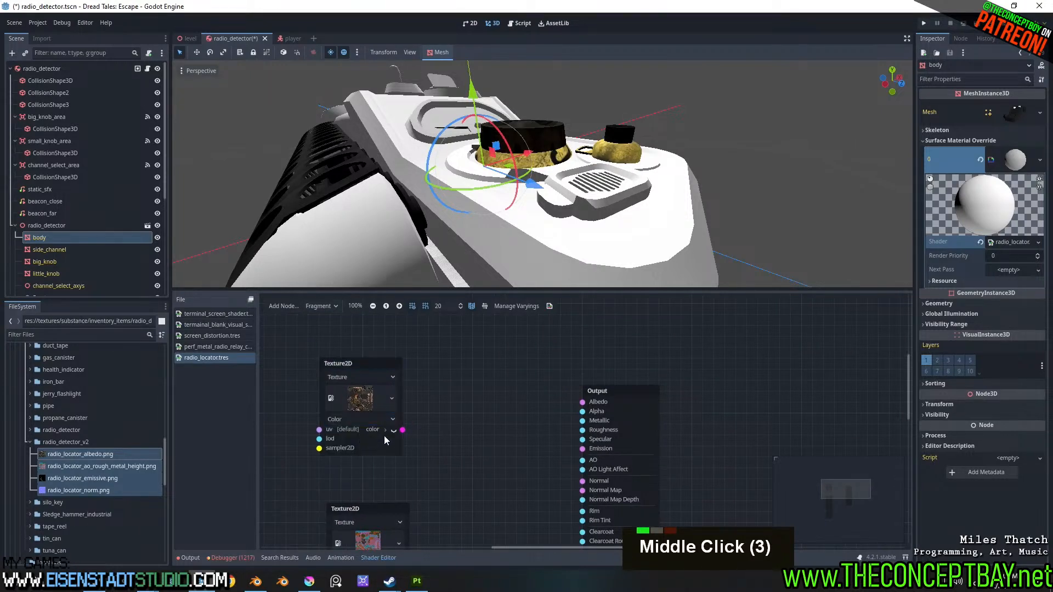
drag(403, 430, 580, 403)
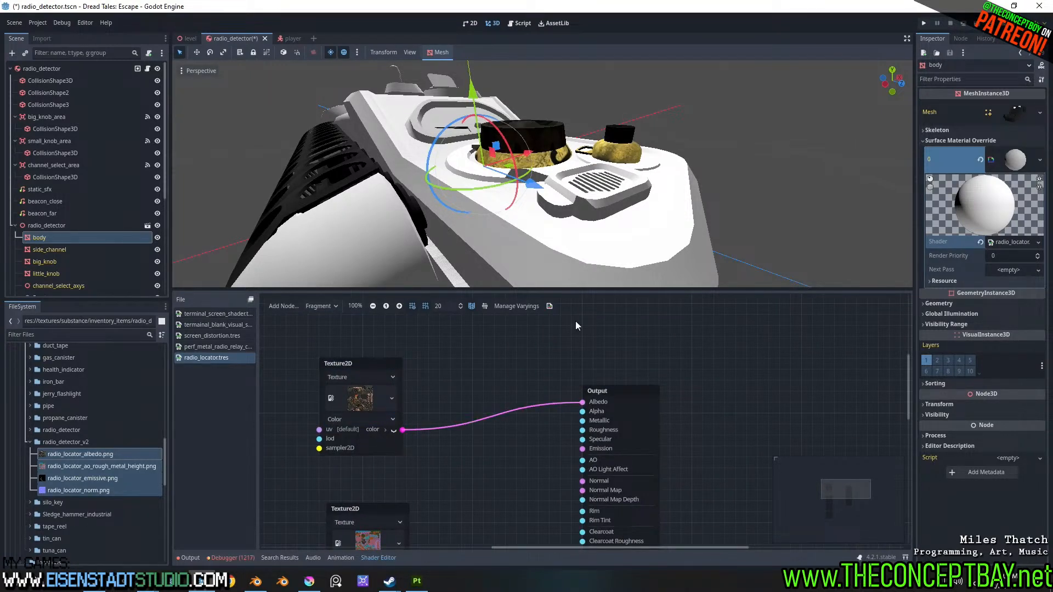
middle_drag(584, 274, 637, 156)
scroll(637, 186, up, 3)
scroll(637, 186, down, 1)
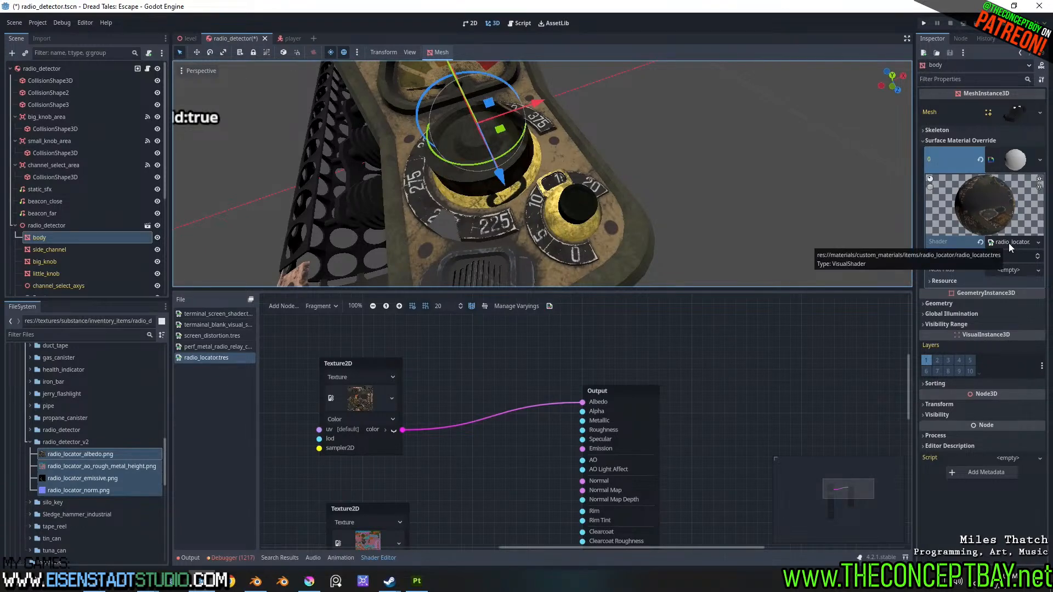
- Start saving the body's shader material as a resource and browse to the materials/custom_materials/items folder
click(1040, 160)
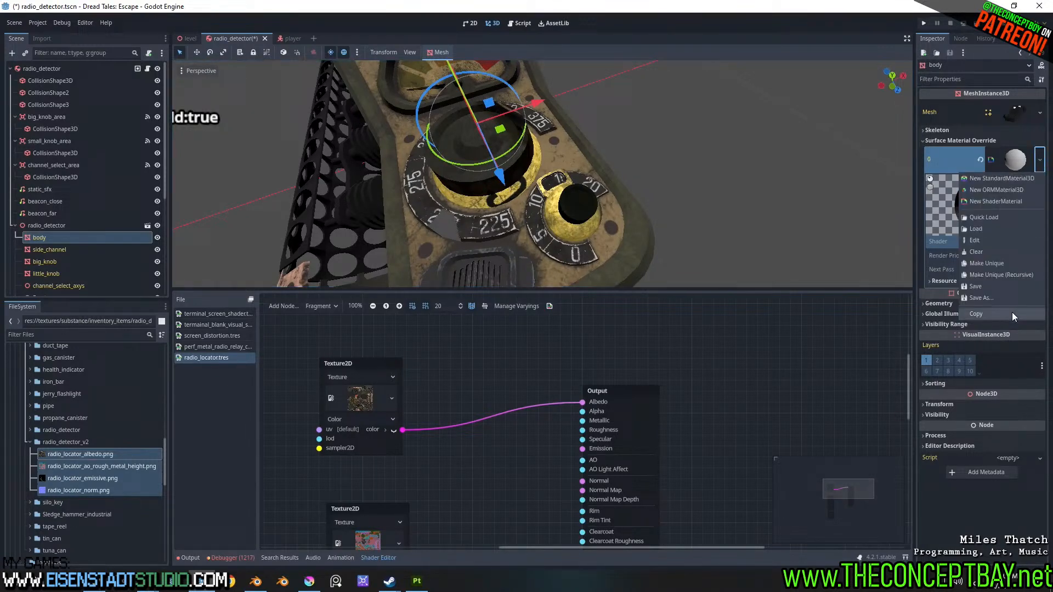
click(988, 286)
click(336, 187)
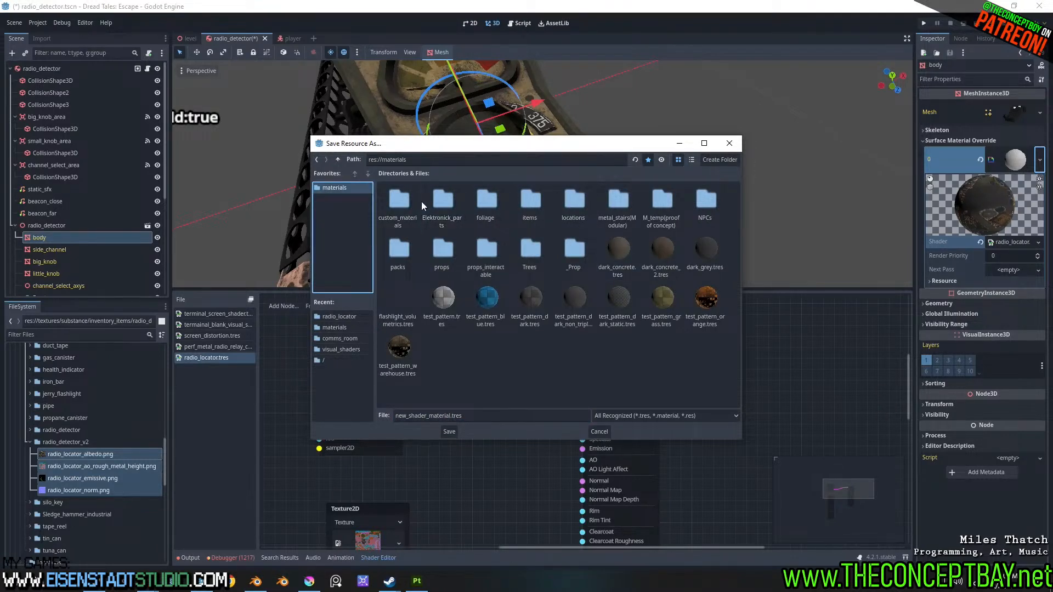
click(393, 195)
double_click(393, 195)
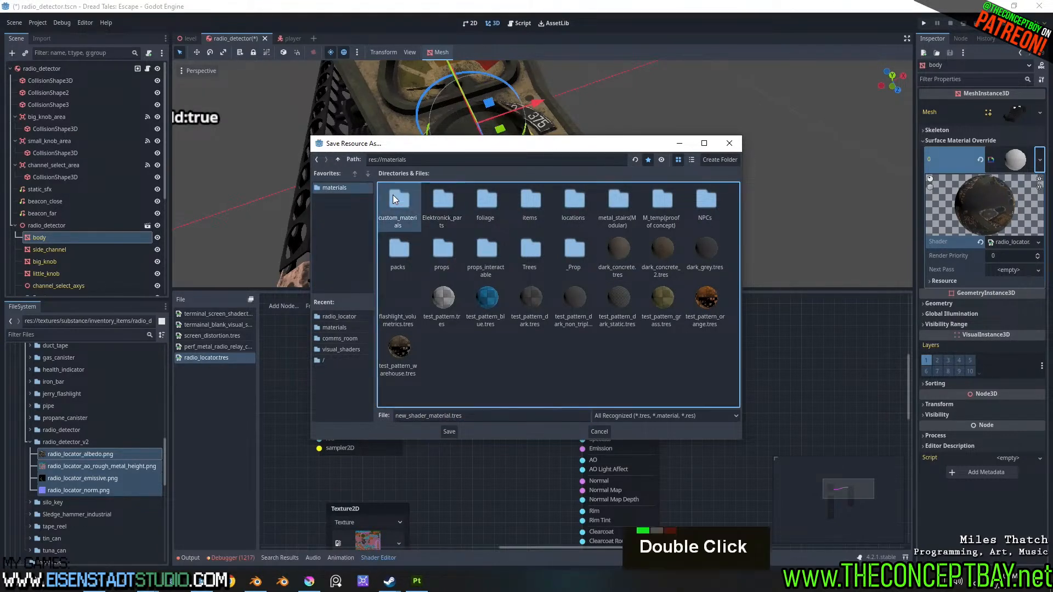
double_click(532, 197)
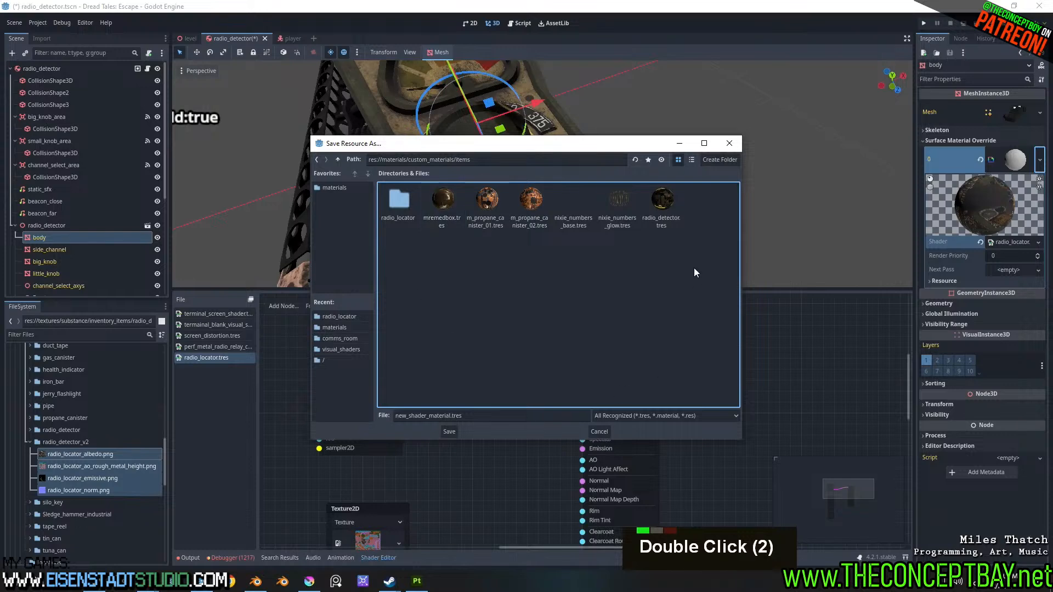
- Name the material file radio_locator_shader.tres and save it
double_click(483, 415)
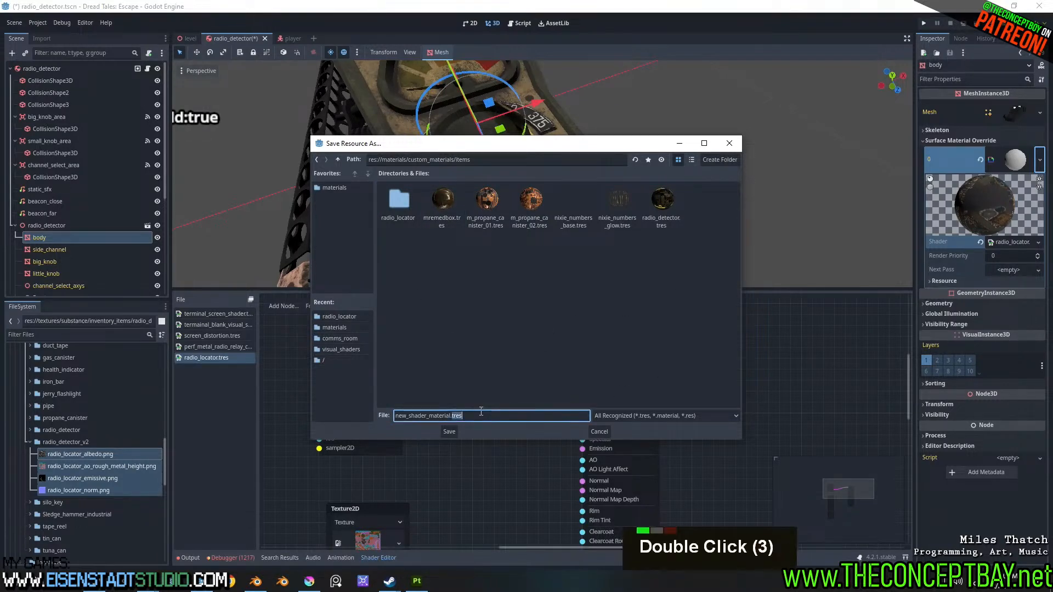
key(ctrl+Left)
key(Left)
key(ctrl+shift+Left)
key(ctrl+shift+Left)
key(ctrl+shift+Left)
text(radio_loca)
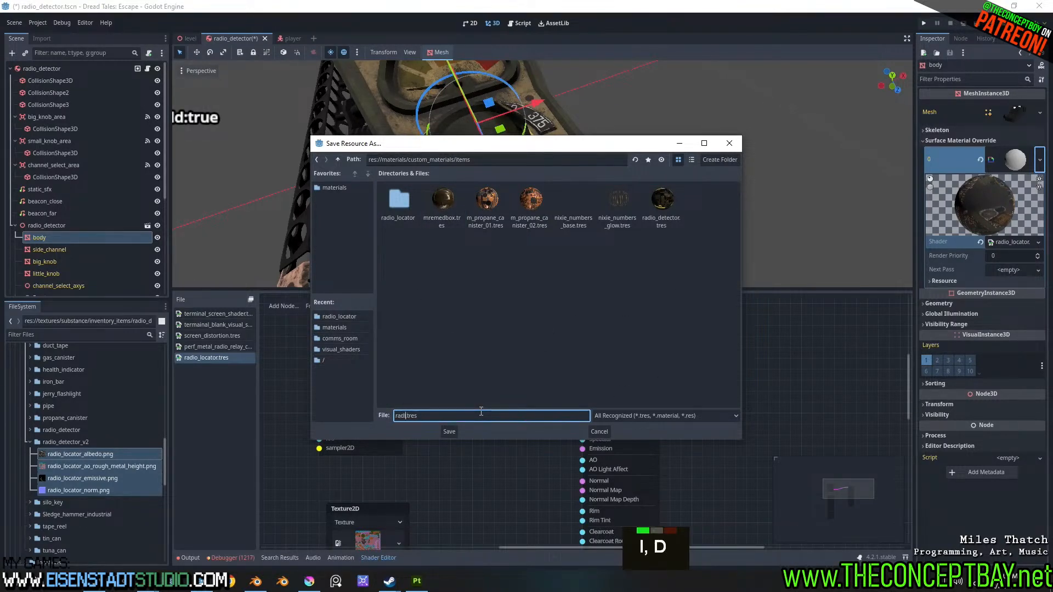
text(tor_)
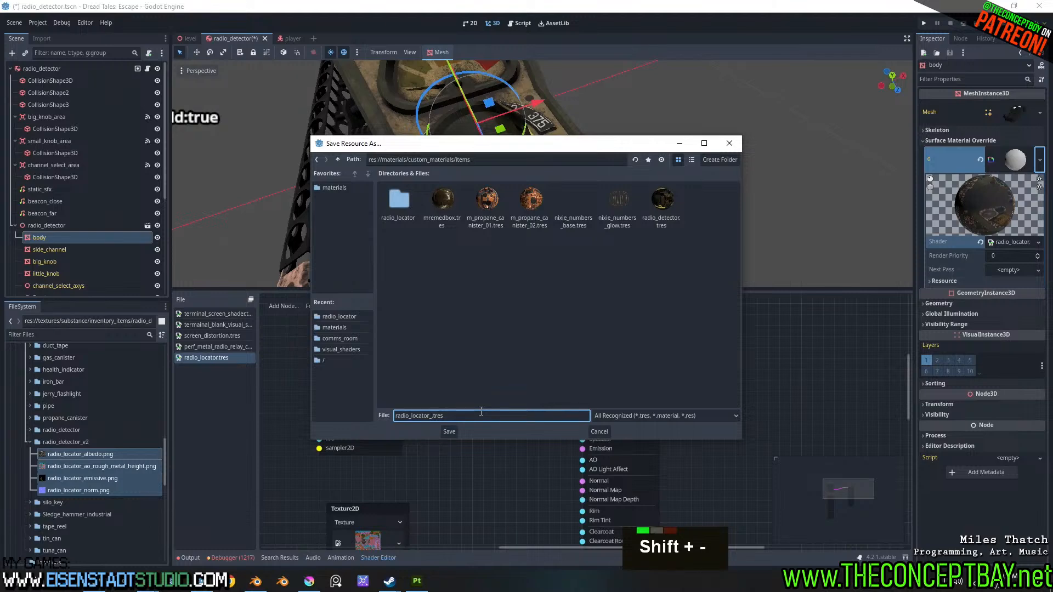
text(shader)
key(Return)
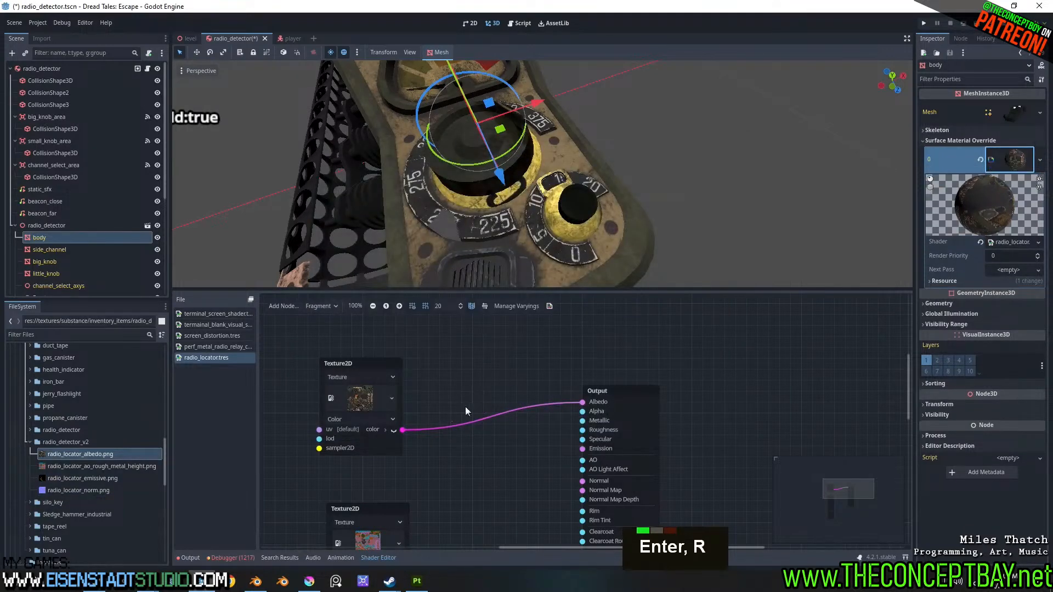
- Place the ao_rough_metal_height texture node below the albedo node, split its color output into channels, and connect red to AO
middle_drag(472, 472, 483, 445)
drag(367, 465, 351, 423)
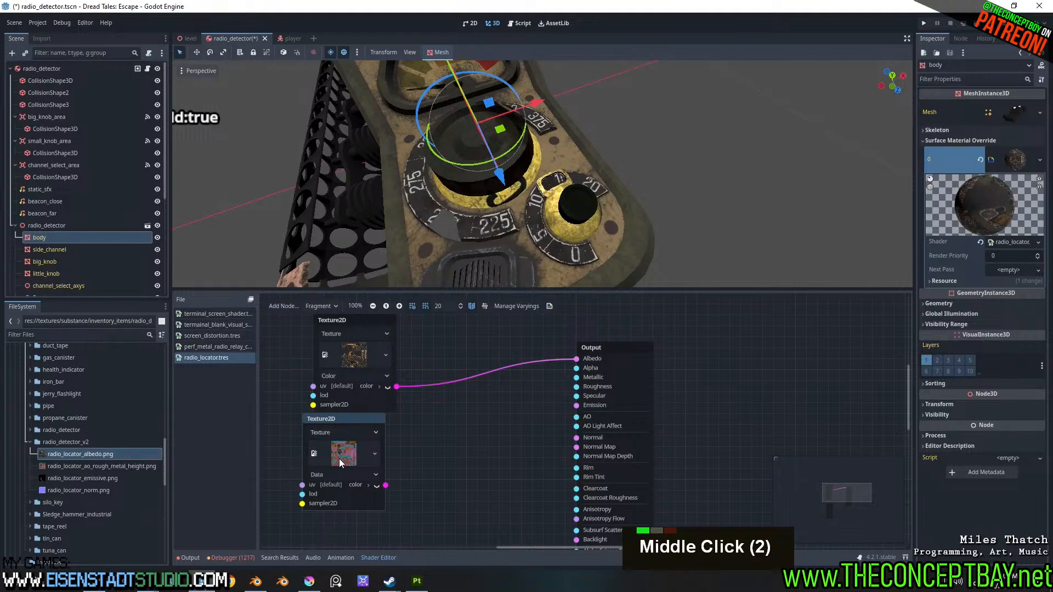
middle_drag(380, 476, 366, 397)
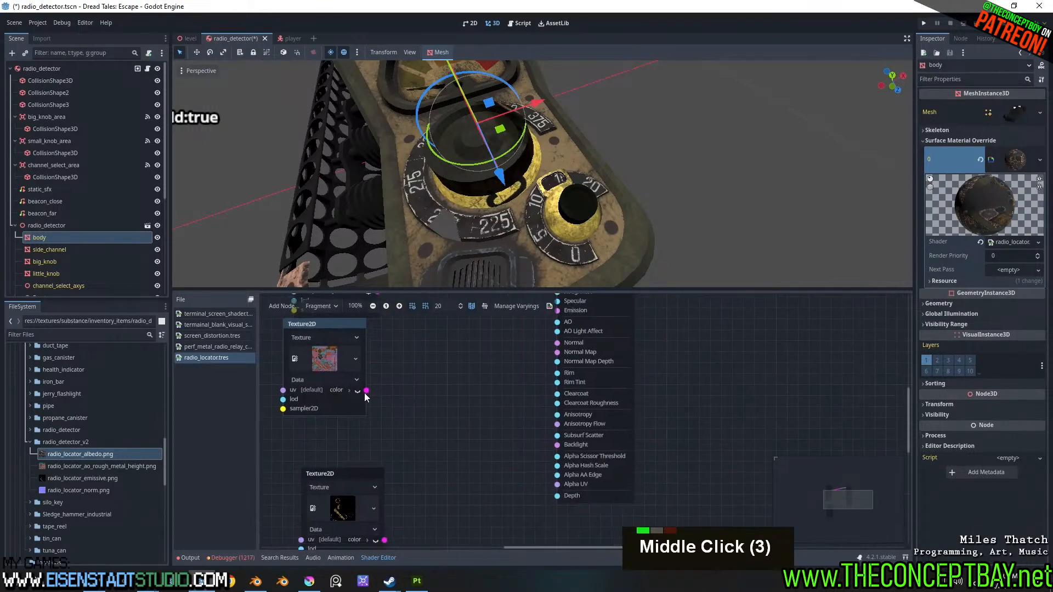
click(349, 390)
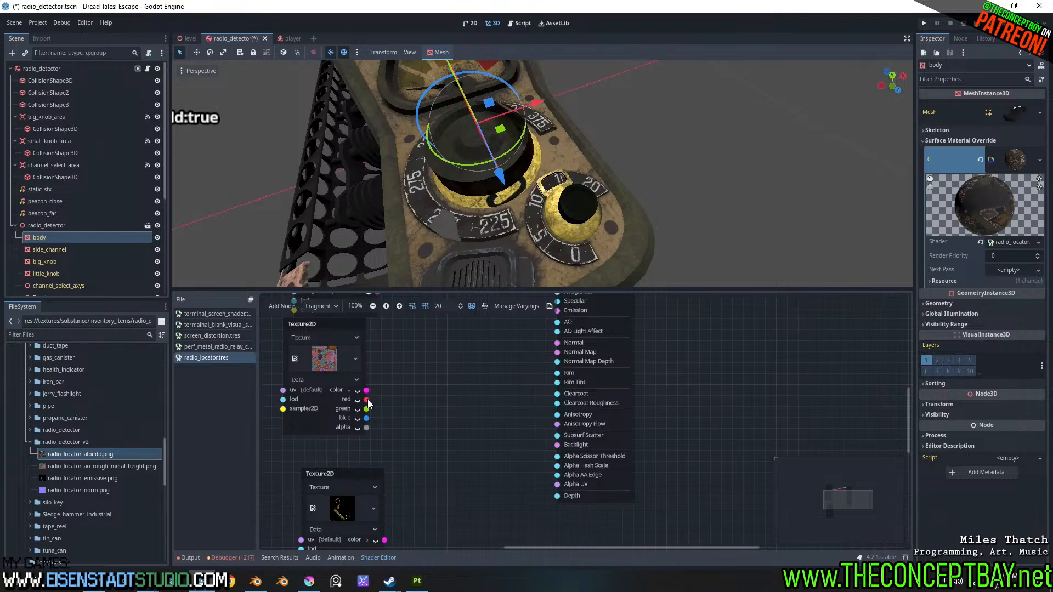
mouse_move(369, 401)
mouse_down()
mouse_move(567, 443)
mouse_move(559, 323)
mouse_up()
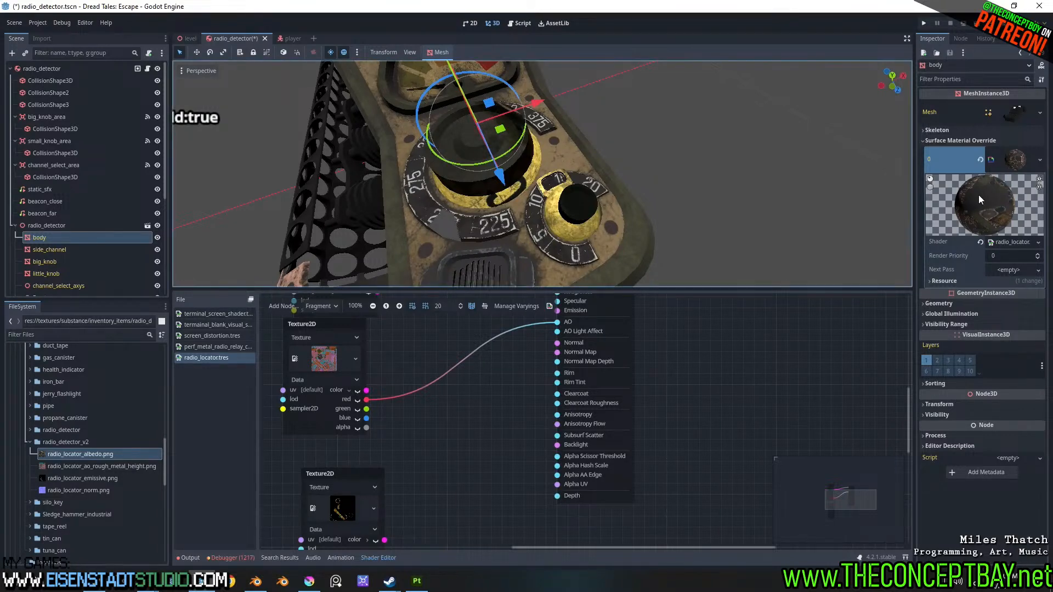
- Copy the body's override material and paste it onto side_channel, big_knob and little_knob
click(1039, 163)
click(983, 328)
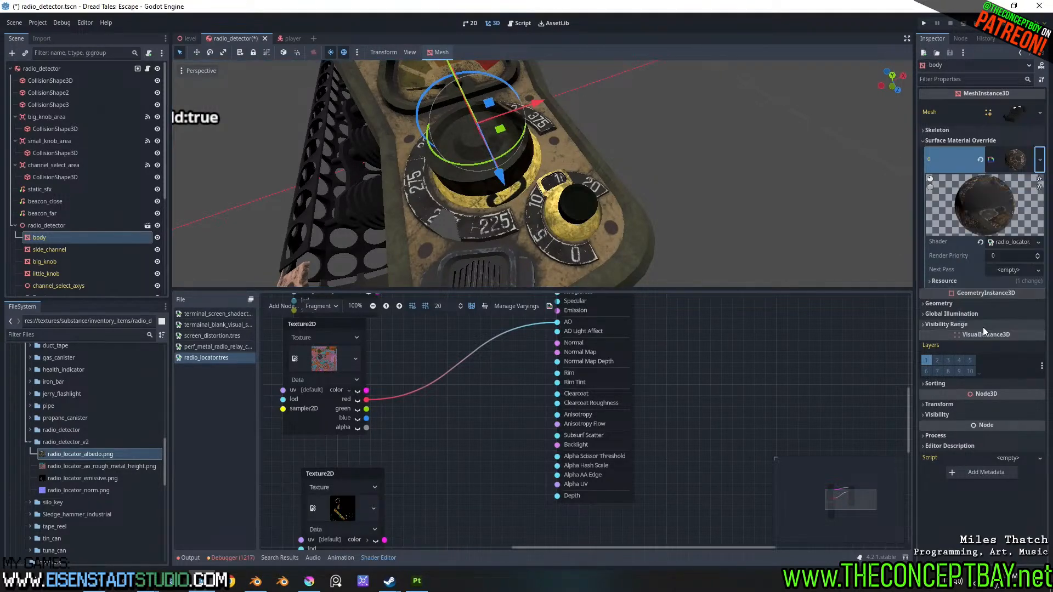
click(61, 249)
shift+click(51, 272)
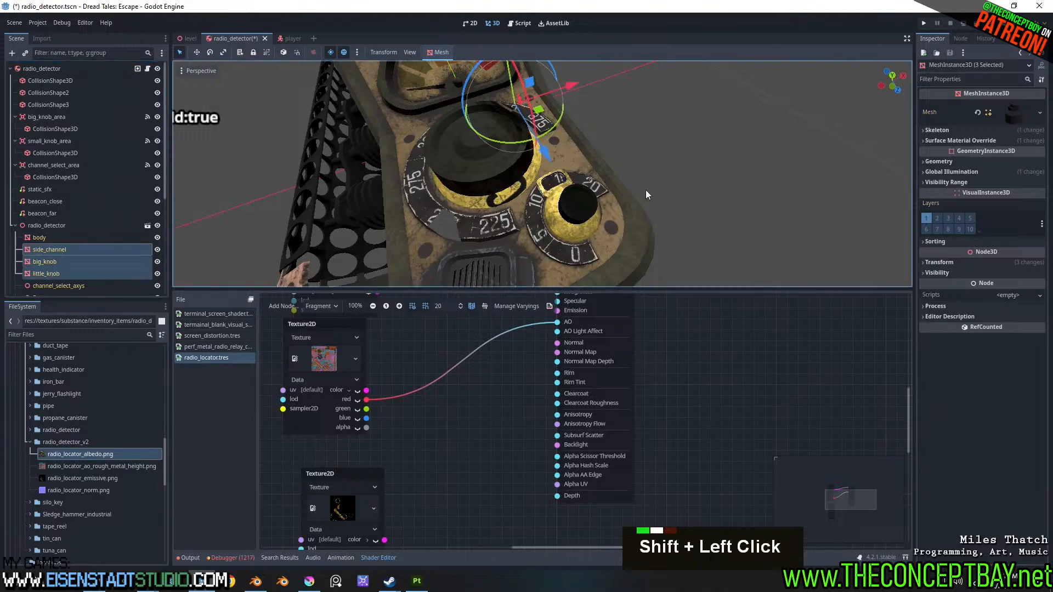
click(972, 141)
click(1041, 160)
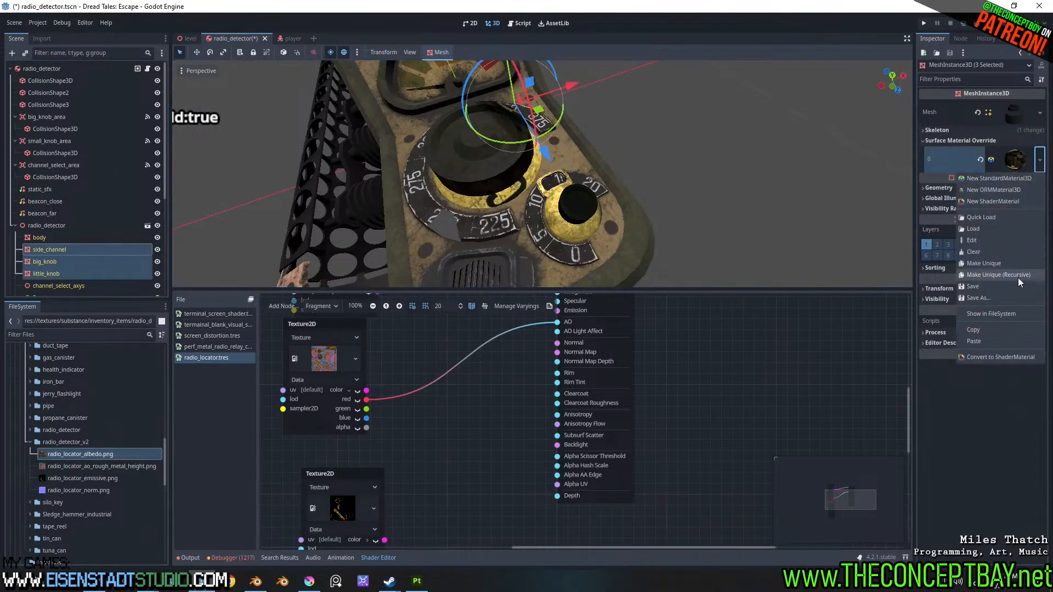
click(969, 341)
- Inspect the dial ring around the big knob and the rest of the detector's front face up close
middle_drag(587, 168, 630, 146)
scroll(630, 146, up, 7)
middle_drag(510, 230, 556, 202)
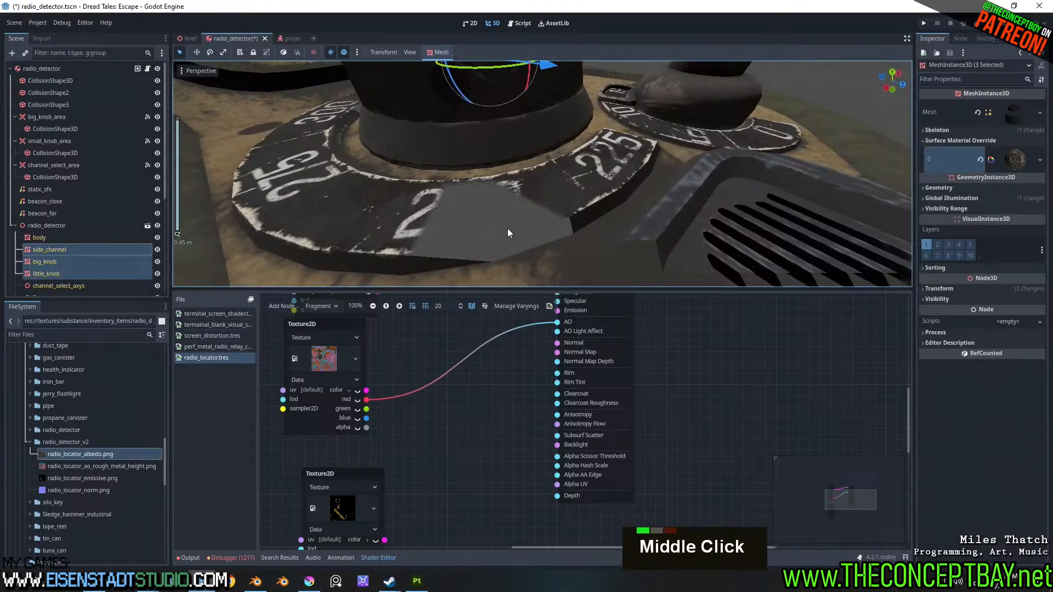
middle_drag(508, 228, 393, 199)
scroll(604, 199, down, 3)
scroll(578, 155, up, 2)
scroll(607, 166, down, 3)
- Paste the copied shader material onto the needle, Cylinder and grill meshes as their surface override
scroll(112, 219, down, 4)
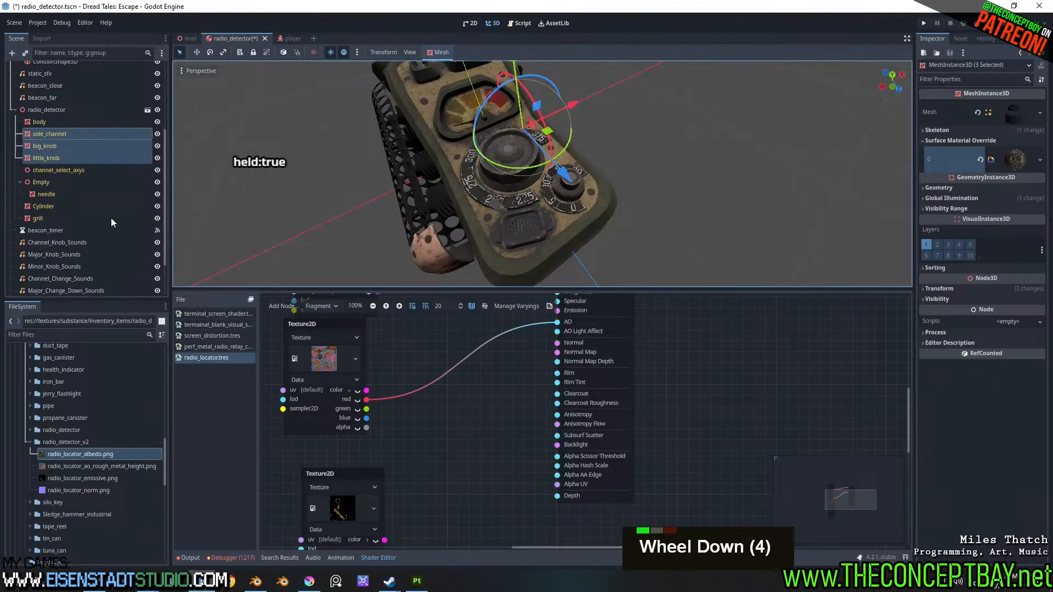
click(46, 193)
ctrl+click(48, 206)
ctrl+click(50, 220)
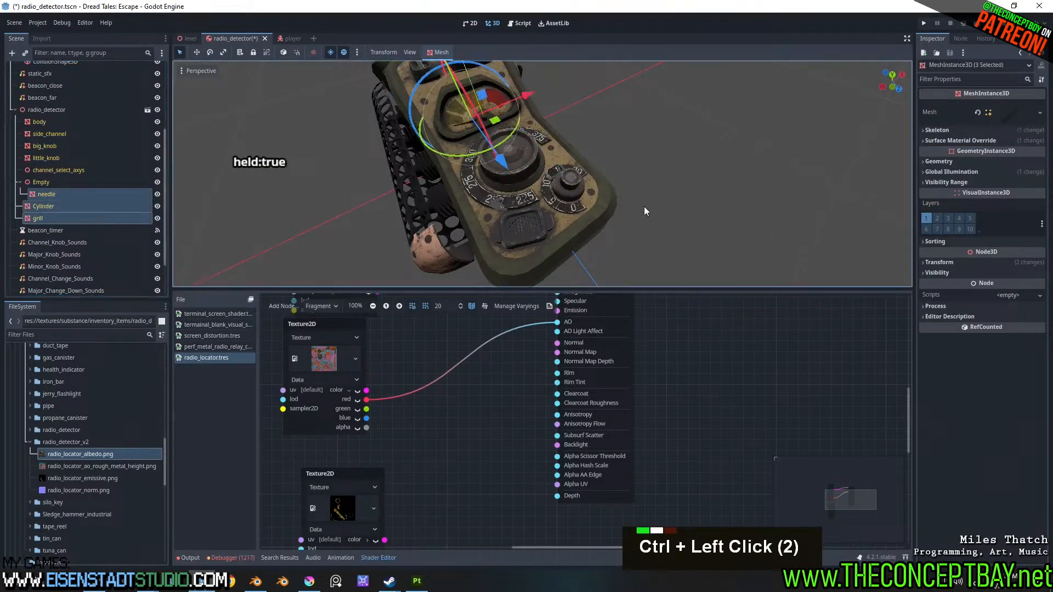
click(965, 141)
double_click(1019, 161)
click(1035, 160)
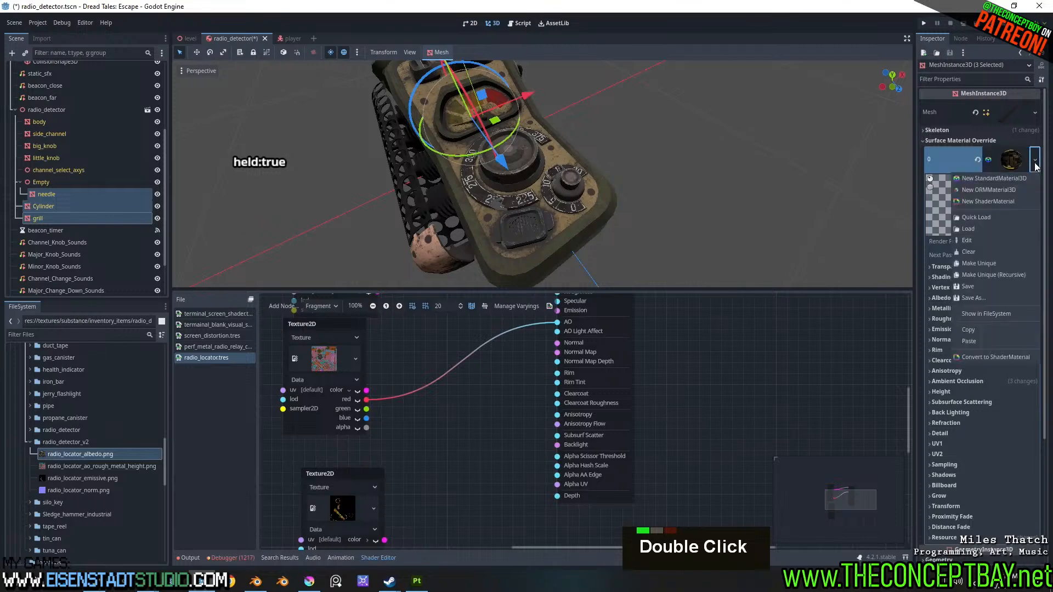
click(988, 343)
- Examine the shading on the big knob's dial ring, the grille housing and the side of the detector
middle_drag(596, 185, 683, 164)
scroll(619, 135, up, 5)
scroll(727, 140, up, 5)
scroll(731, 127, up, 2)
scroll(674, 164, down, 2)
scroll(674, 164, up, 2)
scroll(682, 163, down, 1)
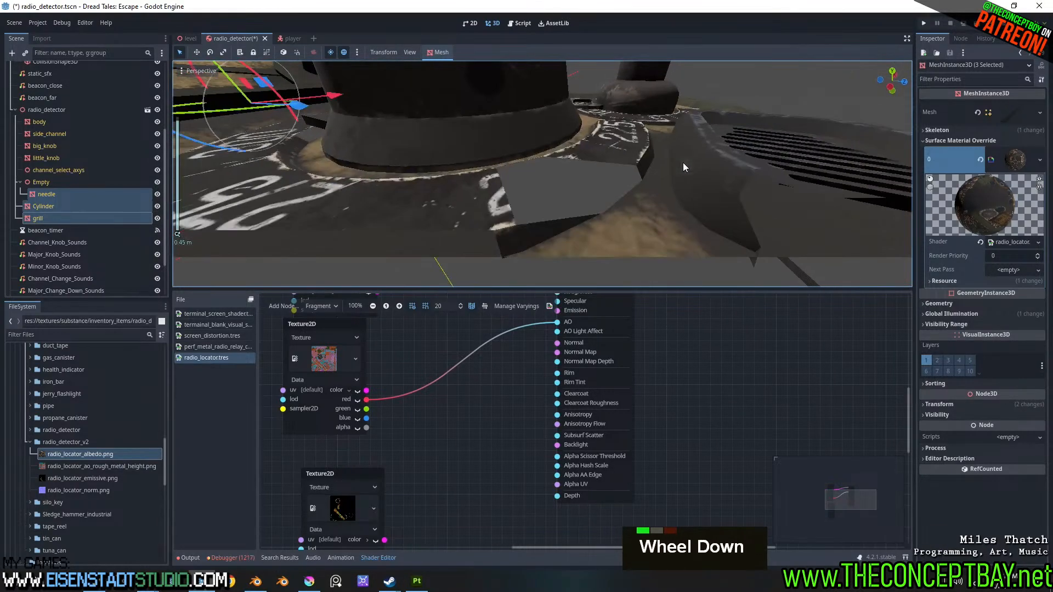
right_drag(683, 162, 543, 203)
key(s)
scroll(683, 164, down, 8)
key(w)
scroll(683, 163, down, 14)
key(s)
key(w)
key(s)
key(w)
key(s)
key(d)
scroll(683, 163, up, 12)
key(d)
key(a)
key(a)
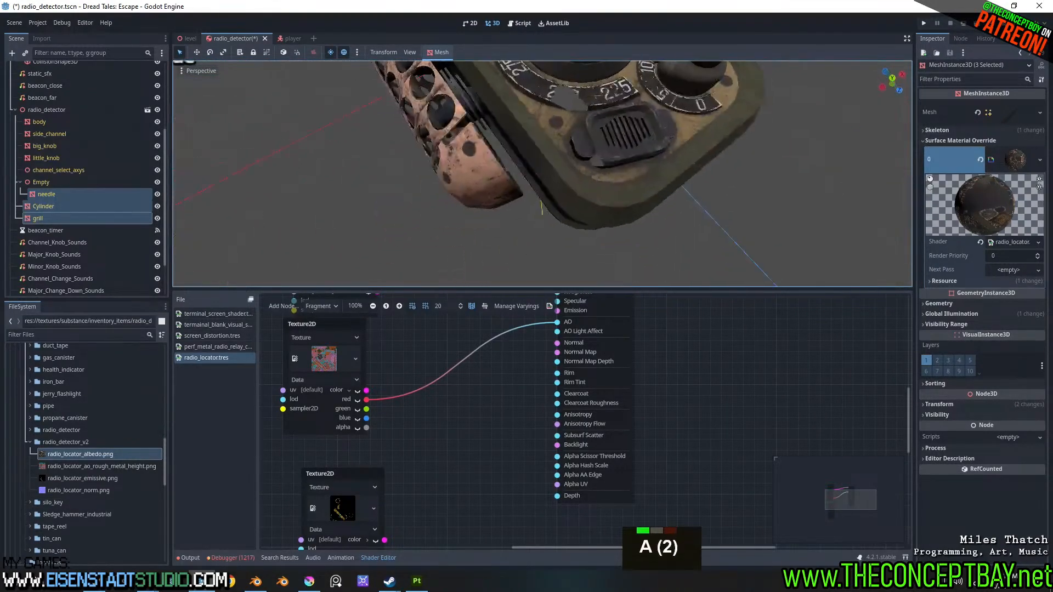
key(w)
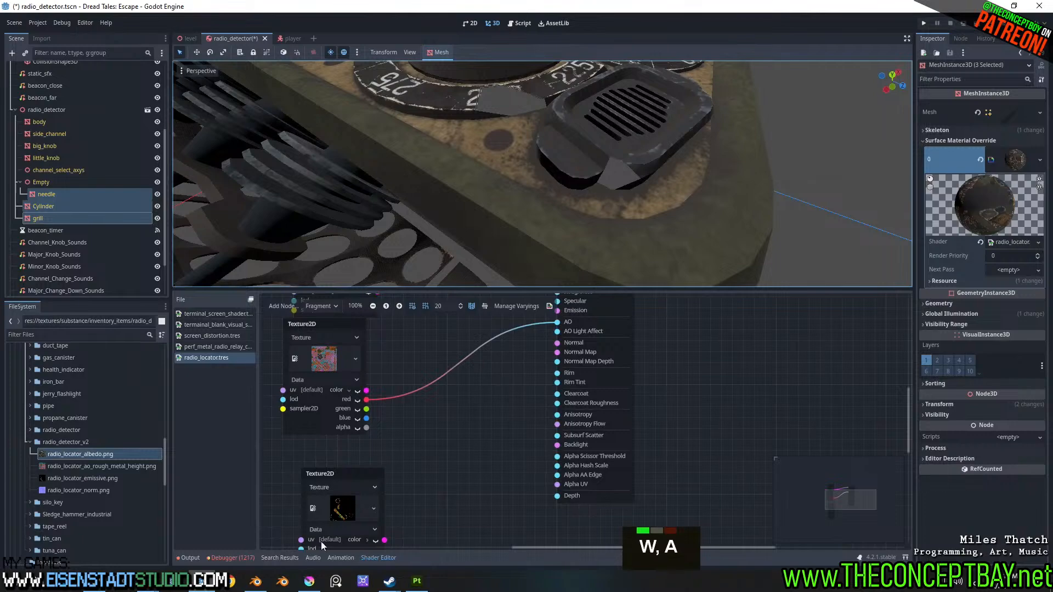
- Switch to Blender and enter Edit Mode on the radio detector body with face selection, framed on the grille housing
click(255, 581)
scroll(696, 353, up, 5)
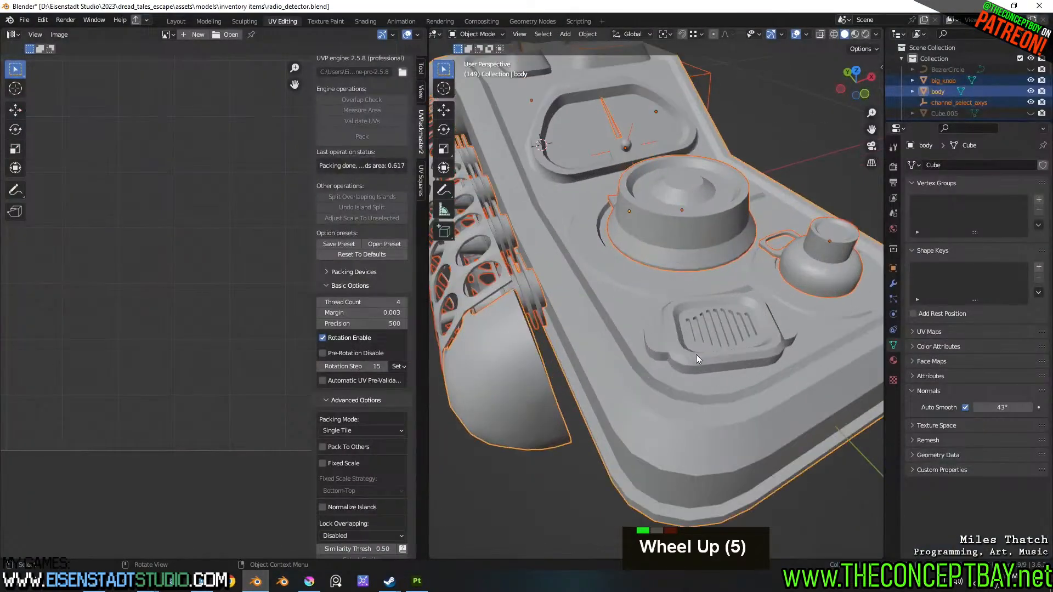
scroll(705, 360, up, 2)
shift+middle_drag(715, 368, 684, 336)
key(Tab)
key(3)
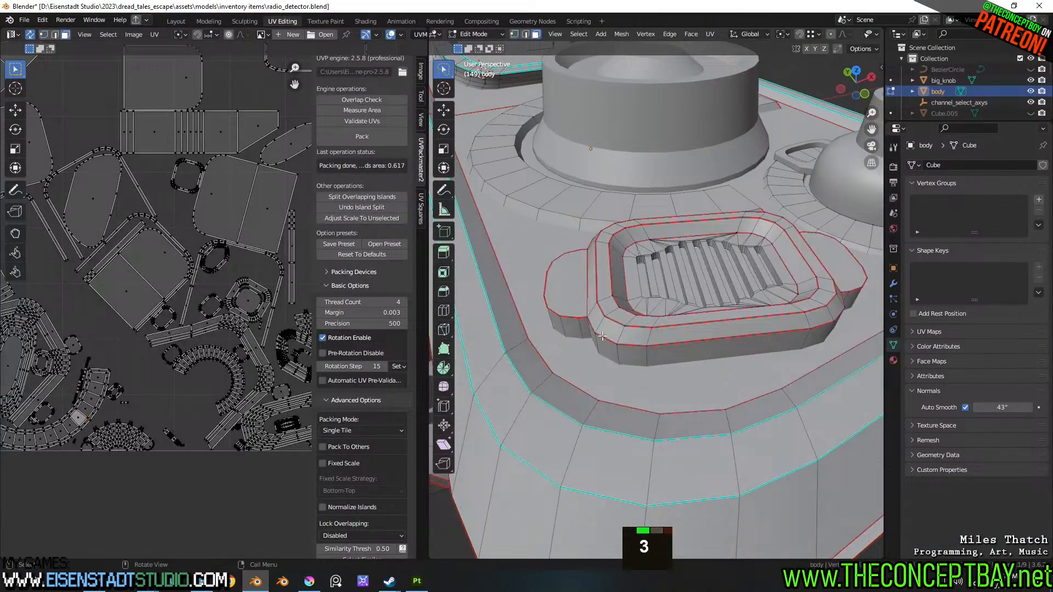
- Select a face on the grille housing's rim and inspect the surrounding mesh in wireframe shading
click(602, 336)
middle_drag(700, 423, 731, 402)
key(z)
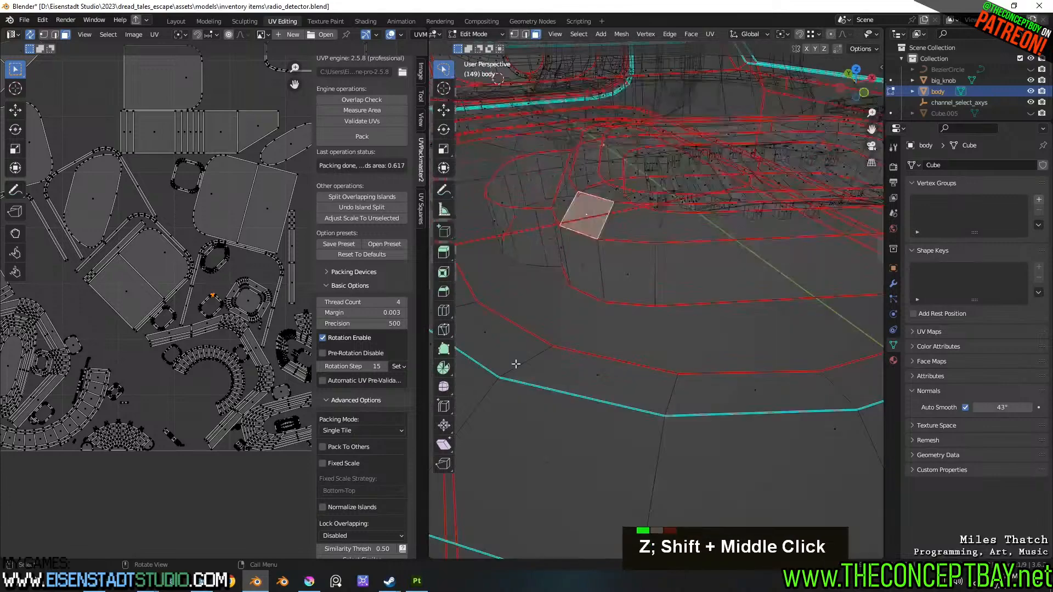
scroll(607, 335, down, 2)
middle_drag(609, 338, 641, 345)
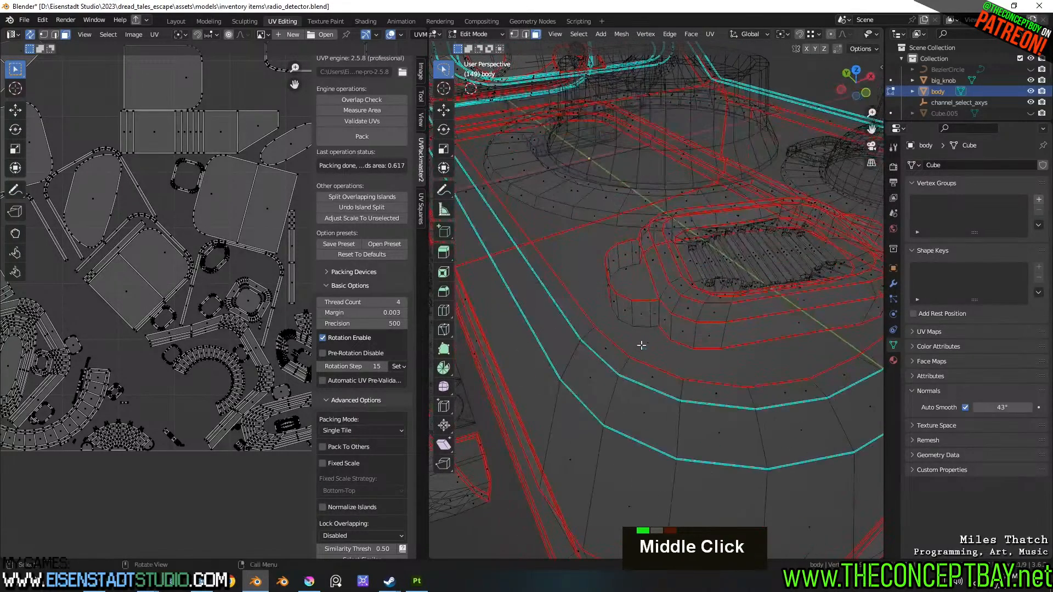
middle_drag(690, 311, 728, 332)
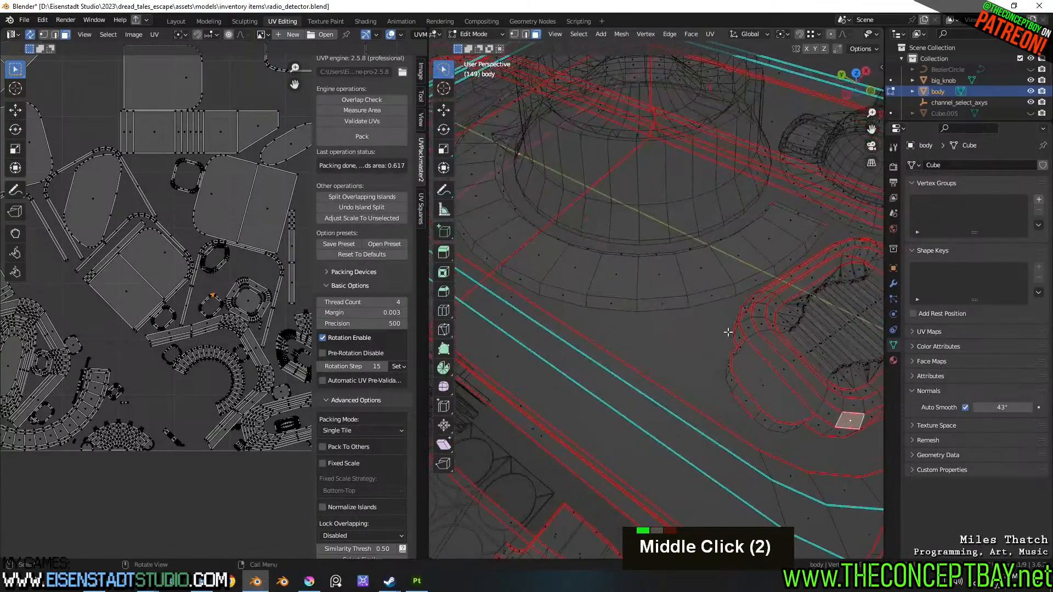
click(707, 268)
key(e)
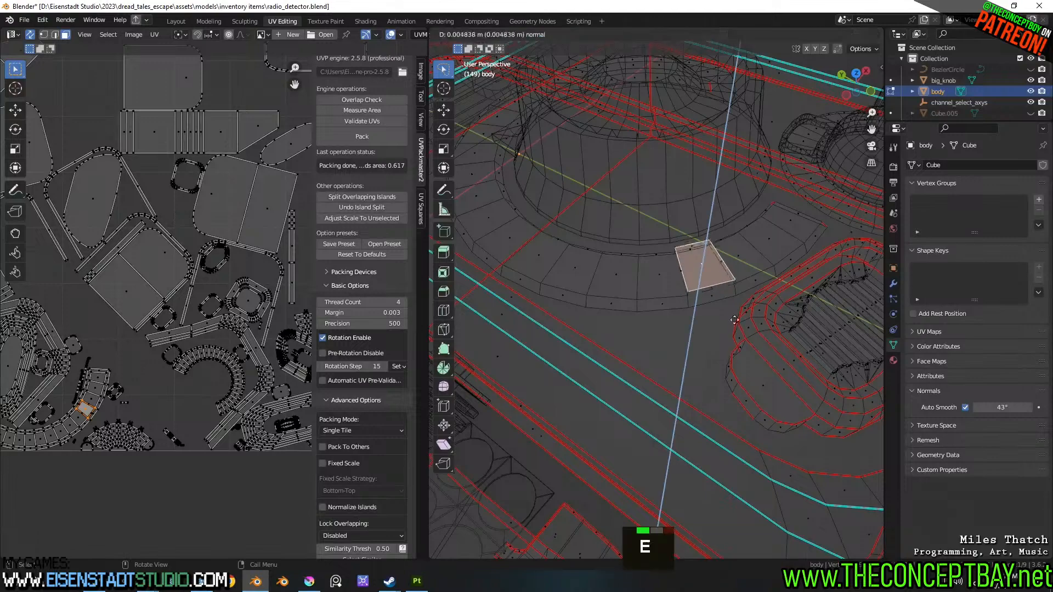
key(Escape)
key(Tab)
key(Tab)
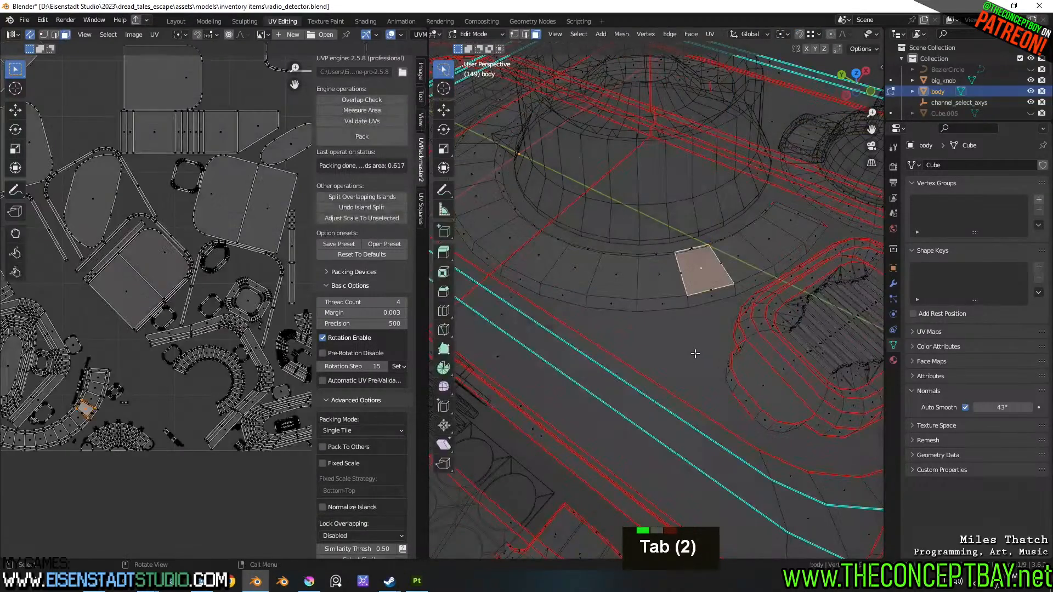
middle_drag(702, 354, 692, 356)
key(ctrl+z)
key(ctrl+z)
key(ctrl+z)
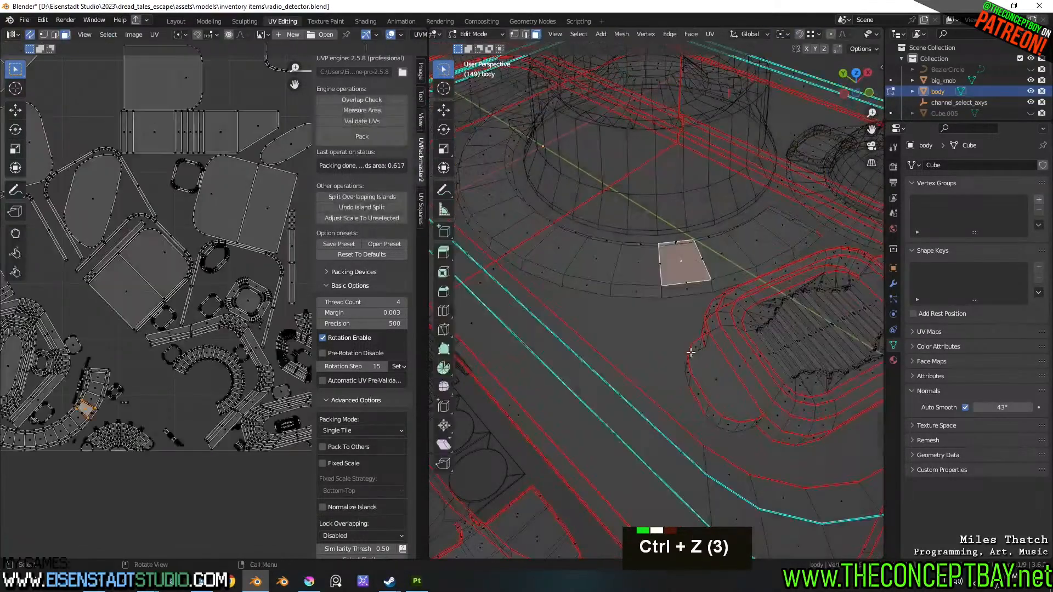
key(Tab)
key(Tab)
- Select all linked faces of the big knob's dial ring and merge their vertices by distance at 0.0001 m
key(a)
key(a)
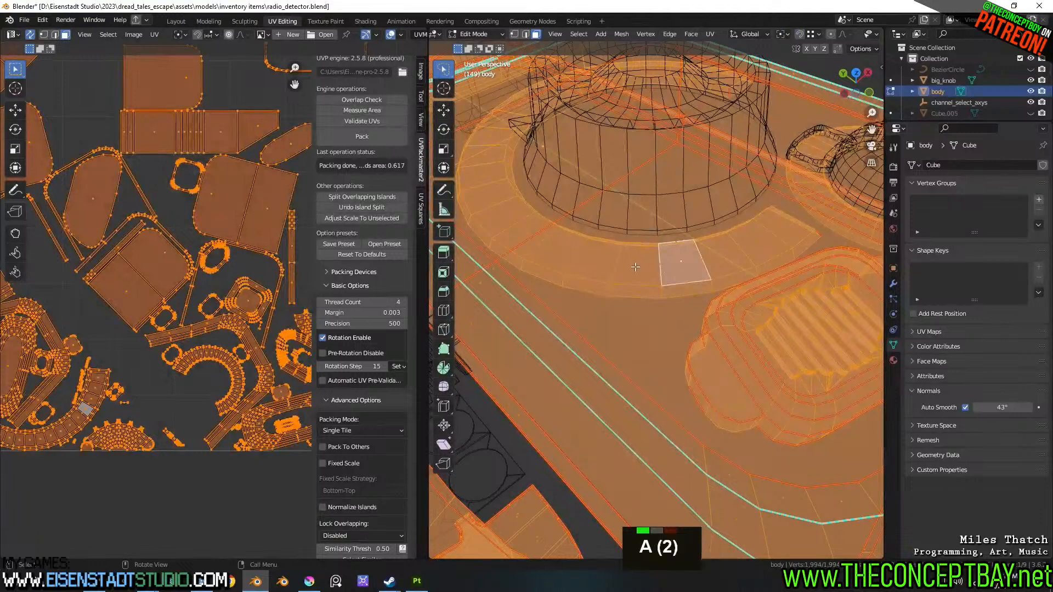
key(l)
click(622, 34)
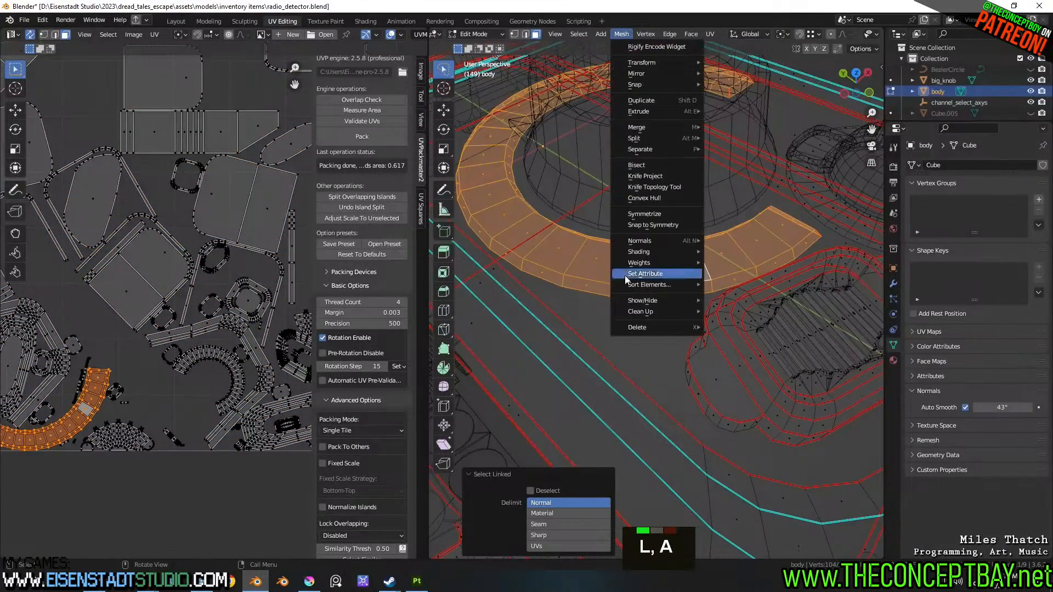
mouse_move(661, 312)
click(767, 398)
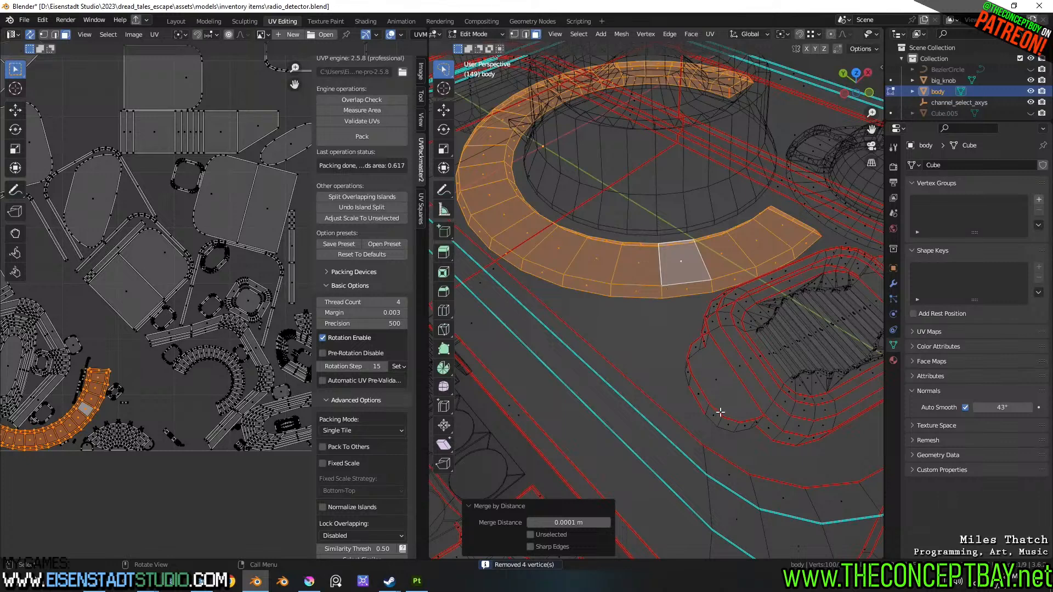
- Select all linked faces of the grille housing and merge their vertices by distance at 0.0001 m
middle_drag(720, 412, 719, 384)
key(a)
key(a)
key(l)
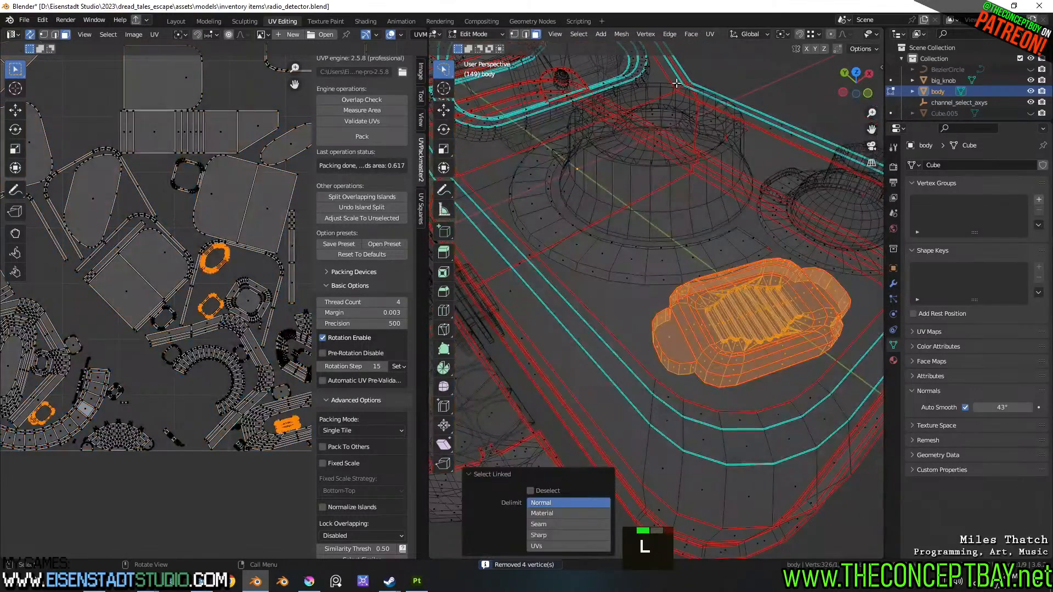
click(621, 34)
mouse_move(656, 315)
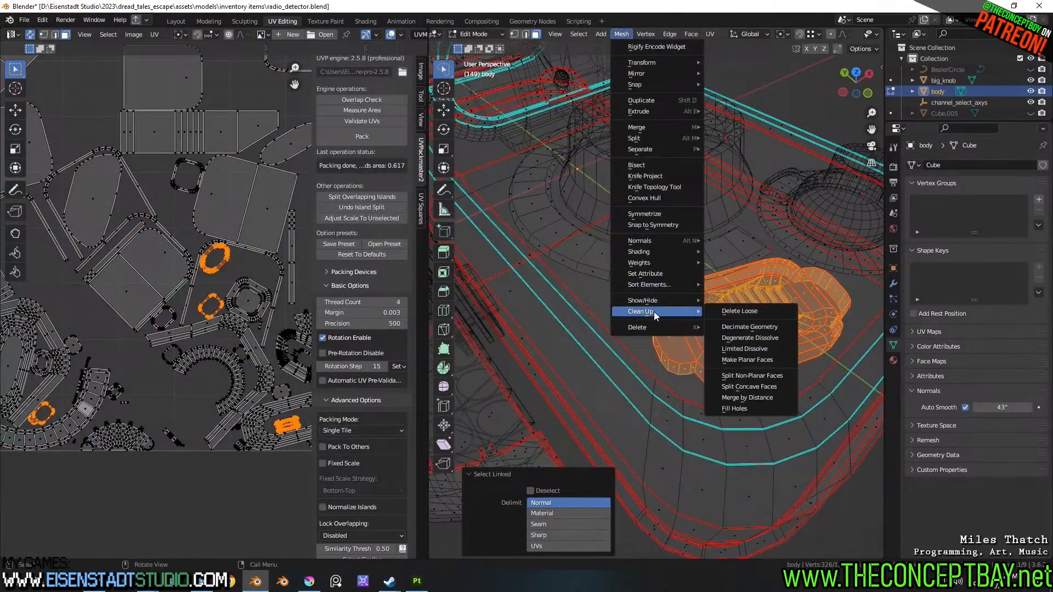
key(Escape)
click(621, 34)
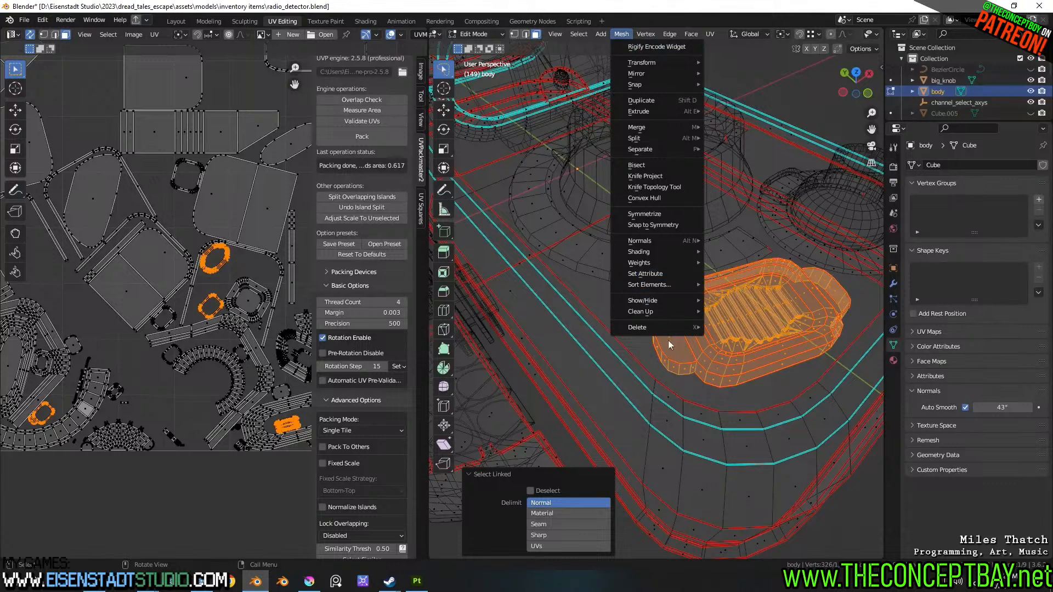
click(757, 400)
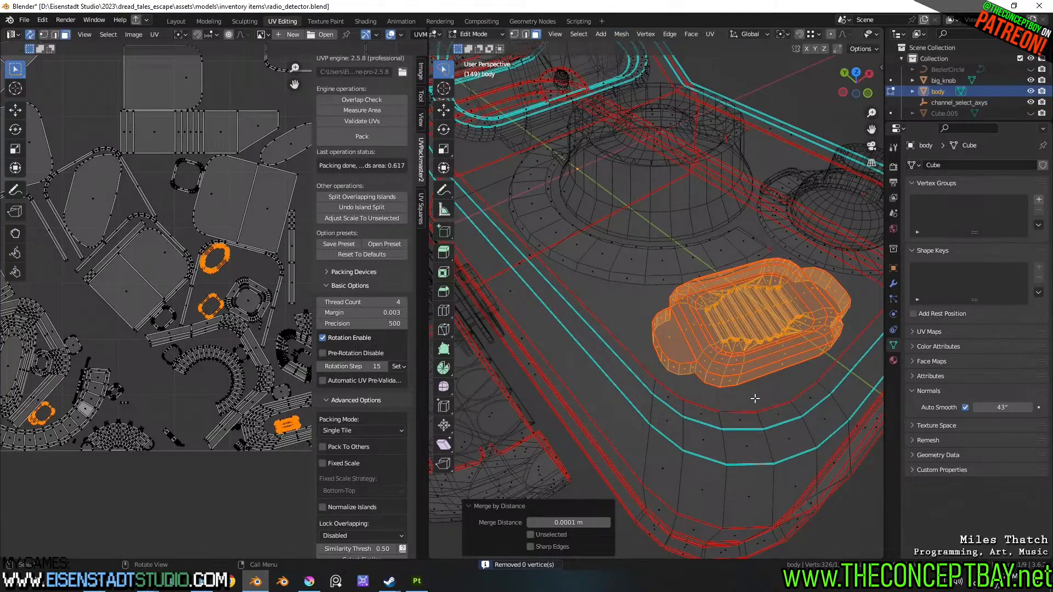
scroll(755, 399, up, 2)
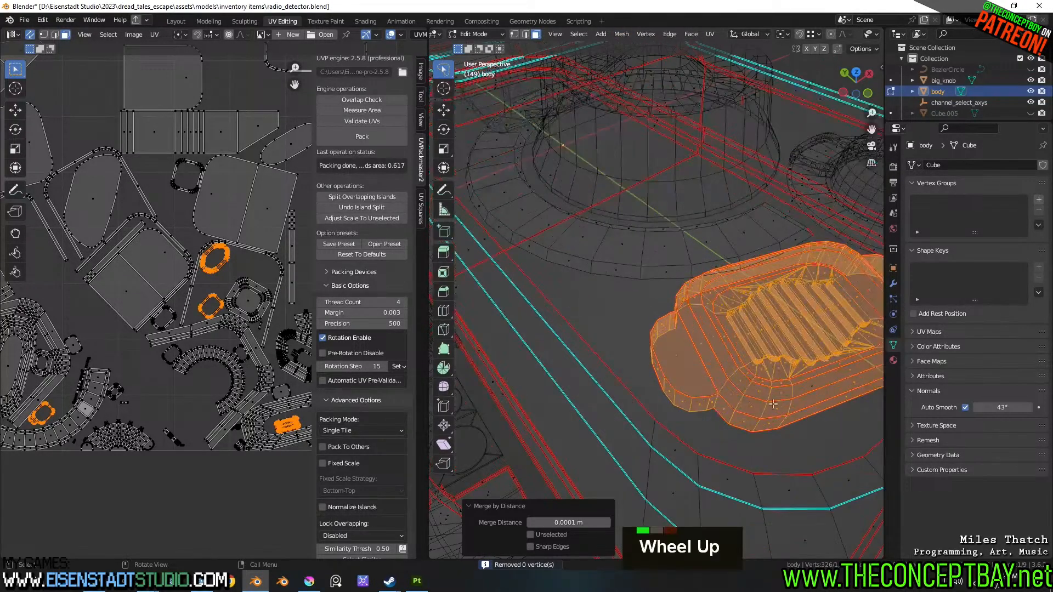
- Switch the viewport to solid shading and return the detector body to Object Mode
shift+middle_drag(755, 399, 755, 354)
key(Tab)
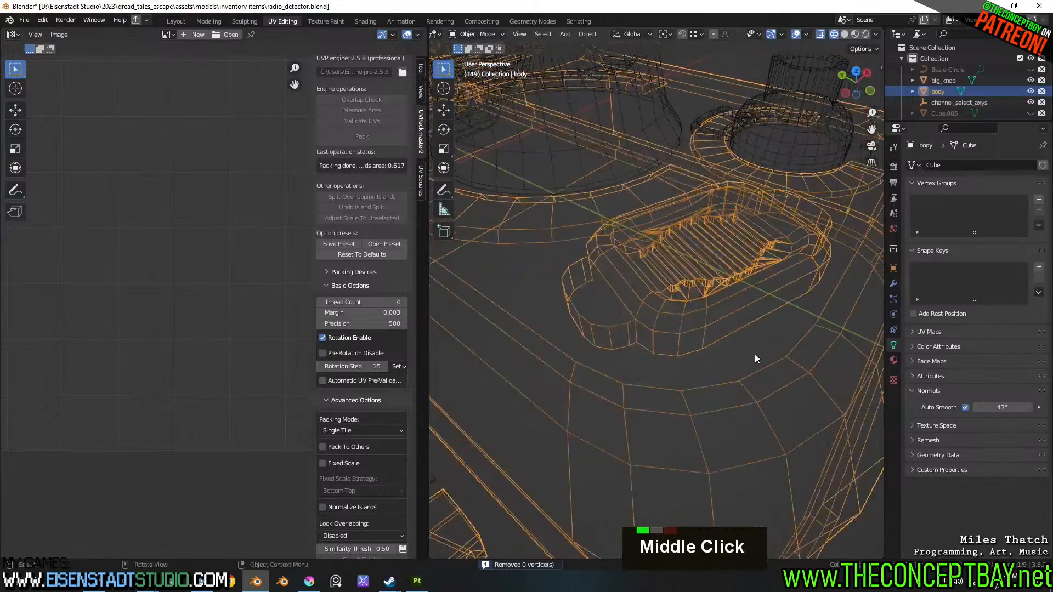
key(Tab)
key(z)
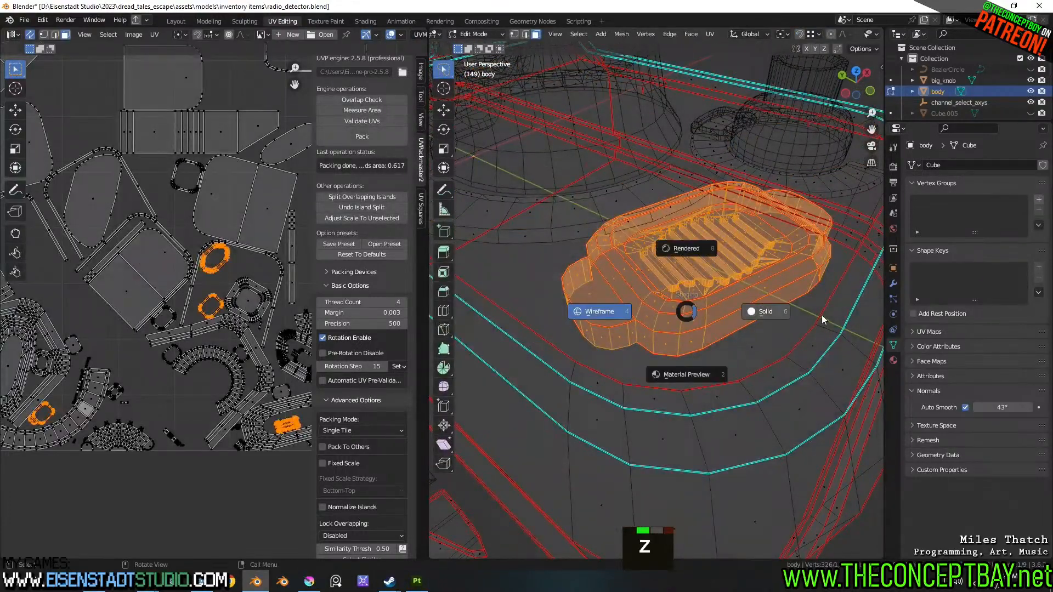
click(822, 315)
key(Tab)
key(Tab)
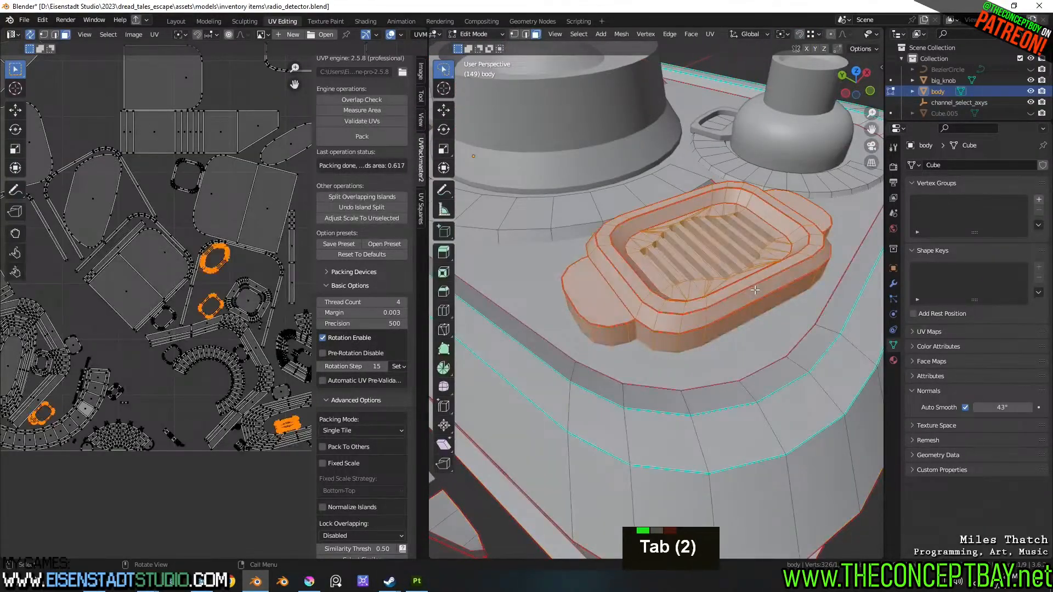
key(Tab)
- Select all of the detector's parts and save the radio_detector.blend file
scroll(754, 289, down, 5)
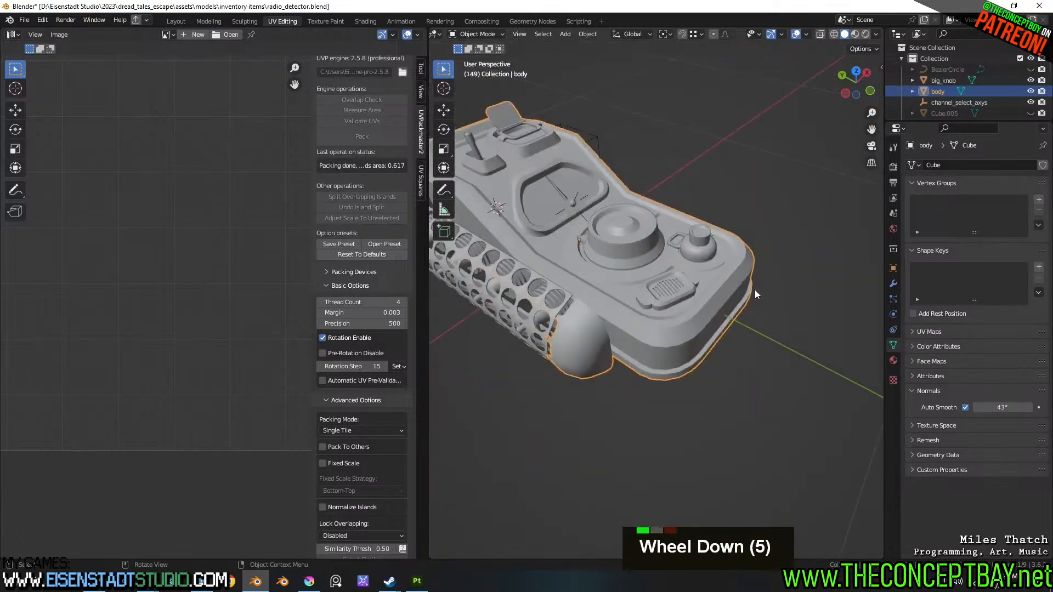
shift+middle_drag(755, 289, 796, 299)
drag(477, 95, 761, 396)
key(ctrl+s)
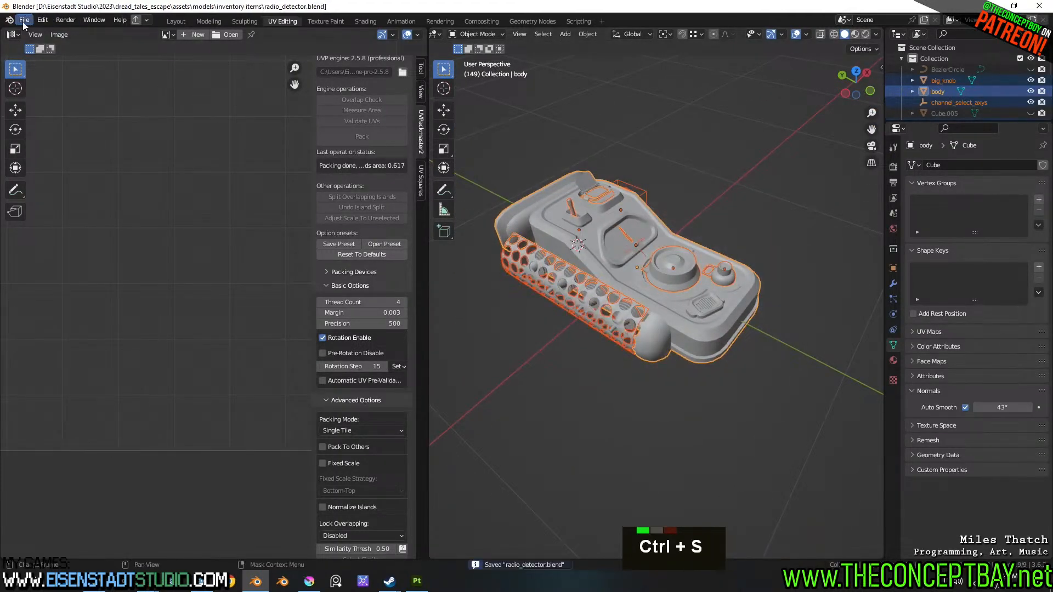
- Review the glTF export's Transform, Data, Mesh and Include options for radio_detector.glb and close the export without running it
key(ctrl+alt+r)
click(834, 191)
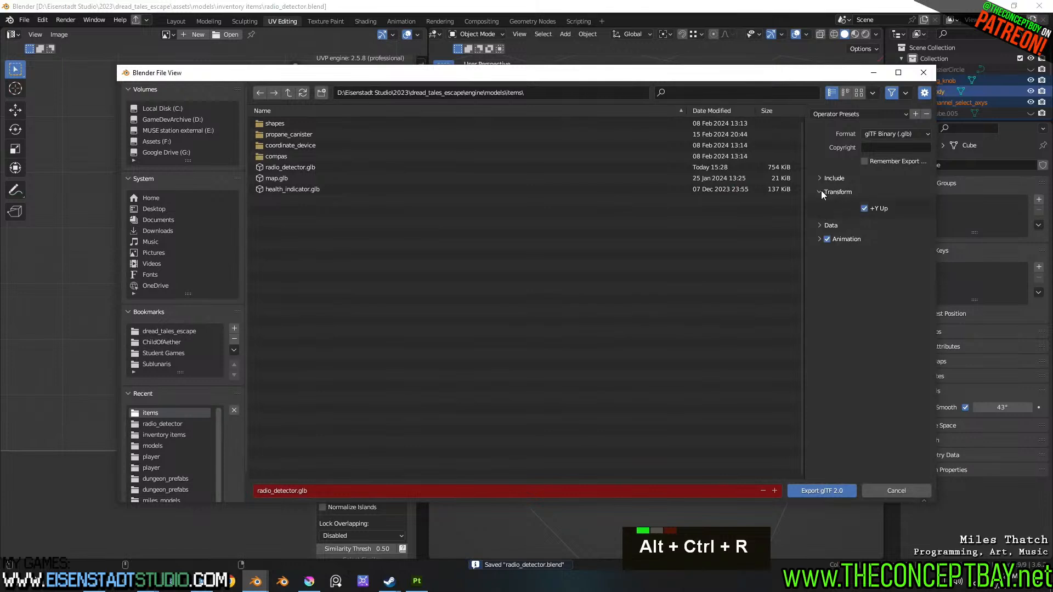
double_click(821, 225)
click(821, 225)
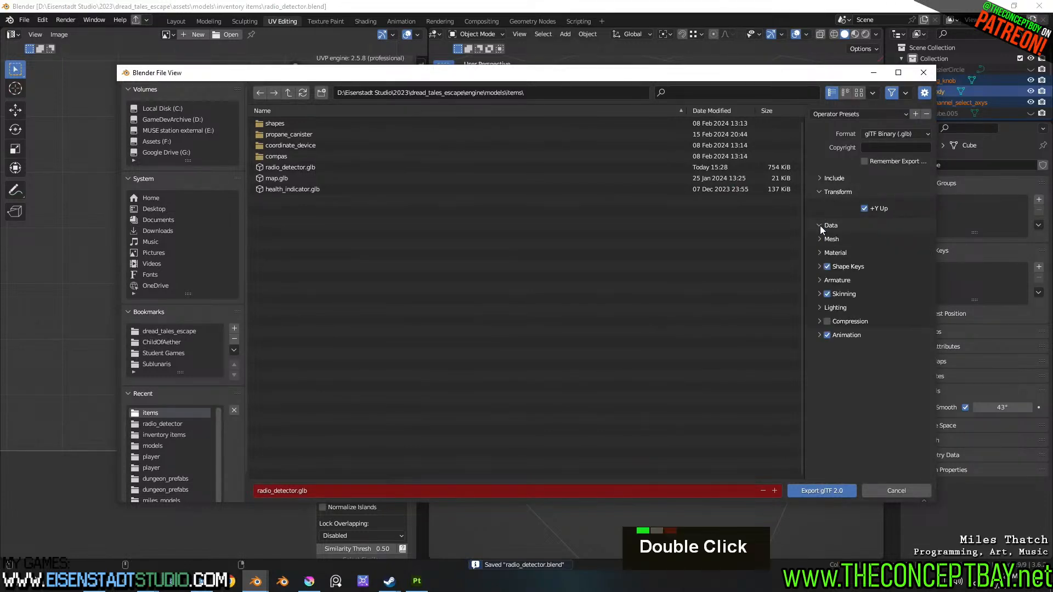
click(821, 240)
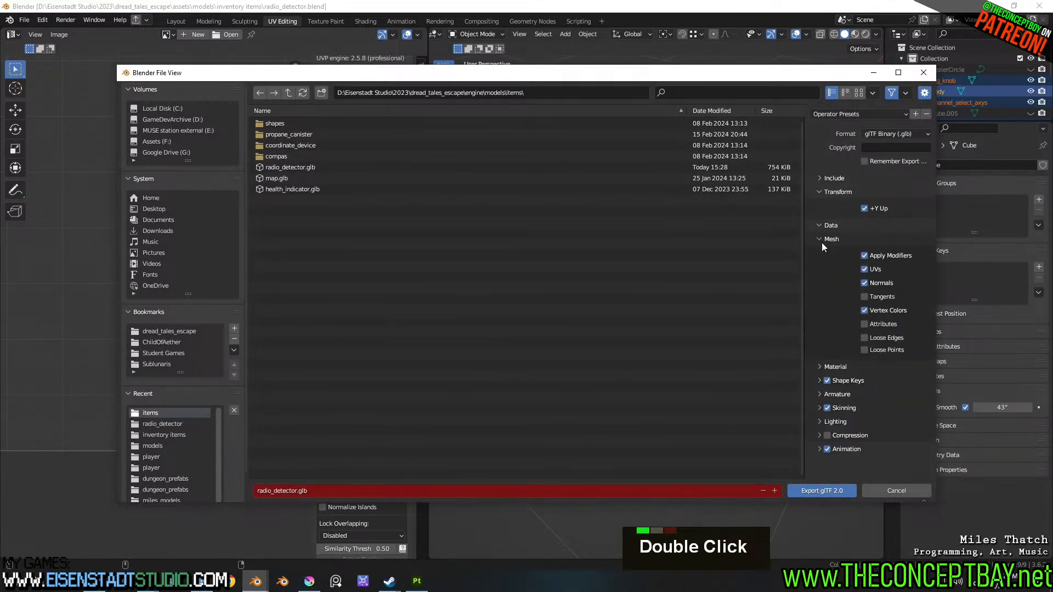
double_click(865, 297)
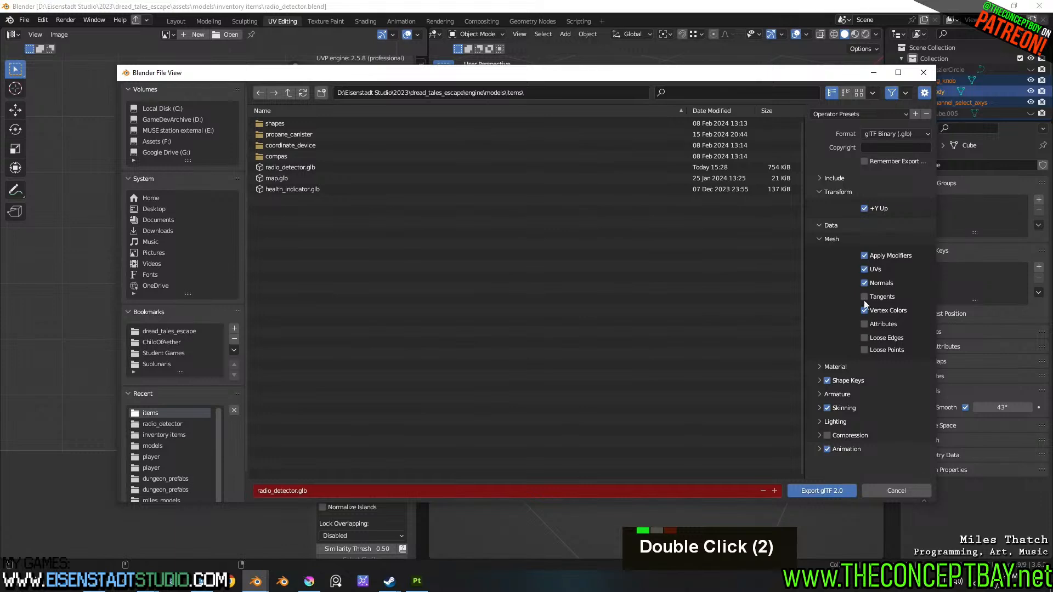
click(822, 179)
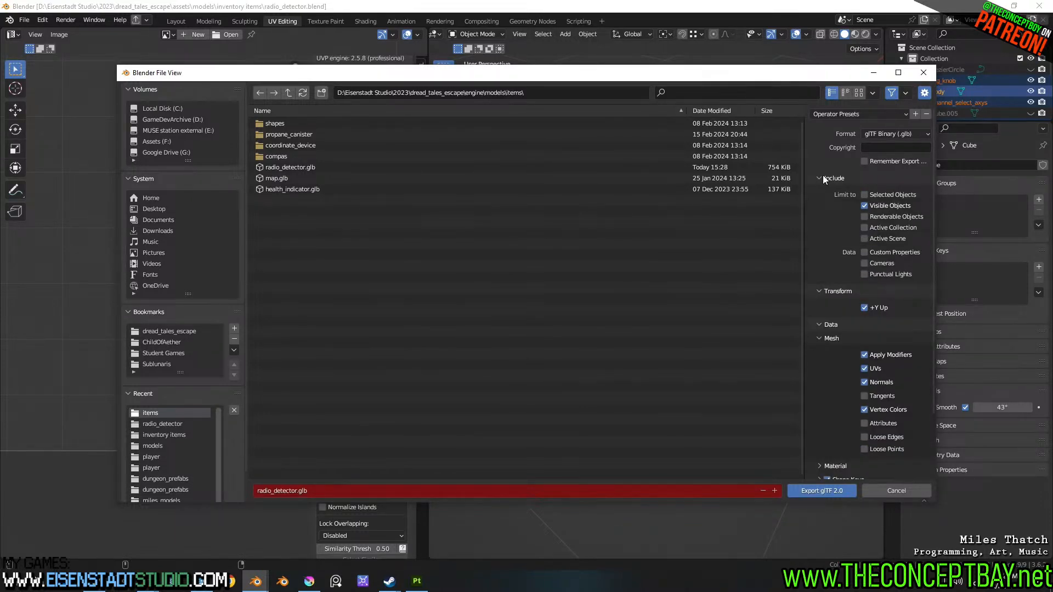
click(923, 73)
- Add a Triangulate modifier to the detector body and save the Blender file
click(786, 325)
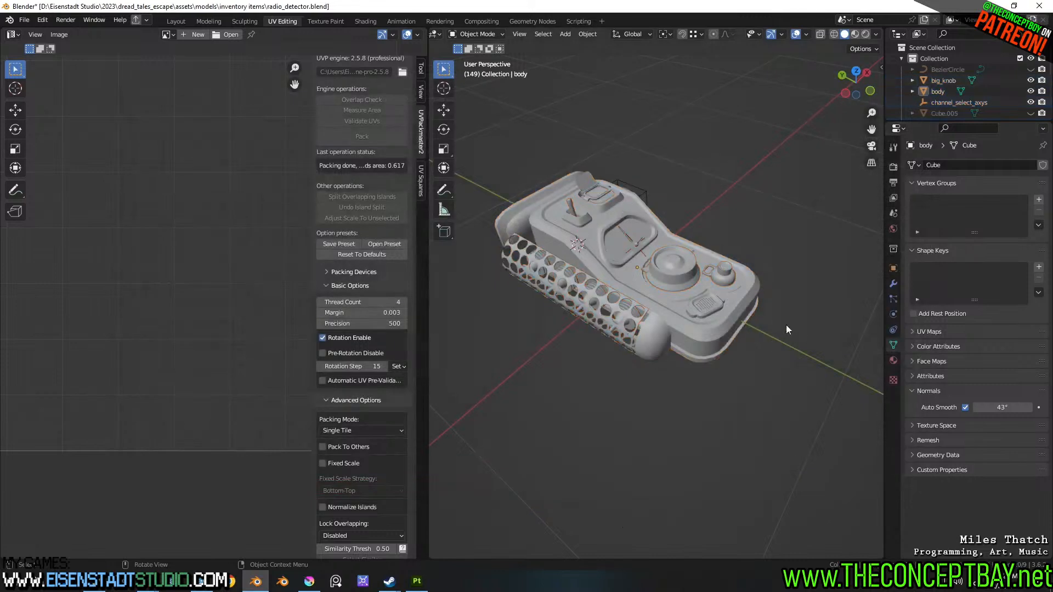
double_click(752, 314)
double_click(893, 284)
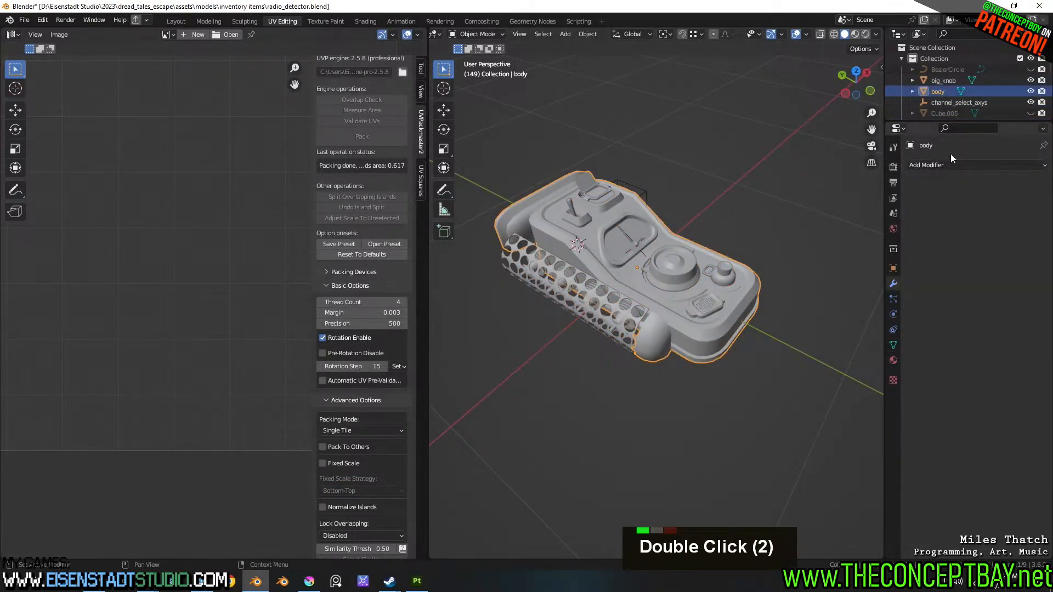
click(952, 157)
click(834, 377)
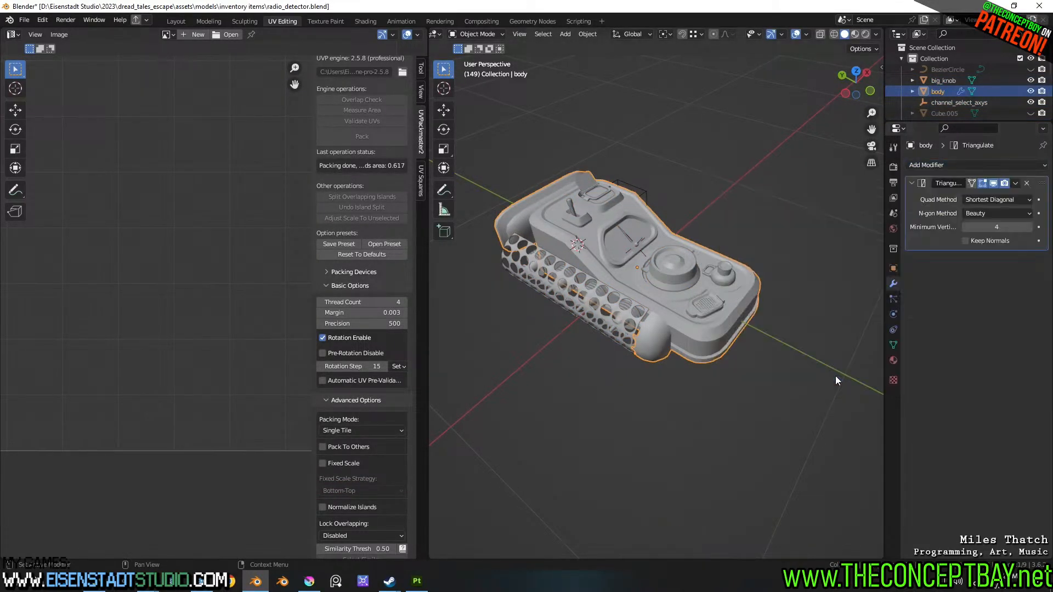
scroll(757, 327, up, 3)
key(ctrl+s)
middle_drag(785, 355, 763, 343)
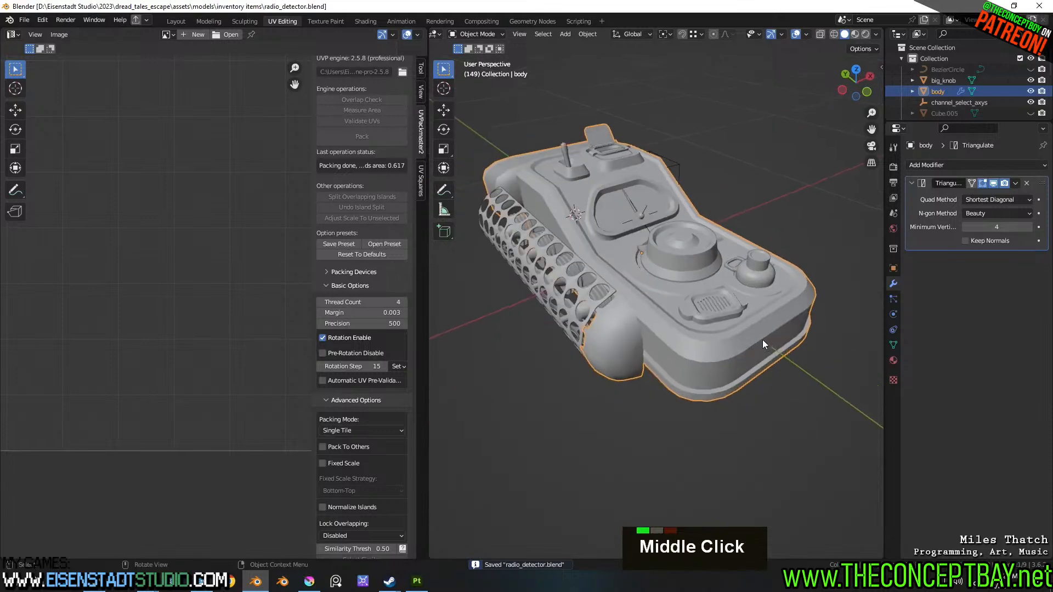
- Select all of the detector's parts and export them as glTF Binary over radio_detector.glb in the items folder
drag(476, 106, 853, 471)
key(ctrl+alt+r)
key(Escape)
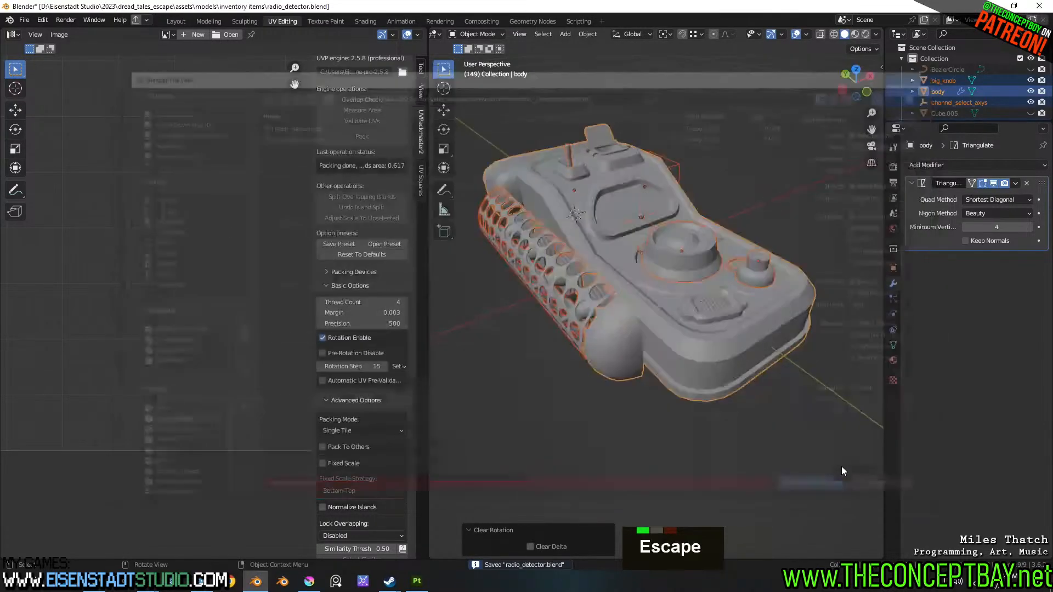
key(ctrl+z)
key(ctrl+alt+r)
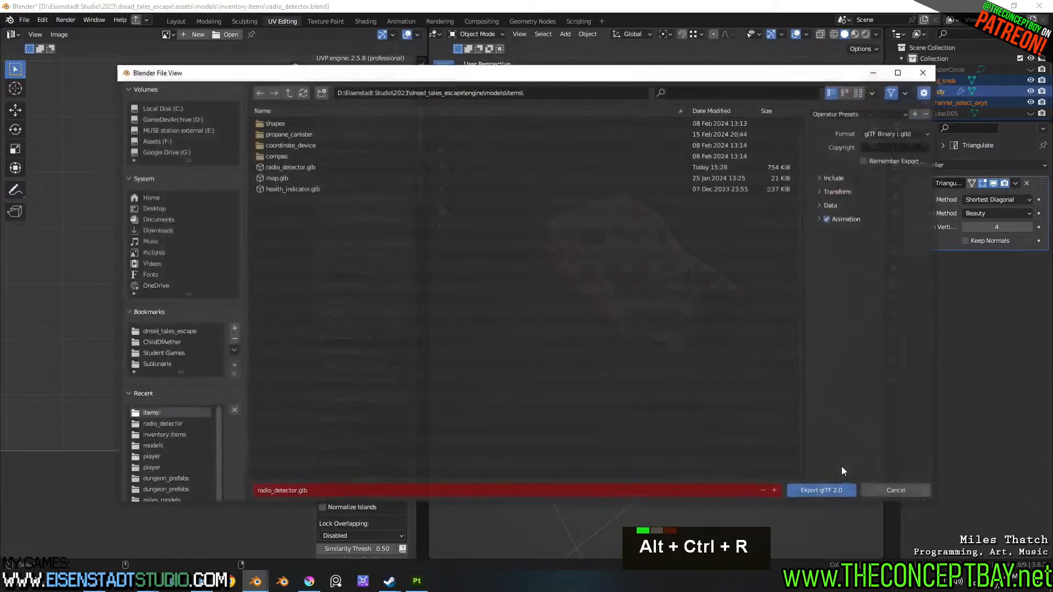
key(Return)
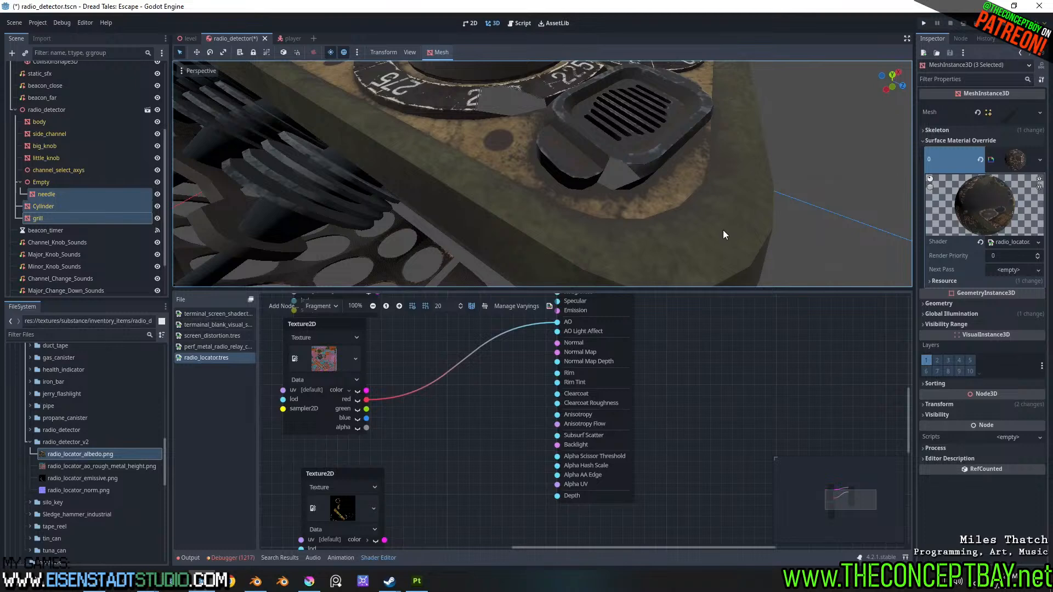
- Switch to Godot, check the detector's dial ring and grille housing up close, and save the radio_detector scene
scroll(723, 211, down, 3)
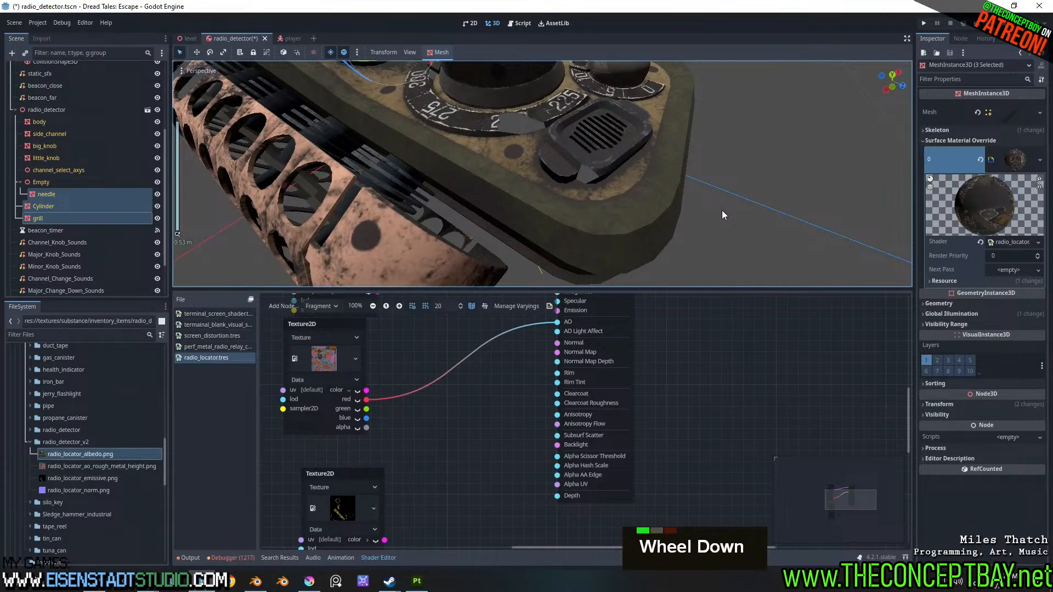
middle_drag(728, 189, 742, 248)
scroll(692, 231, up, 2)
key(ctrl+s)
scroll(743, 253, up, 2)
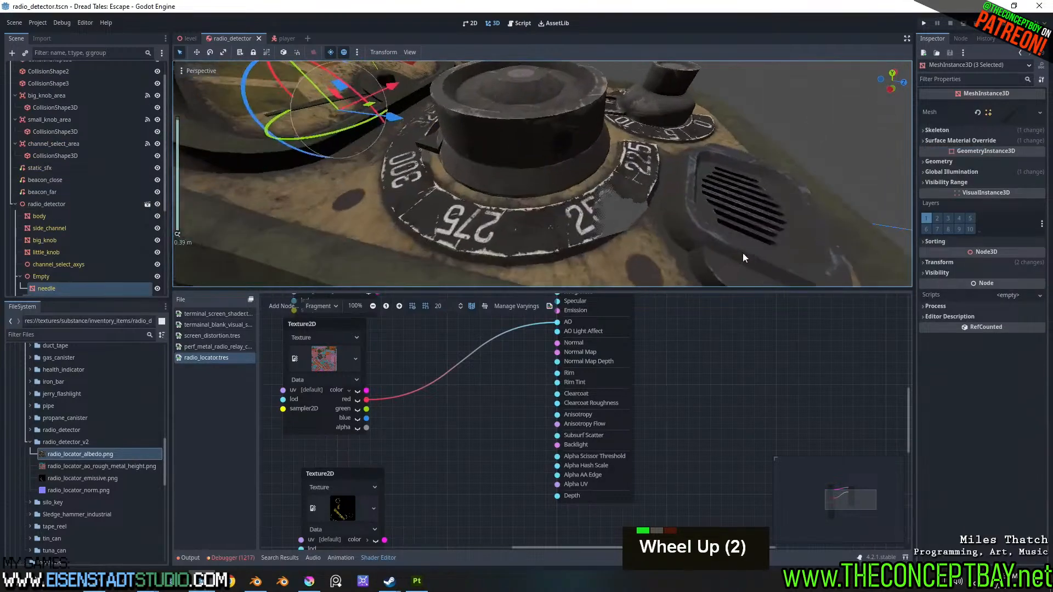
- Hide and show radio_detector and its body, side channel, knob and needle nodes one by one to identify each part
click(157, 204)
click(157, 204)
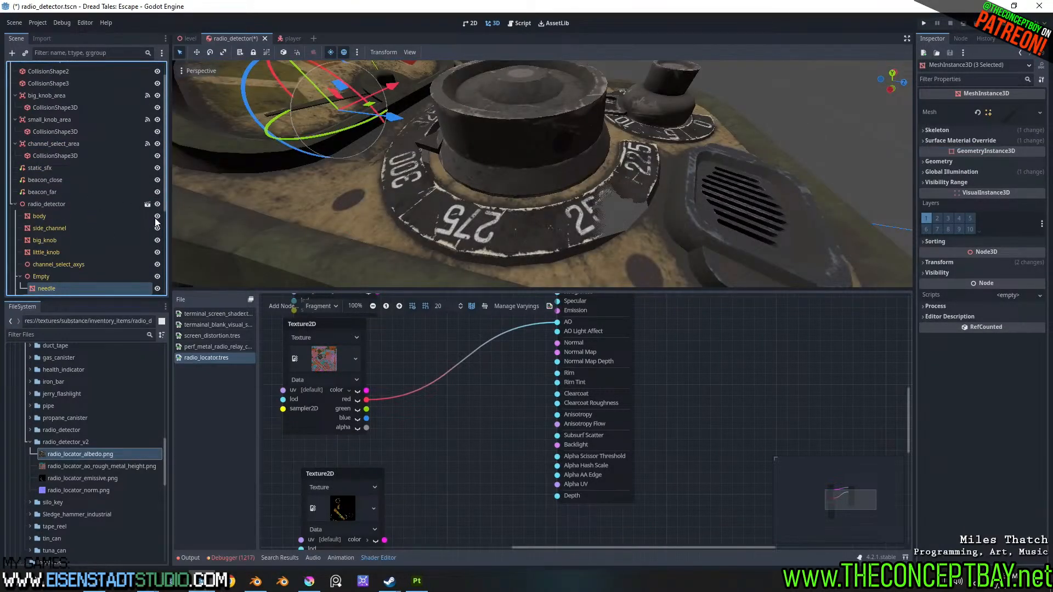
double_click(157, 216)
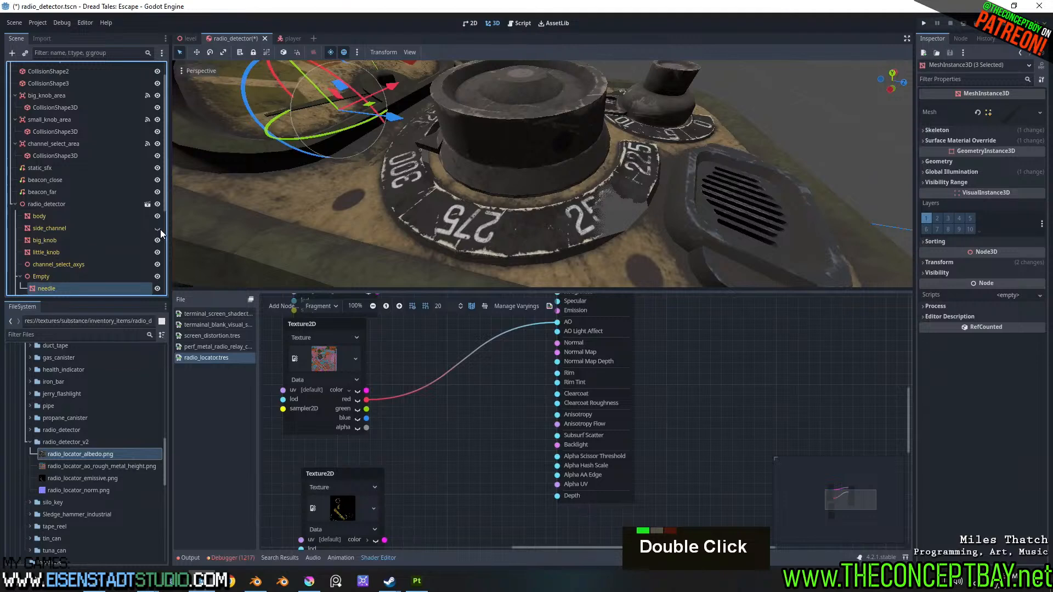
double_click(158, 229)
double_click(159, 240)
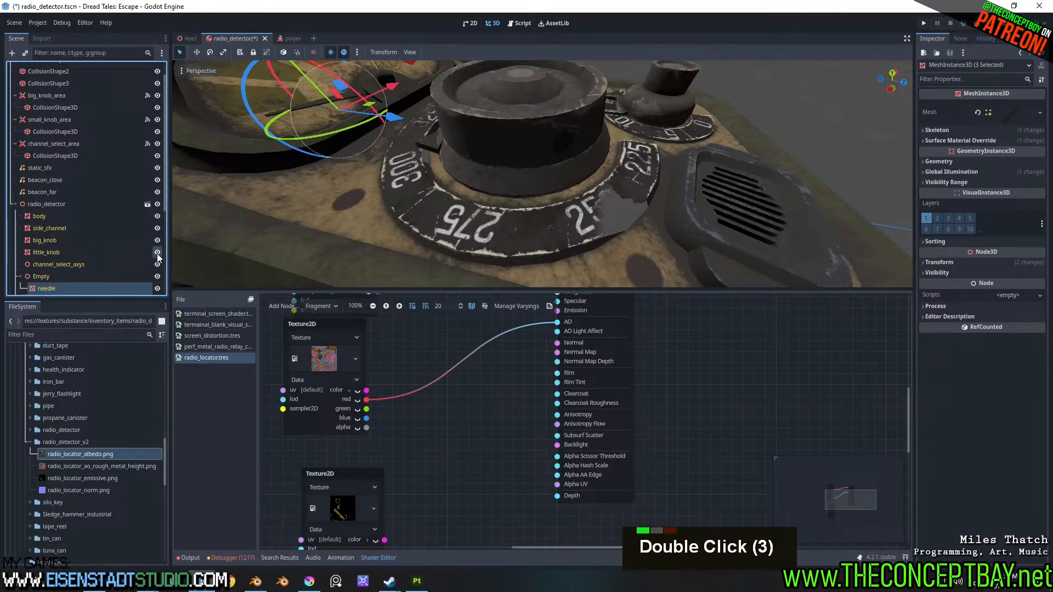
double_click(157, 252)
click(157, 267)
double_click(158, 281)
double_click(158, 288)
- Toggle the visibility of the Cylinder and grill nodes off and on to see which geometry each contains
scroll(155, 289, down, 4)
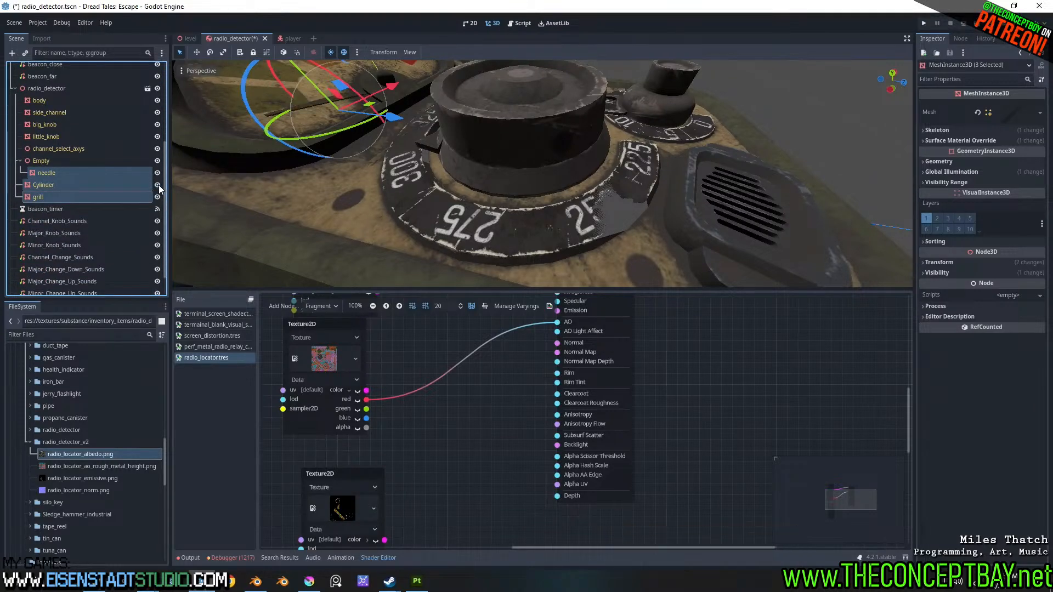
double_click(158, 195)
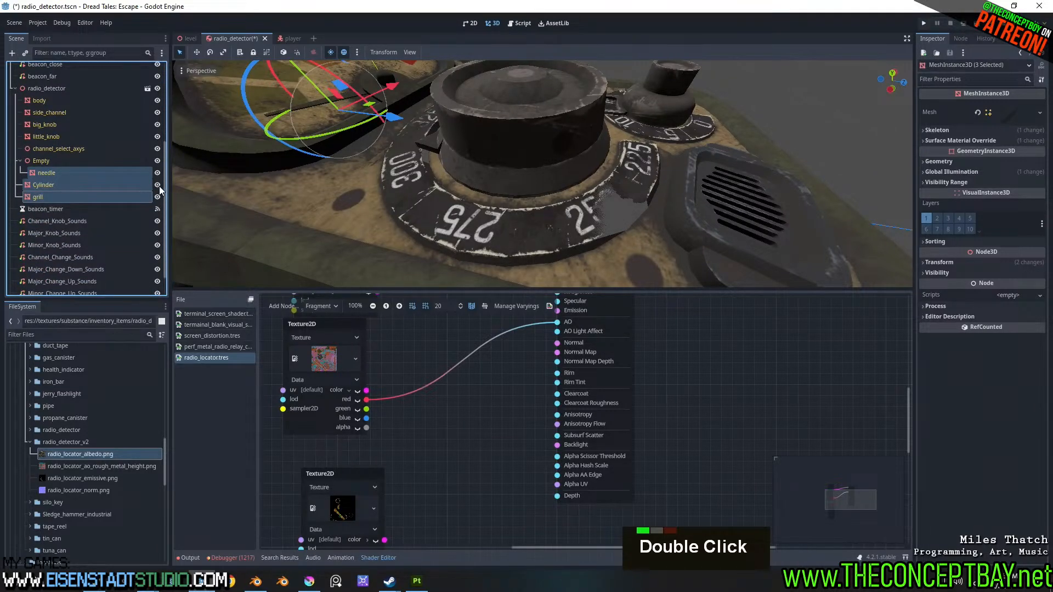
click(158, 186)
scroll(331, 190, down, 4)
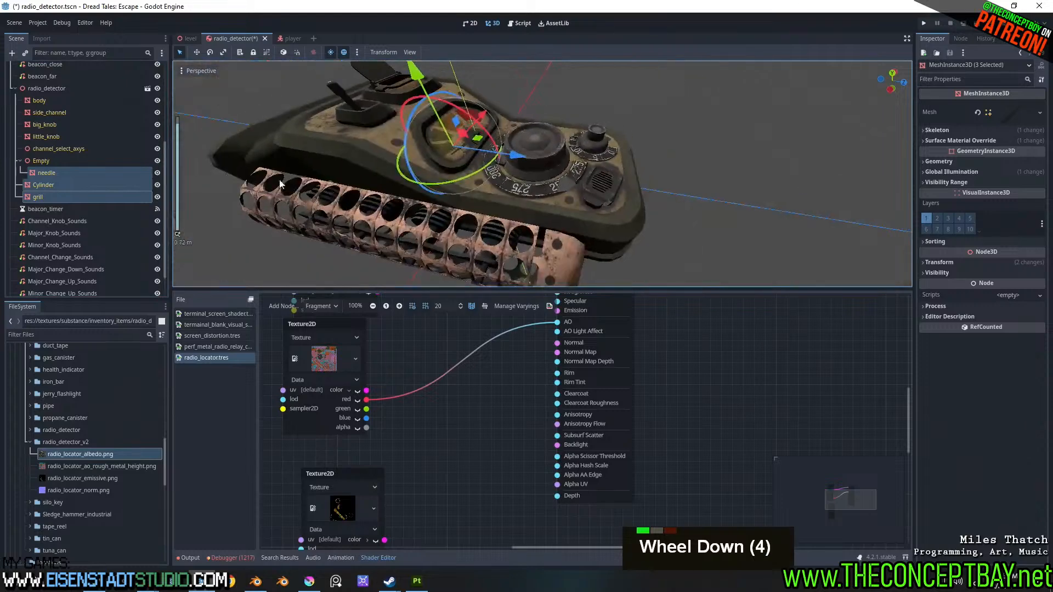
double_click(140, 171)
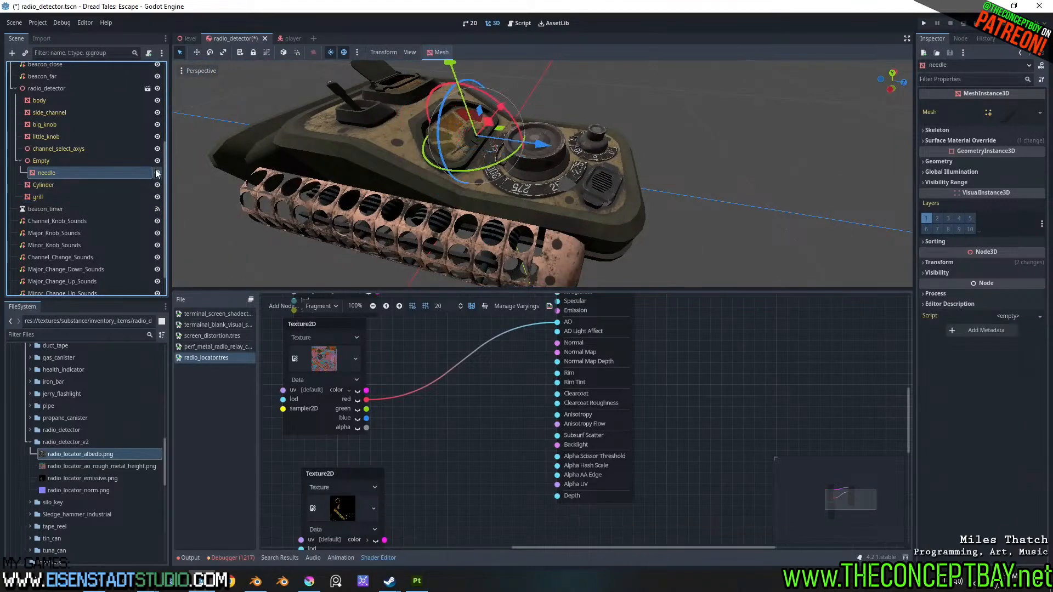
click(158, 186)
click(158, 197)
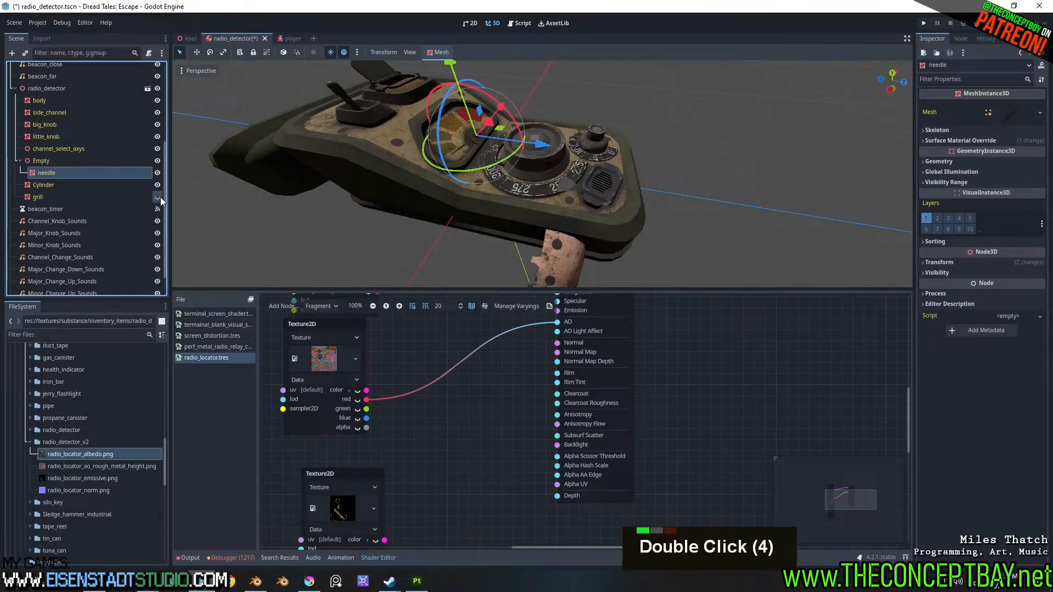
click(158, 198)
- Examine the shading of the grille housing and the neighbouring dial rings from close range
scroll(149, 204, down, 8)
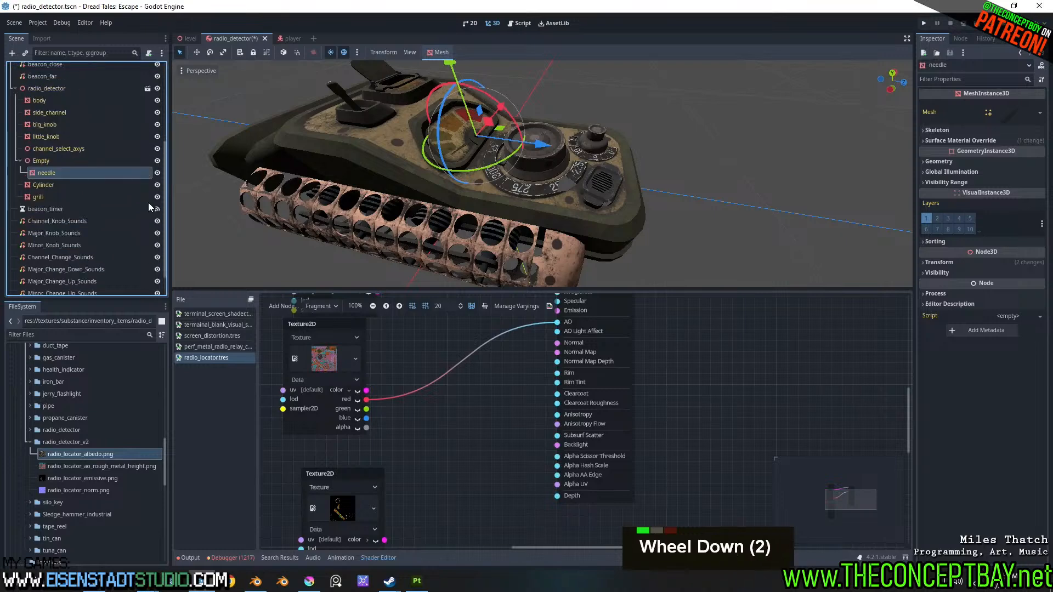
scroll(149, 204, up, 6)
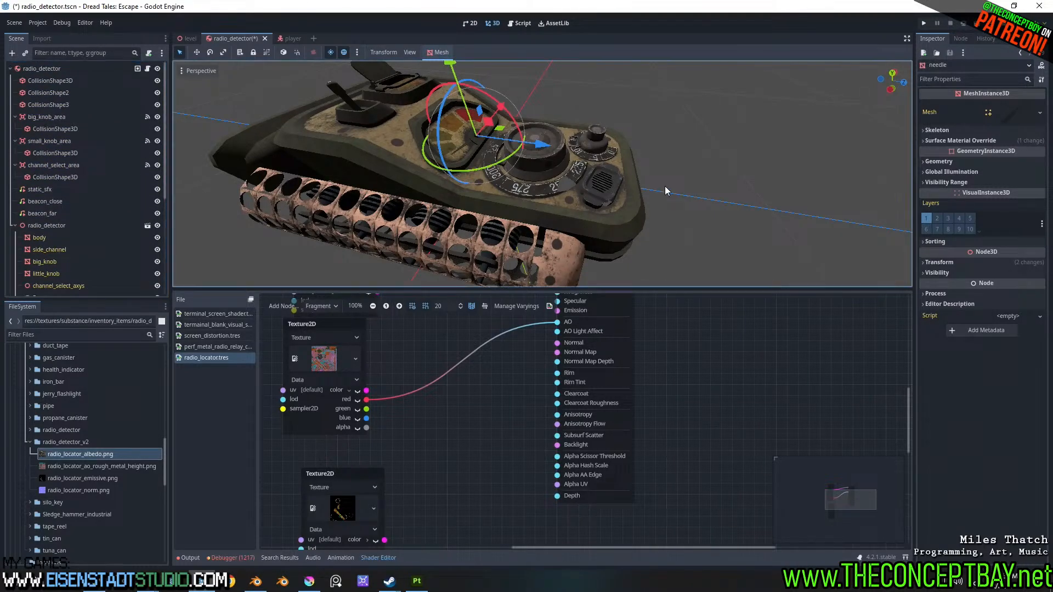
scroll(665, 186, up, 8)
middle_drag(664, 186, 732, 176)
scroll(652, 193, up, 4)
scroll(626, 176, down, 2)
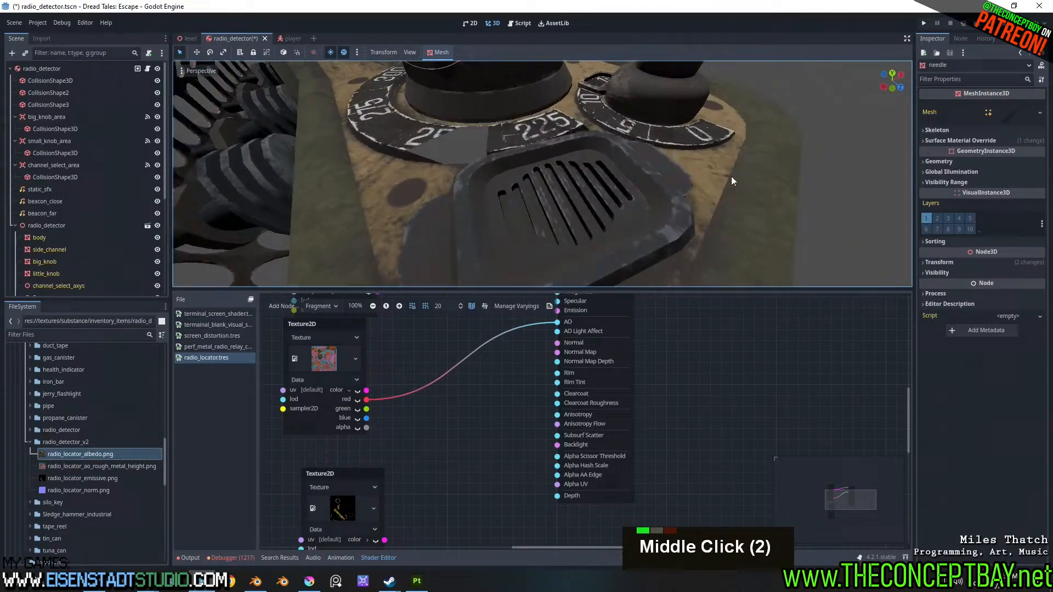
- Open the needle's surface override material and connect the packed AO/rough/metal texture's green channel to Roughness and blue to Metallic
click(1016, 142)
click(1017, 166)
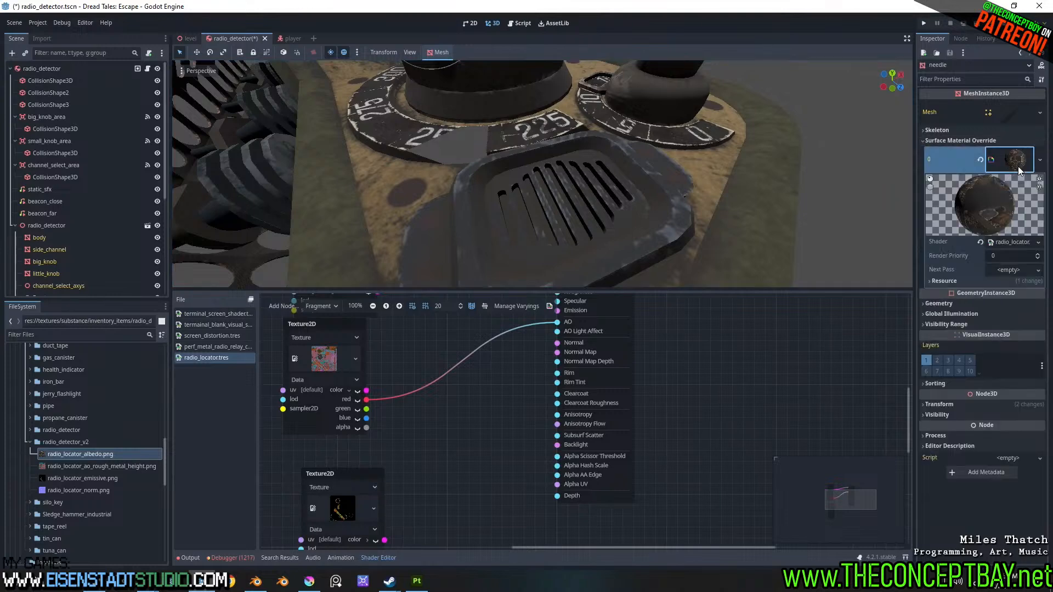
middle_drag(531, 442, 550, 469)
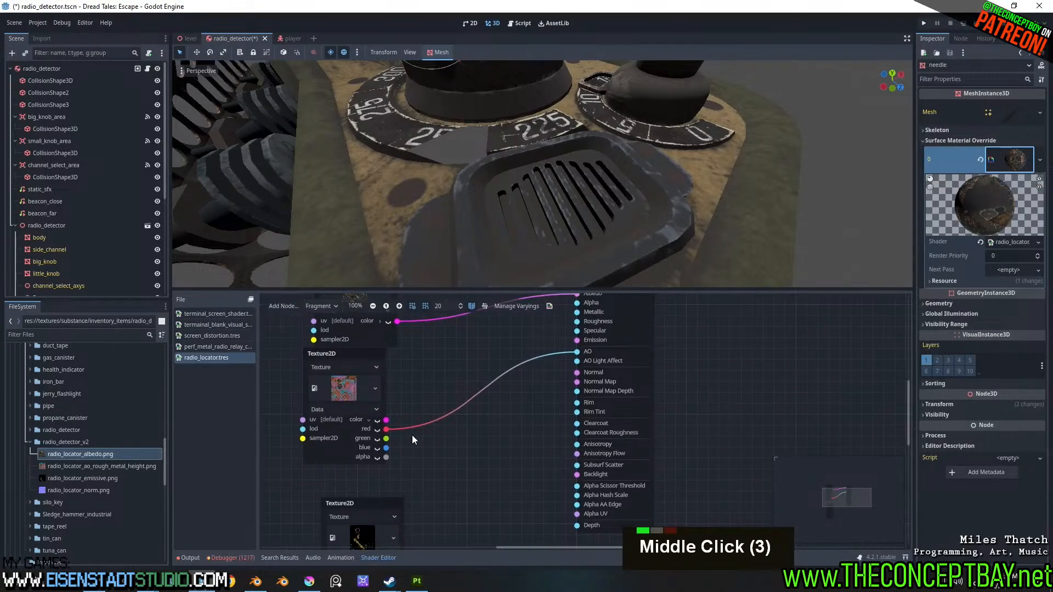
scroll(419, 436, down, 1)
drag(389, 438, 563, 332)
drag(391, 446, 557, 387)
drag(554, 382, 564, 323)
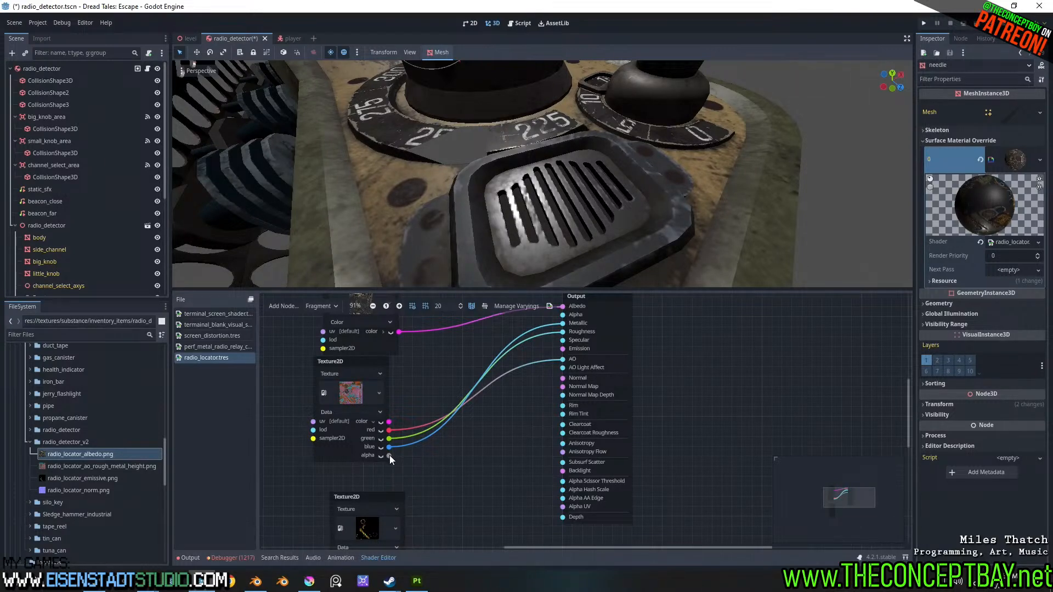
- Try feeding the packed texture's alpha channel into the shader's Depth output, then remove that connection
drag(390, 455, 557, 519)
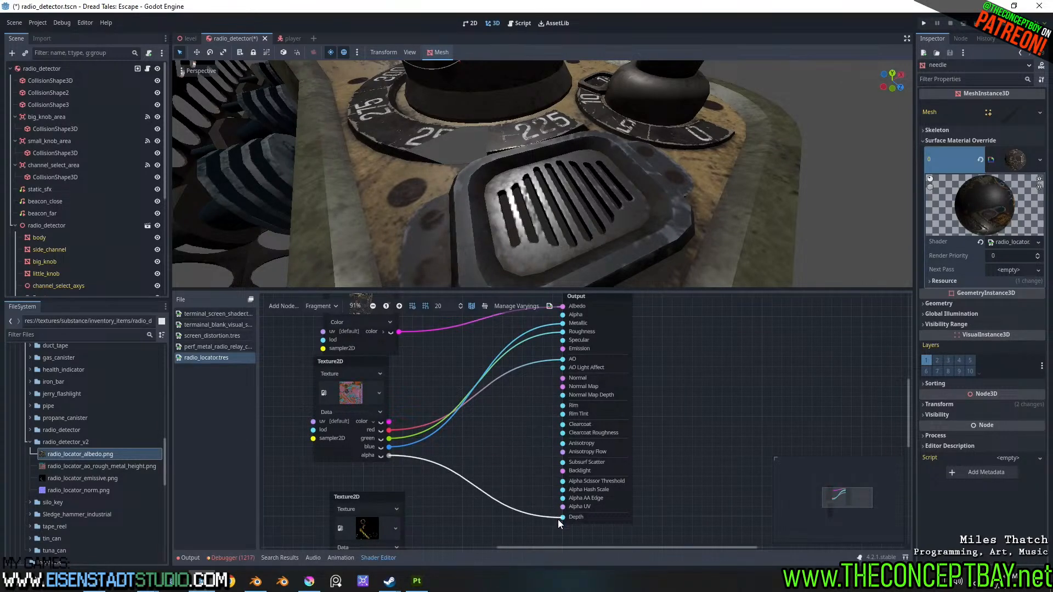
scroll(673, 113, down, 4)
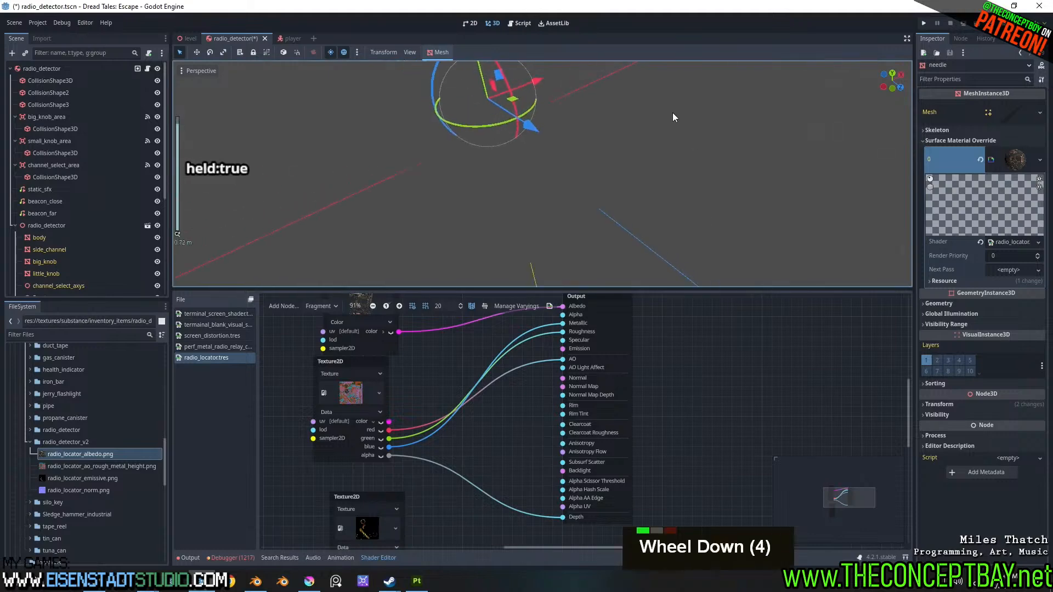
scroll(673, 113, up, 2)
drag(564, 518, 465, 459)
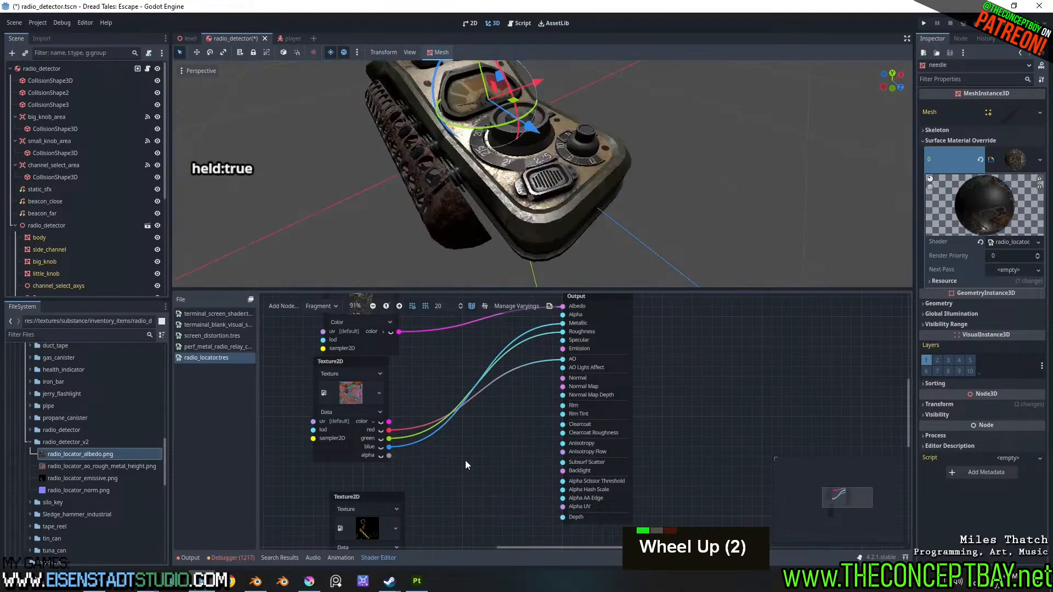
- Set the emissive Texture2D node's type to Color, connect it to Emission, and check the glowing dial numbers up close
middle_drag(494, 473, 496, 433)
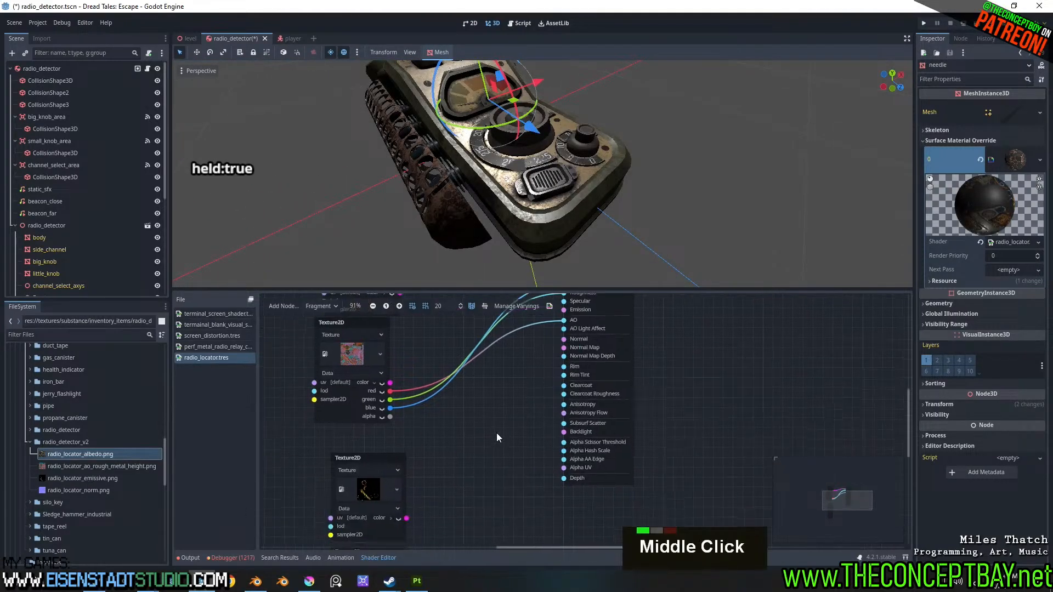
drag(367, 461, 331, 445)
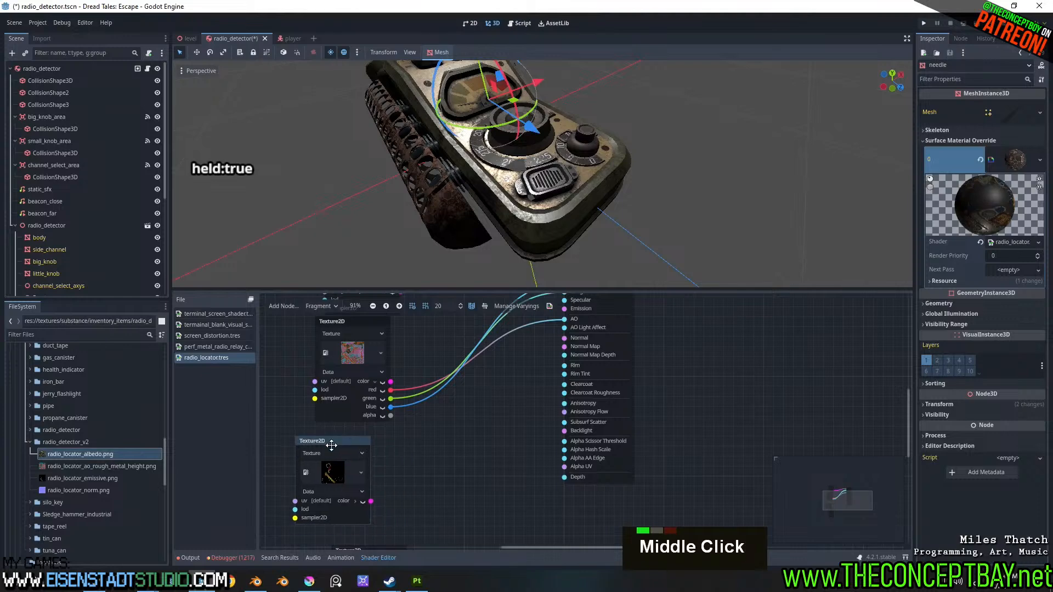
middle_drag(373, 465, 369, 471)
click(337, 498)
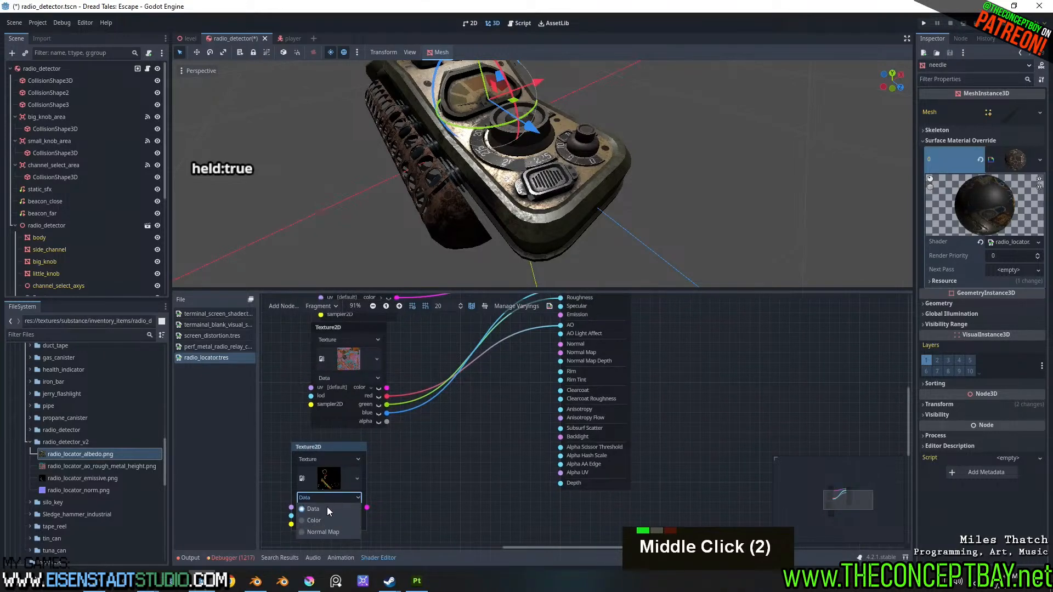
click(319, 520)
drag(367, 508, 561, 316)
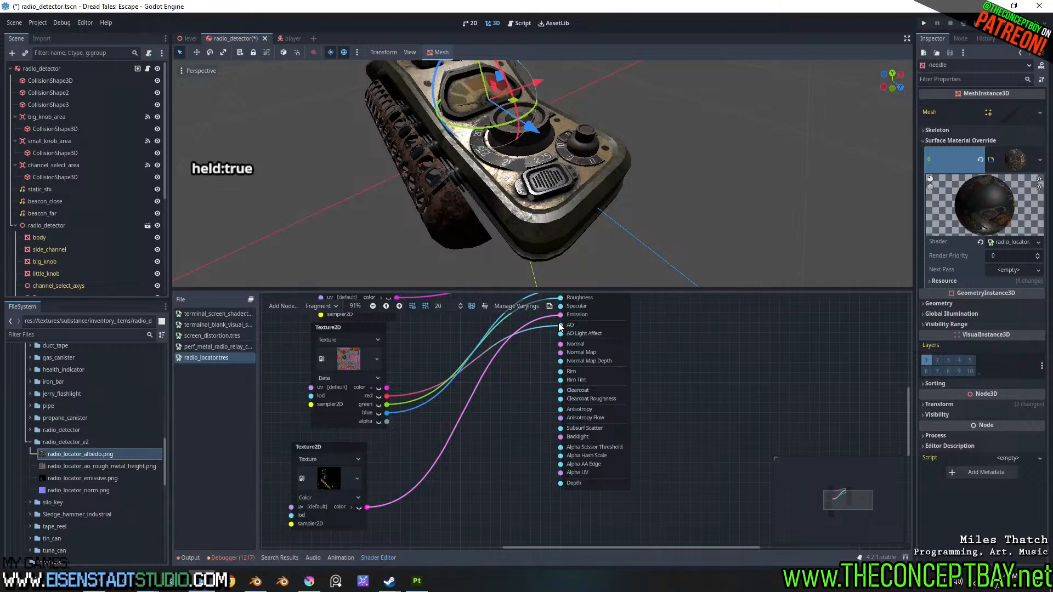
scroll(639, 162, up, 4)
middle_drag(650, 169, 602, 179)
scroll(603, 179, up, 8)
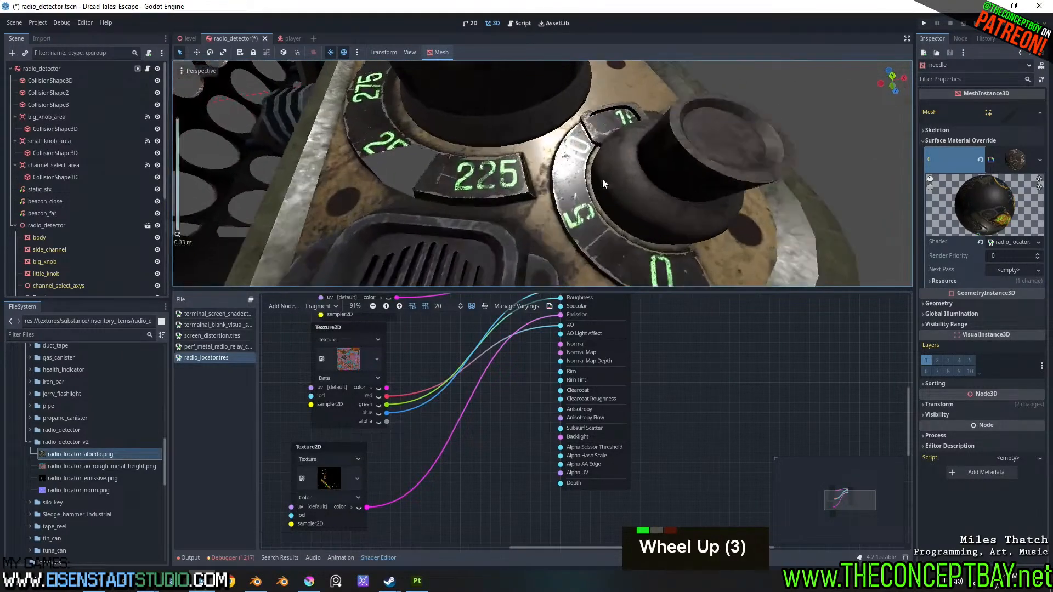
scroll(602, 179, down, 2)
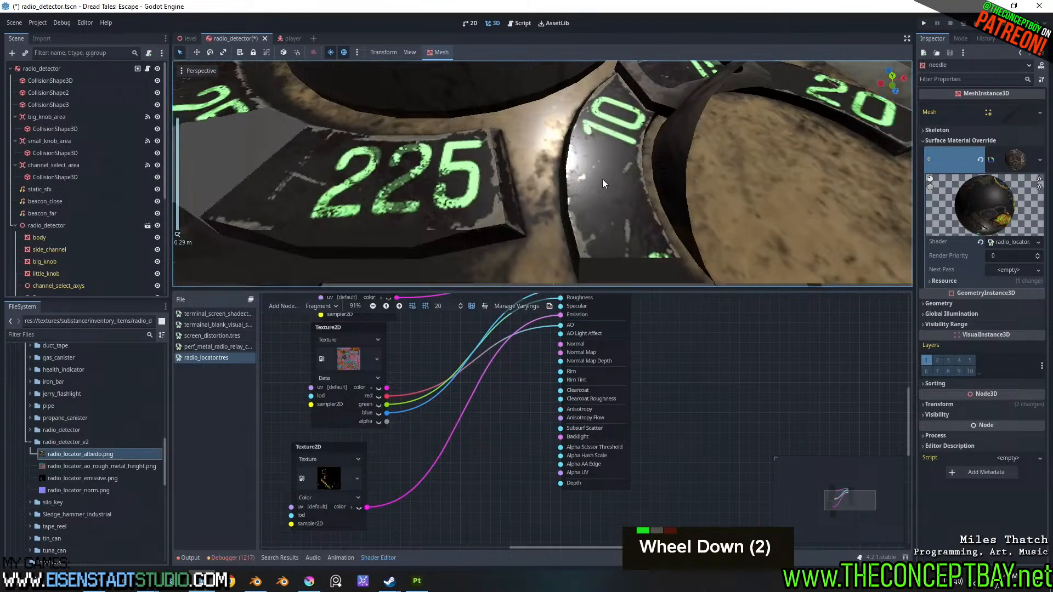
- Connect the normal texture's color output to the shader's Normal Map output and inspect the dial rings and grille up close
click(84, 491)
scroll(425, 449, down, 2)
middle_drag(444, 492, 393, 464)
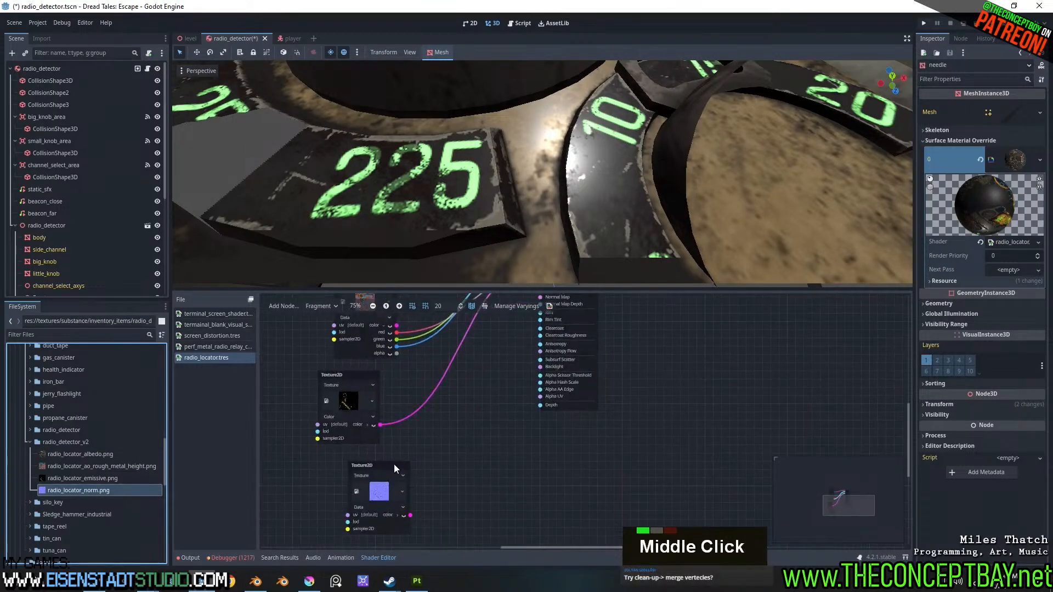
drag(396, 516, 514, 425)
middle_drag(521, 340, 515, 426)
drag(515, 426, 530, 383)
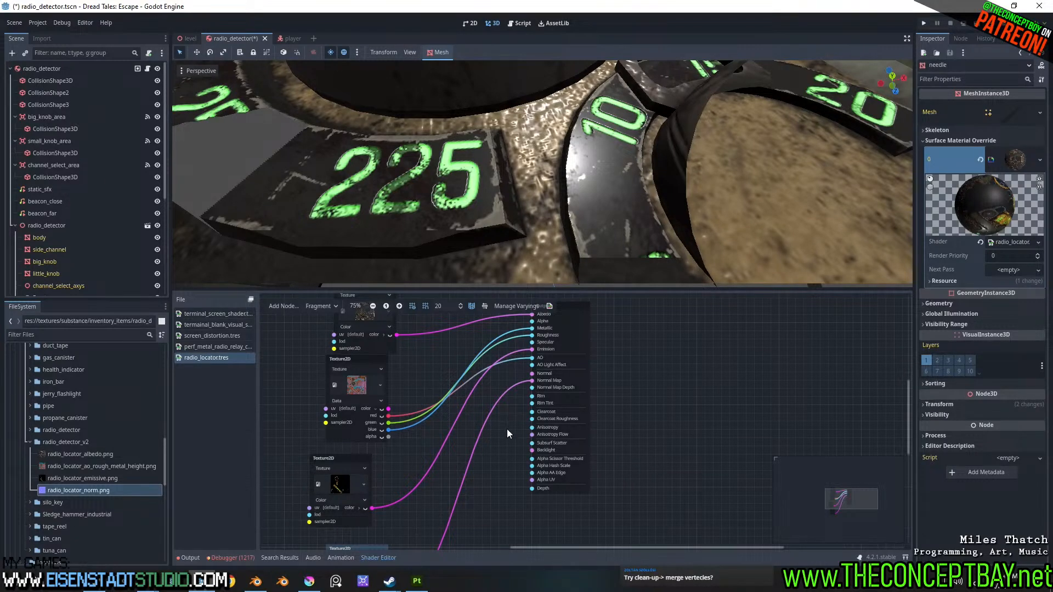
scroll(593, 342, down, 1)
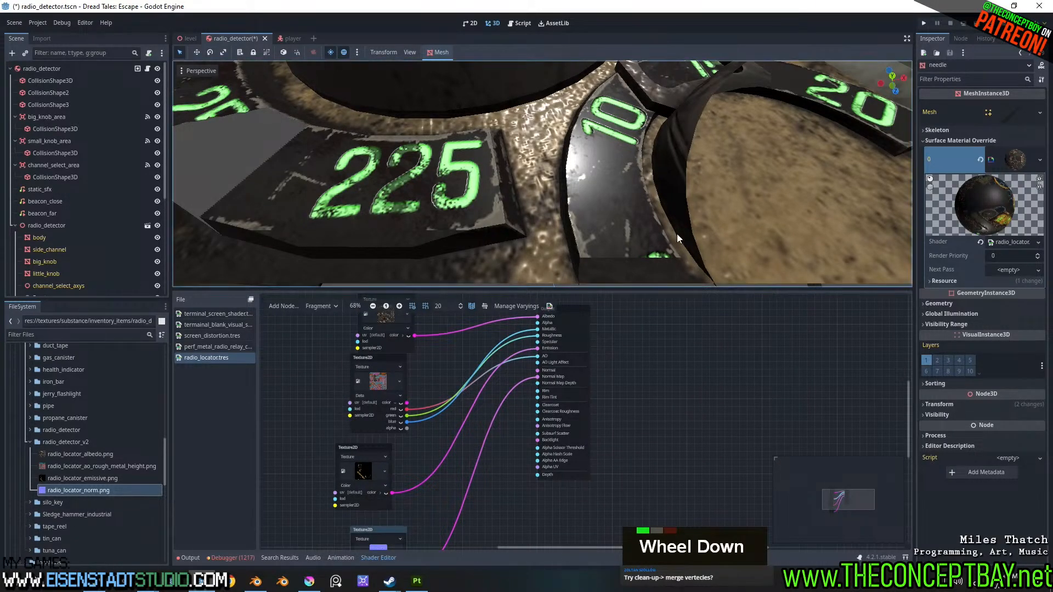
scroll(680, 191, down, 3)
scroll(634, 203, up, 2)
middle_drag(634, 203, 609, 193)
scroll(689, 219, down, 2)
scroll(606, 198, up, 1)
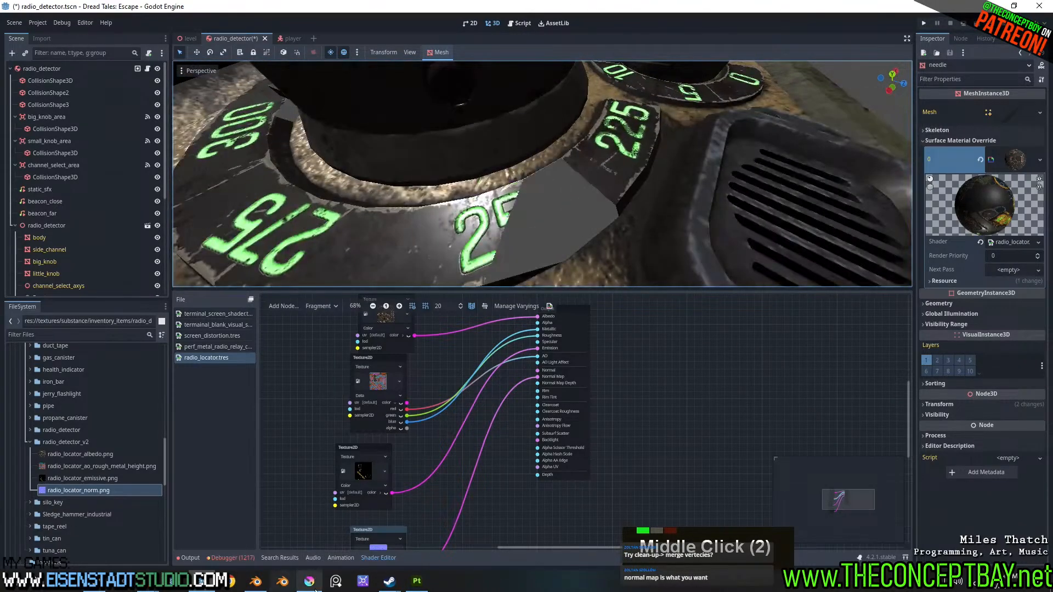
- Switch to Blender and select all linked faces of the large number ring around the big knob in the body mesh
click(255, 581)
scroll(613, 384, up, 7)
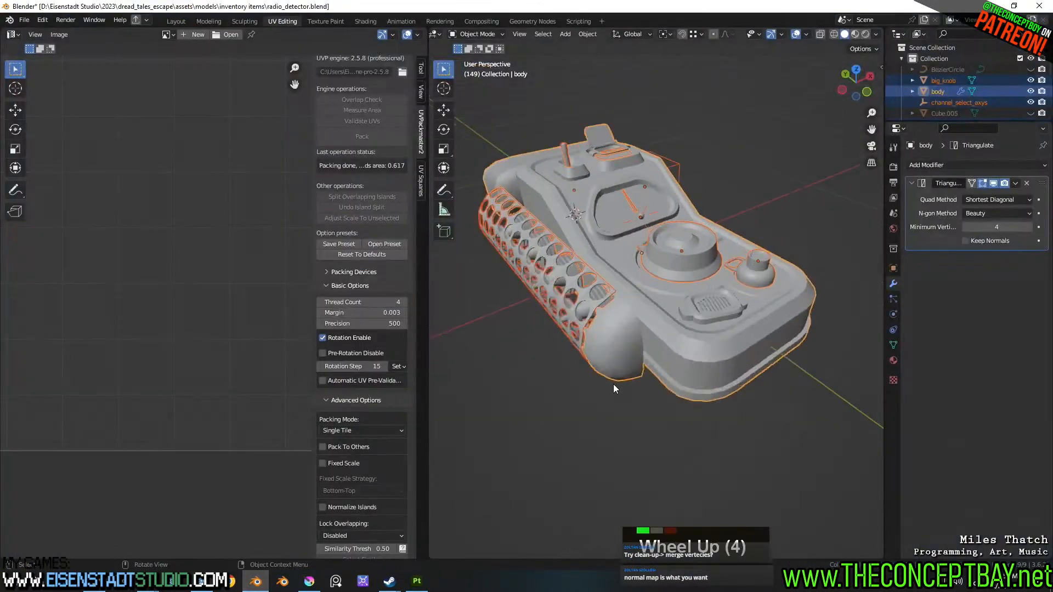
click(699, 241)
key(Tab)
key(a)
key(Tab)
click(694, 269)
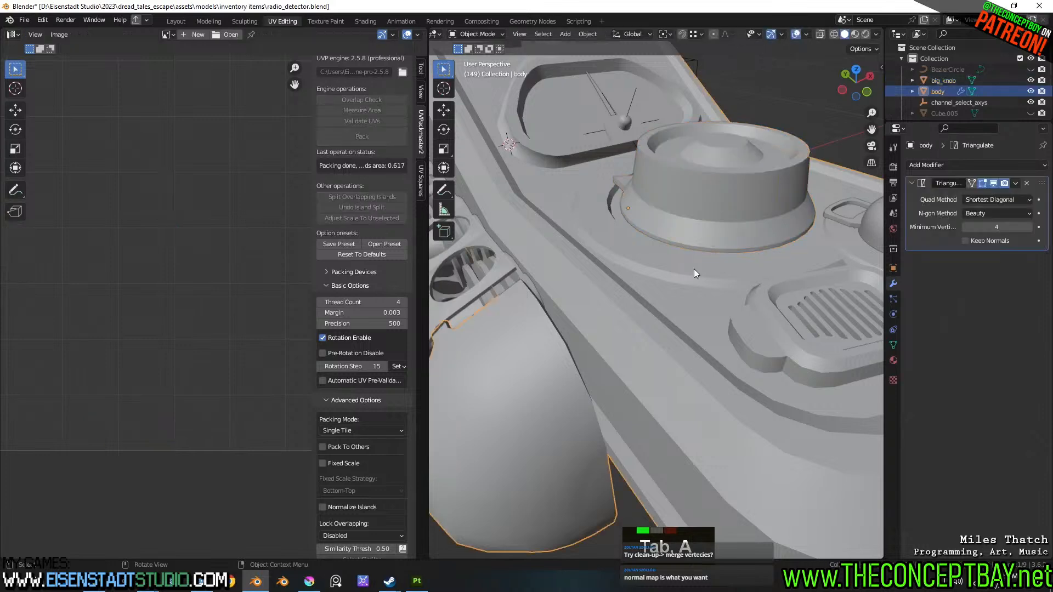
key(Tab)
key(a)
key(alt+a)
key(l)
shift+middle_drag(693, 268, 628, 303)
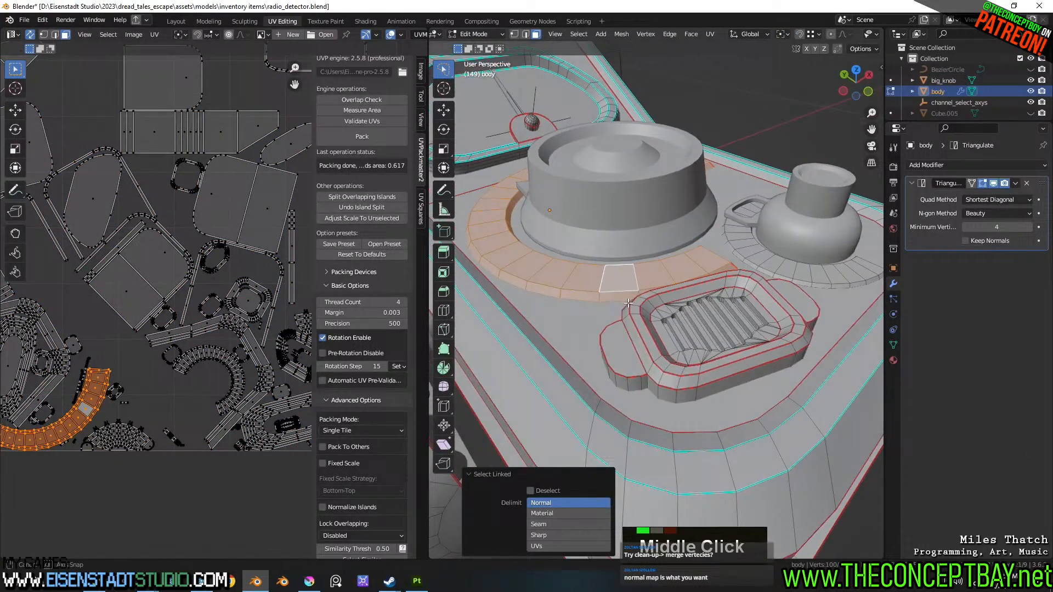
- Merge the selected ring's vertices by distance, trying thresholds of 0.0101, 0.0001 and 0.0005 m before settling on 0.0035 m
click(622, 34)
mouse_move(660, 312)
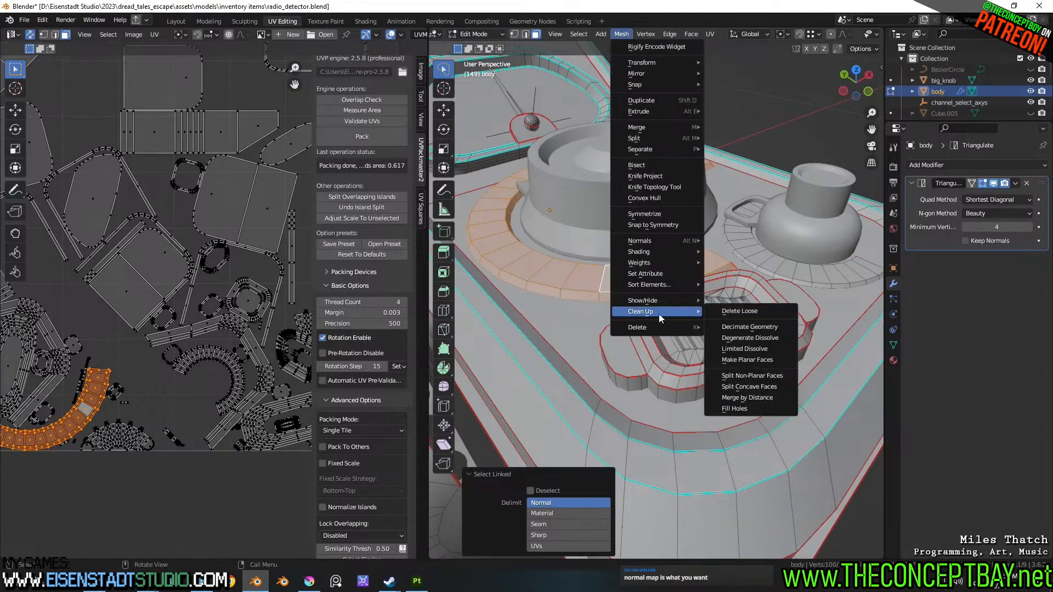
click(775, 398)
click(609, 522)
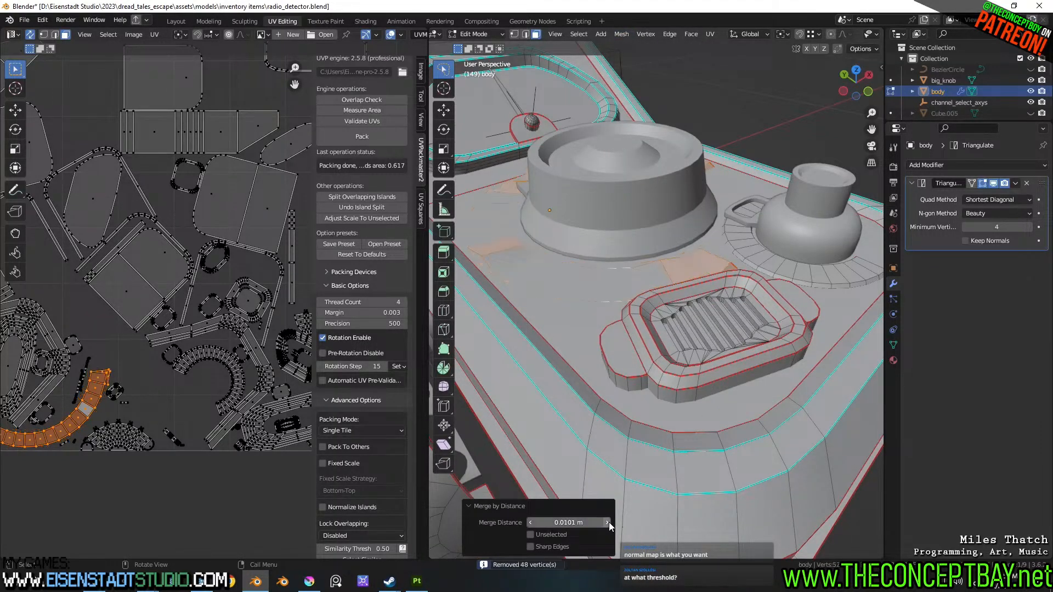
click(530, 522)
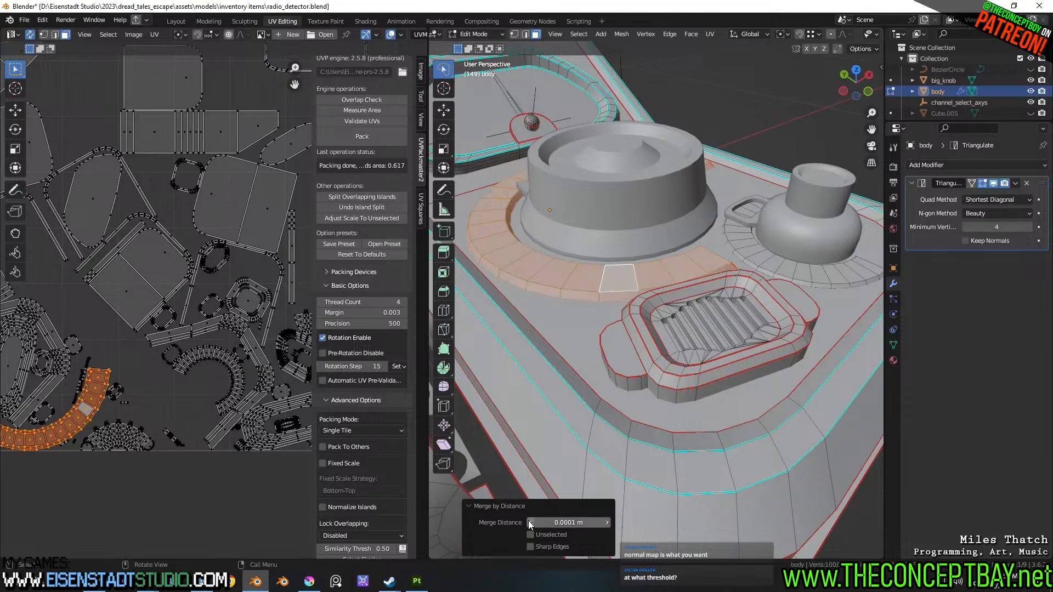
click(573, 524)
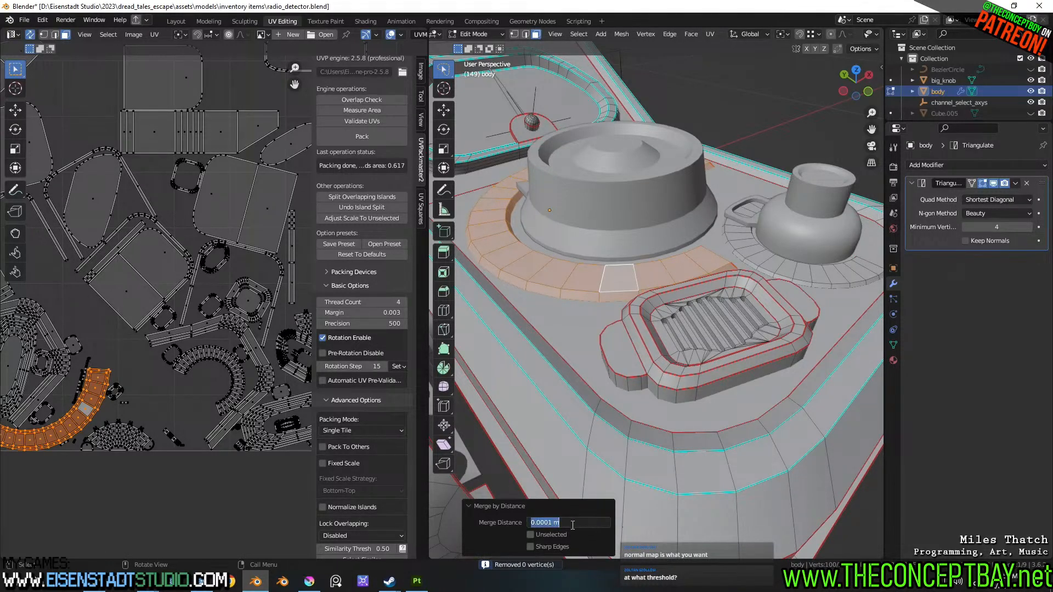
click(552, 526)
key(BackSpace)
text(5)
key(Return)
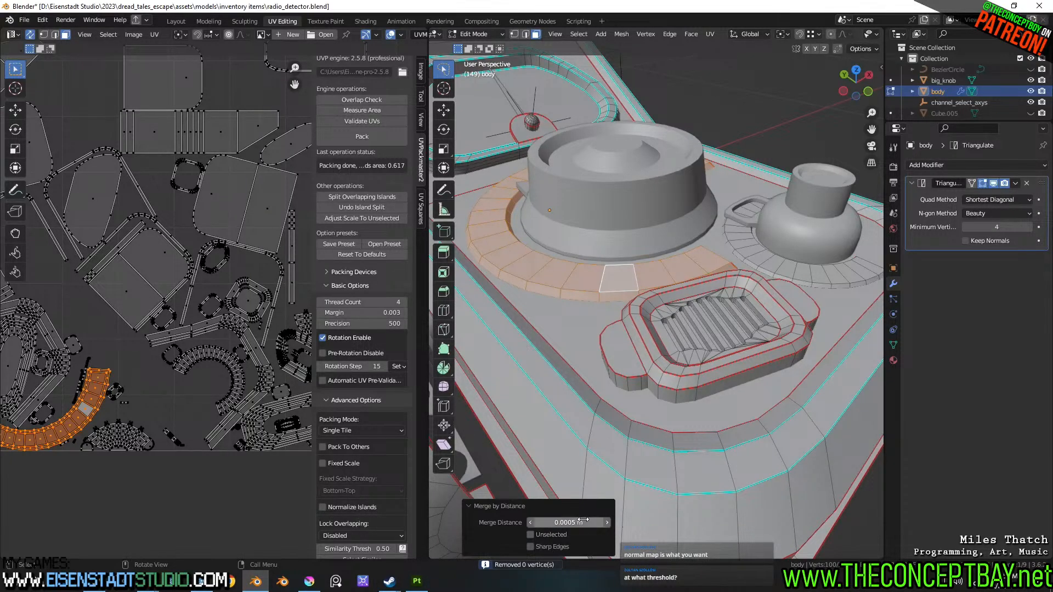
mouse_move(582, 523)
mouse_down()
mouse_move(593, 523)
mouse_move(570, 522)
mouse_up()
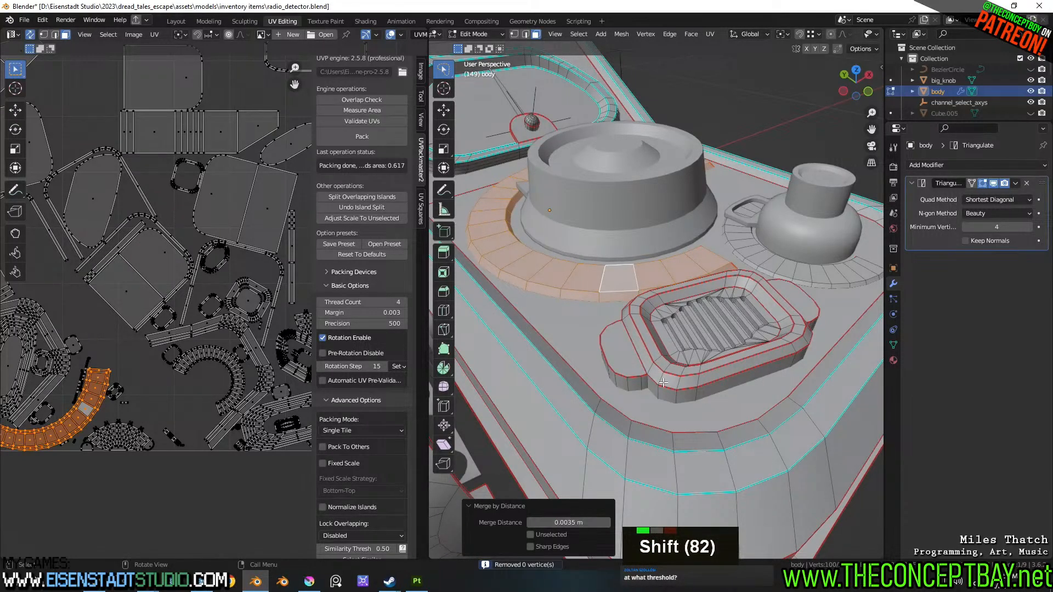
- Separate the selected large number ring from the body into its own object and return to Object Mode
key(p)
click(656, 263)
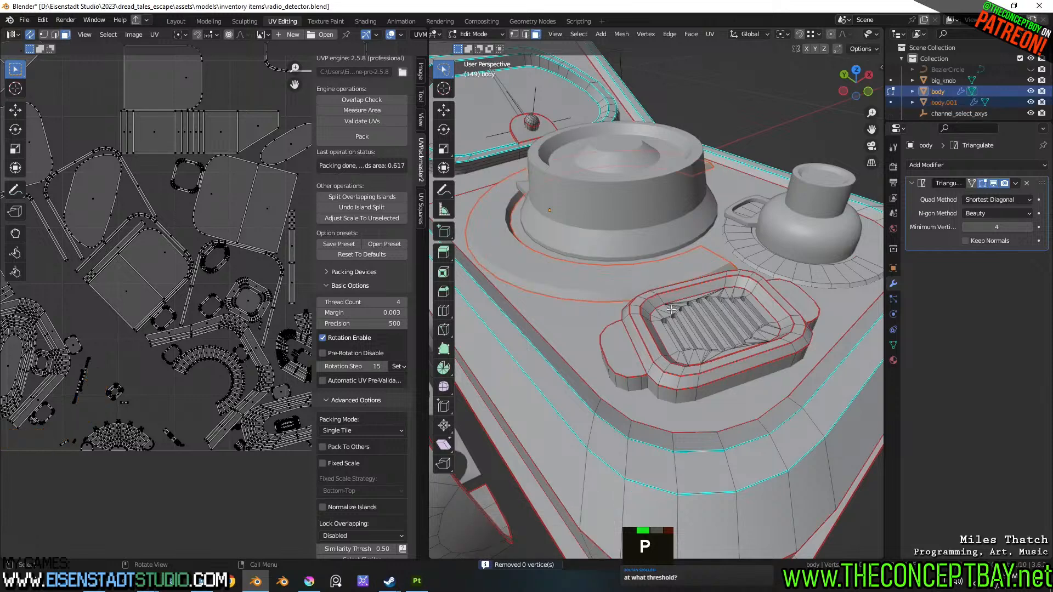
key(Tab)
key(a)
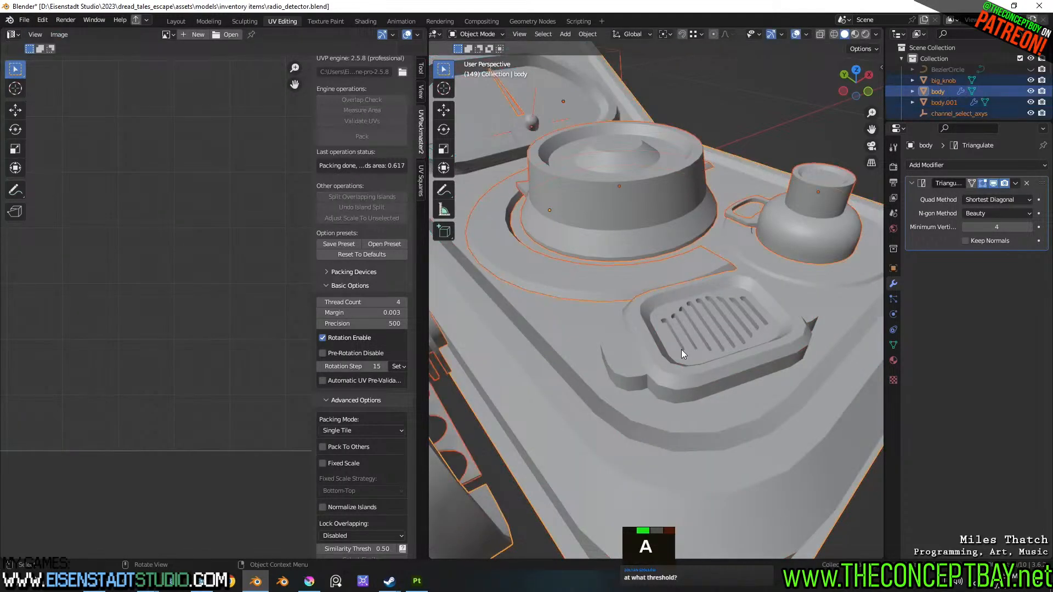
- Select all linked geometry of the grille housing in the body mesh and separate it into its own object
key(Tab)
key(a)
key(a)
key(l)
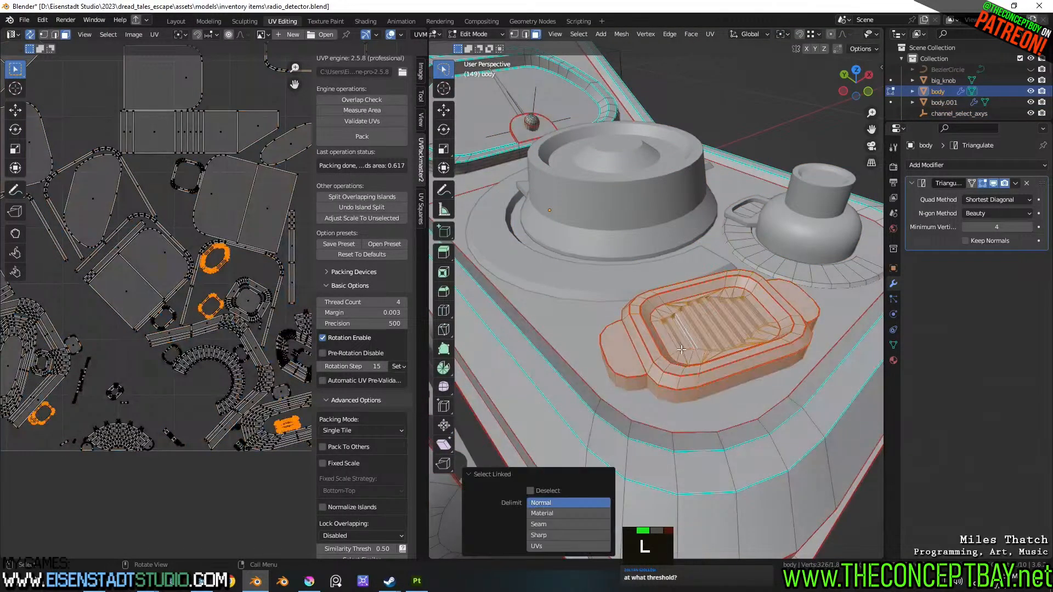
key(p)
click(681, 350)
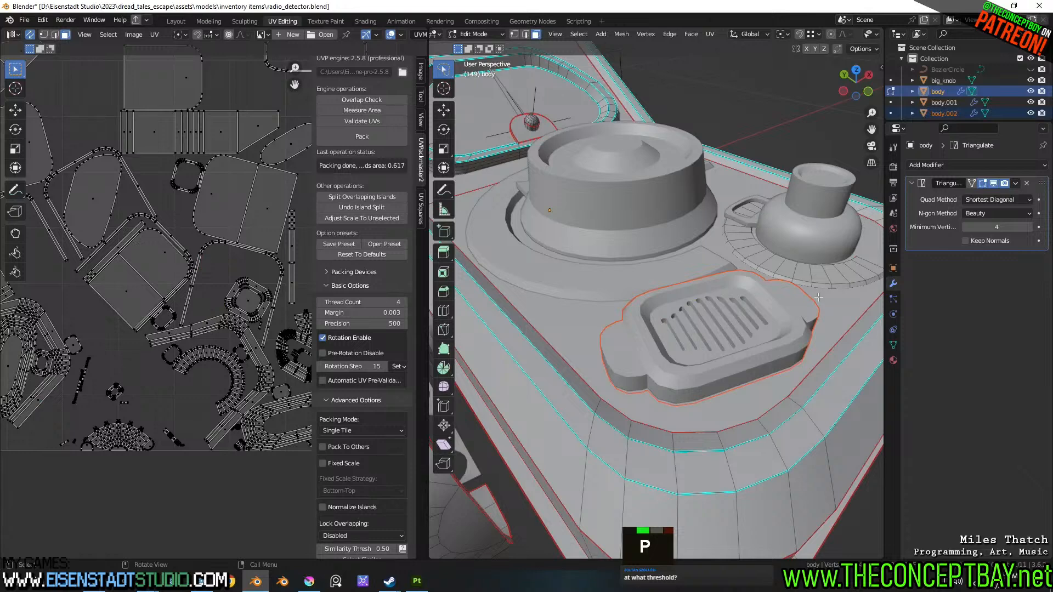
- Select the linked number ring around the little knob, separate it into its own object, and return to Object Mode
key(Tab)
key(Tab)
key(a)
key(a)
key(l)
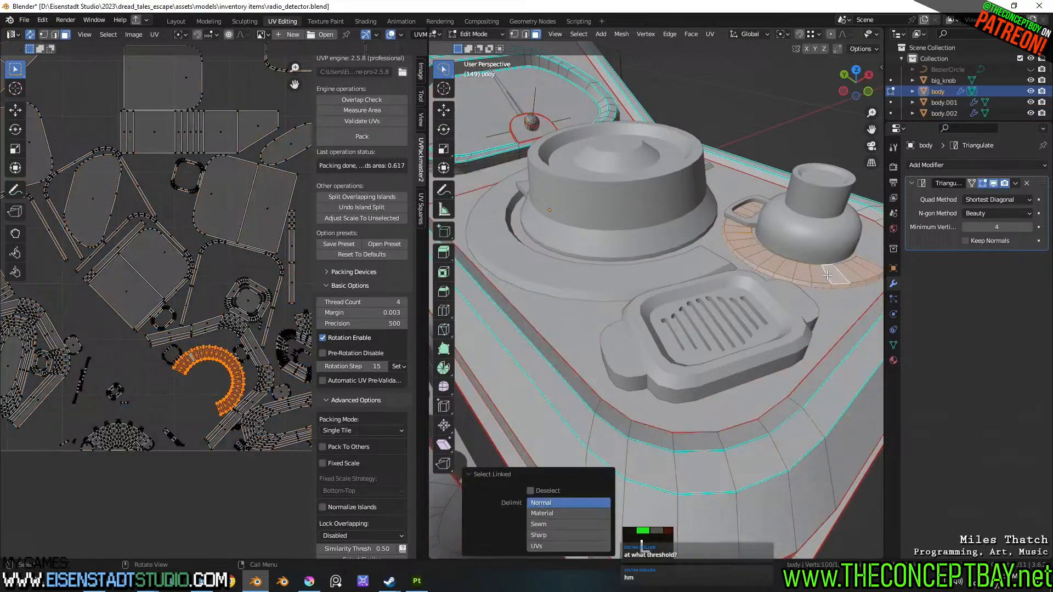
key(p)
click(801, 275)
key(Tab)
scroll(805, 304, down, 4)
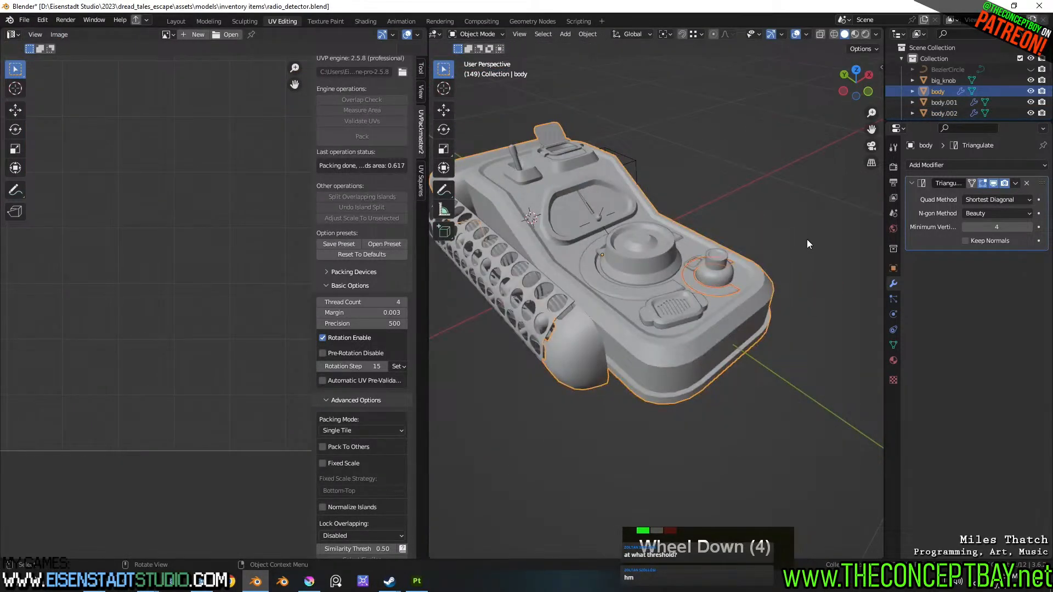
- Rename the separated ring around the big knob as number_label_large and copy that name
click(637, 292)
key(F2)
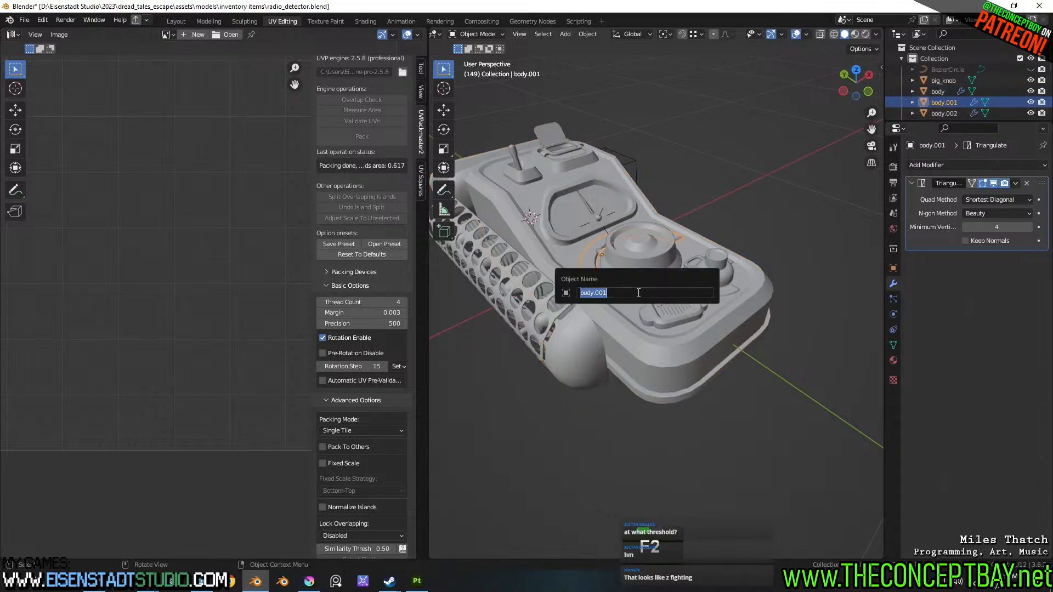
text(num)
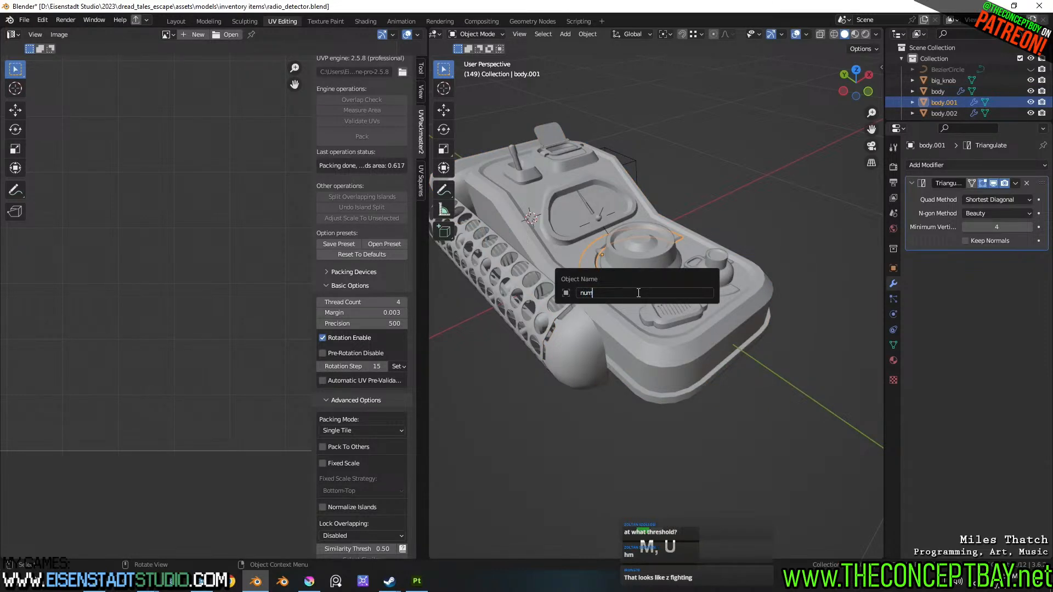
text(ber_label_large)
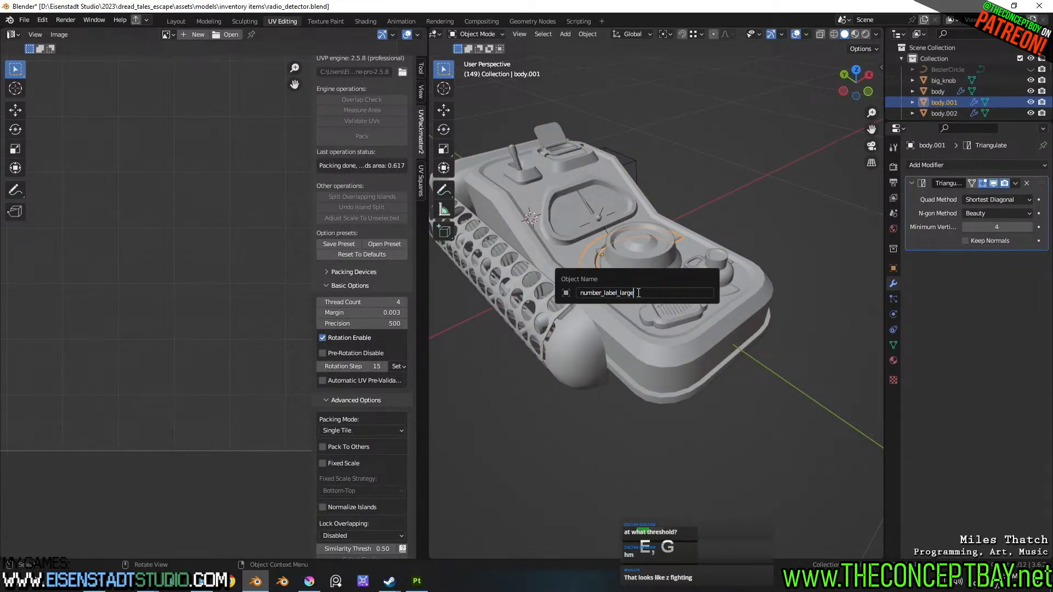
key(ctrl+a)
key(Return)
key(ctrl+c)
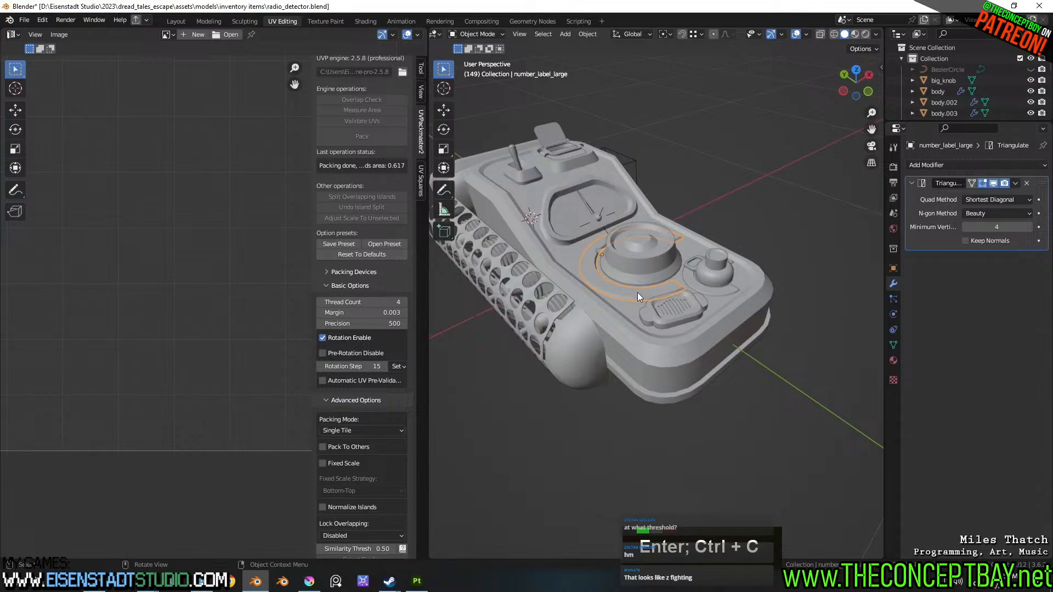
- Rename the separated number ring around the little knob as number_label_small
double_click(693, 291)
key(BackSpace)
key(ctrl+v)
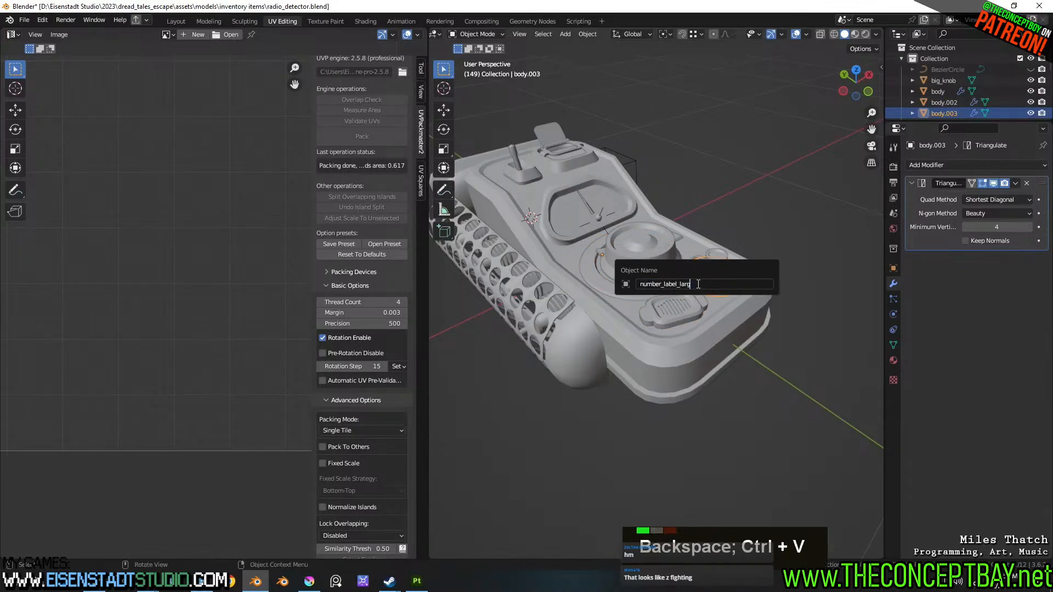
key(BackSpace)
key(BackSpace)
key(BackSpace)
key(BackSpace)
key(BackSpace)
text(small)
key(Return)
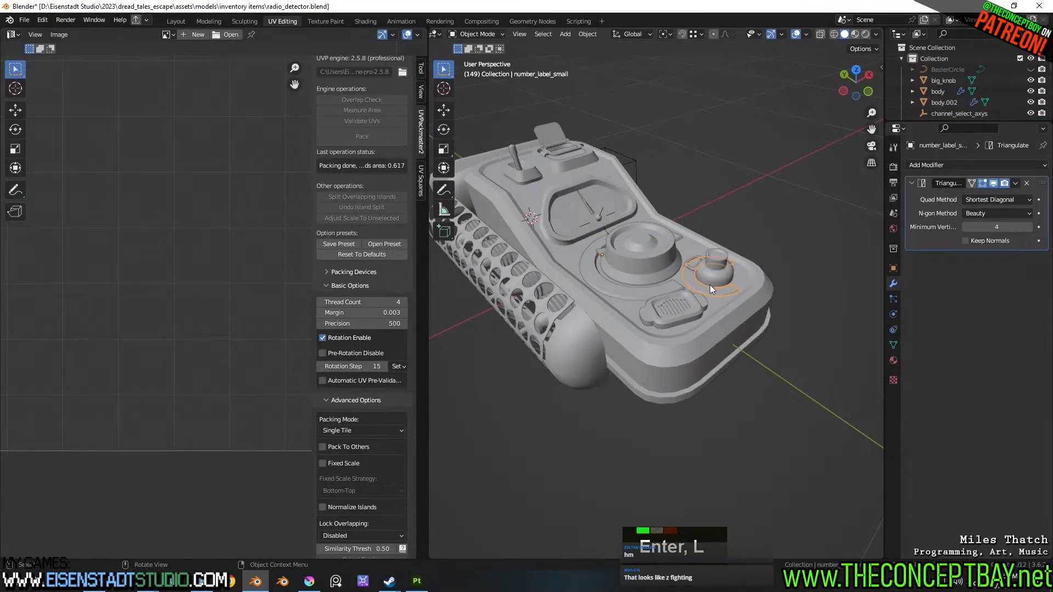
- Rename the separated grille housing as speaker and save the Blender file
click(680, 303)
key(F2)
text(spea)
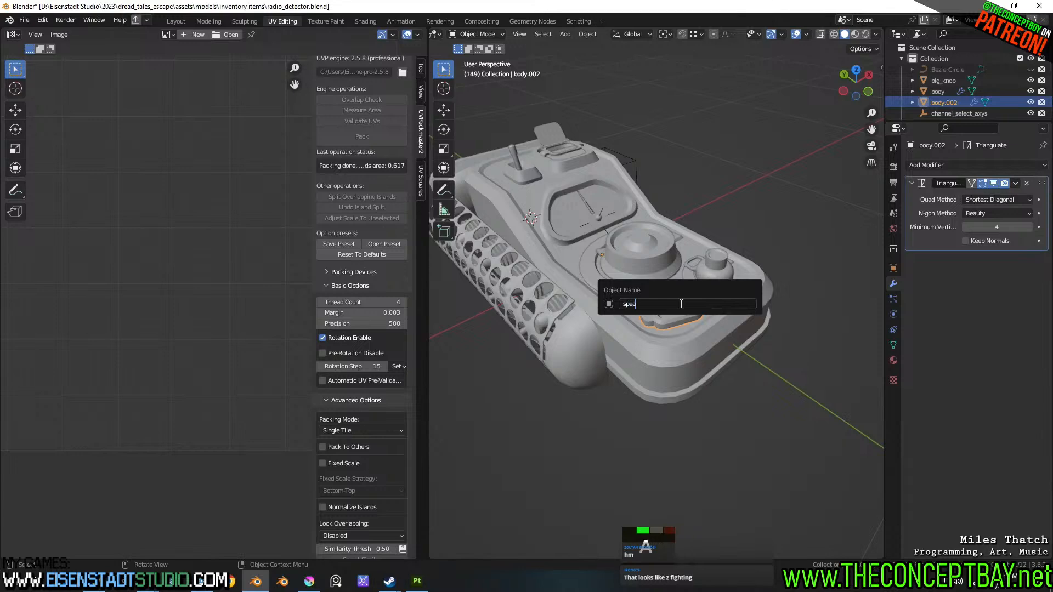
text(ker)
key(Return)
key(ctrl+s)
- Select all visible objects and export them as glTF Binary over radio_detector.glb in the items folder
key(a)
scroll(647, 181, down, 3)
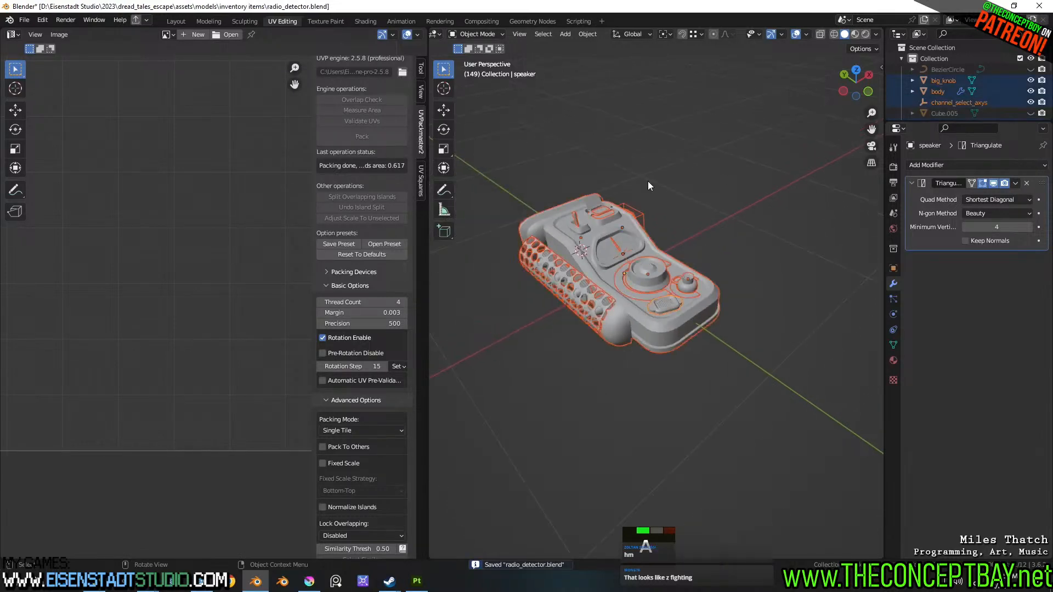
key(ctrl+alt+r)
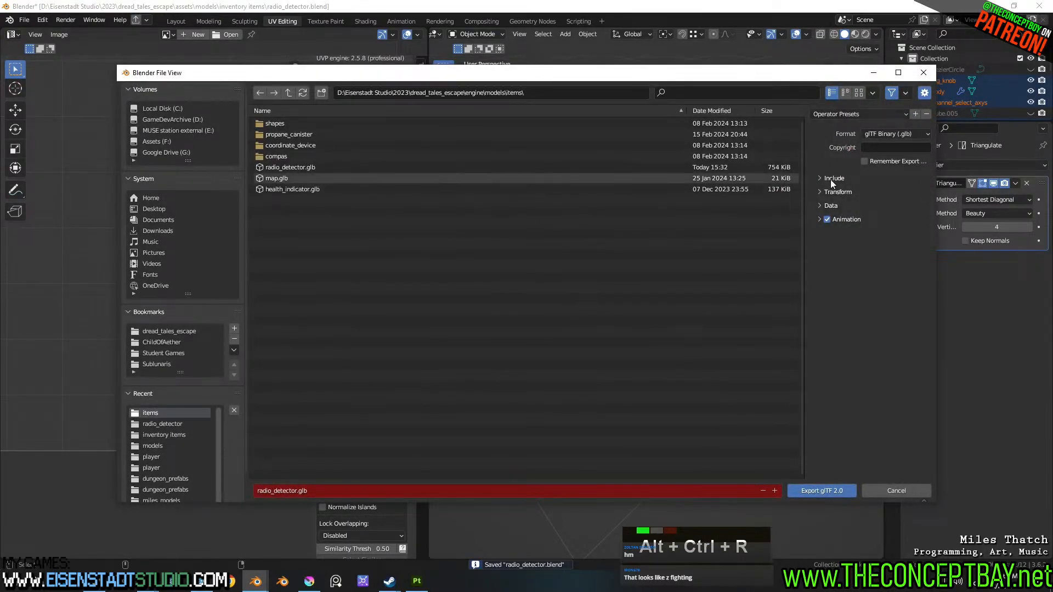
click(831, 179)
click(831, 180)
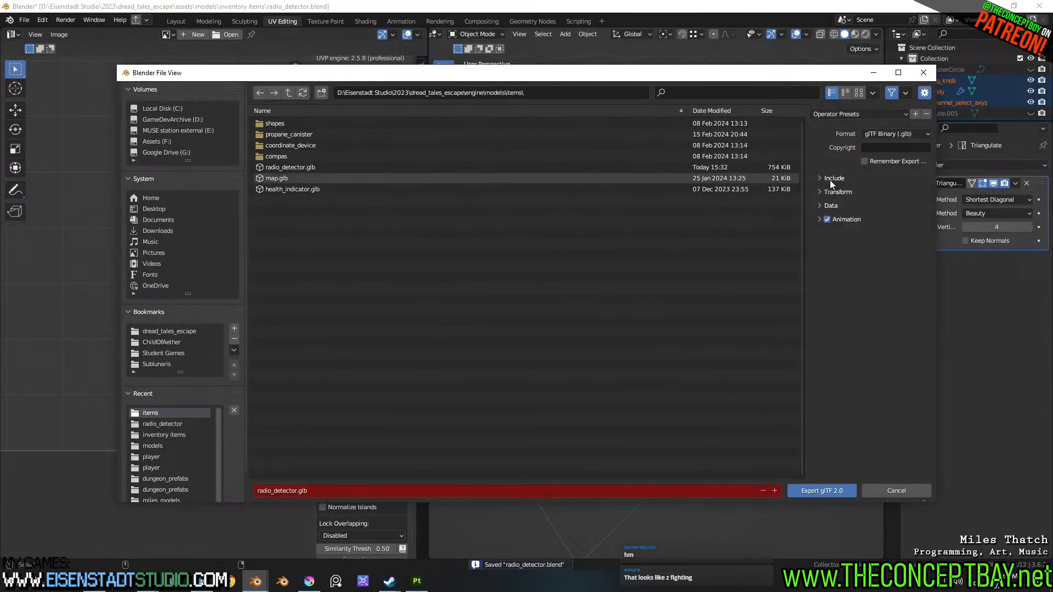
click(822, 491)
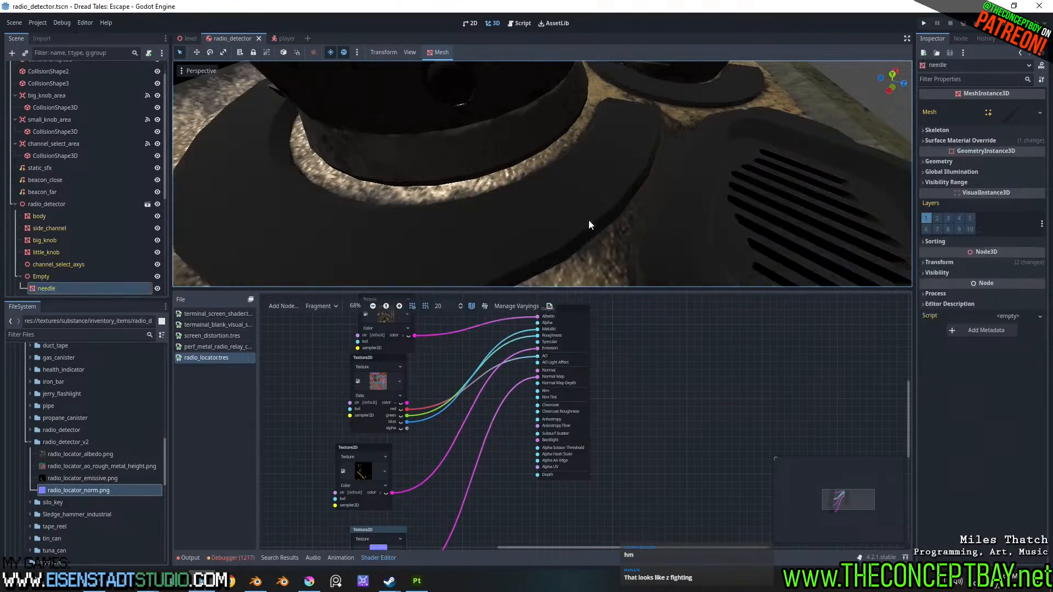
- In Godot, select the reimported number_label_large, speaker and number_label_small meshes together in the radio_detector scene
scroll(577, 222, down, 3)
middle_drag(577, 222, 492, 178)
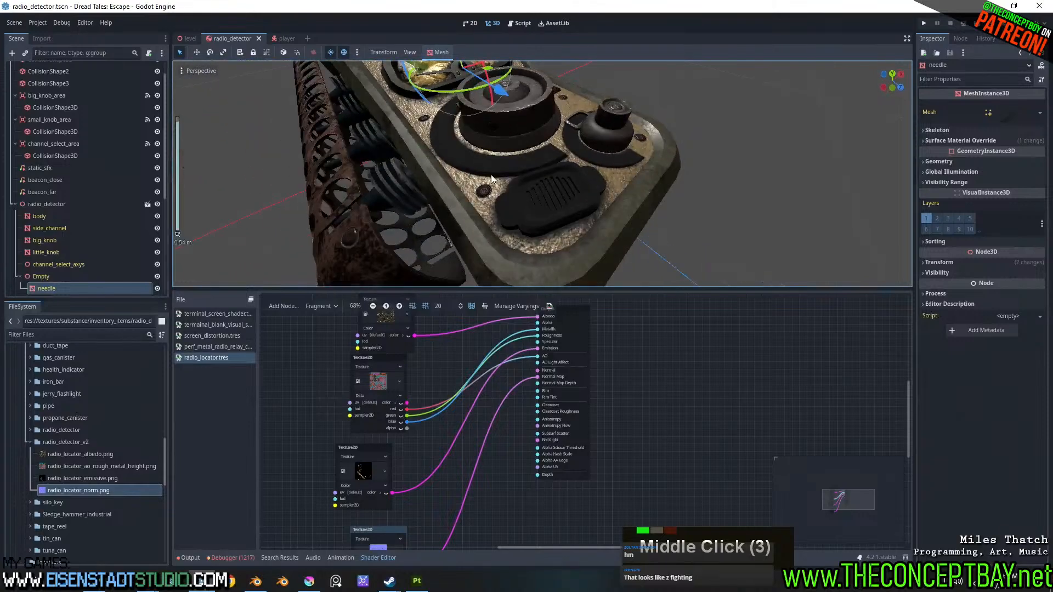
click(505, 196)
click(534, 194)
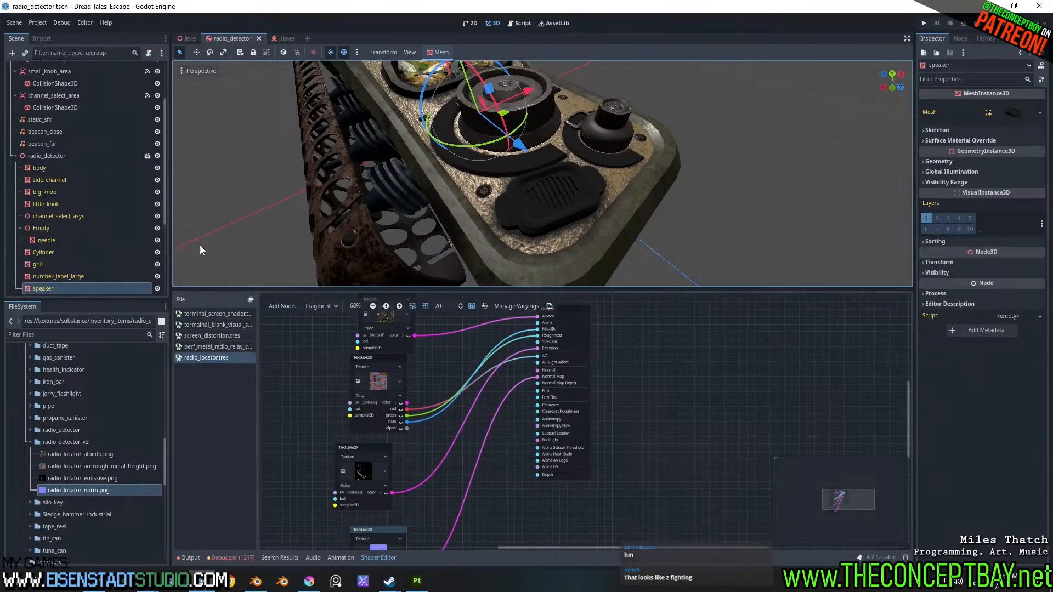
scroll(88, 258, down, 3)
ctrl+click(75, 191)
ctrl+click(60, 213)
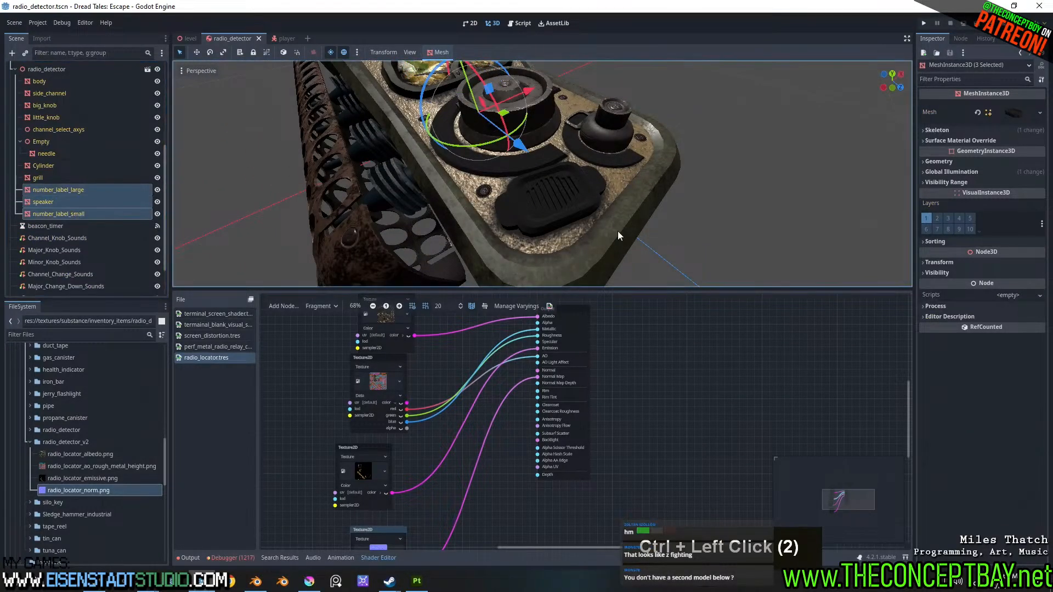
- Apply the radio locator material as the surface material override of the three selected meshes
click(968, 142)
click(1040, 145)
click(1038, 142)
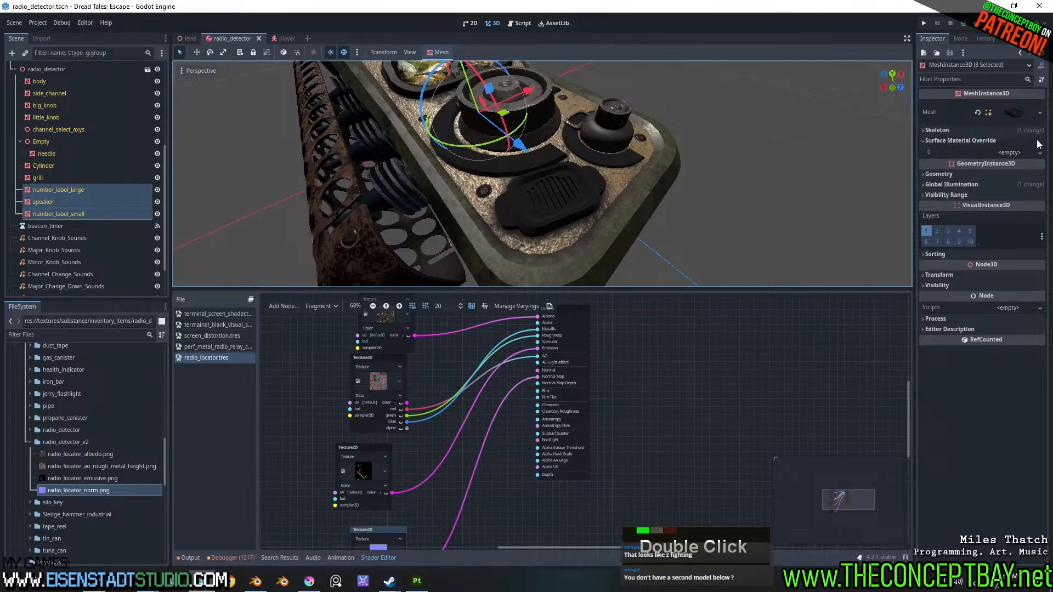
click(1039, 153)
click(1012, 233)
- Examine the speaker grille and both number rings from several angles to check their shading
scroll(686, 188, up, 2)
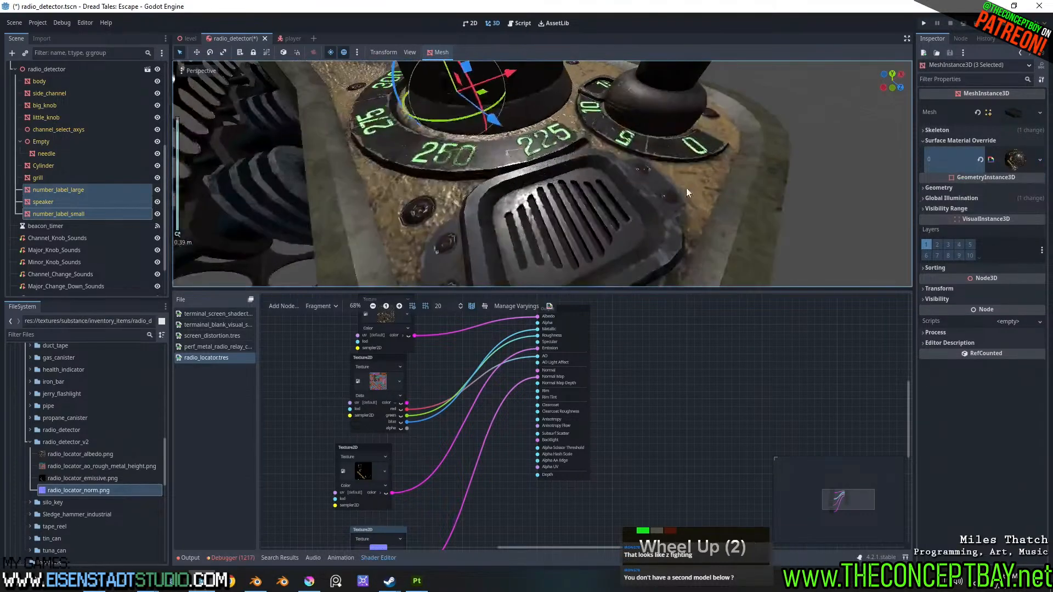
middle_drag(686, 187, 721, 165)
scroll(747, 186, up, 2)
scroll(700, 196, down, 1)
scroll(700, 193, down, 1)
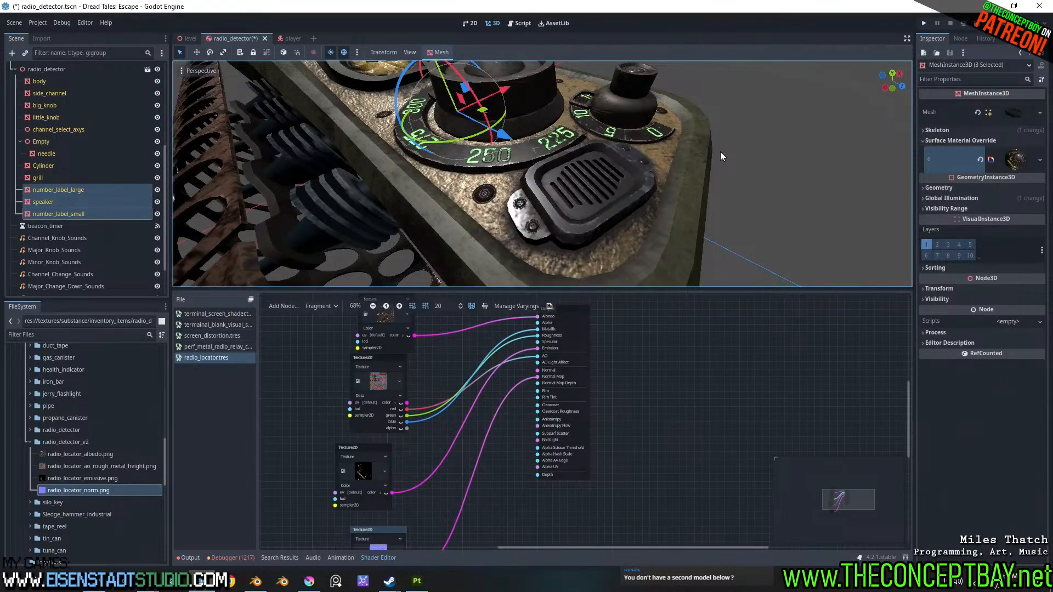
middle_drag(776, 149, 461, 185)
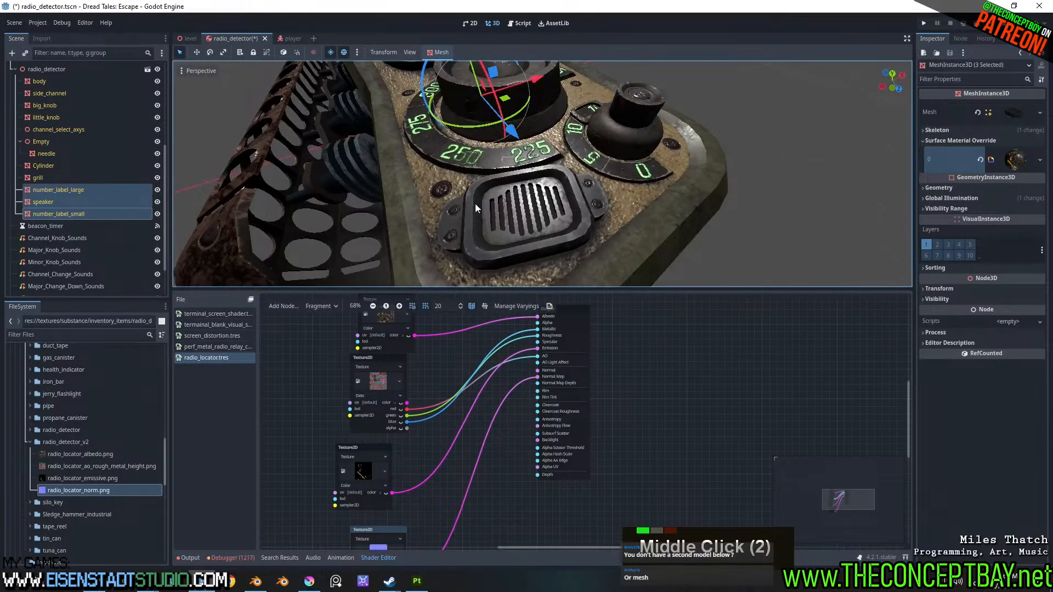
middle_drag(636, 215, 530, 208)
scroll(637, 184, down, 2)
scroll(667, 143, up, 2)
scroll(530, 209, down, 2)
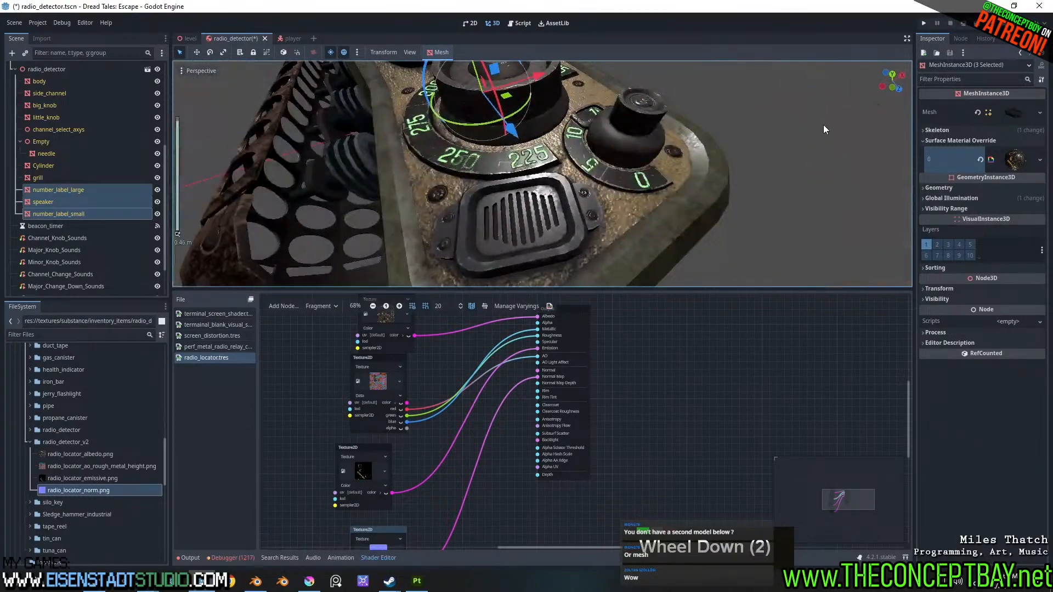
- Enlarge the 3D viewport and examine the channel display and the whole detector up close
drag(744, 290, 739, 431)
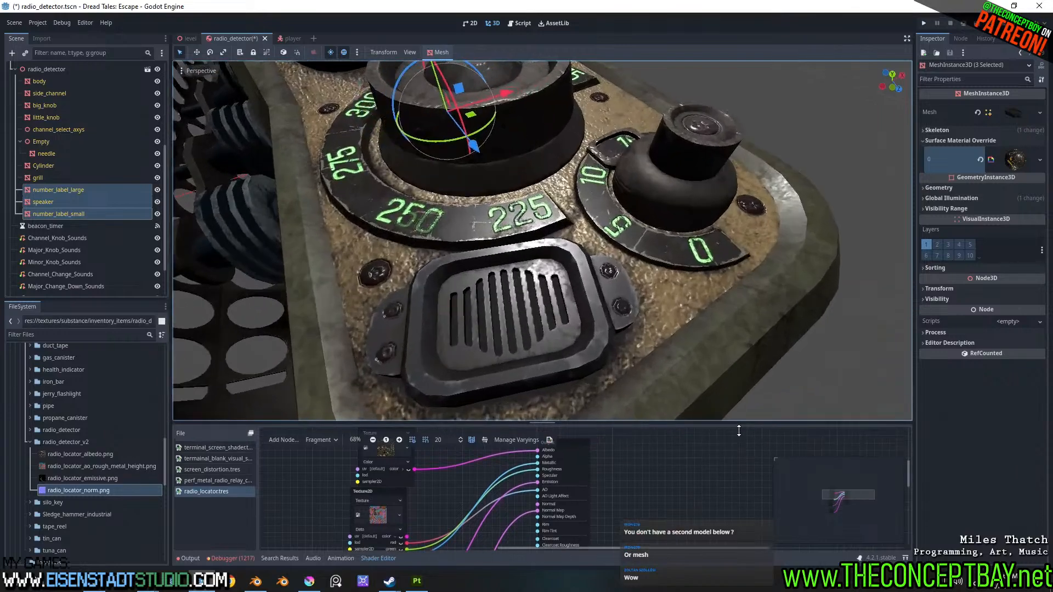
middle_drag(712, 311, 669, 355)
mouse_move(679, 259)
shift+middle_down()
mouse_move(663, 285)
mouse_move(678, 273)
shift+middle_up()
scroll(660, 186, up, 1)
shift+middle_drag(660, 186, 638, 253)
scroll(637, 253, up, 1)
shift+scroll(645, 242, up, 1)
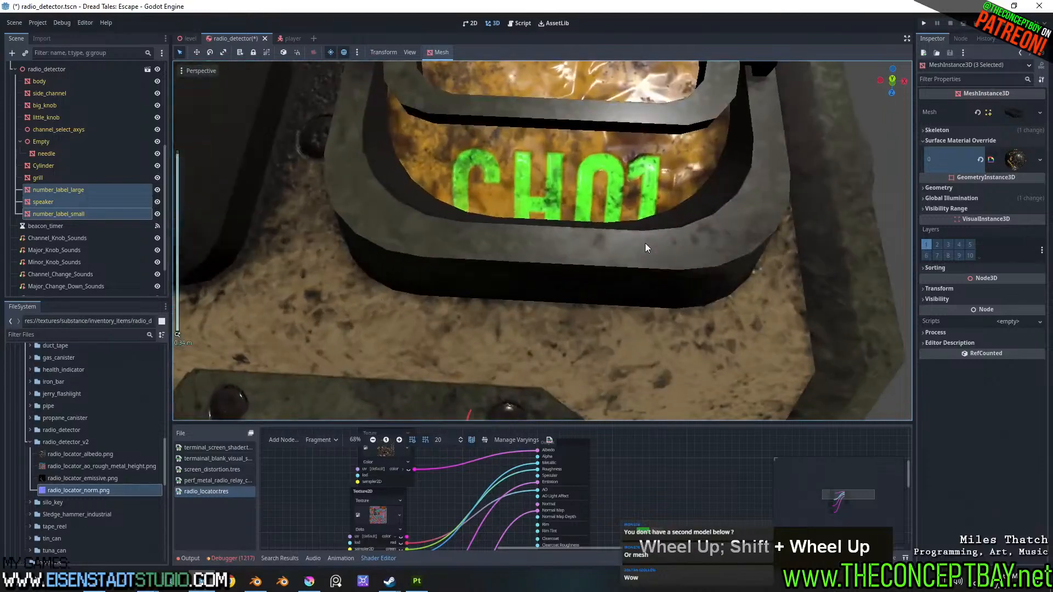
scroll(645, 243, down, 5)
scroll(646, 244, up, 3)
scroll(653, 263, down, 4)
shift+middle_drag(667, 305, 674, 246)
middle_drag(674, 247, 839, 165)
scroll(839, 164, up, 5)
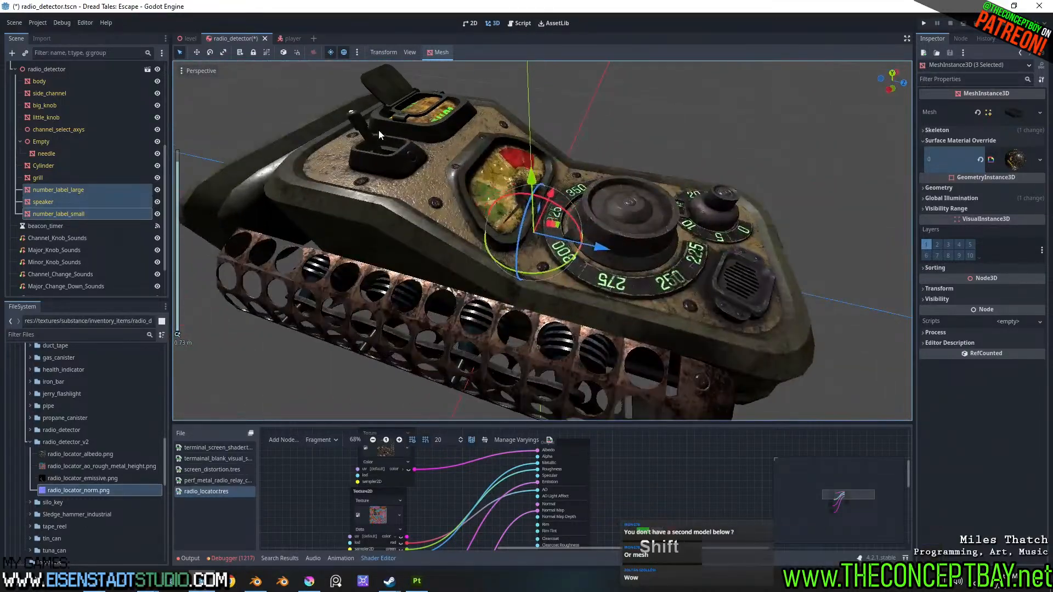
- Select the Cylinder mesh, check the detector from a low side view, and save the scene
click(359, 131)
shift+middle_drag(384, 159, 510, 258)
shift+middle_drag(510, 258, 584, 233)
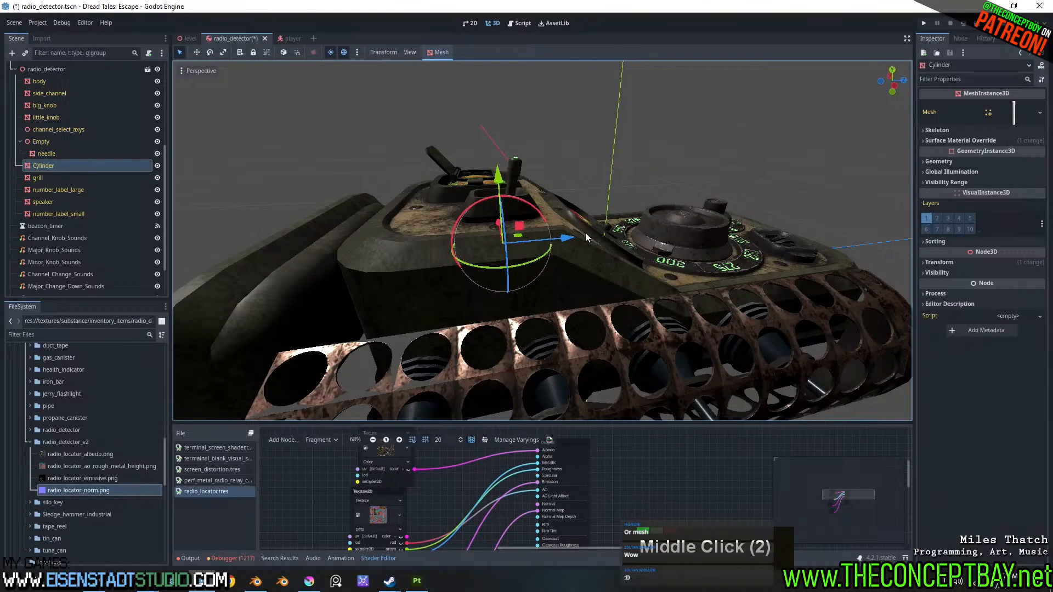
scroll(739, 203, down, 2)
middle_drag(739, 203, 586, 223)
key(ctrl+s)
scroll(586, 223, up, 3)
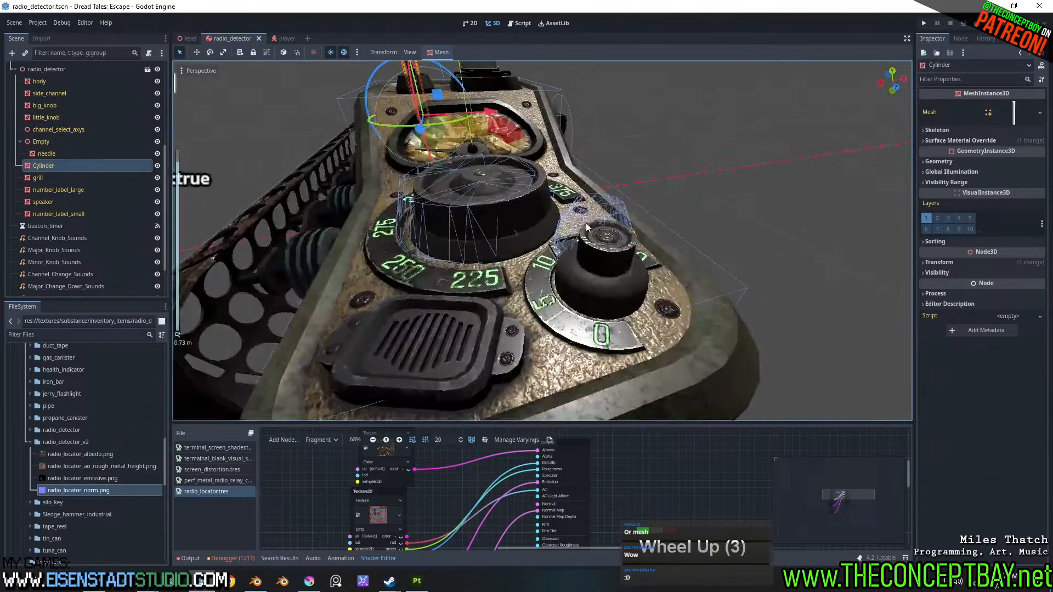
- Move the small_knob_area collision shape over the little knob, to about x 0.099 m and z 0.409 m
click(586, 223)
scroll(52, 110, up, 4)
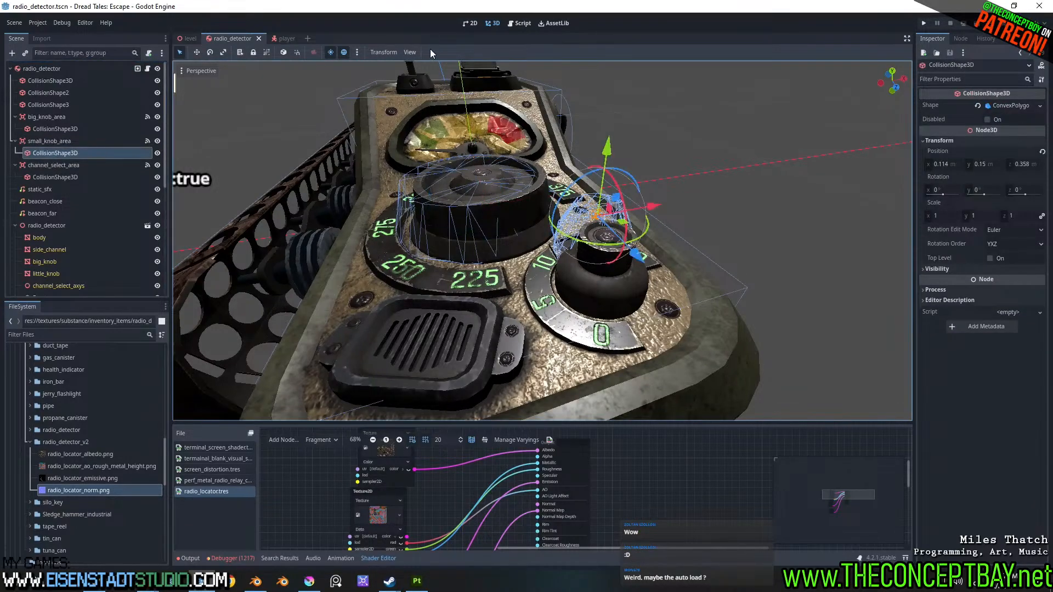
shift+middle_drag(769, 292, 597, 287)
scroll(709, 301, up, 2)
drag(546, 243, 531, 297)
middle_drag(584, 213, 516, 140)
scroll(517, 140, up, 2)
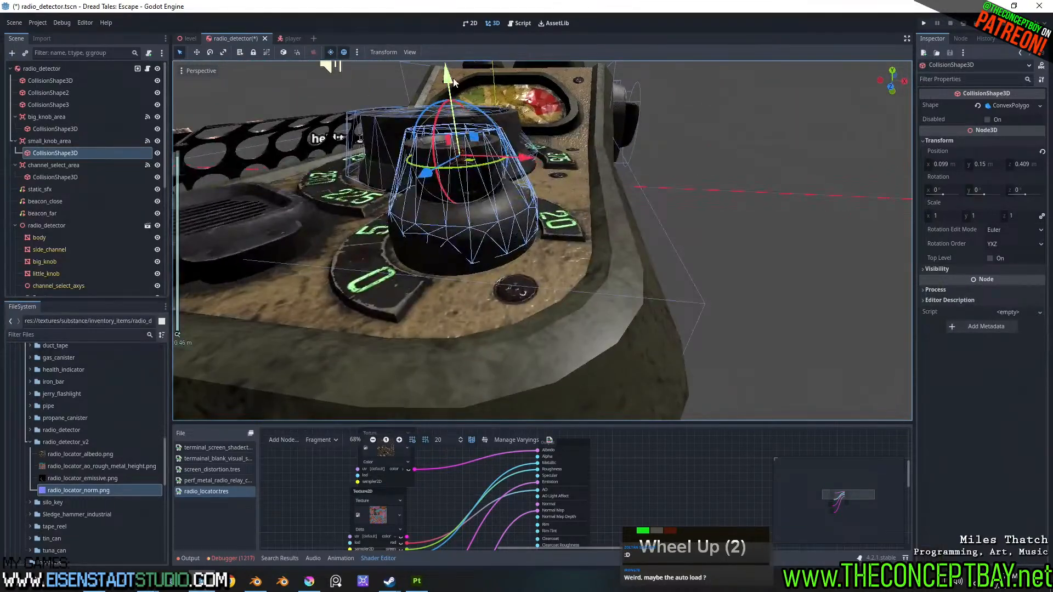
- Lower the little knob's collision shape to about y 0.142 m and fine-tune its z position to about 0.412 m
drag(454, 78, 455, 85)
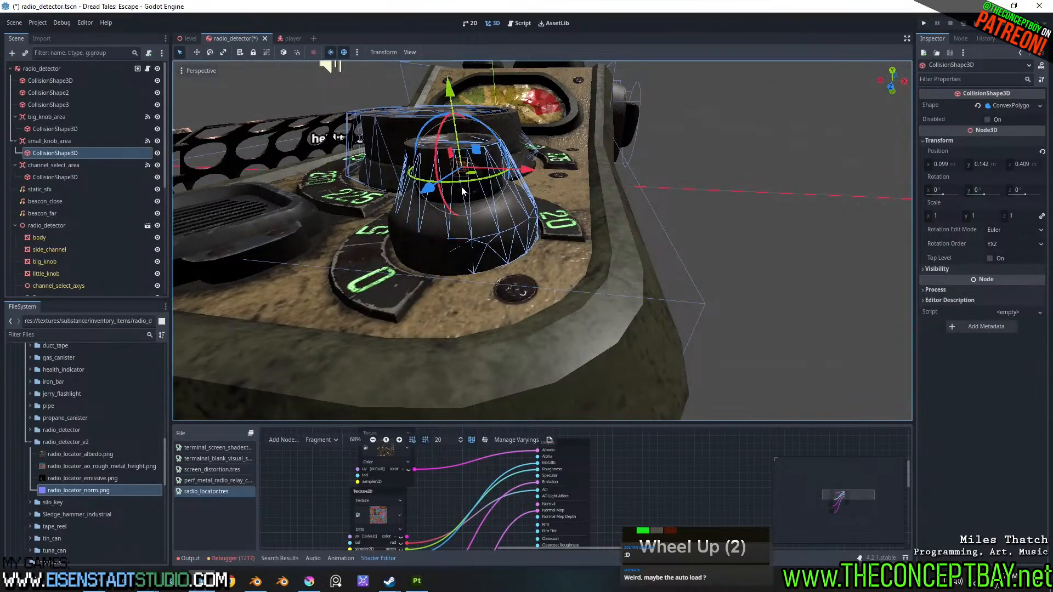
drag(986, 163, 1025, 167)
key(ctrl+z)
middle_drag(724, 203, 655, 252)
scroll(712, 277, down, 4)
middle_drag(655, 253, 700, 223)
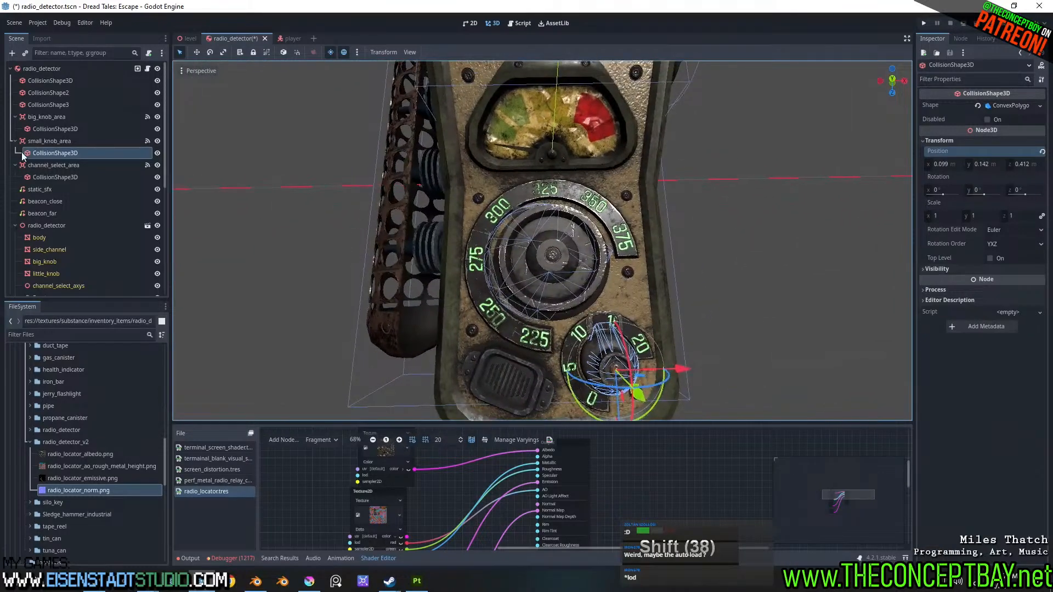
- Center big_knob_area on the big knob at about x -0.003 m, rotate its collision shape to about 0.7° in Y, and save
double_click(48, 118)
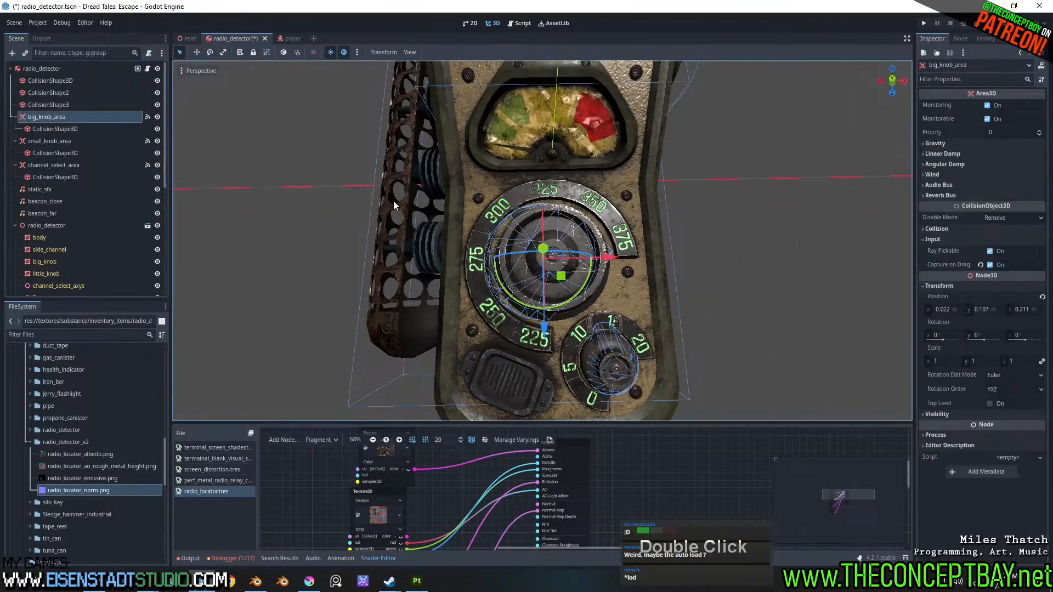
drag(601, 256, 627, 269)
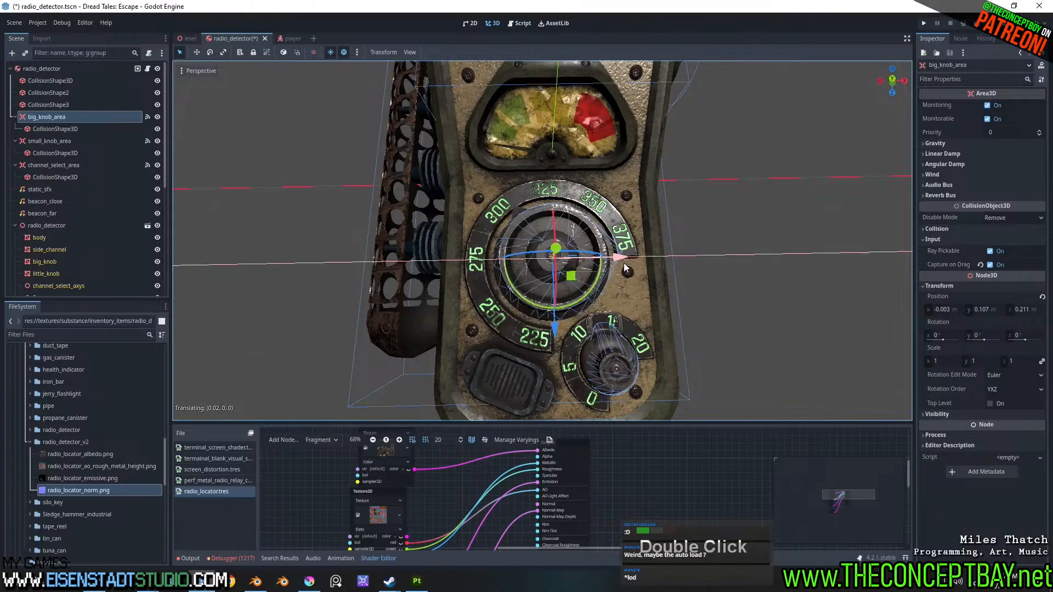
click(33, 128)
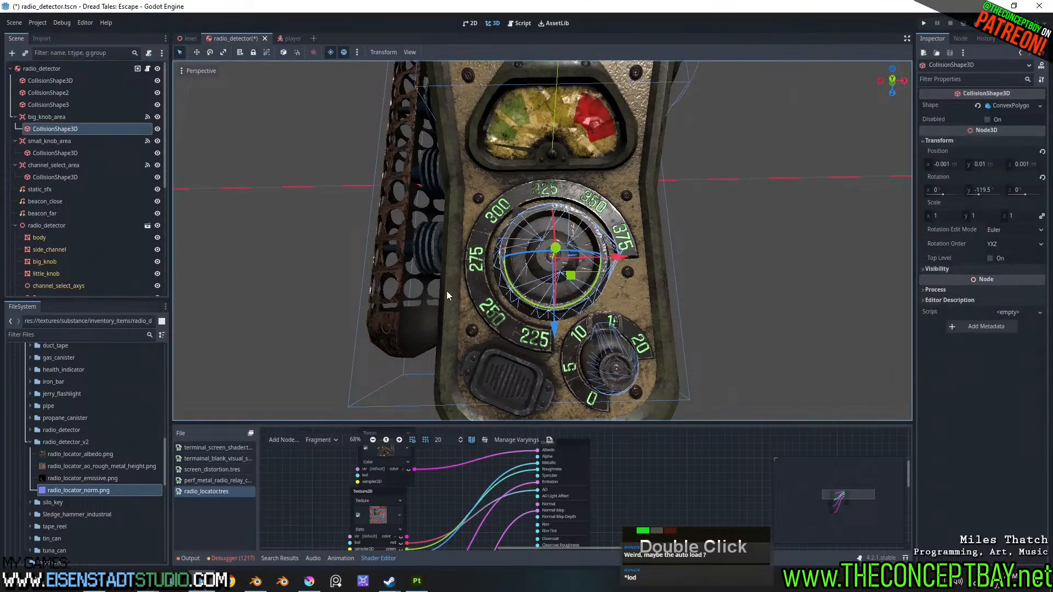
drag(593, 295, 564, 209)
key(ctrl+s)
- Inspect the channel display and check the channel_select_axys node to find what holds the channel label
shift+middle_drag(617, 163, 663, 249)
scroll(603, 236, up, 2)
shift+middle_drag(602, 236, 638, 238)
shift+middle_drag(708, 242, 610, 237)
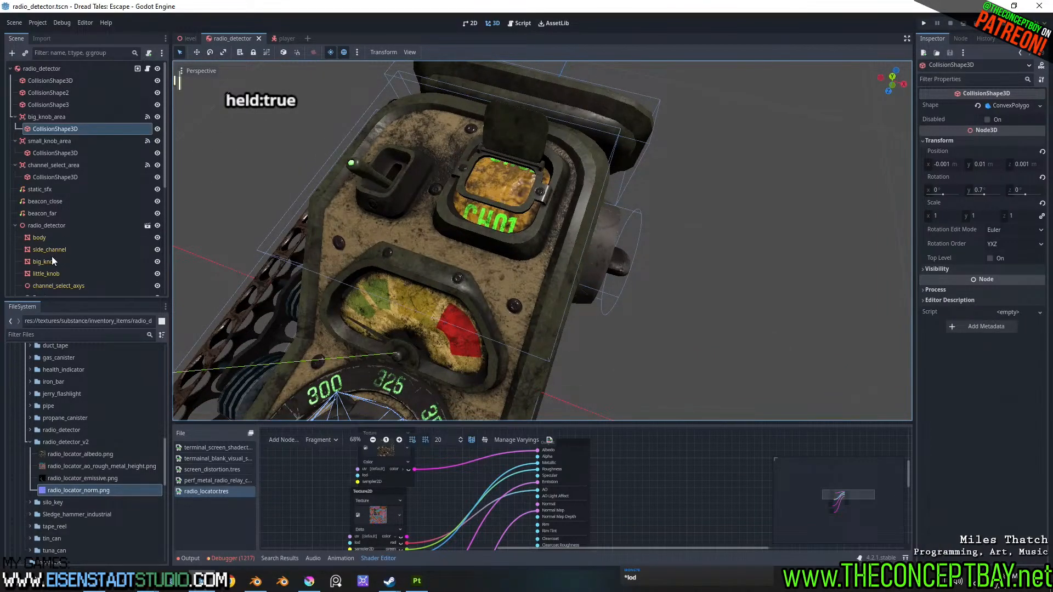
click(65, 285)
scroll(71, 282, down, 2)
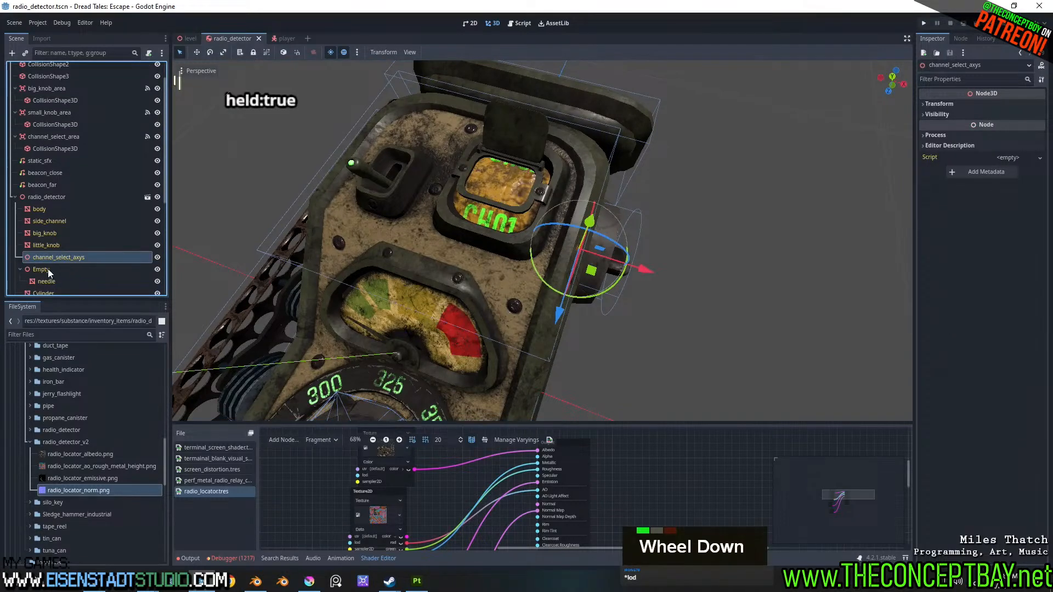
scroll(53, 257, down, 3)
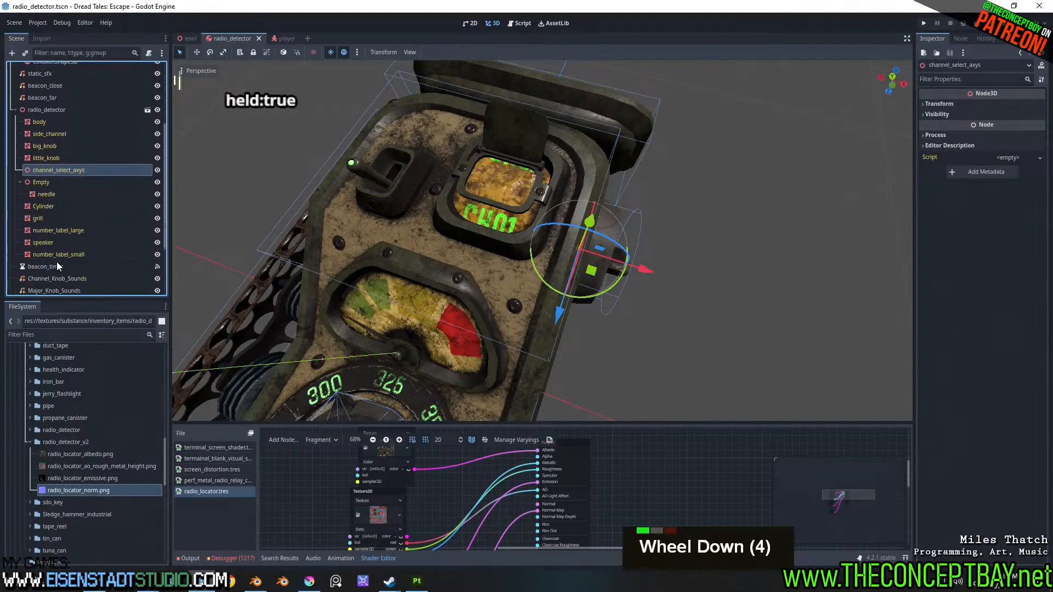
- Rotate the side_channel mesh by about -23.5° around its axle to center the CH01 label in the display window
click(66, 136)
middle_drag(683, 284, 590, 280)
scroll(589, 280, up, 2)
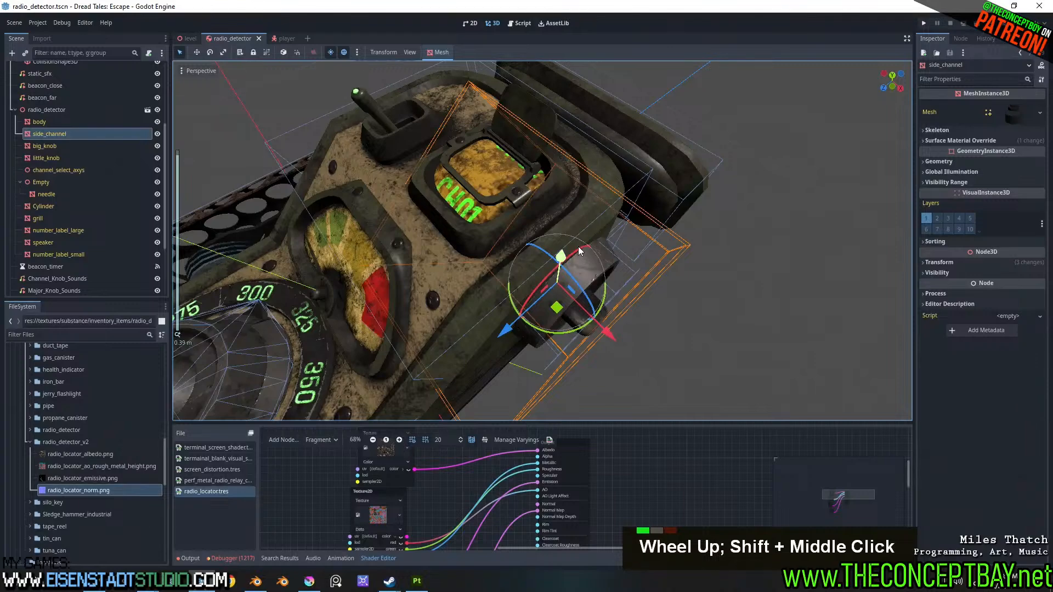
drag(582, 251, 620, 256)
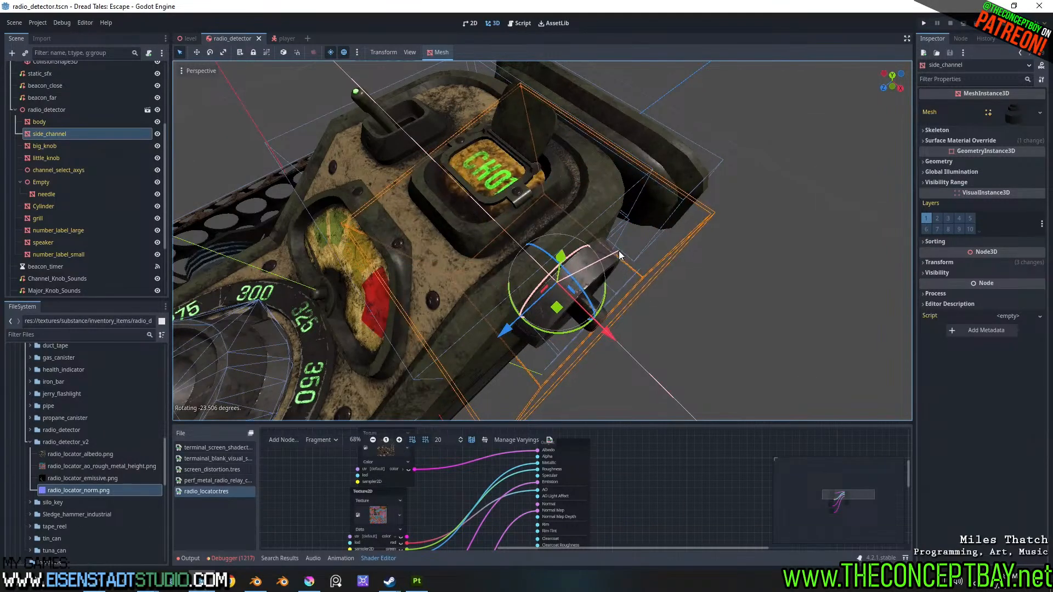
middle_drag(620, 256, 638, 291)
scroll(647, 246, up, 3)
scroll(638, 256, up, 3)
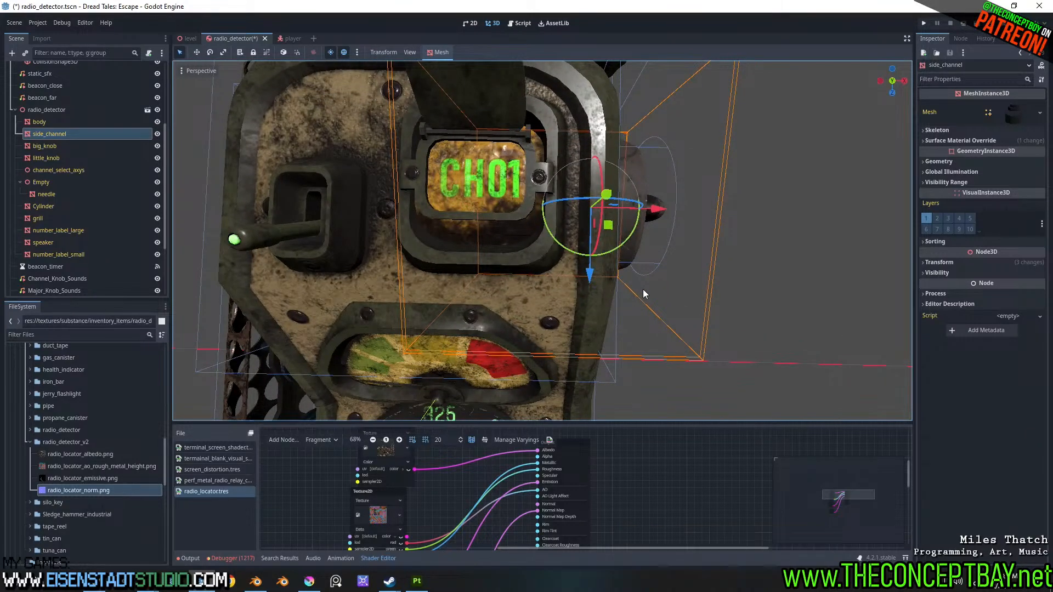
- Run the project and spawn a Radio Locator from the in-game debug item list
key(F5)
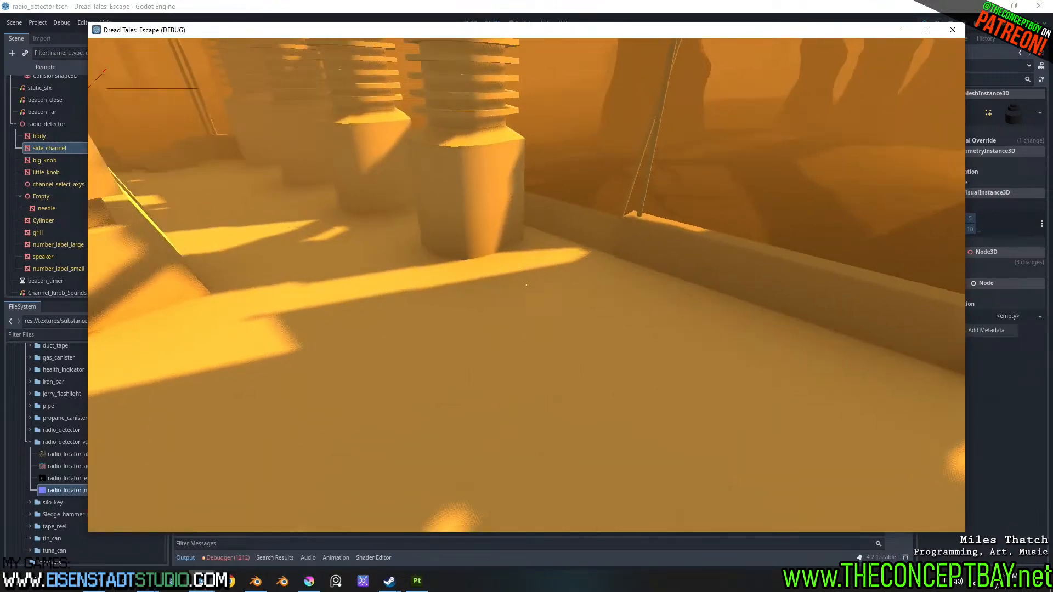
key(grave)
click(101, 422)
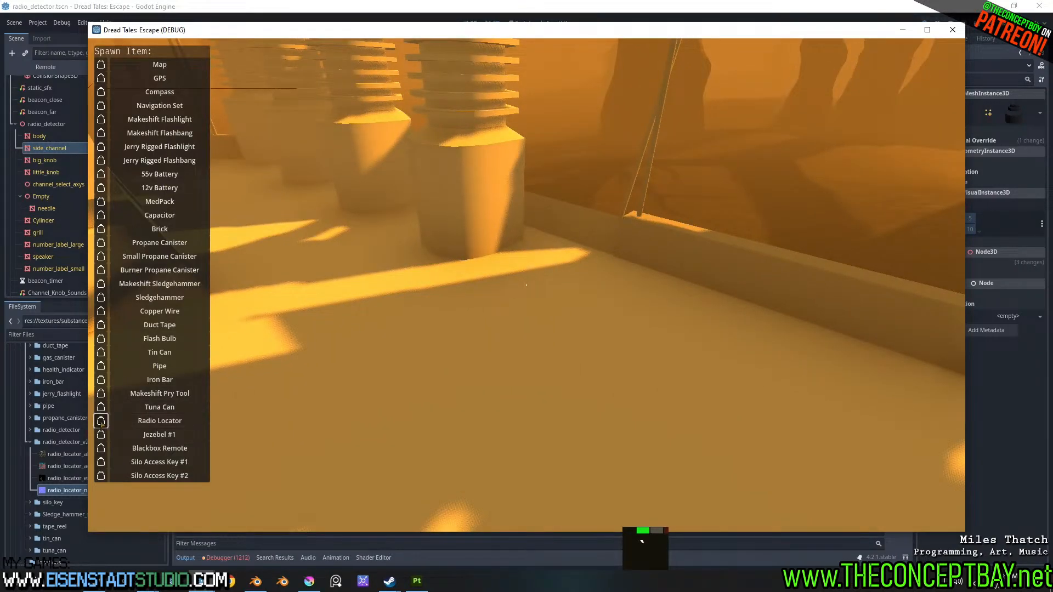
- Equip the spawned Radio Locator and bring it into close focus to examine its channel display, meter and knobs
key(grave)
scroll(526, 285, down, 3)
scroll(527, 285, down, 4)
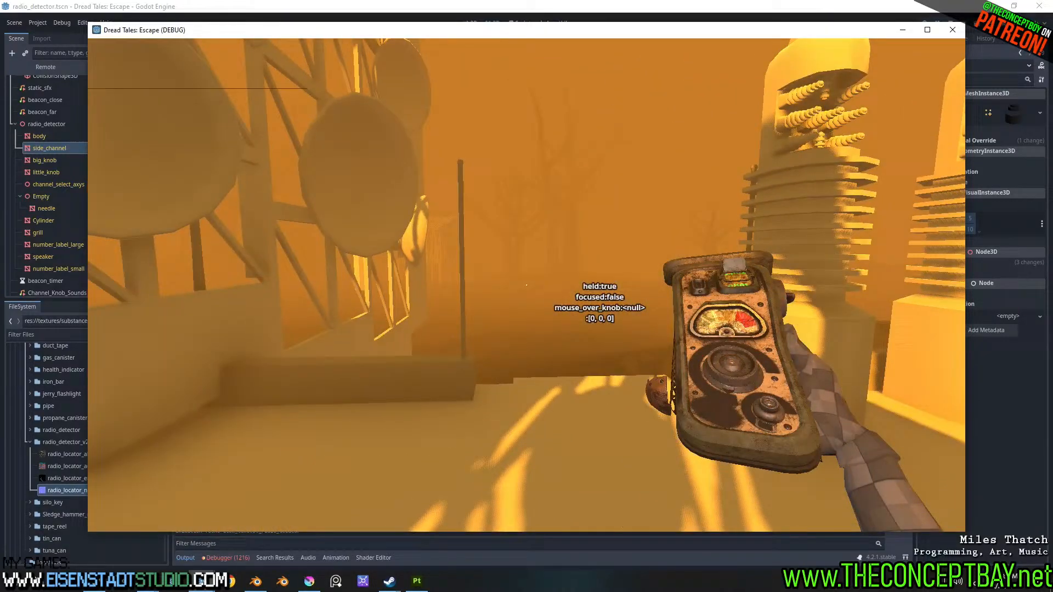
right_click(526, 285)
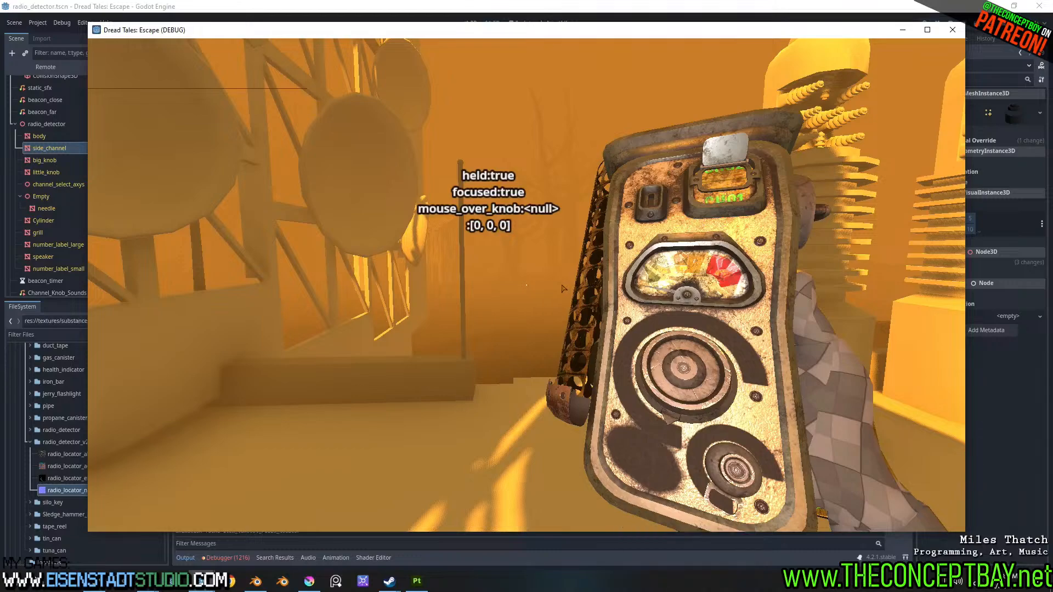
right_click(526, 286)
right_click(527, 288)
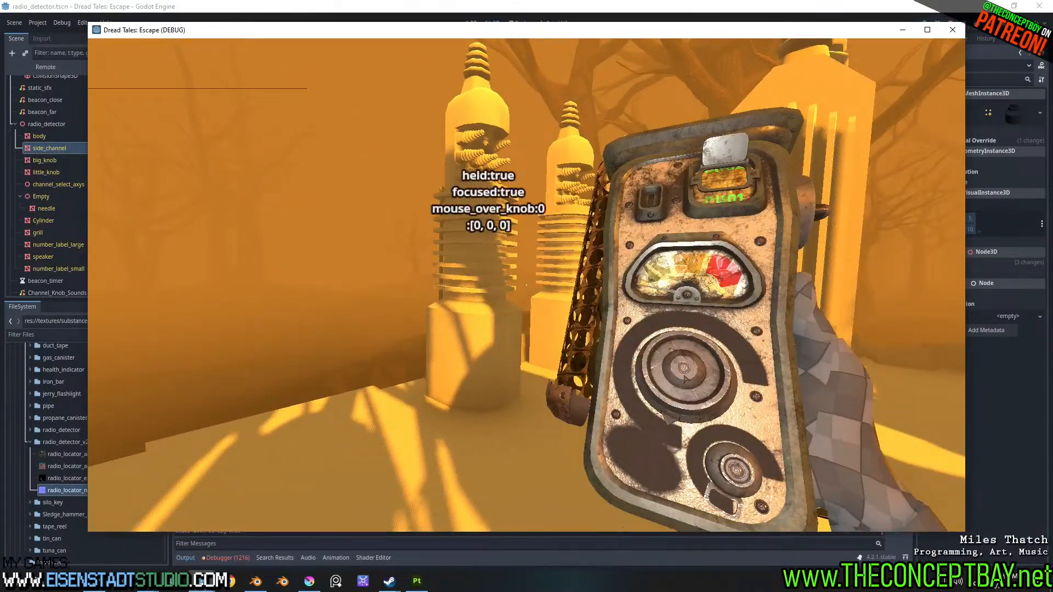
right_click(527, 286)
- Walk around outside with the held Radio Locator to check how it renders, and quit the game
key(w)
key(w)
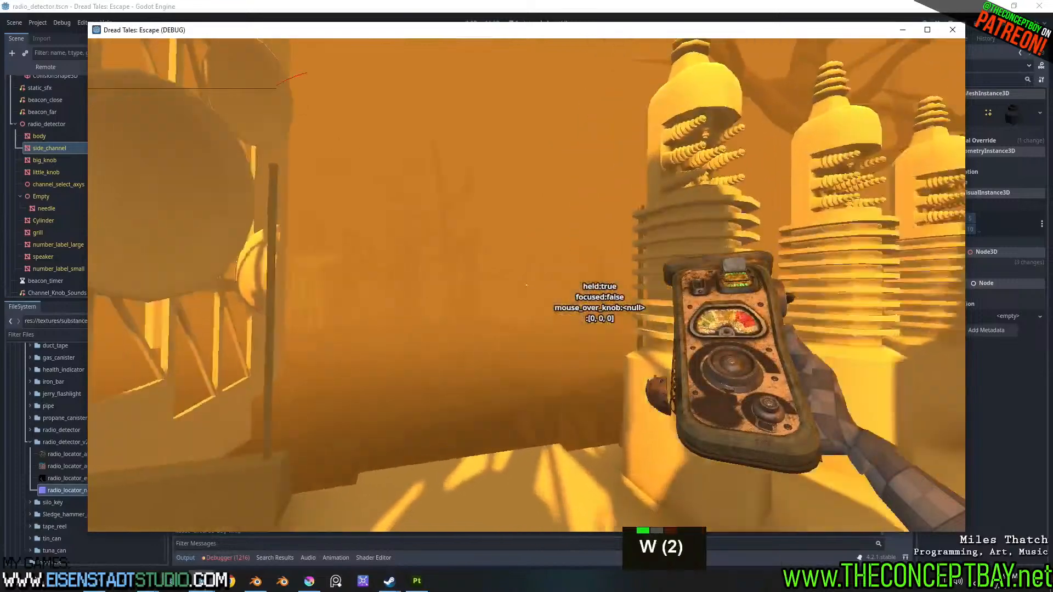
key(d)
key(w)
key(w)
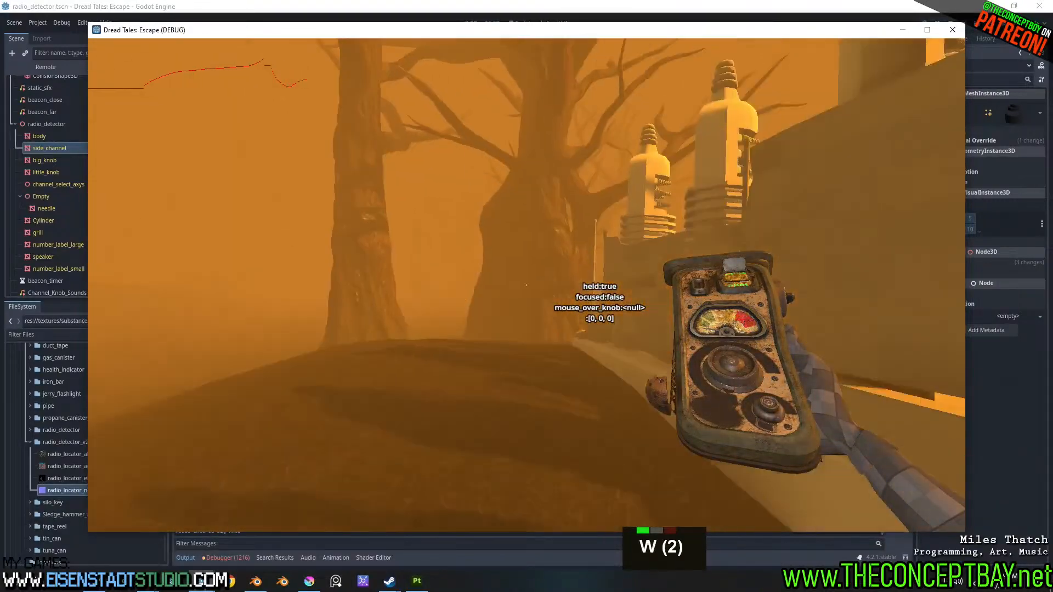
key(a)
right_click(526, 286)
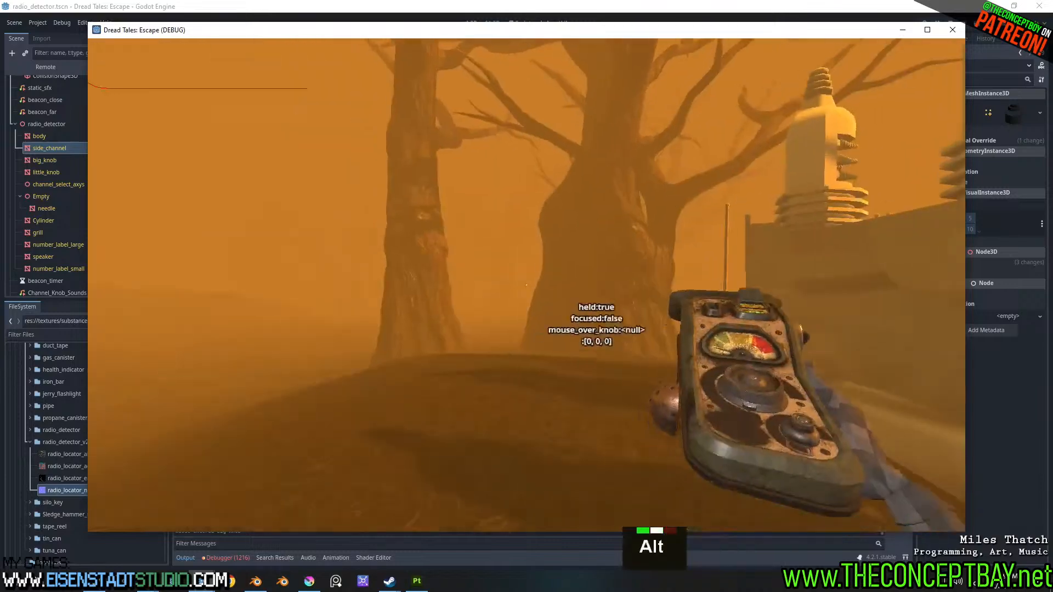
key(alt+F4)
- Switch to Blender and check the radio detector's face orientation with the viewport overlay, turning it back off after
click(256, 582)
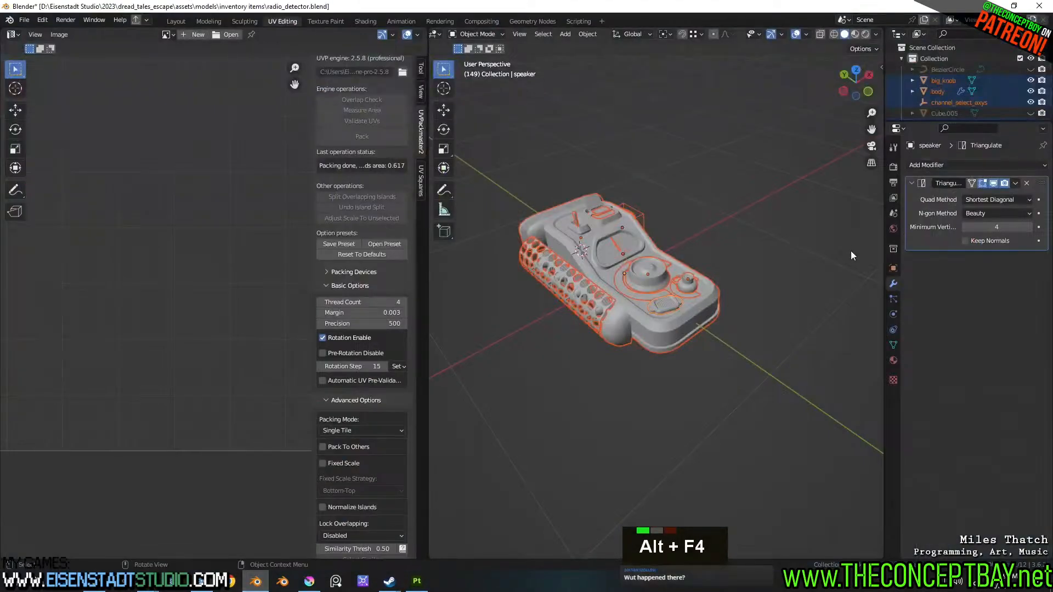
scroll(775, 104, up, 3)
click(806, 34)
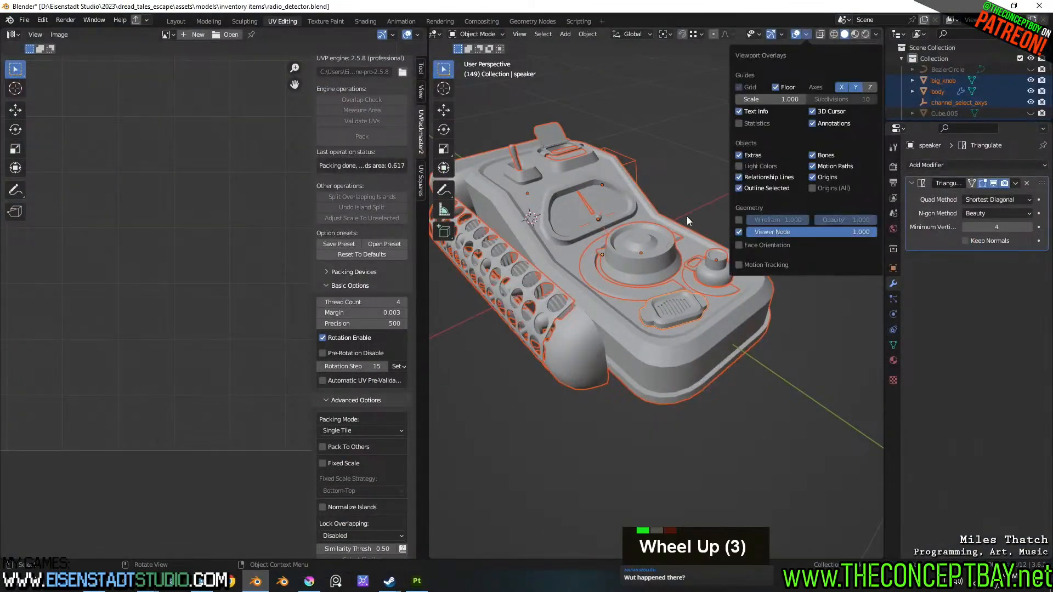
click(743, 245)
middle_drag(685, 262, 830, 60)
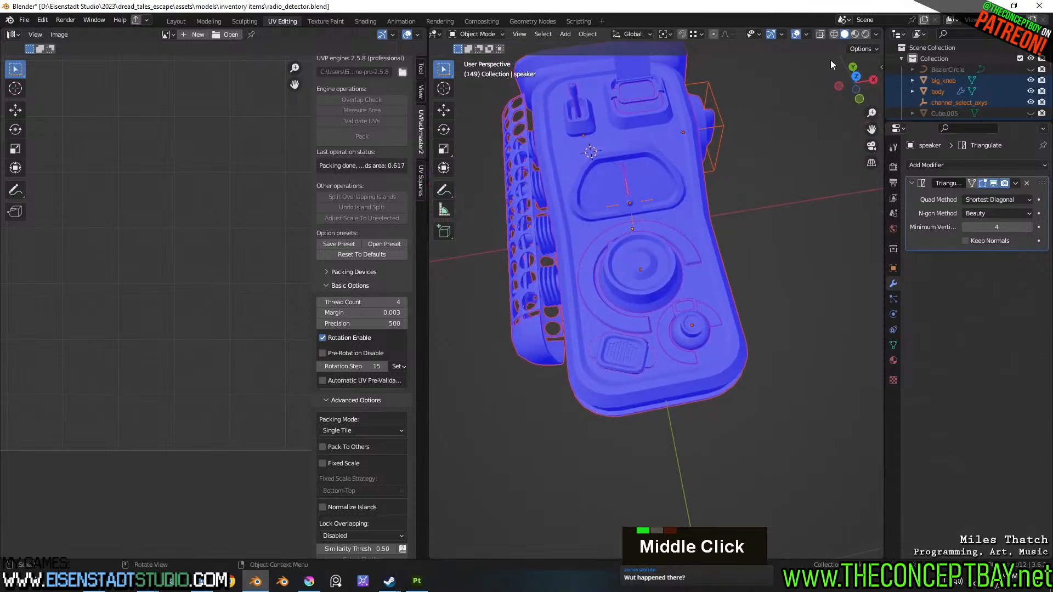
click(806, 34)
click(738, 246)
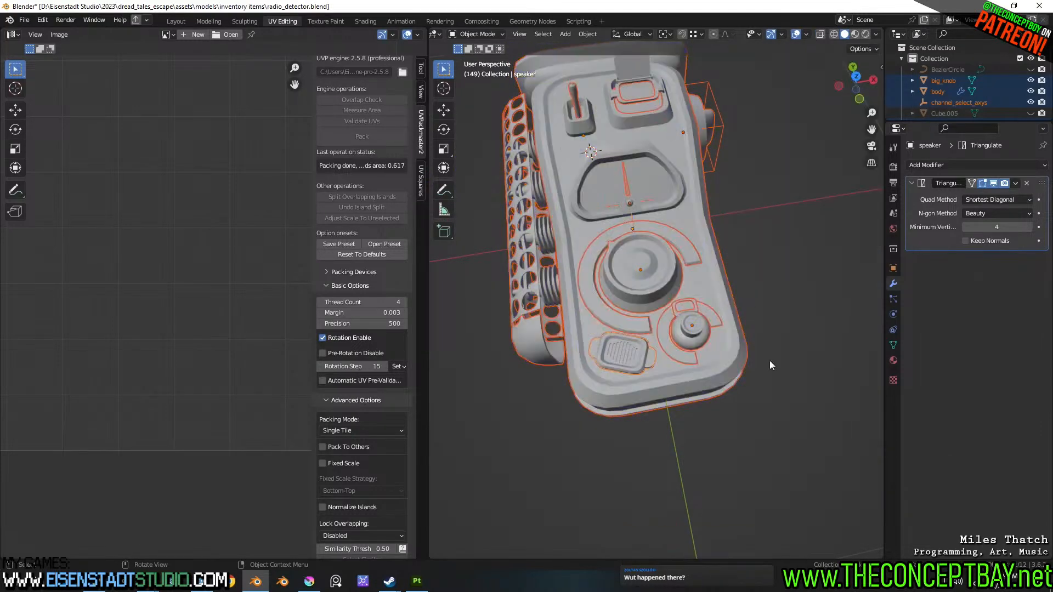
- Save radio_detector.blend and examine the model's body, knobs and speaker grille up close
middle_drag(769, 360, 786, 275)
key(ctrl+s)
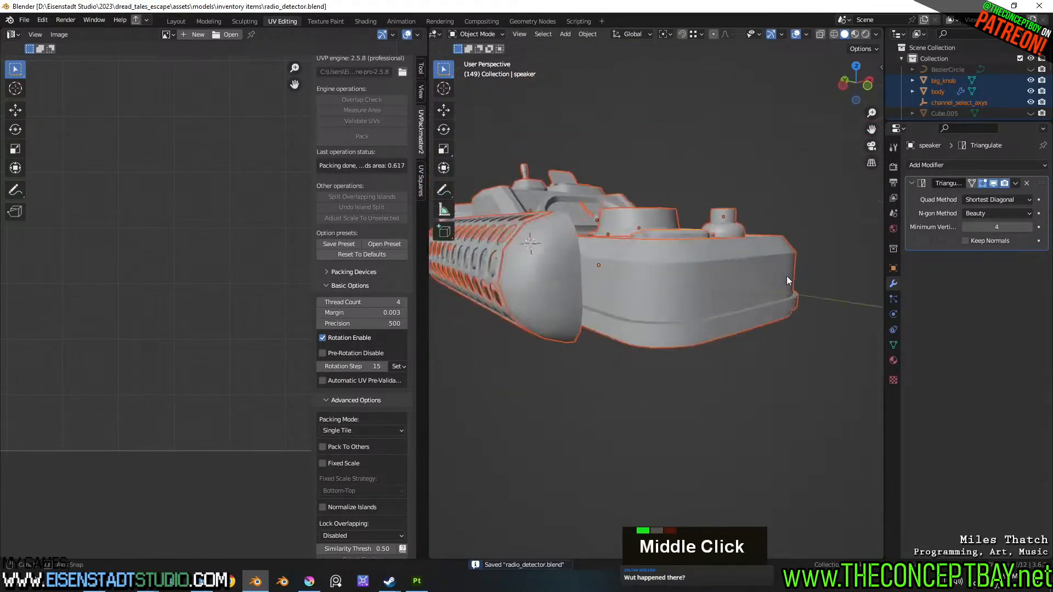
scroll(757, 357, up, 2)
middle_drag(757, 357, 721, 409)
scroll(761, 369, up, 3)
scroll(720, 409, down, 2)
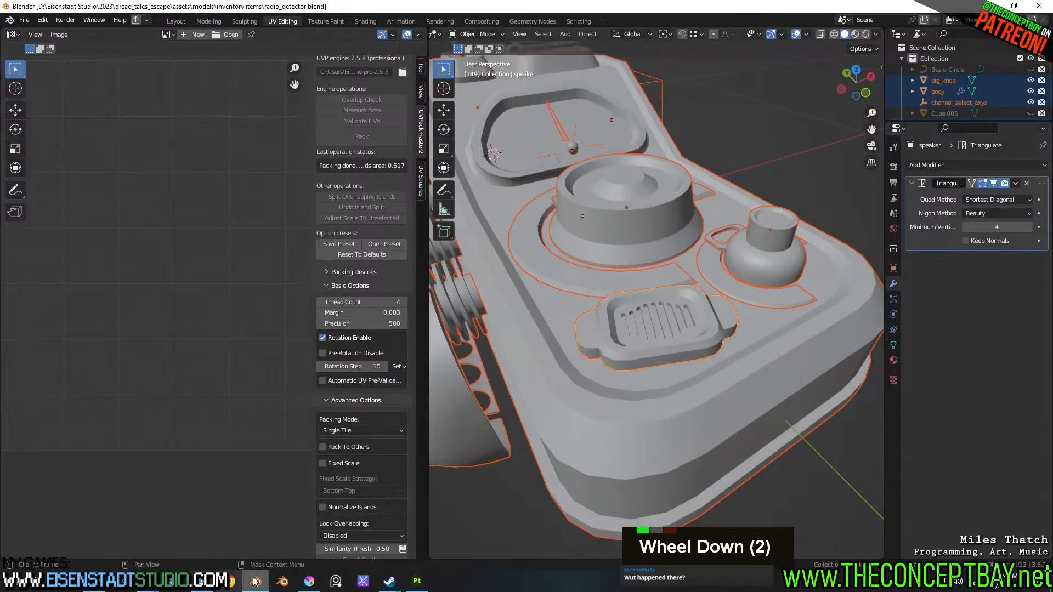
- Switch back to Godot, examine the radio detector's number dials in the viewport, and save the scene
click(202, 581)
scroll(512, 321, down, 8)
middle_drag(513, 321, 549, 258)
shift+middle_drag(548, 258, 551, 189)
middle_drag(570, 252, 468, 252)
scroll(593, 247, up, 1)
key(ctrl+s)
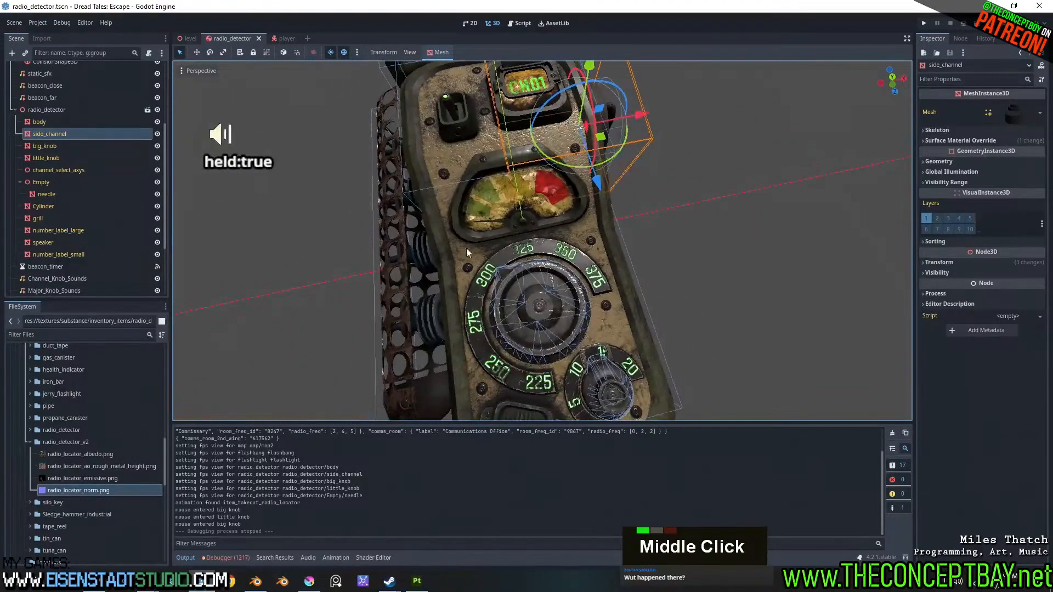
- Close the radio_detector scene, then restart Godot with the Dread Tales: Escape project
click(259, 40)
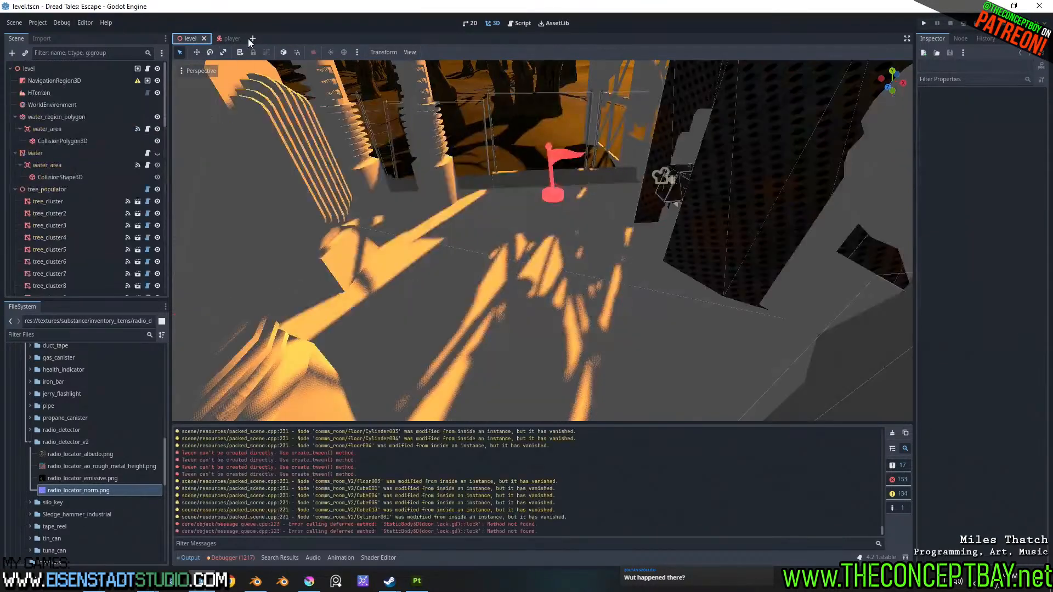
click(221, 39)
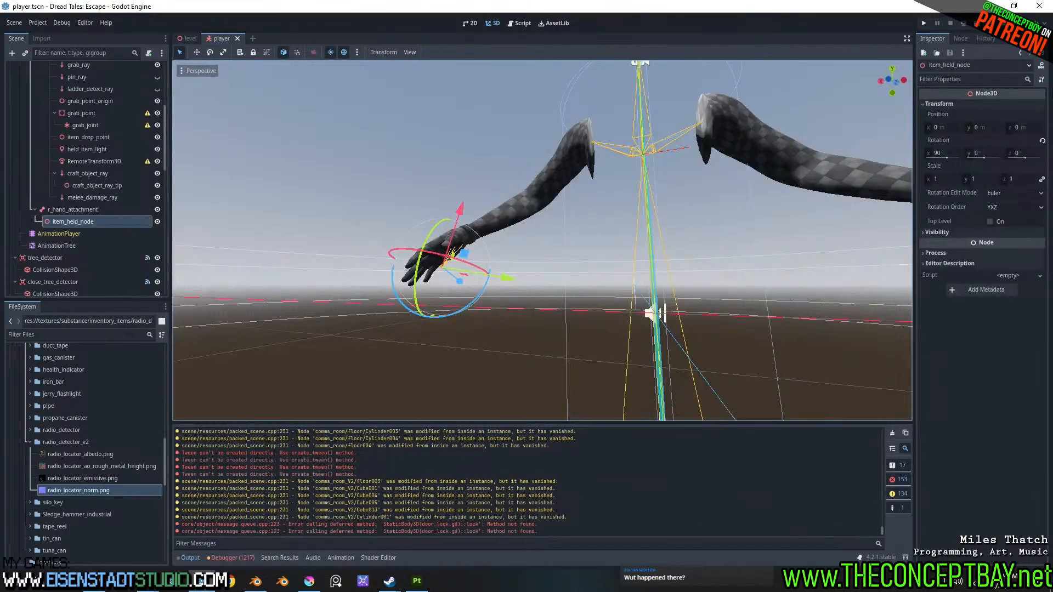
click(1040, 6)
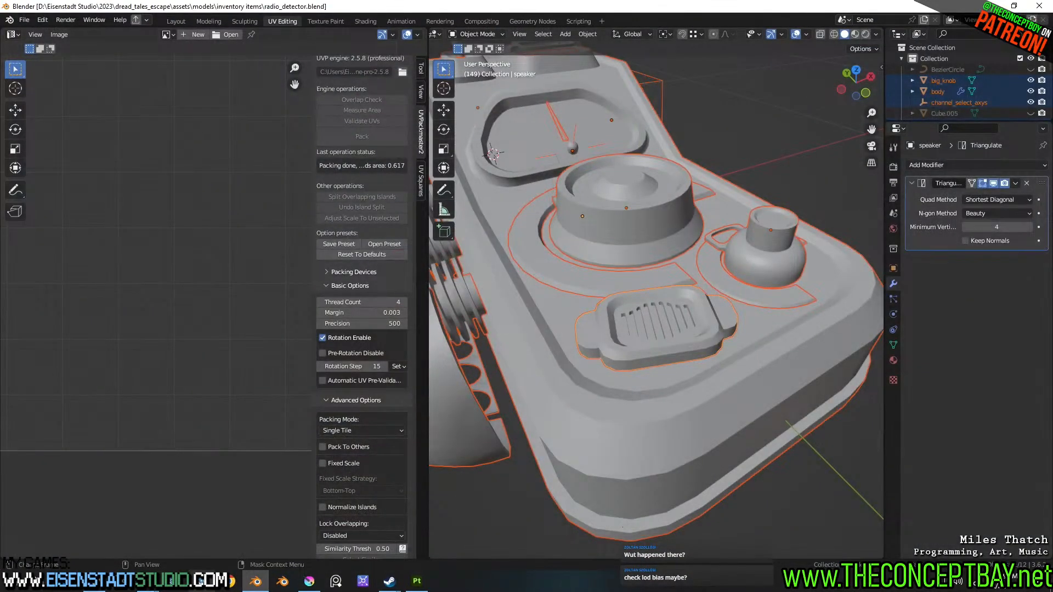
click(202, 581)
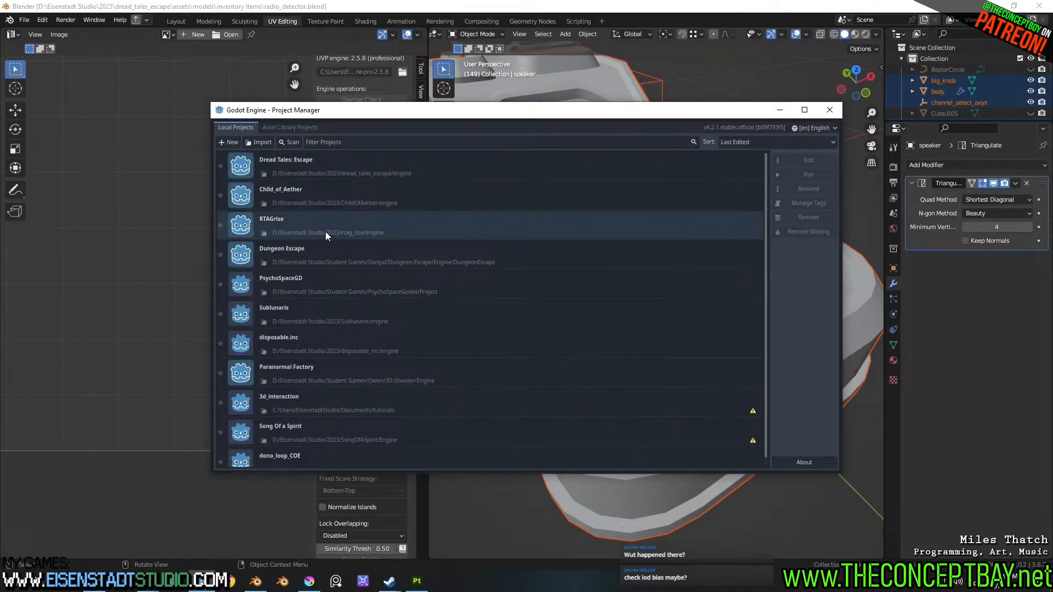
double_click(325, 166)
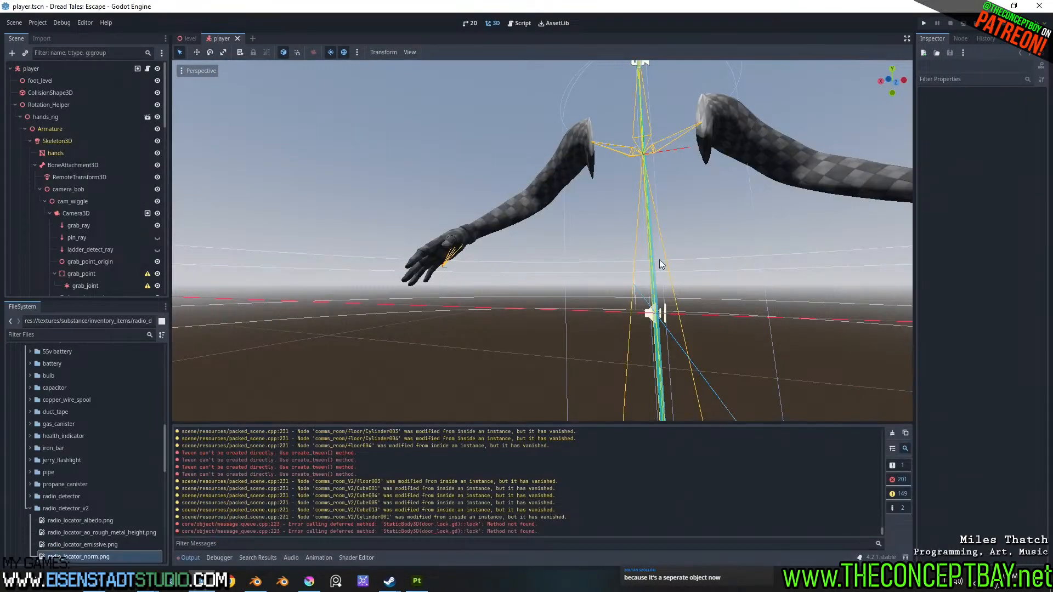
- Search the project's scenes for "radio" and open objects/items/radio_detector.tscn
middle_drag(660, 264, 489, 341)
scroll(572, 271, up, 2)
shift+middle_drag(572, 271, 594, 277)
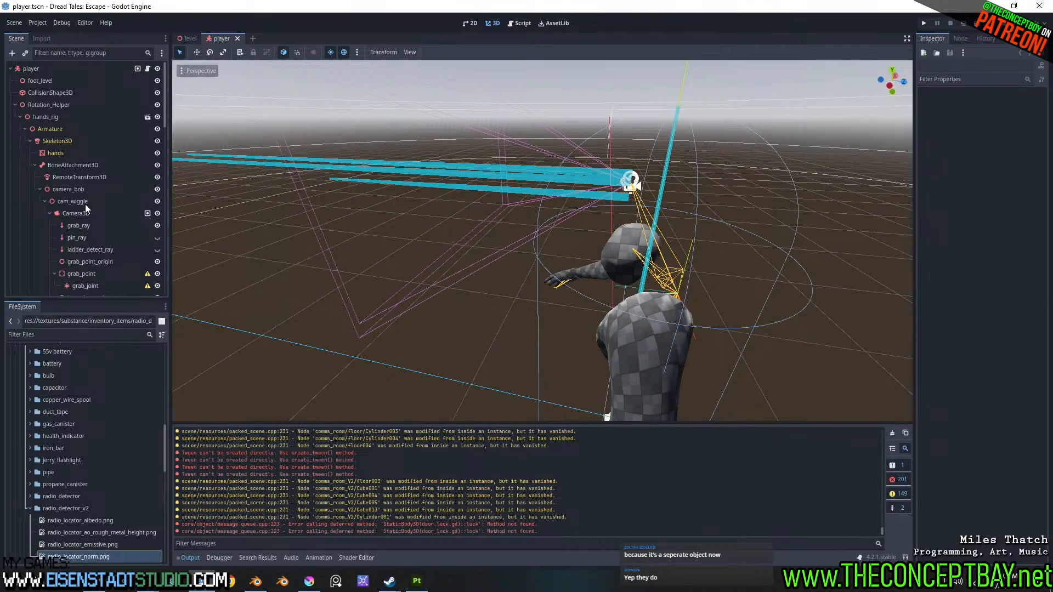
key(ctrl+shift+o)
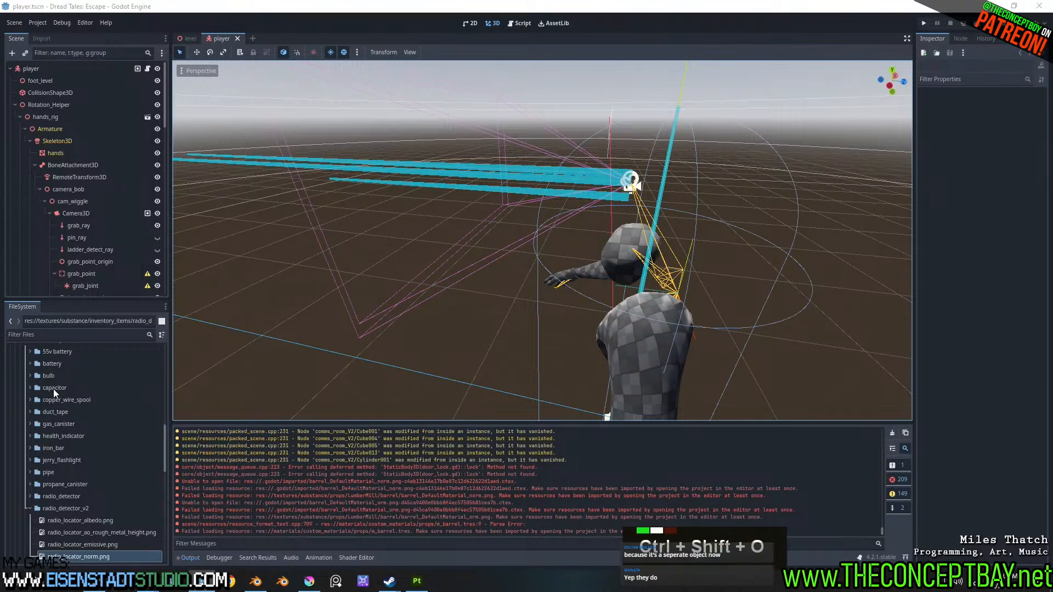
text(radio)
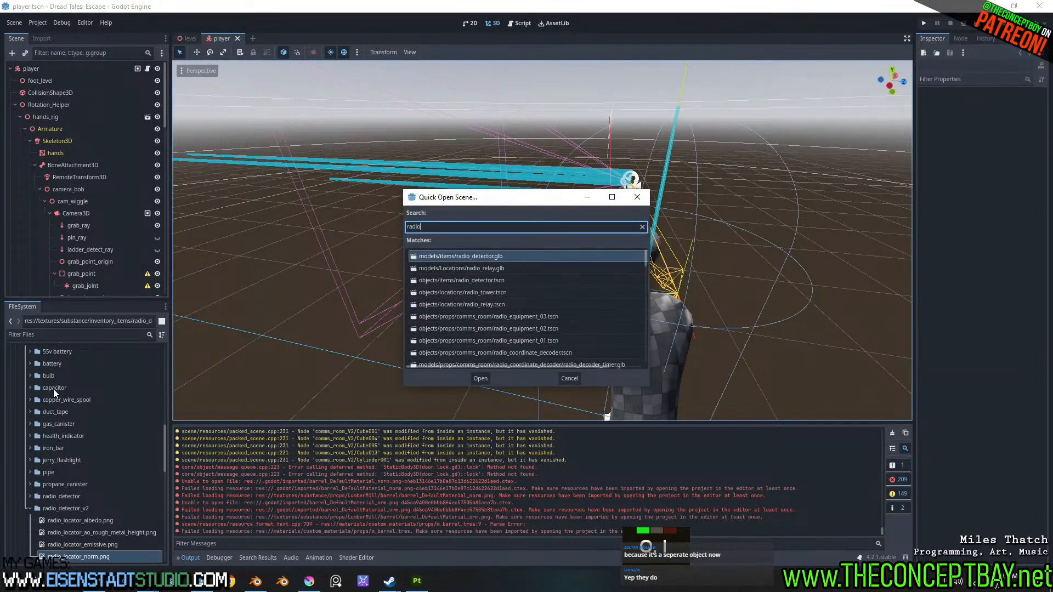
key(Down)
key(Down)
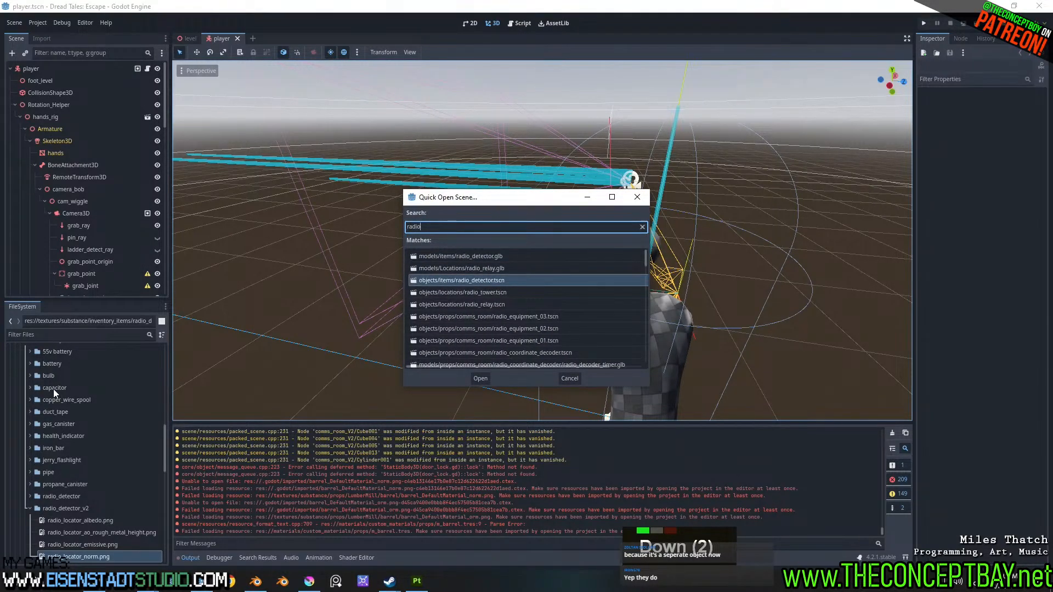
key(Return)
- Compare the radio detector's mesh detail from far away and up close, and save the scene
scroll(400, 352, down, 9)
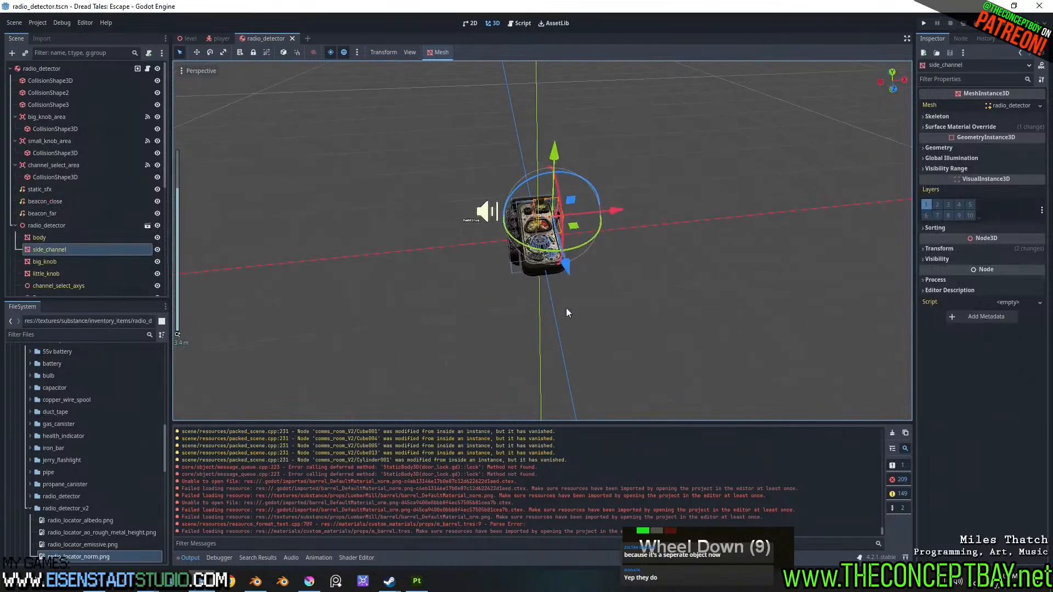
scroll(541, 357, down, 10)
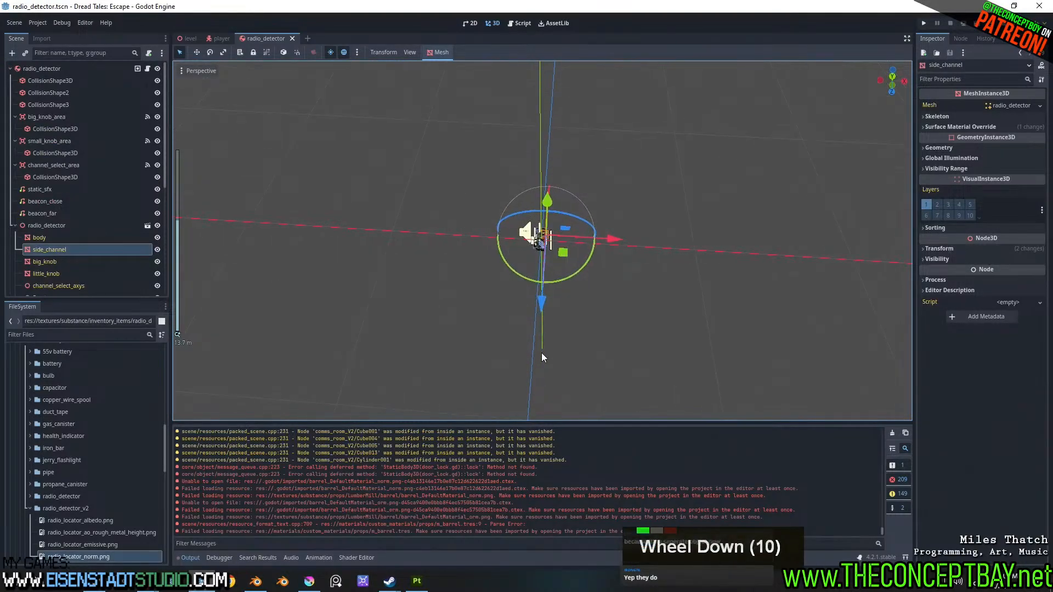
scroll(541, 357, up, 18)
middle_drag(541, 358, 597, 285)
key(ctrl+s)
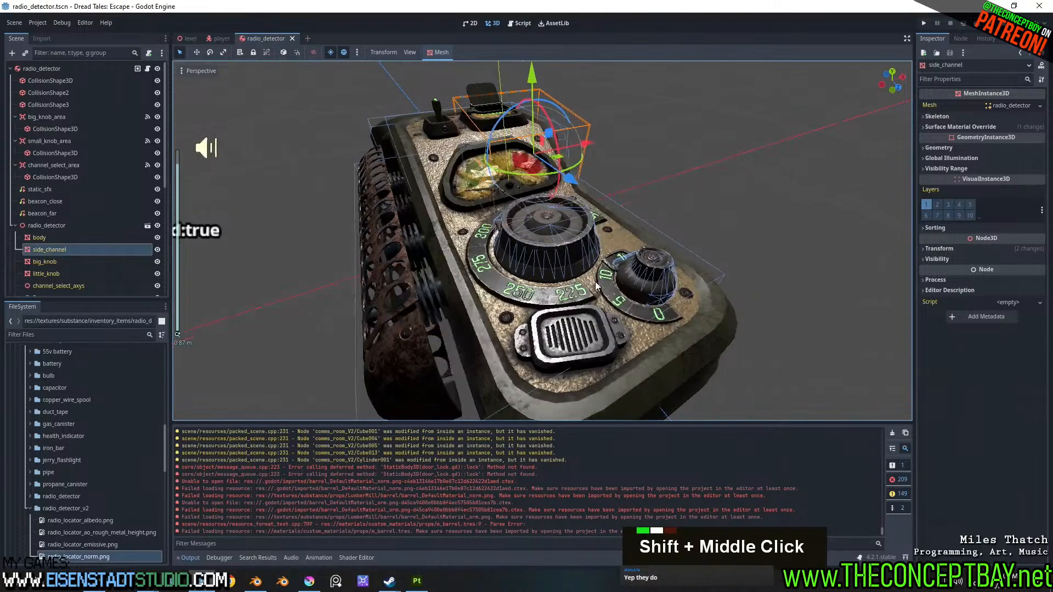
- Reimport models/items/radio_detector.glb with Generate LODs disabled and review its advanced import settings
click(77, 336)
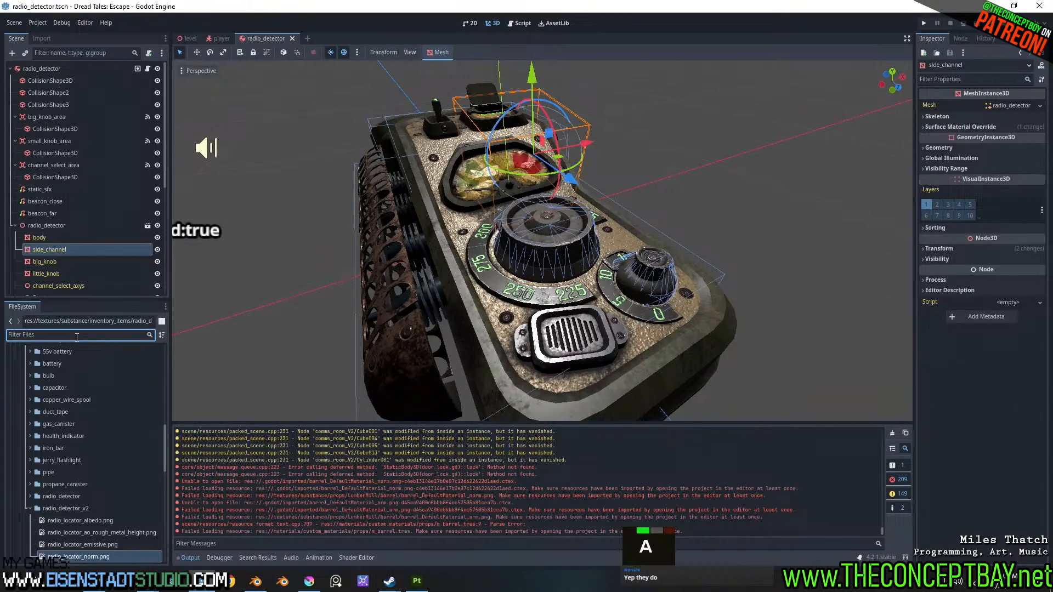
text(radio_de)
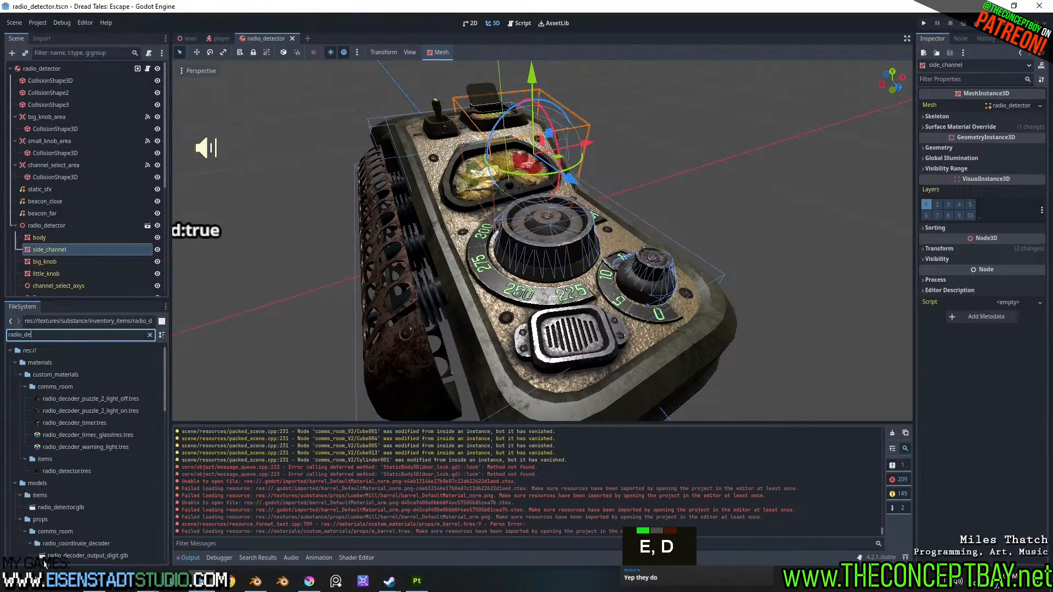
click(82, 509)
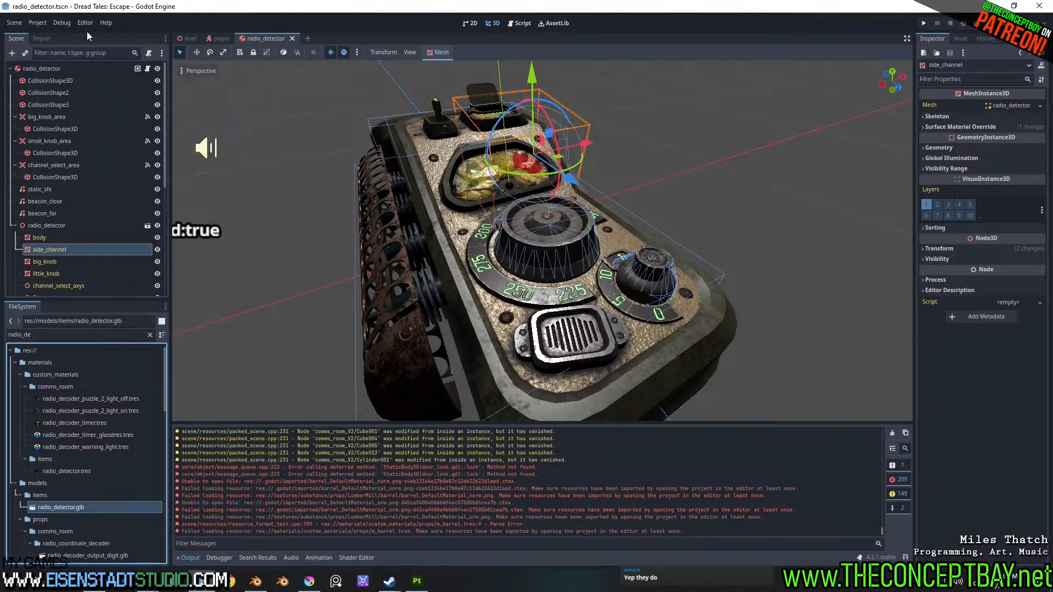
click(37, 39)
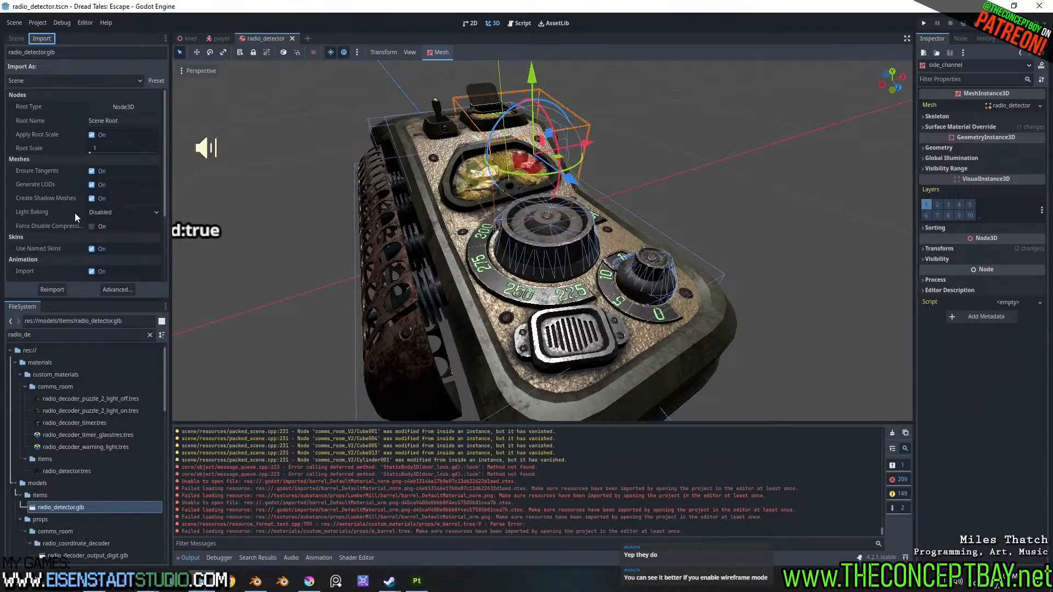
click(91, 185)
click(61, 290)
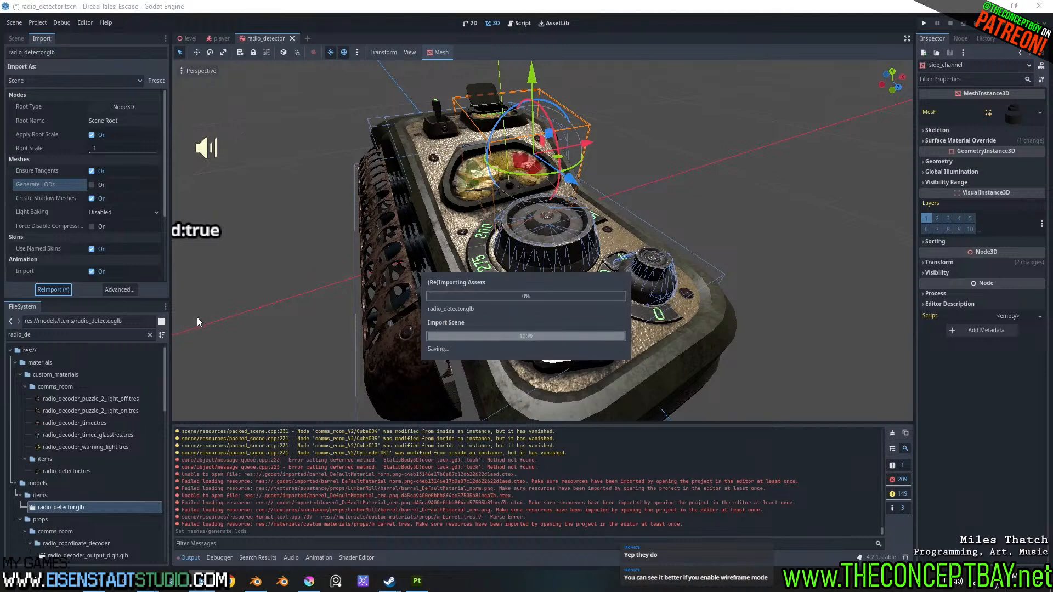
click(113, 291)
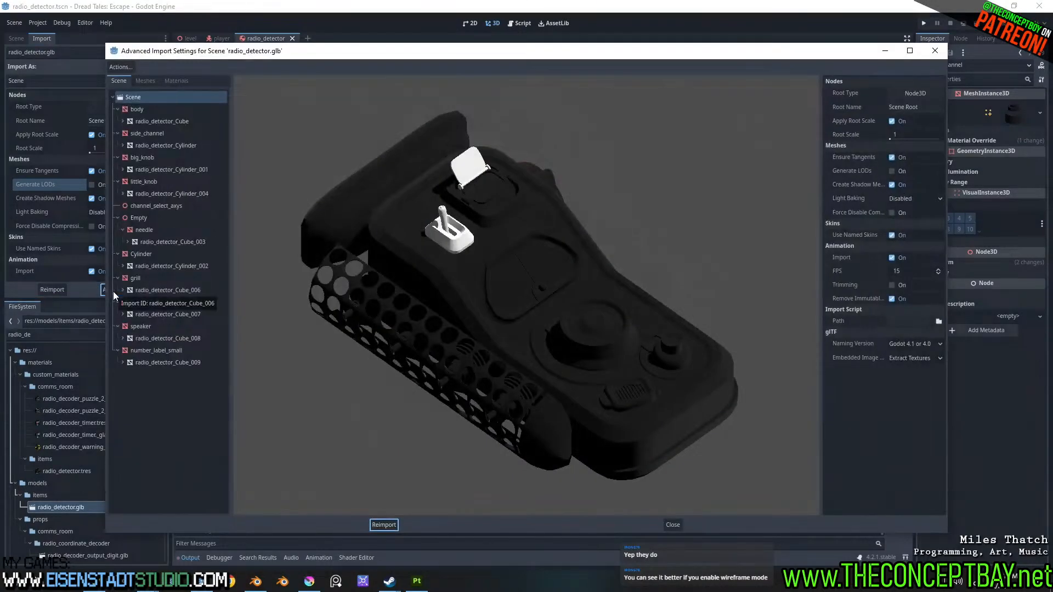
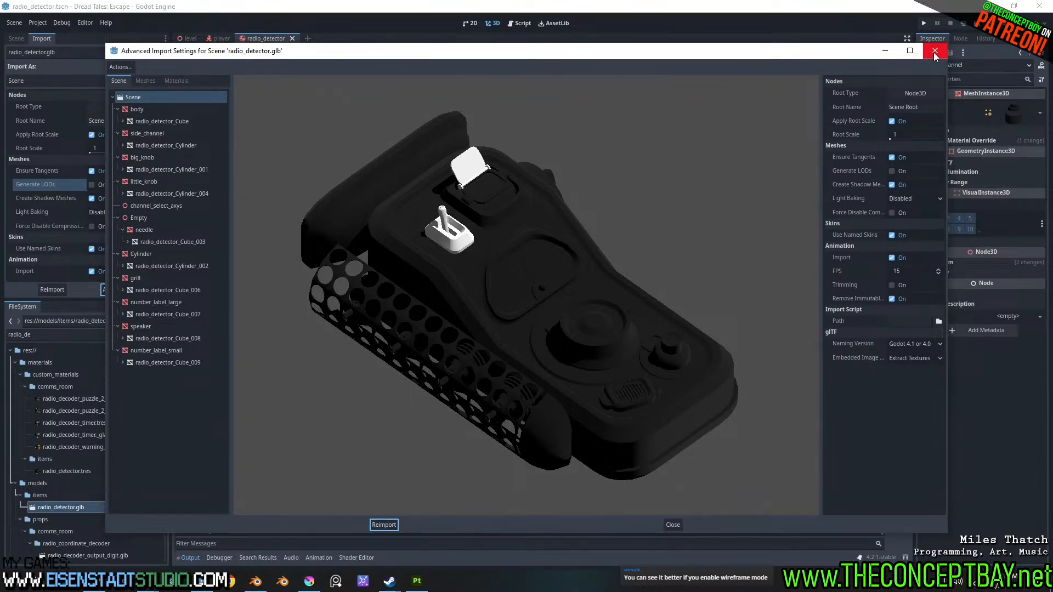
click(933, 51)
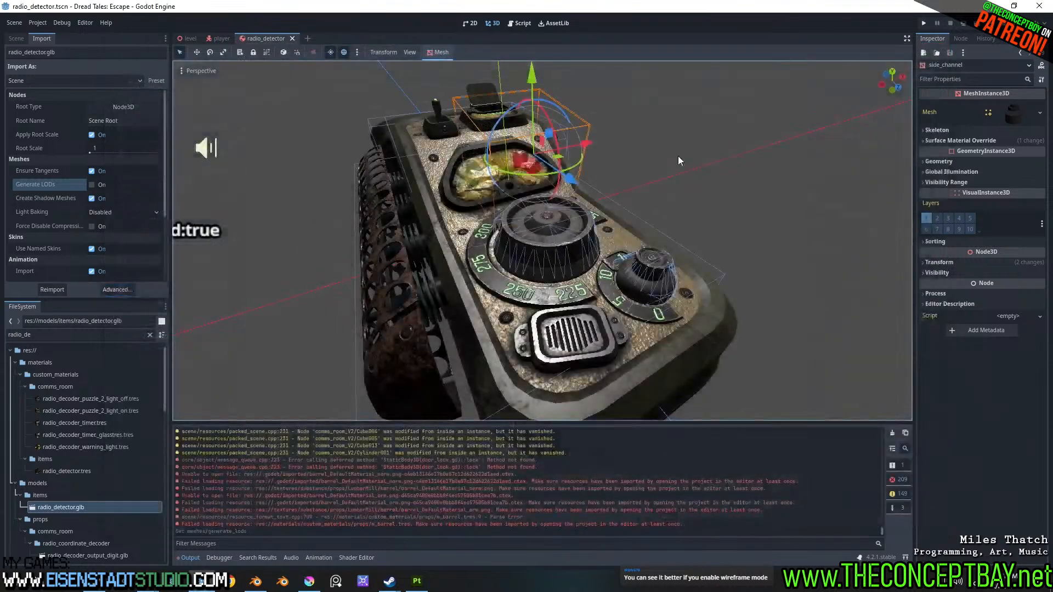
- Run the game, spawn a Radio Locator from the item list and equip it
key(F5)
right_click(678, 156)
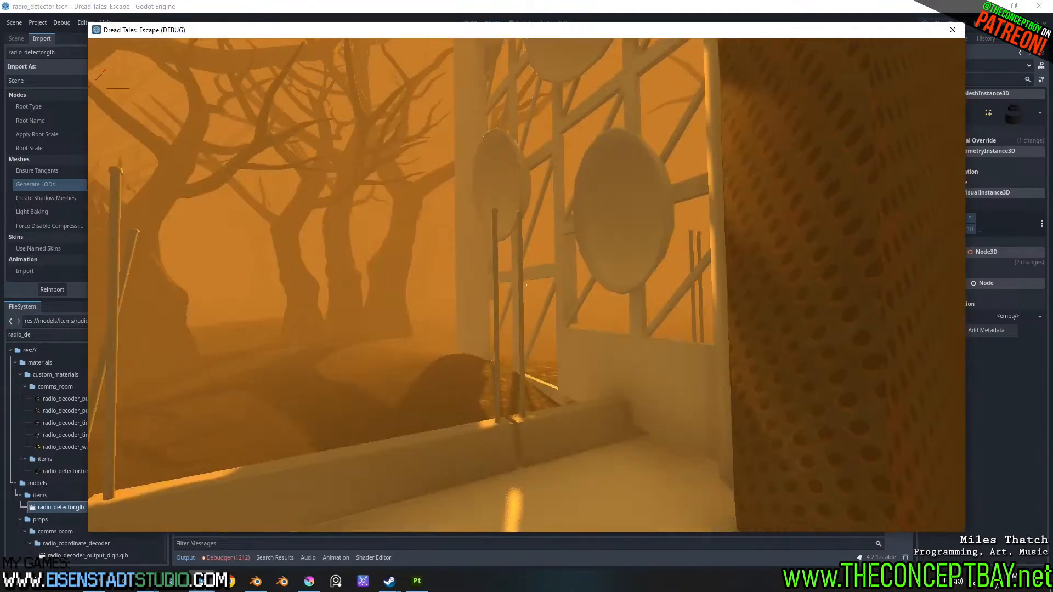
key(grave)
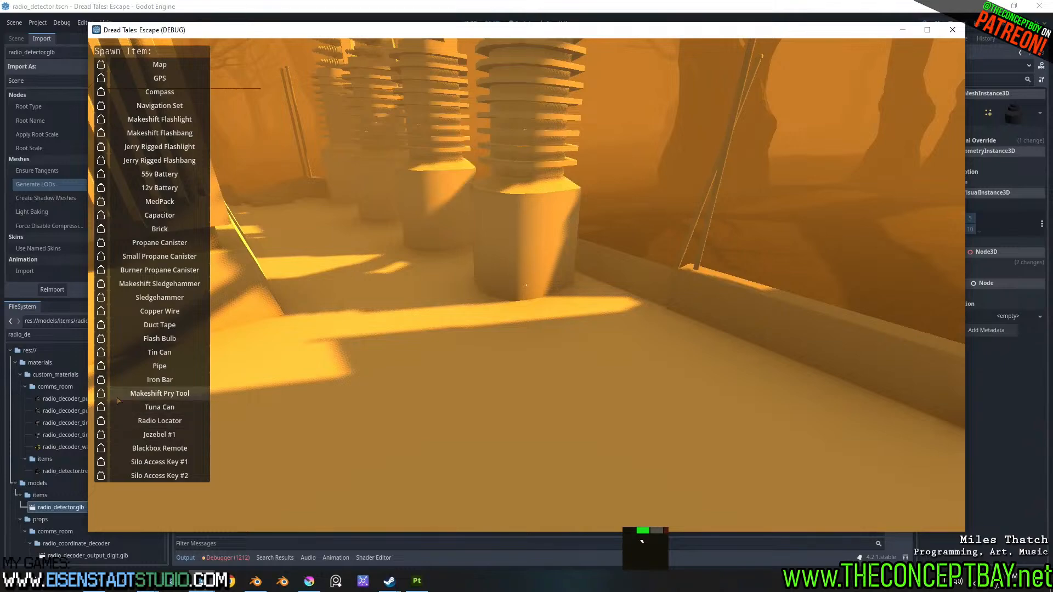
click(101, 421)
key(grave)
scroll(527, 285, down, 4)
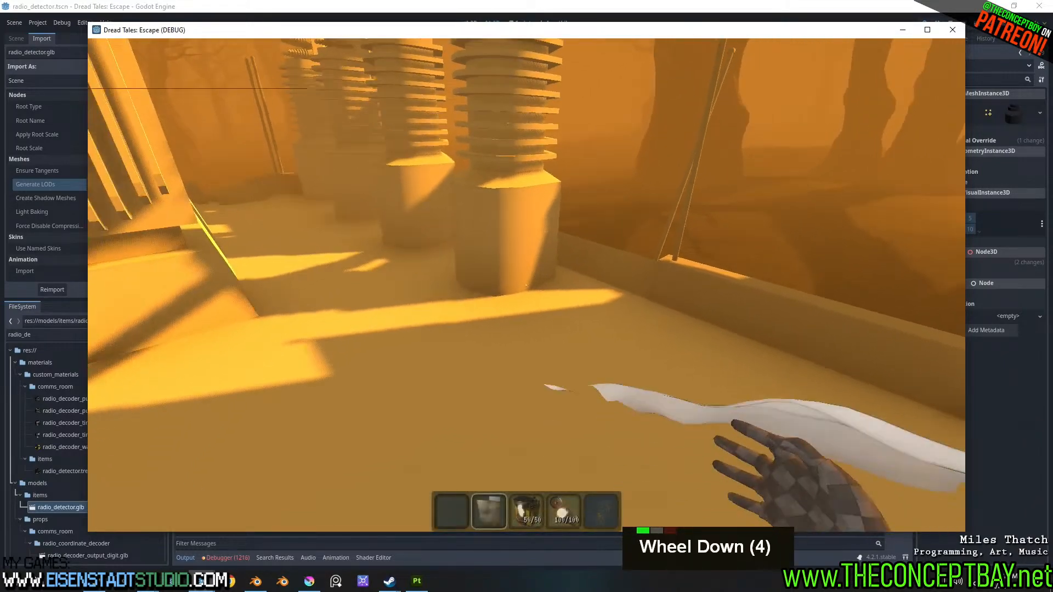
scroll(527, 286, down, 2)
scroll(527, 285, down, 1)
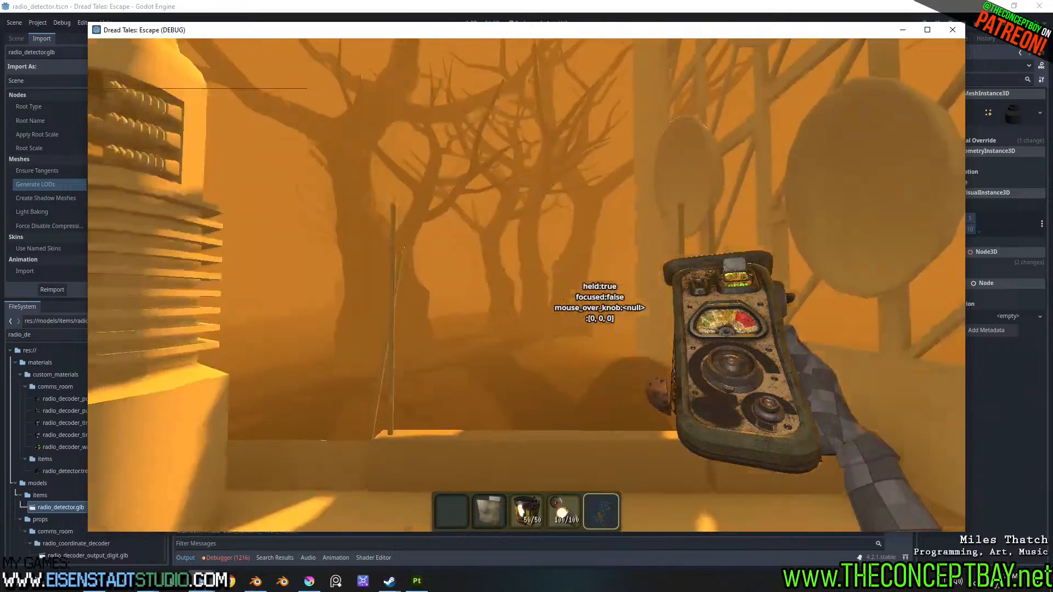
- Walk around the level with the radio locator in hand to inspect it, and quit the game
key(w)
key(d)
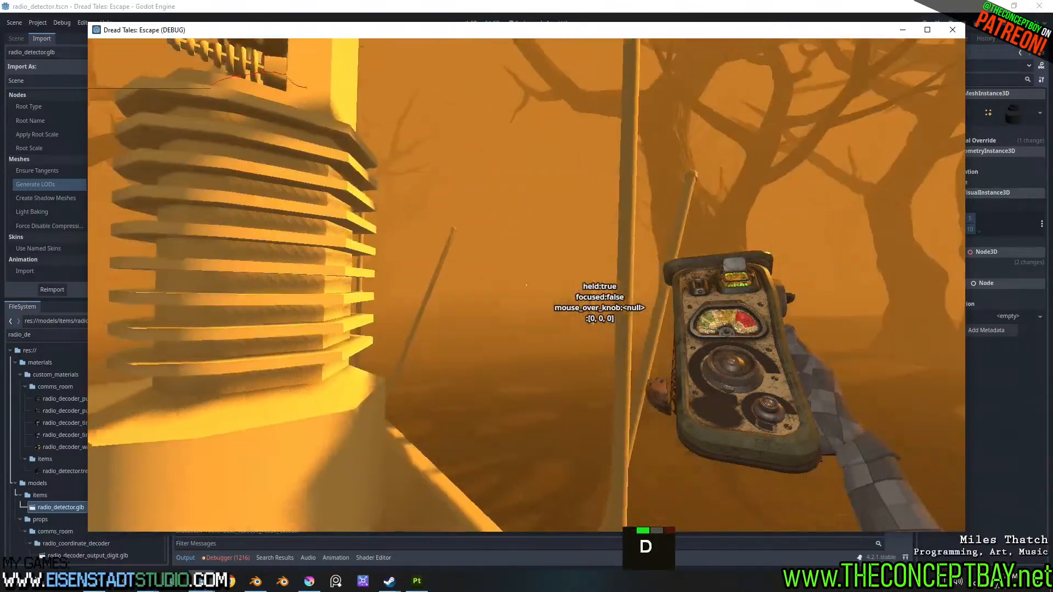
key(w)
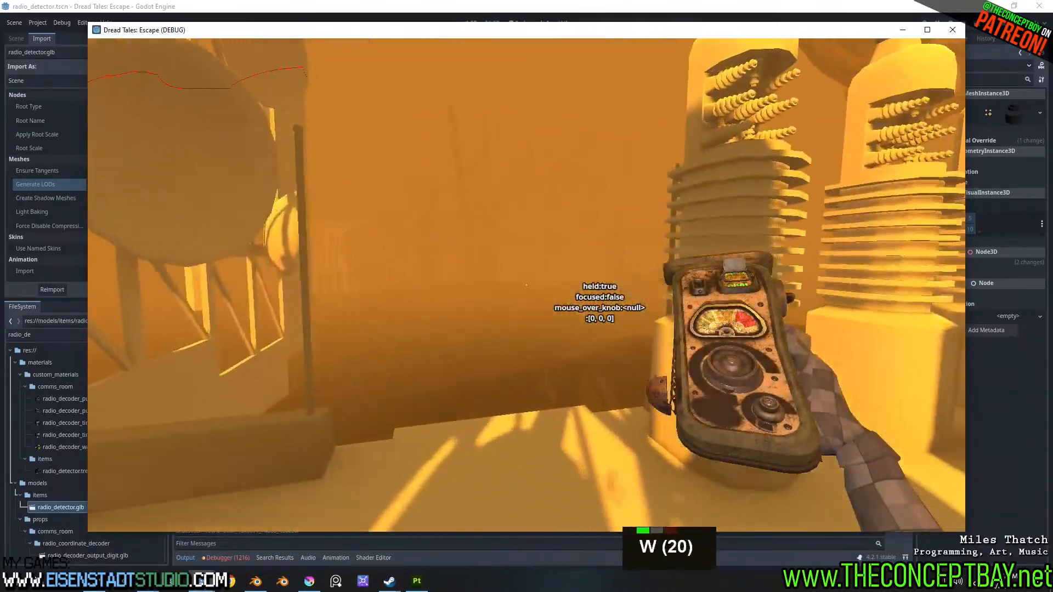
key(alt+F4)
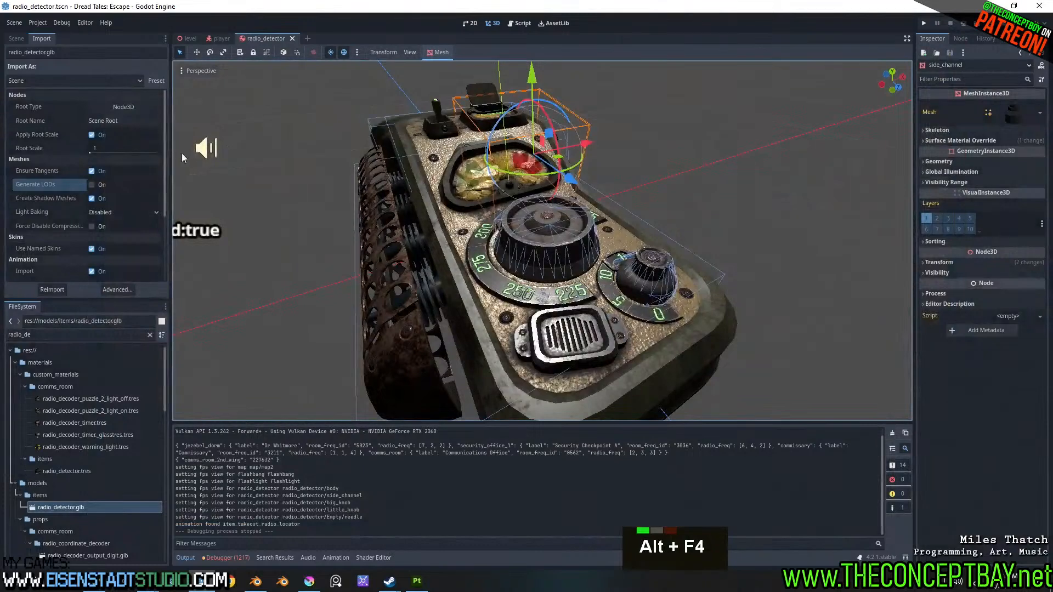
- Expand the radio_detector root node's FPS Nodes array to 10 elements and widen the inspector to show full node names
click(16, 38)
scroll(64, 151, up, 4)
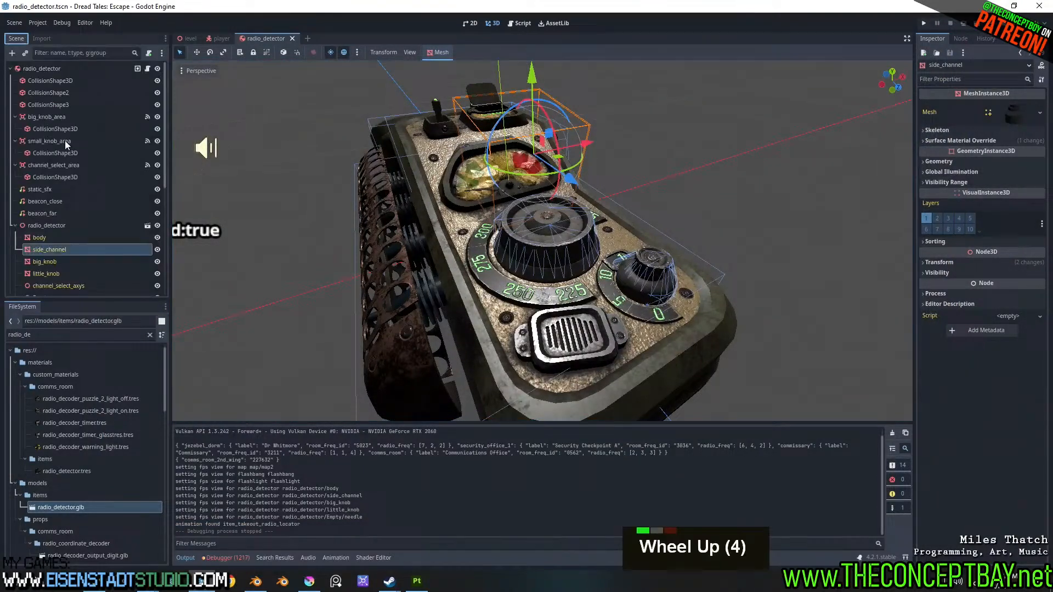
click(55, 68)
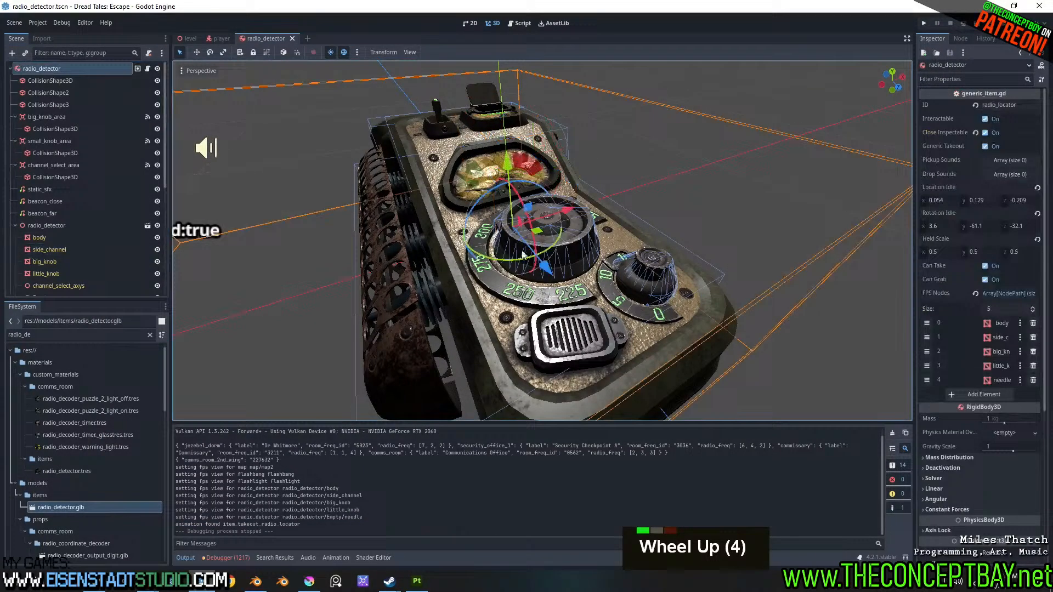
click(989, 396)
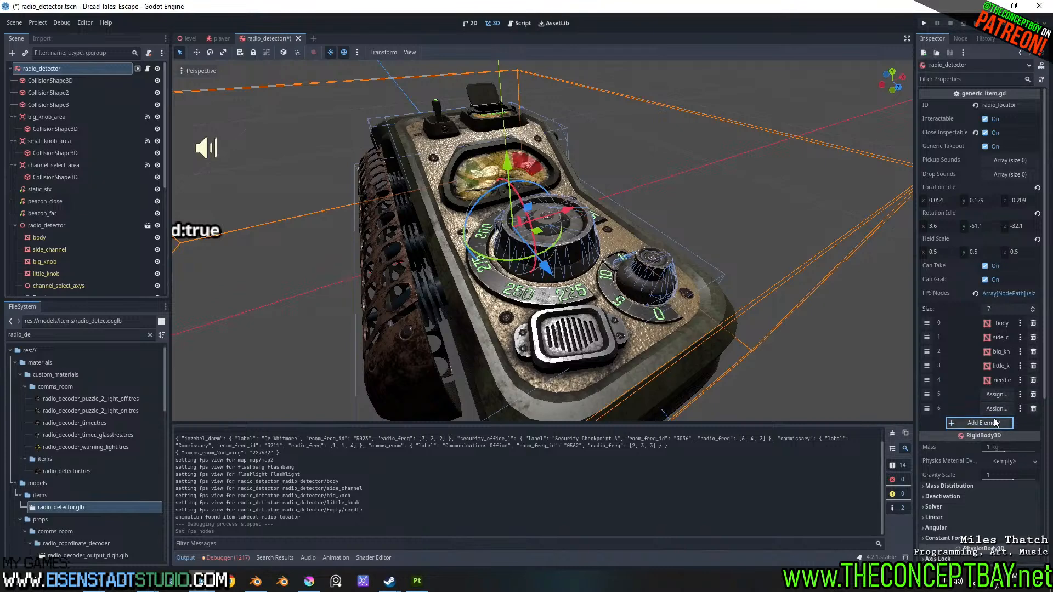
click(992, 408)
click(995, 423)
click(996, 437)
click(984, 451)
click(997, 394)
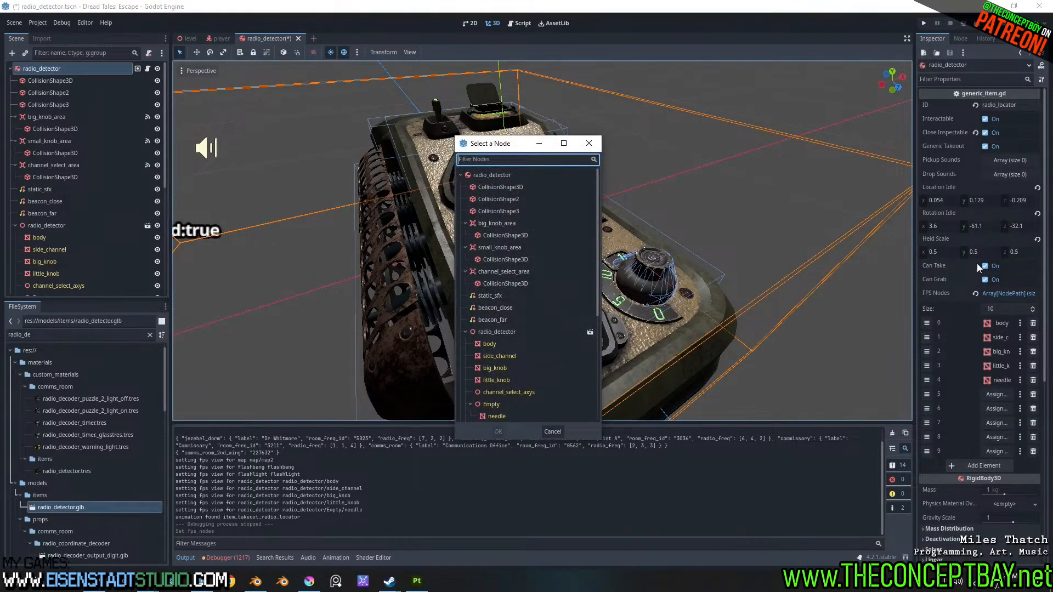
key(Escape)
drag(916, 259, 843, 262)
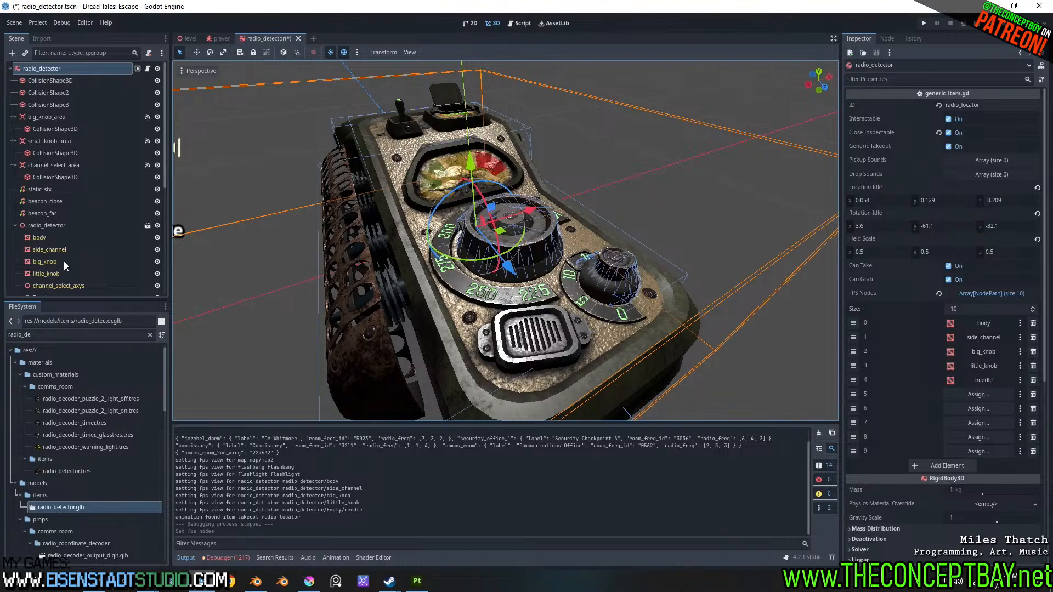
- Identify the Cylinder node's part on the radio detector by toggling its visibility off and on
scroll(62, 277, down, 2)
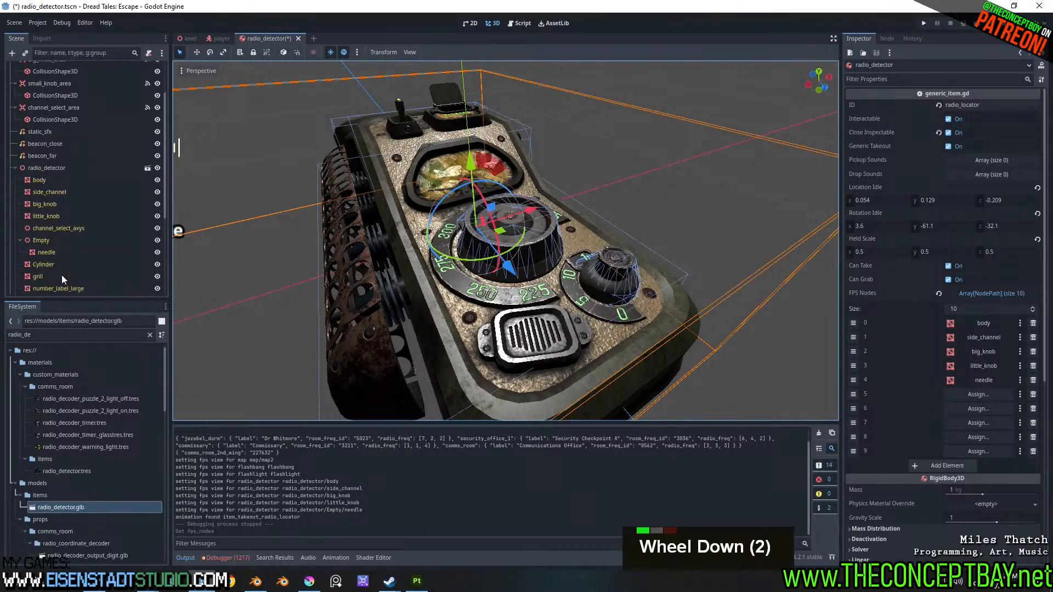
scroll(55, 255, down, 2)
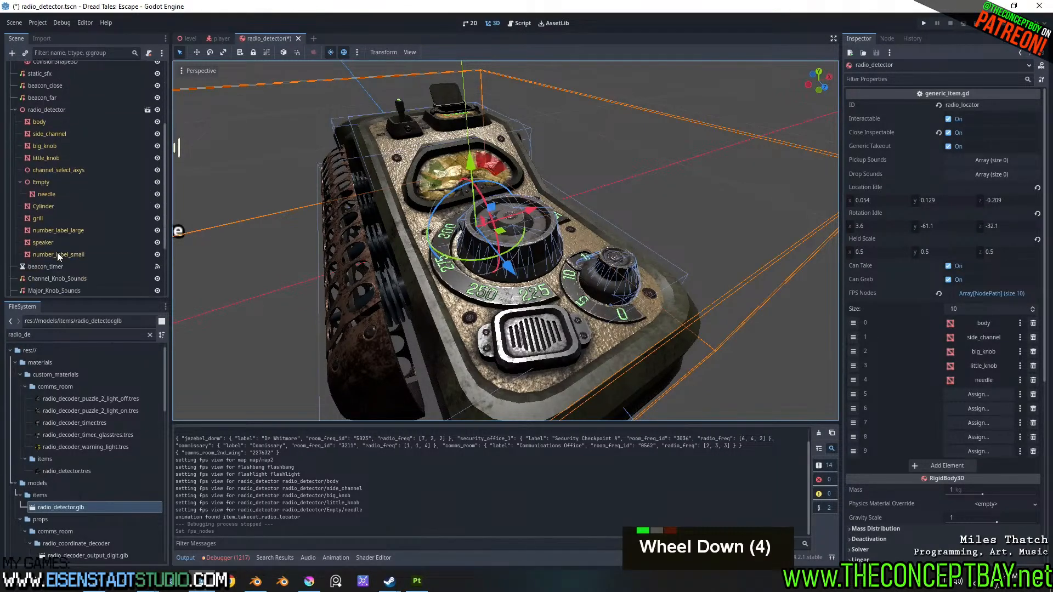
click(51, 206)
middle_drag(496, 210, 607, 211)
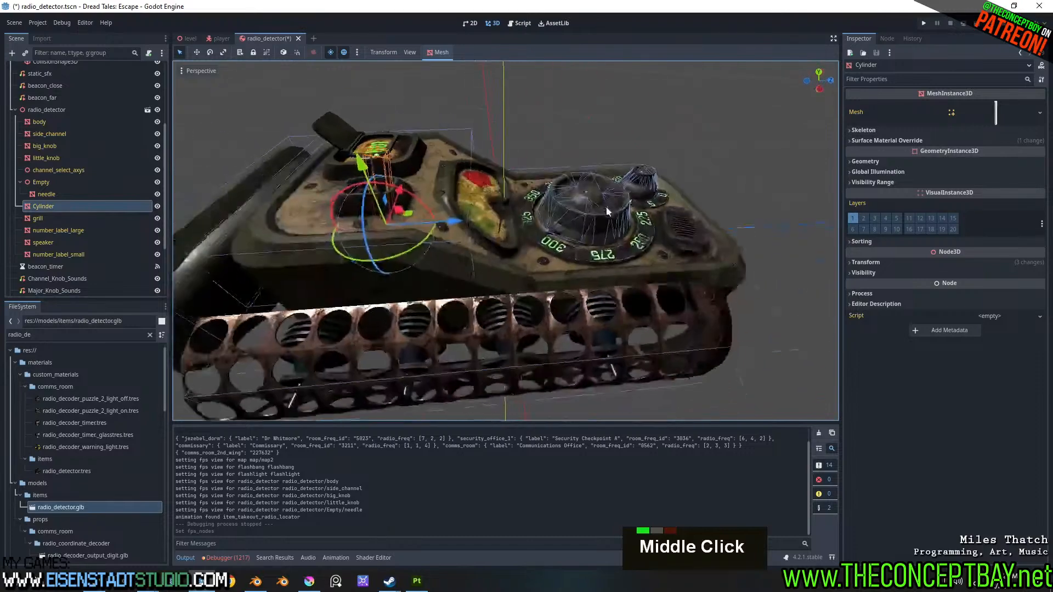
shift+middle_drag(317, 218, 371, 228)
click(159, 207)
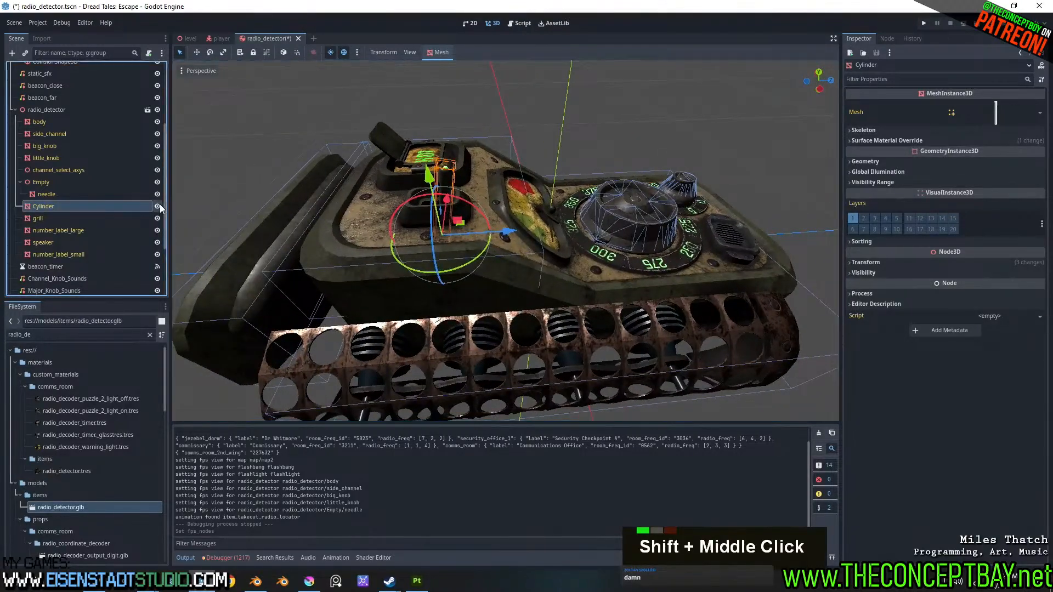
double_click(157, 206)
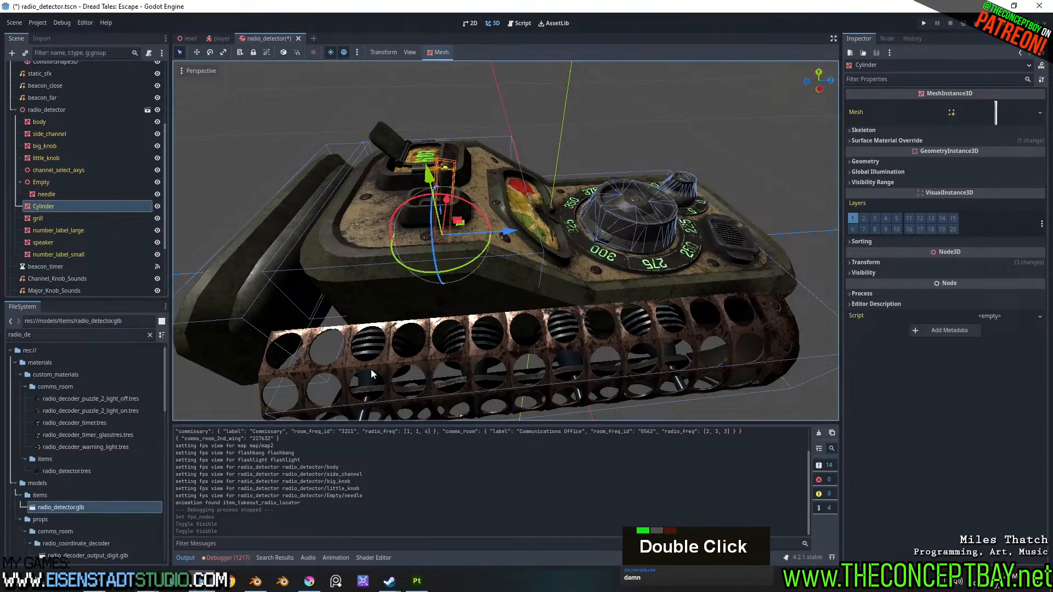
- Switch to Blender and rename the radio detector's Cylinder object as toggle_switch
click(259, 580)
middle_drag(686, 135, 801, 118)
shift+middle_drag(801, 118, 667, 163)
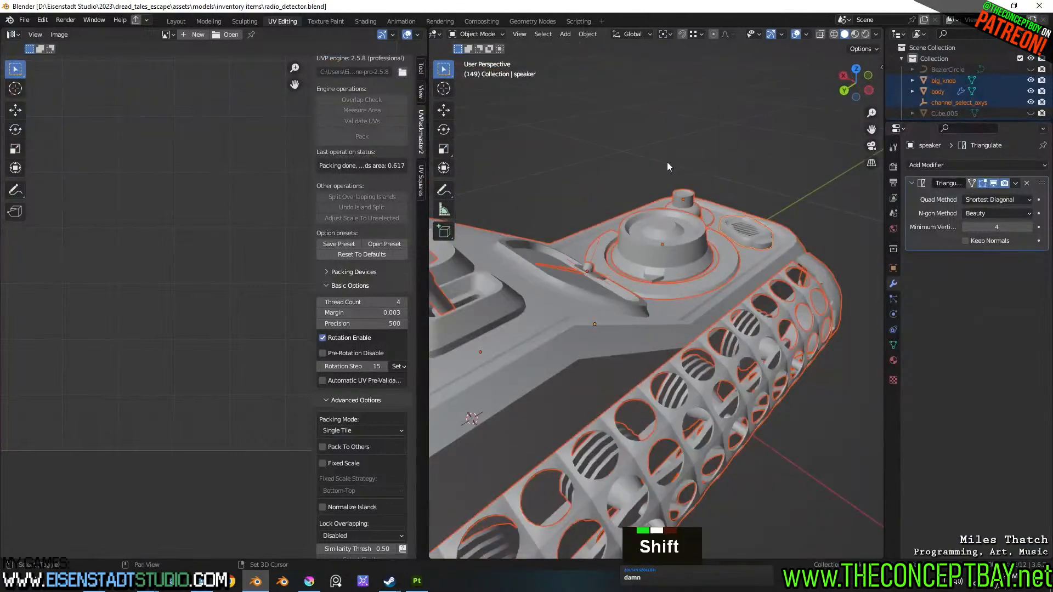
shift+scroll(587, 216, down, 3)
scroll(498, 295, down, 1)
shift+scroll(498, 295, down, 1)
click(498, 296)
key(F2)
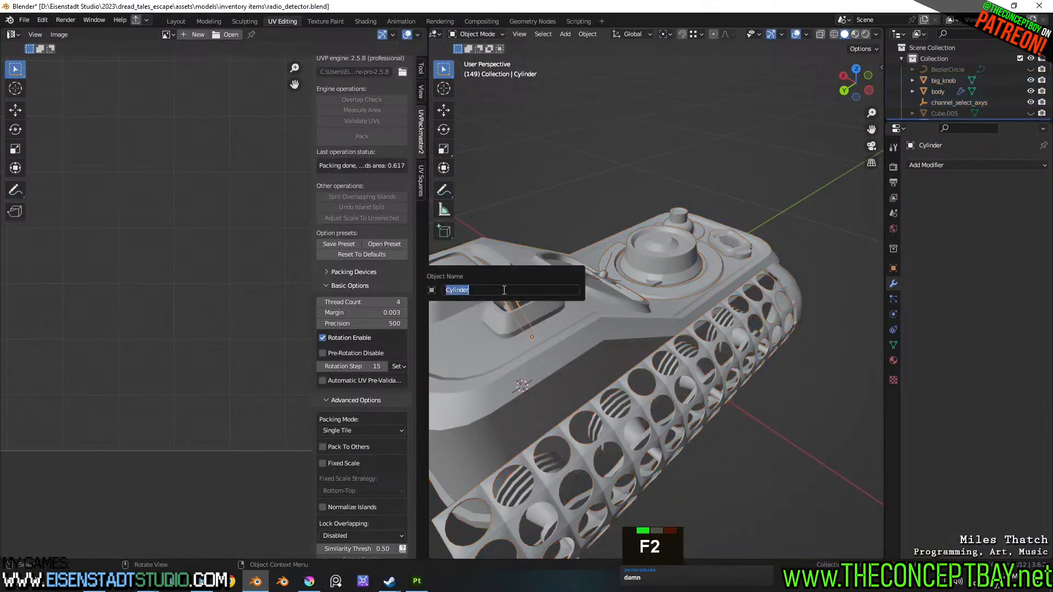
text(toggle_switch)
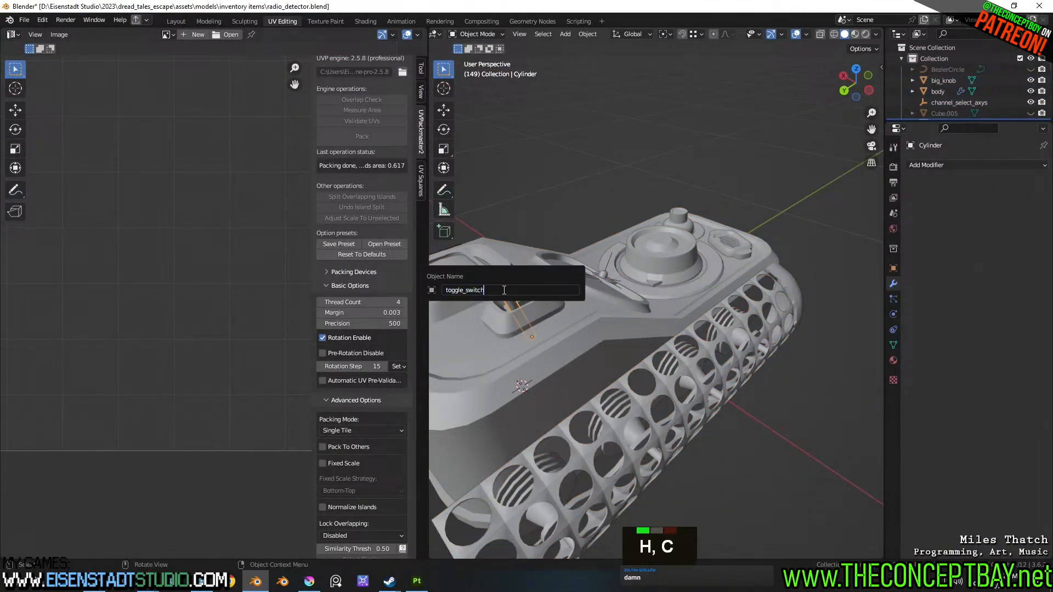
key(Return)
- Check the radio detector model around the switch and save radio_detector.blend
scroll(495, 285, down, 2)
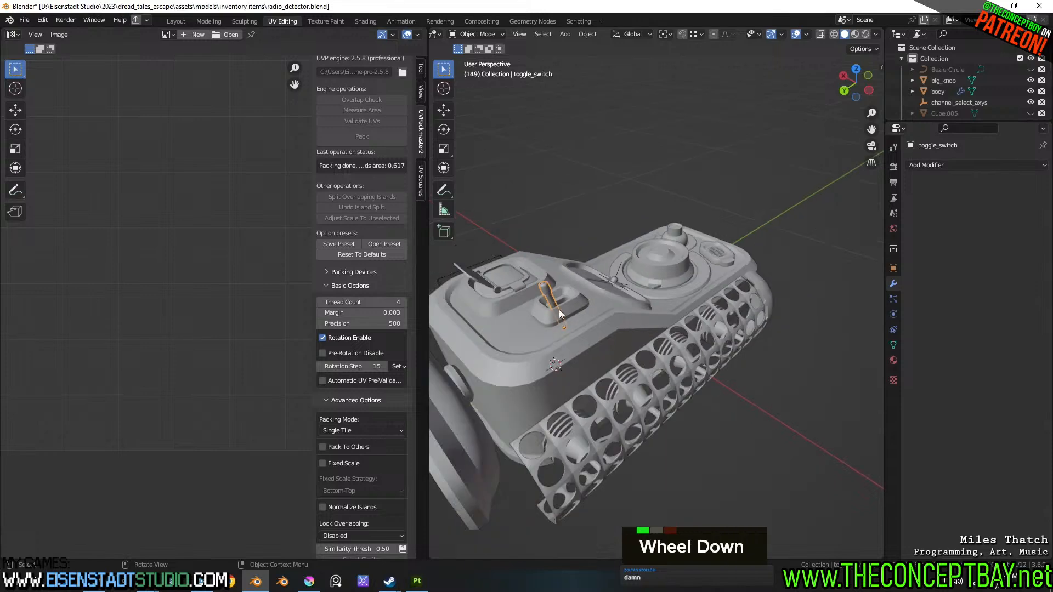
click(562, 311)
middle_drag(563, 313, 713, 333)
key(ctrl+s)
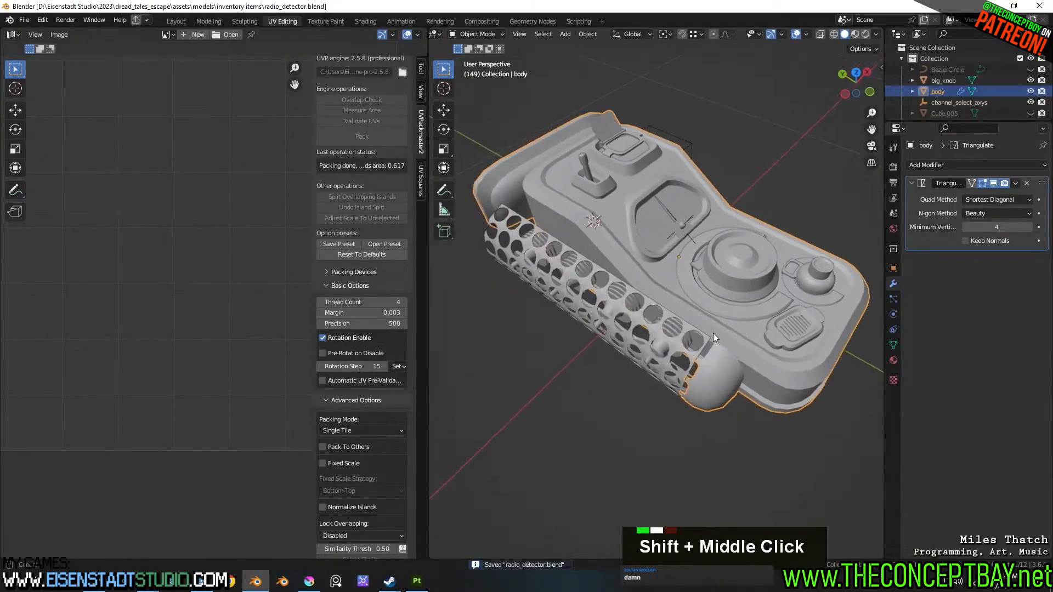
scroll(571, 169, down, 2)
shift+scroll(571, 169, down, 1)
key(a)
key(ctrl+alt+r)
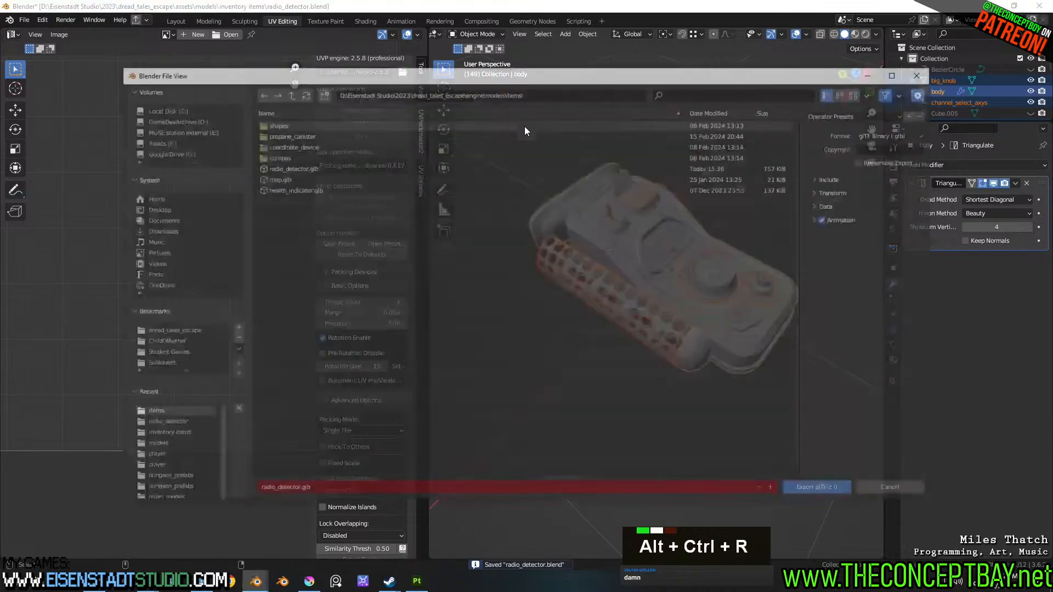
key(Escape)
click(709, 305)
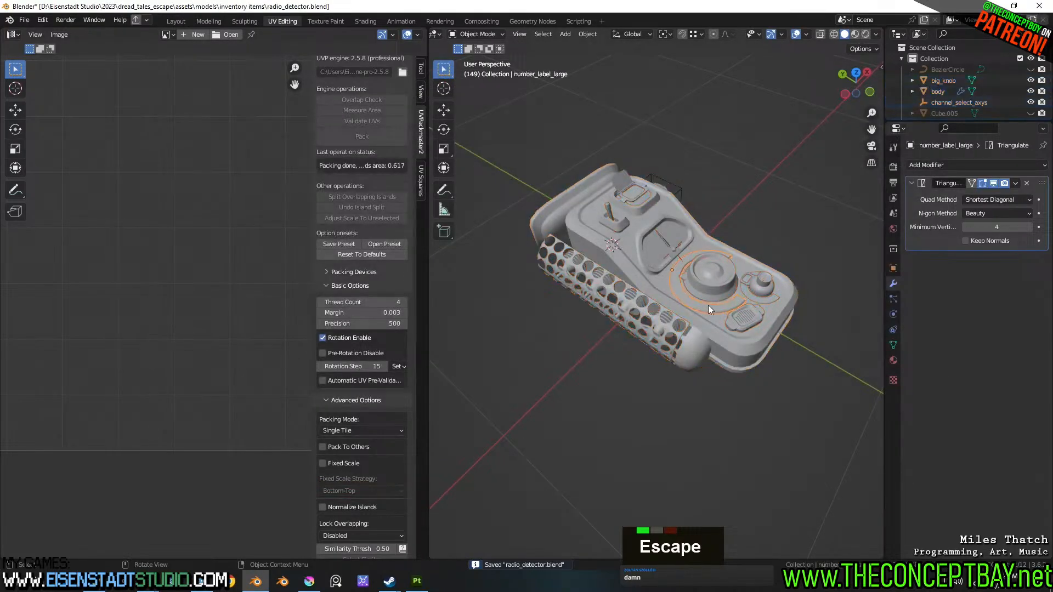
- Select all visible objects and export them as glTF Binary over radio_detector.glb in the engine's models/items folder
key(a)
key(ctrl+alt+r)
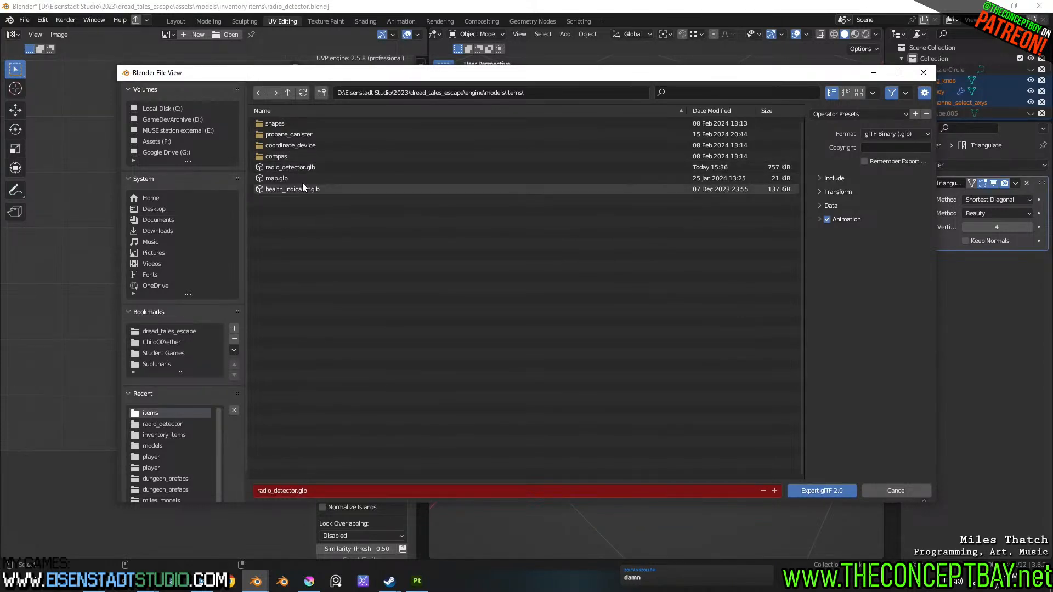
click(810, 490)
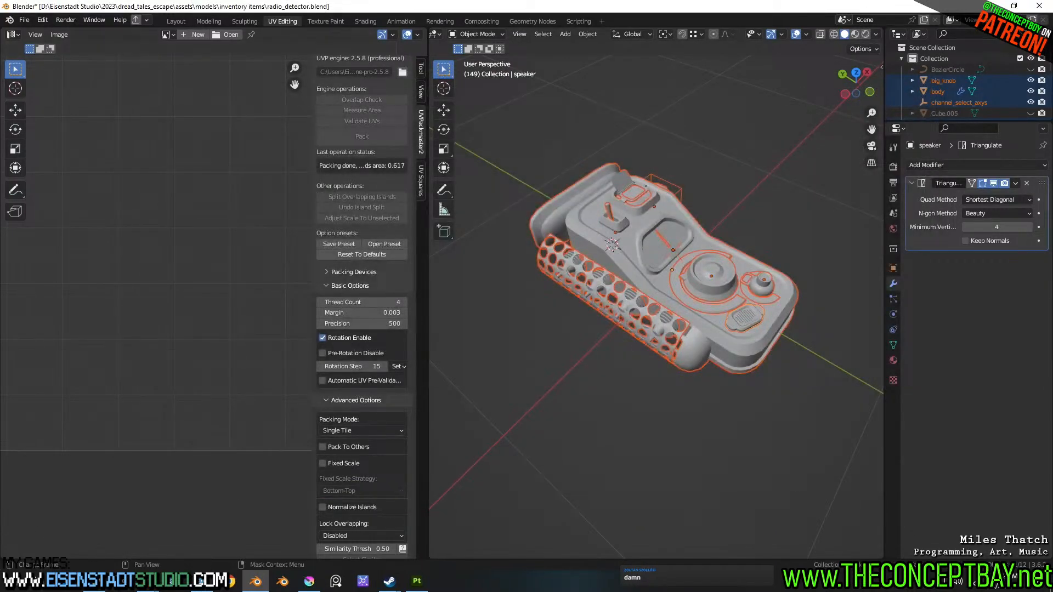
- Switch to Godot, view the radio detector's toggle switch up close and save the scene
click(209, 579)
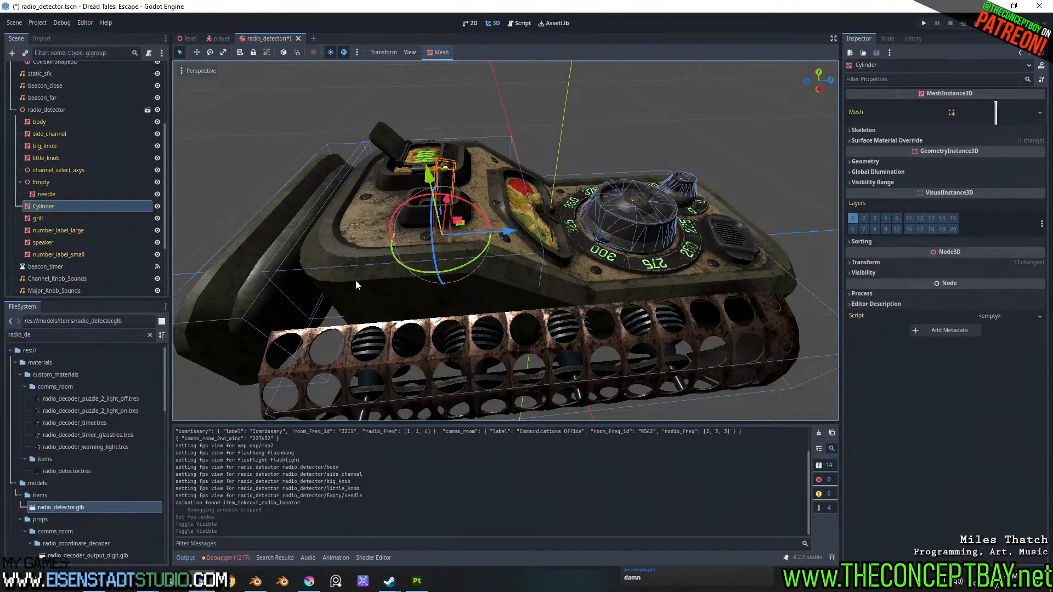
middle_drag(462, 272, 495, 298)
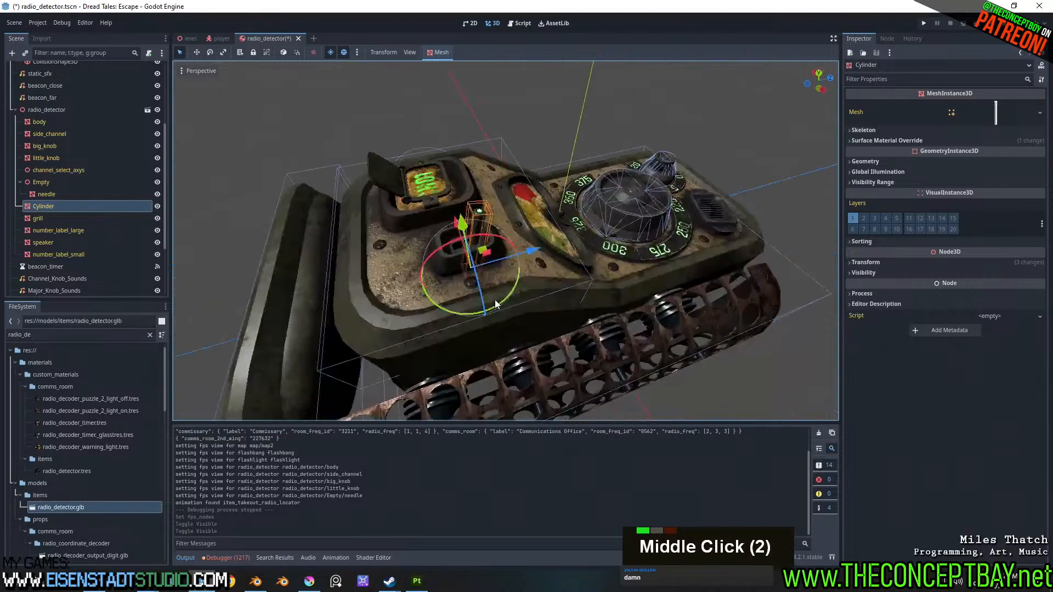
scroll(496, 297, up, 3)
key(ctrl+s)
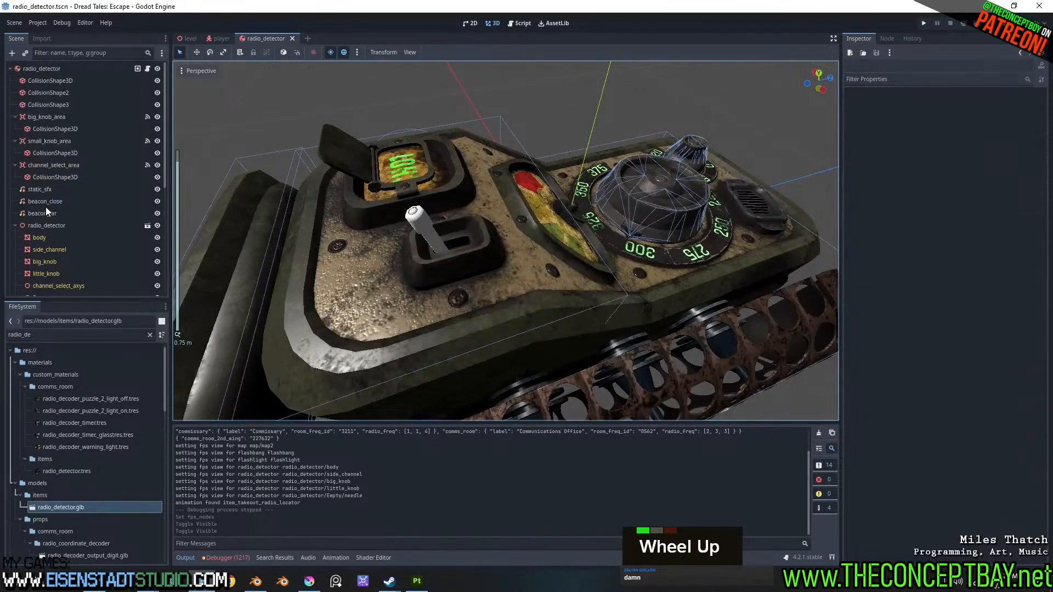
- Assign toggle_switch and grill to elements 5 and 6 of the root radio_detector node's FPS Nodes array
scroll(45, 207, down, 3)
scroll(51, 136, up, 5)
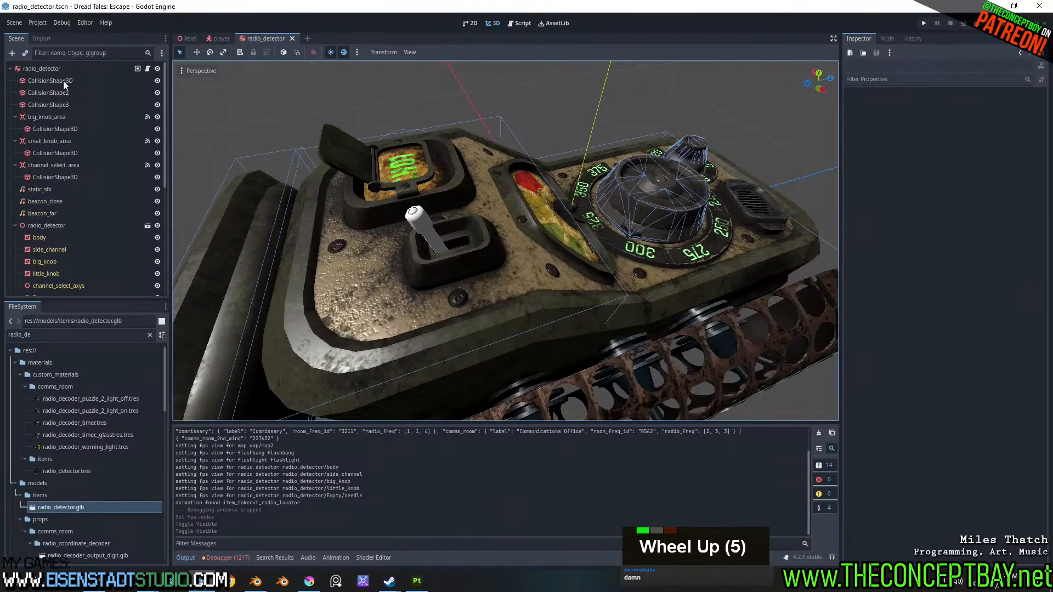
click(63, 68)
click(992, 394)
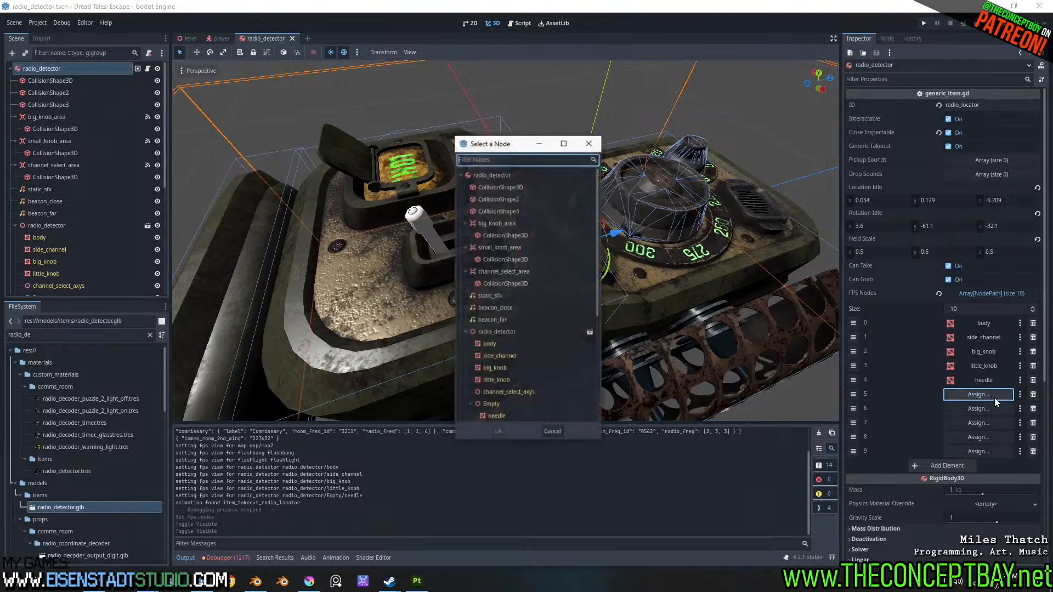
scroll(568, 282, down, 4)
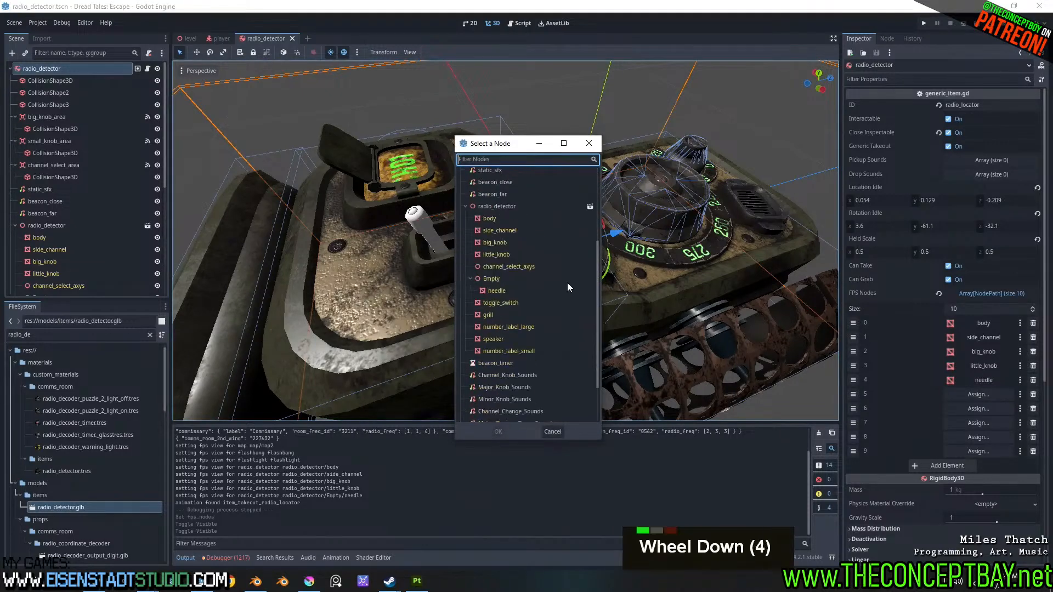
double_click(499, 302)
click(982, 409)
scroll(503, 280, down, 5)
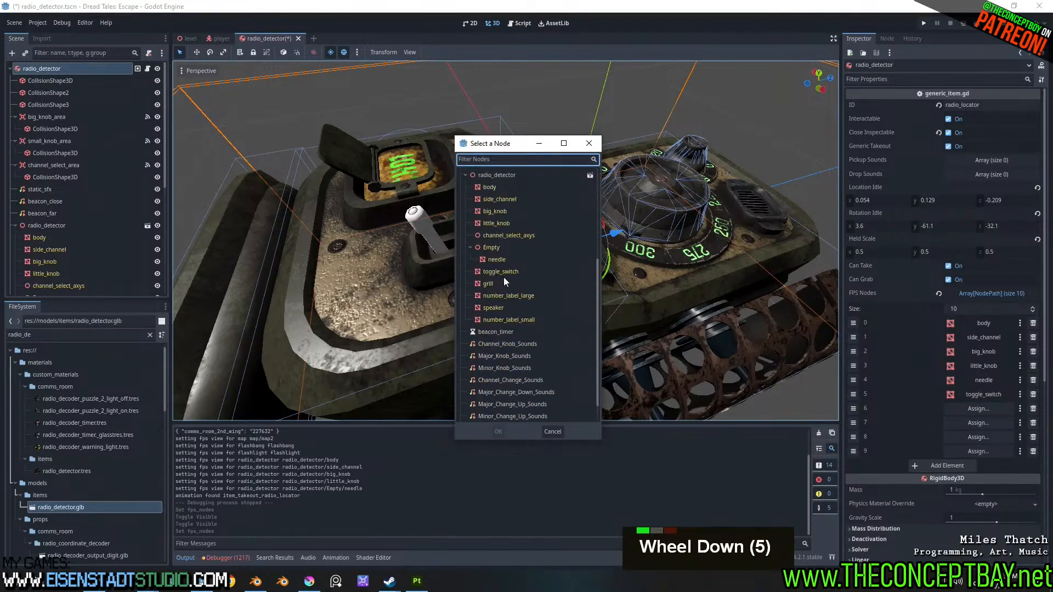
double_click(493, 284)
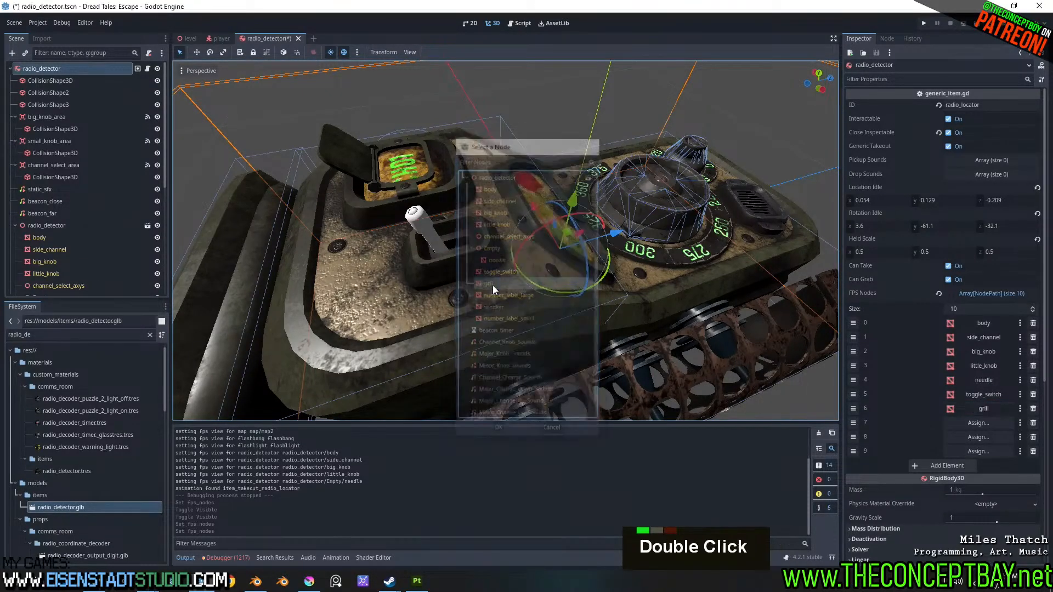
- Assign number_label_large, speaker and number_label_small to FPS Nodes elements 7, 8 and 9, and save the scene
double_click(983, 418)
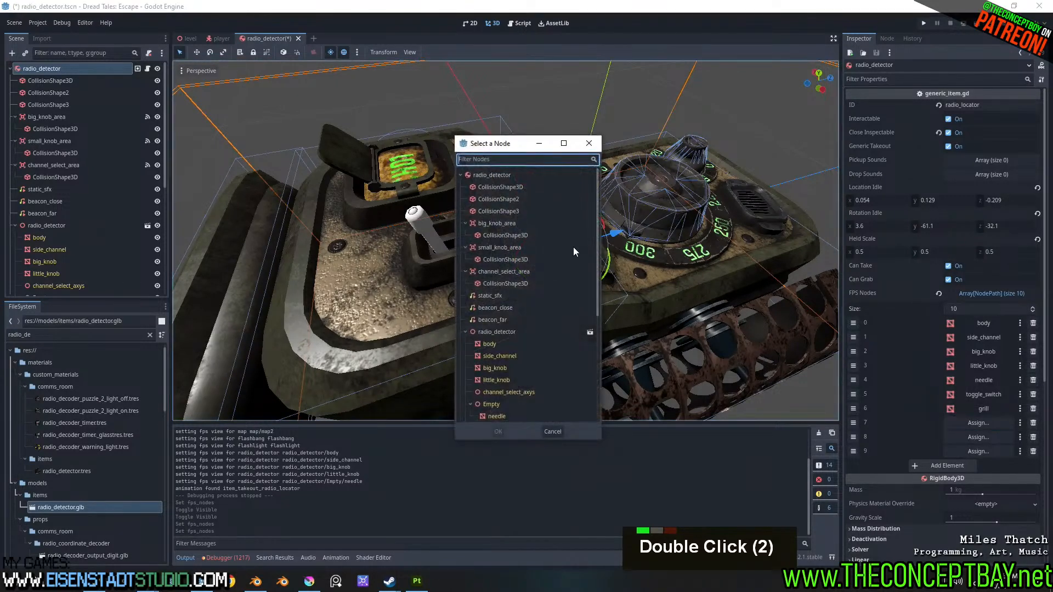
scroll(522, 271, down, 4)
double_click(492, 327)
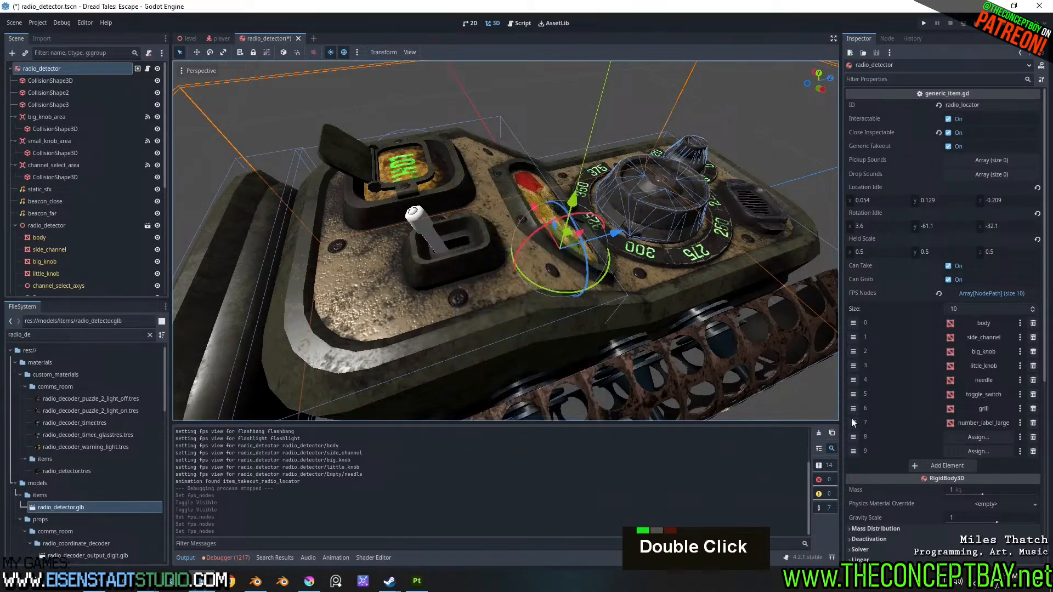
double_click(977, 437)
scroll(493, 306, down, 5)
double_click(489, 304)
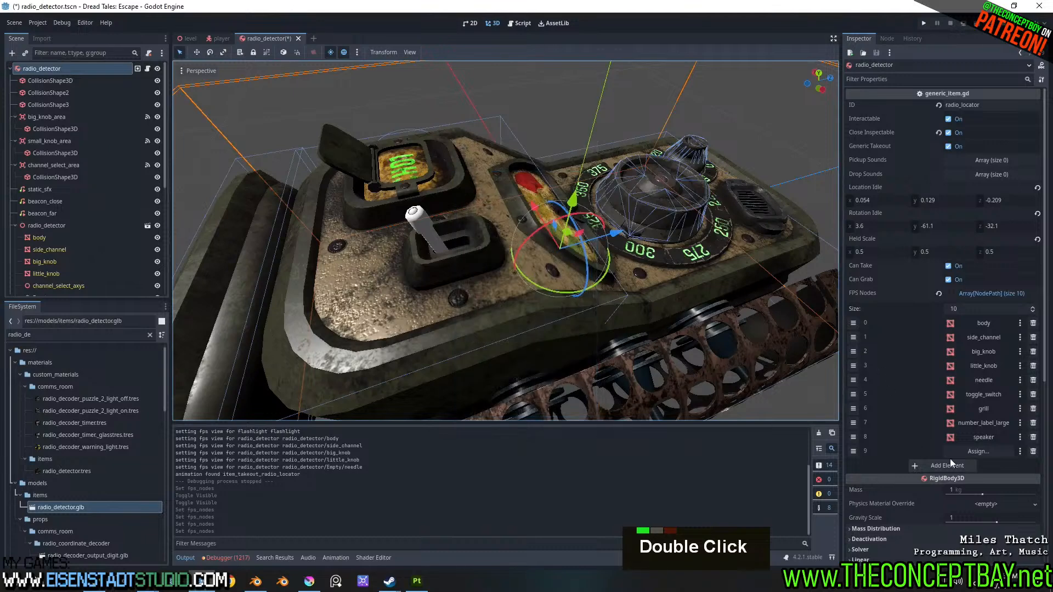
double_click(964, 450)
scroll(537, 259, down, 5)
double_click(502, 320)
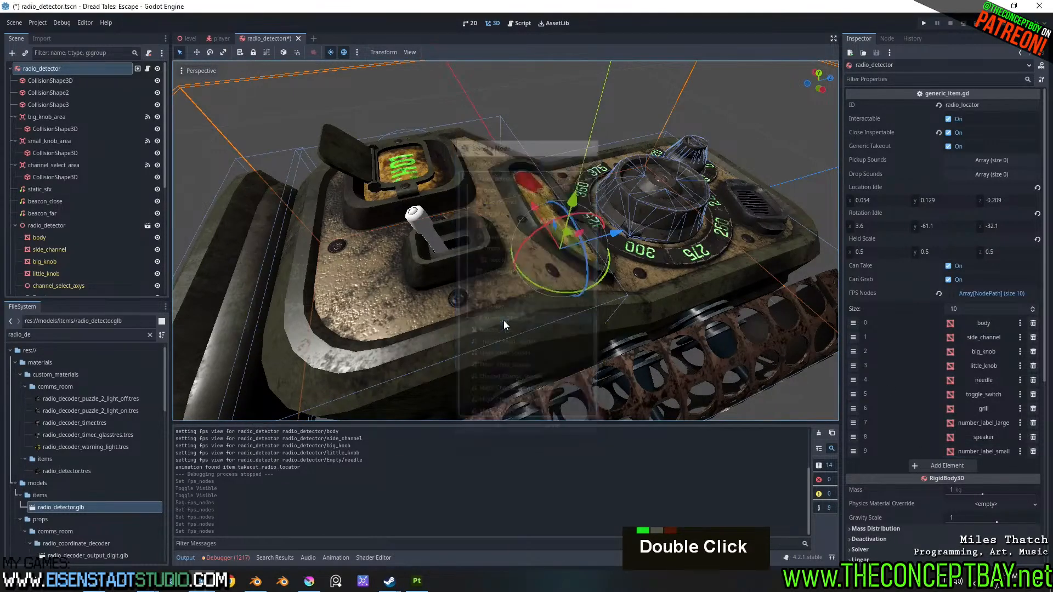
scroll(686, 257, down, 4)
middle_drag(686, 257, 521, 252)
key(ctrl+s)
scroll(516, 249, up, 1)
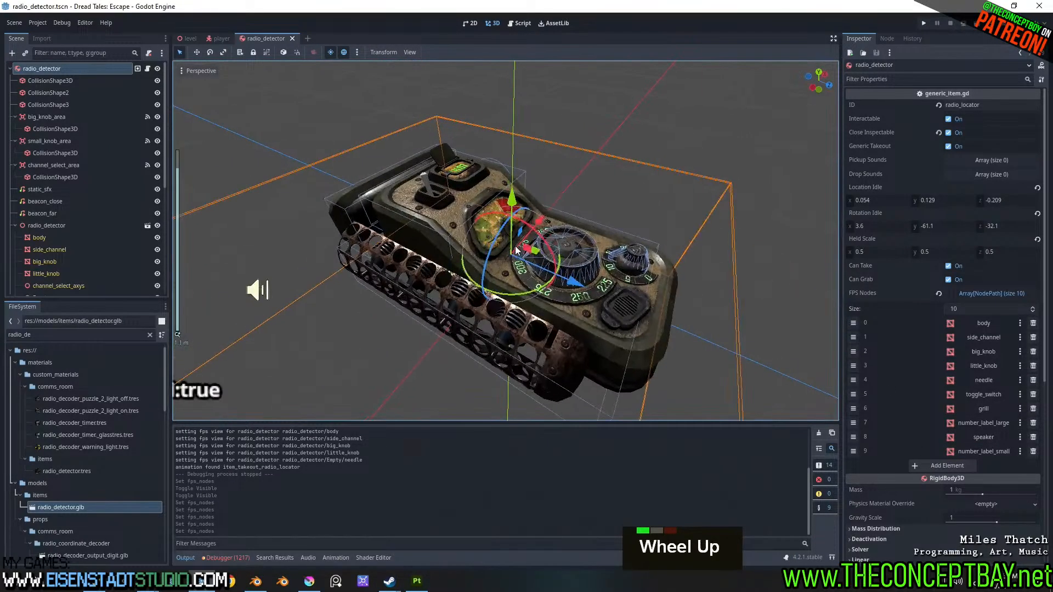
- Run the game, spawn a Radio Locator into the inventory and equip it from the hotbar
key(F5)
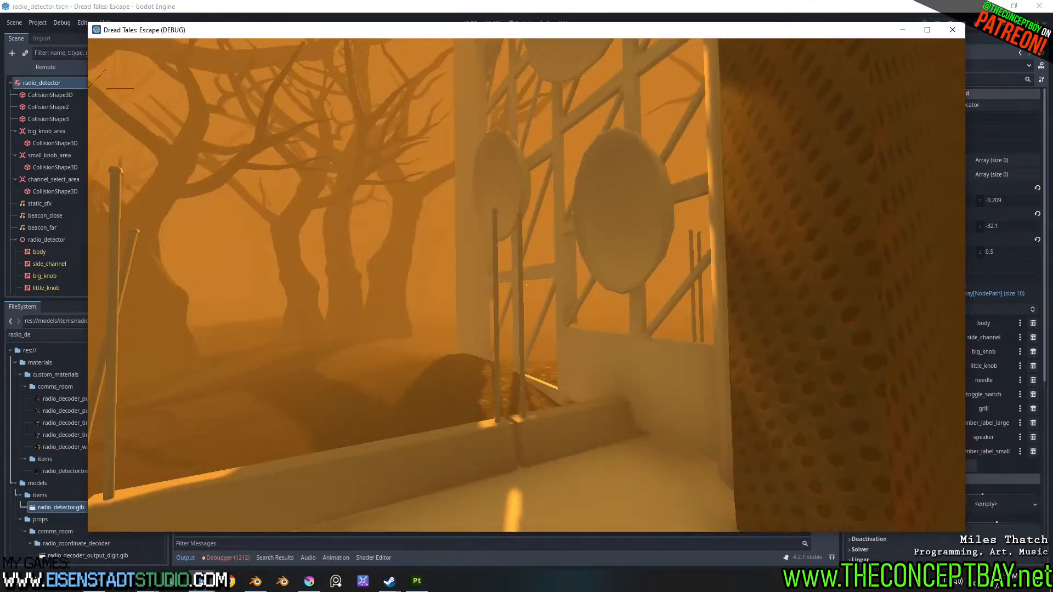
key(grave)
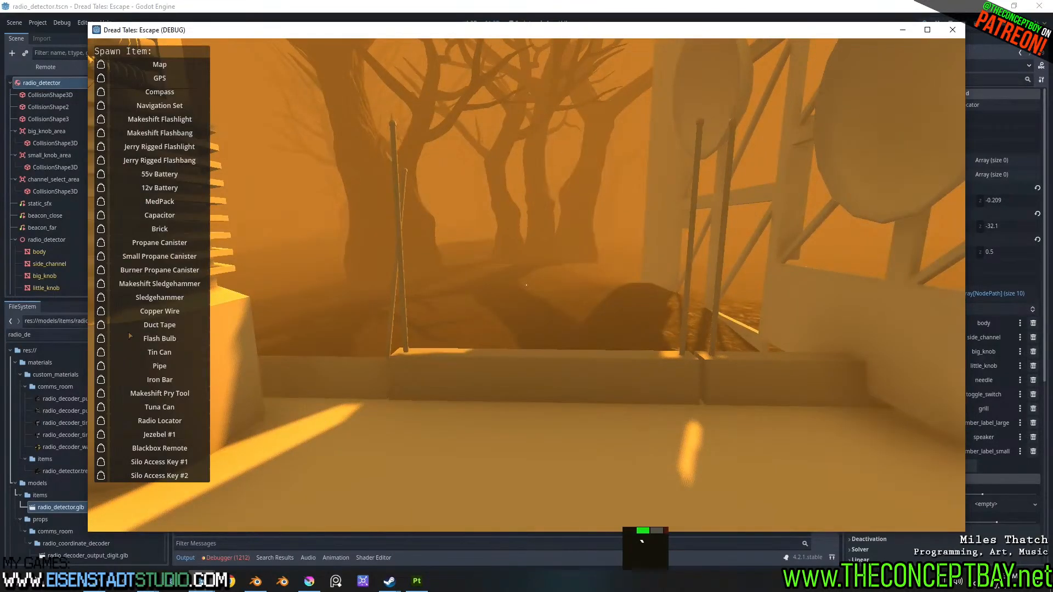
click(101, 422)
key(grave)
scroll(527, 286, down, 7)
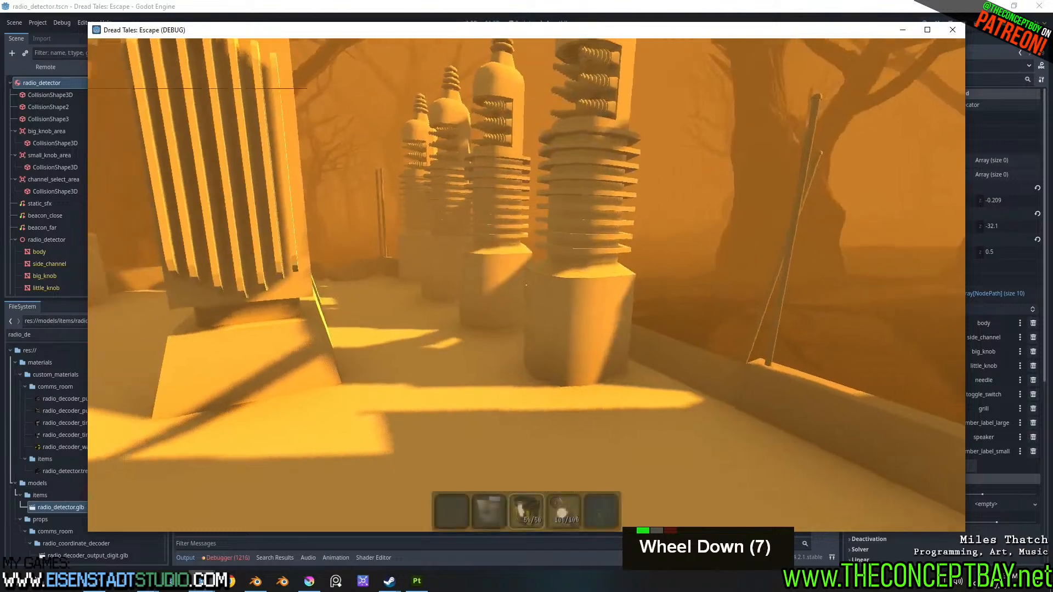
scroll(527, 285, down, 2)
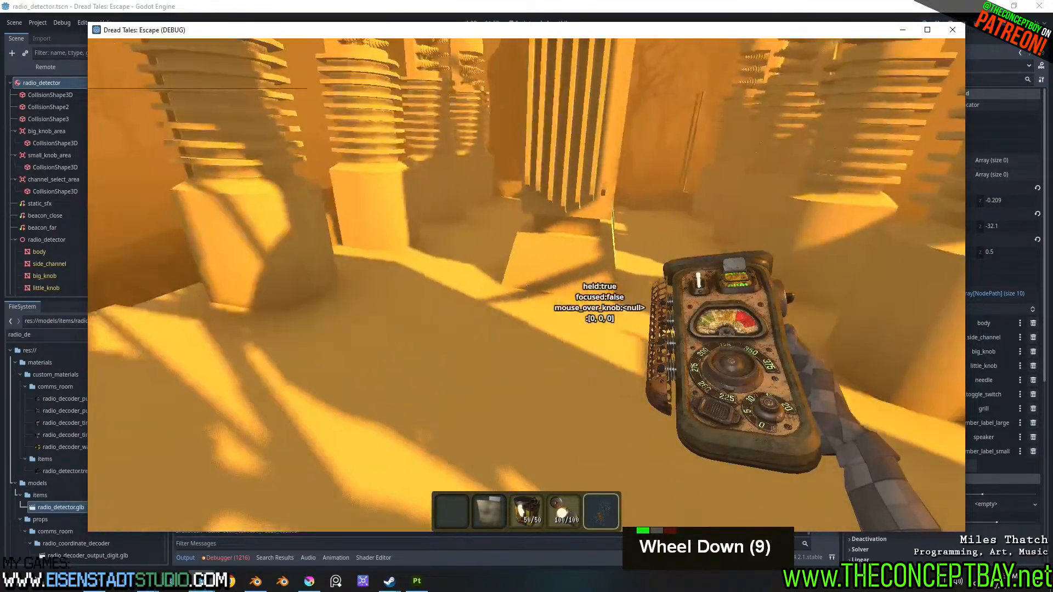
- Examine the held radio locator up close and while walking through the level to check how its parts render
right_click(526, 285)
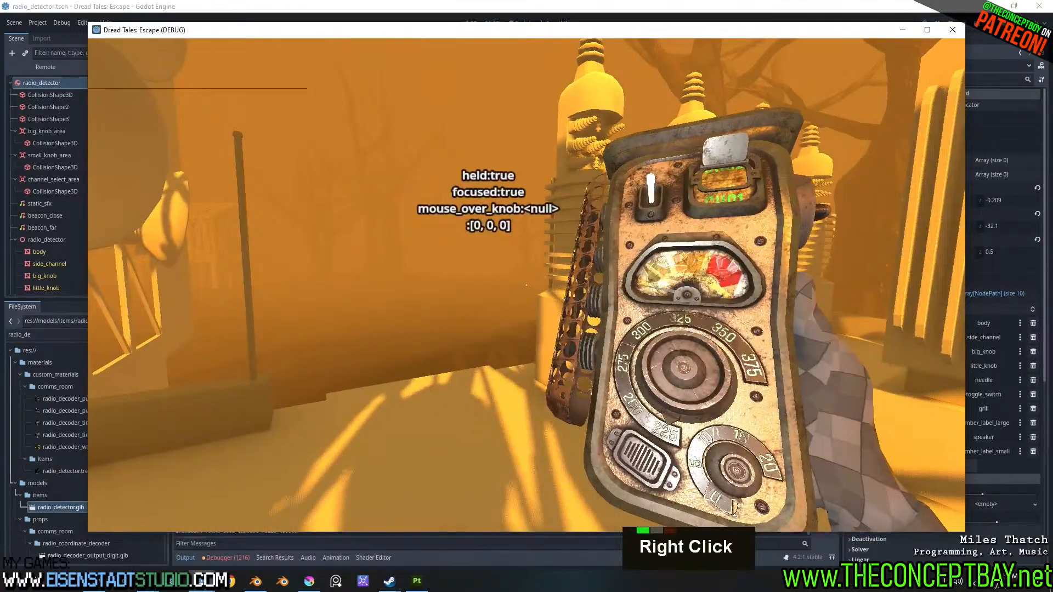
key(a)
key(a)
key(a)
key(a)
key(a)
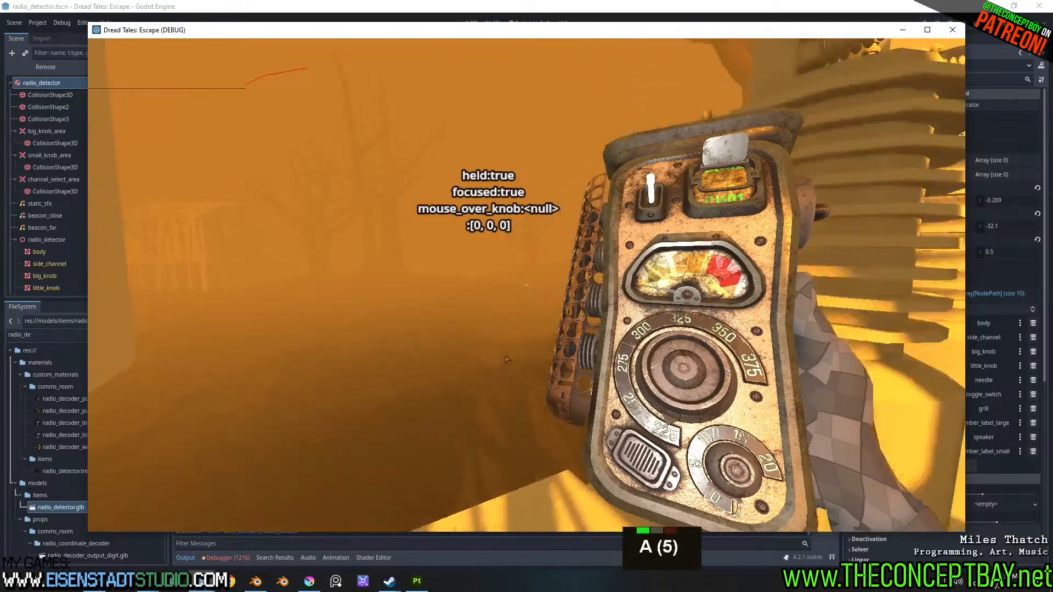
key(a)
key(a)
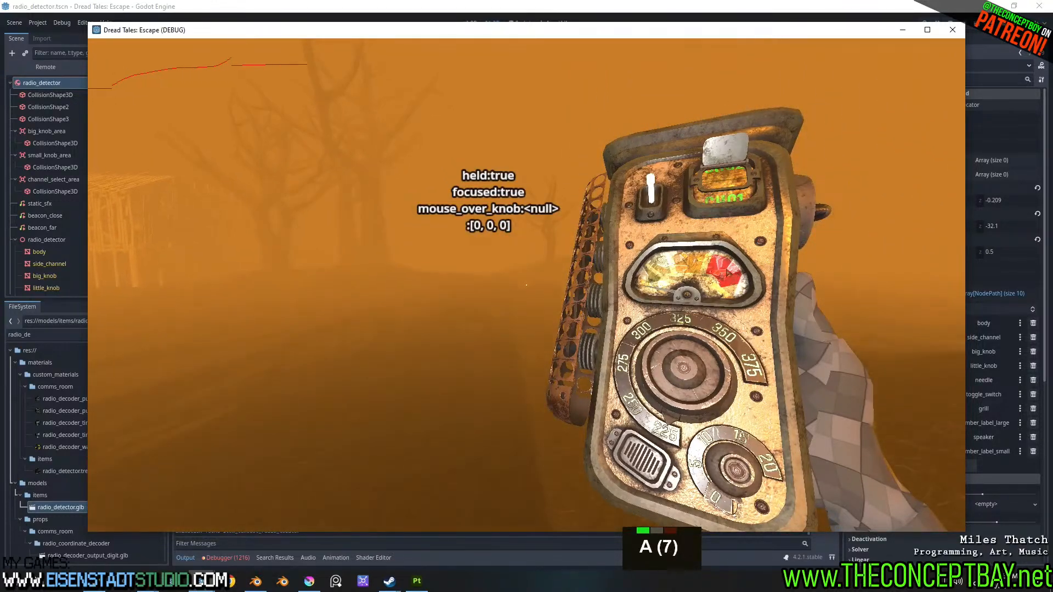
key(a)
key(d)
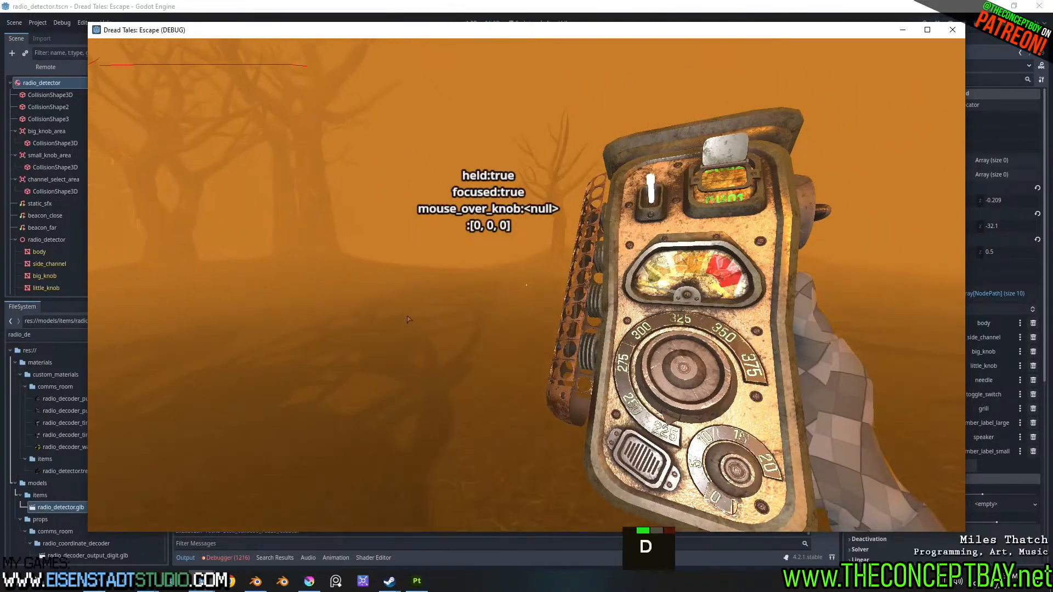
key(a)
key(a)
key(d)
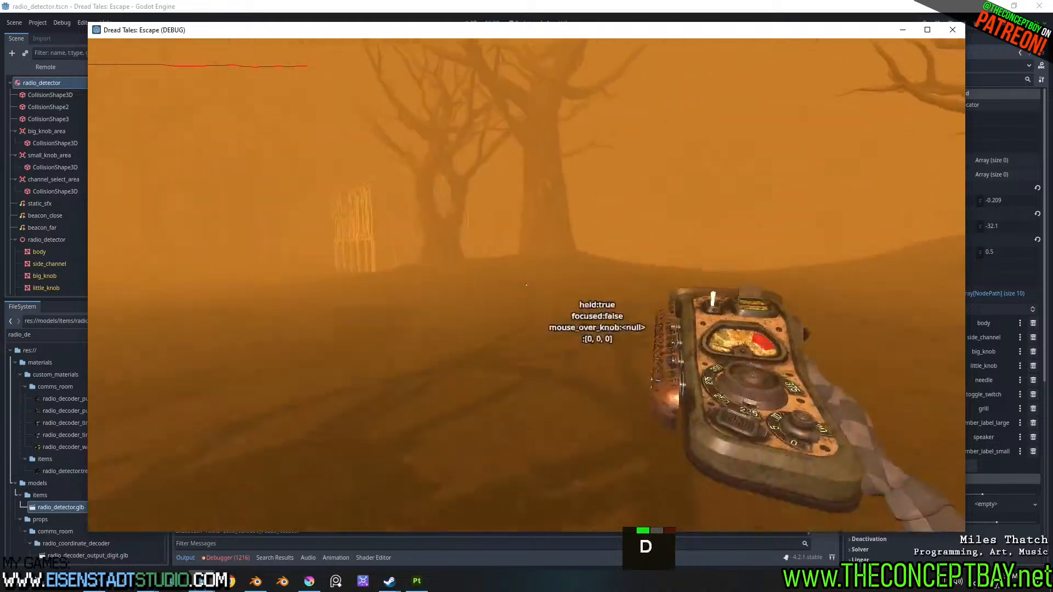
key(d)
key(w)
- Focus the radio locator, turn its big knob to setting 2, and view the device lowered and raised
right_click(527, 285)
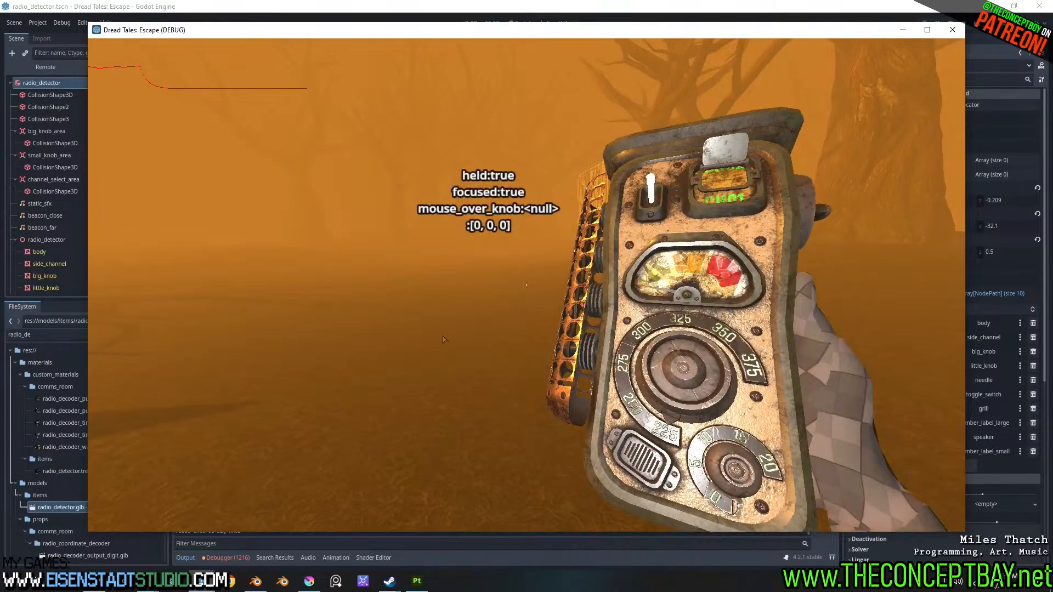
drag(691, 366, 700, 215)
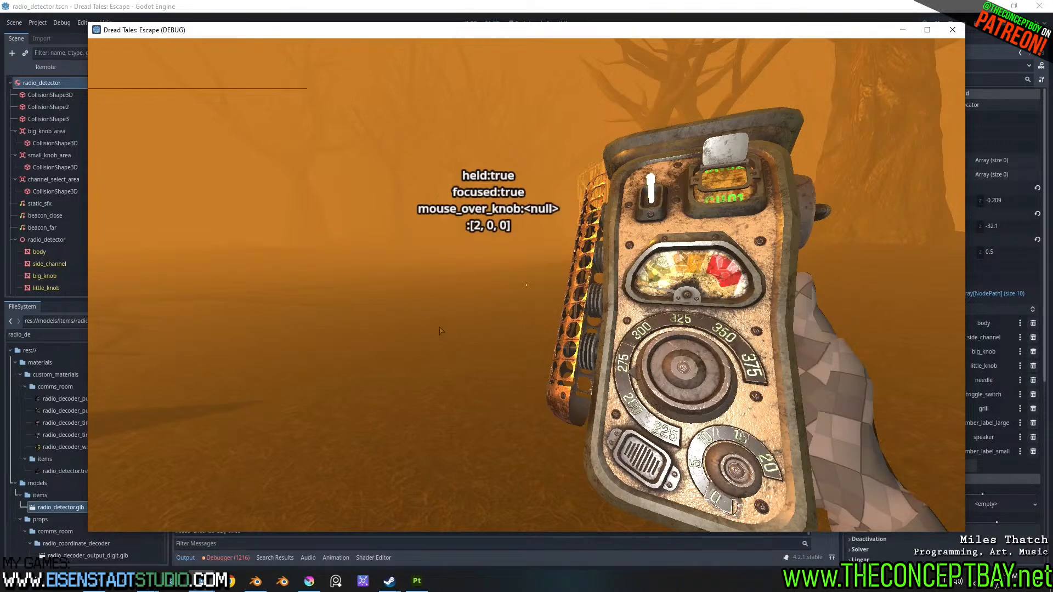
right_click(526, 285)
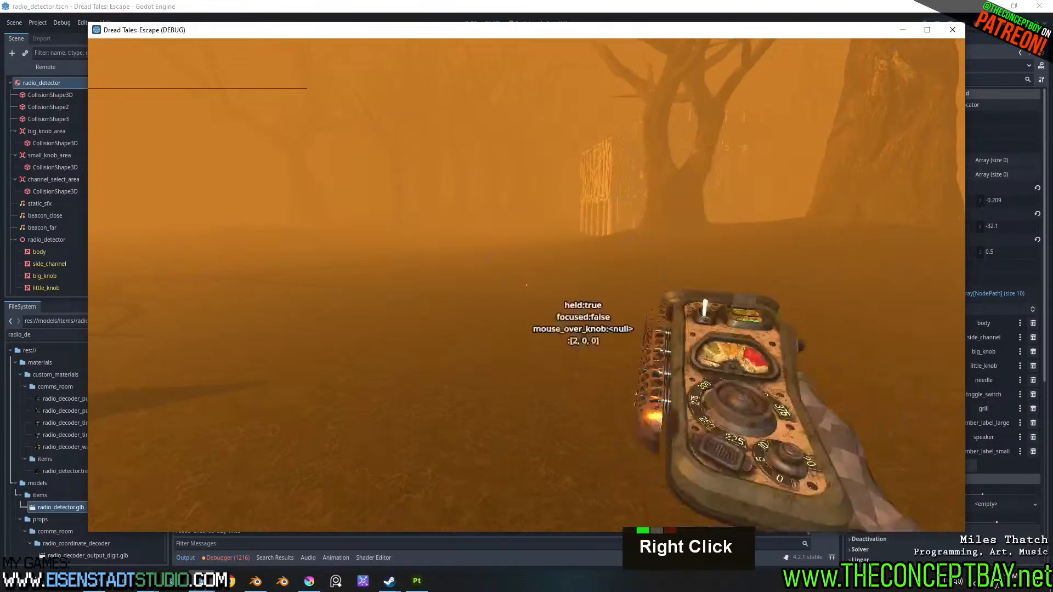
right_click(521, 301)
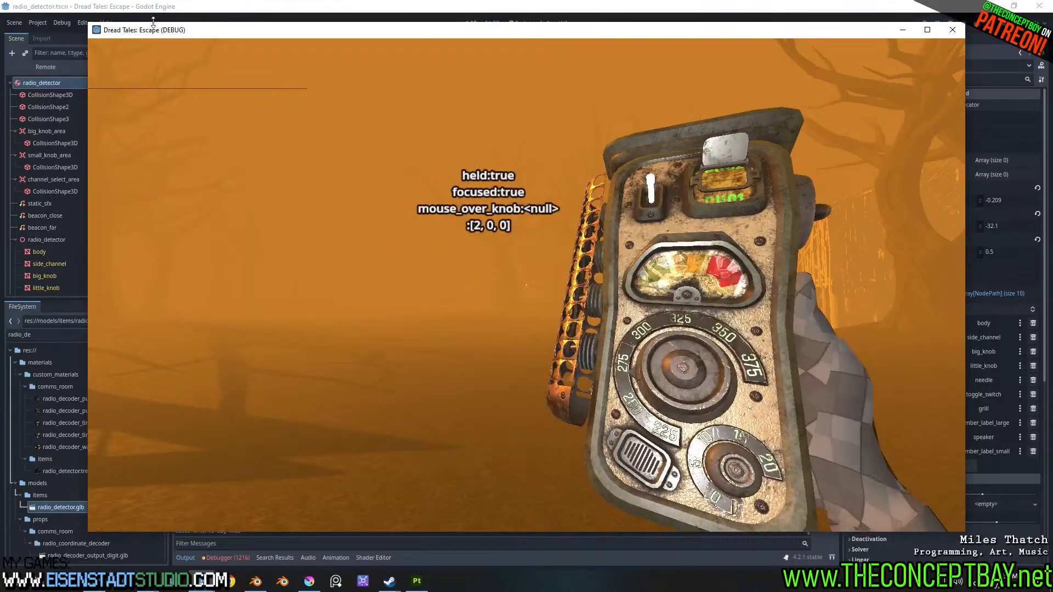
- Move the game window clear of the scene tree and collapse the nested radio_detector model node
drag(172, 37, 258, 71)
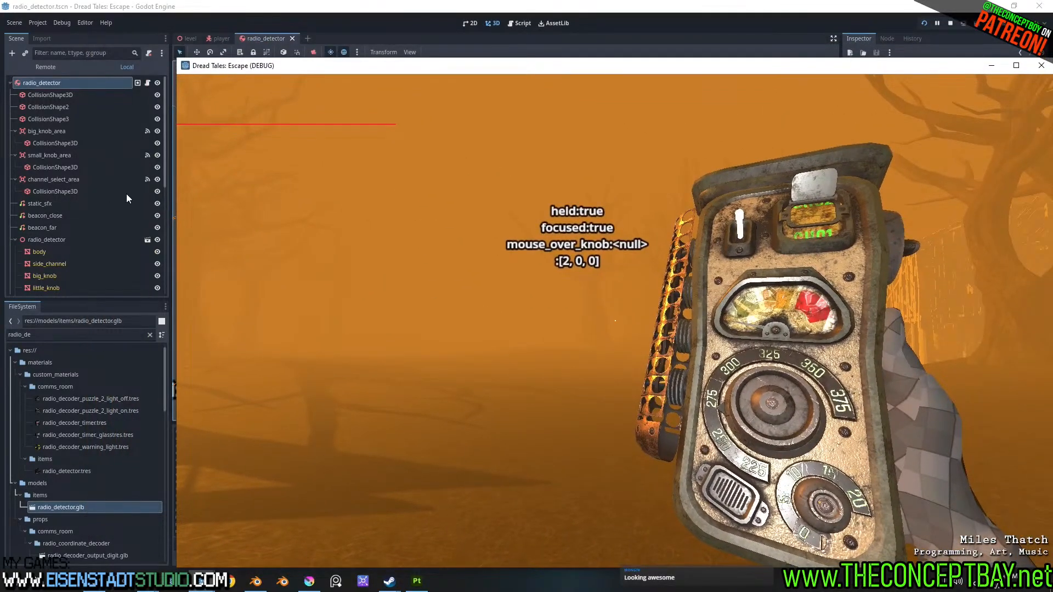
click(15, 240)
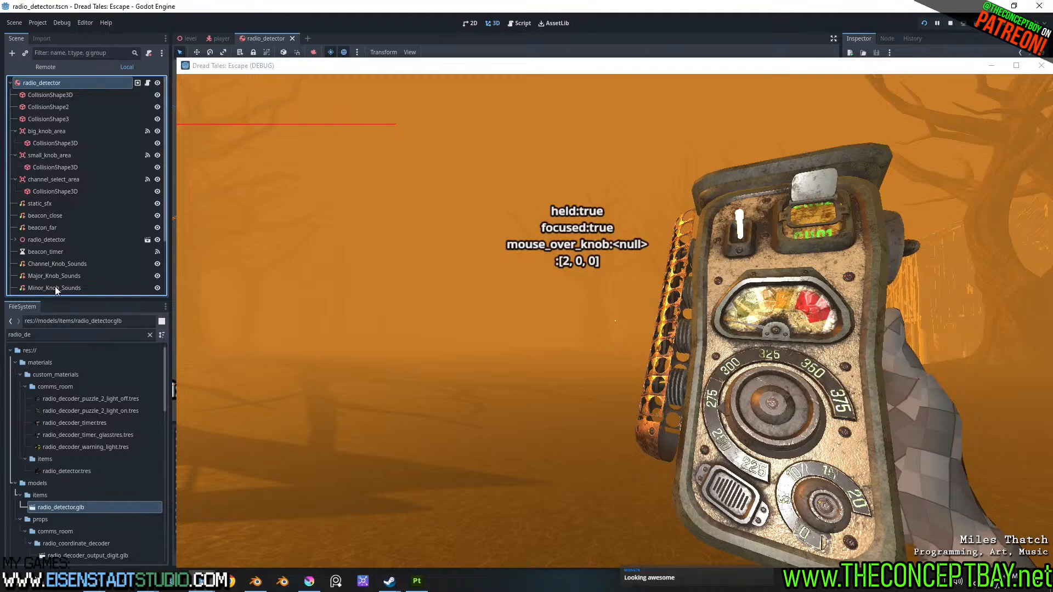
scroll(47, 226, up, 4)
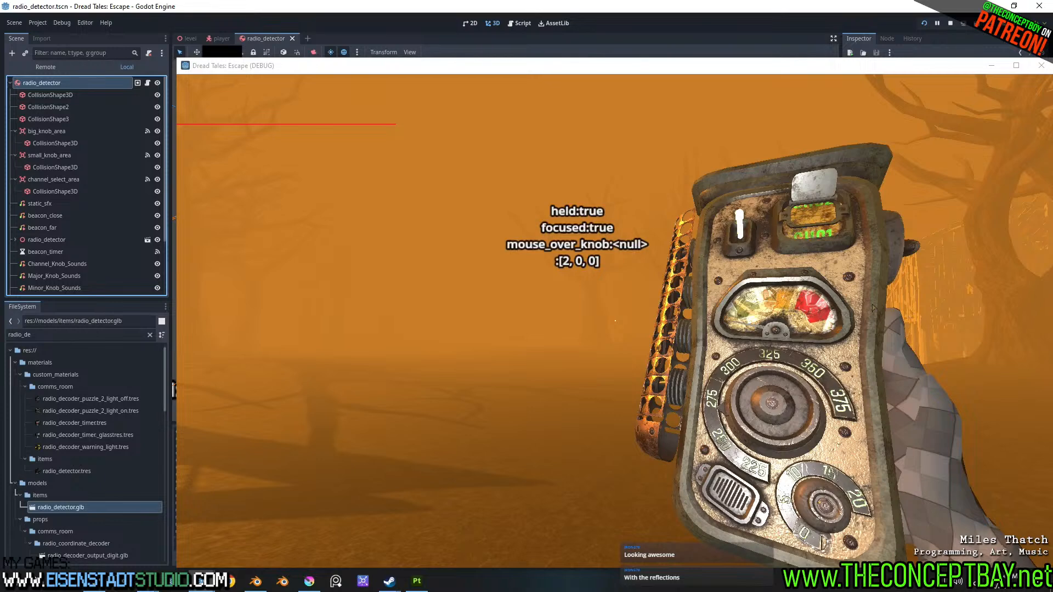
- Open the player scene and select the held_item_light node under Camera3D in the Rotation_Helper branch
click(222, 37)
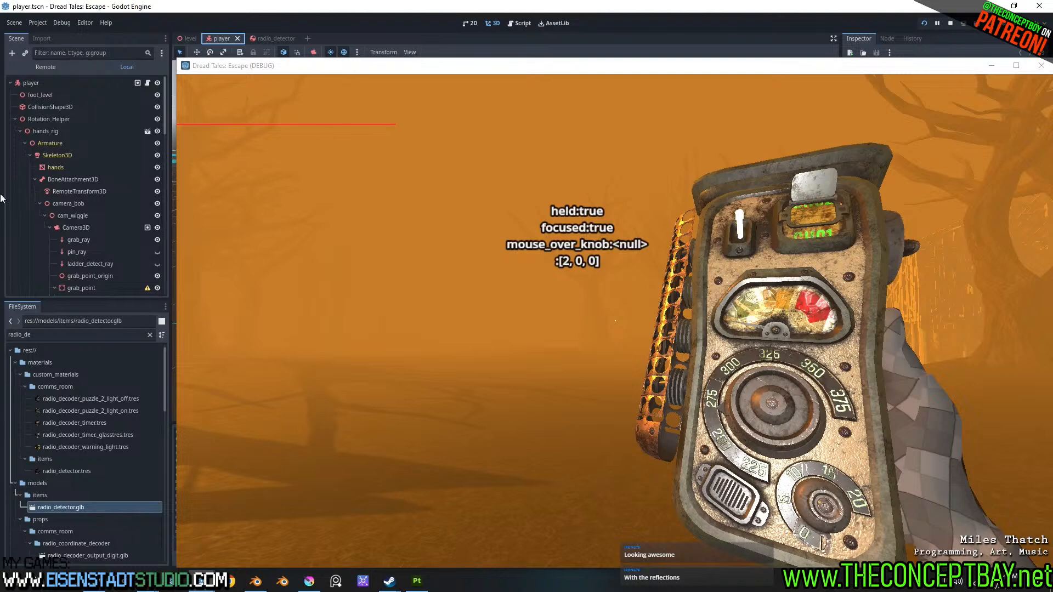
click(14, 119)
scroll(48, 261, down, 17)
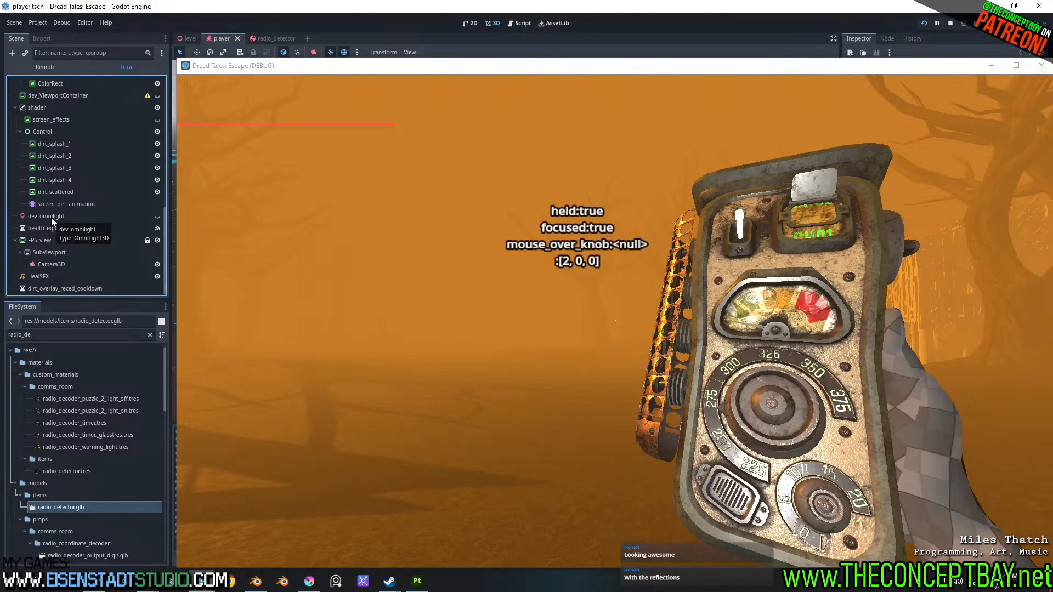
scroll(62, 207, up, 4)
scroll(61, 207, up, 8)
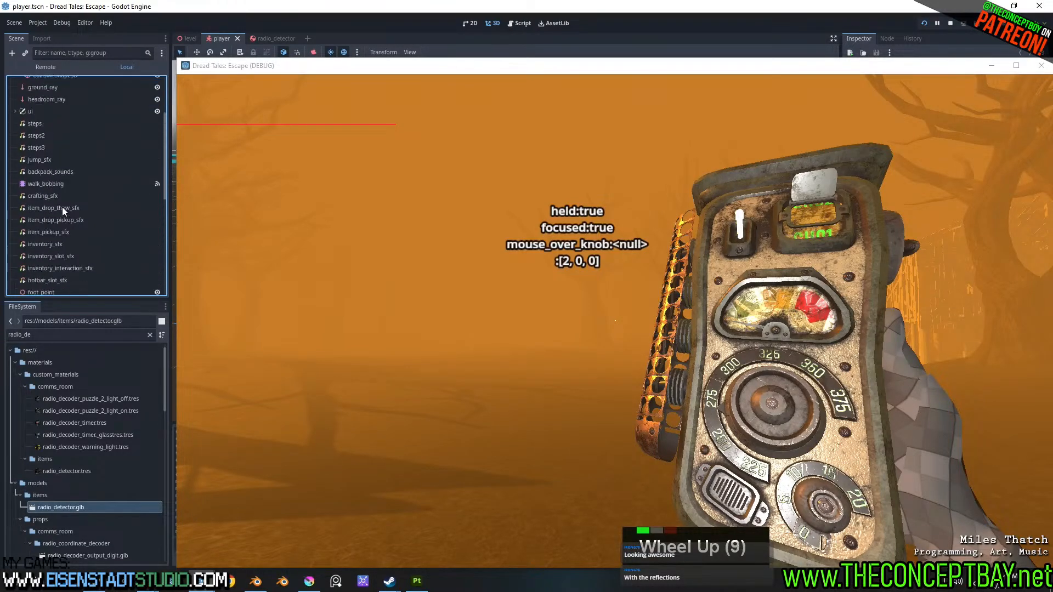
scroll(61, 207, up, 2)
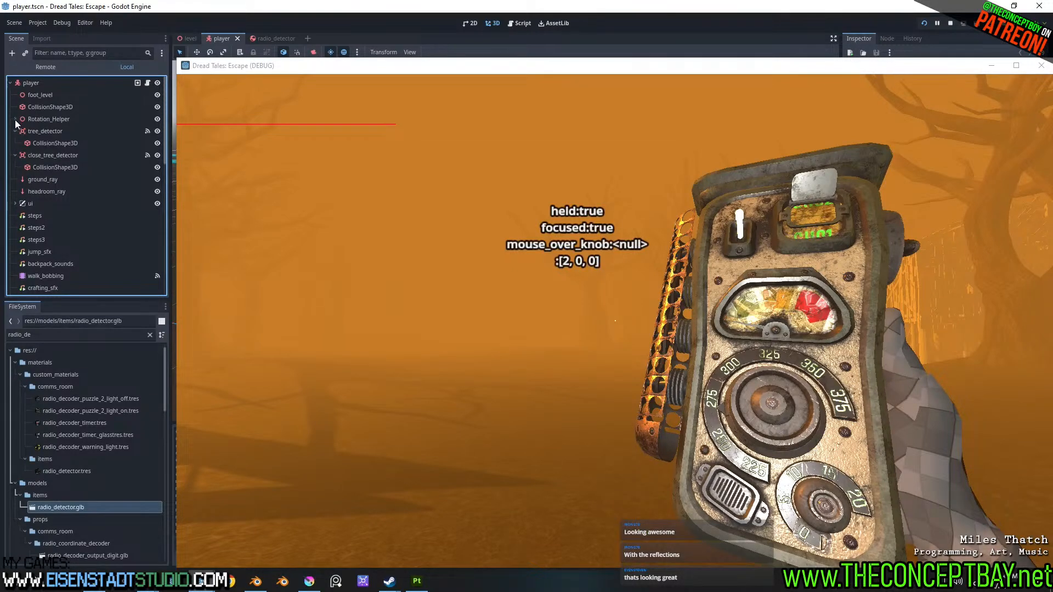
scroll(32, 216, down, 20)
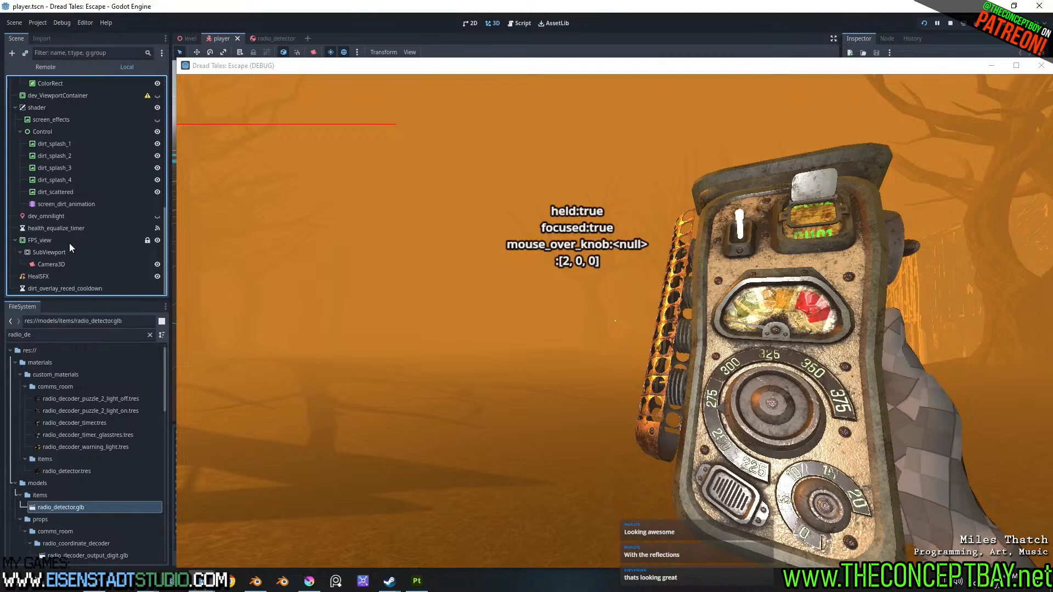
scroll(69, 241, up, 6)
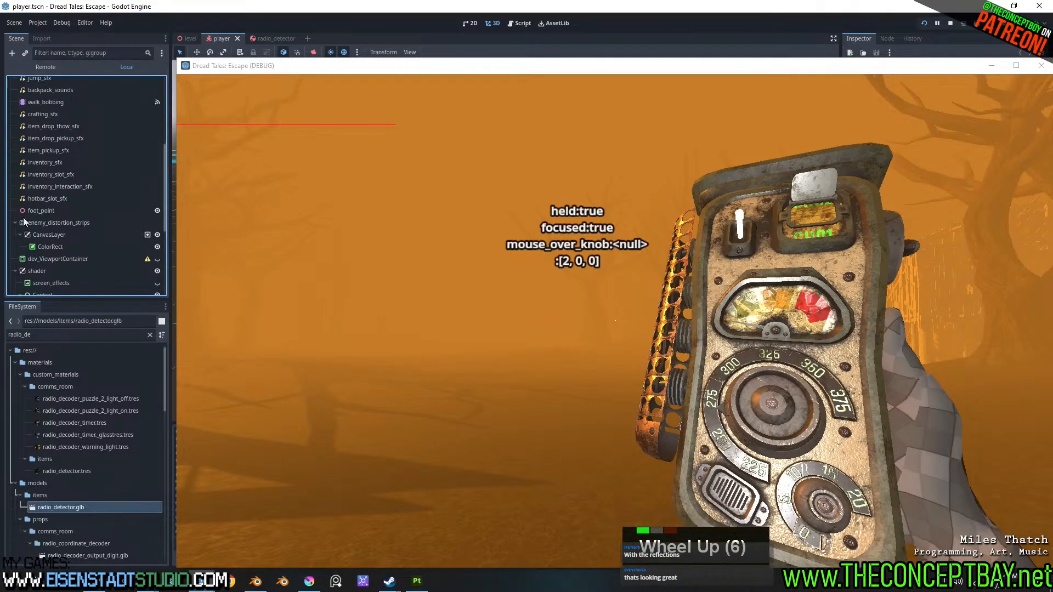
scroll(22, 226, up, 4)
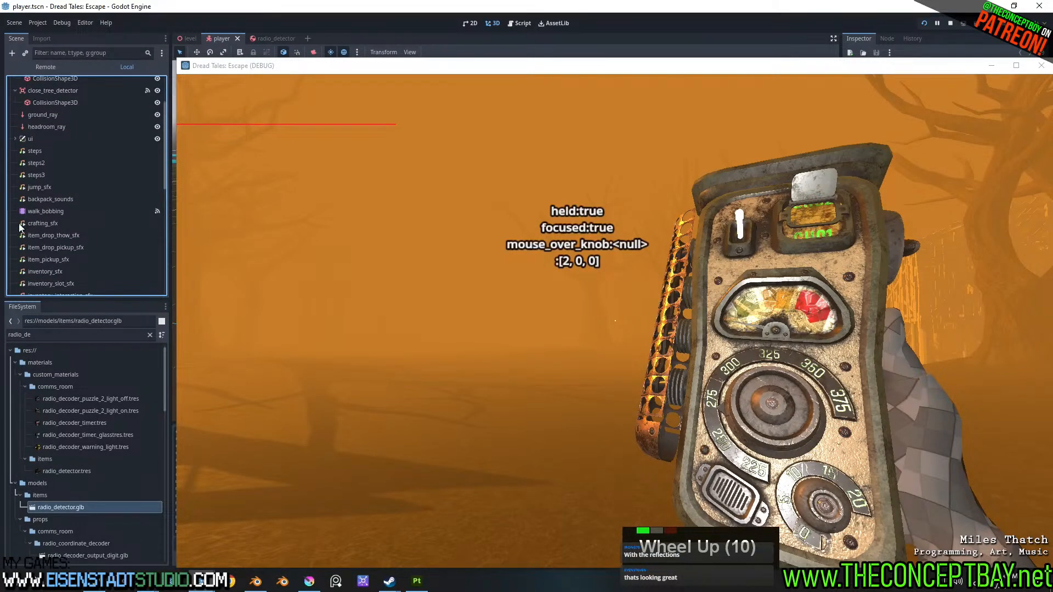
scroll(20, 224, up, 2)
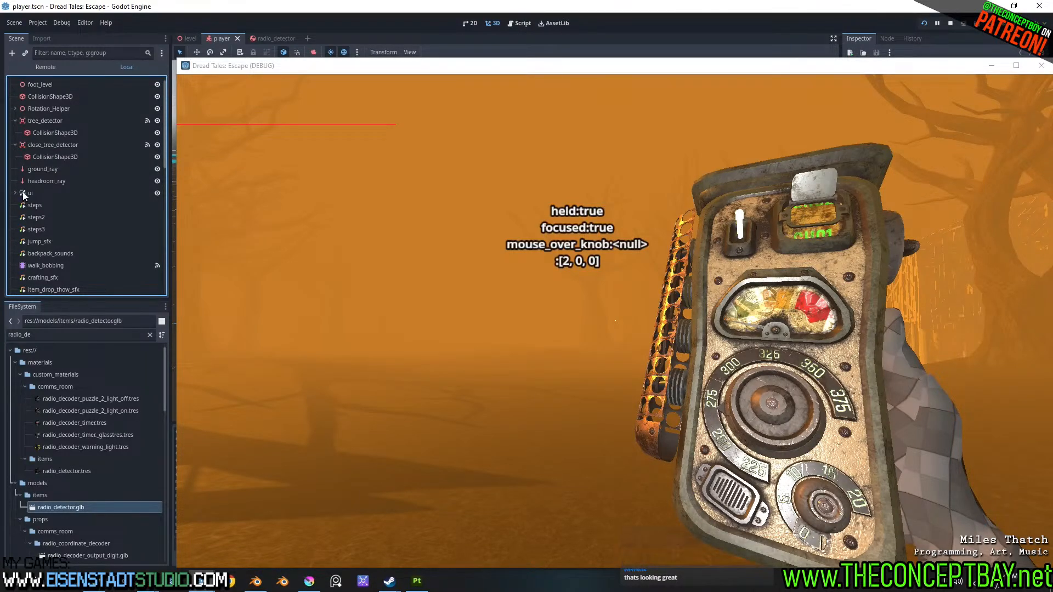
scroll(23, 196, up, 4)
click(16, 119)
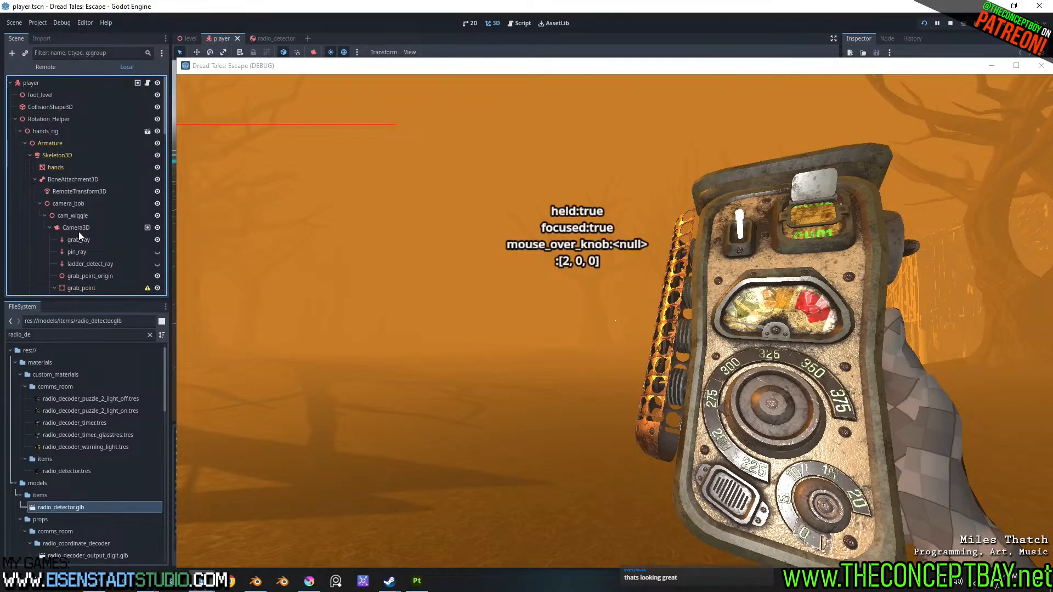
scroll(84, 228, down, 4)
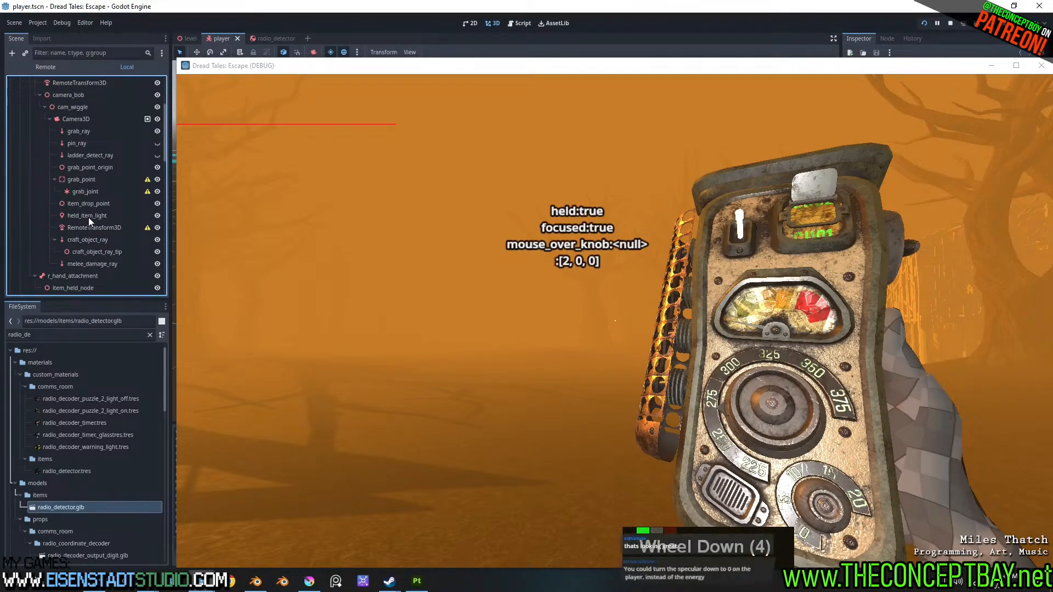
click(88, 217)
- Set the held item light's energy to 0.41 and specular to 0.055 while watching the running game, and close the game
drag(784, 72, 468, 54)
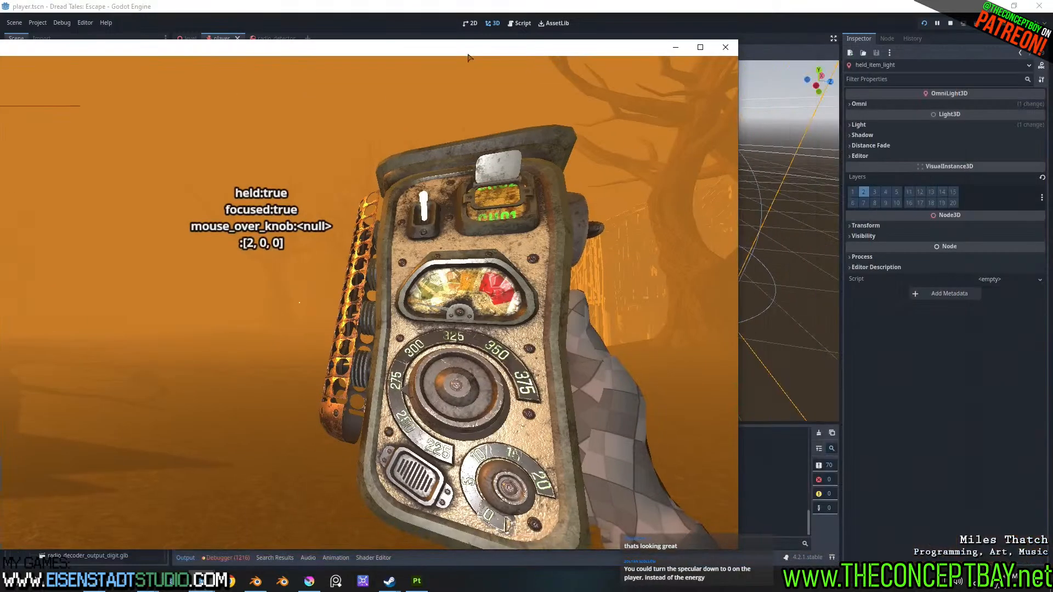
click(929, 124)
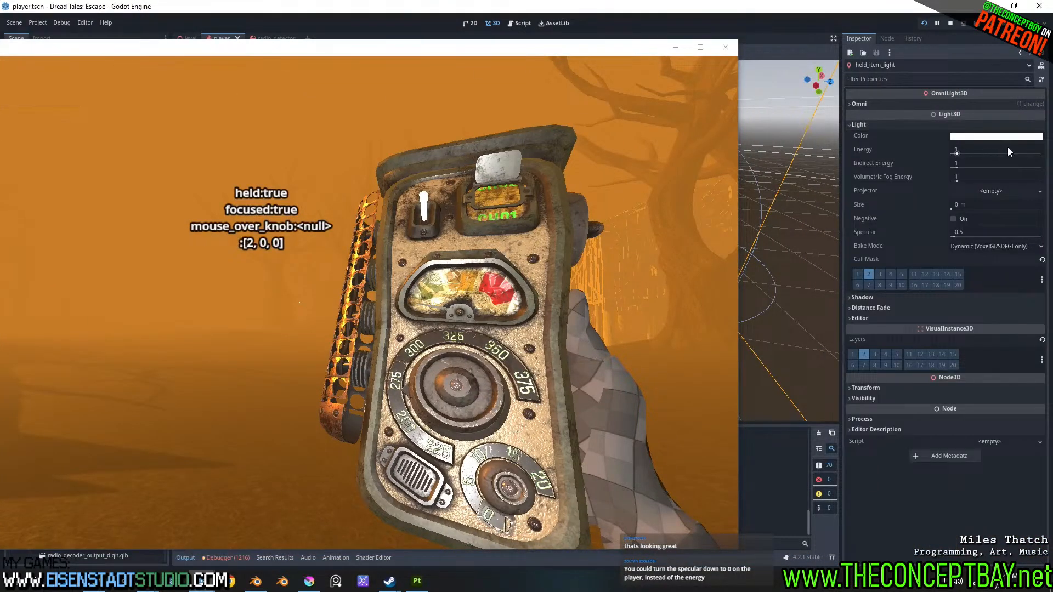
drag(1007, 148, 927, 147)
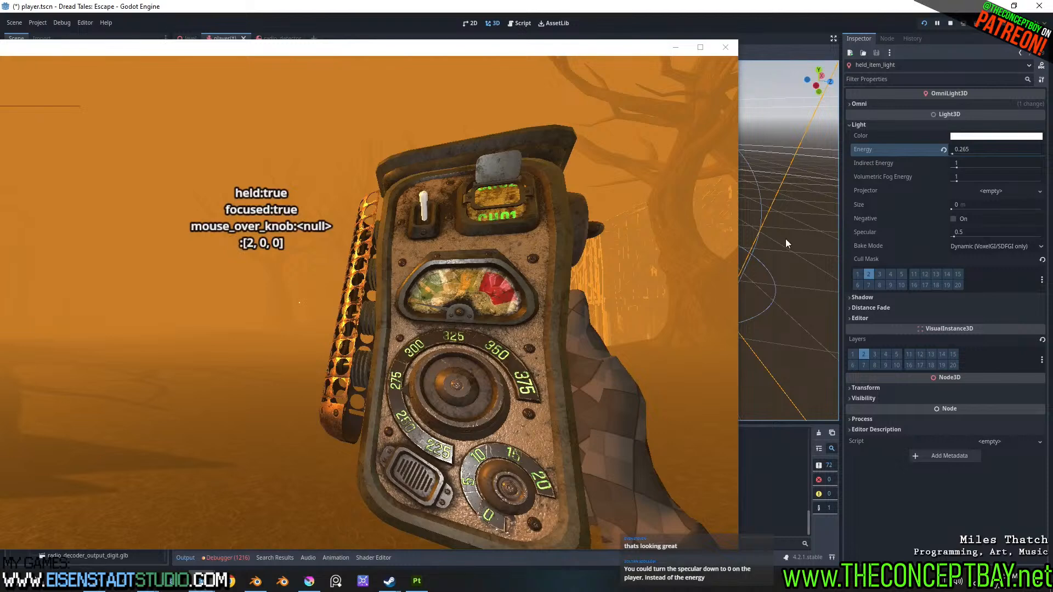
drag(1026, 232, 976, 232)
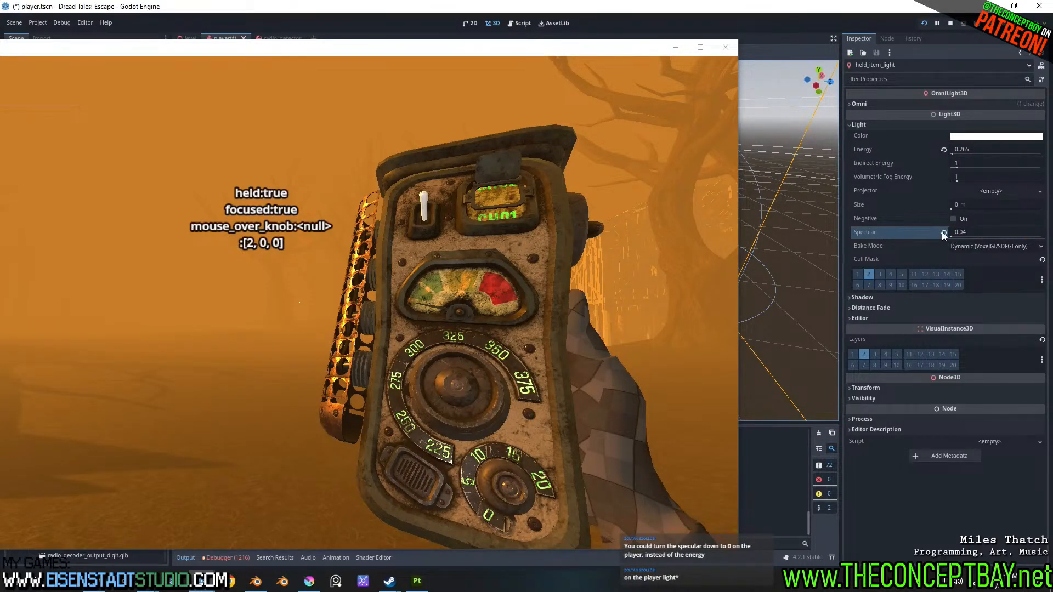
mouse_move(982, 152)
mouse_down()
mouse_move(1003, 152)
mouse_move(995, 152)
mouse_up()
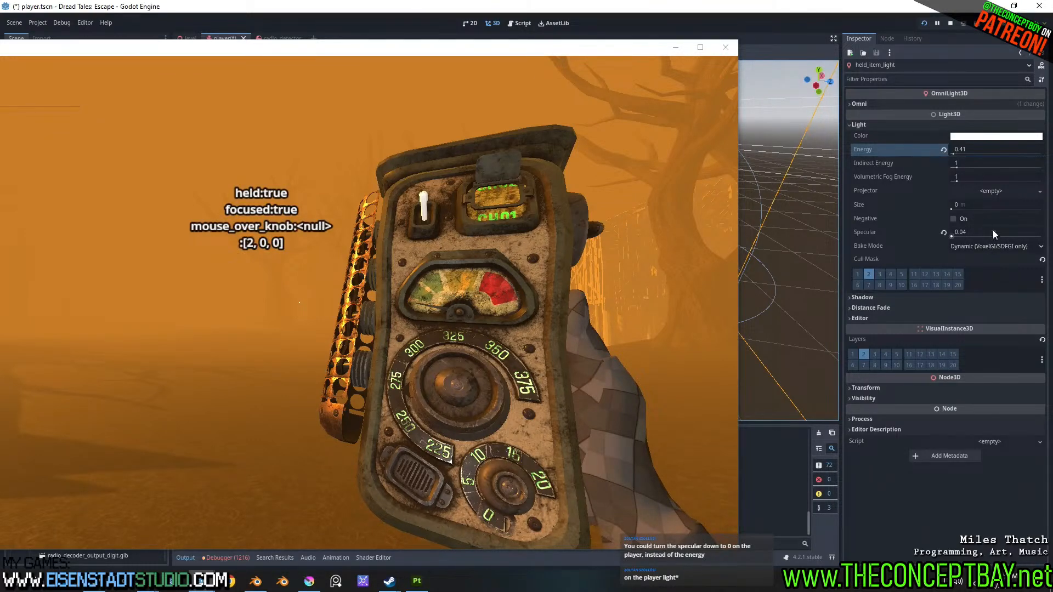
drag(993, 231, 963, 231)
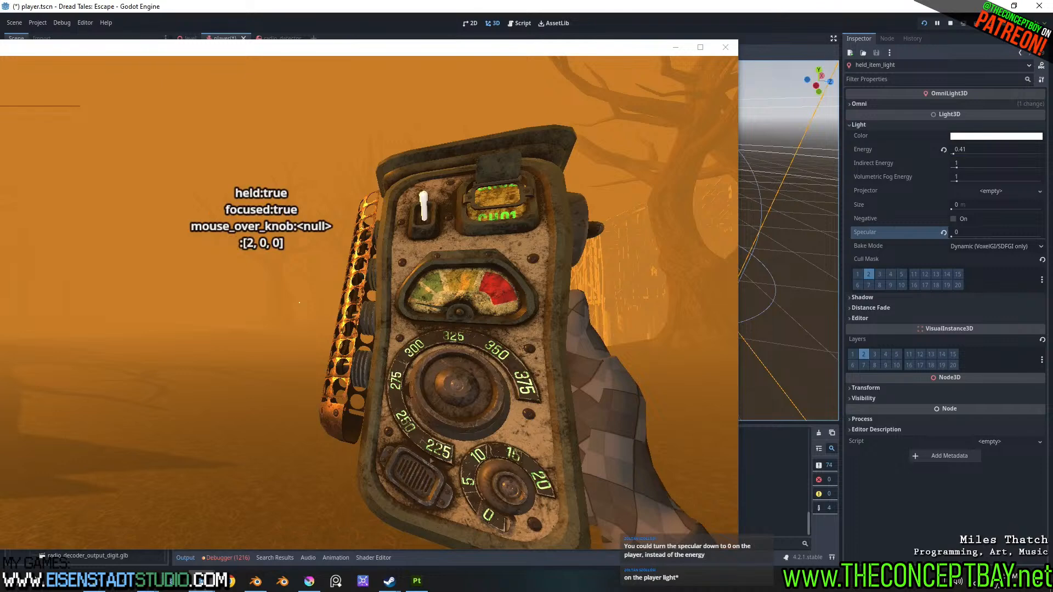
mouse_move(1010, 235)
mouse_down()
mouse_move(1031, 235)
mouse_move(1019, 235)
mouse_up()
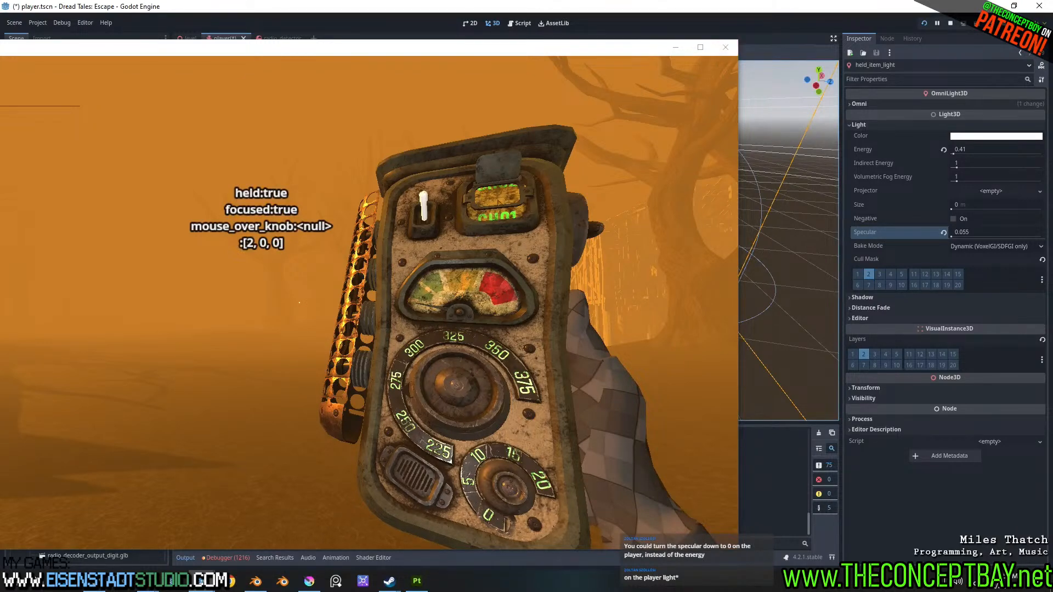
click(725, 47)
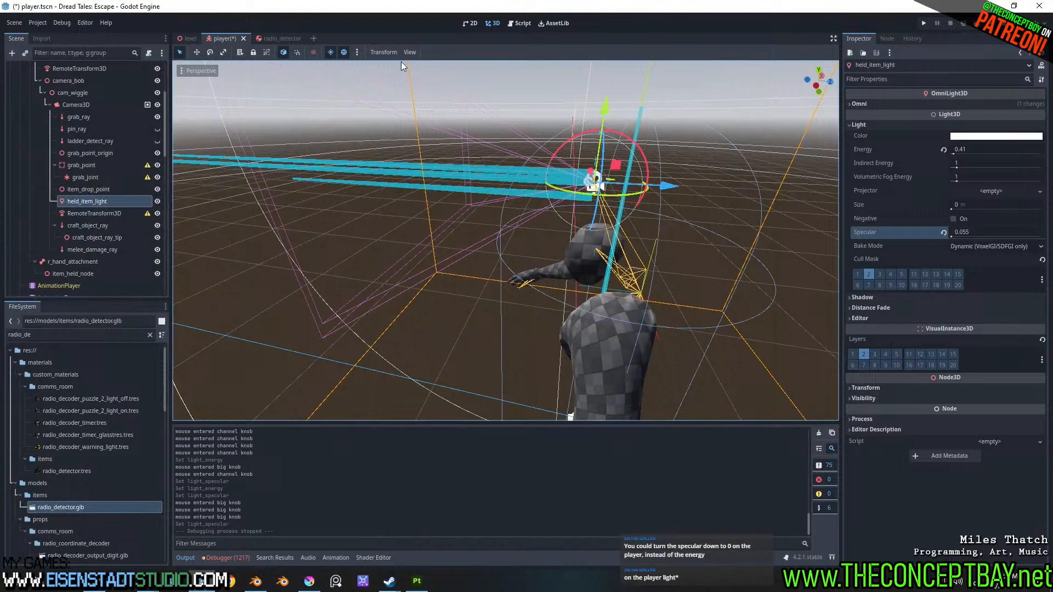
- Return to the radio_detector scene, select the toggle_switch mesh and expand its surface material override
click(281, 39)
middle_drag(494, 176, 597, 233)
scroll(616, 190, up, 2)
scroll(592, 207, down, 1)
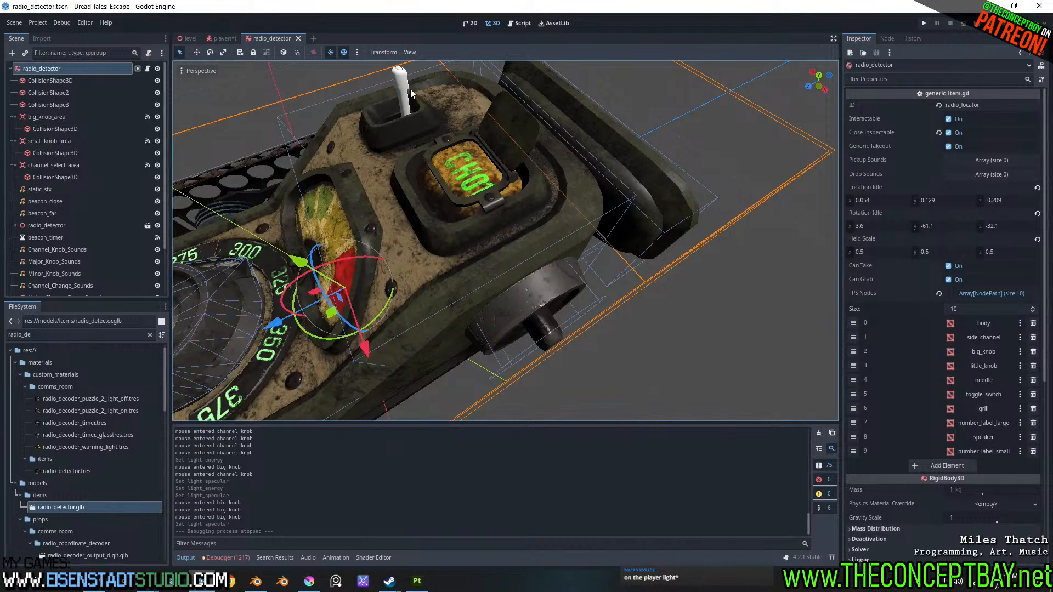
click(403, 93)
click(906, 140)
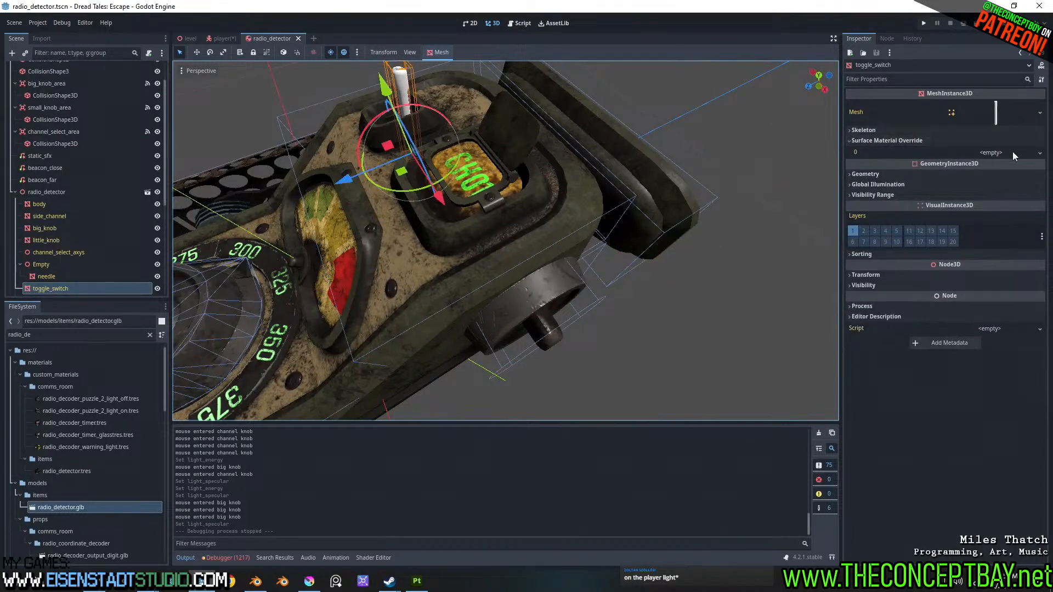
click(1009, 152)
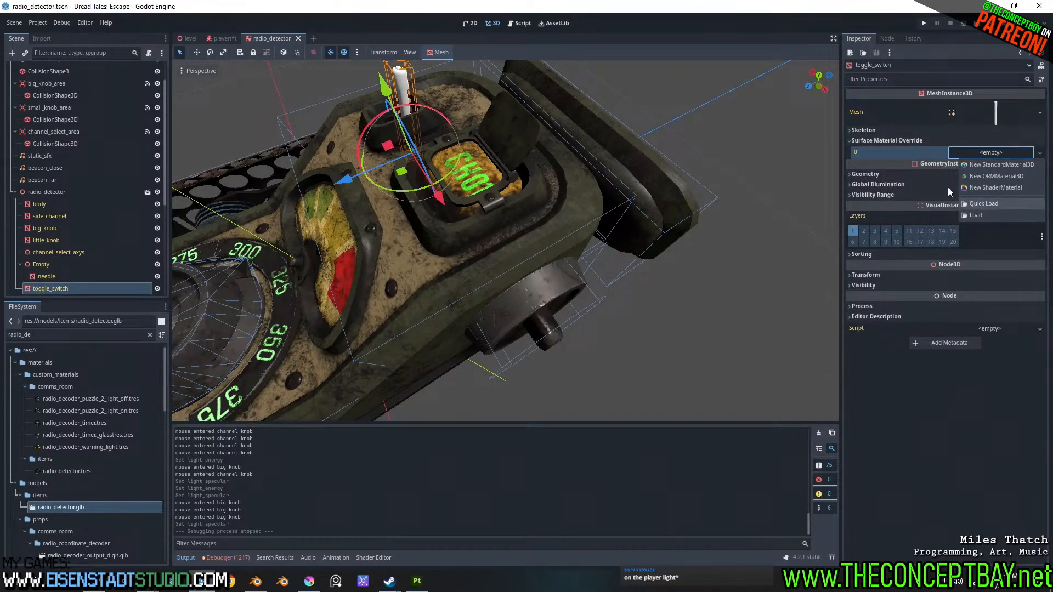
click(436, 276)
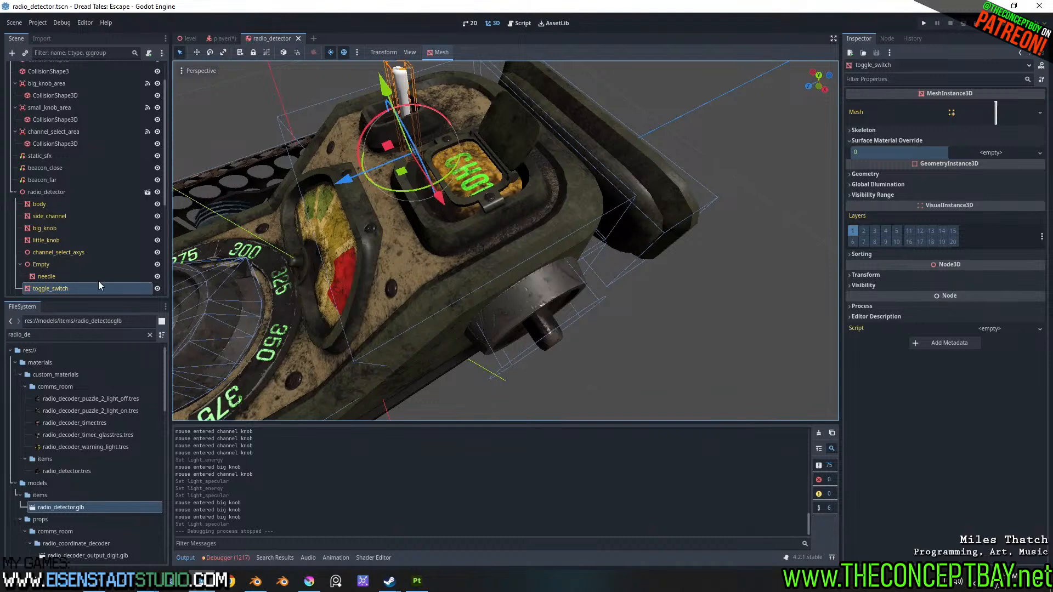
- Copy the surface material override from the needle mesh
click(78, 276)
click(992, 130)
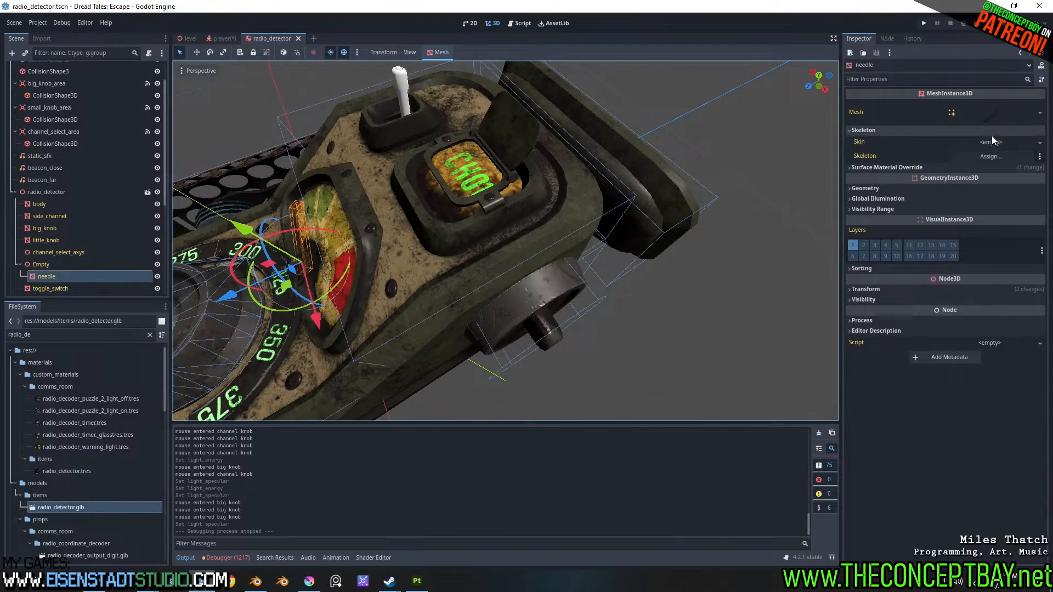
double_click(991, 136)
click(1040, 159)
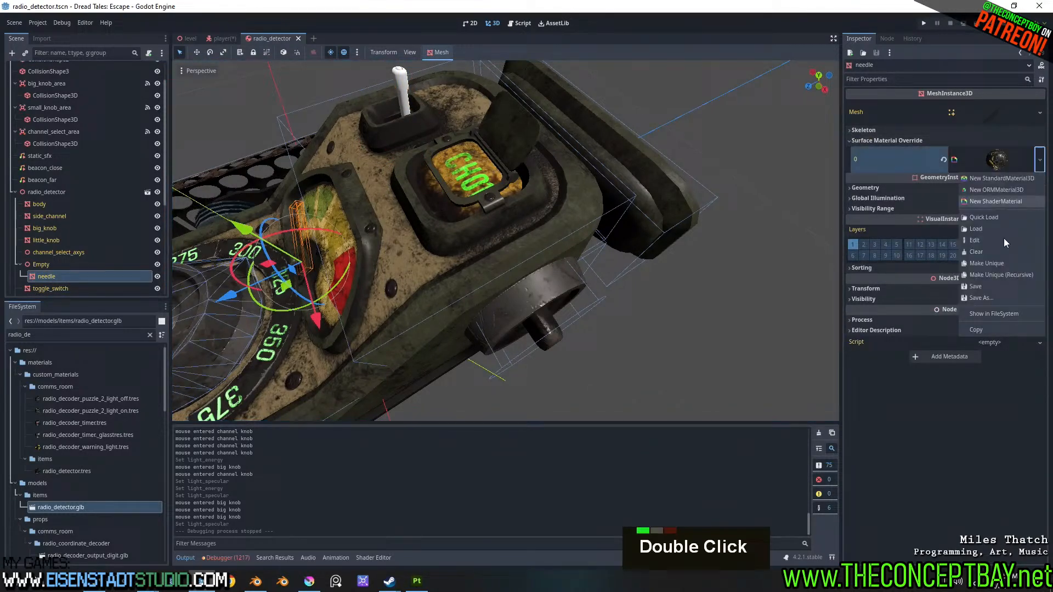
click(979, 330)
- Paste the needle's material into the toggle_switch's surface material override and save the scene
click(407, 93)
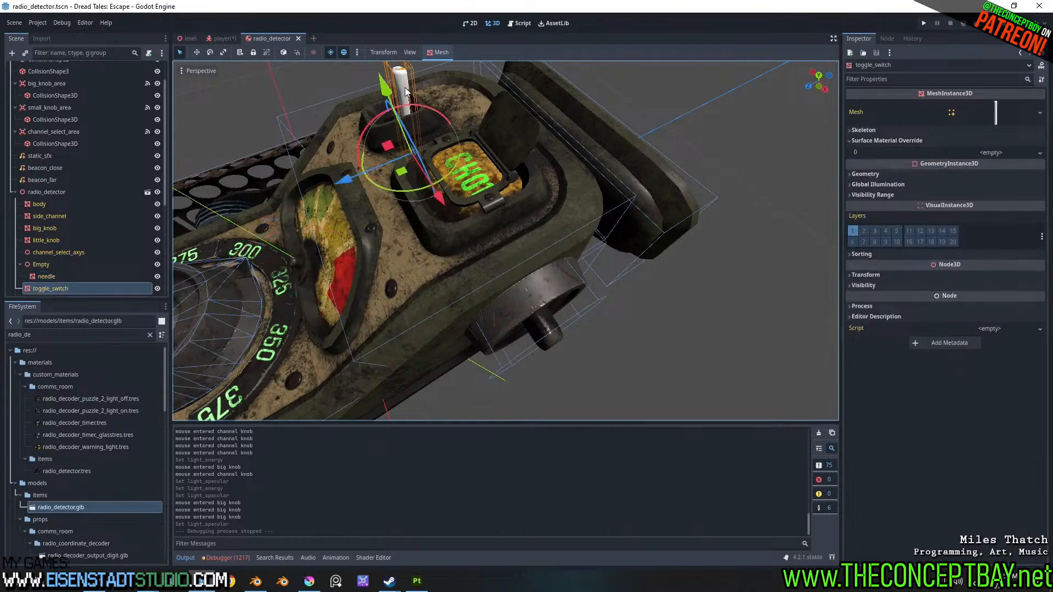
click(994, 153)
right_click(982, 230)
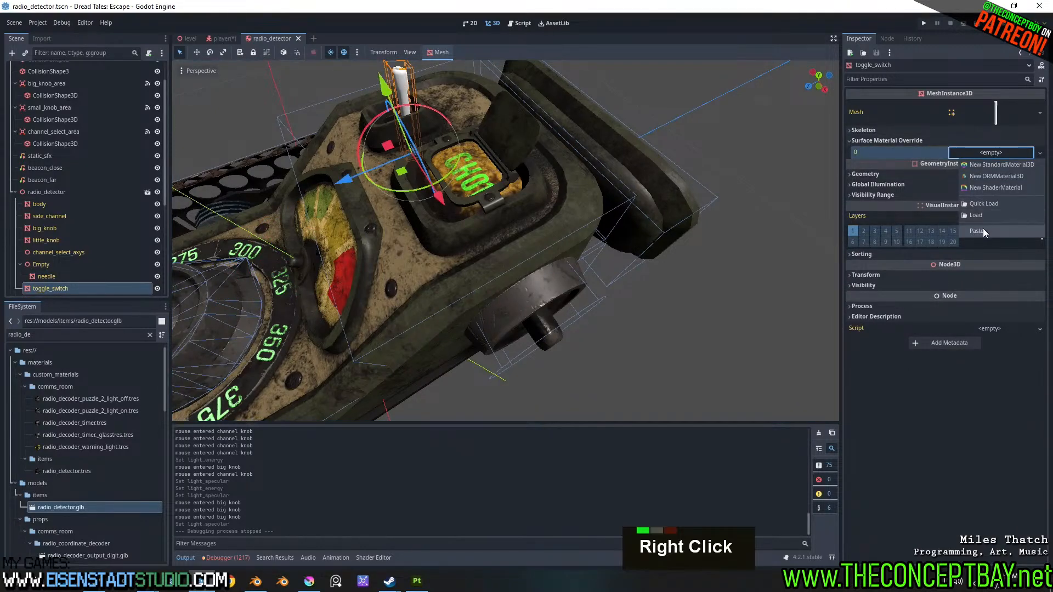
key(ctrl+s)
- Examine the toggle switch and channel display from several angles and distances, saving the scene again
scroll(423, 199, up, 1)
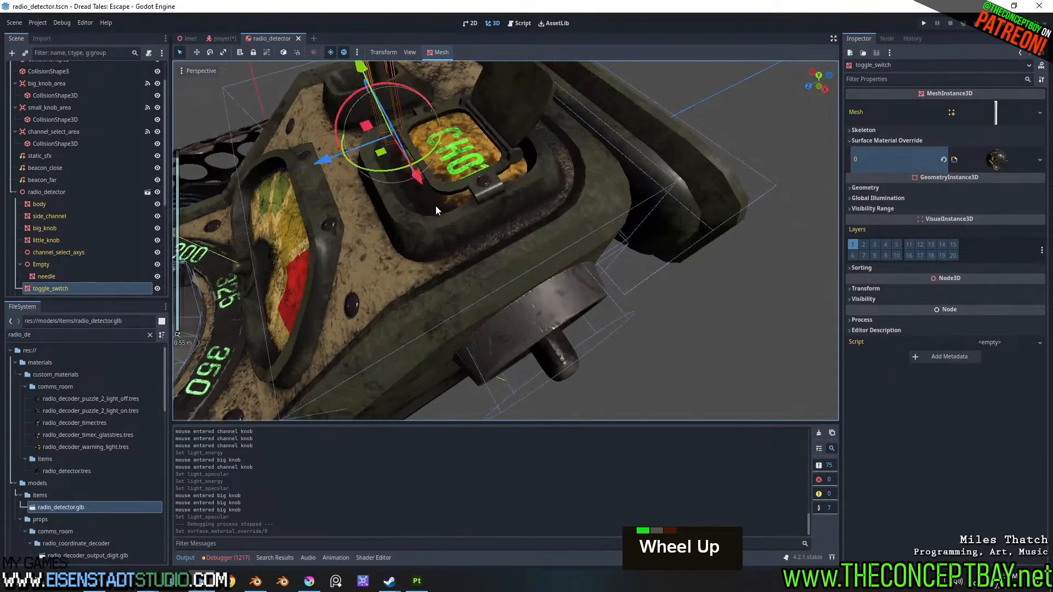
scroll(436, 205, down, 4)
middle_drag(578, 152, 547, 285)
scroll(489, 250, up, 3)
key(ctrl+s)
scroll(522, 279, down, 2)
scroll(537, 258, up, 2)
scroll(537, 258, down, 3)
scroll(582, 280, up, 3)
- Select the side_channel mesh, test its rotation about the X axis, undo it and enter an X rotation of -9.5°
click(563, 350)
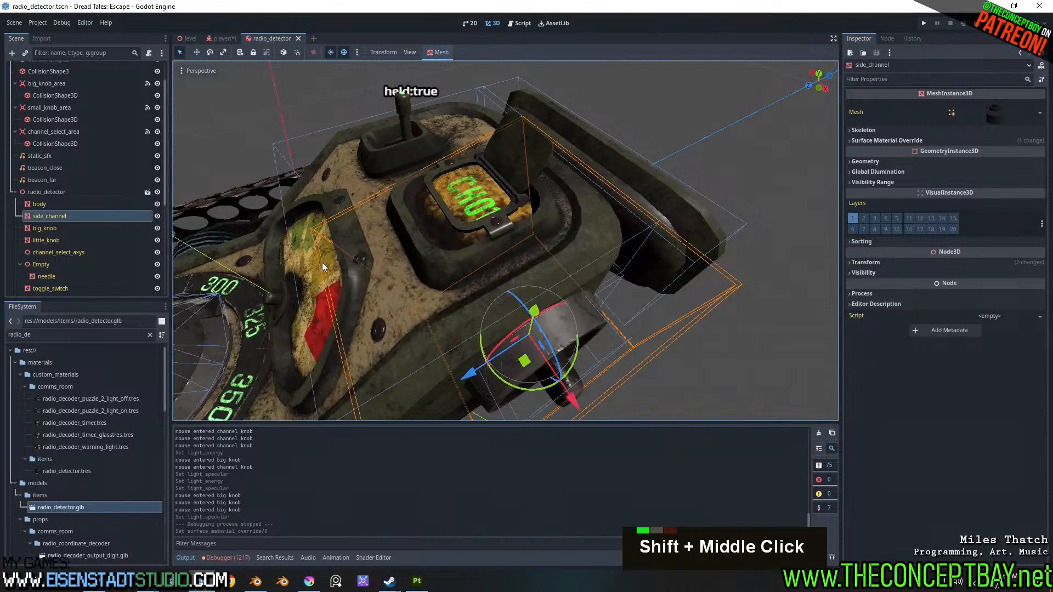
click(869, 263)
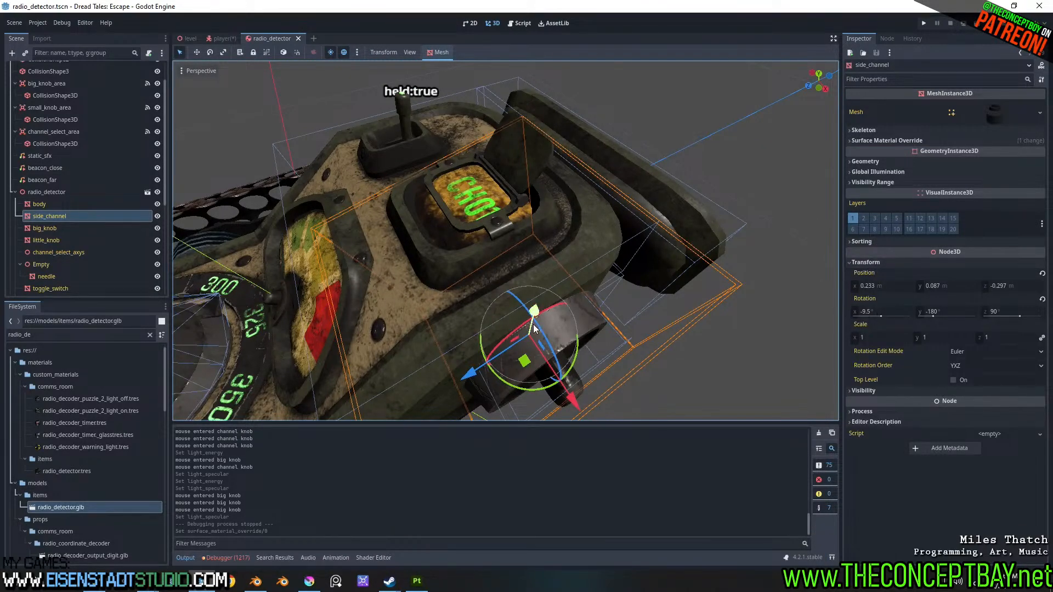
drag(559, 310, 576, 329)
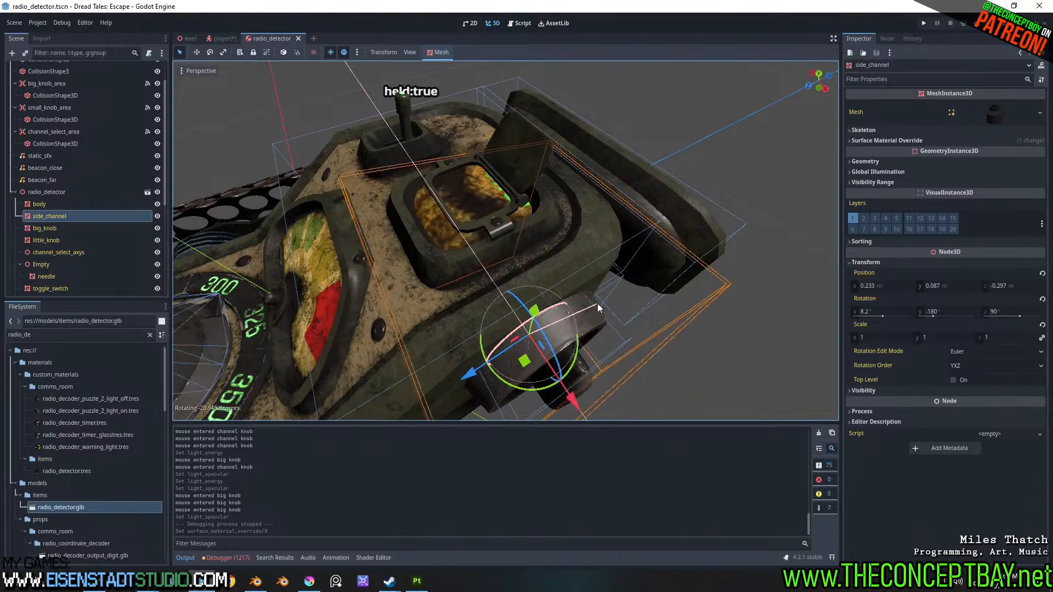
key(ctrl+z)
click(878, 311)
text(-9.5)
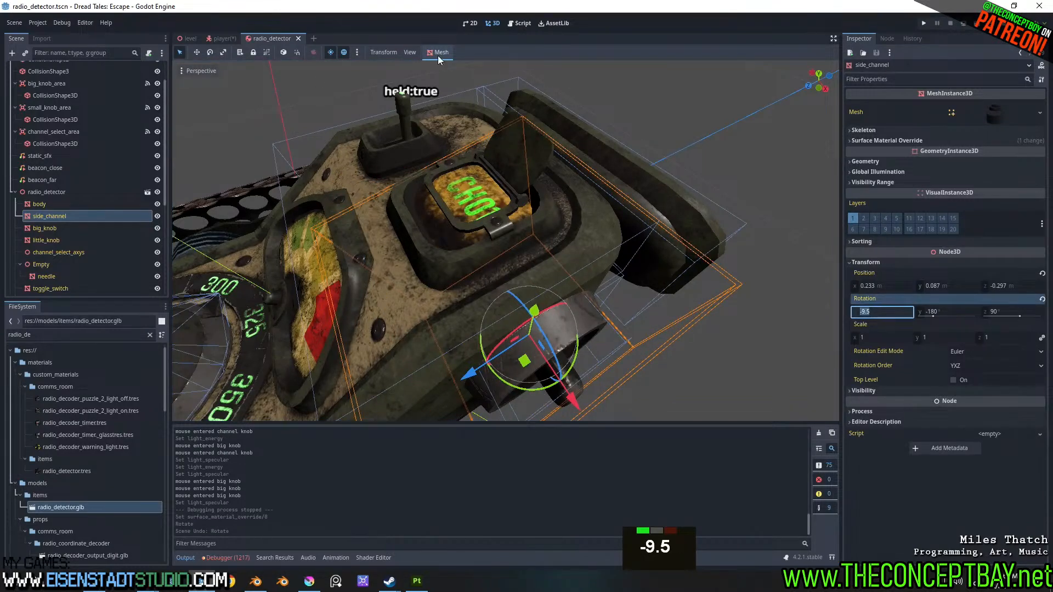
- Open the radio detector script, enlarge its text and view the knob rotation, limit and snap angle arrays at its beginning
click(520, 24)
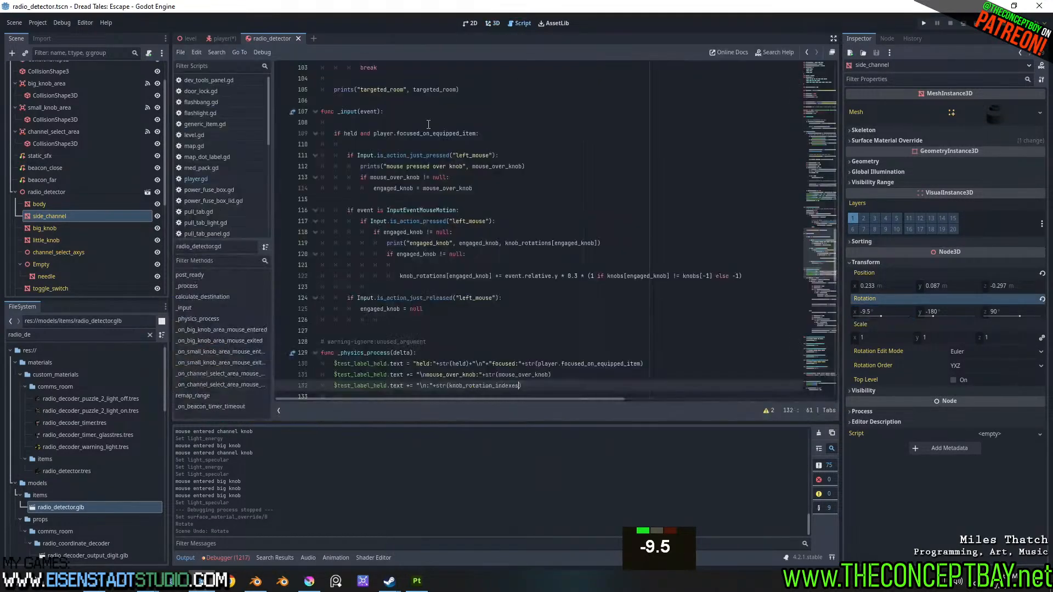
click(586, 221)
ctrl+scroll(586, 221, up, 3)
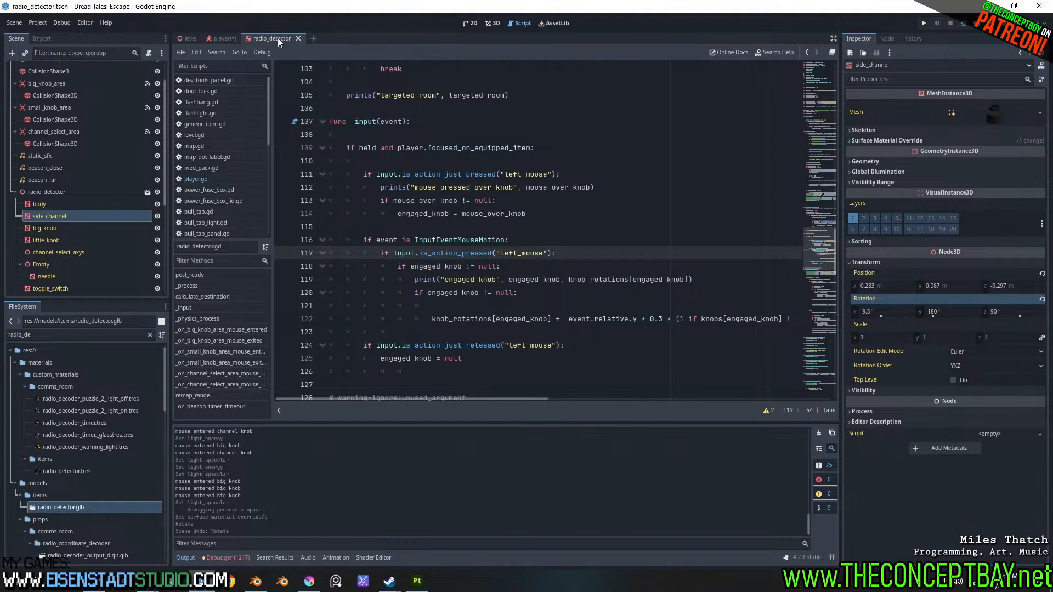
mouse_move(269, 39)
mouse_down()
mouse_move(632, 148)
mouse_move(850, 163)
mouse_move(800, 274)
mouse_move(826, 393)
mouse_move(820, 257)
mouse_move(806, 318)
mouse_move(805, 284)
mouse_move(374, 11)
mouse_move(267, 39)
mouse_up()
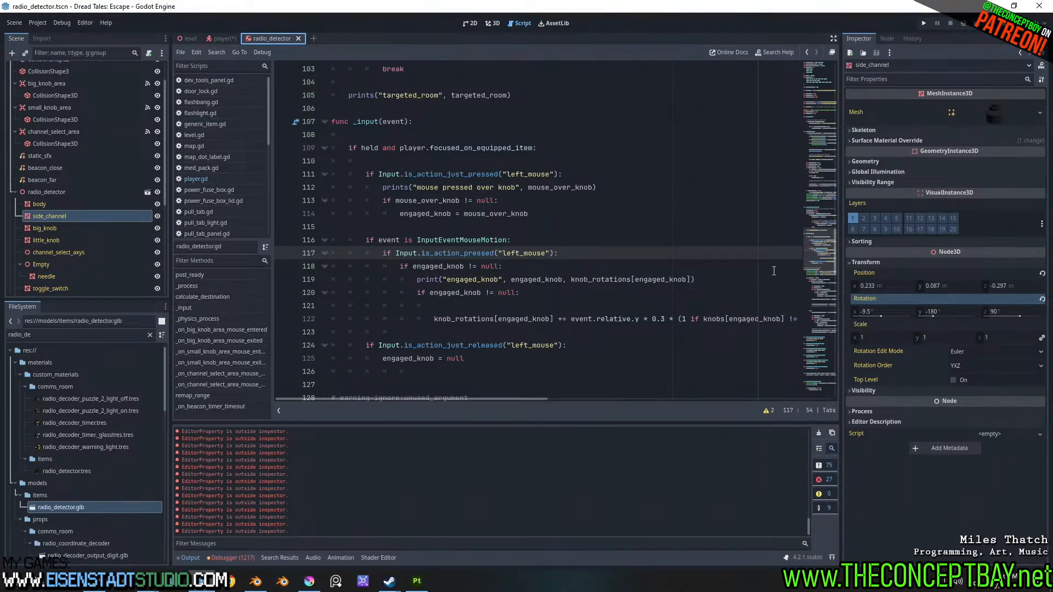
drag(818, 264, 818, 82)
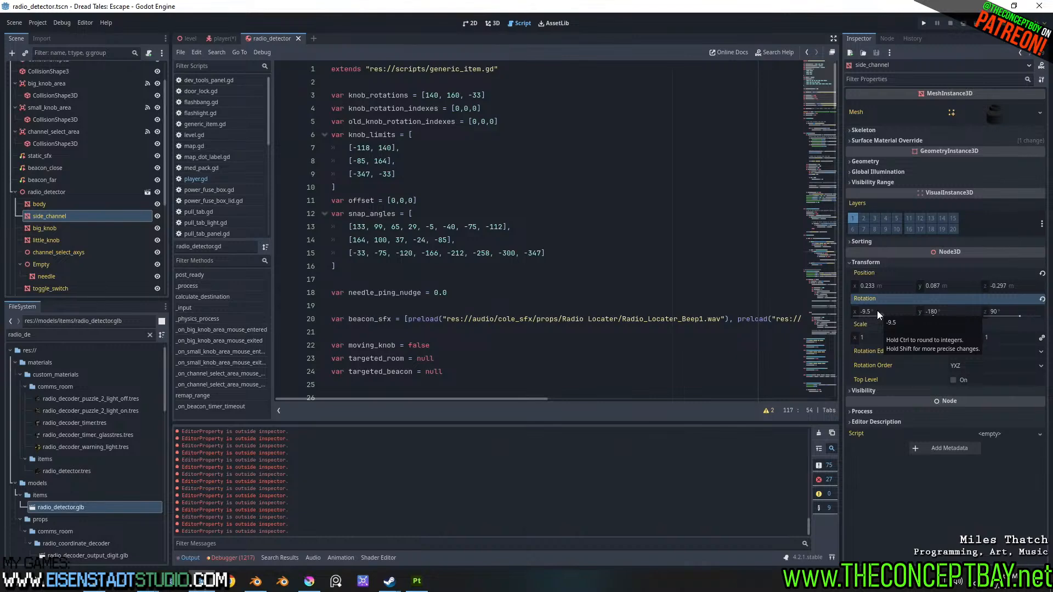
- Look through the script's variable declarations and replace the first value in the first snap_angles row with -9.5
scroll(430, 325, down, 5)
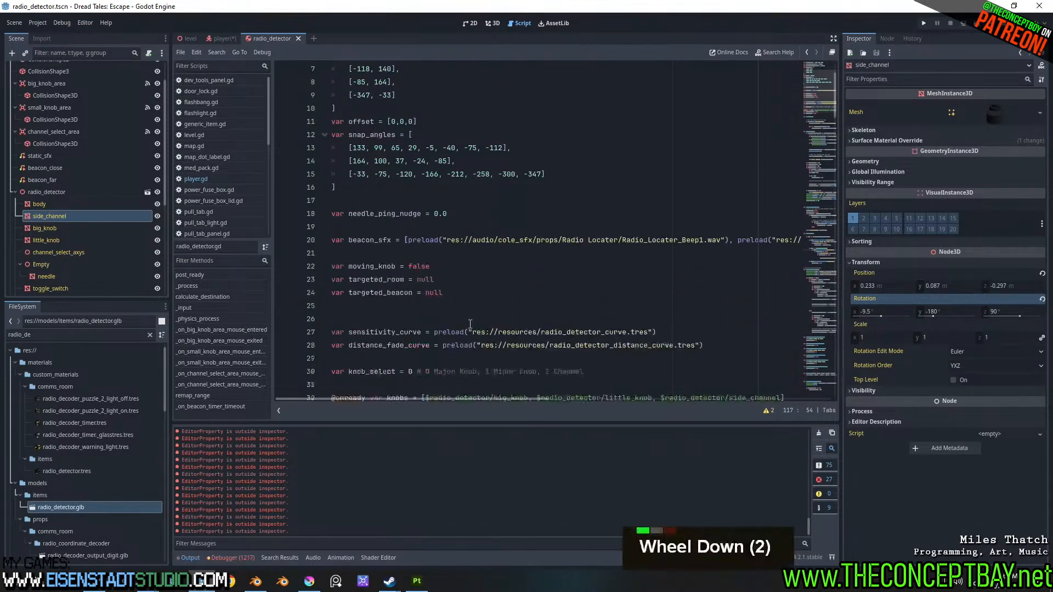
scroll(470, 324, up, 6)
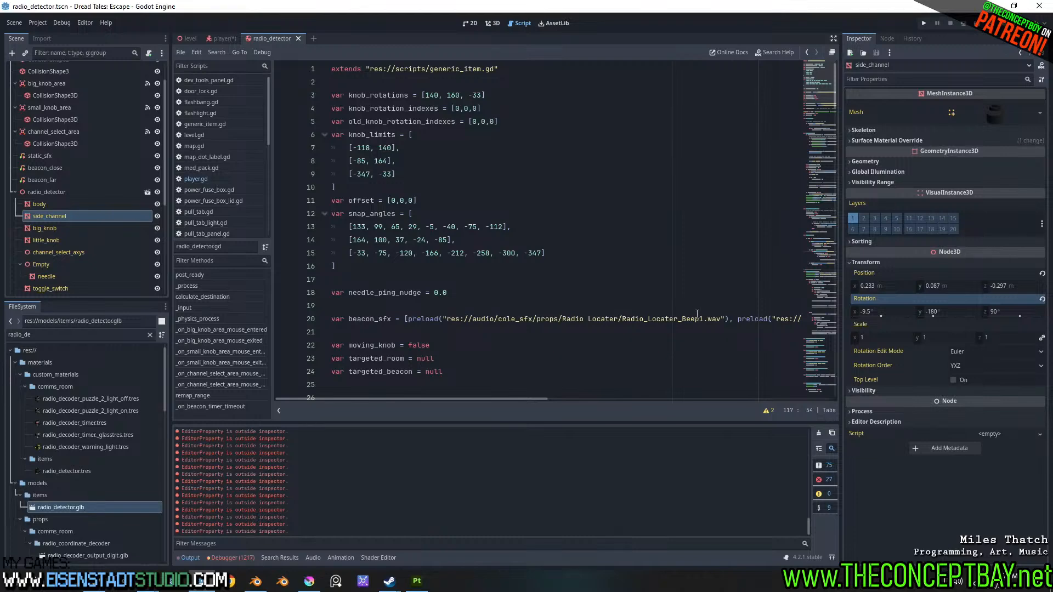
scroll(658, 311, up, 3)
scroll(521, 305, down, 5)
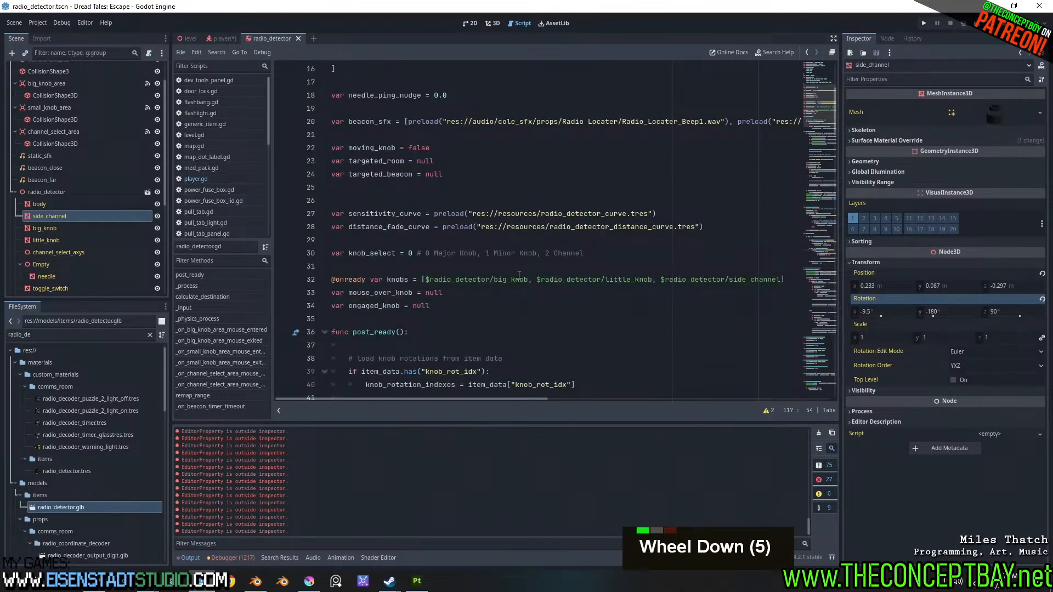
scroll(376, 195, up, 4)
double_click(356, 187)
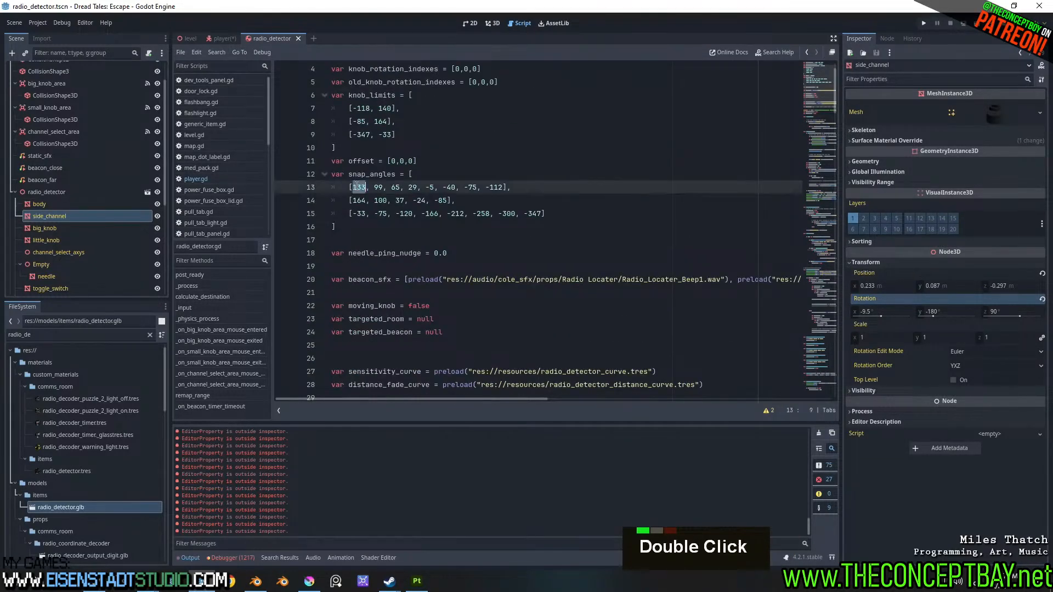
text(-9.5)
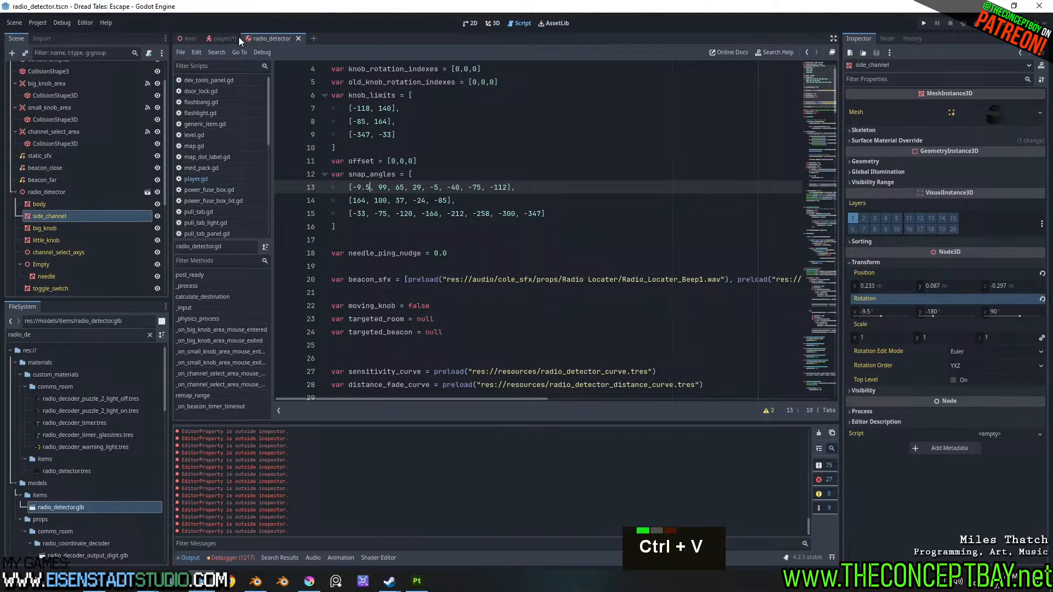
- Rotate side_channel in snapped increments to -54.5° about X and enter that angle as the second value of the first snap_angles row
click(495, 24)
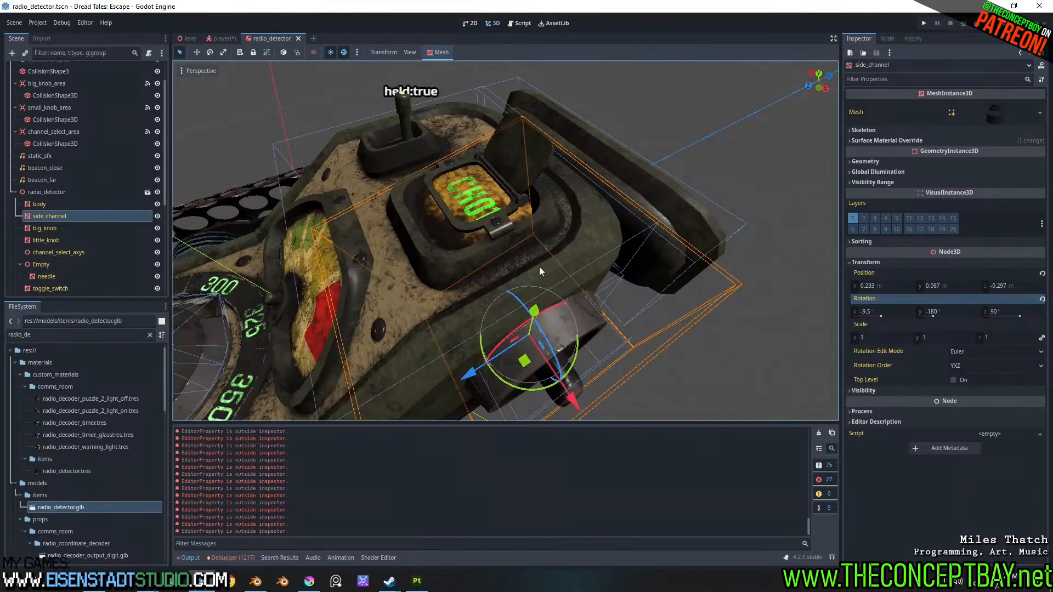
ctrl+drag(559, 309, 530, 317)
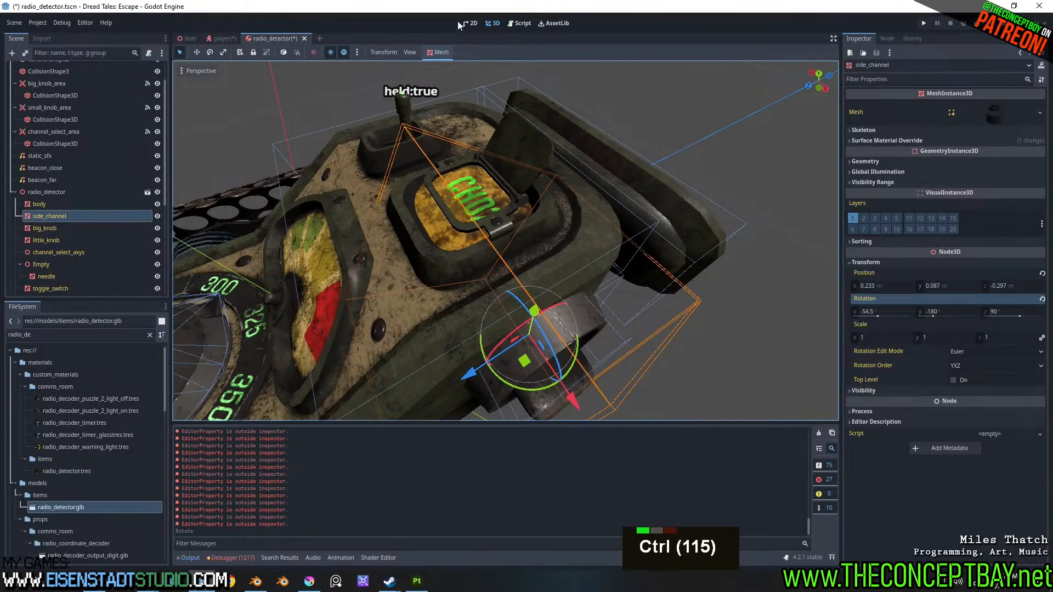
click(520, 23)
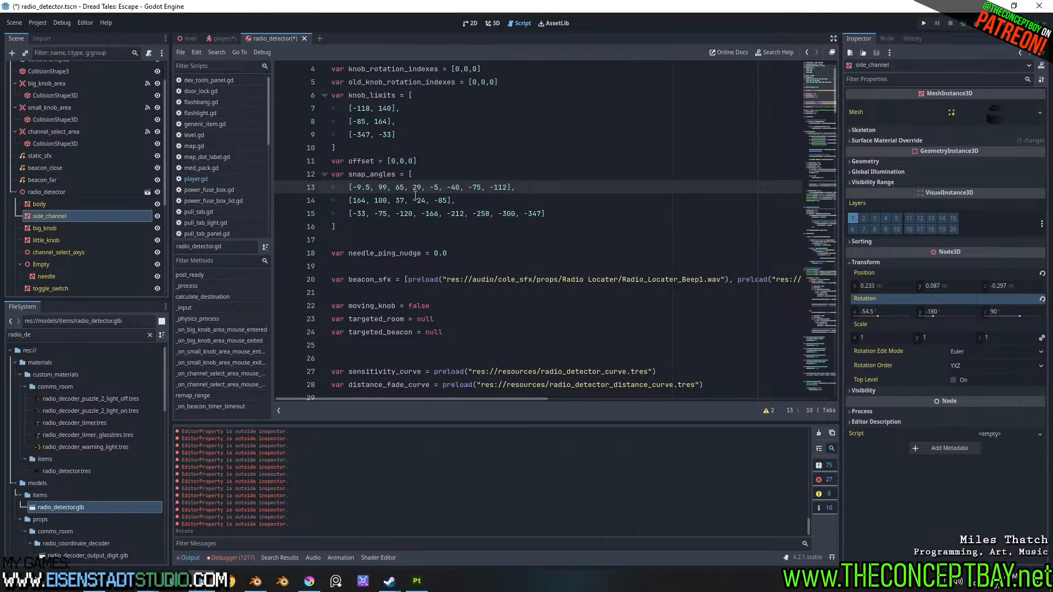
key(ctrl+c)
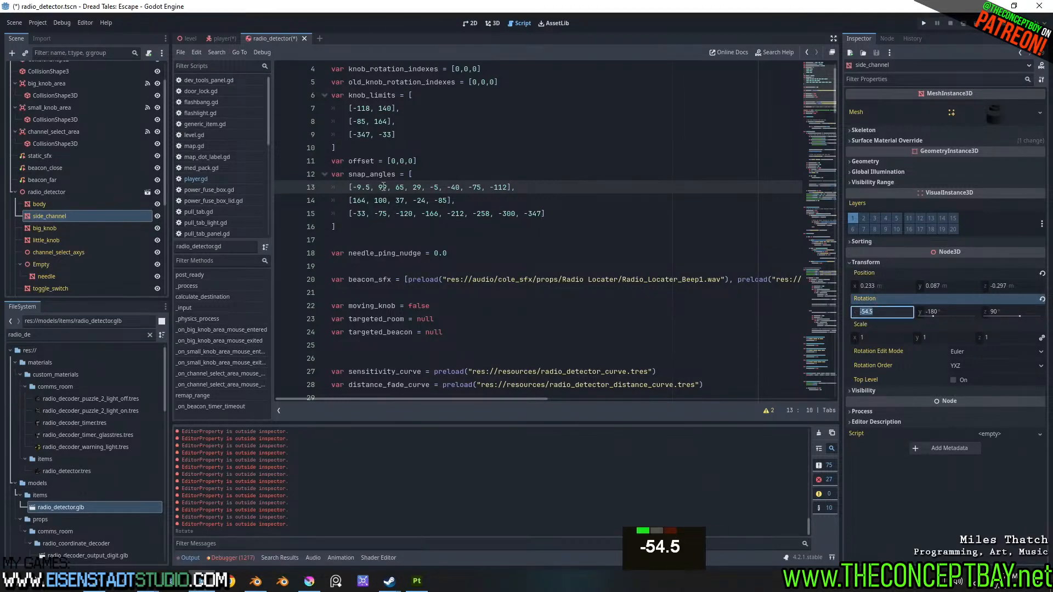
double_click(383, 187)
key(ctrl+v)
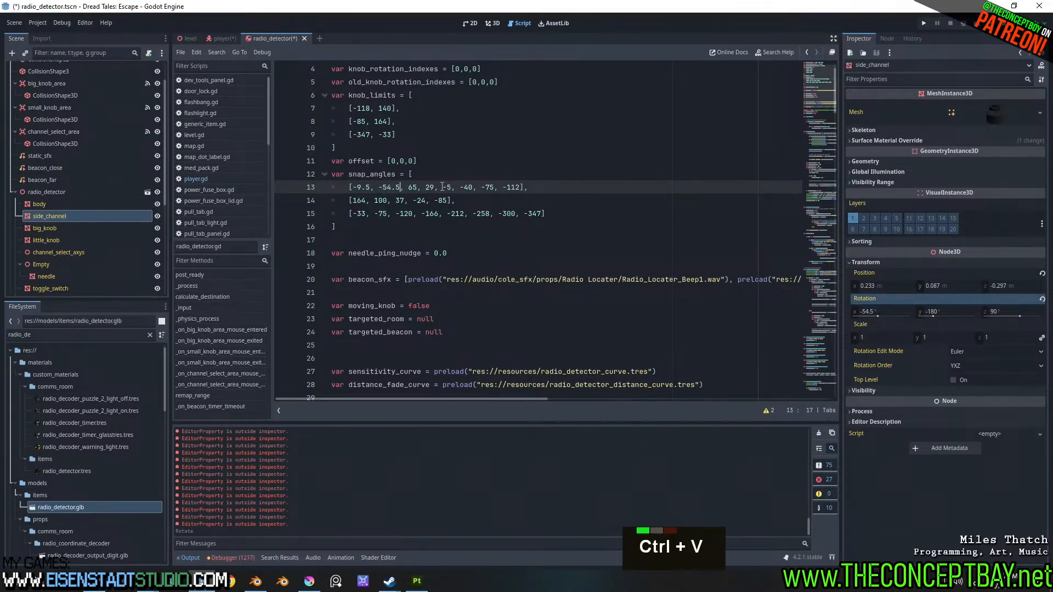
- Undo the last rotation of the side_channel mesh in the 3D view
click(491, 23)
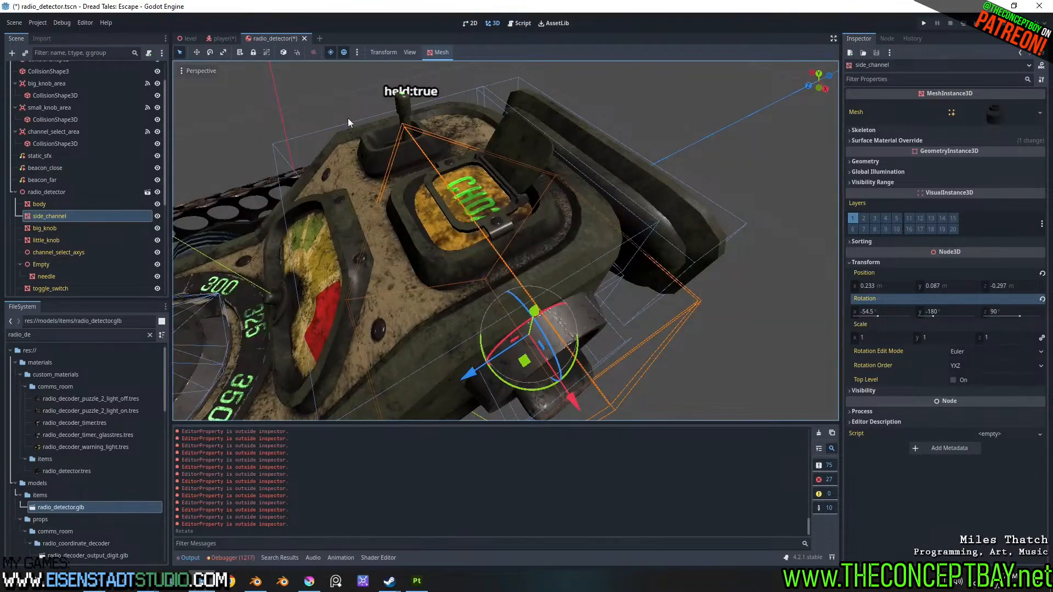
key(ctrl+z)
key(ctrl+z)
key(ctrl+shift+z)
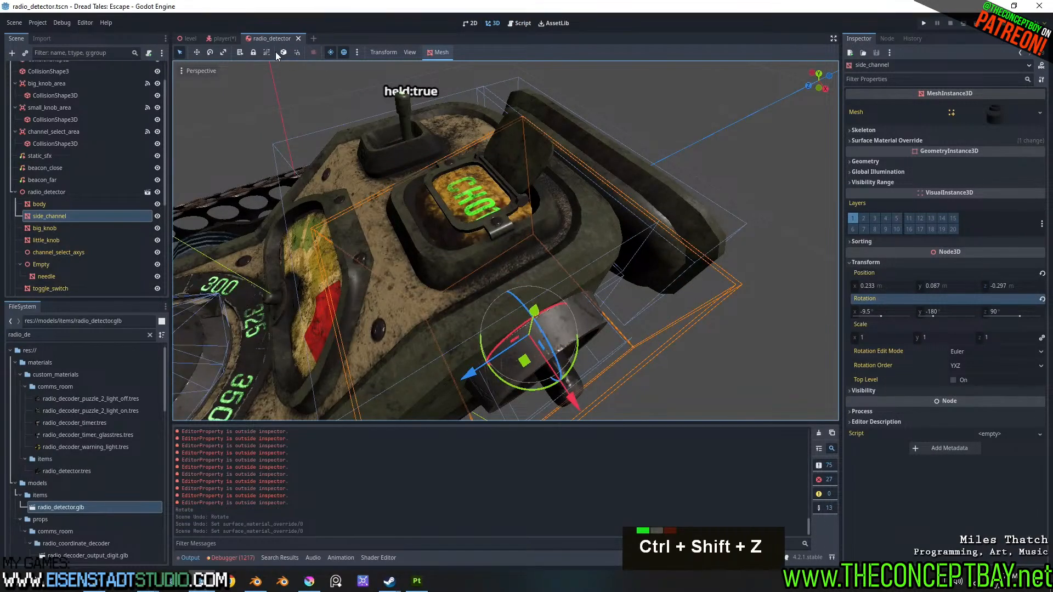
- Try rotating side_channel with snapping in local space and freely in global space, undoing each attempt
click(284, 52)
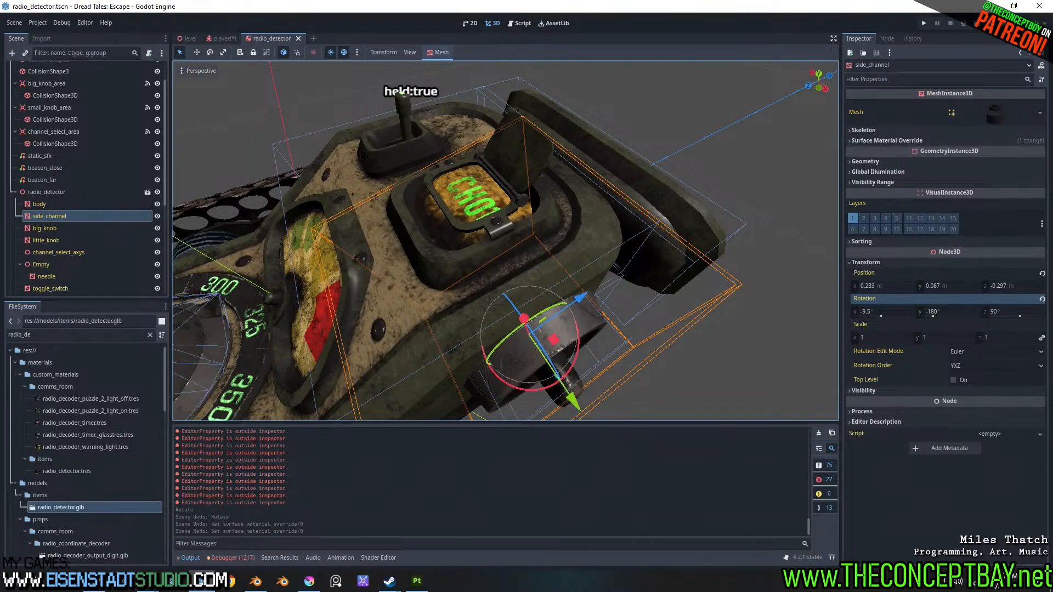
ctrl+drag(565, 306, 540, 316)
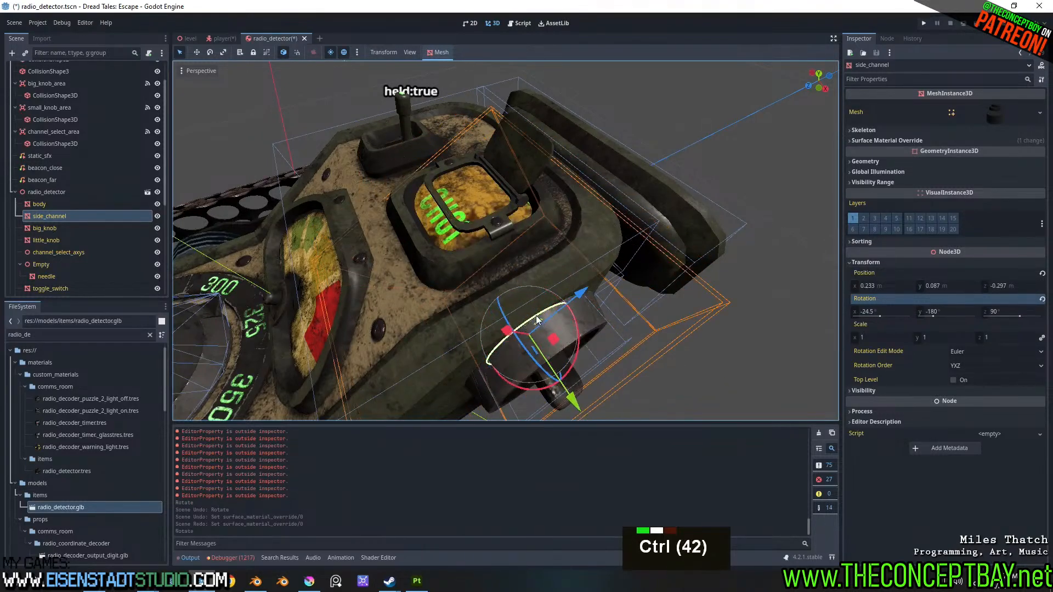
key(ctrl+z)
click(278, 52)
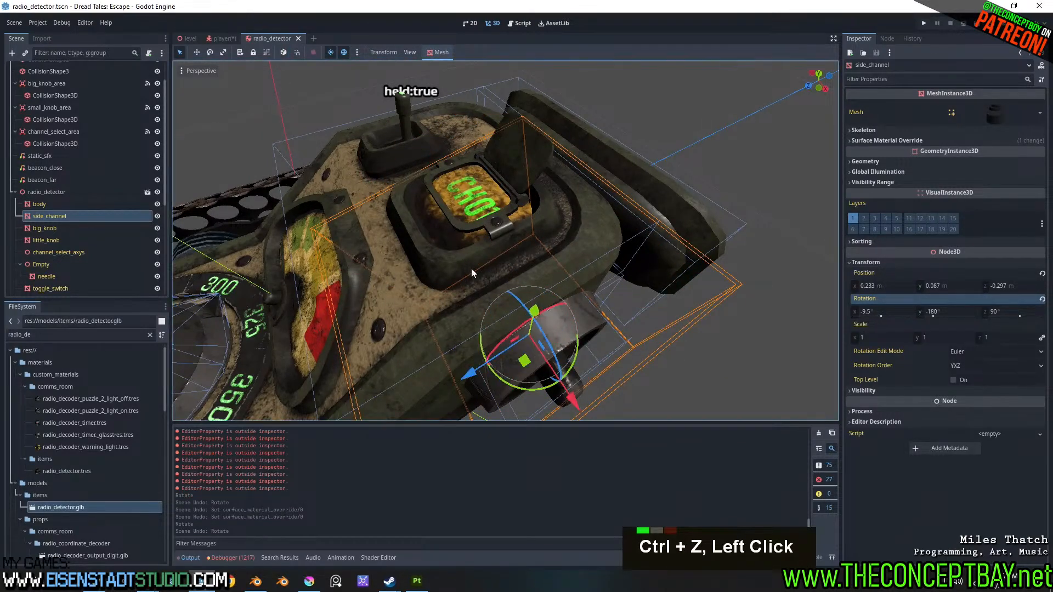
drag(559, 310, 494, 327)
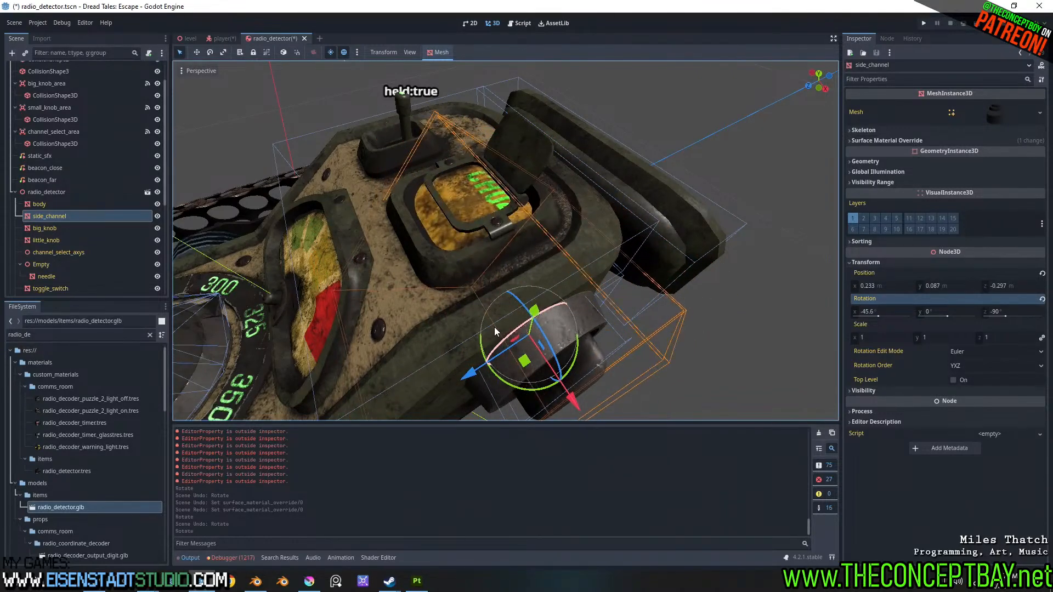
key(ctrl+z)
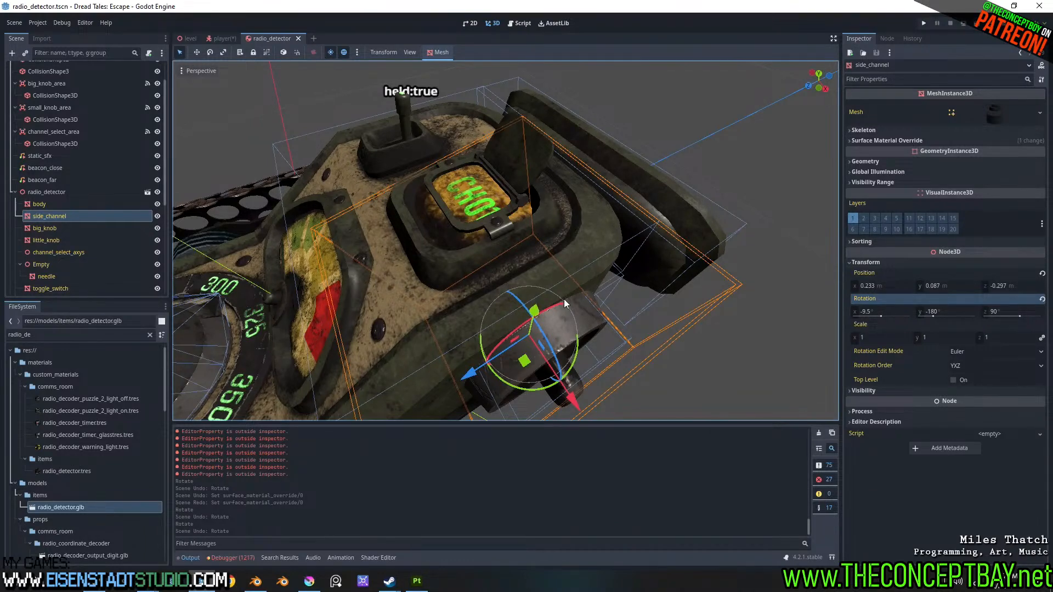
- Examine the channel knob up close and from farther away, and check its X rotation against the script's snap_angles
middle_drag(564, 298, 585, 282)
scroll(607, 282, down, 5)
middle_drag(585, 282, 545, 273)
scroll(587, 278, up, 2)
scroll(544, 273, up, 2)
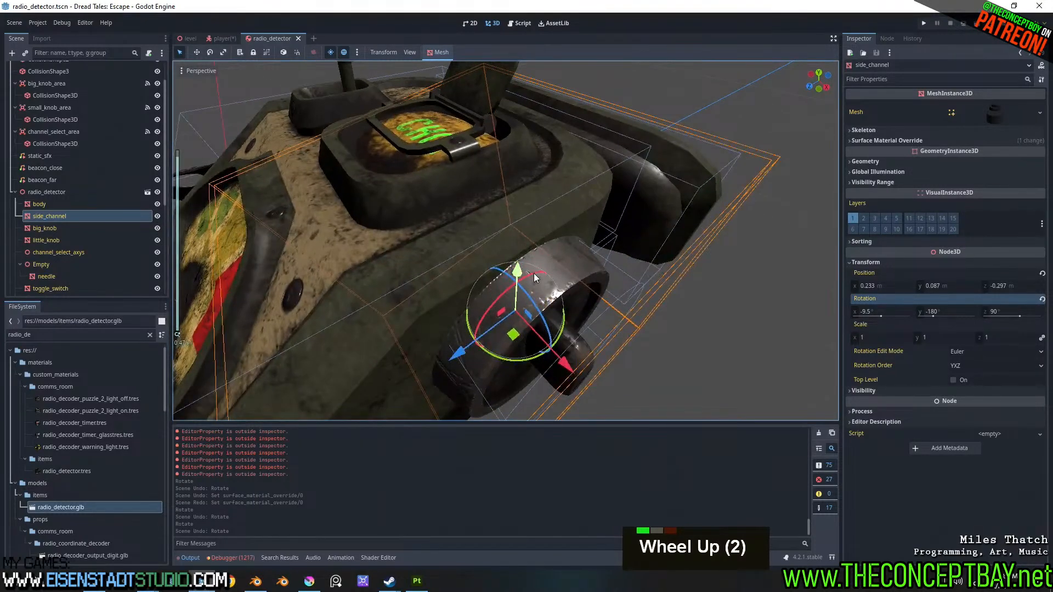
scroll(544, 295, down, 2)
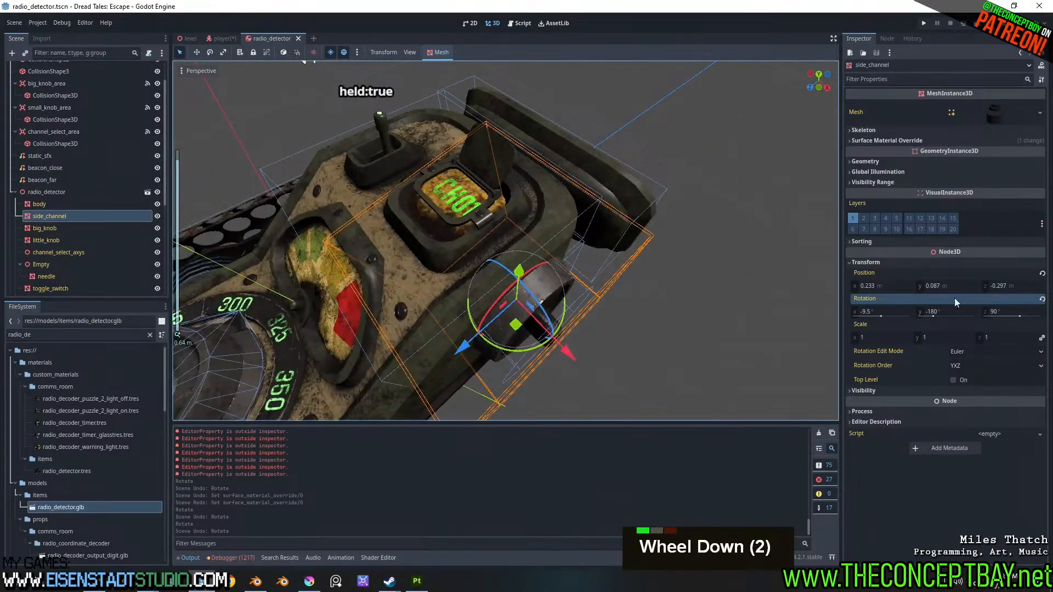
click(900, 313)
key(ctrl+c)
key(Escape)
click(515, 24)
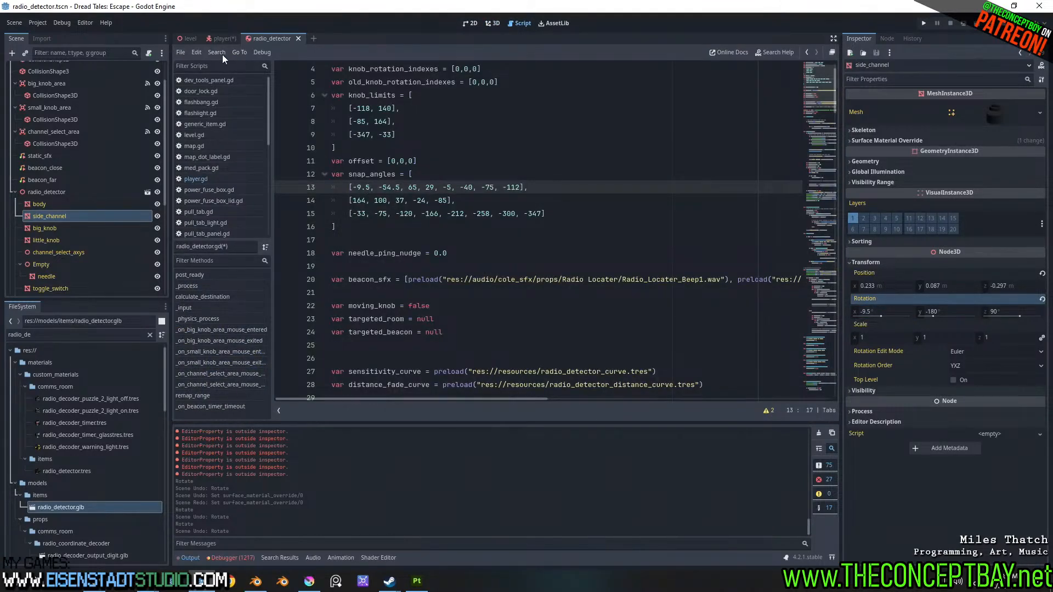
click(497, 24)
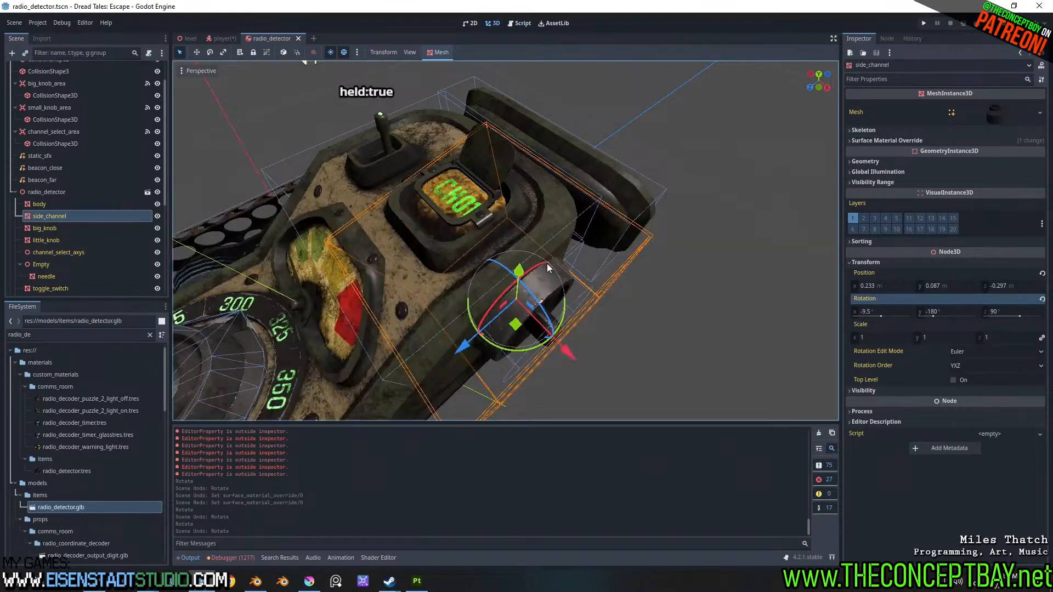
- Rotate side_channel to -54.5° about X with snapping and recheck it against the second snap angle in the script
ctrl+drag(547, 263, 764, 298)
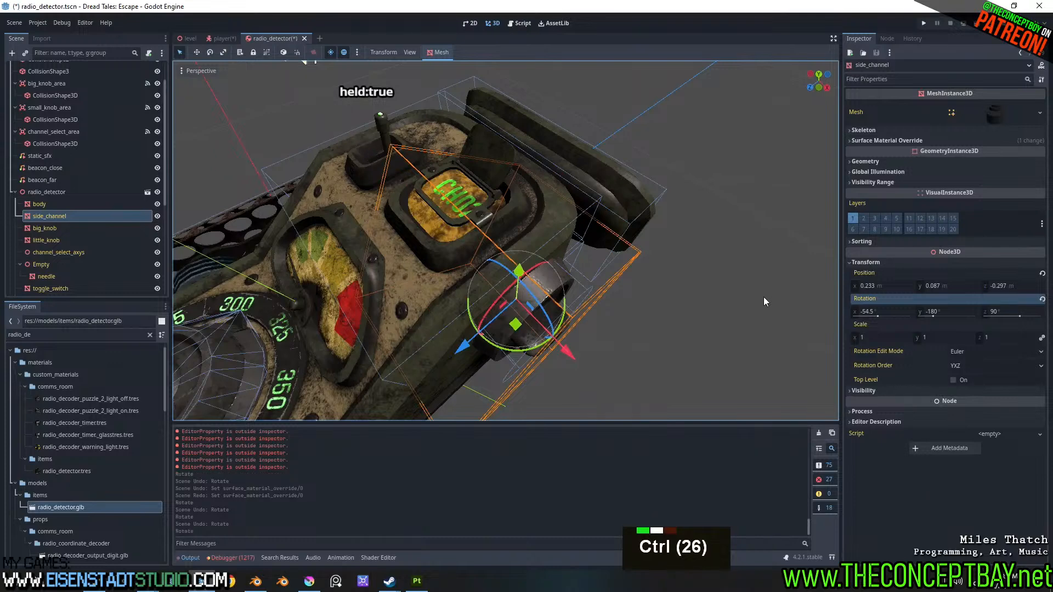
click(889, 311)
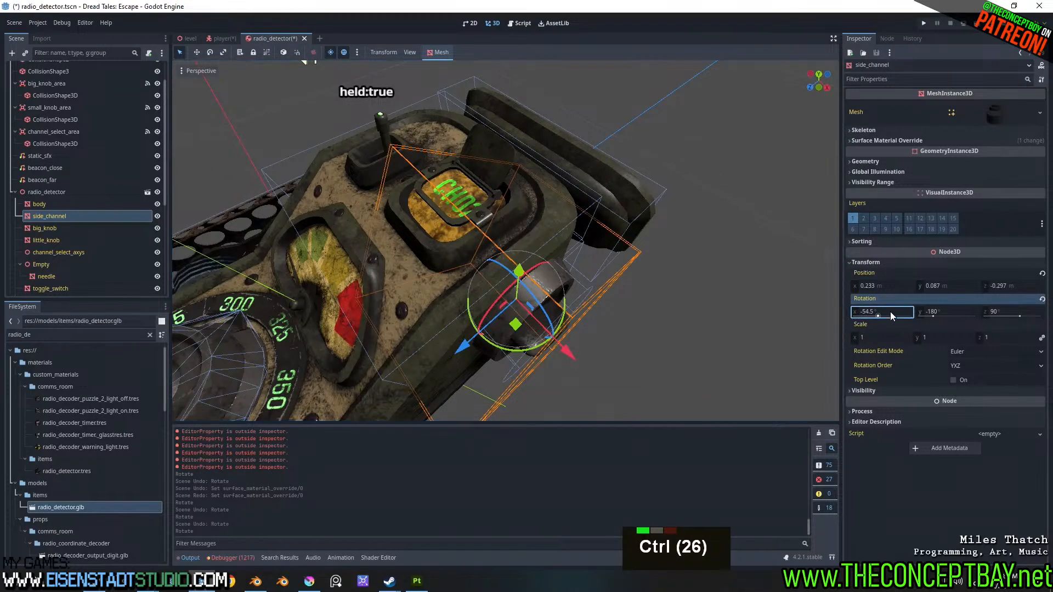
click(519, 24)
drag(379, 187, 401, 187)
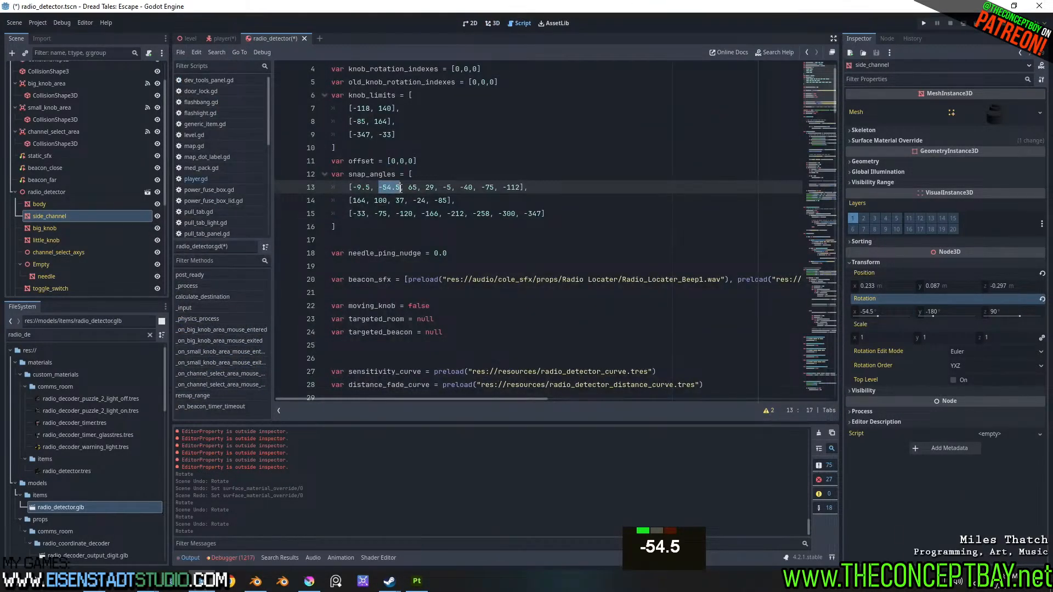
- Rotate side_channel further to an X rotation of -80.5° and enter it as the third value of the first snap_angles row
click(493, 23)
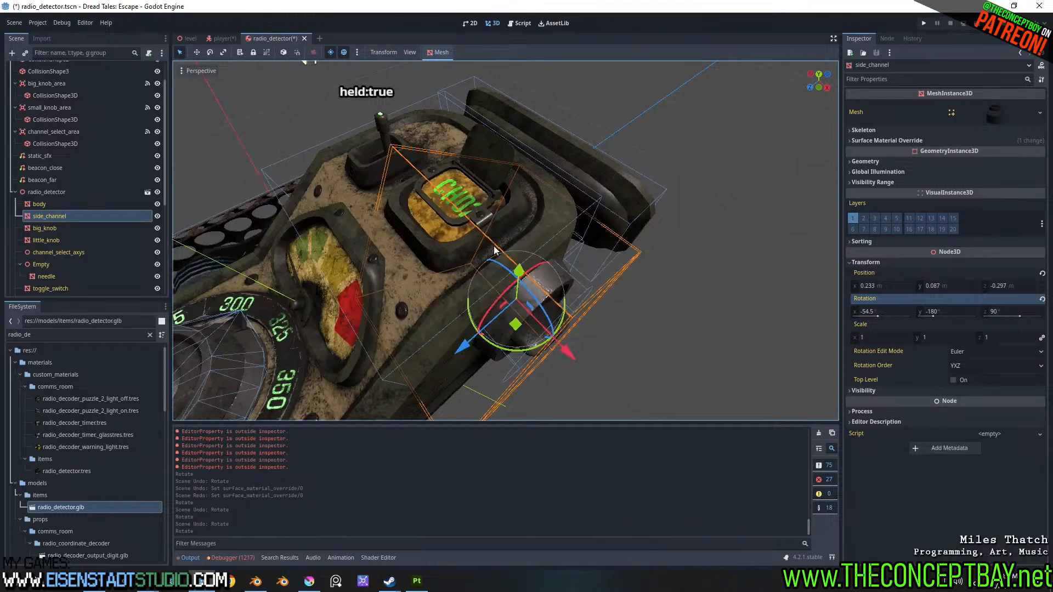
ctrl+drag(541, 270, 553, 305)
click(867, 311)
key(ctrl+c)
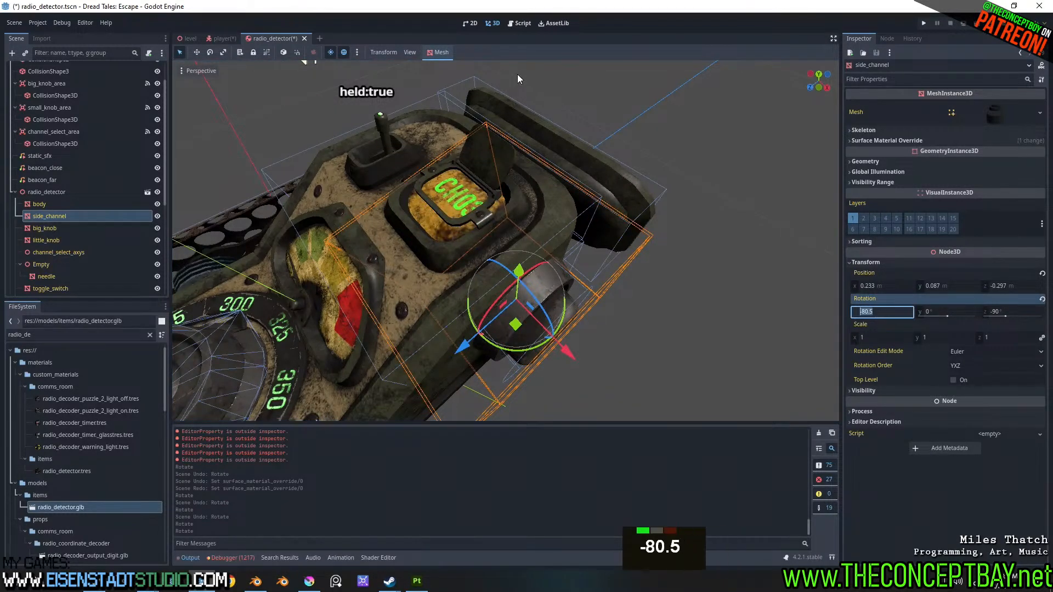
click(519, 23)
double_click(412, 187)
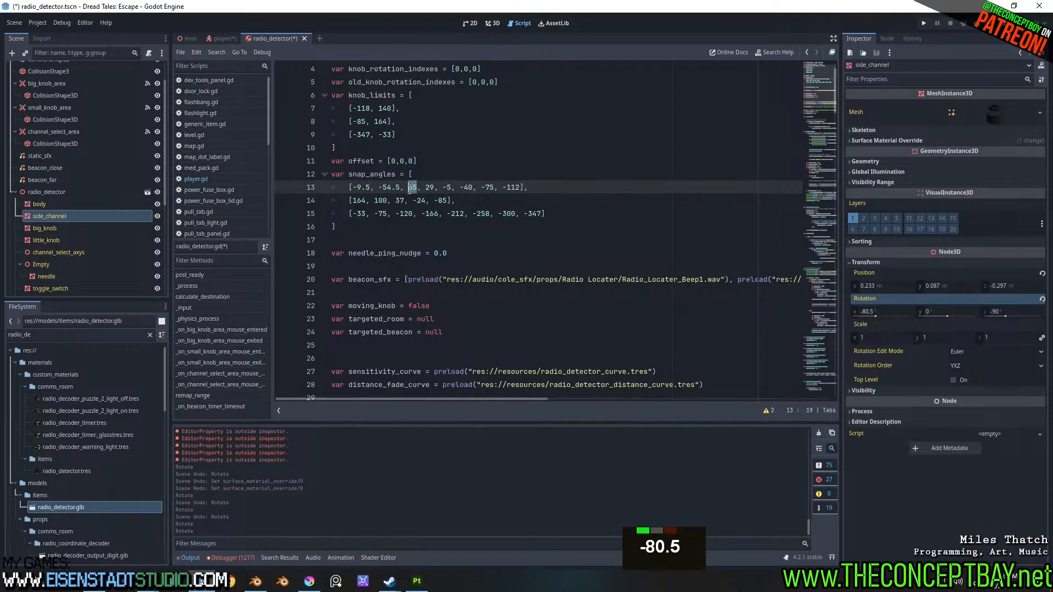
key(ctrl+v)
- Run the game project and open its item spawning list
key(F5)
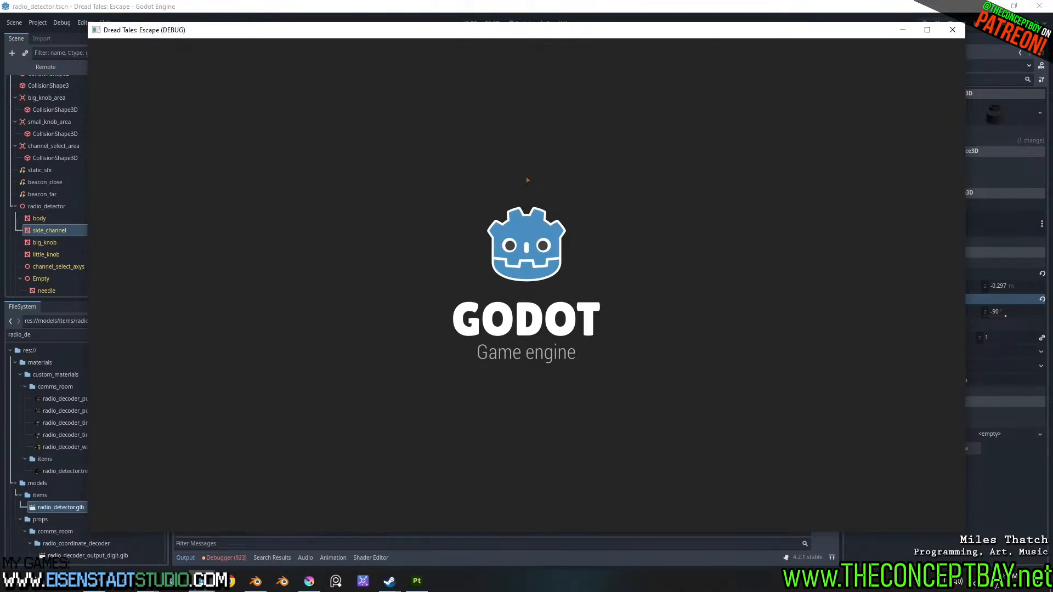
key(grave)
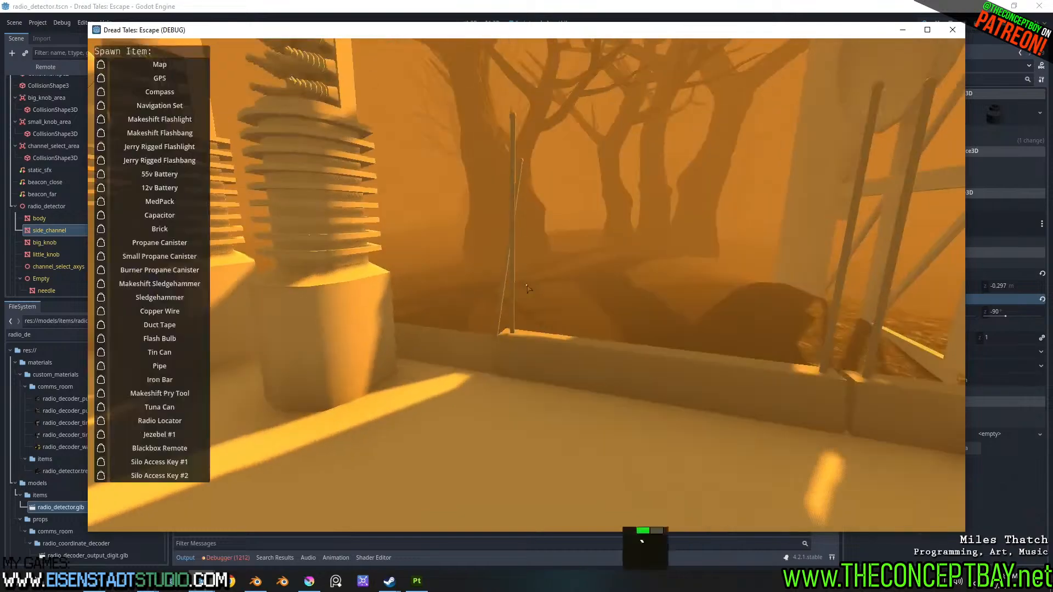
- Spawn the Radio Locator in the running game, equip it and hold it up in focus
click(100, 420)
scroll(527, 285, down, 5)
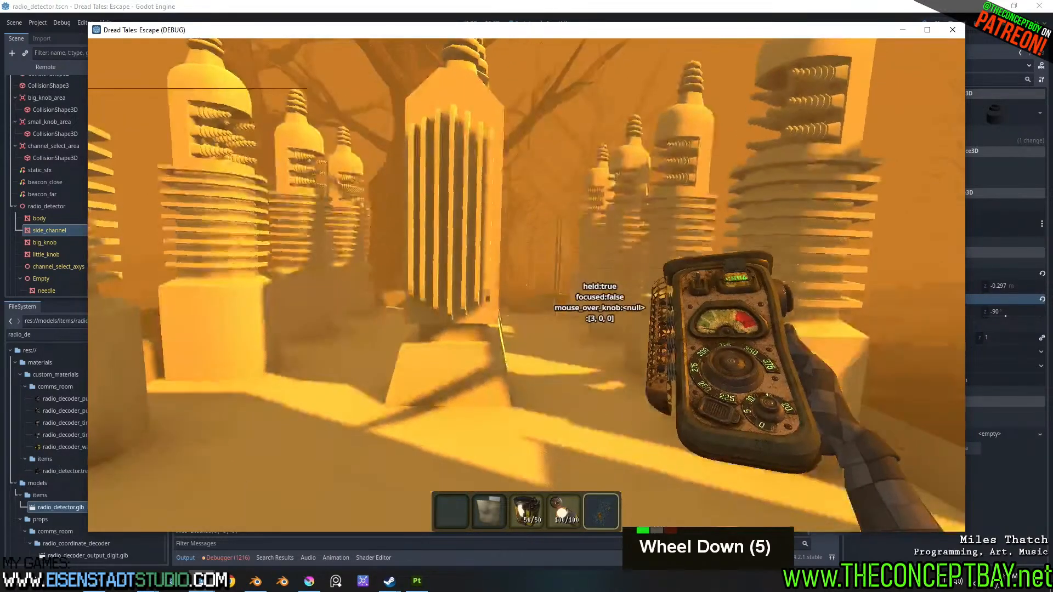
right_click(527, 285)
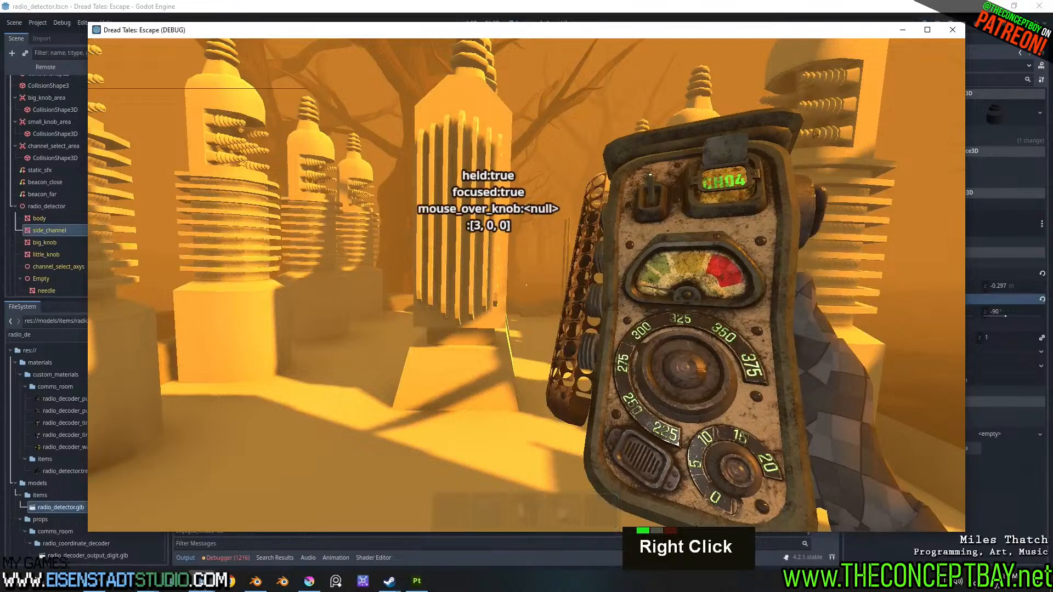
- Test the detector's side channel knob in the running game by turning it back and forth through several channels
mouse_move(810, 200)
mouse_down()
mouse_move(804, 183)
mouse_move(808, 258)
mouse_move(806, 192)
mouse_up()
mouse_move(805, 298)
mouse_down()
mouse_move(807, 310)
mouse_move(815, 187)
mouse_move(807, 318)
mouse_up()
drag(802, 373, 833, 122)
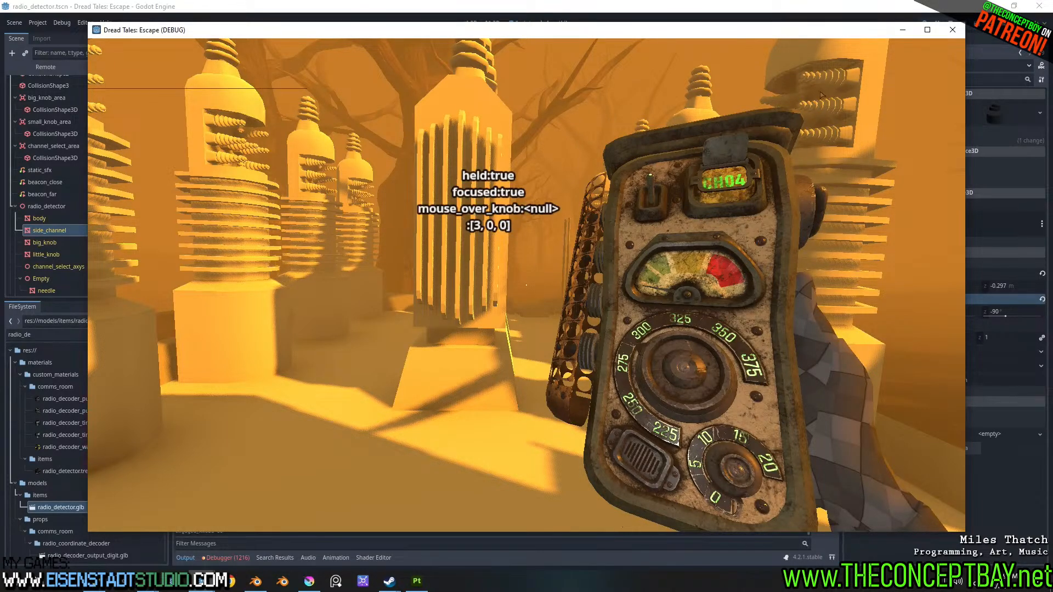
drag(812, 187, 808, 307)
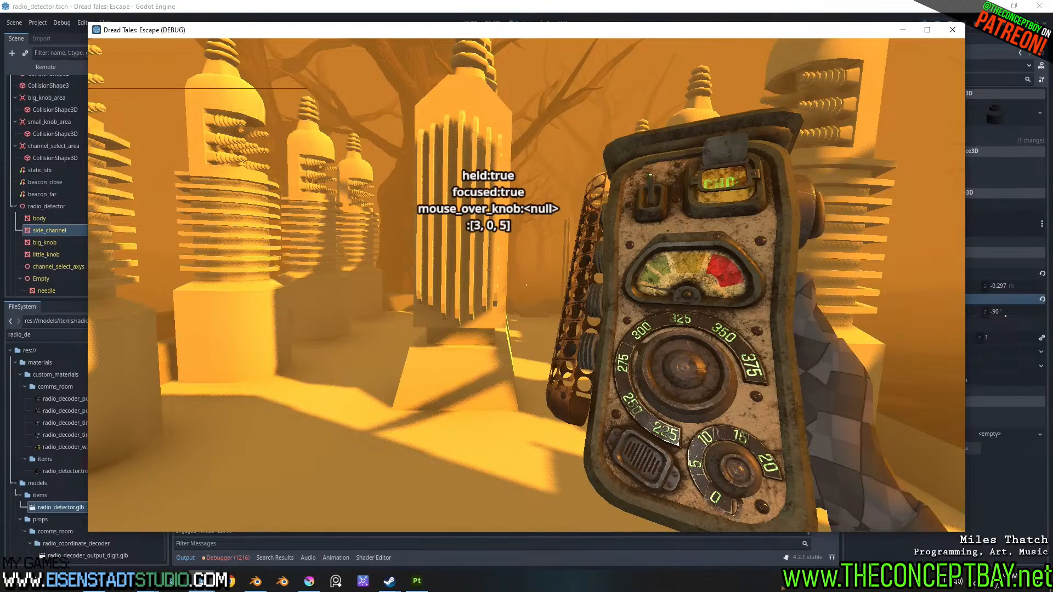
drag(814, 264, 799, 433)
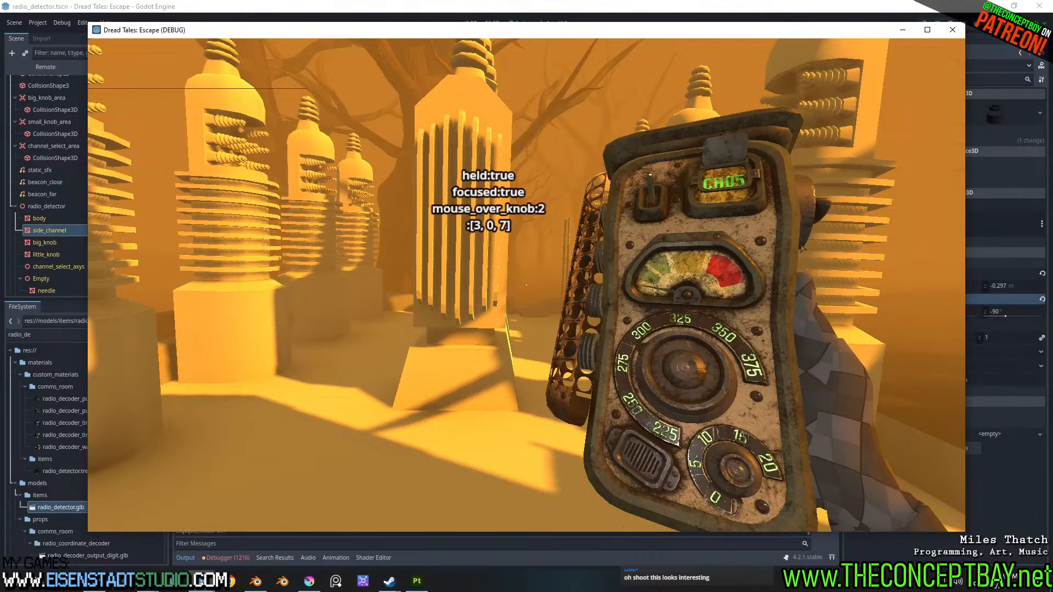
drag(802, 249, 828, 191)
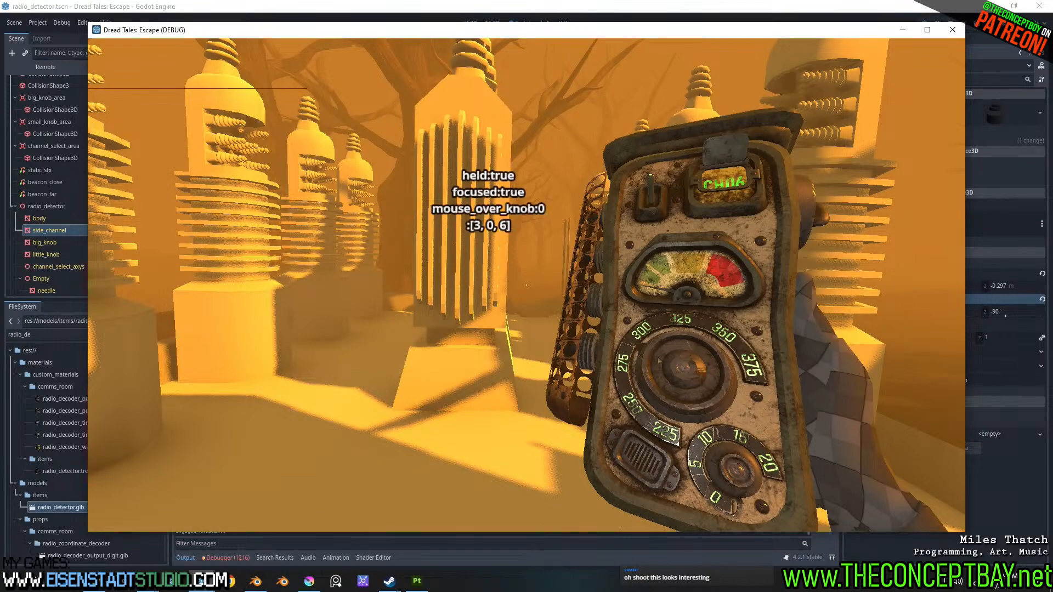
- Stop the running game and undo the last edits in the radio detector script
click(953, 29)
key(ctrl+z)
key(ctrl+z)
key(ctrl+z)
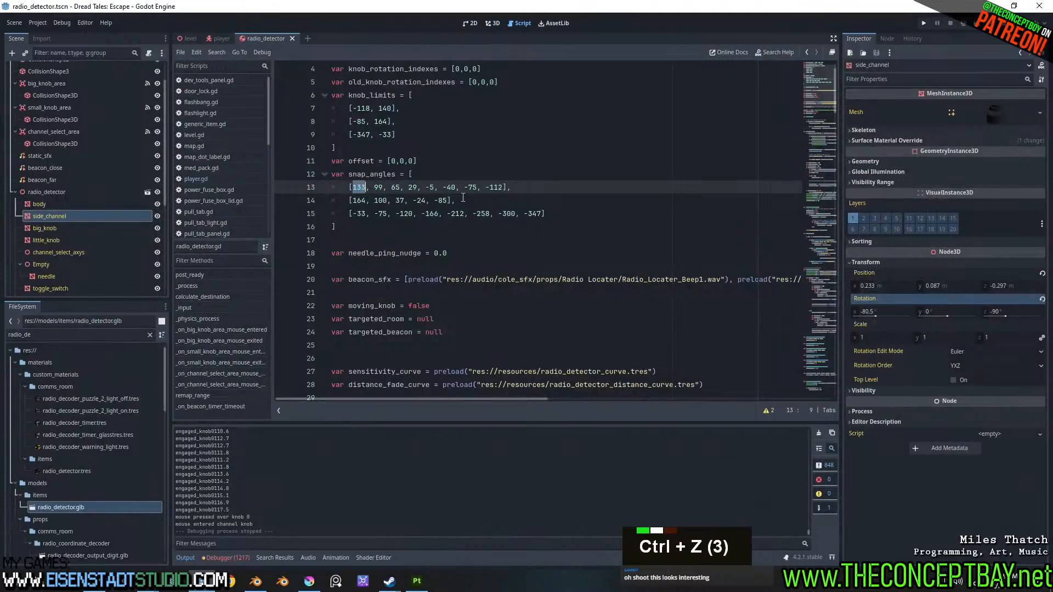
- Rotate the side_channel knob in the 3D scene with snapping until CH01 shows in the display window, at X rotation -9.5°
click(361, 214)
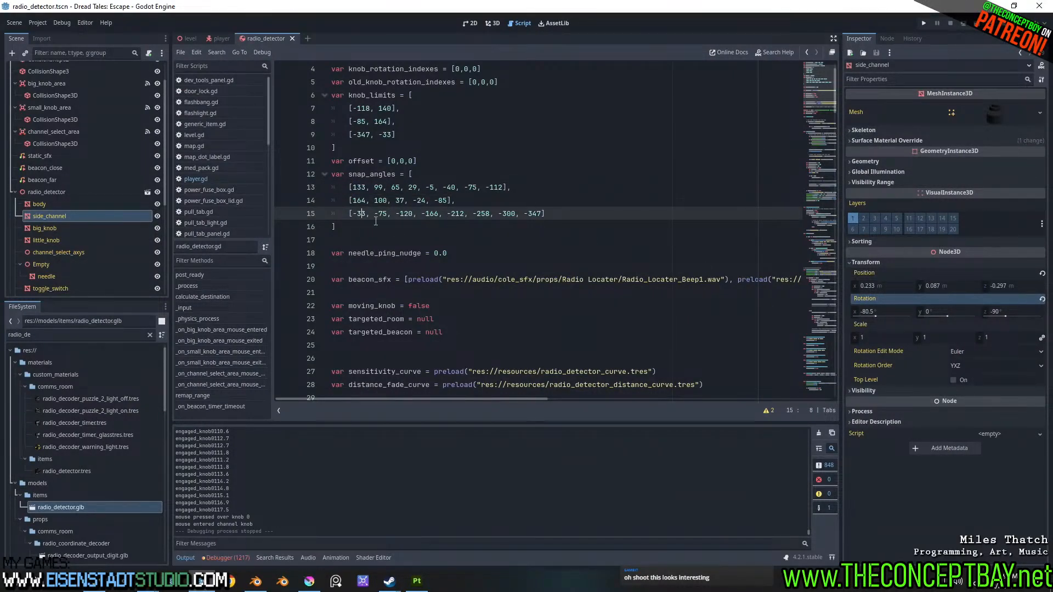
click(490, 23)
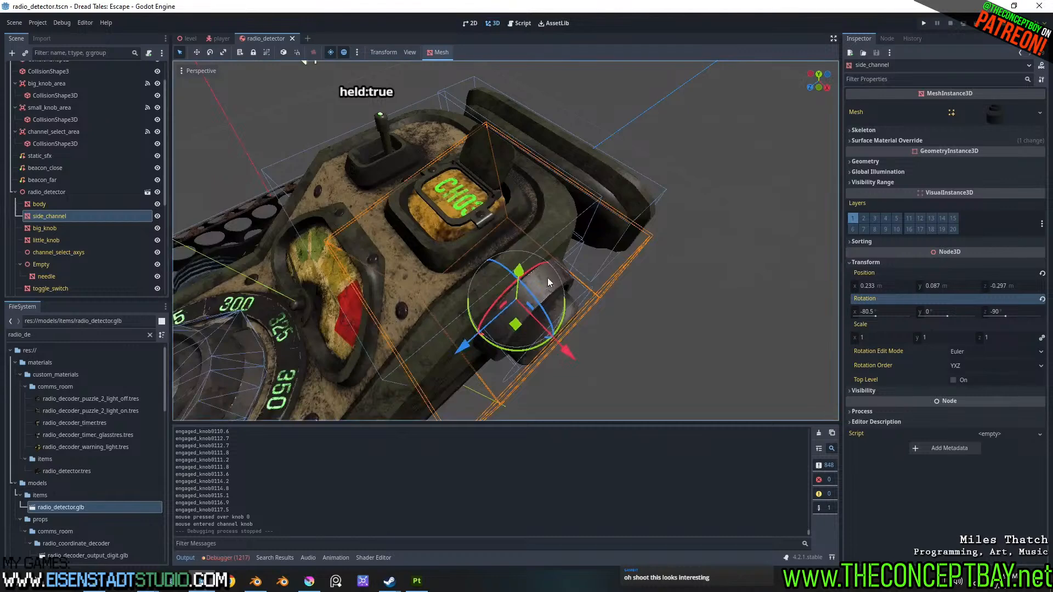
key(ctrl)
key(ctrl)
ctrl+click(540, 266)
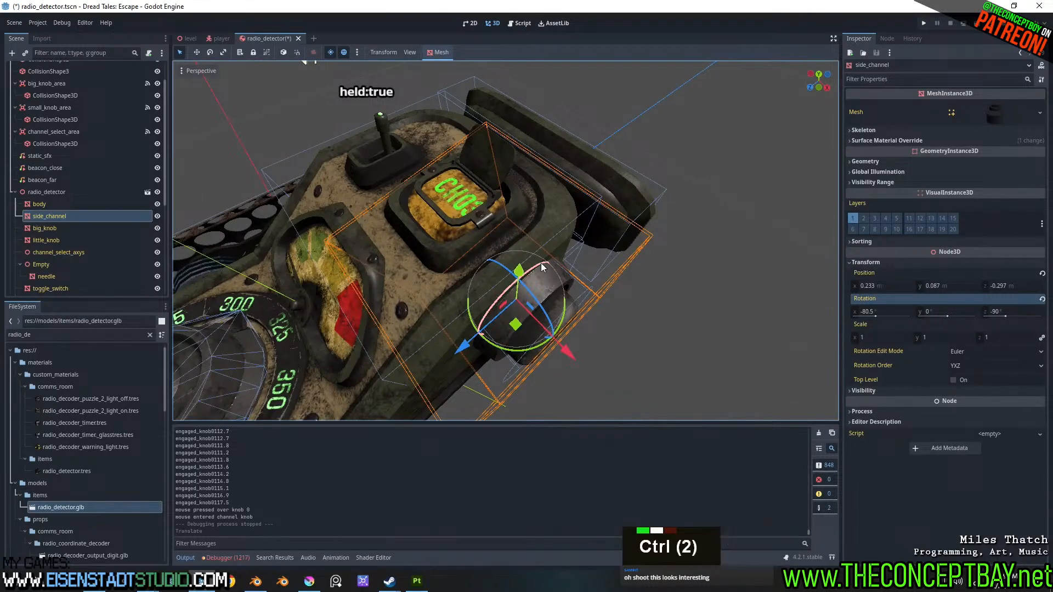
ctrl+drag(540, 262, 765, 348)
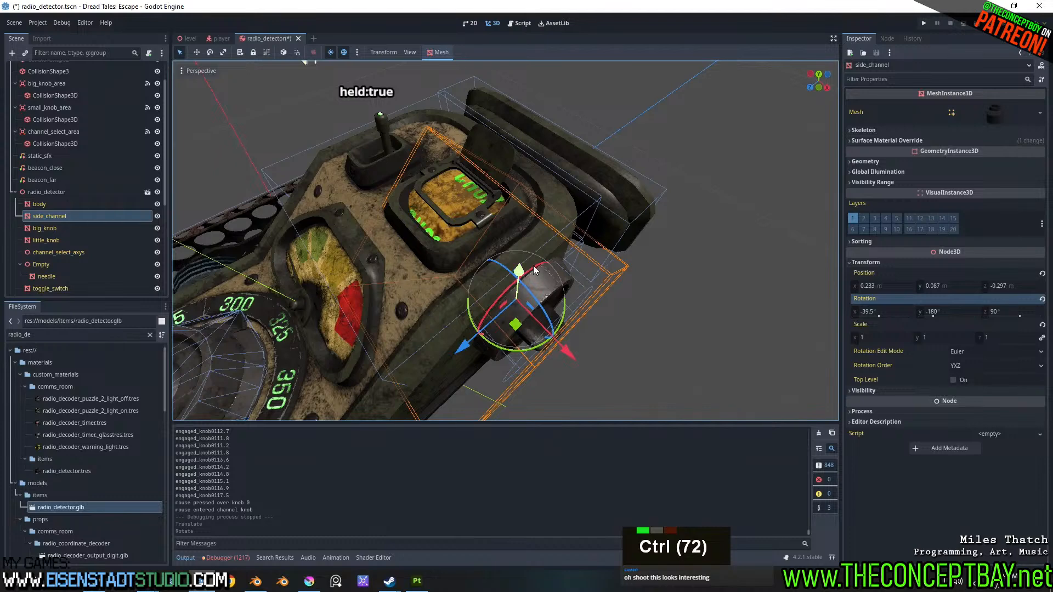
ctrl+drag(542, 265, 598, 253)
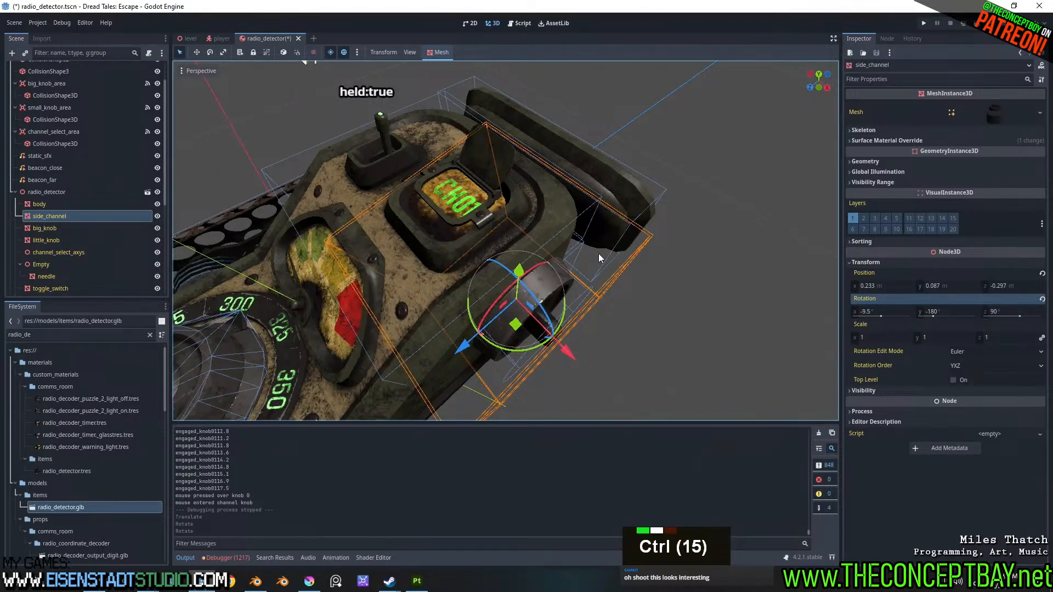
- Copy the knob's X rotation and enter -9.5 as the first value in the third row of snap_angles
click(900, 311)
key(ctrl+c)
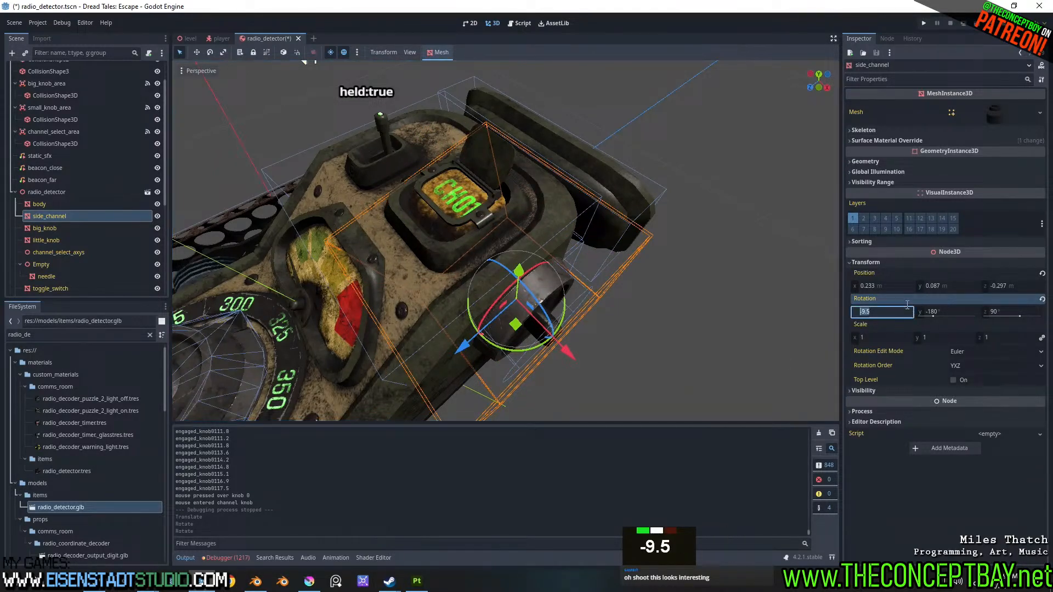
click(524, 23)
click(362, 213)
double_click(362, 213)
key(ctrl+v)
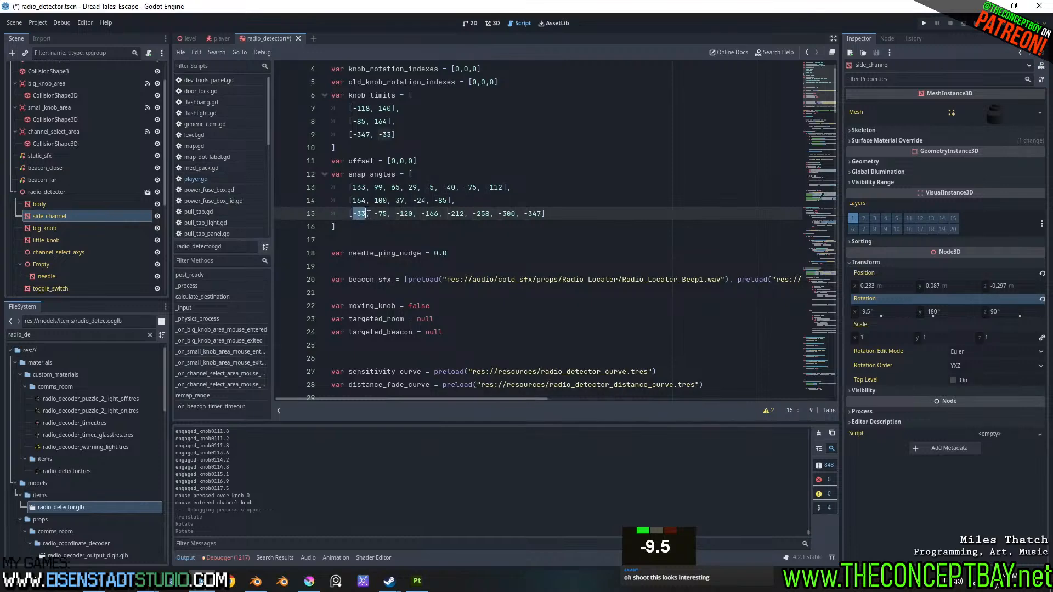
- Rotate the side_channel knob 45° to the second channel and enter its X rotation, -54.5, as the second value in the third snap_angles row
click(493, 23)
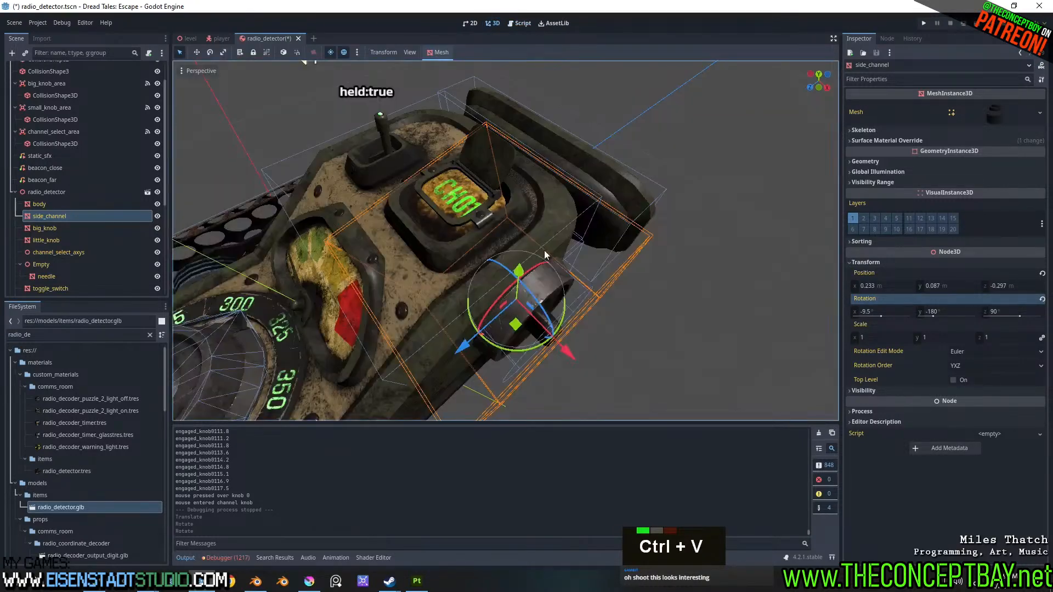
ctrl+drag(541, 266, 516, 282)
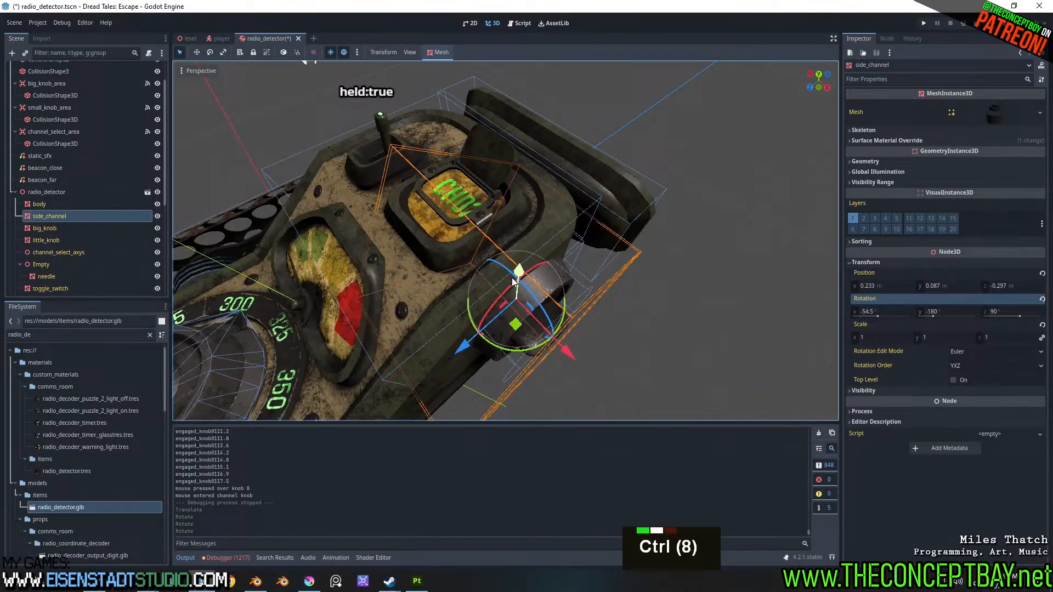
click(889, 312)
key(ctrl+c)
click(523, 24)
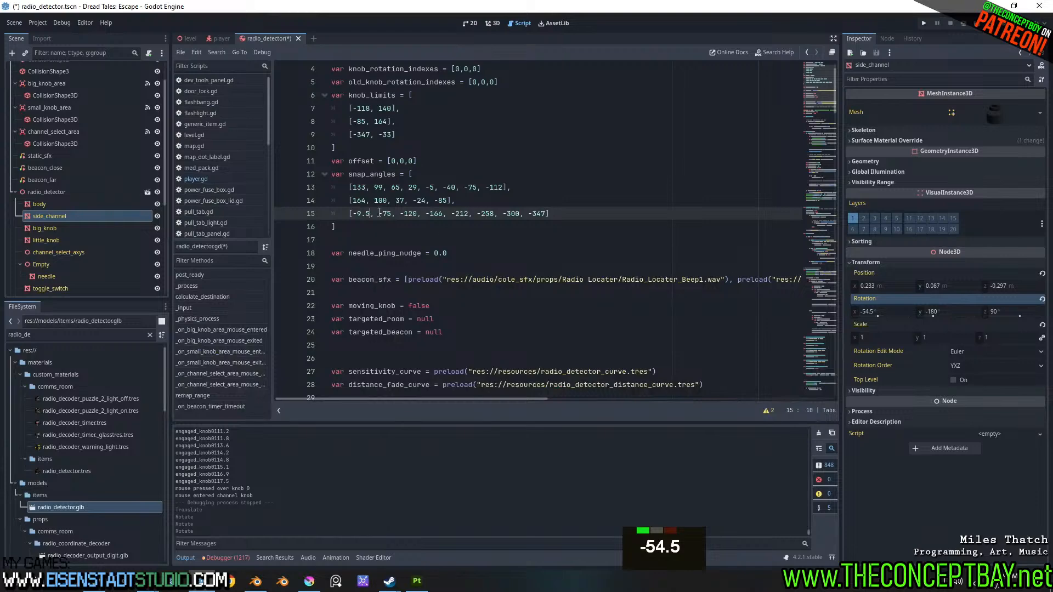
drag(379, 213, 392, 213)
key(ctrl+v)
- Rotate the side_channel knob another 45° to the third channel and enter its X rotation, -80.5, as the third value in that row
click(494, 23)
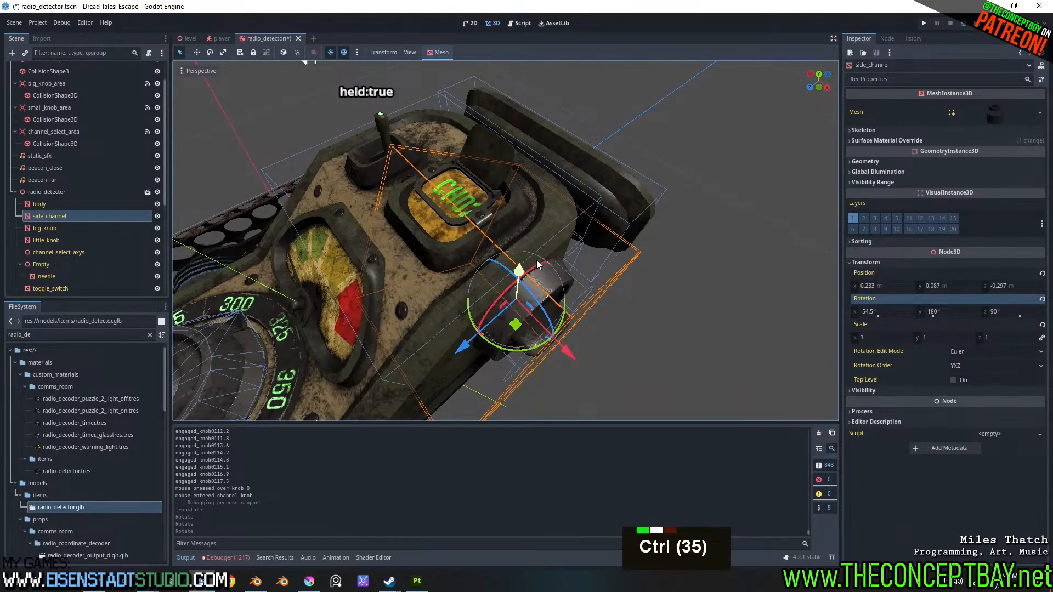
ctrl+drag(541, 262, 509, 279)
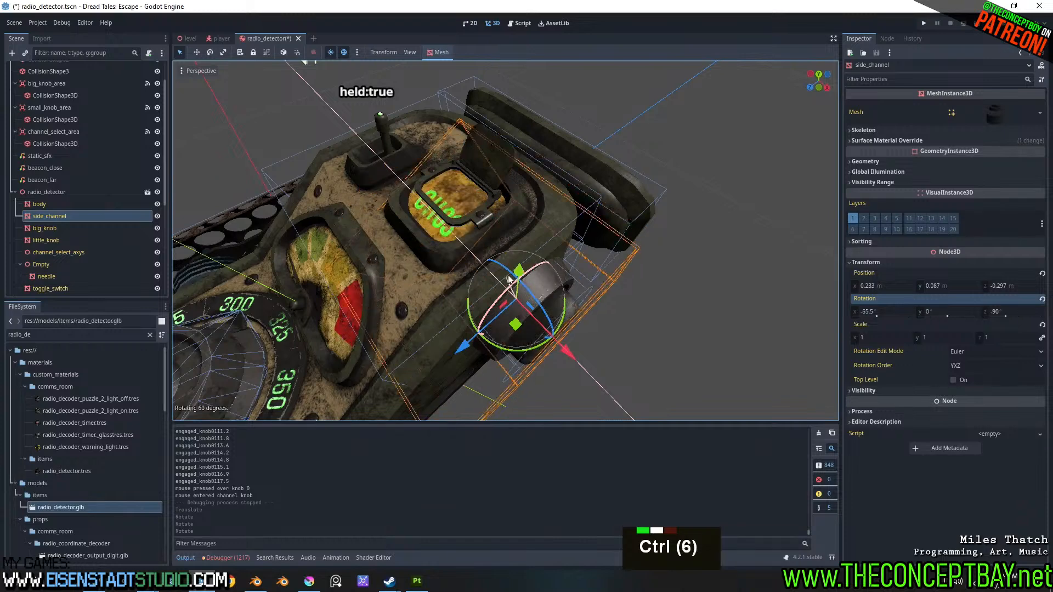
click(893, 311)
text(-80.5)
key(Return)
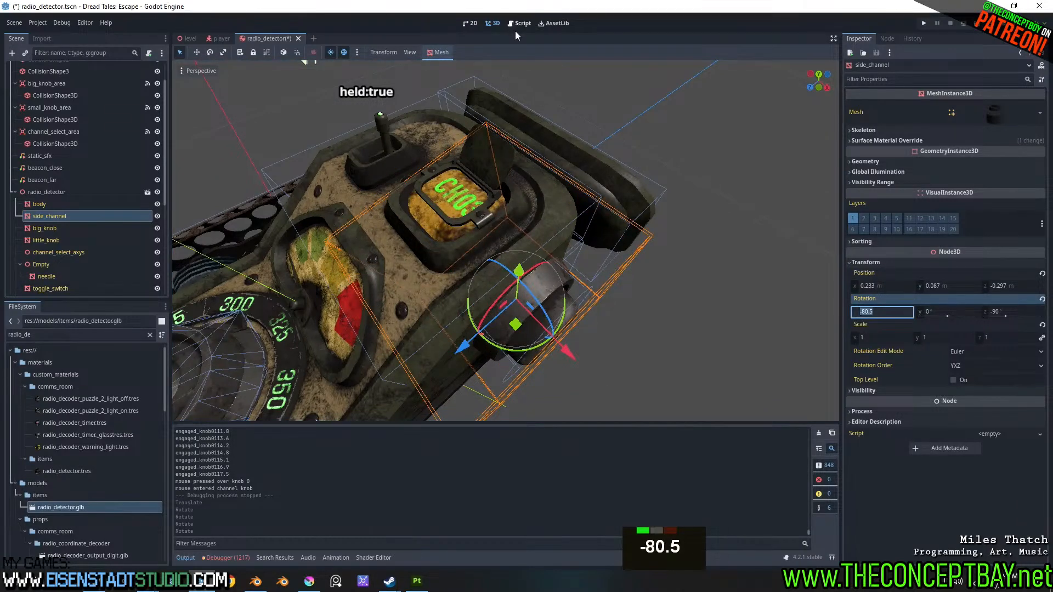
click(519, 24)
double_click(419, 214)
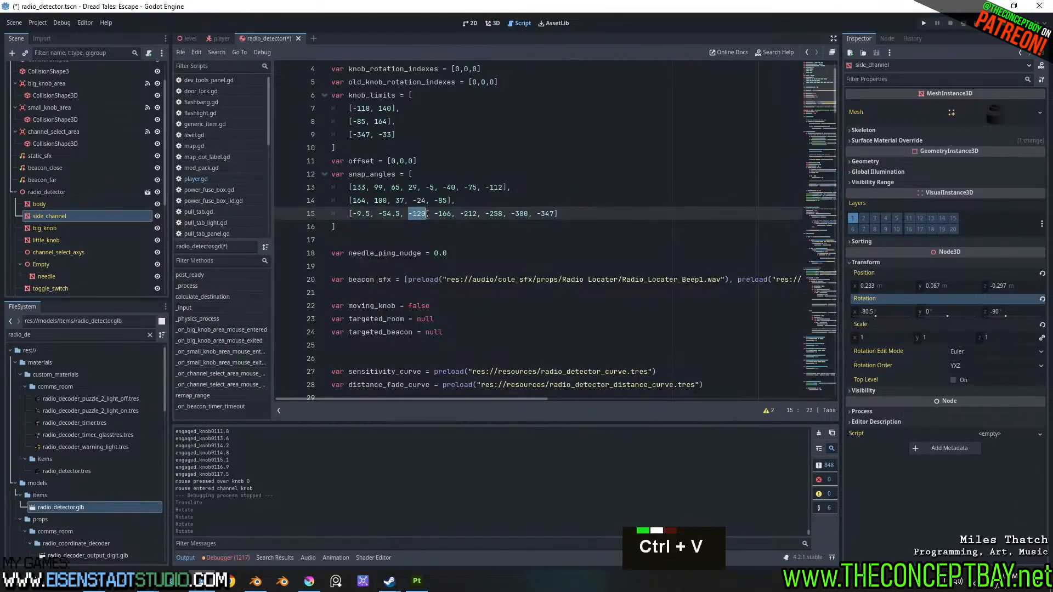
key(ctrl+v)
- Rotate the side_channel knob another 45° to the fourth channel and enter its X rotation, -35.5, as the fourth value in that row
double_click(489, 23)
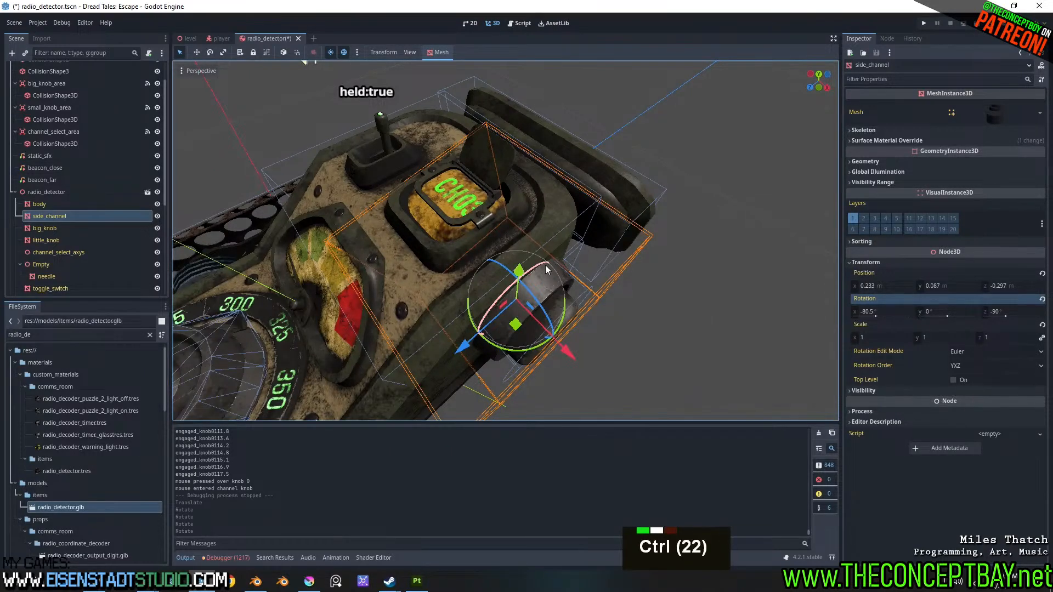
ctrl+drag(545, 265, 520, 283)
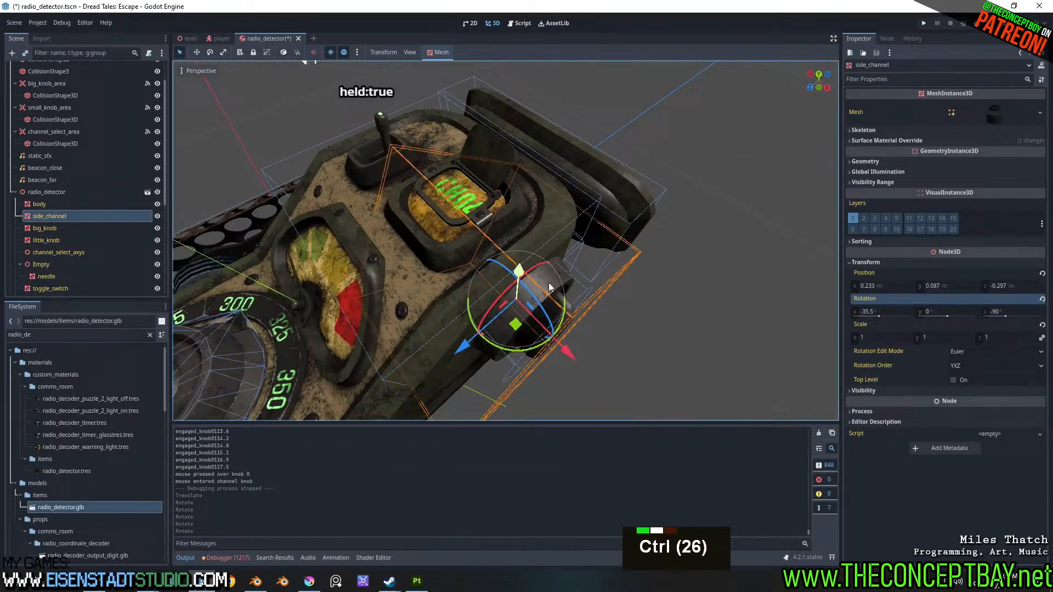
click(894, 309)
key(ctrl+c)
click(518, 25)
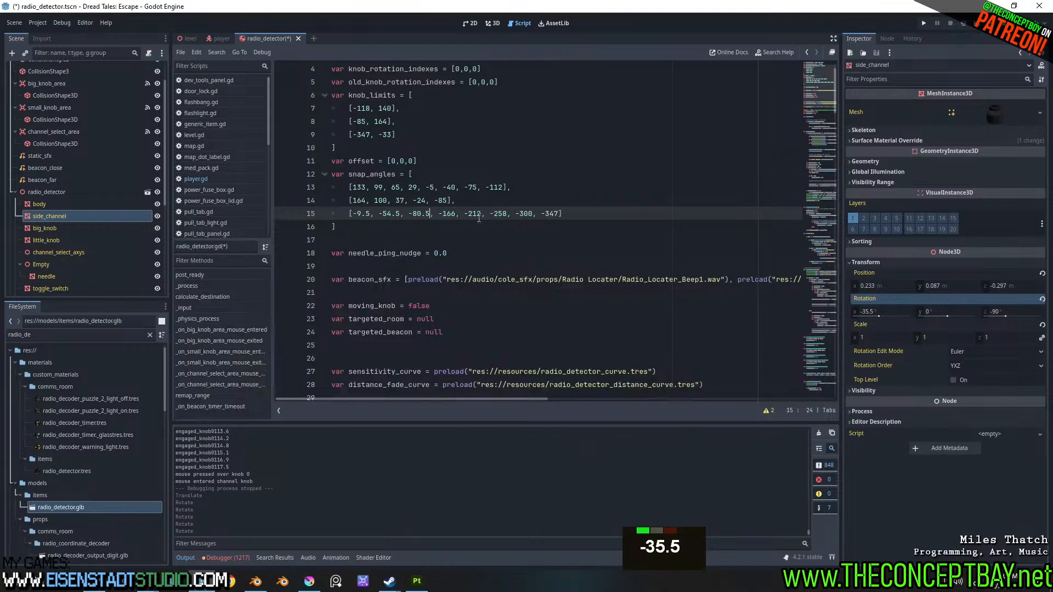
drag(442, 214, 456, 214)
key(ctrl+v)
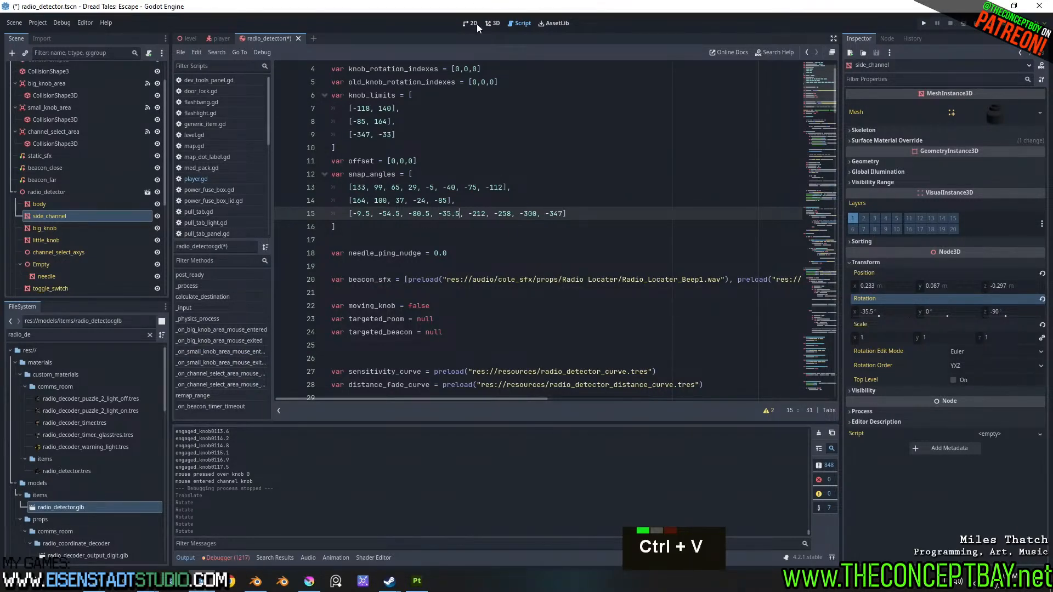
- Rotate the side_channel knob another 45° to the fifth channel and enter its X rotation, 9.5, as the fifth value in that row
click(495, 24)
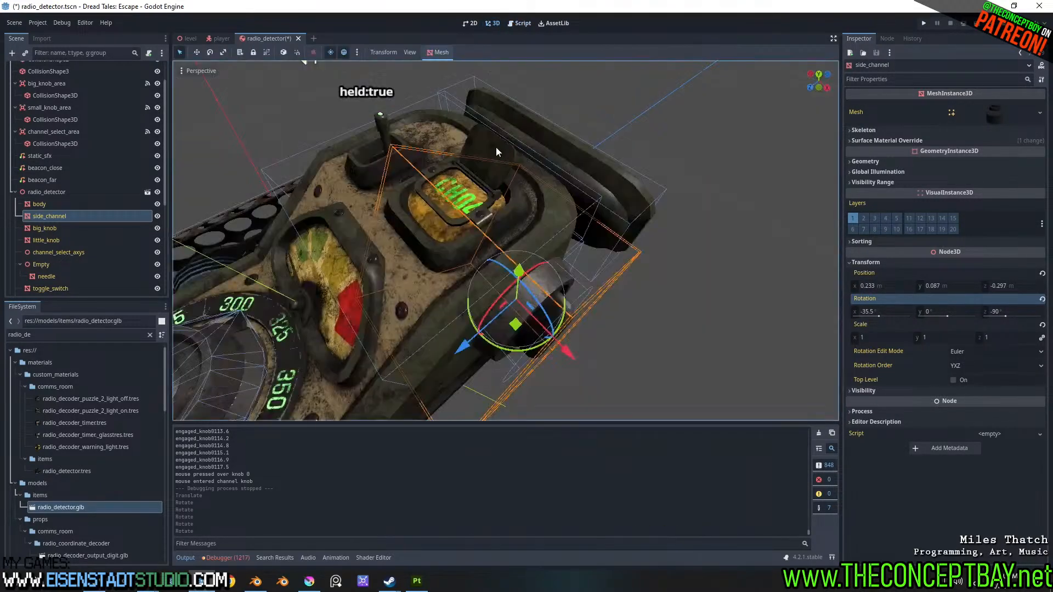
ctrl+click(542, 265)
ctrl+drag(542, 265, 562, 307)
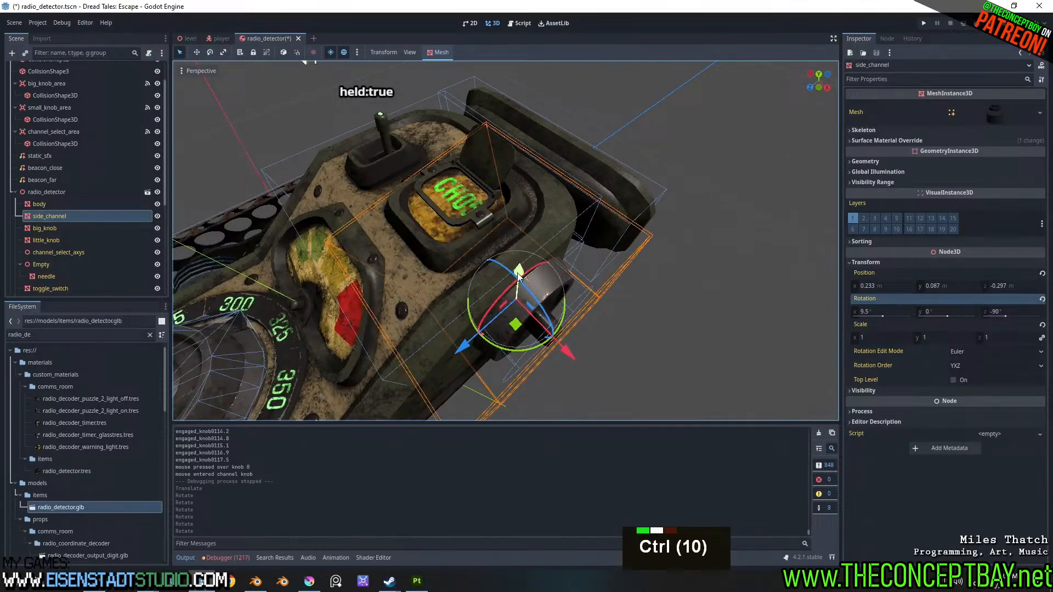
click(898, 312)
key(ctrl+c)
text(9.5)
click(519, 23)
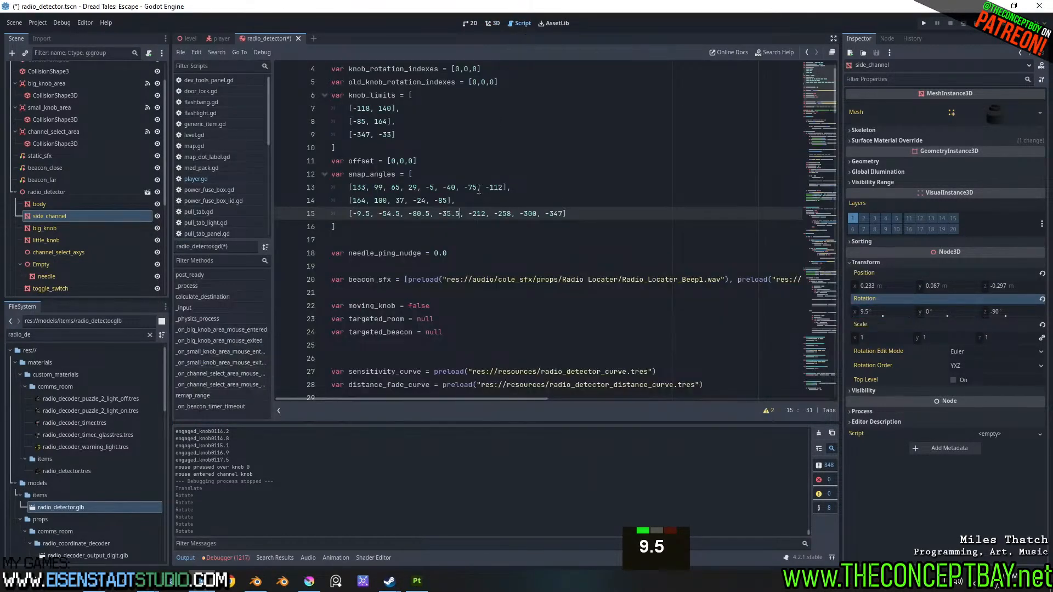
drag(467, 214, 486, 214)
key(ctrl+v)
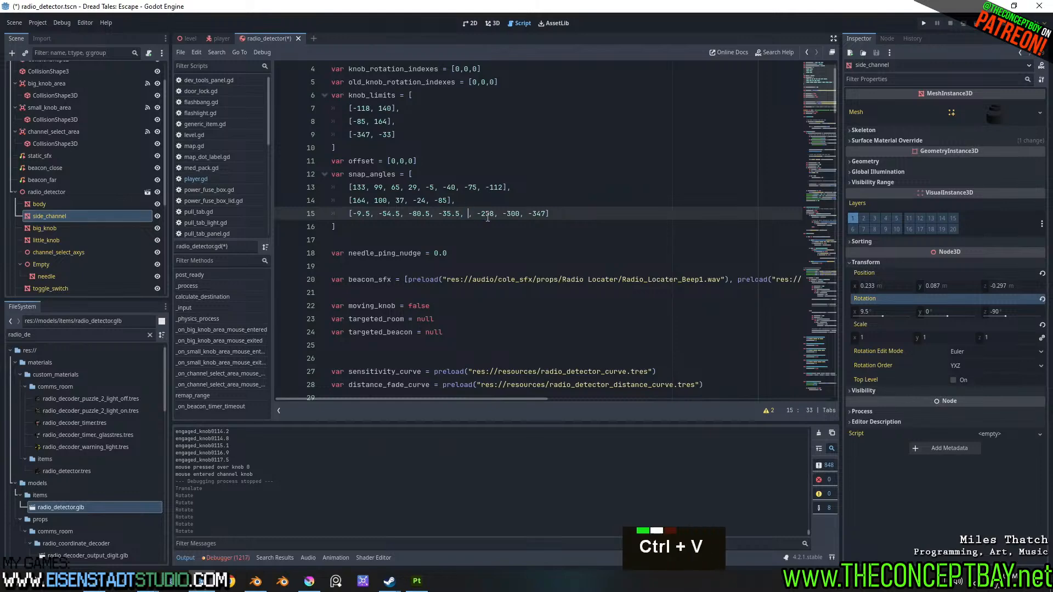
- Rotate the side_channel knob another 45° to the sixth channel and enter its X rotation, 54.5, as the sixth value in that row
click(493, 25)
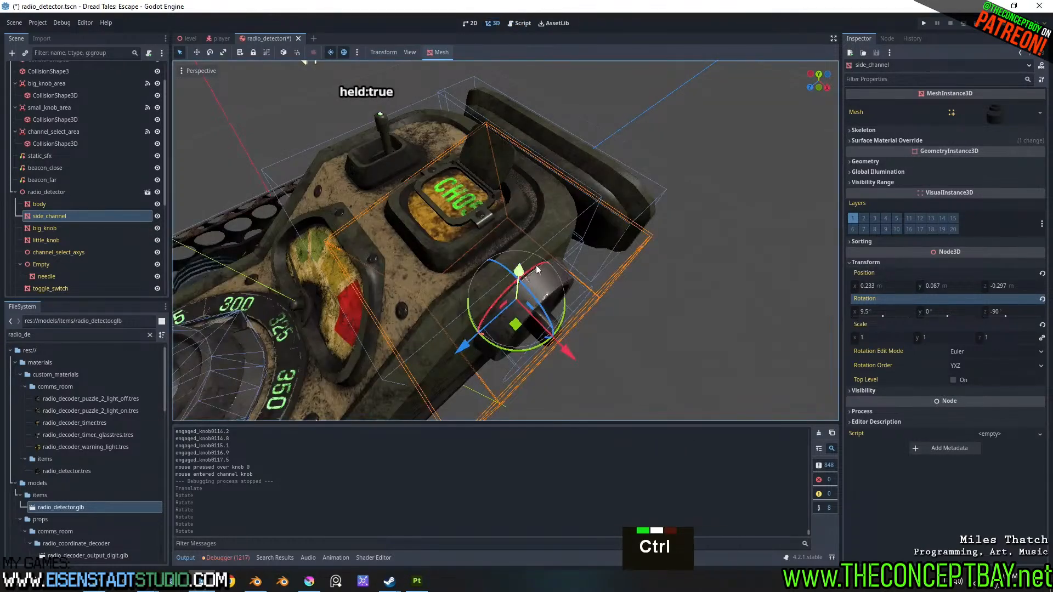
ctrl+drag(541, 266, 516, 277)
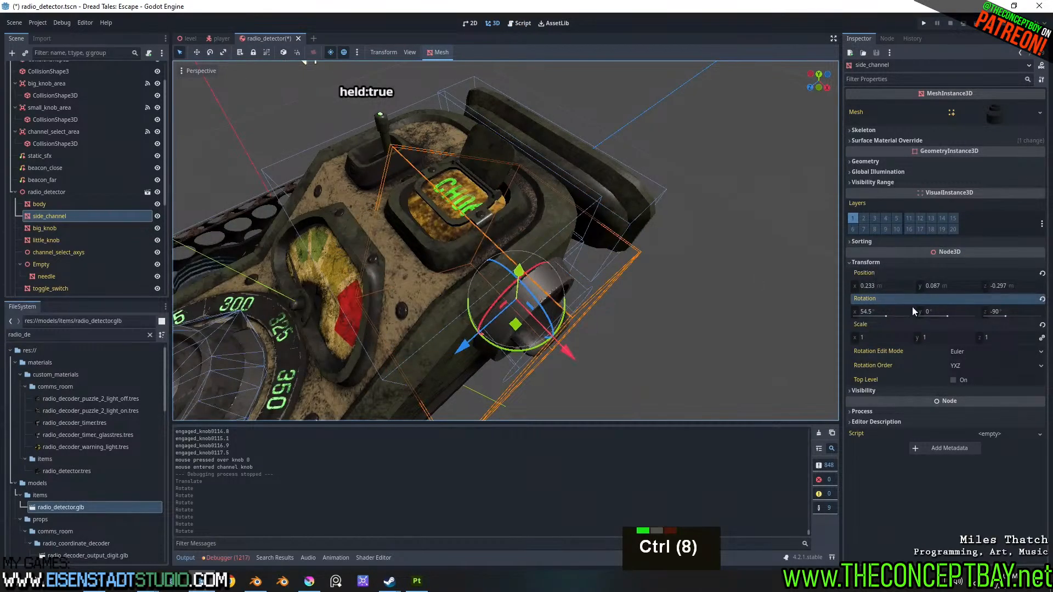
click(882, 311)
key(ctrl+c)
click(524, 23)
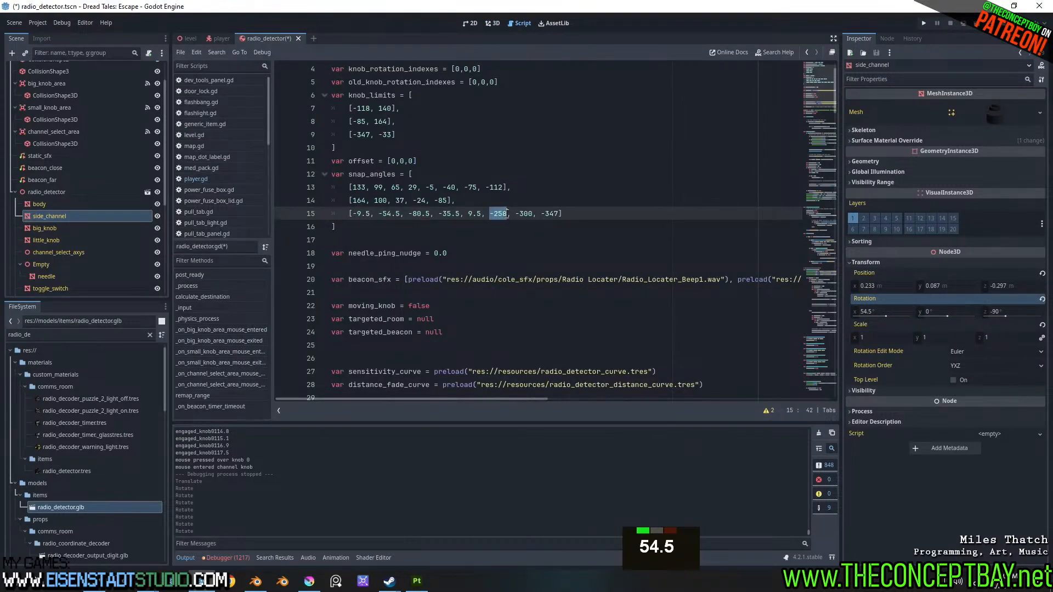
key(ctrl+v)
- Rotate the side_channel knob another 45° to the seventh channel and enter its X rotation, 80.5, as the seventh value in that row
click(492, 23)
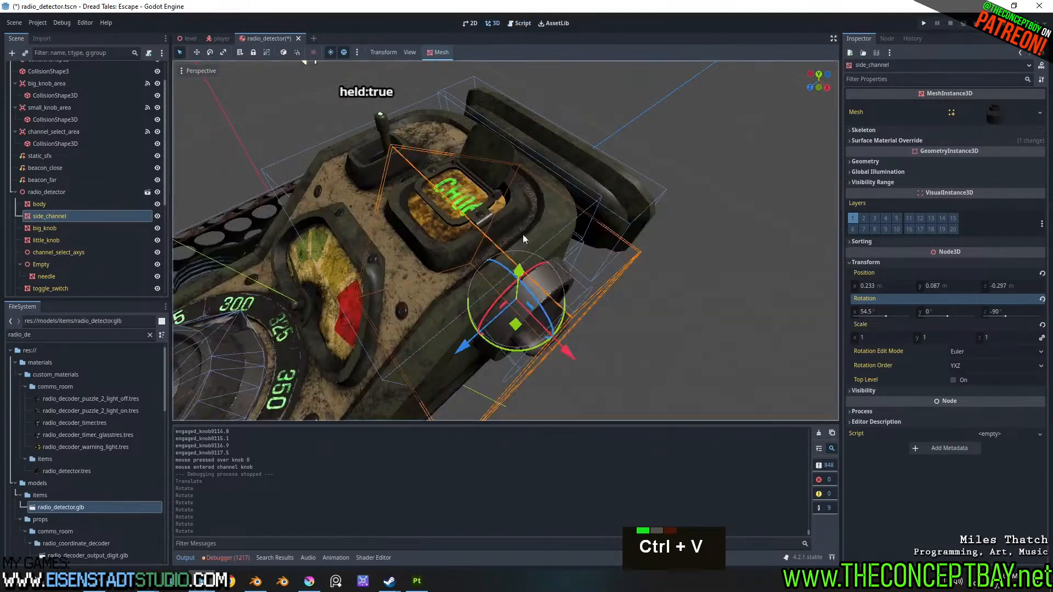
mouse_move(542, 265)
ctrl+mouse_down()
mouse_move(510, 283)
mouse_move(556, 269)
ctrl+mouse_up()
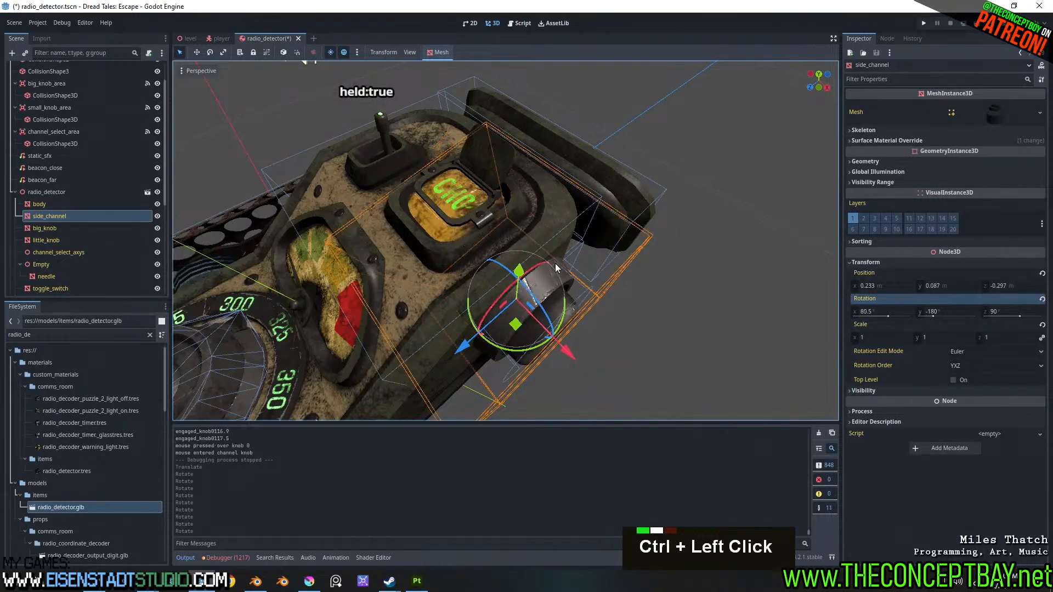
click(881, 311)
key(ctrl+c)
click(520, 24)
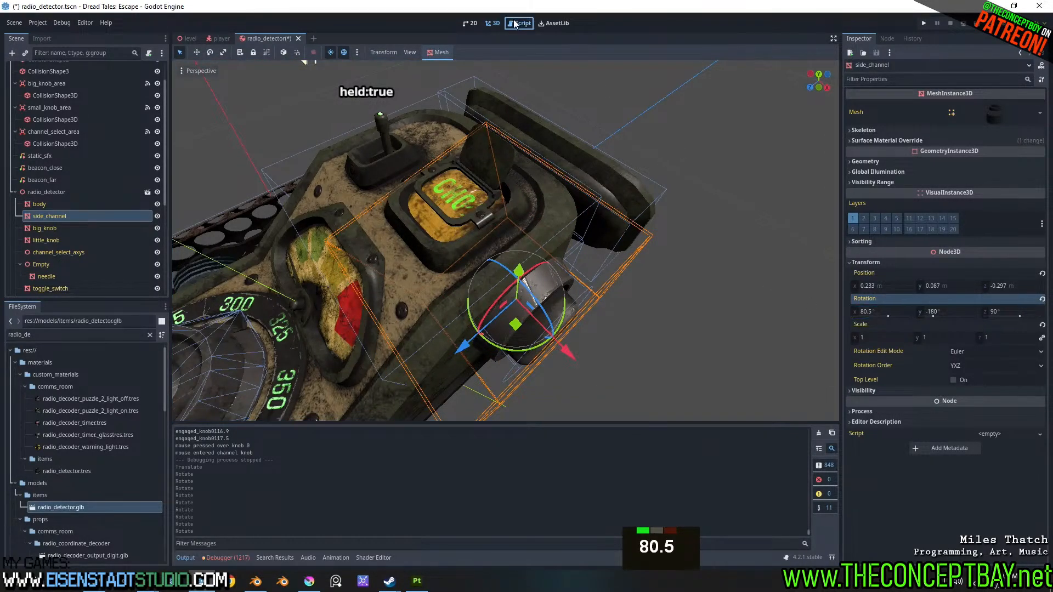
double_click(523, 213)
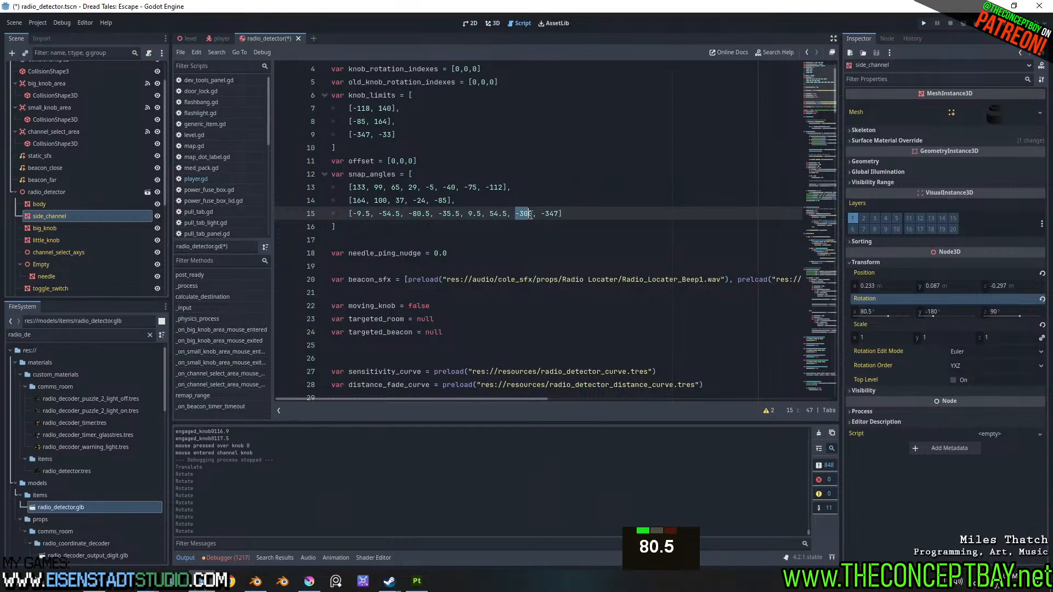
key(ctrl+v)
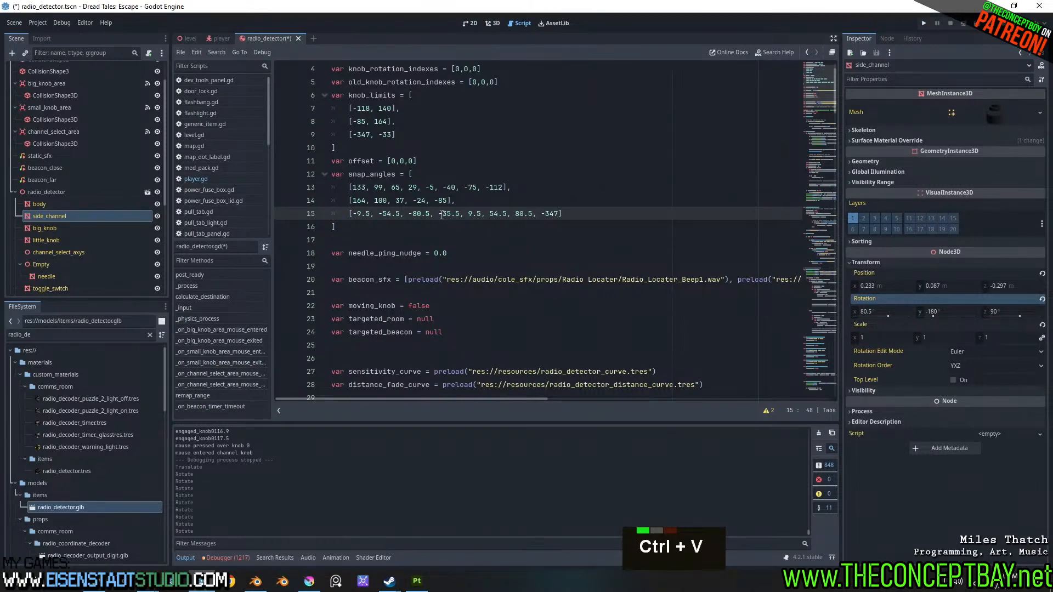
- Rotate the side_channel knob another 45° to the eighth channel and enter its X rotation, 35.5, as the last value in that row
drag(438, 214, 458, 215)
key(ctrl+c)
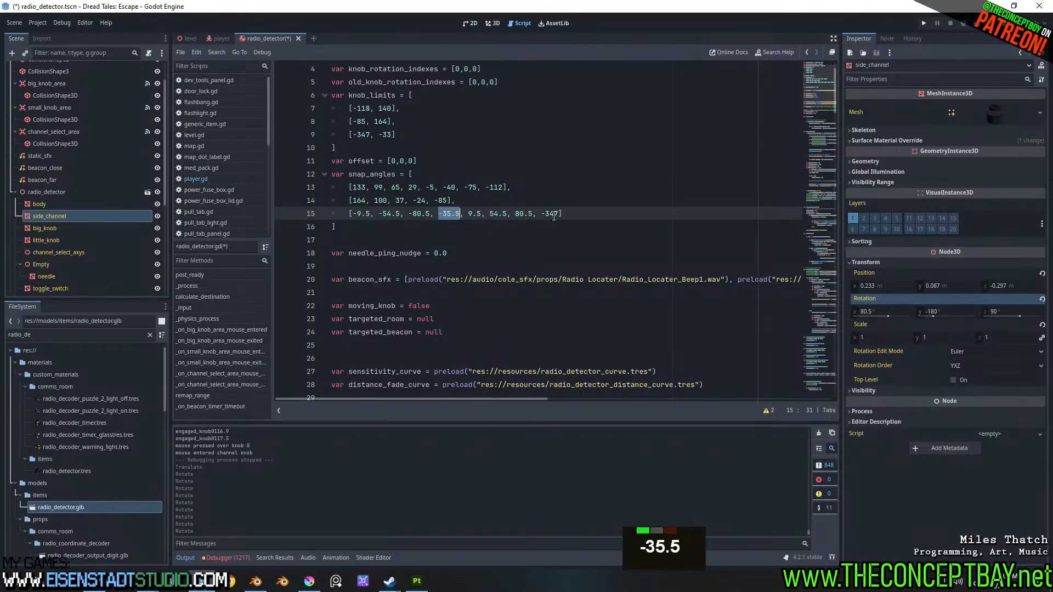
drag(540, 214, 559, 214)
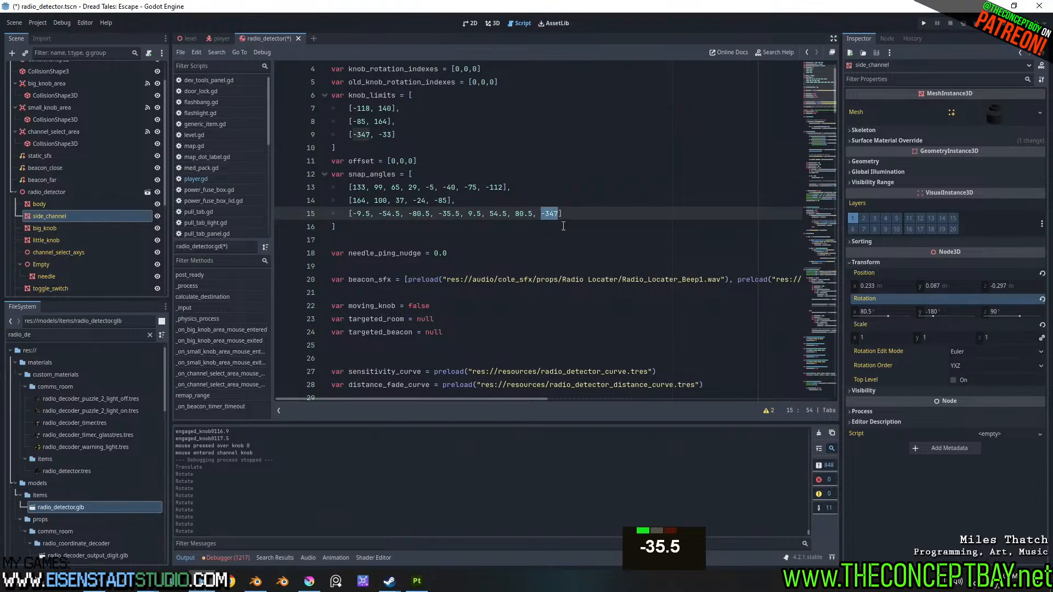
click(492, 23)
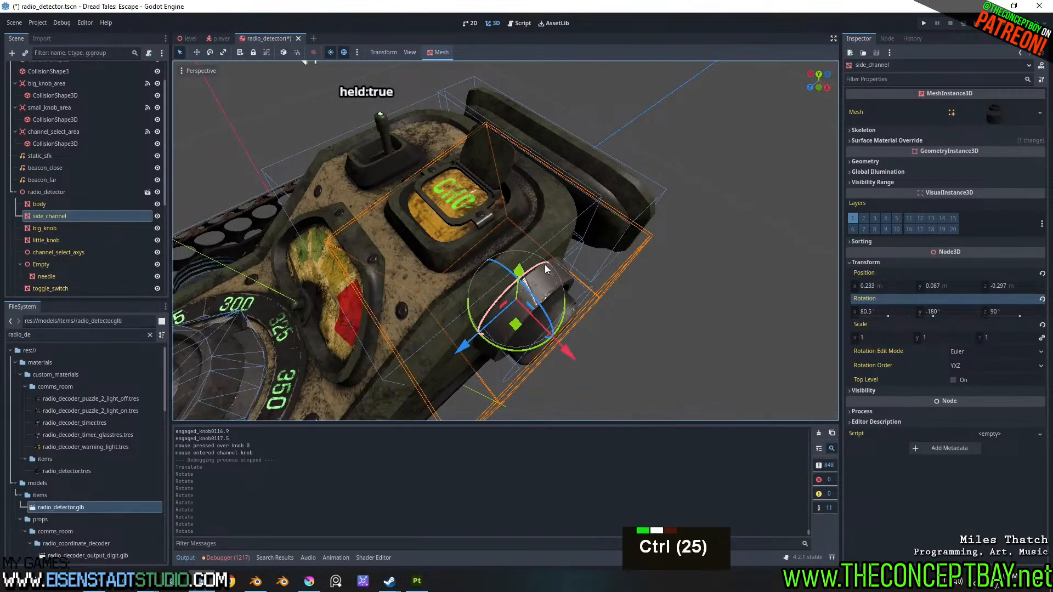
ctrl+drag(544, 264, 515, 277)
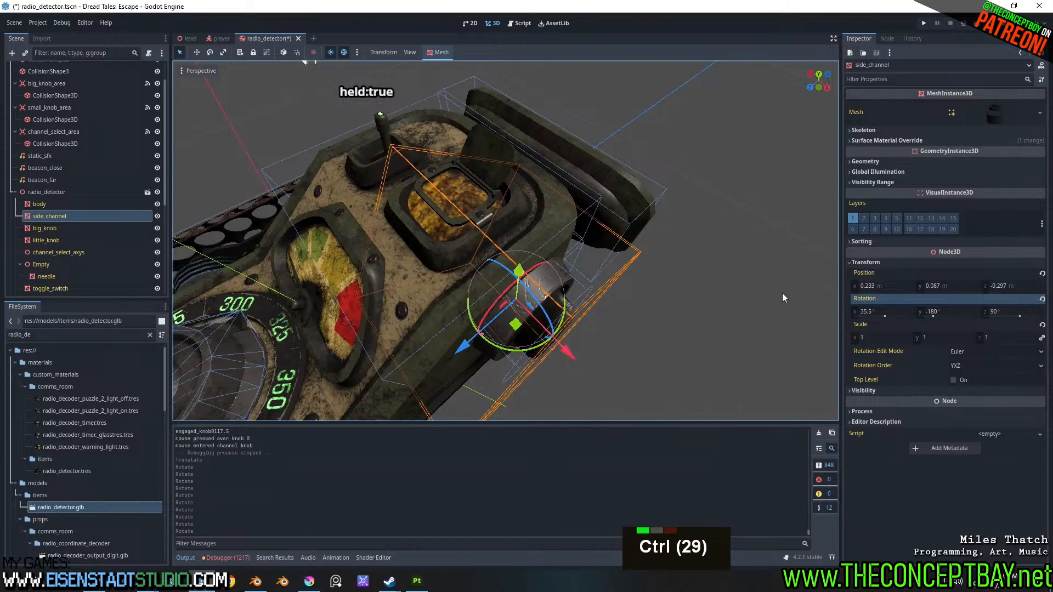
click(903, 310)
click(520, 23)
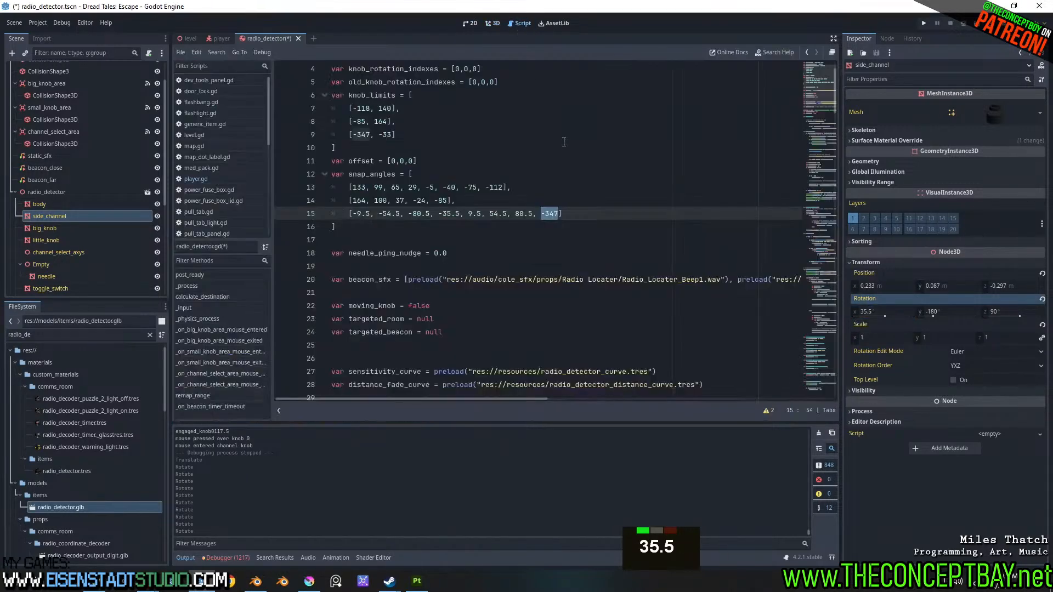
key(ctrl+v)
- Run the game, spawn a Radio Locator from the item list, equip it and bring it into focus
key(F5)
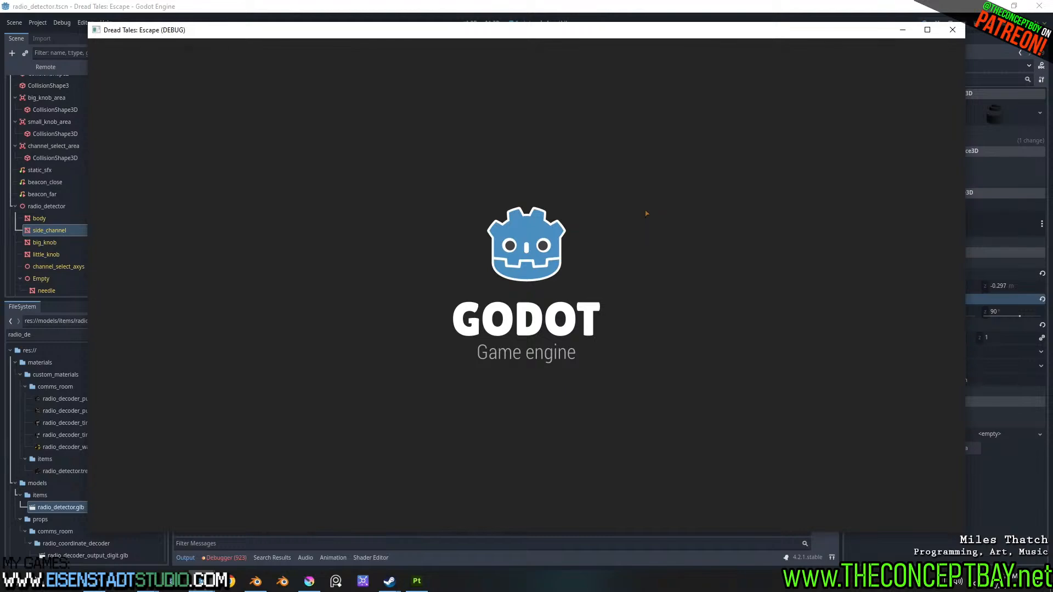
key(grave)
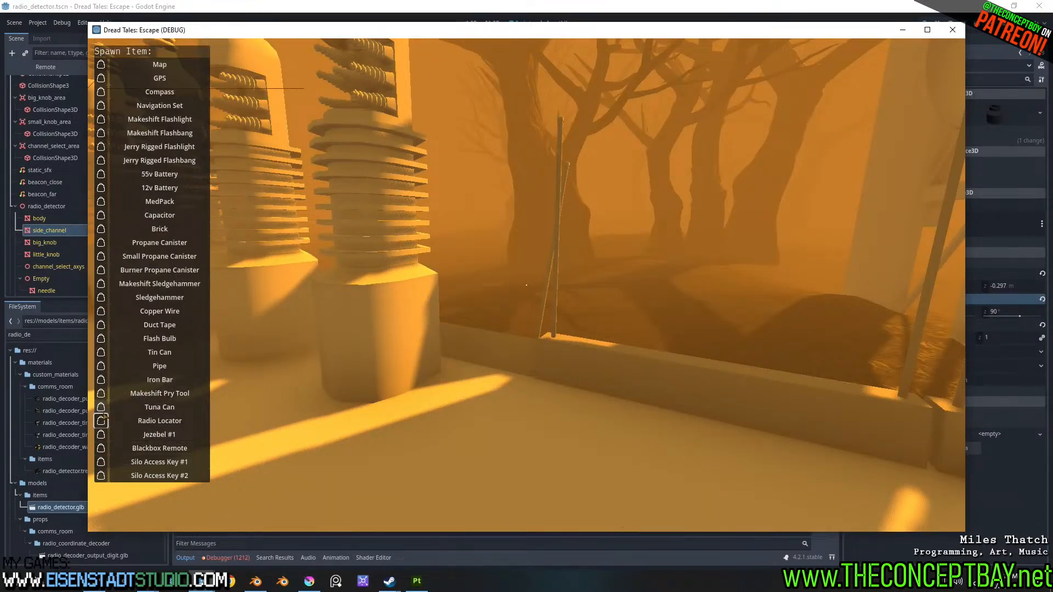
click(101, 420)
scroll(527, 285, down, 5)
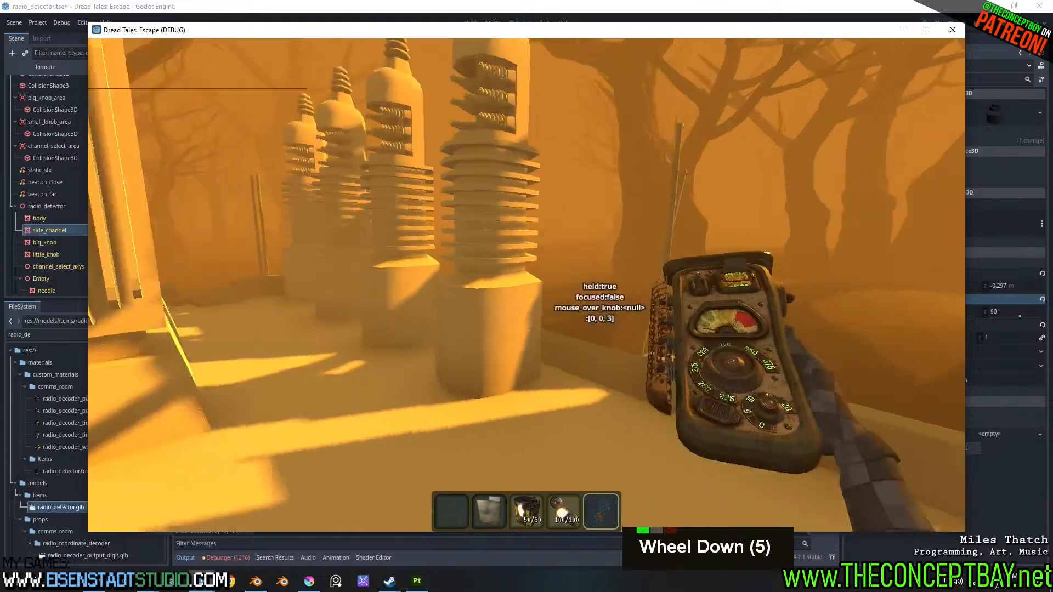
right_click(526, 296)
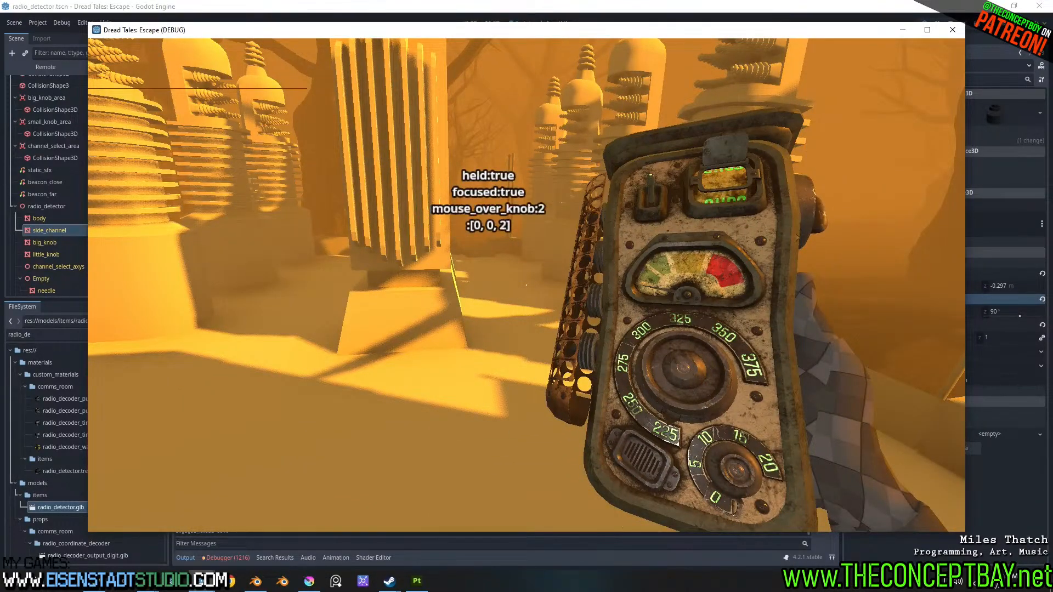
- Turn the held locator's side channel knob back and forth to test its snapping, and close the game
drag(812, 131, 817, 206)
drag(774, 338, 843, 70)
mouse_move(820, 93)
mouse_down()
mouse_move(821, 83)
mouse_move(811, 152)
mouse_move(823, 101)
mouse_up()
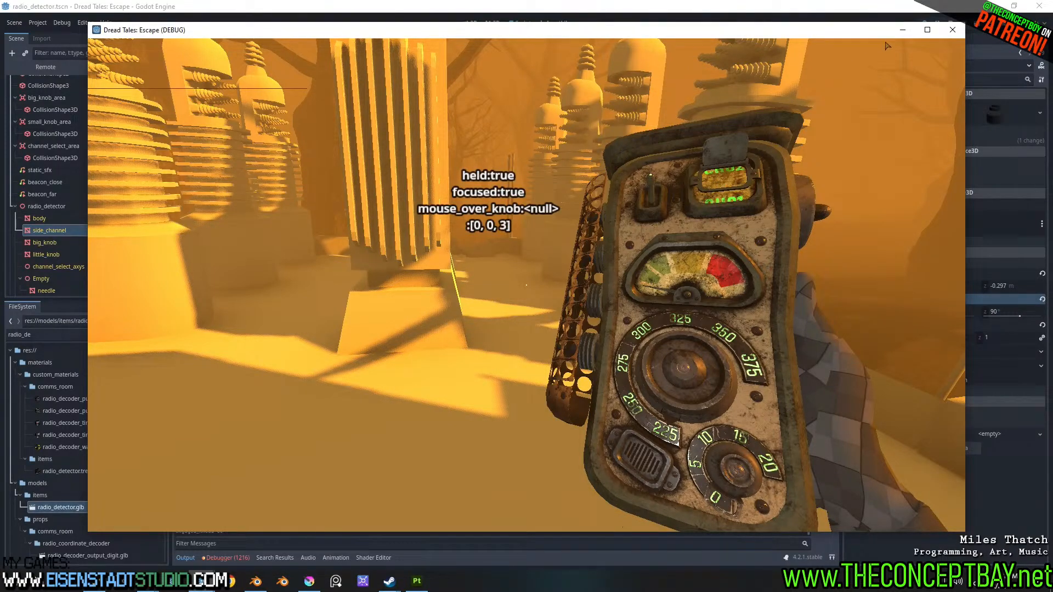
click(953, 30)
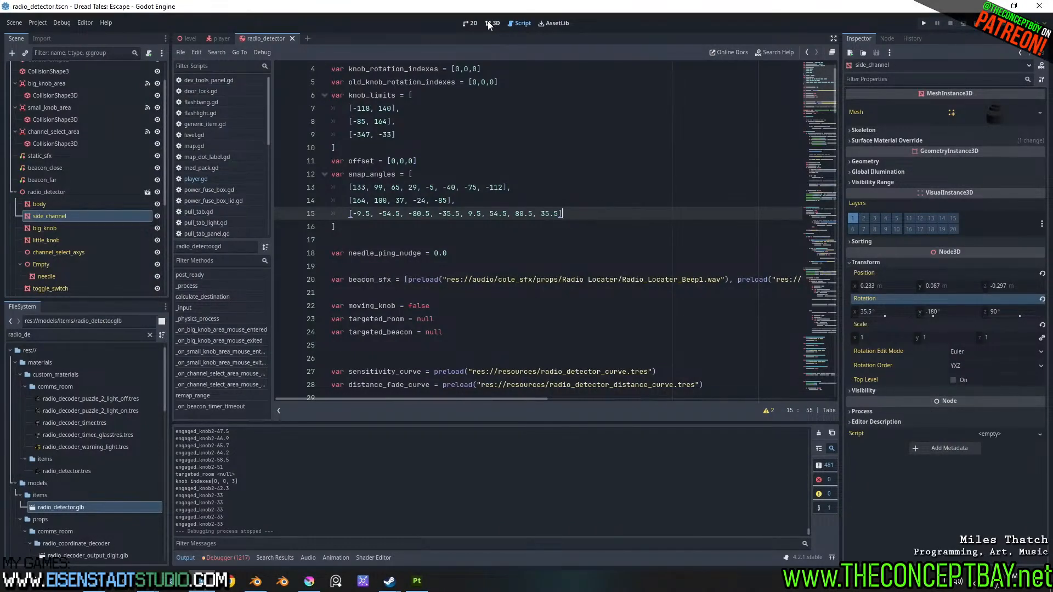
- Reset the side_channel knob's rotation to its default in the 3D view, and undo the trial rotation made about its X axis
click(490, 23)
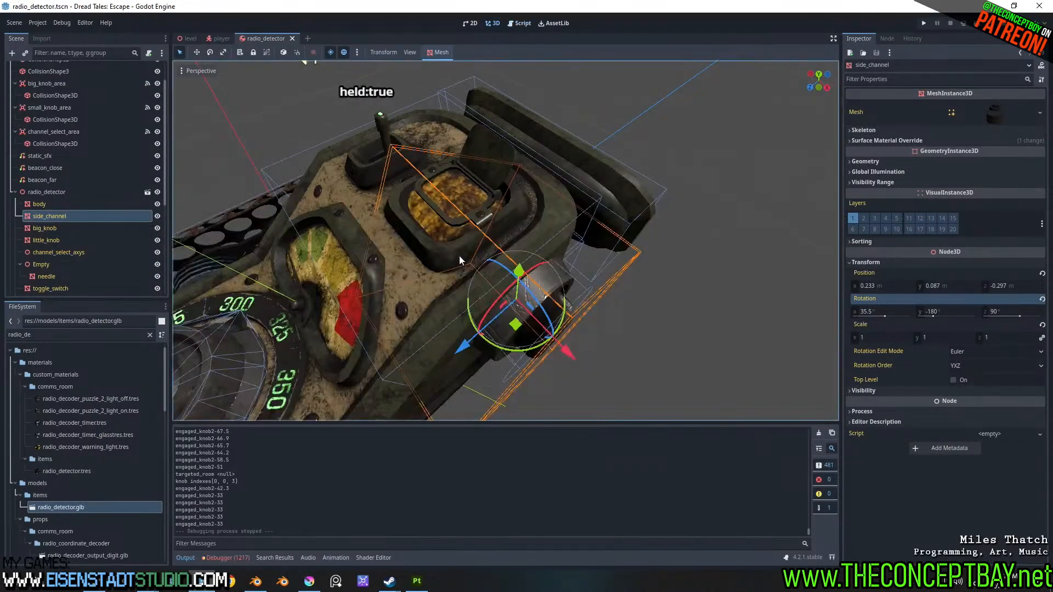
middle_drag(459, 255, 576, 257)
shift+middle_drag(603, 292, 616, 295)
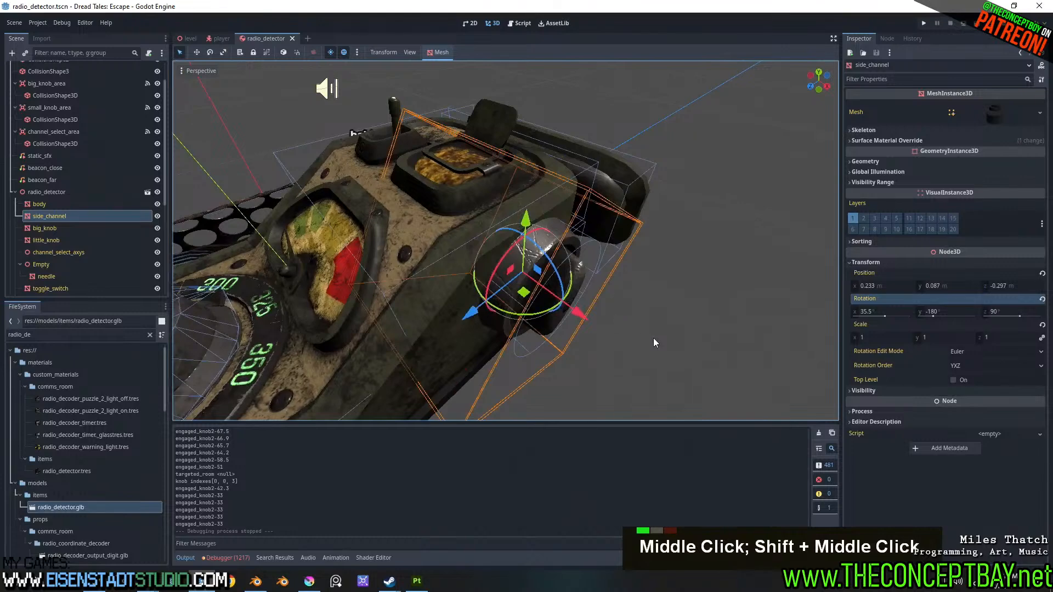
click(1043, 299)
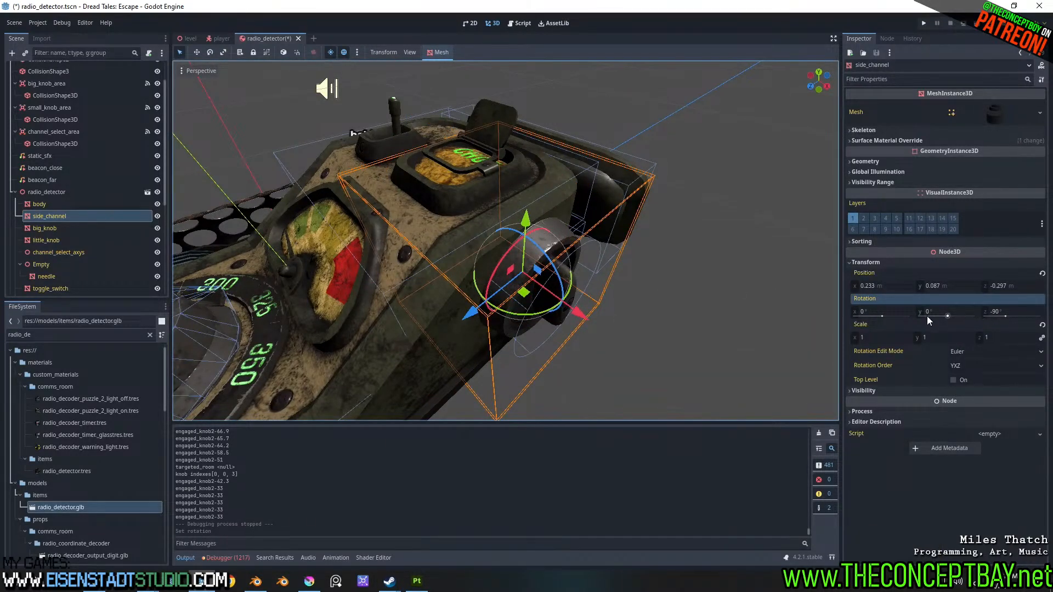
mouse_move(546, 229)
mouse_down()
mouse_move(606, 249)
mouse_move(638, 296)
mouse_move(592, 220)
mouse_move(521, 214)
mouse_move(475, 272)
mouse_move(562, 223)
mouse_up()
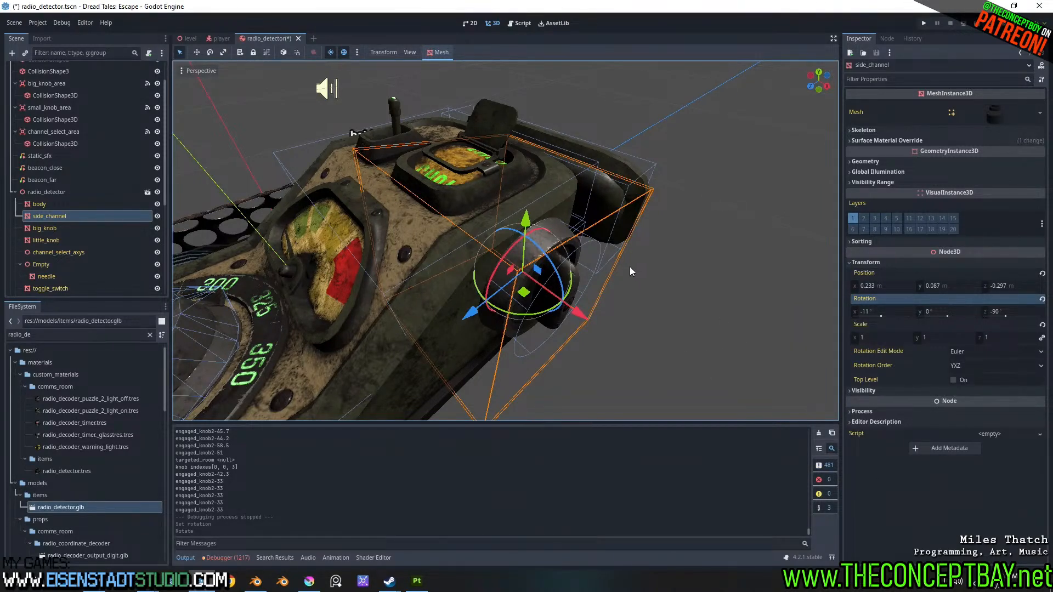
key(ctrl+z)
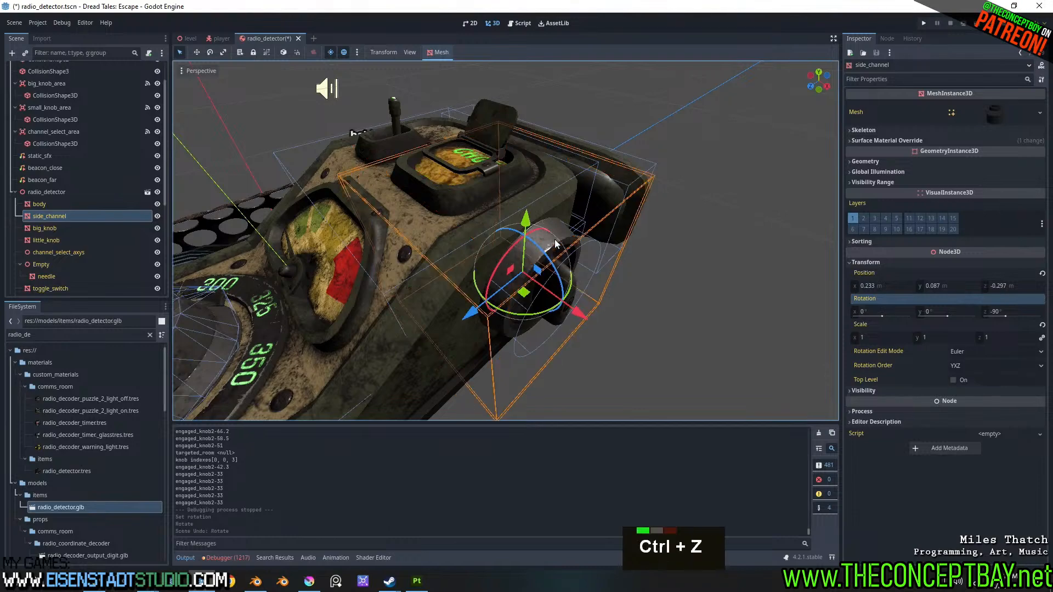
- Rotate the side_channel knob about its X axis until CH01 faces the display window, at an X rotation of about -9.6°
middle_drag(809, 301, 564, 291)
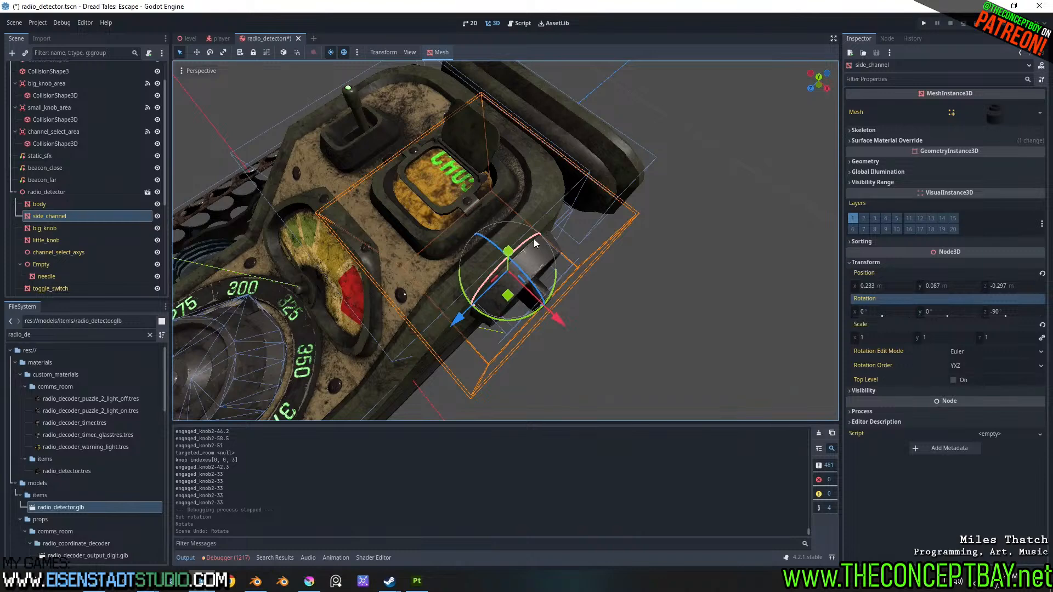
drag(533, 237, 500, 290)
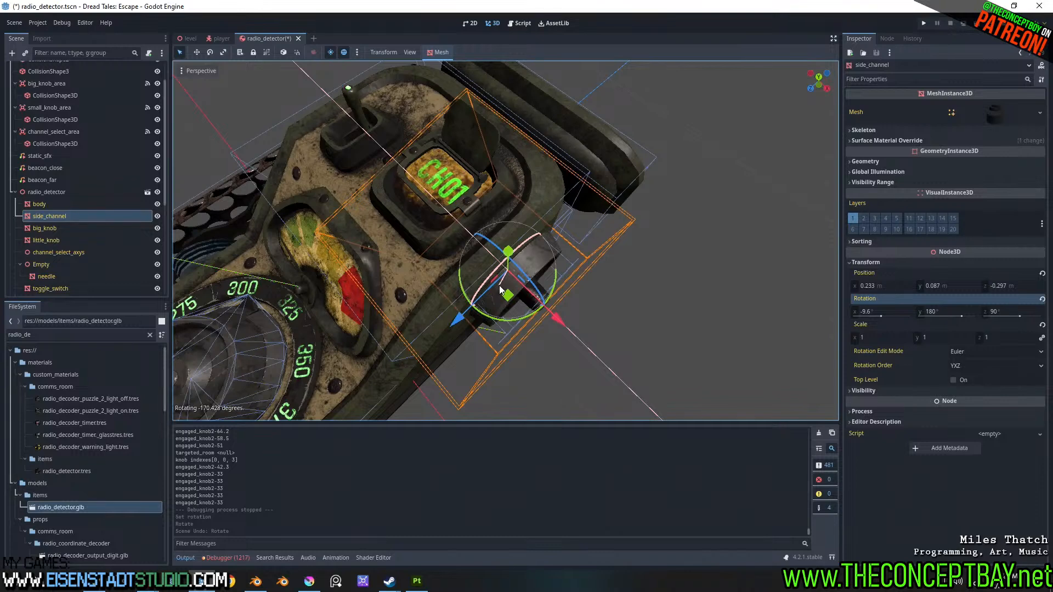
drag(500, 291, 500, 291)
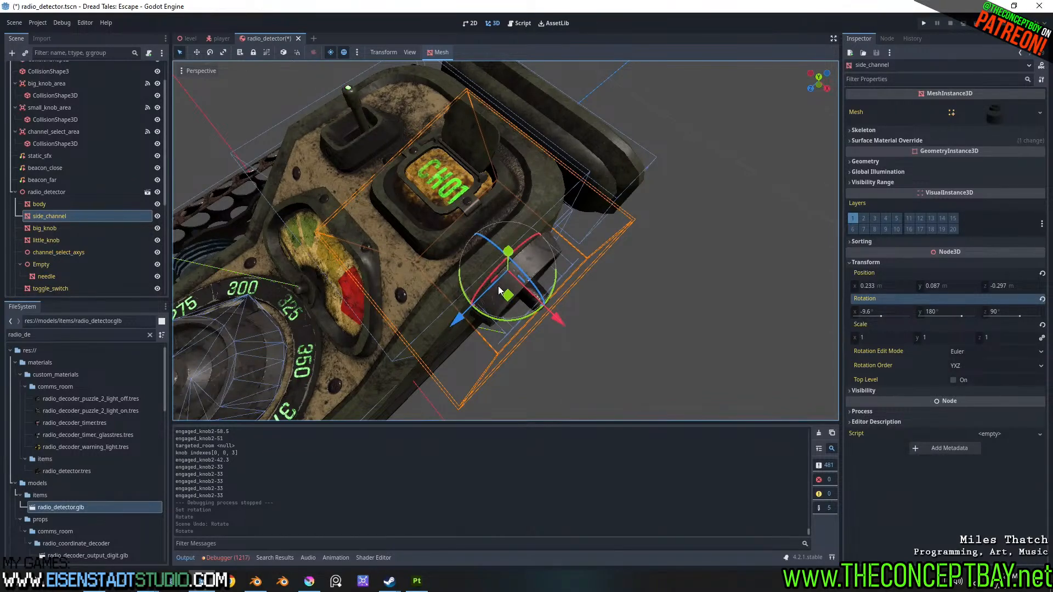
middle_drag(500, 290, 550, 272)
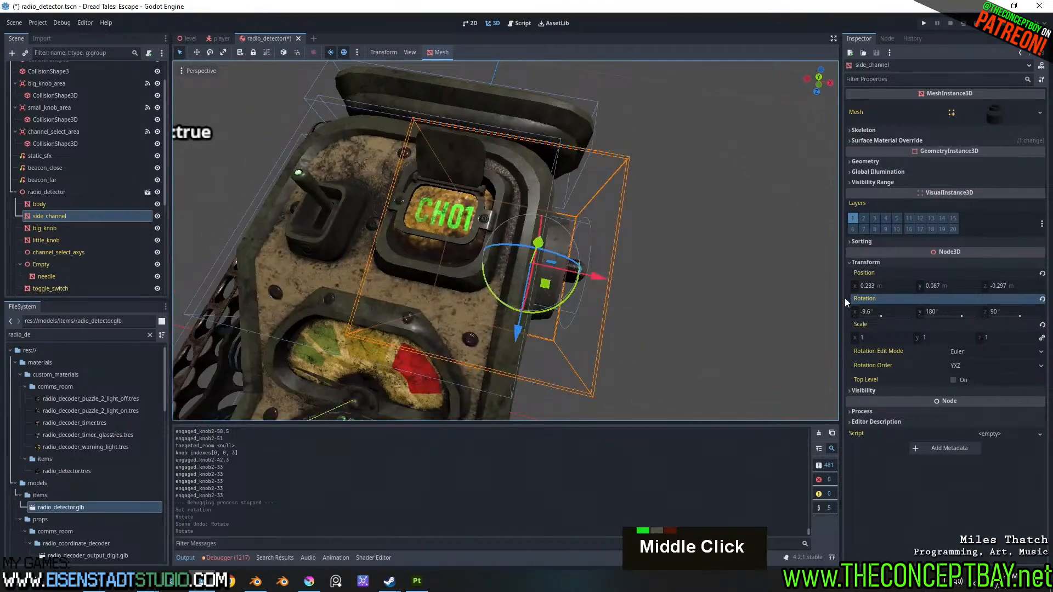
middle_drag(634, 294, 554, 270)
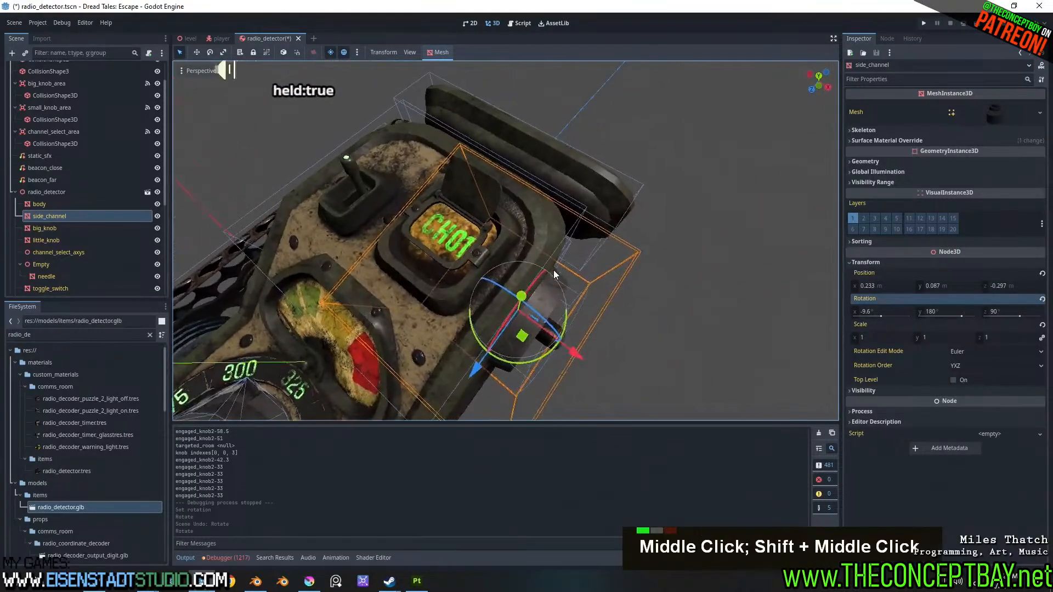
- Try the Quaternion rotation edit mode on the side_channel knob and return it to Euler
mouse_move(874, 303)
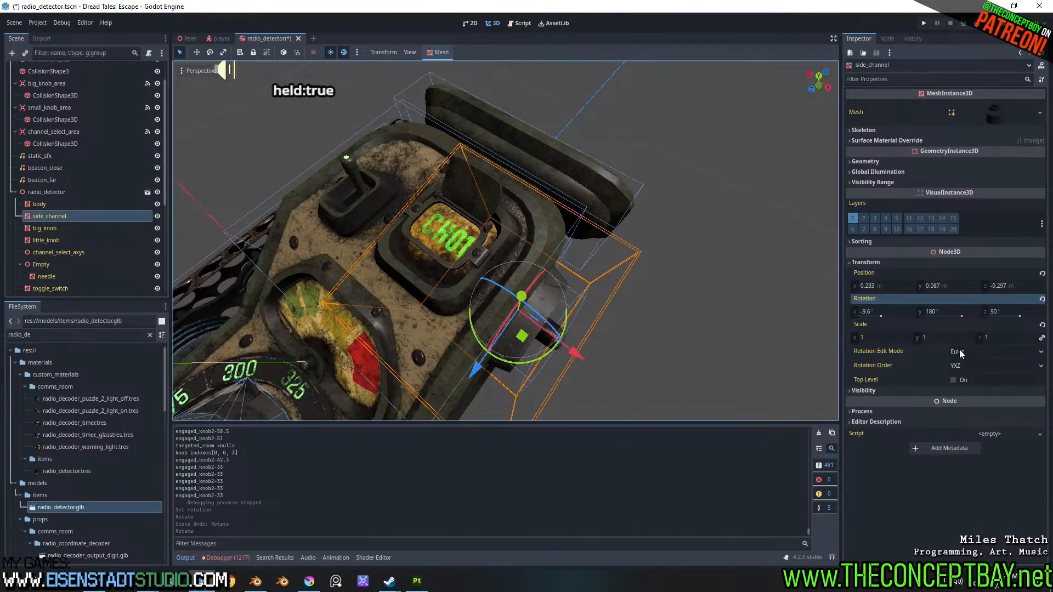
click(960, 353)
click(966, 377)
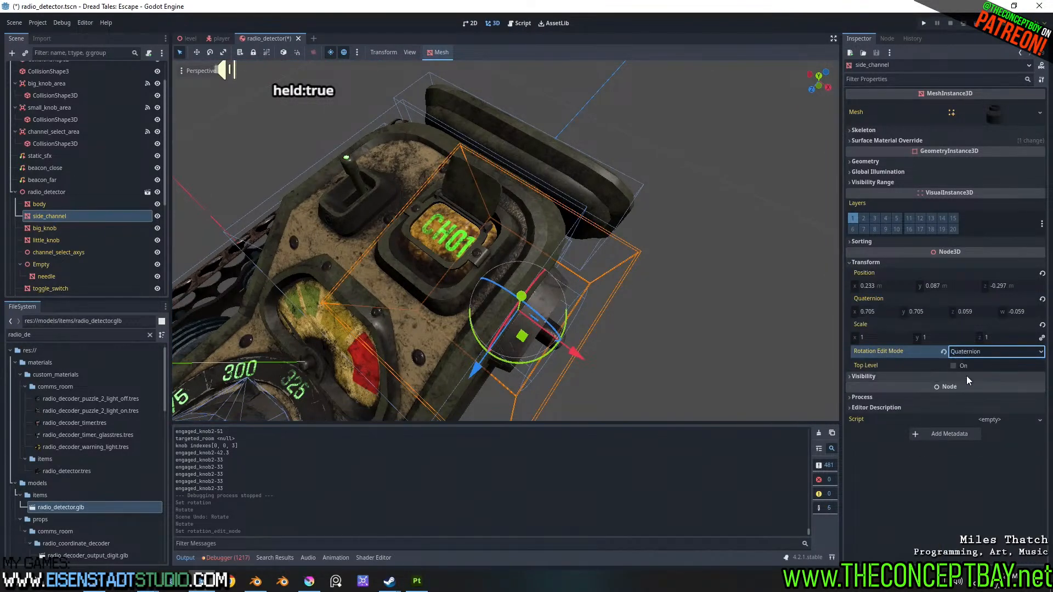
click(983, 351)
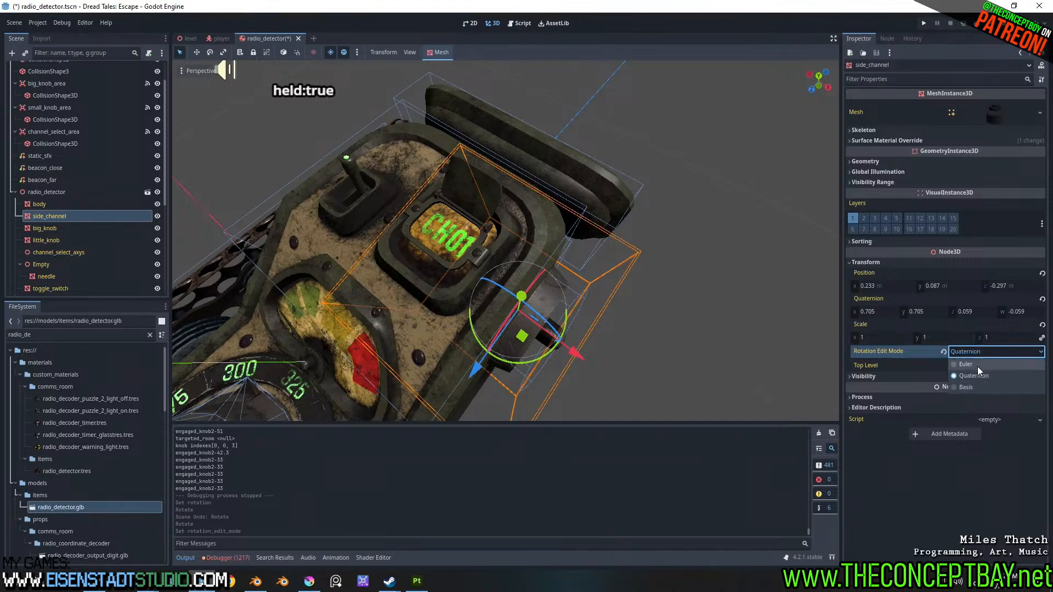
click(978, 364)
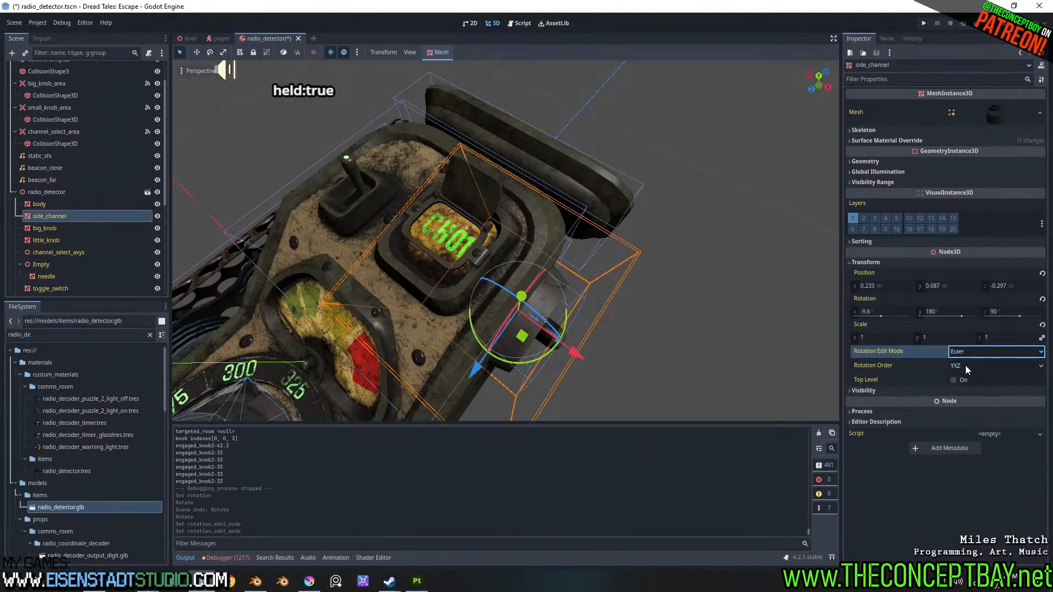
- Change the side_channel knob's rotation order to XYZ, undo the trial rotation made with it, and set the X rotation to 0°
click(966, 364)
click(971, 379)
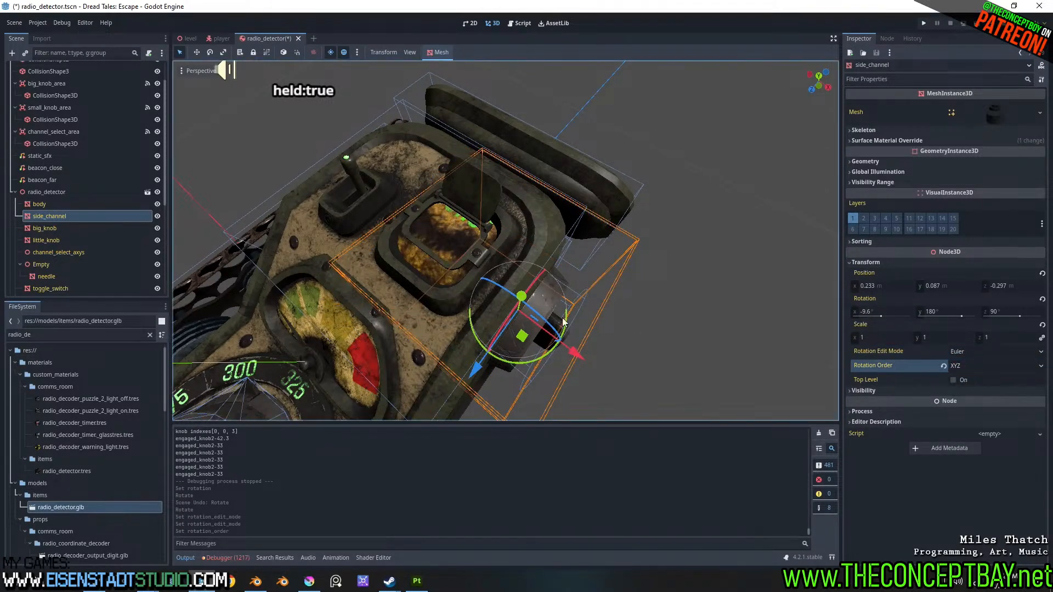
drag(545, 284, 579, 298)
key(ctrl+z)
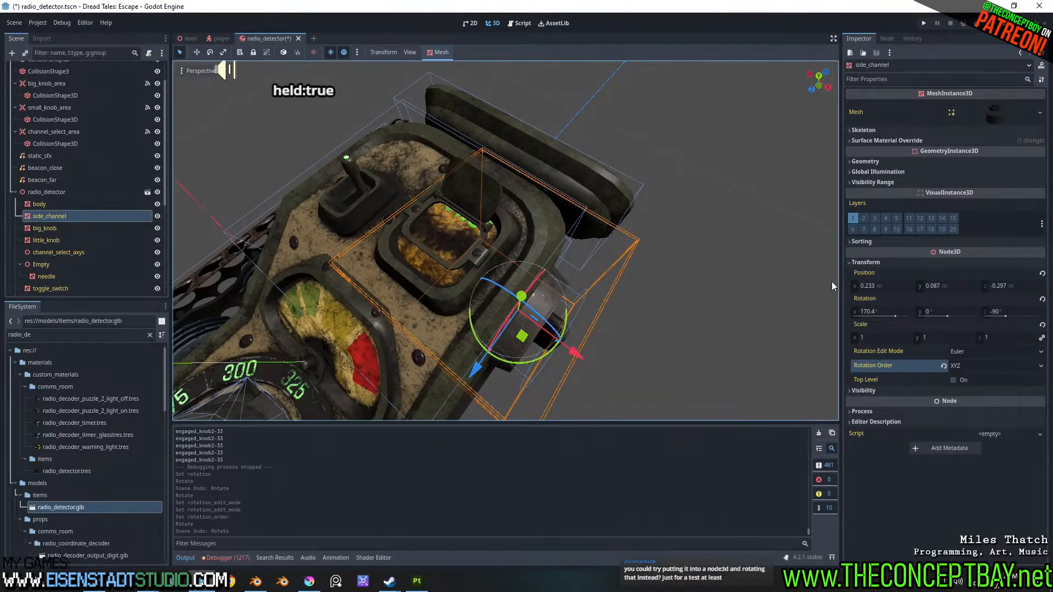
click(870, 311)
text(0)
key(Return)
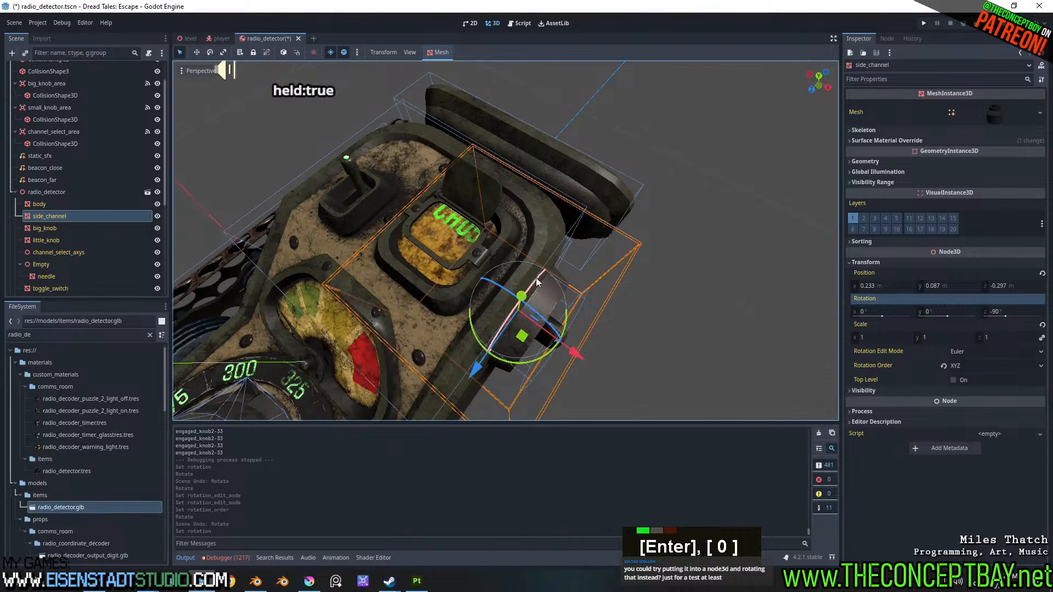
- Rotate the side_channel knob about its X axis until CH01 is centred in the display window, at an X rotation of -168.8°
drag(537, 283, 510, 348)
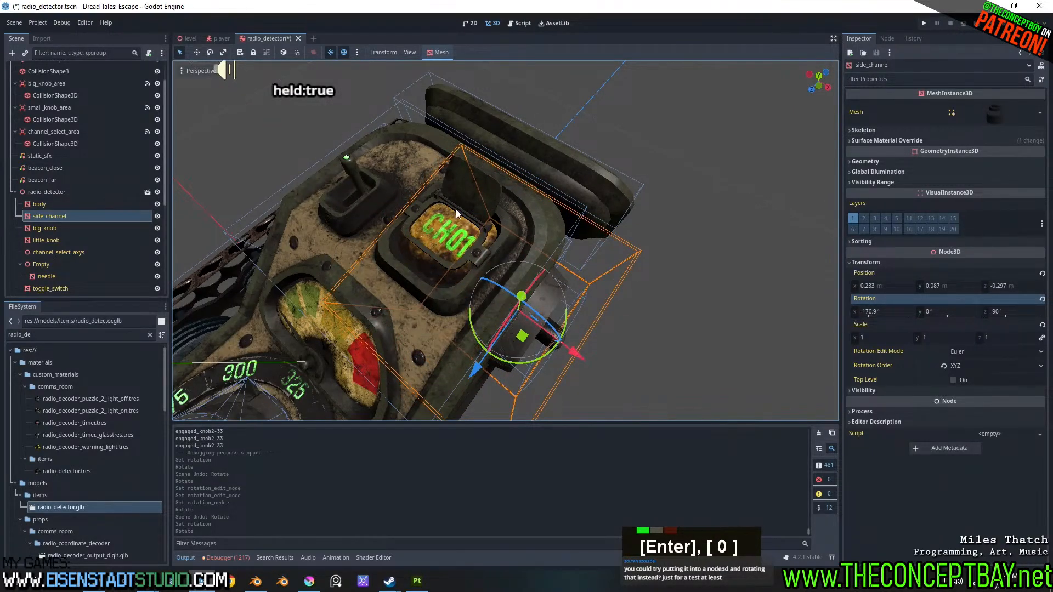
middle_drag(456, 209, 561, 263)
scroll(458, 125, up, 3)
scroll(494, 185, down, 2)
scroll(493, 232, up, 2)
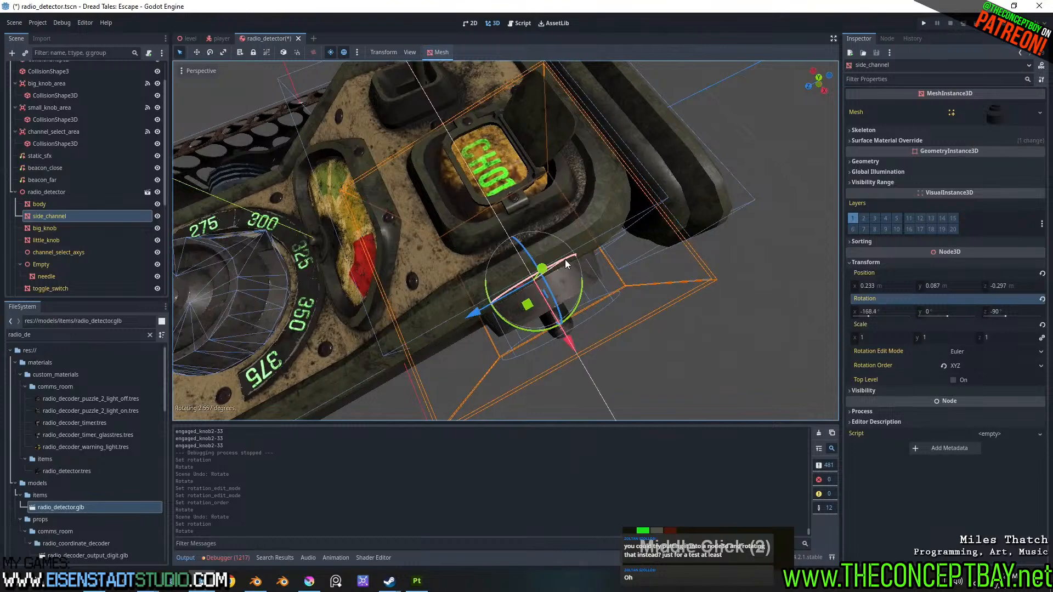
drag(565, 259, 566, 259)
middle_drag(566, 259, 616, 276)
drag(892, 311, 870, 315)
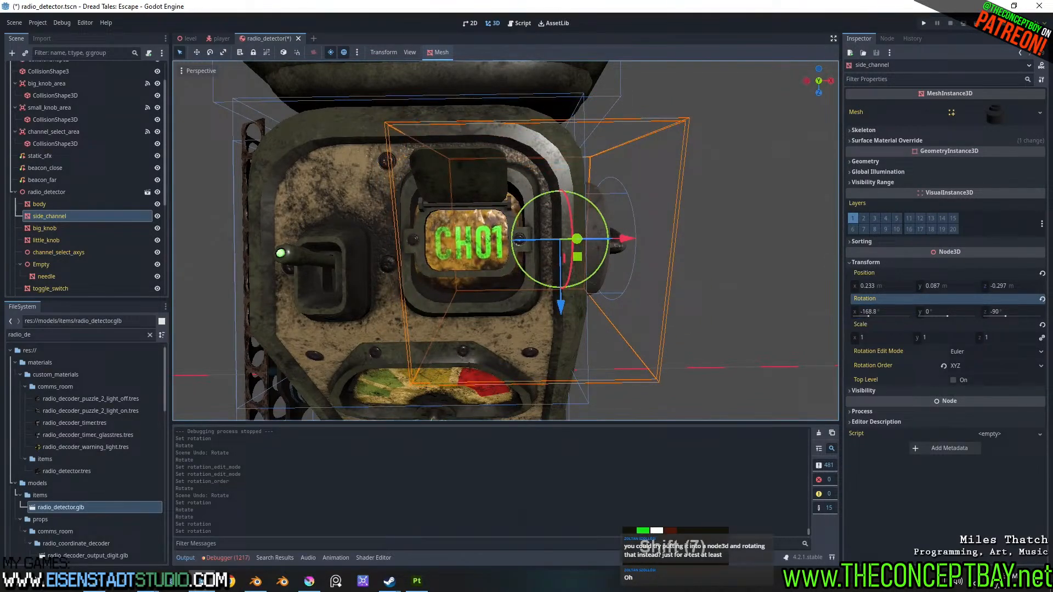
- Copy the knob's X rotation of -168.8 into the script as the first value of the third snap_angles list
click(870, 315)
key(ctrl+c)
middle_drag(703, 206, 504, 260)
click(521, 23)
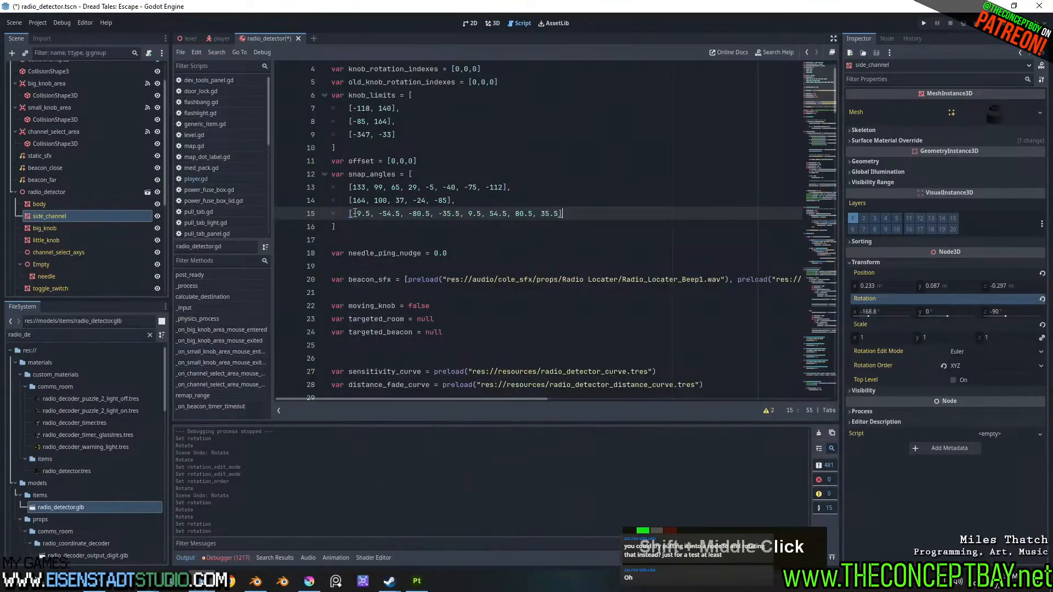
drag(354, 213, 371, 216)
key(ctrl+v)
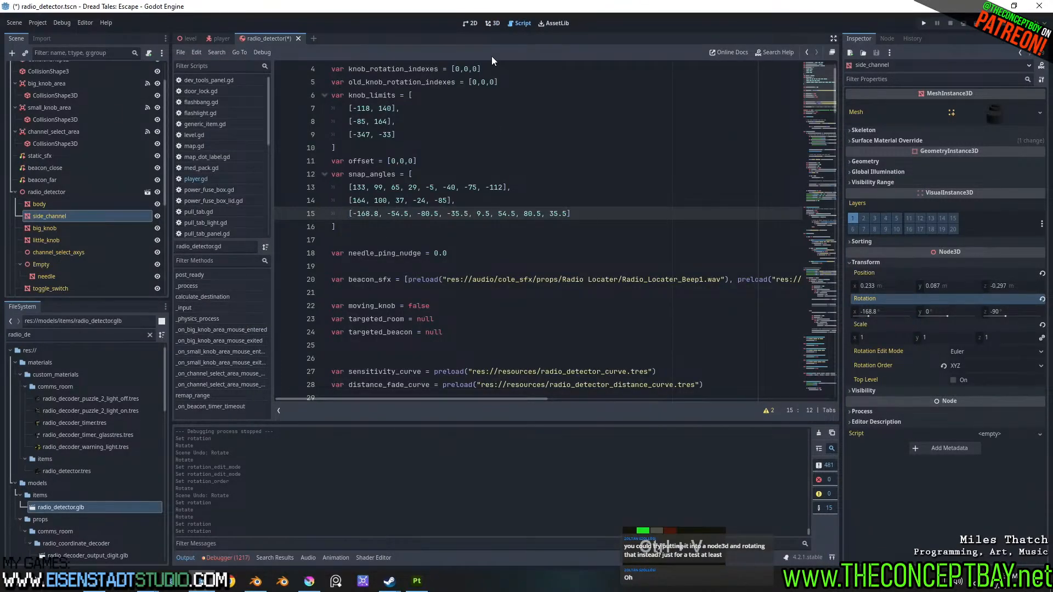
- Rotate the side_channel knob in snapped increments to CH02 and enter its X rotation, -123.8, as the second value of the third snap_angles list
click(493, 23)
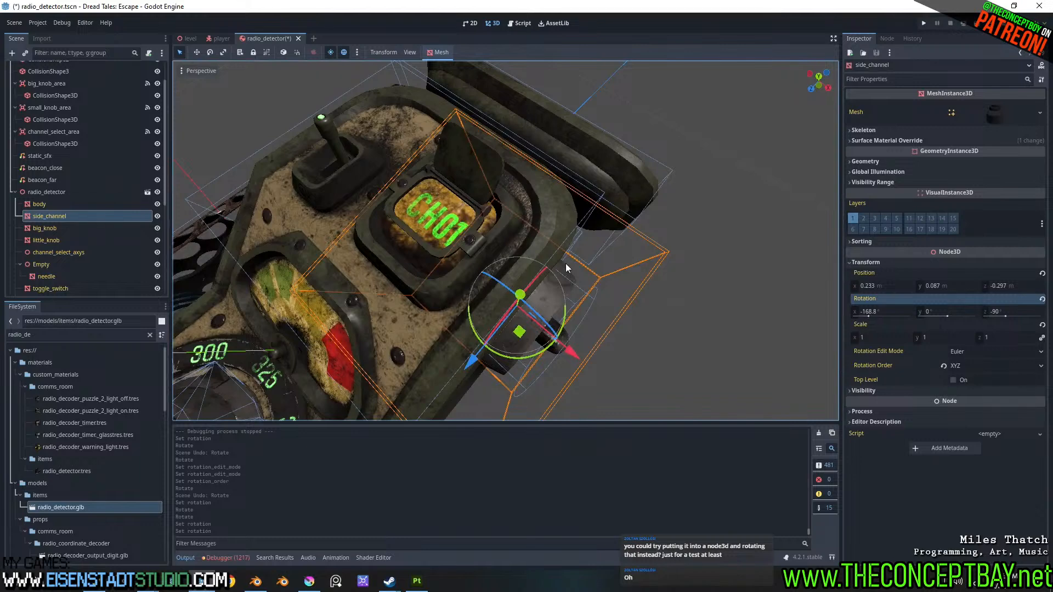
ctrl+drag(542, 274, 511, 285)
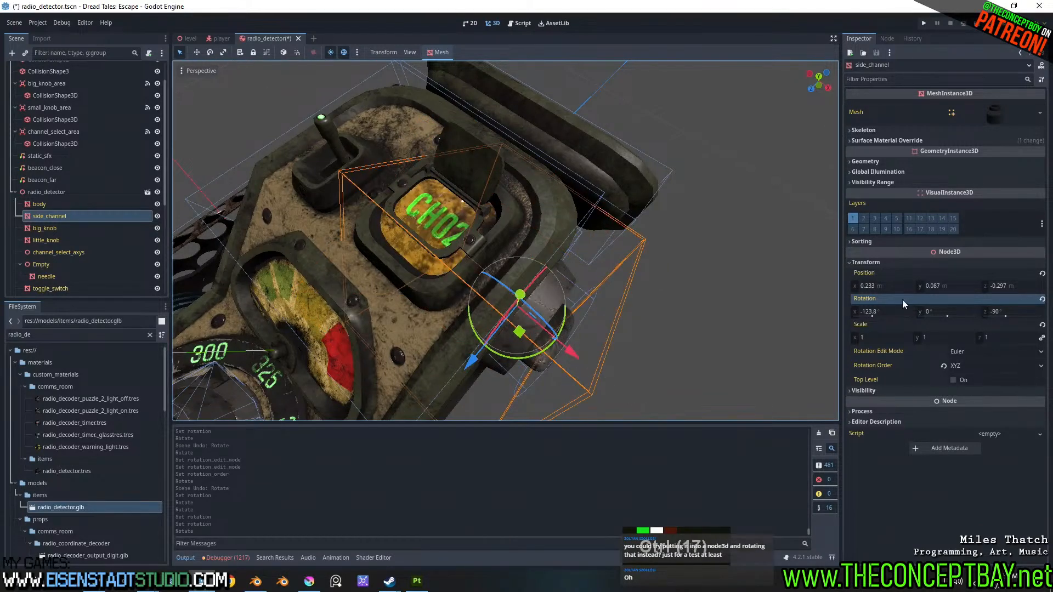
click(894, 311)
key(ctrl+c)
click(514, 24)
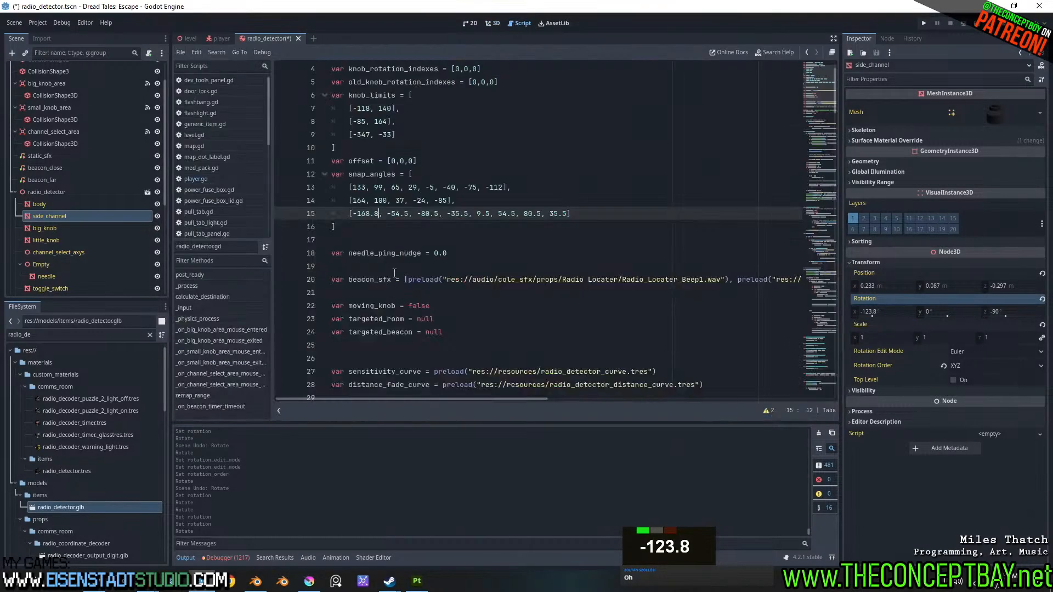
drag(388, 215, 413, 214)
key(ctrl+v)
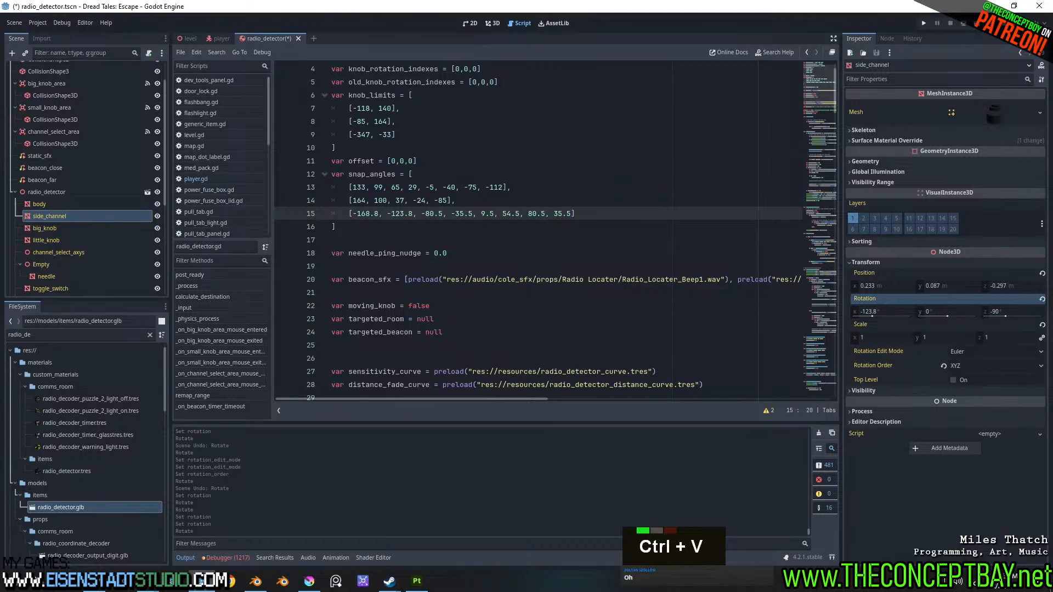
- Rotate the side_channel knob in snapped increments to CH03 and enter its X rotation, -78.8, as the third value of the third snap_angles list
click(492, 23)
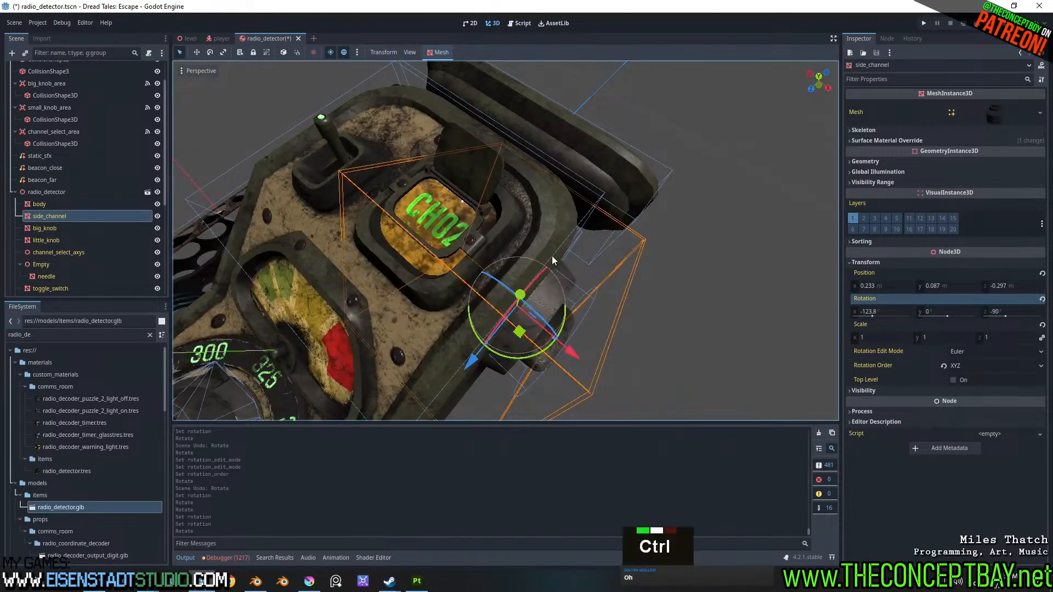
ctrl+drag(541, 279, 516, 298)
click(893, 312)
key(ctrl+c)
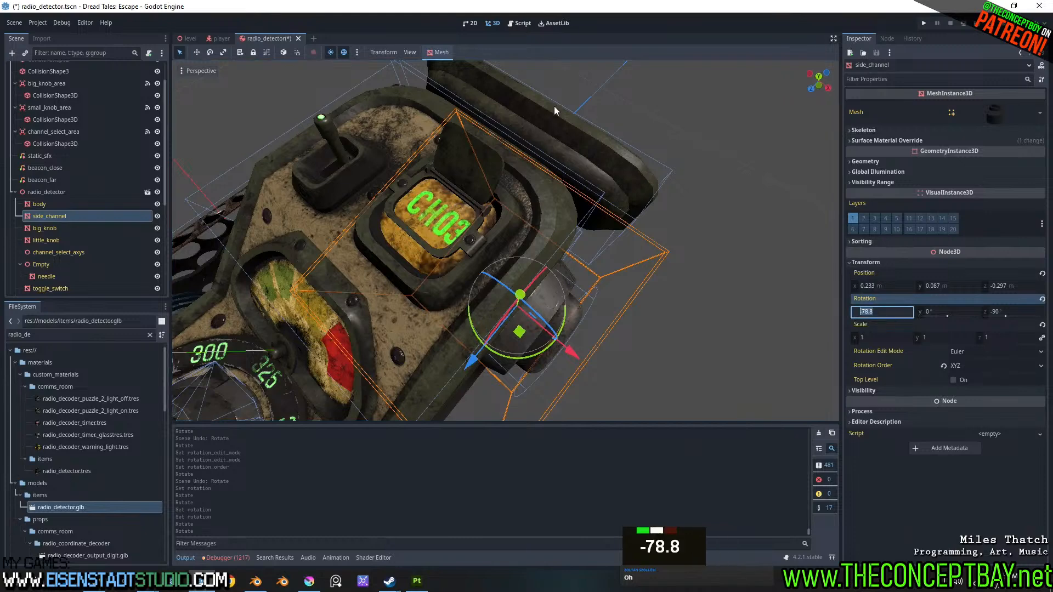
click(520, 23)
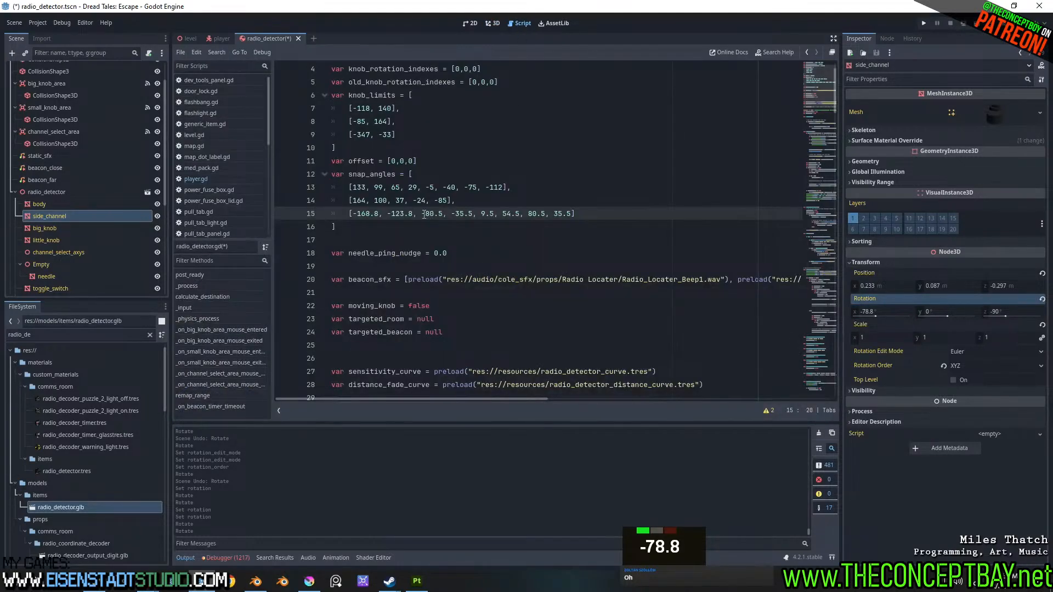
key(ctrl+v)
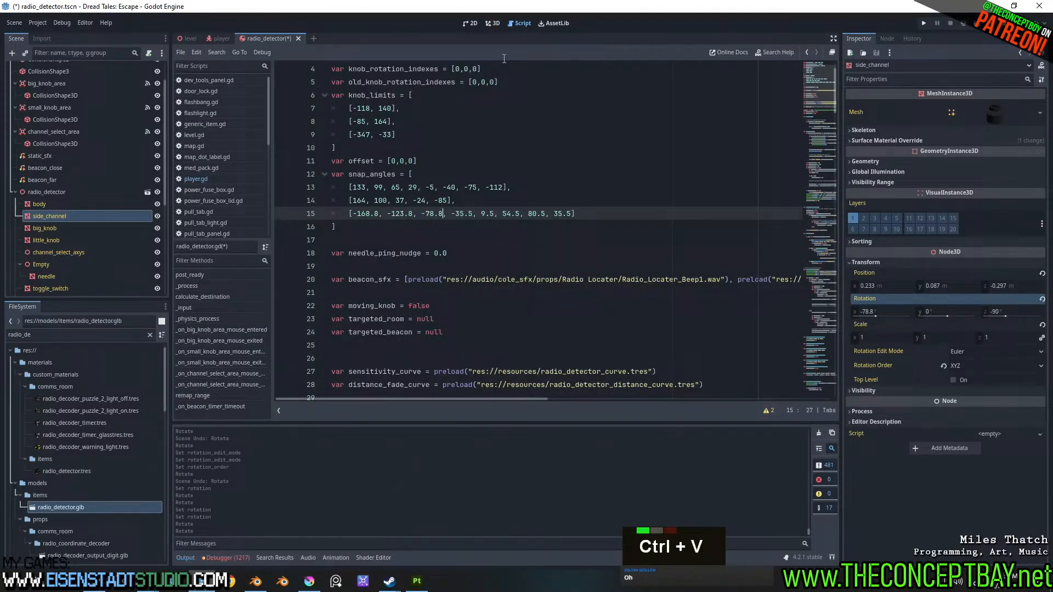
- Rotate the side_channel knob in snapped increments to CH04 and enter its X rotation, -33.8, as the fourth value of the third snap_angles list
click(492, 23)
ctrl+drag(546, 281, 508, 288)
click(898, 312)
key(ctrl+c)
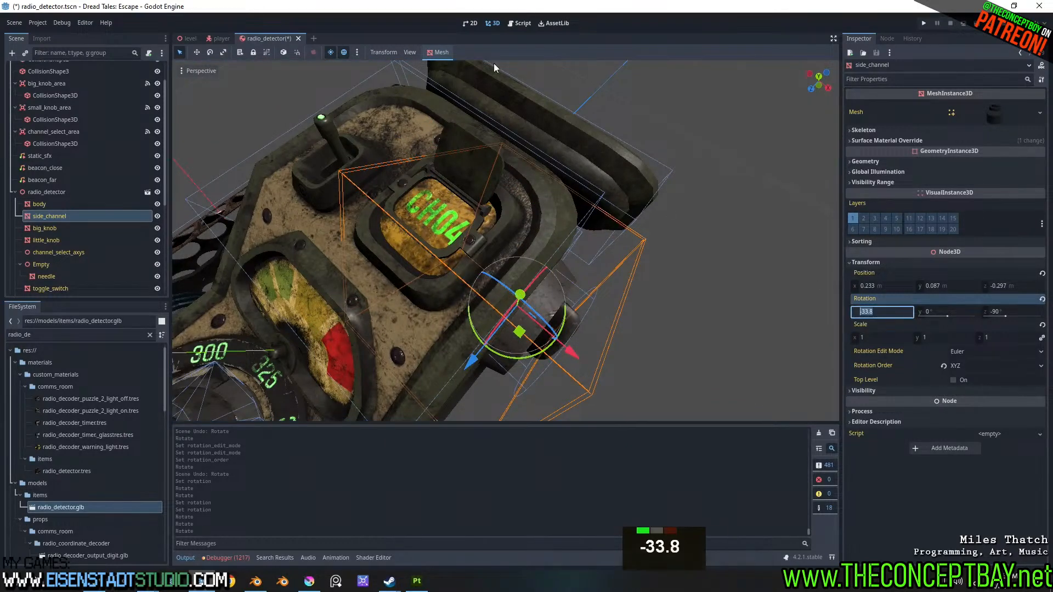
click(524, 23)
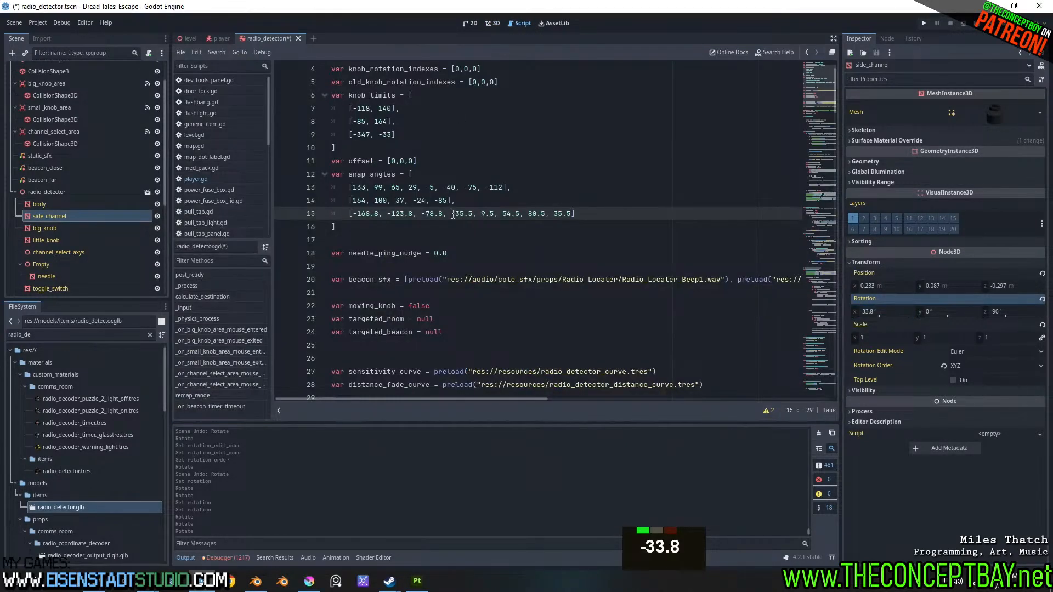
drag(452, 214, 473, 214)
key(ctrl+v)
- Rotate the side_channel knob in snapped increments to CH05 and enter its X rotation, 11.2, as the fifth value of the third snap_angles list
click(489, 23)
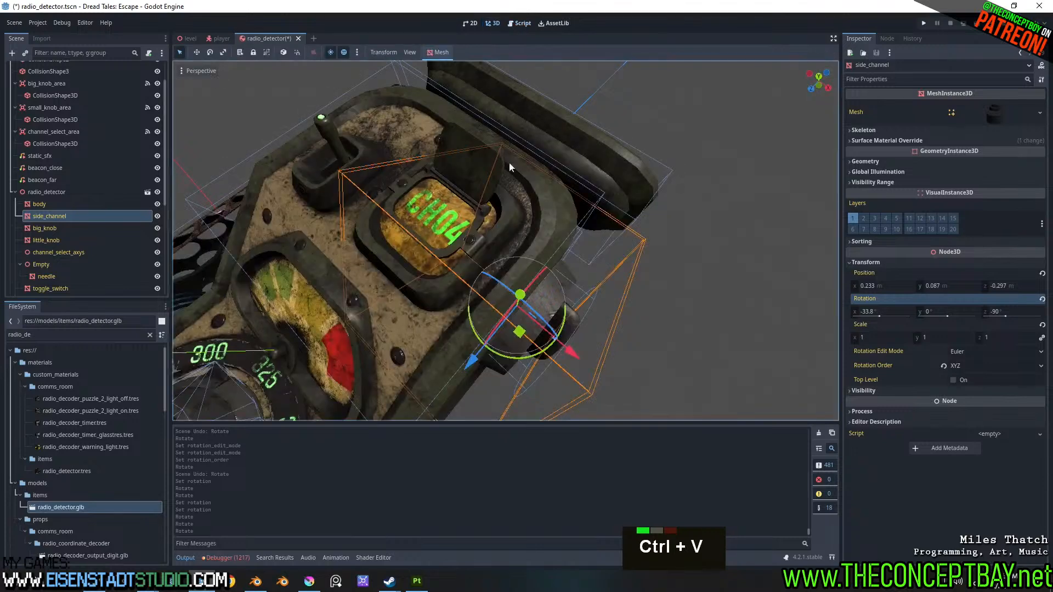
mouse_move(533, 280)
ctrl+mouse_down()
mouse_move(509, 302)
mouse_move(548, 273)
ctrl+mouse_up()
text(11.2)
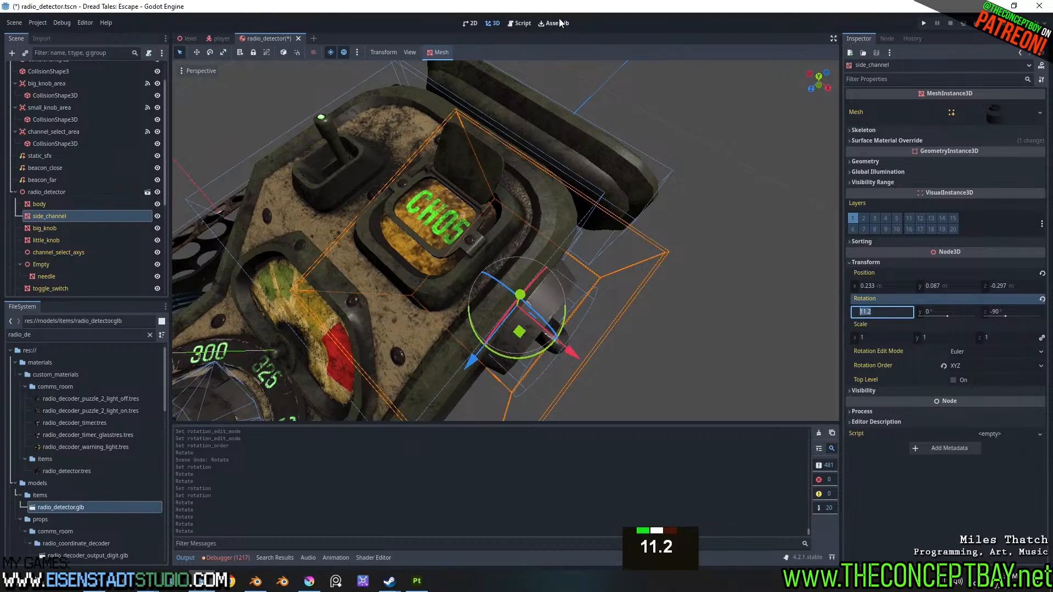
click(519, 23)
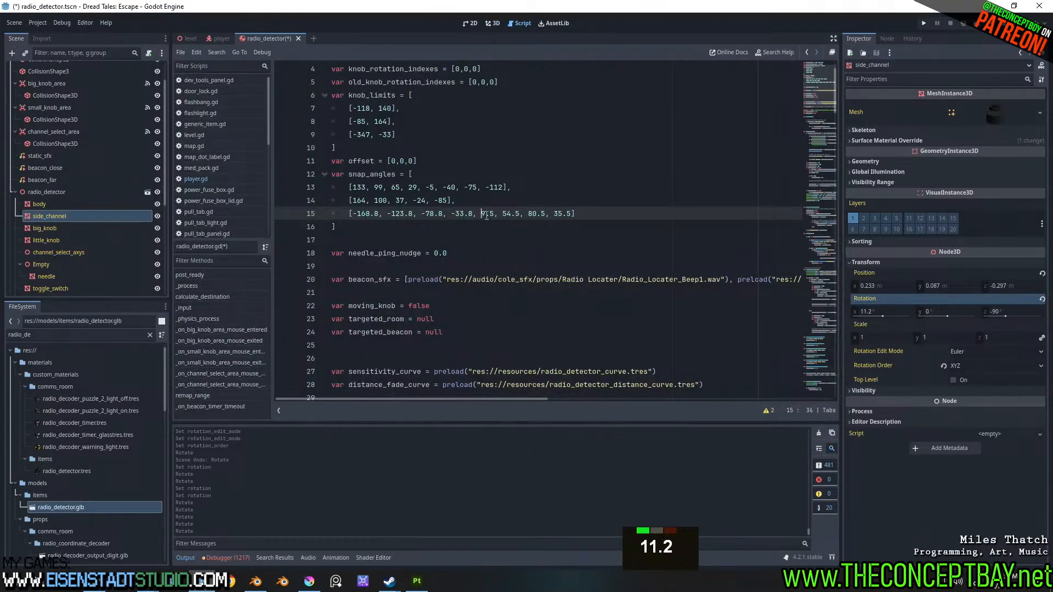
key(ctrl+v)
- Rotate the side_channel knob in snapped increments to CH06 and enter its X rotation, 56.2, as the sixth value of the third snap_angles list
click(497, 23)
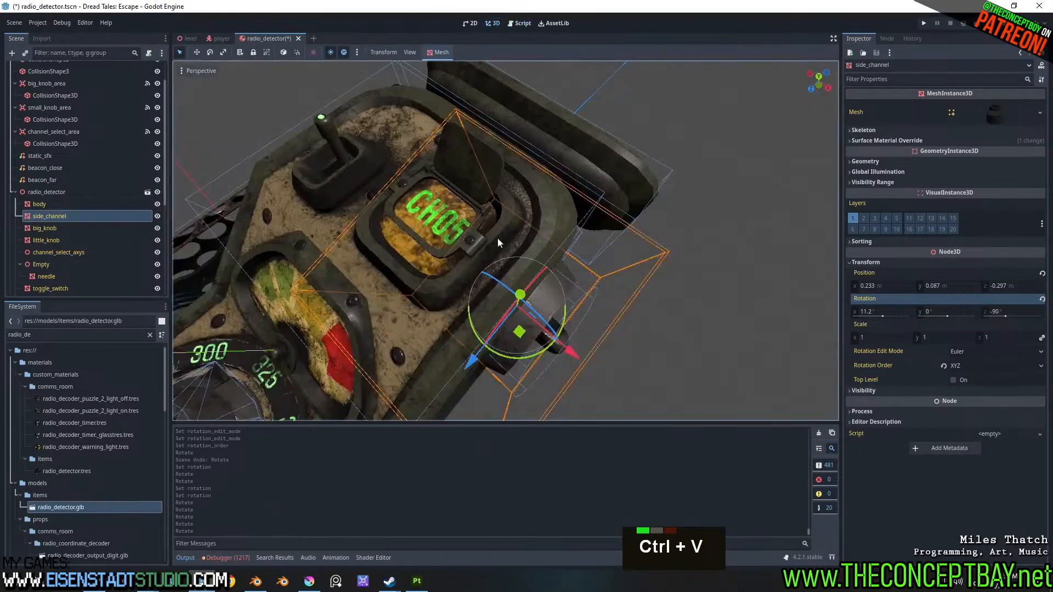
mouse_move(521, 296)
ctrl+mouse_down()
mouse_move(535, 282)
mouse_move(519, 294)
ctrl+mouse_up()
click(899, 310)
text(56.2)
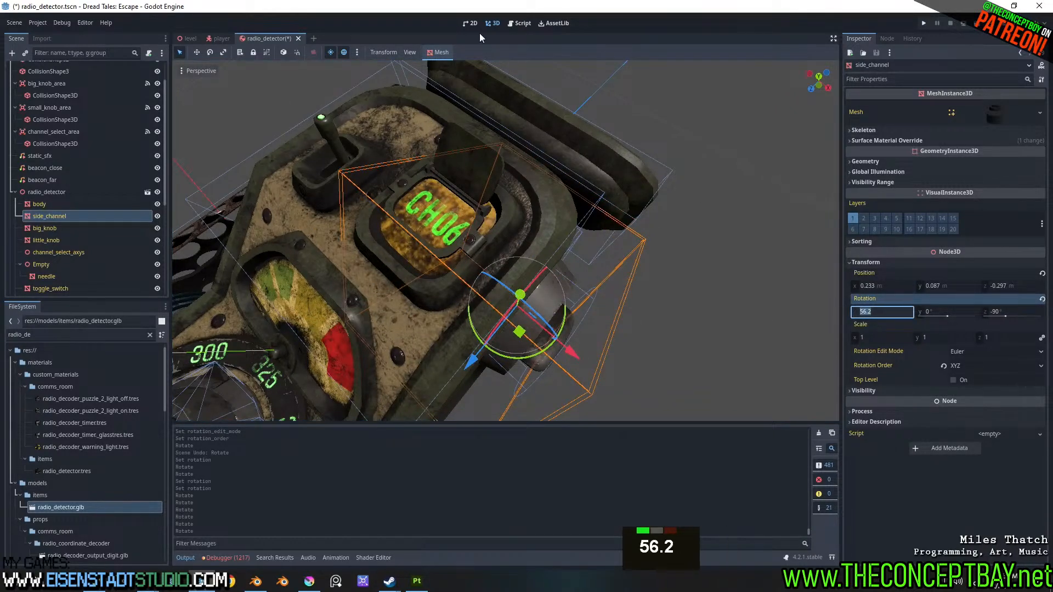
click(519, 23)
drag(507, 213, 525, 214)
key(ctrl+v)
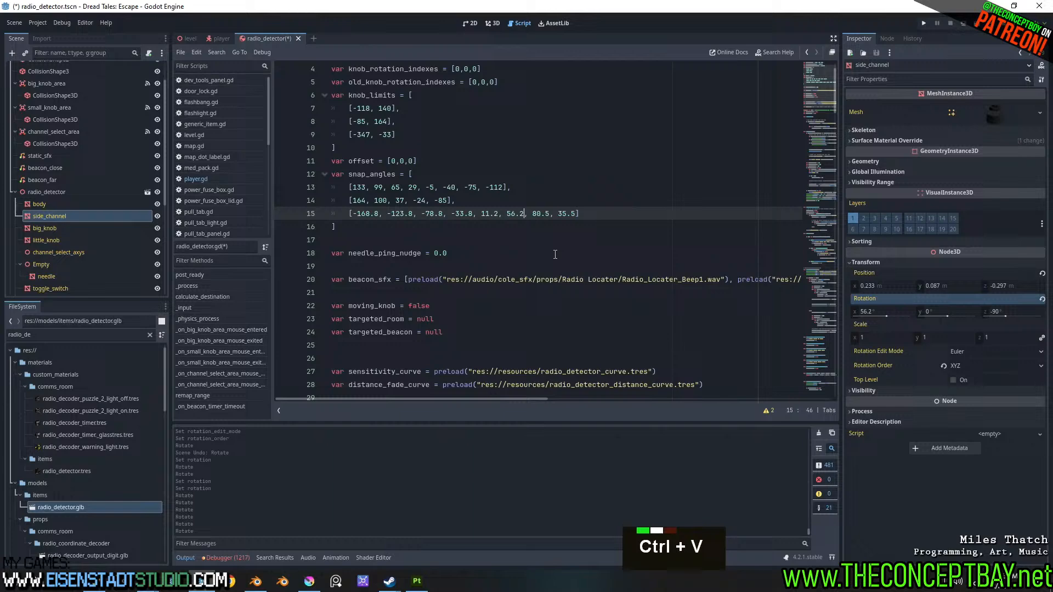
- Rotate the side_channel knob one more 45° position and enter its X rotation, 101.2, as the seventh value of the third snap_angles list
click(488, 23)
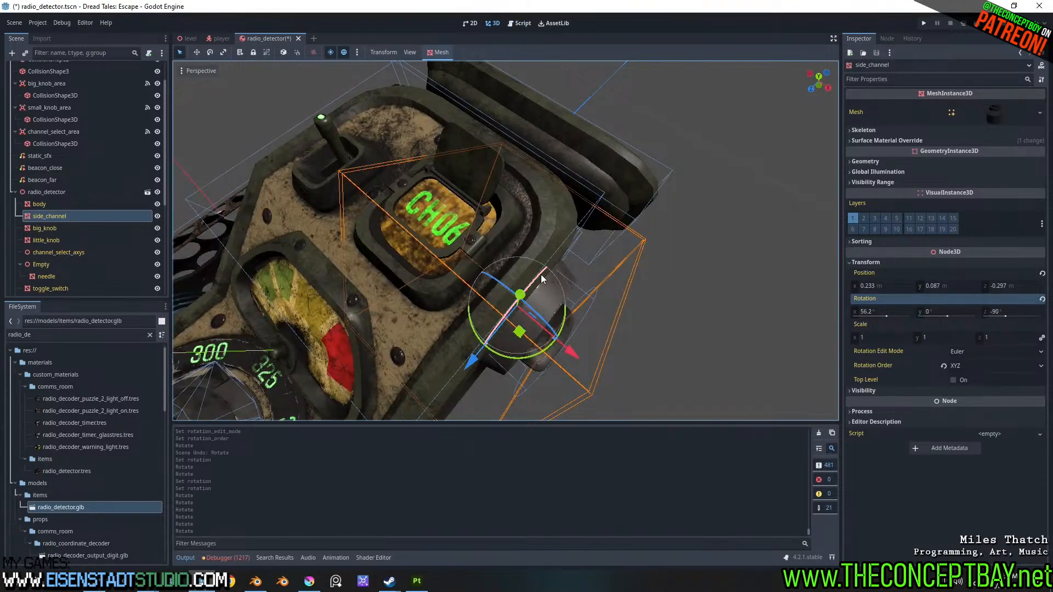
ctrl+drag(541, 276, 523, 298)
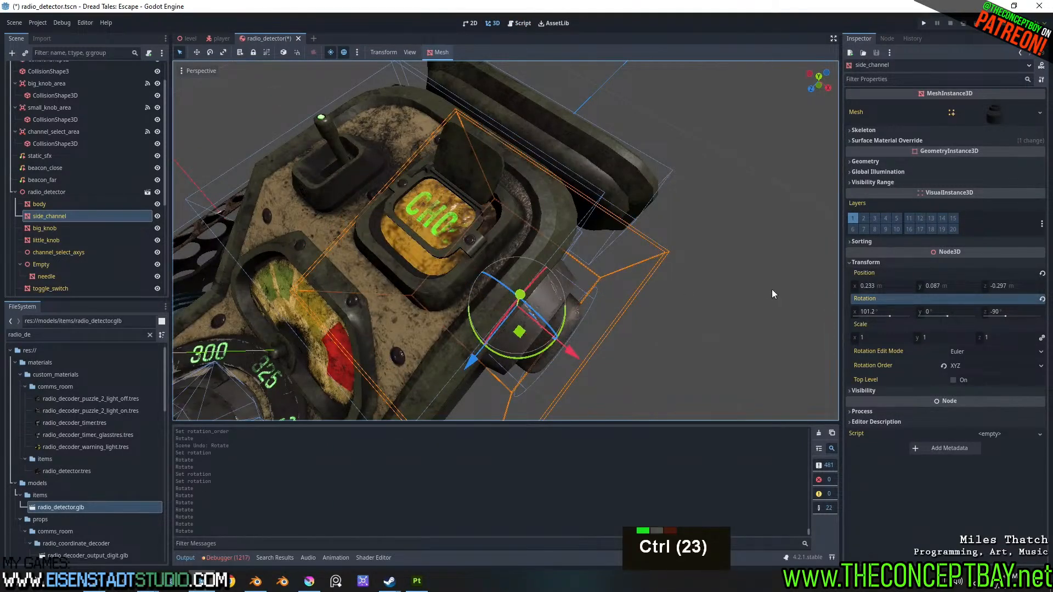
click(904, 313)
key(ctrl+c)
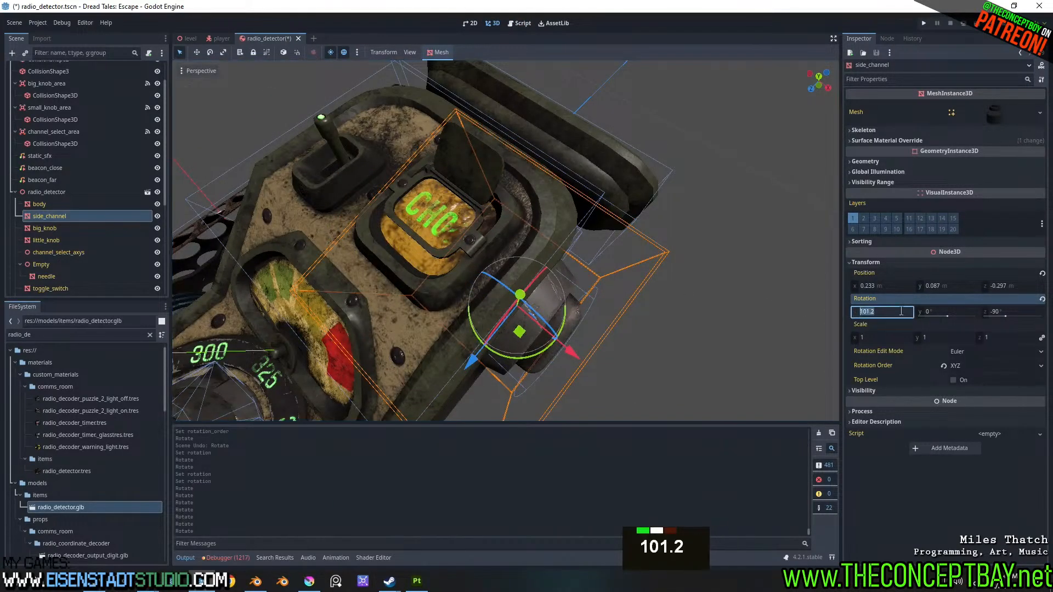
click(519, 23)
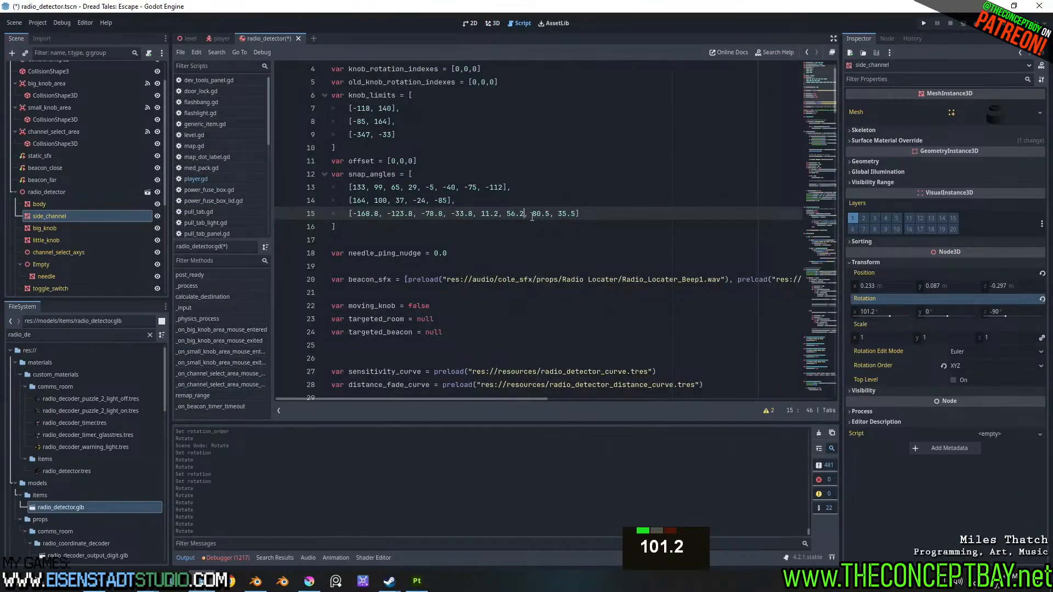
drag(532, 215, 552, 215)
key(ctrl+v)
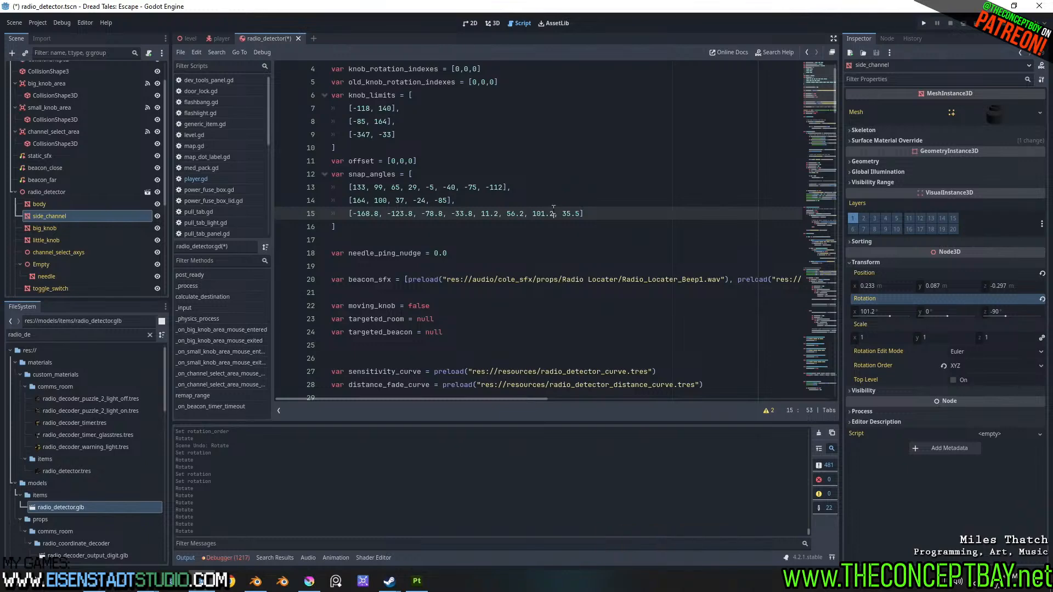
- Rotate the side_channel knob to the last 45° position and enter its X rotation, 146.2, as the eighth value of the third snap_angles list
click(493, 23)
ctrl+drag(541, 275, 516, 296)
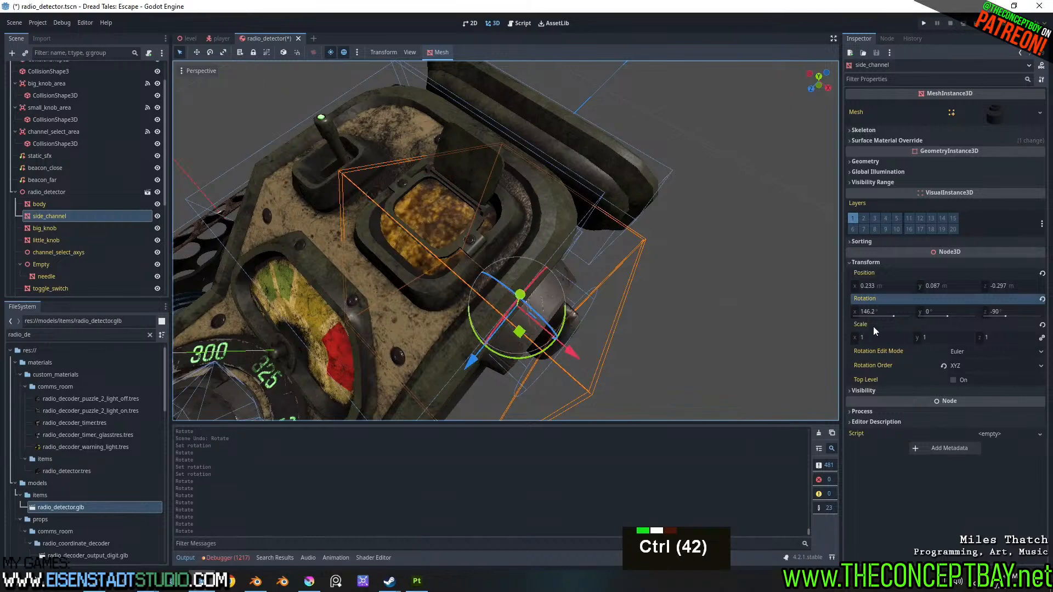
click(882, 312)
key(ctrl+c)
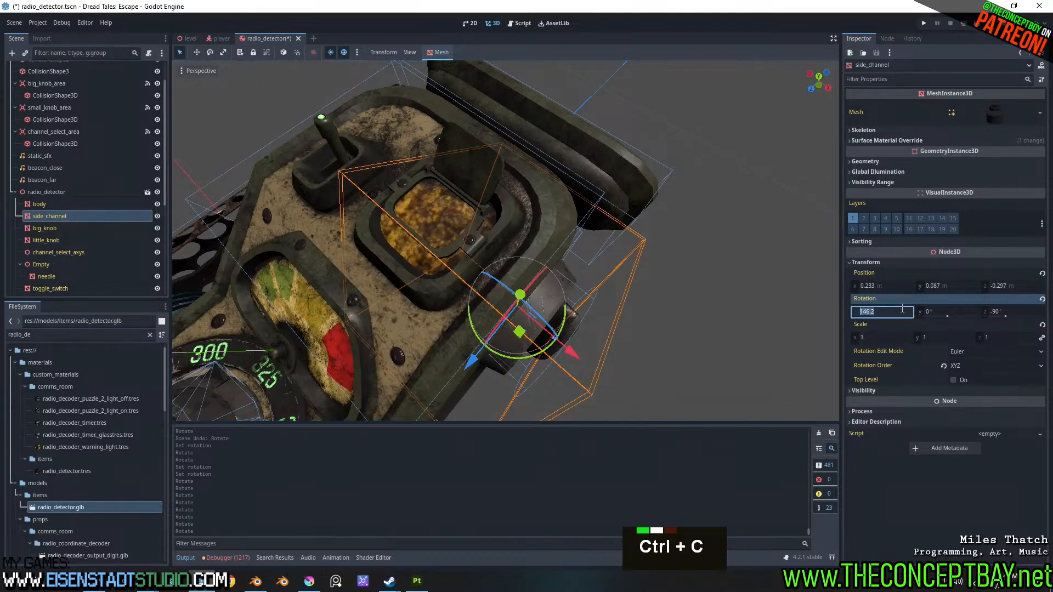
click(519, 24)
double_click(572, 214)
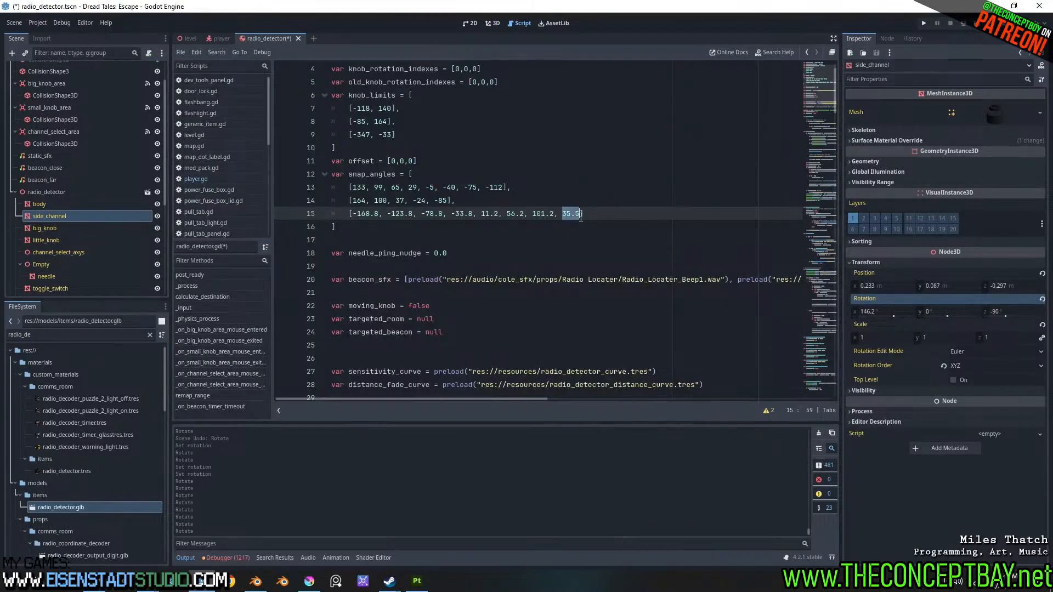
key(ctrl+v)
click(641, 228)
- Run the game, spawn a Radio Locator from the debug item list, and equip it
key(F5)
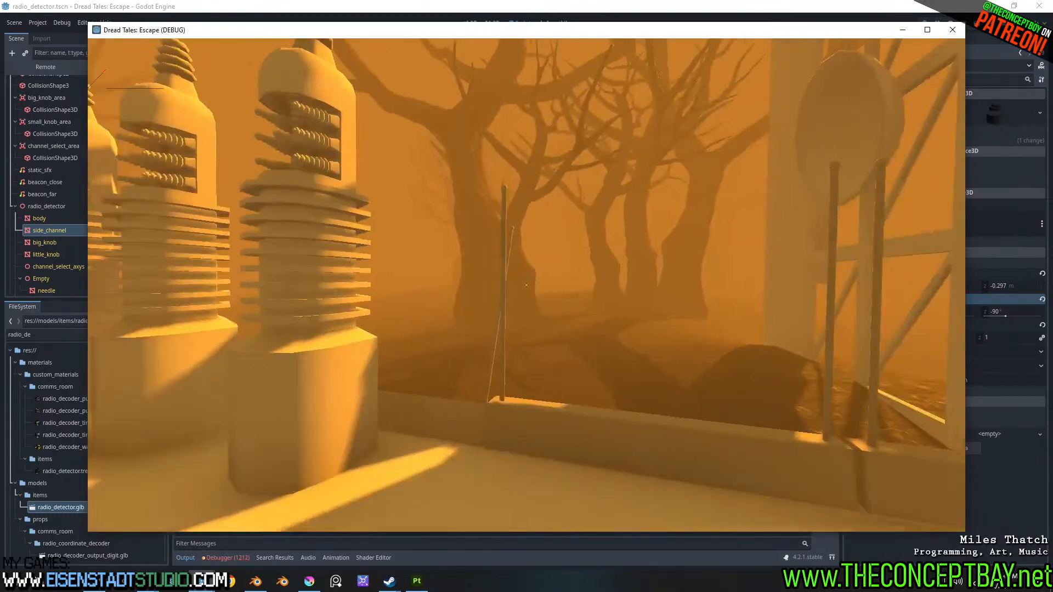
key(grave)
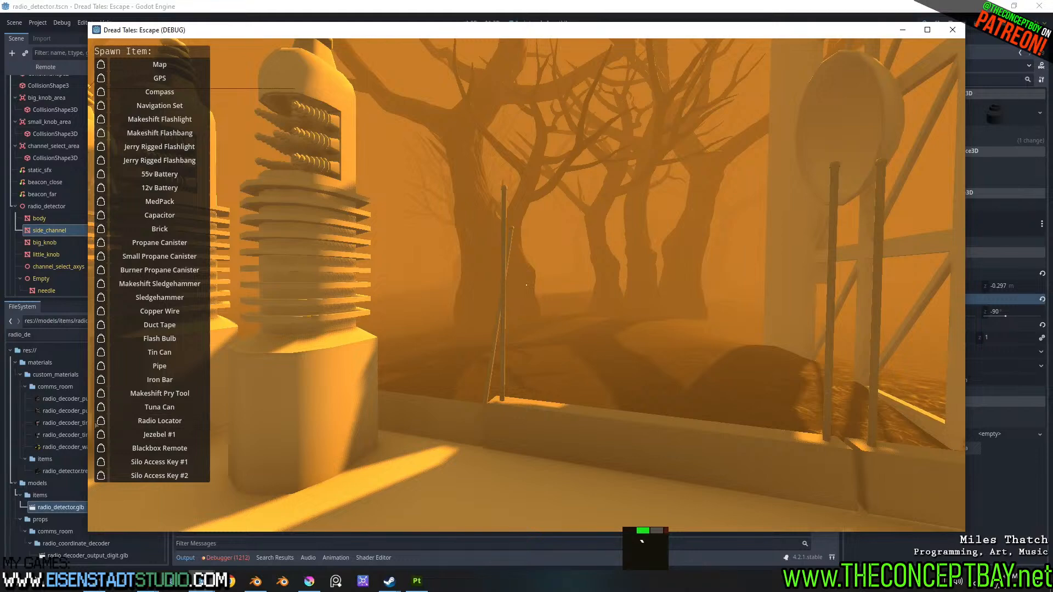
click(102, 421)
scroll(527, 285, down, 7)
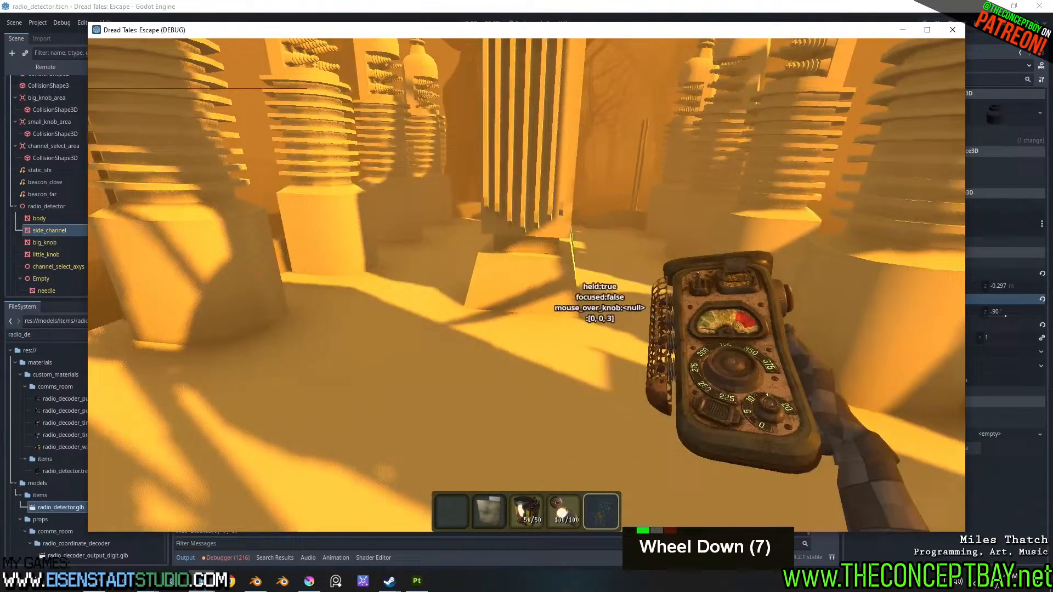
- Focus the held radio detector and turn its side channel knob to test the new snap angles
right_click(527, 285)
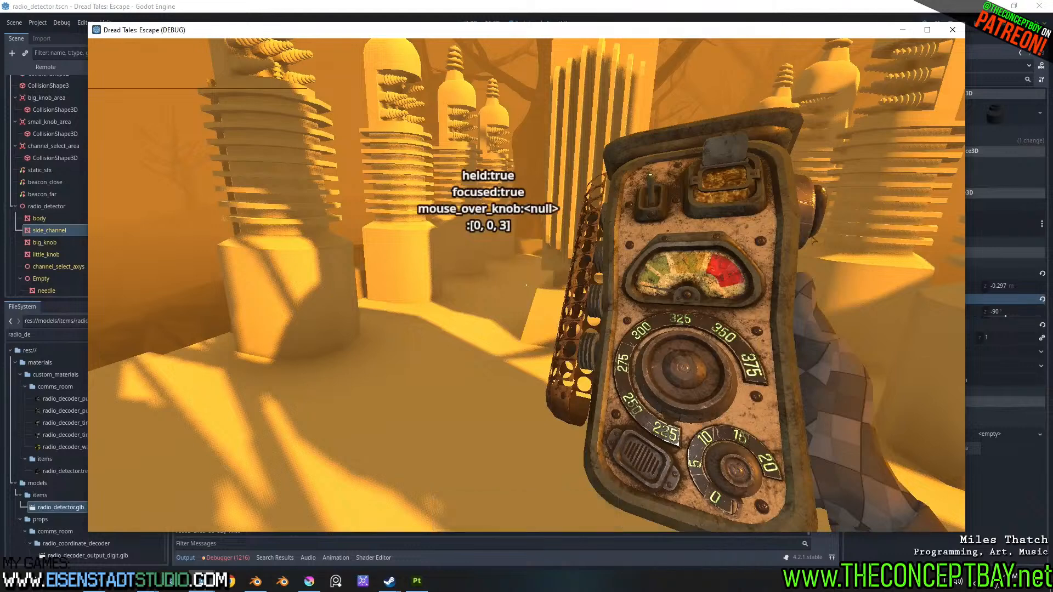
click(807, 243)
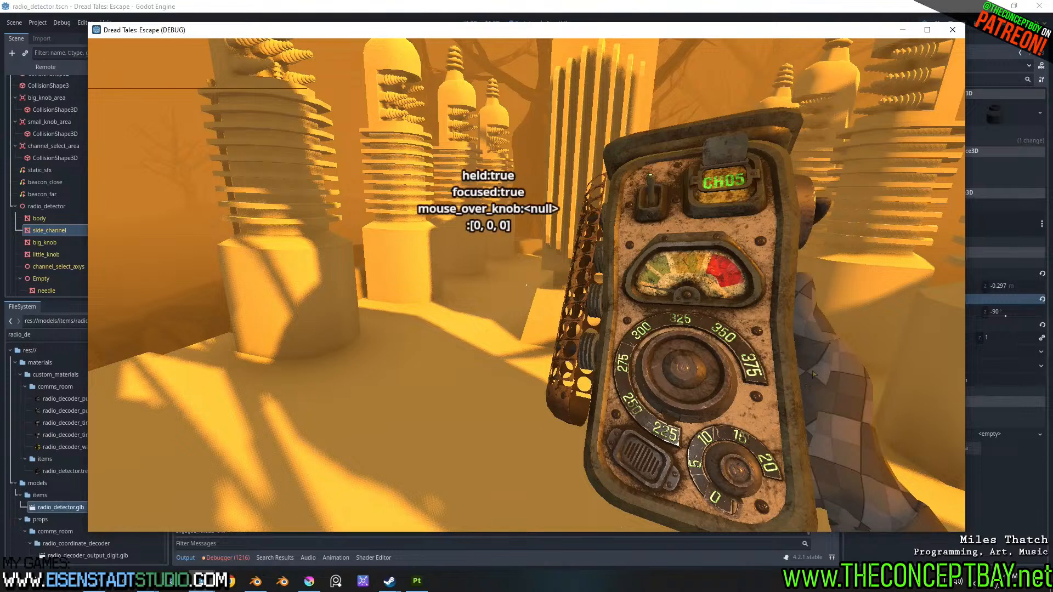
drag(816, 214, 827, 37)
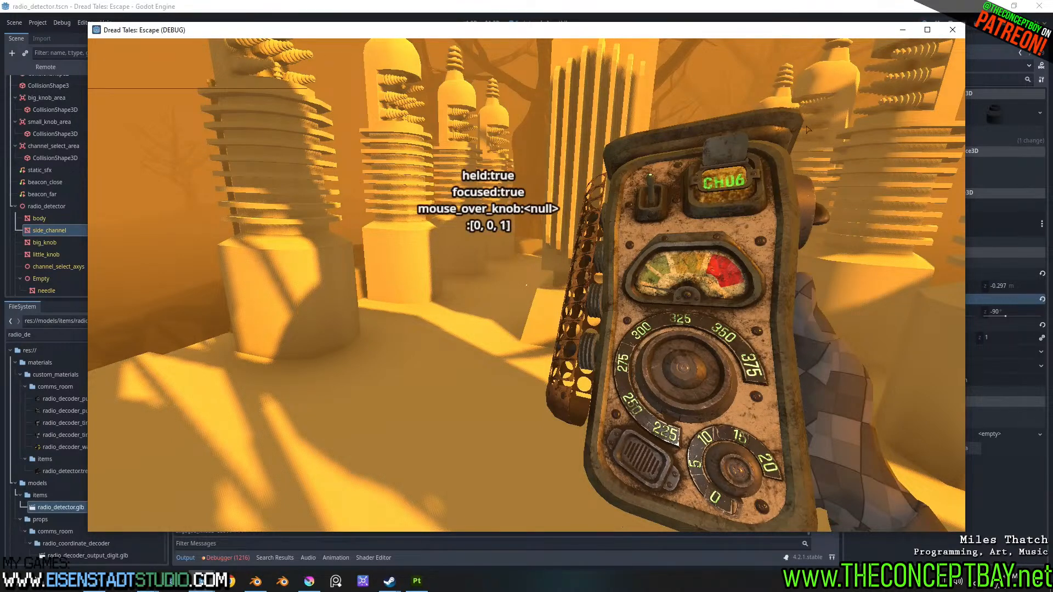
- Turn the detector's side channel knob in both directions to test its channel positions, and close the game
drag(812, 189, 814, 69)
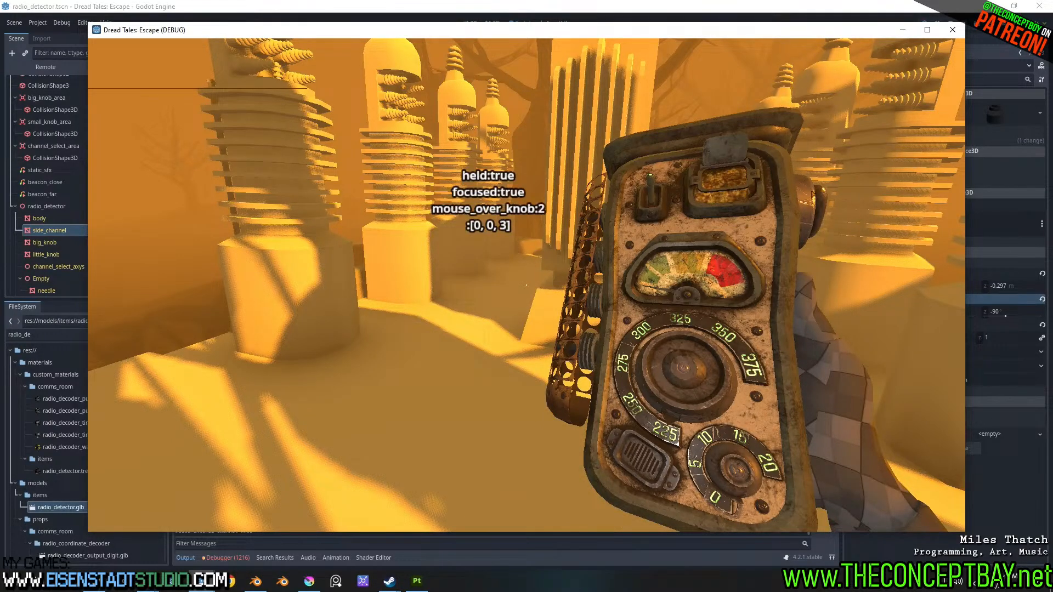
drag(812, 191, 799, 329)
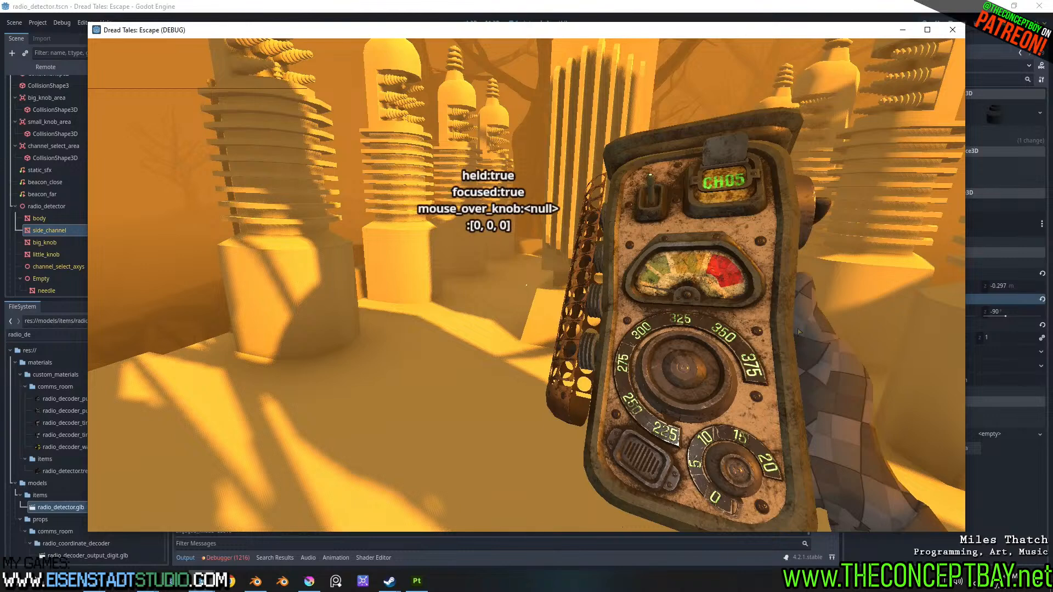
drag(813, 197, 807, 54)
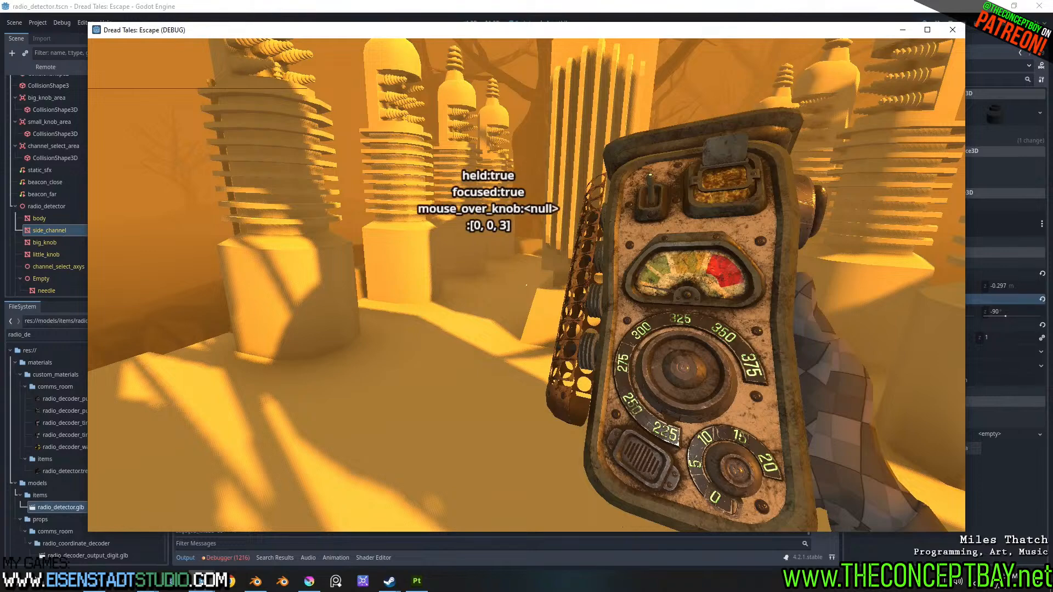
key(alt+F4)
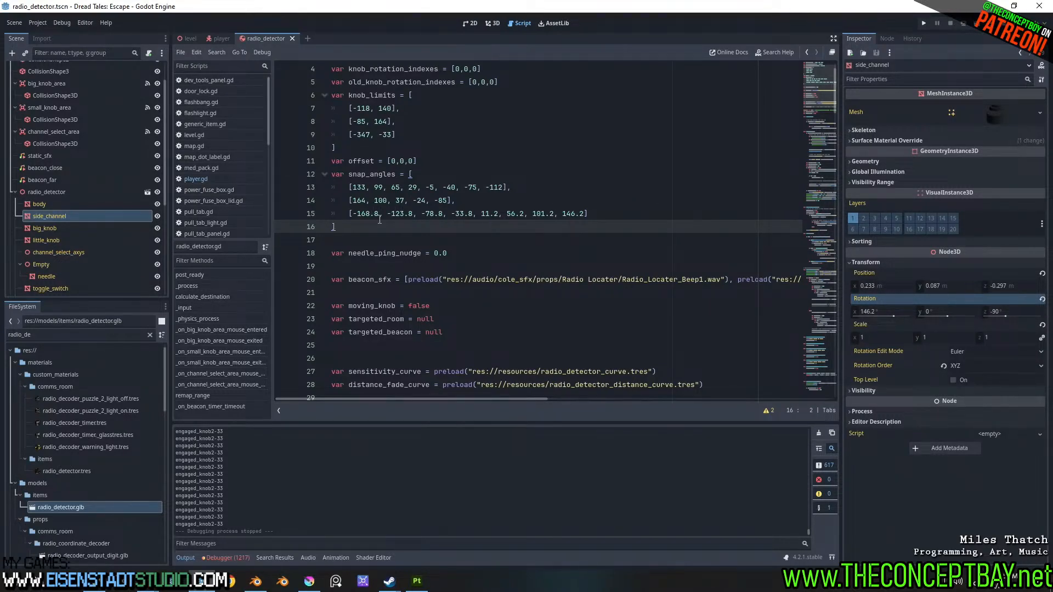
- Set the third knob_limits pair to the first and last side channel snap angles, -168.8 and 146.2, and save the script
drag(379, 219, 352, 214)
key(ctrl+c)
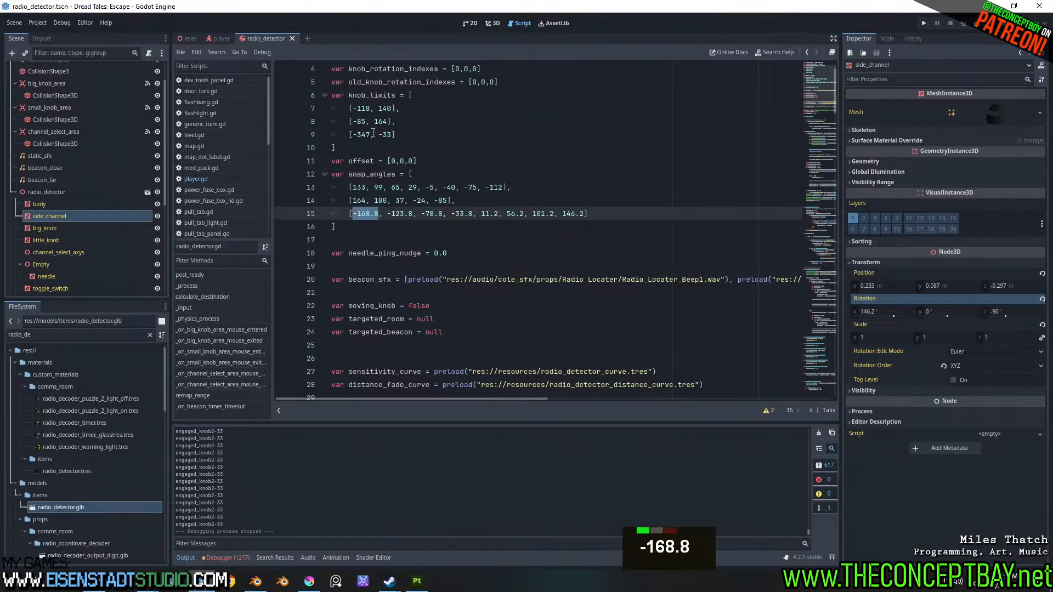
drag(373, 134, 352, 134)
key(ctrl+v)
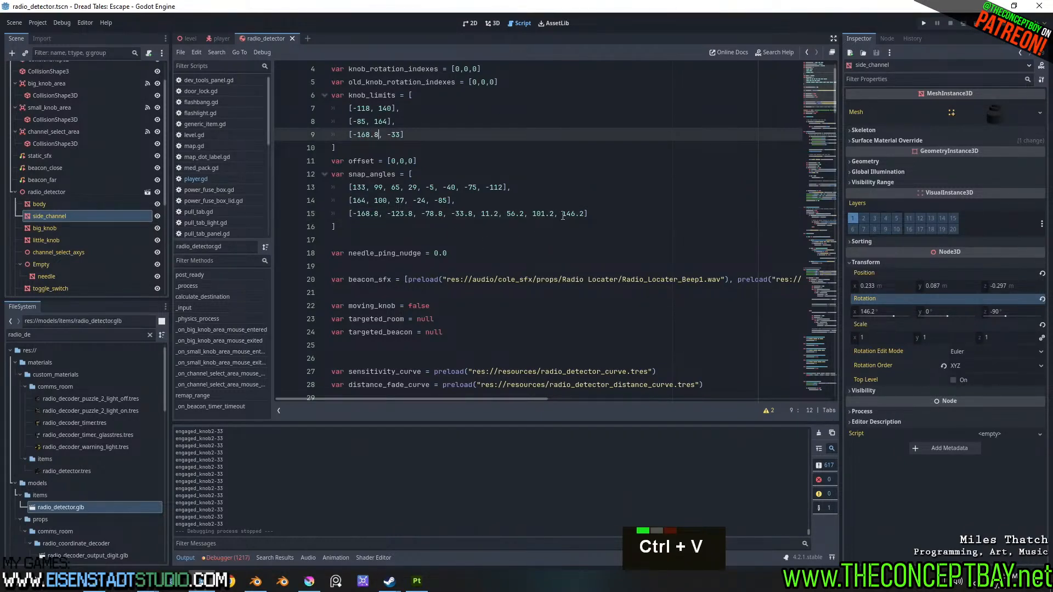
drag(563, 216, 585, 214)
key(ctrl+c)
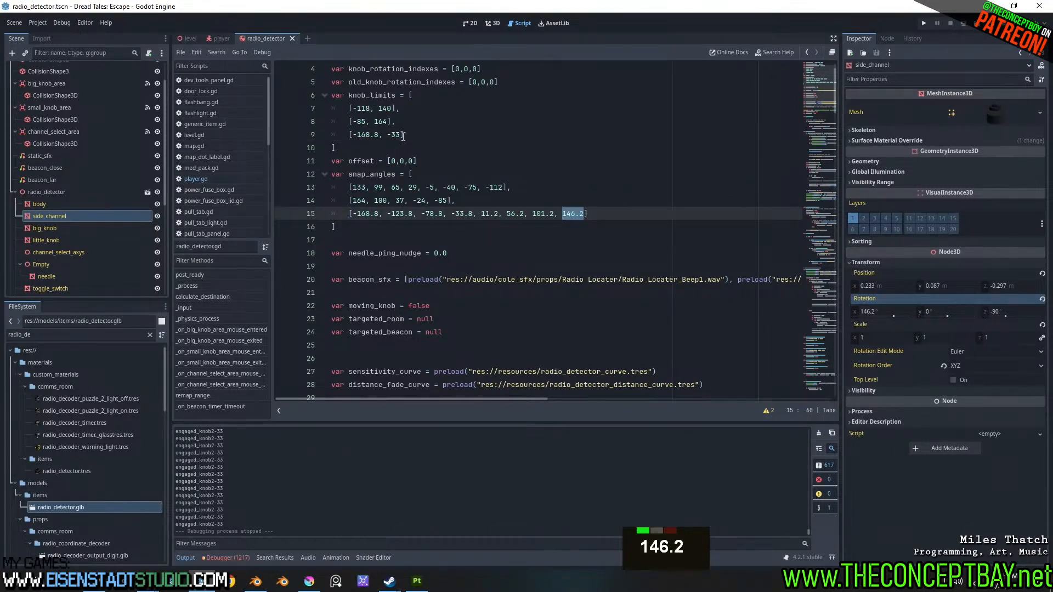
drag(403, 137, 387, 135)
key(ctrl+v)
key(ctrl+s)
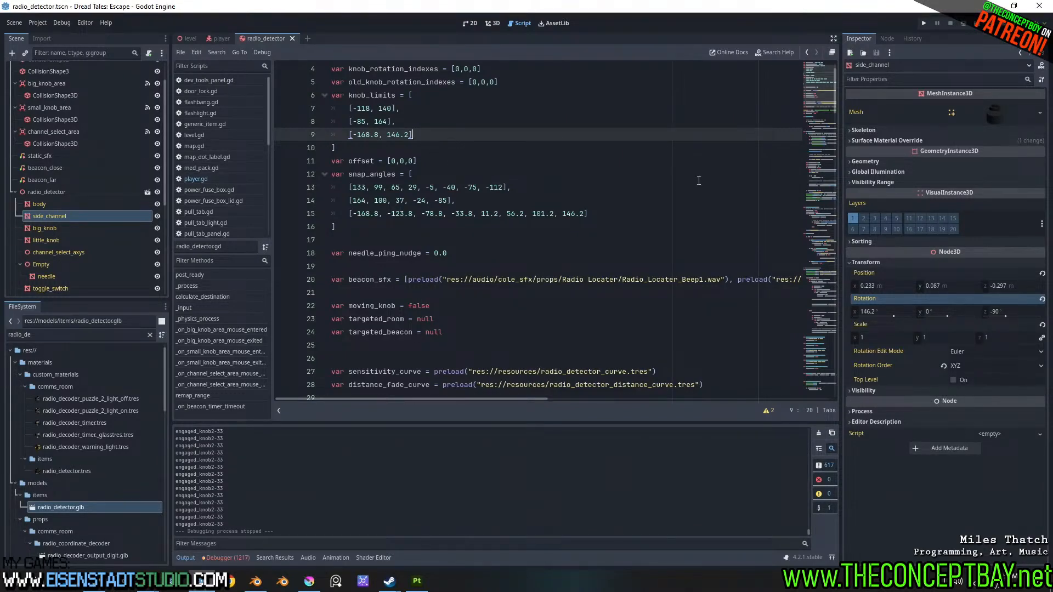
- Examine the radio detector script for the code that clamps, snaps and processes the channel knob's rotation
drag(812, 96, 796, 329)
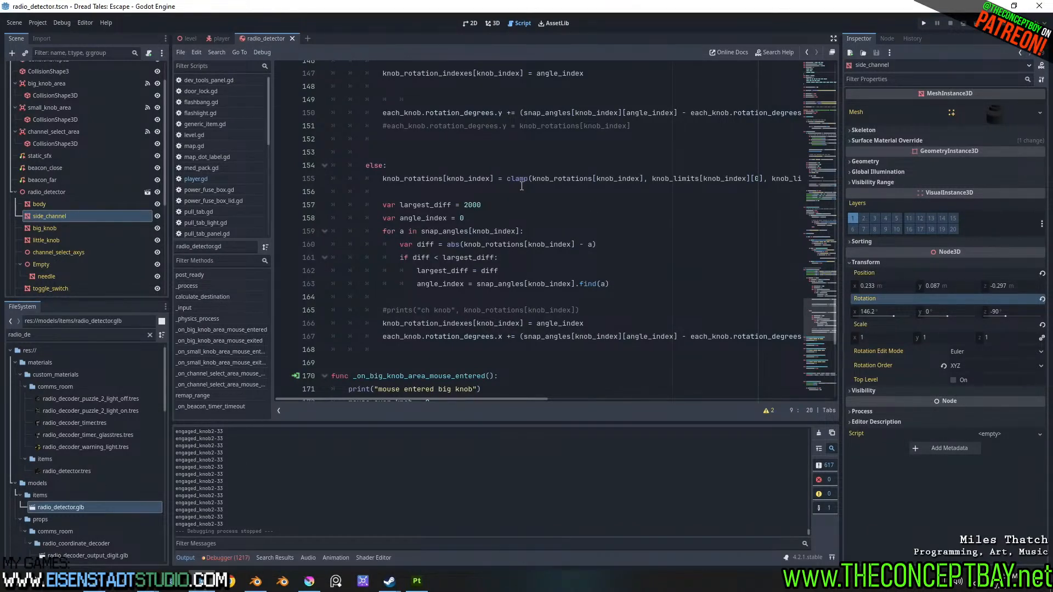
scroll(522, 185, down, 3)
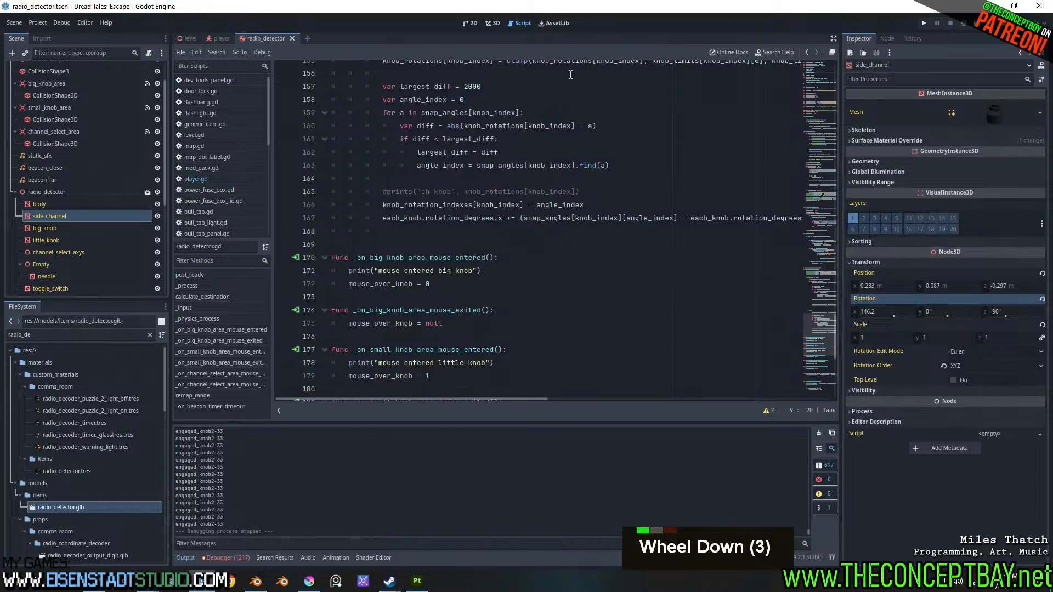
scroll(561, 145, up, 3)
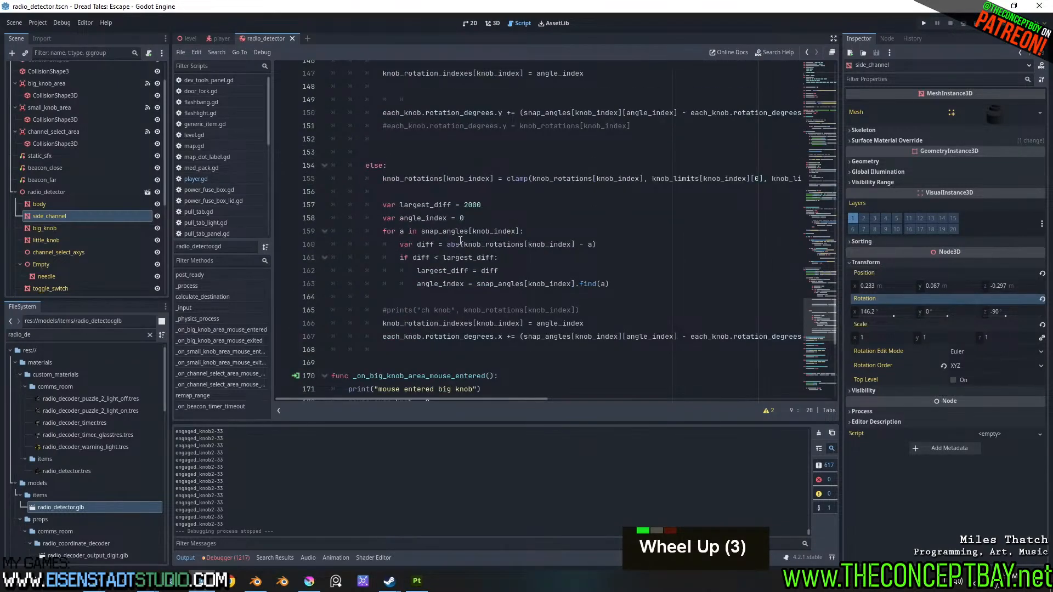
scroll(469, 260, up, 13)
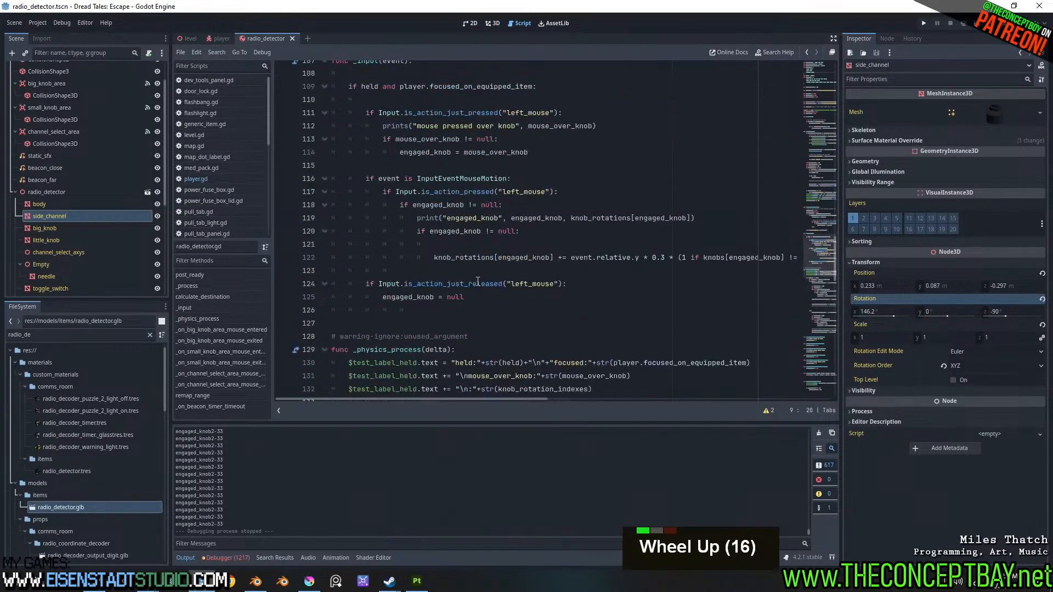
scroll(478, 281, up, 14)
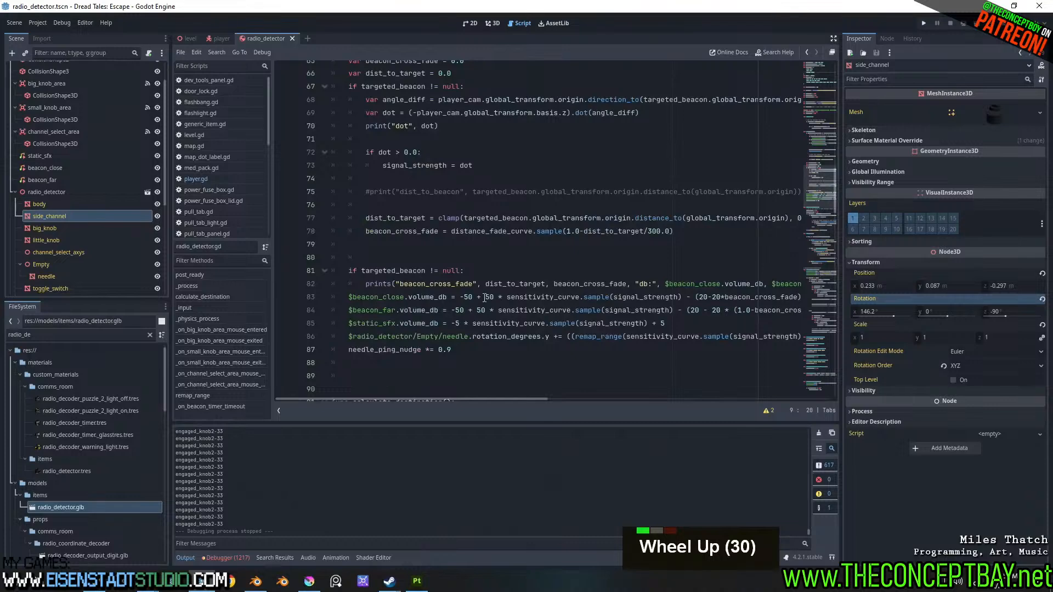
scroll(484, 297, up, 4)
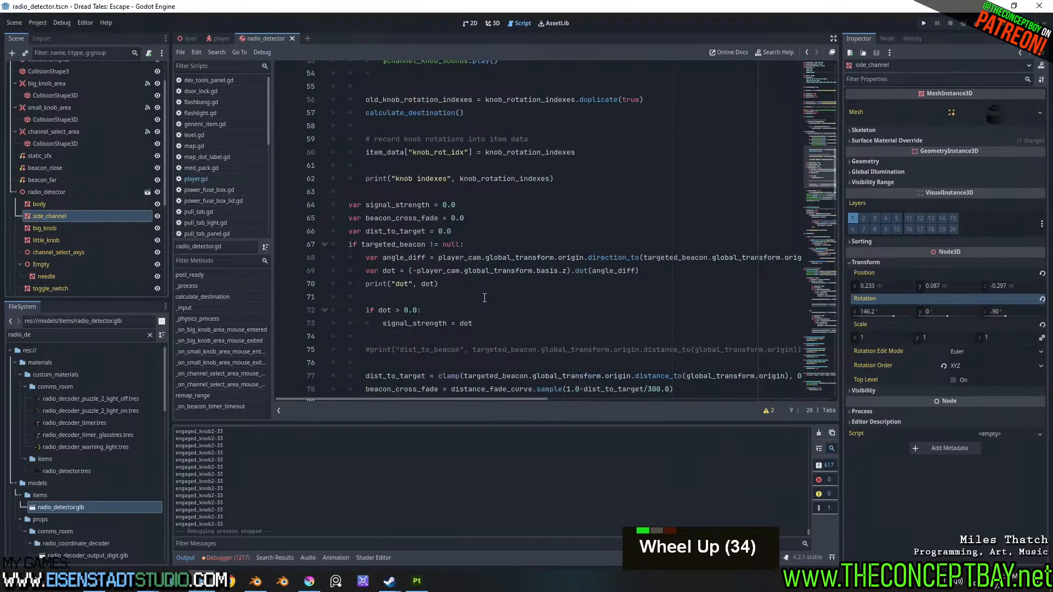
scroll(484, 297, up, 5)
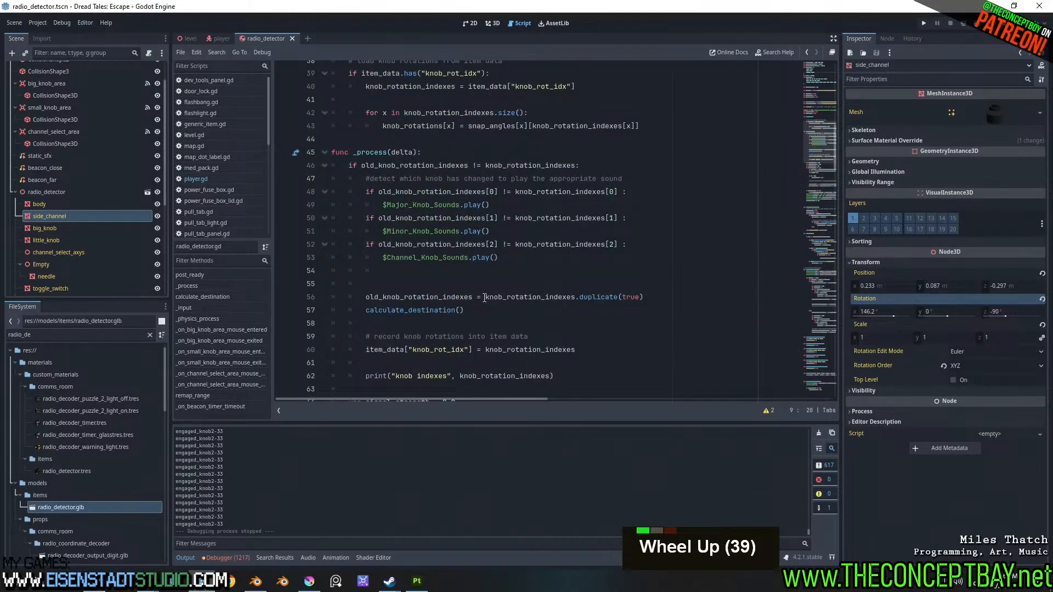
scroll(484, 298, down, 5)
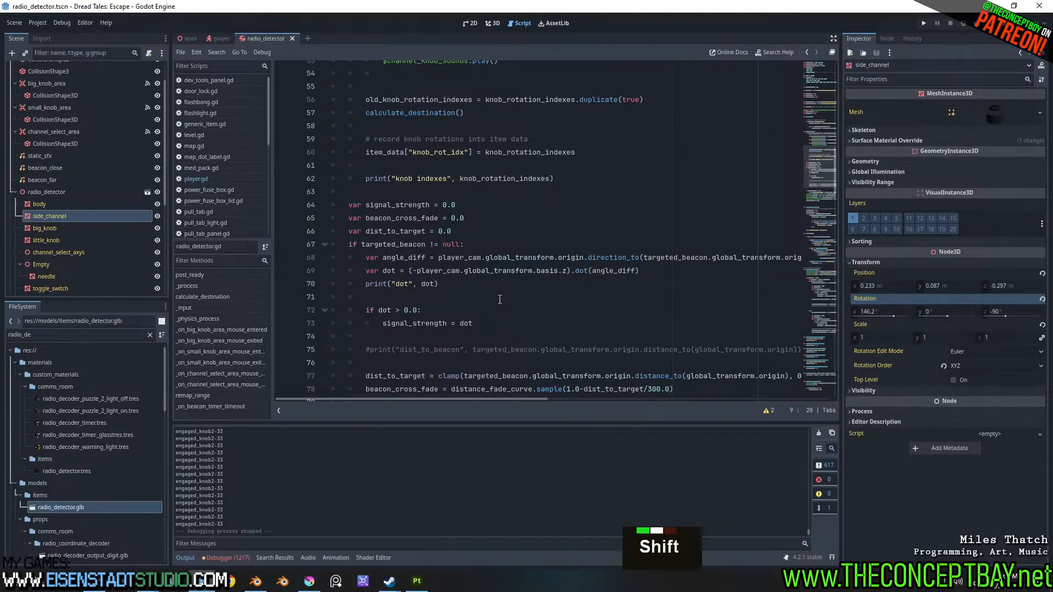
shift+scroll(499, 299, right, 2)
shift+scroll(500, 298, left, 2)
scroll(500, 299, up, 8)
scroll(500, 299, up, 1)
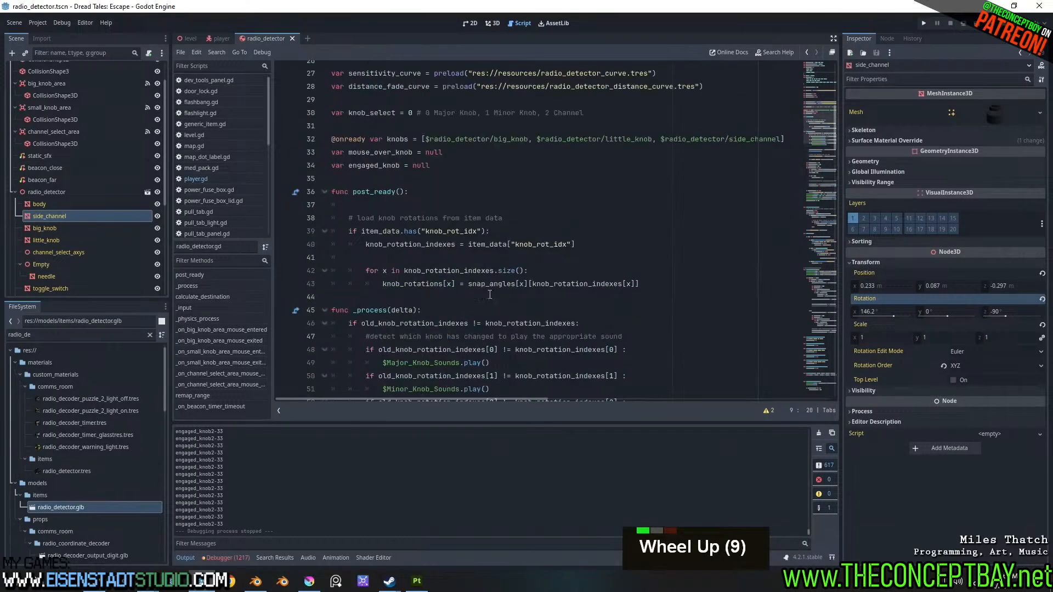
- In the _input function, comment out the multiplier * (1 if knobs[engaged_knob] != knobs[-1] else -1) after event.relative.y * 0.3
click(184, 308)
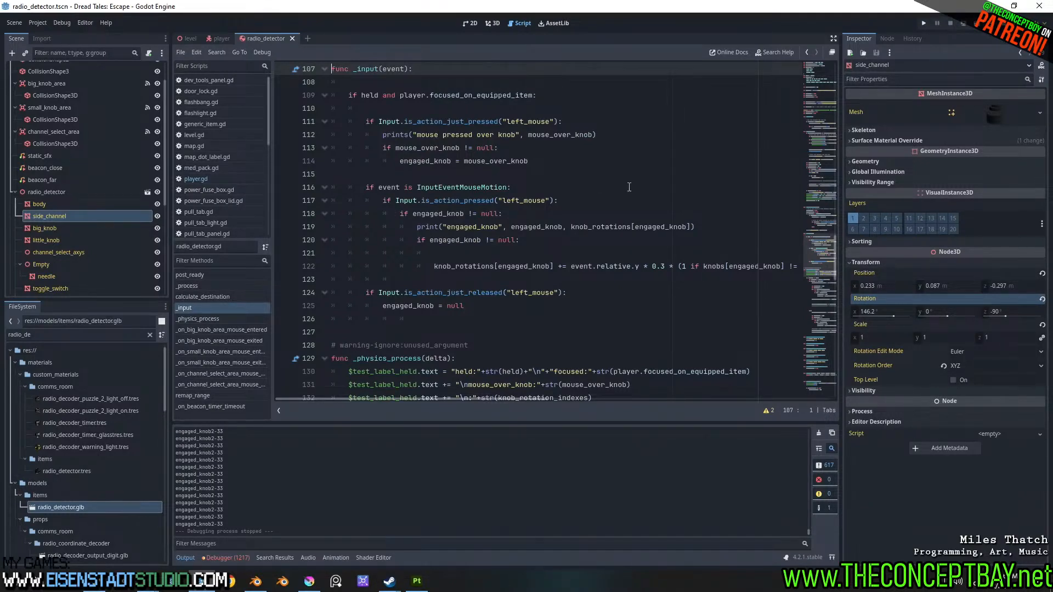
shift+scroll(620, 272, right, 3)
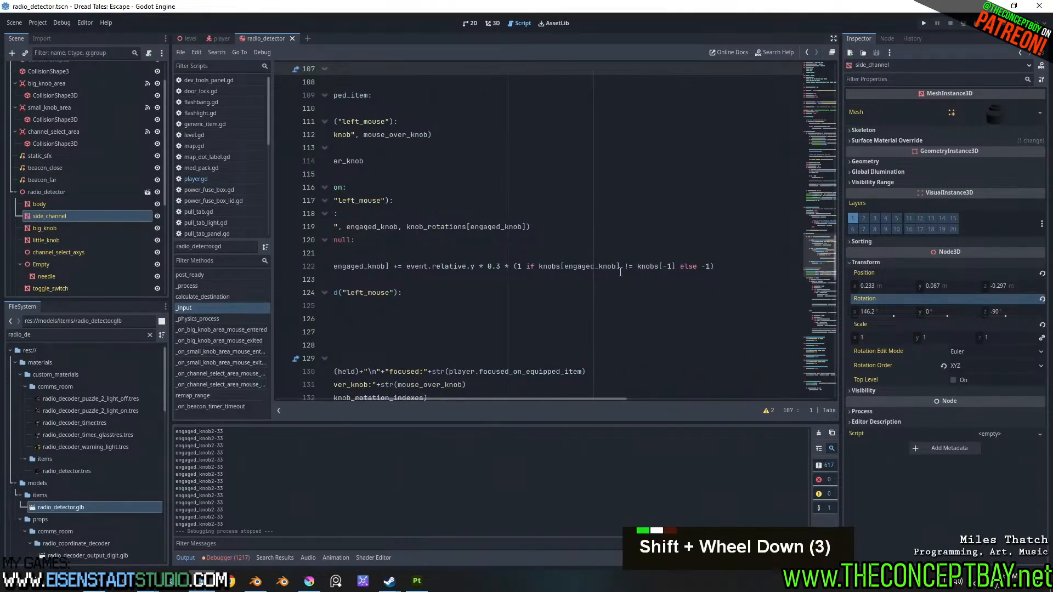
shift+scroll(620, 272, left, 1)
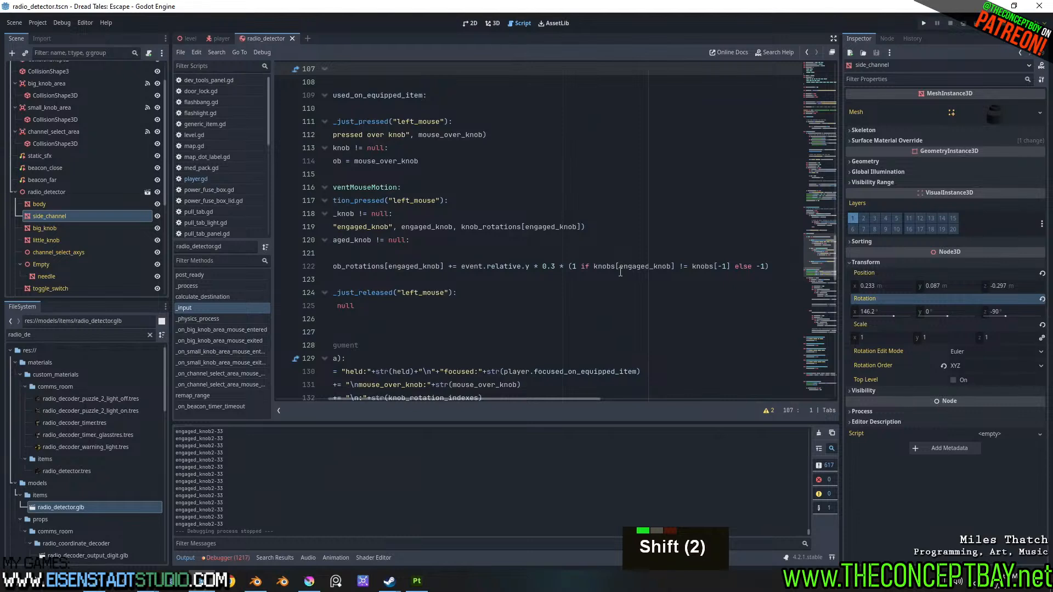
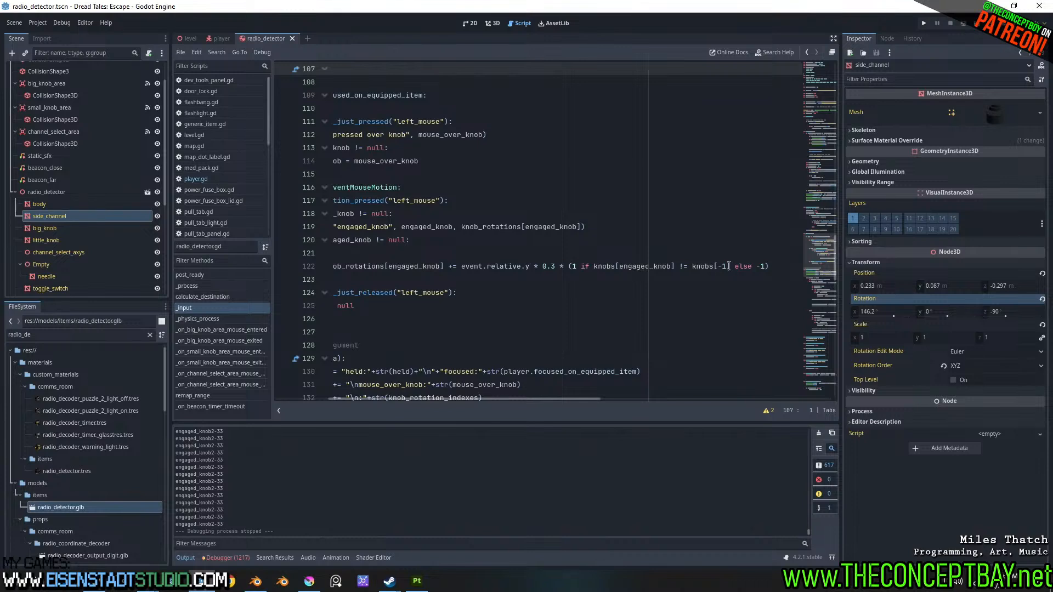
drag(676, 266, 591, 266)
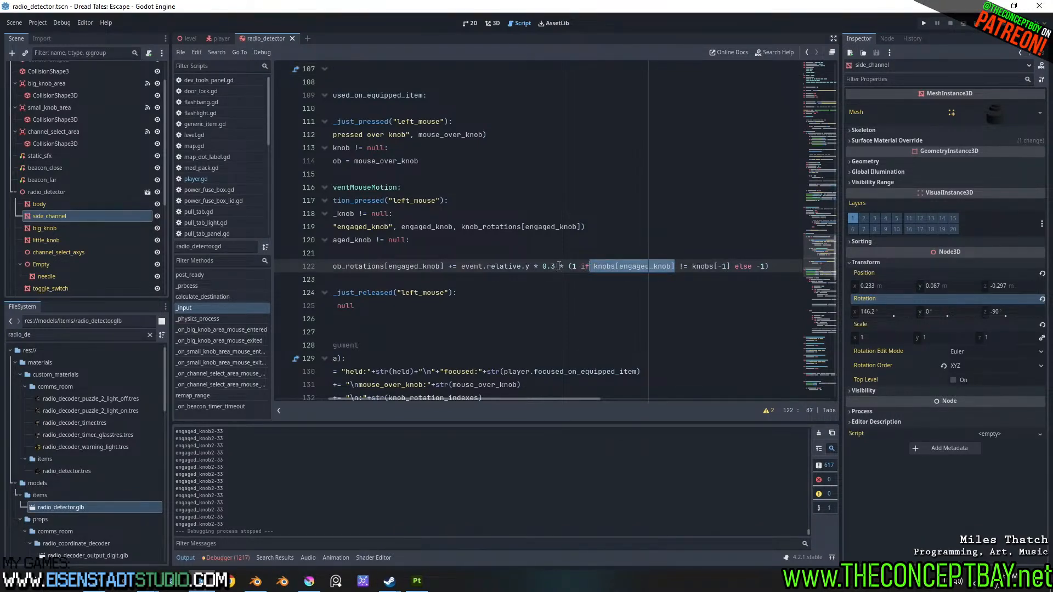
click(554, 266)
text(#)
click(587, 279)
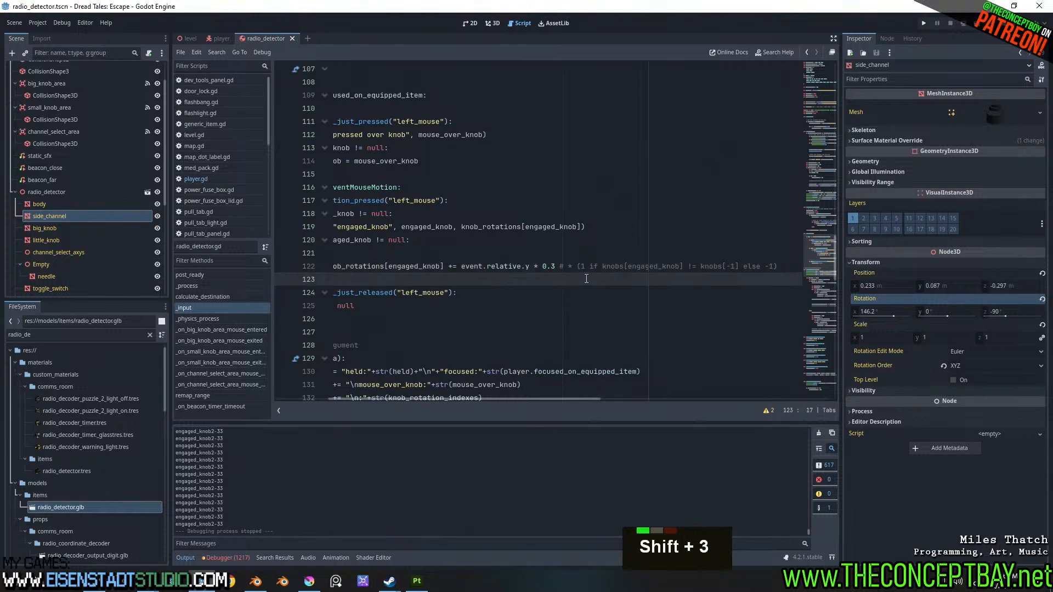
- Run the game, spawn a Radio Locator from the debug item list, and equip and focus it
key(F5)
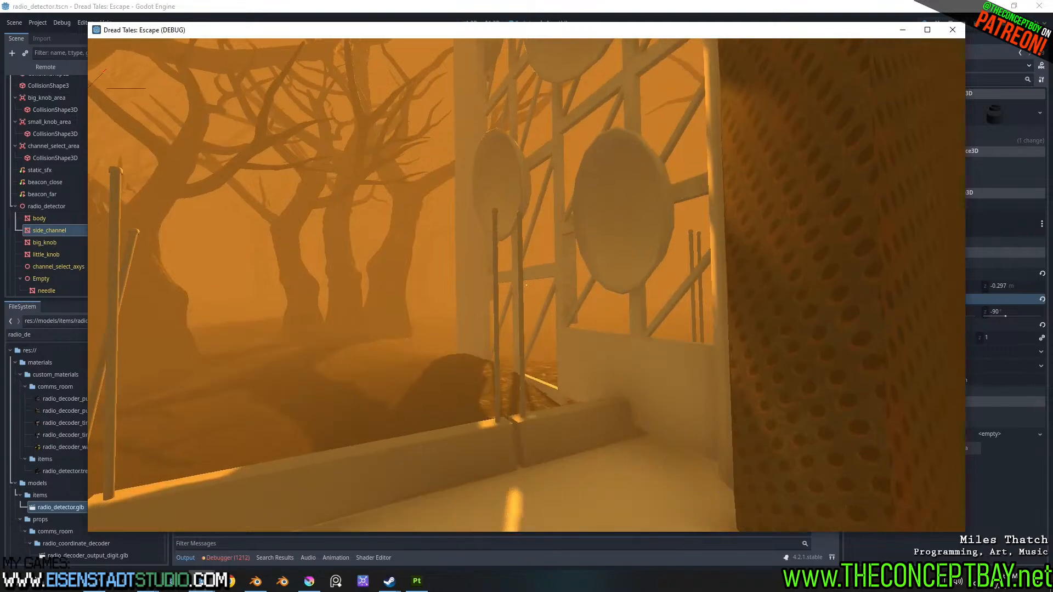
key(grave)
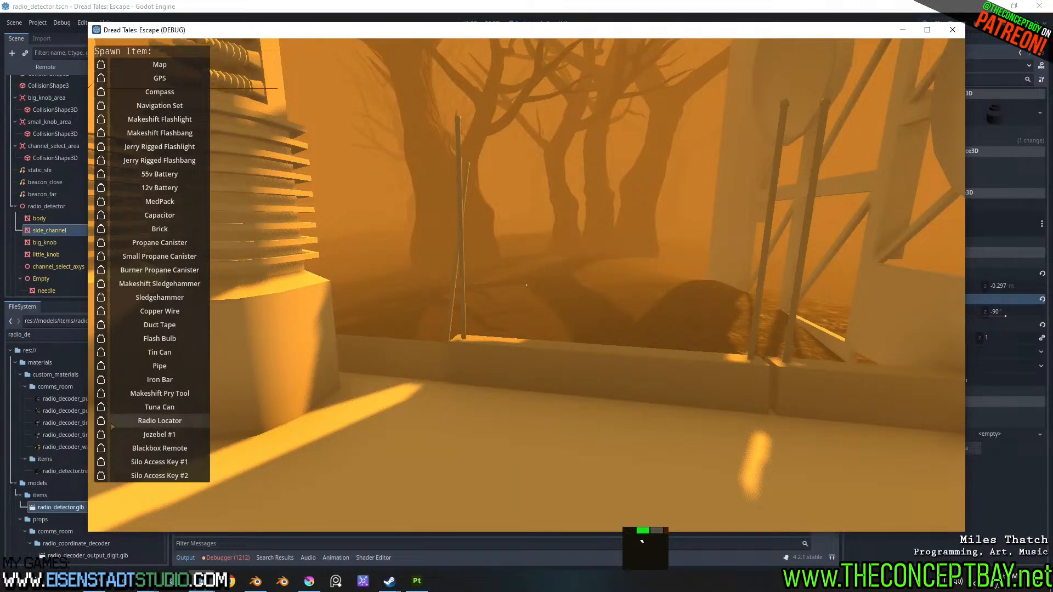
click(125, 425)
scroll(125, 428, down, 5)
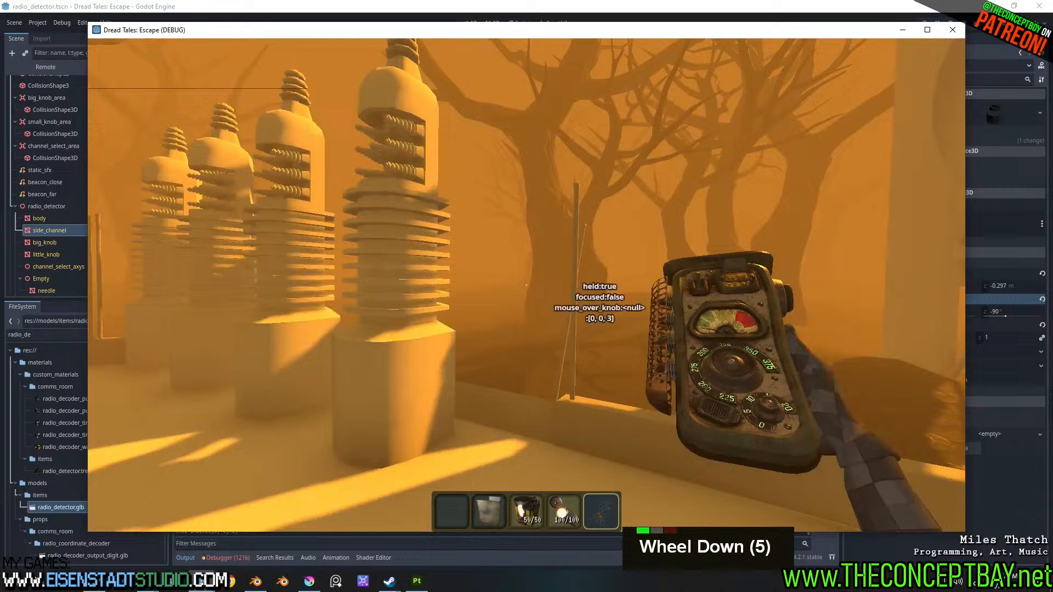
right_click(526, 284)
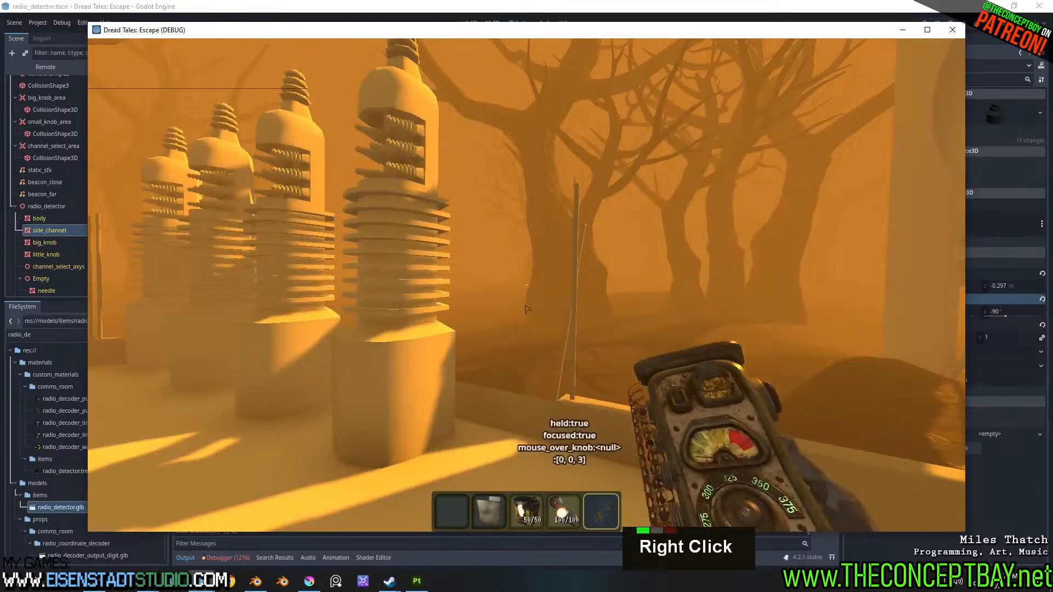
- Turn the side channel knob back and forth through its full range to test the new limits and turning direction
drag(808, 201, 812, 47)
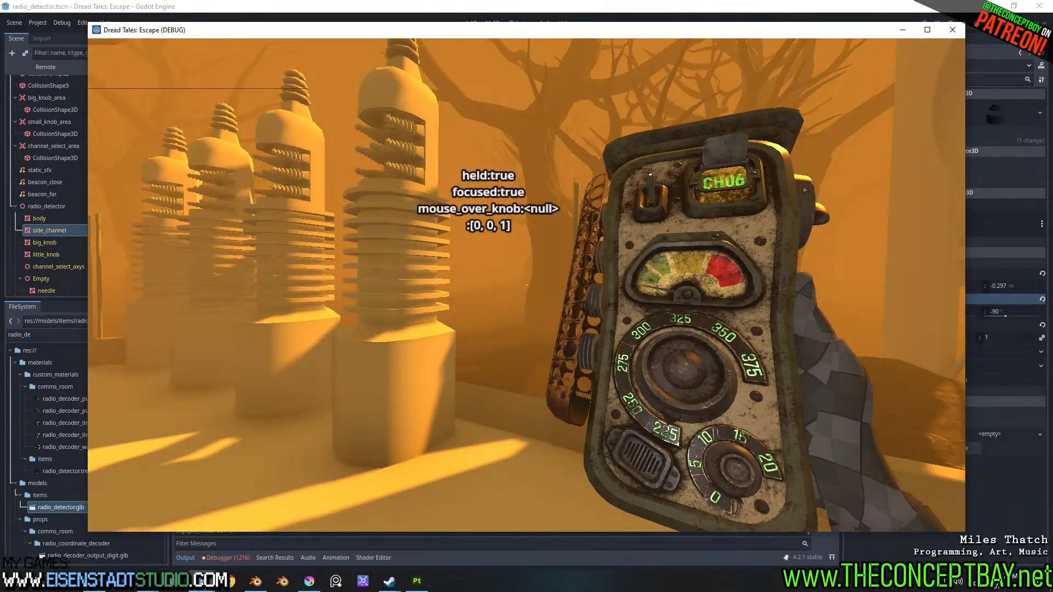
drag(811, 202, 812, 104)
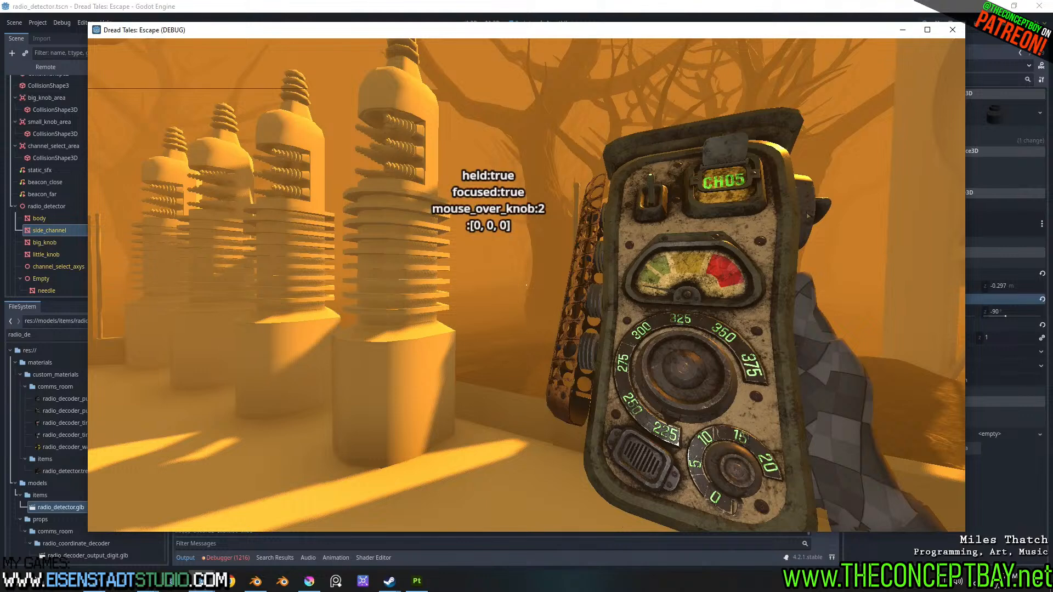
drag(816, 200, 799, 316)
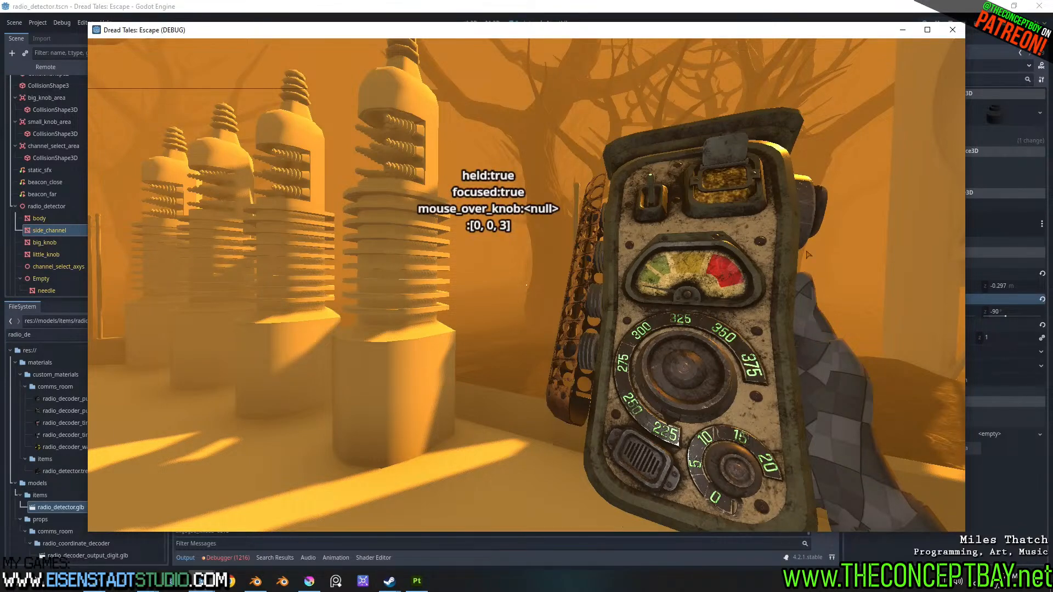
drag(813, 199, 806, 297)
drag(813, 199, 803, 359)
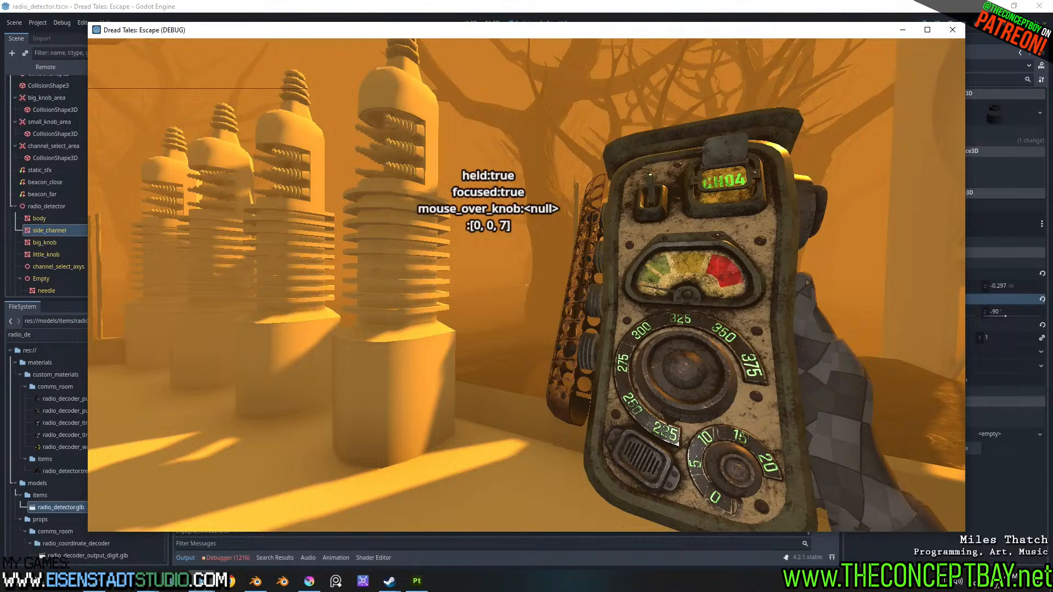
drag(813, 253, 823, 104)
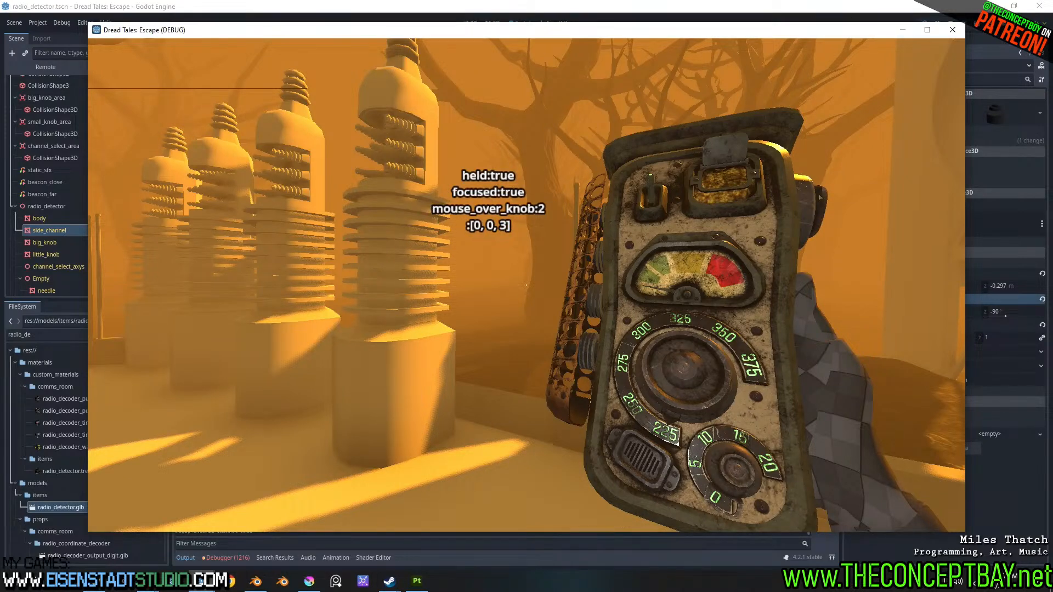
drag(820, 197, 824, 107)
drag(817, 206, 824, 109)
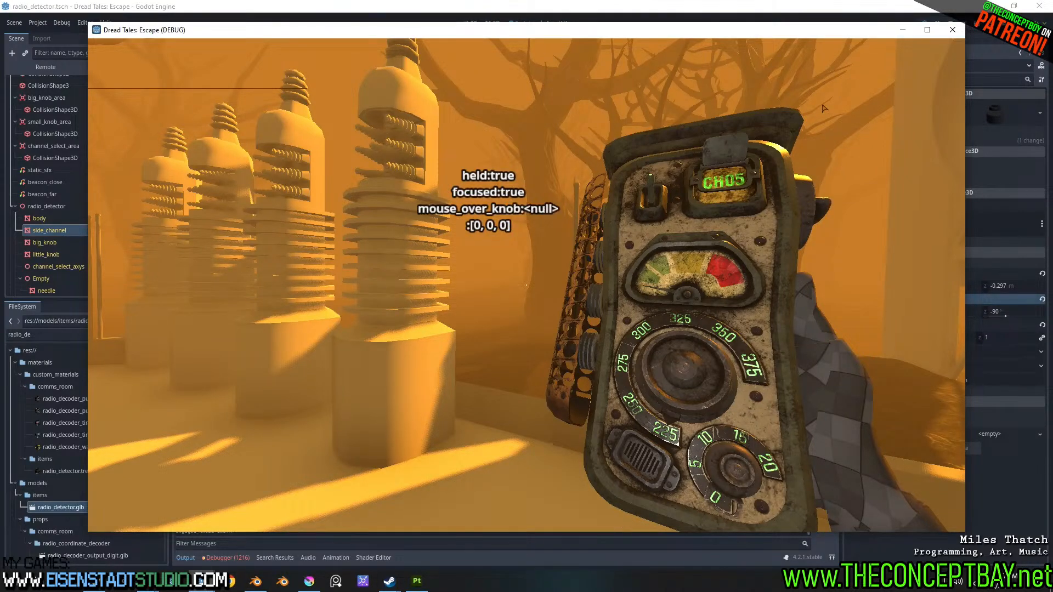
drag(815, 203, 774, 534)
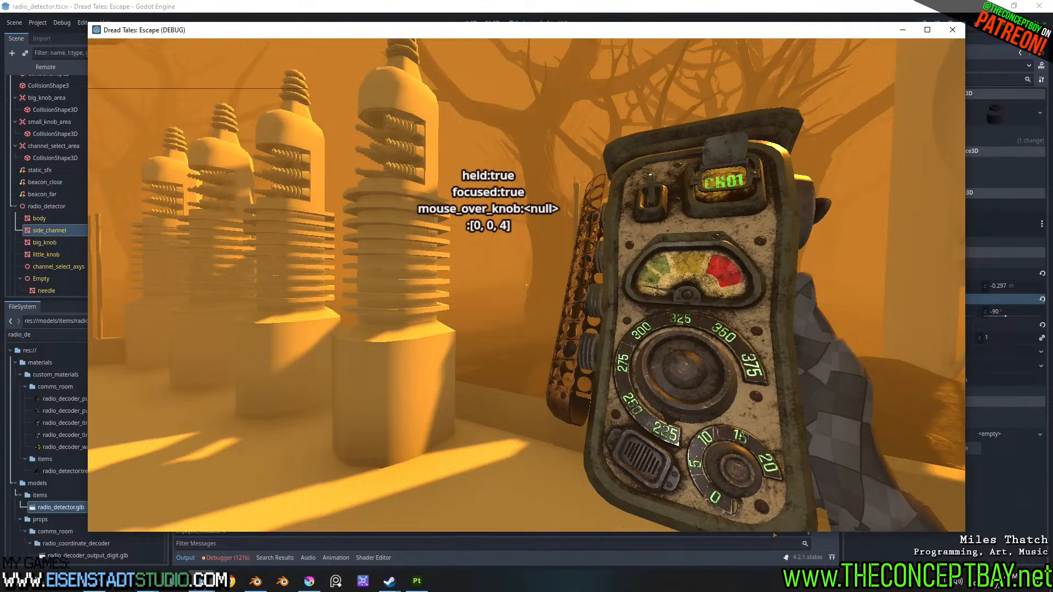
drag(808, 205, 798, 442)
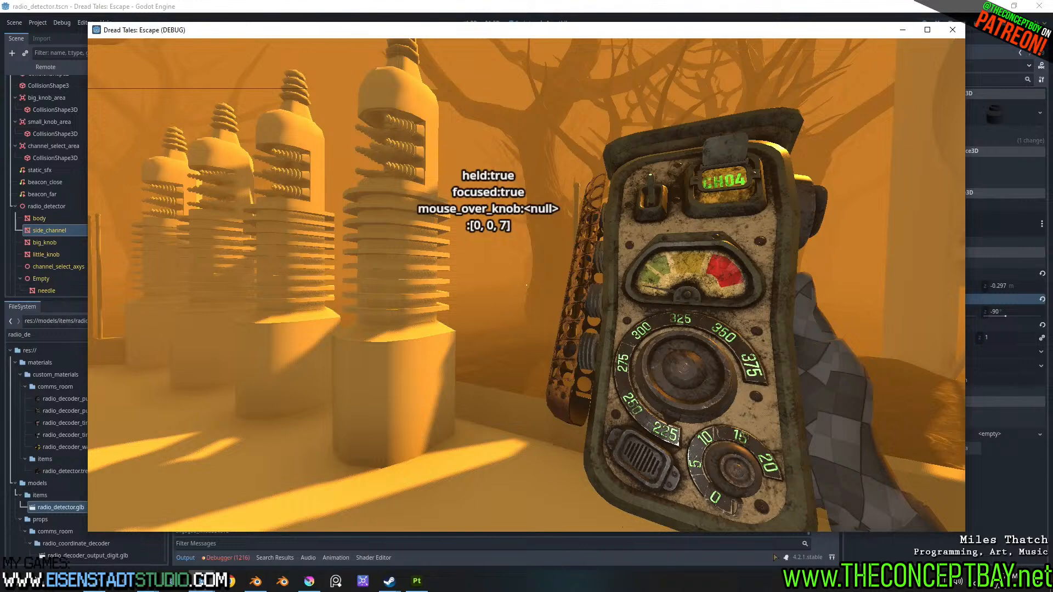
- Turn the side channel knob to several positions to compare its rotation with the displayed channel number, and close the game
drag(816, 226, 817, 196)
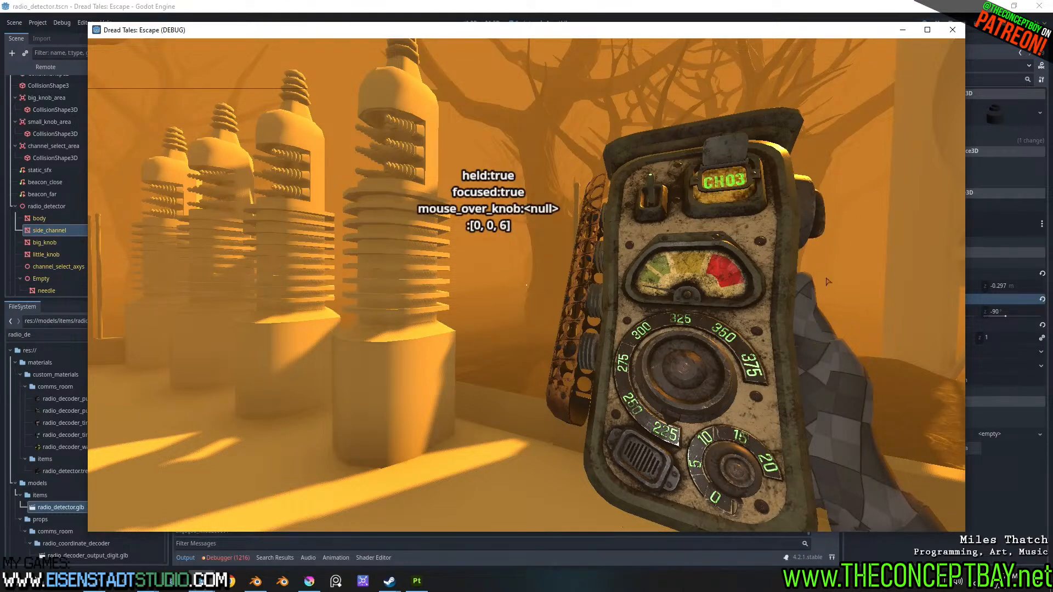
drag(828, 281, 821, 369)
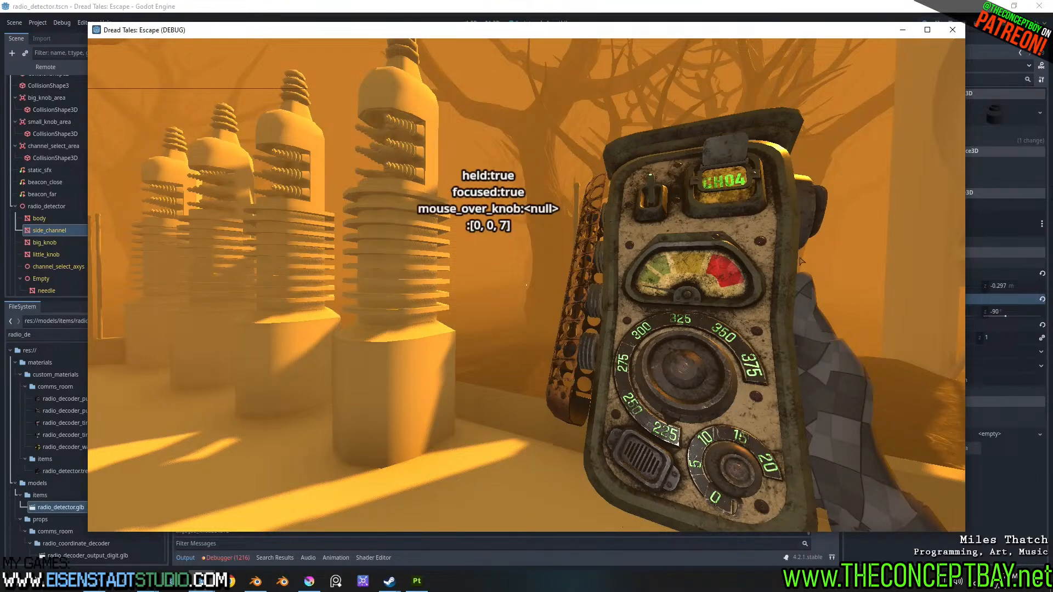
drag(814, 230, 826, 154)
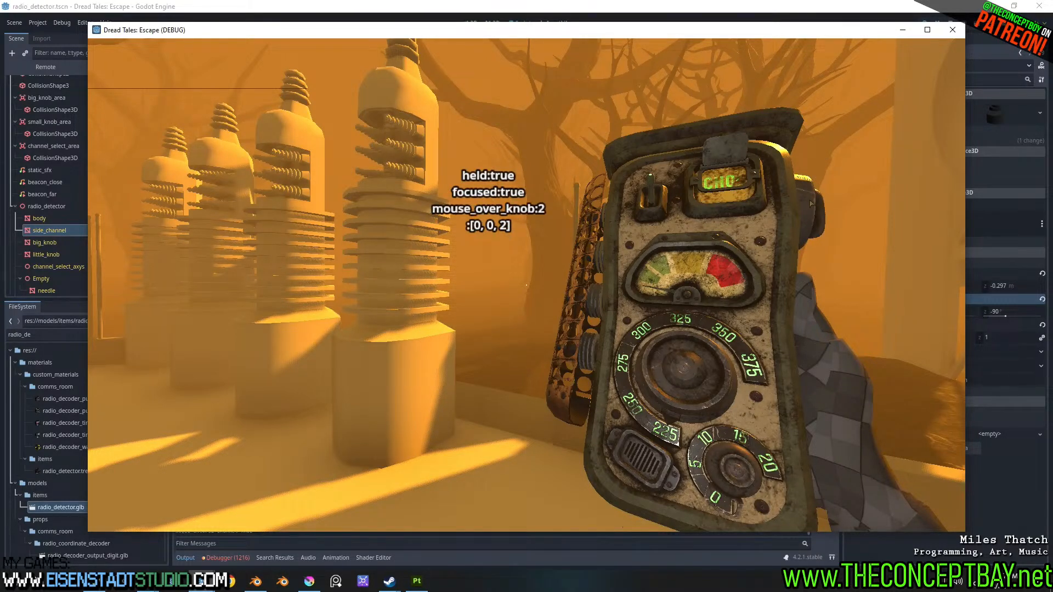
drag(815, 220, 823, 165)
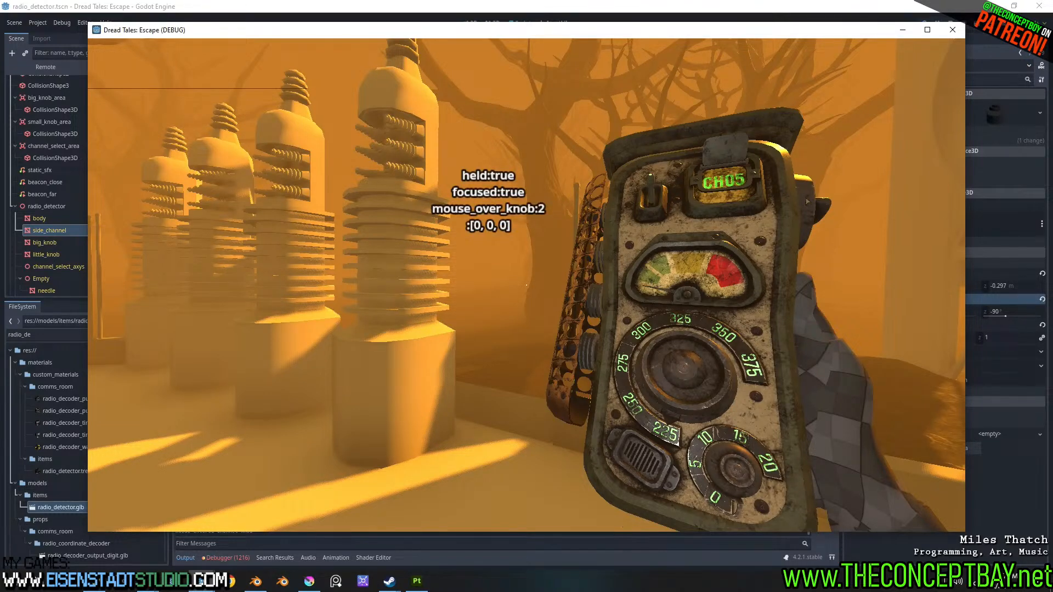
drag(804, 232, 744, 457)
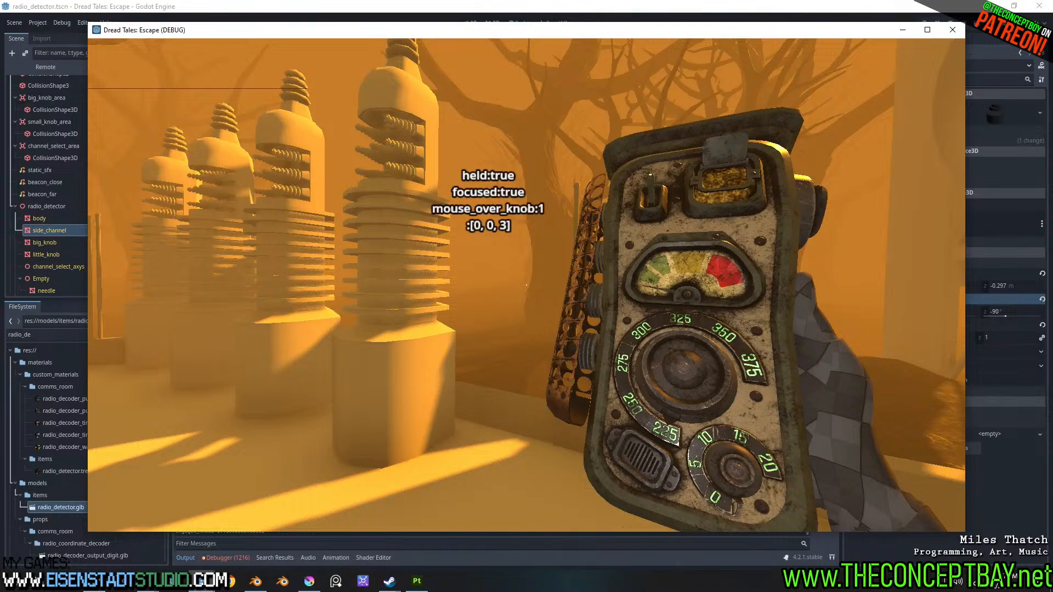
drag(734, 506, 725, 521)
click(953, 30)
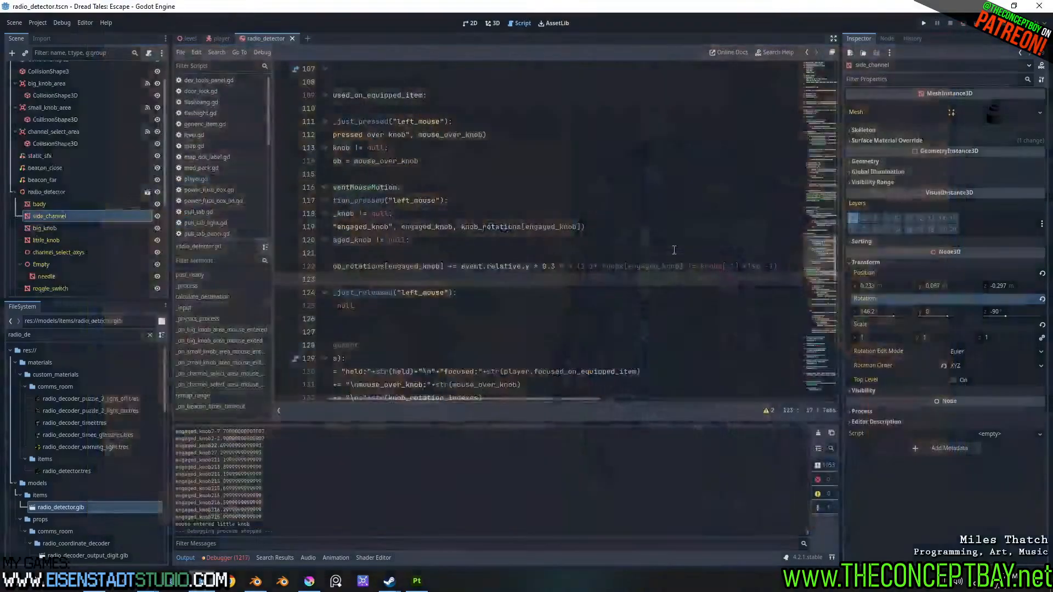
- Trace where snap_angles is used and add + 5*45 after snap_angles[knob_index][angle_index] in the rotation_degrees.x line of the else branch
click(521, 292)
scroll(521, 292, up, 20)
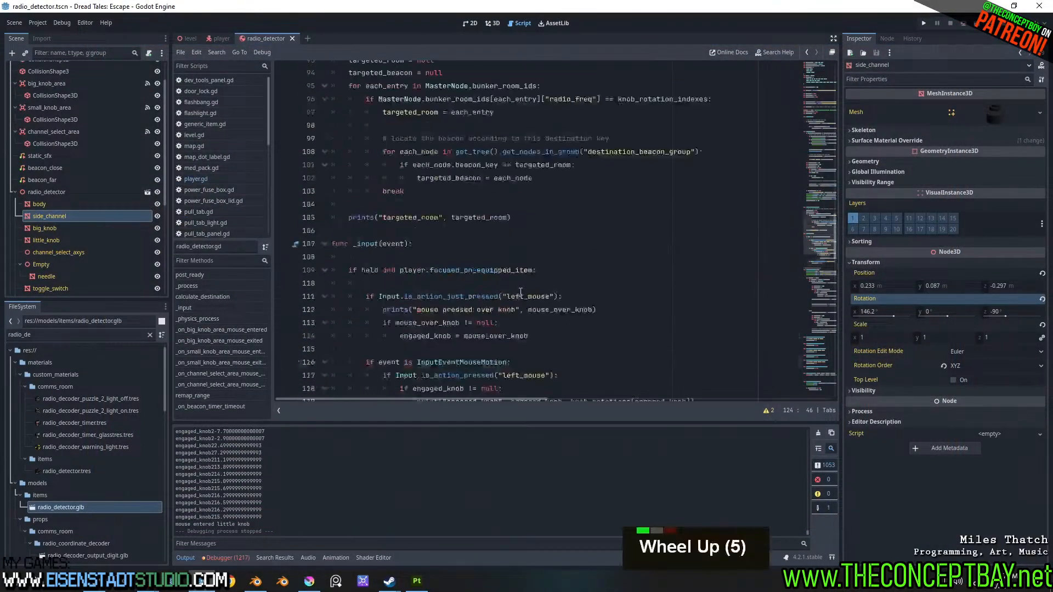
scroll(520, 292, up, 17)
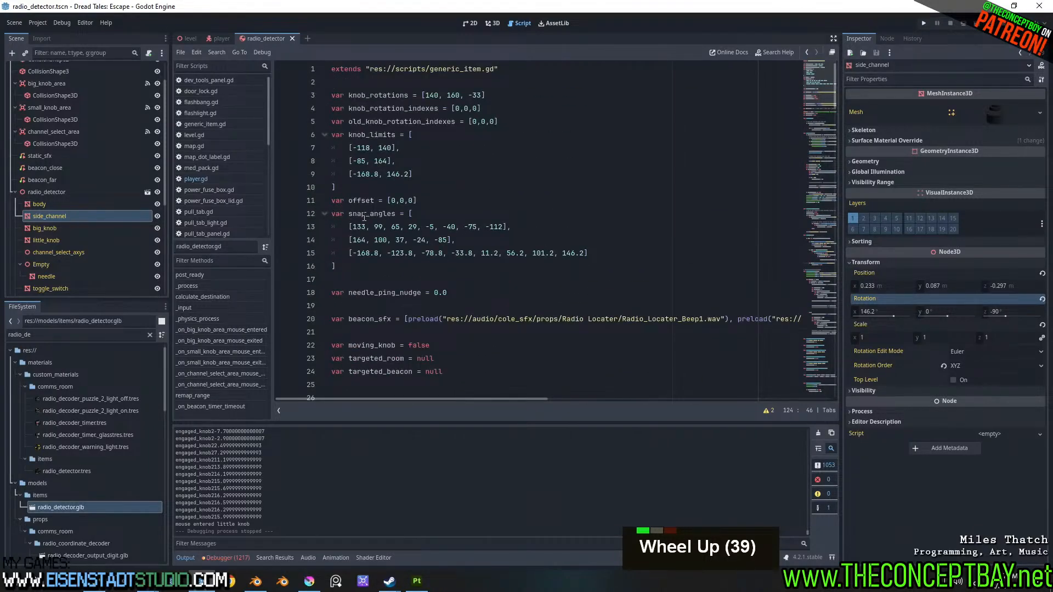
double_click(364, 215)
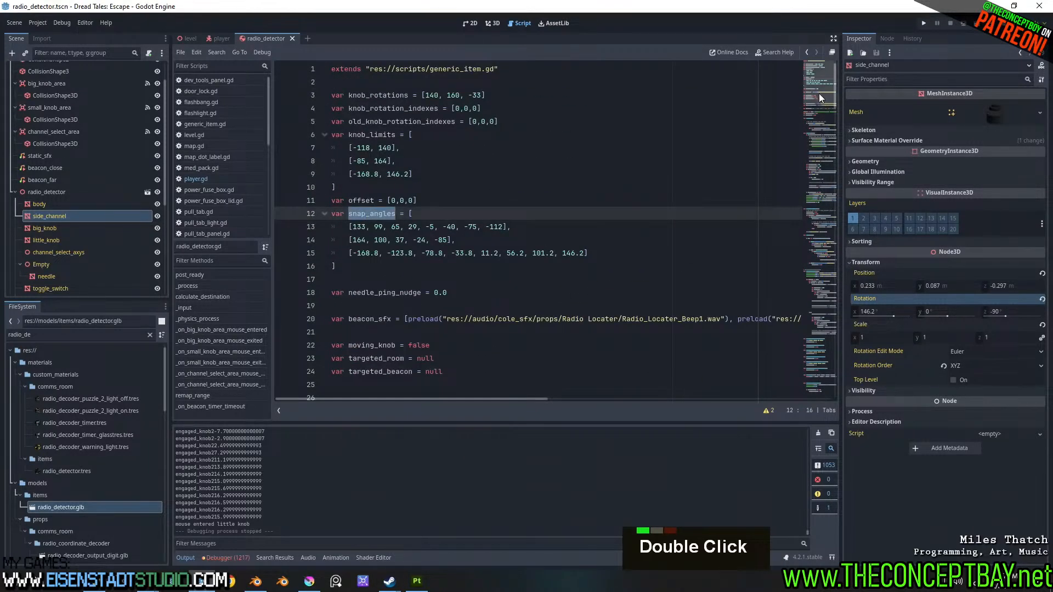
drag(819, 93, 787, 338)
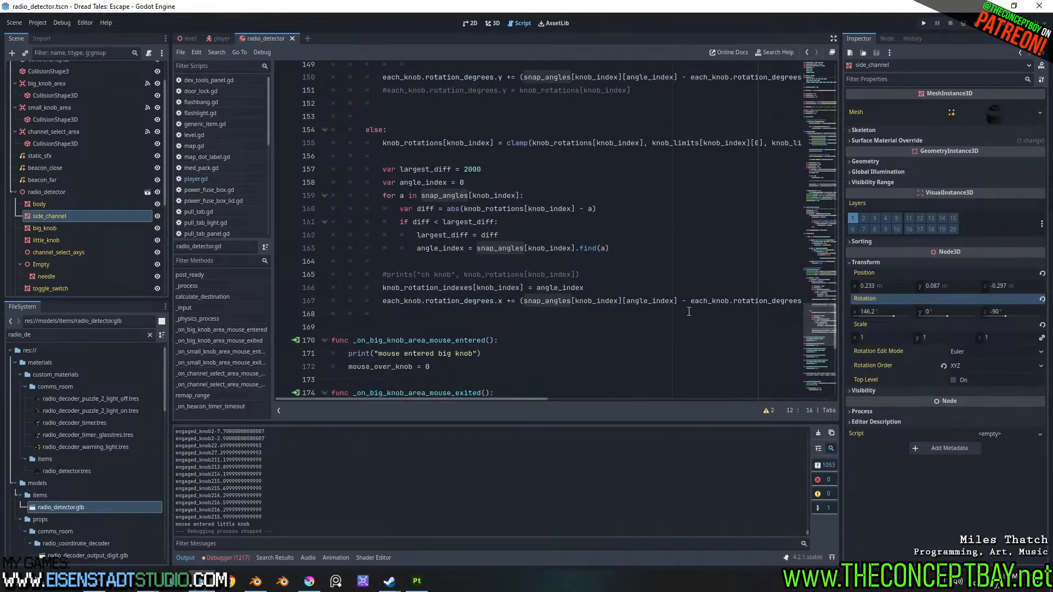
shift+scroll(689, 311, down, 4)
shift+scroll(688, 312, up, 4)
double_click(556, 289)
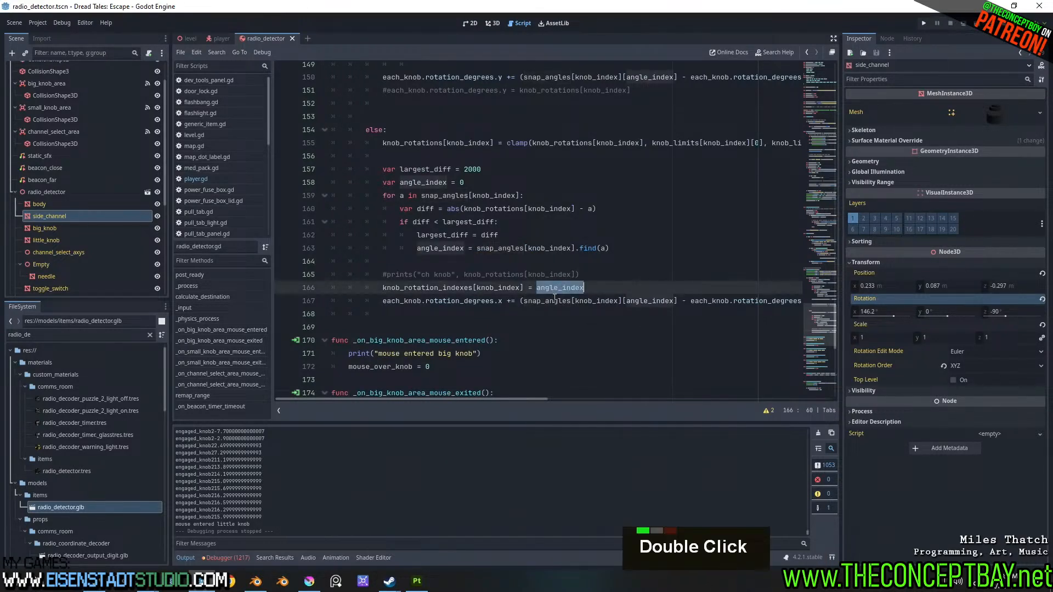
shift+scroll(548, 302, down, 1)
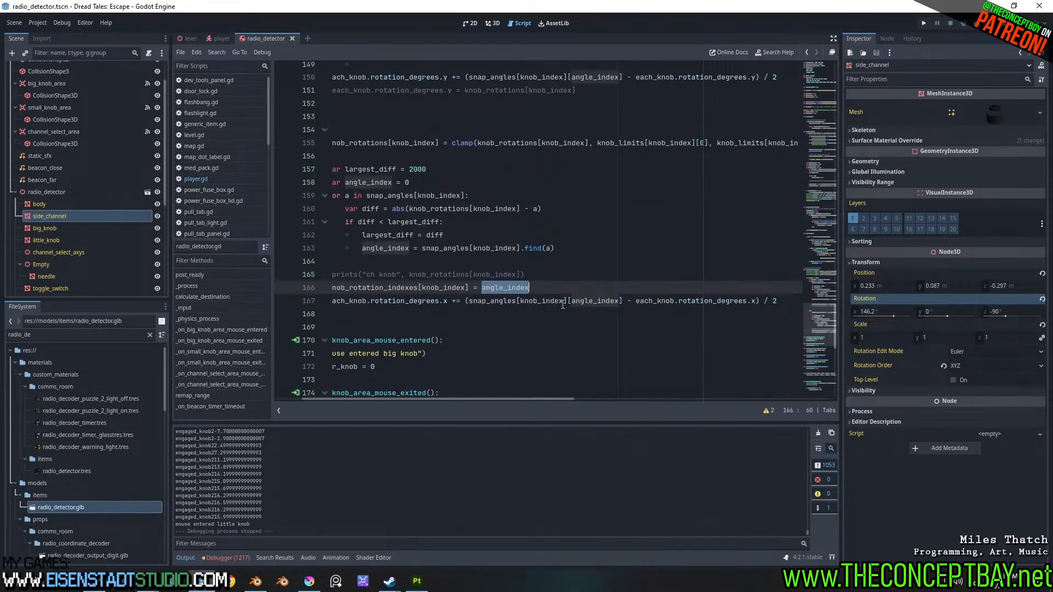
click(622, 302)
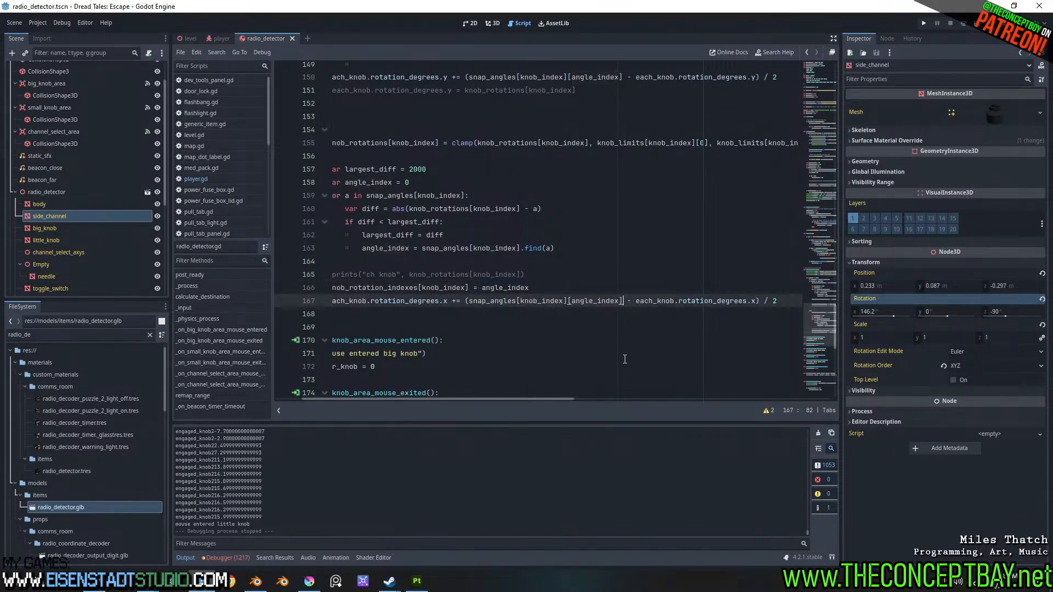
text(+ 4)
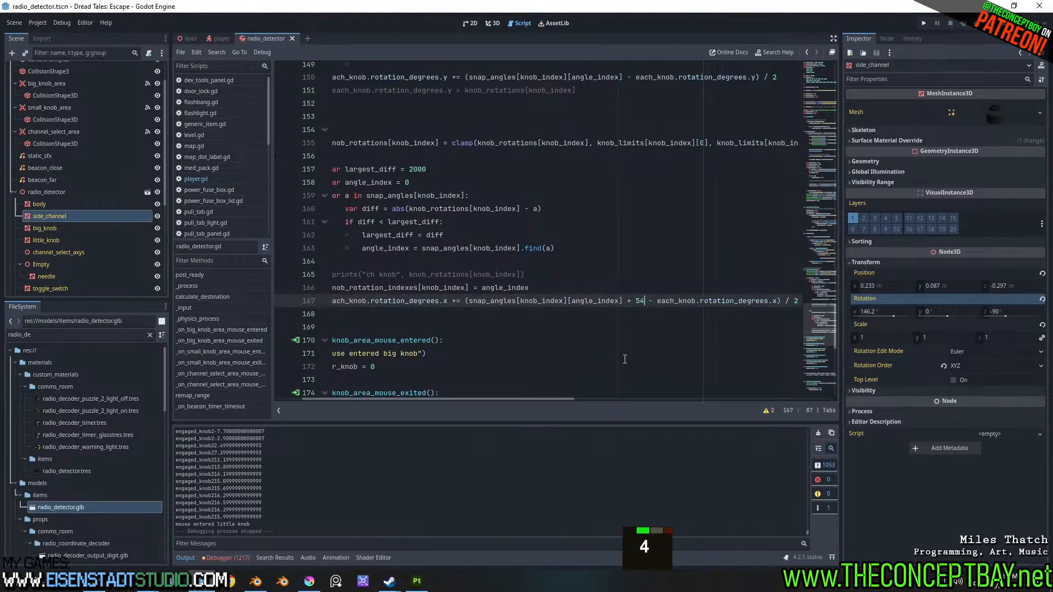
key(BackSpace)
text(5*45)
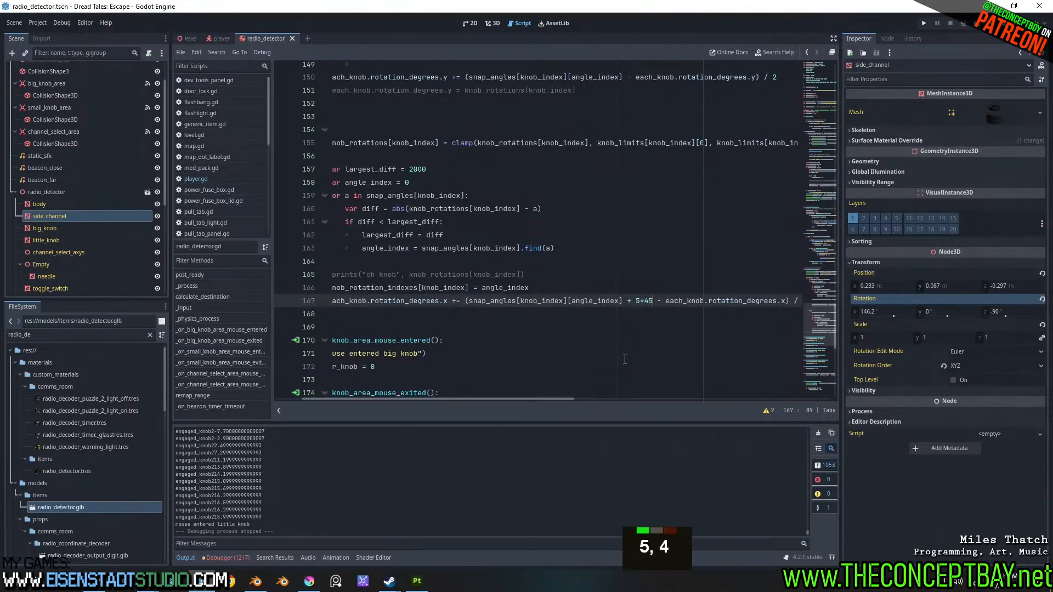
click(617, 357)
- Run the game with the 5*45 offset, spawn a Radio Locator from the debug item list, and equip and focus it
key(F5)
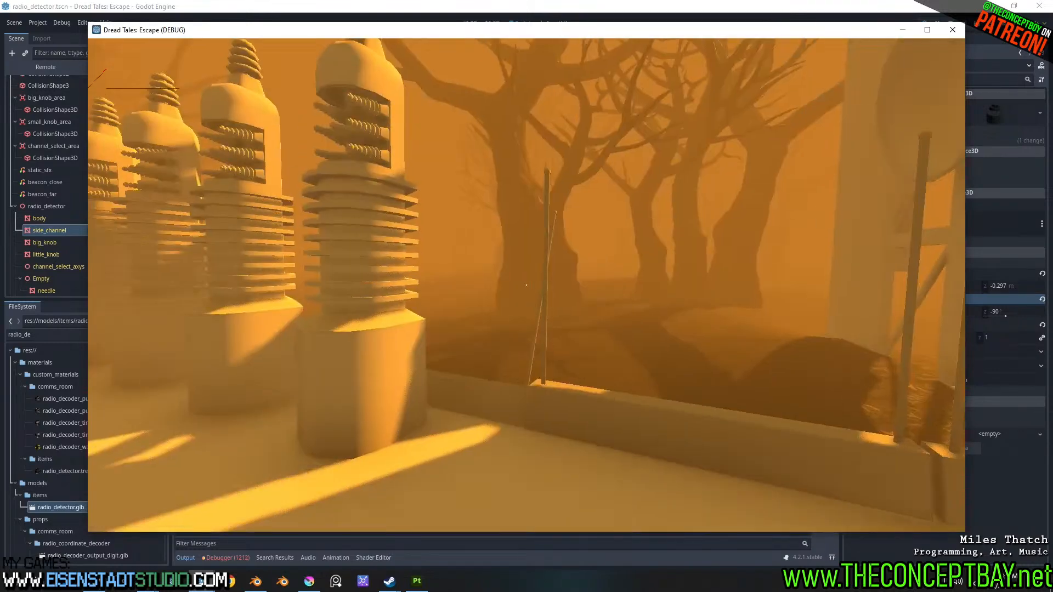
key(grave)
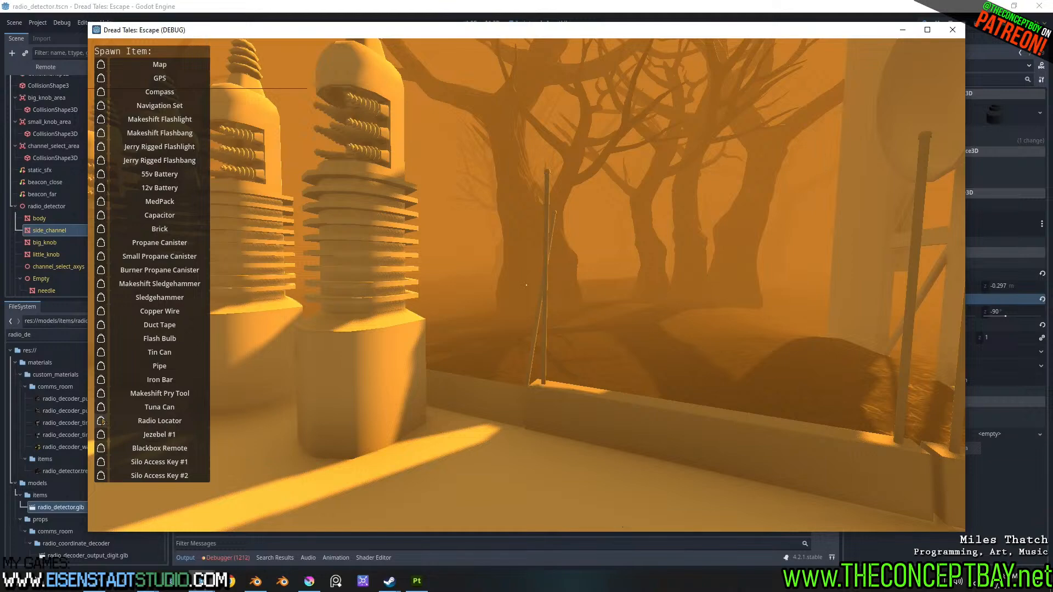
click(100, 420)
scroll(526, 285, down, 11)
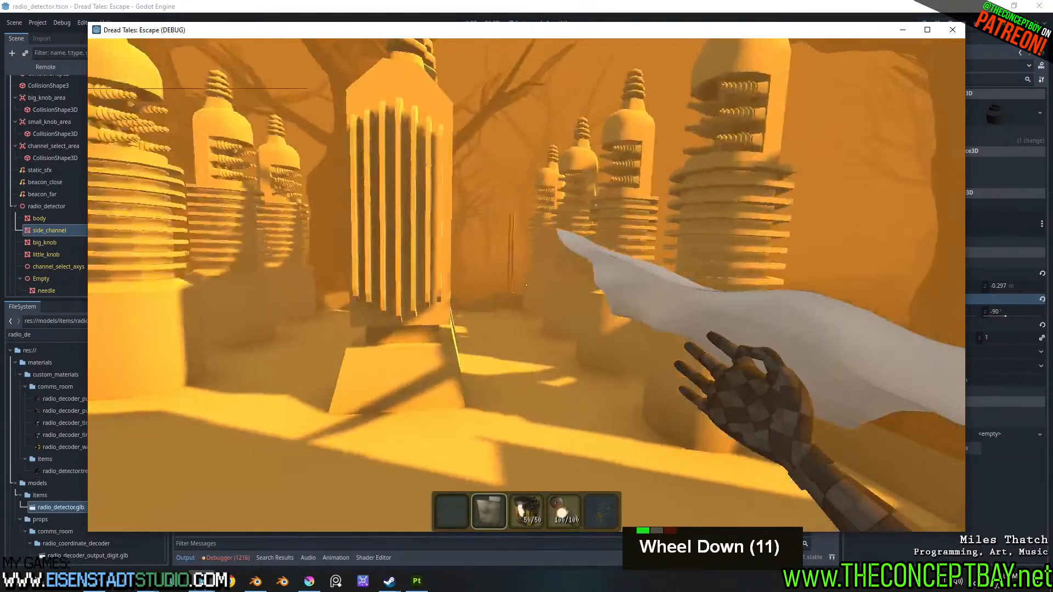
scroll(526, 285, down, 6)
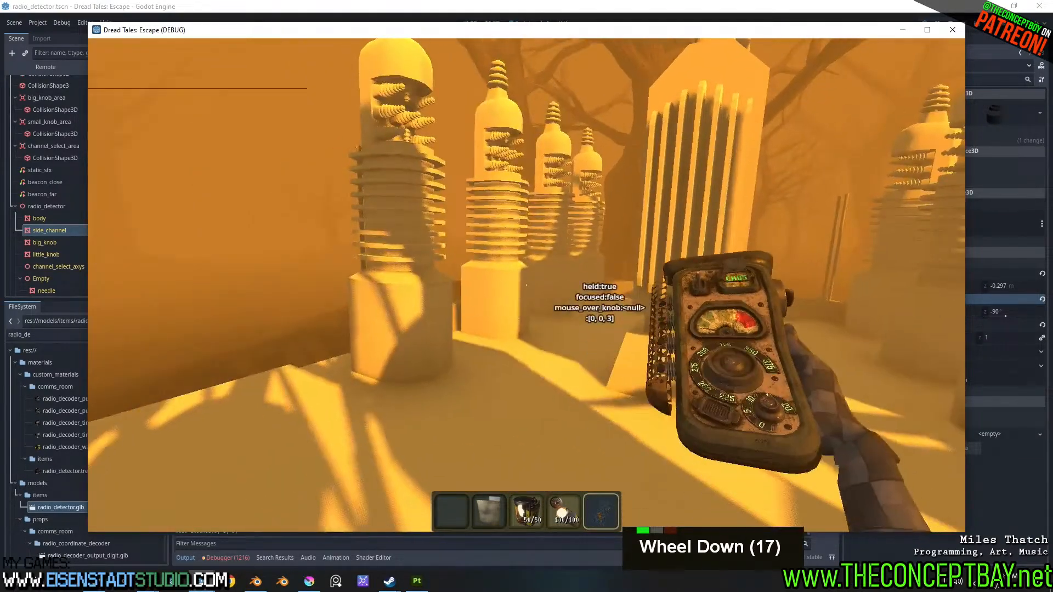
right_click(528, 288)
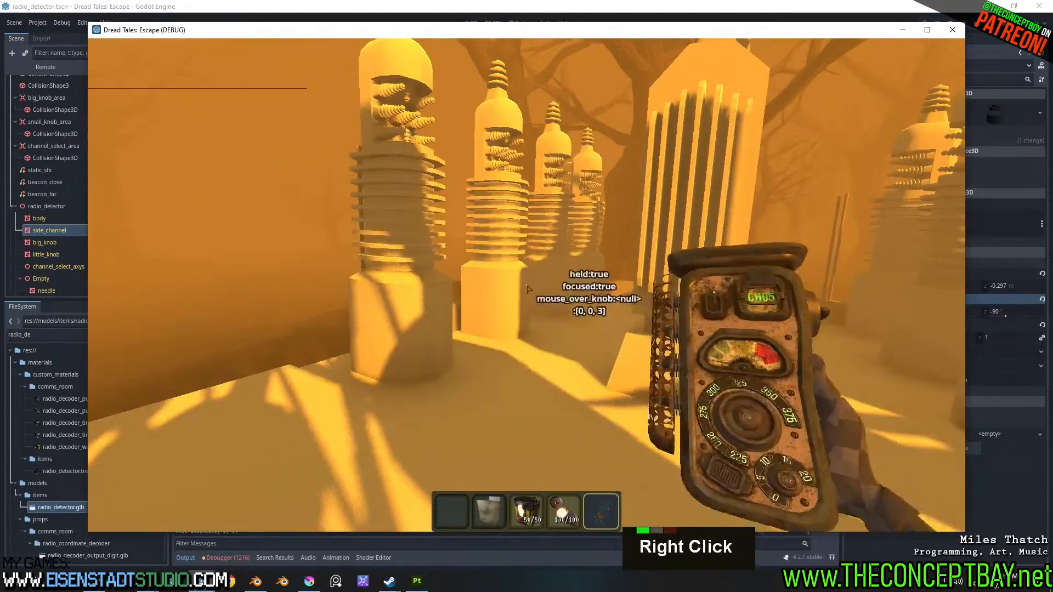
- Turn the side channel knob both ways to check the channel shown at each index, and close the game
drag(816, 208, 814, 19)
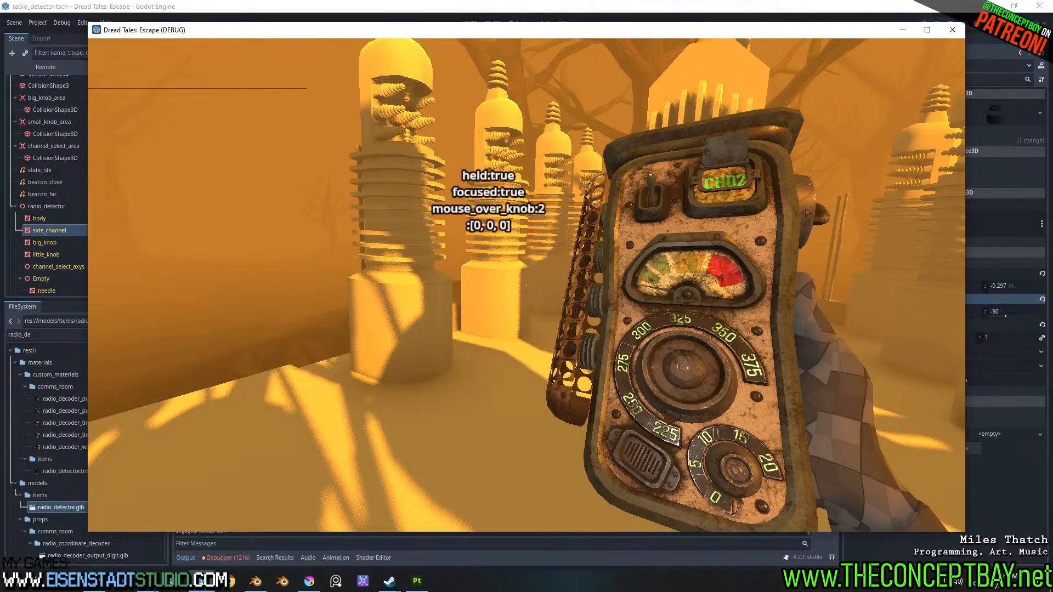
drag(811, 189, 777, 490)
drag(808, 206, 776, 496)
drag(798, 252, 821, 212)
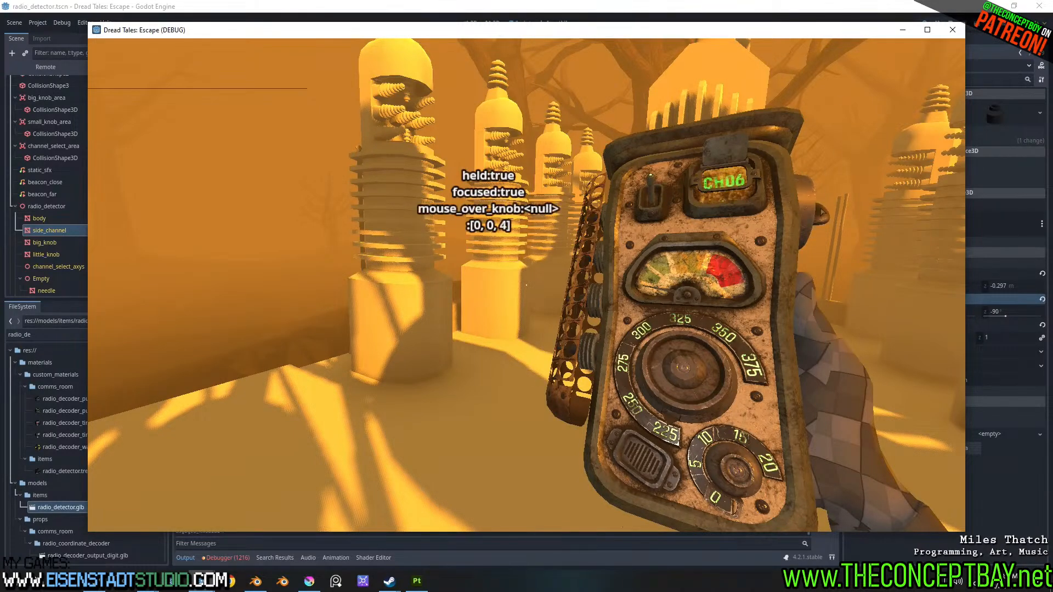
click(942, 37)
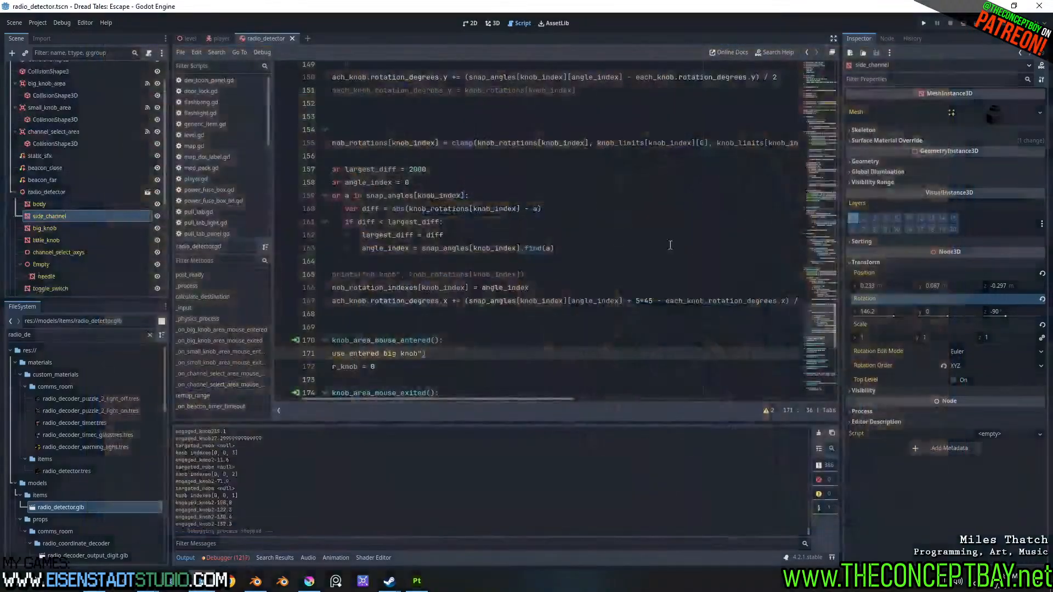
- Change the added angle offset in the rotation_degrees.x line to 4*45
scroll(410, 343, down, 2)
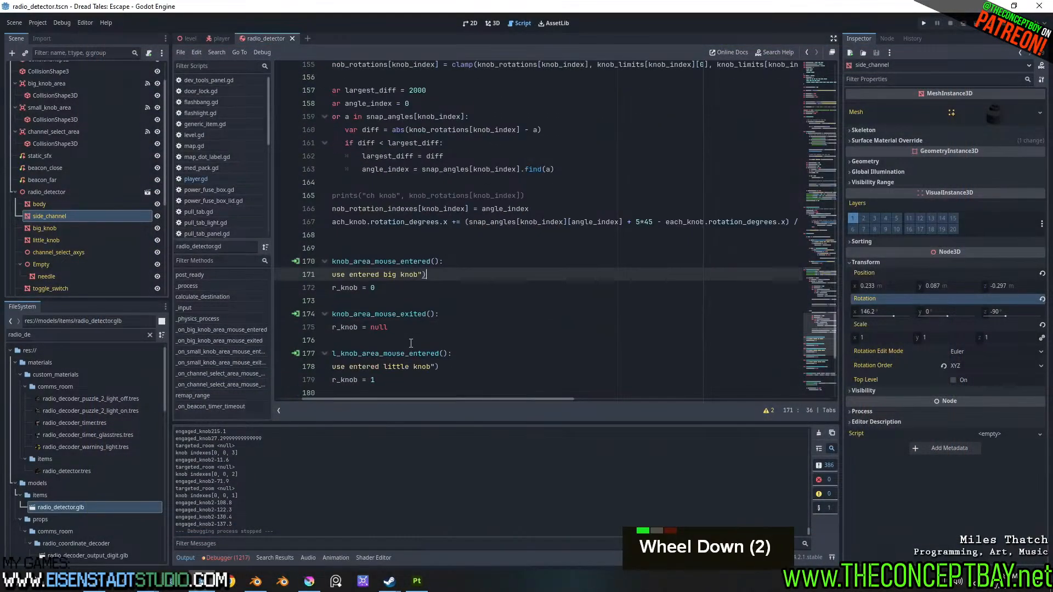
click(643, 222)
key(BackSpace)
text(4)
click(644, 238)
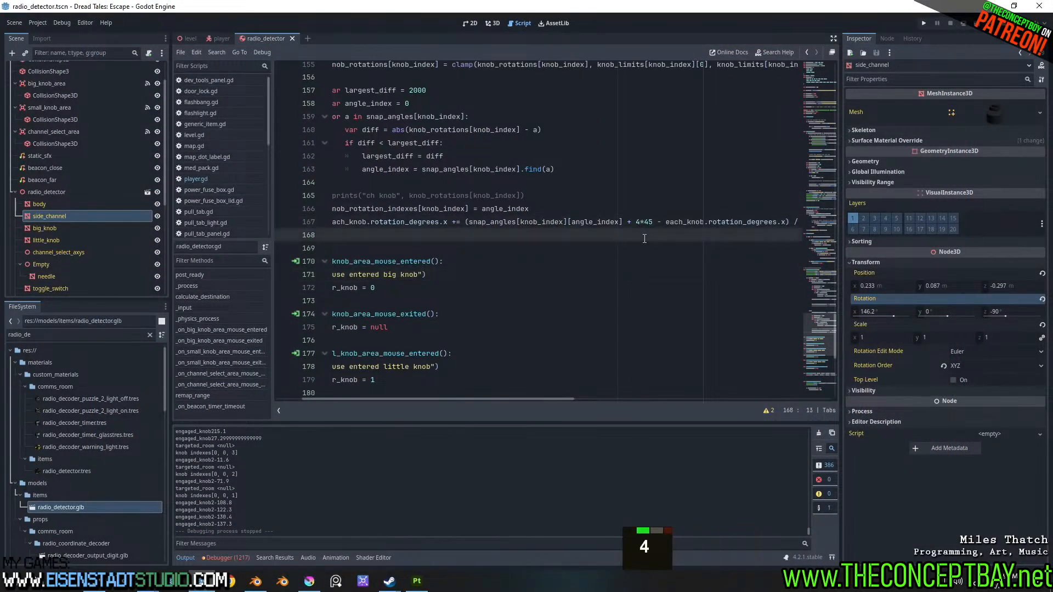
- Run the game with the 4*45 offset, spawn a Radio Locator, and equip and focus it
key(F5)
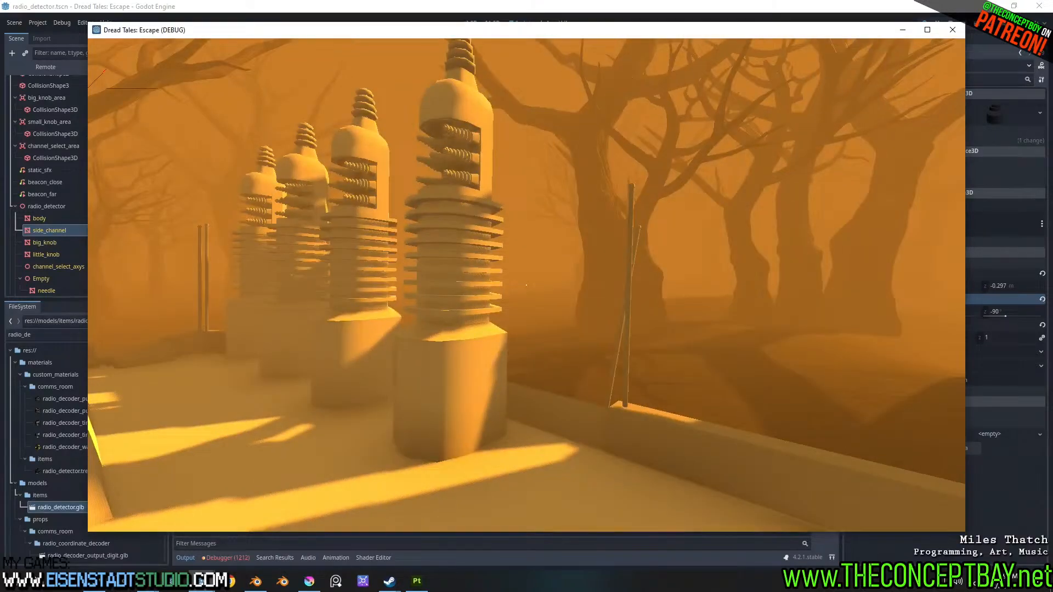
key(grave)
click(160, 421)
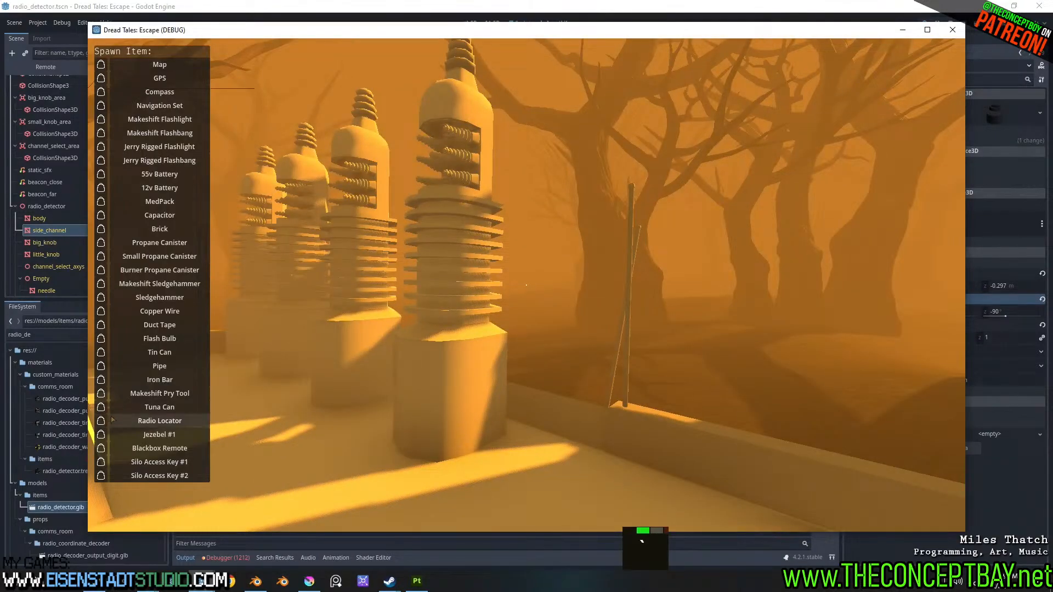
key(grave)
scroll(527, 285, down, 10)
scroll(526, 288, down, 4)
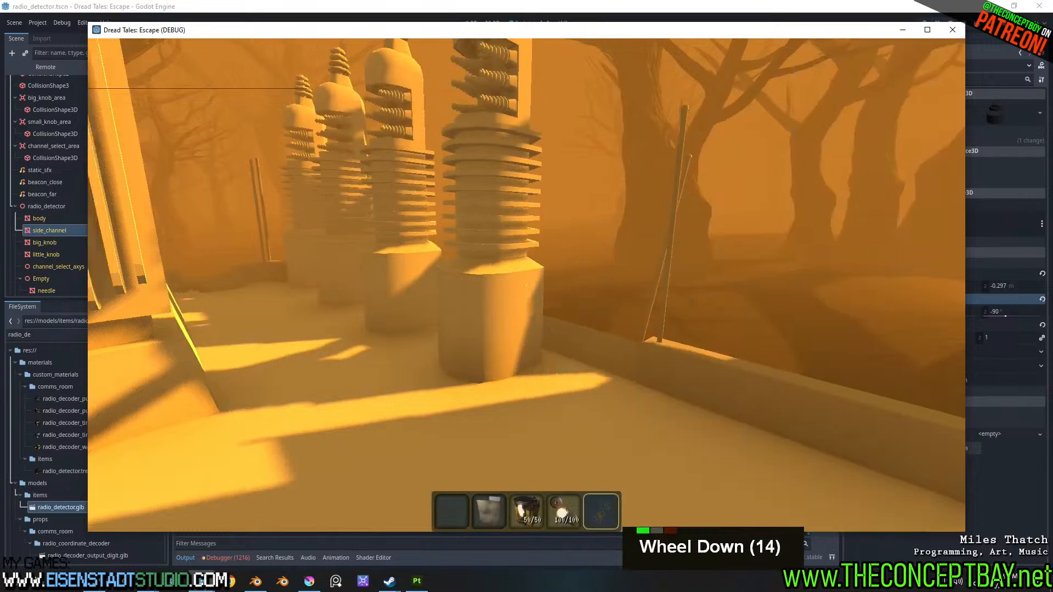
right_click(527, 288)
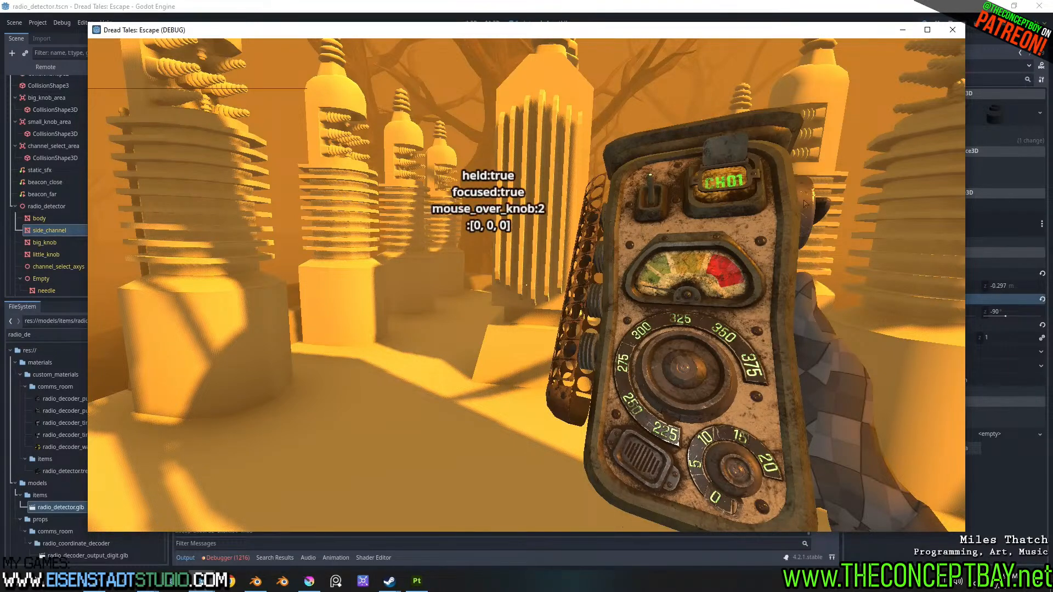
- Turn the side channel knob back and forth through its full range to check that the displayed channels match the knob indexes
drag(806, 202, 769, 510)
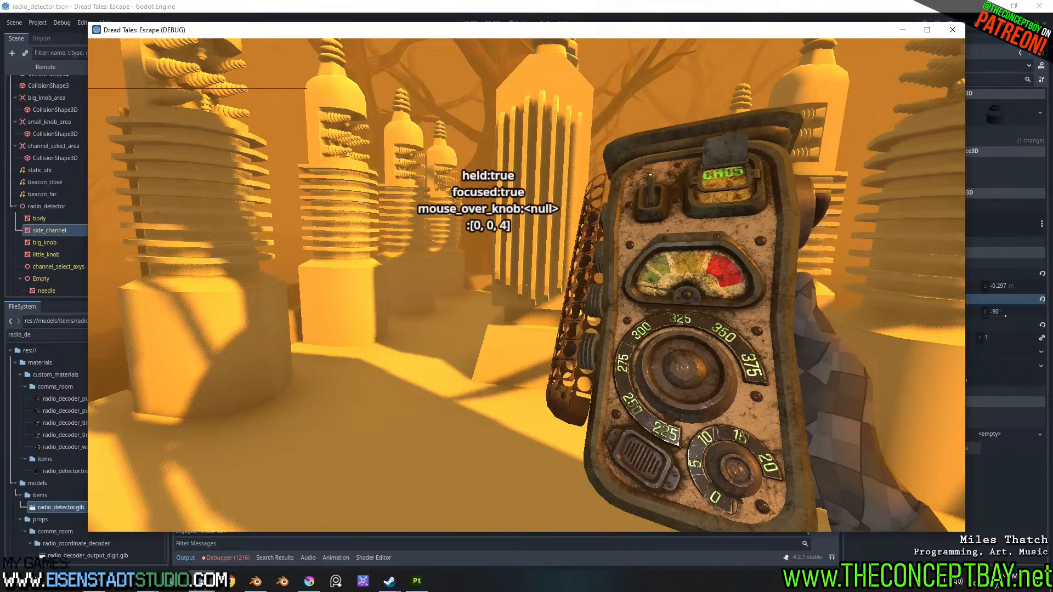
drag(807, 233, 790, 472)
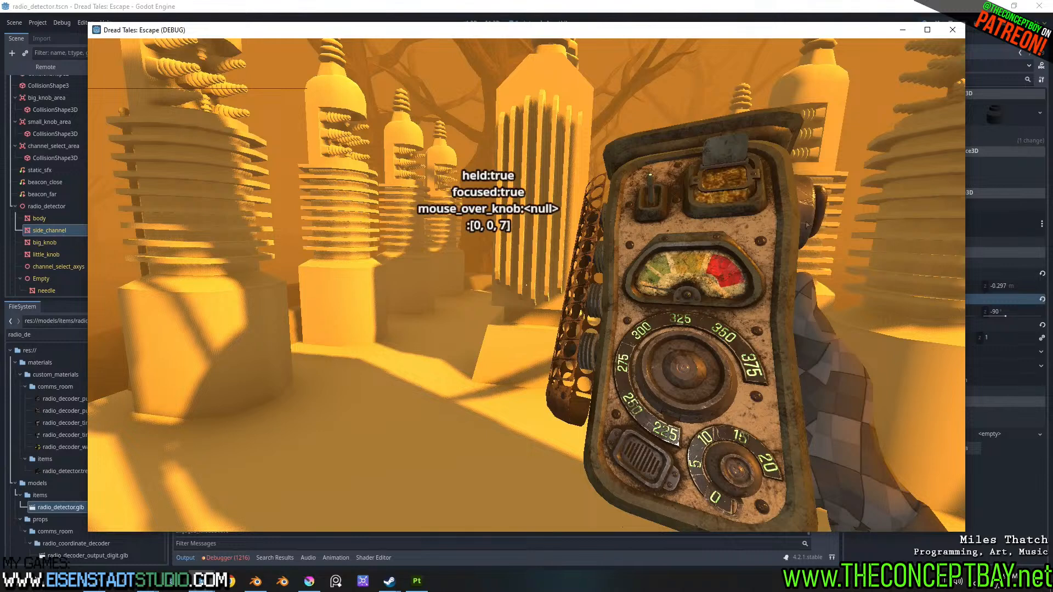
drag(815, 207, 834, 143)
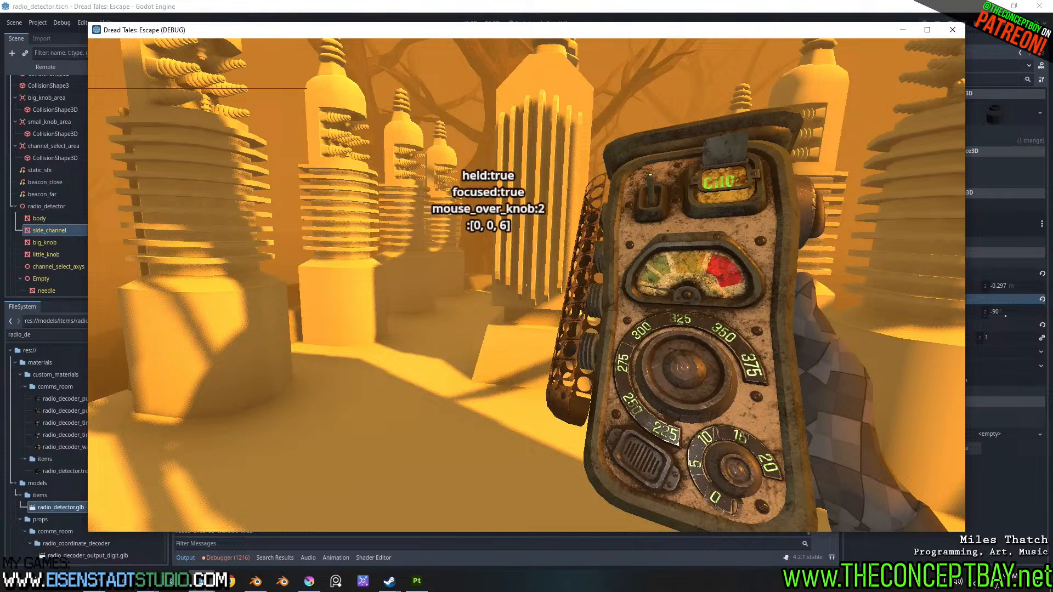
drag(813, 199, 811, 258)
drag(803, 190, 800, 93)
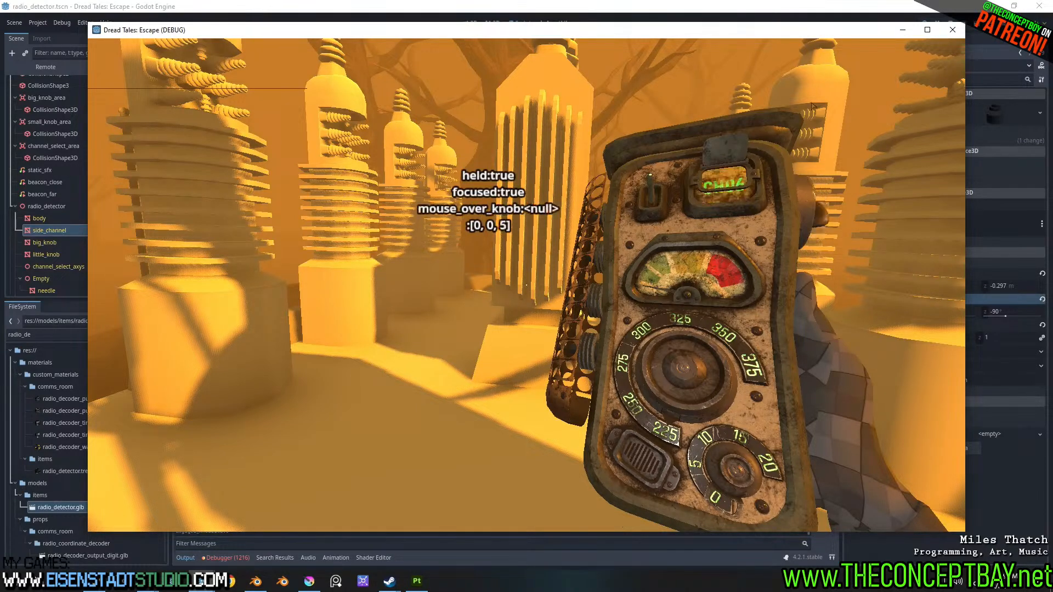
drag(809, 211, 831, 22)
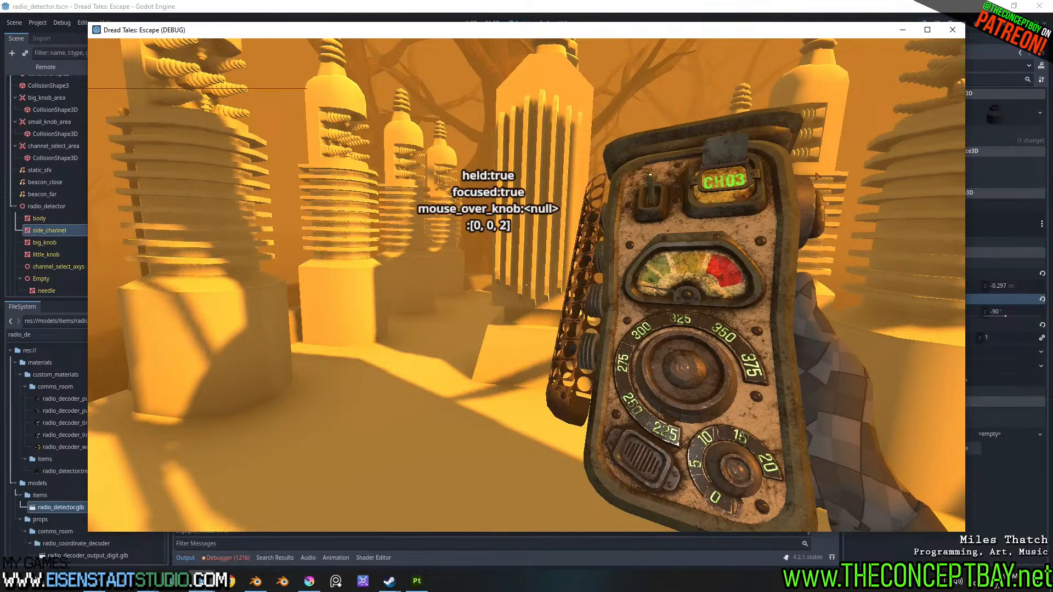
drag(813, 211, 839, 16)
drag(812, 214, 816, 403)
drag(812, 204, 815, 307)
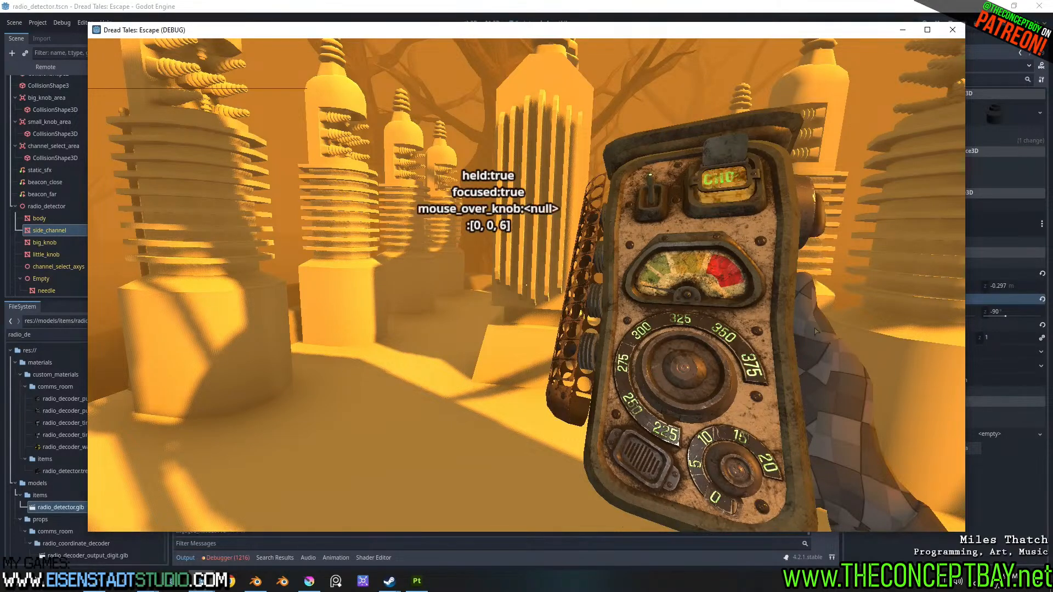
- Turn the big knob and try the small knob in-game to check their alignment with the dial labels, and close the game
drag(685, 365, 718, 65)
drag(691, 357, 704, 223)
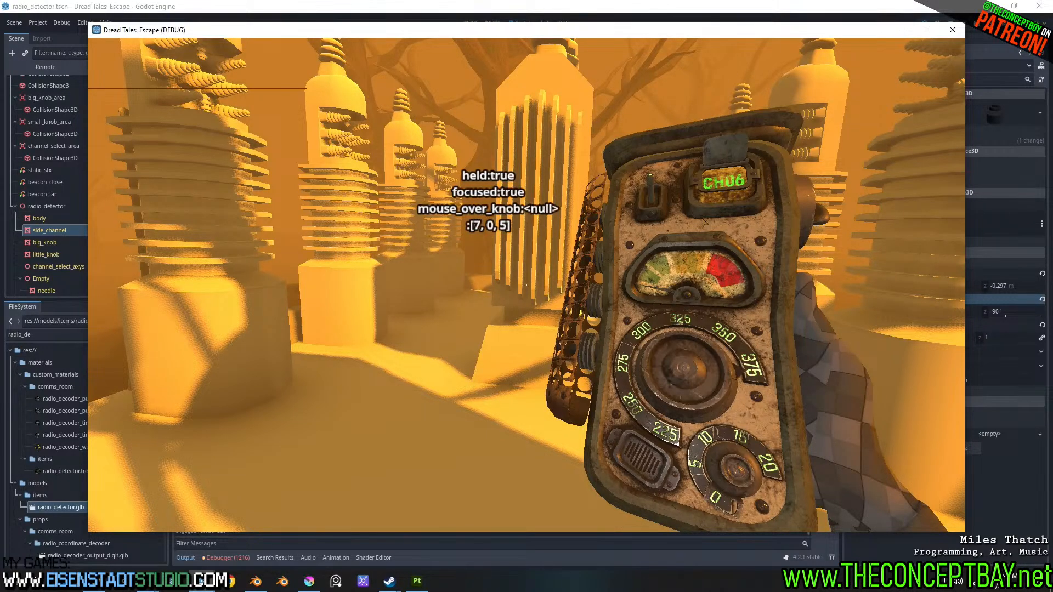
mouse_move(734, 475)
mouse_down()
mouse_move(758, 290)
mouse_move(731, 121)
mouse_move(719, 357)
mouse_move(728, 472)
mouse_up()
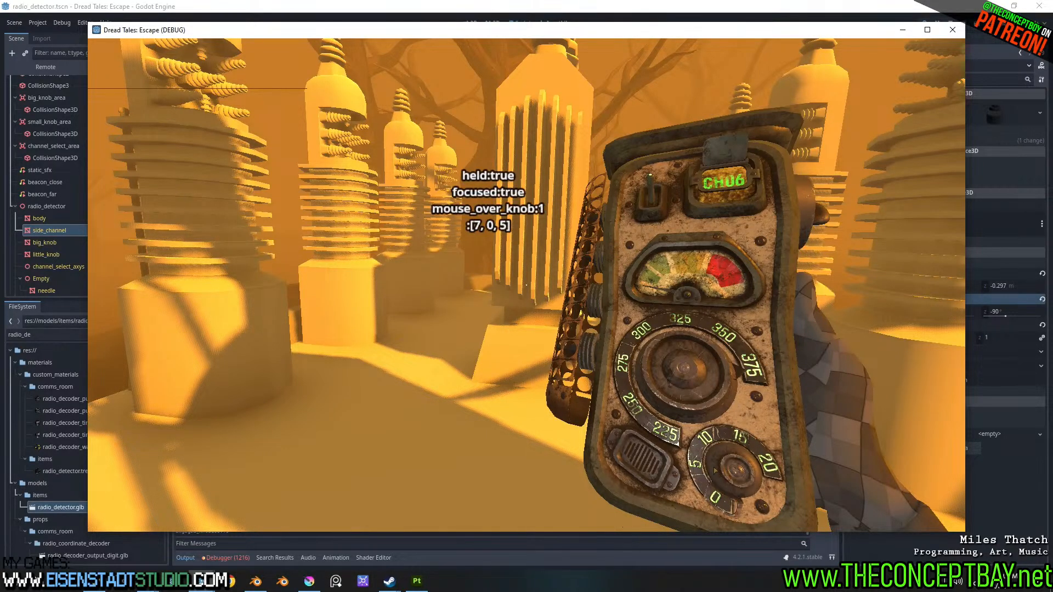
click(953, 36)
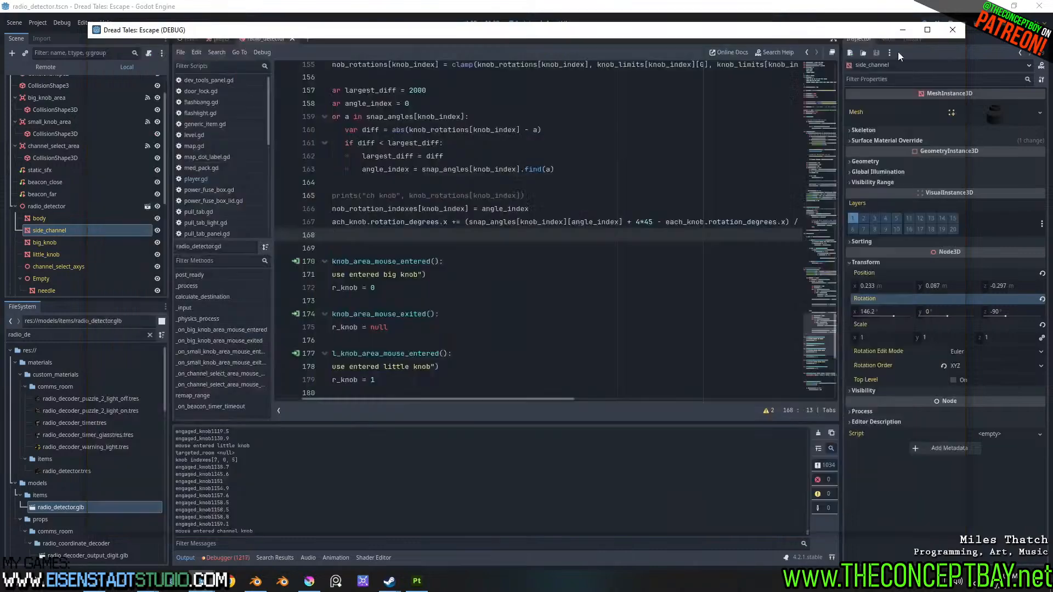
- In the 3D scene, rotate big_knob to the 225 mark, about 133.3° around Y, and copy its Y rotation
click(493, 23)
middle_drag(439, 177, 483, 257)
scroll(482, 254, up, 2)
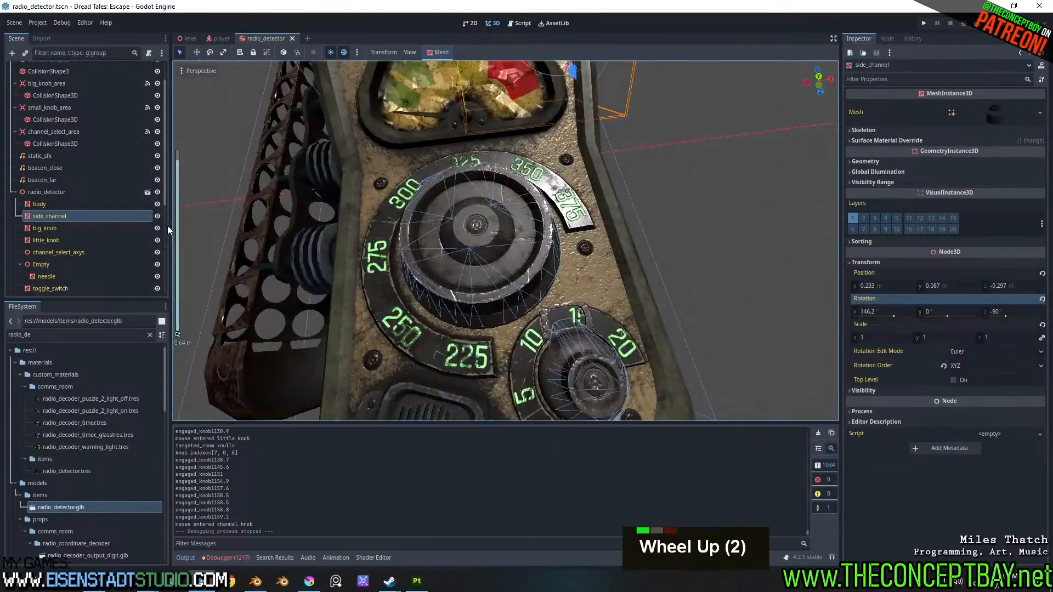
scroll(61, 225, down, 4)
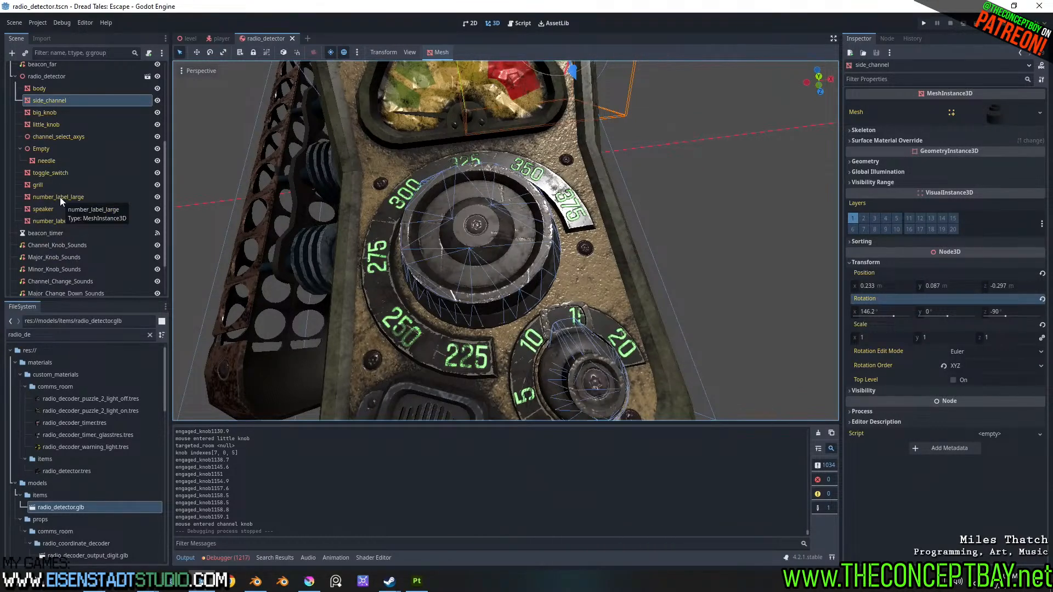
click(60, 197)
middle_drag(472, 257, 515, 295)
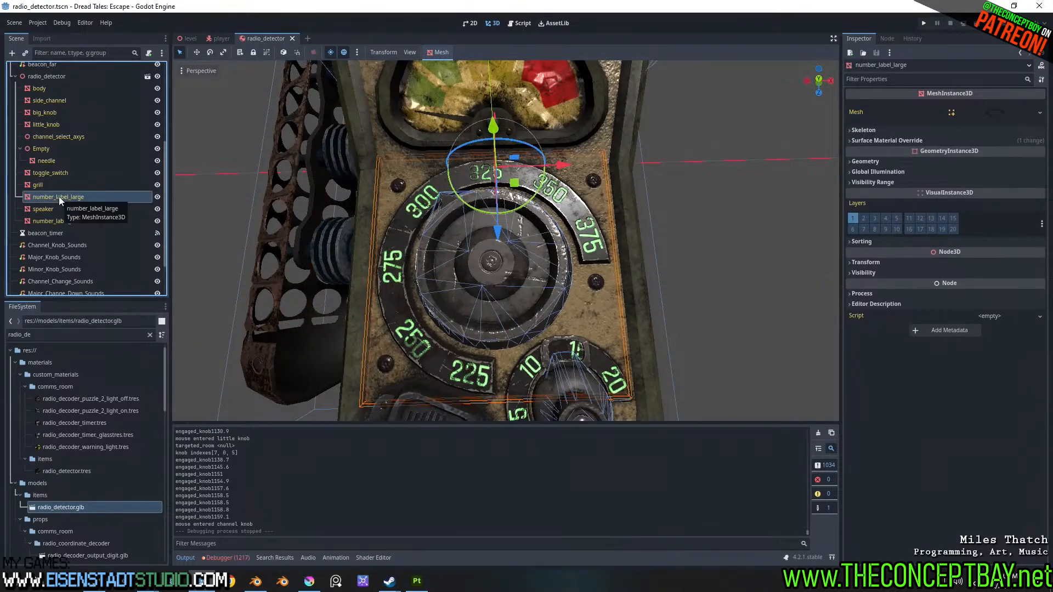
middle_drag(343, 205, 341, 234)
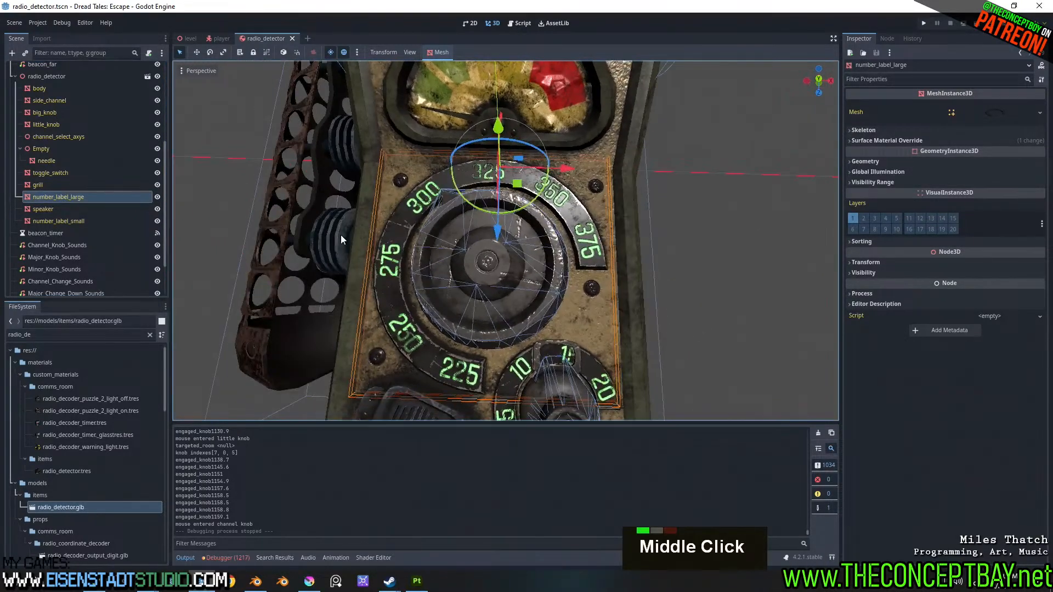
click(48, 113)
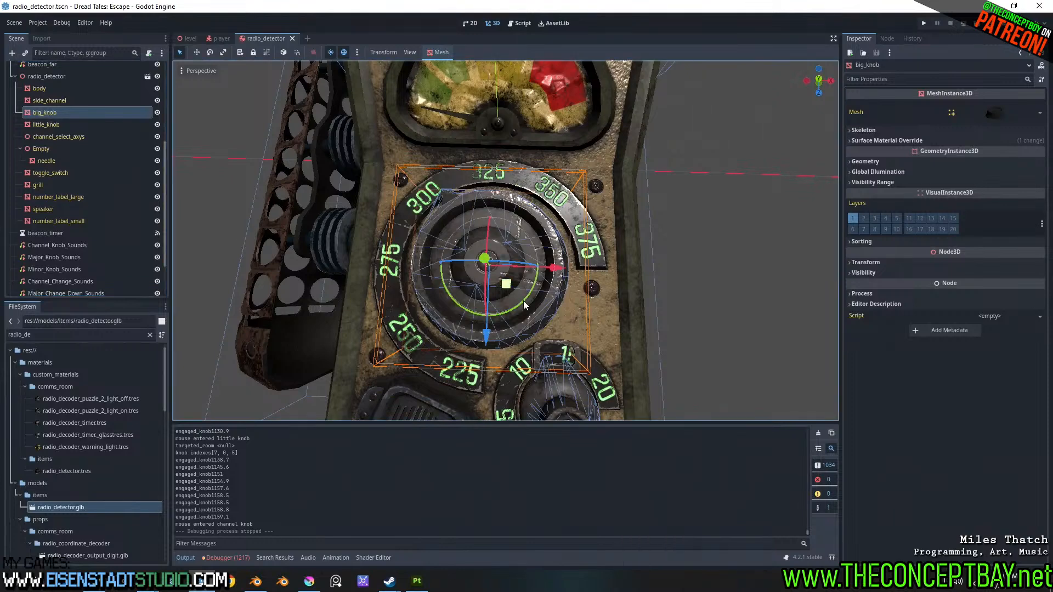
drag(518, 304, 505, 189)
click(867, 262)
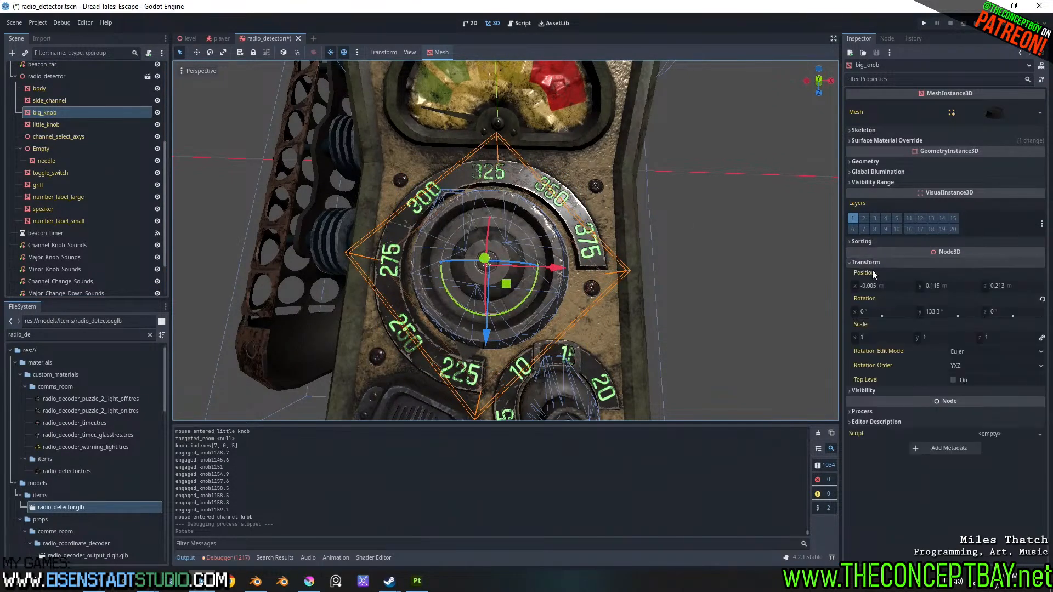
click(945, 311)
key(ctrl+c)
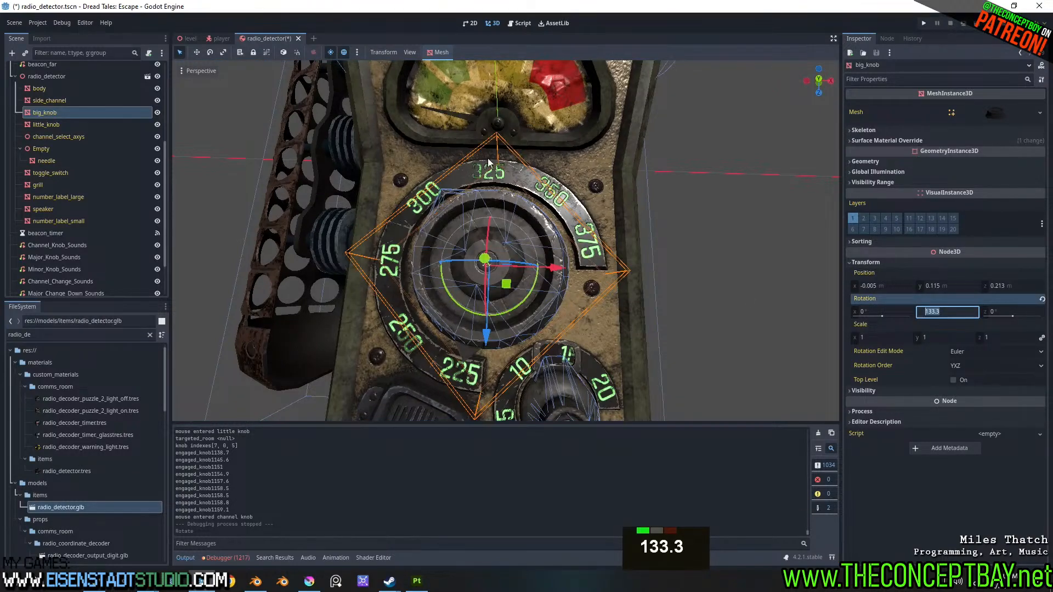
- Replace the first angle in the big knob's snap_angles row of the radio detector script with 133.3
click(521, 23)
scroll(467, 236, up, 5)
scroll(467, 235, up, 20)
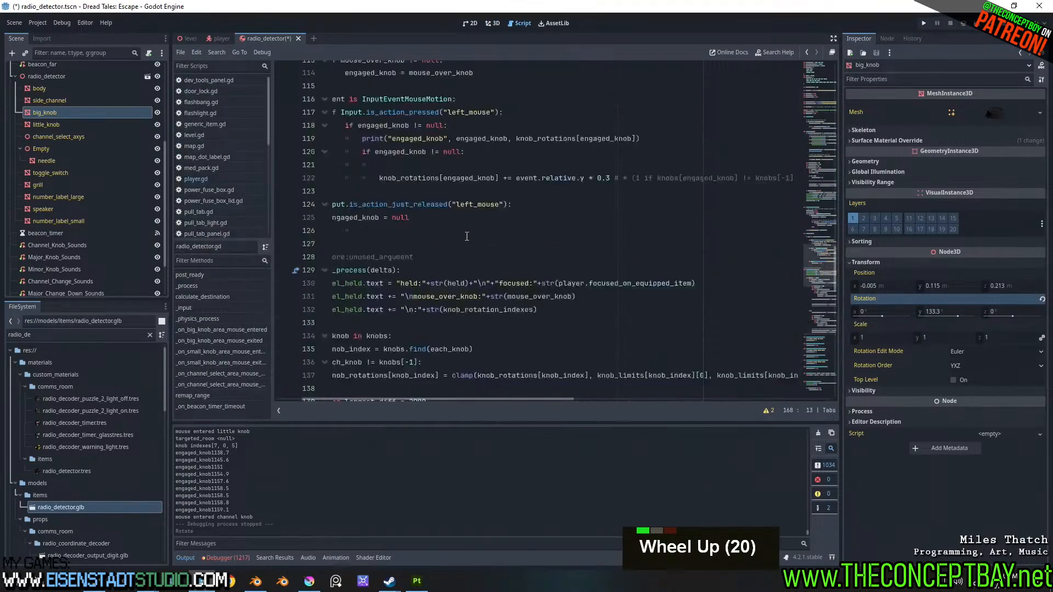
shift+scroll(515, 209, up, 6)
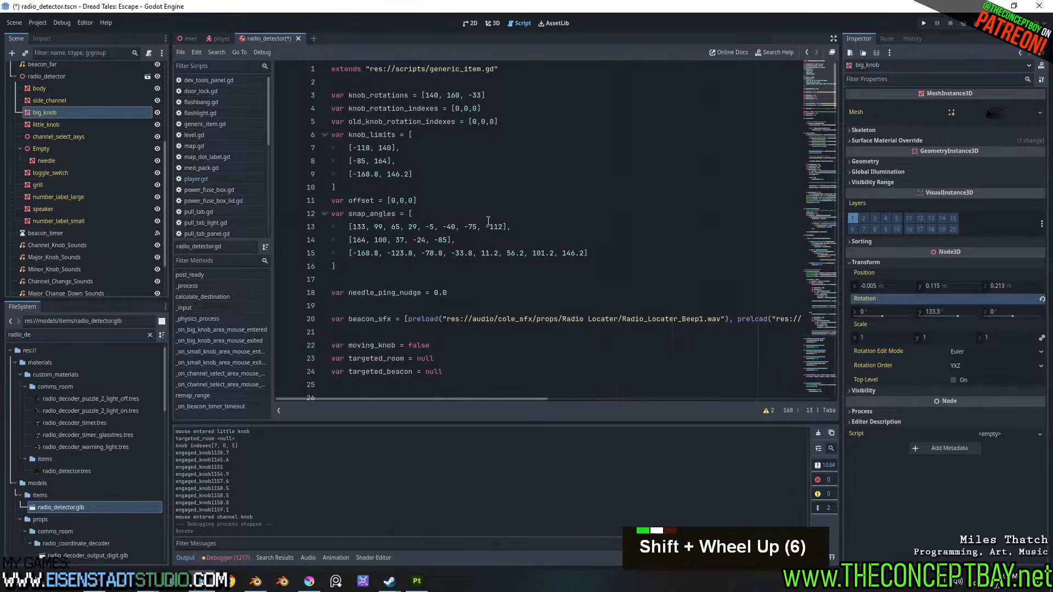
double_click(357, 228)
key(ctrl+v)
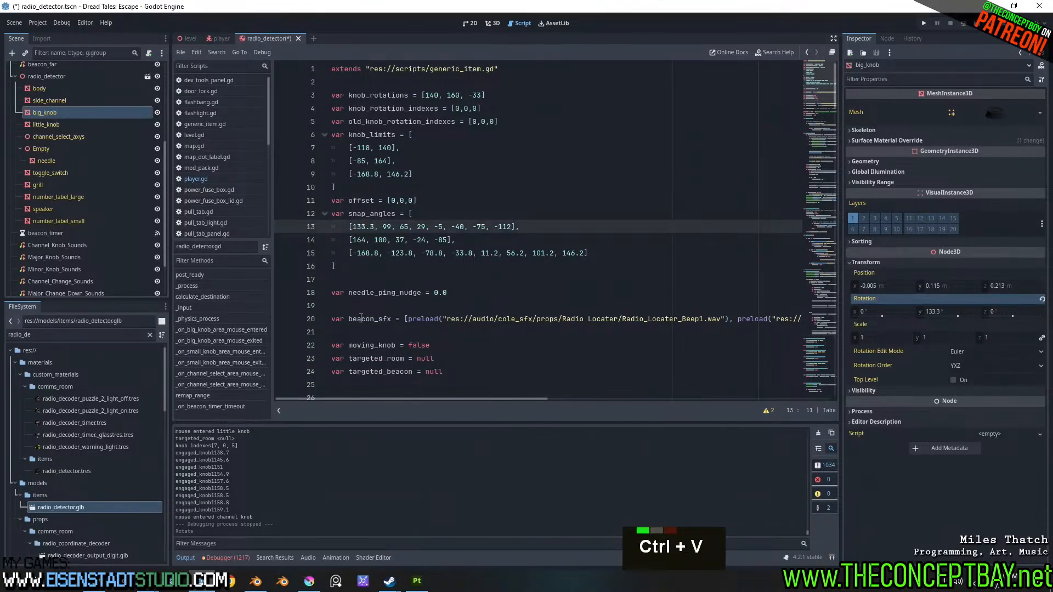
- Rotate big_knob to the 250 mark, about 96.2° around Y, and enter 96.2 as the second angle in its snap_angles row
click(492, 23)
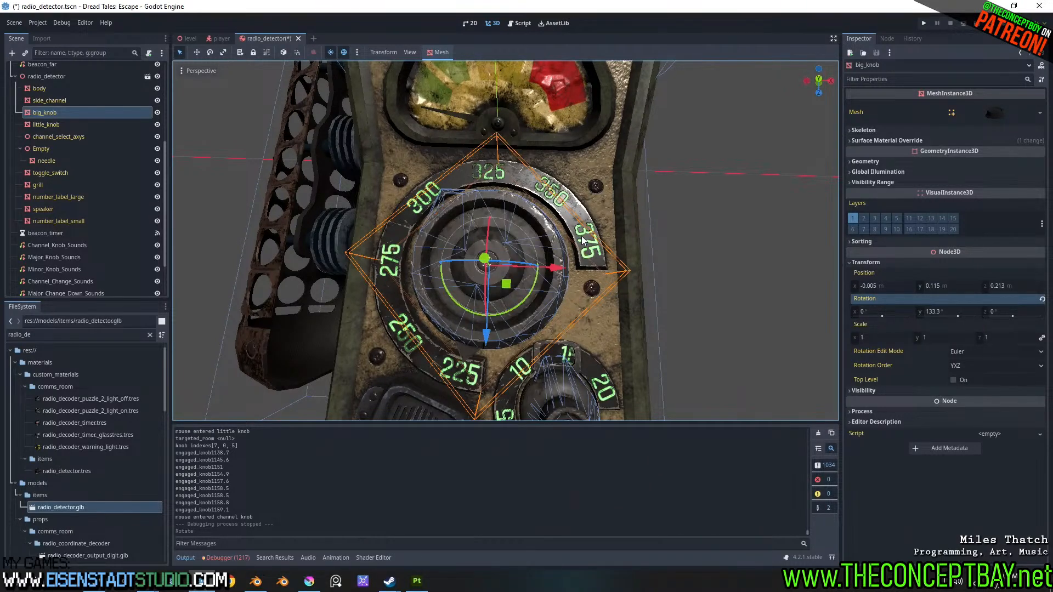
drag(524, 304, 496, 316)
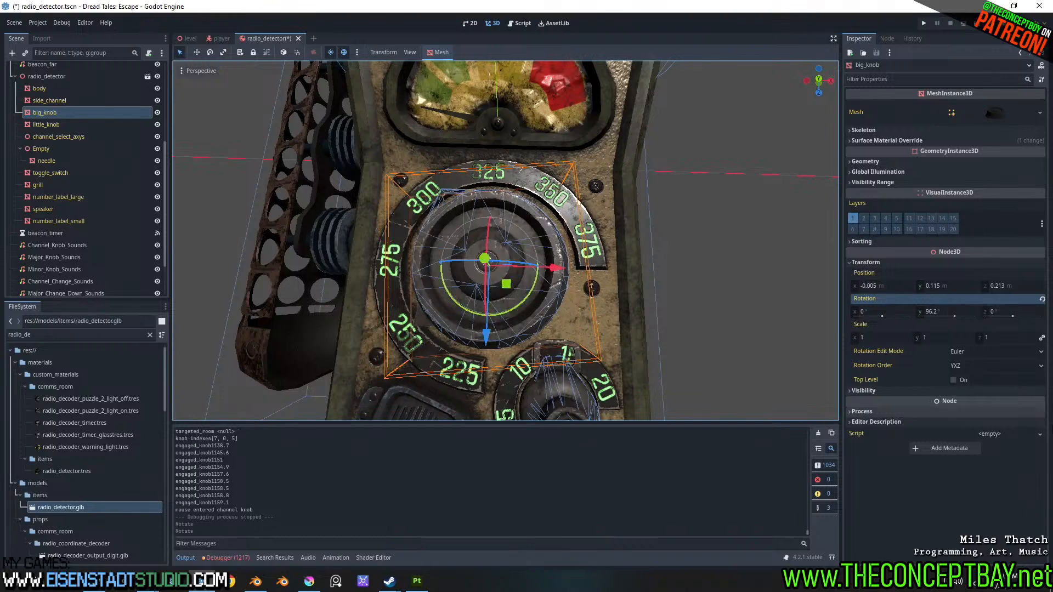
click(934, 312)
key(ctrl+c)
click(527, 24)
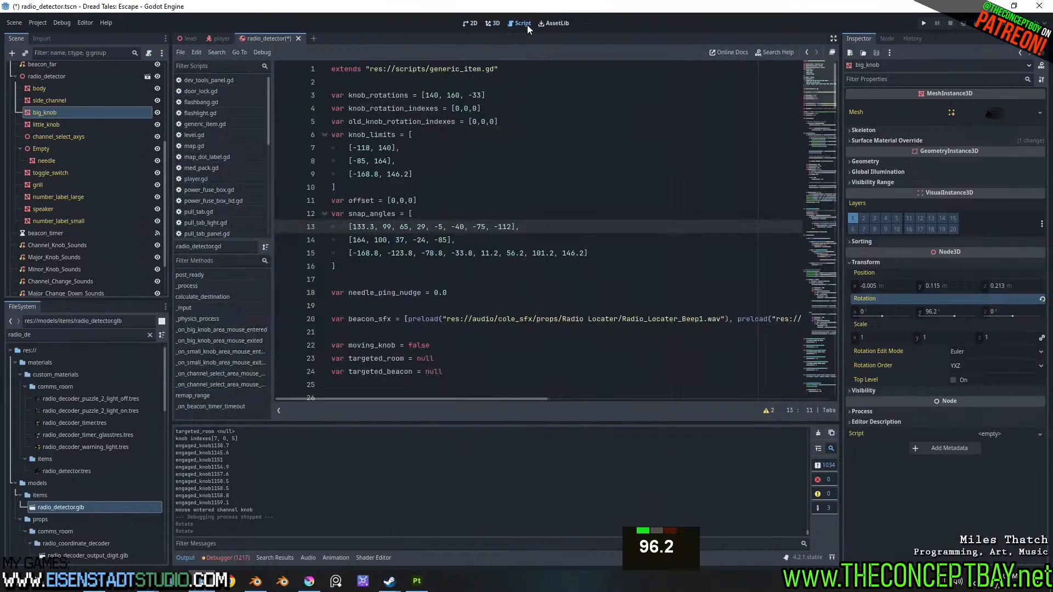
double_click(388, 226)
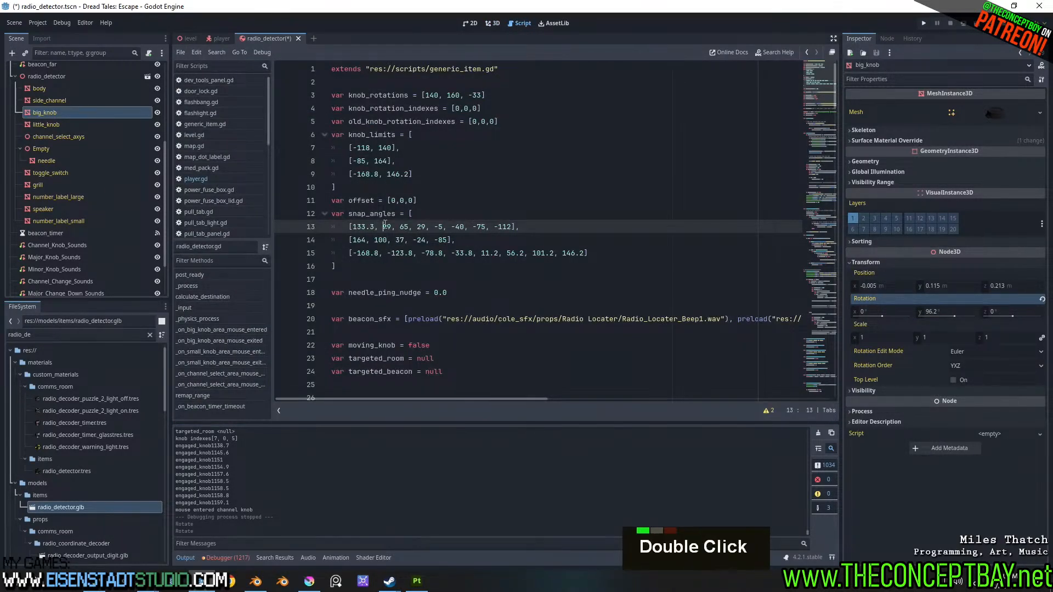
key(ctrl+v)
key(ctrl+z)
key(ctrl+v)
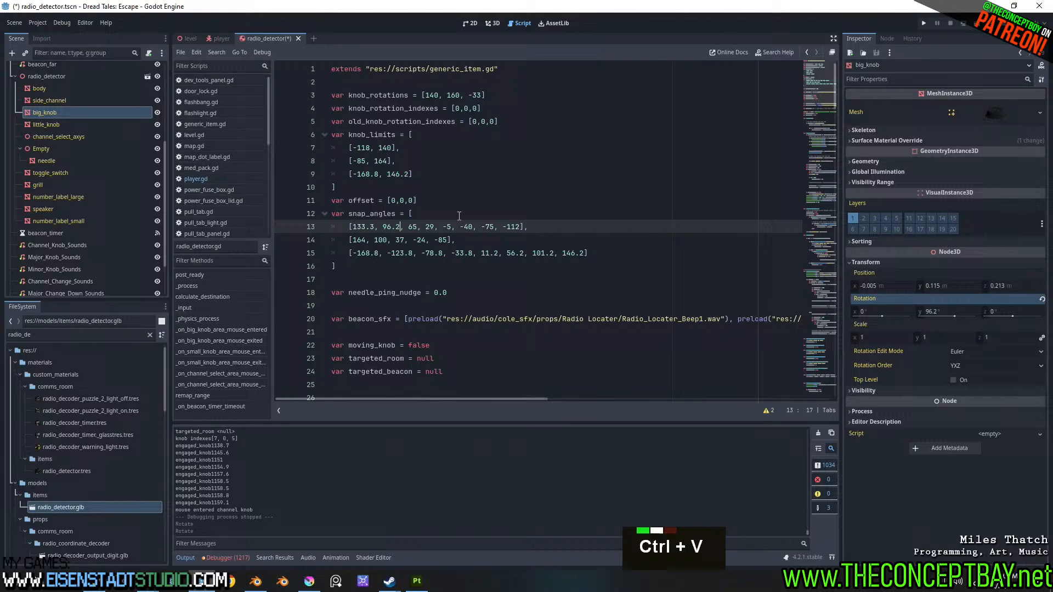
- Rotate big_knob to the 275 mark, about 55° around Y, and enter 55 as the third angle in its snap_angles row
click(492, 24)
drag(521, 307, 488, 316)
click(964, 313)
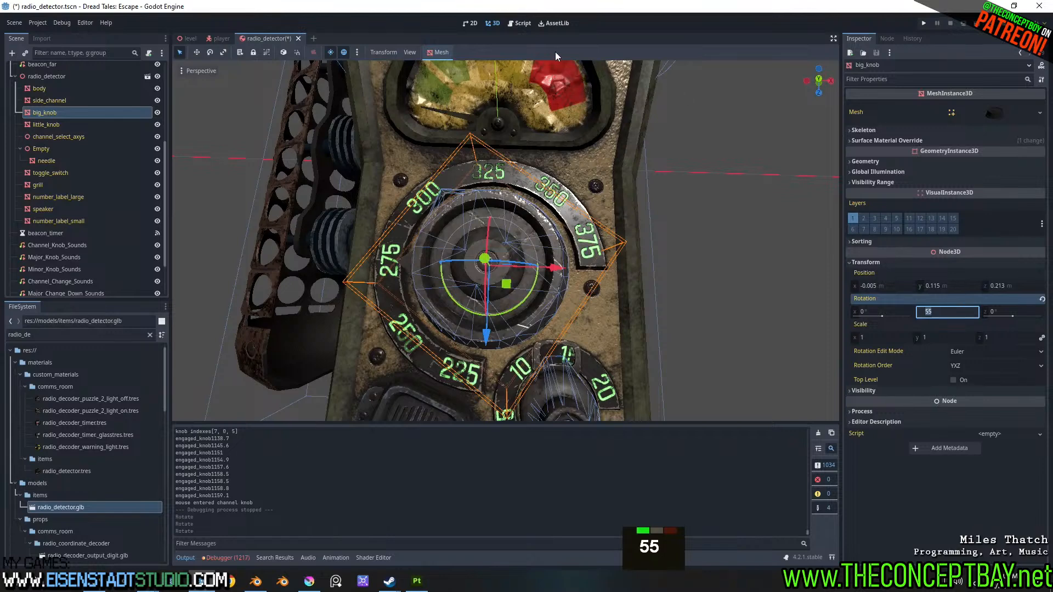
click(519, 24)
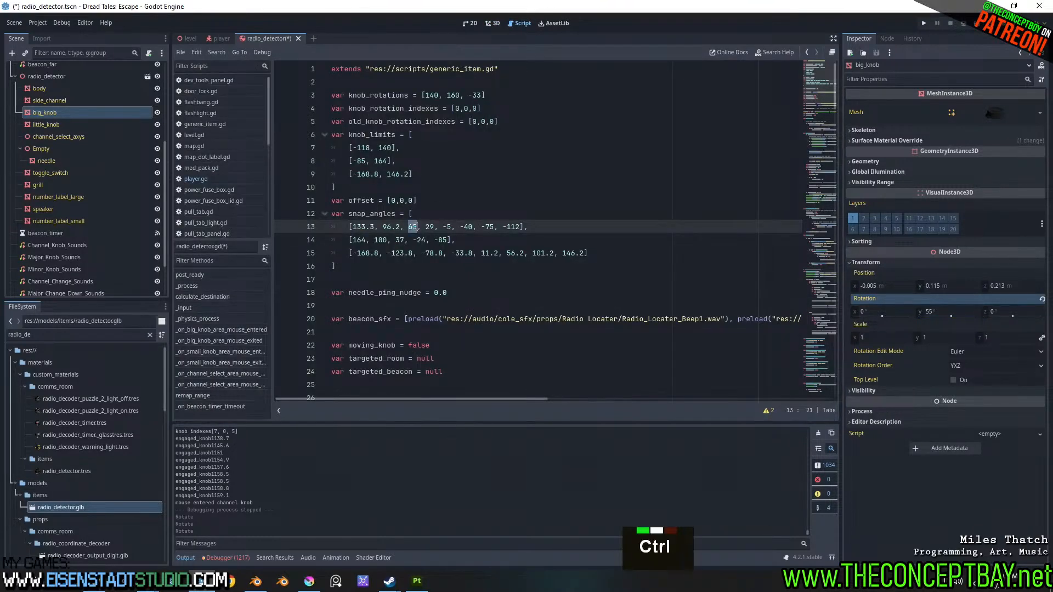
key(ctrl+v)
- Rotate big_knob to the 300 mark, about 12.3° around Y, and enter 12.3 as the fourth angle in its snap_angles row
click(493, 23)
drag(454, 315, 456, 274)
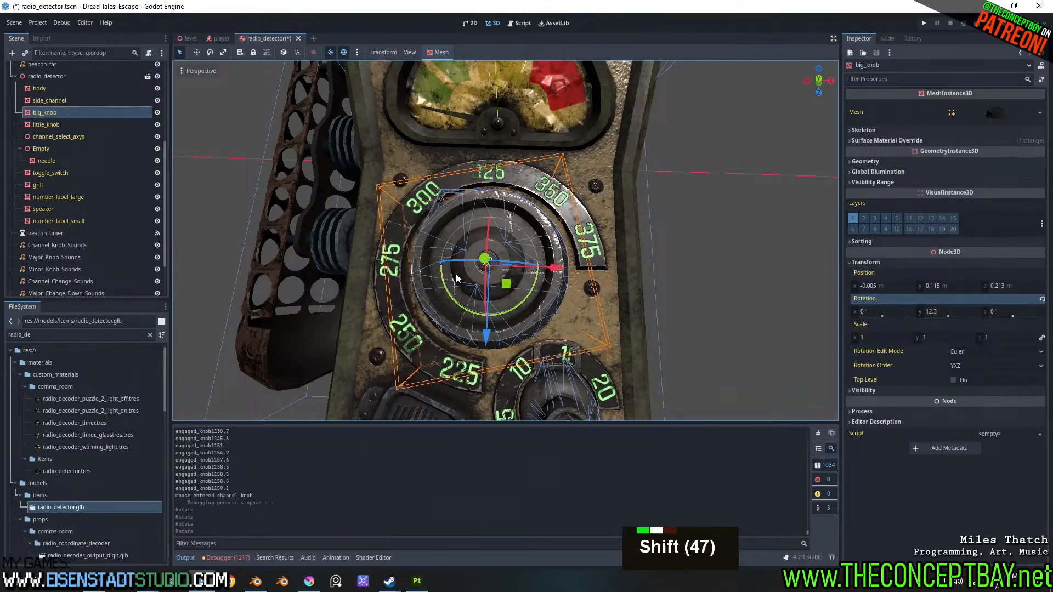
click(944, 311)
key(ctrl+c)
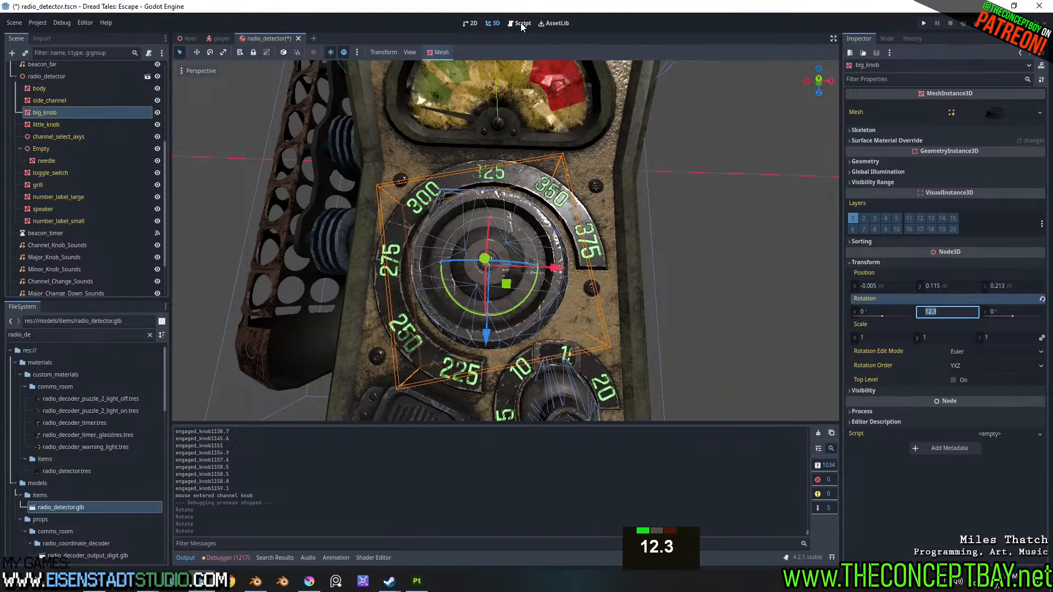
click(522, 23)
double_click(429, 227)
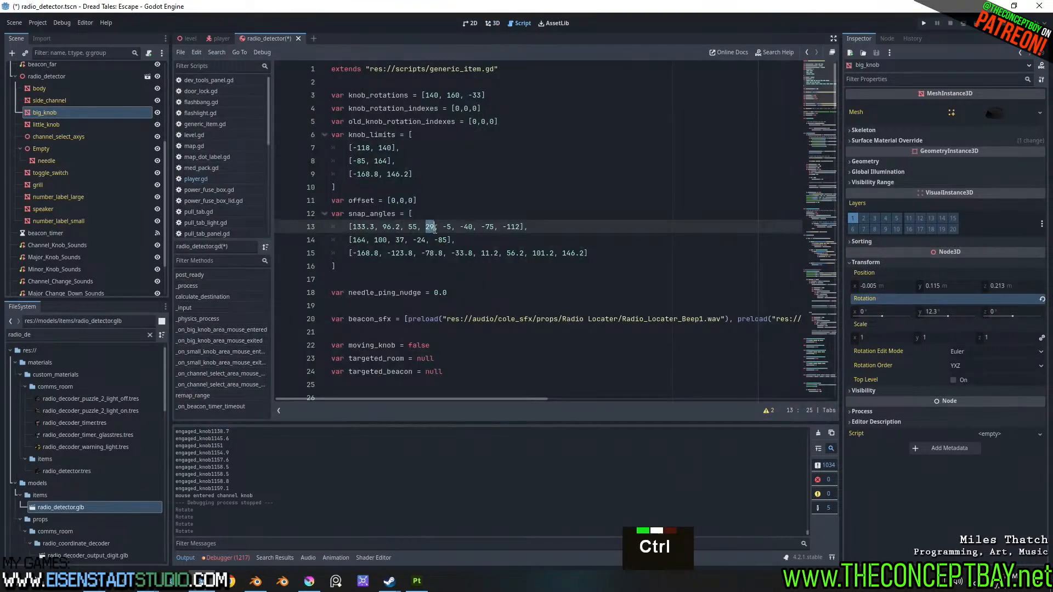
key(ctrl+v)
- Rotate big_knob to the 325 mark, about -30.4° around Y, and enter -30.4 as the fifth angle in its snap_angles row
click(492, 23)
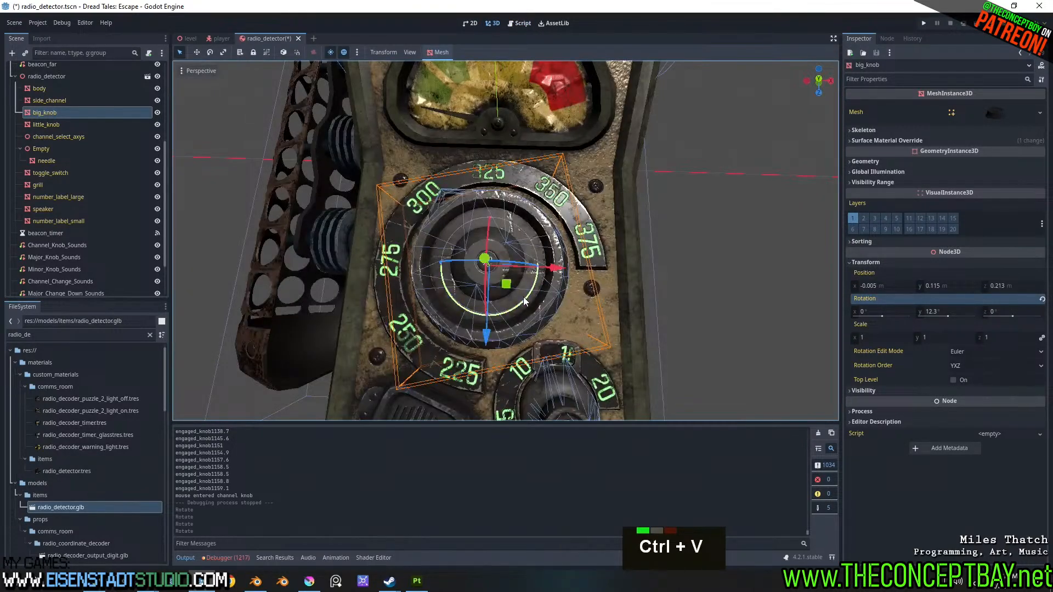
drag(526, 299, 496, 307)
click(957, 311)
key(ctrl+c)
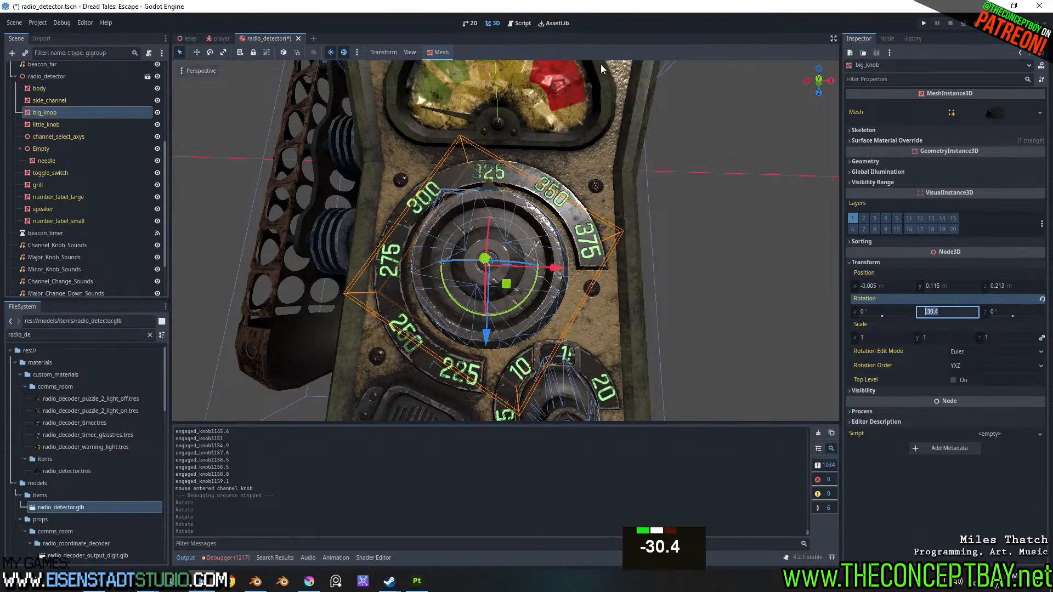
click(522, 26)
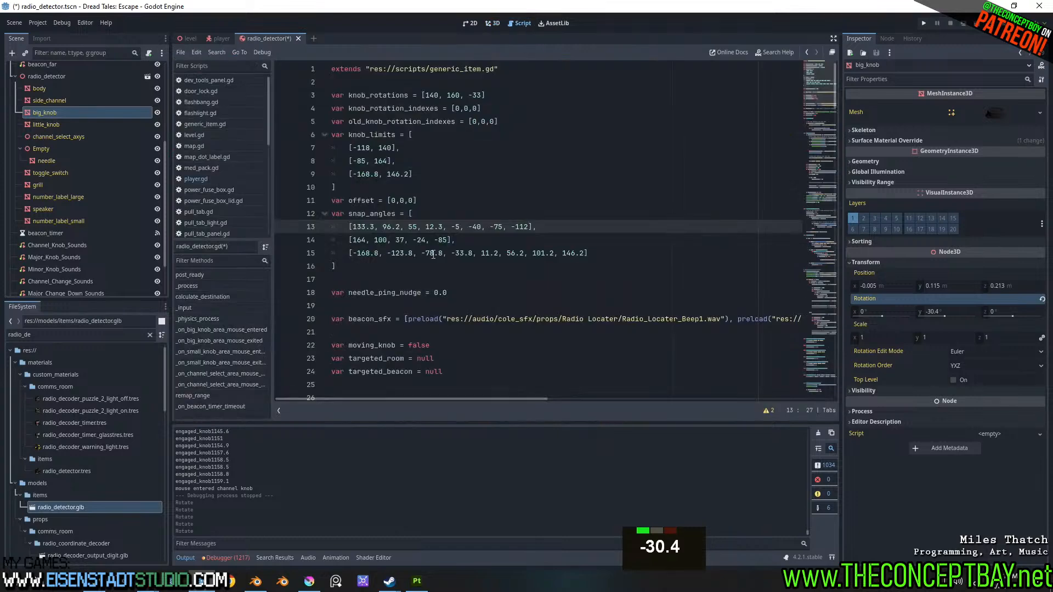
double_click(456, 227)
key(ctrl+v)
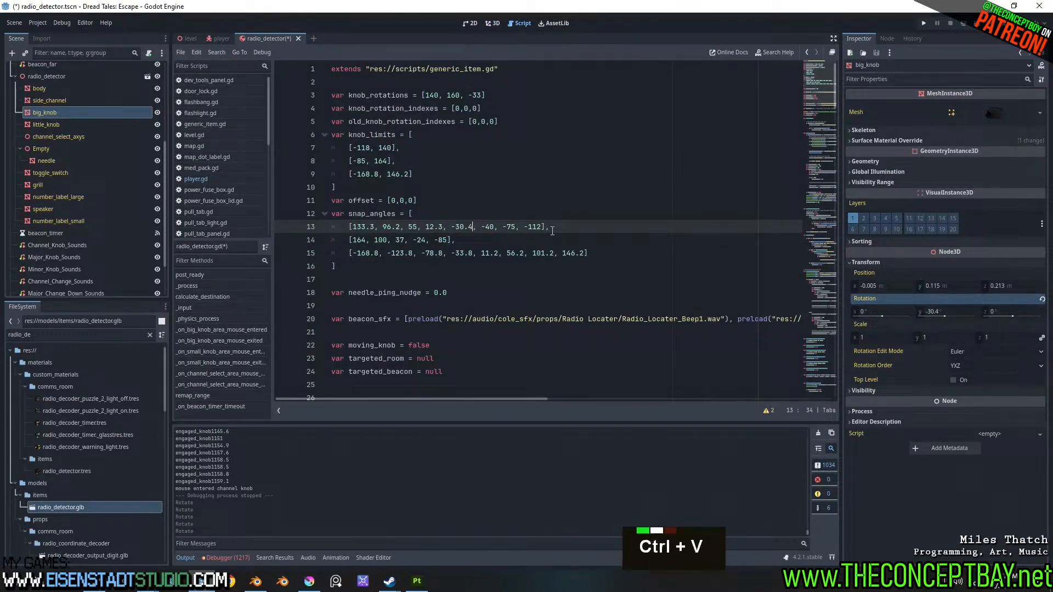
- Rotate big_knob to the 350 mark, about -71.2° around Y, and enter -71.2 as the sixth angle in its snap_angles row
click(490, 24)
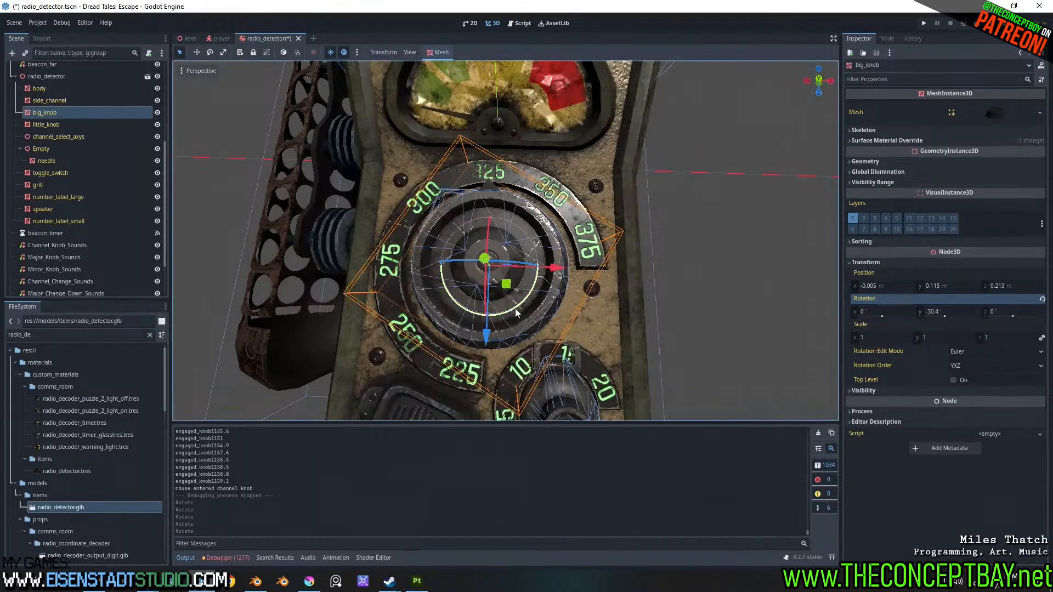
mouse_move(522, 304)
mouse_down()
mouse_move(490, 314)
mouse_move(514, 311)
mouse_up()
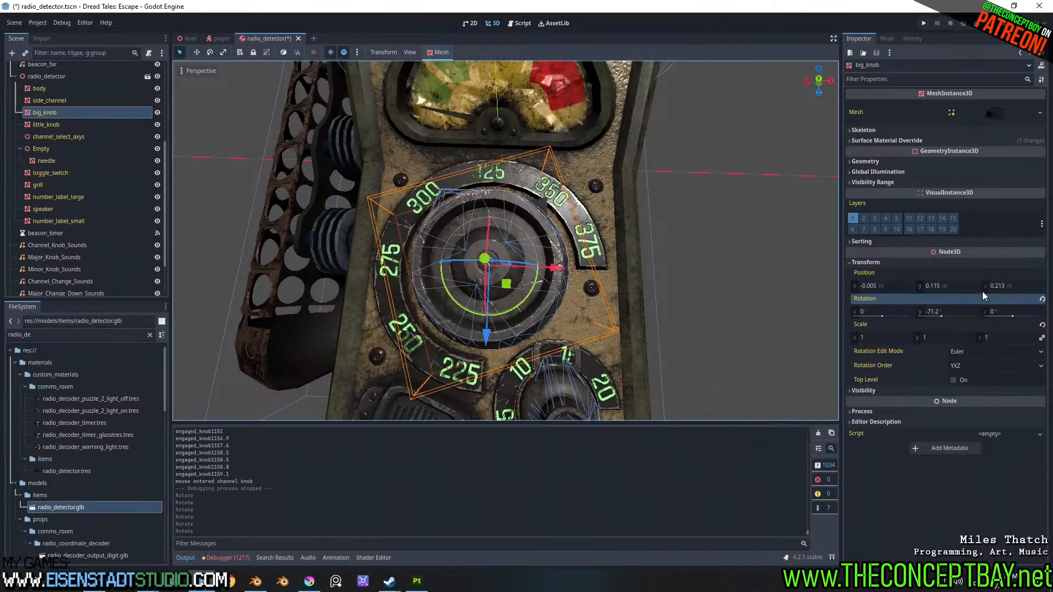
click(932, 312)
key(ctrl+c)
click(519, 23)
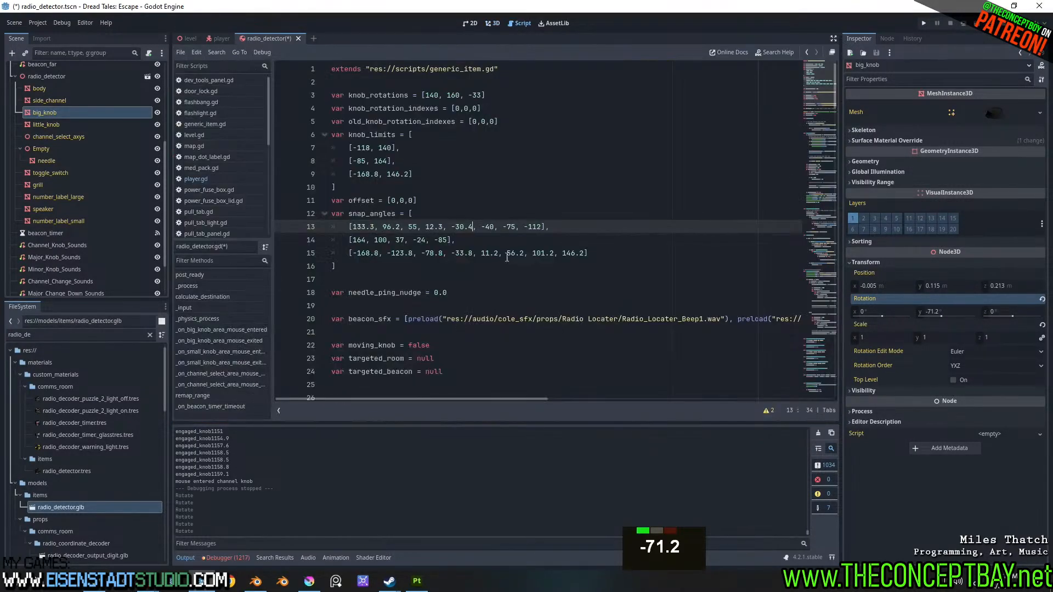
drag(482, 227, 496, 227)
key(ctrl+v)
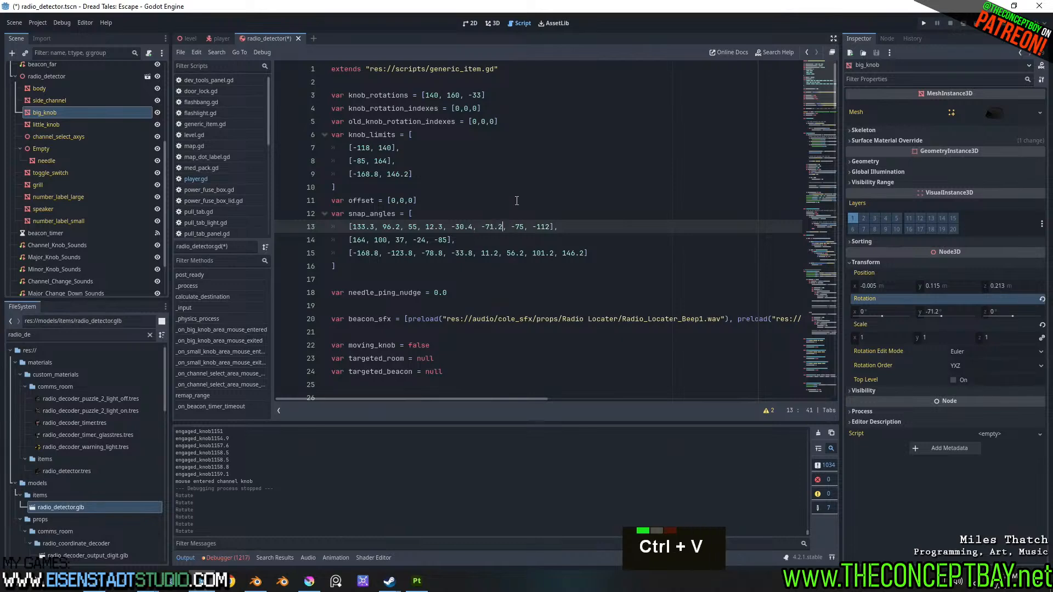
- Rotate big_knob to the 375 mark, about -107.9° around Y, and copy its Y rotation value
click(493, 23)
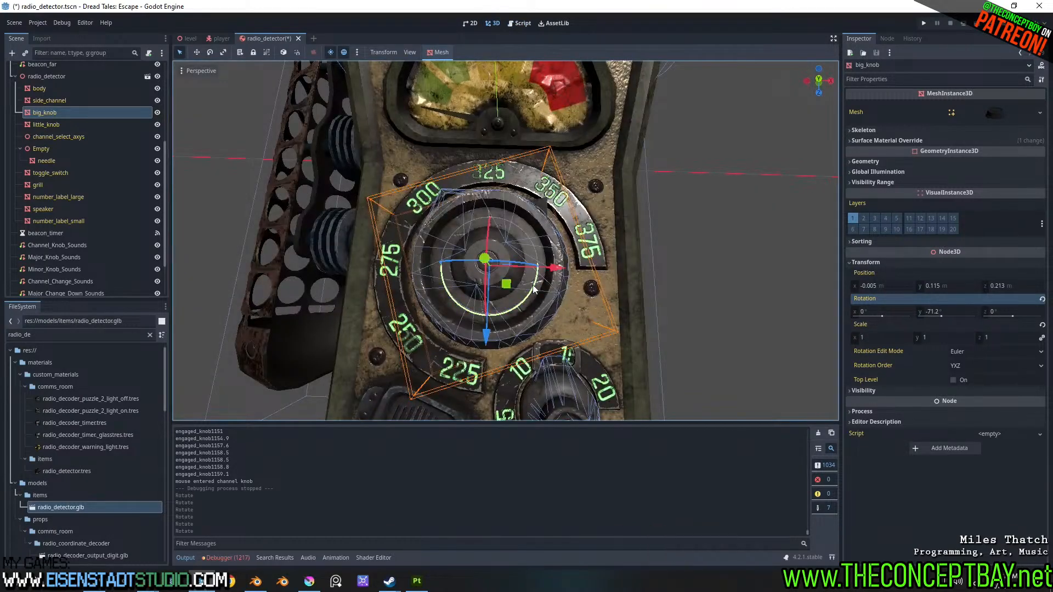
drag(532, 287, 512, 310)
click(935, 312)
key(ctrl+c)
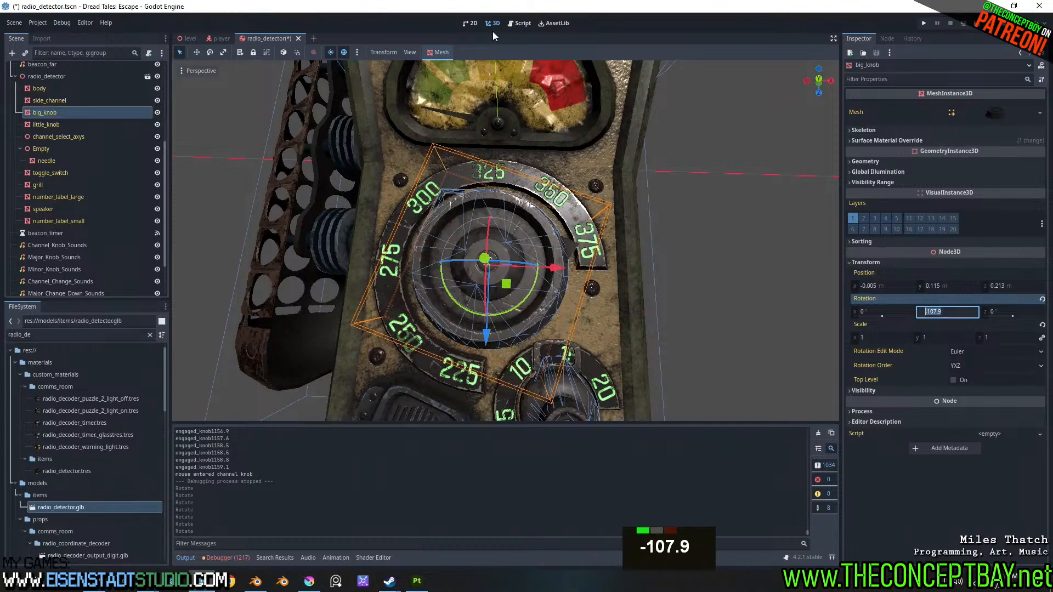
- Compare the angle entries in the first snap_angles row with the labels on the big knob's dial
click(520, 23)
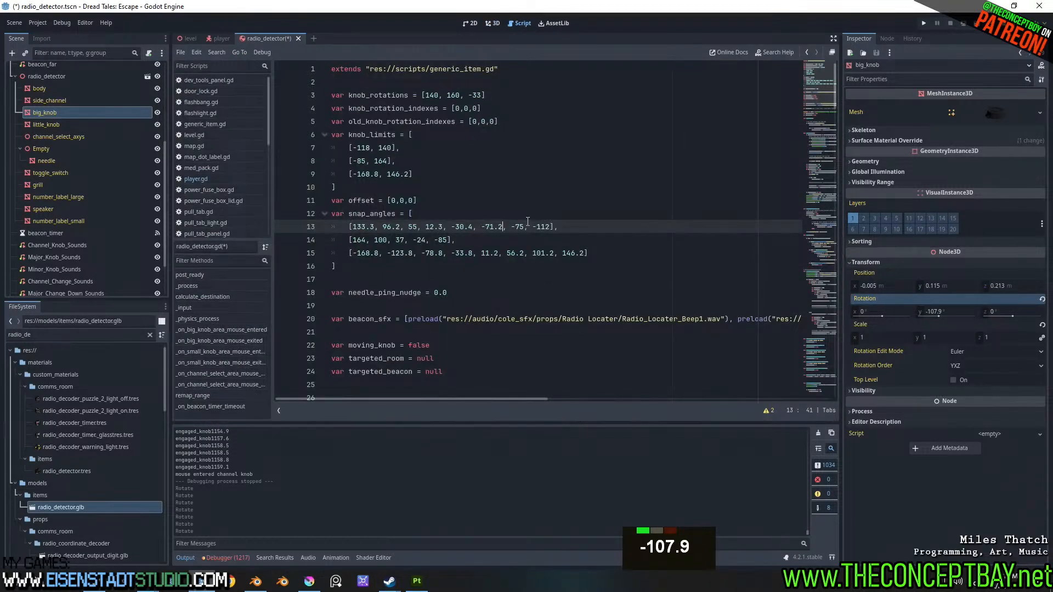
click(495, 23)
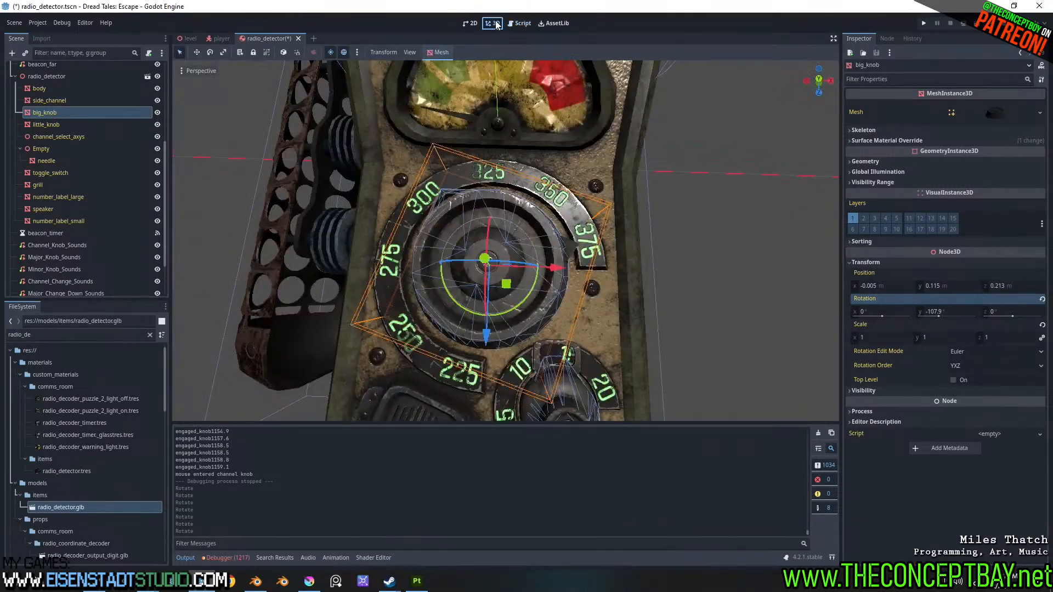
click(523, 23)
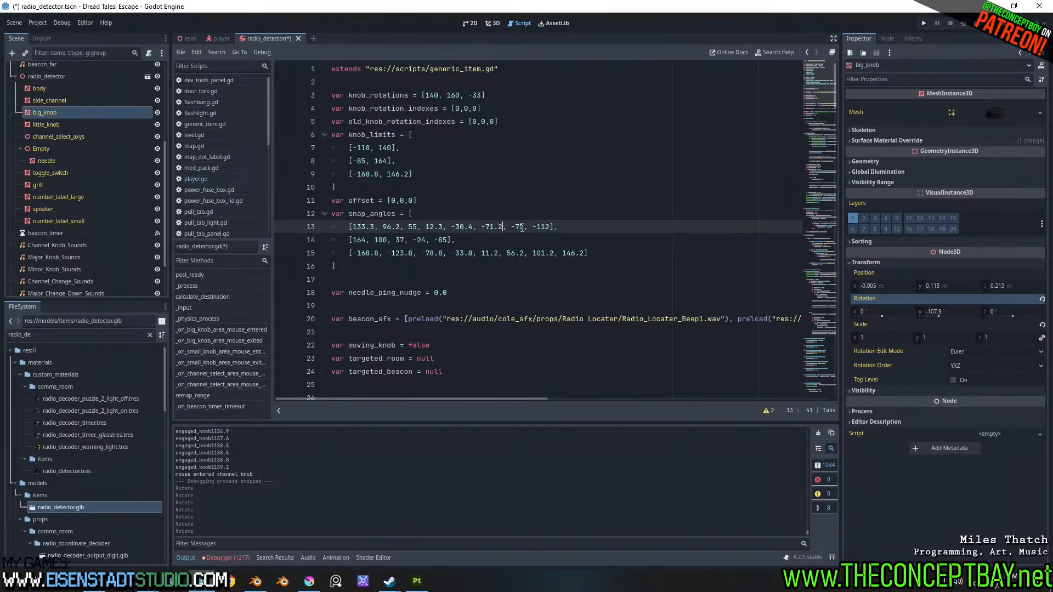
click(492, 24)
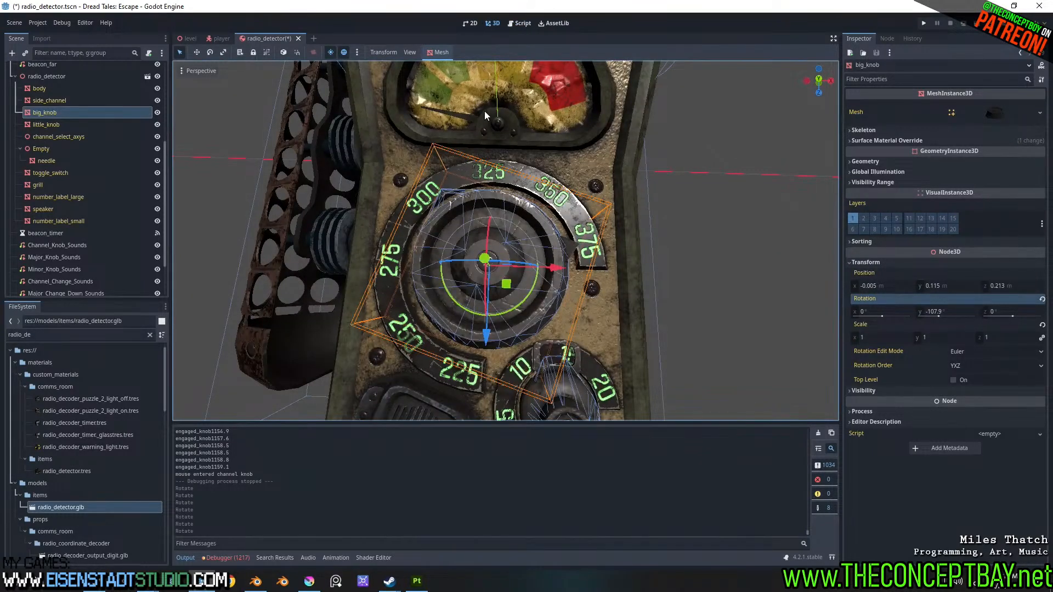
click(521, 23)
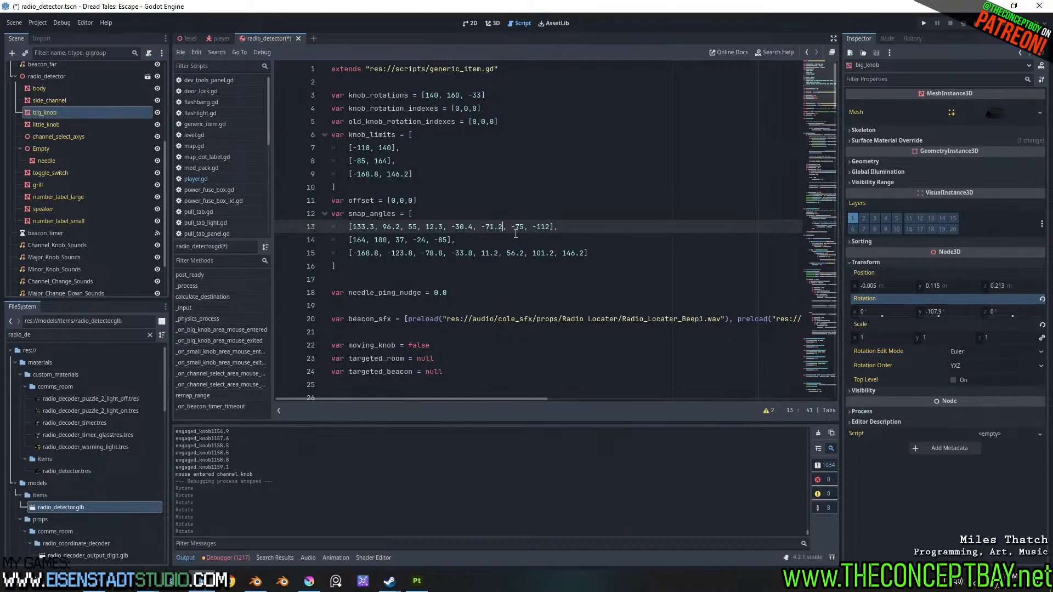
click(493, 23)
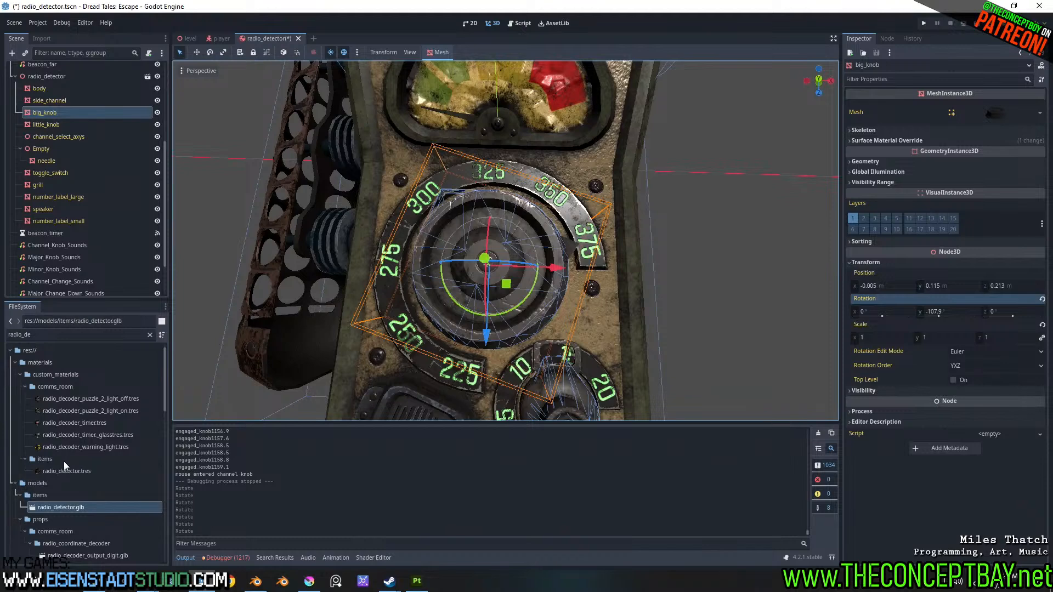
- Filter the project files for "radio" and preview radio_locator_albedo.png from the radio_detector_v2 texture folder
click(115, 335)
key(ctrl+a)
text(radio)
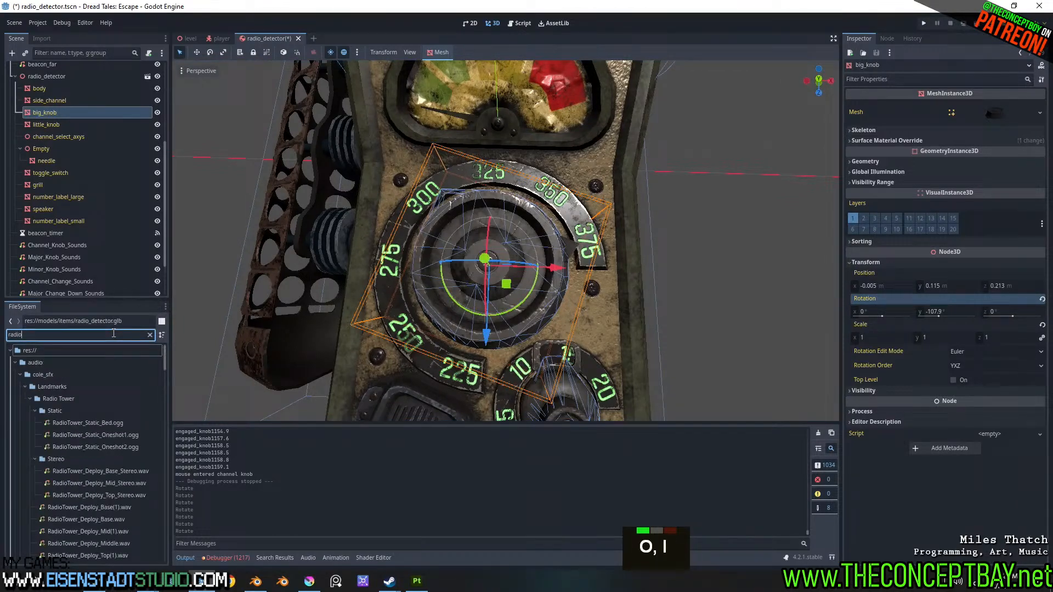
scroll(66, 473, down, 2)
scroll(66, 475, down, 20)
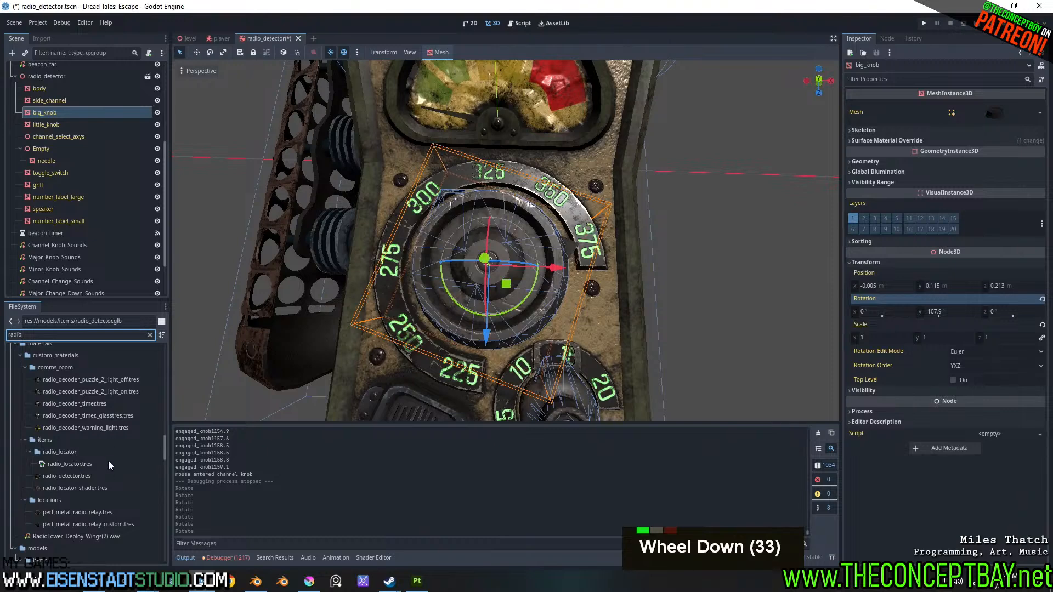
scroll(97, 475, down, 20)
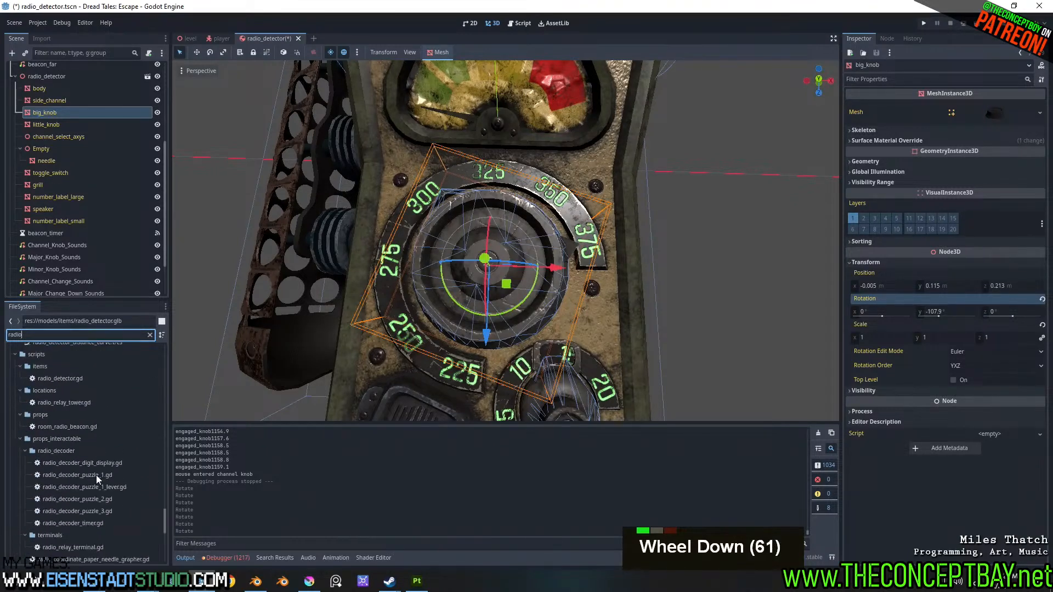
scroll(99, 485, down, 2)
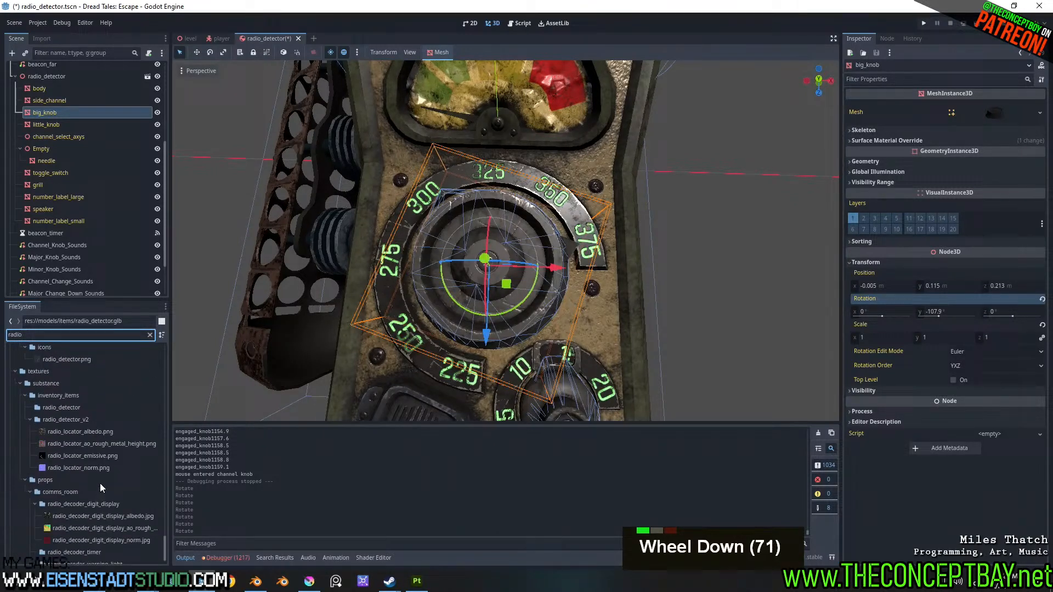
double_click(102, 434)
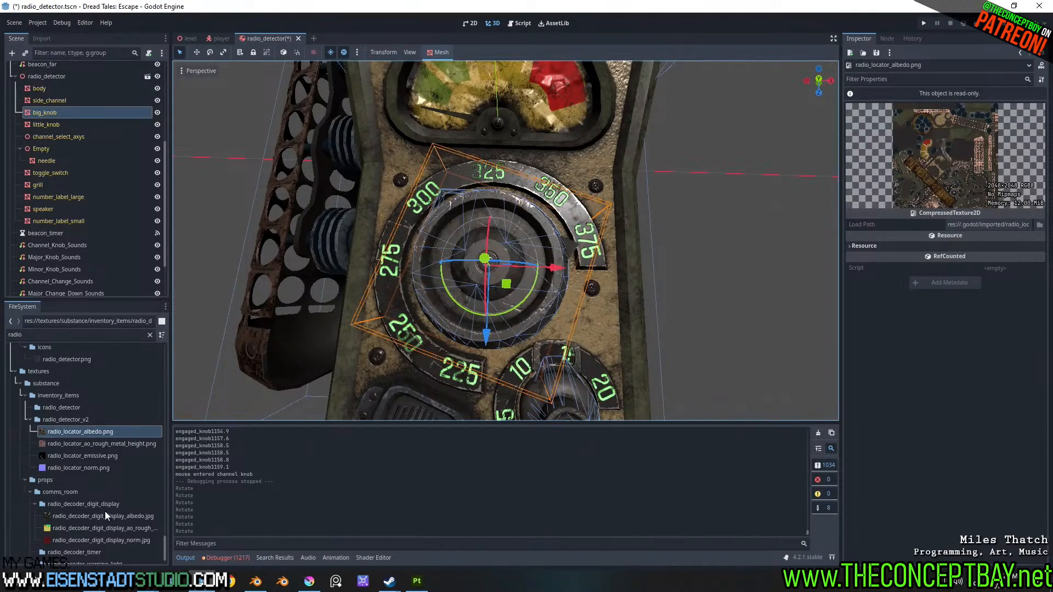
- Clear the file filter, expand the older radio_detector texture folder and preview its Material_albedo.jpg in a widened Inspector
mouse_move(102, 516)
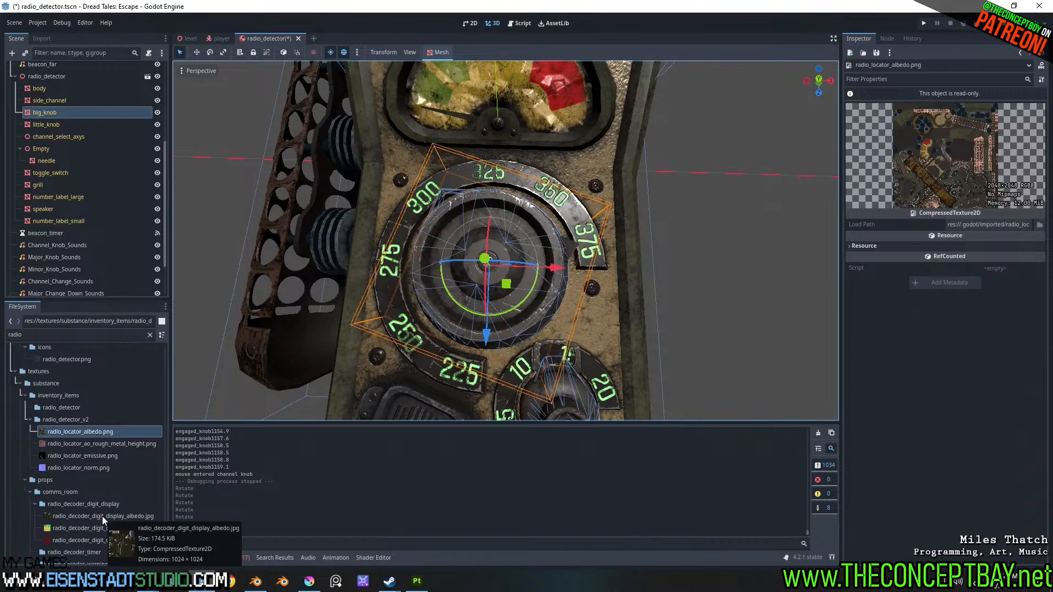
scroll(61, 486, down, 3)
scroll(61, 486, up, 1)
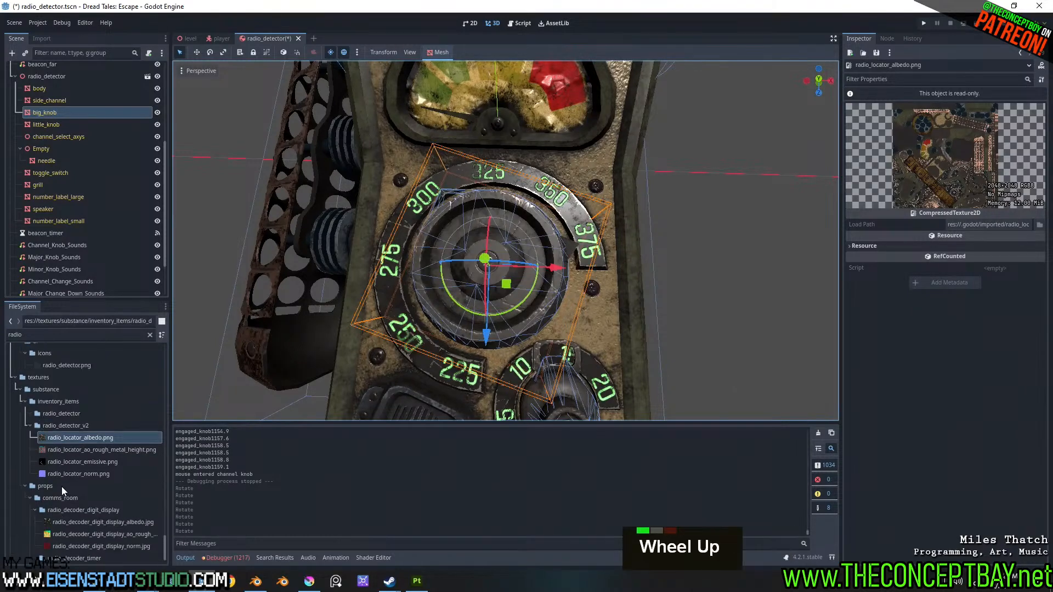
click(62, 413)
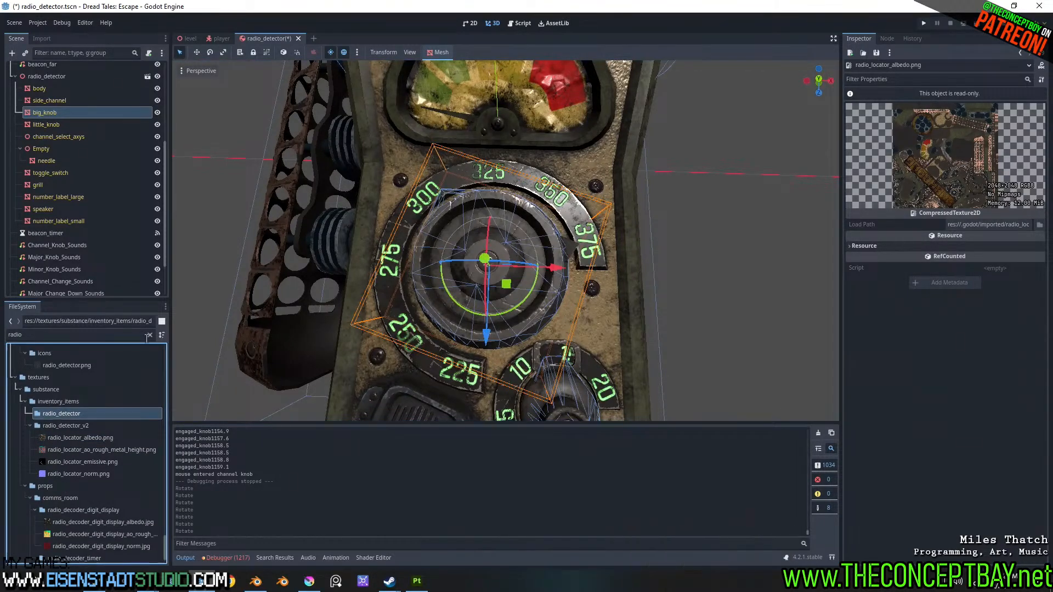
click(149, 334)
scroll(138, 399, up, 4)
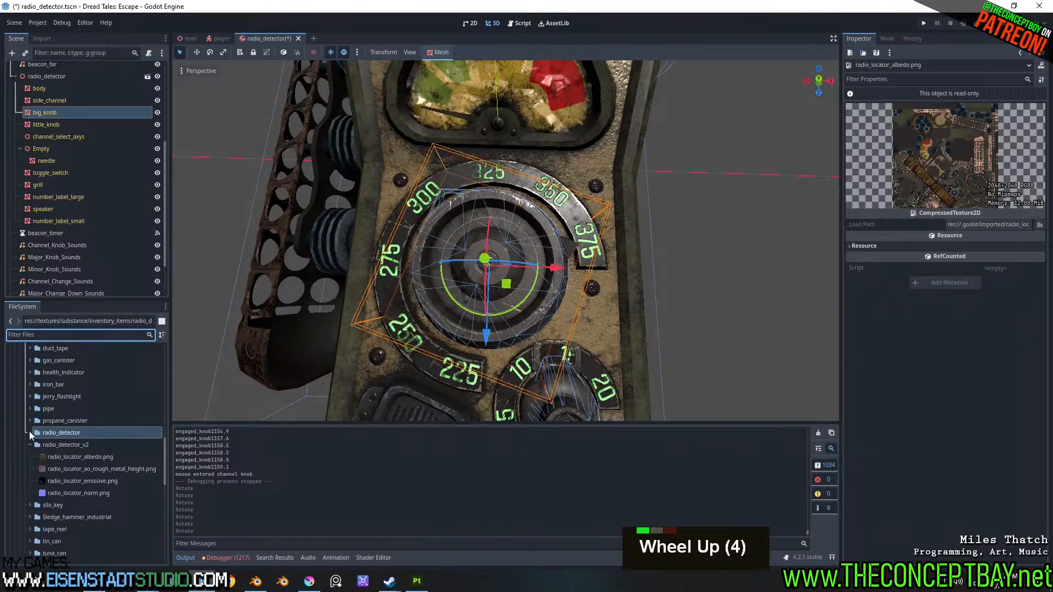
click(30, 433)
double_click(60, 446)
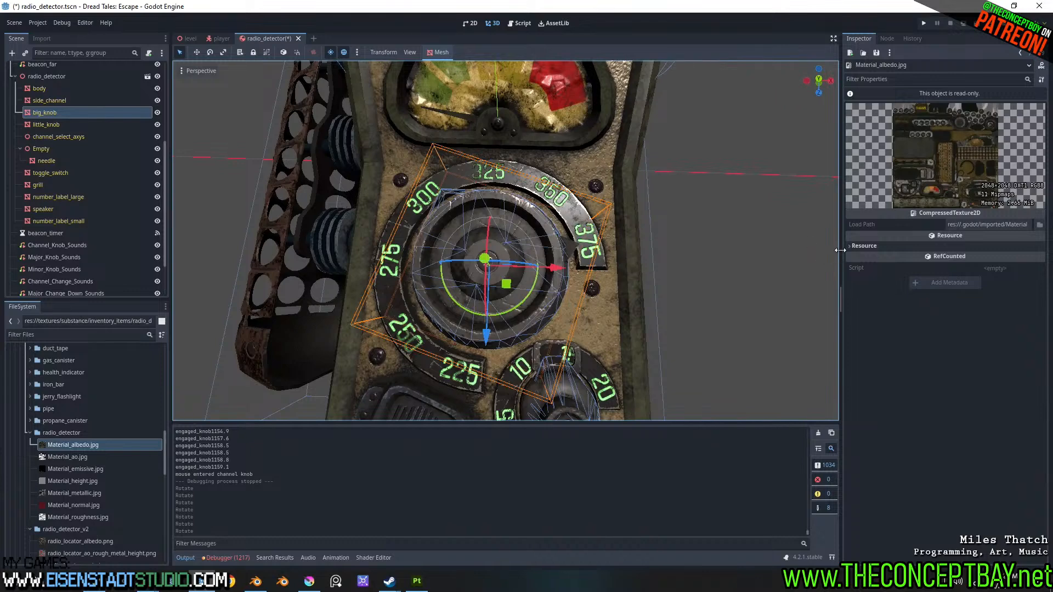
drag(841, 299, 707, 299)
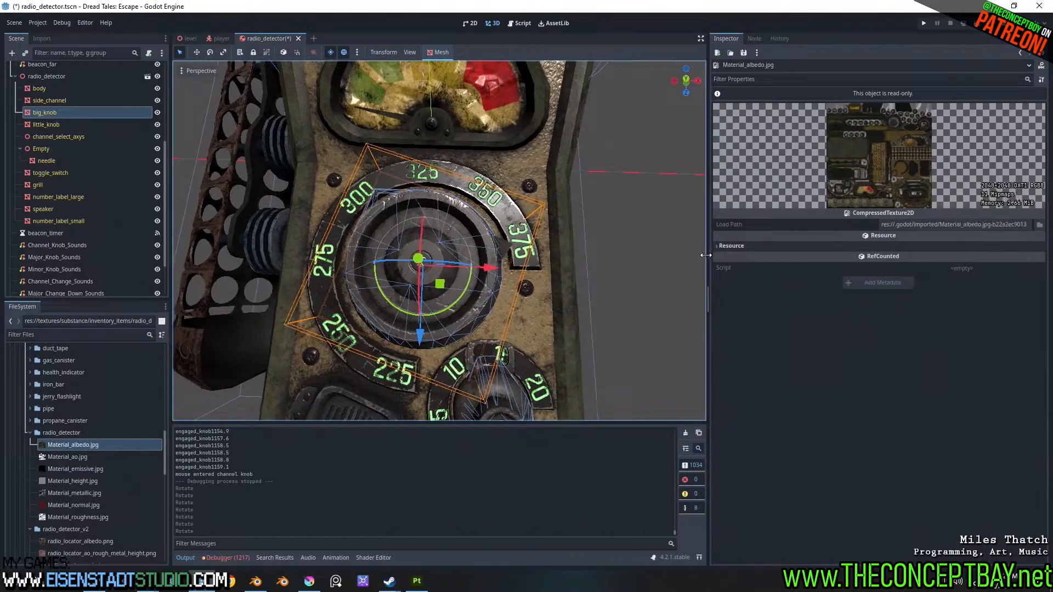
- Show Material_albedo.jpg in the file manager, open it in the image viewer to examine the dial numbers, and return to Godot
right_click(77, 444)
click(118, 552)
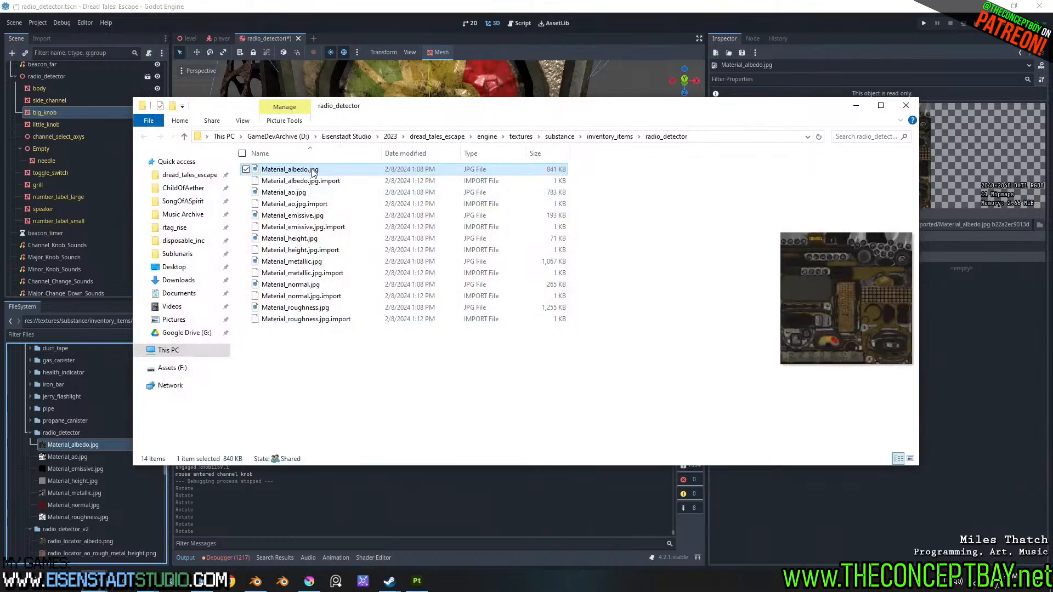
double_click(313, 171)
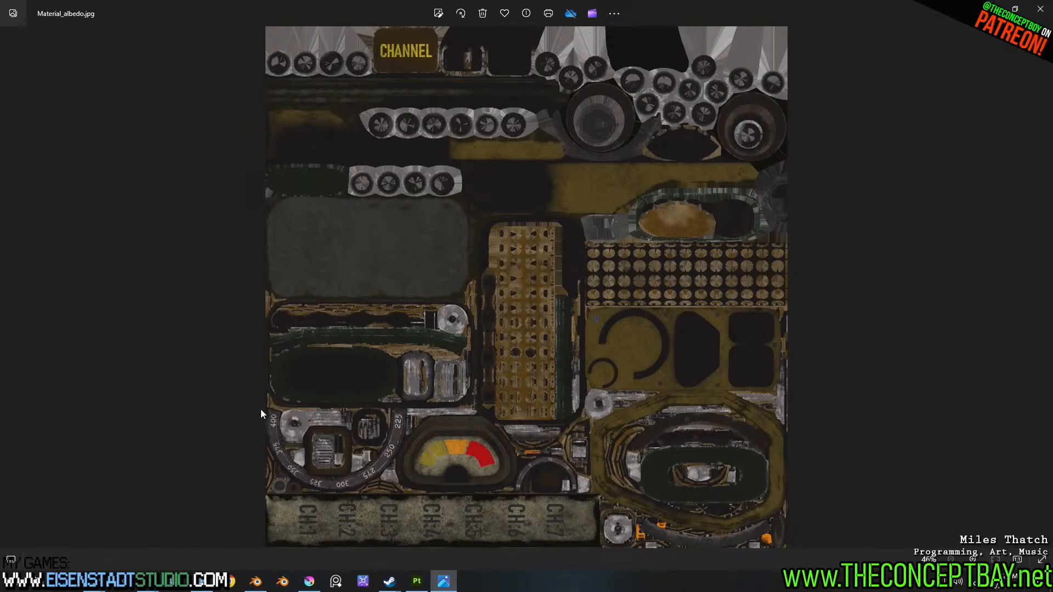
click(1042, 16)
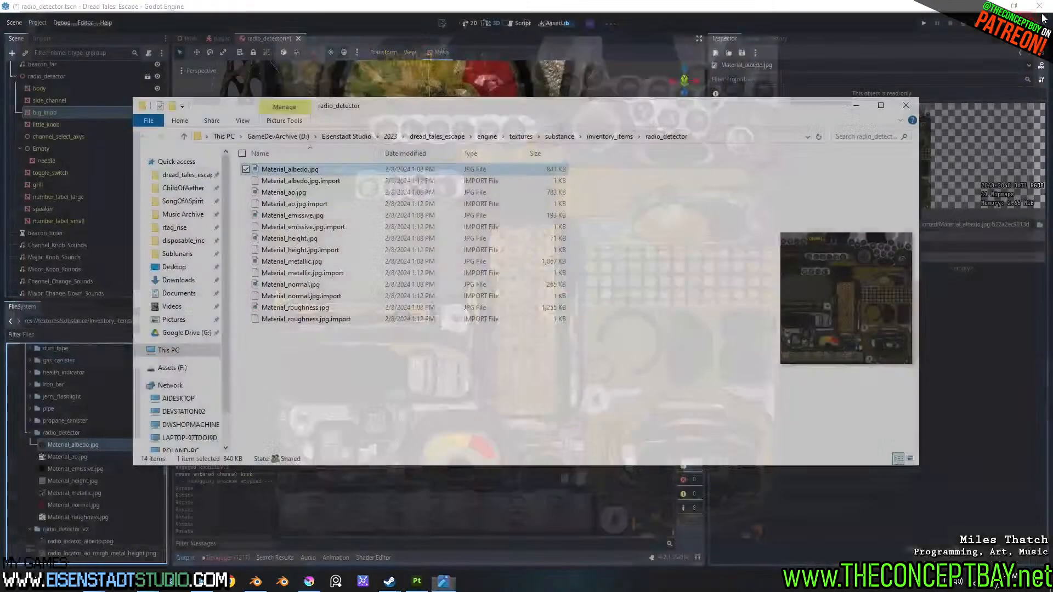
click(856, 99)
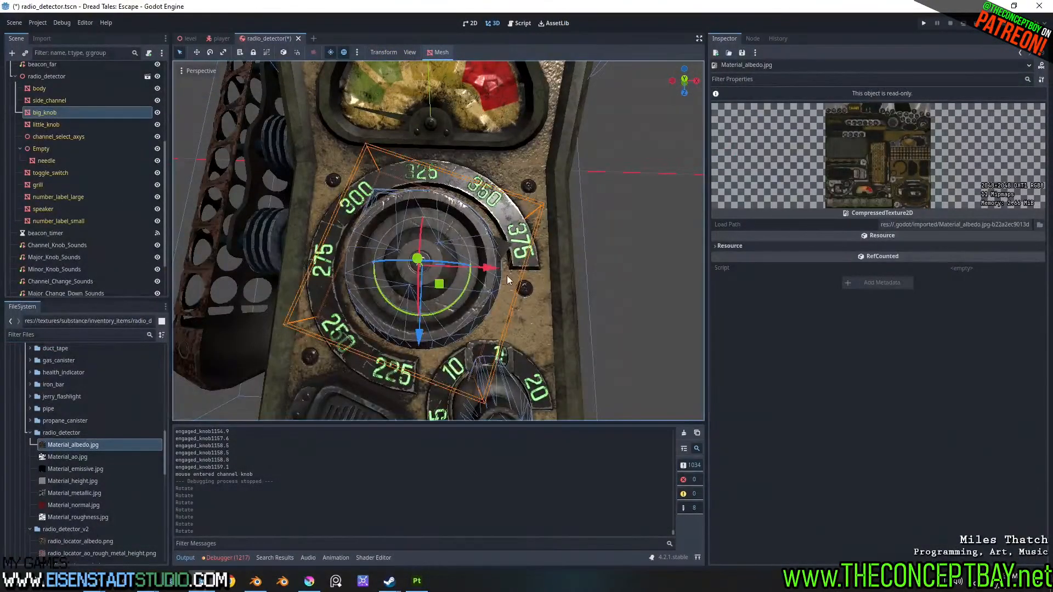
- Check the dial in the 3D view, reselect big_knob and copy its Y rotation value
middle_drag(554, 377, 562, 350)
scroll(557, 324, down, 2)
scroll(555, 341, up, 2)
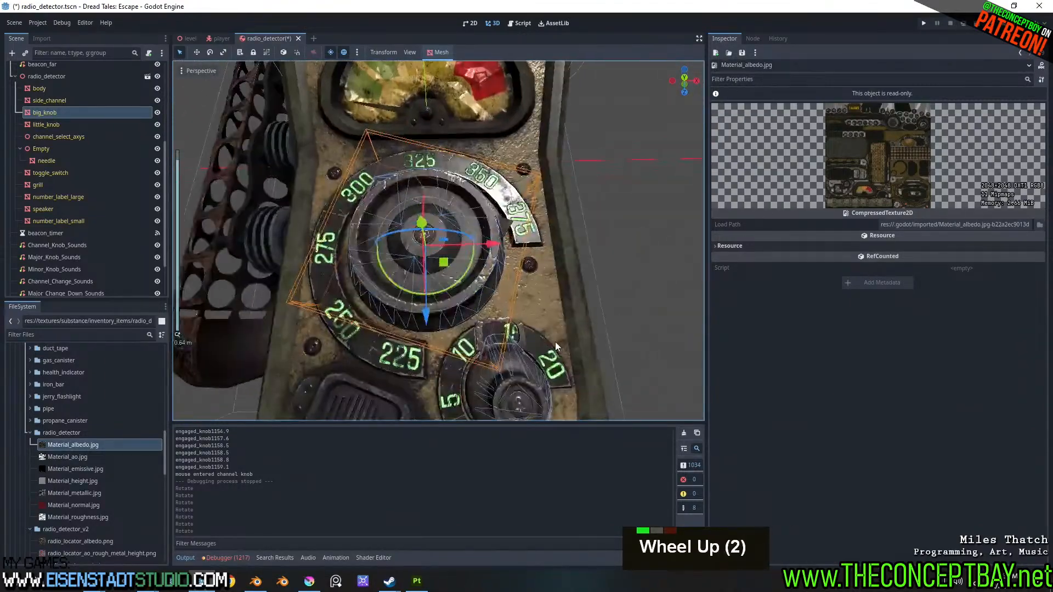
scroll(554, 341, down, 1)
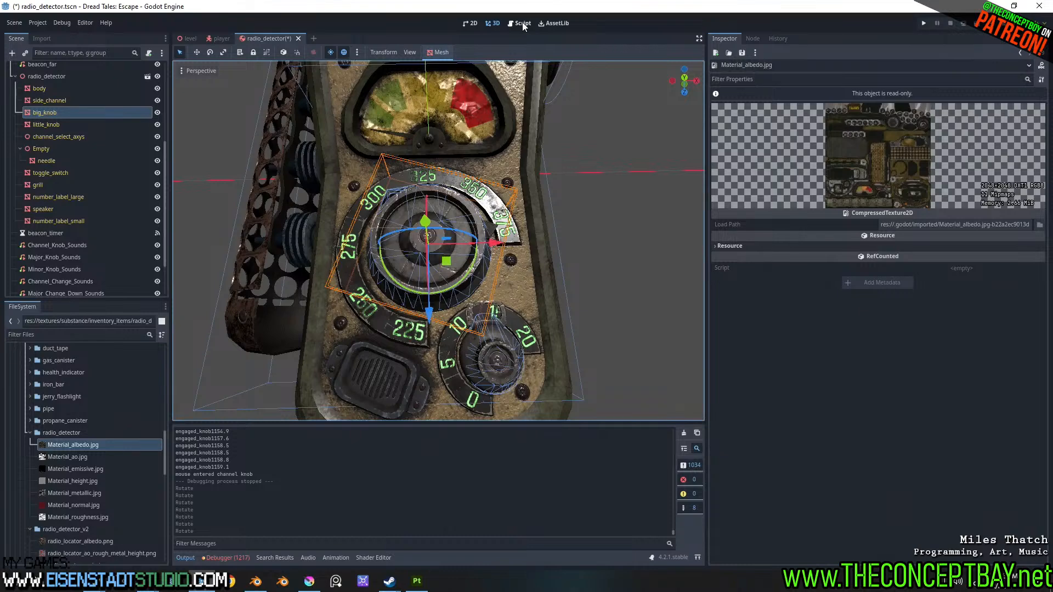
click(109, 112)
mouse_move(831, 349)
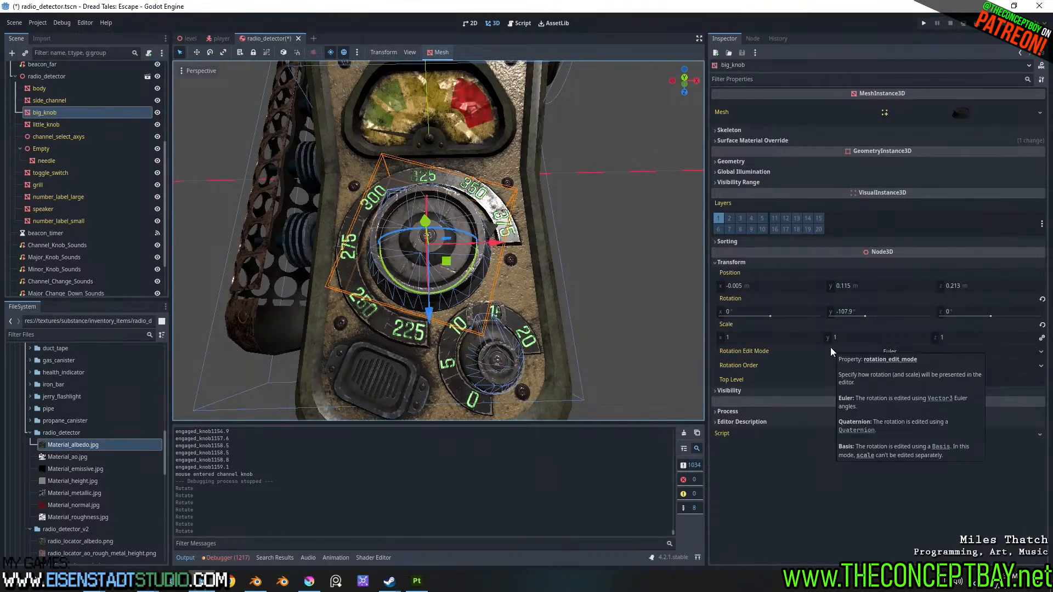
click(897, 309)
key(ctrl+c)
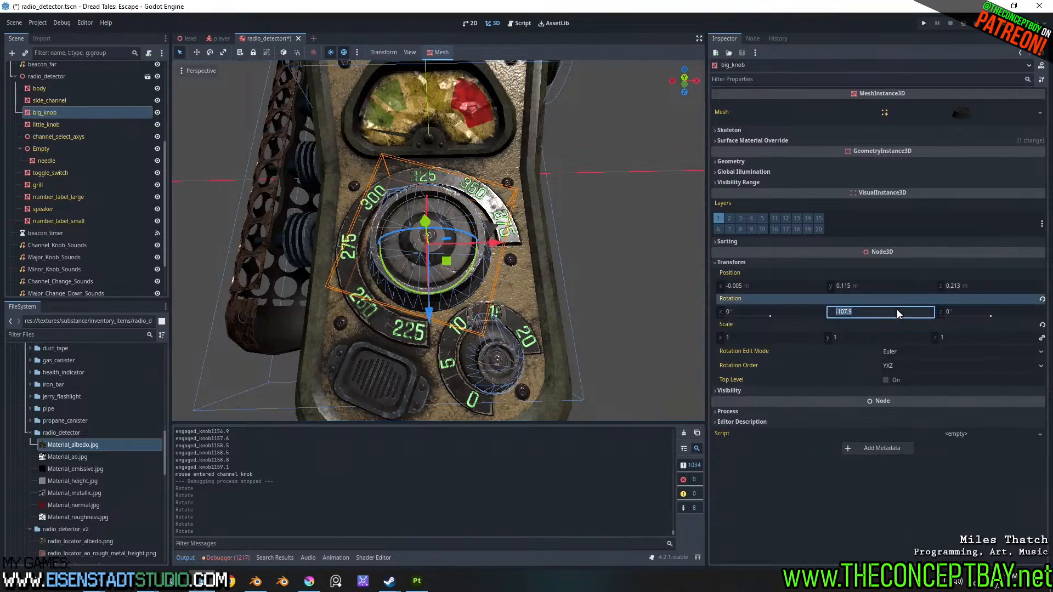
mouse_move(543, 285)
middle_down()
mouse_move(561, 293)
mouse_move(532, 288)
middle_up()
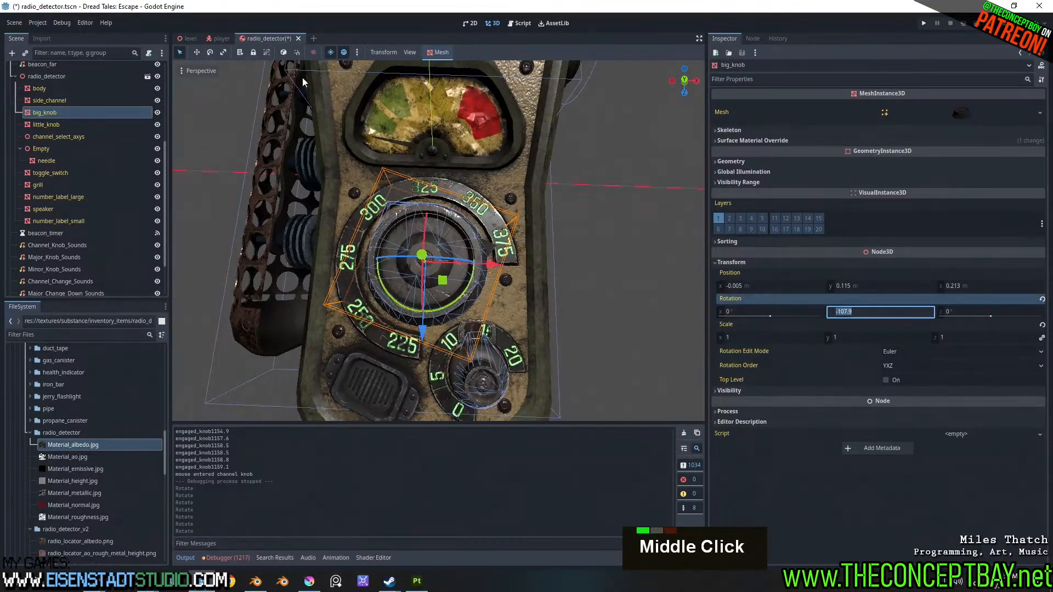
- Replace the last two angles in the first snap_angles row with the single value -107.9 and save
click(520, 23)
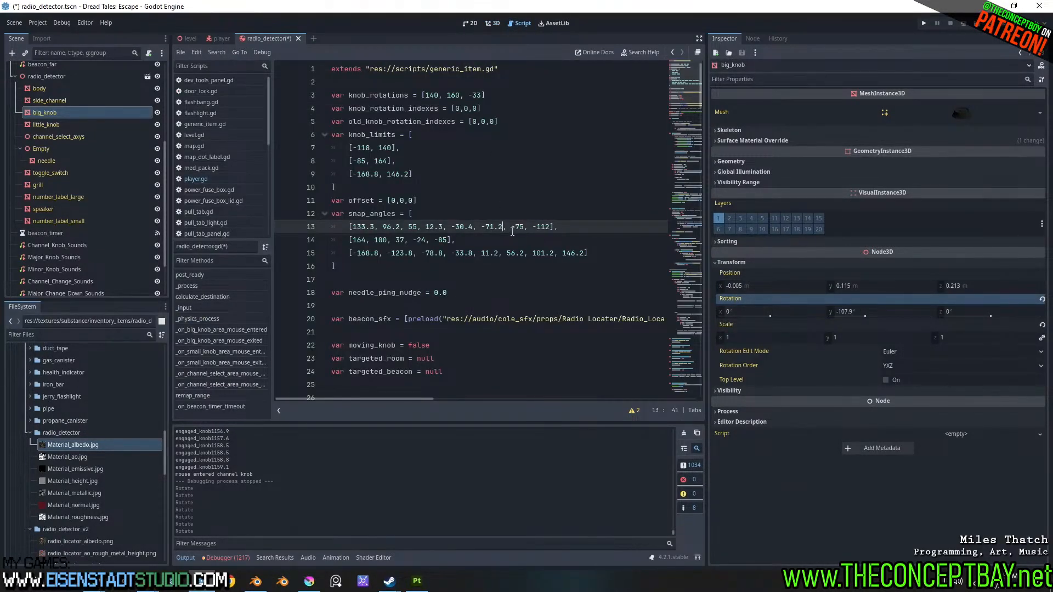
drag(514, 230, 537, 227)
key(ctrl+v)
key(BackSpace)
key(ctrl+s)
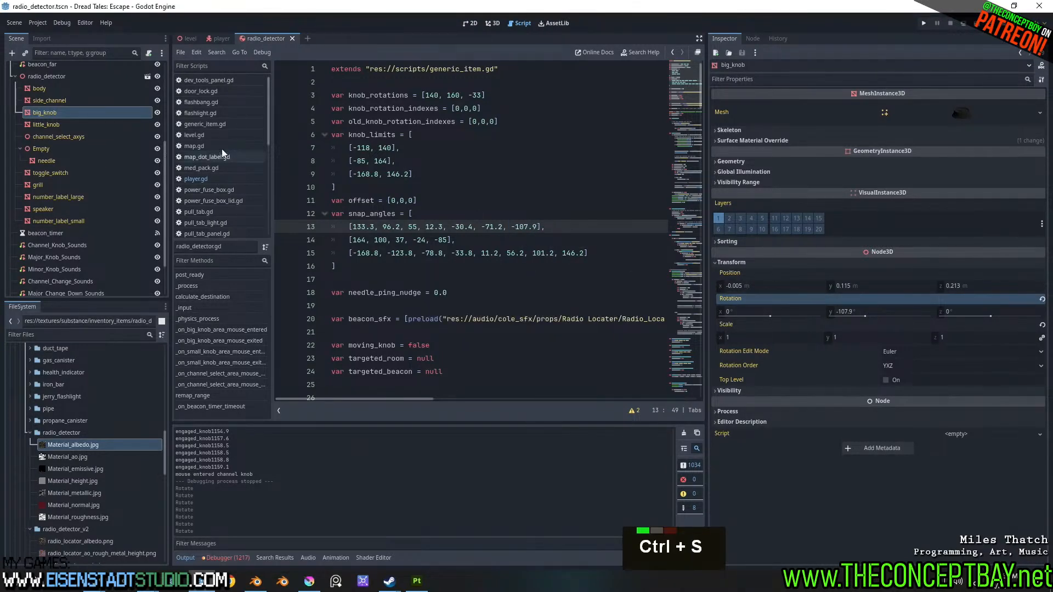
- Look through the open scripts, filter the project files for "master" and open master_node.gd
scroll(219, 214, down, 7)
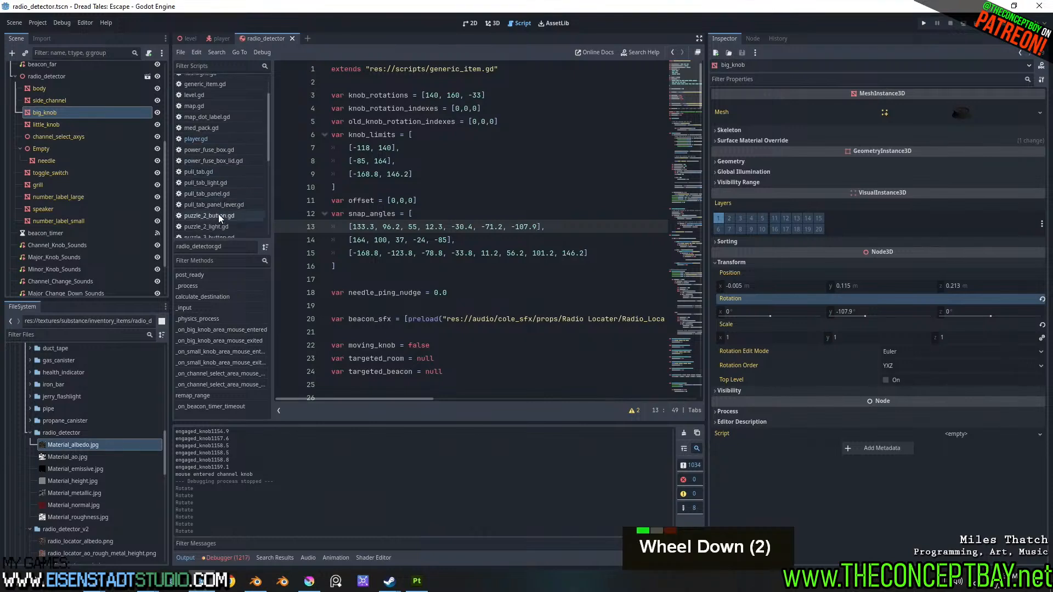
scroll(218, 214, up, 8)
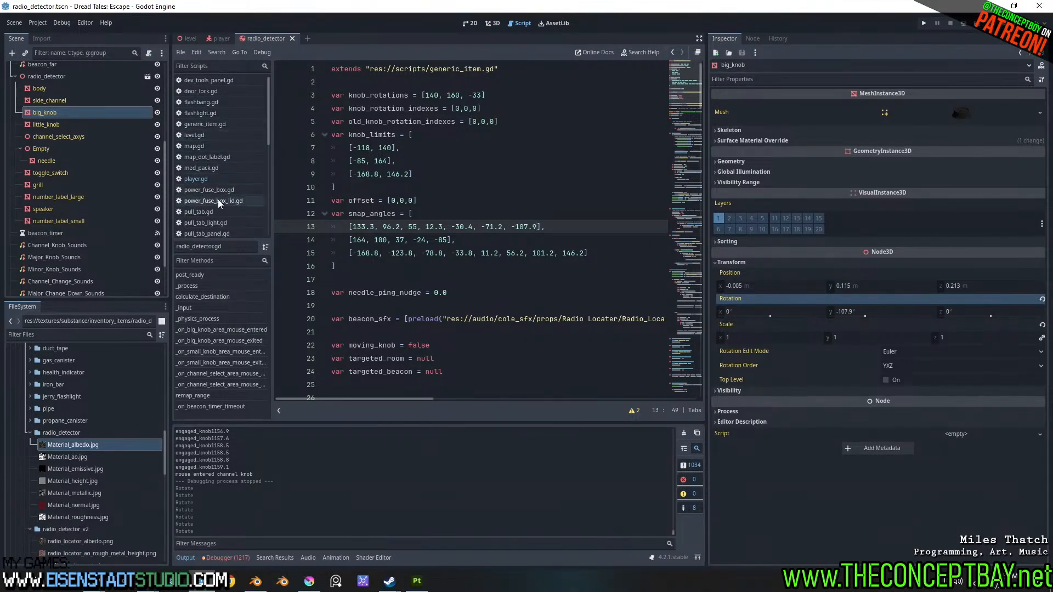
scroll(233, 193, down, 12)
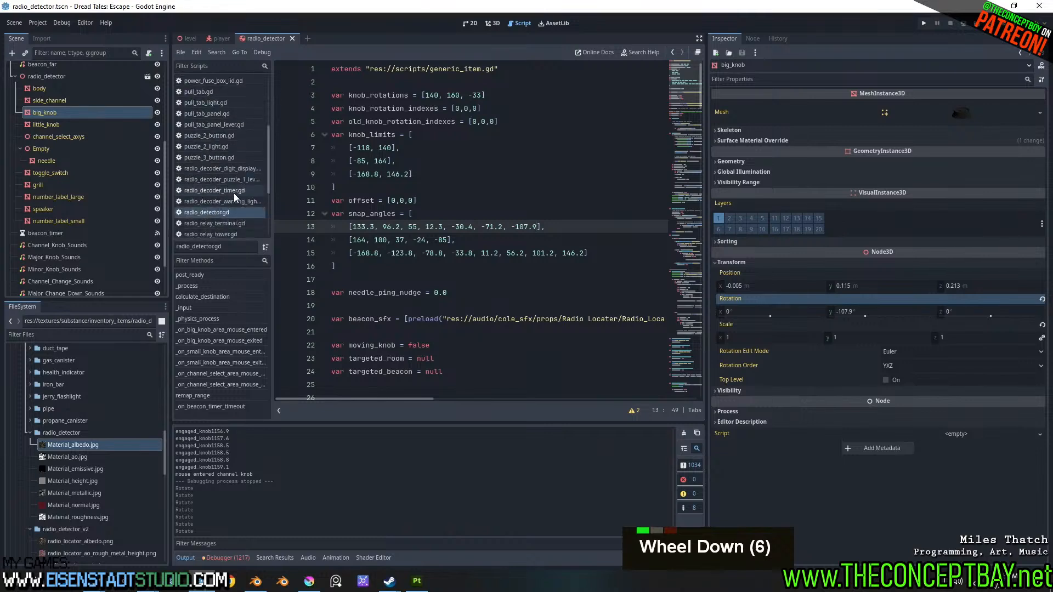
scroll(228, 199, down, 1)
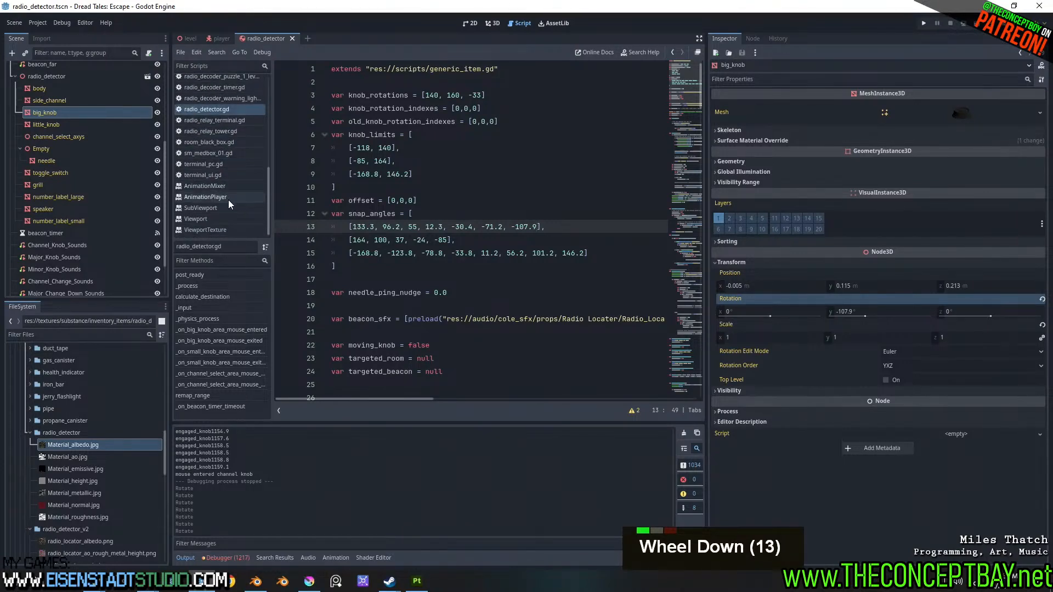
click(115, 335)
key(ctrl+a)
text(master)
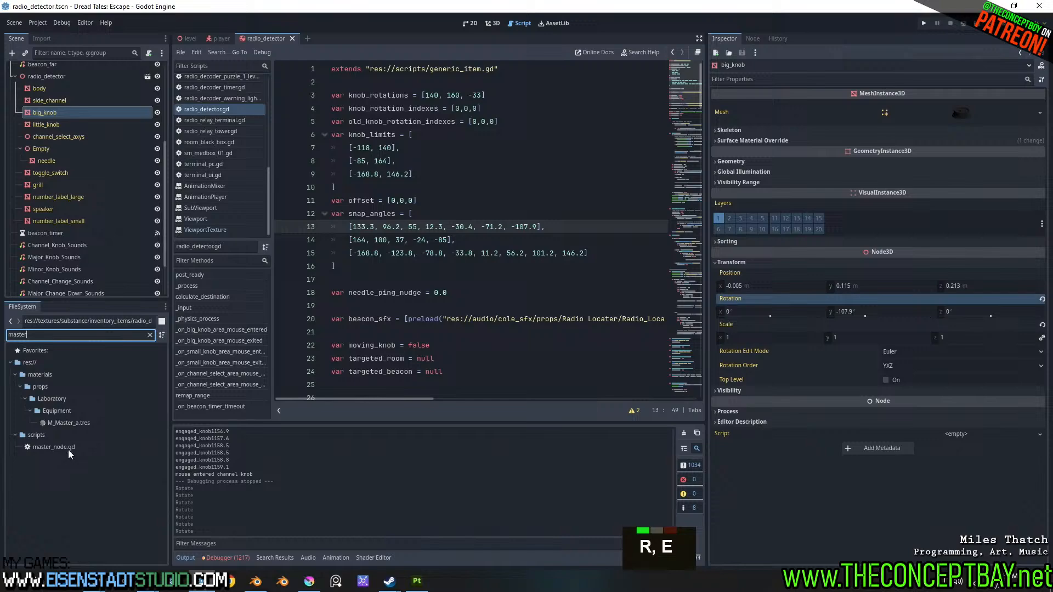
double_click(68, 448)
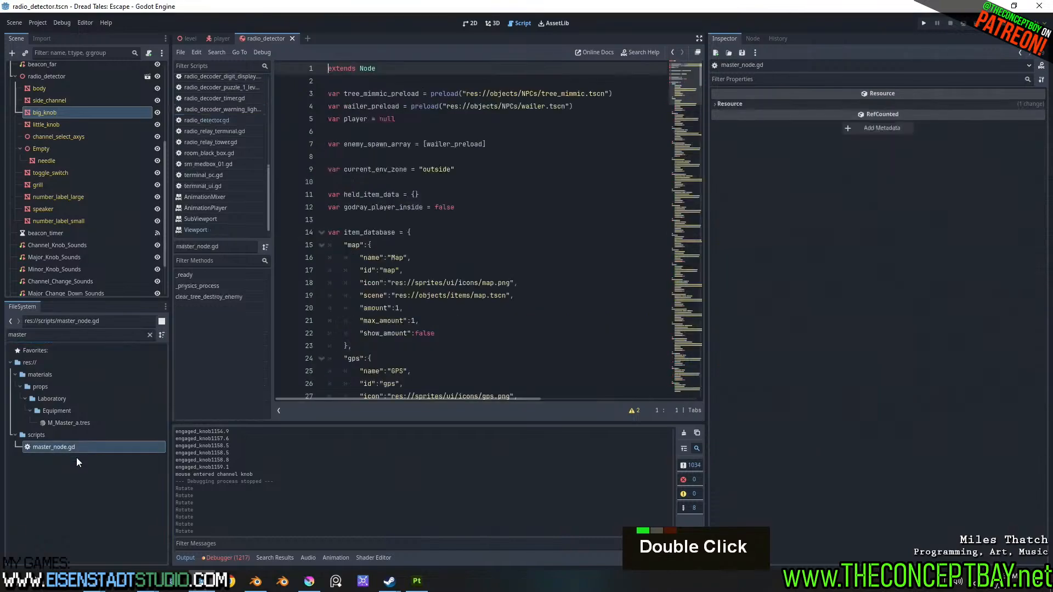
- Fold the item_database, crafting_recipes and bunker_room_ids blocks to reach the radio_detector frequency generation code
scroll(387, 241, down, 14)
scroll(406, 240, up, 18)
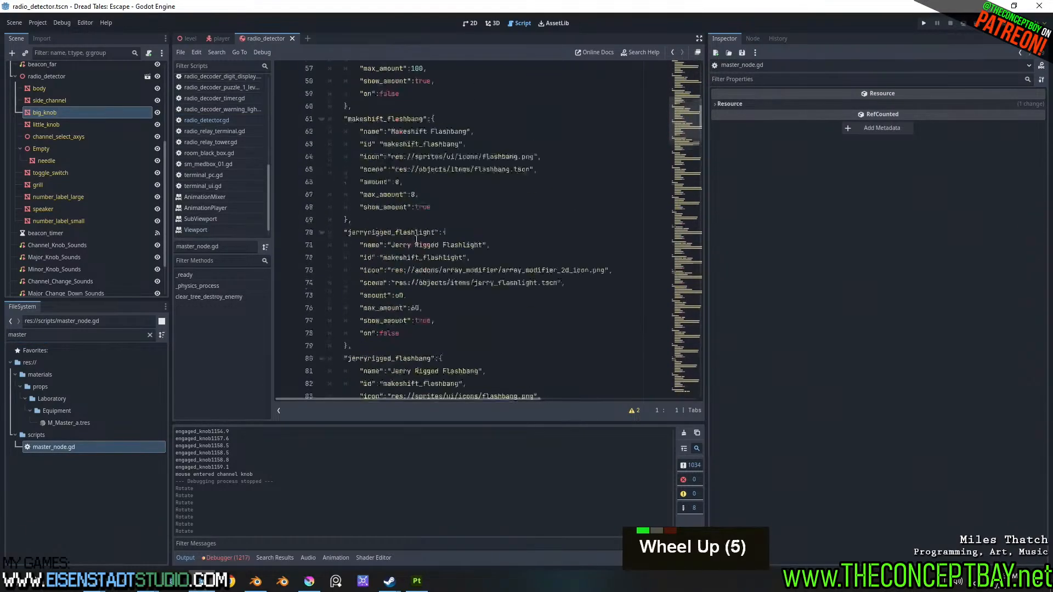
scroll(404, 242, up, 5)
click(321, 233)
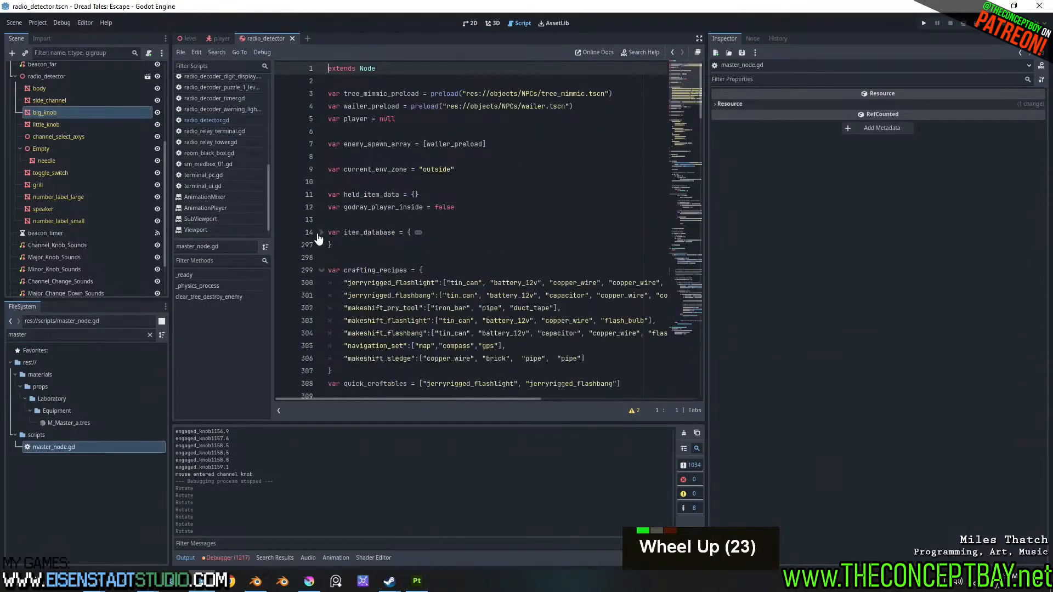
click(321, 270)
scroll(324, 278, down, 3)
scroll(326, 277, down, 3)
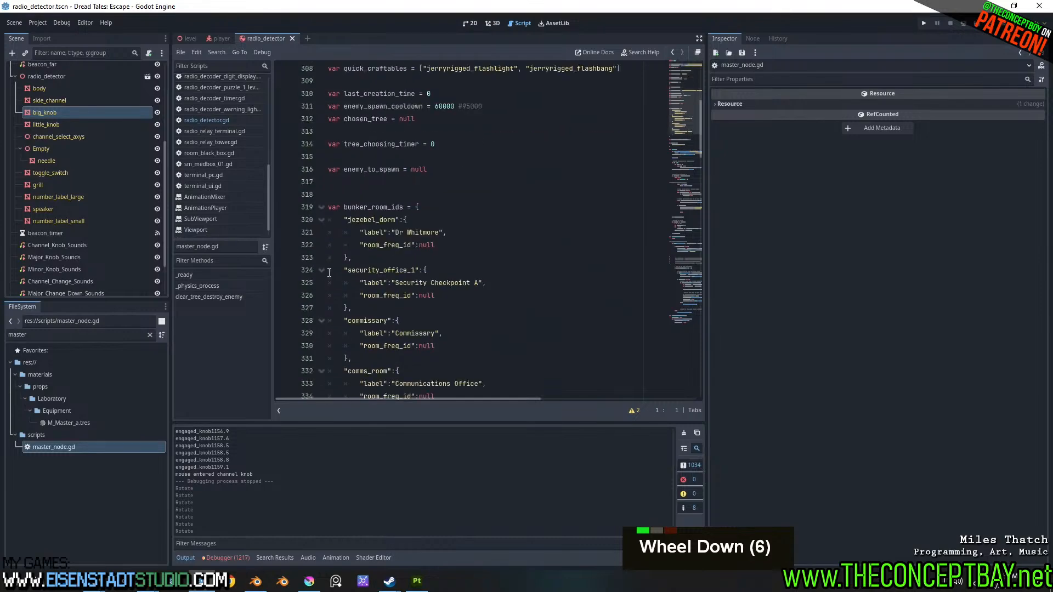
click(320, 207)
scroll(348, 246, down, 4)
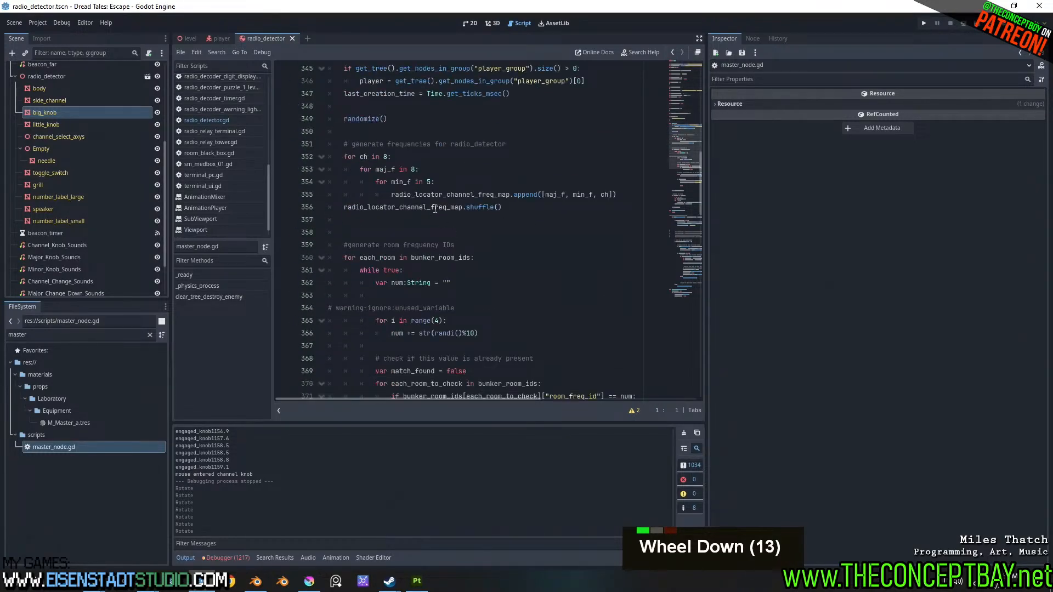
- Set the maj_f loop in the radio_detector frequency generation to run over 7 and save the script
click(412, 169)
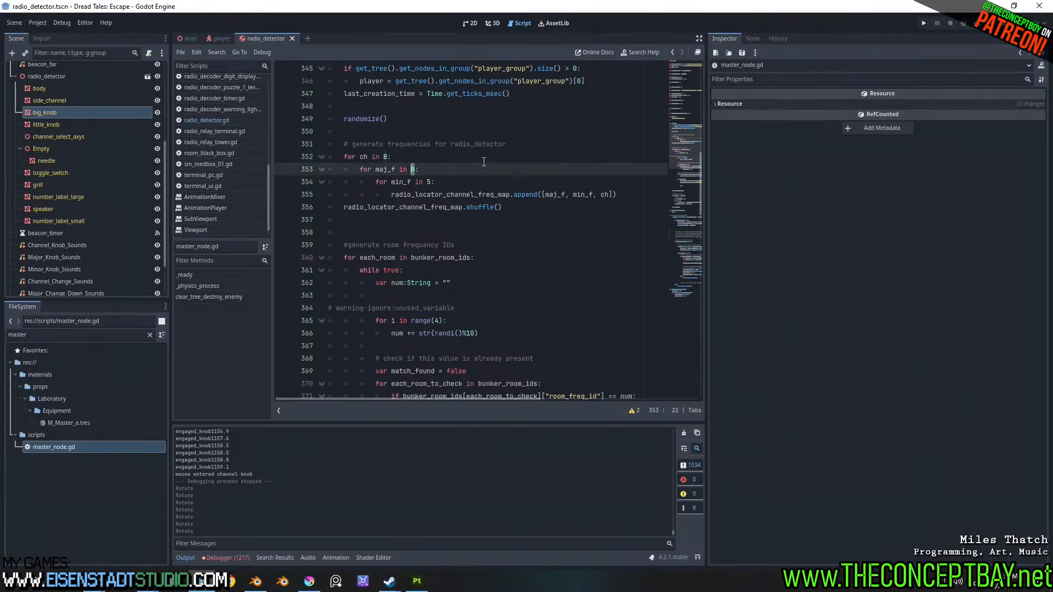
text(7)
click(487, 184)
key(ctrl+s)
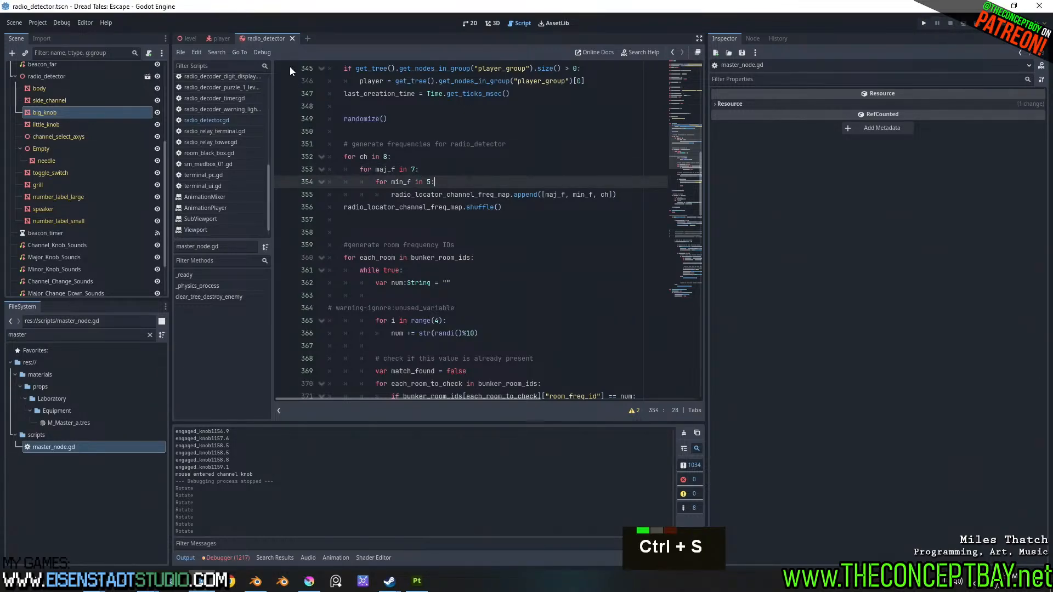
- Select little_knob in the 3D view, rotate it to 153.6° about Y for the 0 label and copy that value
click(492, 23)
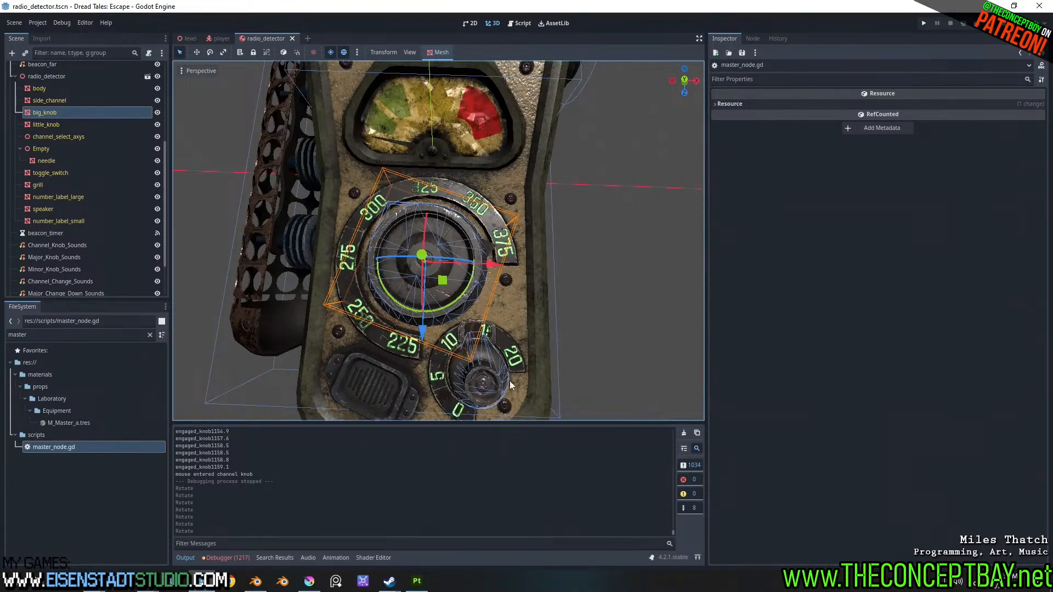
click(51, 121)
shift+middle_drag(506, 409, 503, 305)
scroll(503, 305, up, 2)
drag(503, 309, 457, 159)
click(759, 263)
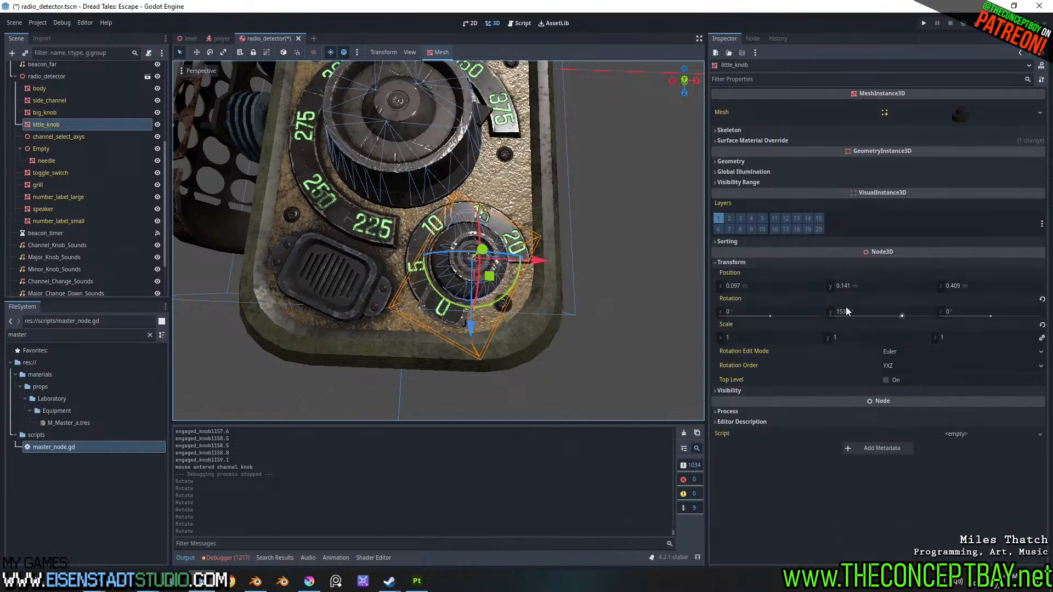
click(880, 312)
key(ctrl+c)
- Reopen radio_detector.gd and replace the first angle in the second snap_angles row with 153.6
click(519, 23)
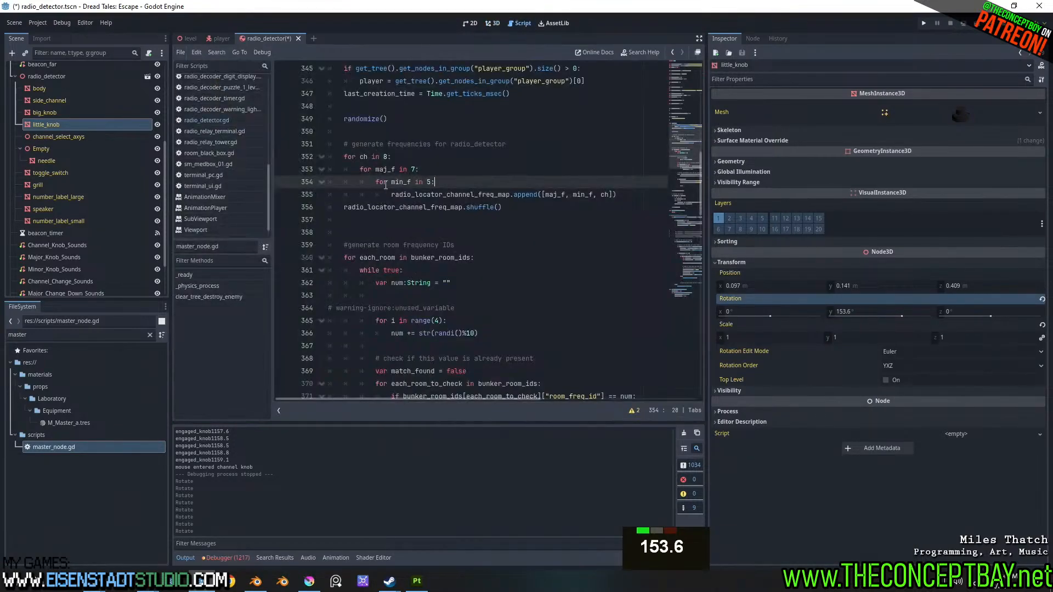
scroll(303, 126, up, 5)
click(206, 121)
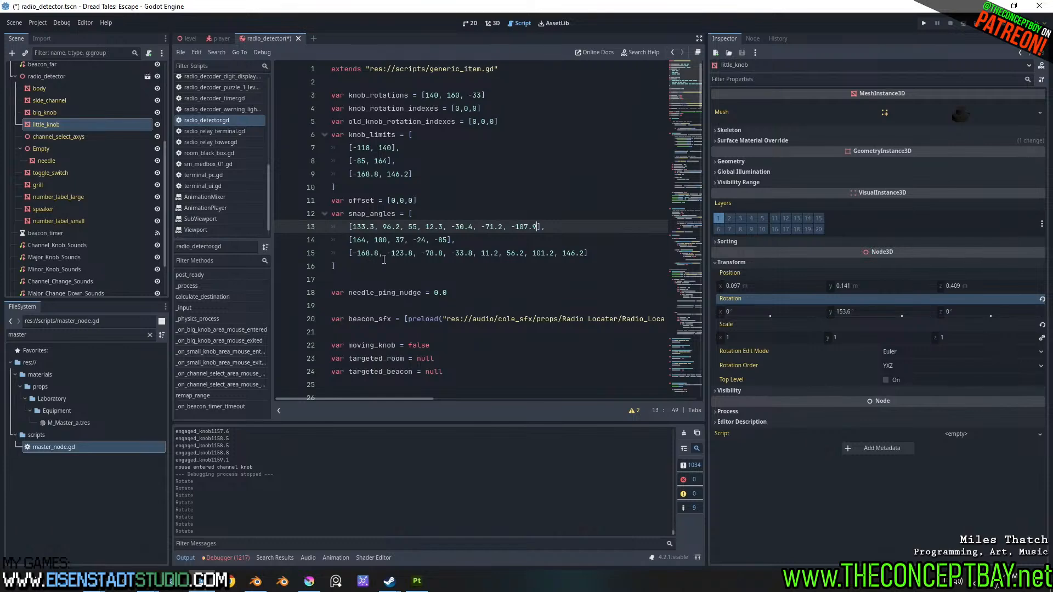
click(366, 239)
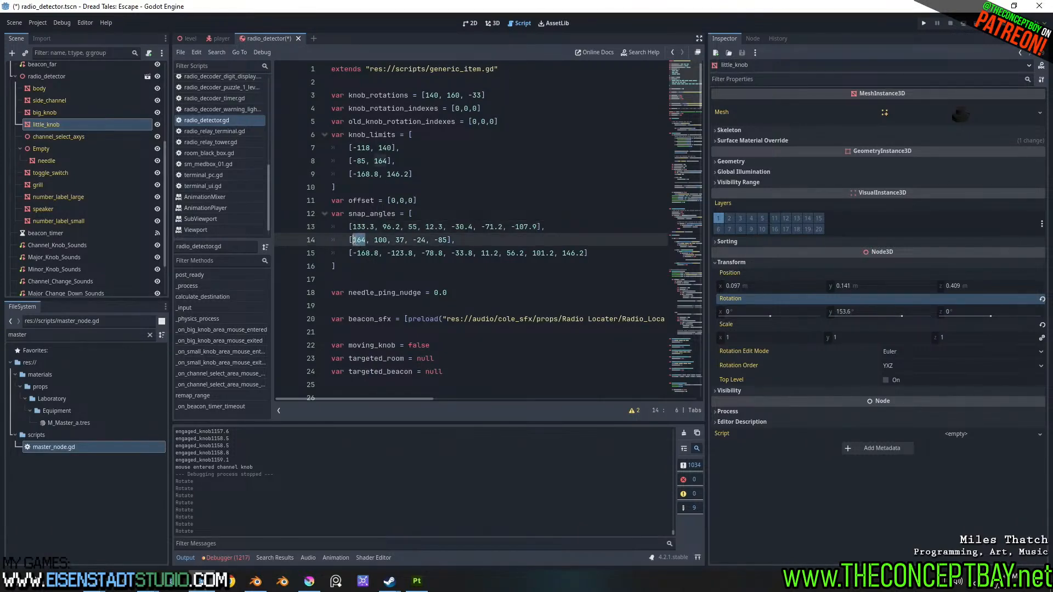
key(ctrl+v)
- Rotate little_knob to 96.7° about Y for the 5 label and make that the second angle in the second snap_angles row
click(493, 23)
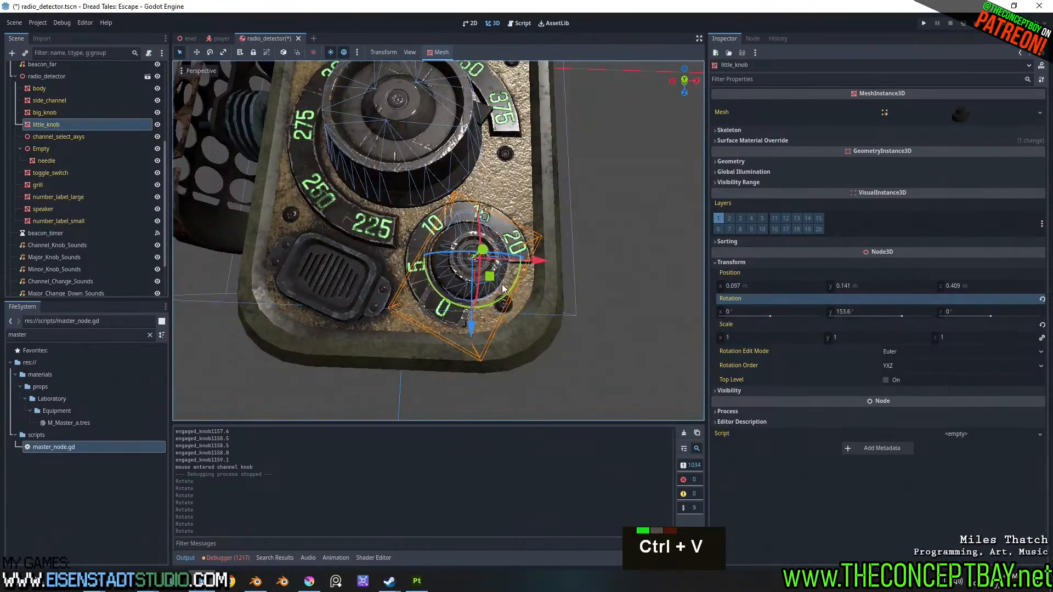
drag(512, 288, 469, 301)
click(853, 313)
text(96.7)
click(519, 25)
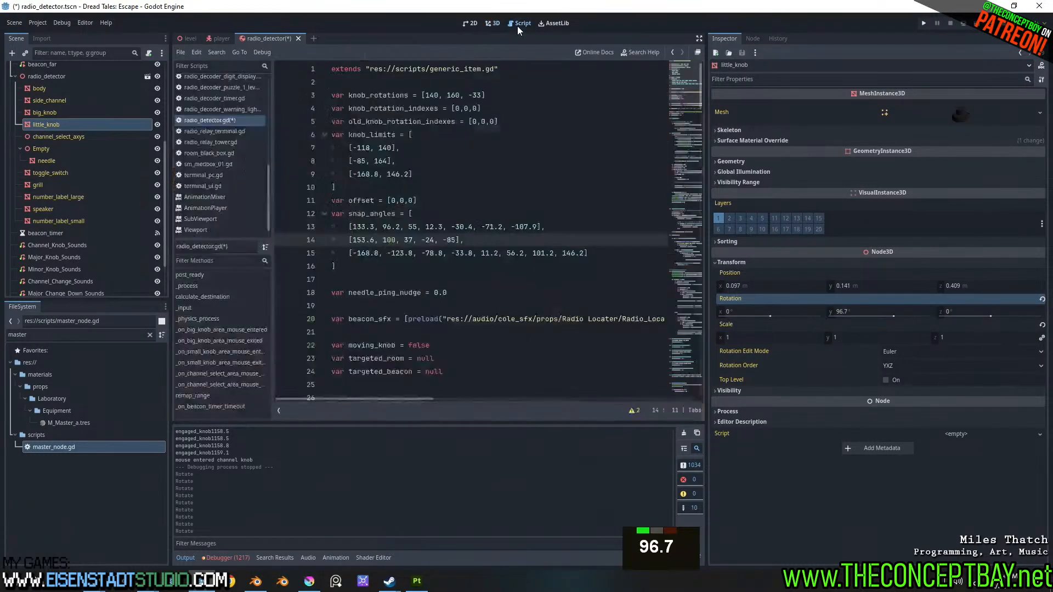
double_click(384, 240)
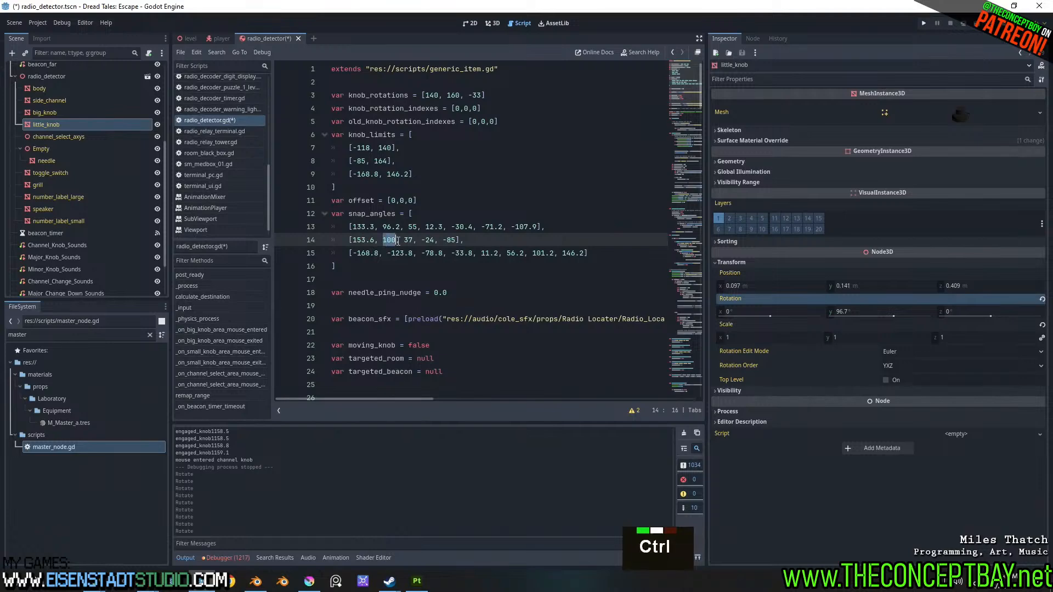
text(96.7)
- Rotate little_knob to 45.1° about Y for the 10 label and make that the third angle in the second snap_angles row
click(493, 23)
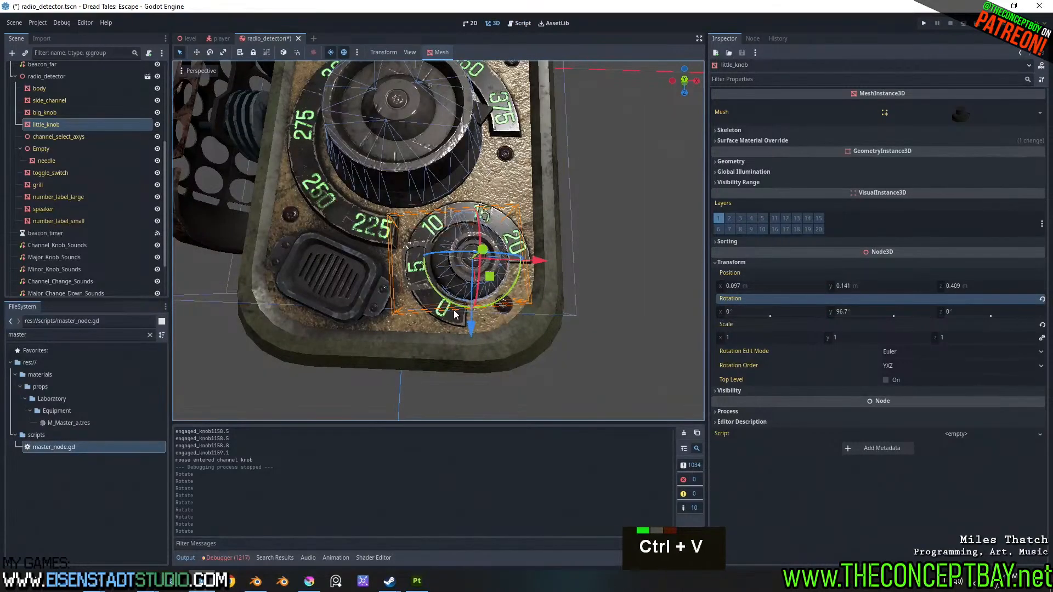
drag(460, 308, 436, 278)
click(859, 313)
key(ctrl+c)
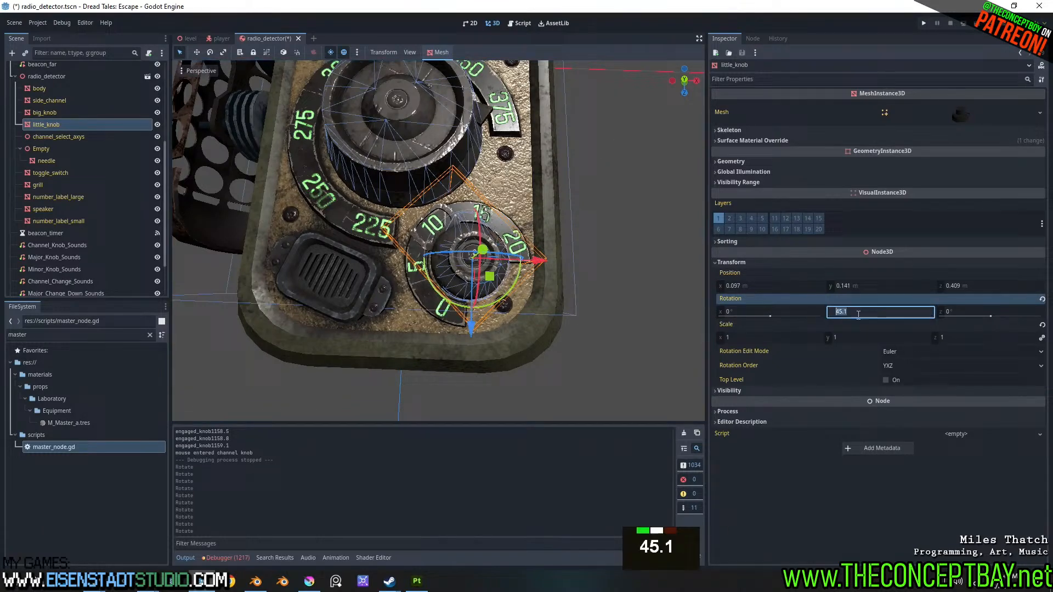
click(519, 24)
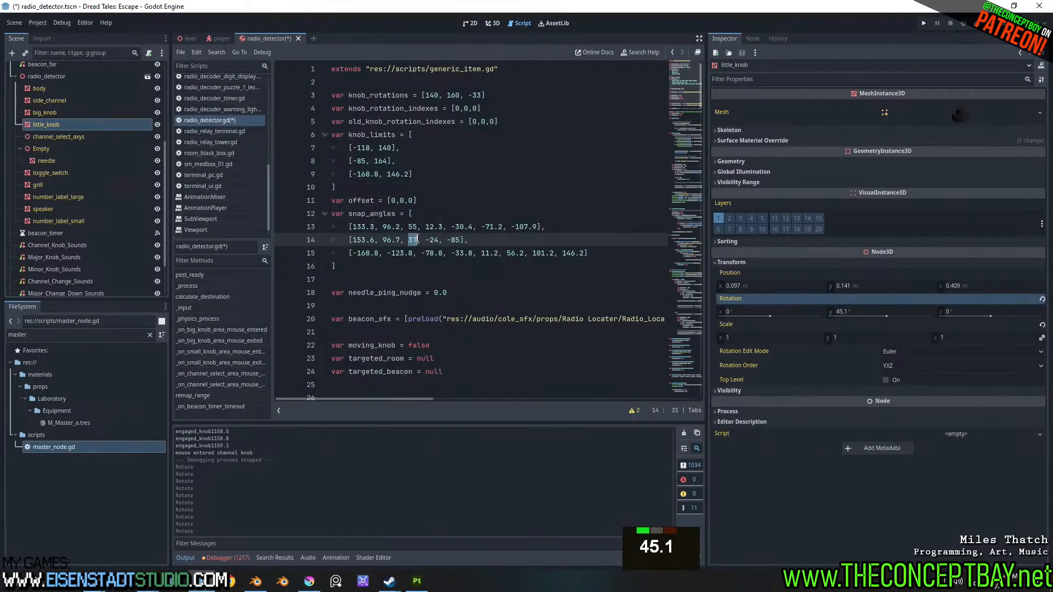
key(ctrl+v)
- Rotate little_knob to -15.6° about Y for the 15 label and make that the fourth angle in the second snap_angles row
click(493, 24)
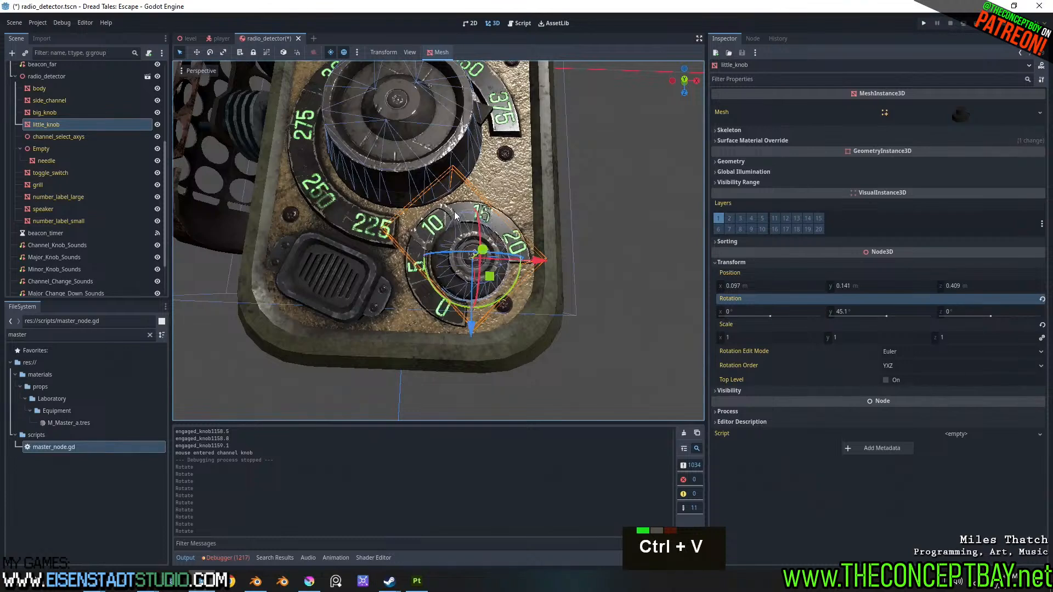
drag(431, 288, 470, 322)
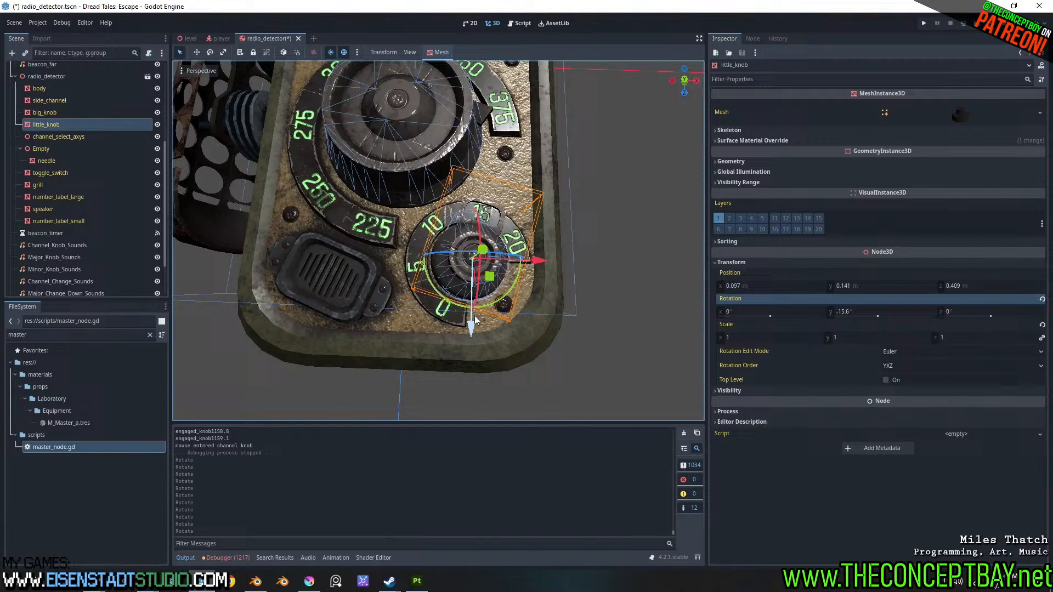
click(854, 311)
key(ctrl+c)
click(520, 23)
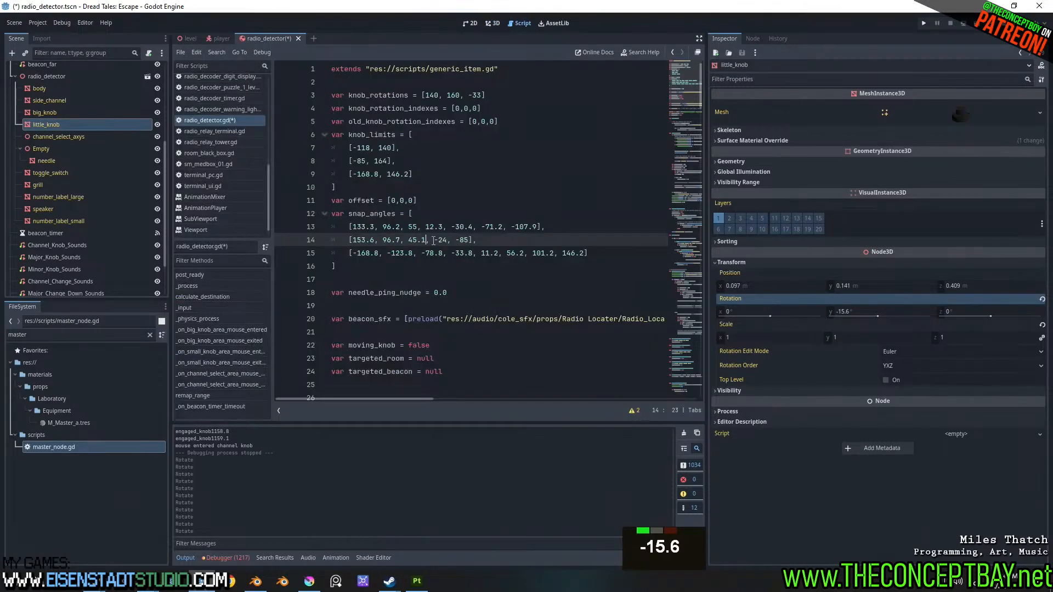
key(ctrl+v)
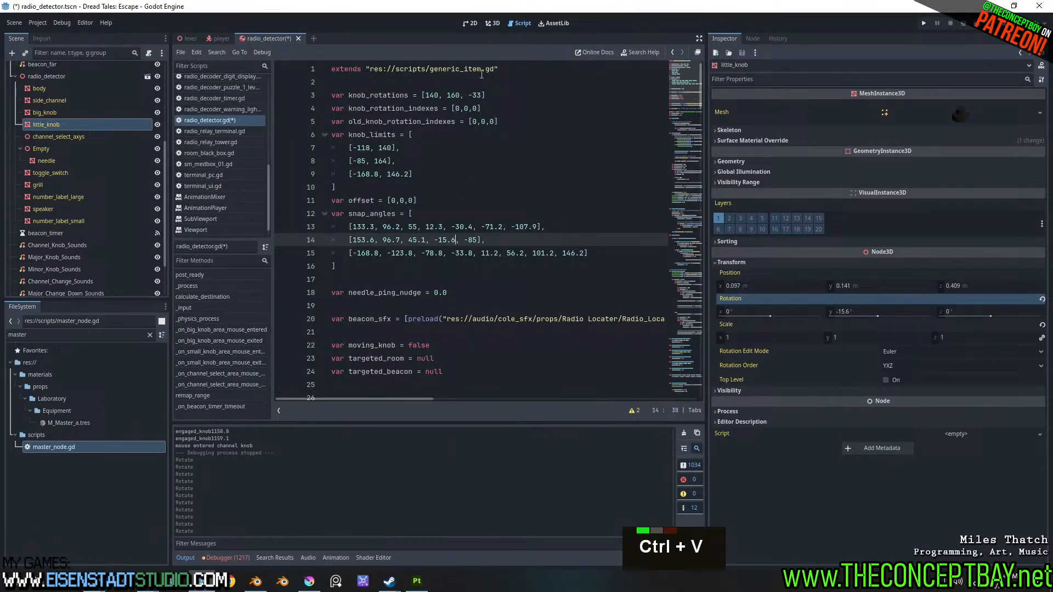
- Rotate little_knob to -65.8° about Y for the 20 label and make that the last angle in the second snap_angles row
click(497, 26)
mouse_move(471, 321)
mouse_down()
mouse_move(480, 319)
mouse_move(469, 322)
mouse_up()
click(865, 312)
key(ctrl+c)
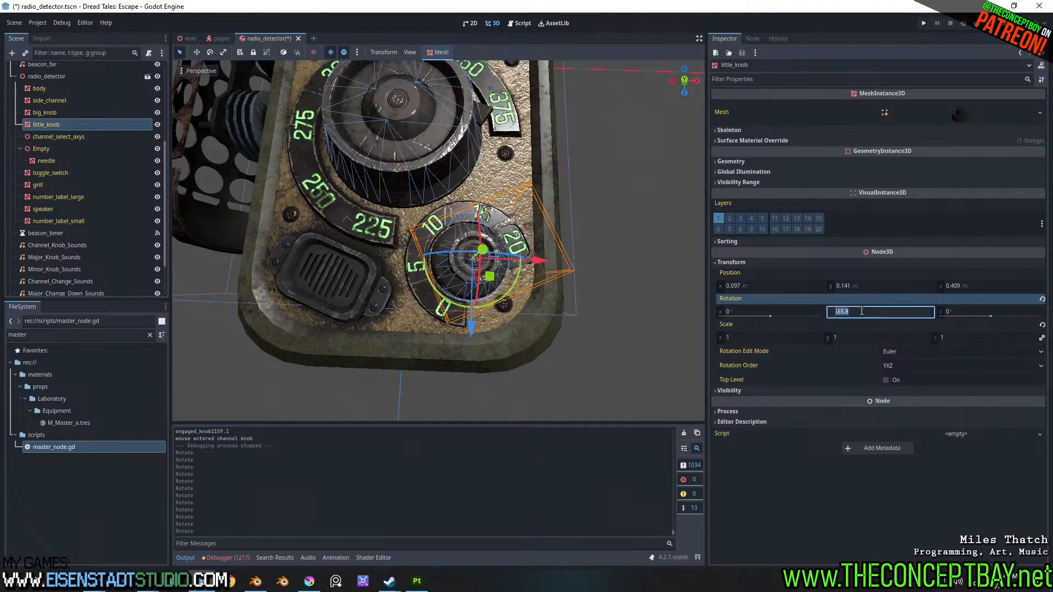
click(519, 23)
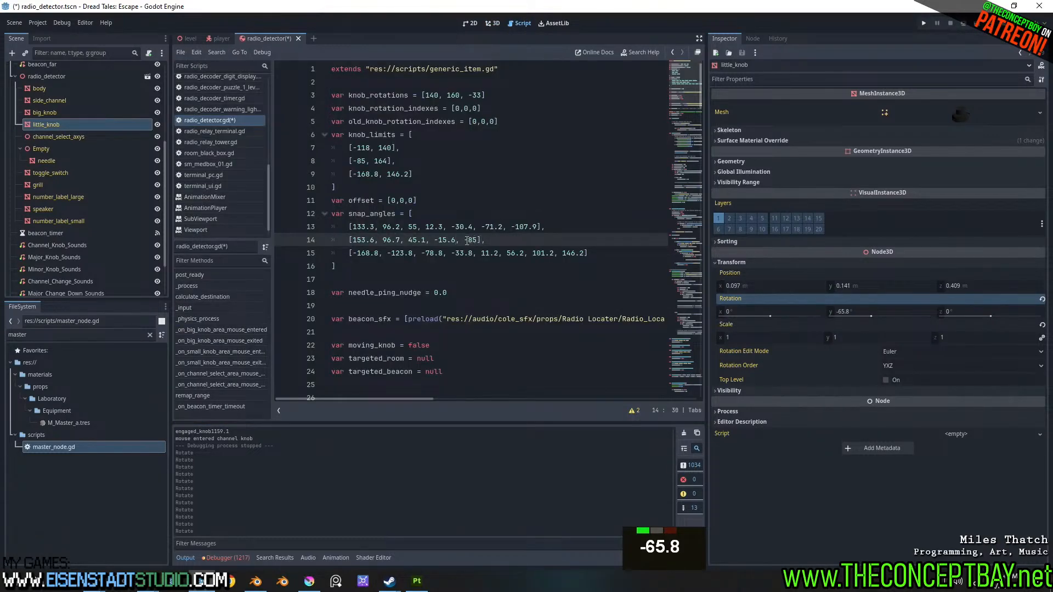
drag(465, 240, 480, 242)
key(ctrl+v)
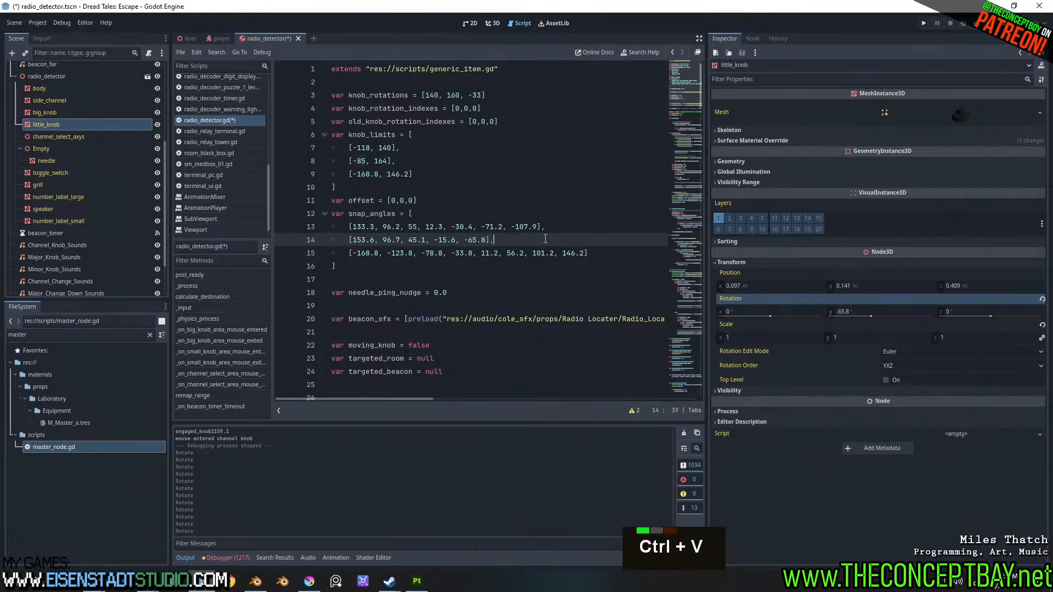
- Run the game, equip the radio detector from the hotbar and bring it into close-up focus to check its knobs
key(F5)
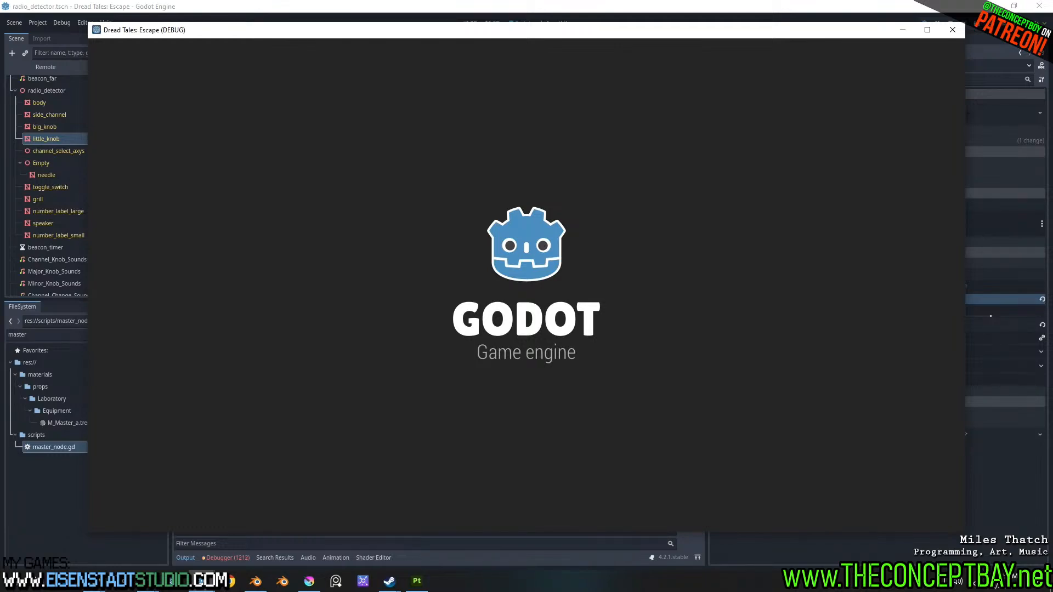
key(grave)
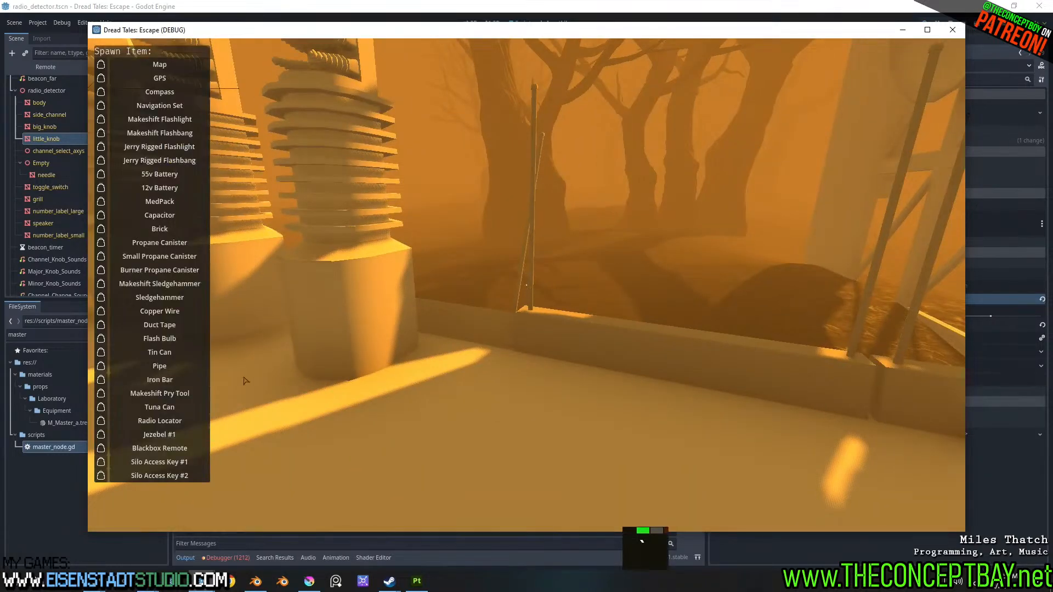
key(grave)
scroll(527, 285, down, 5)
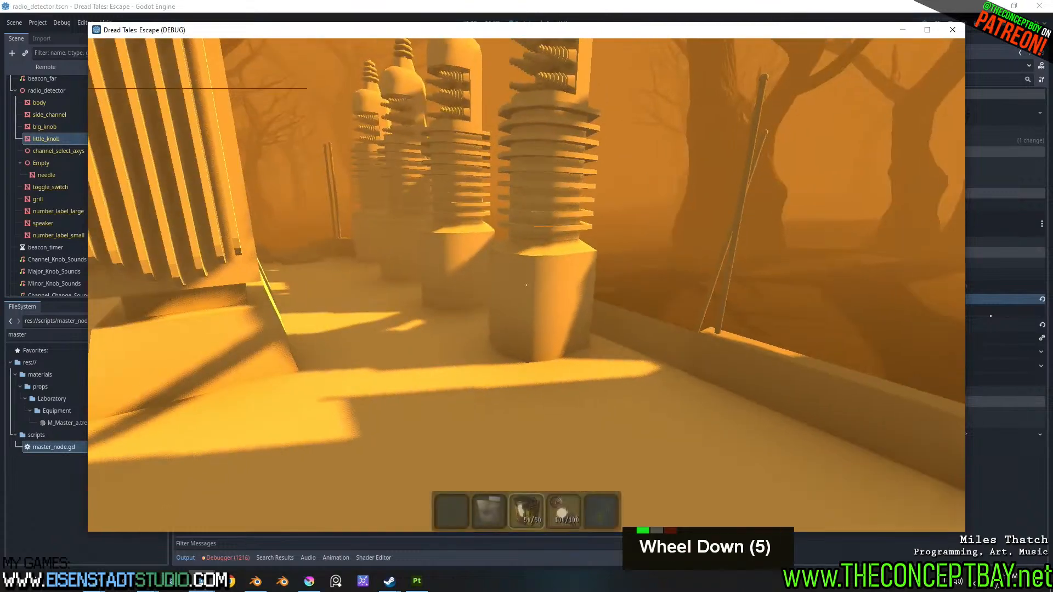
scroll(526, 284, down, 4)
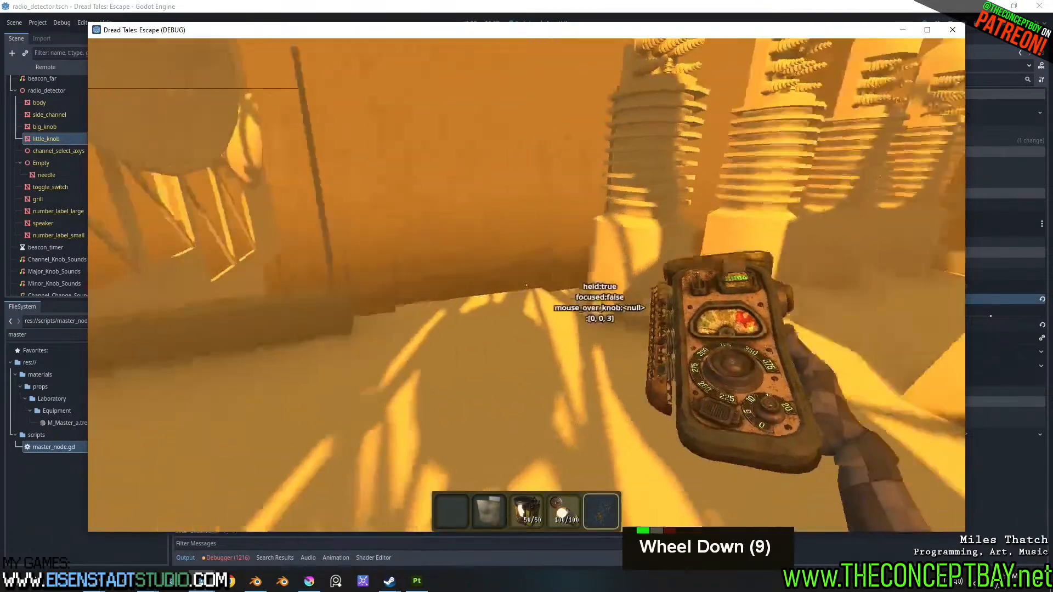
right_click(527, 284)
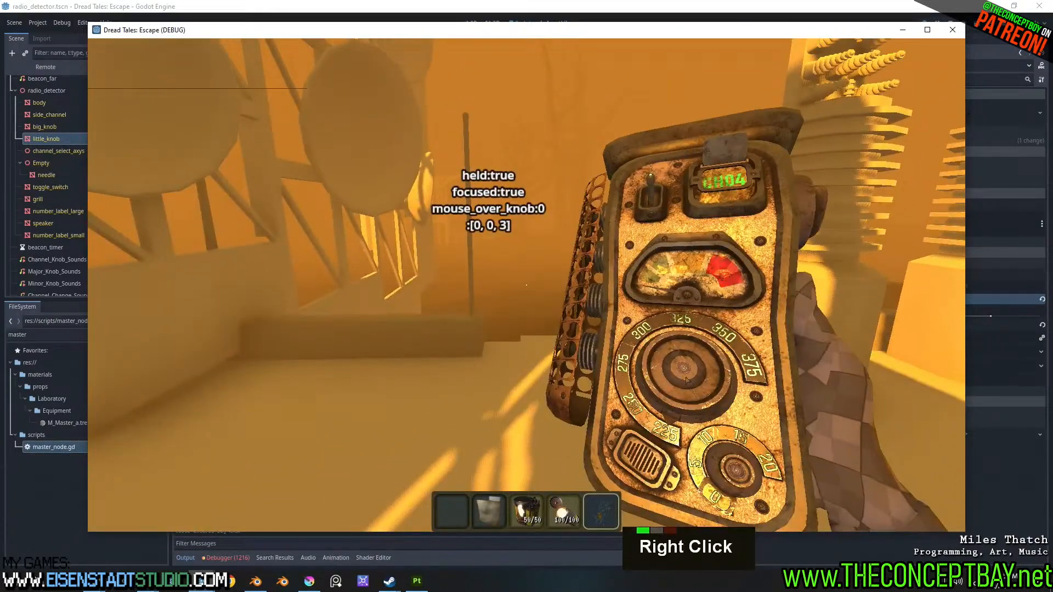
- Turn the radio detector's big, little and channel knobs through their ranges to check the snapping against the dial labels
drag(686, 381, 729, 381)
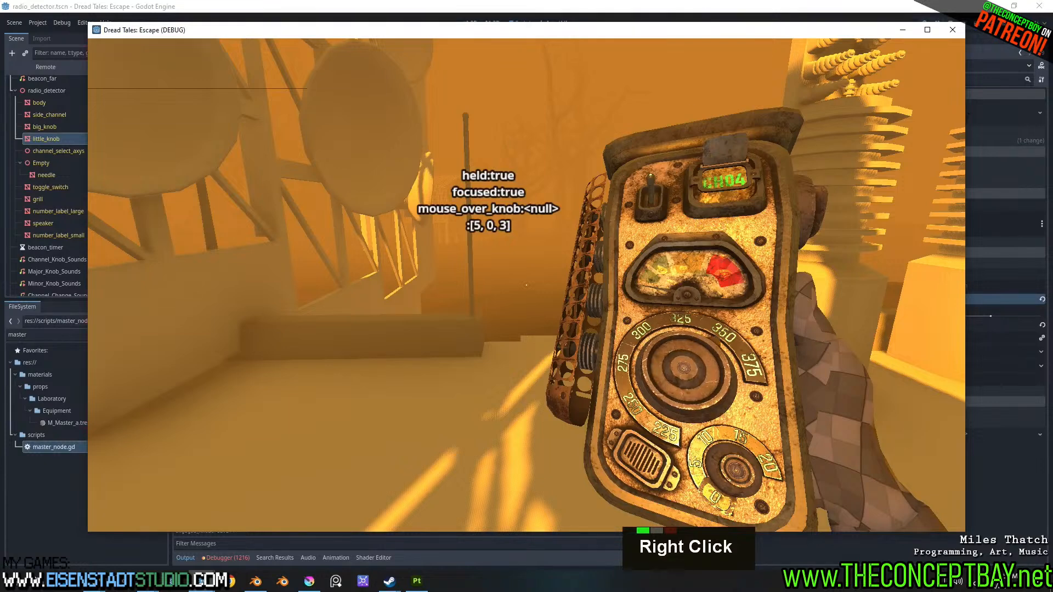
drag(702, 104, 706, 27)
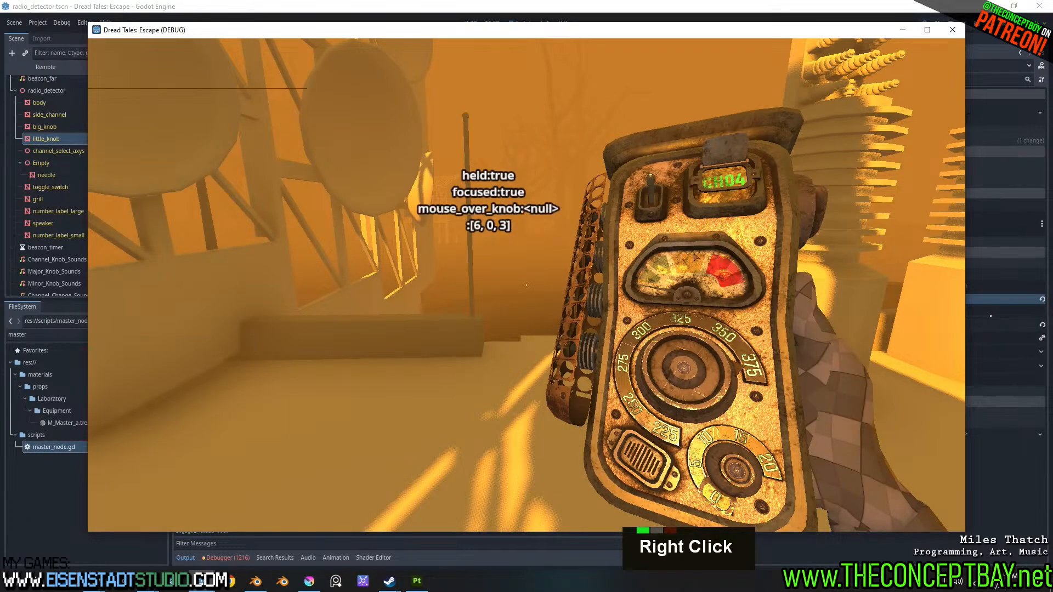
drag(684, 367, 663, 537)
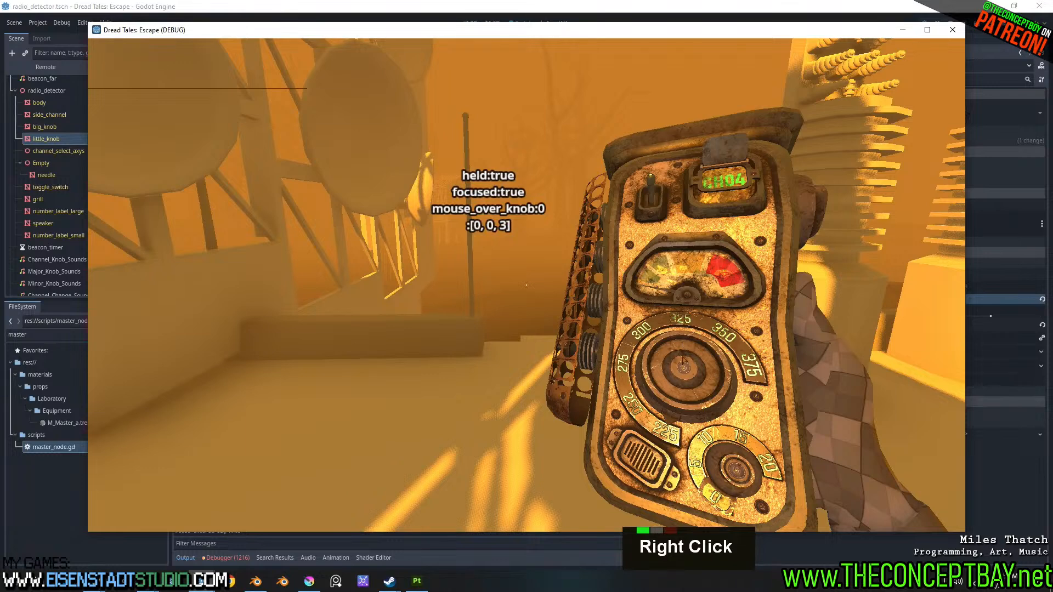
drag(736, 471, 752, 147)
drag(760, 105, 724, 417)
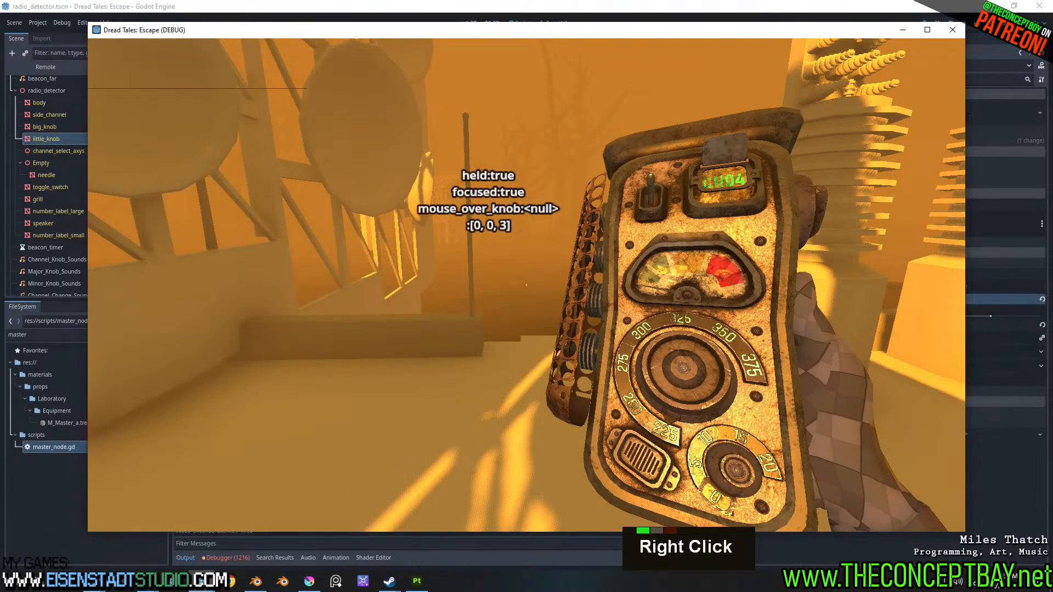
drag(812, 224, 785, 33)
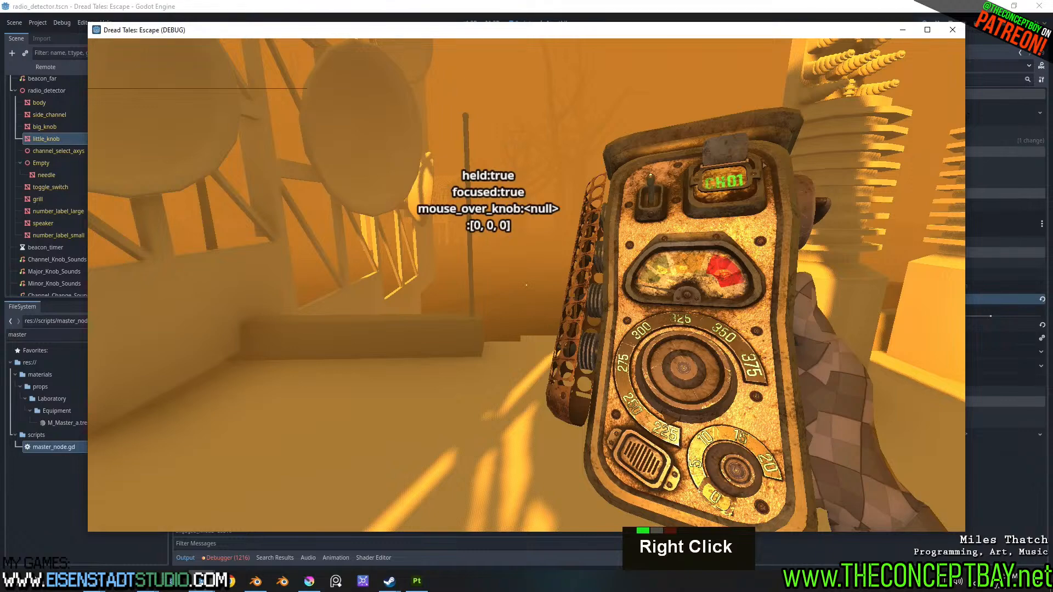
drag(764, 165, 773, 394)
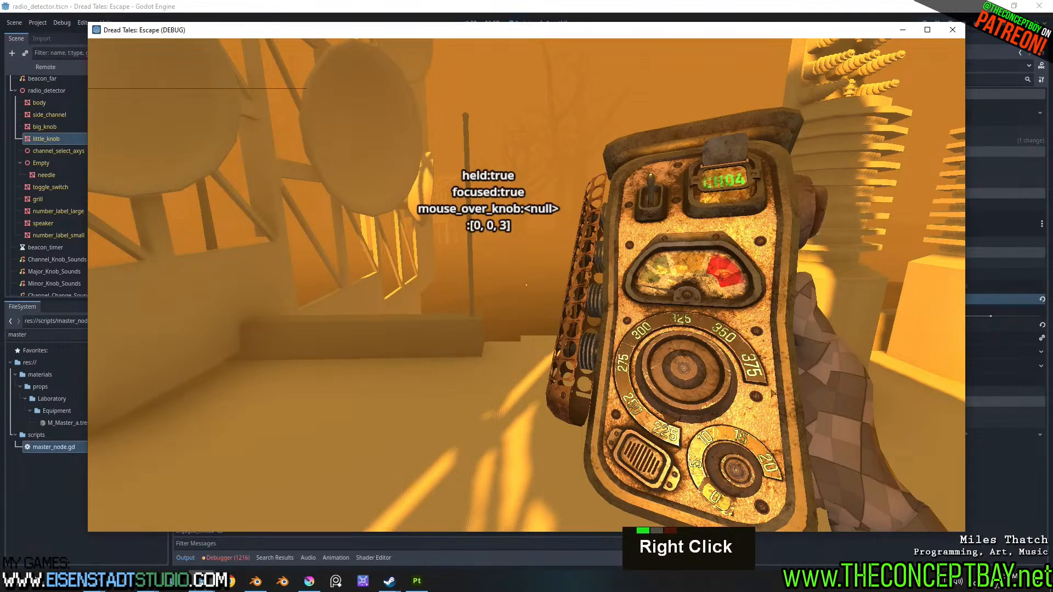
right_click(774, 394)
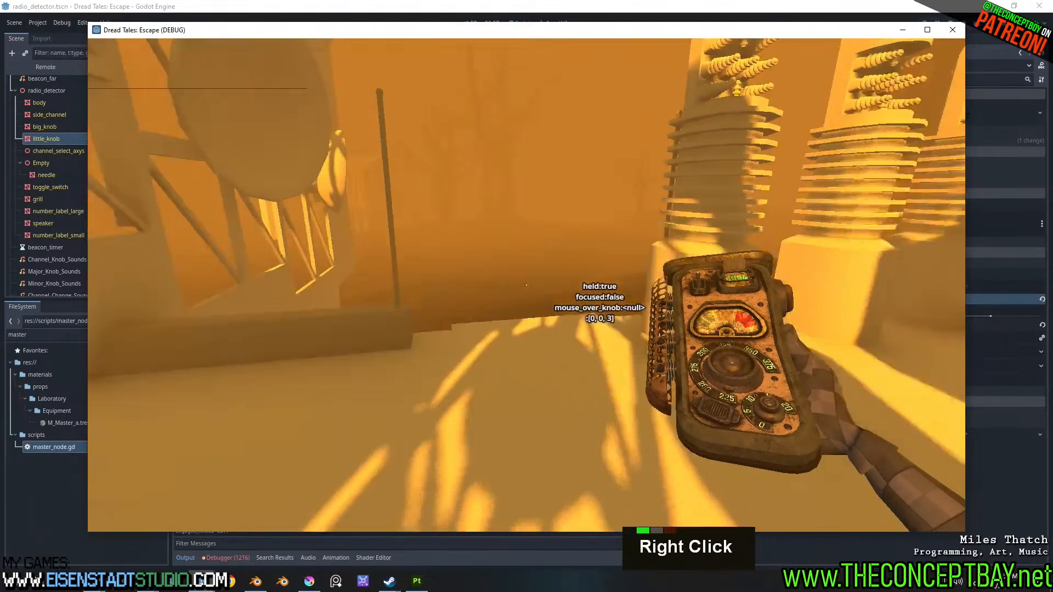
- Carry the detector outdoors, recheck the big knob's snapping in close-up focus and quit the game
key(w)
key(shift)
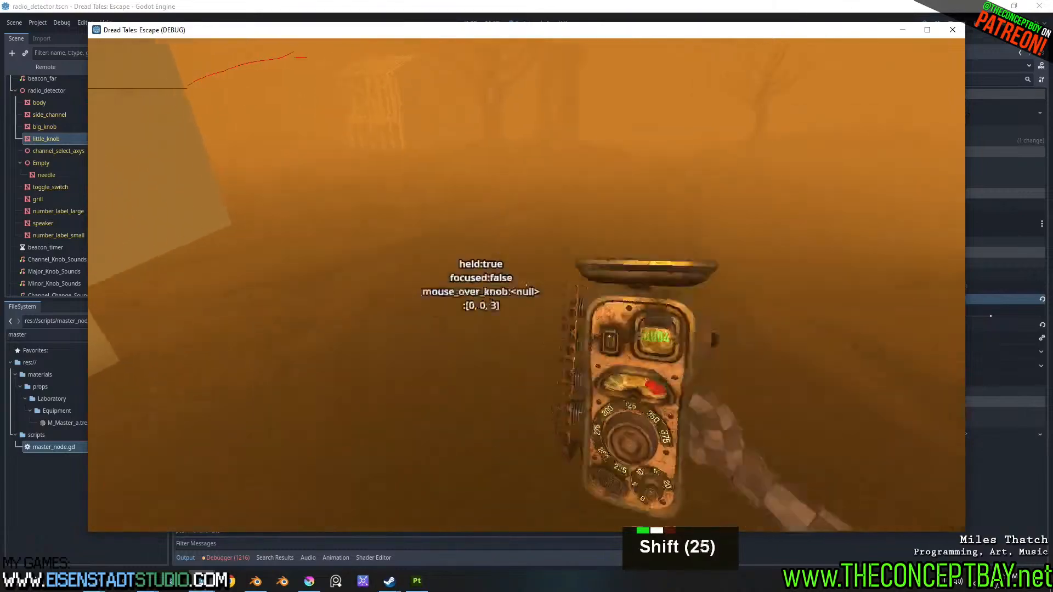
key(shift+d)
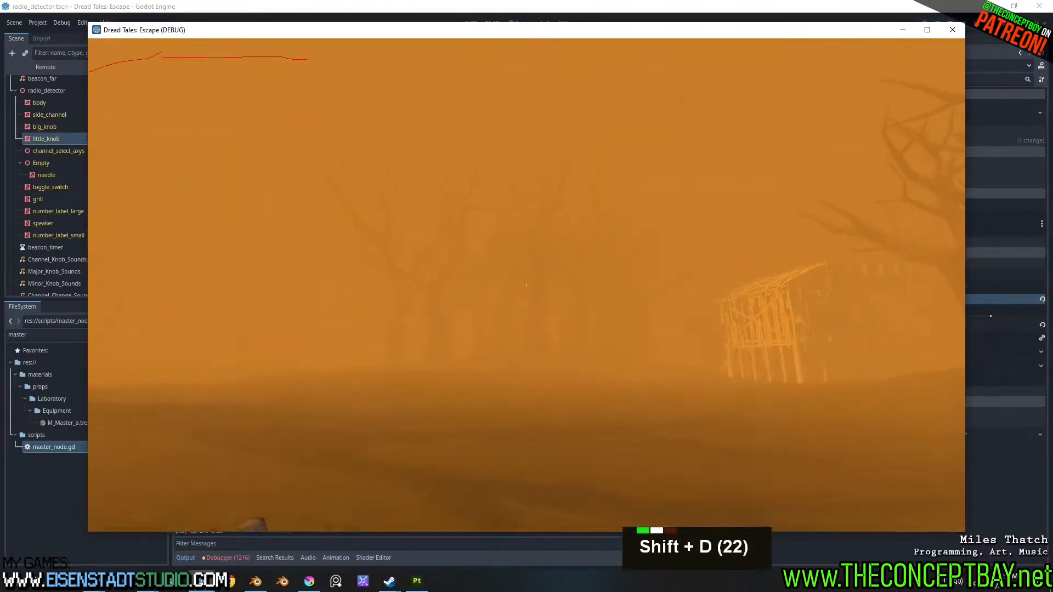
key(shift+d)
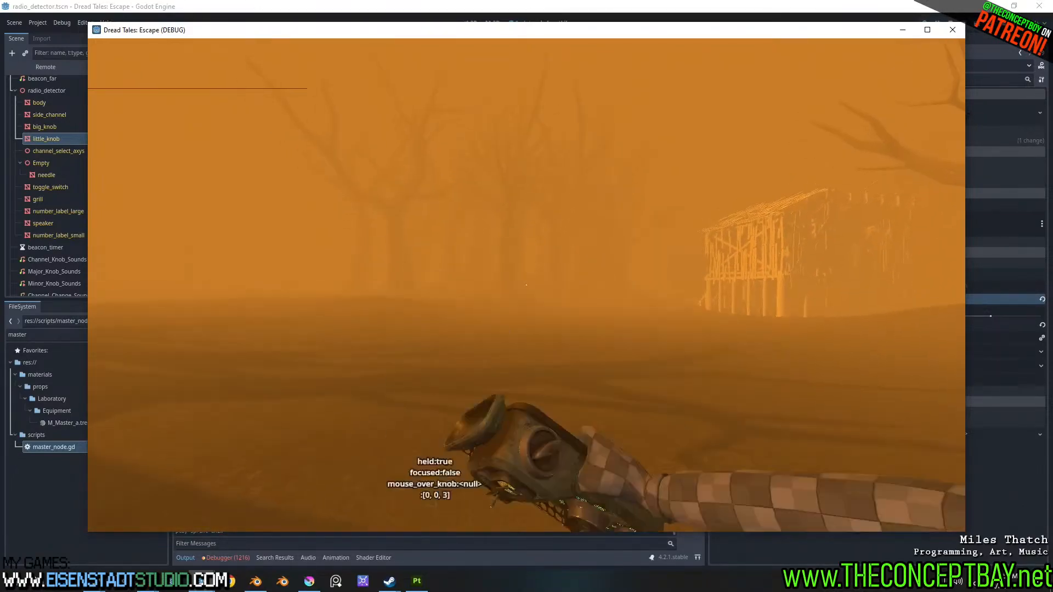
right_click(526, 287)
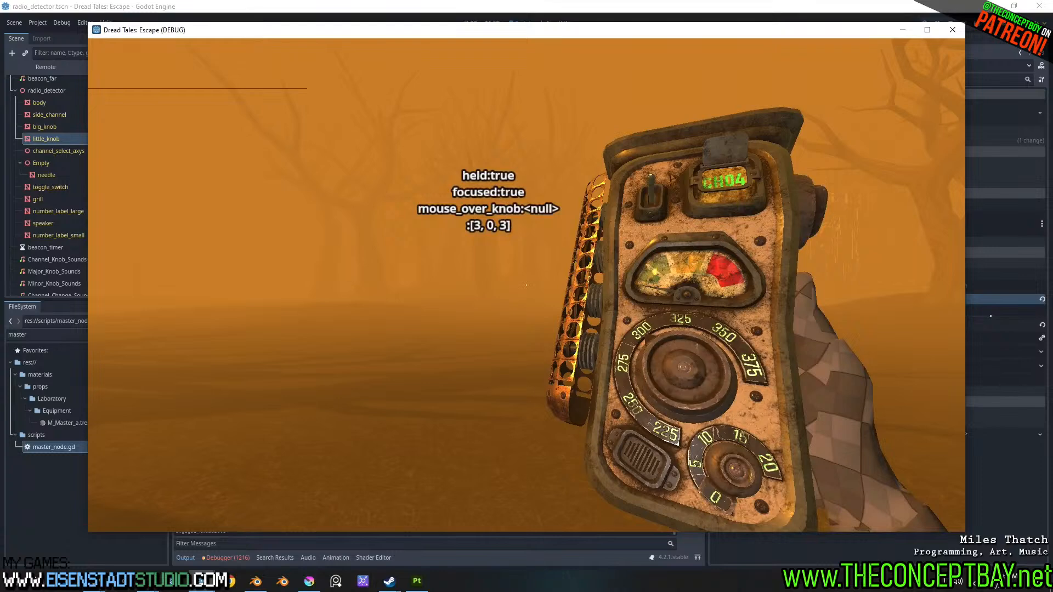
drag(686, 369, 679, 540)
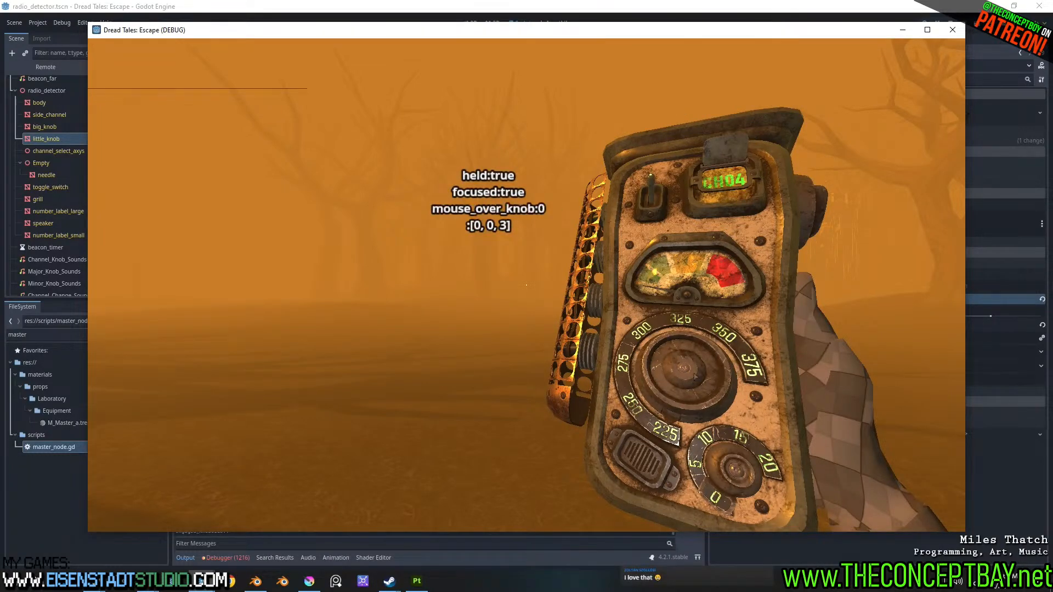
drag(695, 377, 668, 377)
key(alt+F4)
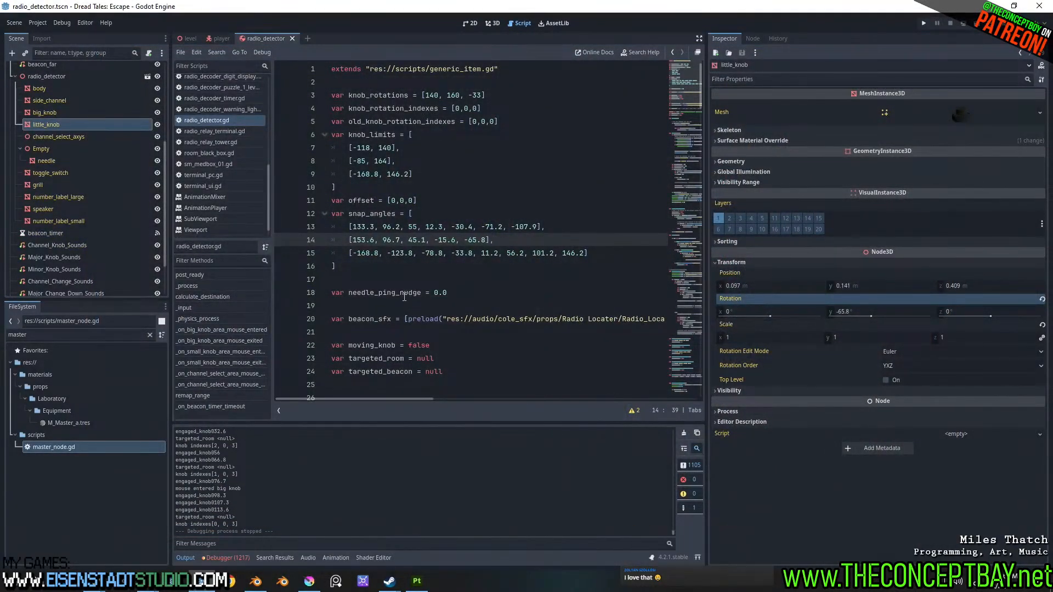
- Switch to Blender, save radio_detector.blend and open the recent file hands_rig.blend
click(256, 581)
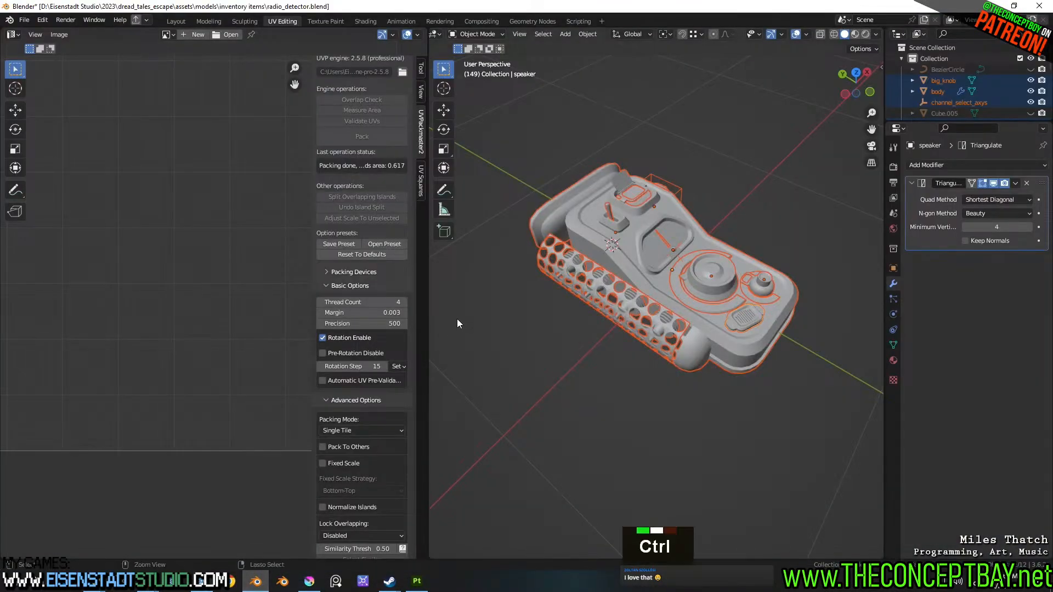
key(ctrl+s)
click(27, 20)
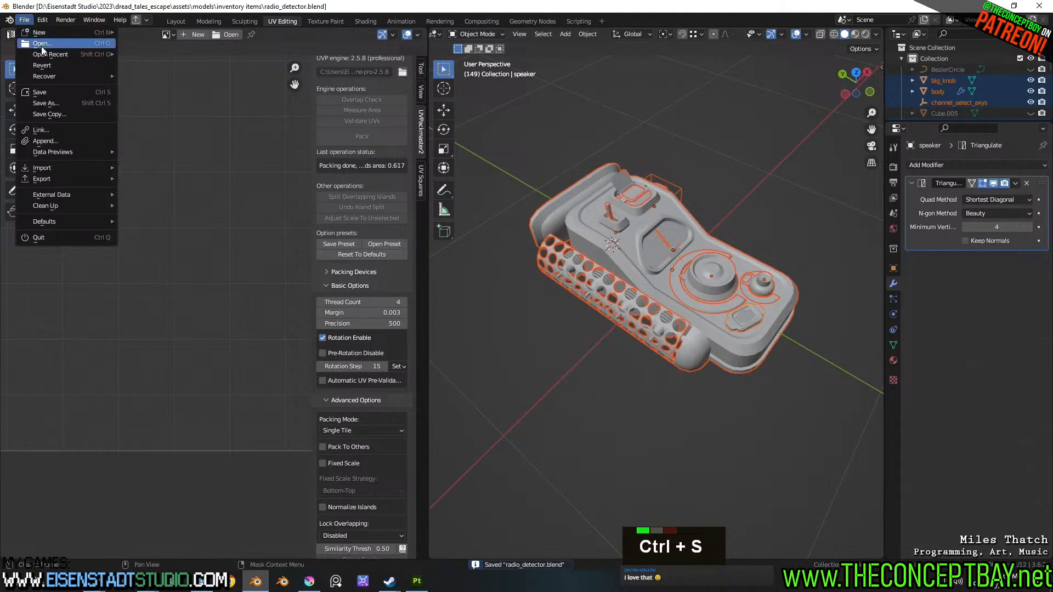
mouse_move(51, 55)
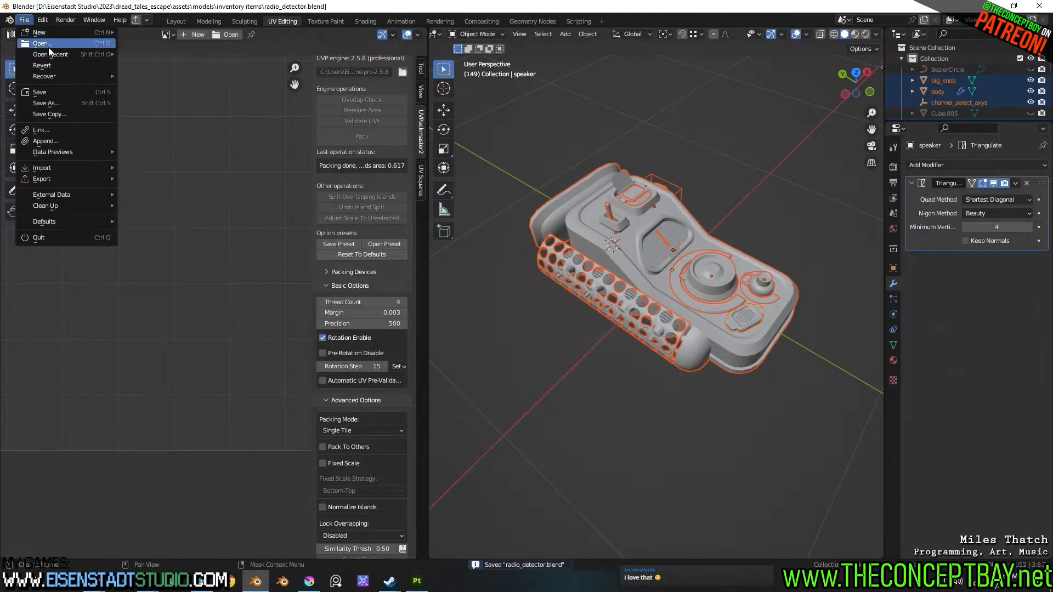
click(146, 66)
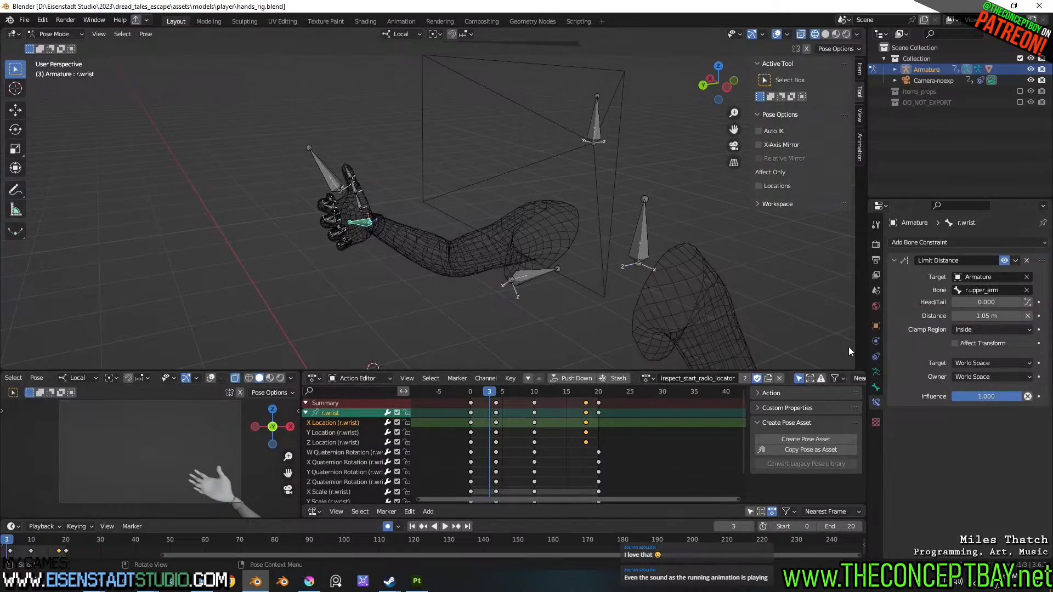
- Go to frame 0 and load the idle action on the arms armature
scroll(667, 292, down, 1)
shift+middle_drag(667, 287, 534, 302)
shift+scroll(560, 268, down, 1)
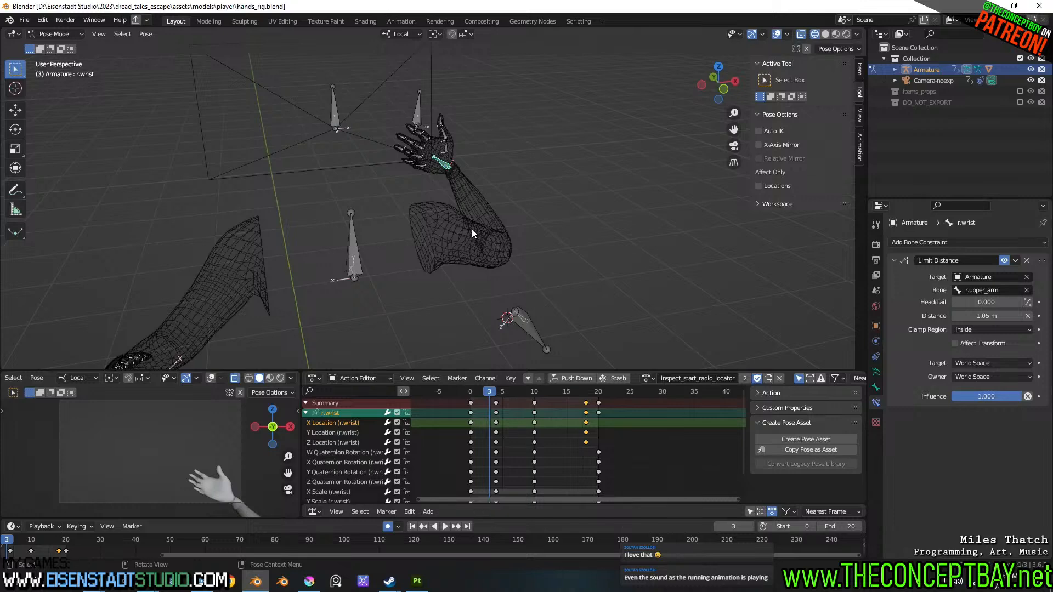
middle_drag(473, 230, 431, 236)
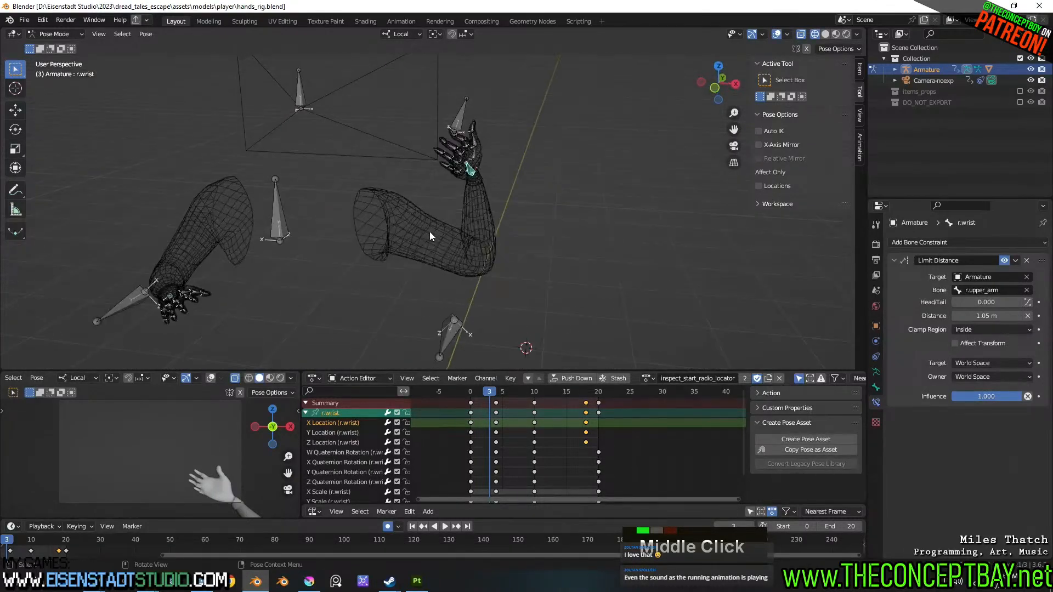
click(469, 391)
click(647, 378)
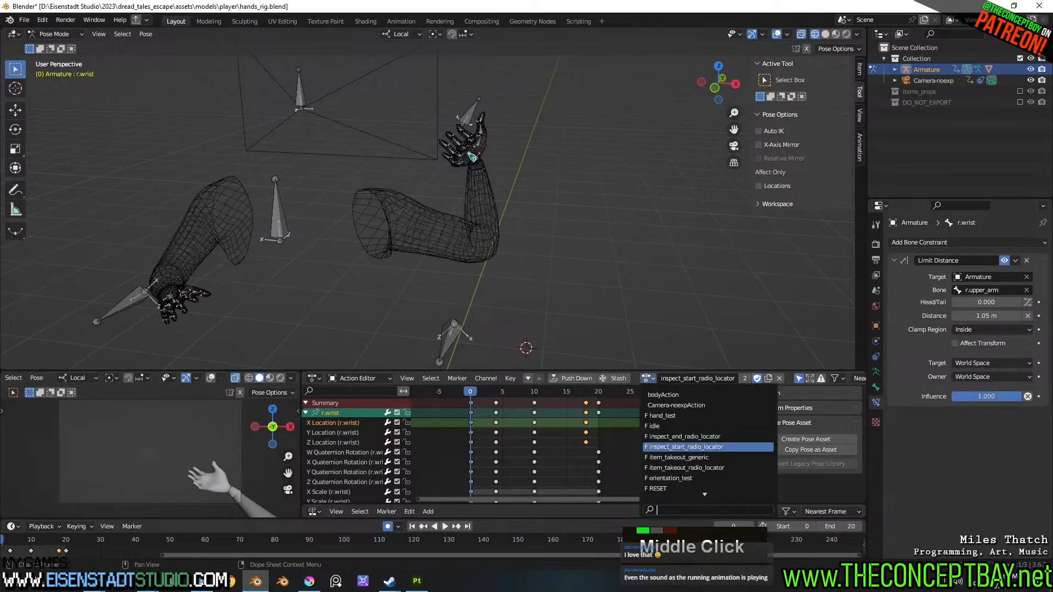
click(668, 426)
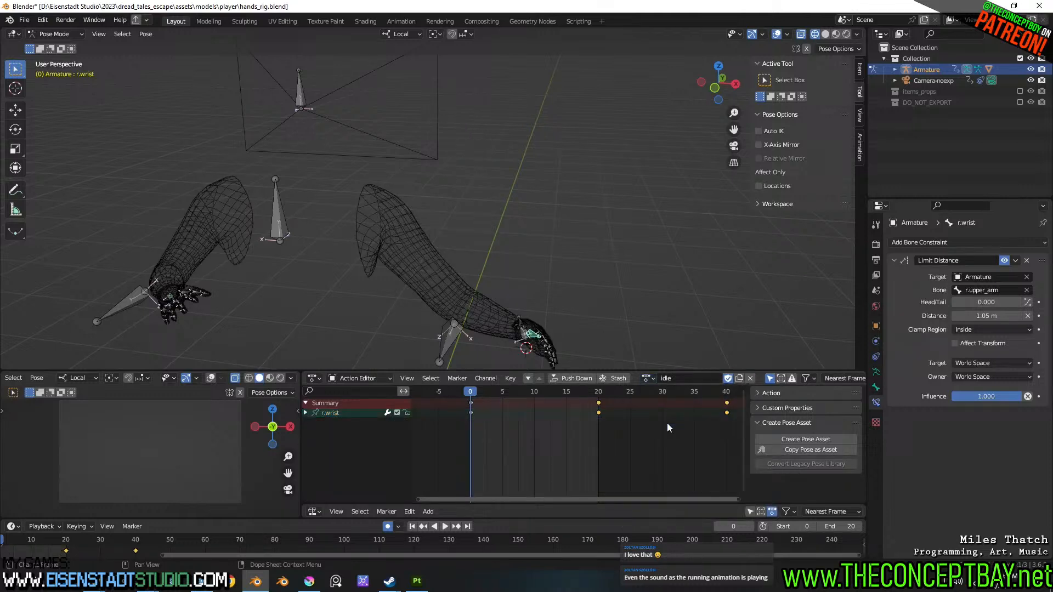
- Make a copy of the idle action and name it pickup_radio_locator
double_click(705, 379)
text(pickup)
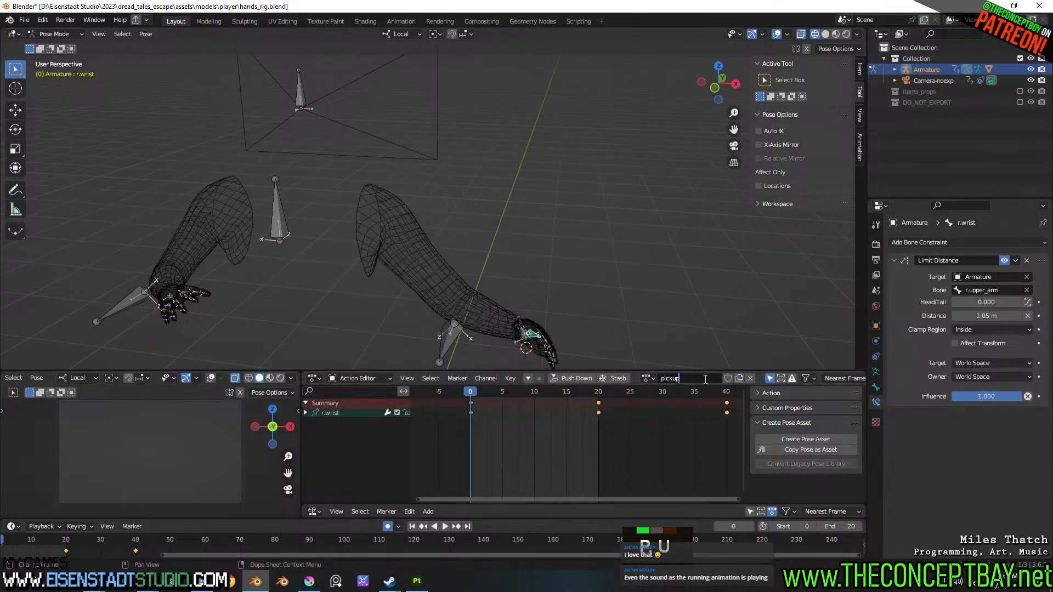
text(_radio_locator)
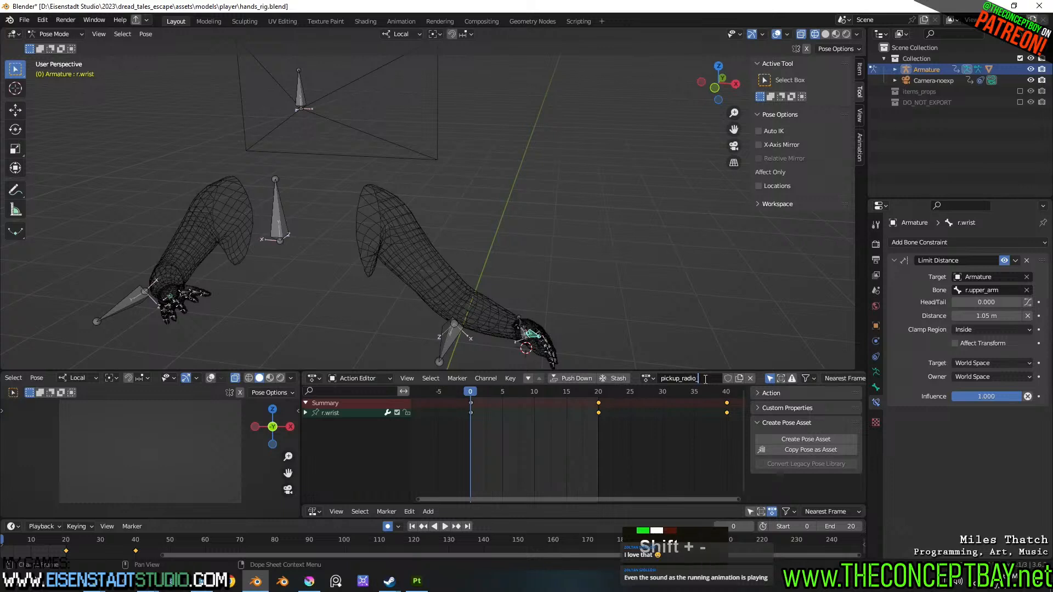
key(Return)
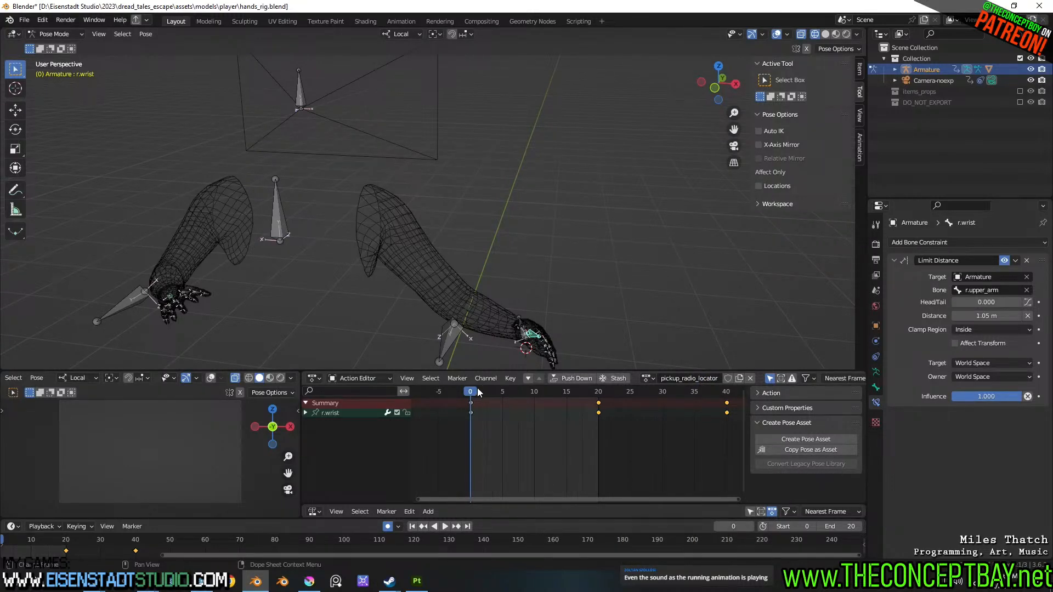
- Delete the keyframes at frames 20 and 40 from the pickup_radio_locator action
drag(479, 393, 541, 392)
double_click(637, 419)
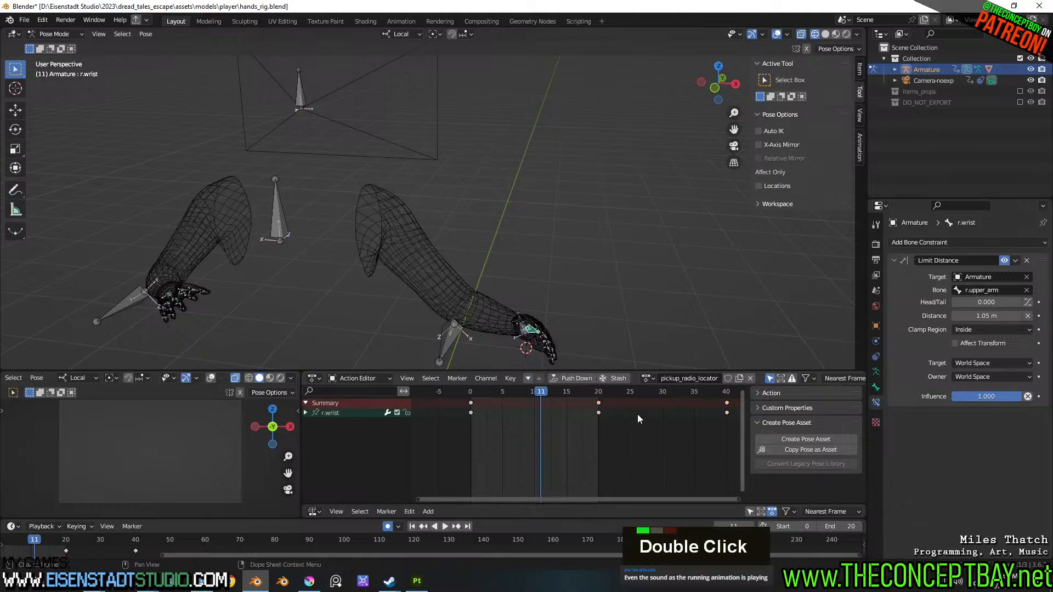
key(Delete)
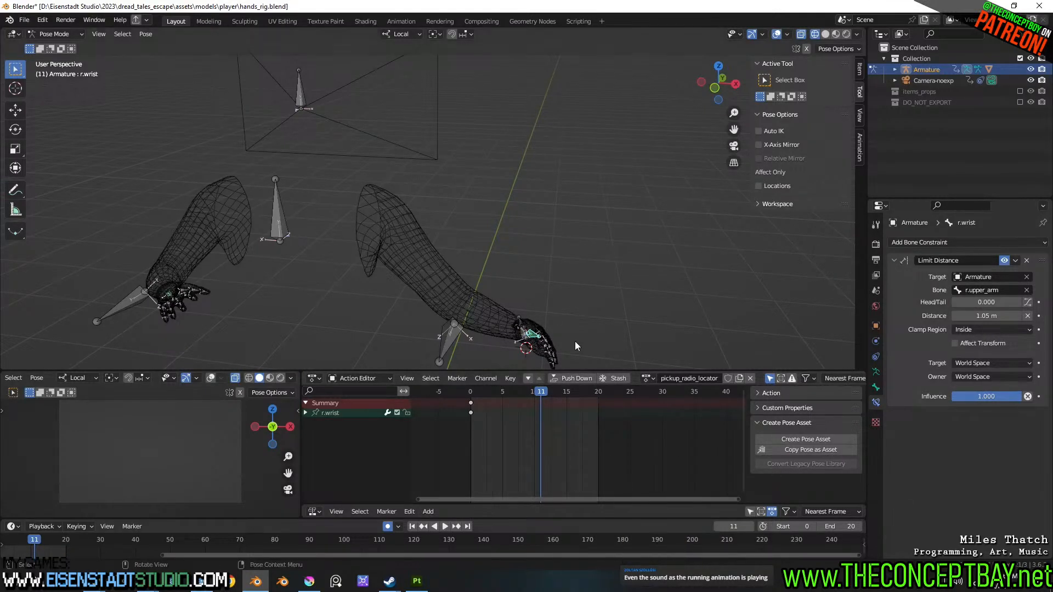
- Enable the items_props collection, make it the active collection and save hands_rig.blend
scroll(485, 321, down, 3)
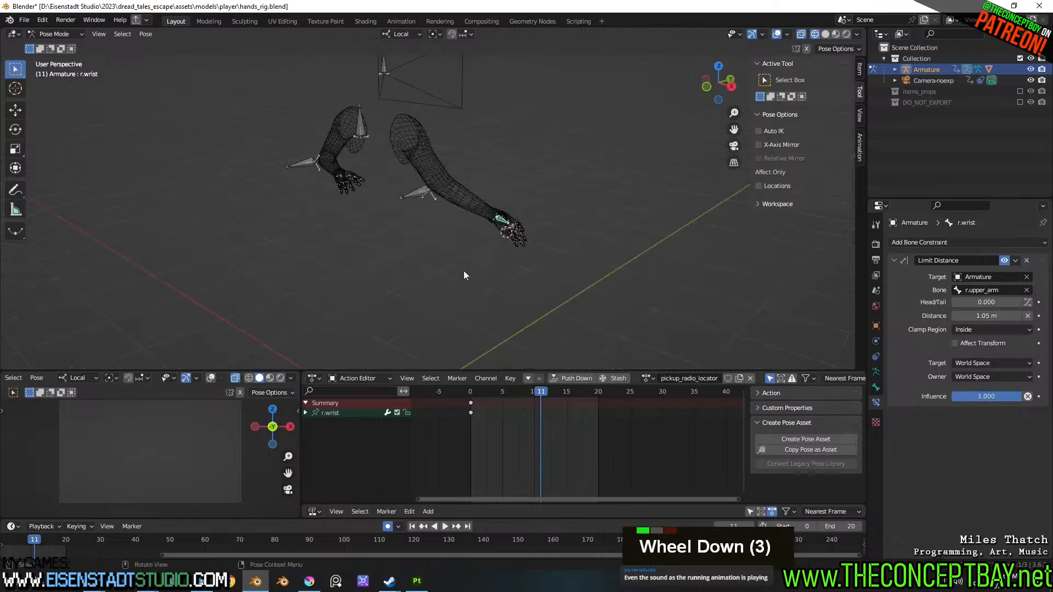
shift+middle_drag(463, 271, 499, 243)
click(1019, 92)
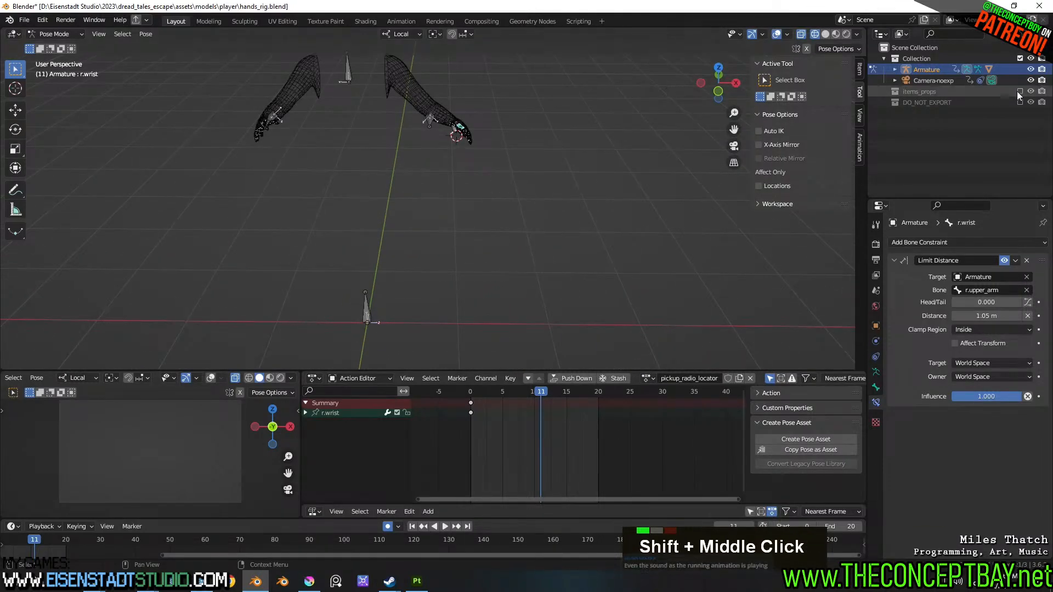
click(918, 92)
key(ctrl+s)
click(24, 20)
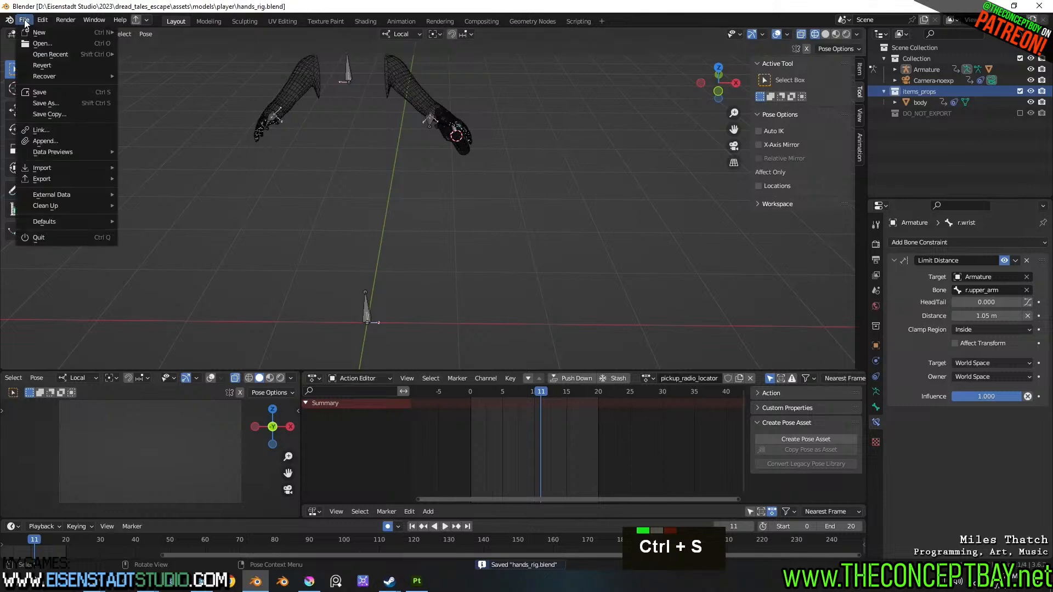
click(38, 143)
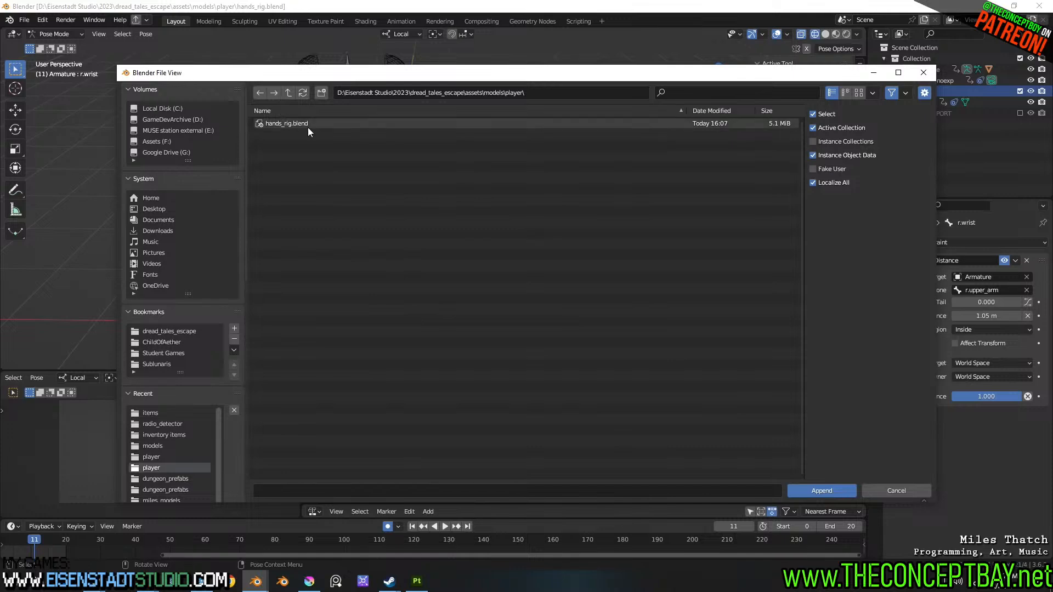
key(Escape)
- Save hands_rig.blend, and start a Wavefront OBJ import from the project's assets\textures folder
key(ctrl+s)
shift+middle_drag(340, 177, 453, 174)
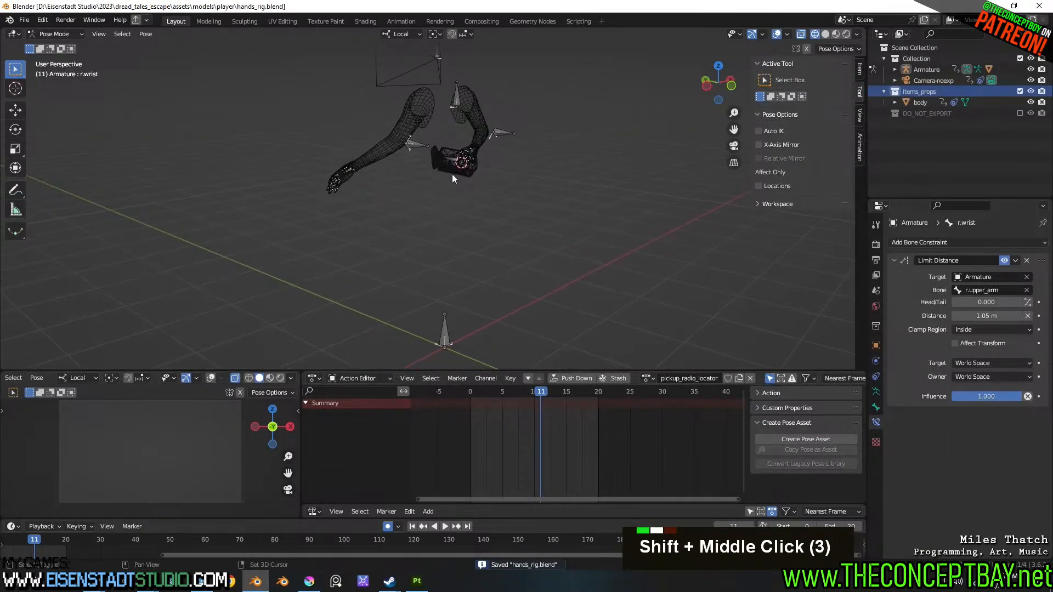
click(24, 20)
mouse_move(85, 167)
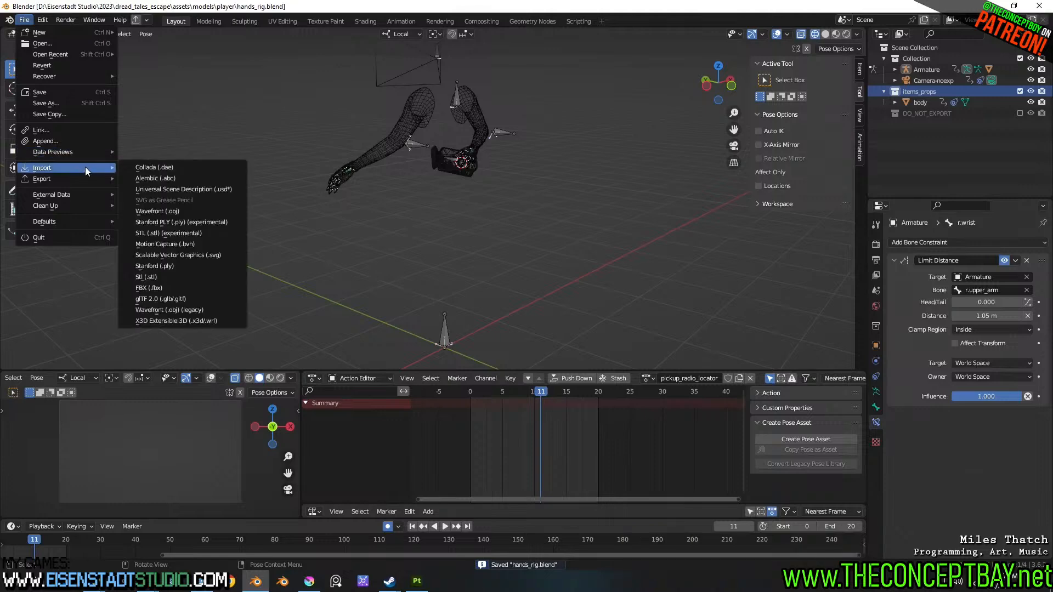
click(212, 212)
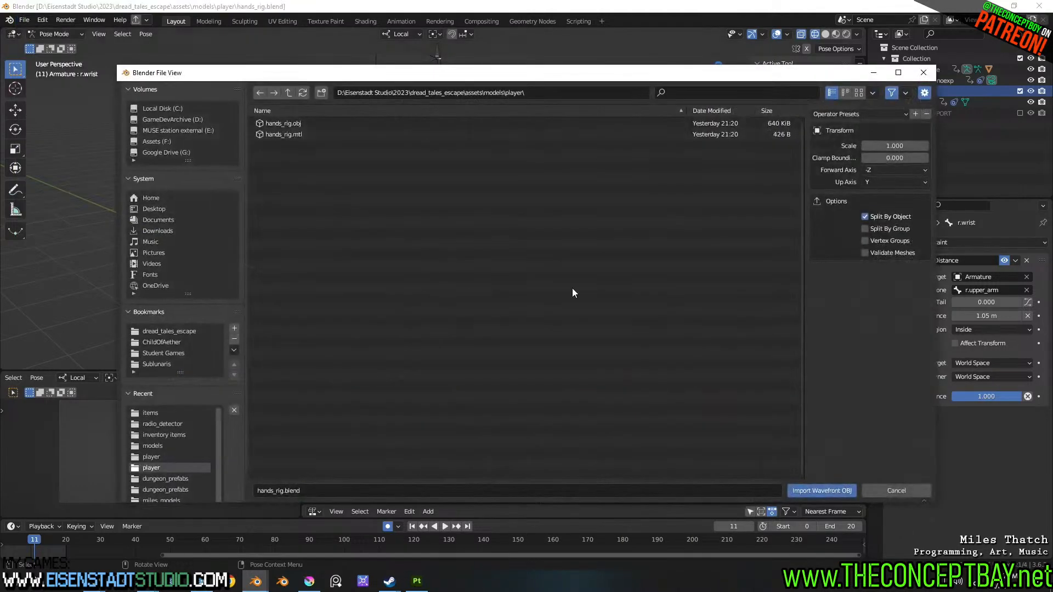
click(288, 91)
click(287, 92)
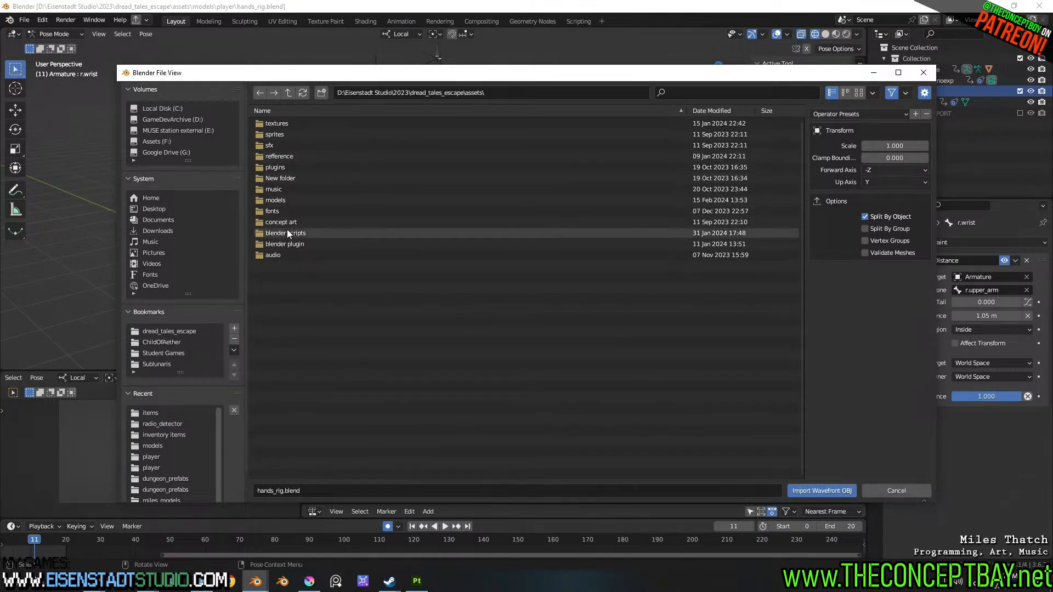
double_click(296, 123)
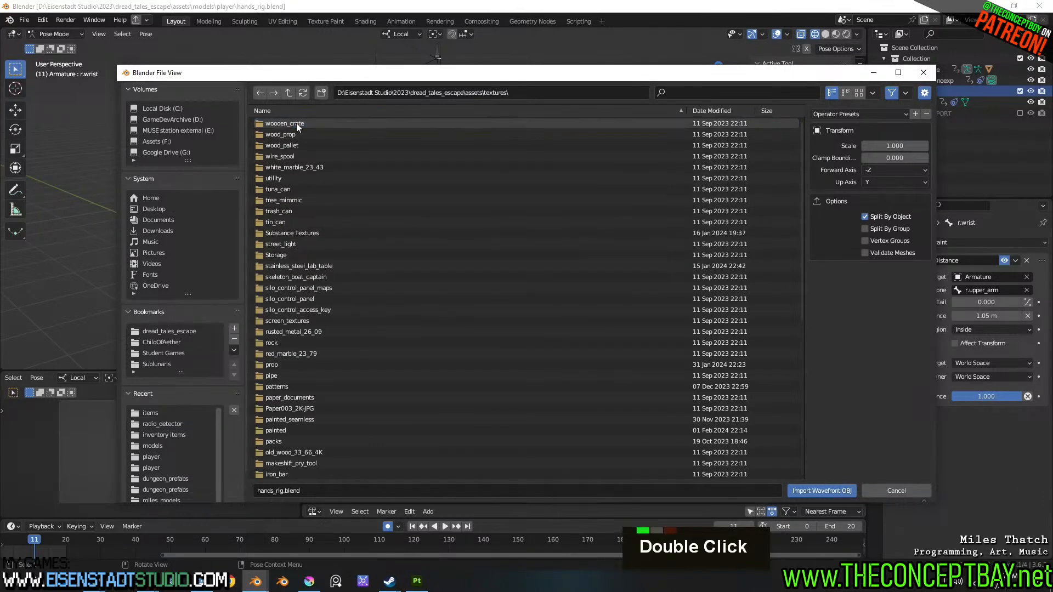
- Reverse the name sorting of the textures folders and go to inventory_items\radio_detector
click(297, 111)
scroll(275, 232, down, 3)
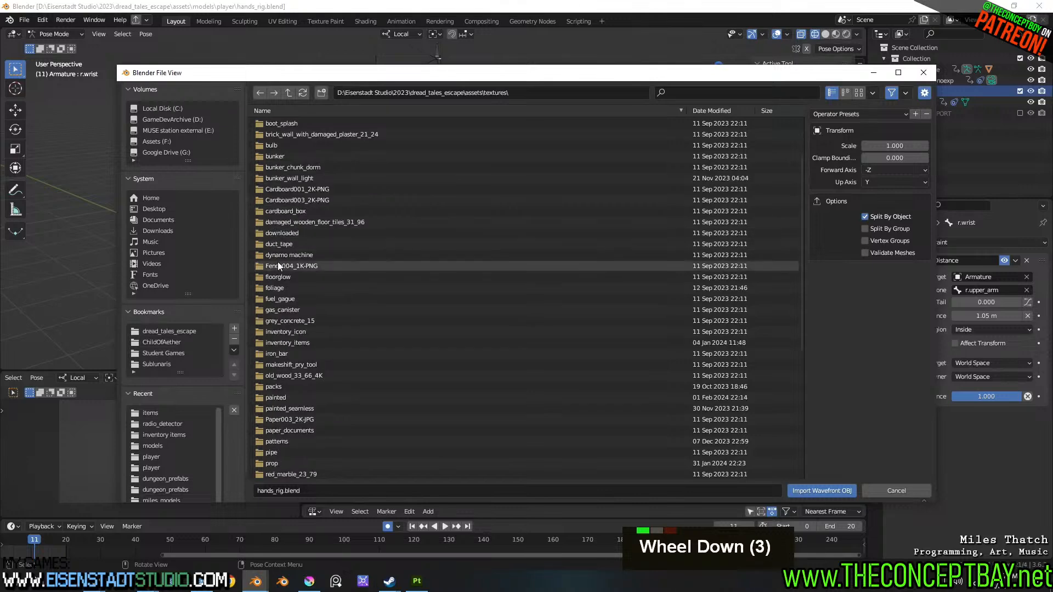
scroll(309, 359, down, 4)
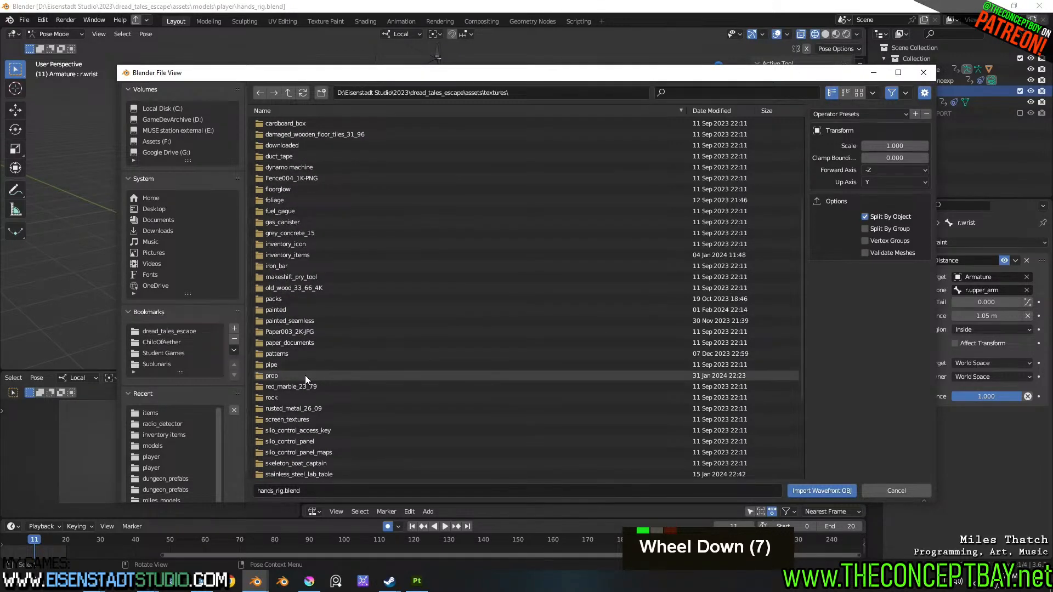
scroll(305, 375, down, 9)
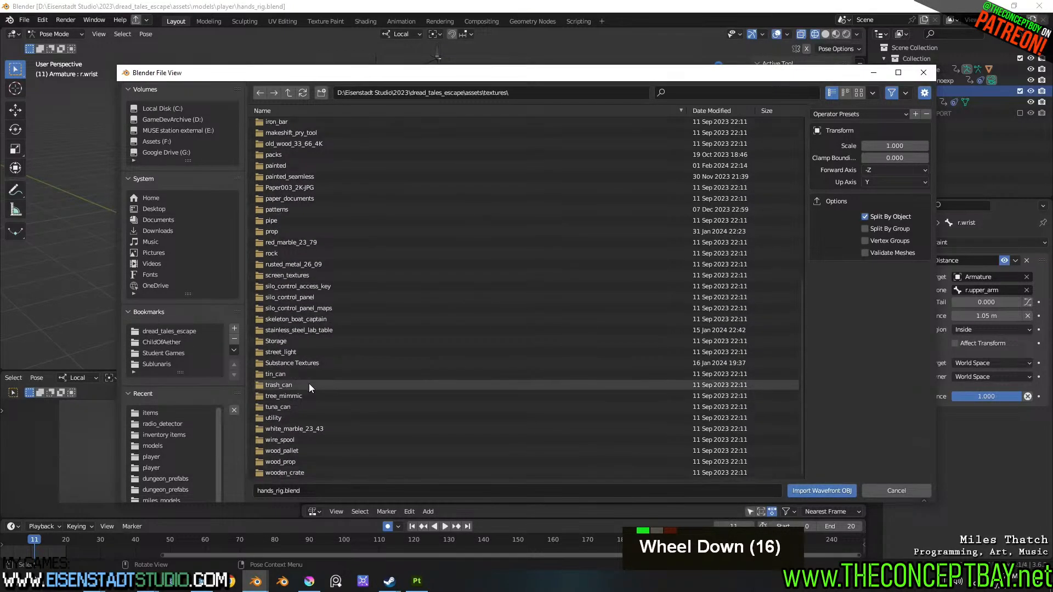
scroll(308, 384, down, 1)
scroll(309, 383, up, 3)
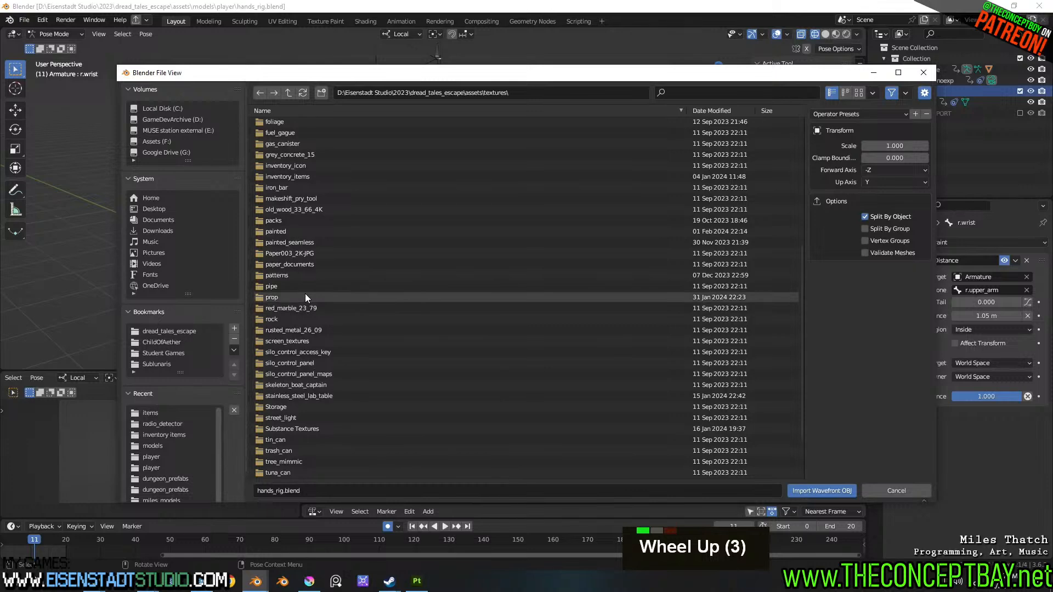
scroll(305, 297, up, 7)
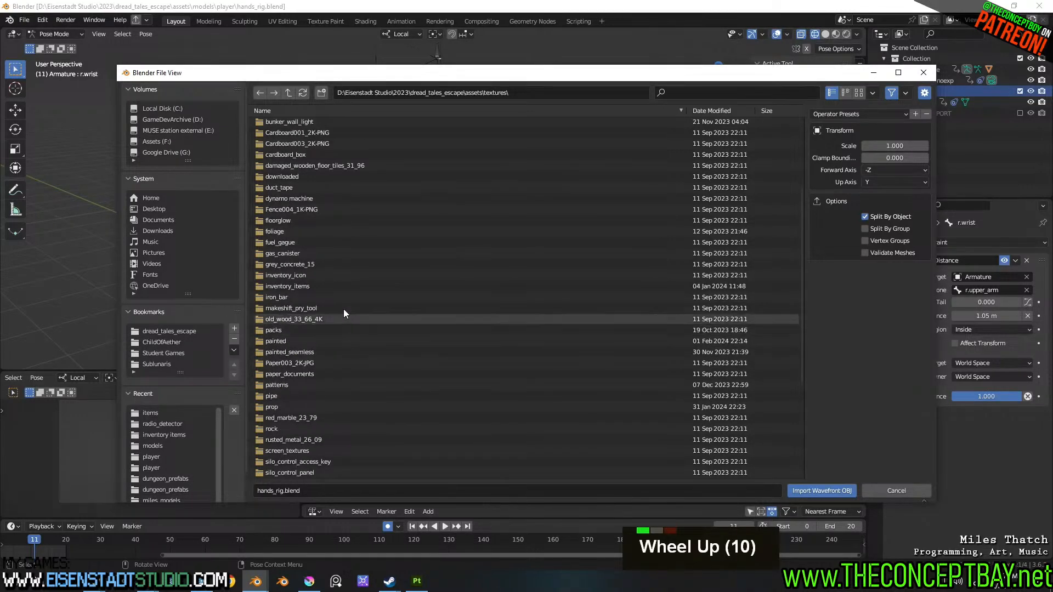
double_click(316, 273)
click(289, 94)
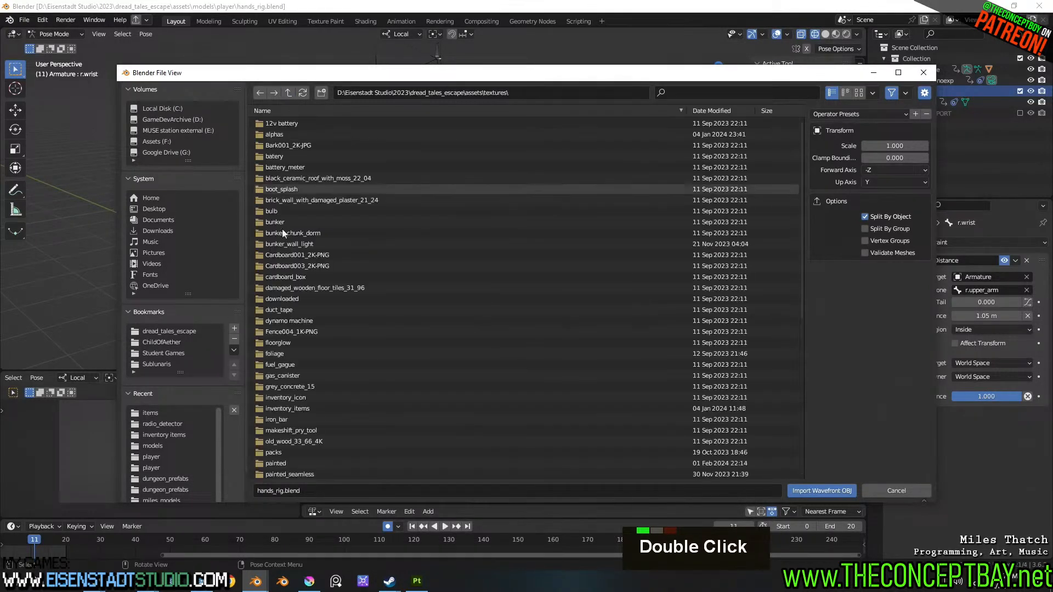
scroll(318, 278, down, 4)
double_click(320, 320)
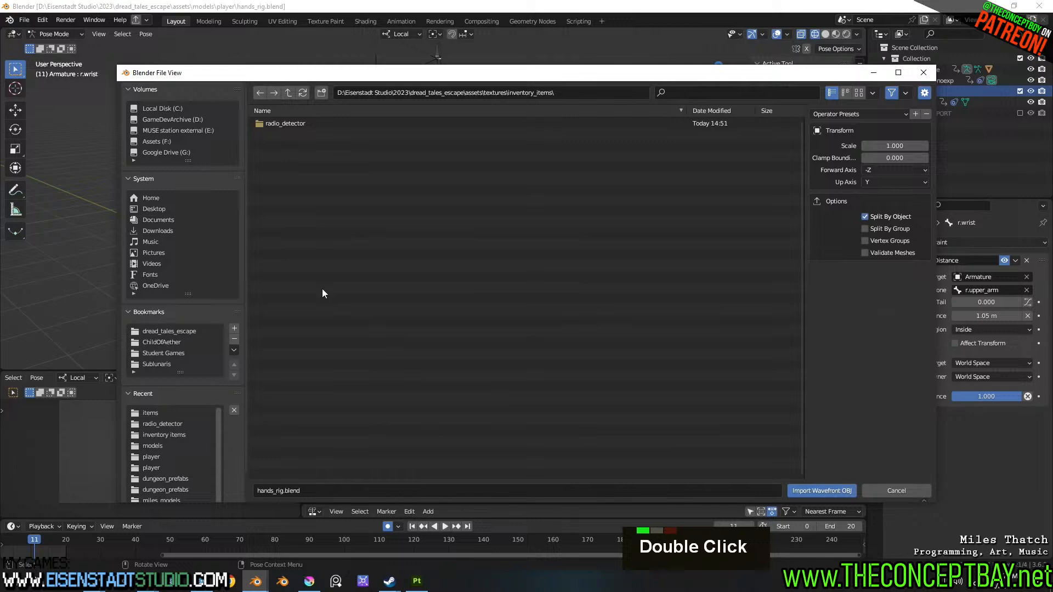
double_click(312, 123)
- Import radio_detector.obj split by object, and scale the parts to 0.5 with the scale applied
double_click(312, 134)
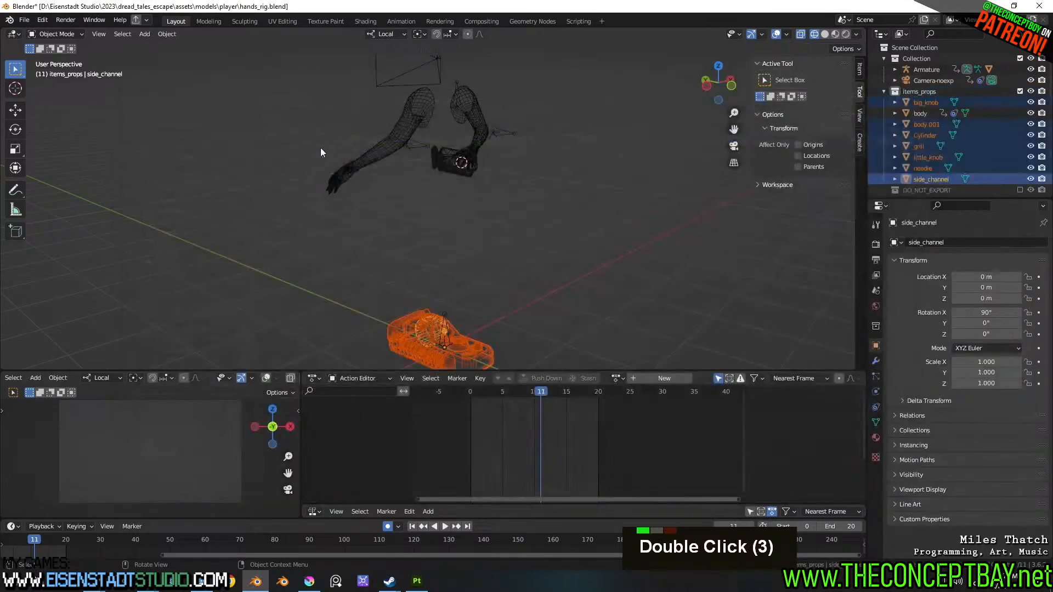
text(s0.5)
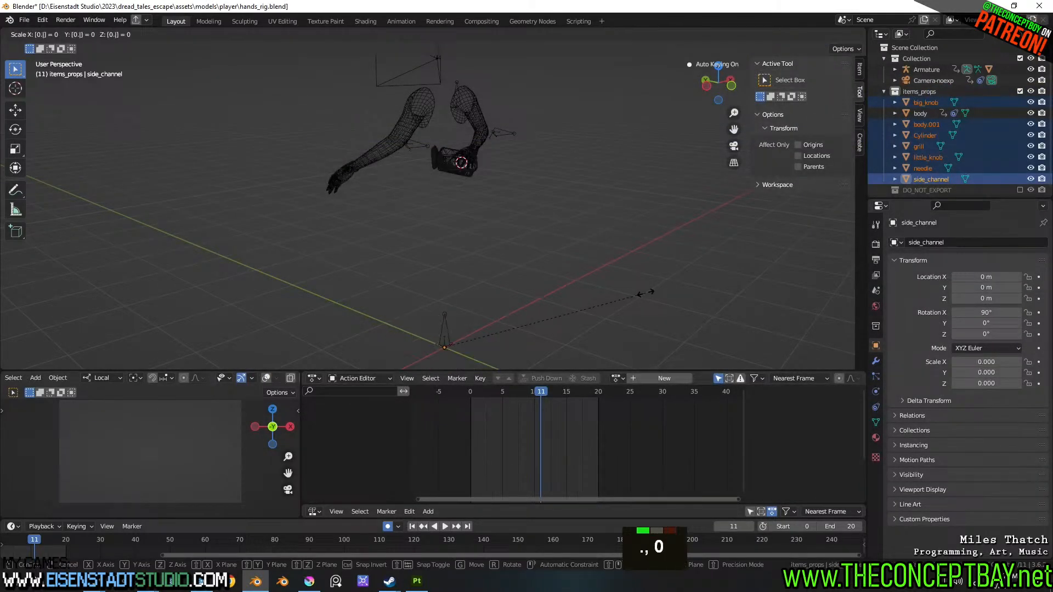
key(Return)
key(ctrl+a)
click(646, 293)
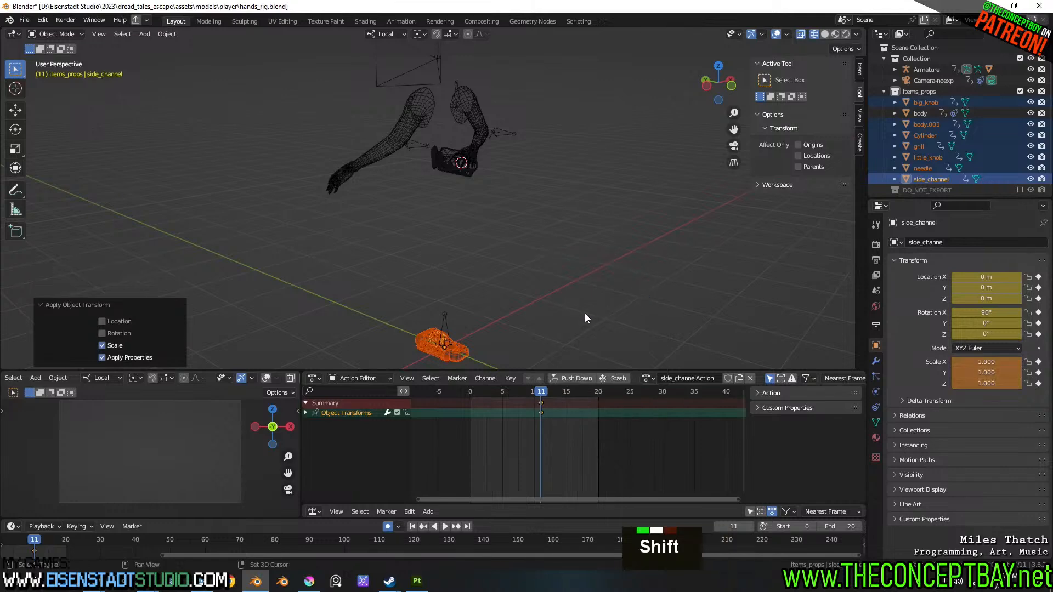
- Delete the keyframes at frame 11 from the imported radio detector parts
shift+middle_drag(585, 313, 597, 216)
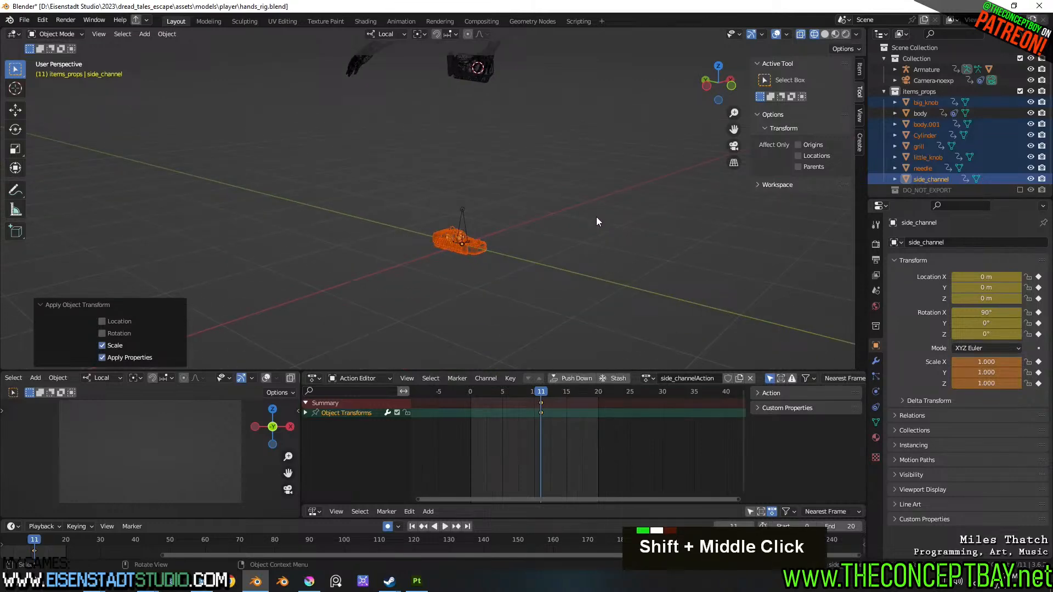
click(538, 403)
key(x)
key(Escape)
key(x)
click(542, 402)
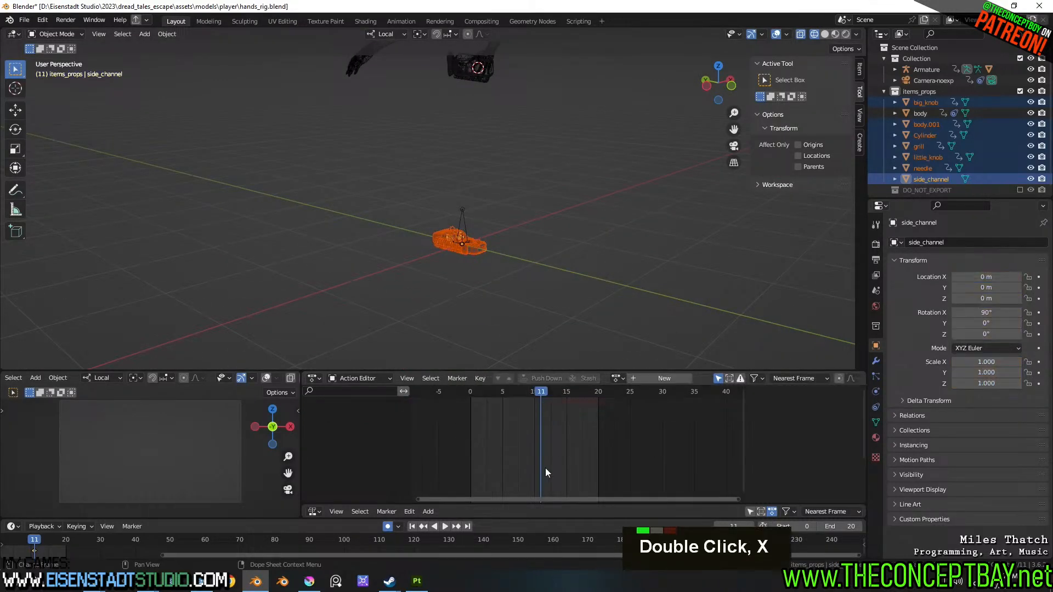
- Play the animation and inspect the imported radio detector parts around the root bone
key(space)
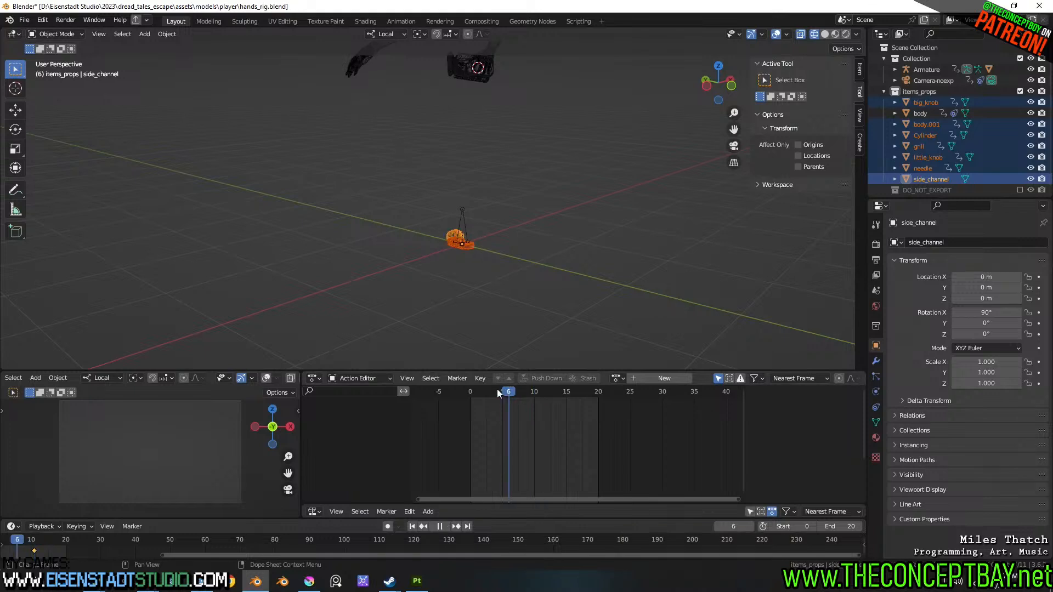
middle_drag(492, 358, 525, 262)
scroll(502, 277, up, 3)
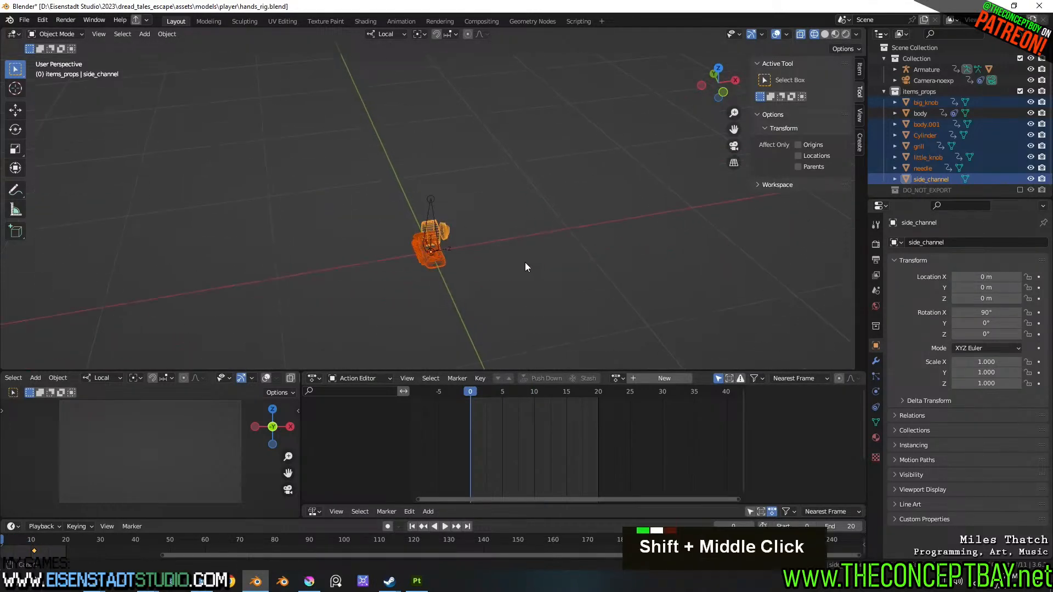
scroll(526, 271, up, 2)
middle_drag(613, 289, 558, 285)
- Undo the keyframe deletion, the scaling and the import of the separate radio detector parts
key(ctrl+z)
key(ctrl+z)
key(ctrl+z)
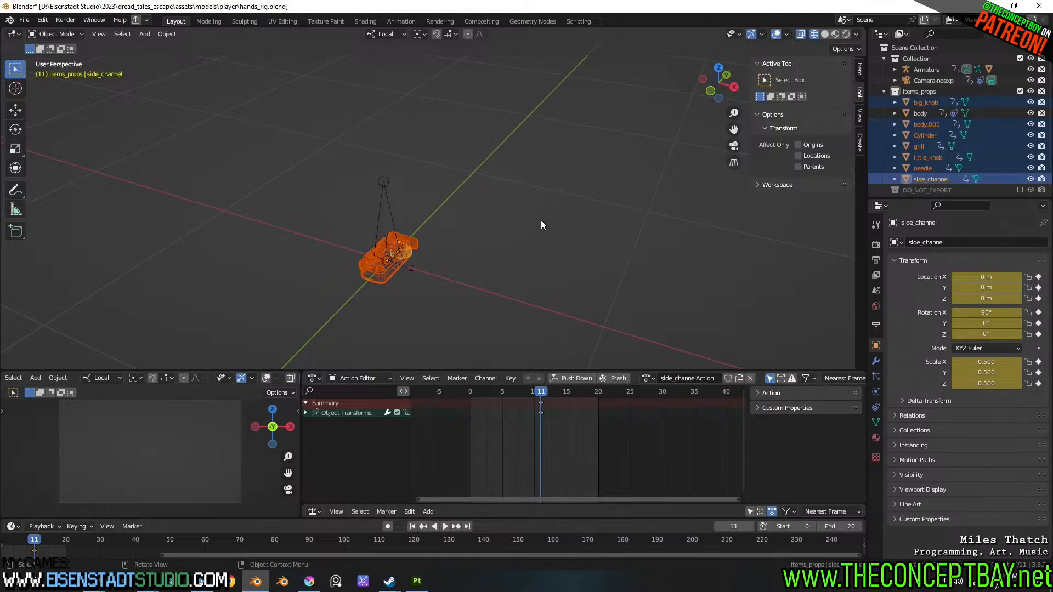
middle_drag(541, 219, 556, 212)
key(ctrl+z)
key(ctrl+z)
key(ctrl+z)
key(ctrl+z)
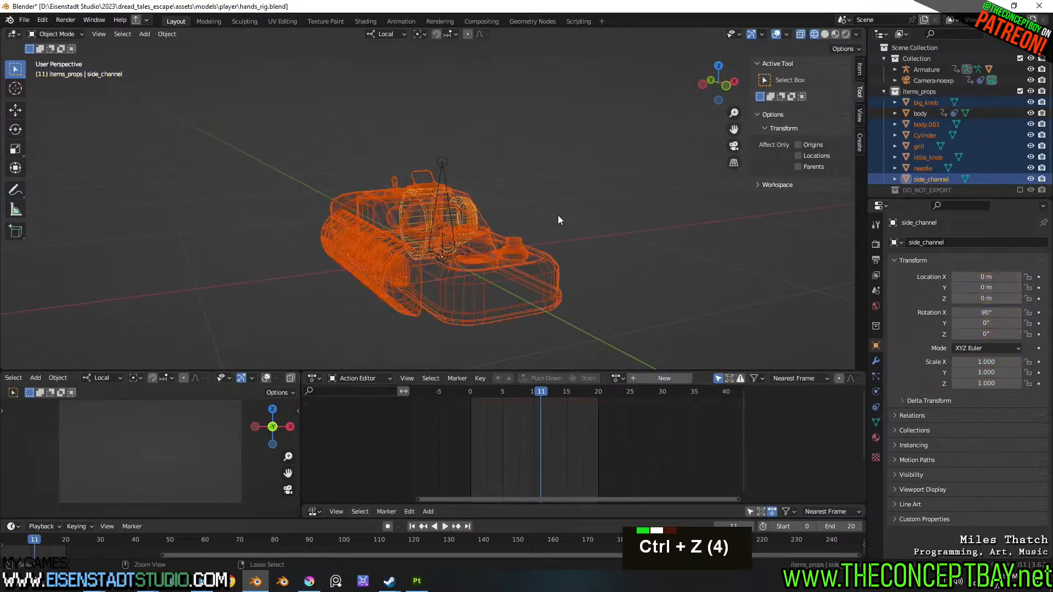
- Save hands_rig.blend and import radio_detector.obj as a single object with Split By Object disabled
key(ctrl+s)
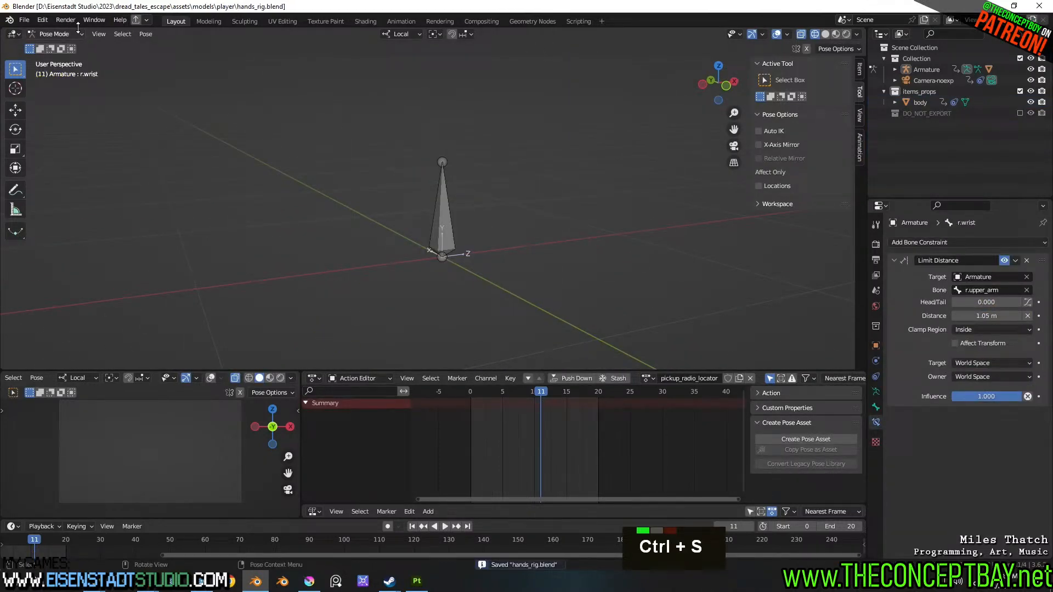
click(24, 20)
mouse_move(70, 174)
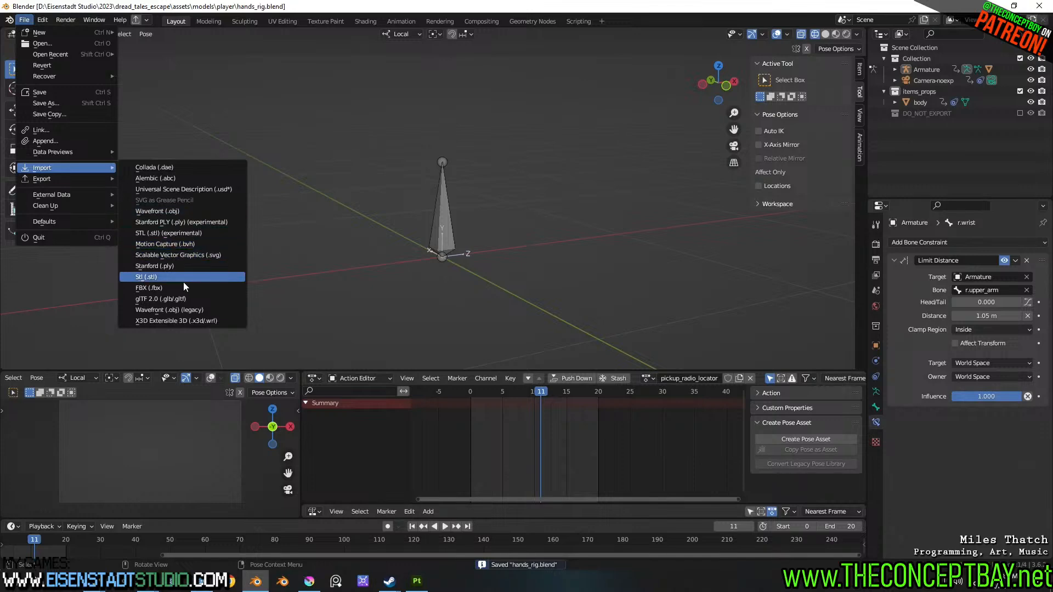
click(186, 212)
click(291, 135)
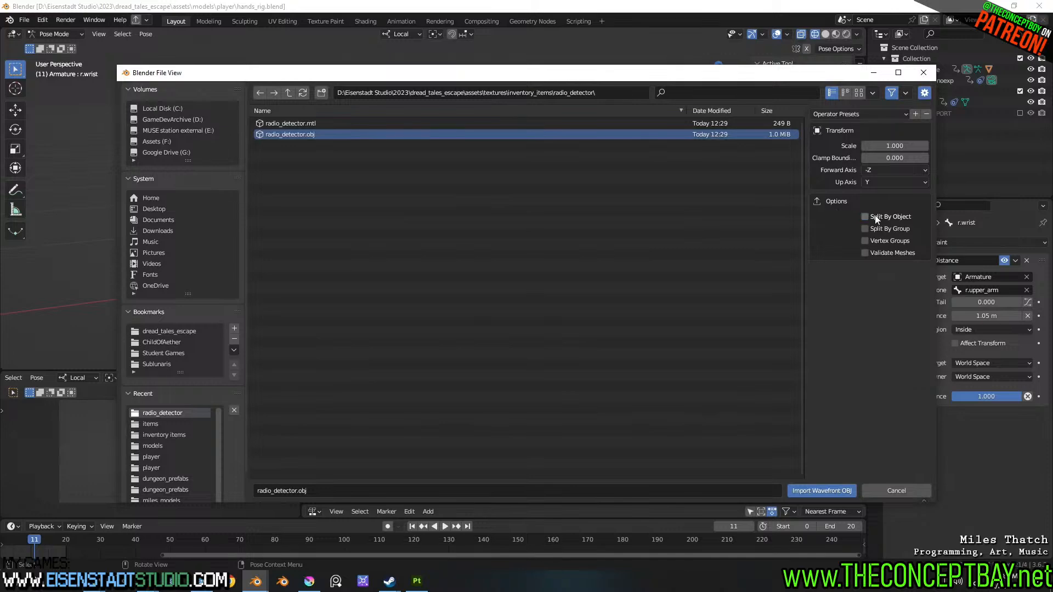
double_click(326, 133)
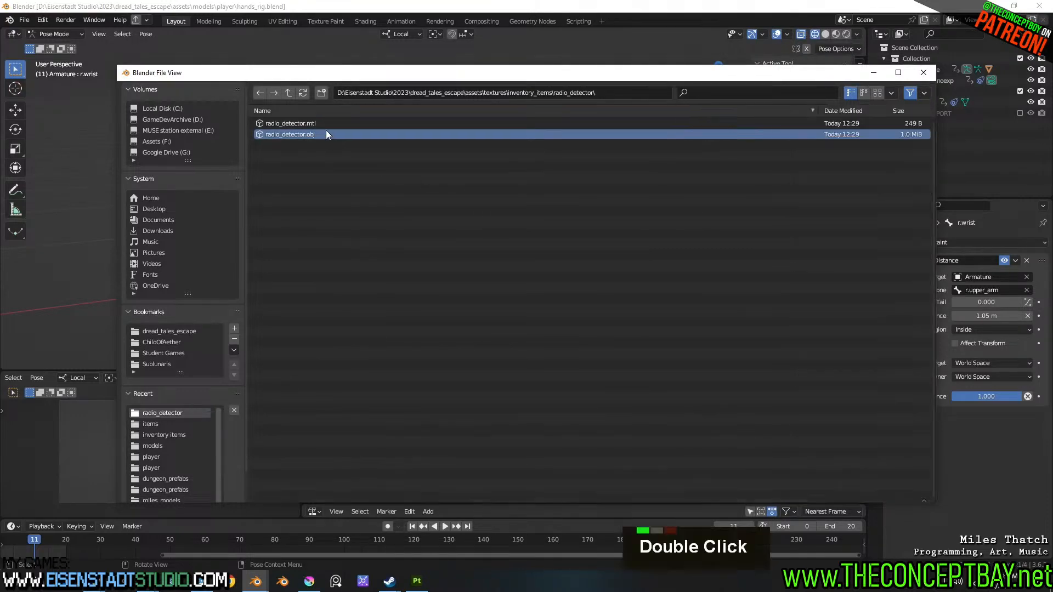
- Scale the imported radio_detector object to 0.5 and apply its scale
text(s0.5)
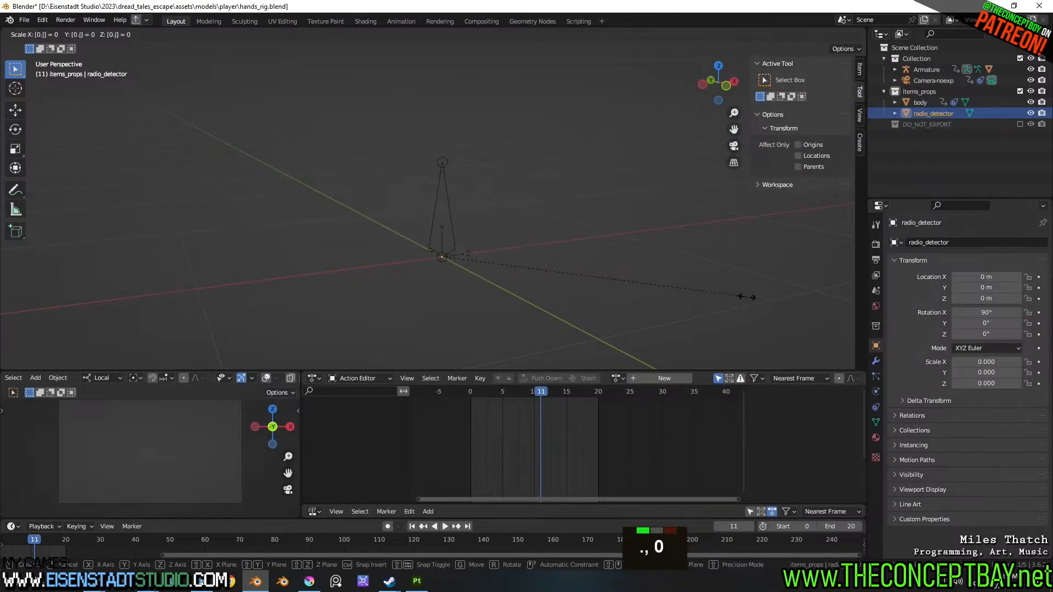
key(Return)
key(ctrl+a)
click(747, 297)
- Hide the old body prop at the hand in the items_props collection
scroll(567, 210, down, 3)
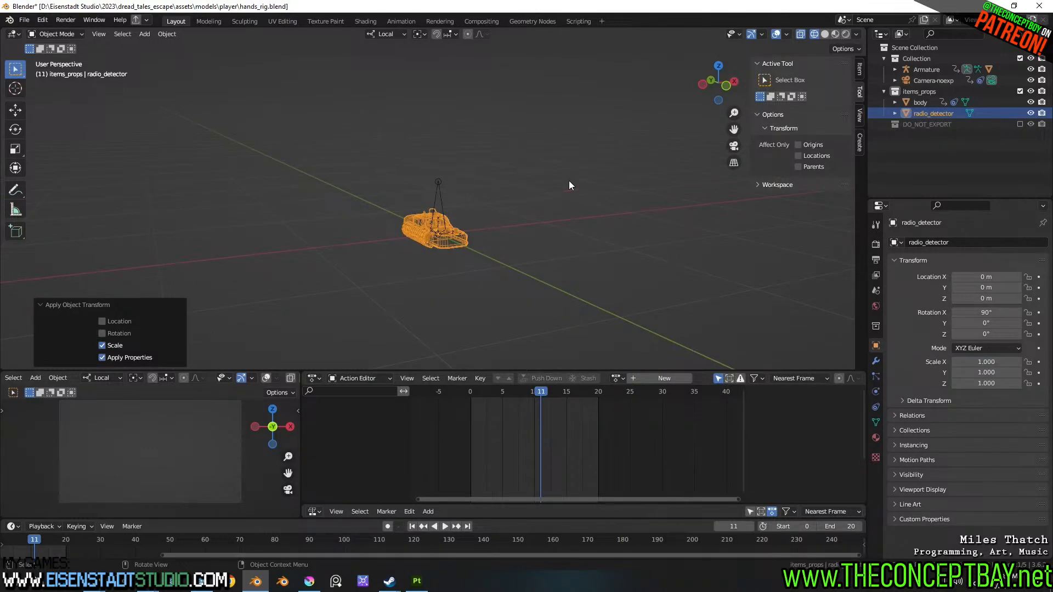
middle_drag(568, 180, 524, 264)
middle_drag(527, 245, 444, 137)
click(441, 129)
key(h)
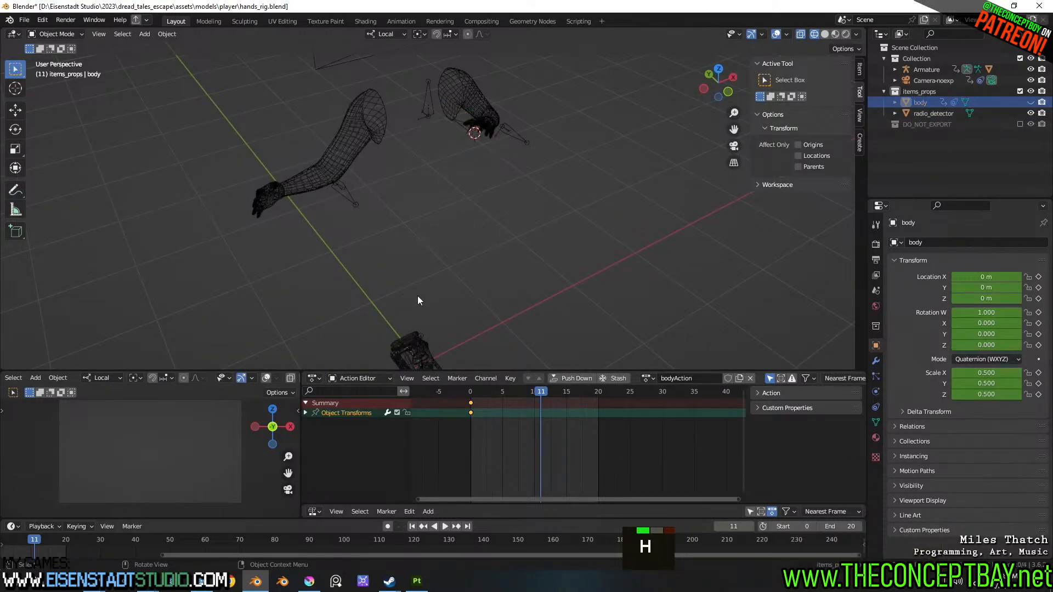
- Add a Copy Transforms object constraint to the radio_detector object
click(414, 337)
middle_drag(847, 264, 574, 204)
scroll(574, 204, up, 1)
shift+middle_drag(574, 204, 547, 197)
scroll(549, 197, down, 1)
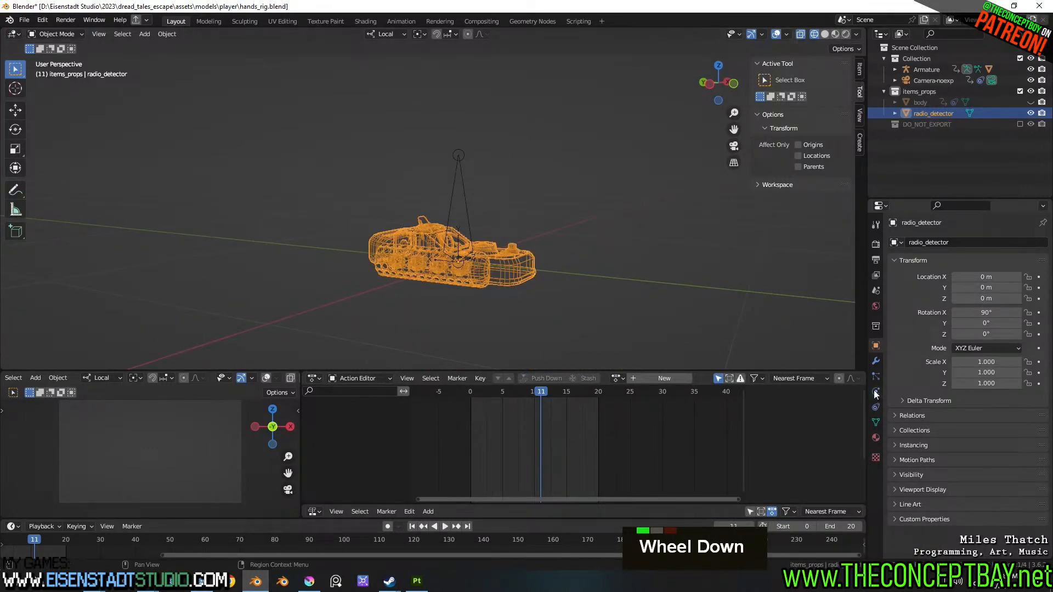
click(876, 376)
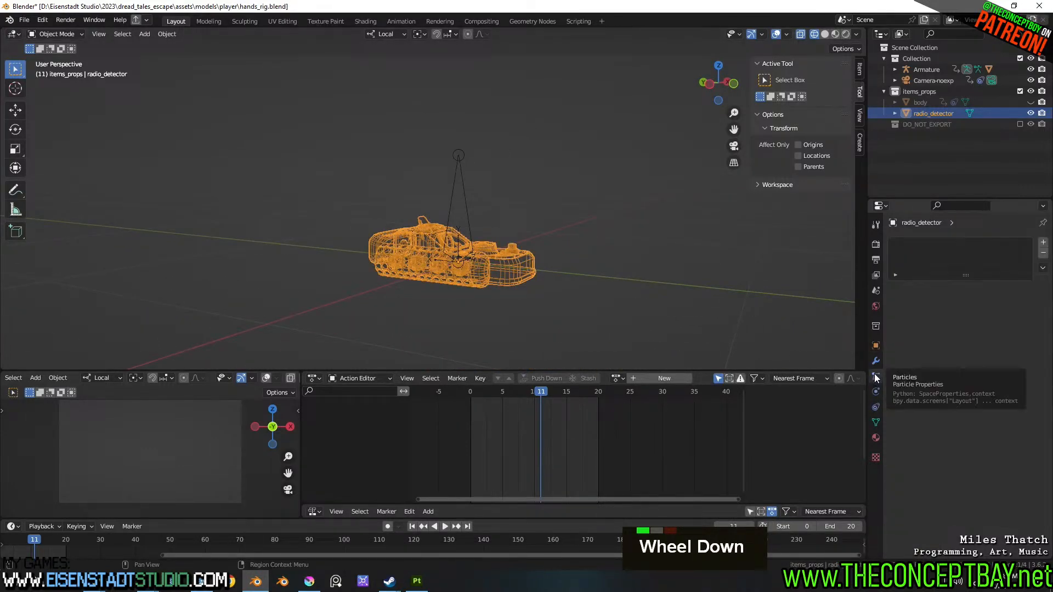
click(876, 408)
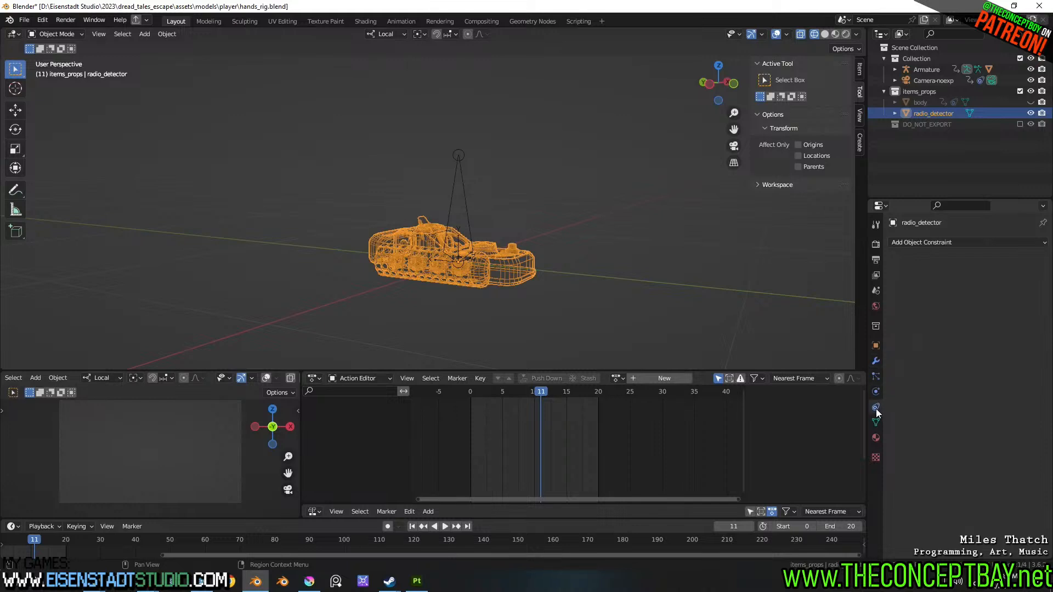
double_click(930, 246)
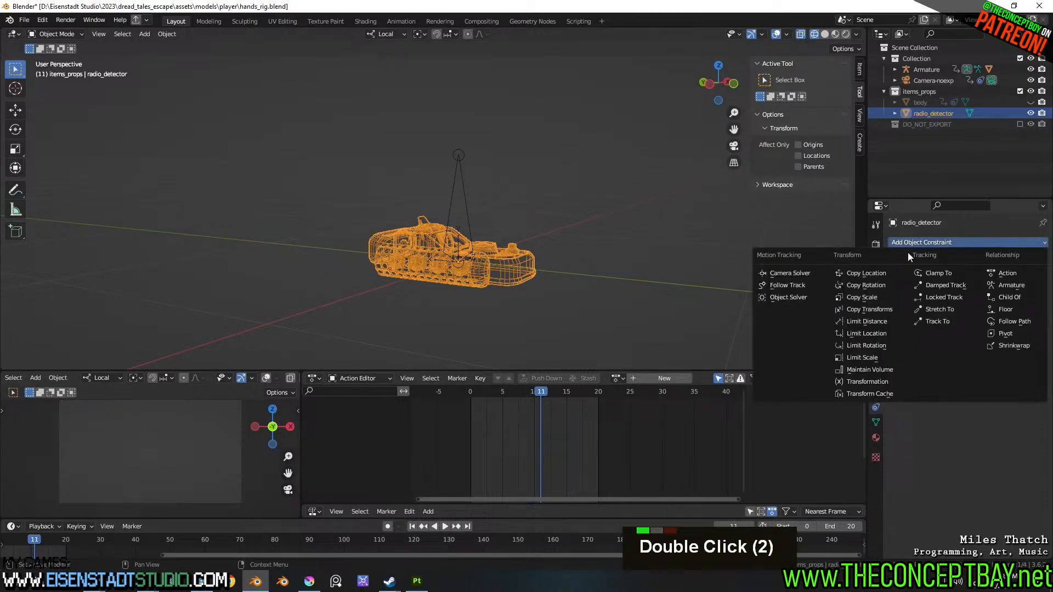
click(873, 309)
- Set the radio_detector's Copy Transforms target to the Armature with r.wrist_item as the bone
scroll(506, 137, down, 3)
shift+middle_drag(506, 137, 482, 301)
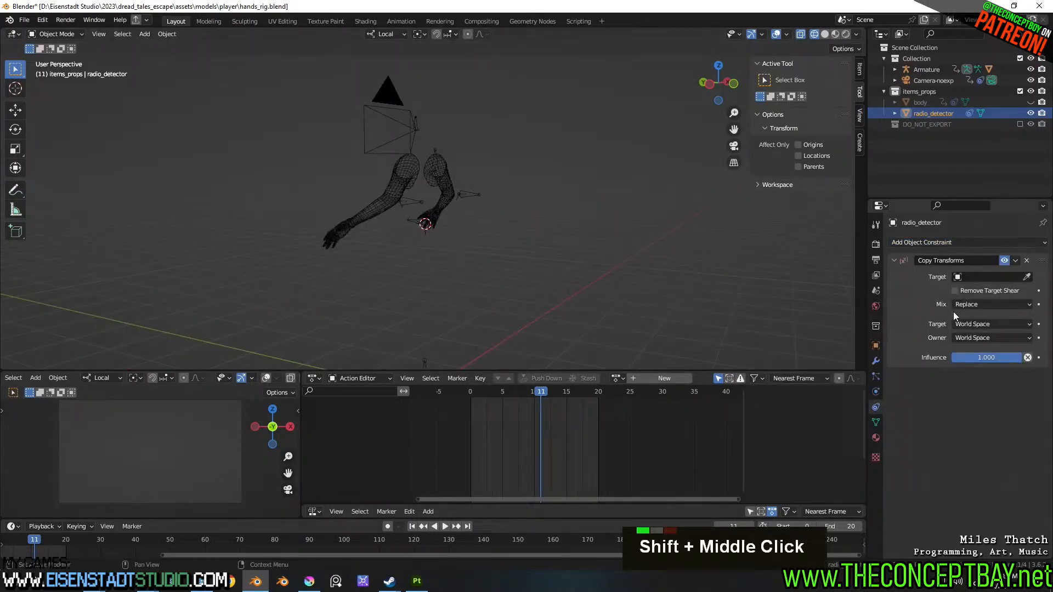
click(432, 221)
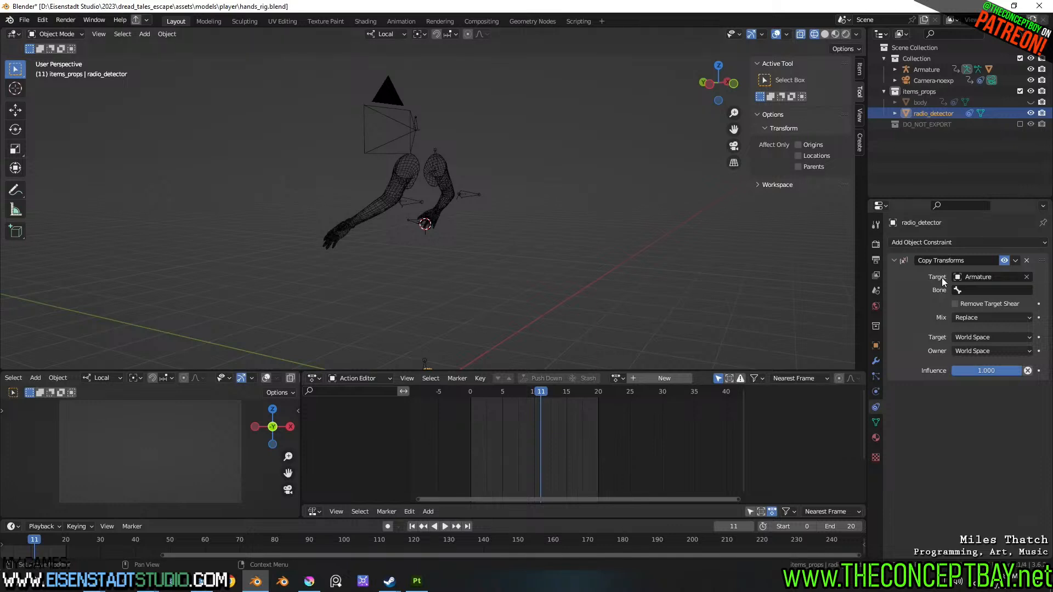
click(986, 289)
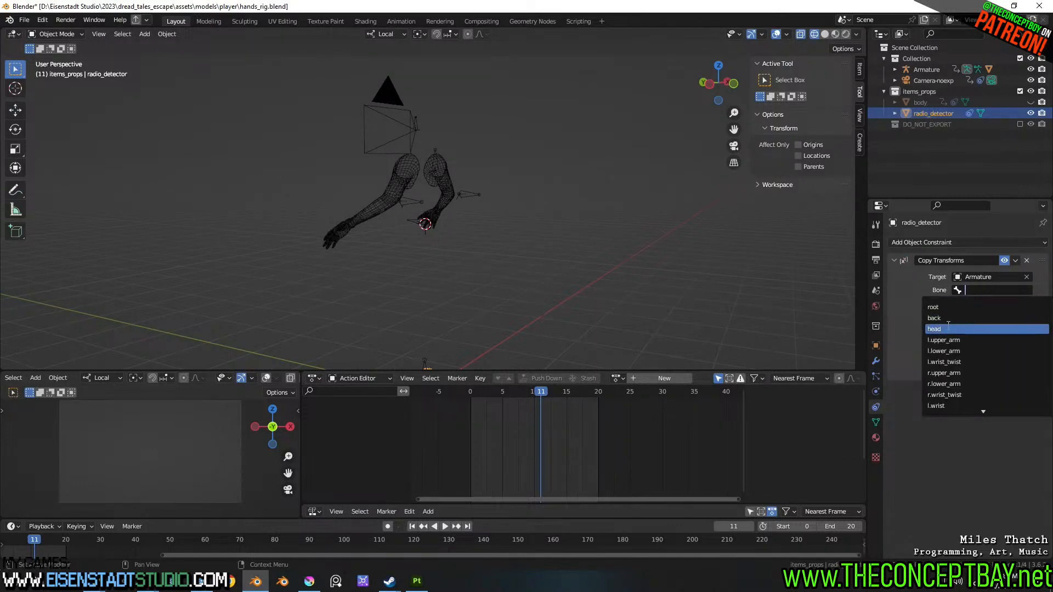
text(item)
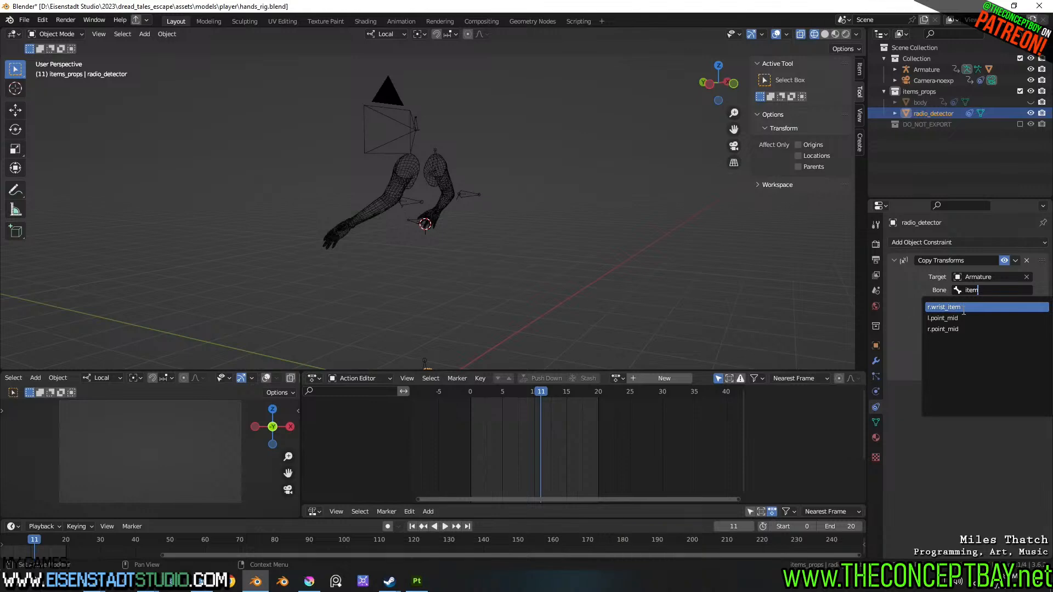
click(965, 310)
scroll(530, 215, up, 7)
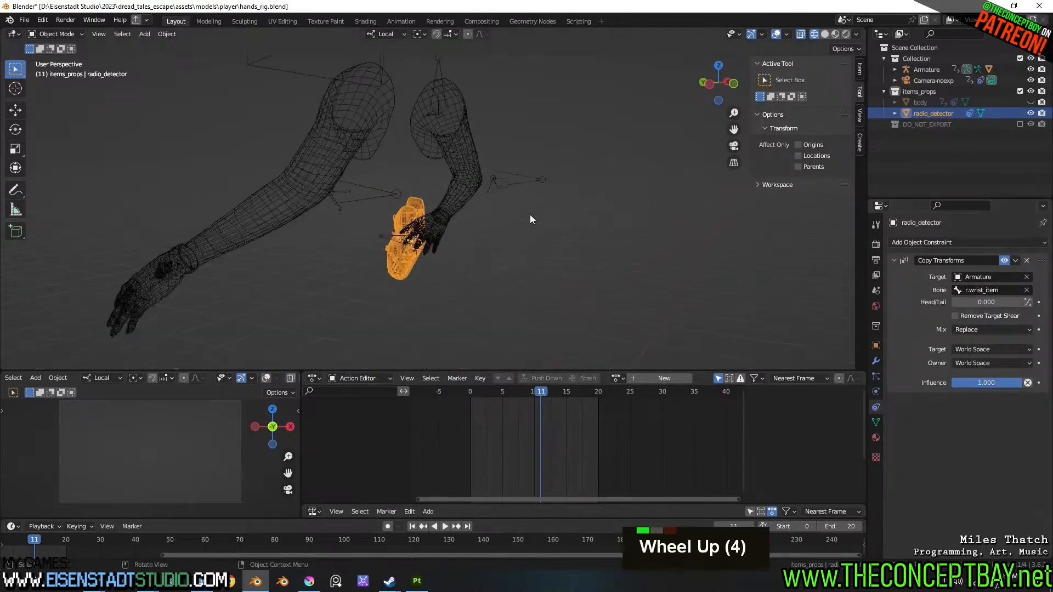
- Inspect the r.wrist_item bone's placement and axes relative to the radio detector in the armature's Edit Mode
shift+middle_drag(526, 239, 554, 188)
middle_drag(554, 188, 438, 203)
scroll(438, 203, up, 2)
click(387, 190)
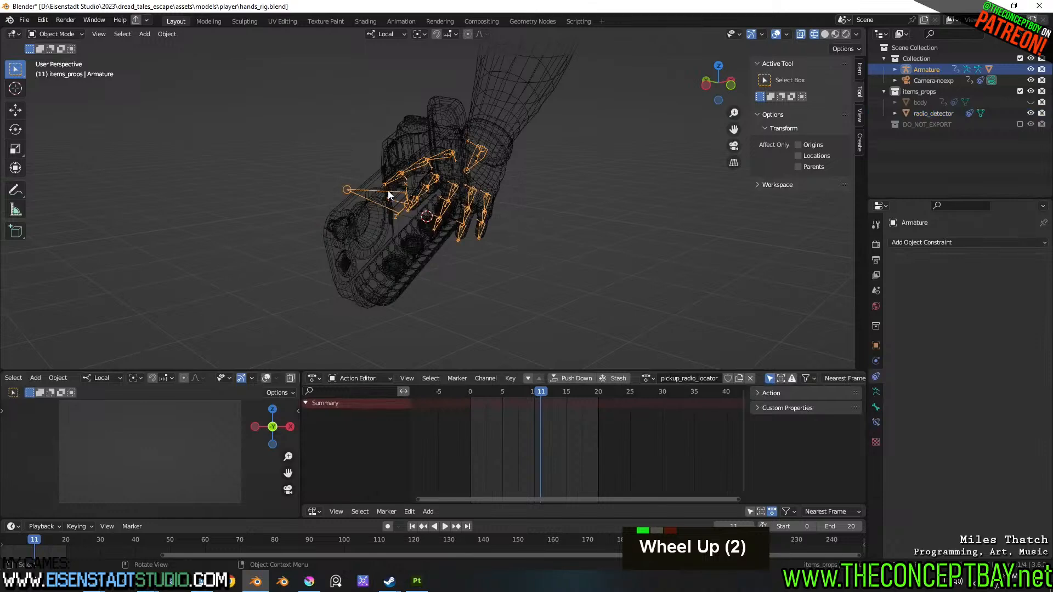
key(Tab)
middle_drag(564, 220, 408, 268)
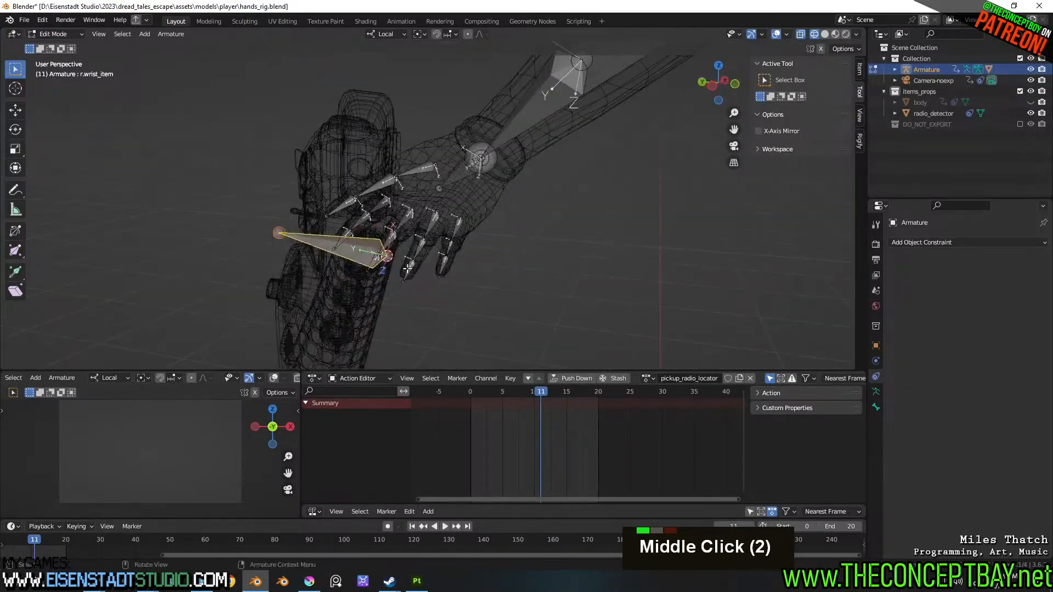
key(Tab)
- Apply the rotation of the radio_detector object
click(338, 317)
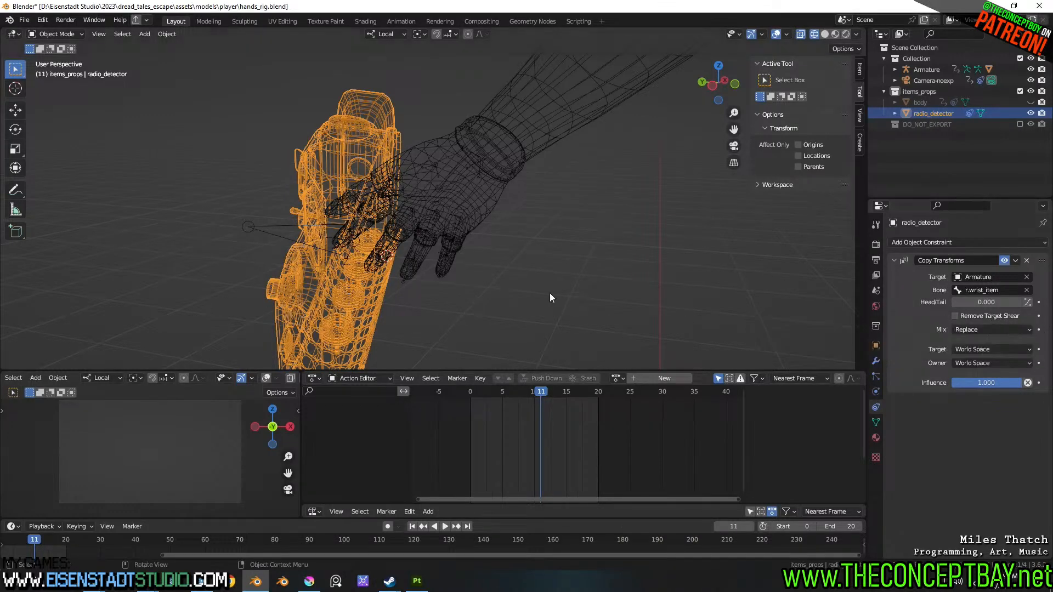
key(ctrl+a)
click(338, 310)
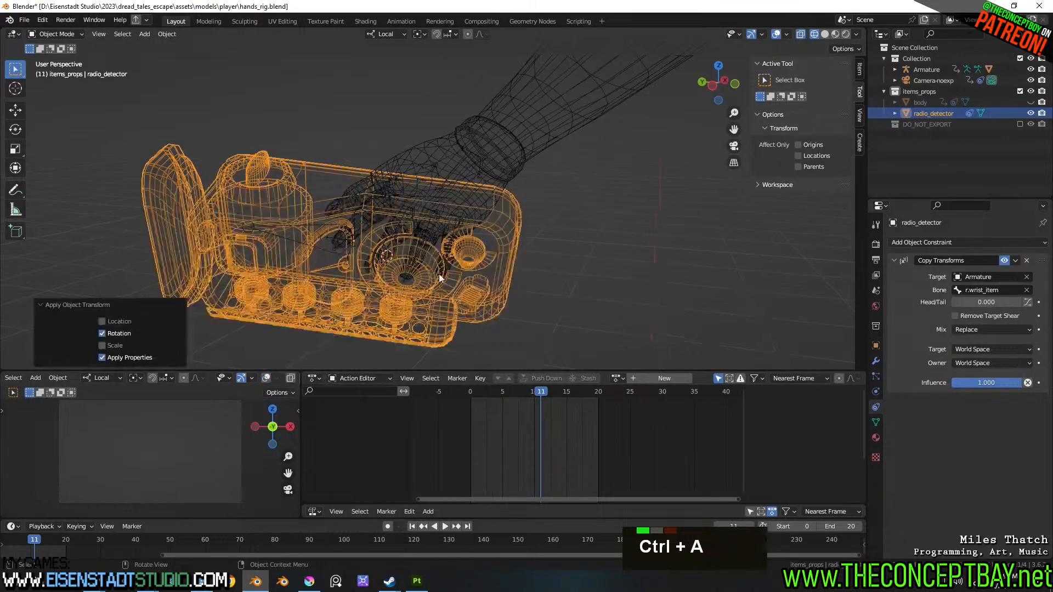
mouse_move(442, 277)
middle_down()
mouse_move(469, 229)
mouse_move(314, 196)
middle_up()
scroll(479, 199, up, 2)
shift+scroll(479, 200, up, 1)
- Select the armature, switch the viewport to solid shading and examine how the radio detector sits against the hand
click(316, 197)
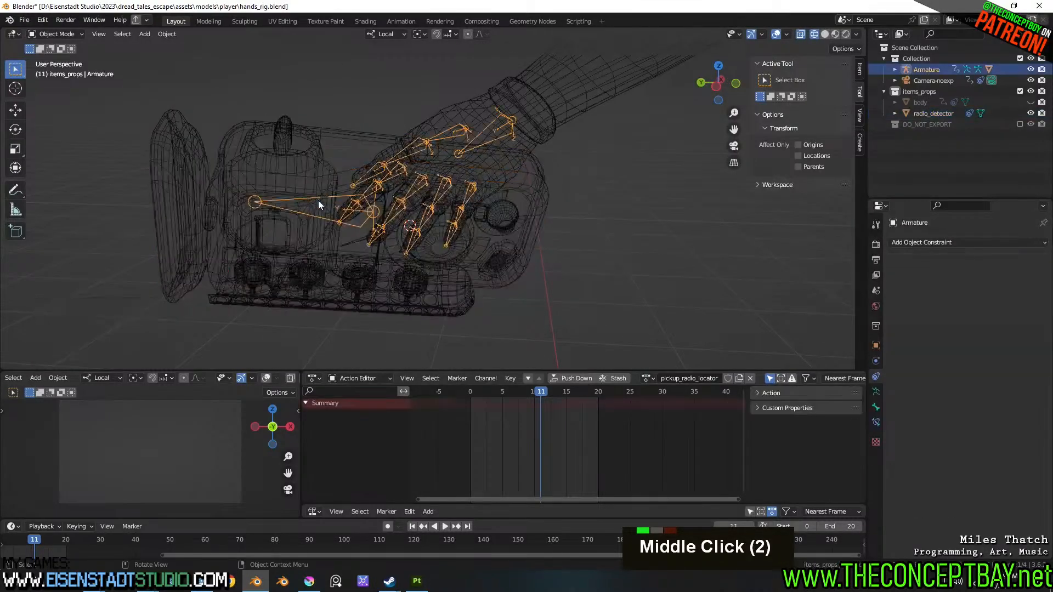
key(z)
click(643, 188)
mouse_move(643, 187)
middle_down()
mouse_move(707, 104)
mouse_move(697, 77)
middle_up()
mouse_move(620, 170)
shift+middle_down()
mouse_move(601, 205)
mouse_move(501, 292)
mouse_move(515, 335)
shift+middle_up()
scroll(400, 264, down, 2)
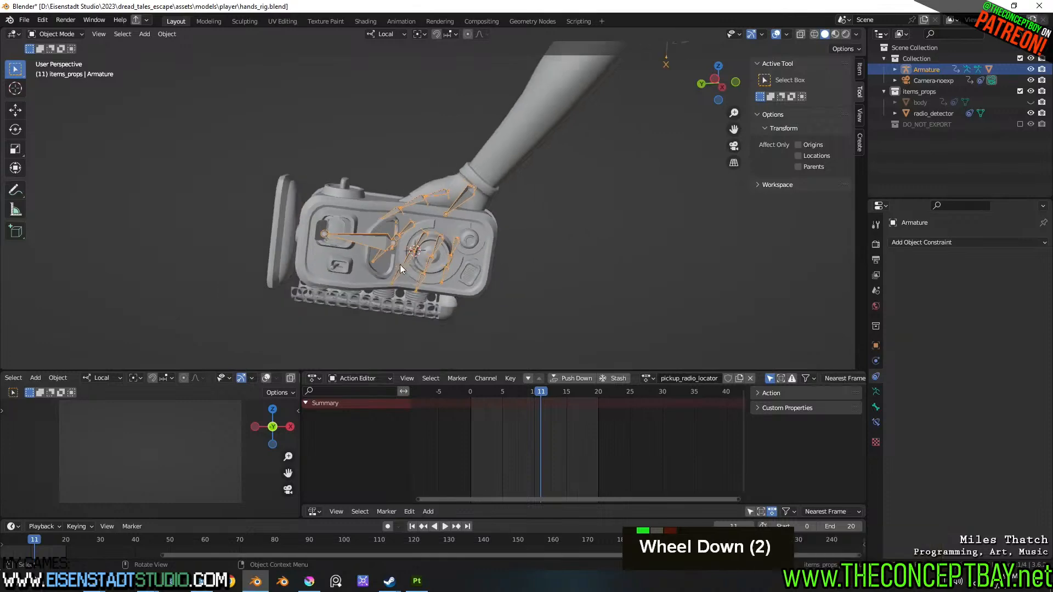
middle_drag(492, 189, 575, 202)
scroll(541, 264, up, 2)
middle_drag(541, 264, 500, 314)
scroll(508, 362, down, 2)
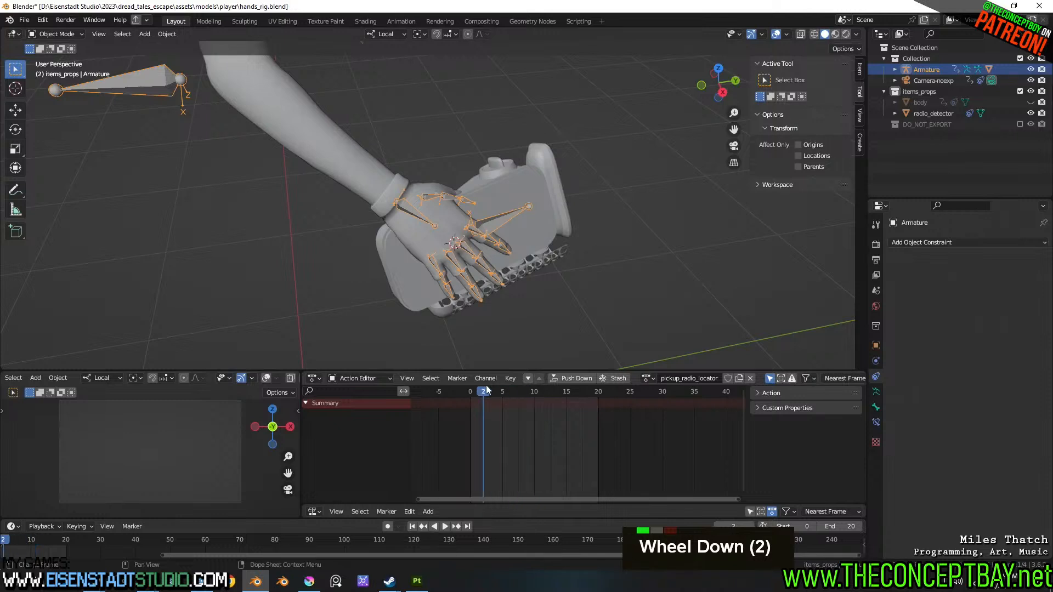
- Load the inspect_end_radio_locator action on the armature, play it and scrub to frame 20
click(649, 380)
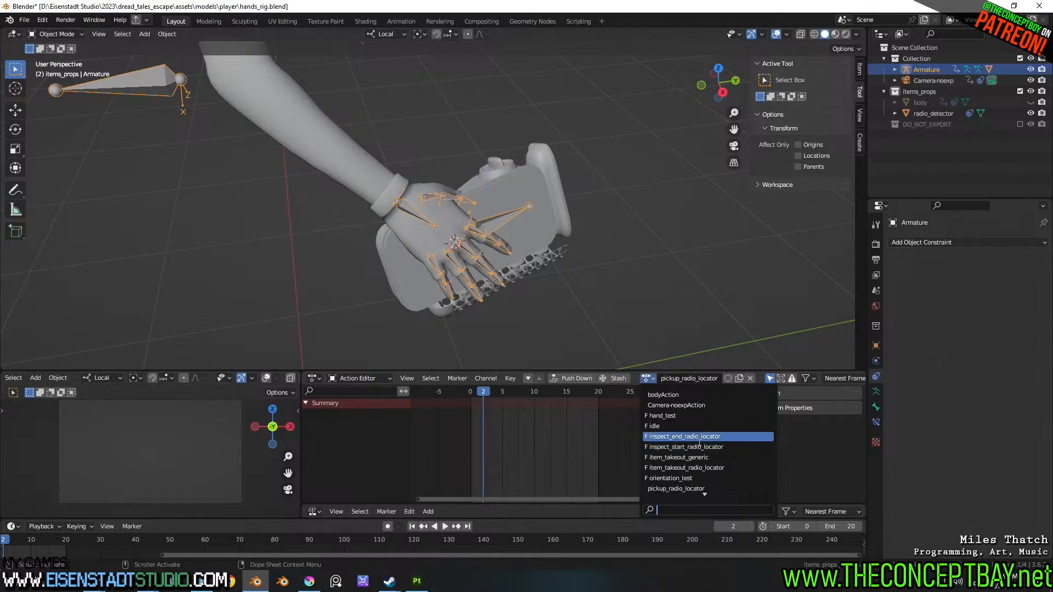
click(685, 438)
key(space)
drag(529, 391, 601, 399)
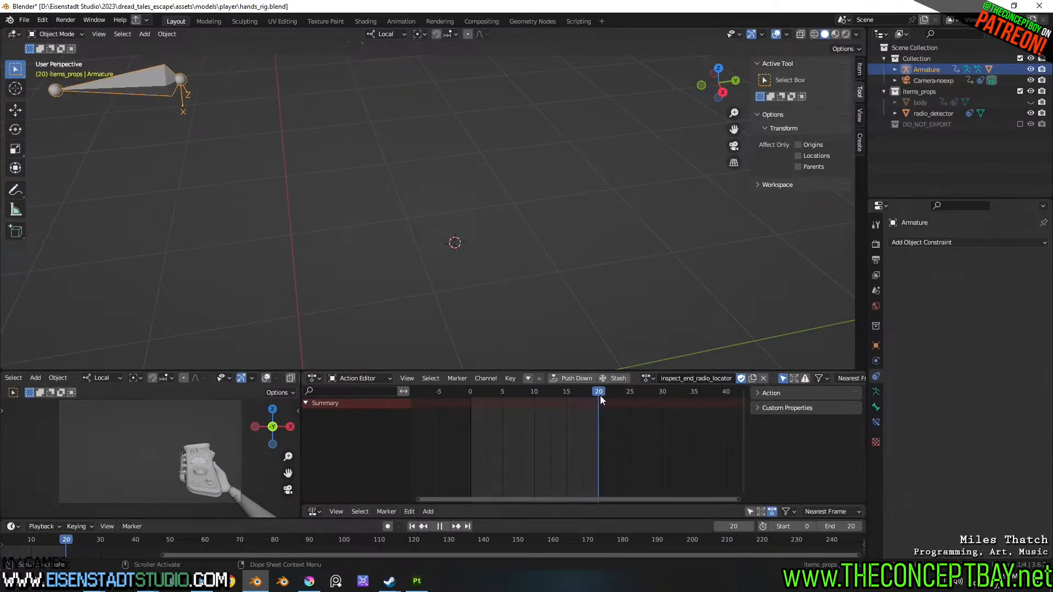
click(224, 474)
scroll(267, 236, down, 3)
shift+middle_drag(267, 236, 280, 450)
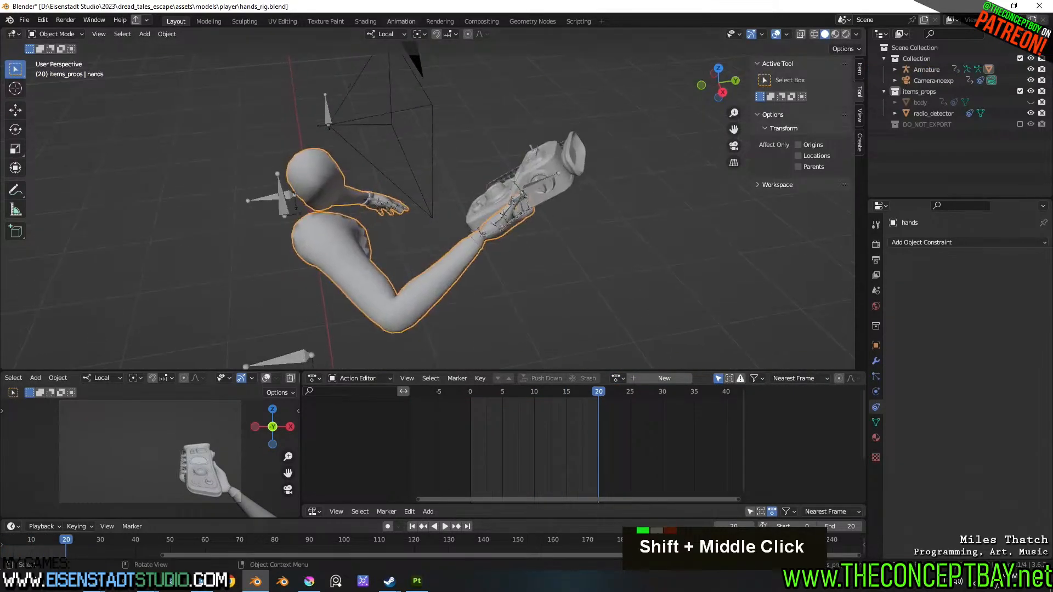
scroll(512, 239, up, 3)
key(Tab)
middle_drag(513, 238, 523, 215)
key(Tab)
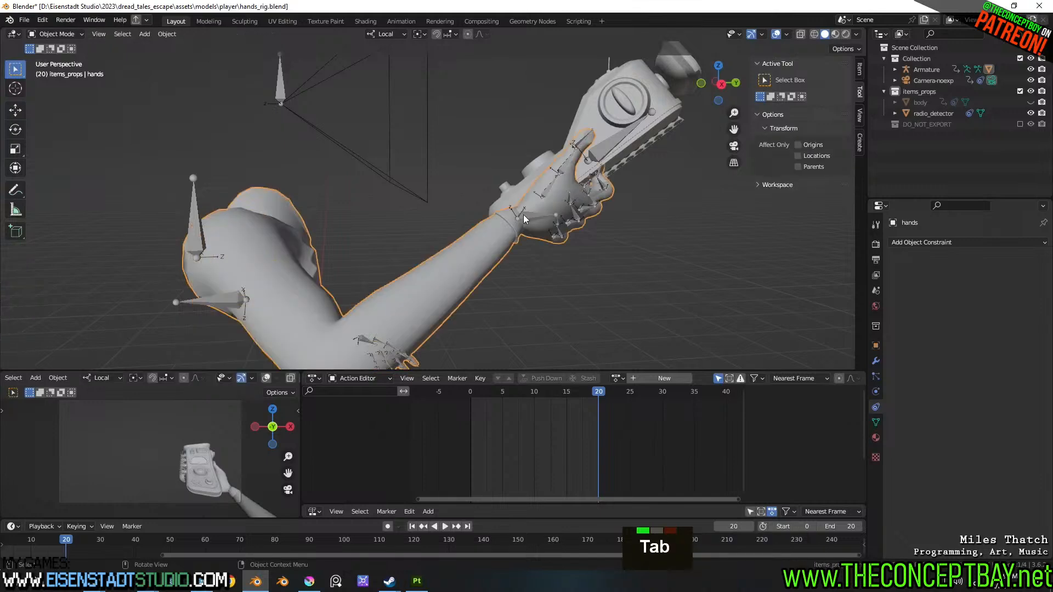
key(ctrl+Tab)
key(Escape)
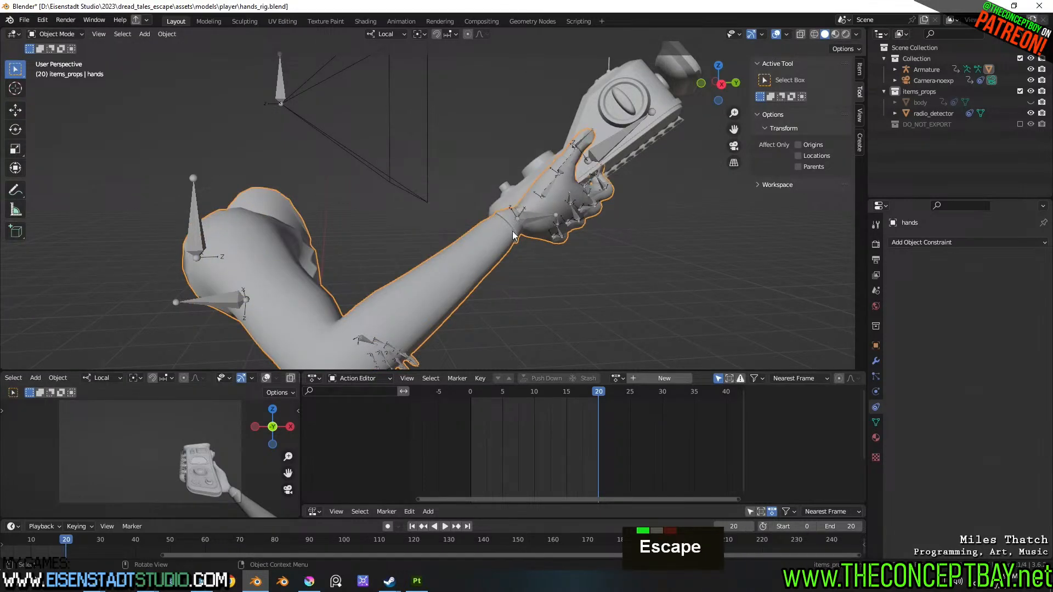
- Put the armature into Pose Mode and box-select the bones of the hand holding the radio detector
click(558, 233)
key(ctrl+Tab)
scroll(577, 241, down, 2)
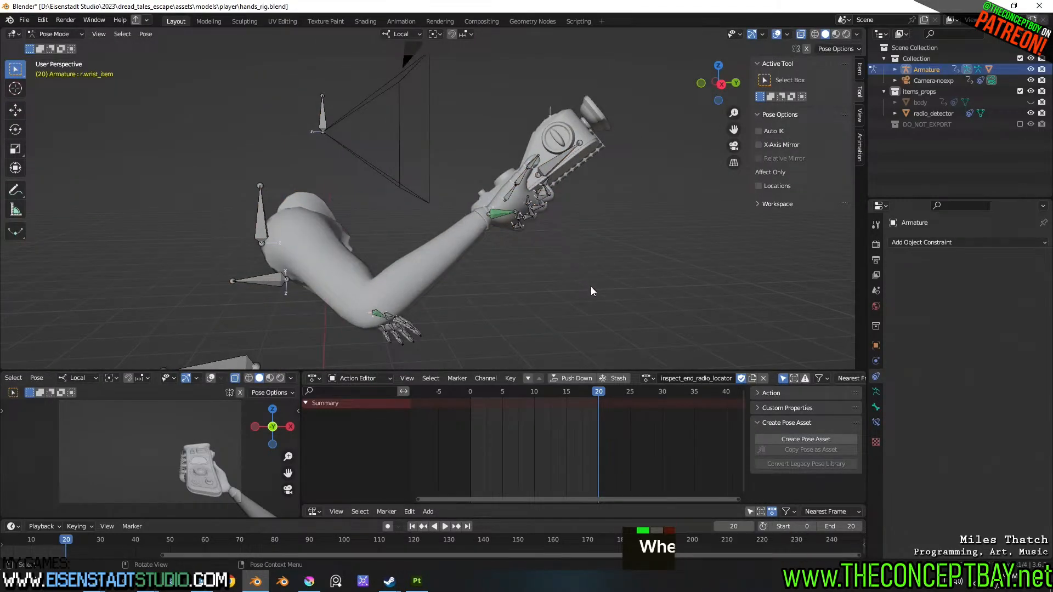
key(b)
drag(592, 288, 479, 101)
- Copy the selected hand bones' keyframes at frame 0 of the inspect_end_radio_locator action
click(456, 396)
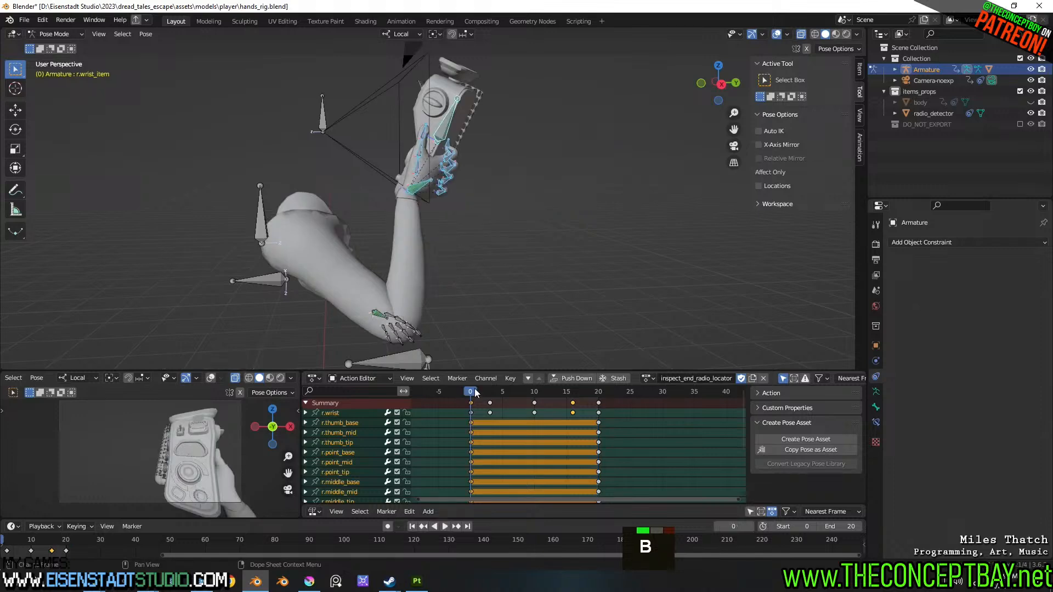
key(space)
key(Escape)
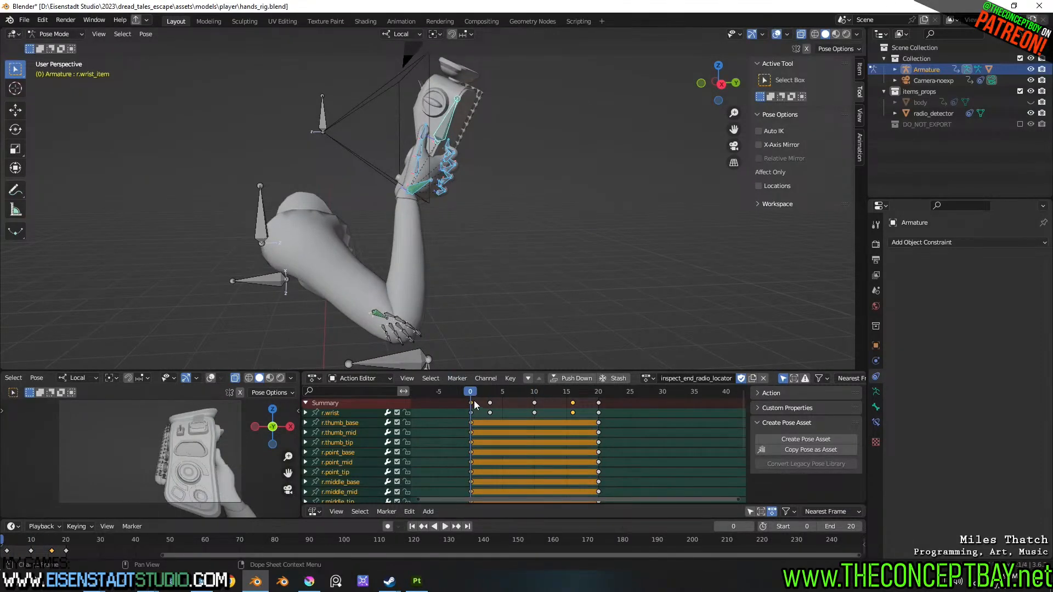
click(474, 401)
key(ctrl+c)
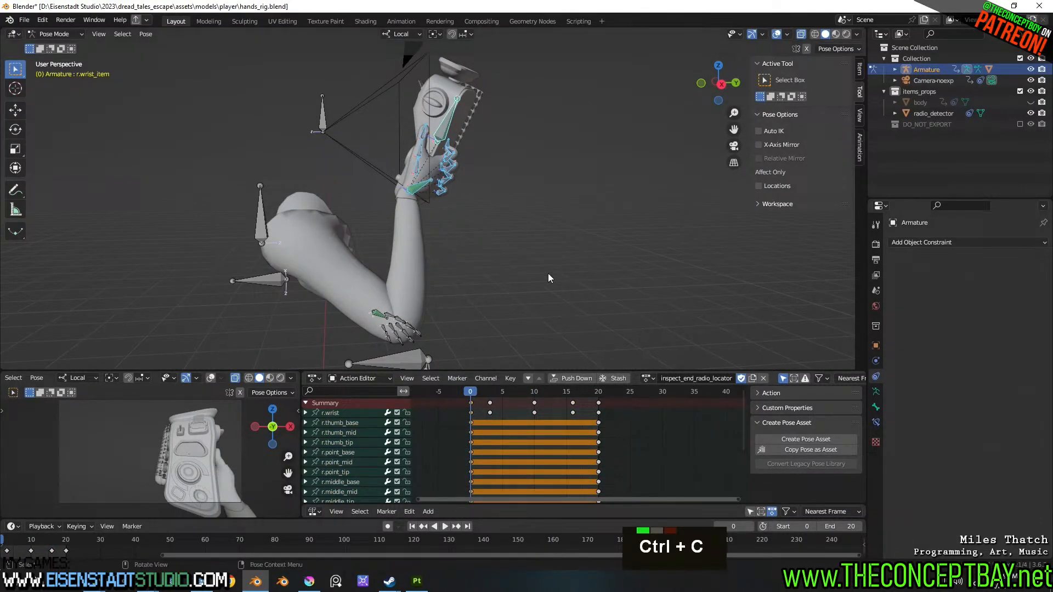
- Switch to the pickup_radio_locator action and delete its keyframes at frame 40 for the selected bones
click(646, 378)
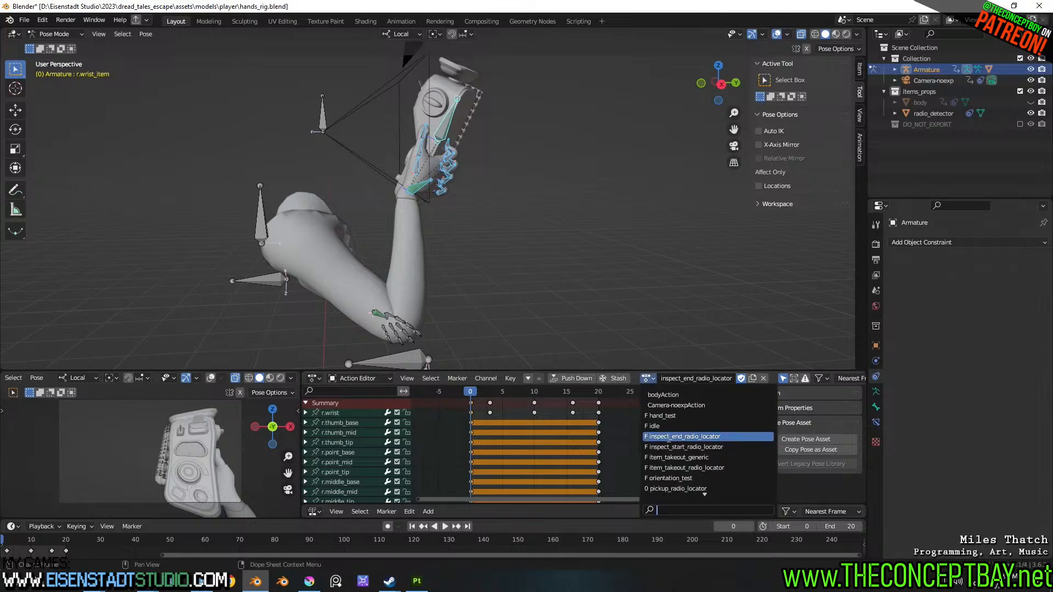
click(679, 489)
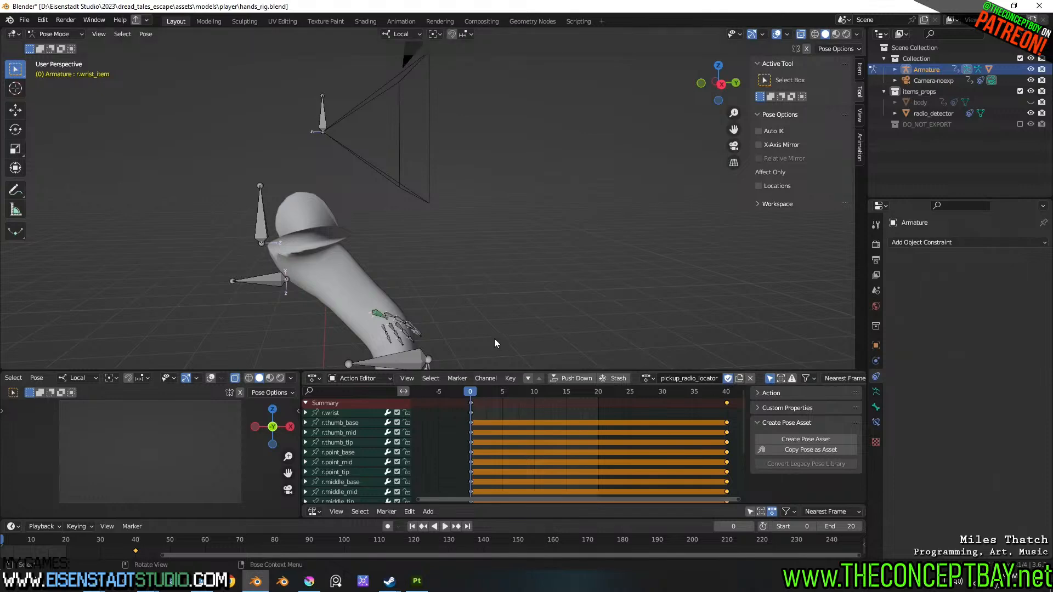
shift+middle_drag(494, 339, 489, 184)
middle_drag(499, 241, 548, 296)
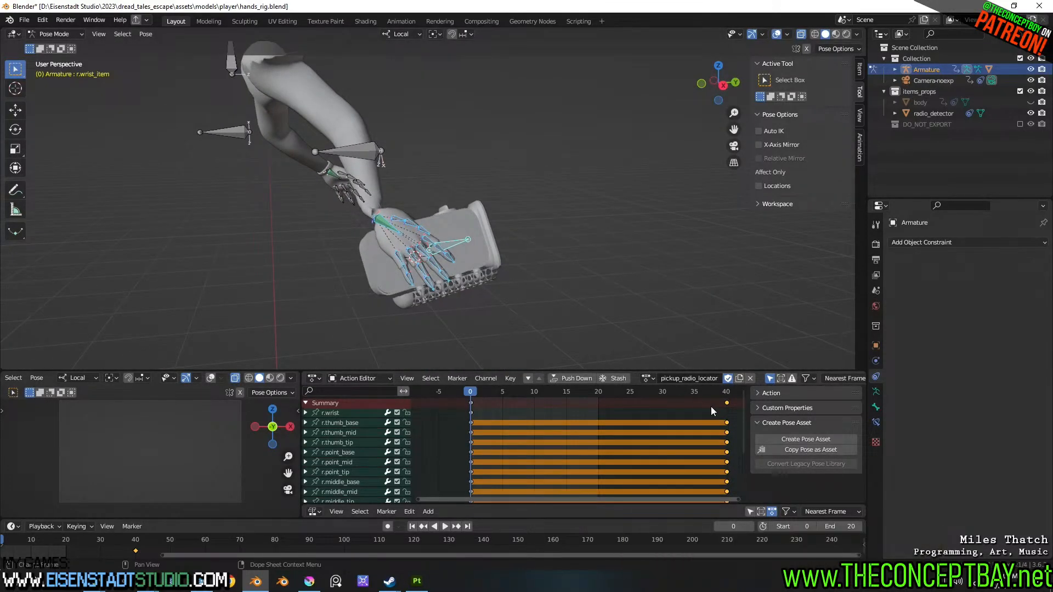
double_click(727, 404)
key(x)
click(727, 404)
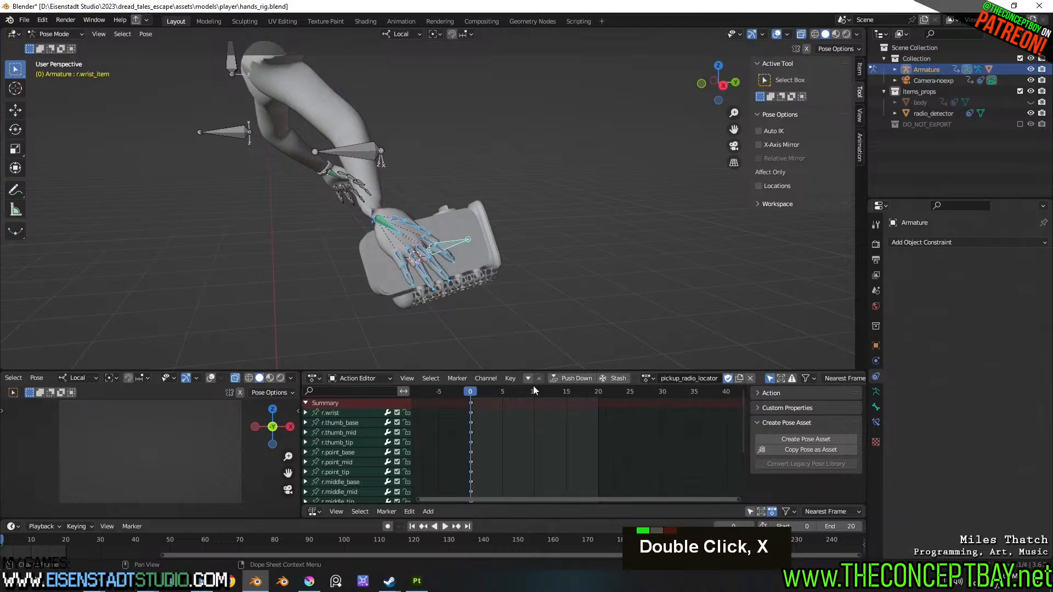
- Paste the copied hand keyframes at frame 0 of pickup_radio_locator and check the grip on the radio detector
key(ctrl+v)
shift+middle_drag(416, 289, 556, 260)
scroll(400, 262, up, 2)
scroll(508, 236, up, 1)
scroll(508, 236, up, 1)
shift+middle_drag(486, 251, 494, 229)
middle_drag(403, 145, 524, 199)
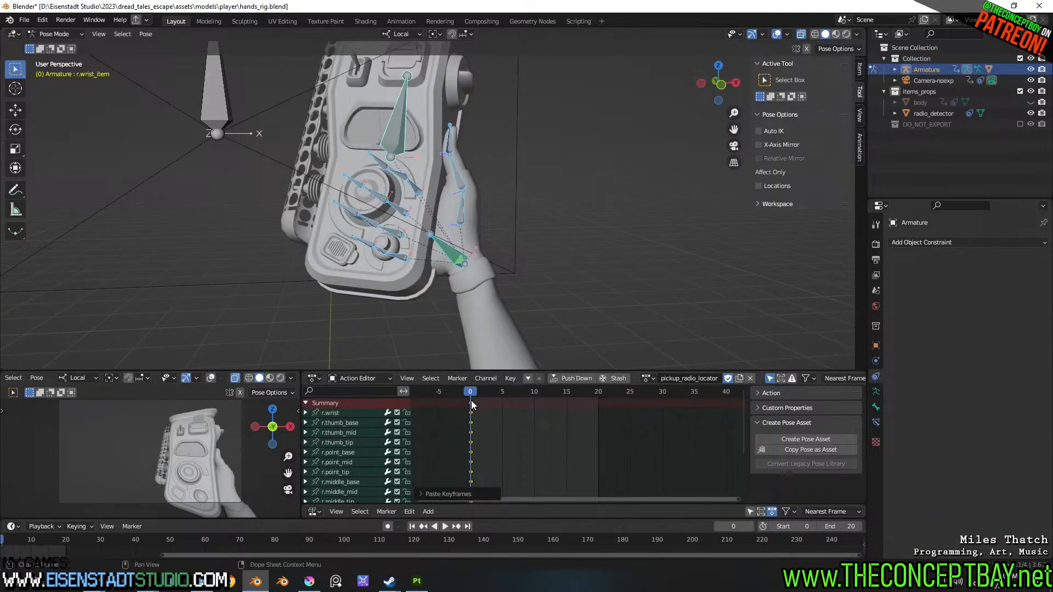
- Undo the keyframes pasted at frame 0 of the pickup_radio_locator action
key(ctrl+z)
key(ctrl+z)
key(ctrl+z)
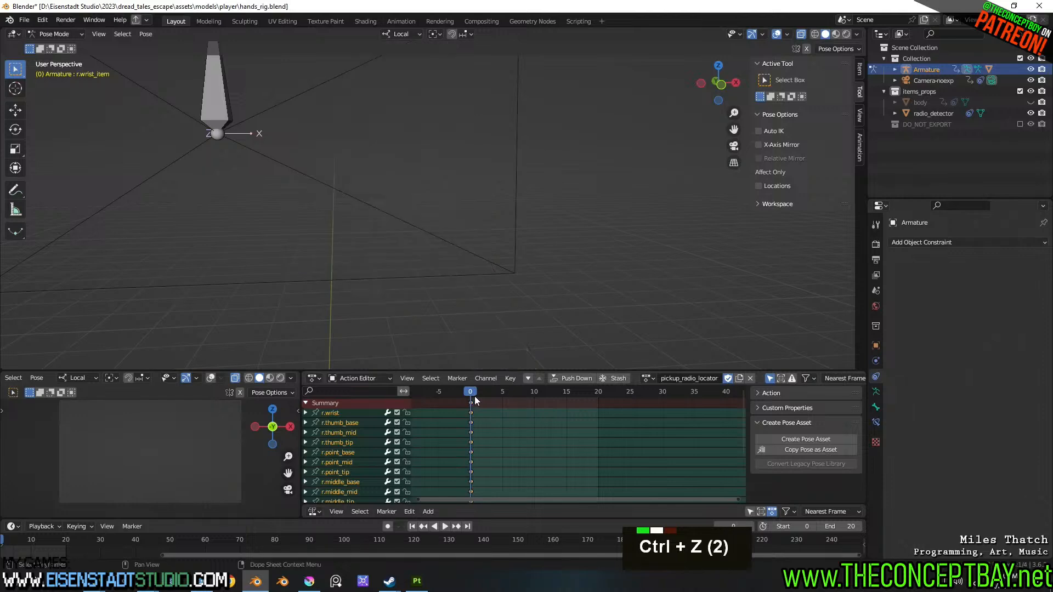
- Move the keyframes at frame 40 to frame 20 in the pickup_radio_locator action
double_click(482, 392)
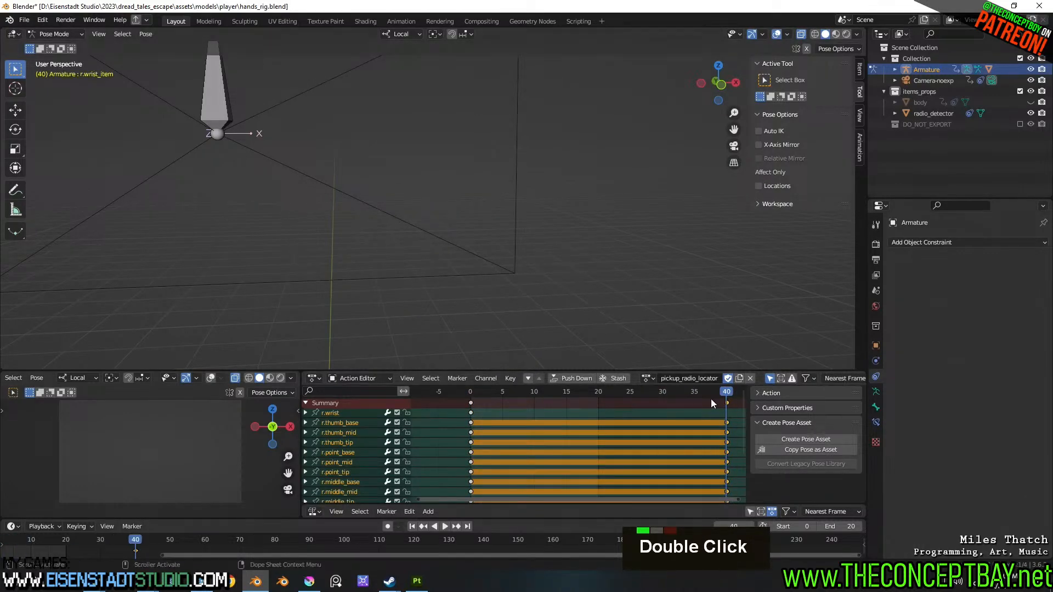
key(g)
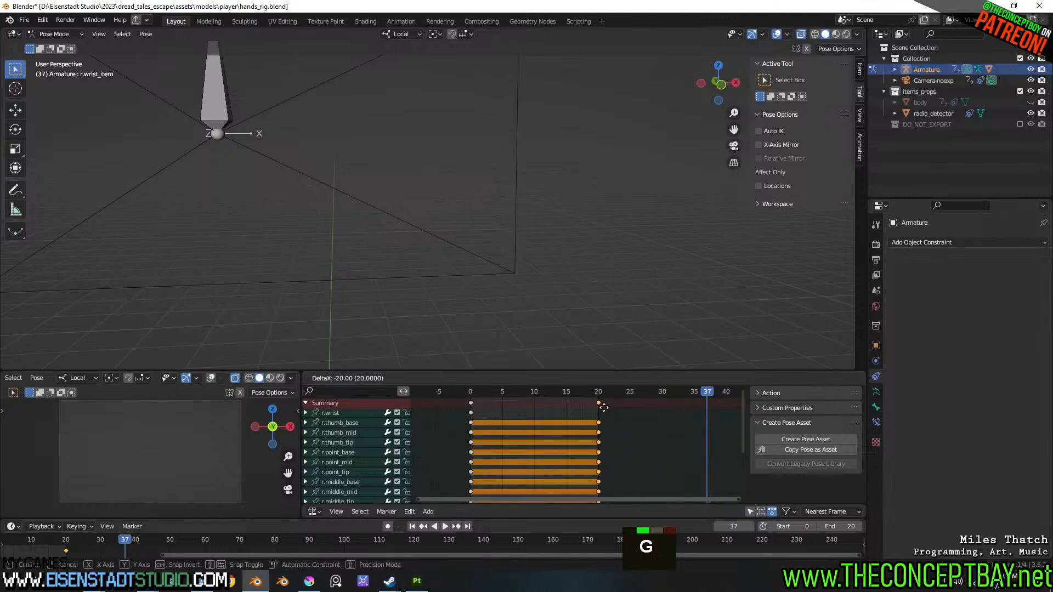
click(603, 401)
- Paste the copied radio-holding pose keyframes at frame 20
double_click(603, 393)
key(ctrl+v)
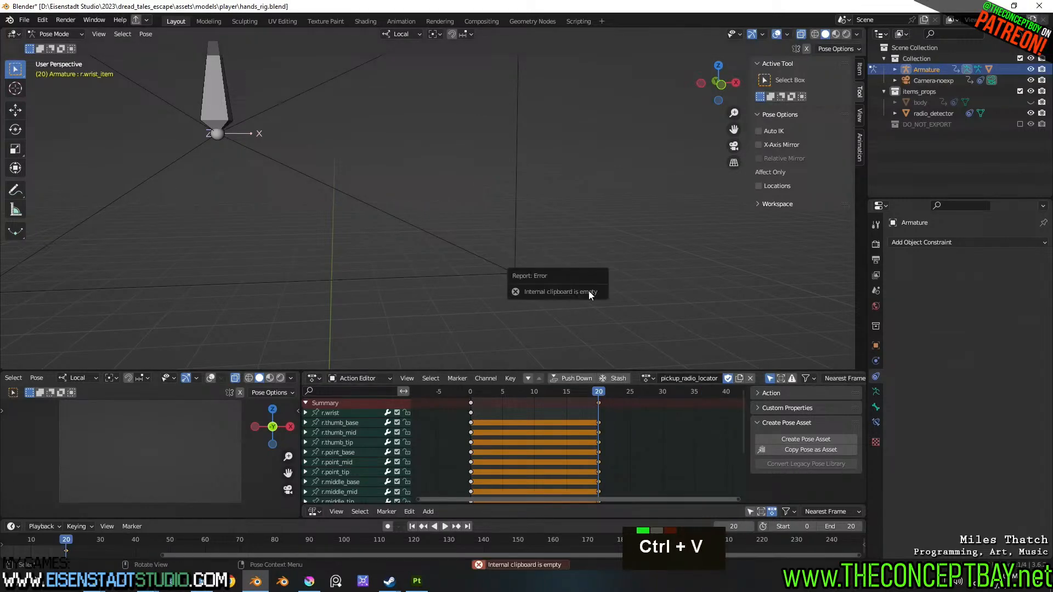
key(Escape)
key(ctrl+v)
scroll(518, 221, down, 2)
shift+middle_drag(518, 221, 561, 182)
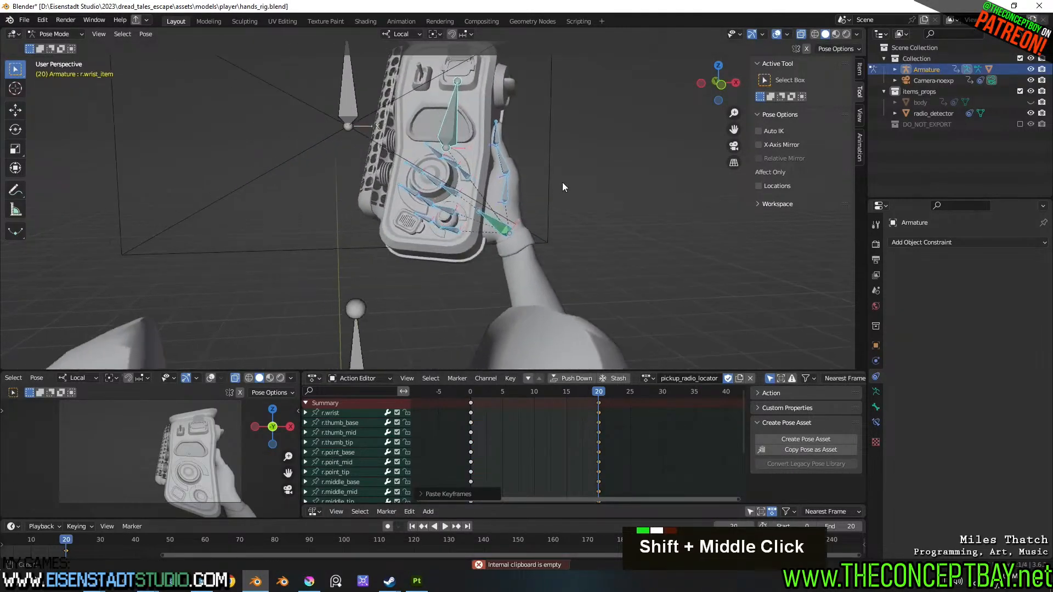
scroll(562, 182, down, 2)
shift+scroll(562, 186, down, 1)
key(space)
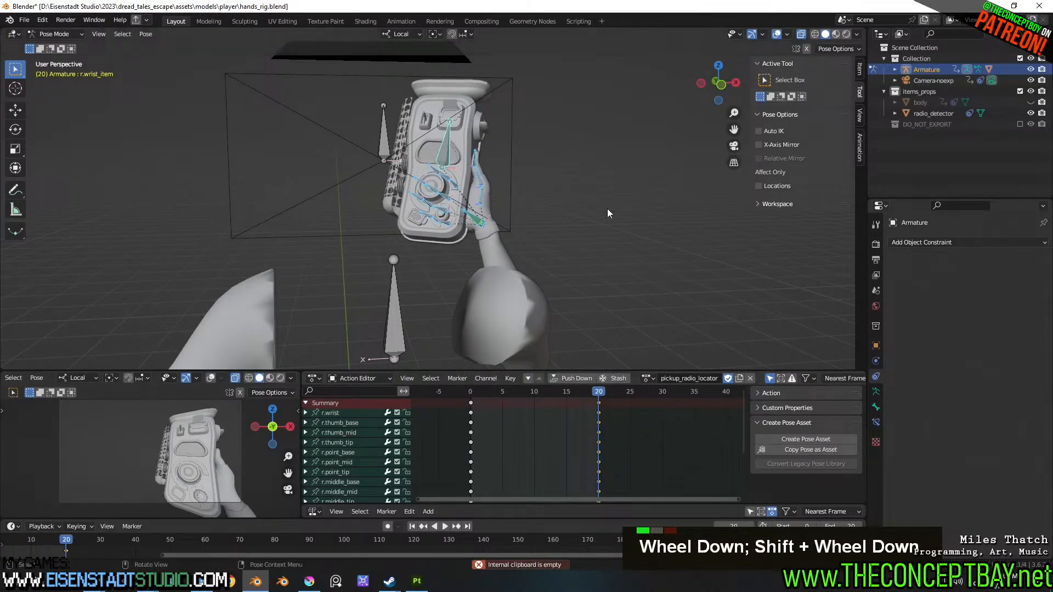
- Select the right wrist bone and move it about -0.247 m in X and 0.059 m in Y in top view
middle_drag(609, 211, 486, 205)
click(414, 222)
middle_drag(518, 239, 402, 242)
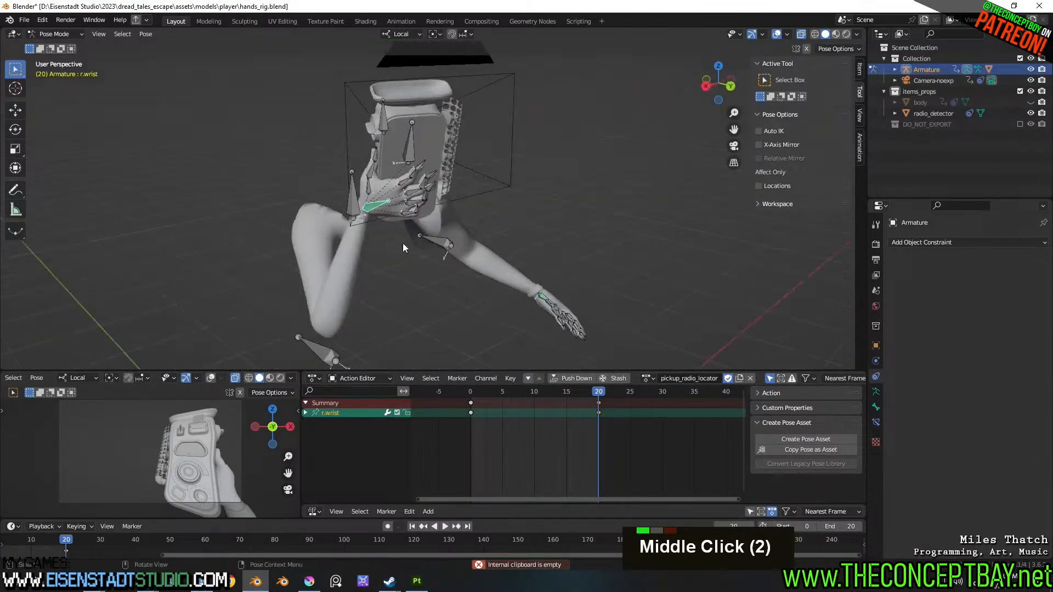
alt+middle_click(413, 292)
alt+middle_drag(413, 292, 448, 305)
key(g)
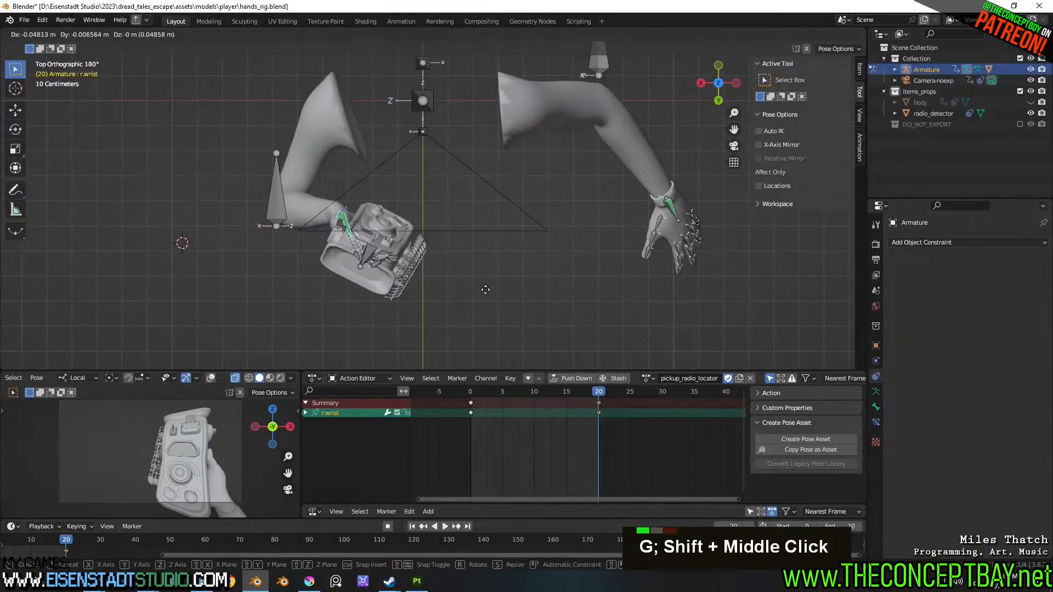
click(525, 294)
- Rotate the right wrist about -27° in top view, shift it about 0.063 m in X, and fine-tune its rotation by 1.49°
key(r)
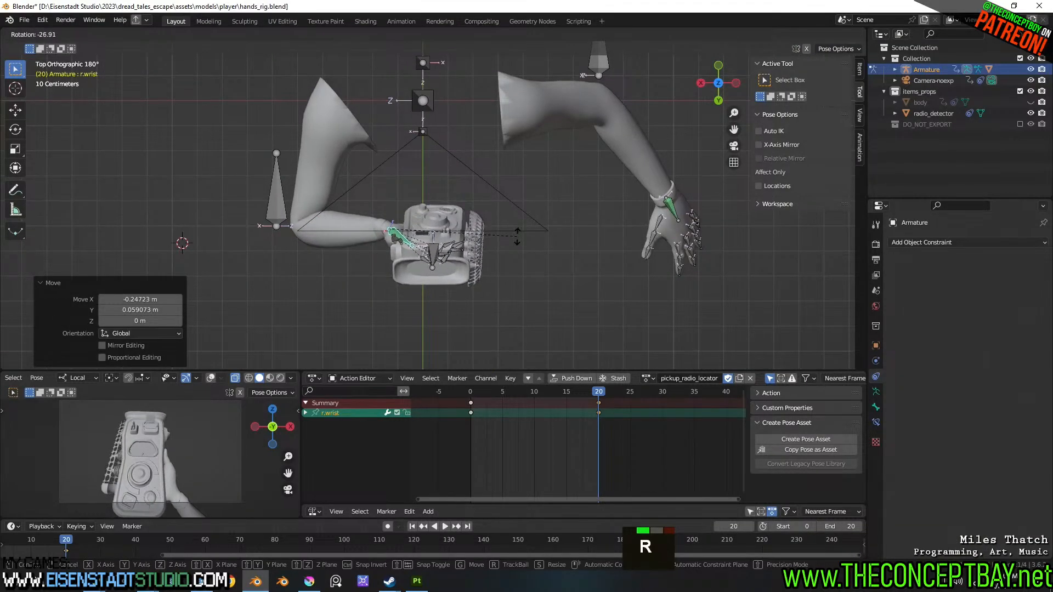
click(516, 234)
key(g)
click(500, 240)
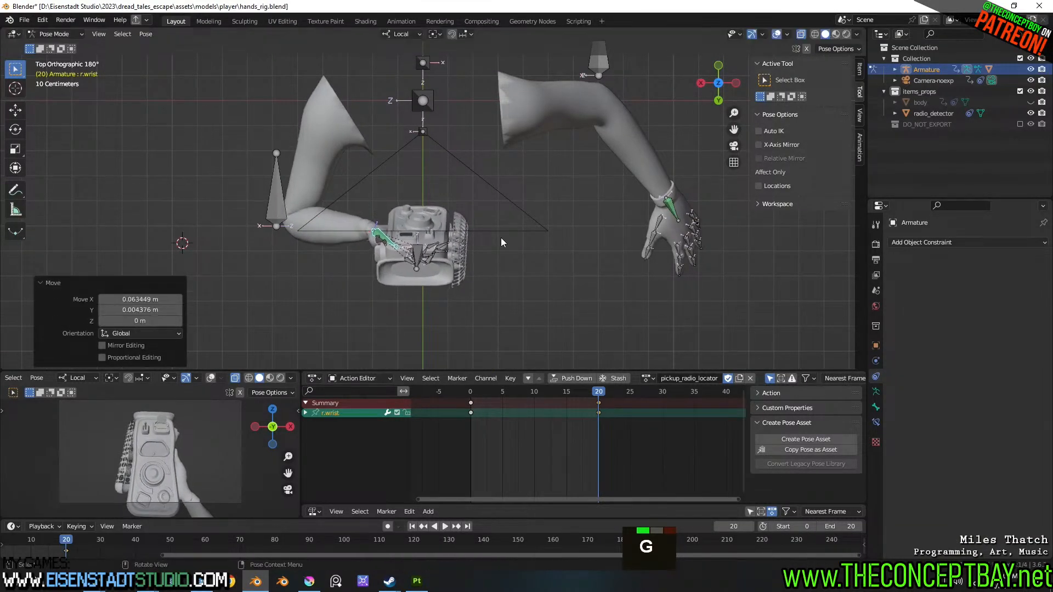
key(r)
click(500, 242)
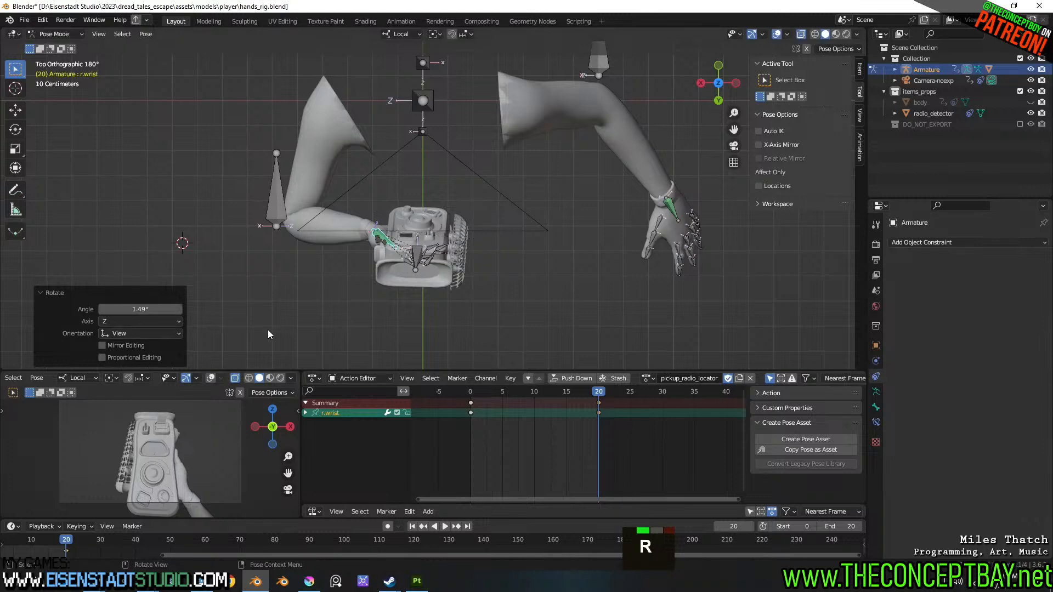
- Move the right wrist about 0.124 m in Y, tilt it 18.8° from the side, and raise it about 0.051 m
middle_drag(329, 340, 550, 230)
scroll(680, 162, down, 2)
key(g)
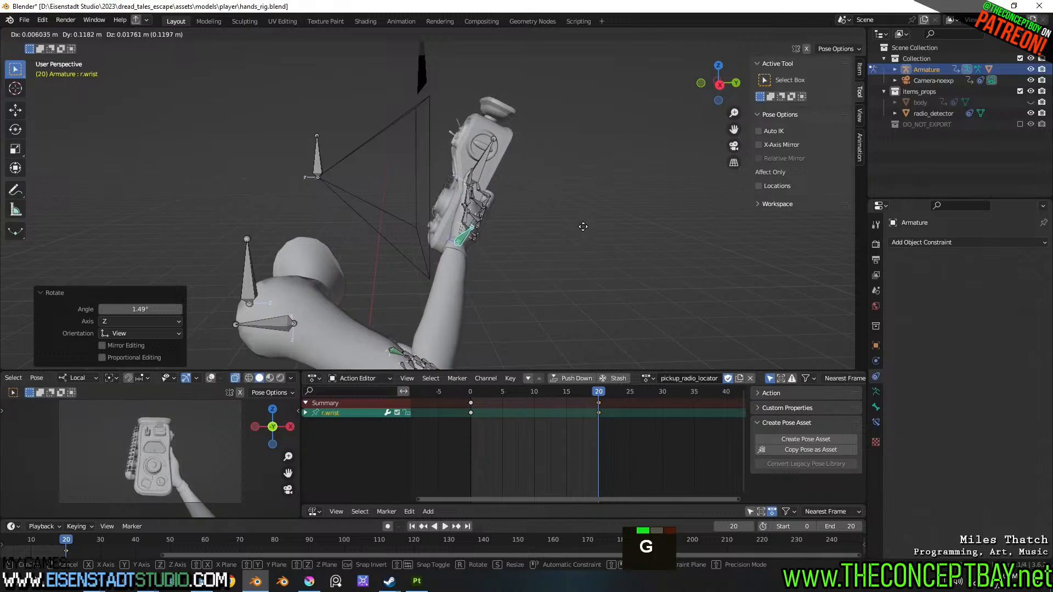
click(585, 235)
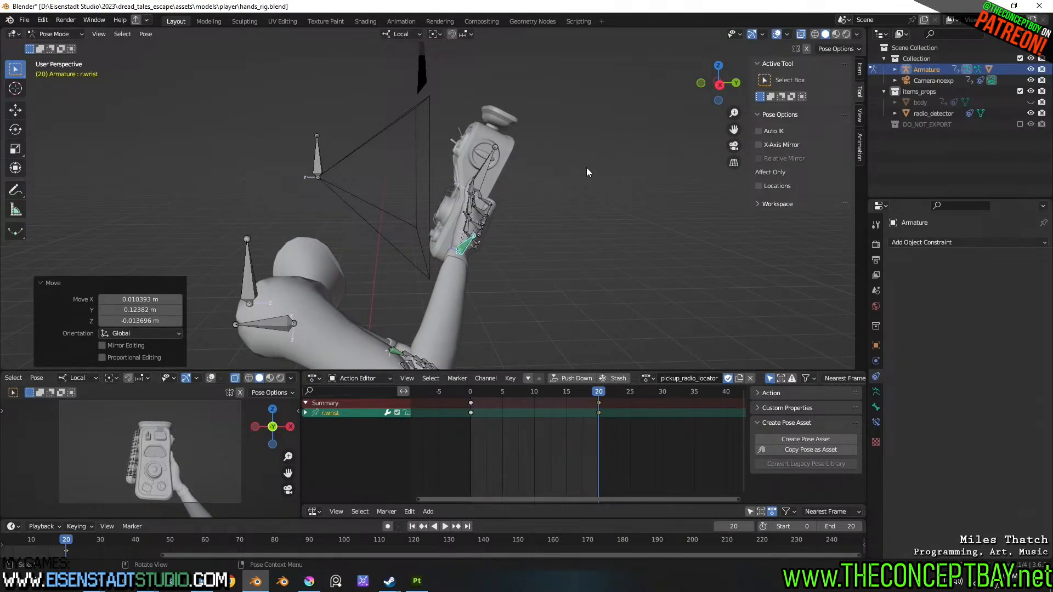
key(r)
click(592, 211)
key(g)
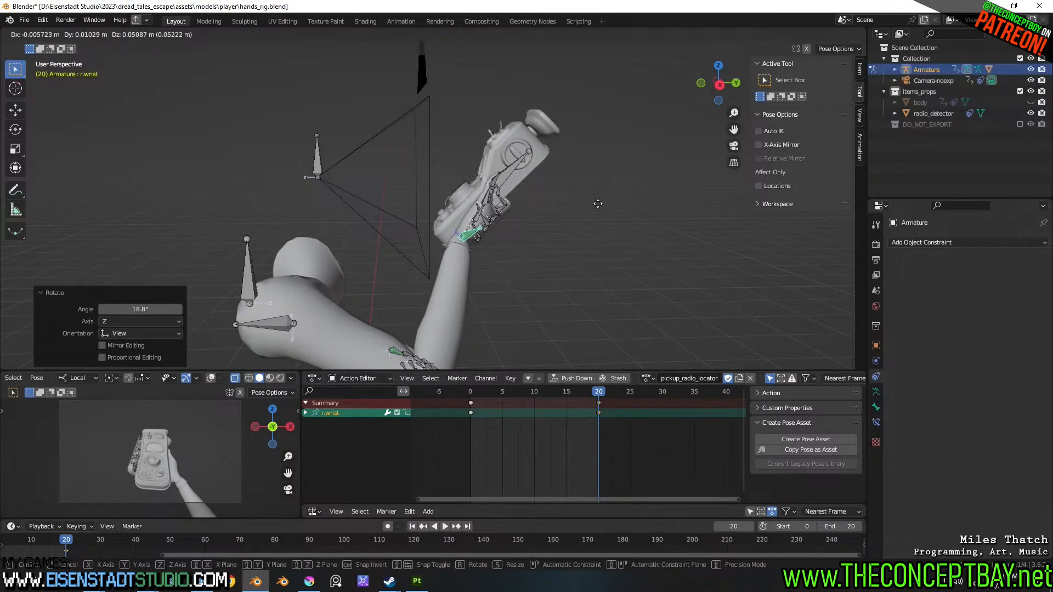
click(598, 204)
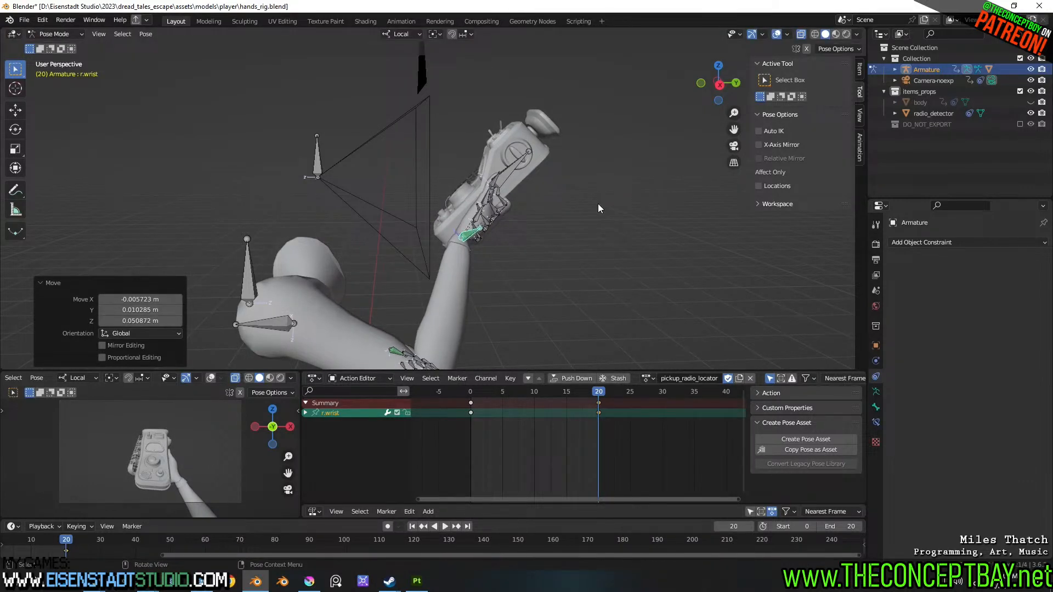
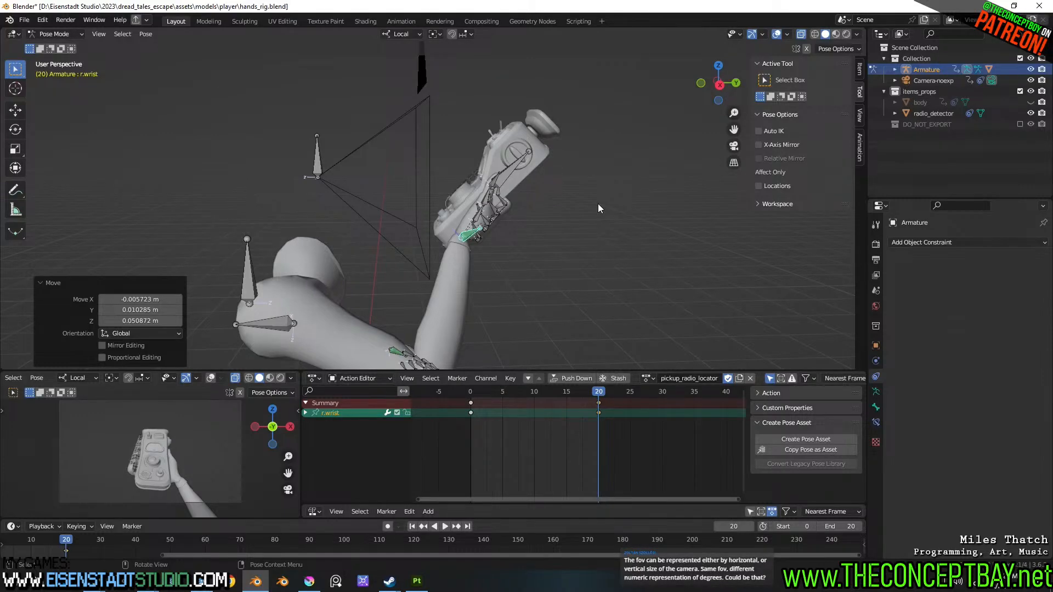
- Play back the pickup animation from the start and return to frame 20 to check the wrist pose
shift+middle_drag(393, 210, 519, 213)
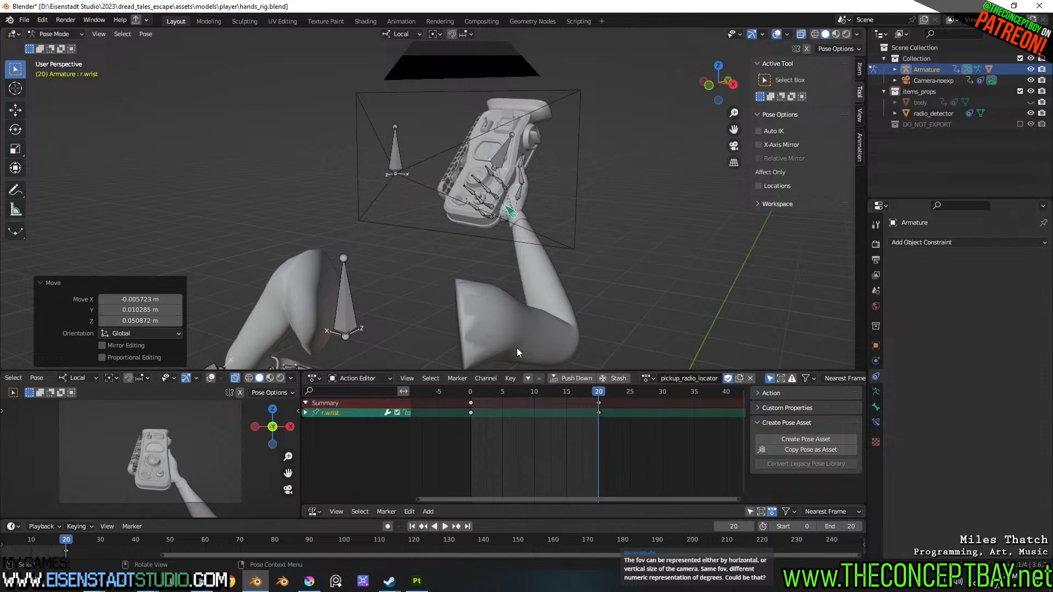
double_click(517, 397)
key(space)
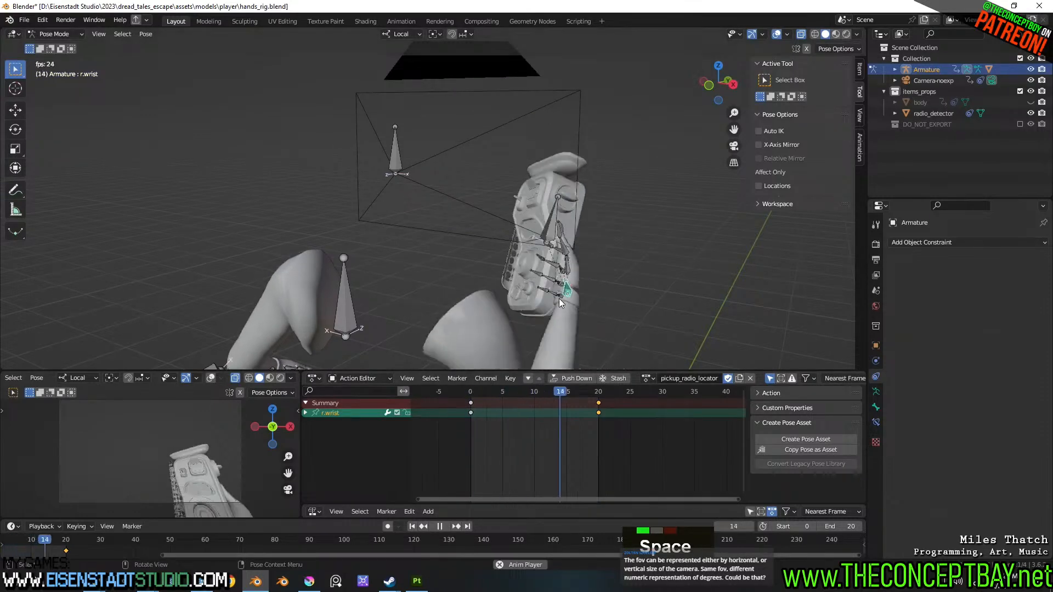
key(space)
drag(571, 394, 604, 395)
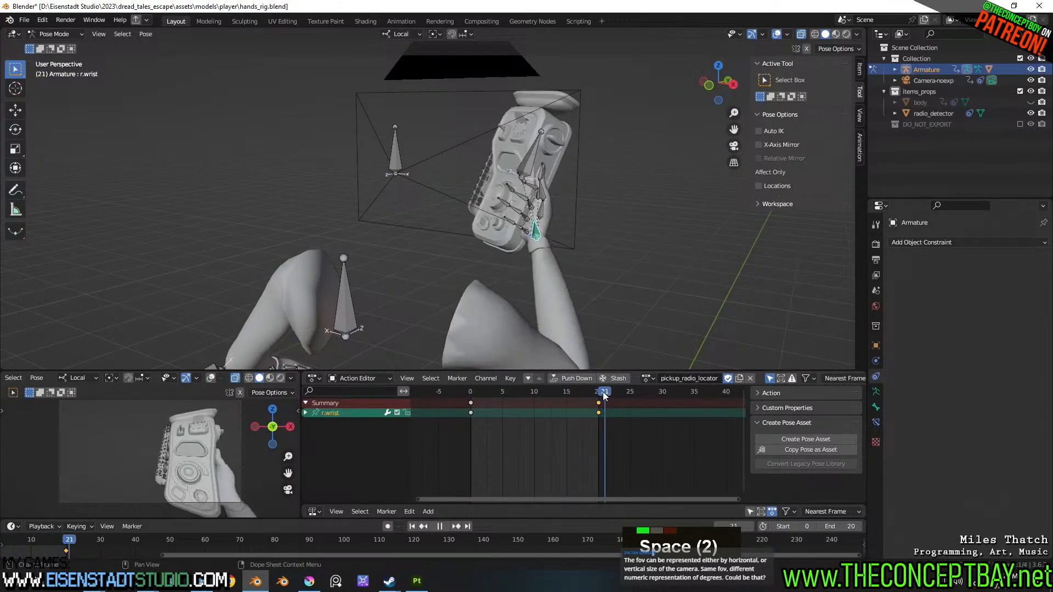
click(598, 394)
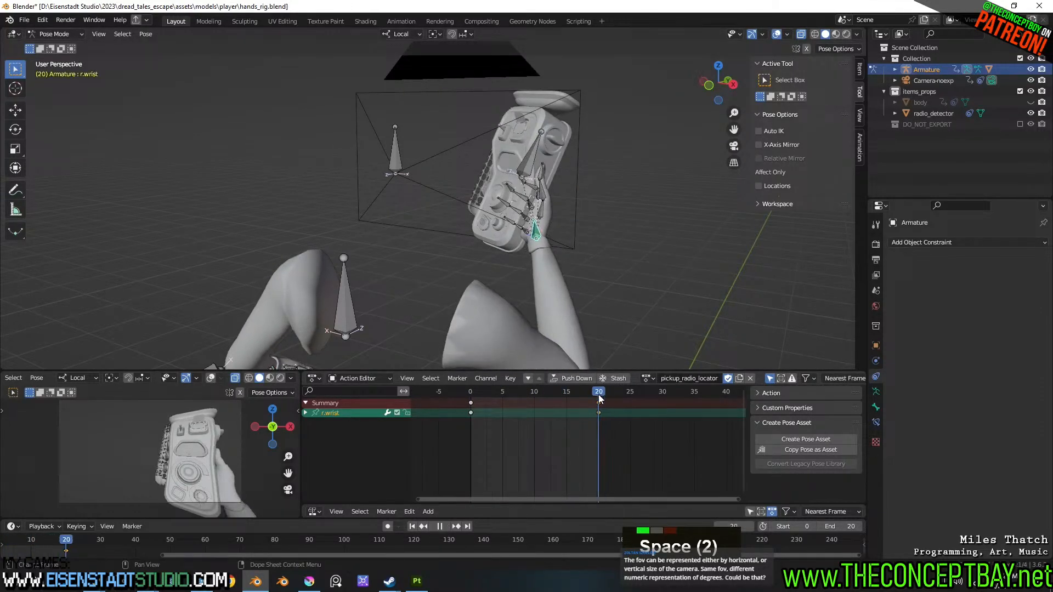
- Enable auto keying, then rotate the right wrist -27.2° in top view and move it about -0.186 m in X and 0.118 m in Y
click(388, 526)
alt+middle_drag(571, 261, 481, 309)
key(r)
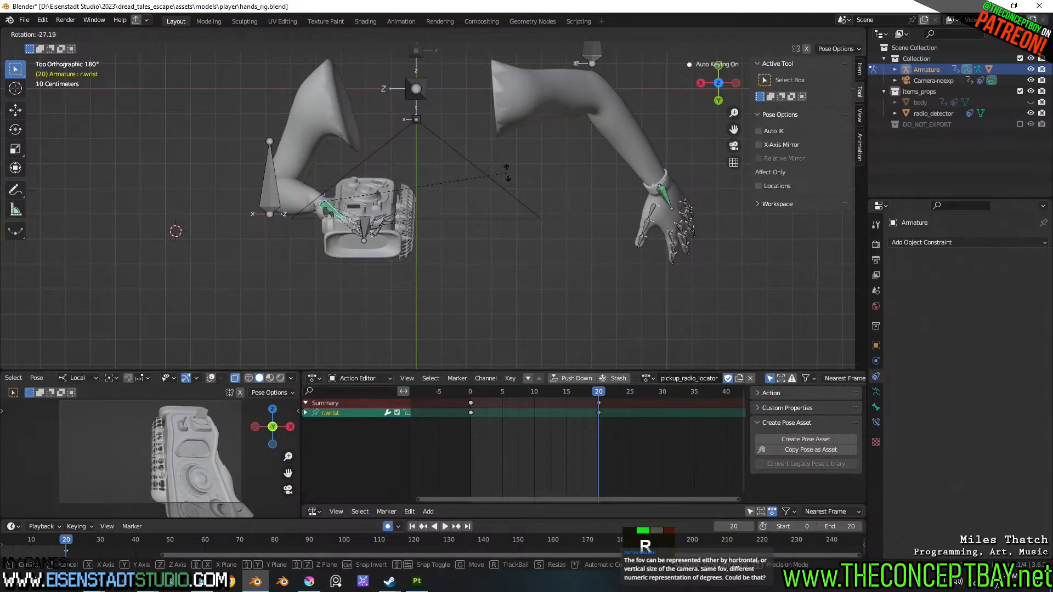
click(507, 171)
key(g)
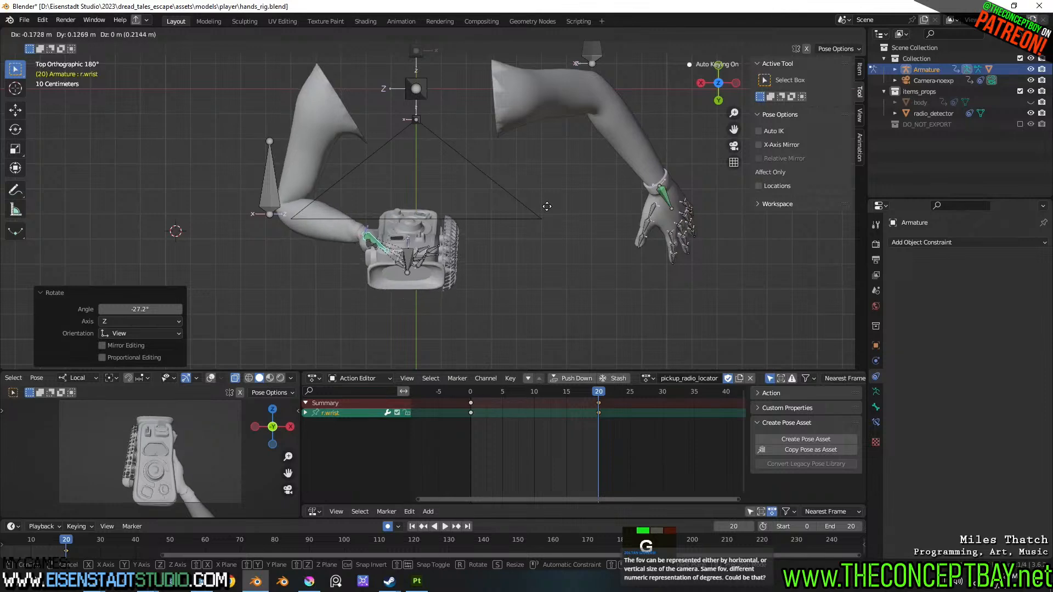
click(548, 209)
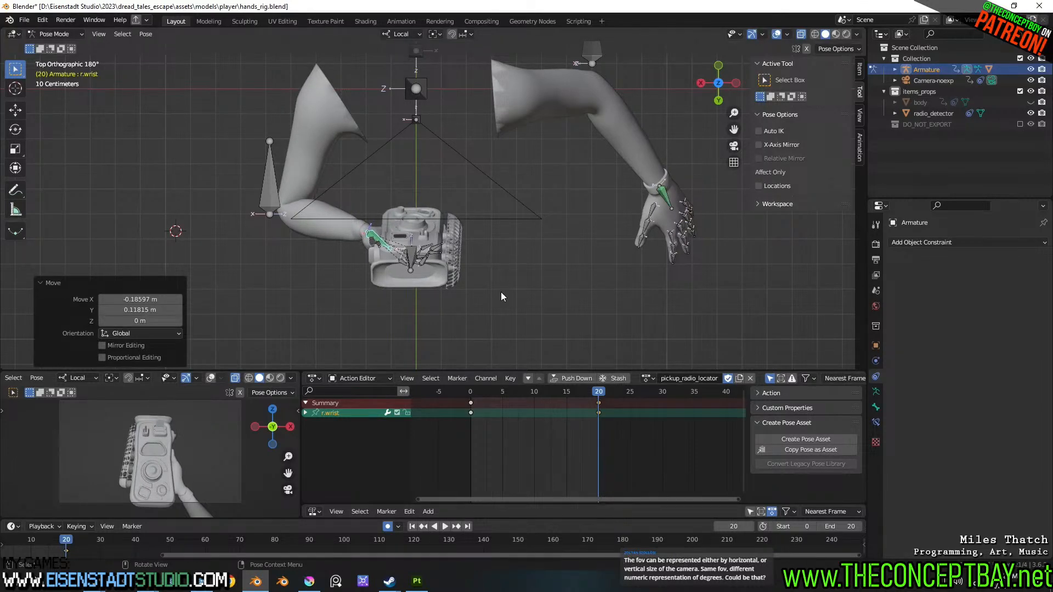
- Raise the right wrist about 0.07 m along global Z at frame 20
alt+middle_drag(501, 293, 500, 184)
key(g)
key(z)
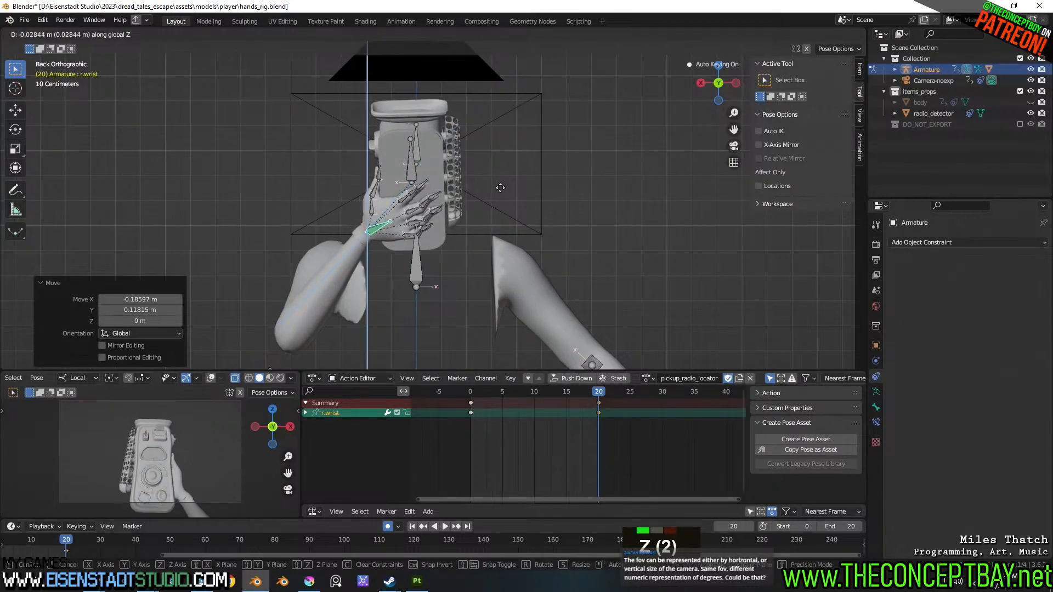
click(472, 173)
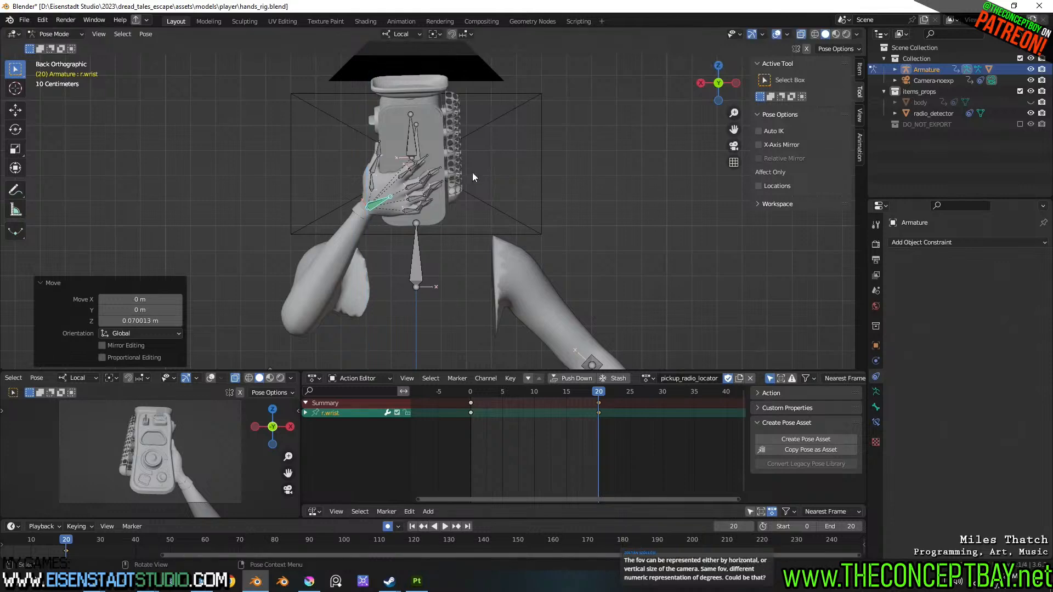
- Play and scrub the animation between frames 0 and 20 from several angles to examine the radio pickup motion
key(space)
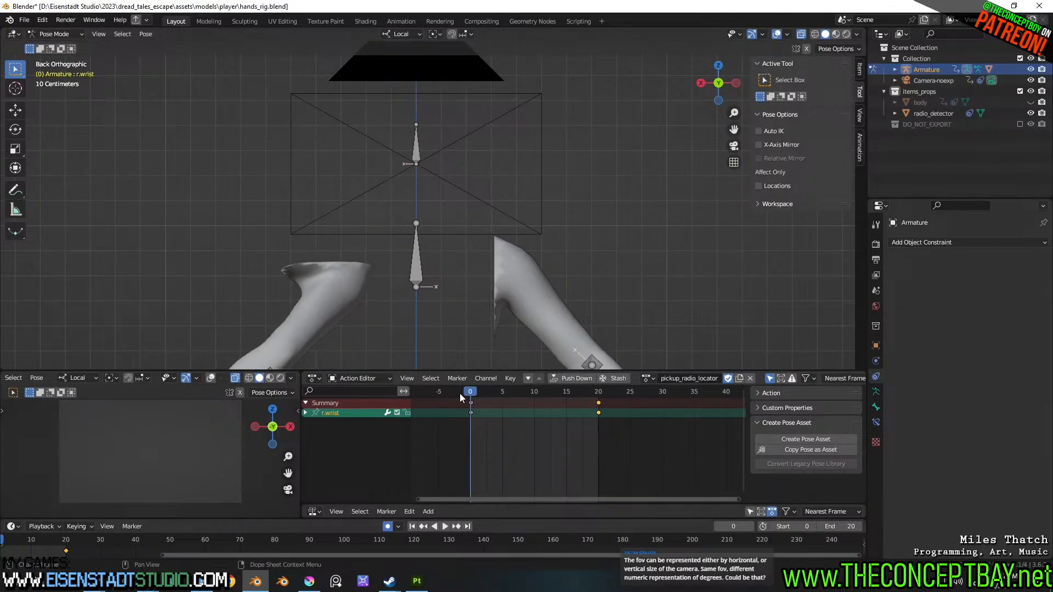
key(space)
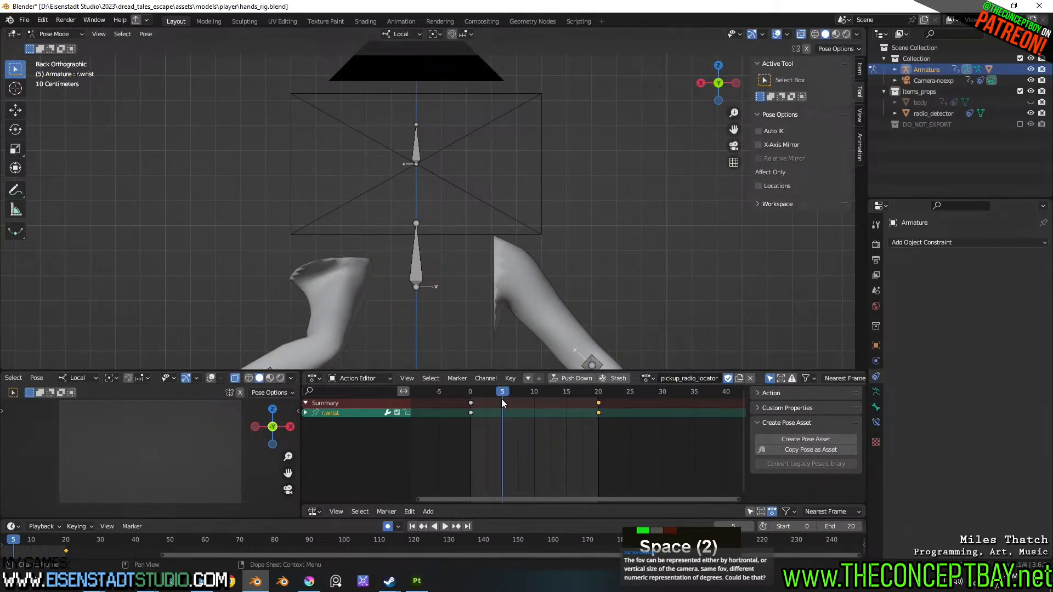
drag(501, 400, 599, 391)
middle_drag(532, 338, 571, 280)
scroll(591, 264, up, 3)
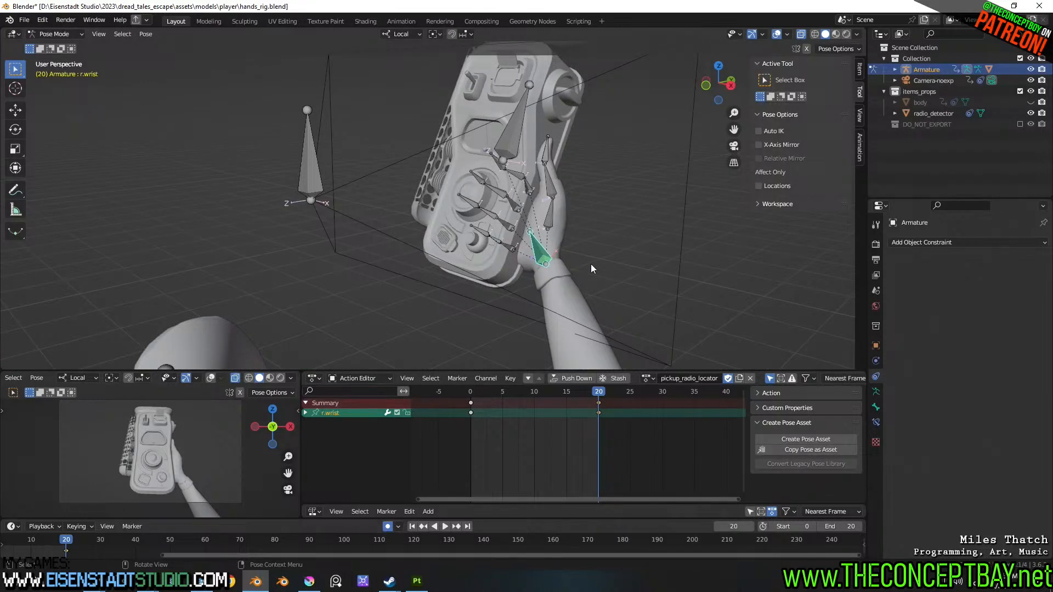
key(space)
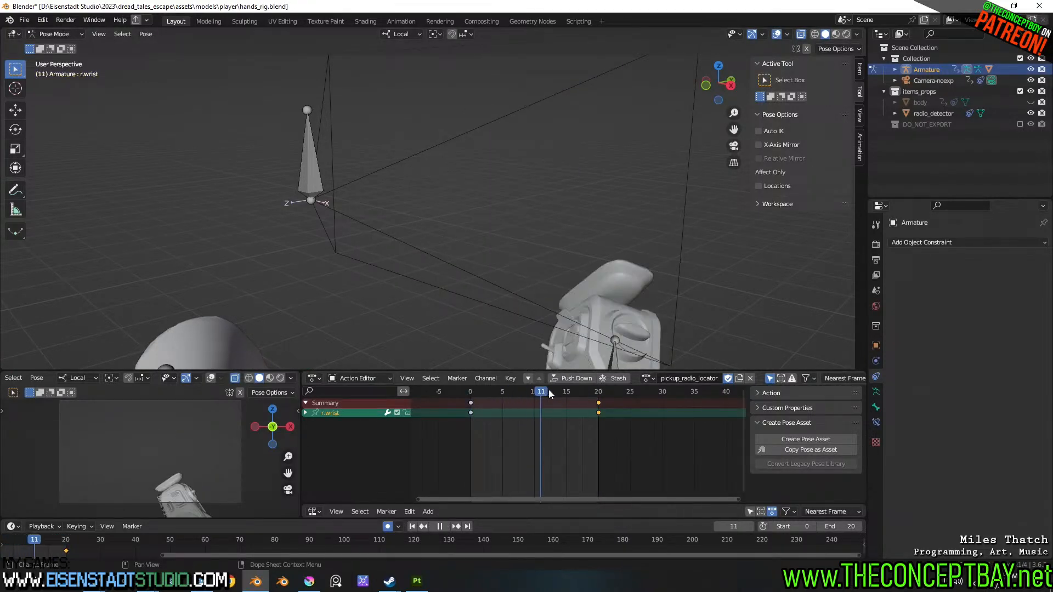
drag(548, 389, 597, 405)
key(space)
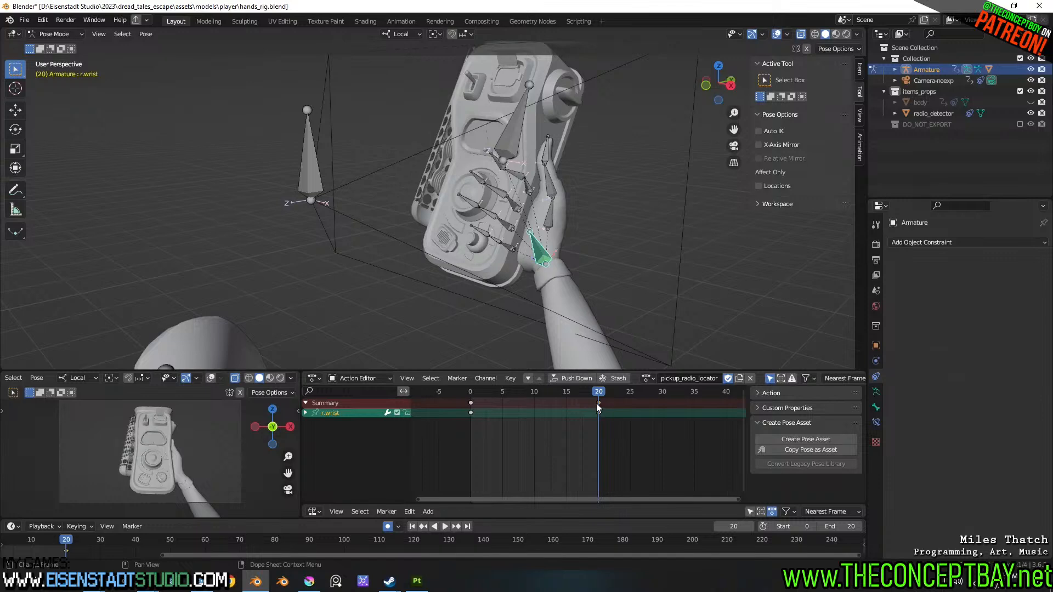
middle_drag(631, 260, 607, 262)
drag(498, 391, 461, 389)
key(space)
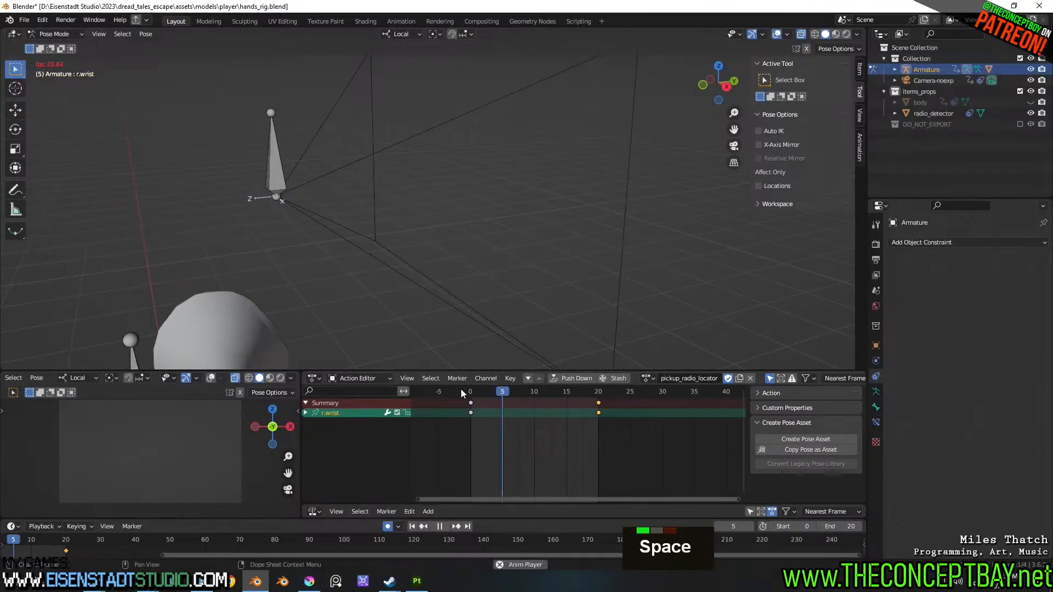
key(space)
click(598, 404)
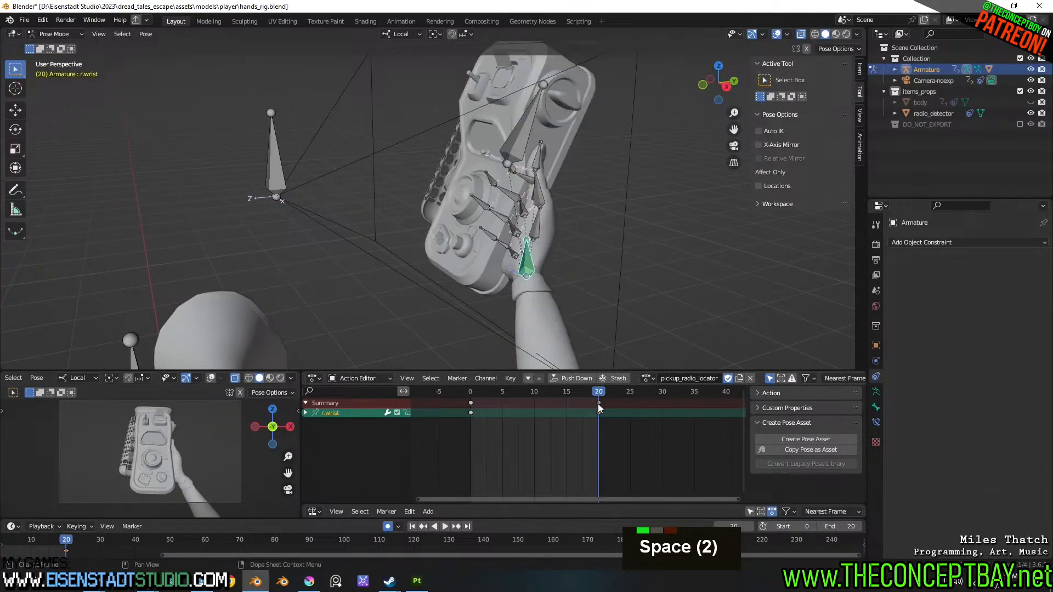
- Move the right wrist's end keyframe to frame 30
click(598, 403)
key(g)
click(690, 457)
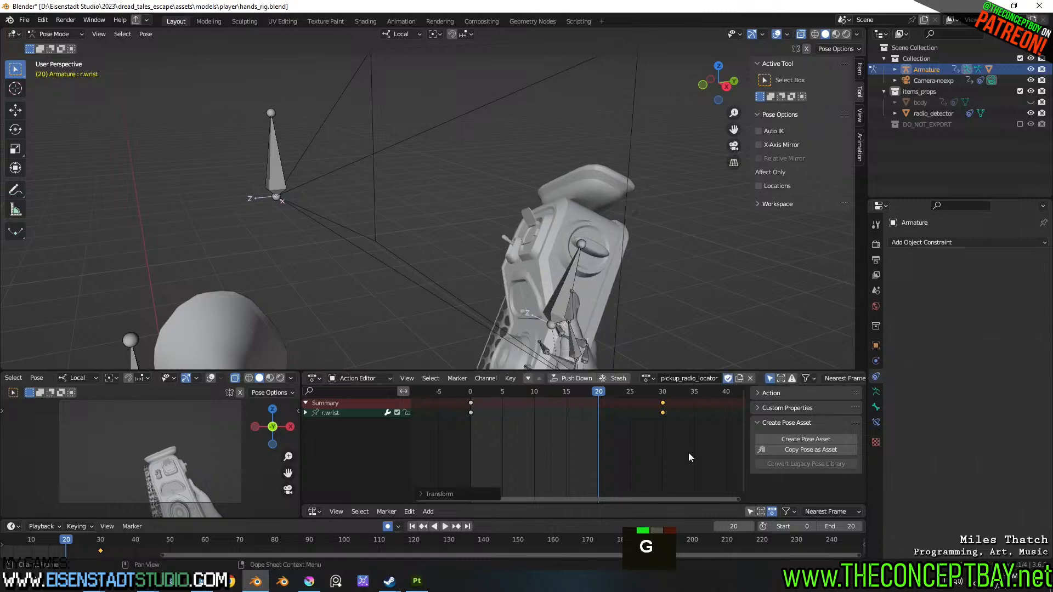
- Set the scene's end frame to 250 and start playback of the animation
click(845, 526)
text(250)
key(Return)
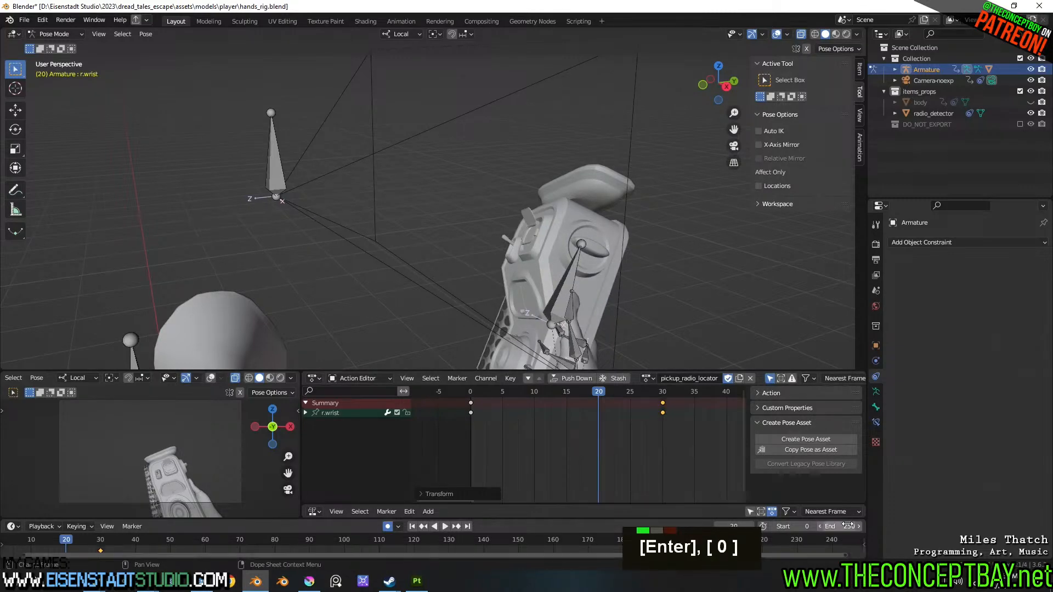
click(480, 393)
key(space)
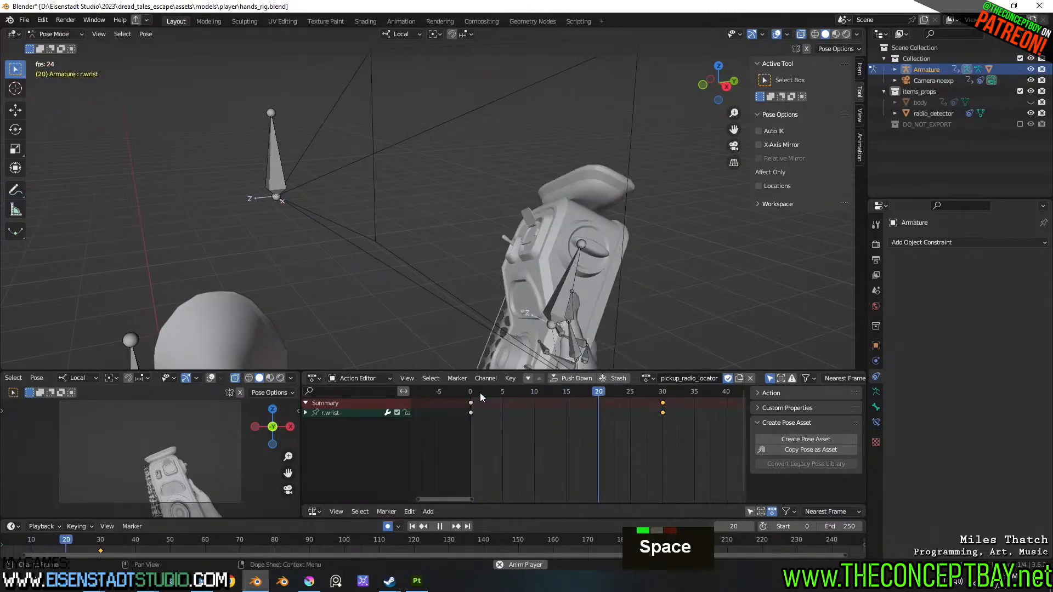
- At frame 50, lower the right wrist about 0.035 m and rotate it about 6° in the side view
key(space)
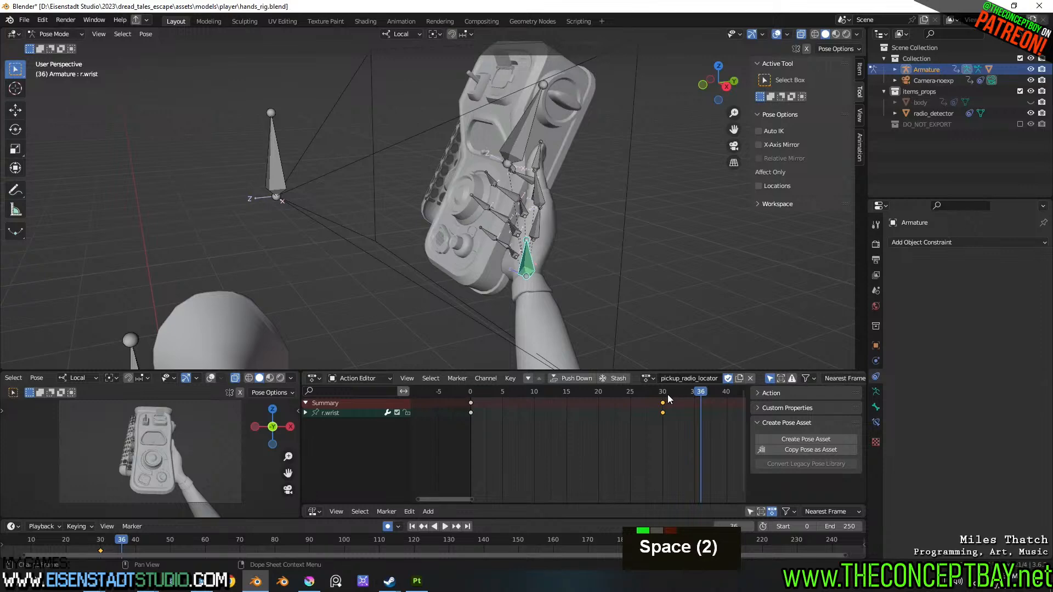
drag(668, 395, 729, 393)
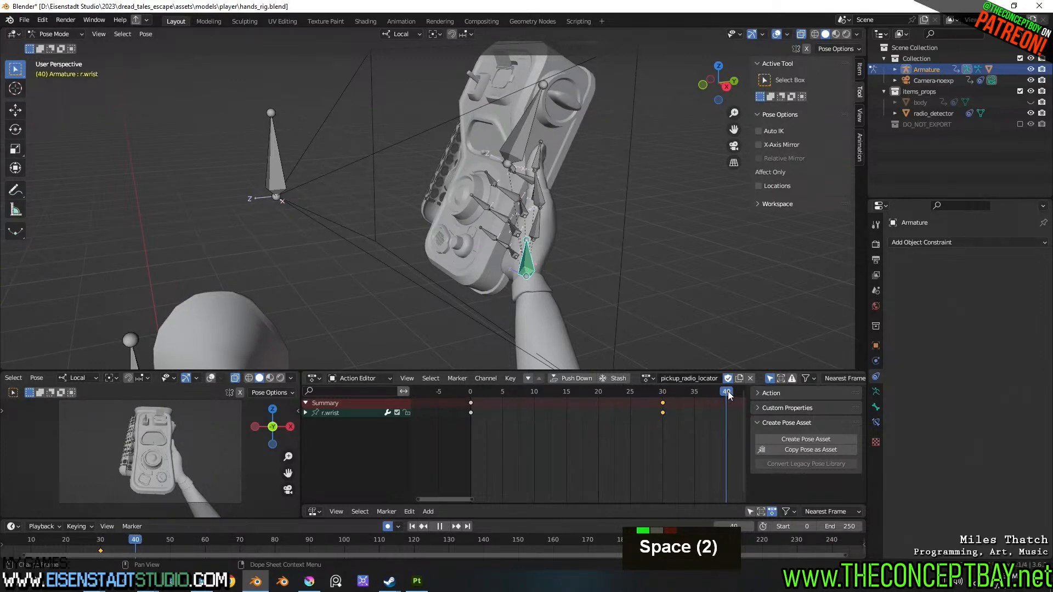
middle_drag(602, 205, 583, 219)
shift+scroll(552, 218, down, 1)
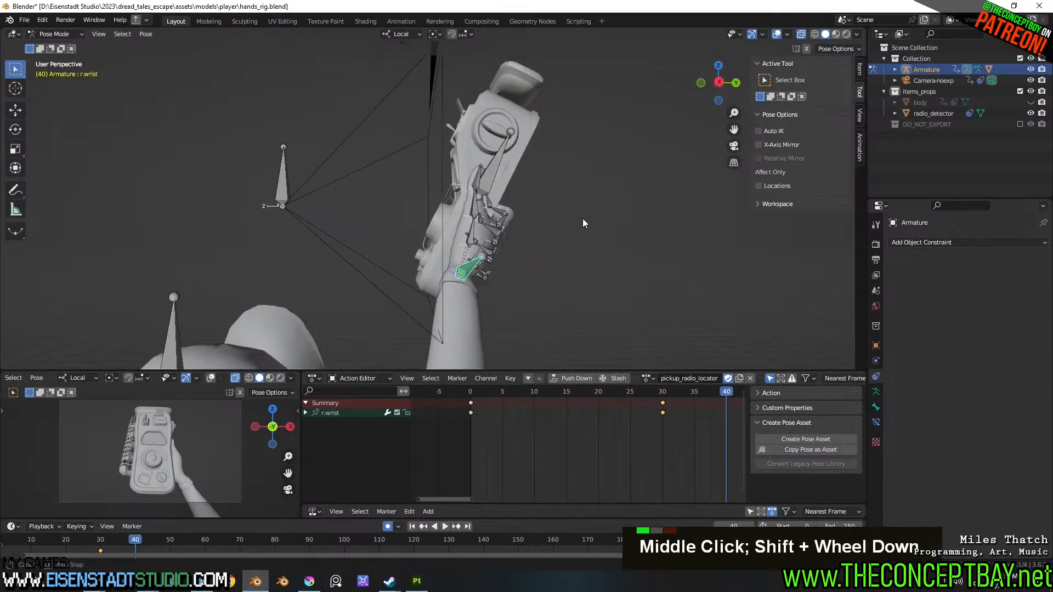
scroll(590, 239, down, 1)
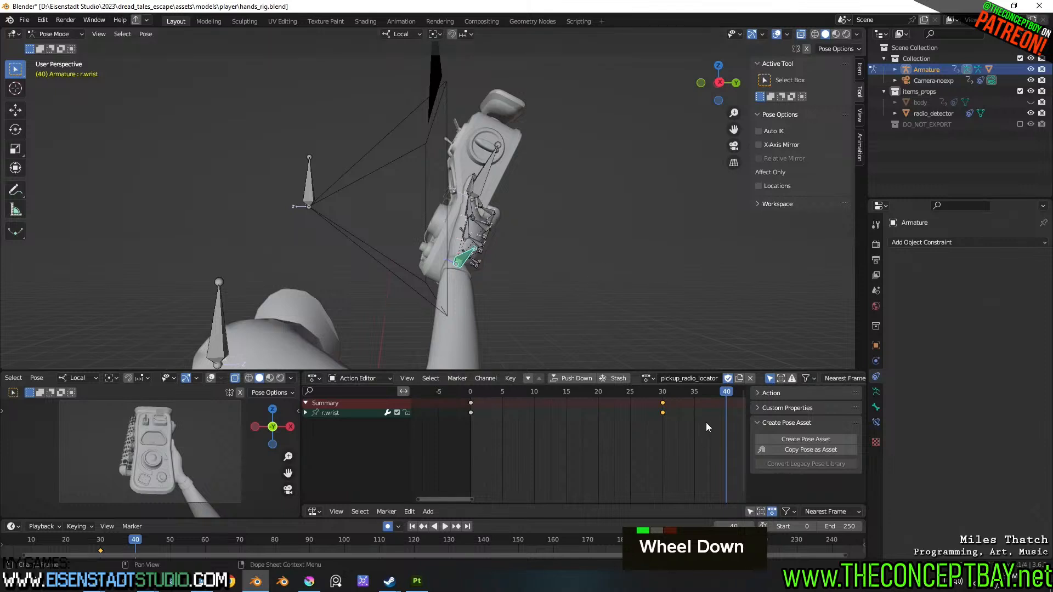
middle_drag(706, 423, 568, 390)
key(space)
key(space)
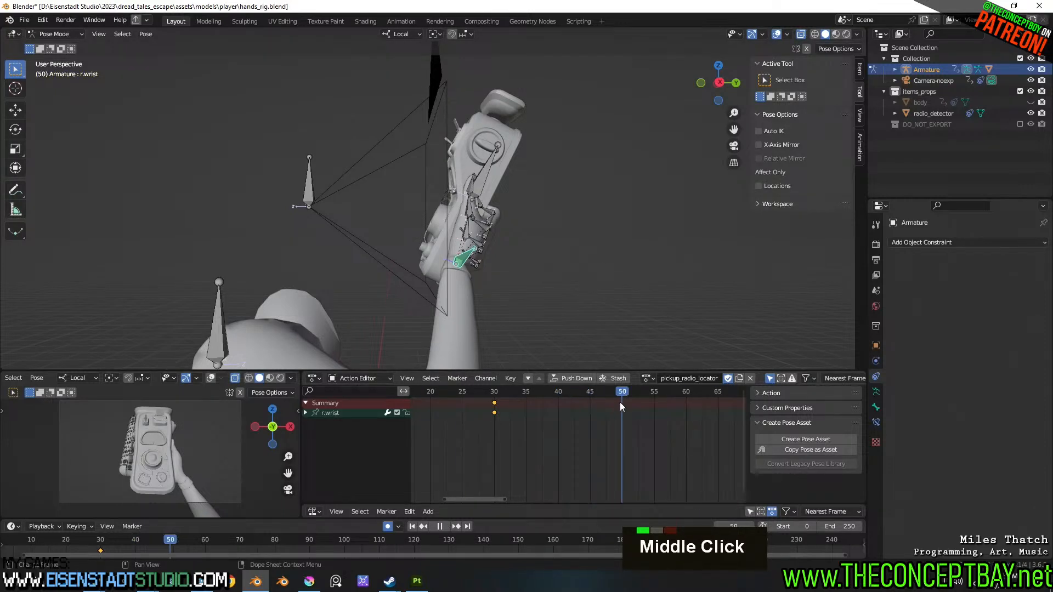
key(g)
click(608, 277)
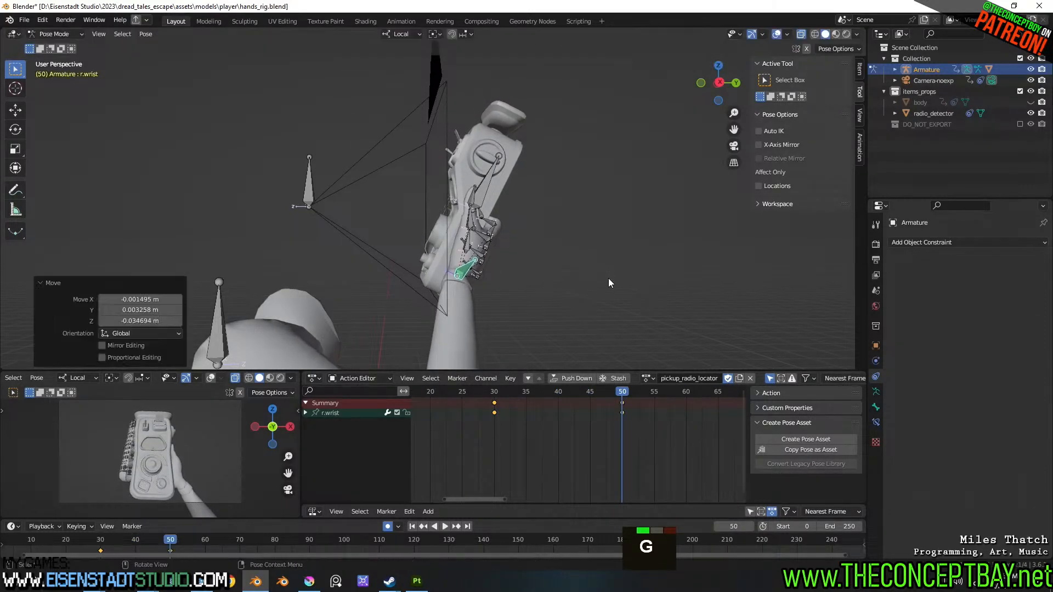
key(r)
click(616, 277)
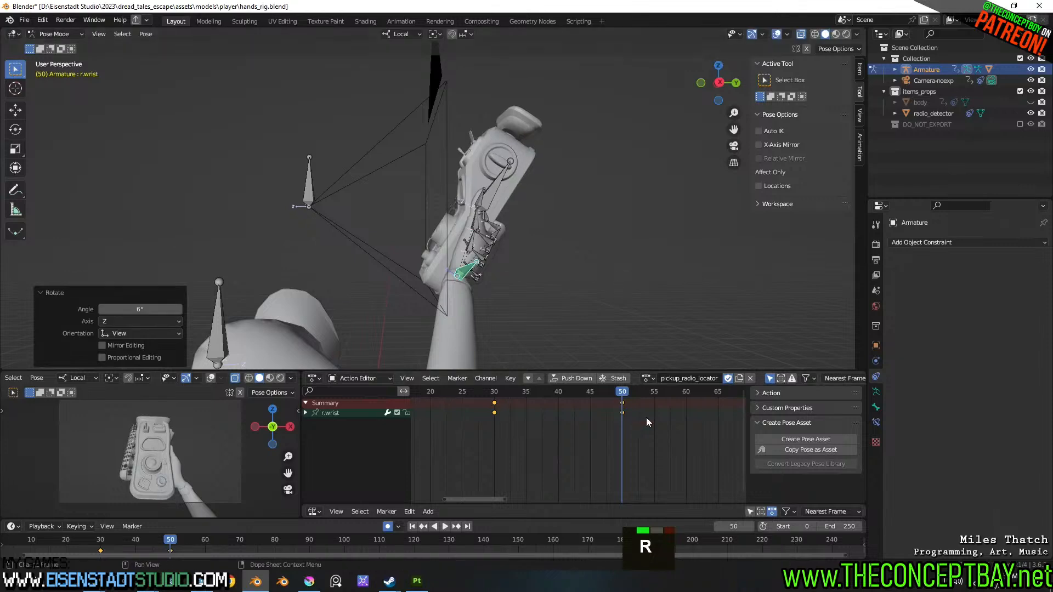
- Play the wrist motion between frames 30 and 50 and scrub back to frame 19 to examine both arms
key(space)
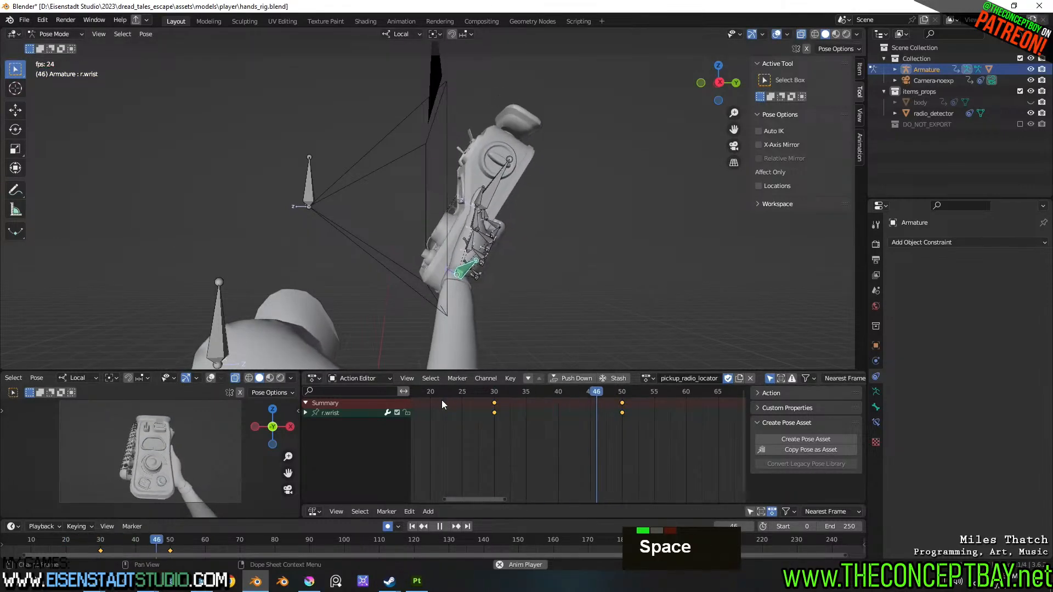
key(space)
key(space)
key(space)
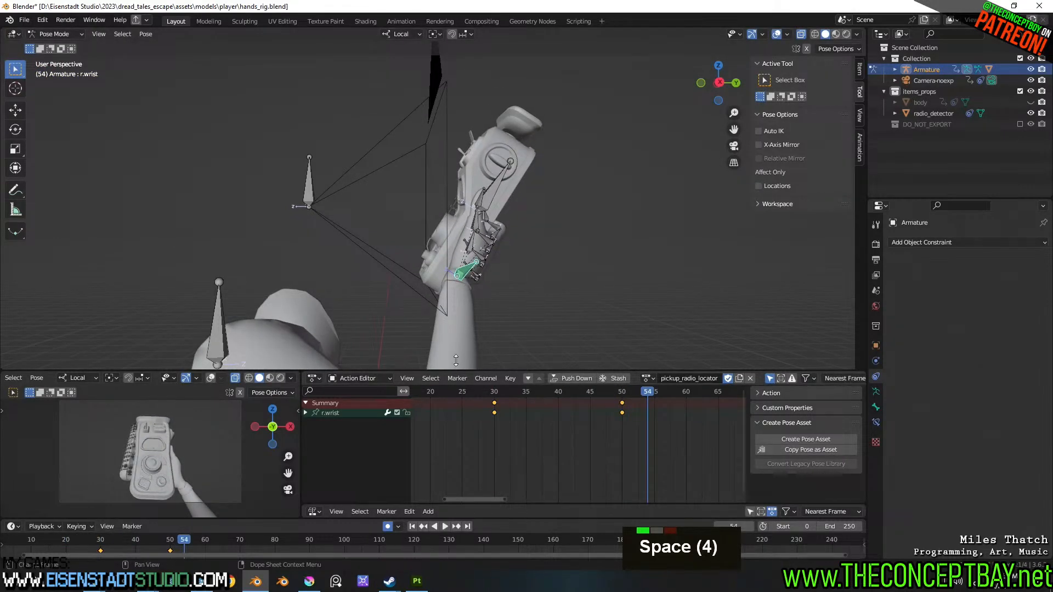
middle_drag(417, 318, 507, 226)
scroll(279, 271, down, 2)
shift+scroll(279, 271, down, 2)
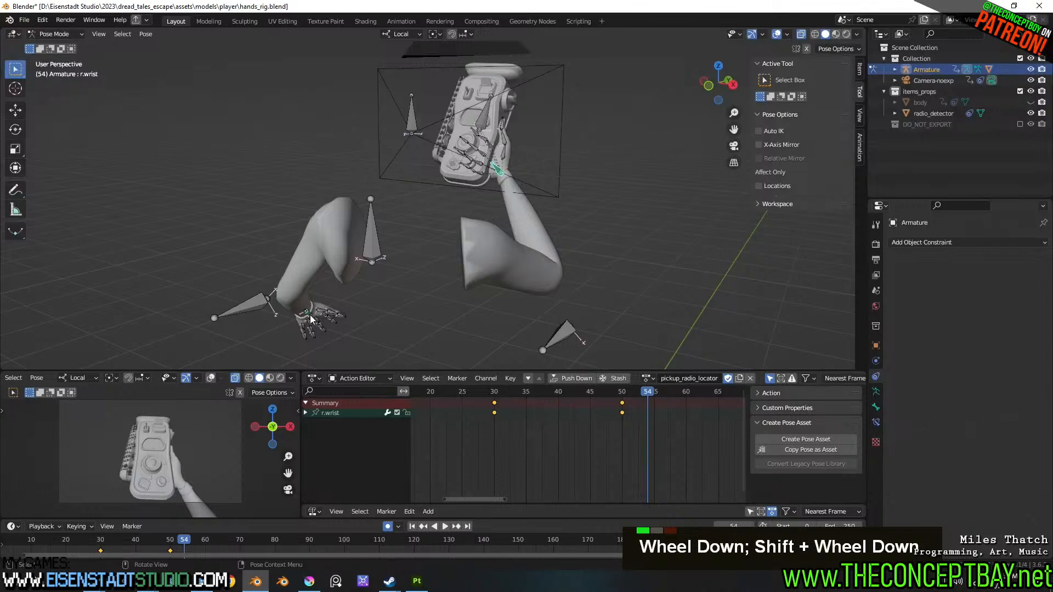
drag(460, 393, 423, 395)
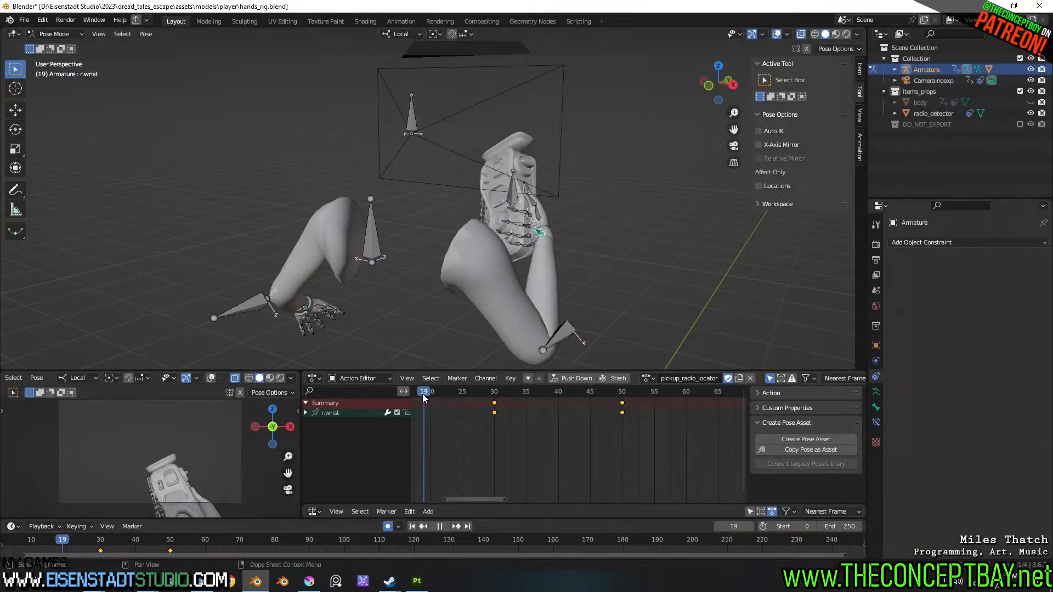
- At frame 40, raise the left wrist about 0.66 m and another 0.43 m, bringing the left hand up into camera view
click(308, 310)
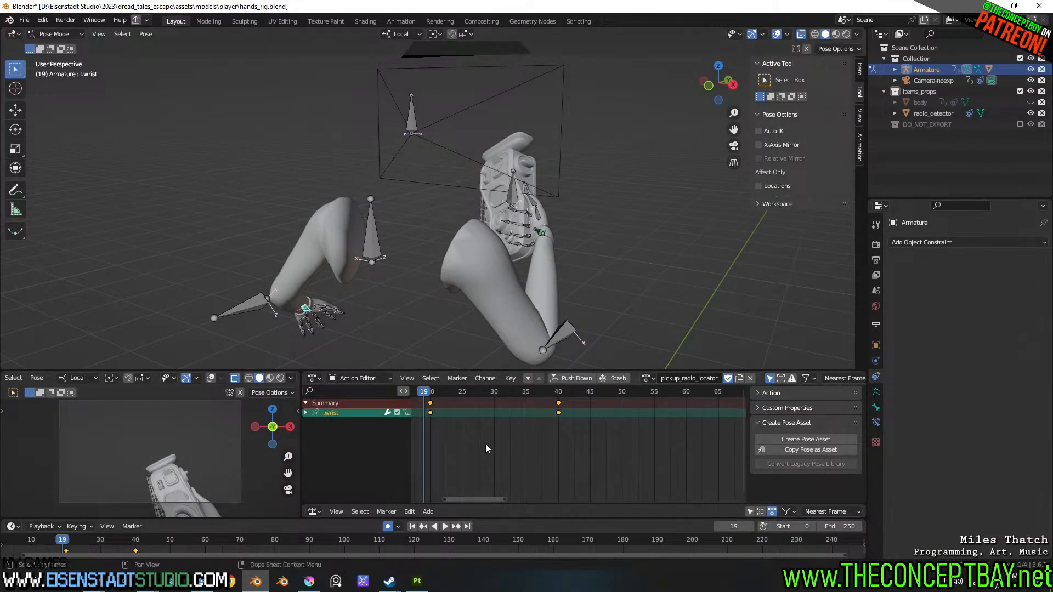
drag(468, 499, 444, 499)
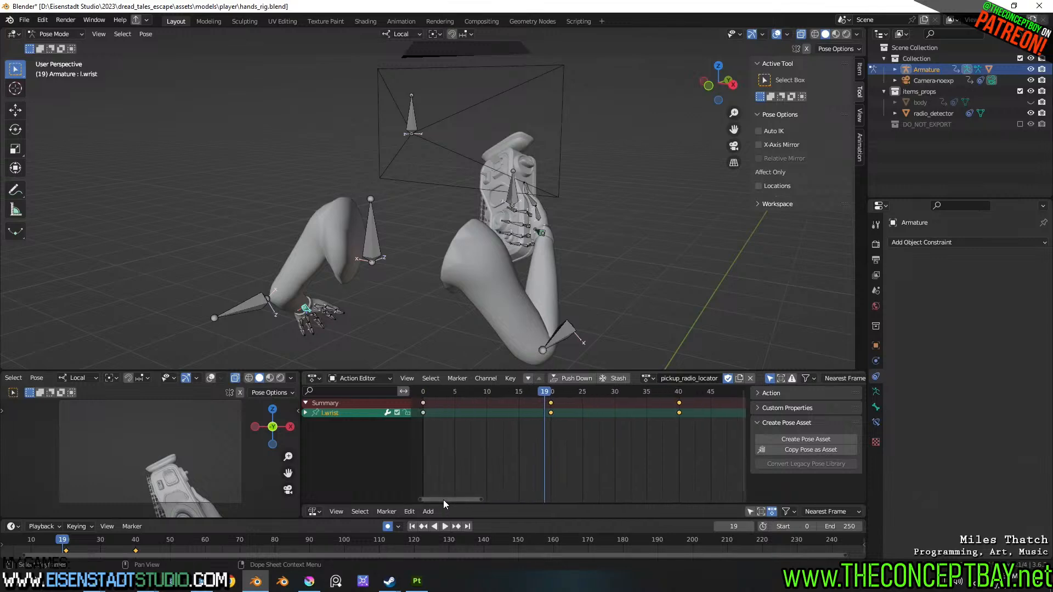
key(space)
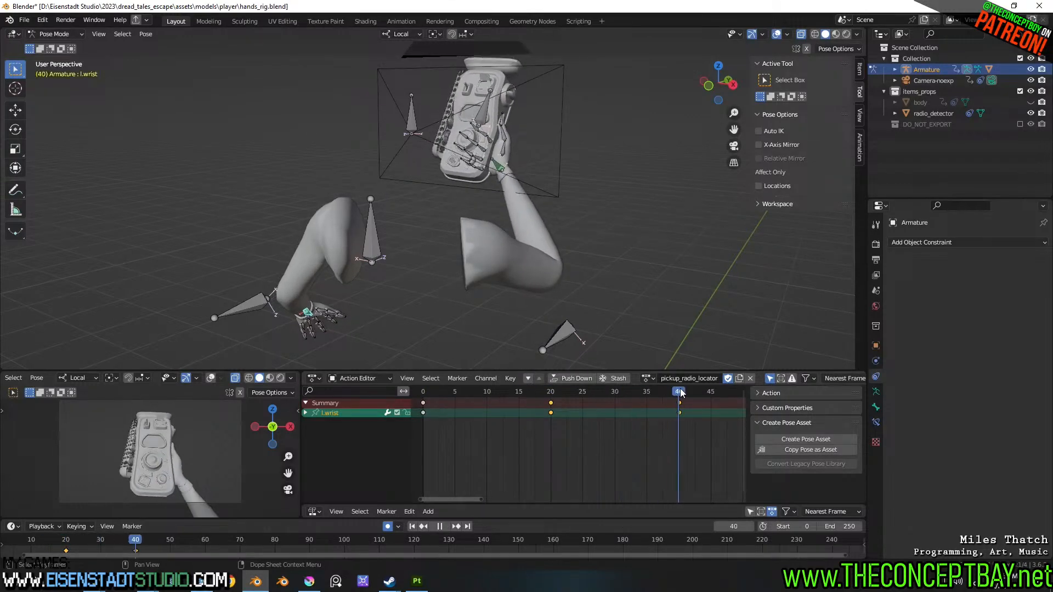
drag(681, 392, 686, 393)
key(space)
shift+scroll(373, 312, down, 3)
middle_drag(380, 331, 548, 309)
key(g)
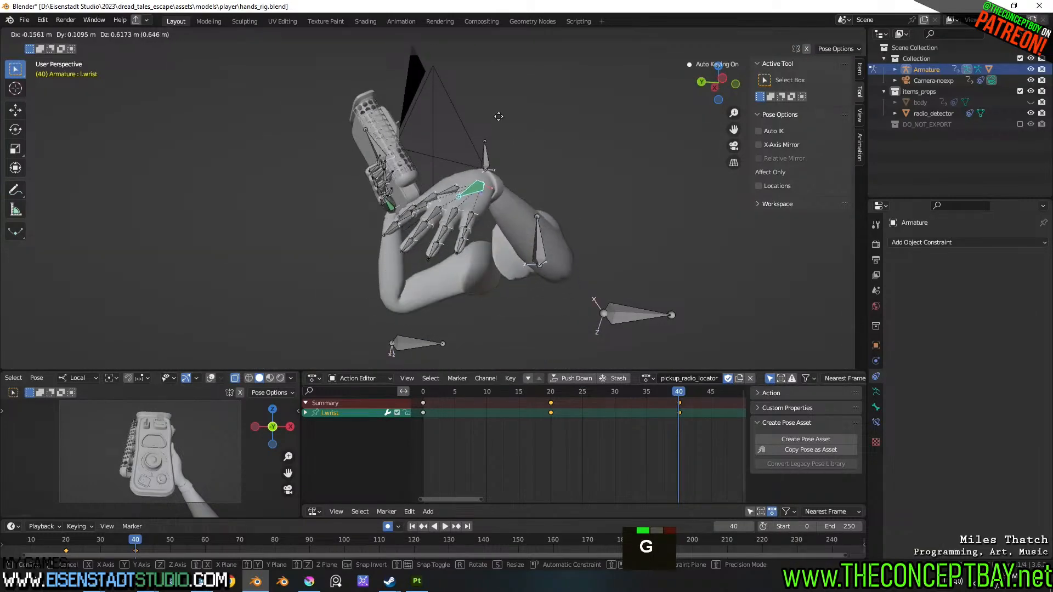
middle_drag(450, 103, 277, 172)
key(g)
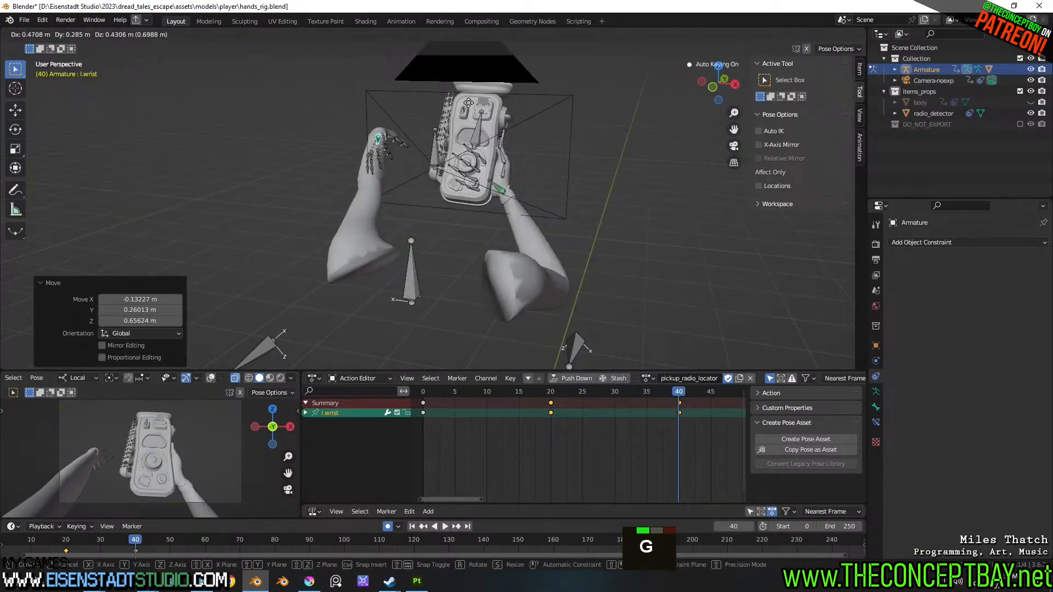
click(450, 159)
- Rotate the left wrist about 82° in the side view and about -28° in the front view at frame 40
middle_drag(450, 160, 606, 156)
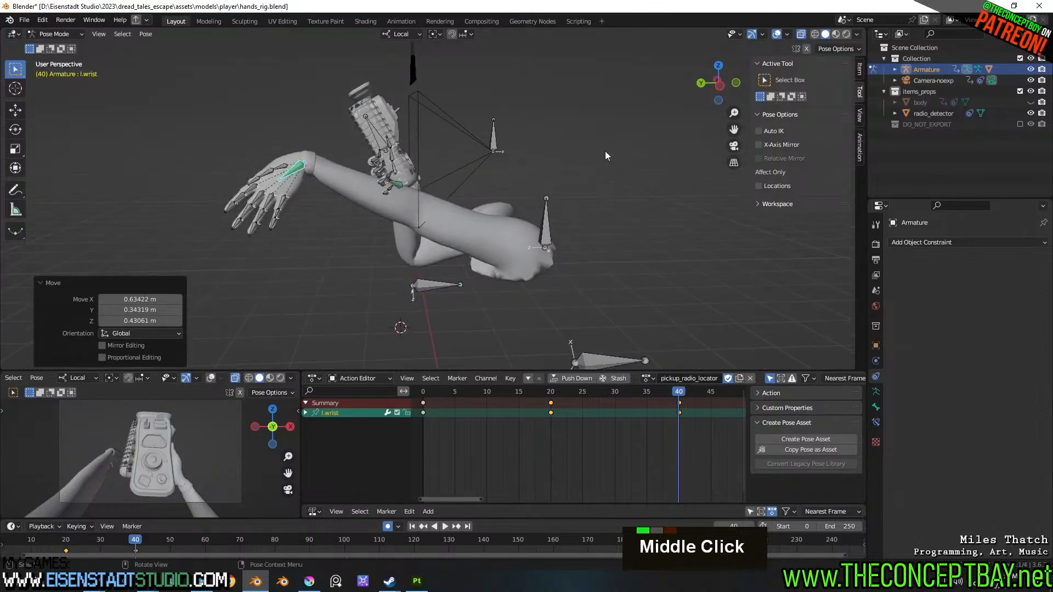
key(r)
click(543, 254)
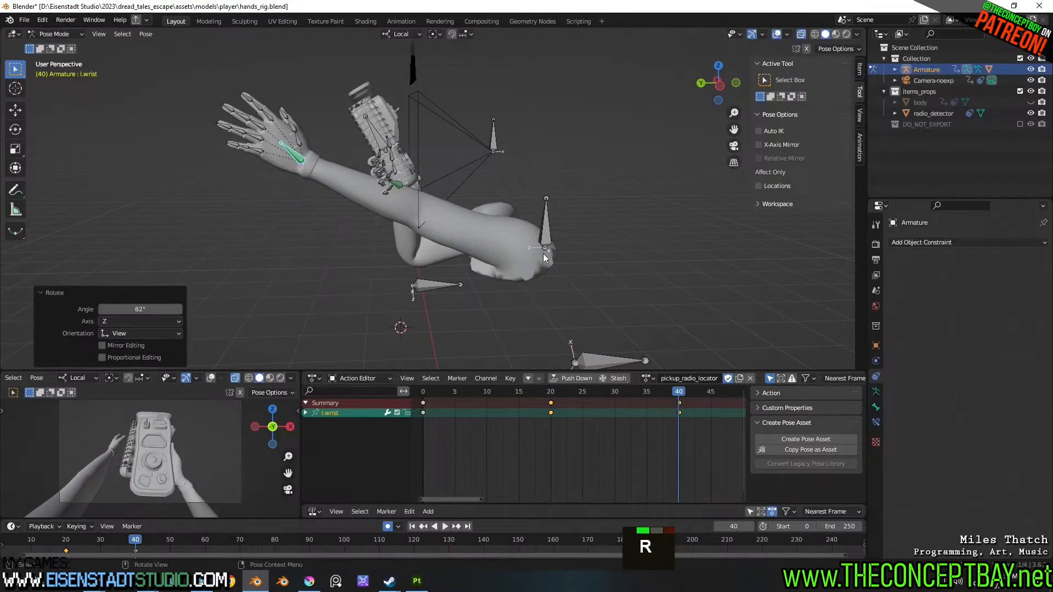
middle_drag(543, 253, 541, 311)
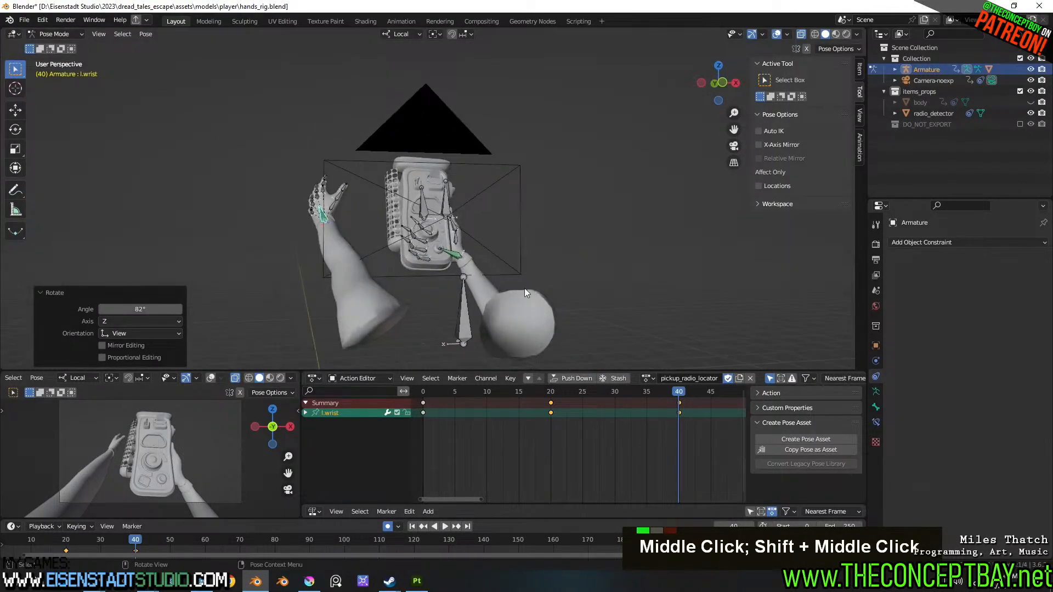
key(r)
click(366, 241)
- Shift the left wrist about -0.52 m along Y and 0.34 m along X, lowering it to the detector's lower side edge
alt+middle_drag(367, 241, 522, 242)
key(g)
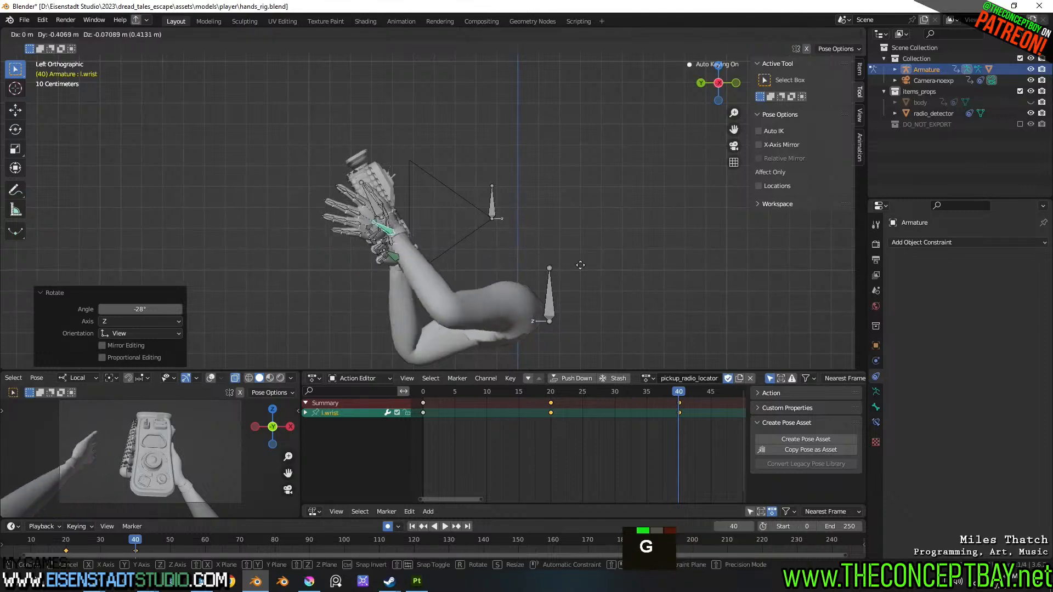
click(591, 270)
alt+middle_drag(580, 279, 449, 286)
key(g)
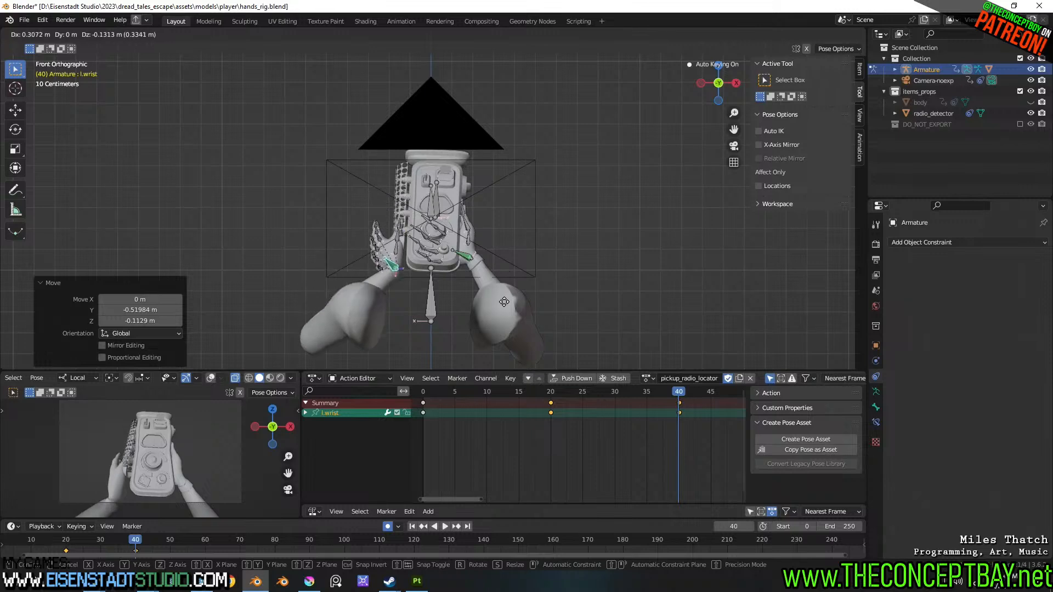
click(511, 300)
- Rotate the left wrist about 40° to point its fingers up along the detector, and reposition it beside the detector's lower end
middle_drag(510, 301, 545, 284)
key(g)
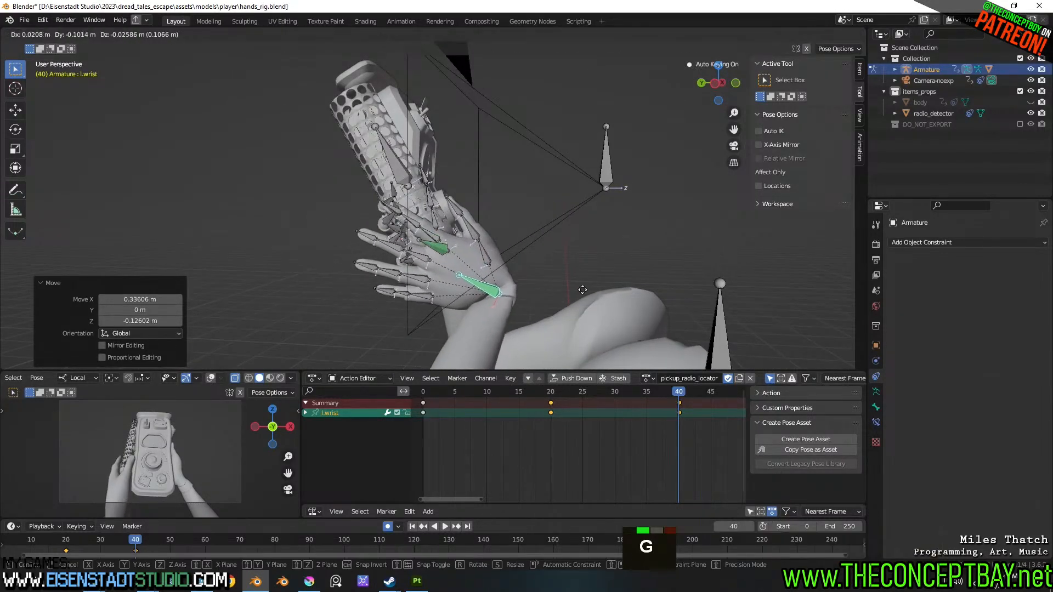
click(555, 296)
key(r)
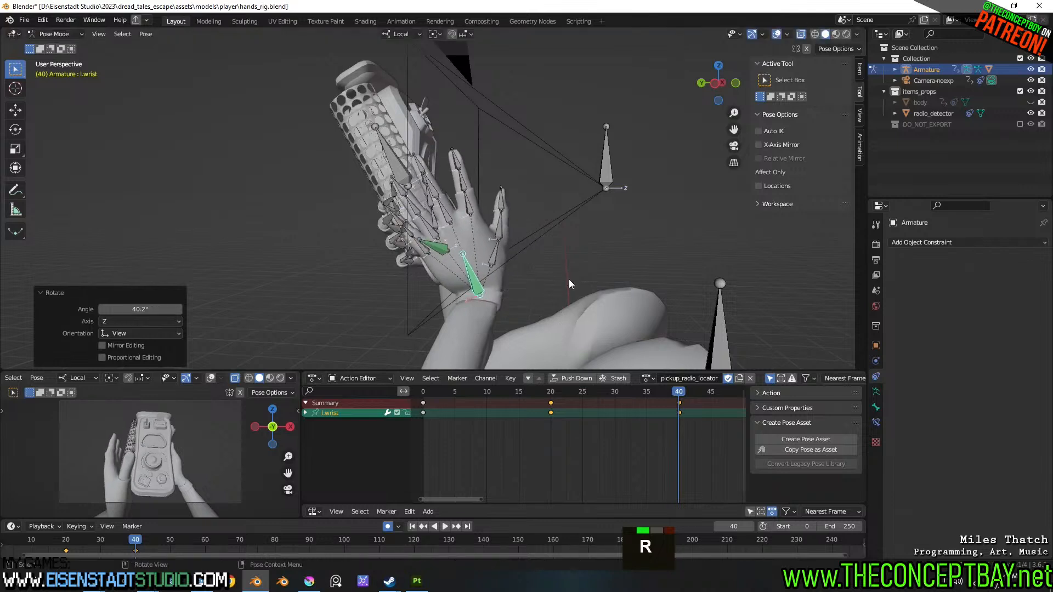
click(568, 279)
key(g)
click(530, 301)
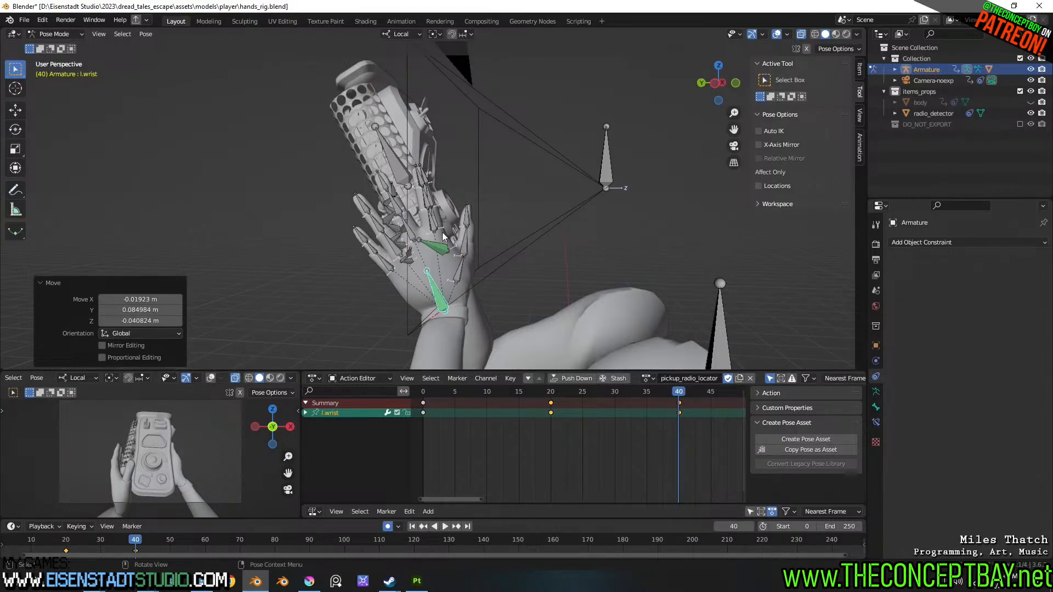
- Lower the left wrist about 0.034 m and shift it about -0.01 m along Y at frame 40
middle_drag(508, 245, 448, 230)
scroll(535, 264, up, 1)
key(g)
click(489, 223)
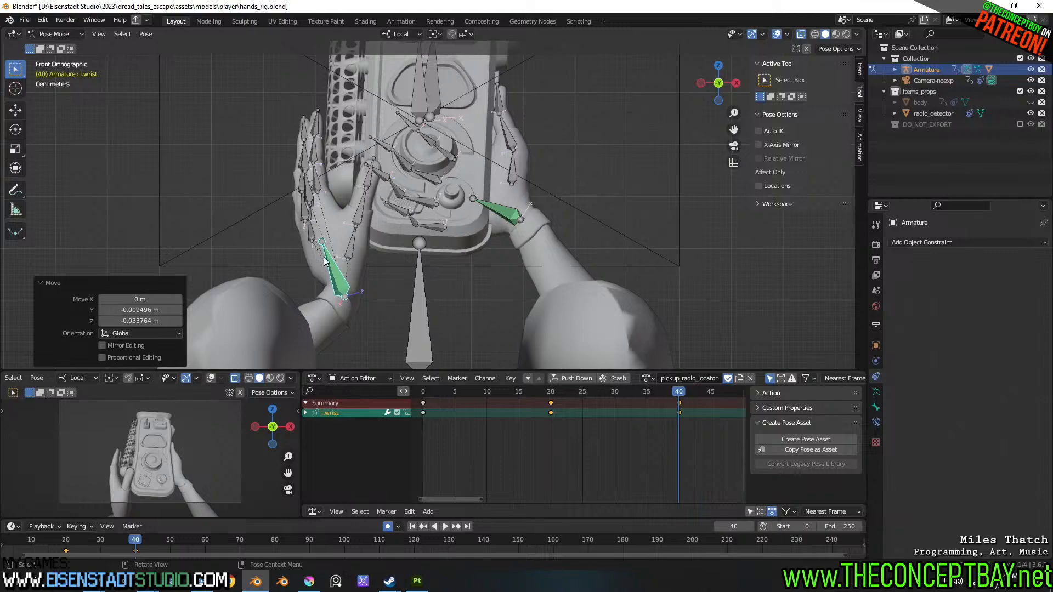
- Rotate the left wrist about -34° around its local Y axis to turn the open palm beside the detector
middle_drag(326, 261, 504, 297)
key(r)
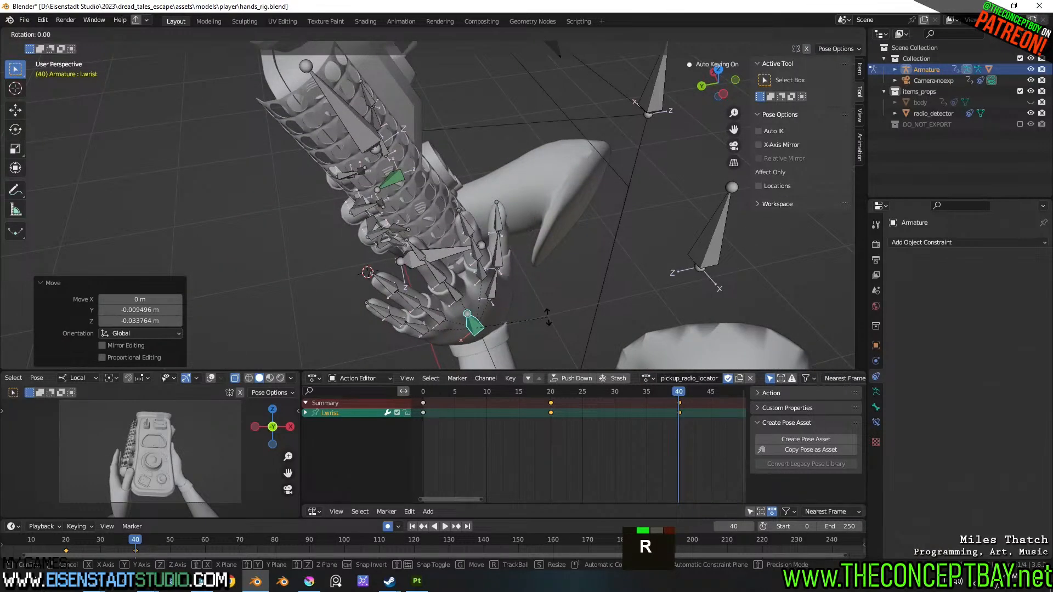
key(y)
key(y)
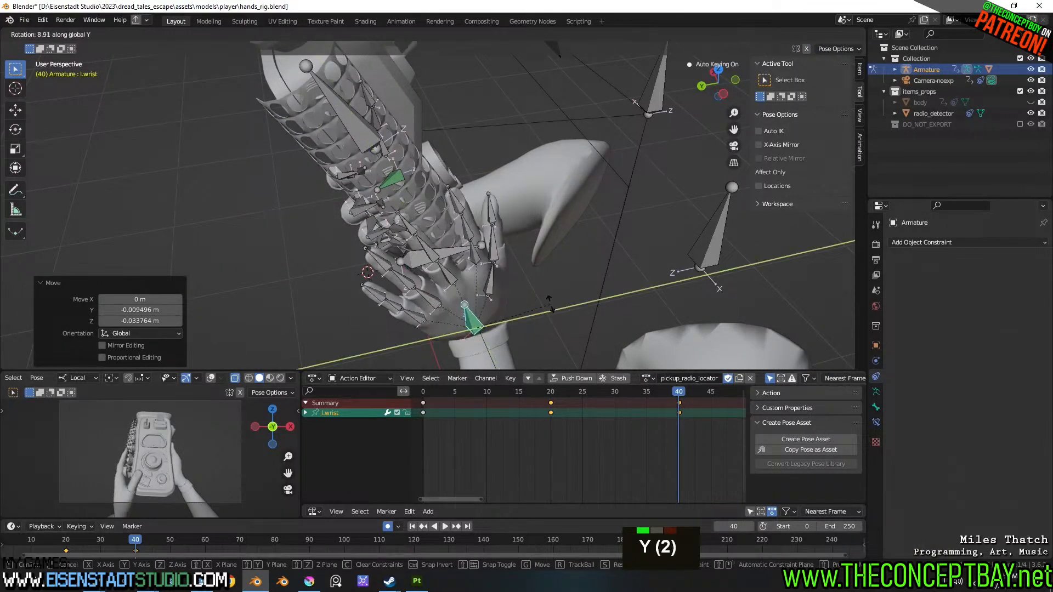
key(y)
key(z)
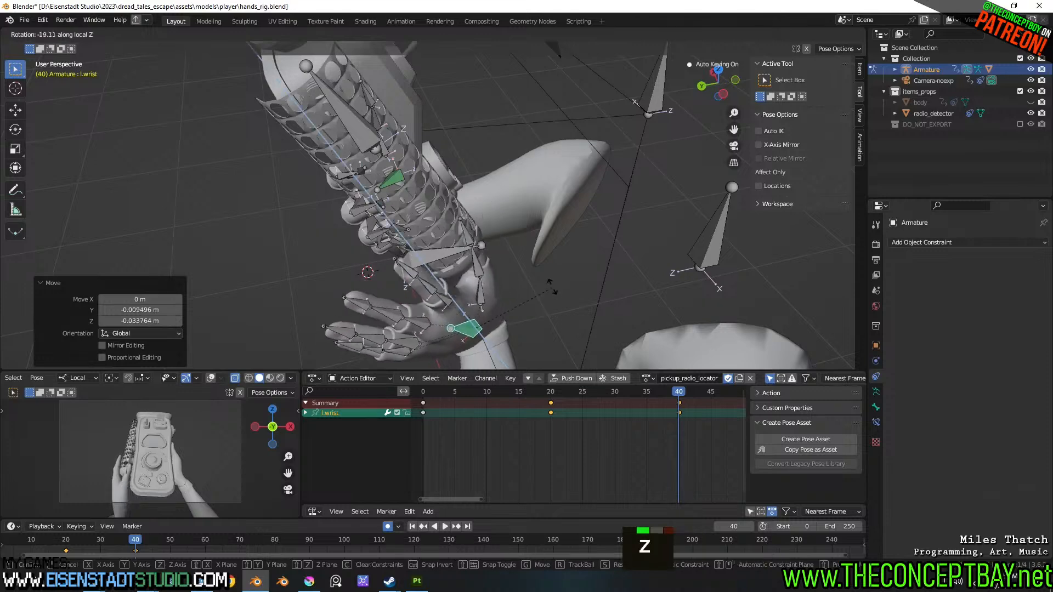
key(y)
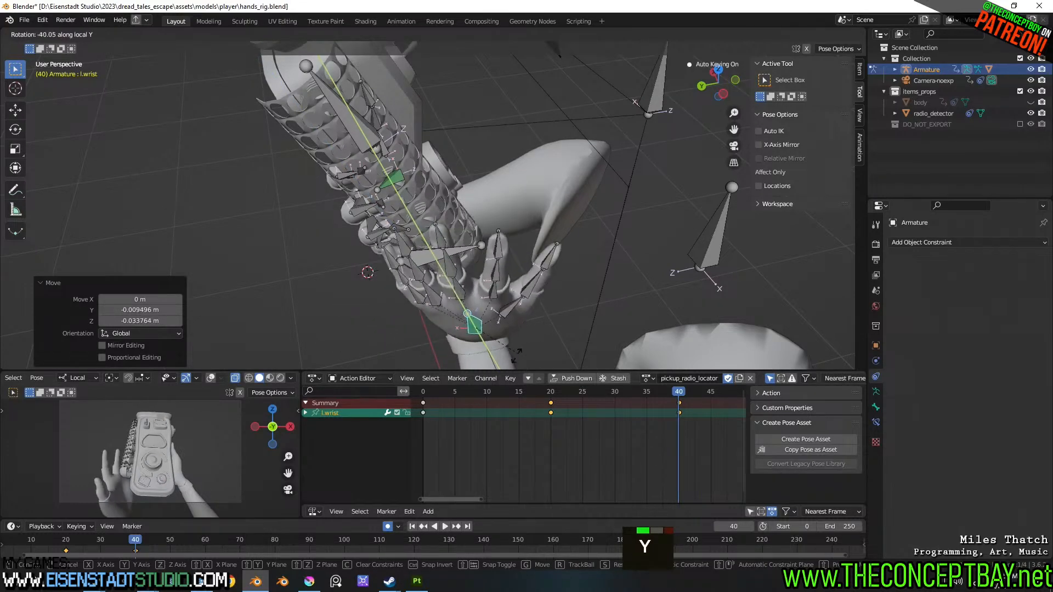
click(513, 345)
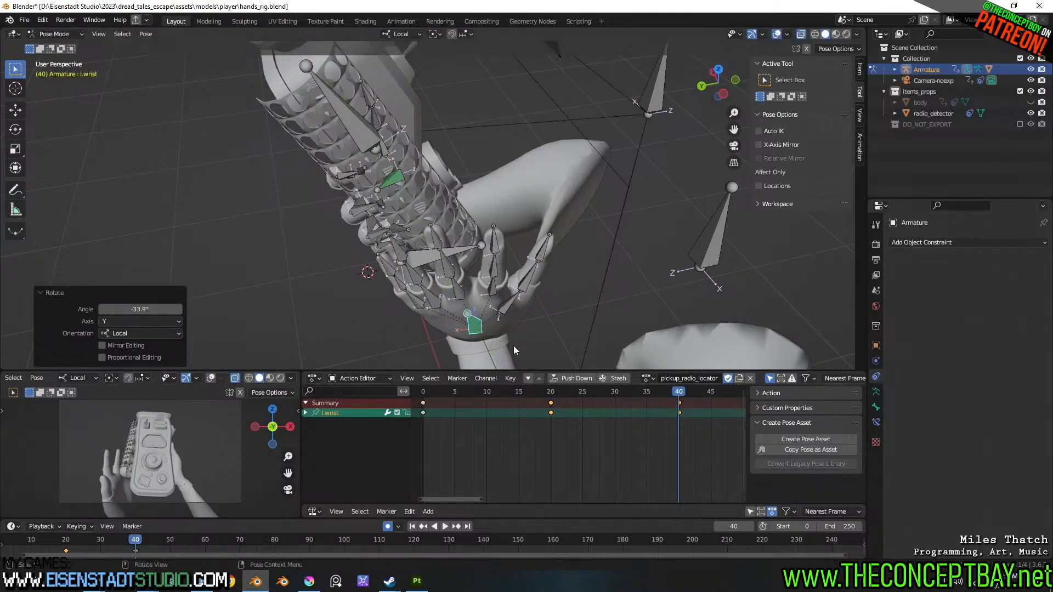
middle_drag(513, 345, 412, 234)
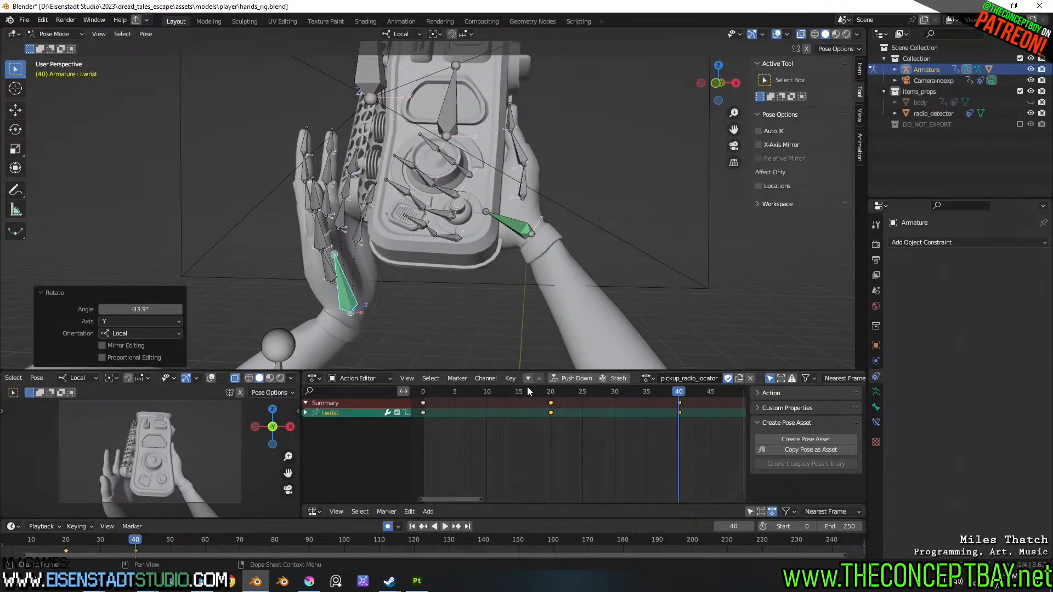
- Move the left wrist's frame 40 keyframe to frame 35 and duplicate it to frame 45
click(686, 402)
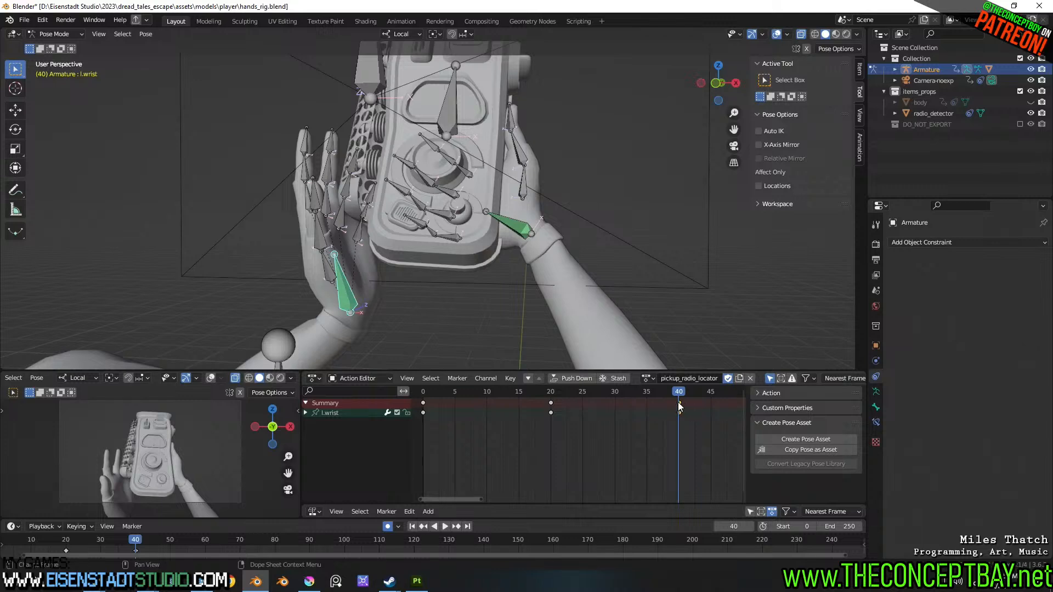
click(678, 403)
key(g)
click(632, 403)
mouse_move(630, 394)
mouse_down()
mouse_move(561, 393)
mouse_move(679, 404)
mouse_move(647, 401)
mouse_up()
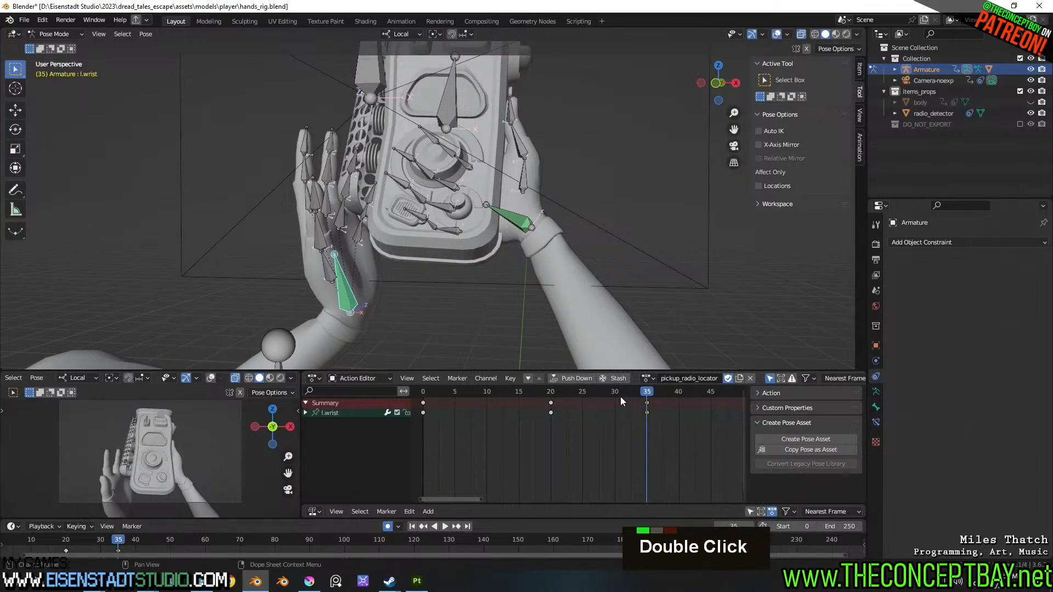
key(shift+d)
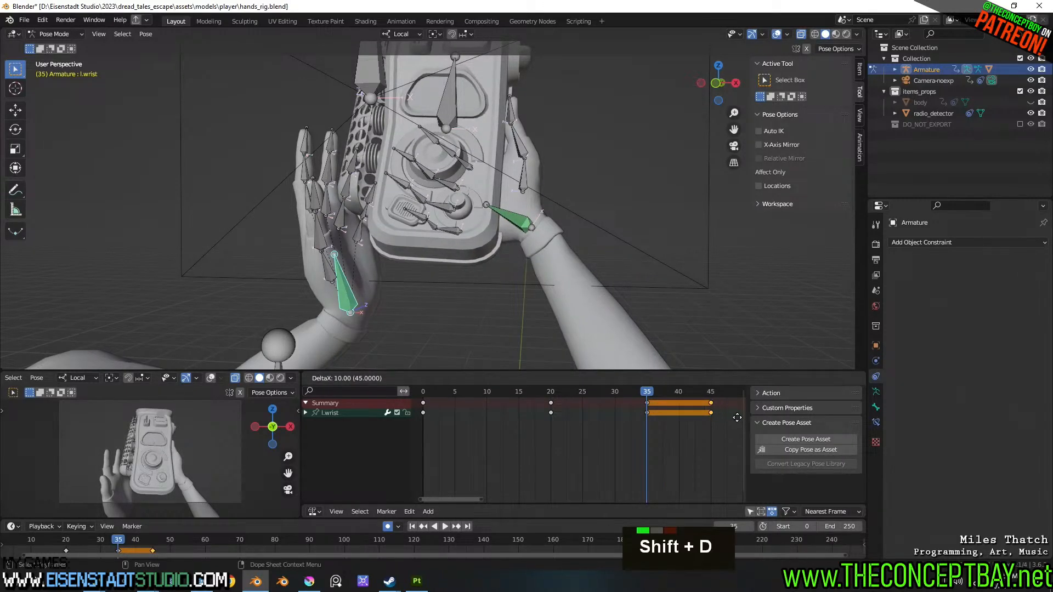
click(735, 417)
- Rotate the left wrist about 30° around its local Y axis at frame 35
middle_drag(404, 272, 464, 294)
key(r)
key(y)
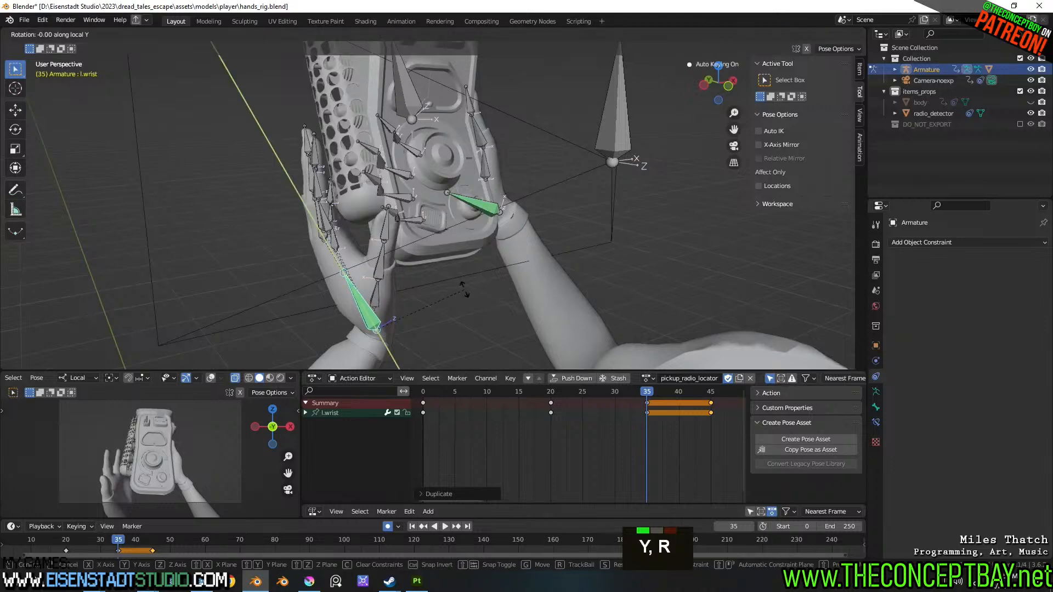
click(452, 230)
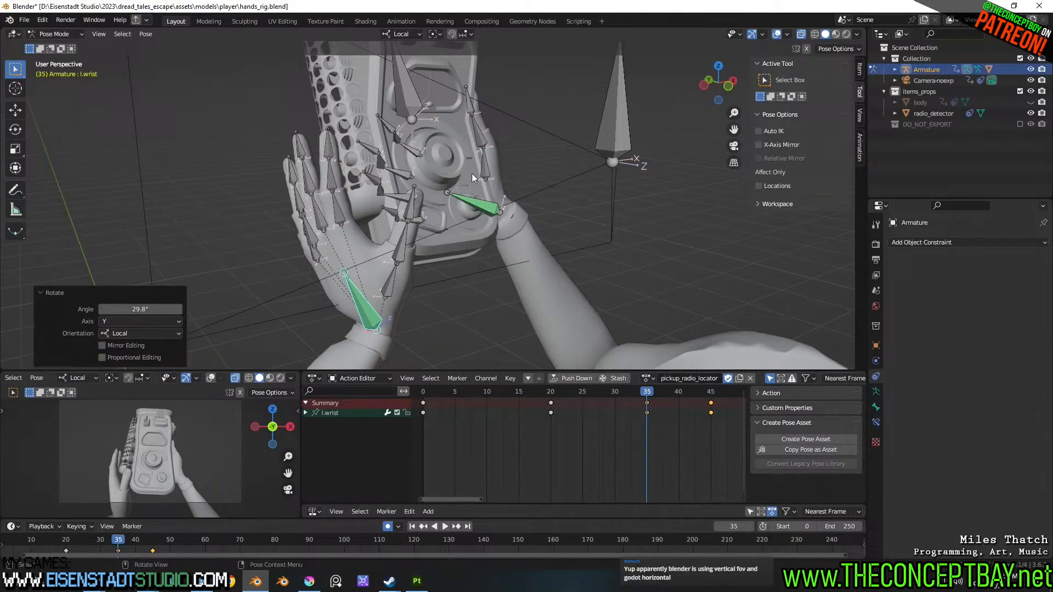
- Move the left wrist about 0.008 m along X and -0.026 m along Y at frame 35
middle_drag(465, 166, 468, 209)
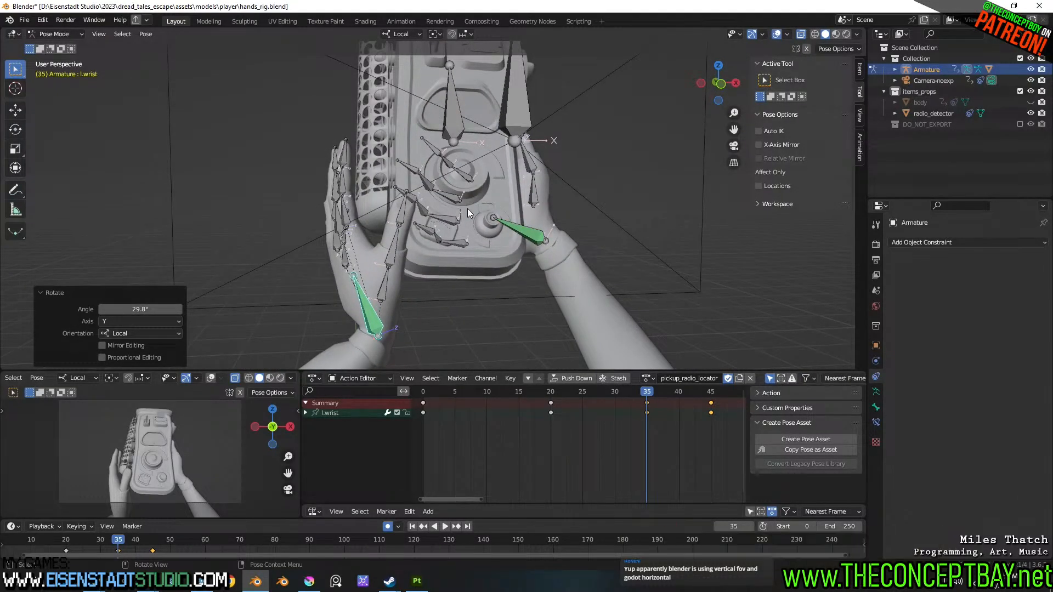
middle_drag(467, 208, 490, 226)
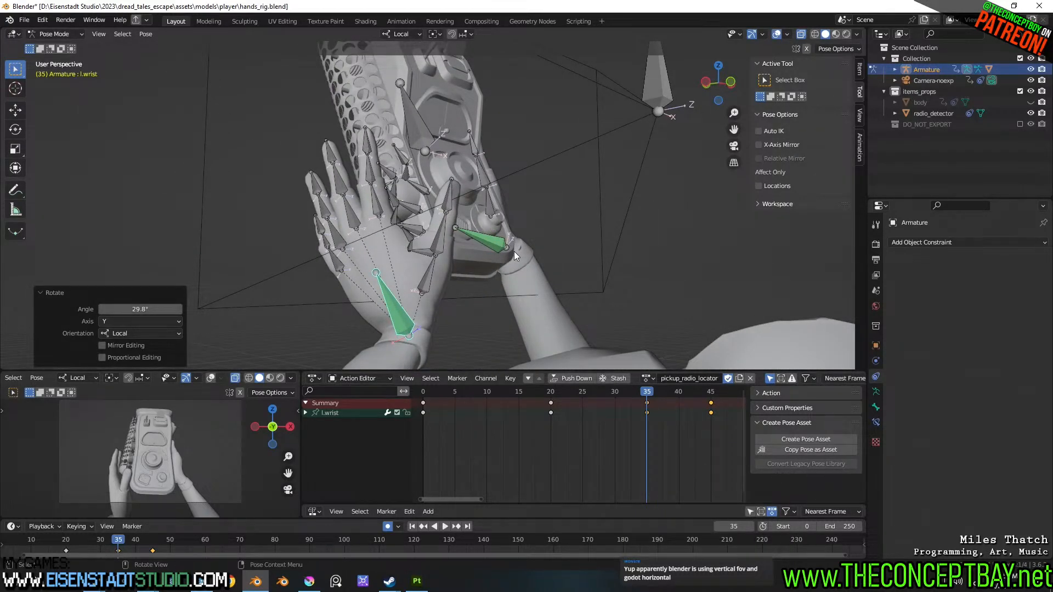
middle_drag(515, 251, 360, 279)
key(g)
click(578, 284)
scroll(360, 279, up, 2)
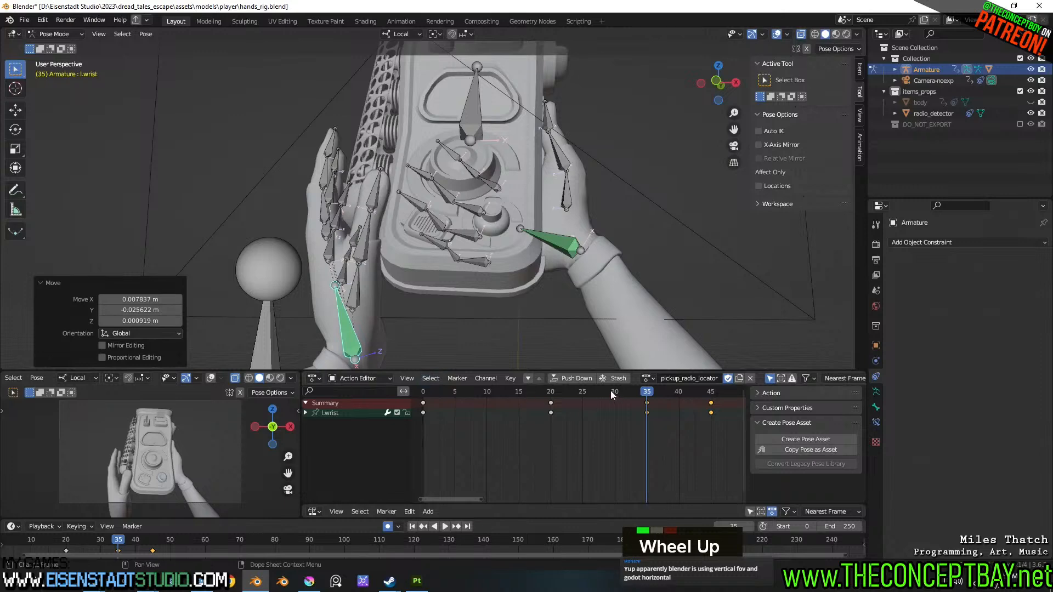
- Play back the left hand's reach, return to frame 35 and select the left wrist again
key(space)
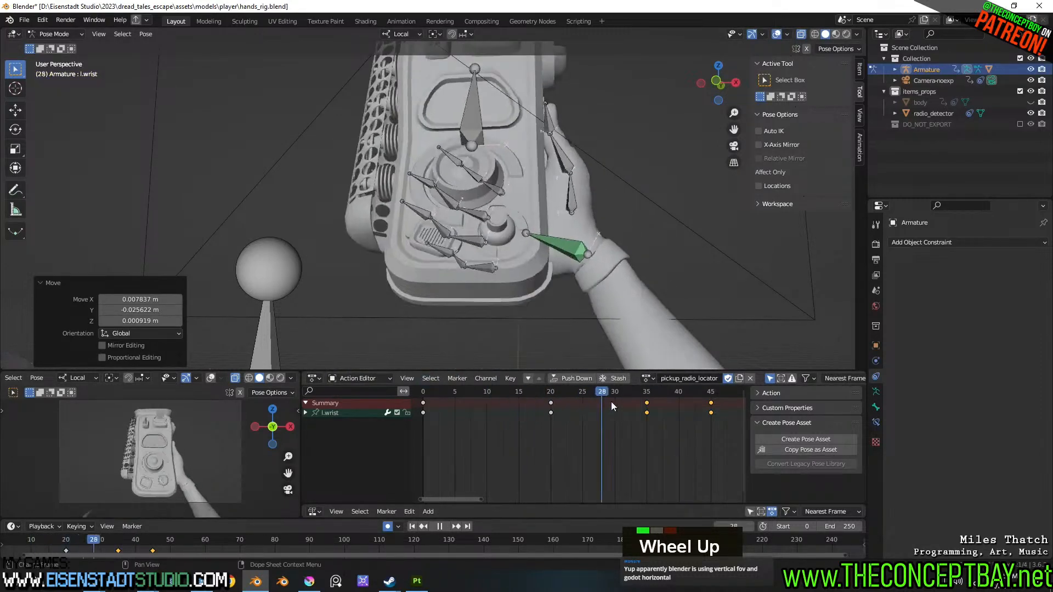
key(space)
click(648, 393)
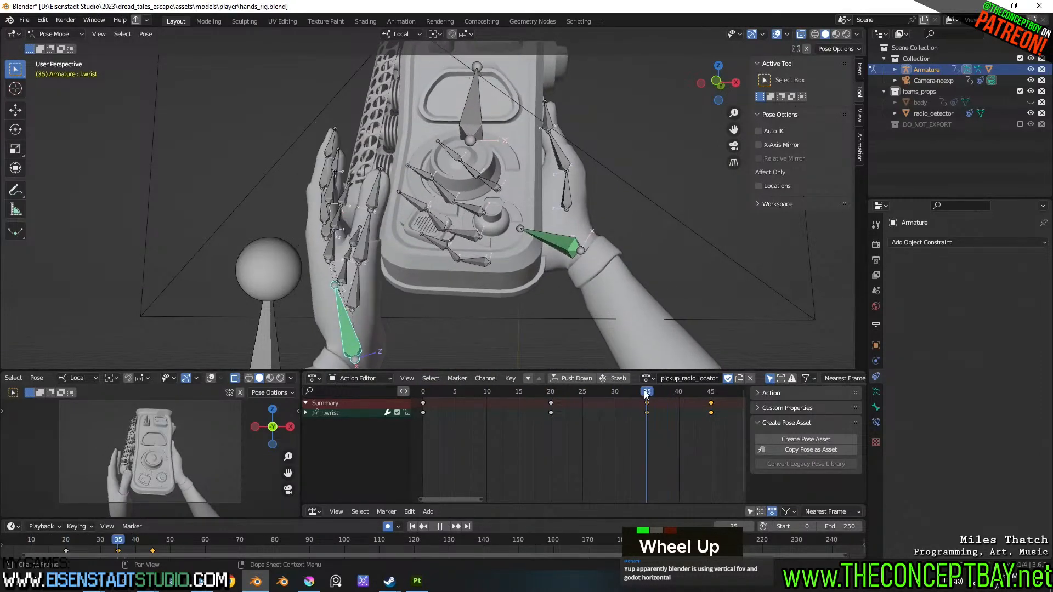
click(359, 285)
middle_drag(411, 292, 471, 315)
click(346, 337)
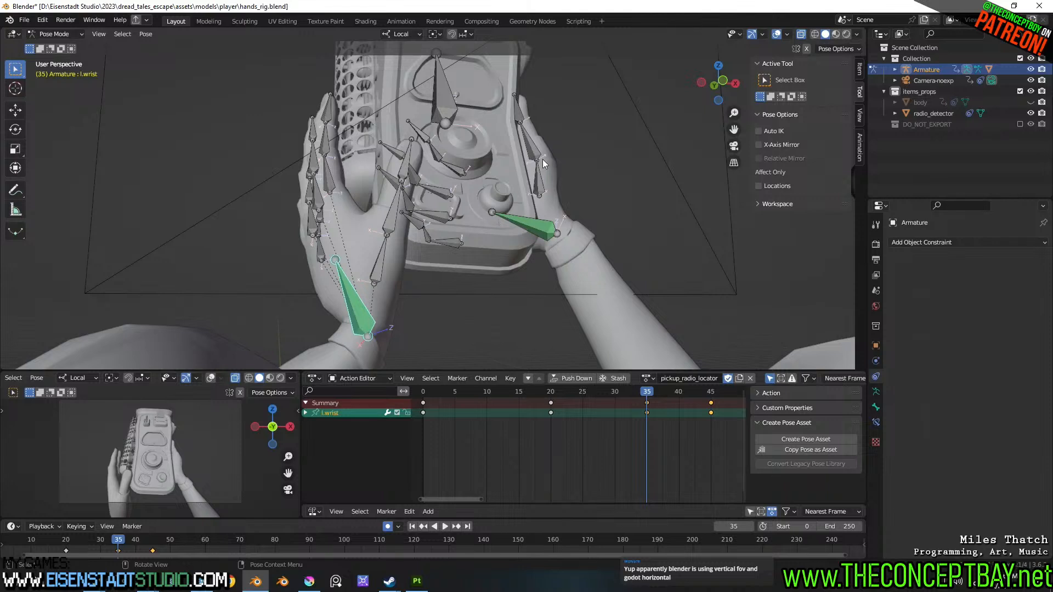
- Try adding a Child Of object constraint to the armature and name it follow_radio_locator
click(934, 243)
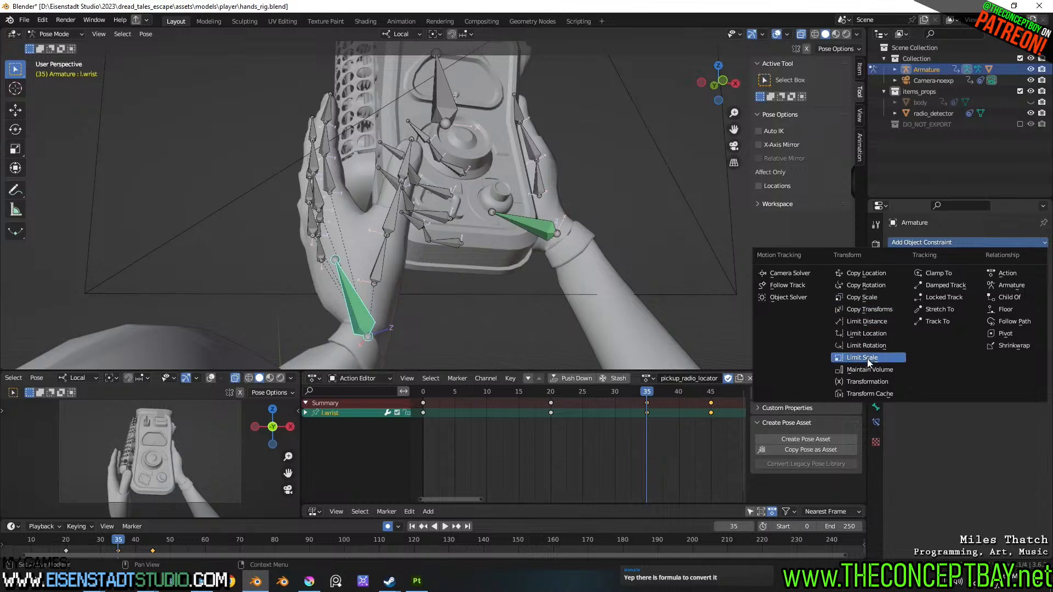
click(1007, 297)
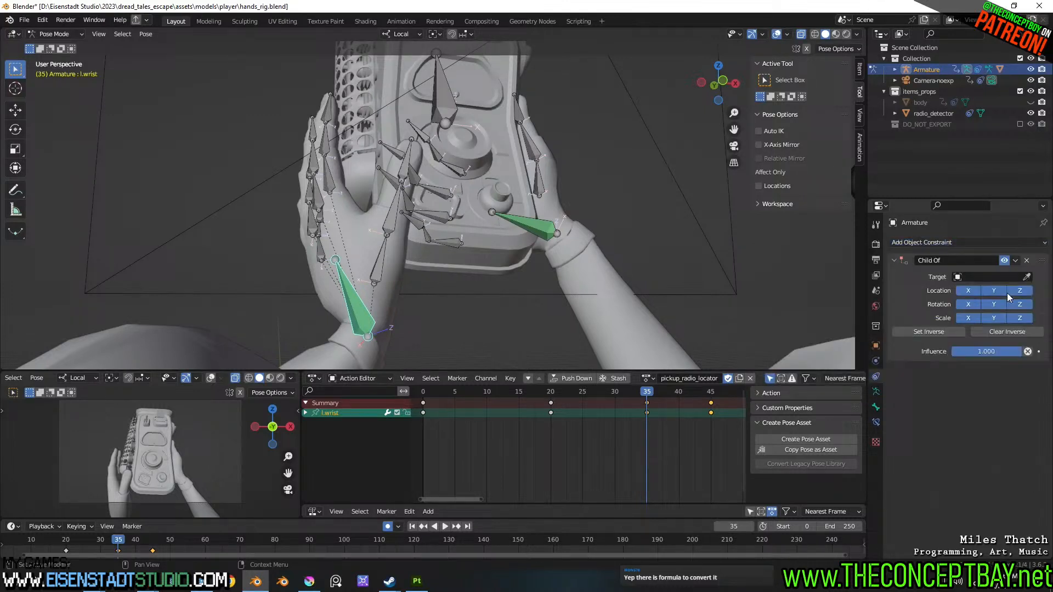
click(958, 261)
text(follow)
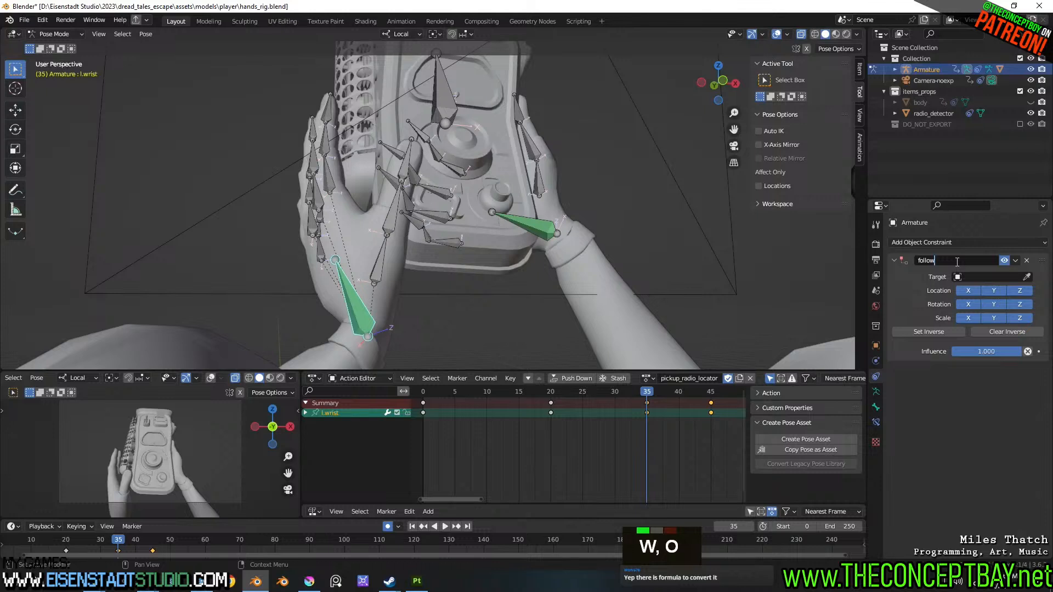
text(_radio_l)
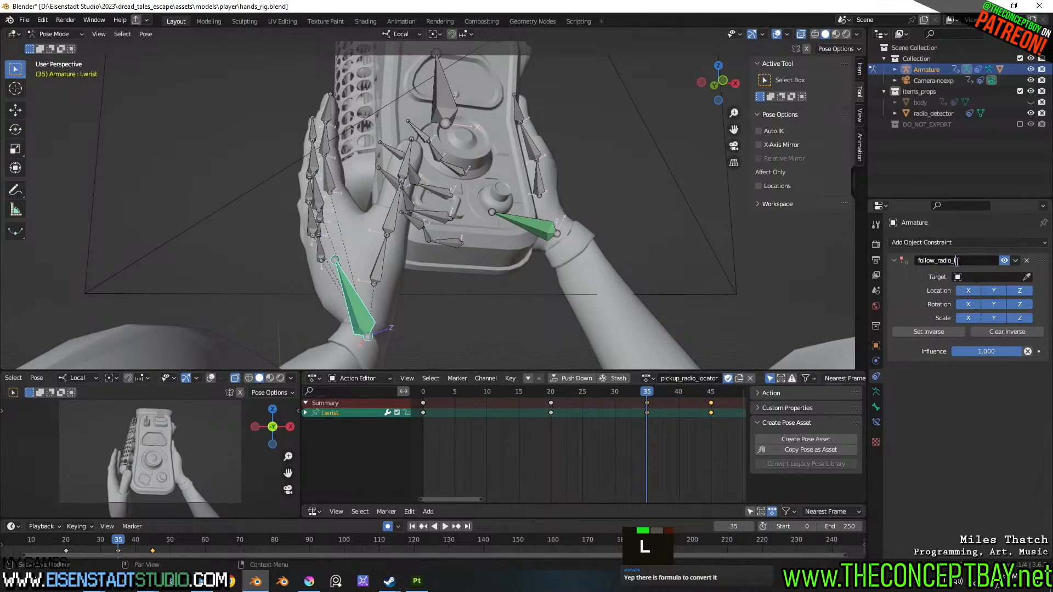
text(ocator)
key(Return)
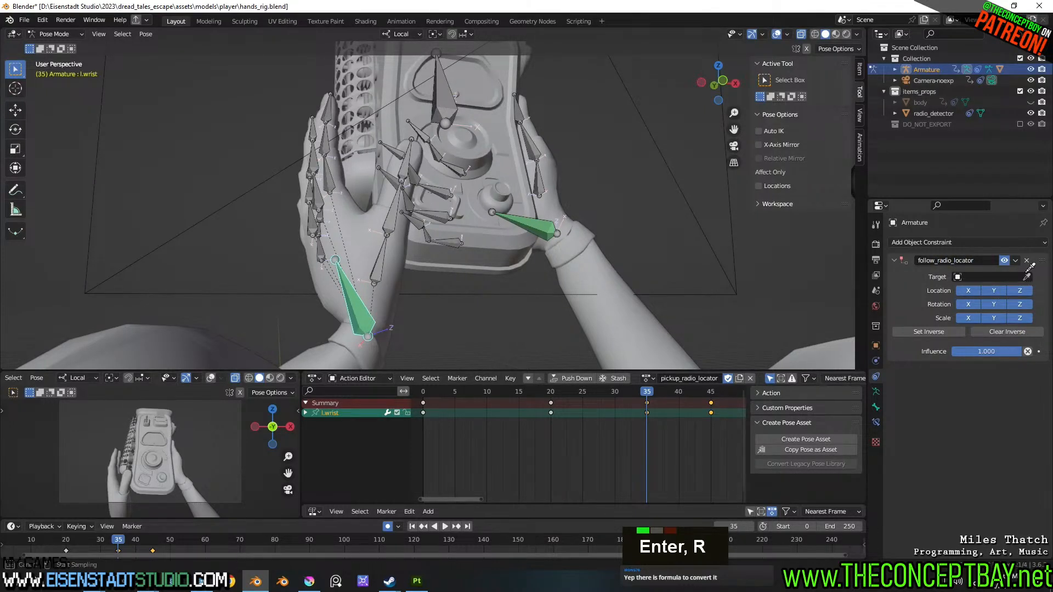
- Try to pick a target in the viewport for the follow_radio_locator constraint, and remove that object constraint
click(483, 237)
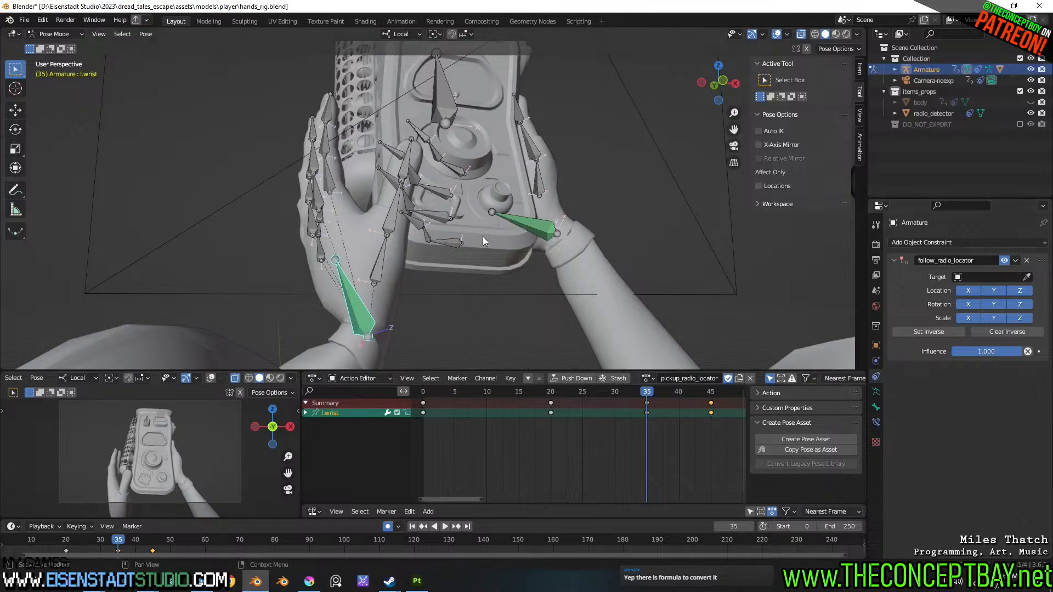
click(1020, 277)
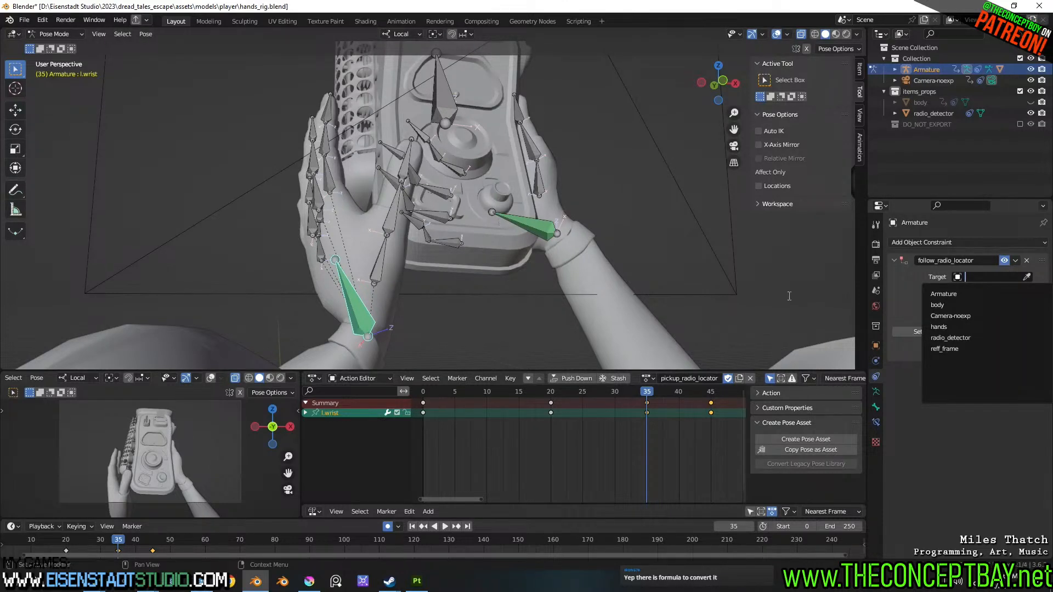
key(Escape)
click(1021, 278)
key(Escape)
click(1027, 277)
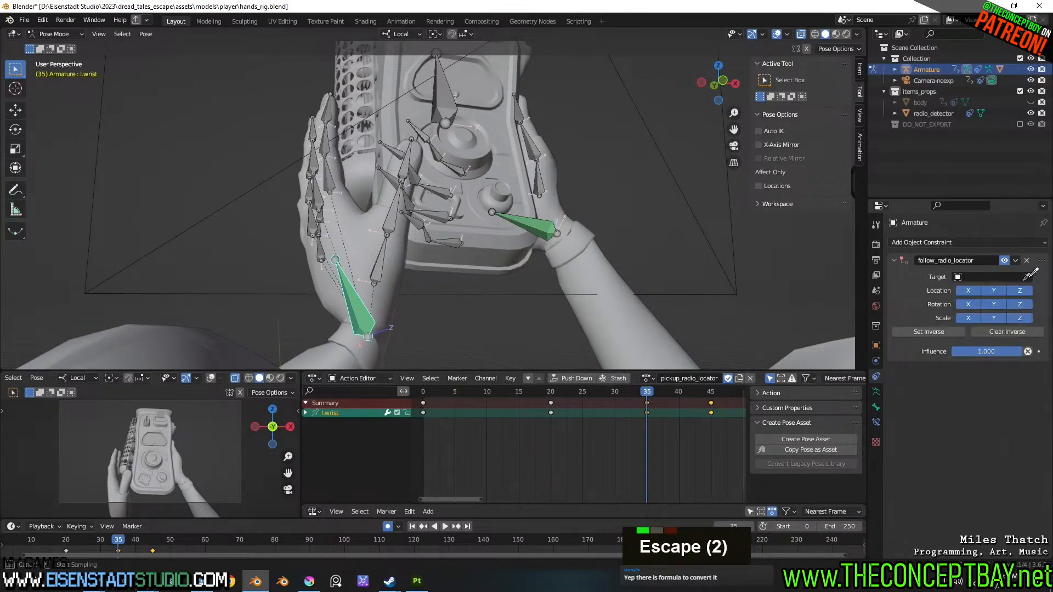
click(448, 94)
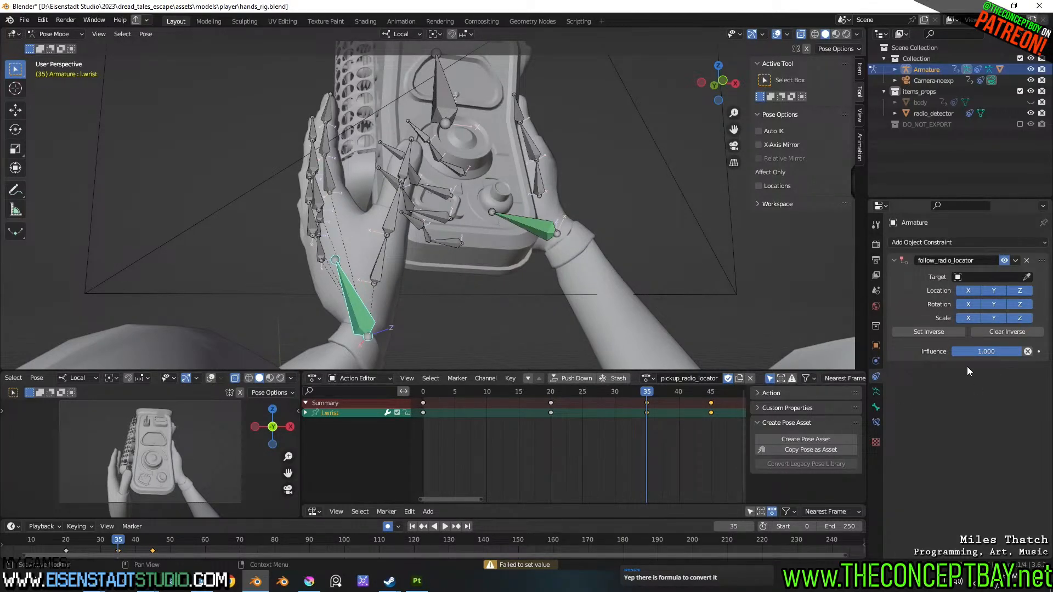
middle_drag(554, 296, 570, 314)
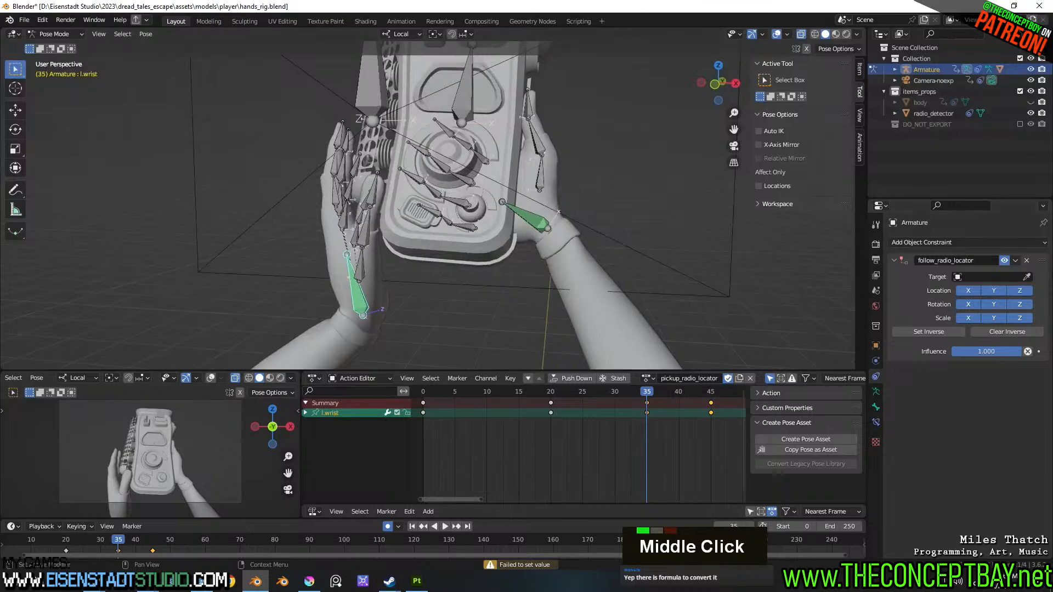
click(1027, 261)
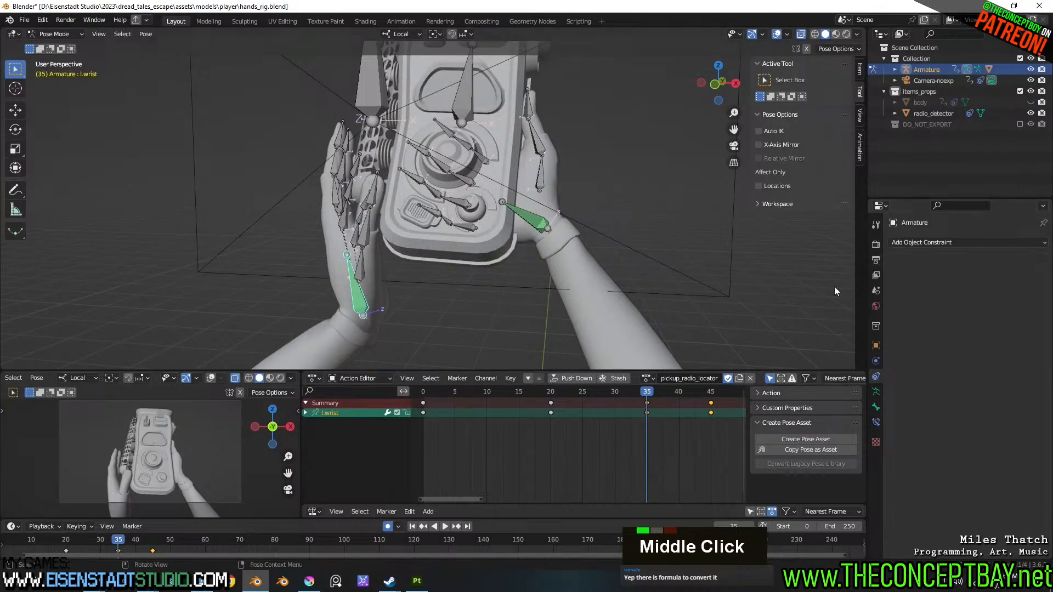
- Add a Child Of bone constraint to the left wrist bone
click(876, 408)
click(876, 422)
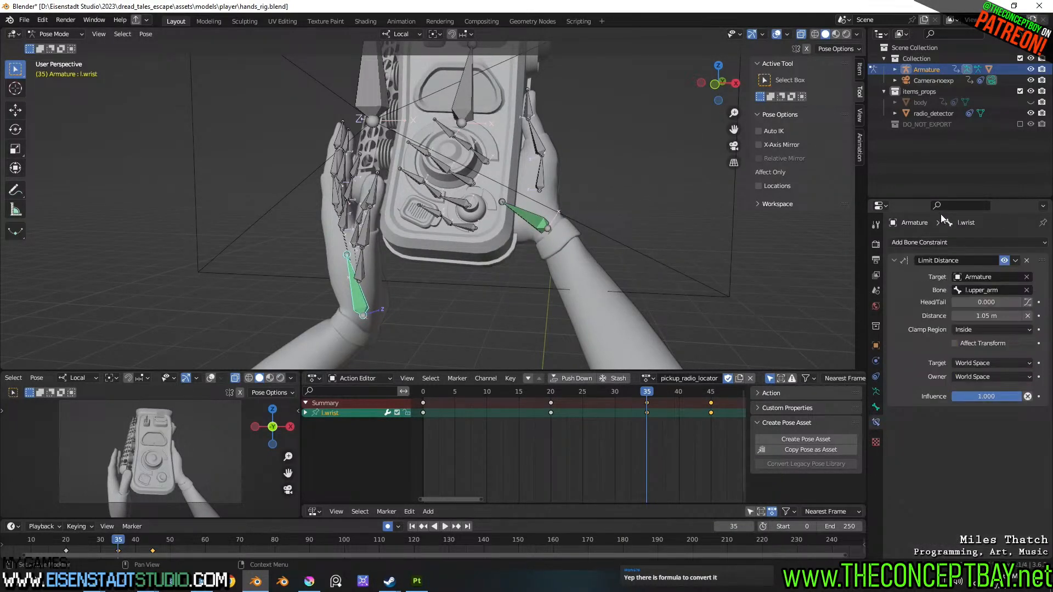
click(929, 243)
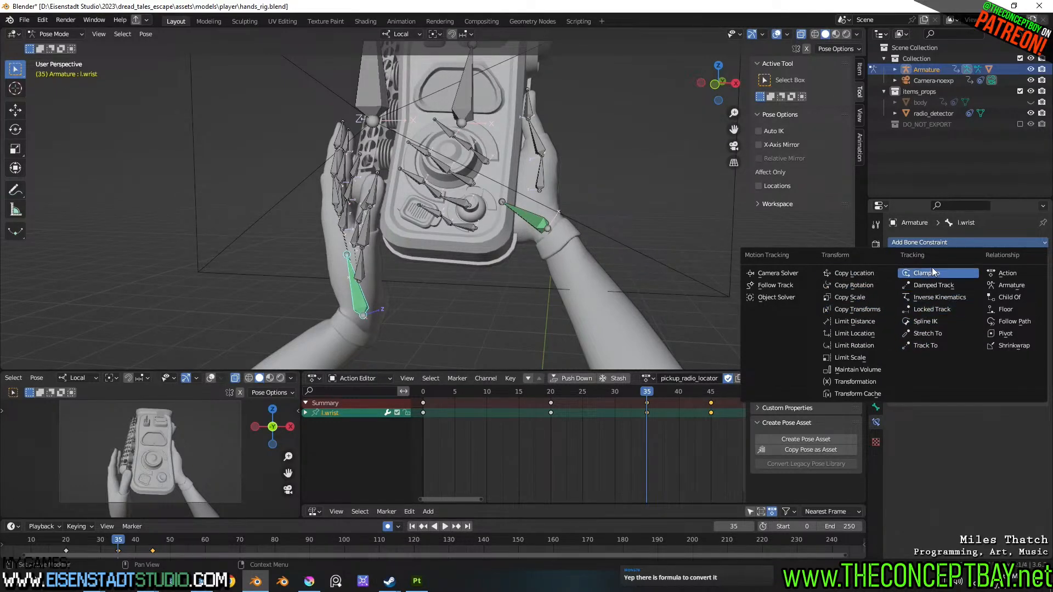
click(1003, 296)
- Set the left wrist's Child Of constraint to target the Armature's r.wrist_item bone
click(1026, 432)
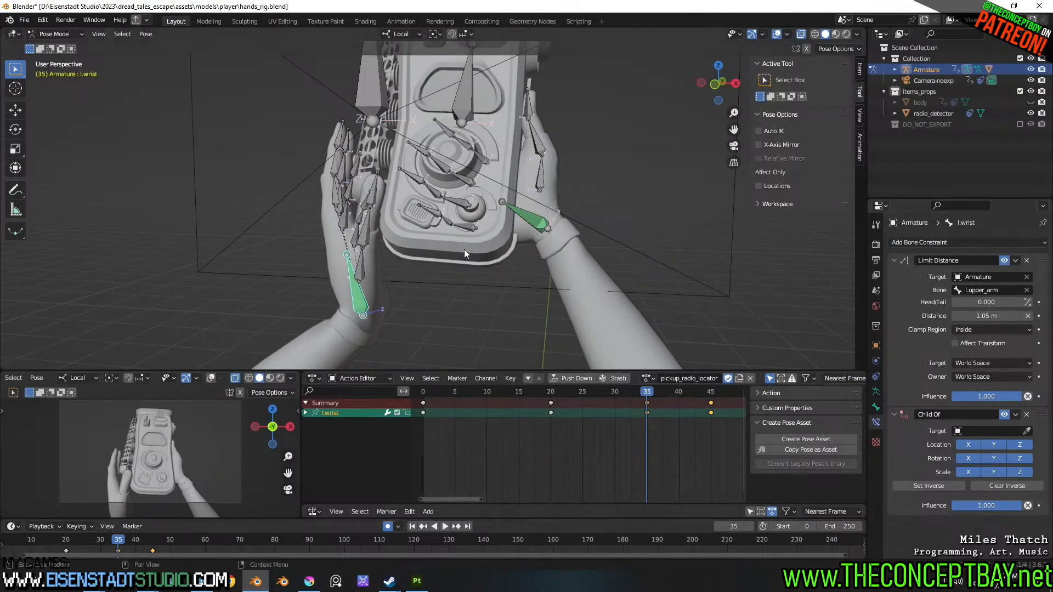
middle_drag(464, 249, 521, 236)
click(1026, 431)
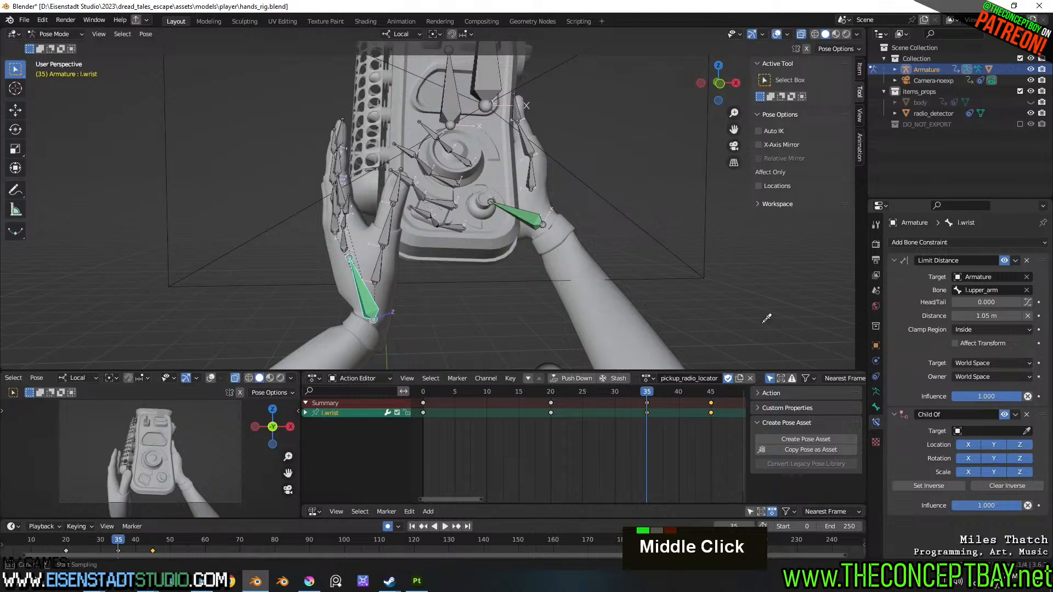
click(450, 102)
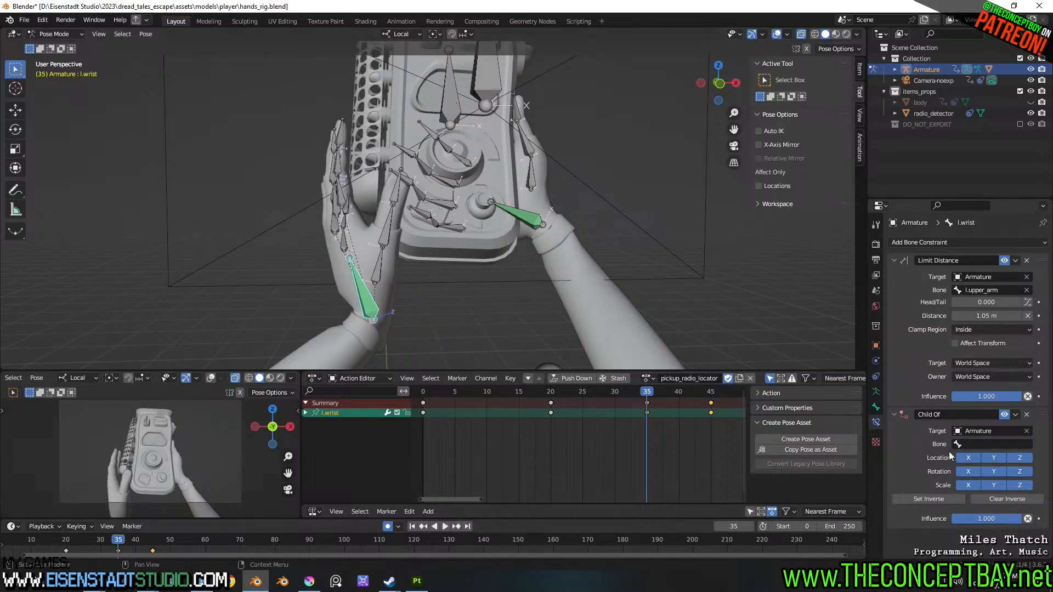
click(990, 445)
text(iter)
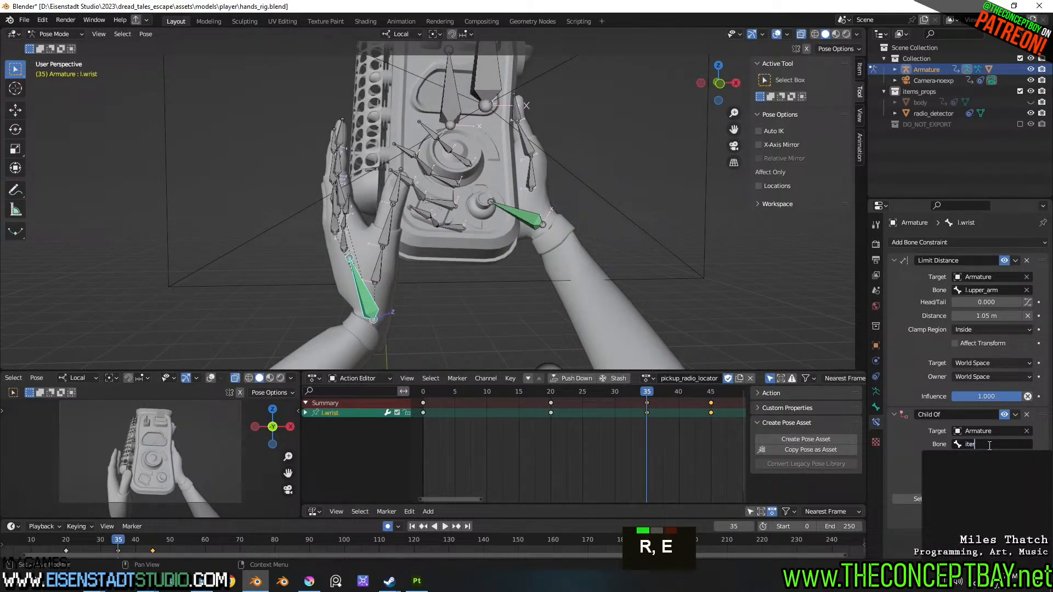
key(BackSpace)
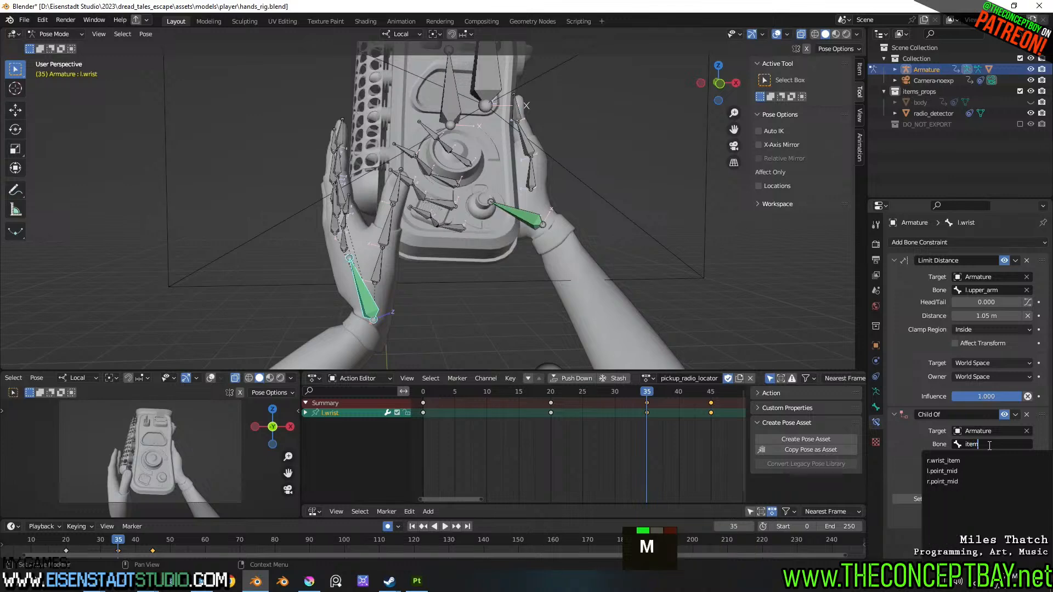
click(963, 461)
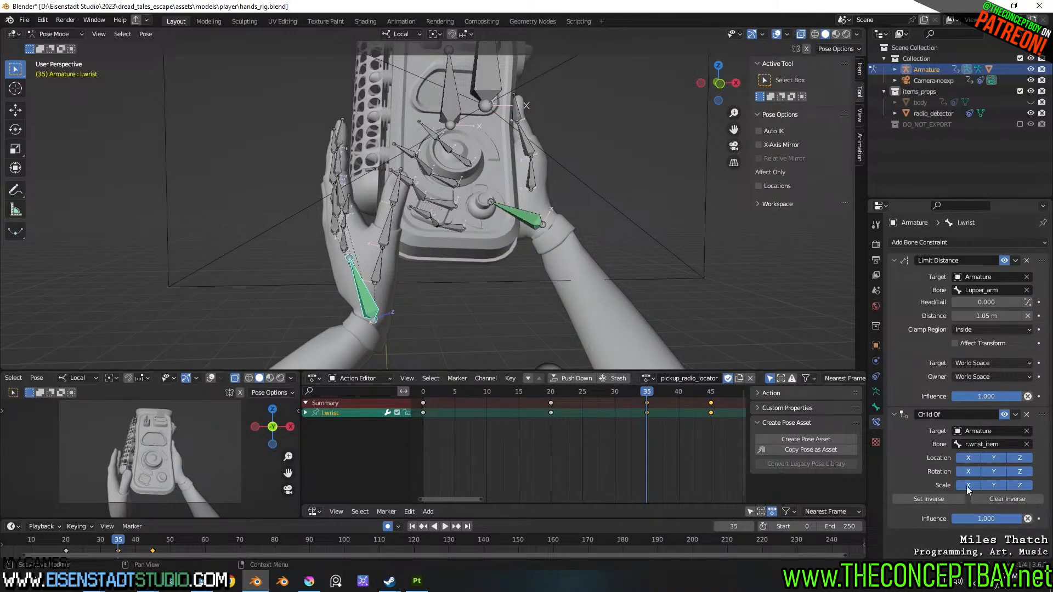
- Play back the action to check how the left hand moves with the Child Of constraint
middle_drag(428, 180, 462, 252)
key(space)
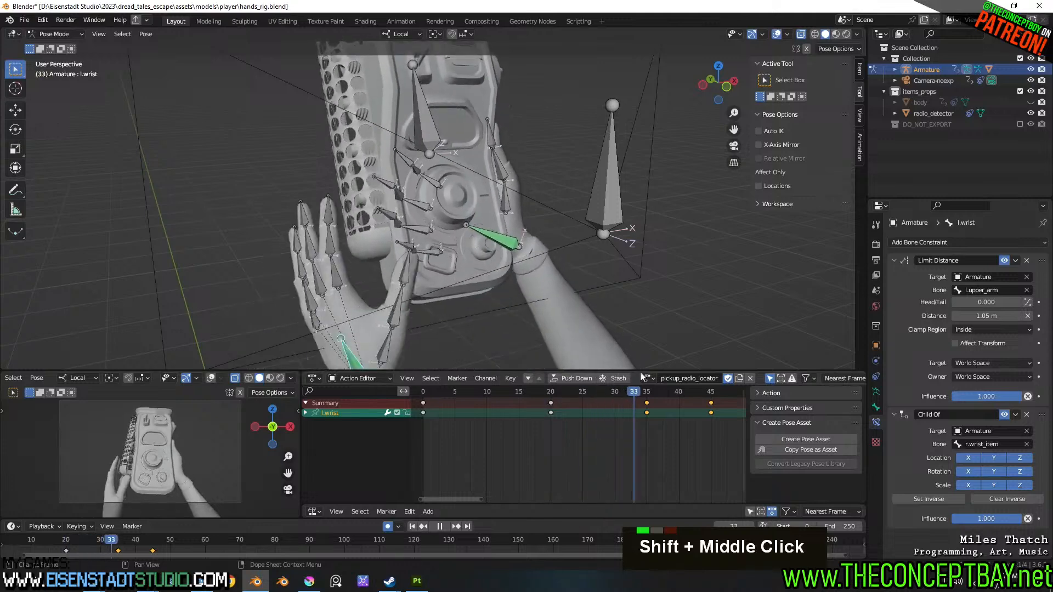
key(space)
scroll(584, 246, down, 9)
shift+middle_drag(585, 258, 617, 392)
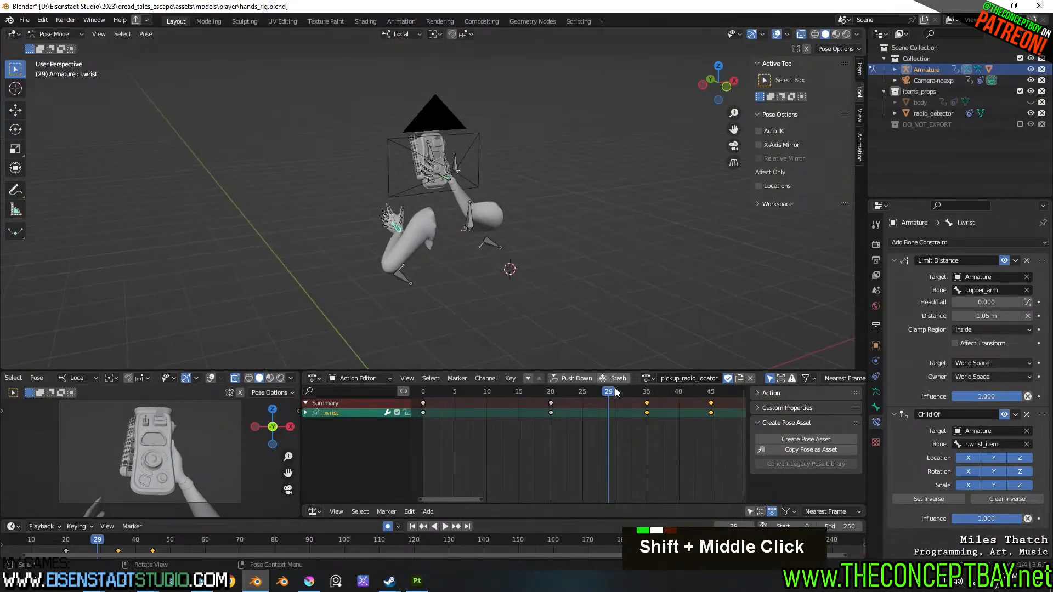
- Keyframe the Child Of influence at 1 on frame 35 and at 0 on frame 32, and play the result
drag(609, 391, 634, 391)
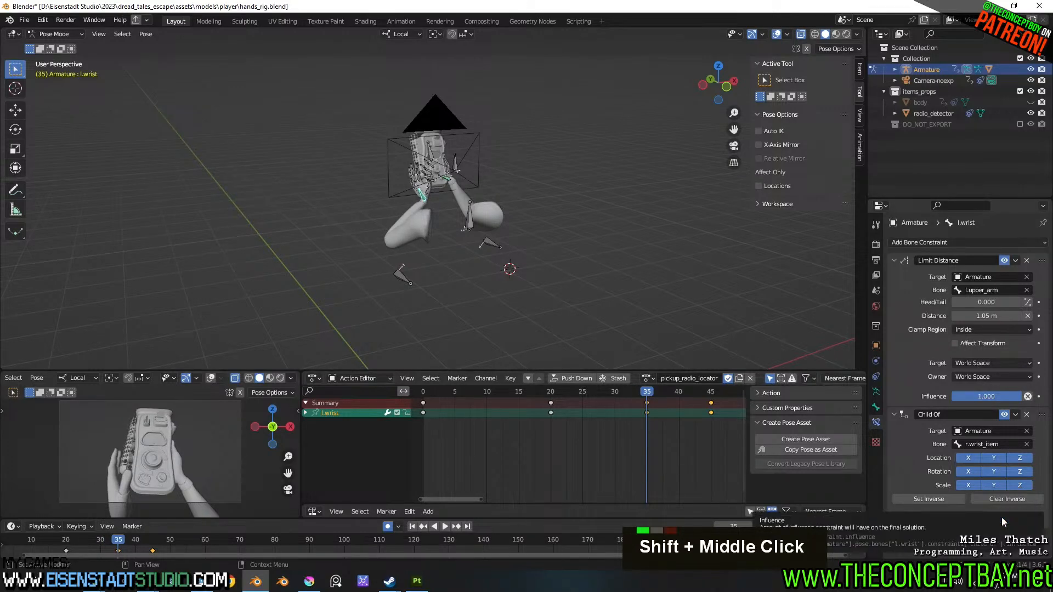
key(i)
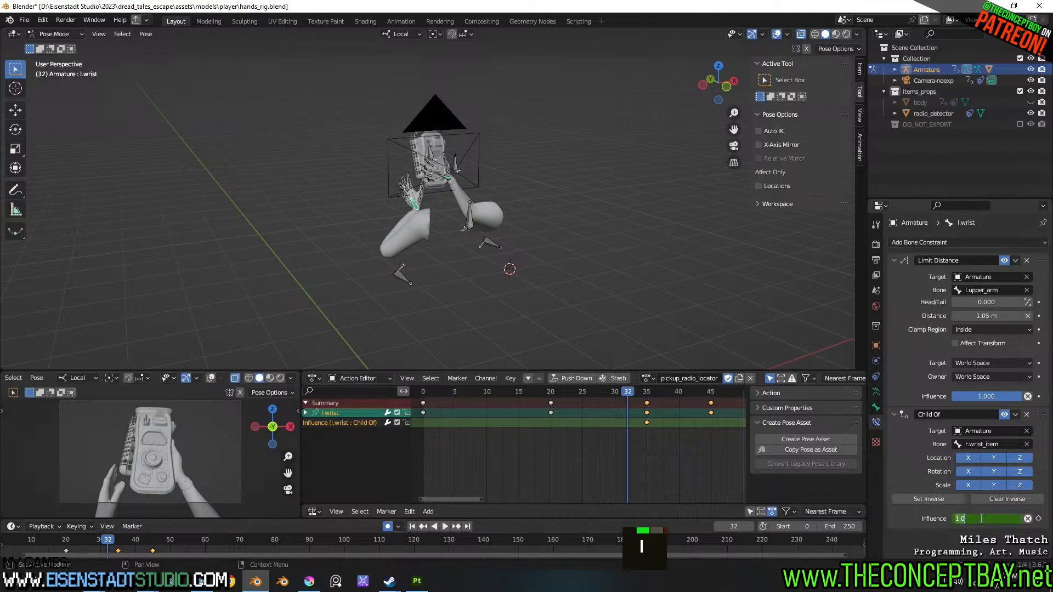
key(space)
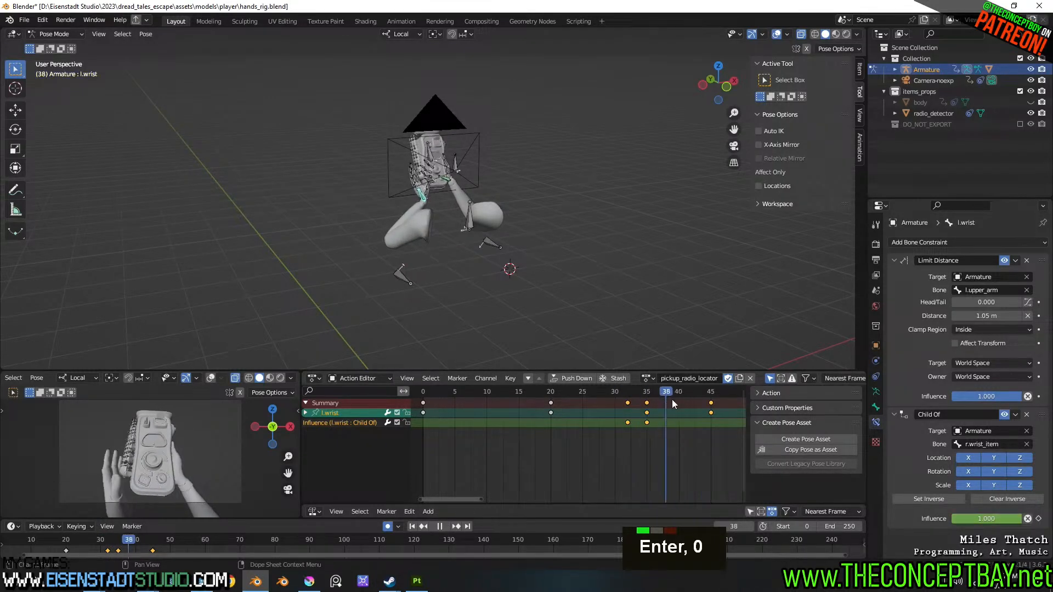
- Examine the left hand's approach to the radio detector by scrubbing between frames 32 and 29
drag(724, 404, 629, 399)
scroll(410, 255, up, 5)
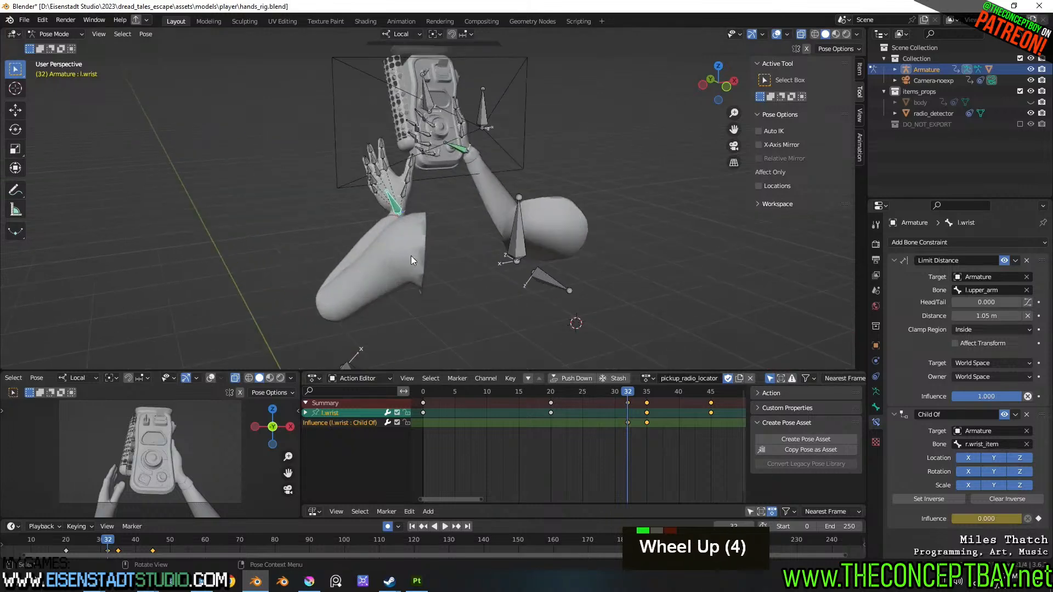
shift+middle_drag(354, 236, 472, 285)
scroll(468, 284, up, 1)
scroll(472, 285, up, 1)
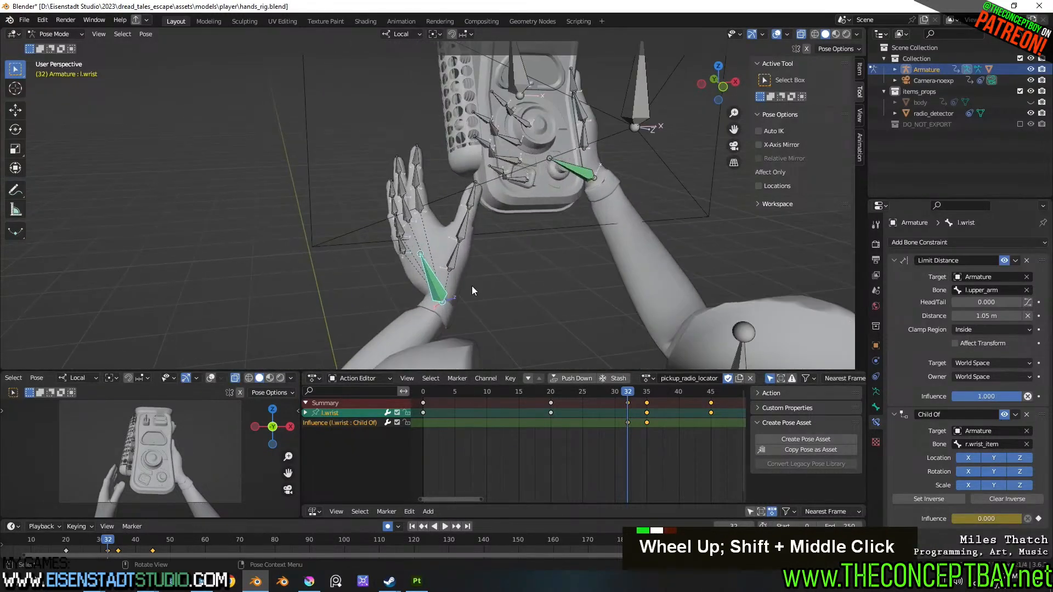
drag(625, 390, 607, 393)
double_click(628, 401)
click(629, 402)
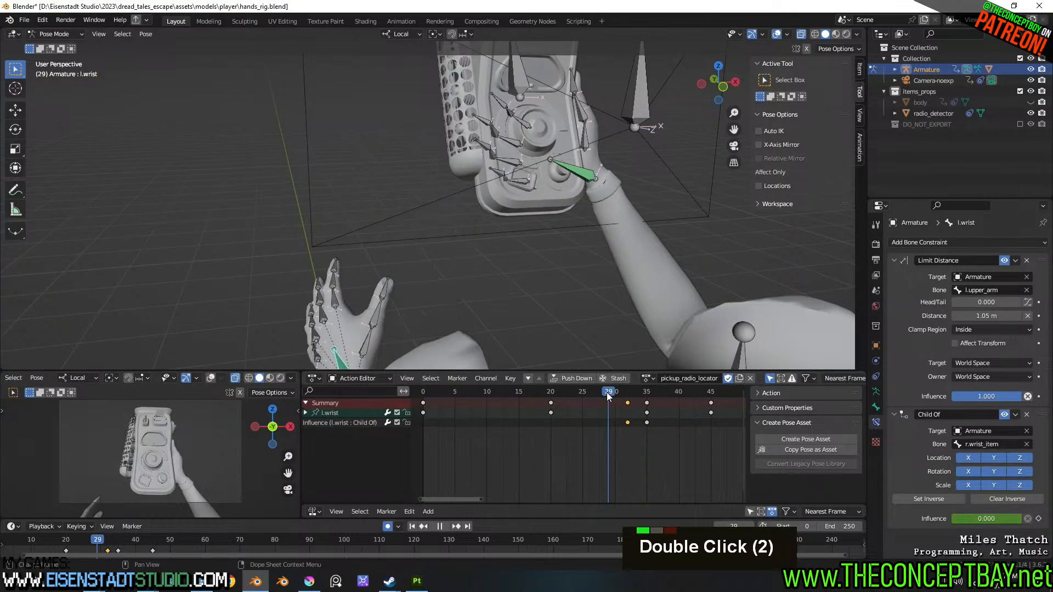
double_click(397, 423)
- Select all thumb and finger bones of the left hand at frame 29
click(365, 345)
shift+middle_drag(378, 335, 483, 286)
middle_drag(482, 285, 559, 285)
shift+click(418, 307)
shift+click(416, 287)
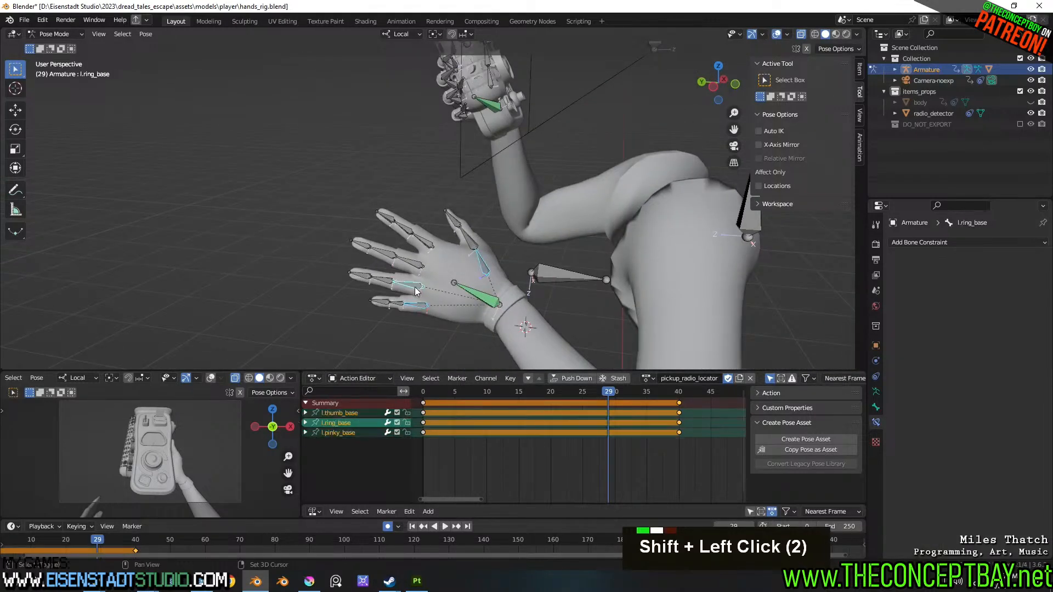
shift+click(415, 255)
shift+click(429, 241)
shift+click(473, 239)
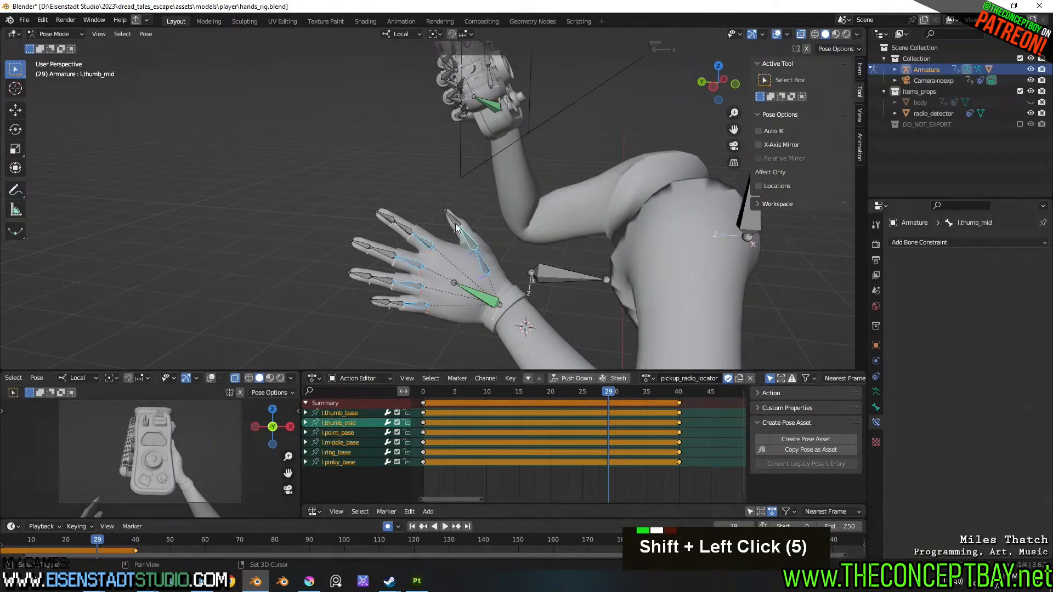
shift+click(455, 223)
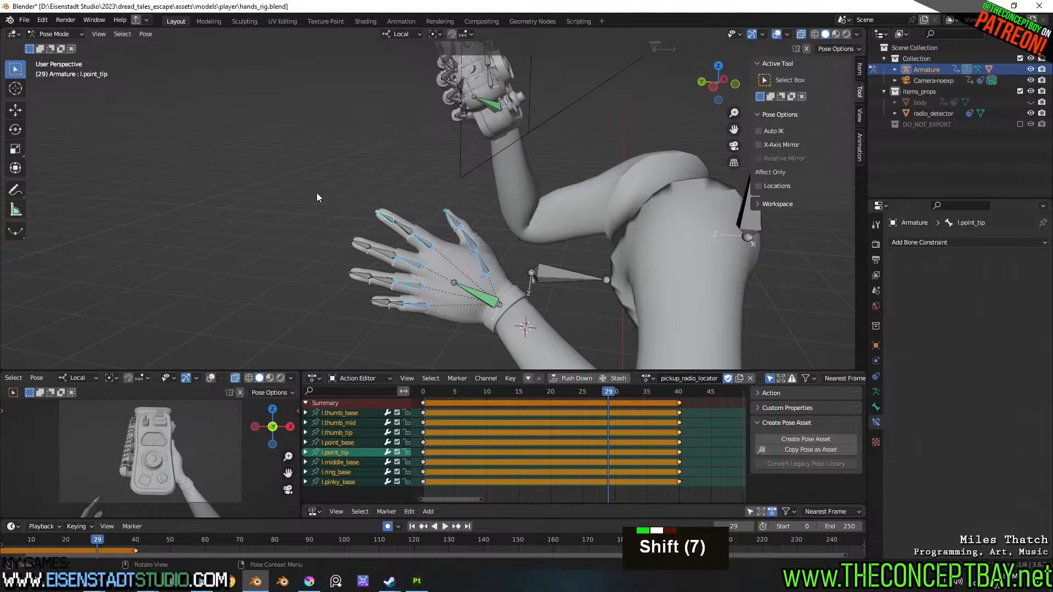
key(b)
drag(297, 177, 419, 351)
middle_drag(500, 277, 539, 274)
key(r)
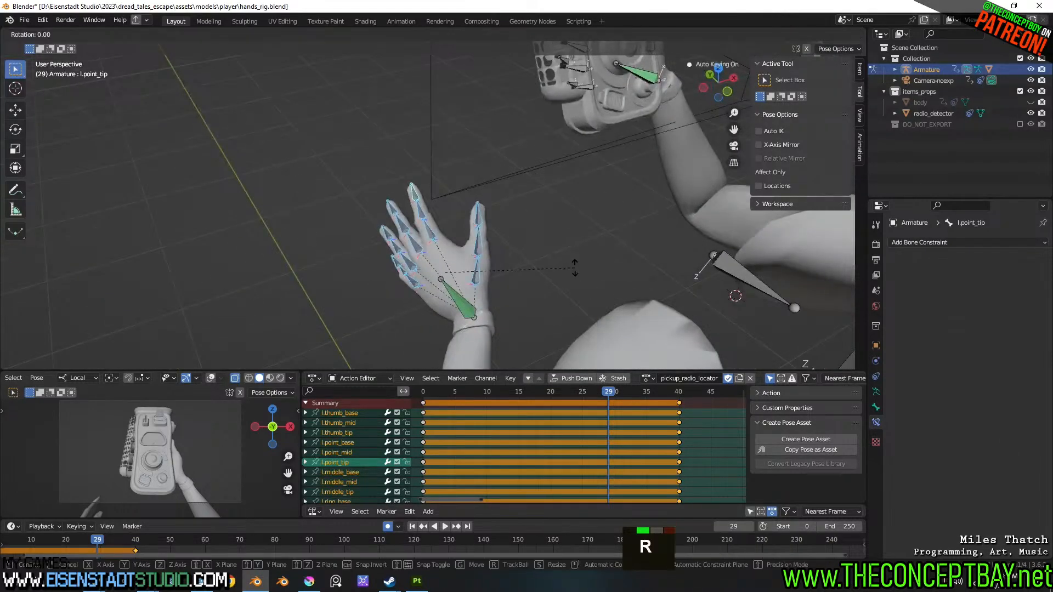
key(x)
key(x)
key(x)
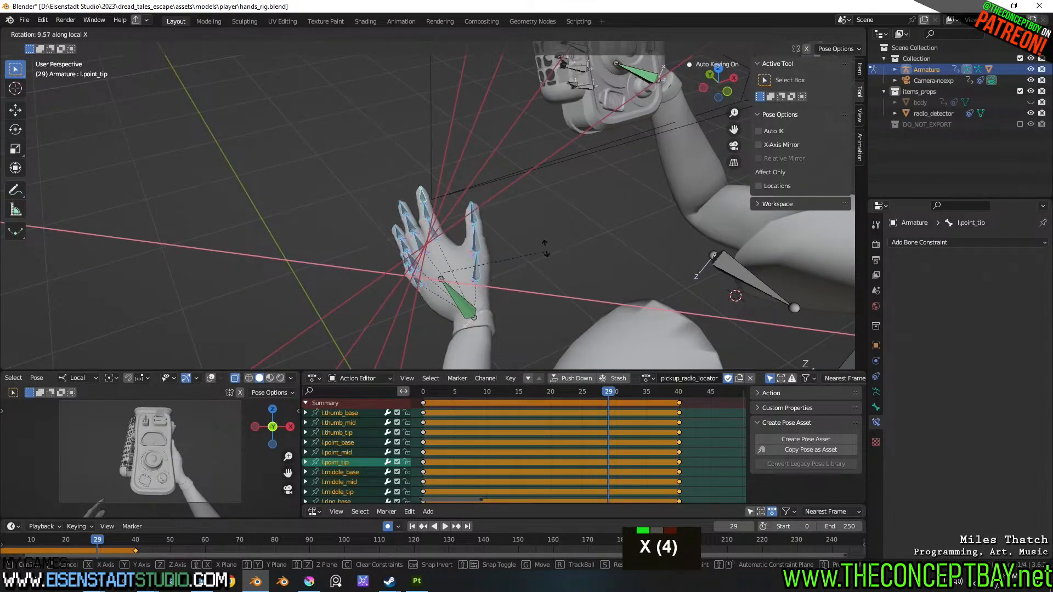
key(Escape)
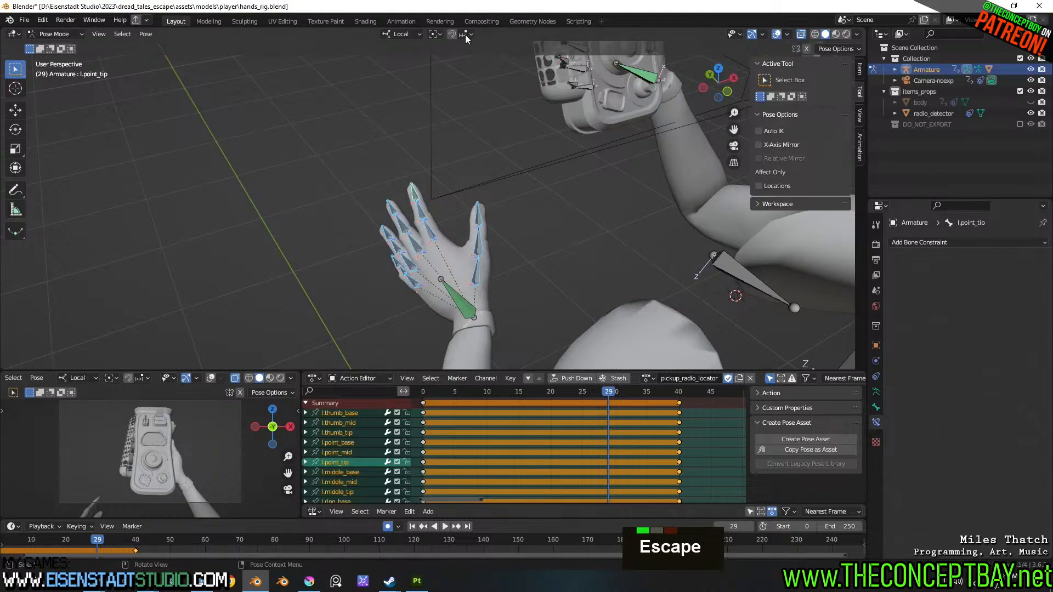
- Curl the left fingers on frame 29 by rotating the selected bones 26.3° about local X around their individual origins
click(435, 35)
click(474, 71)
key(r)
key(x)
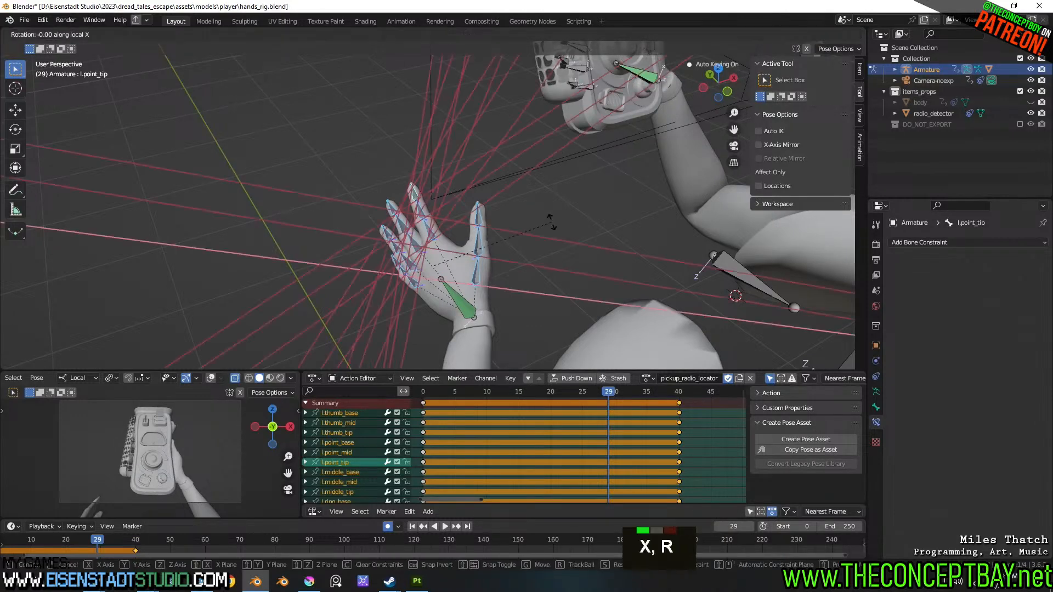
click(556, 135)
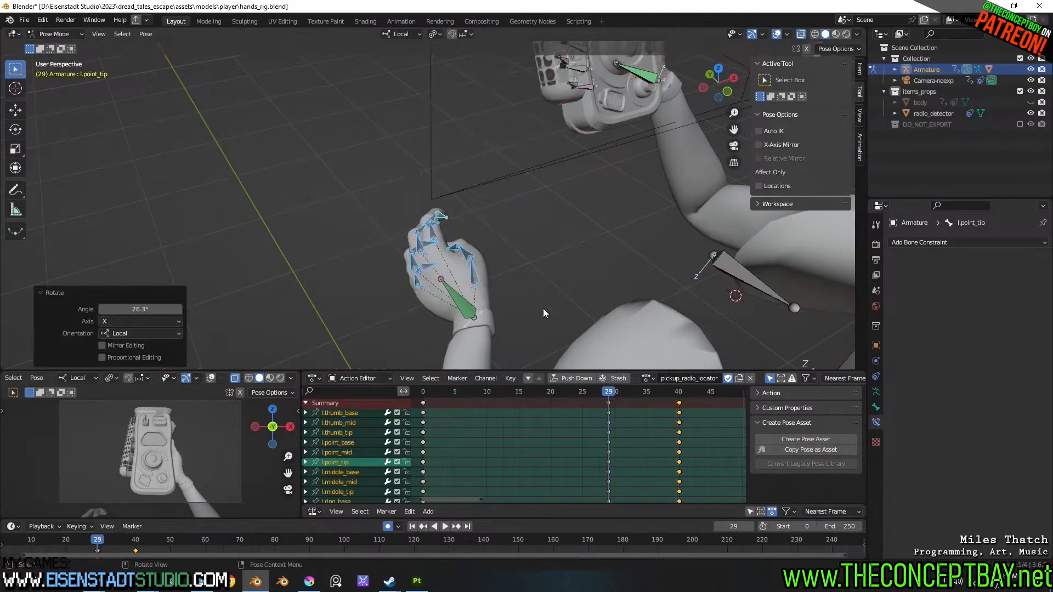
key(space)
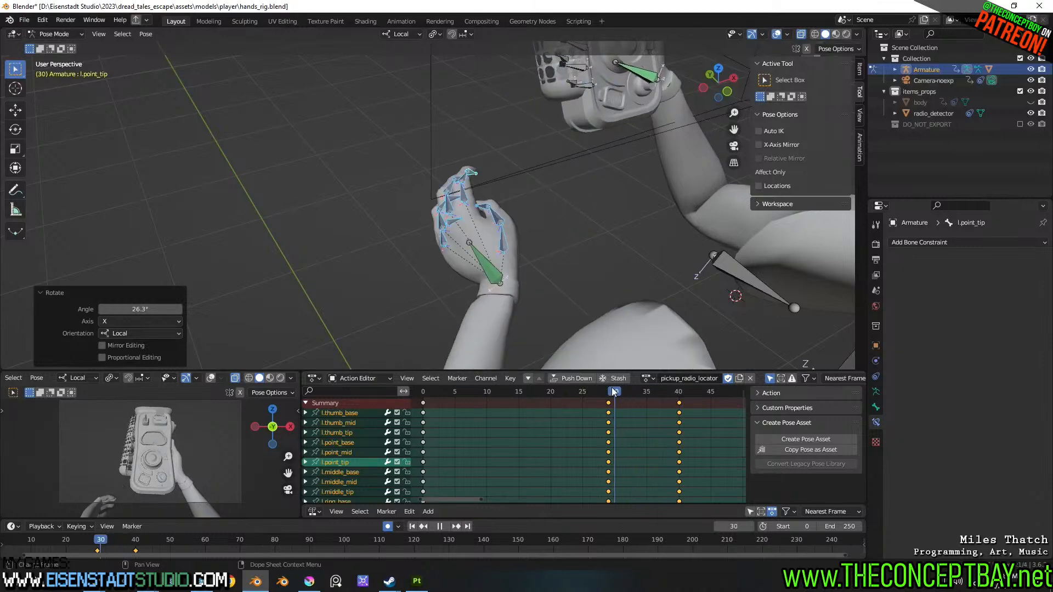
key(Escape)
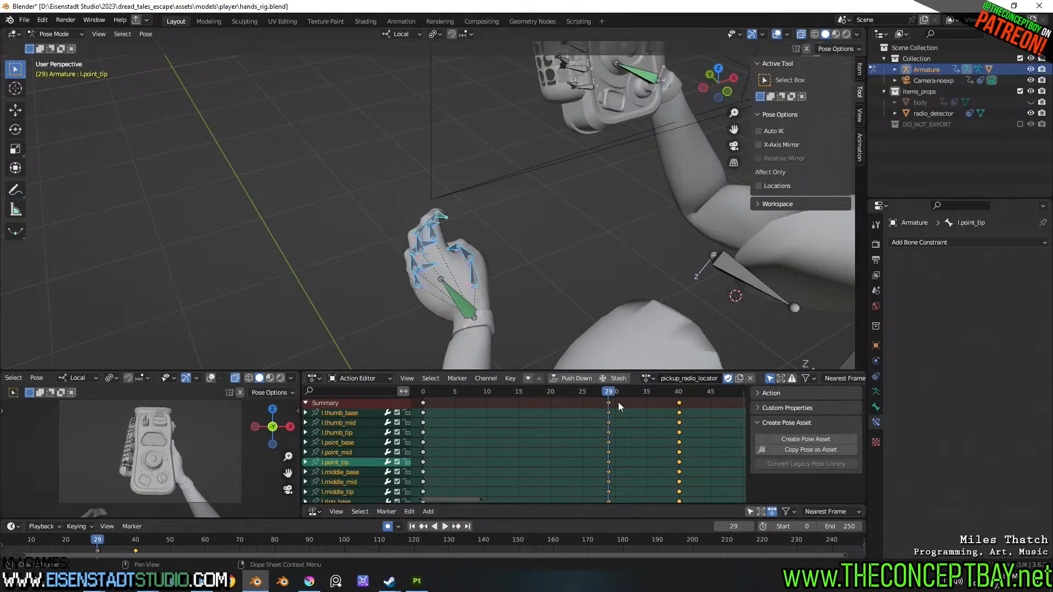
- Retime the left finger keyframes so the curled pose sits on frame 30 and the open pose on frame 35
click(618, 403)
key(g)
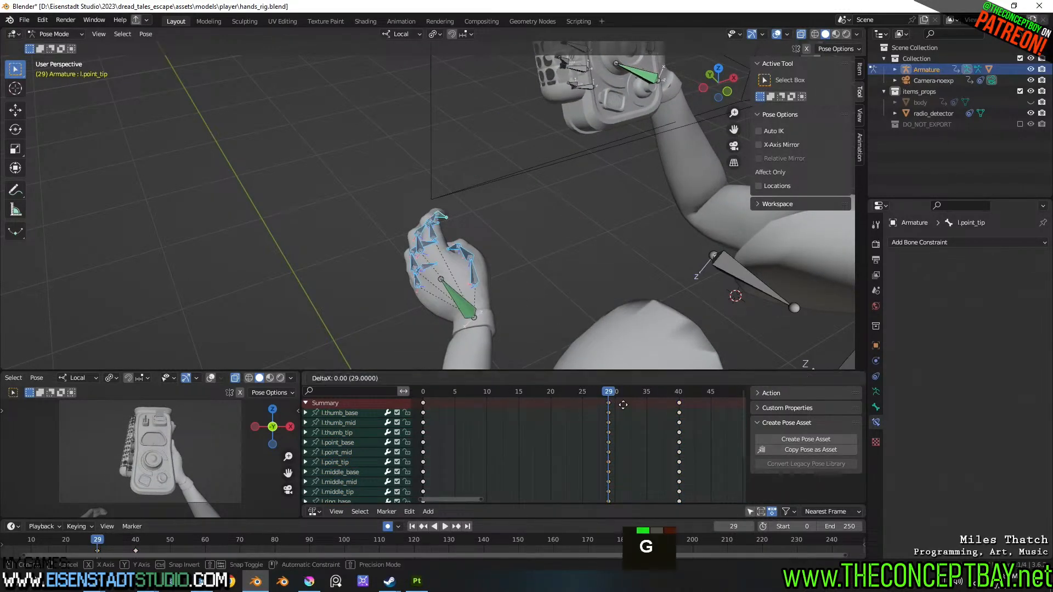
click(647, 412)
drag(630, 394, 681, 412)
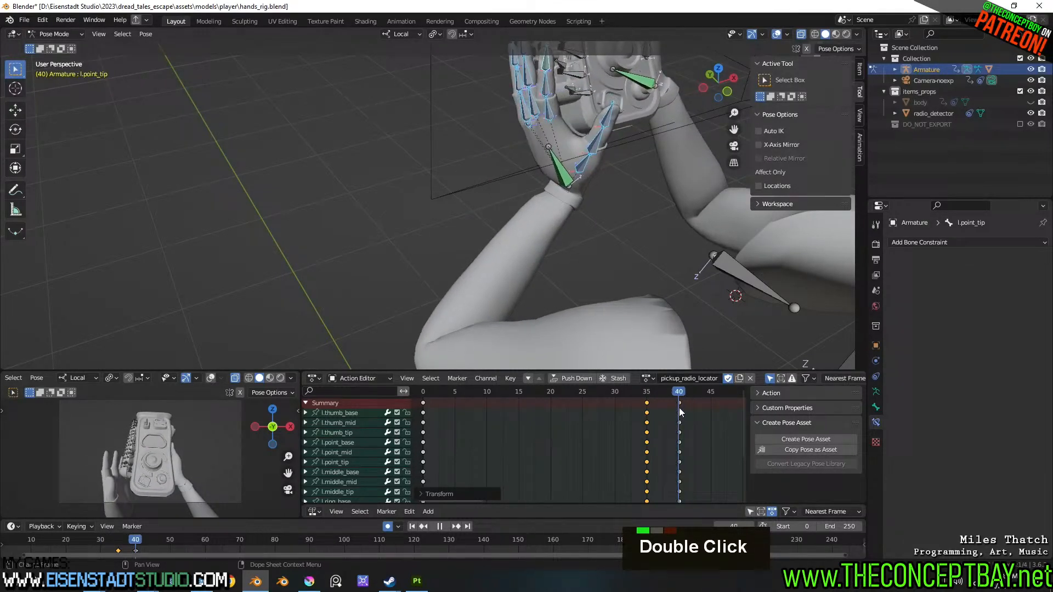
key(g)
click(634, 407)
drag(633, 392, 660, 410)
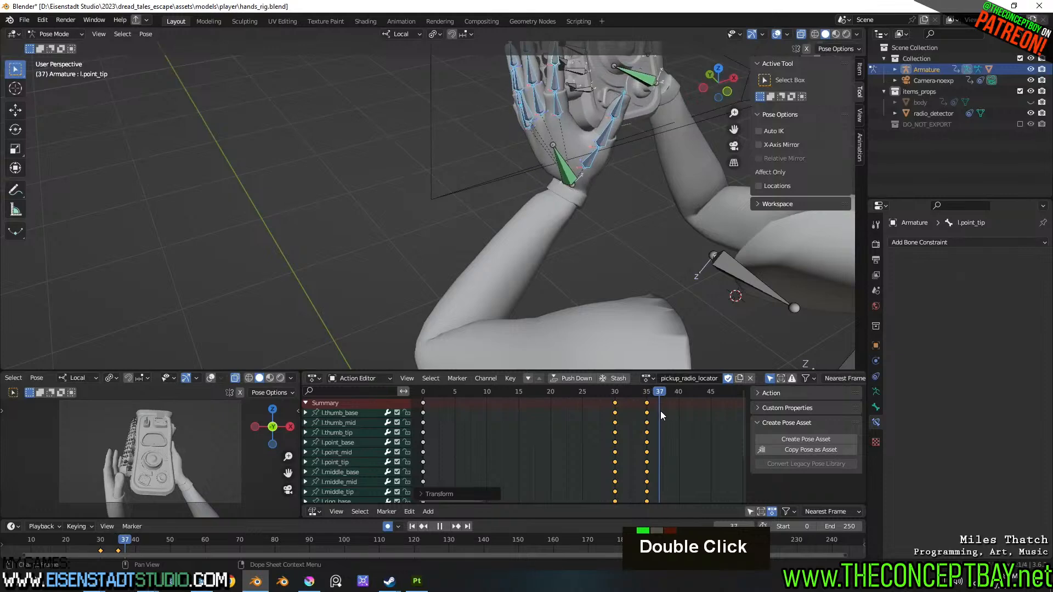
- Play the action from frame 0 to check the timing of the left hand's finger motion
key(space)
key(space)
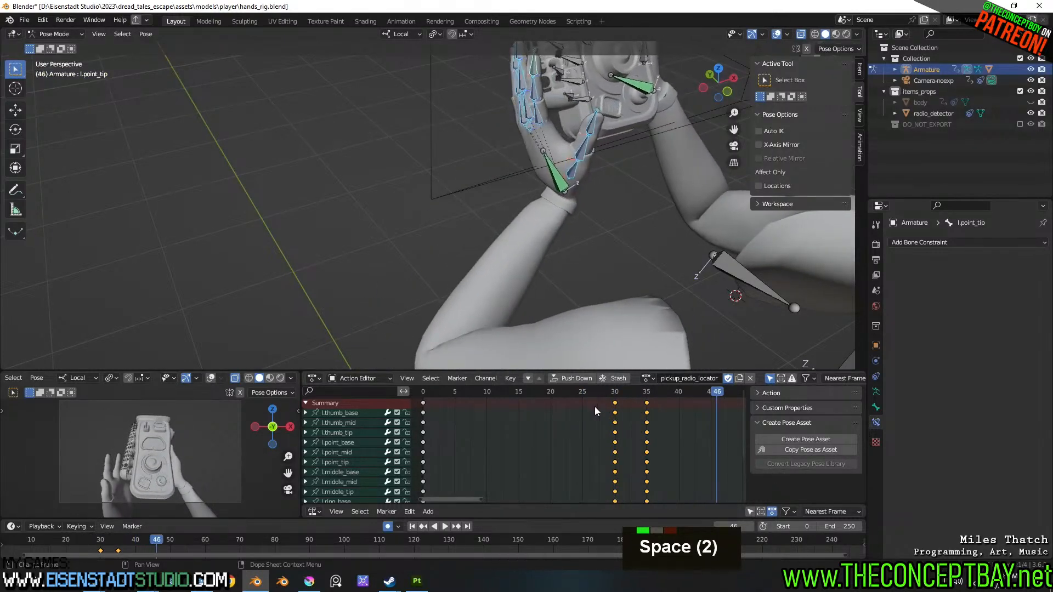
drag(595, 396, 421, 395)
scroll(609, 190, down, 7)
shift+middle_drag(602, 223, 537, 367)
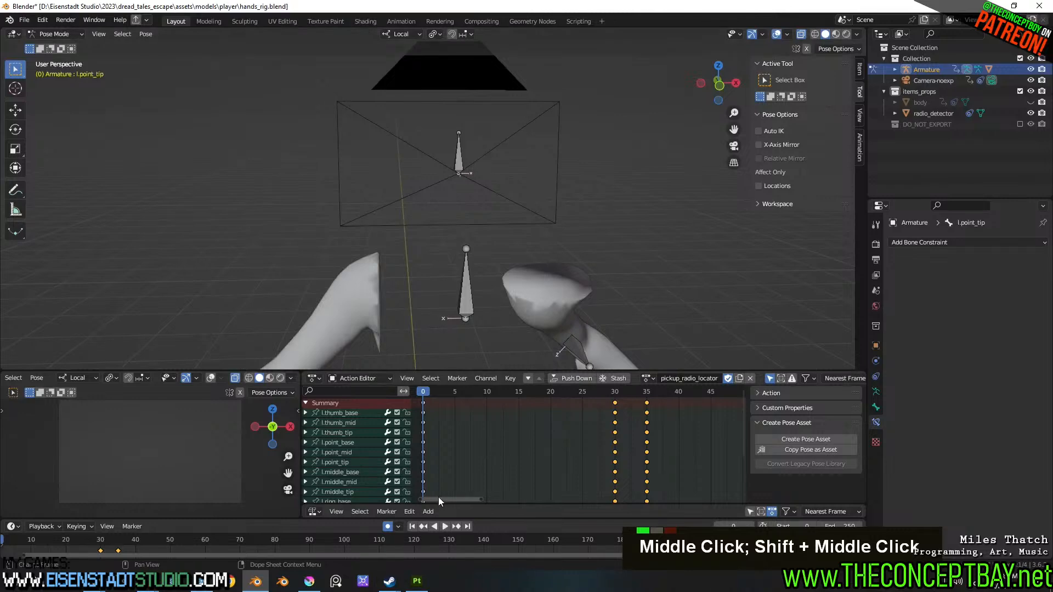
key(space)
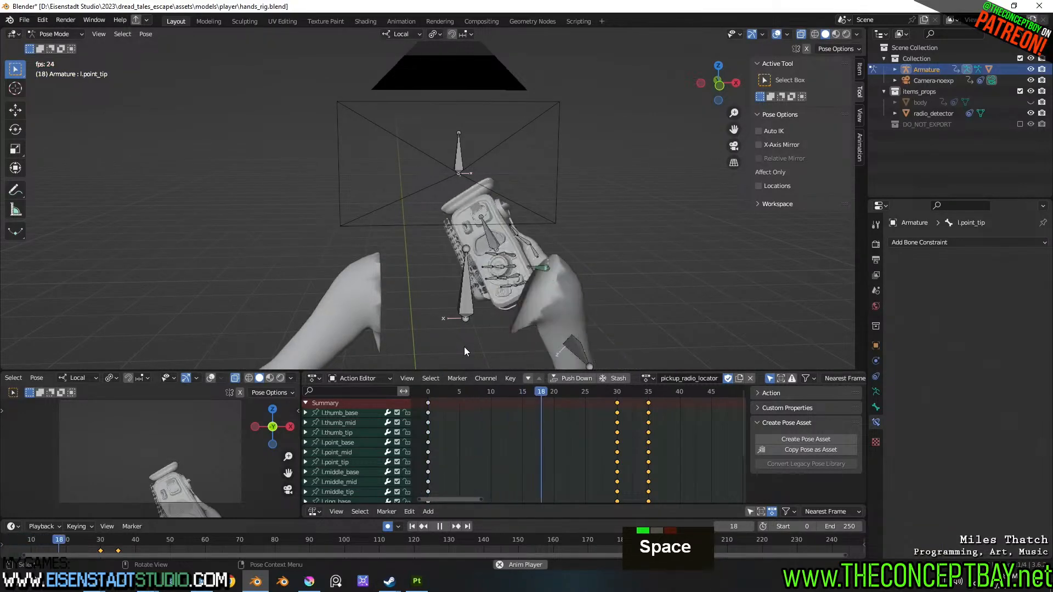
key(space)
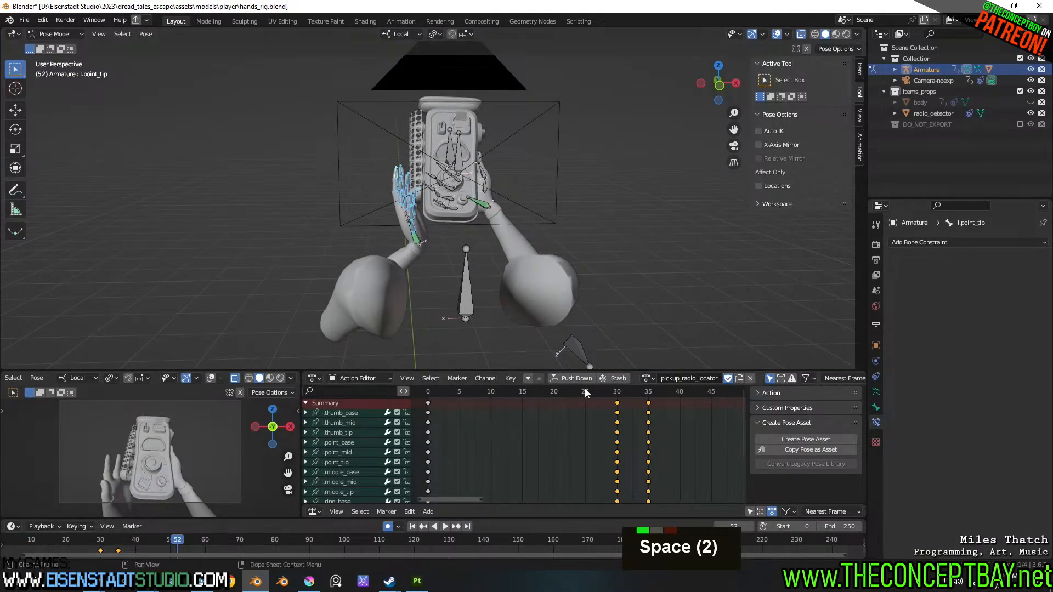
- Move the left wrist's frame 35 keyframes, including its Child Of influence key, to frame 39
drag(586, 393, 679, 402)
click(425, 236)
shift+middle_drag(417, 295, 413, 285)
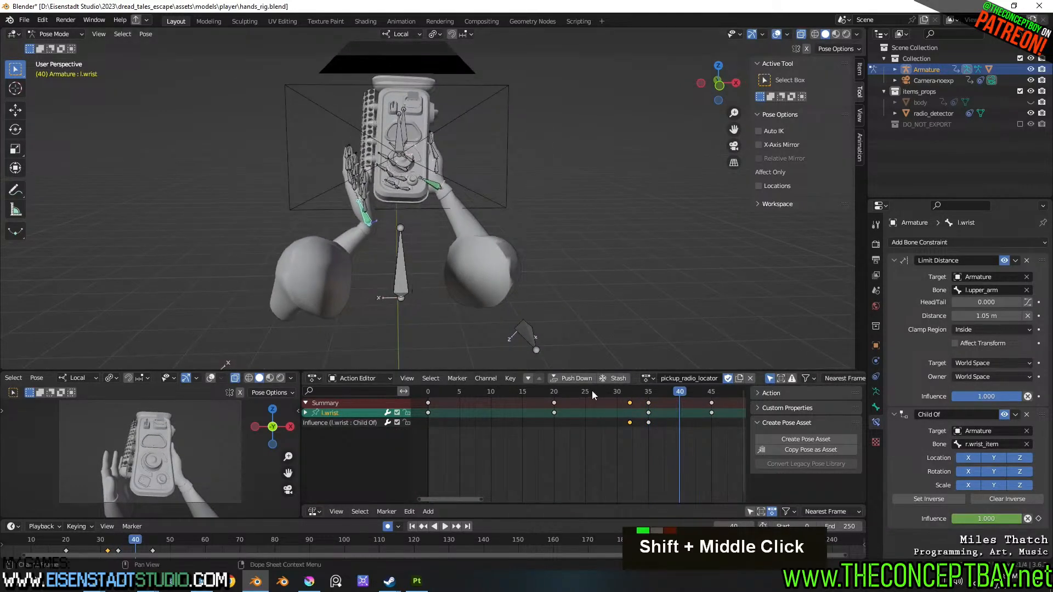
drag(593, 394, 648, 400)
click(650, 402)
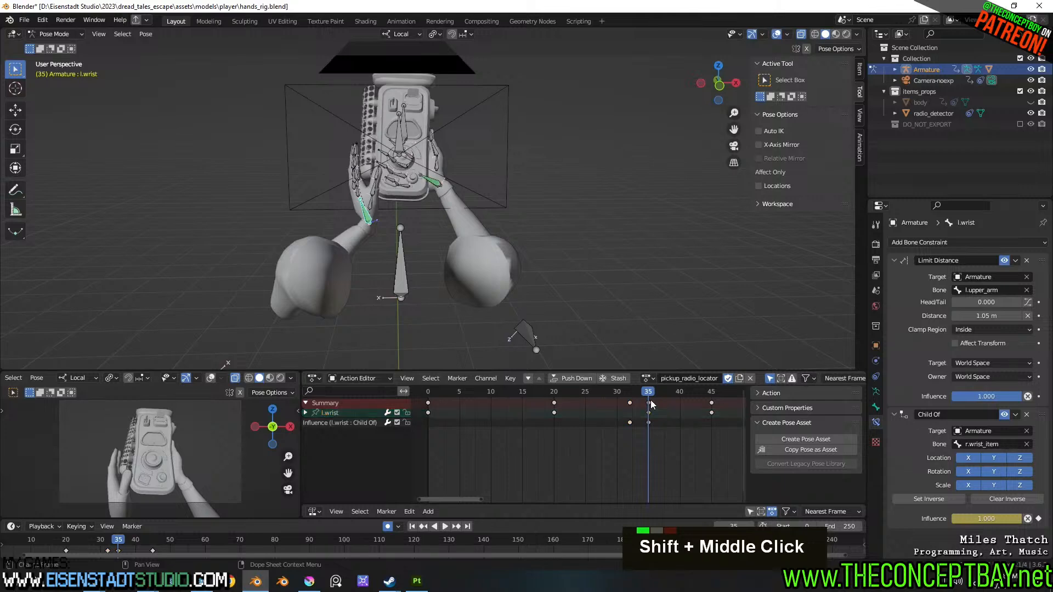
key(g)
click(702, 413)
- On frame 45, rotate the left wrist bone -19.3° and a further -4.42° about the view axis
drag(599, 393, 711, 404)
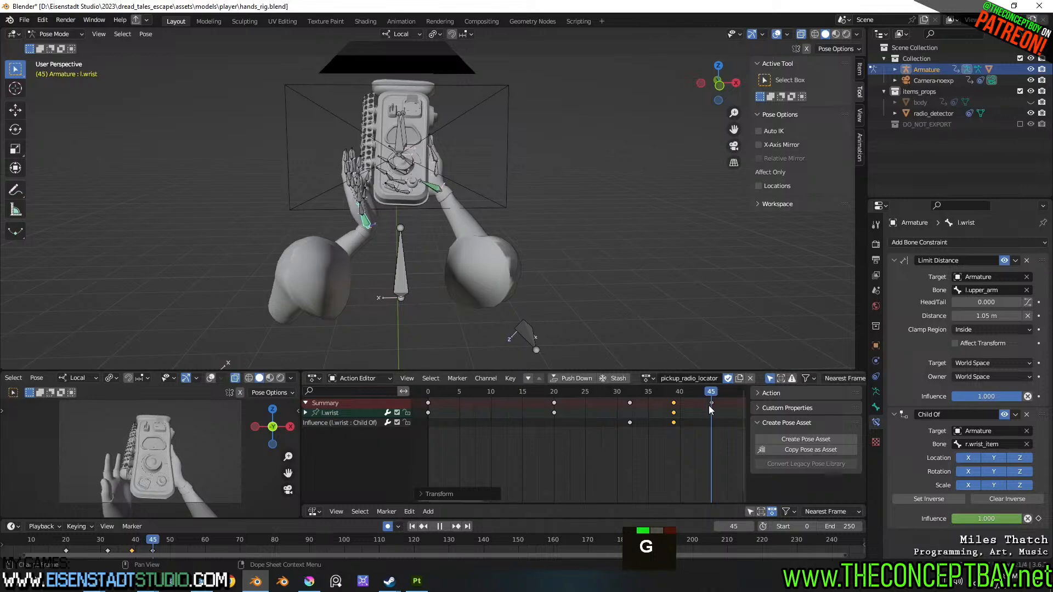
shift+middle_drag(341, 222, 452, 227)
scroll(393, 249, up, 3)
click(390, 247)
click(362, 281)
key(r)
click(540, 208)
key(r)
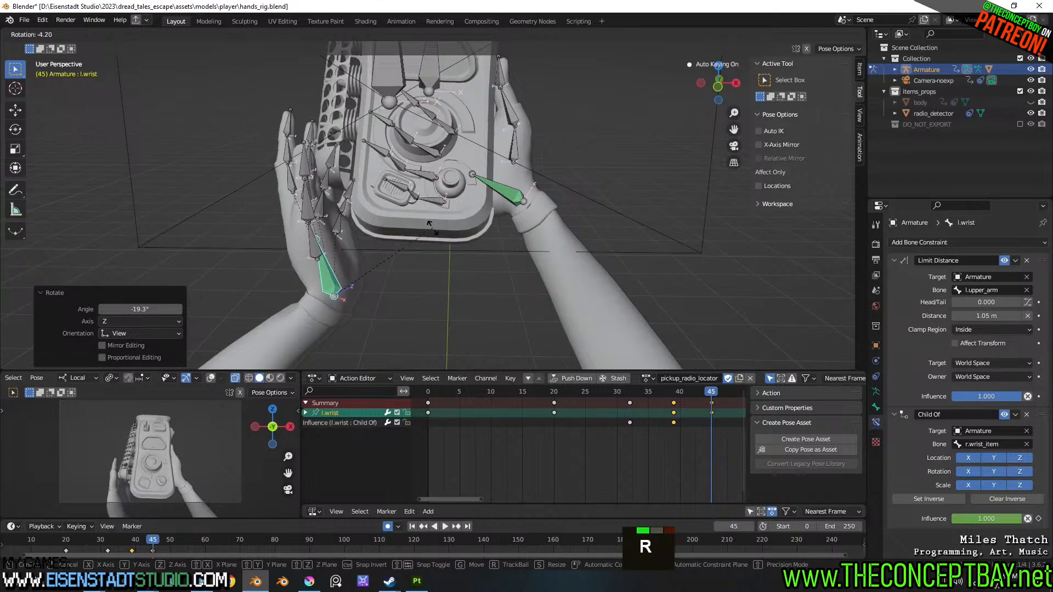
key(r)
key(x)
key(x)
key(z)
key(z)
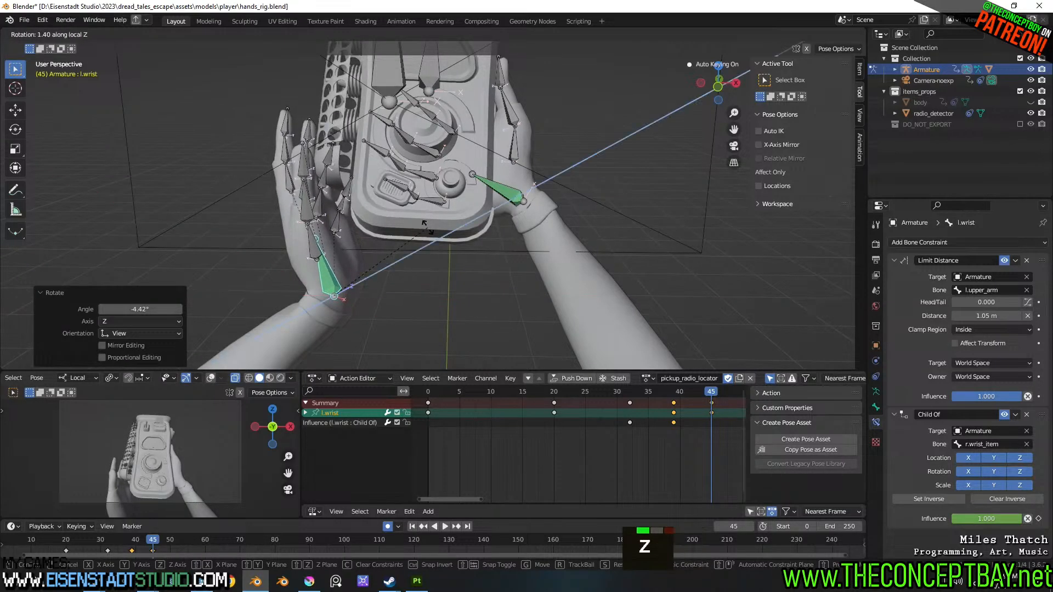
key(z)
key(y)
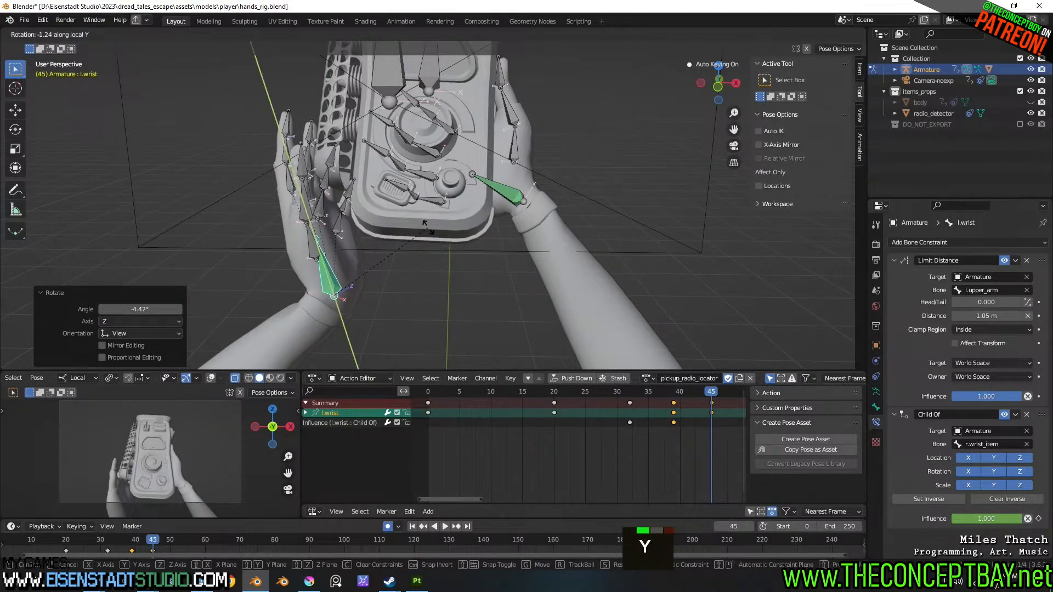
key(shift+y)
key(x)
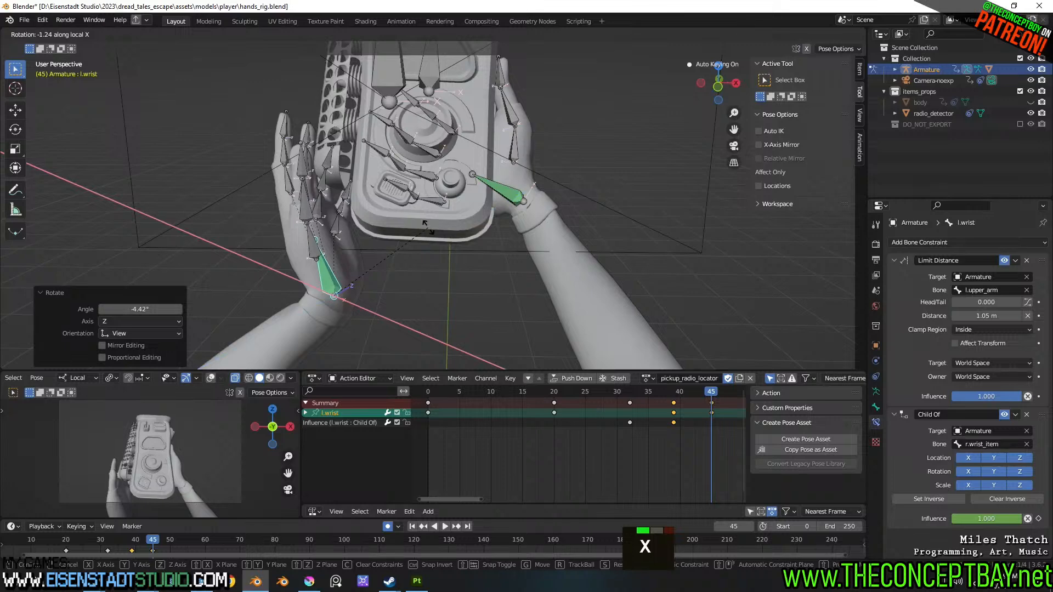
key(ctrl+x)
key(alt+z)
key(z)
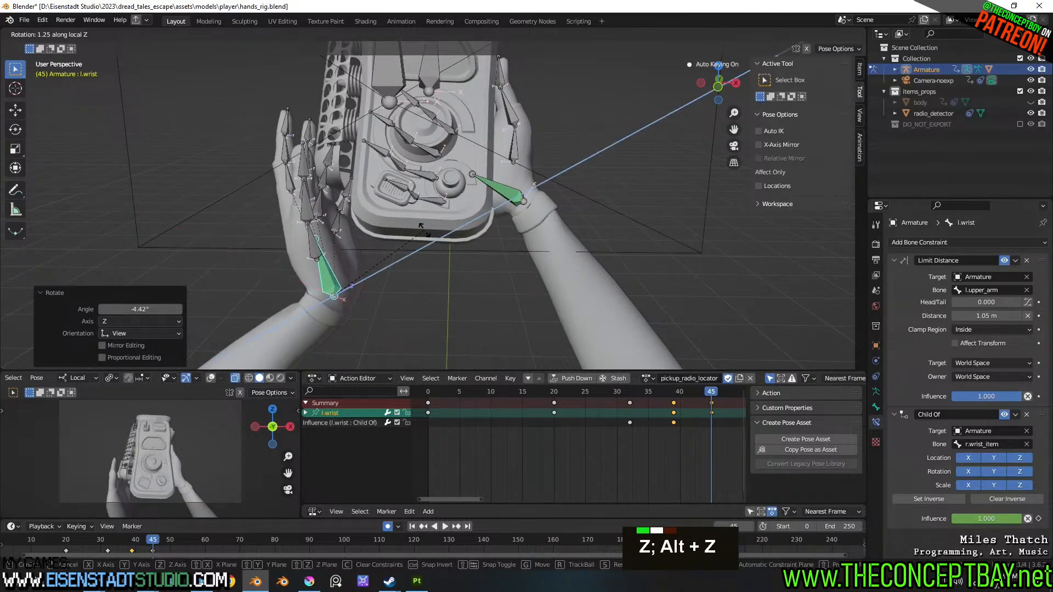
key(x)
key(Escape)
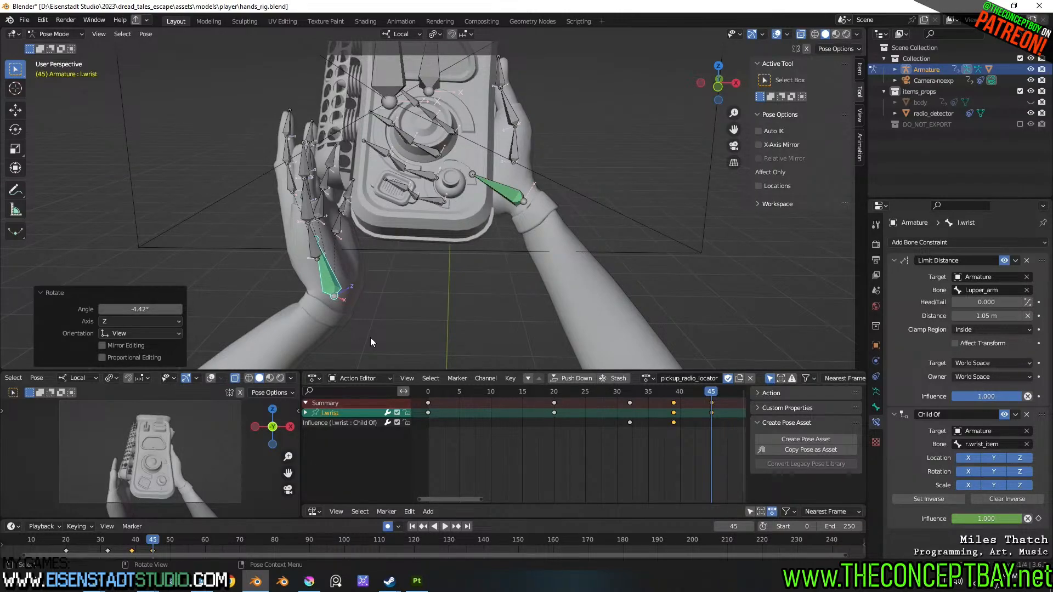
- Rotate the left wrist 20.5° as seen from behind the detector and adjust its tilt about local X on frame 45
middle_drag(379, 243, 622, 295)
scroll(402, 237, up, 2)
alt+middle_drag(622, 296, 607, 242)
key(r)
click(665, 304)
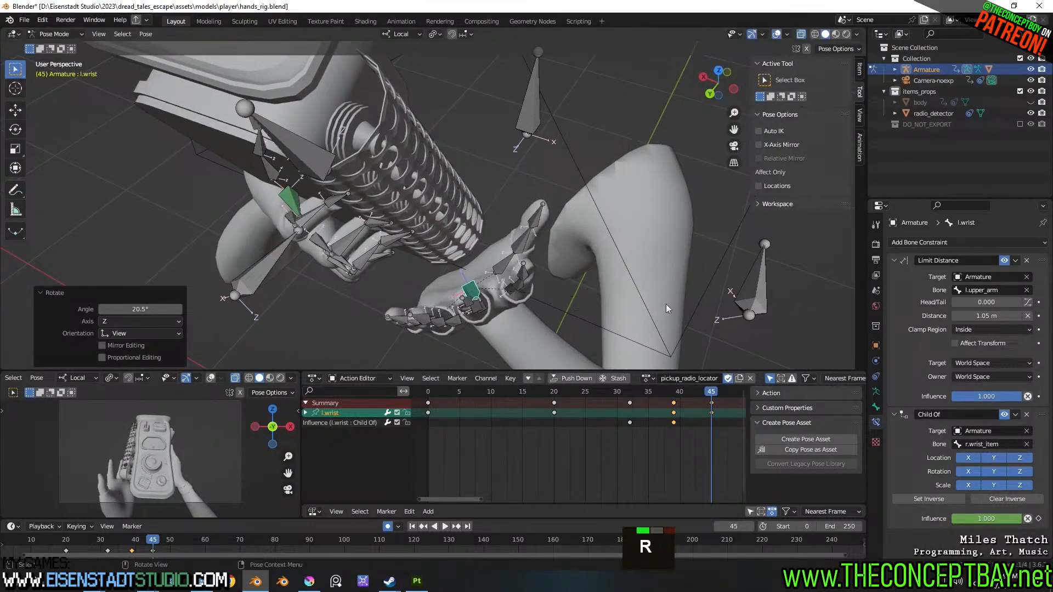
middle_drag(665, 304, 478, 269)
key(r)
key(x)
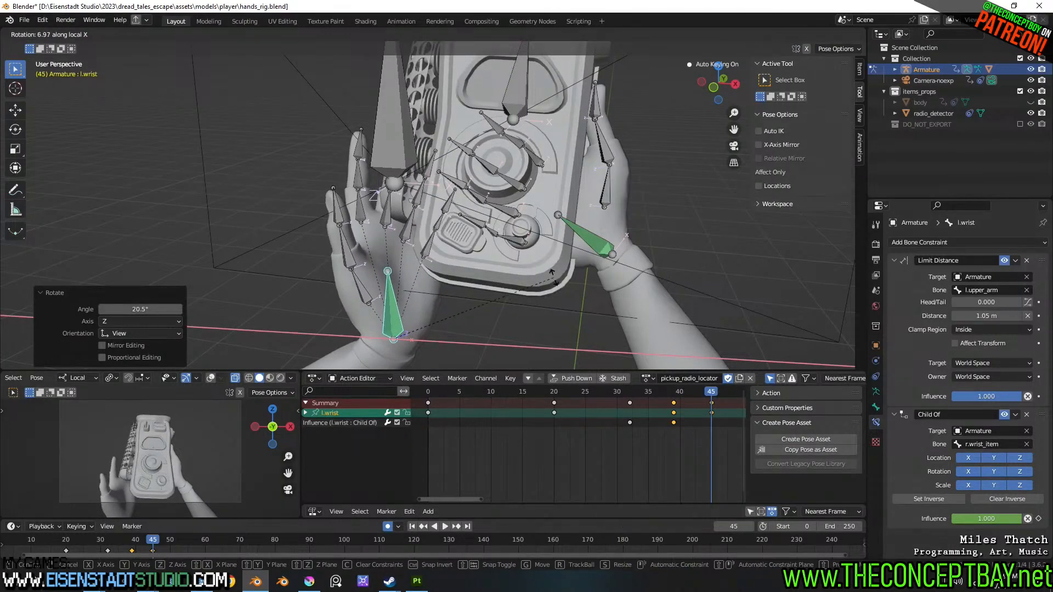
click(544, 289)
- Rotate the left hand's thumb base bone 30.8° about the view axis on frame 45
click(358, 294)
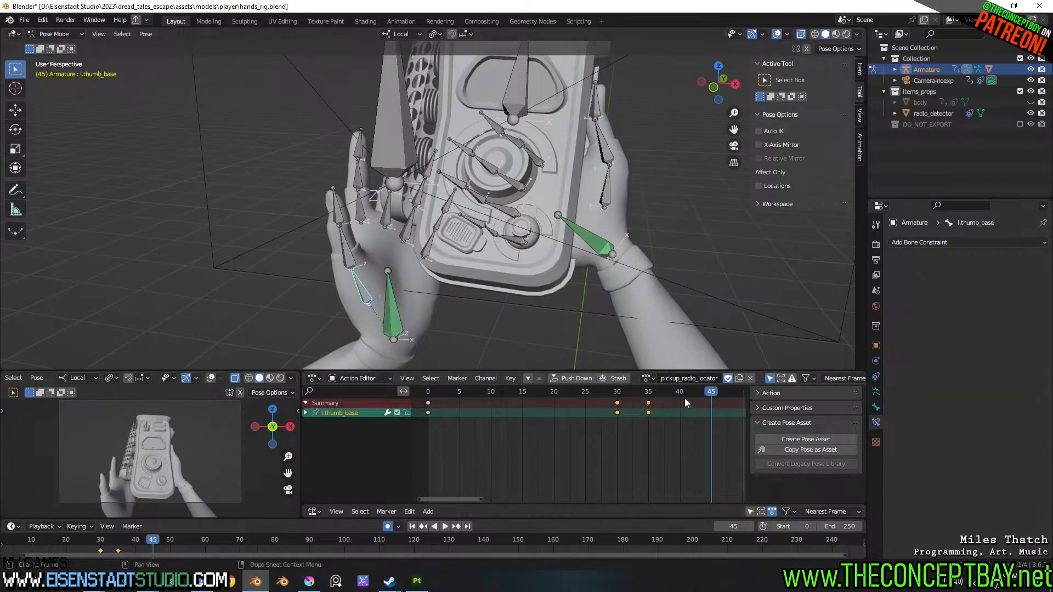
key(space)
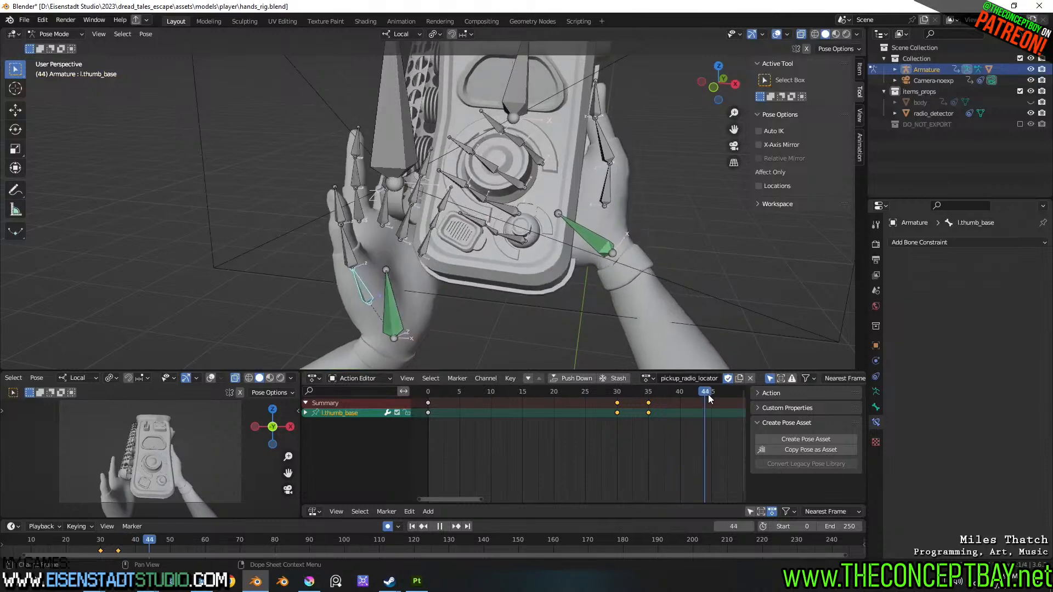
key(space)
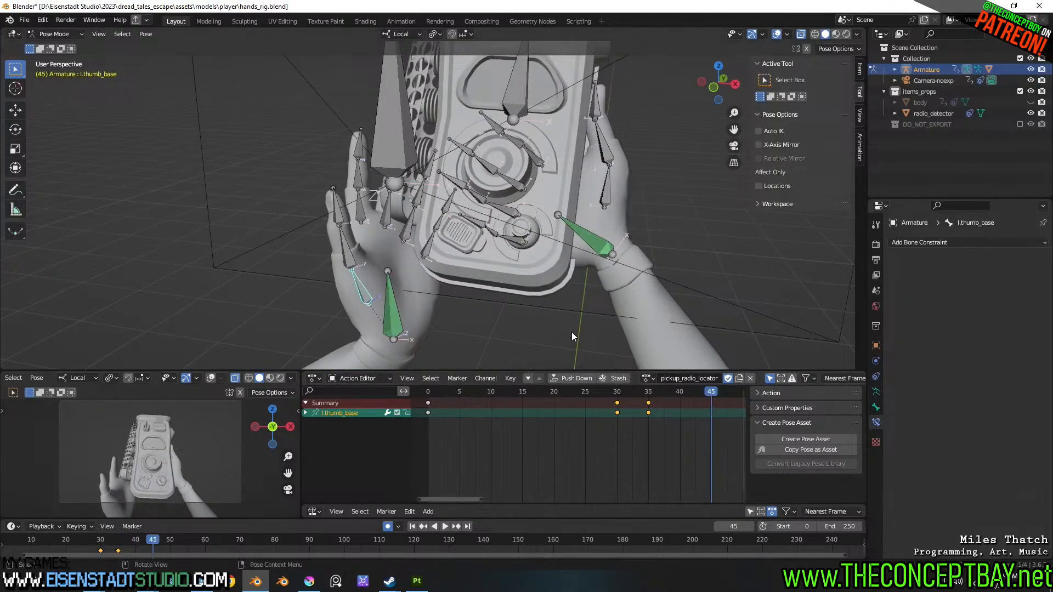
key(r)
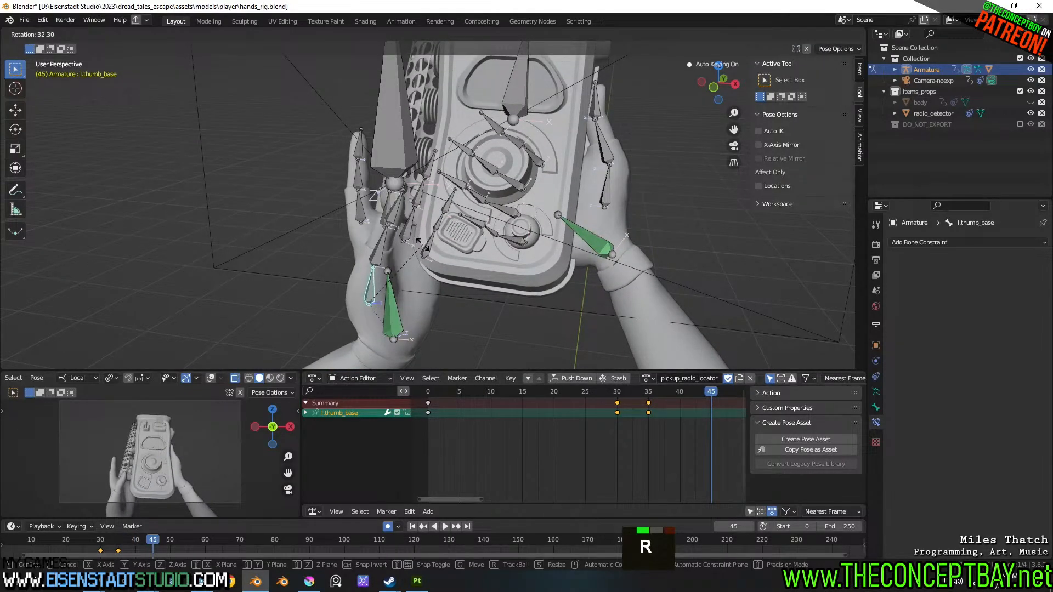
click(424, 241)
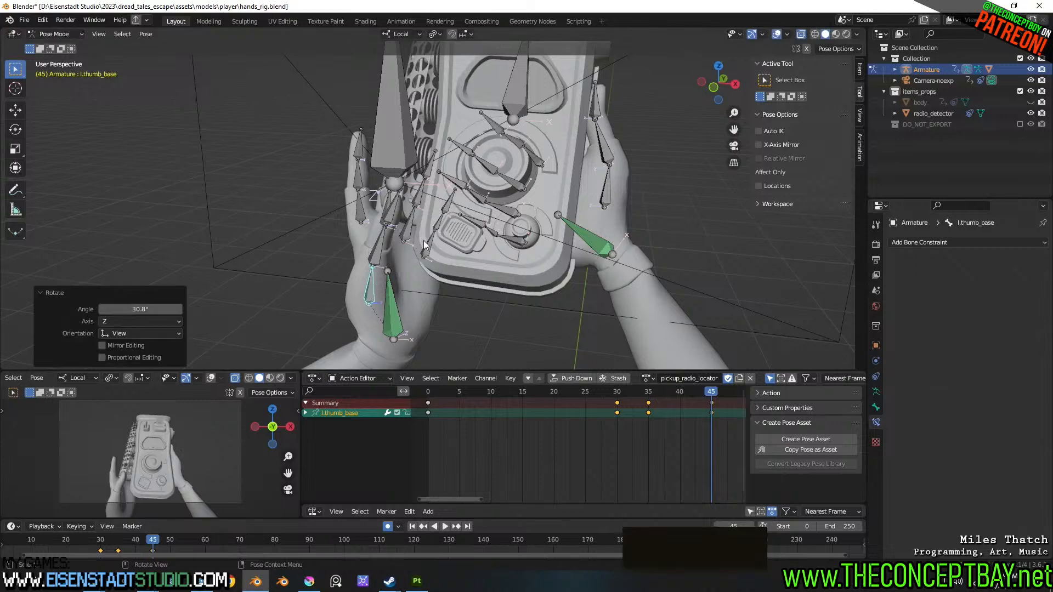
- On frame 45, rotate the left wrist bone 37.5° facing the detector's front, and rotate it again from a second viewing angle
middle_drag(423, 241, 450, 271)
scroll(450, 271, down, 3)
shift+middle_drag(510, 228, 398, 244)
click(359, 312)
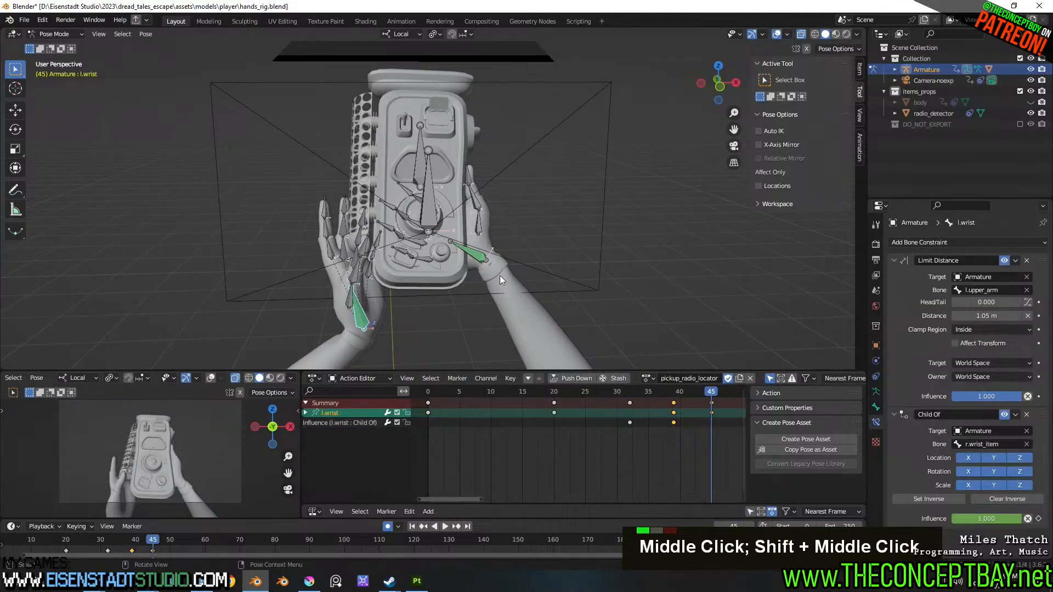
key(r)
click(406, 318)
middle_drag(406, 318, 576, 235)
scroll(624, 315, down, 2)
key(r)
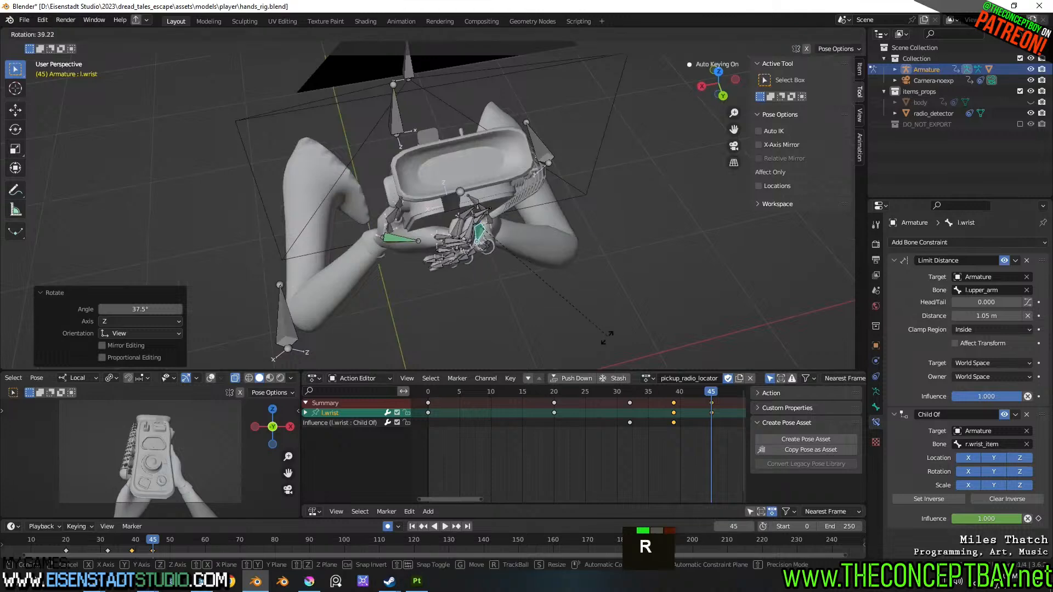
click(565, 363)
- Shift the left wrist about -0.017, 0.008 and 0.027 m in X, Y and Z on frame 45 and fine-tune the hand's rotation
middle_drag(565, 363, 475, 324)
key(g)
click(483, 320)
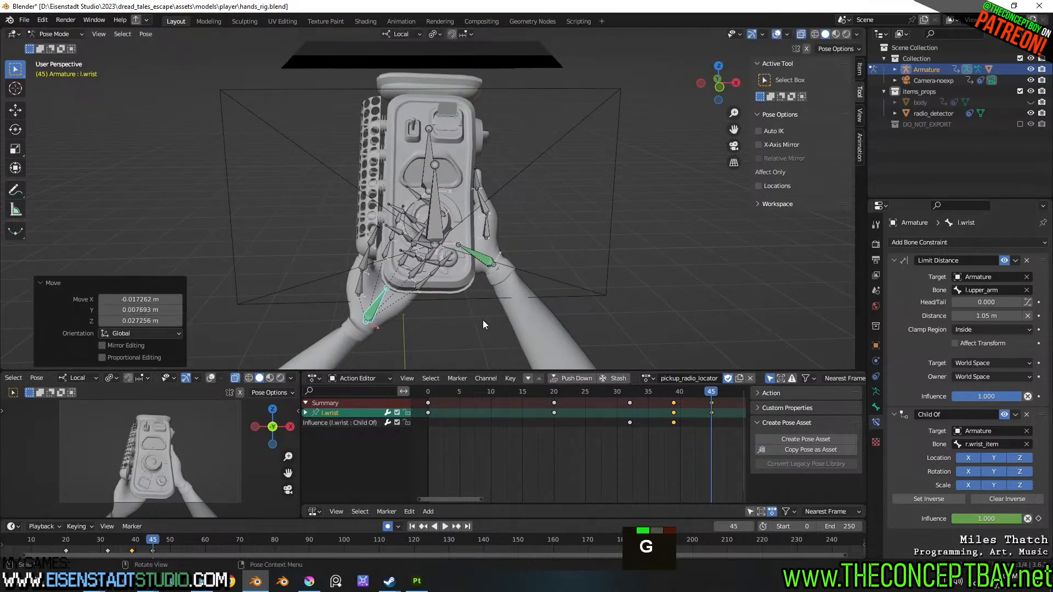
middle_drag(367, 281, 394, 288)
click(456, 283)
key(r)
click(549, 290)
- Bend the left thumb over the detector's edge by rotating its middle bone about 33° and its tip bone 34.7°
scroll(393, 288, up, 2)
click(341, 291)
key(r)
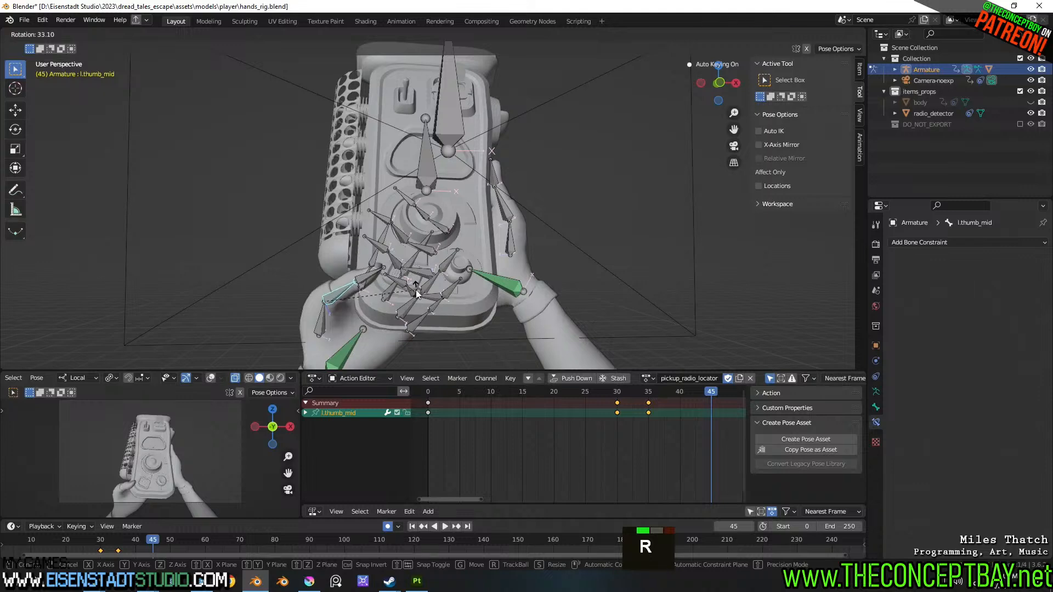
click(417, 295)
click(369, 281)
key(r)
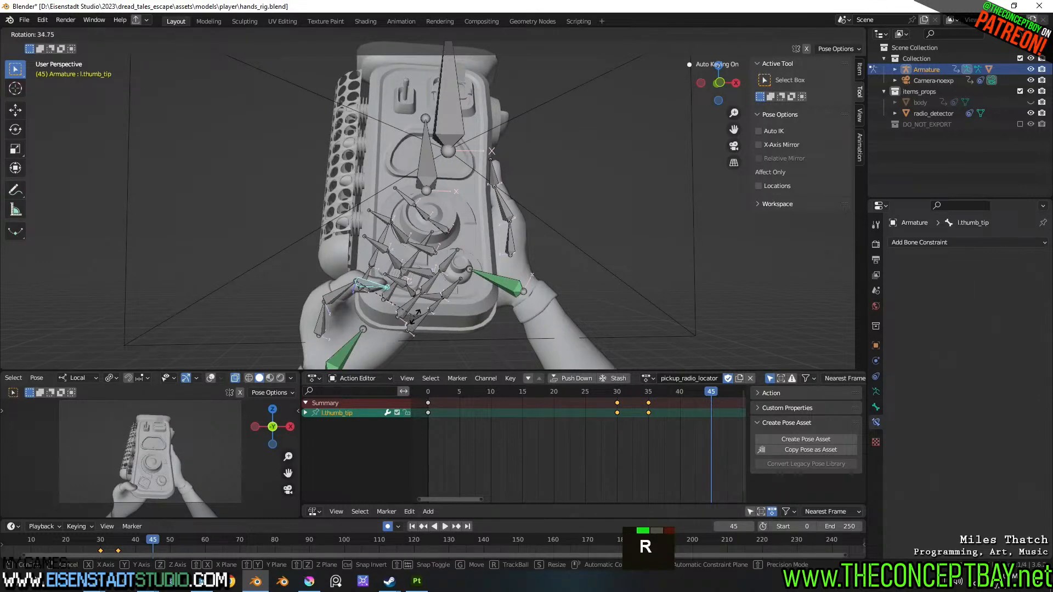
click(415, 316)
- Review the grip timing and move the left wrist and finger keyframes between frames 30 and 45 three frames earlier
middle_drag(421, 344, 571, 318)
drag(709, 392, 670, 386)
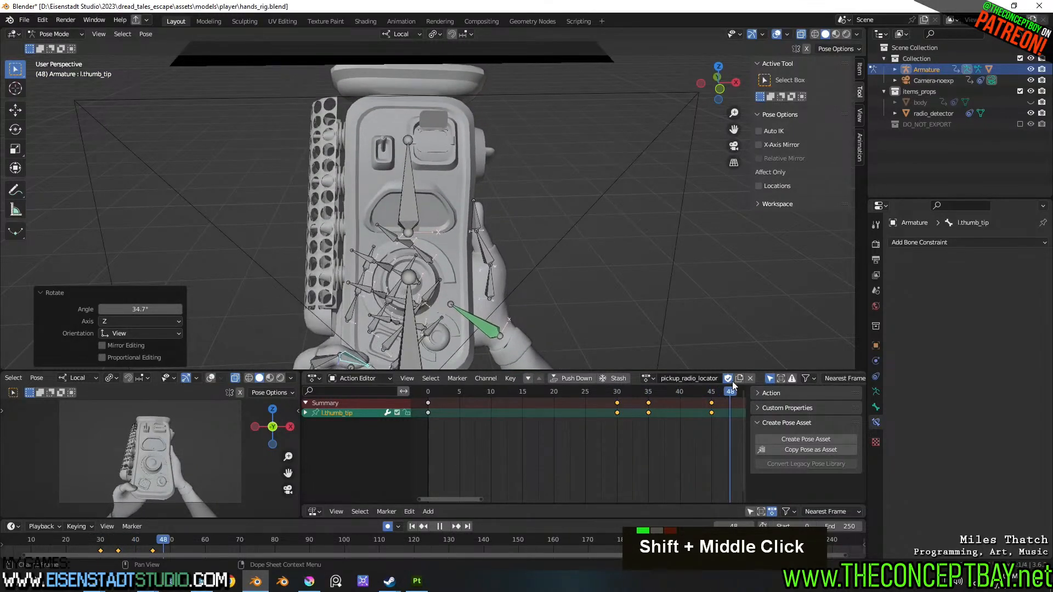
key(space)
shift+middle_drag(516, 363, 400, 271)
click(374, 276)
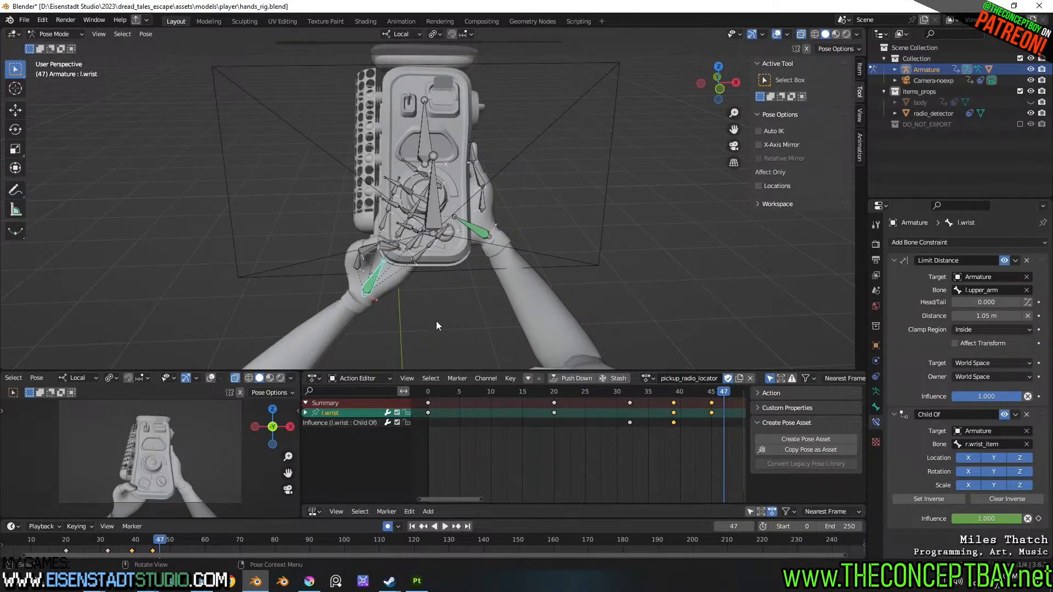
key(b)
drag(459, 350, 266, 121)
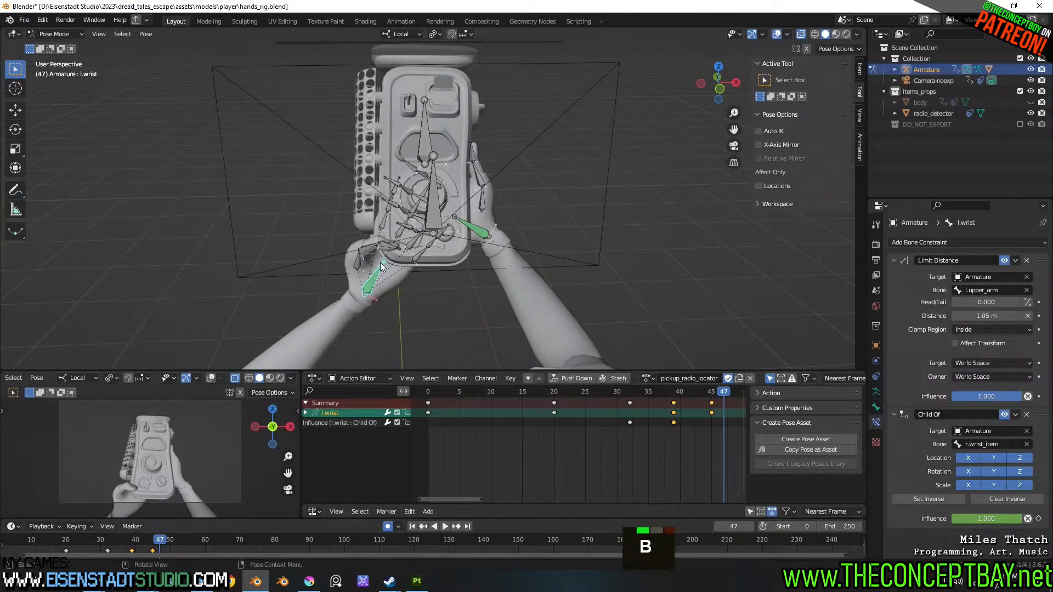
key(l)
key(l)
key(l)
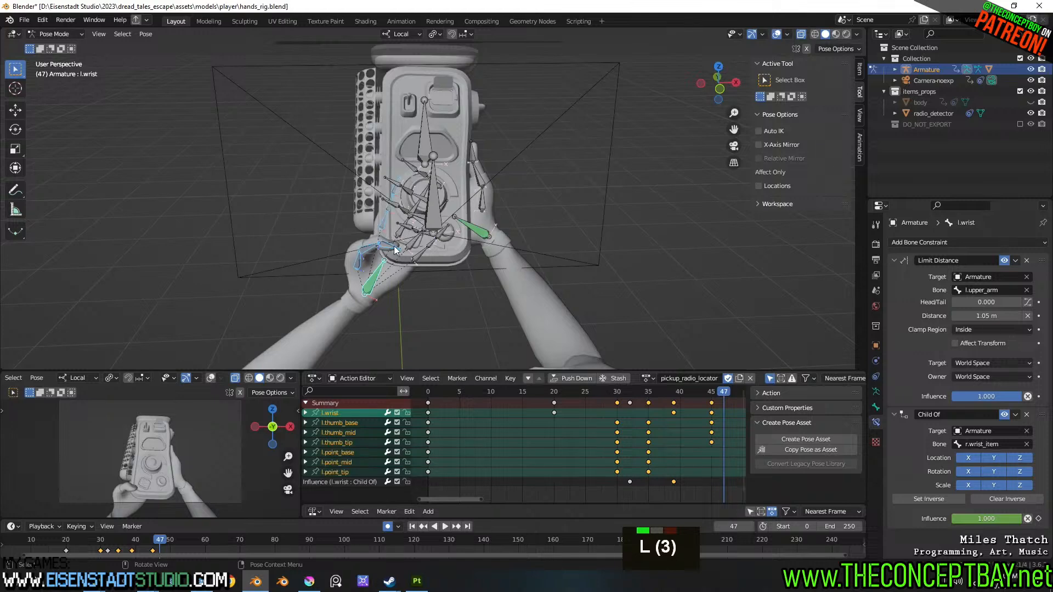
key(l)
key(l)
key(l)
key(l)
key(l)
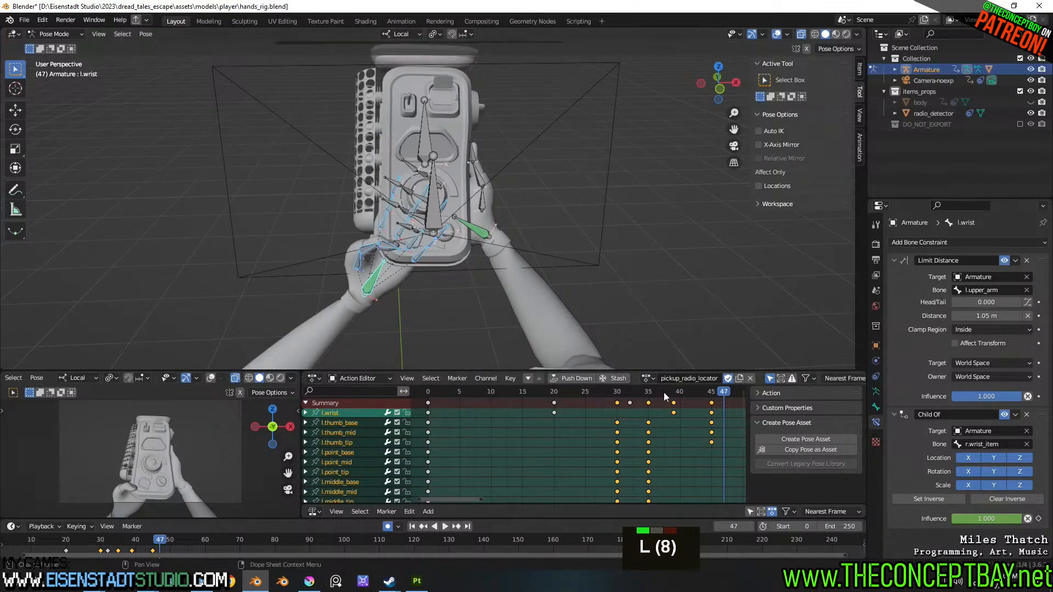
double_click(725, 405)
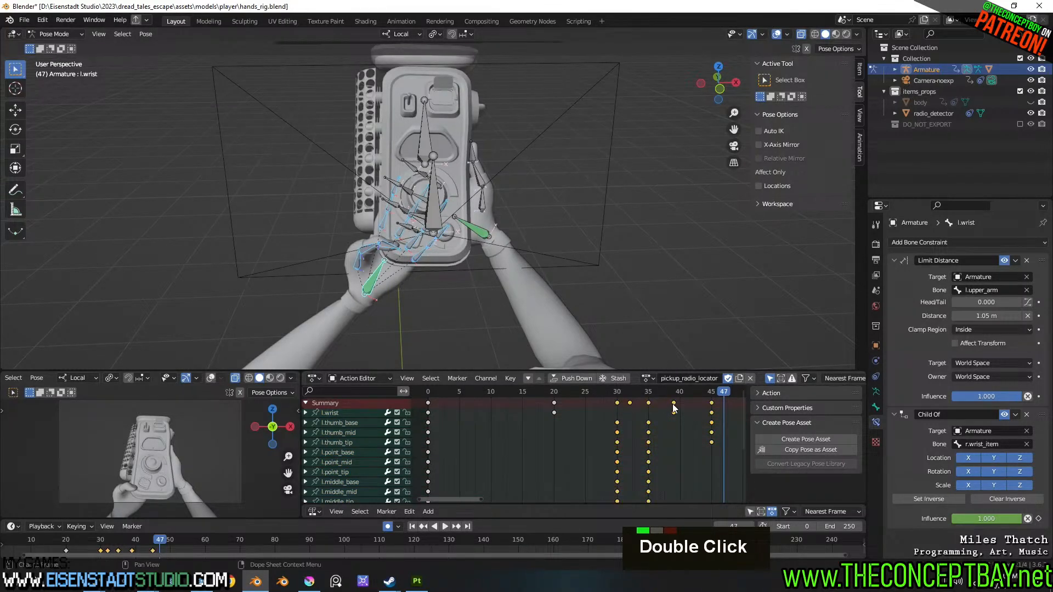
key(g)
click(653, 405)
- Check the retimed motion and delete the left wrist's frame 36 keyframes, including its Child Of influence key
key(space)
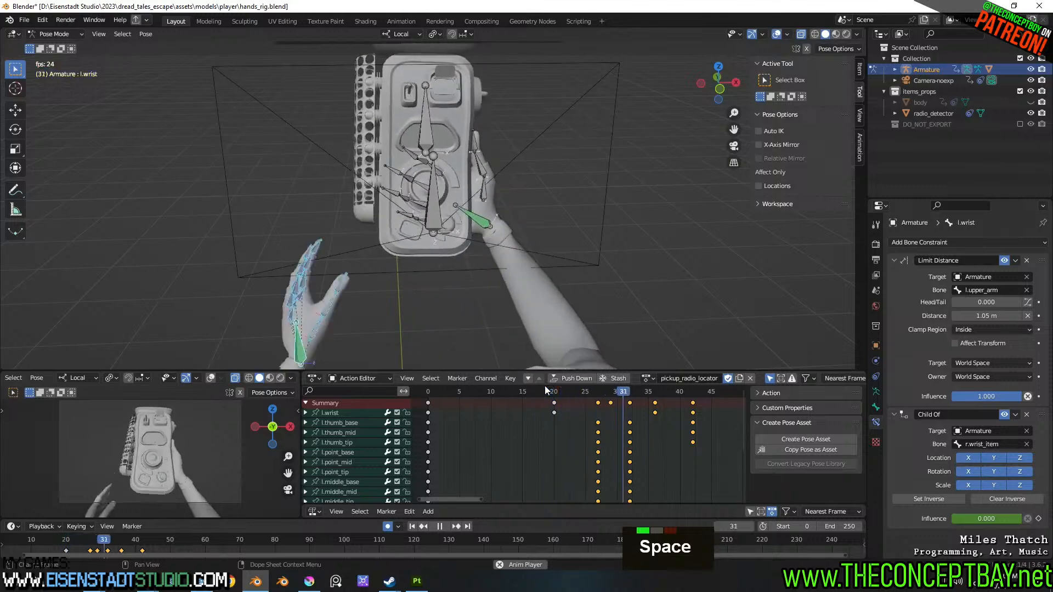
key(space)
mouse_move(639, 393)
mouse_down()
mouse_move(582, 394)
mouse_move(689, 404)
mouse_move(654, 396)
mouse_up()
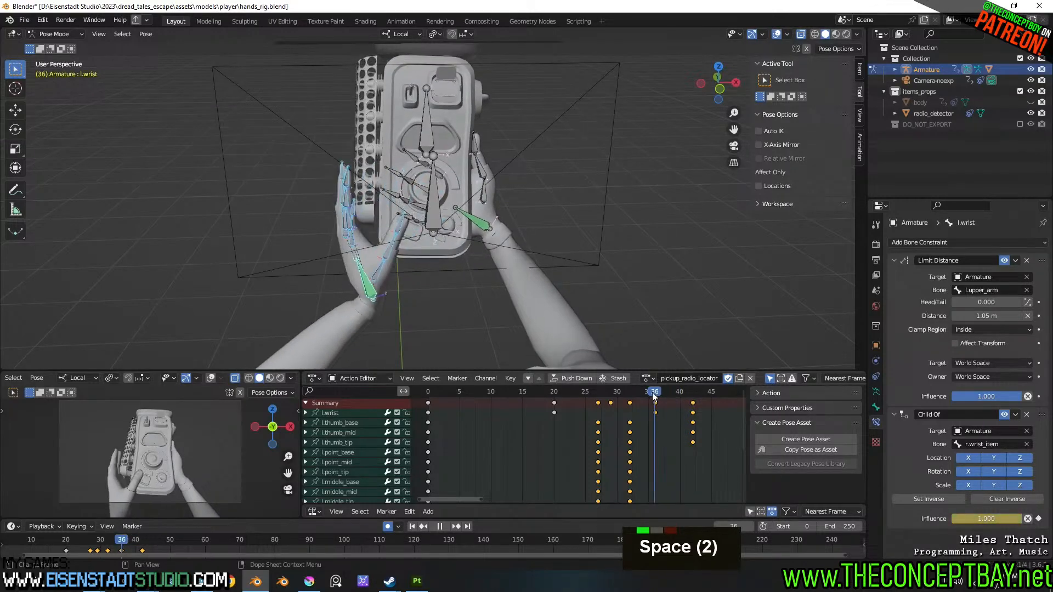
key(space)
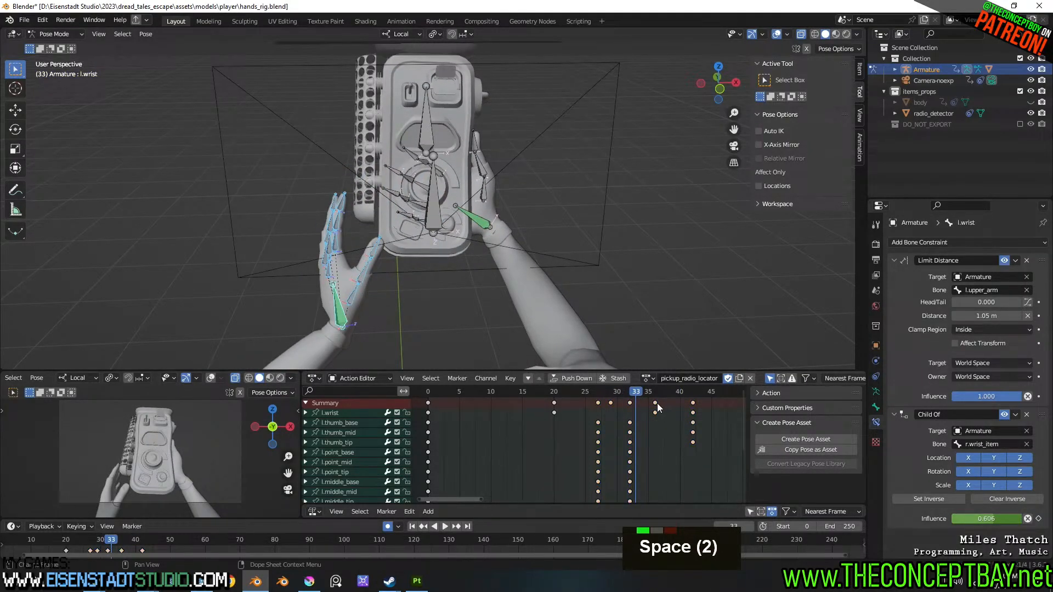
key(x)
click(653, 407)
- Review the left hand's approach between frames 23 and 44 and inspect the left wrist's individual location, rotation and scale channels
drag(603, 391, 572, 383)
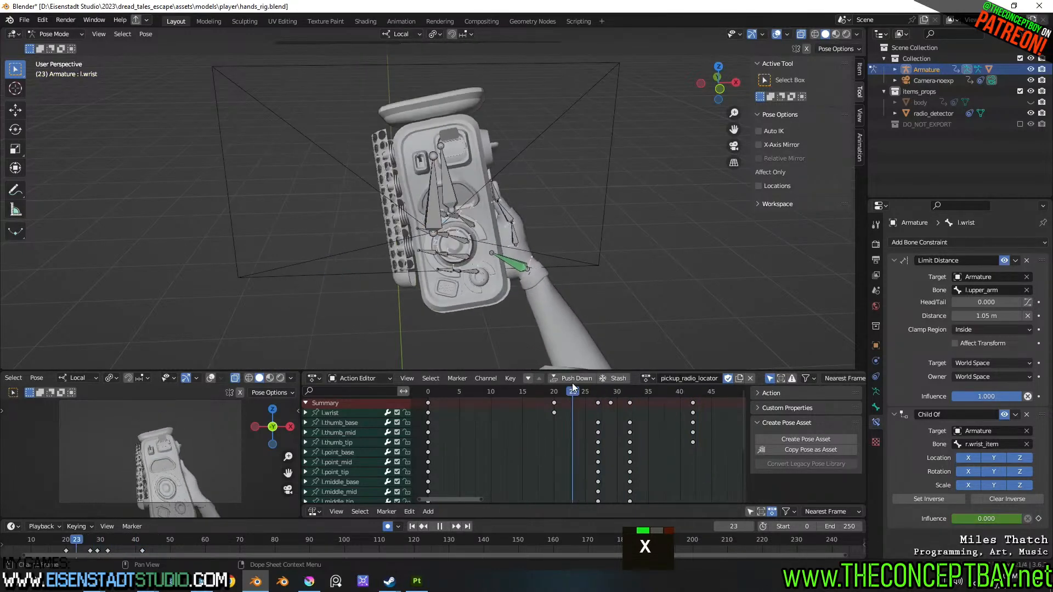
key(space)
key(space)
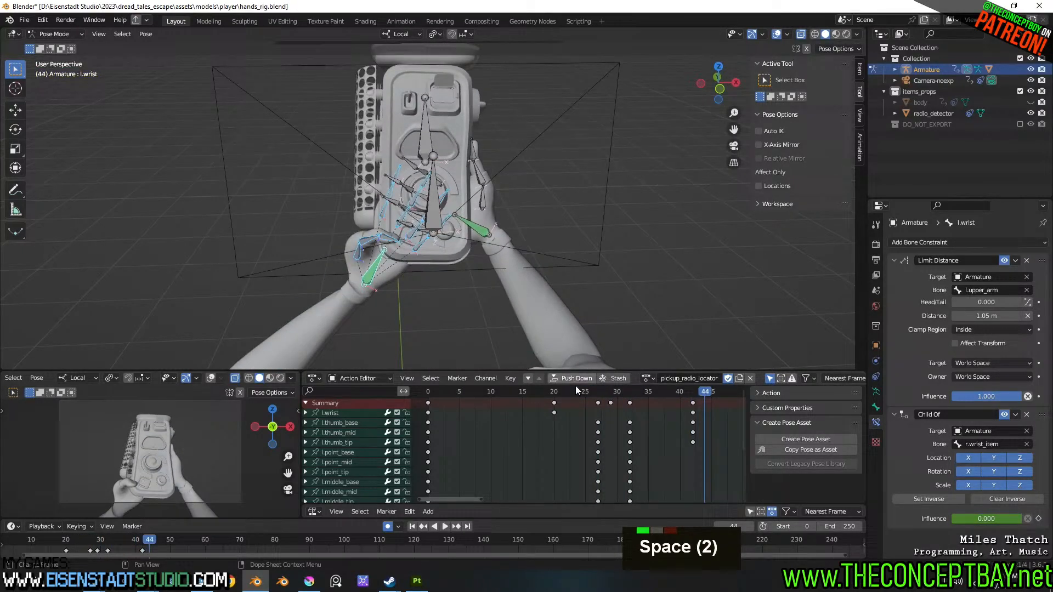
click(653, 393)
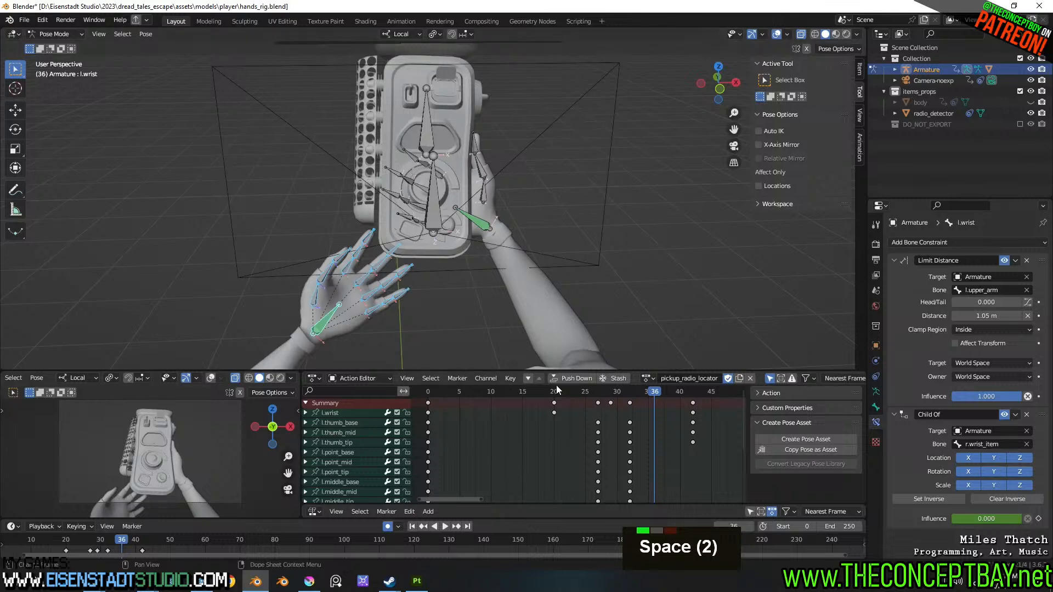
key(space)
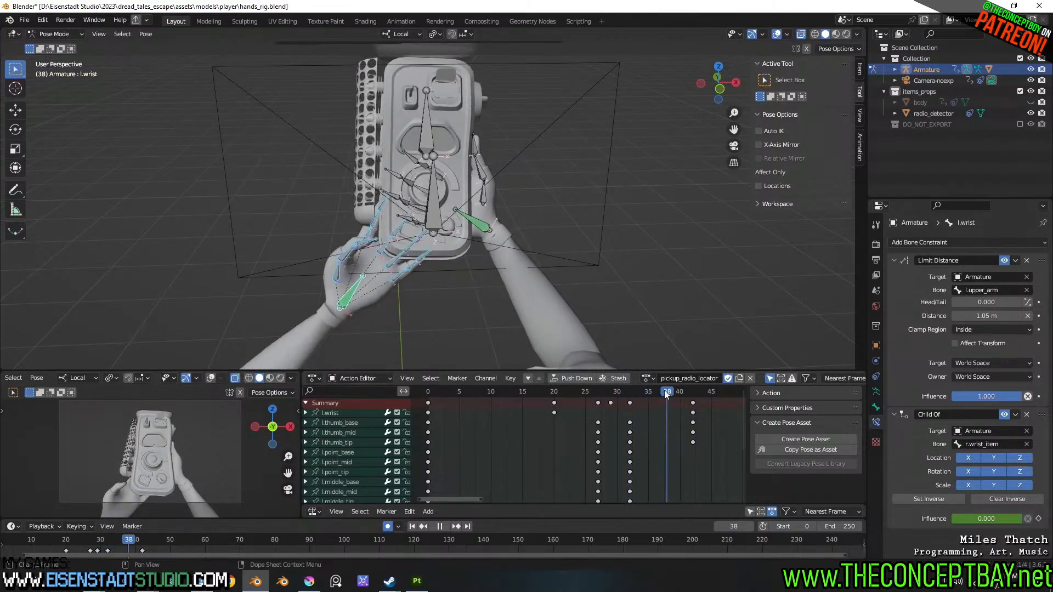
drag(667, 394, 661, 394)
key(space)
click(342, 308)
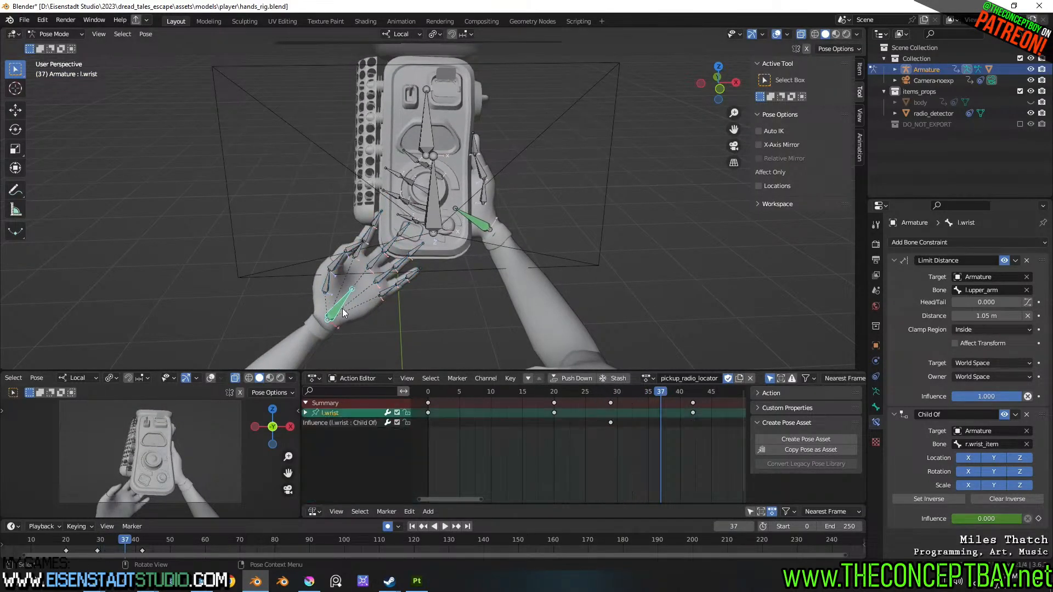
click(306, 413)
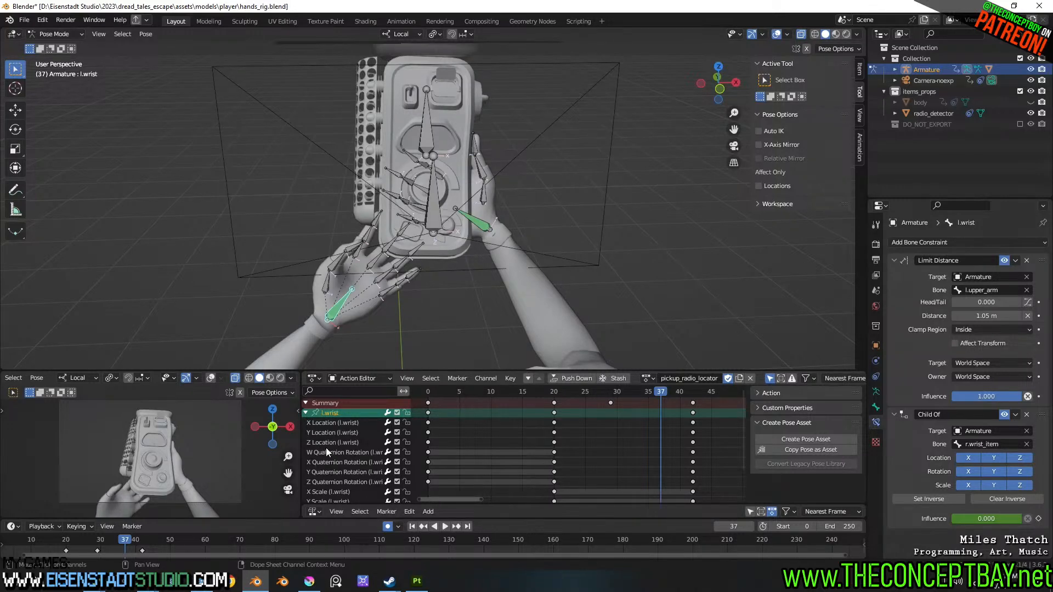
scroll(348, 471, down, 3)
scroll(356, 468, up, 2)
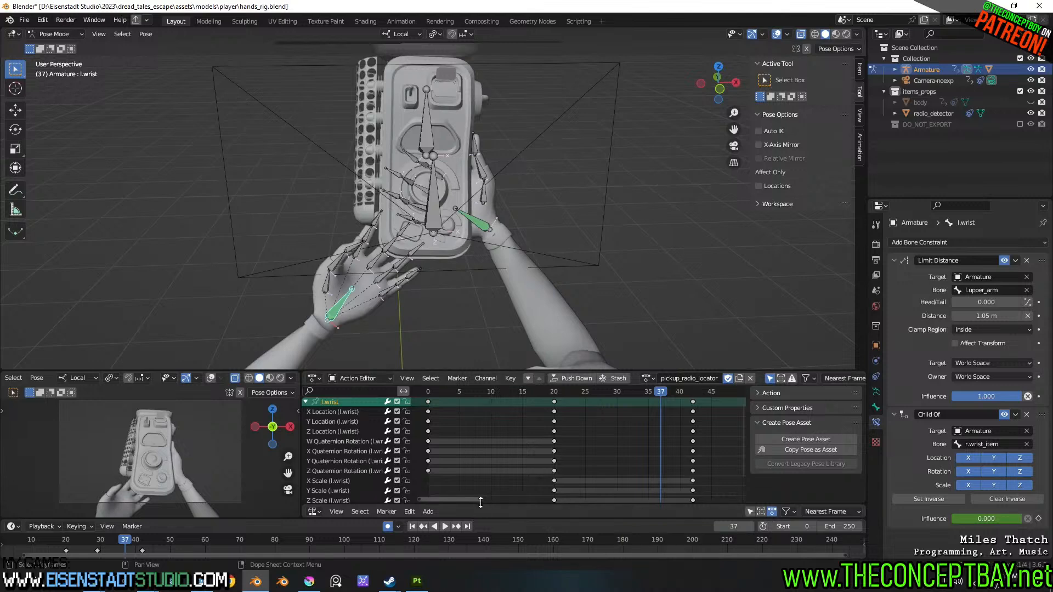
- Make room below the Action Editor and split off a Graph Editor focused on the left wrist's curves
drag(476, 505, 505, 363)
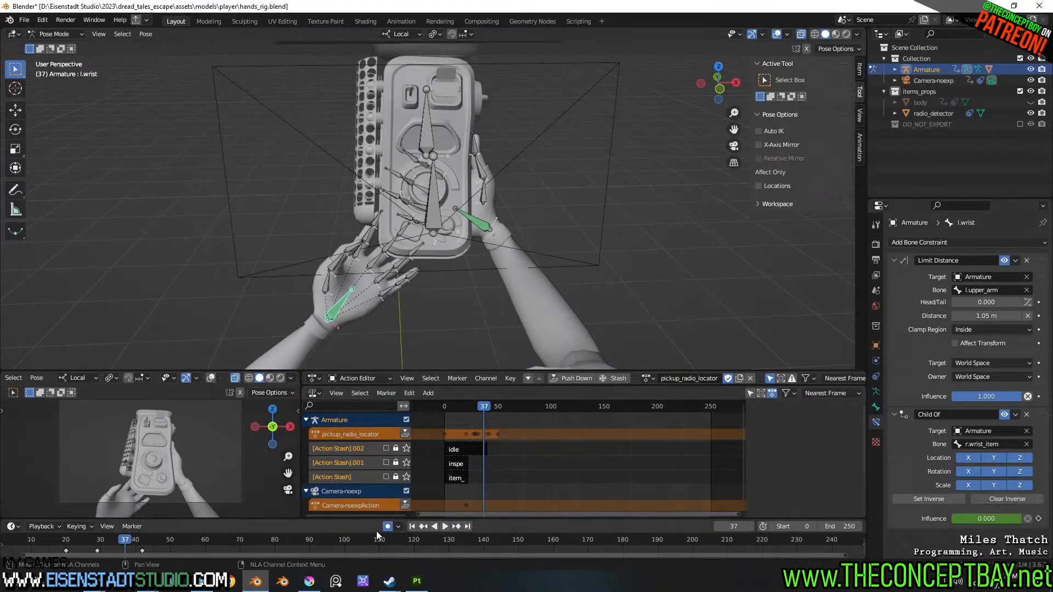
drag(374, 519, 373, 546)
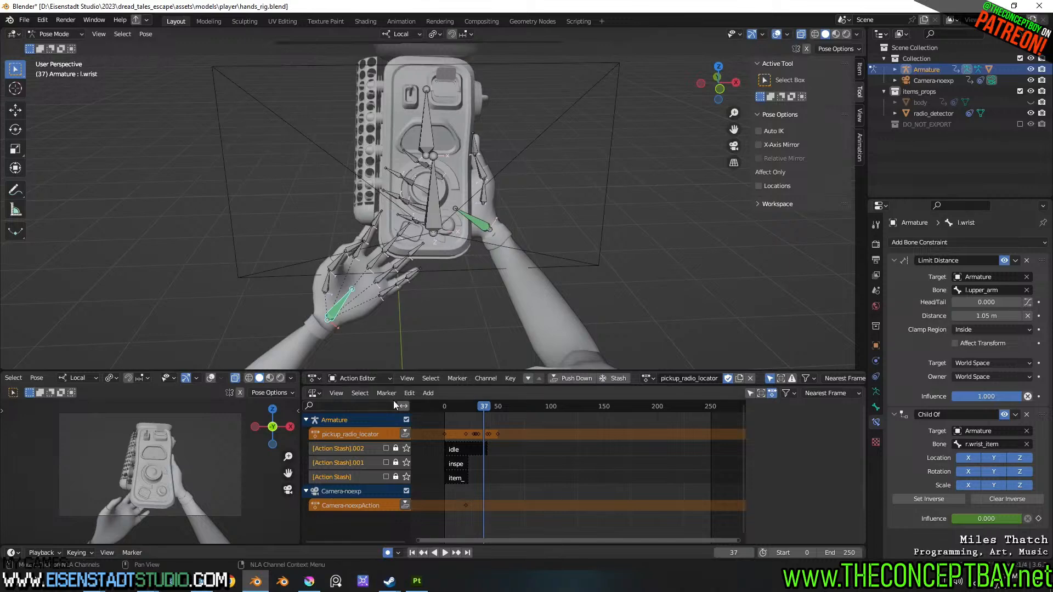
drag(302, 488, 307, 400)
click(315, 408)
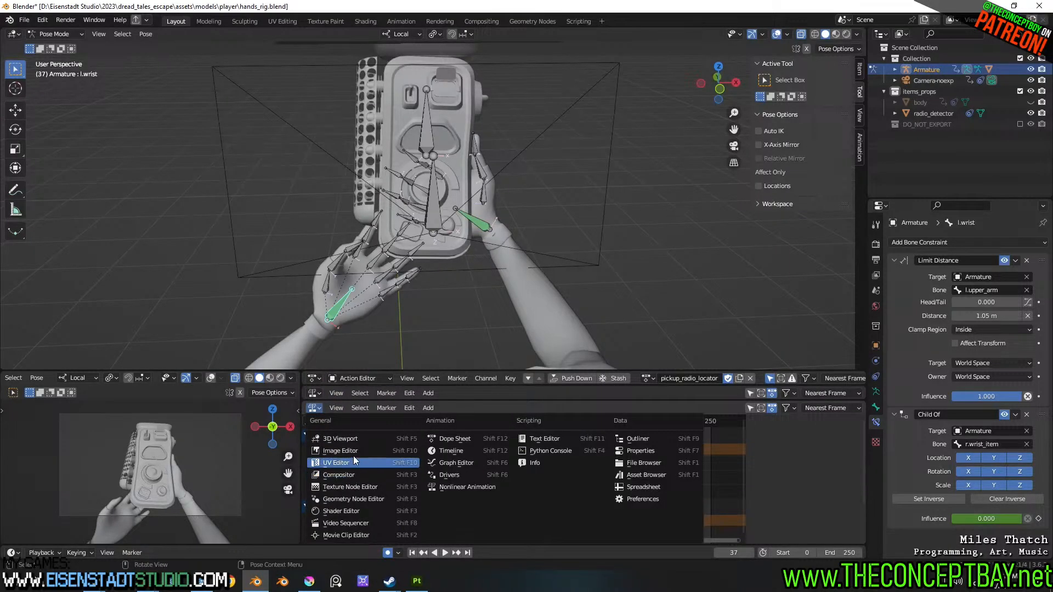
click(449, 462)
scroll(444, 486, up, 3)
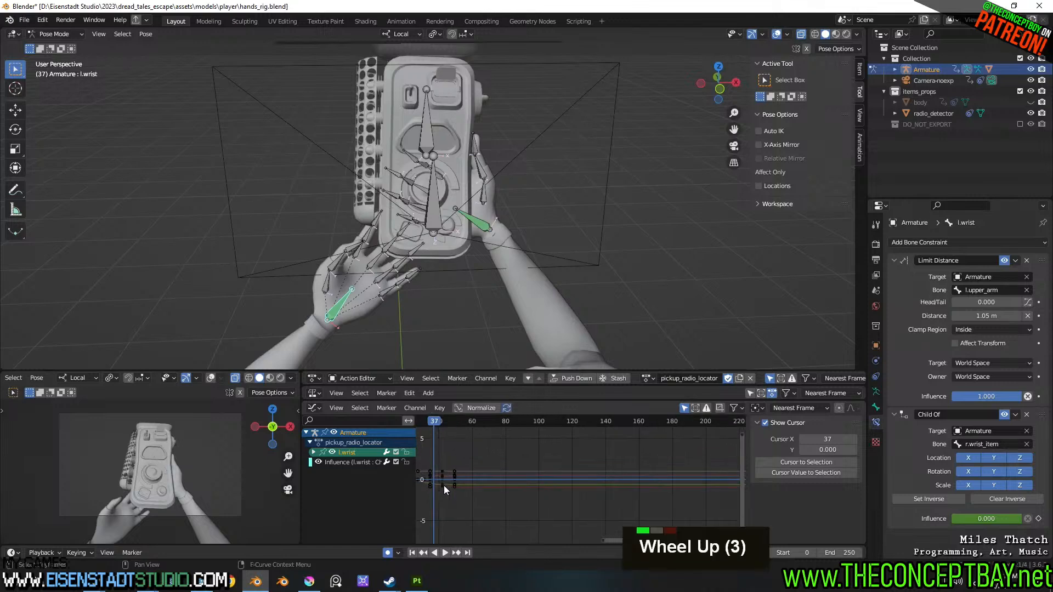
ctrl+middle_drag(445, 487, 664, 478)
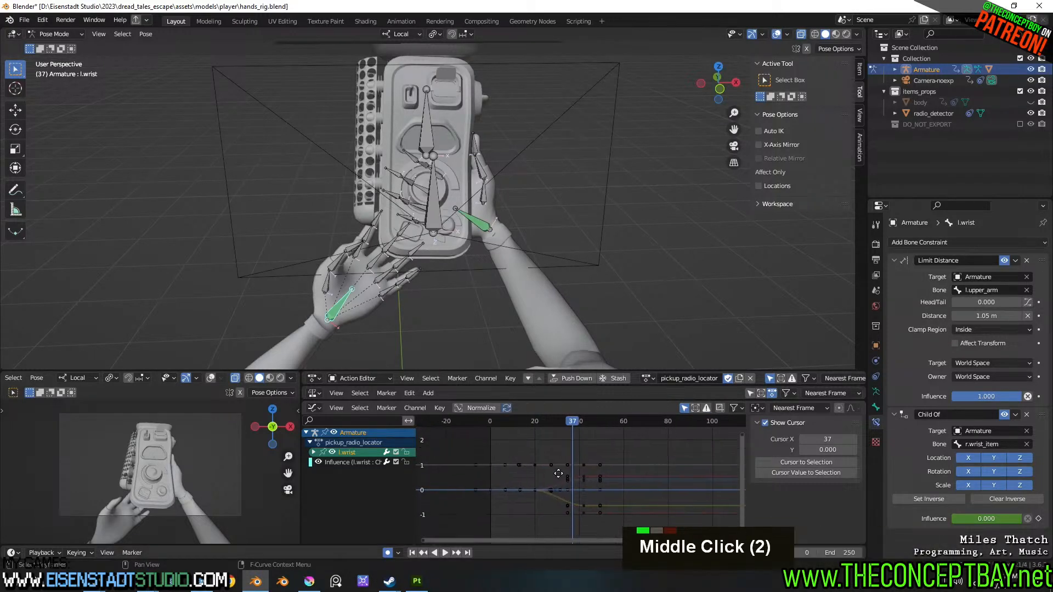
ctrl+middle_drag(551, 469, 570, 445)
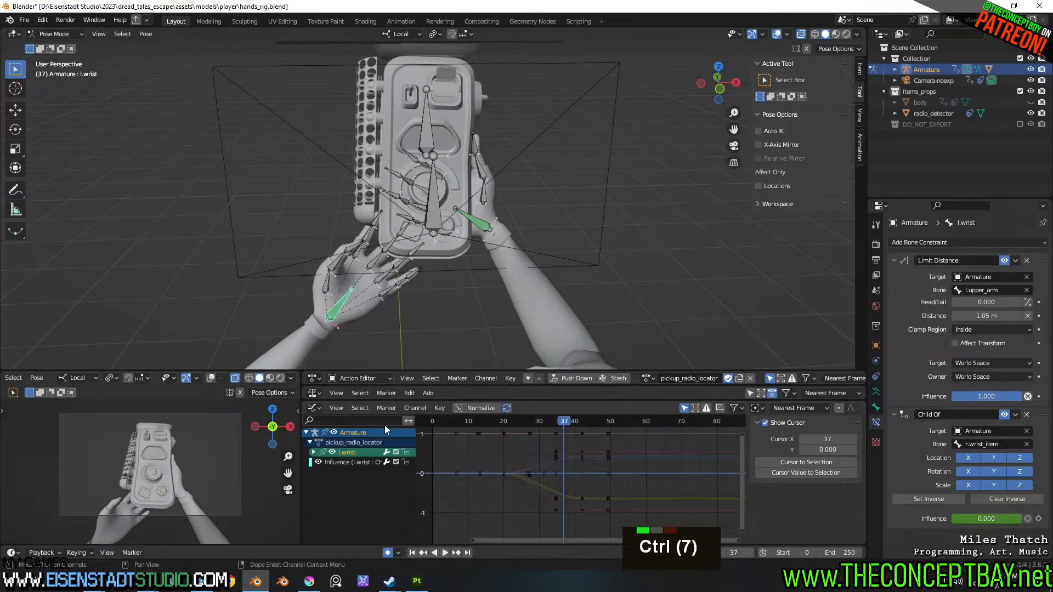
- Filter the Graph Editor channels by "rot" and expand the left wrist's quaternion rotation curves
click(384, 425)
text(rot)
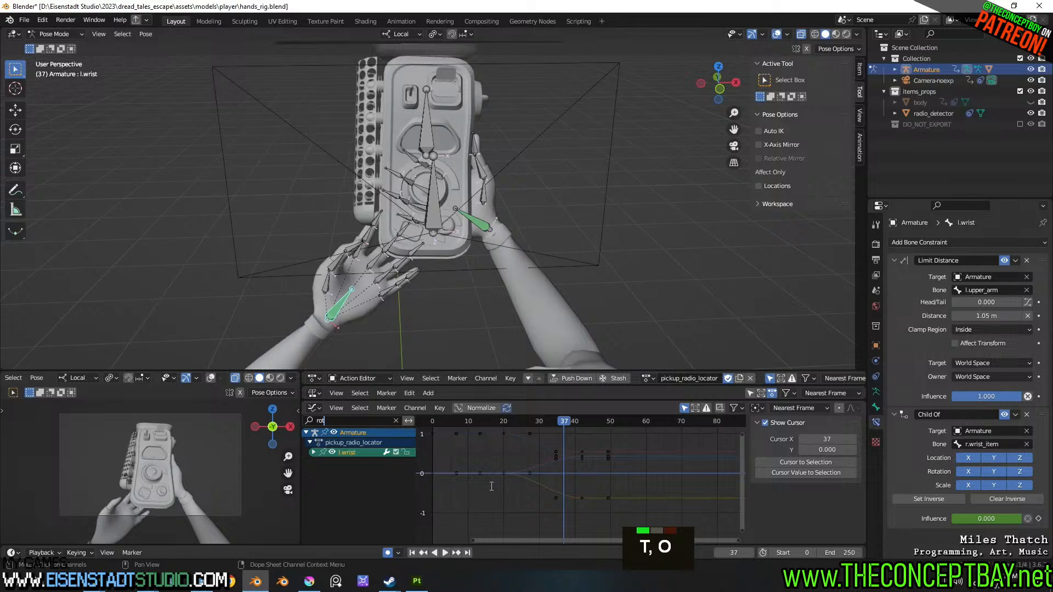
ctrl+middle_drag(524, 490, 531, 487)
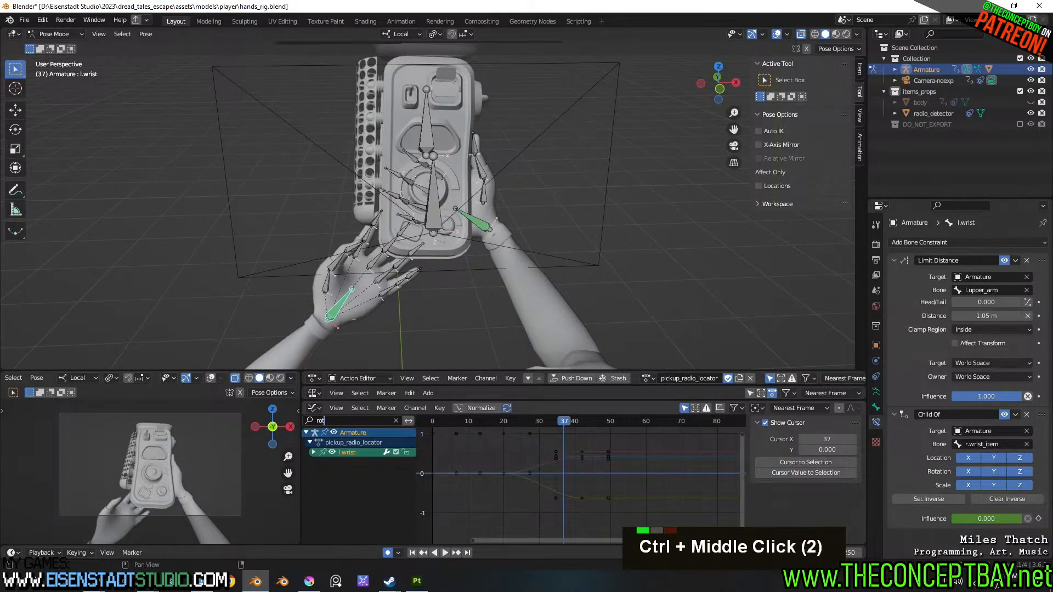
double_click(314, 453)
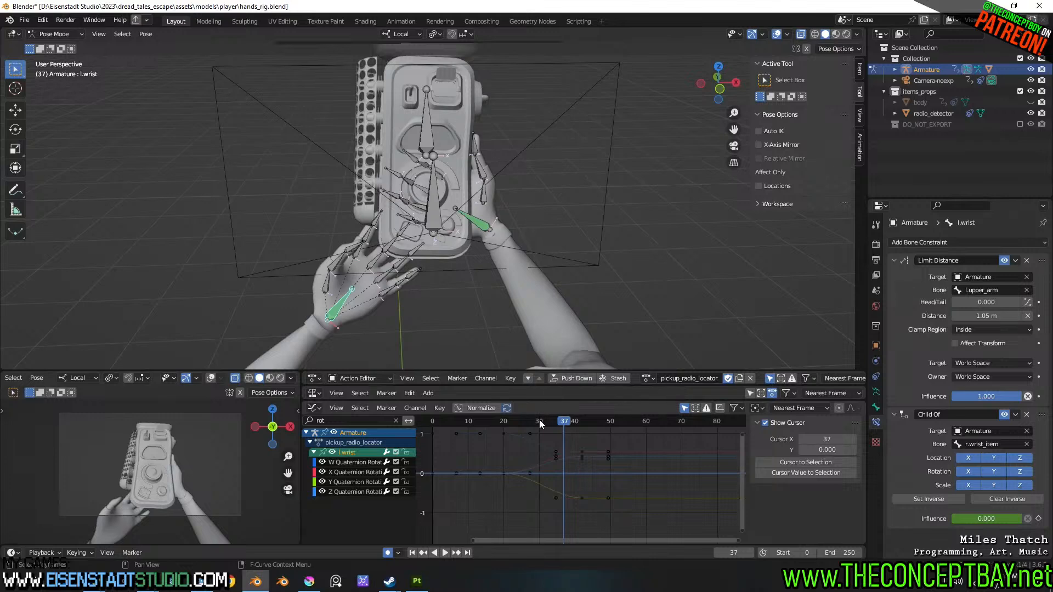
- Rotate the left wrist about 82° around its local Y axis at frame 35 and check the resulting approach motion
drag(539, 420, 558, 423)
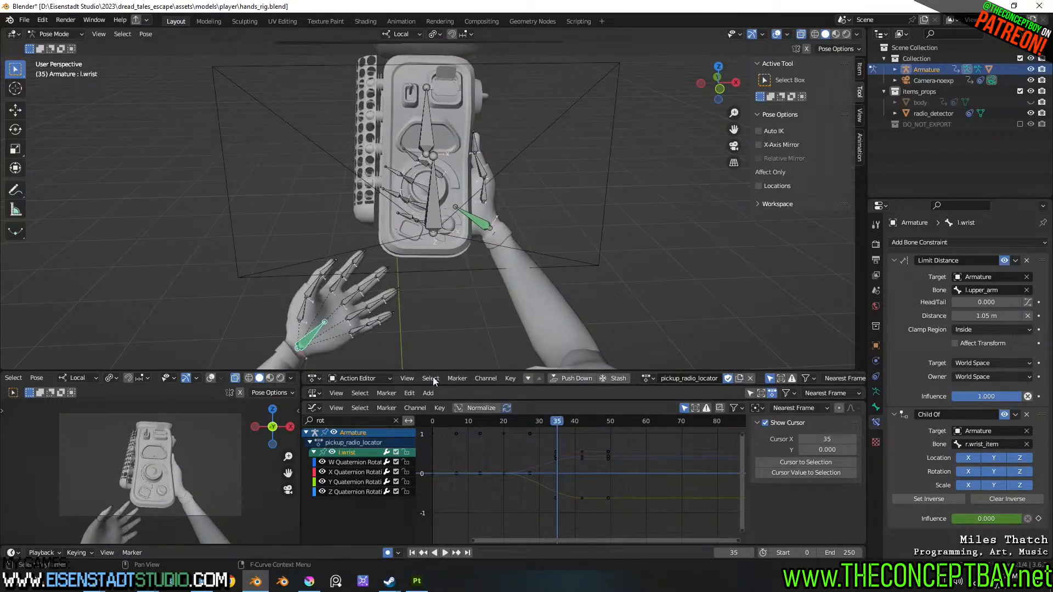
key(r)
key(y)
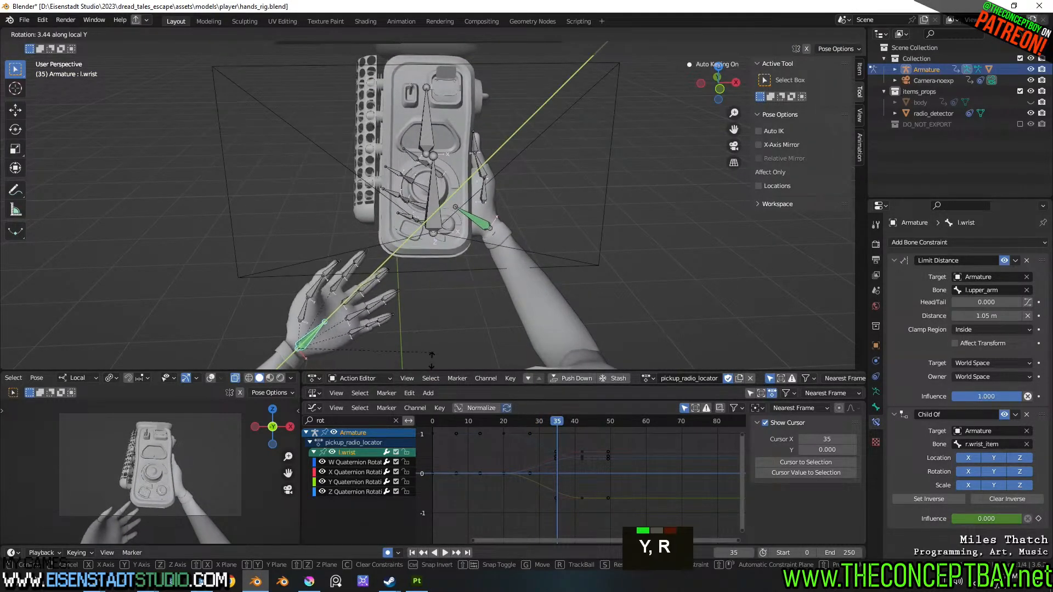
click(323, 169)
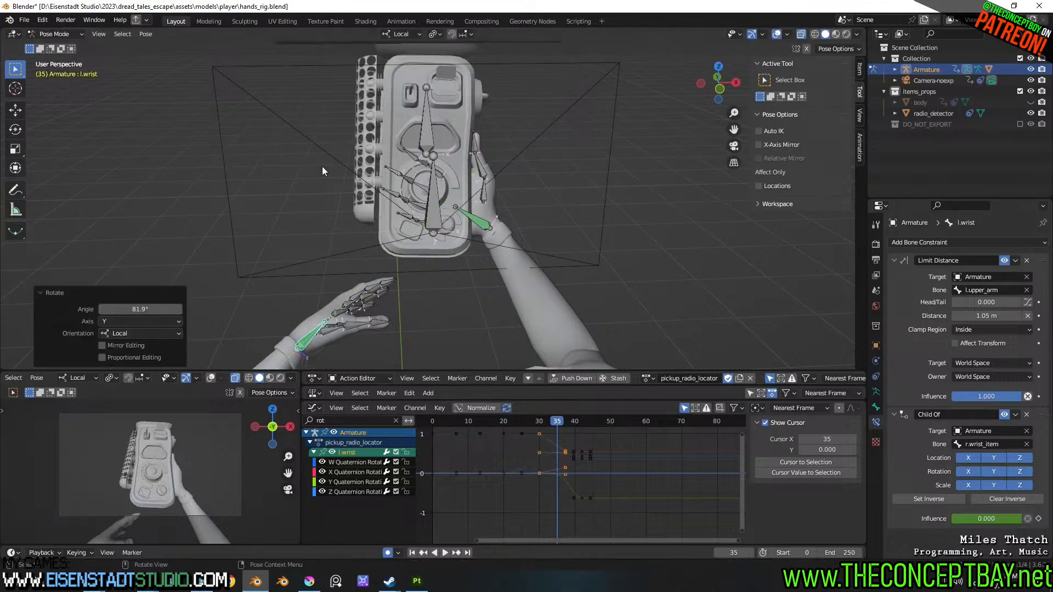
key(space)
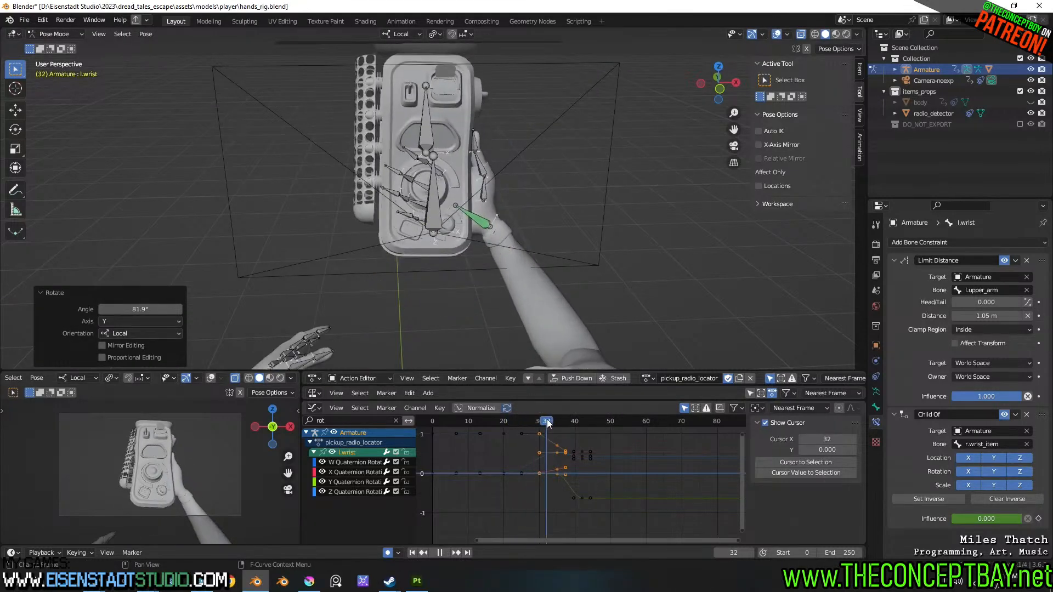
click(564, 421)
mouse_move(565, 419)
mouse_down()
mouse_move(582, 420)
mouse_move(557, 418)
mouse_up()
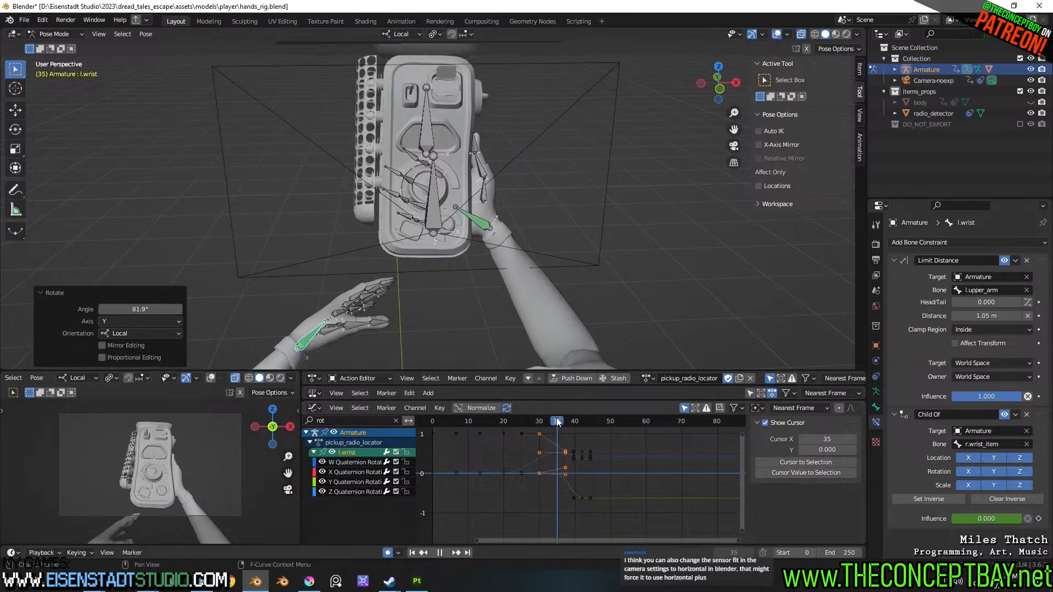
key(ctrl+z)
mouse_move(494, 206)
shift+middle_down()
mouse_move(496, 230)
mouse_move(497, 214)
shift+middle_up()
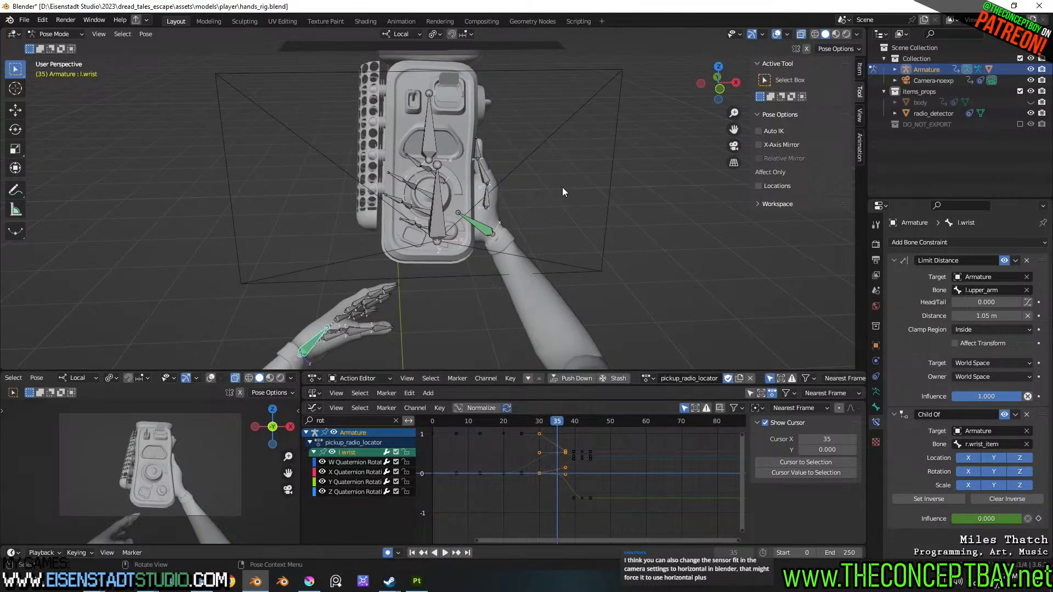
click(933, 83)
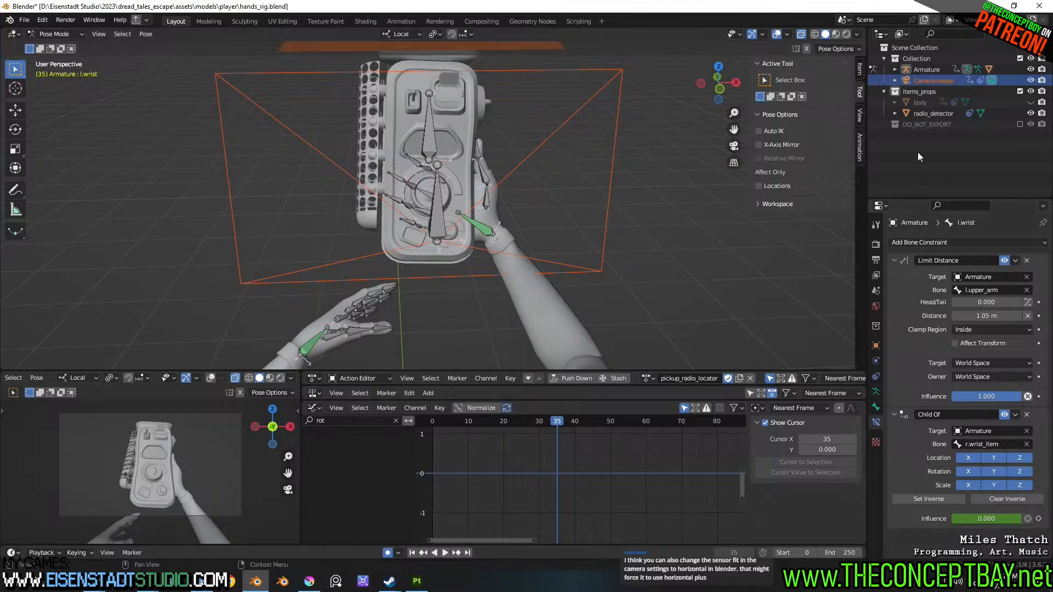
key(Tab)
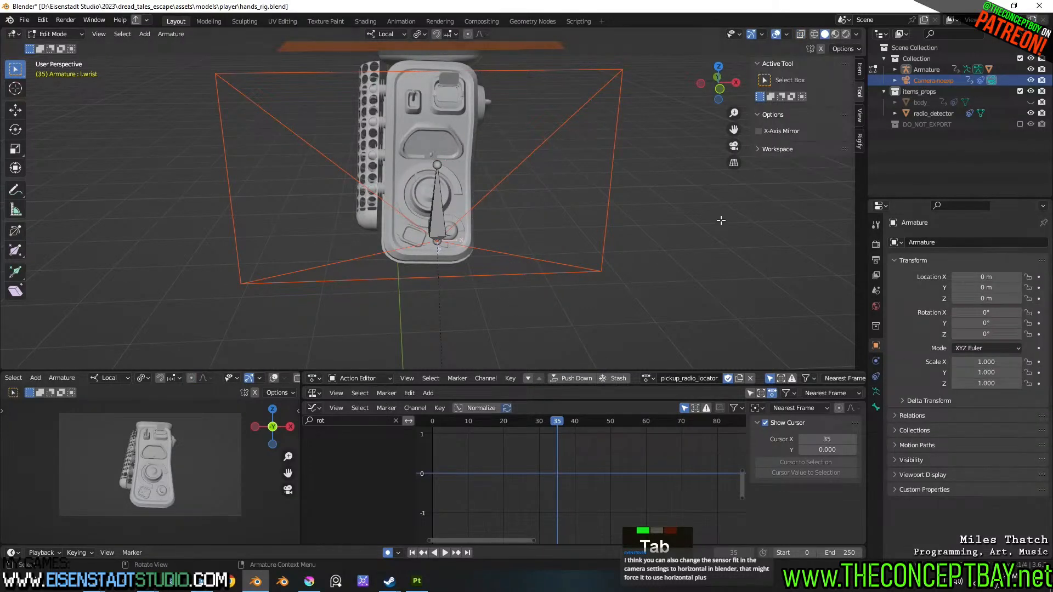
key(Tab)
key(ctrl+Tab)
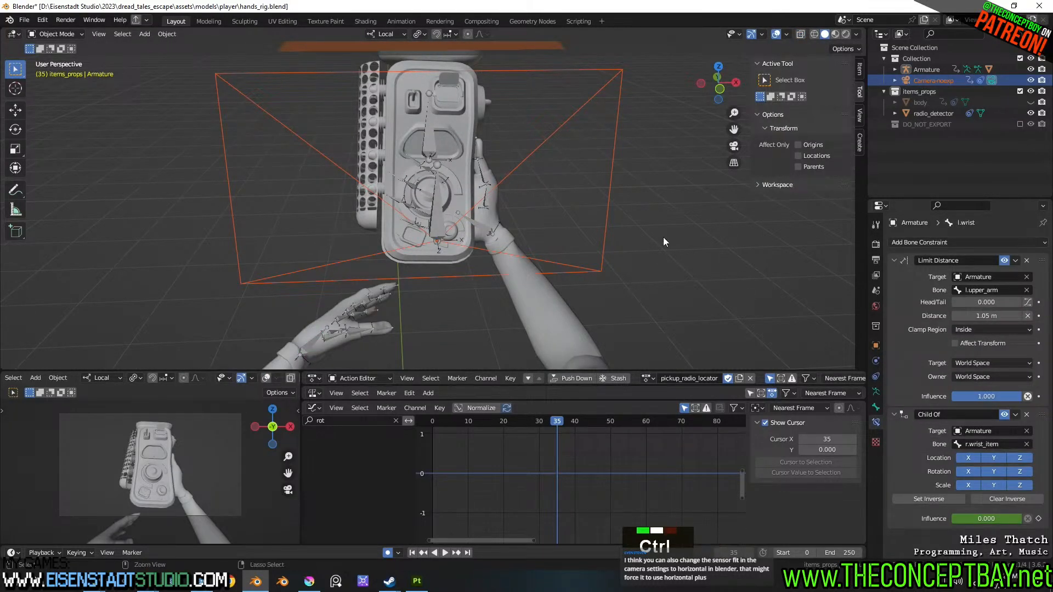
key(ctrl+Tab)
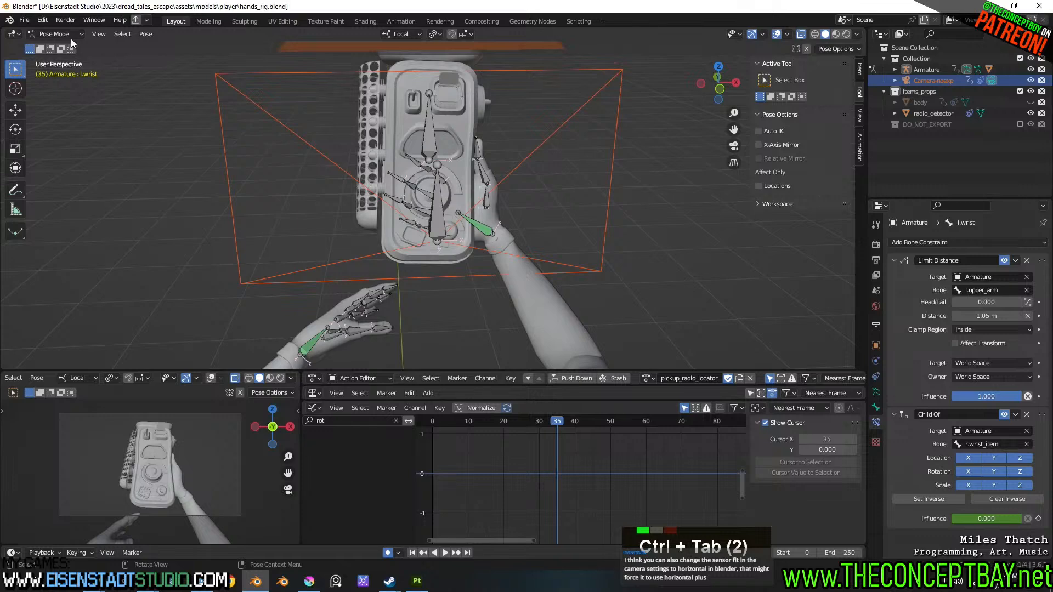
drag(528, 421, 558, 462)
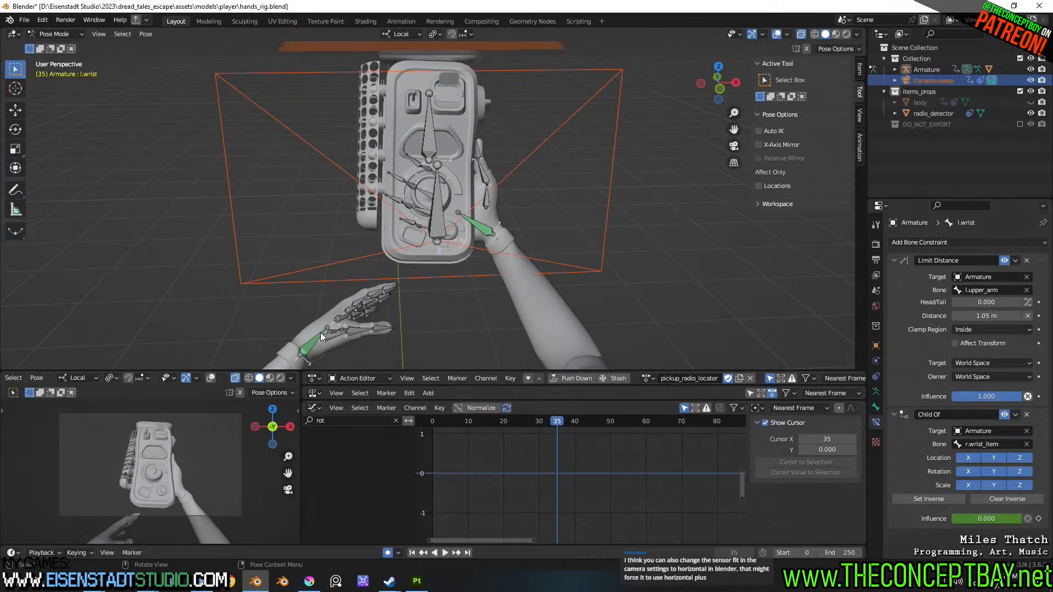
- Select the left hand's thumb base bone together with all four complete finger bone chains
click(321, 333)
click(333, 336)
middle_drag(334, 338, 442, 352)
shift+middle_drag(442, 352, 420, 276)
key(l)
key(l)
key(l)
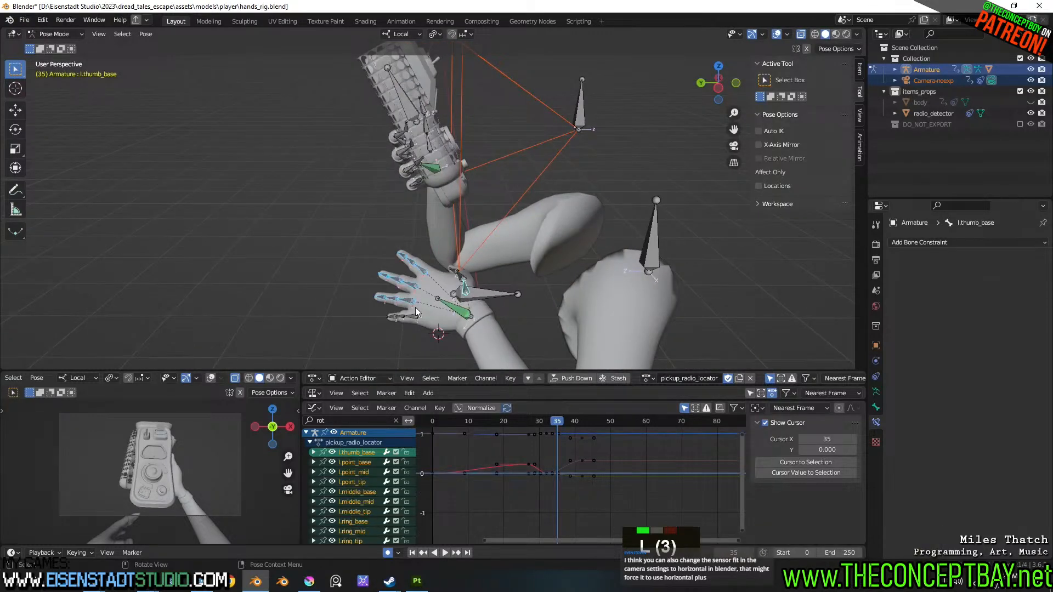
key(l)
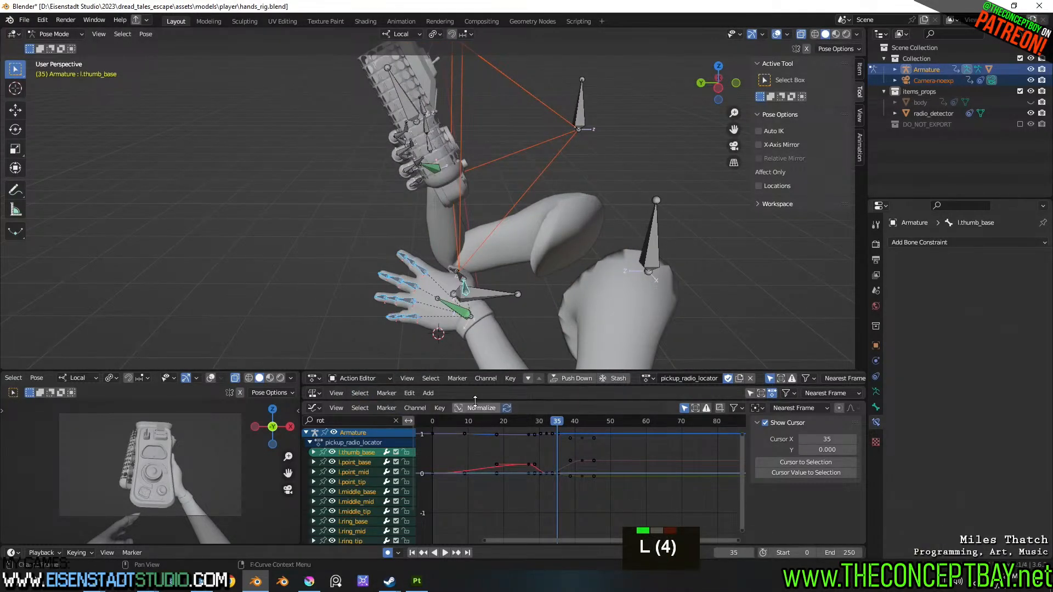
- Change the area below the Action Editor to a Graph Editor and the lowest one to Nonlinear Animation, and enlarge the Action Editor
drag(475, 401, 475, 531)
mouse_move(469, 386)
mouse_down()
mouse_move(475, 455)
mouse_move(481, 380)
mouse_up()
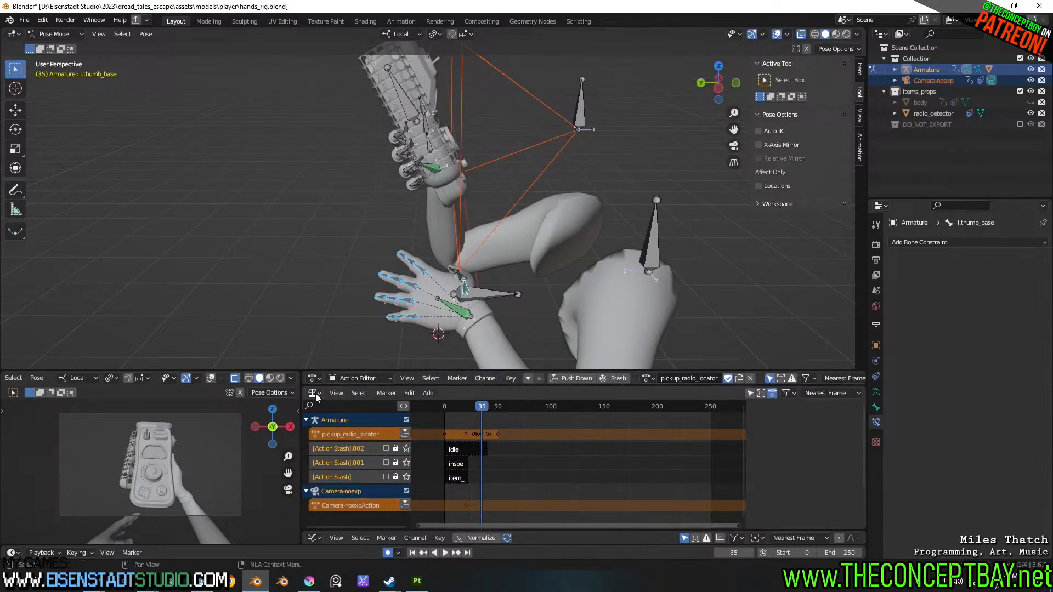
click(315, 393)
click(459, 451)
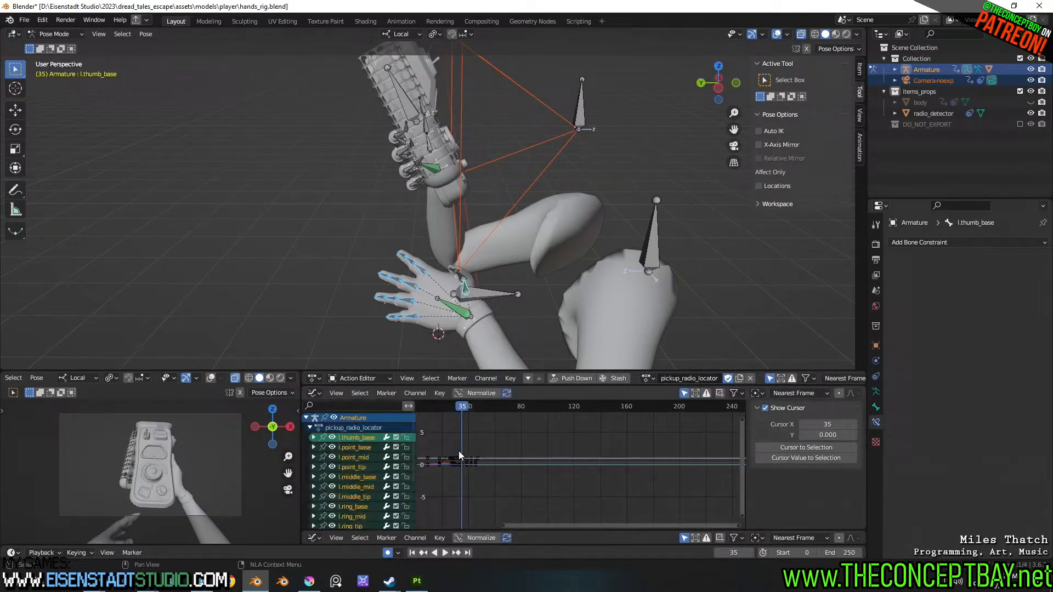
click(315, 538)
click(437, 478)
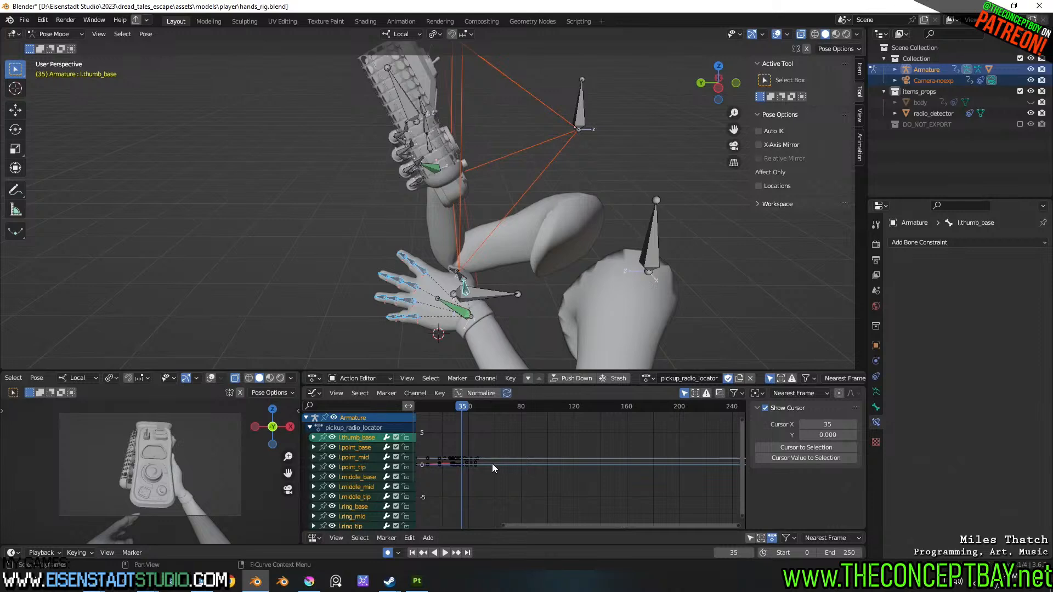
drag(486, 388, 487, 517)
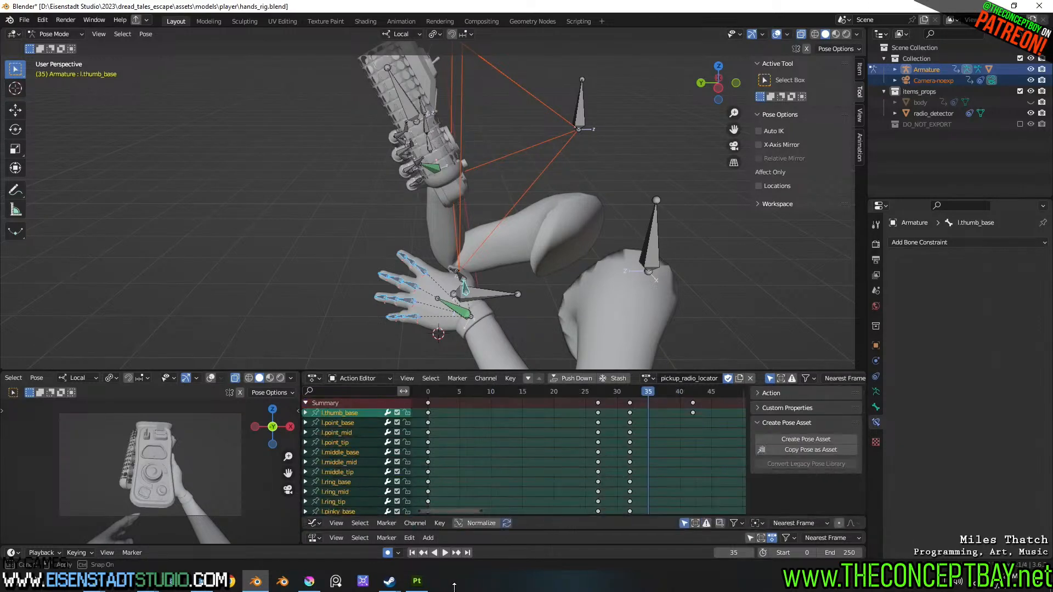
- Try to shift the left finger and thumb keyframes at frames 27 and 32 to frames 37 and 42
drag(655, 393, 608, 394)
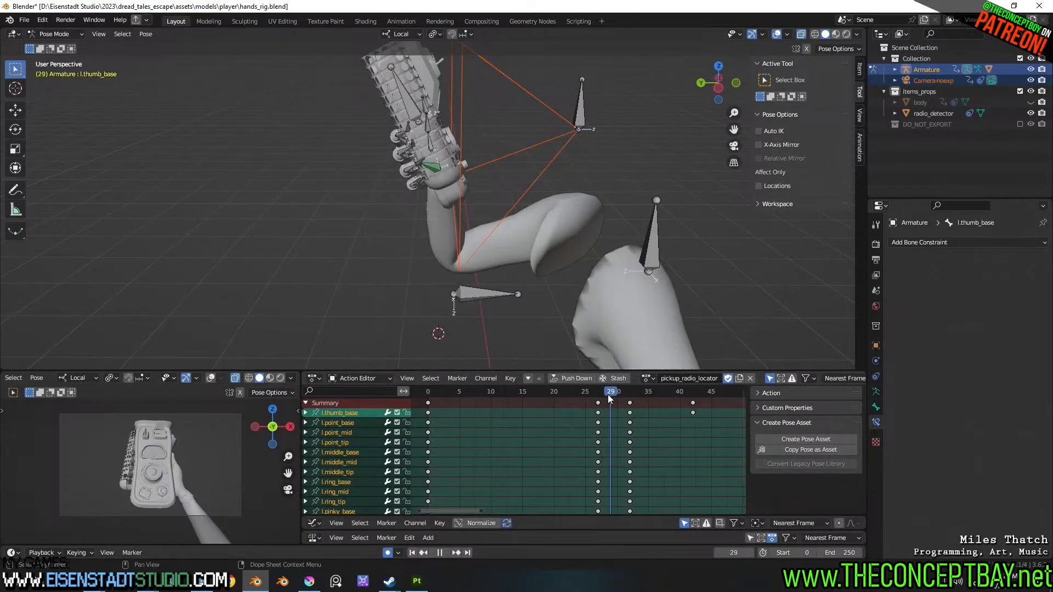
scroll(524, 263, down, 4)
middle_drag(524, 264, 527, 246)
shift+middle_drag(527, 247, 477, 286)
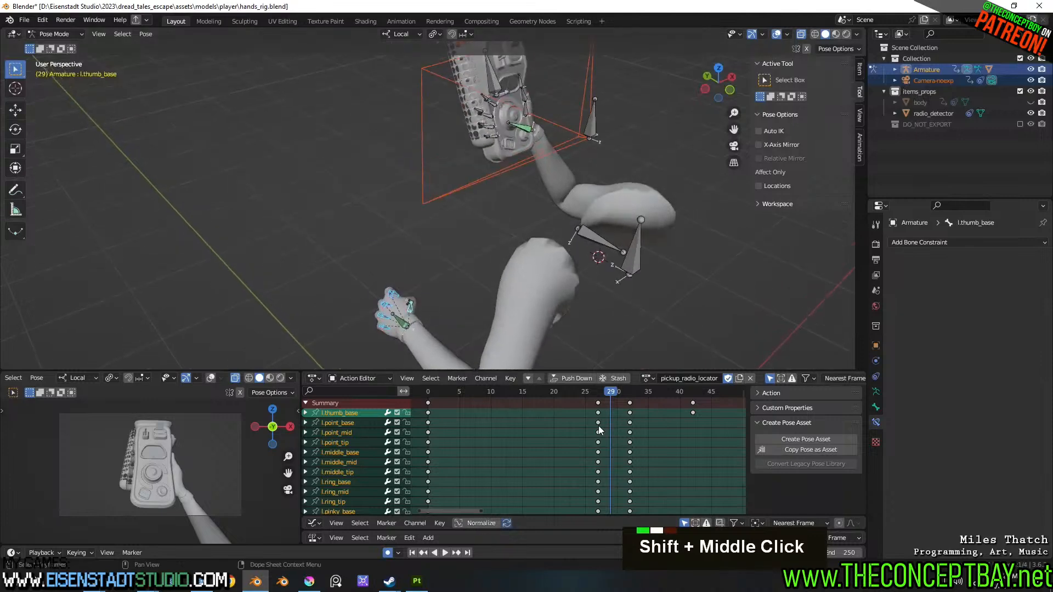
drag(610, 391, 663, 393)
click(630, 403)
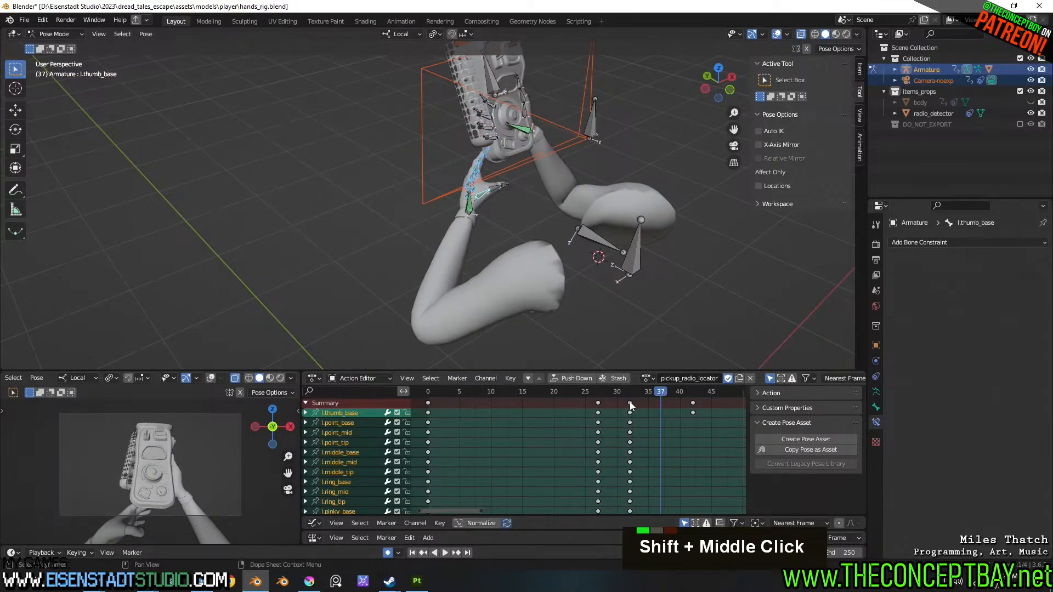
shift+click(598, 403)
key(g)
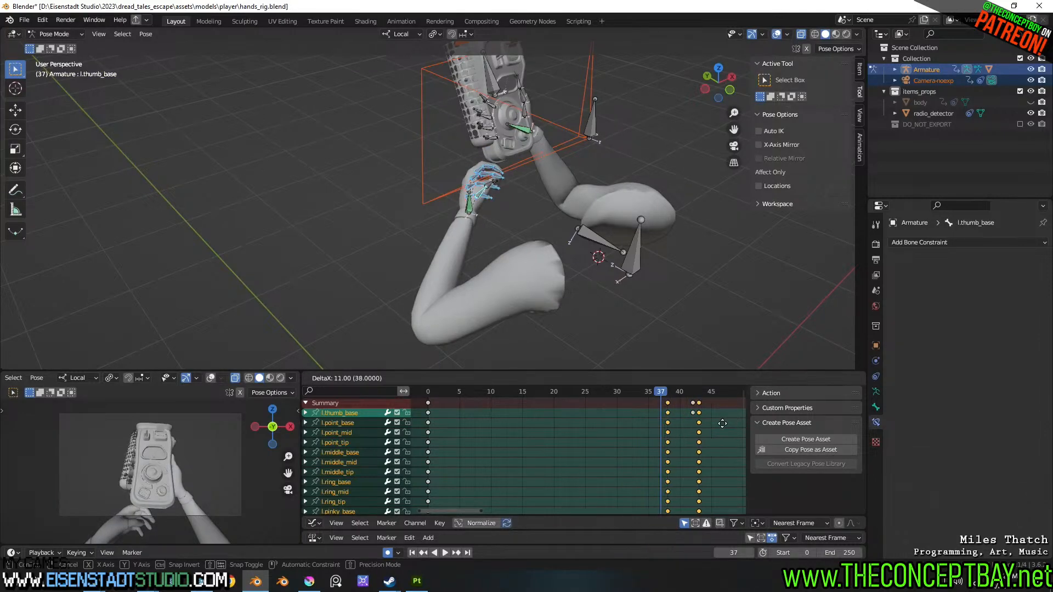
click(718, 423)
key(space)
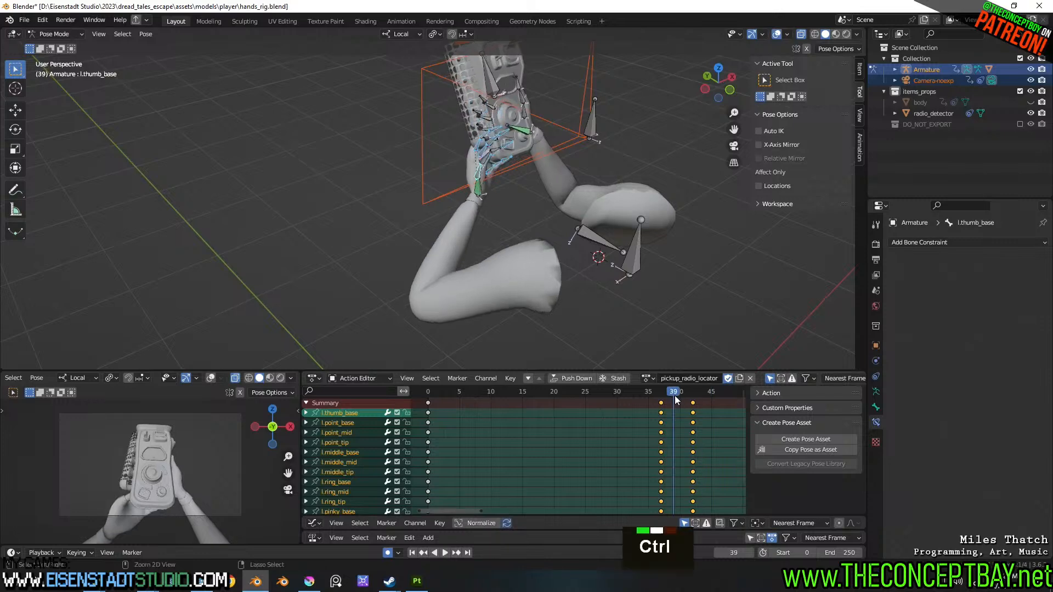
key(ctrl+z)
key(ctrl+z)
- Move the left wrist's Child Of influence keyframe from frame 29 to frame 39
drag(661, 393, 703, 391)
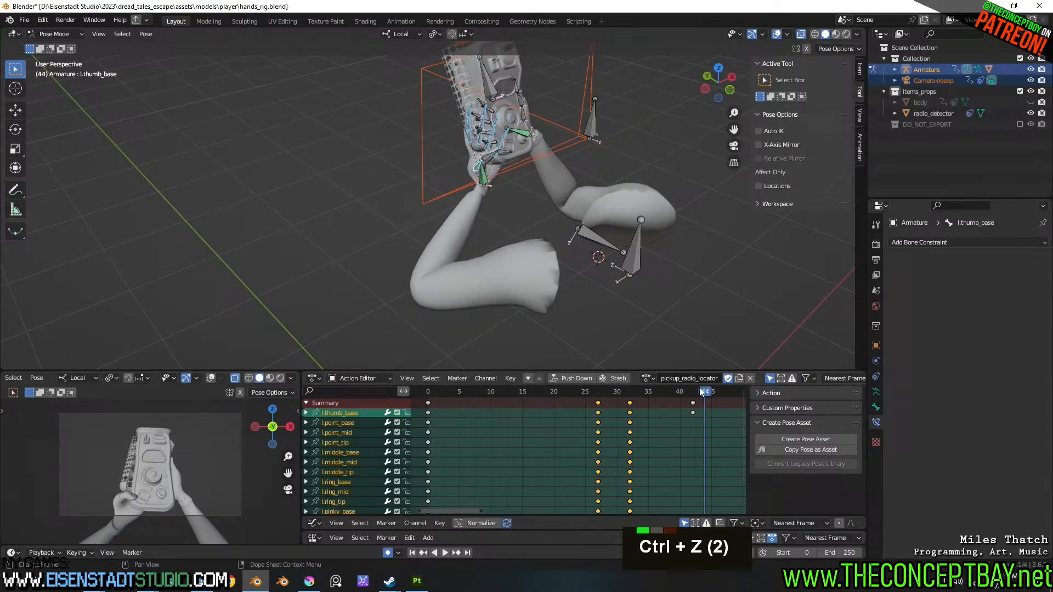
click(489, 187)
scroll(627, 437, down, 1)
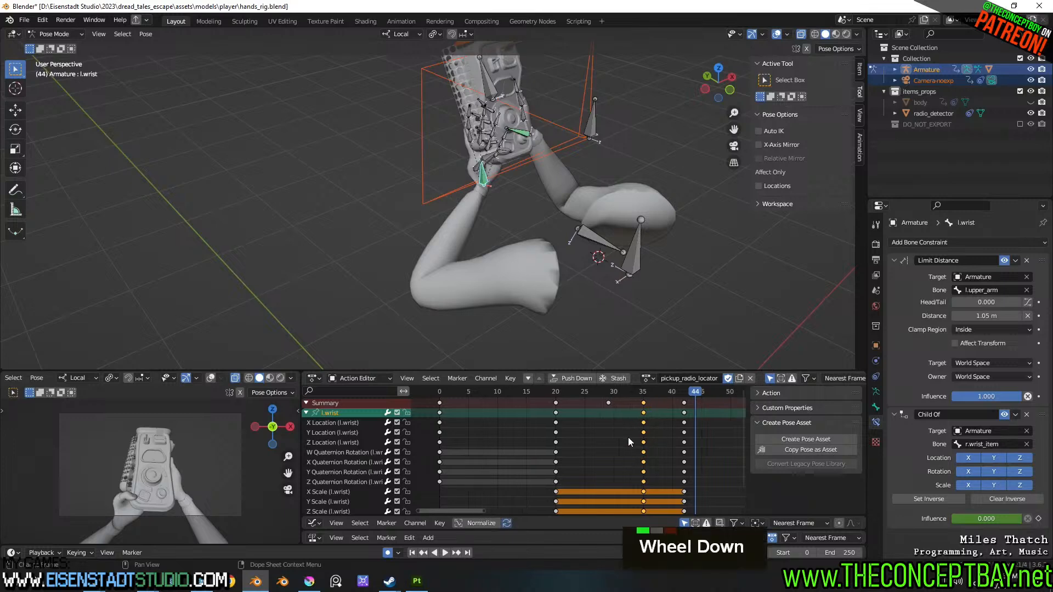
mouse_move(622, 445)
shift+middle_down()
mouse_move(611, 454)
mouse_move(649, 439)
mouse_move(621, 442)
shift+middle_up()
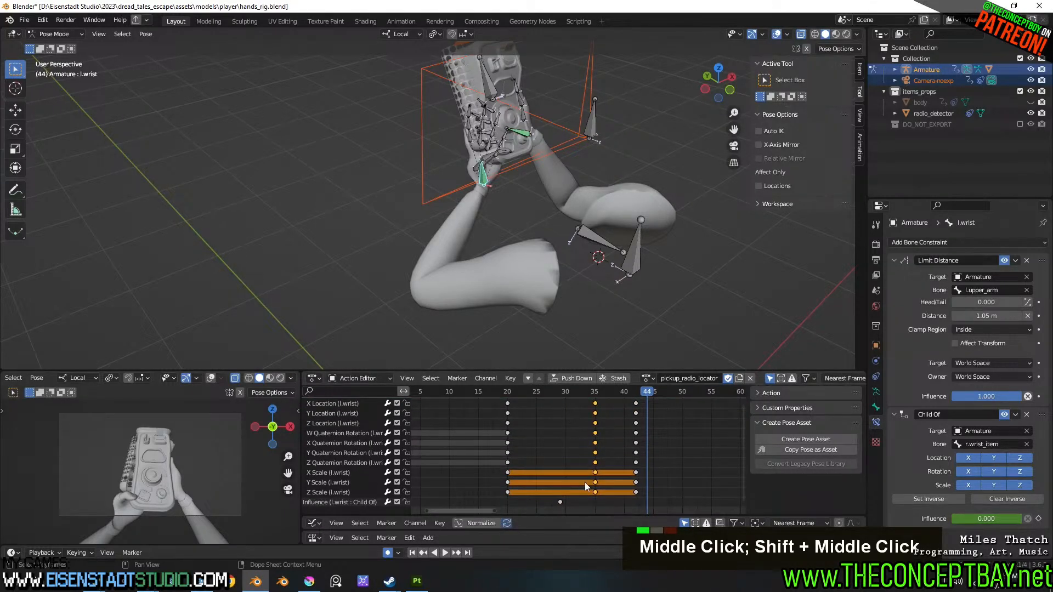
click(561, 503)
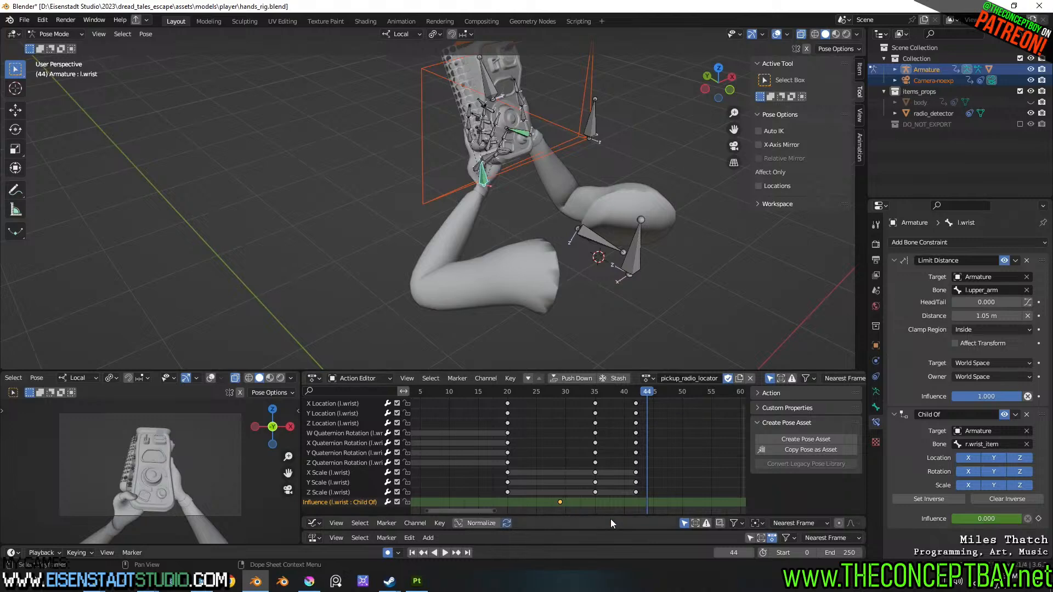
key(g)
click(627, 509)
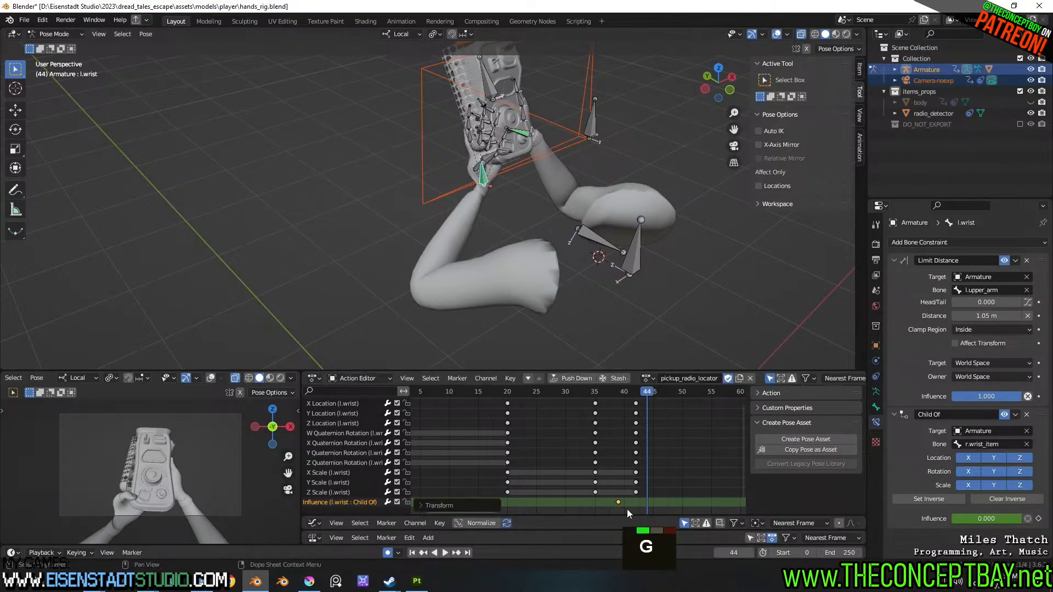
- Duplicate the left wrist's Child Of influence keyframe to frame 43, set its influence to 1, and check the motion up to frame 54
drag(602, 392, 641, 396)
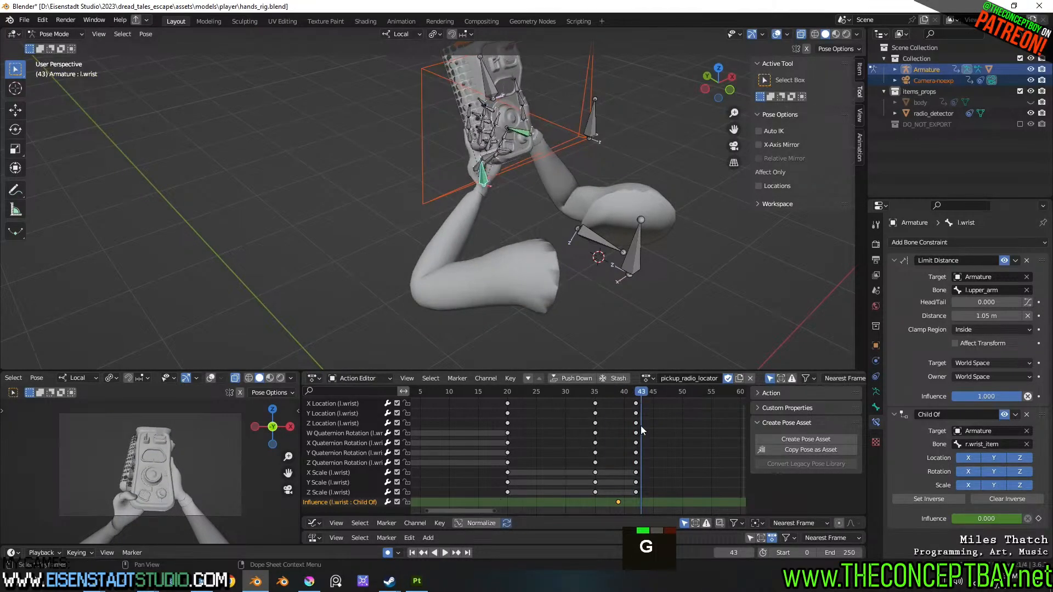
key(shift+d)
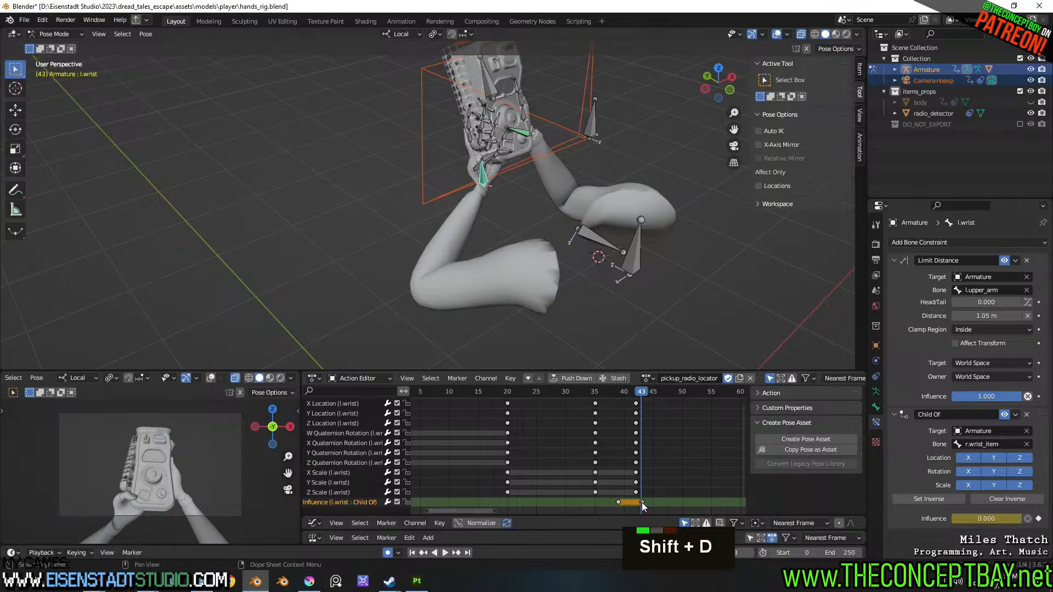
click(642, 502)
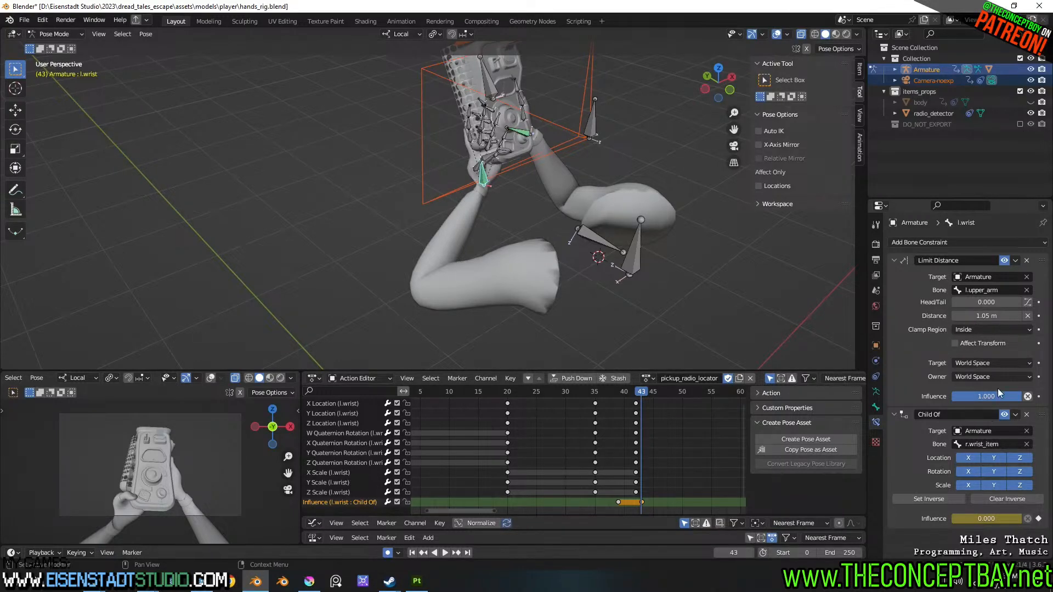
key(Return)
text(1)
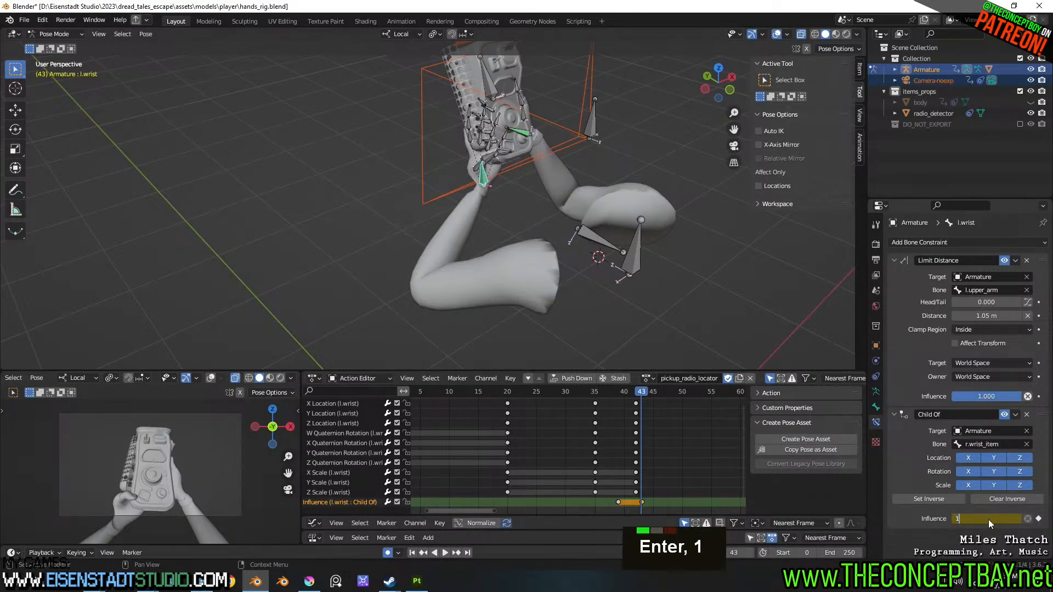
key(Return)
drag(607, 390, 706, 433)
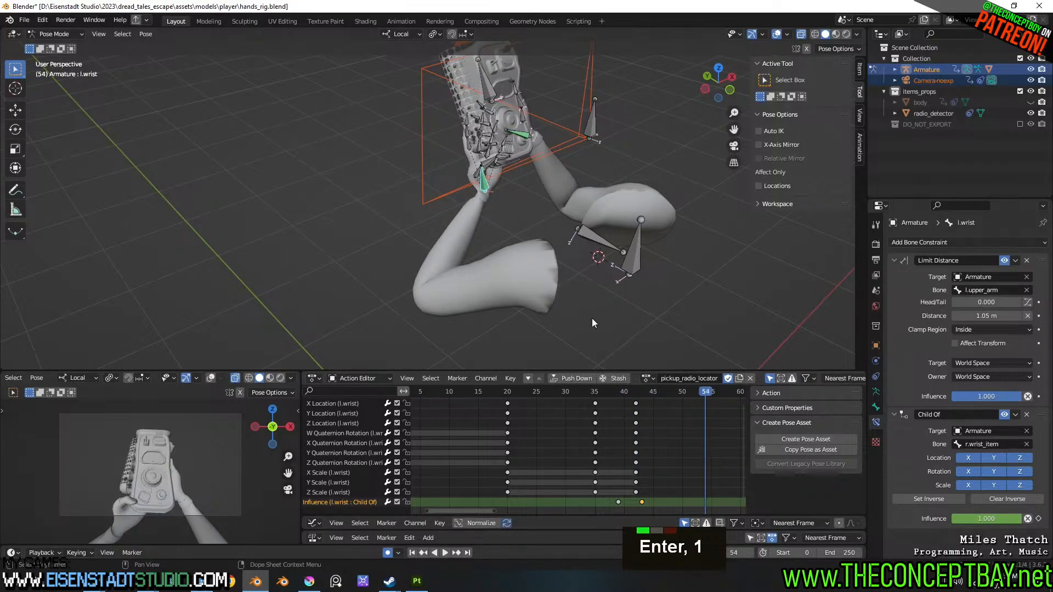
- Pose the right wrist bone at frame 69 with slight moves and a view-aligned rotation of about -4.4°
click(522, 136)
middle_drag(523, 136, 580, 286)
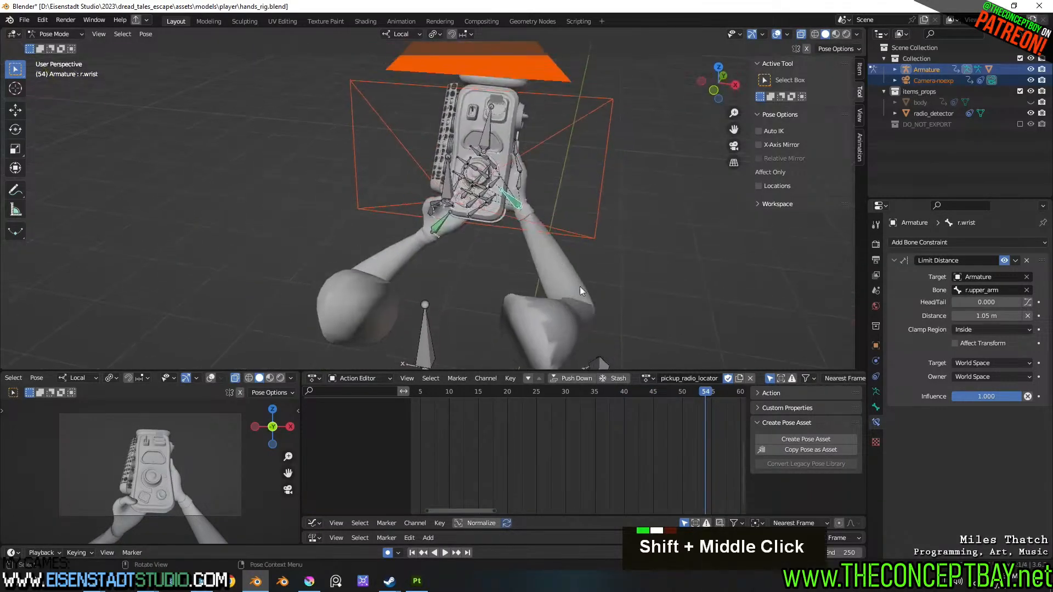
middle_drag(647, 452, 636, 387)
middle_drag(638, 455, 506, 487)
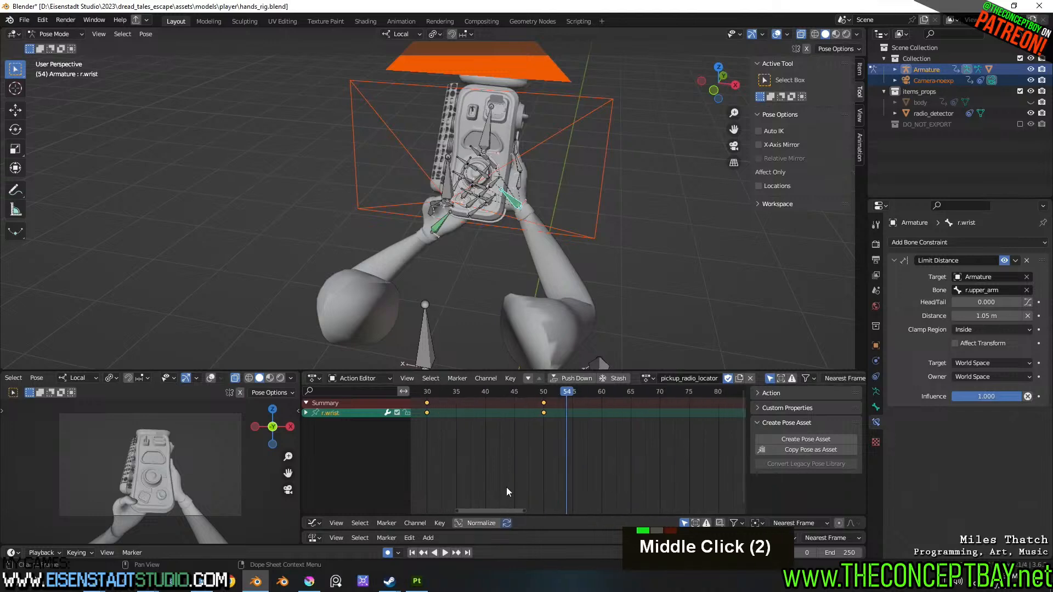
drag(574, 392, 654, 400)
middle_drag(592, 263, 584, 299)
key(g)
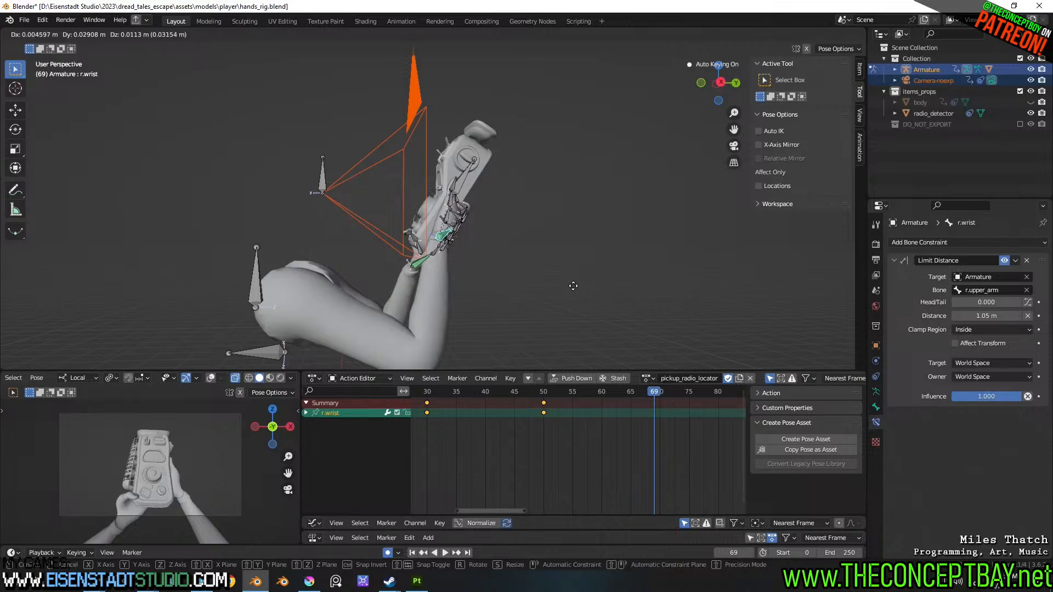
click(576, 285)
key(r)
click(574, 270)
key(g)
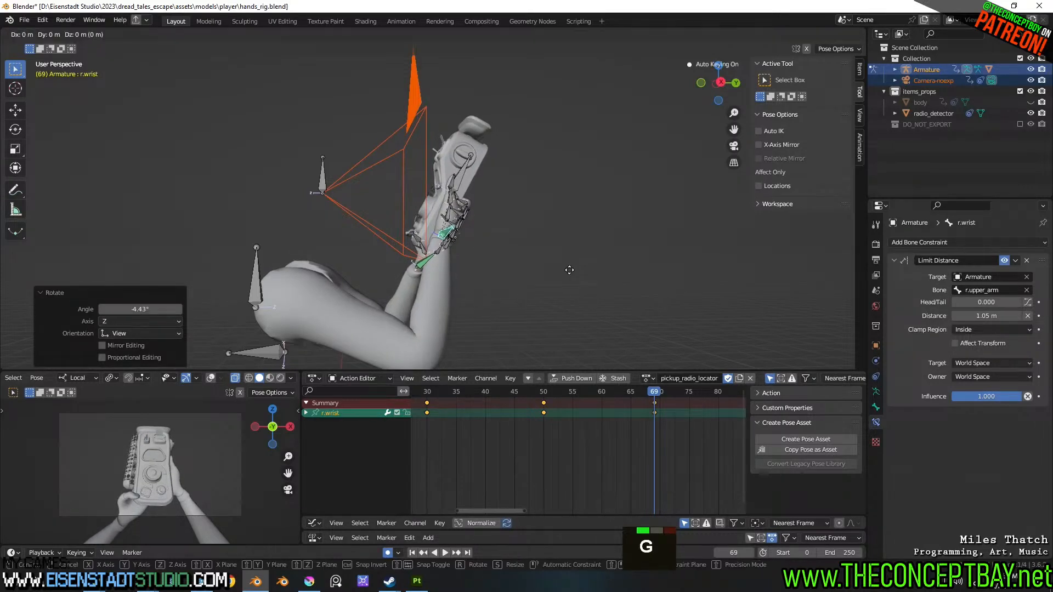
click(575, 268)
- Play back the right wrist's motion from frame 46 to about frame 68
drag(600, 389, 519, 396)
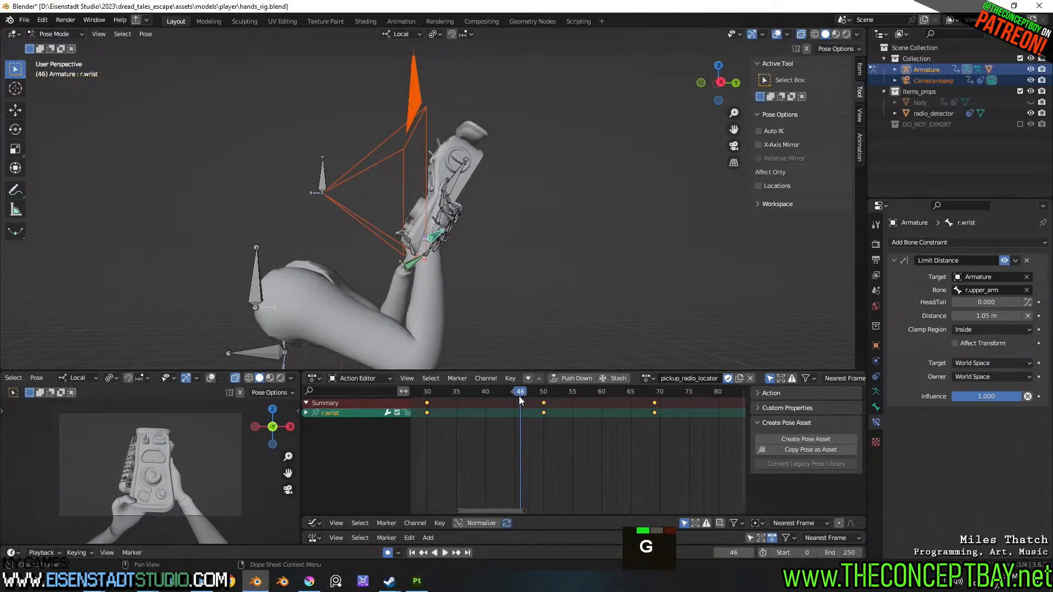
key(space)
key(space)
key(space)
key(space)
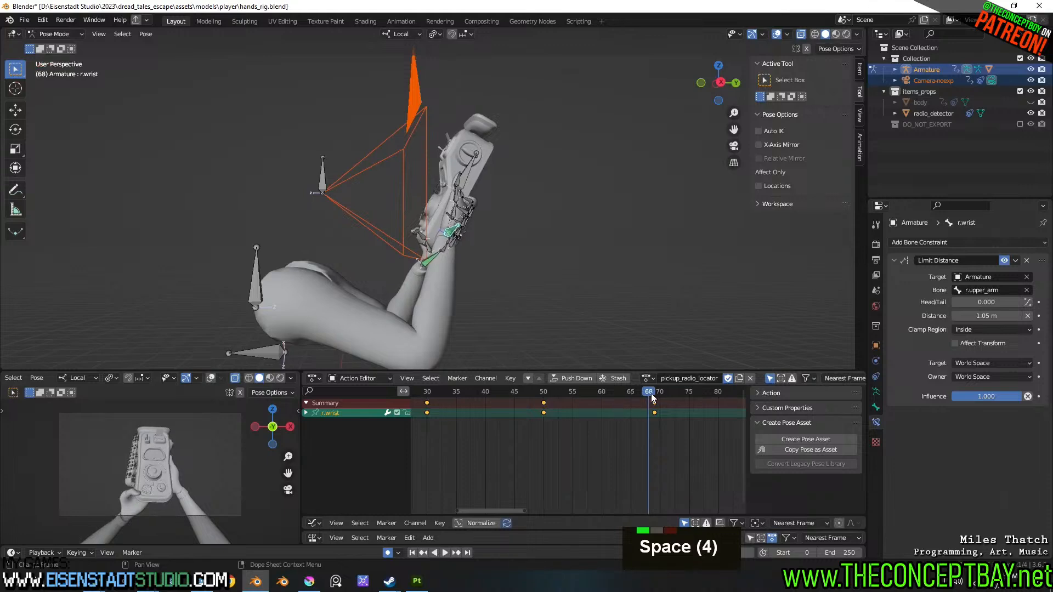
- At frame 82, rotate the right wrist about -36° from above and move it about 0.13 m in Y and -0.06 m in Z
drag(654, 395, 732, 398)
middle_drag(540, 248, 425, 280)
shift+middle_drag(543, 284, 502, 306)
scroll(557, 290, up, 1)
middle_drag(568, 309, 602, 306)
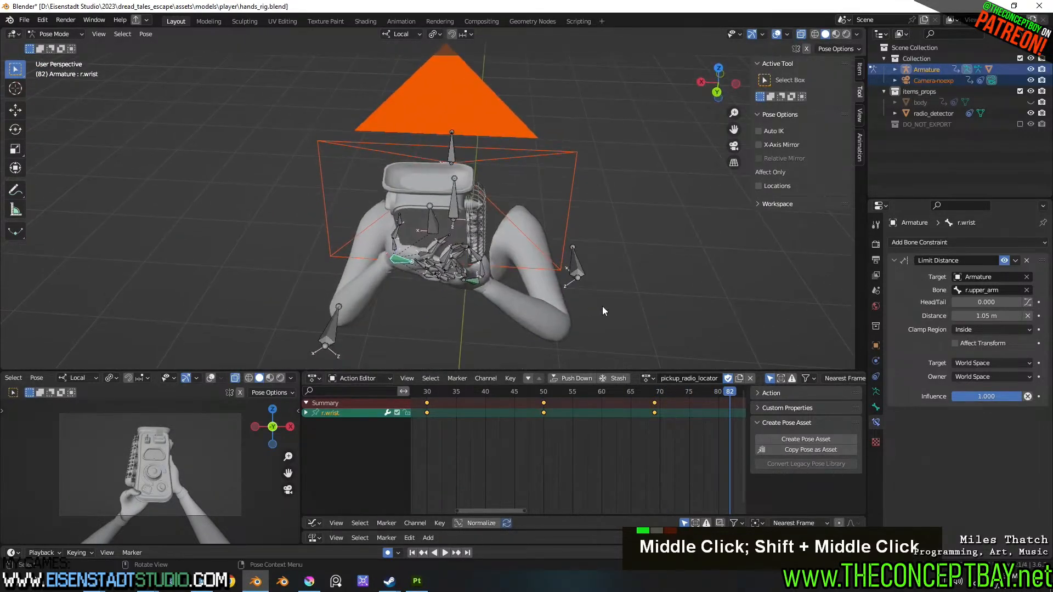
key(r)
key(Escape)
scroll(526, 224, down, 1)
middle_drag(526, 223, 527, 279)
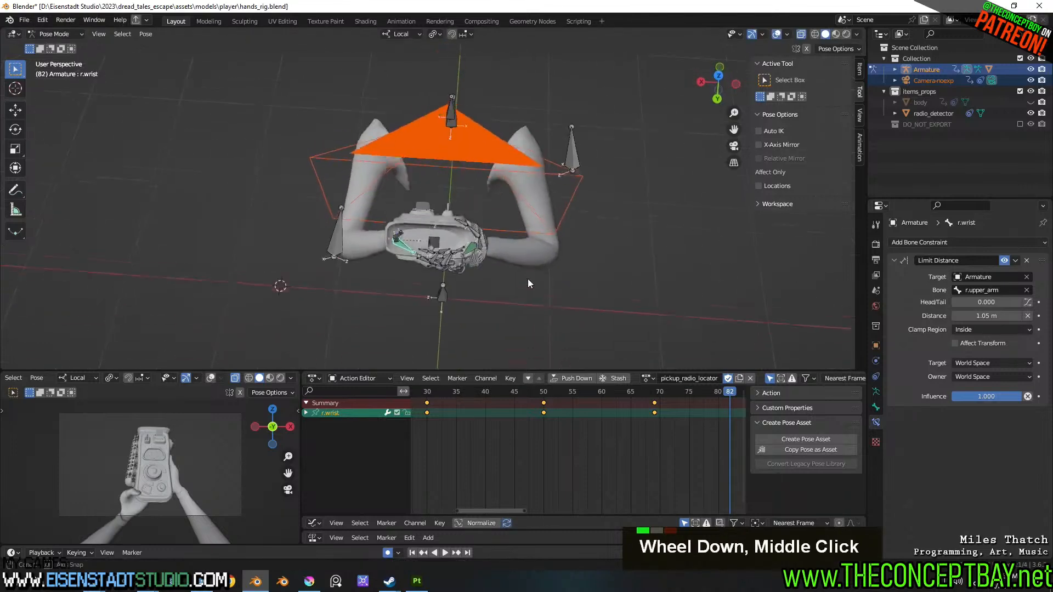
key(r)
click(530, 184)
key(g)
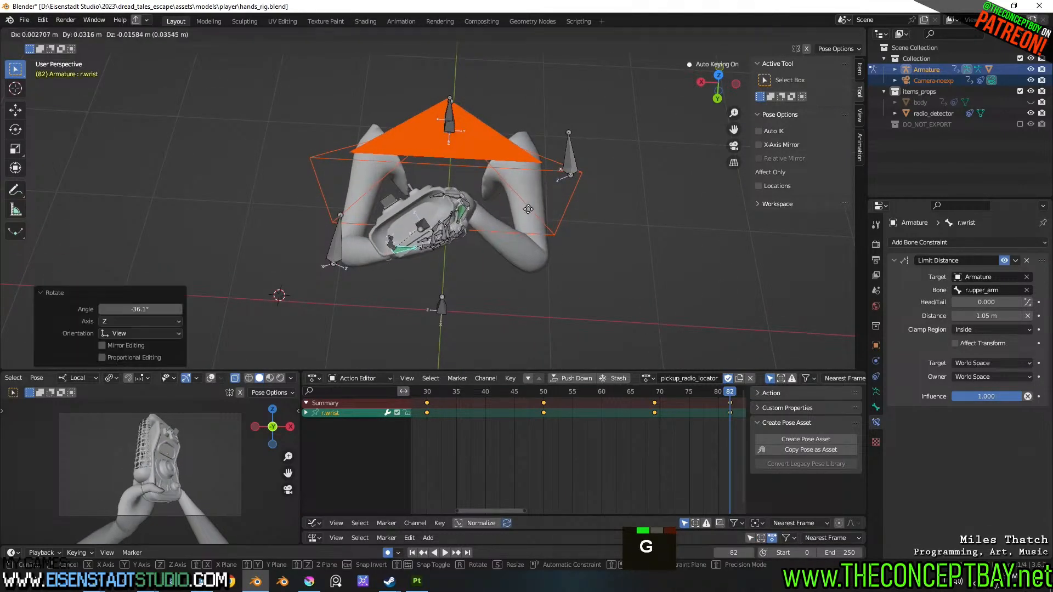
click(529, 221)
- Still at frame 82, tilt the right wrist about 34.5° from the side, then nudge its position from the side and behind
middle_drag(528, 222, 427, 245)
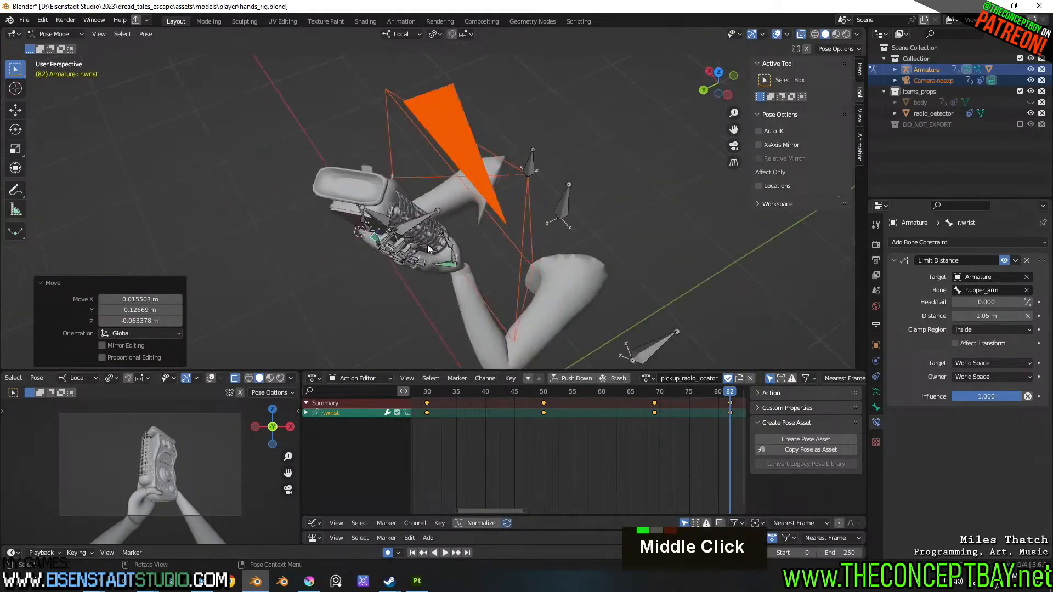
middle_drag(492, 297, 493, 223)
key(r)
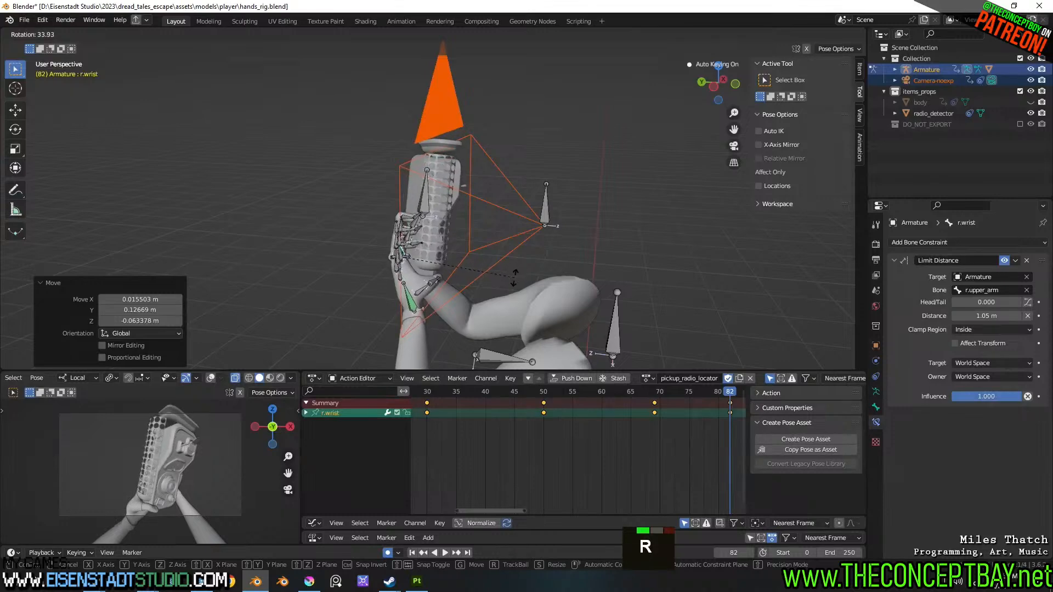
click(497, 274)
key(g)
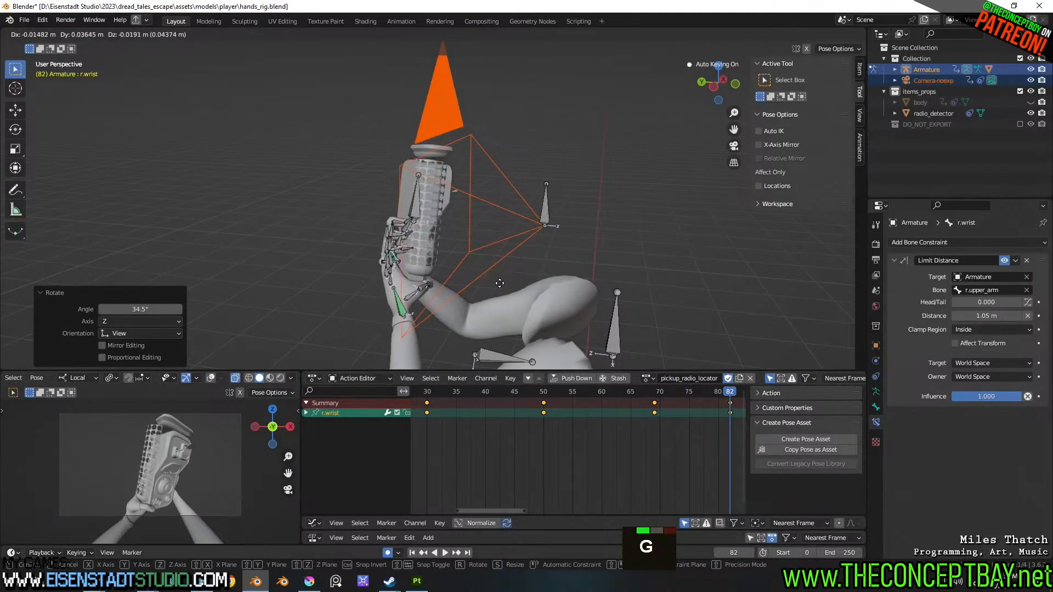
click(498, 284)
mouse_move(498, 282)
middle_down()
mouse_move(577, 274)
mouse_move(521, 280)
mouse_move(511, 268)
middle_up()
key(g)
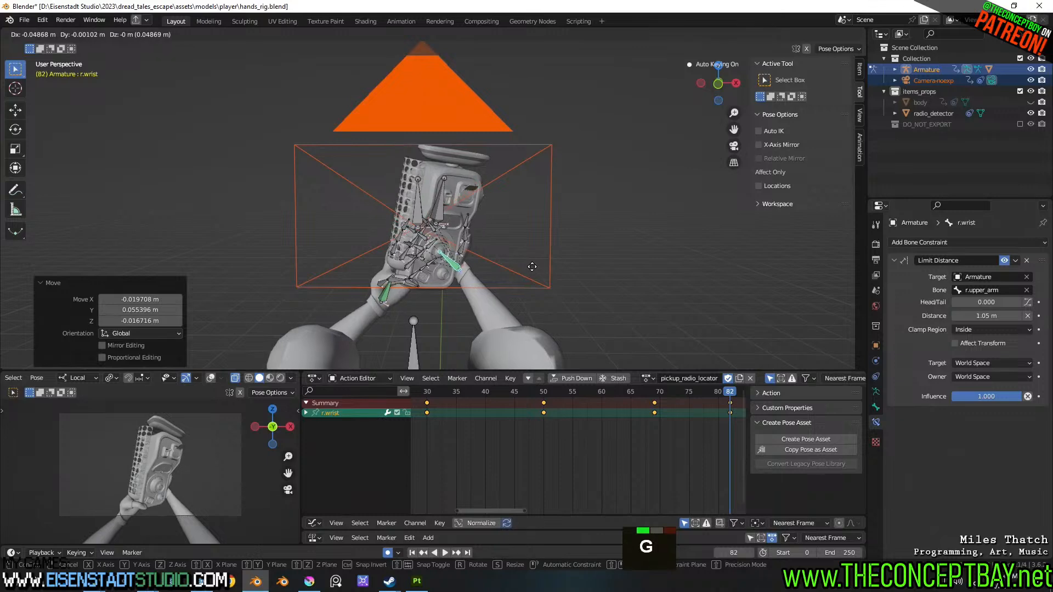
click(517, 266)
- At frame 95, rotate the right wrist slightly and move it about 0.013 m in Y and -0.007 m in Z
drag(653, 394, 740, 407)
middle_drag(739, 407, 545, 407)
drag(545, 407, 624, 393)
middle_drag(628, 329, 658, 261)
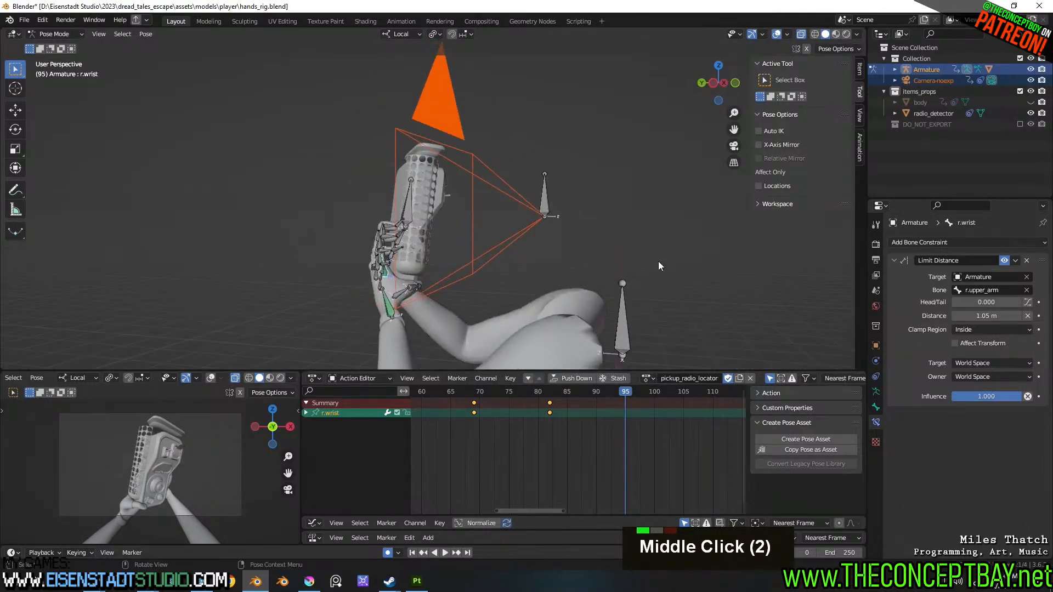
key(r)
click(656, 263)
key(g)
click(651, 269)
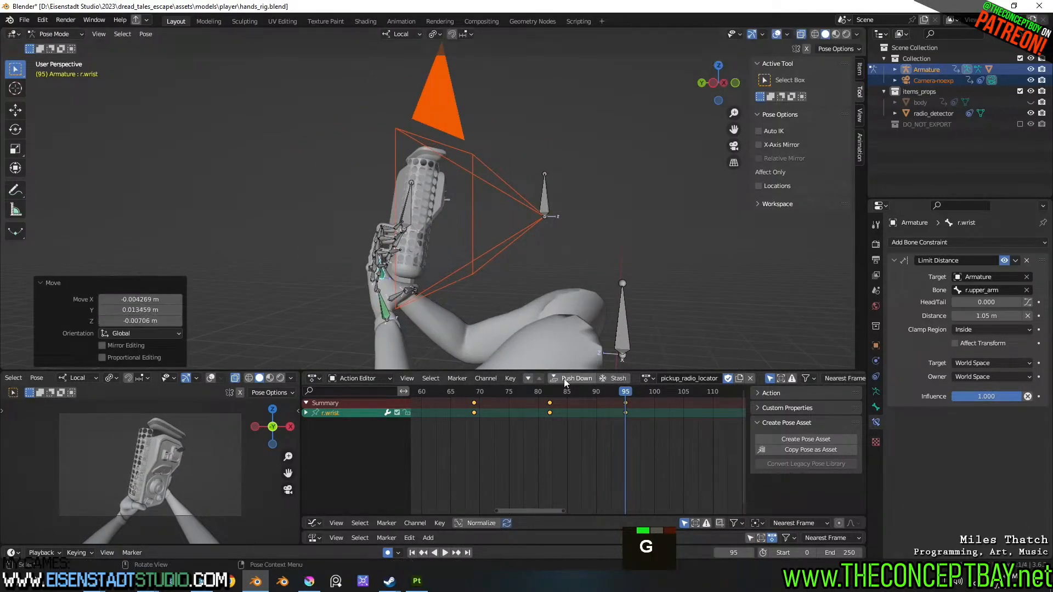
- Review the right wrist's motion between the keyframes at frames 82 and 95
drag(534, 394, 569, 399)
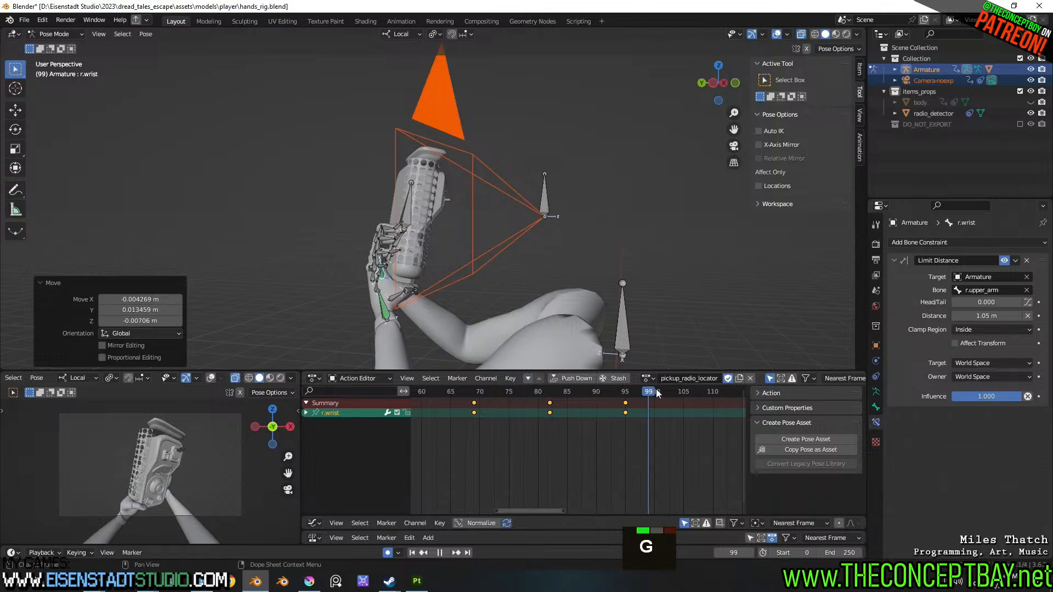
drag(710, 399, 578, 397)
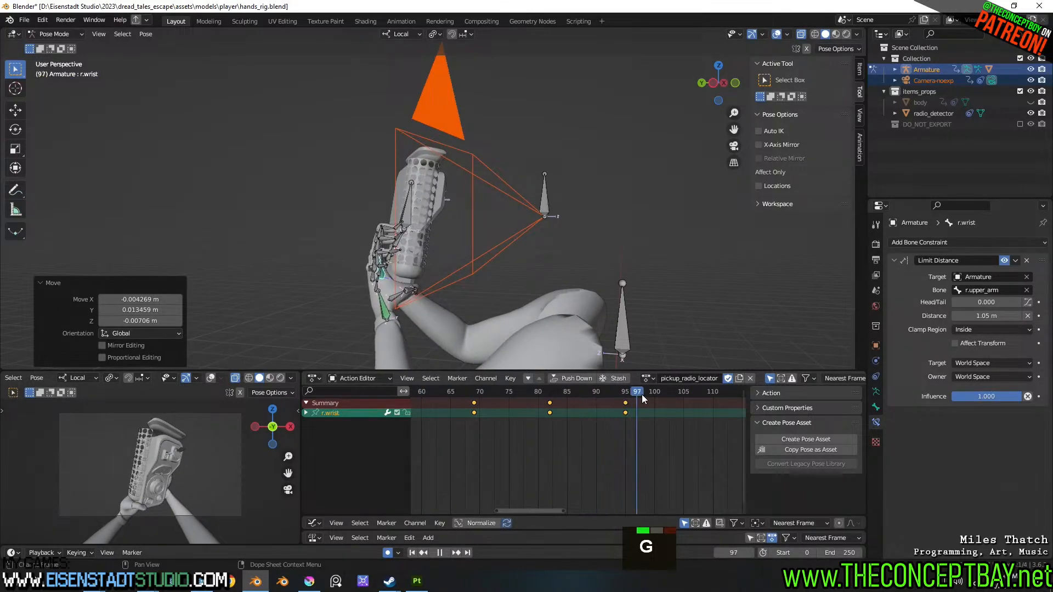
drag(645, 398, 587, 411)
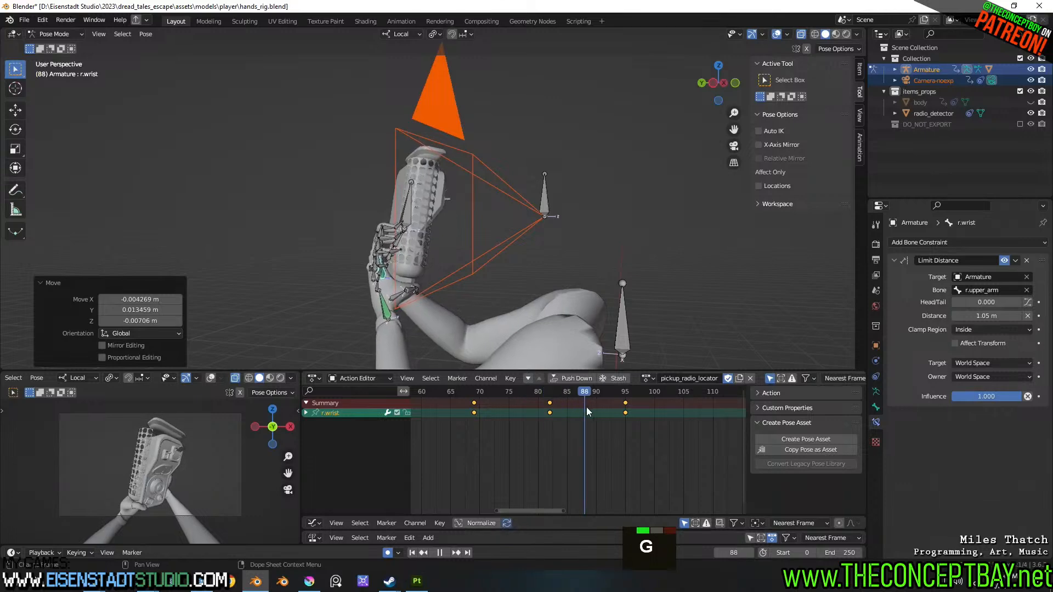
- At frame 108, rotate the right wrist about 55.7° from above and about 64.2° from the side
middle_drag(743, 337, 647, 280)
middle_drag(626, 225, 643, 270)
key(r)
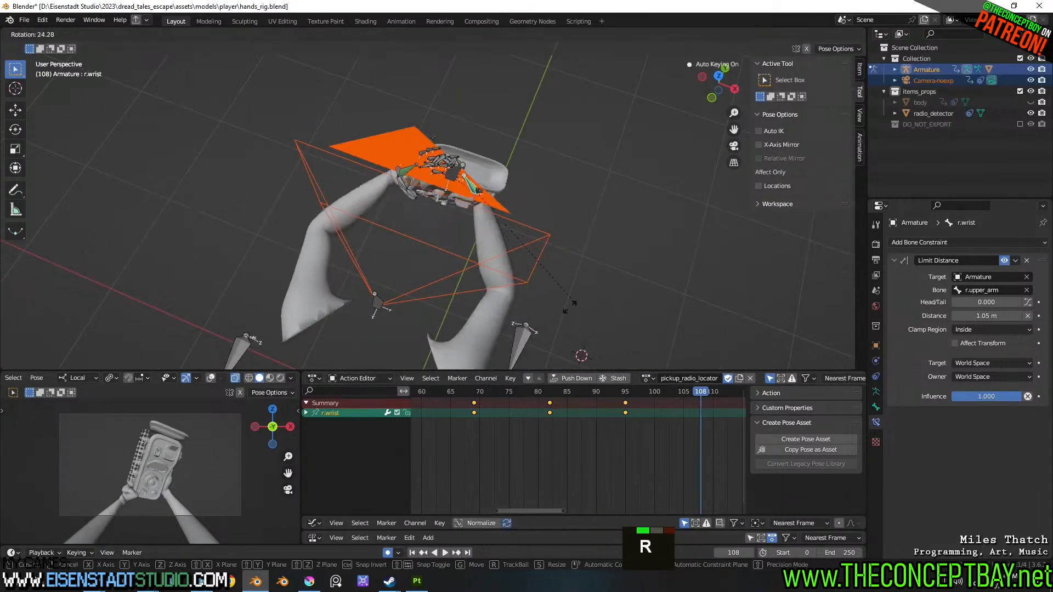
click(498, 307)
middle_drag(576, 280, 512, 210)
key(r)
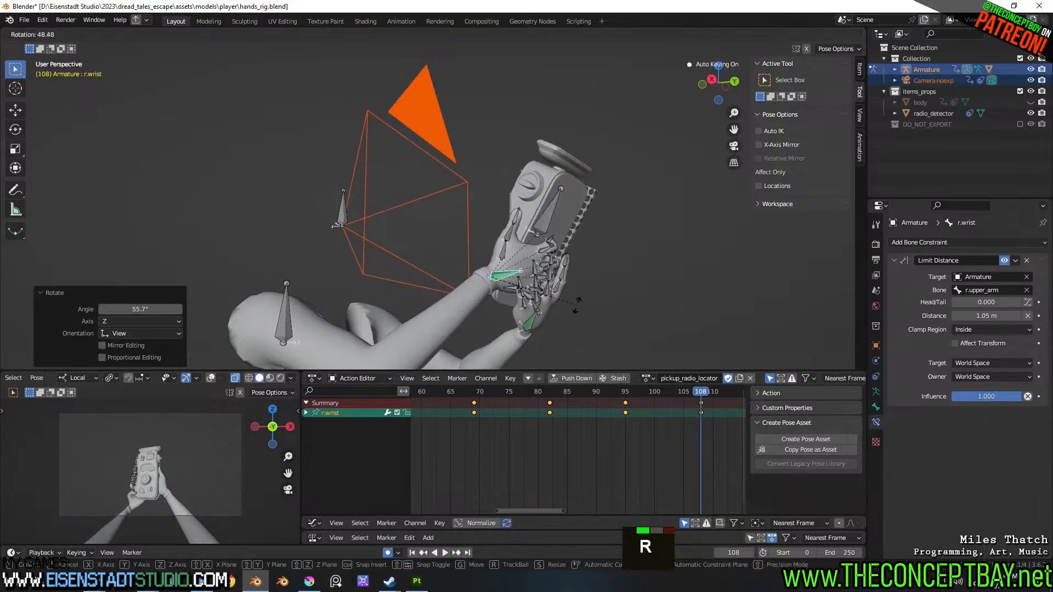
click(563, 325)
mouse_move(563, 325)
middle_down()
mouse_move(672, 331)
mouse_move(610, 310)
mouse_move(568, 327)
middle_up()
- Reposition the right wrist at frame 108 from the side, rotating it back about -25.4° and lowering it about 0.07 m
key(g)
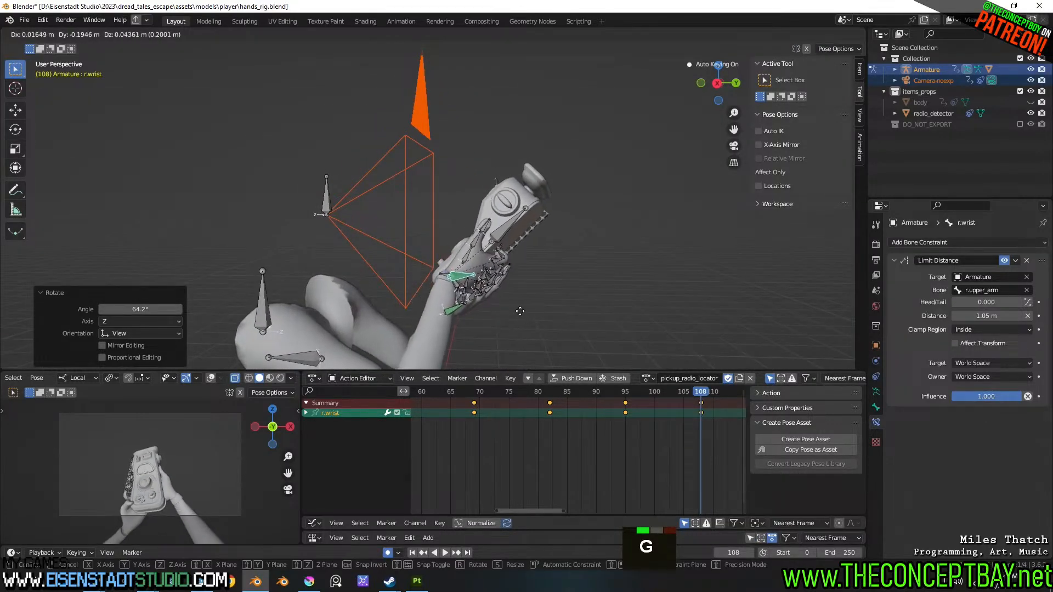
click(541, 288)
key(r)
click(597, 257)
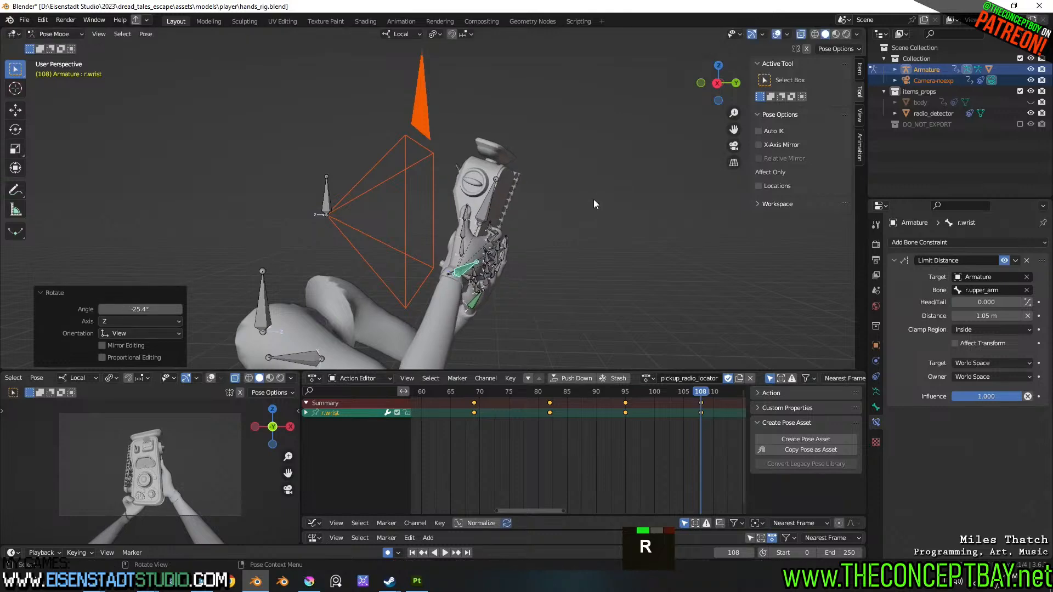
key(g)
click(594, 227)
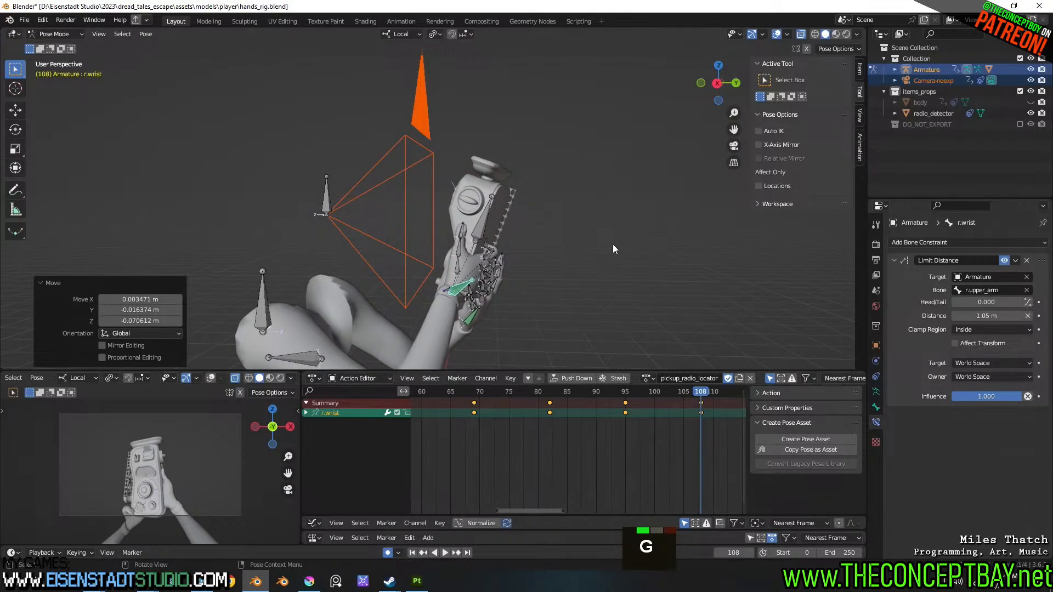
key(g)
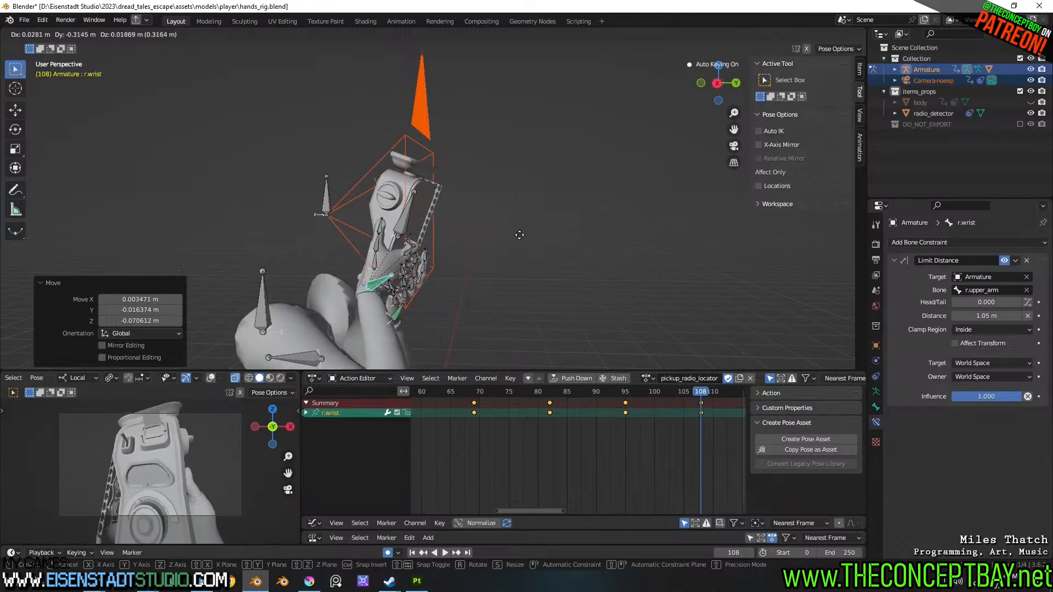
click(606, 240)
- Rotate the right wrist about 27.1° from above at frame 108 and move it about -0.07 m in X and -0.19 m in Y
middle_drag(521, 263, 421, 344)
middle_drag(502, 279, 539, 258)
key(r)
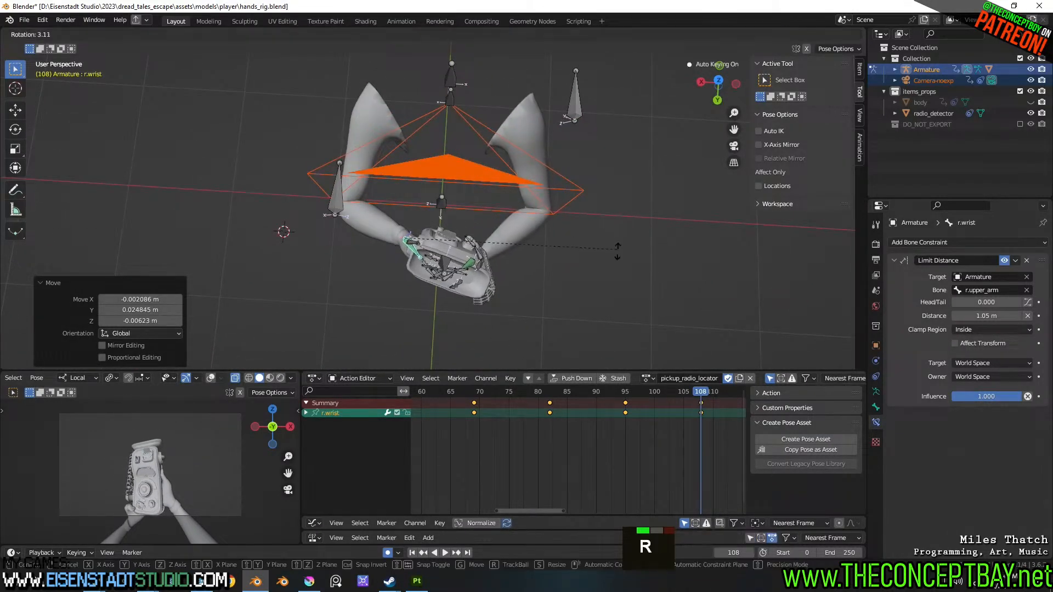
click(567, 322)
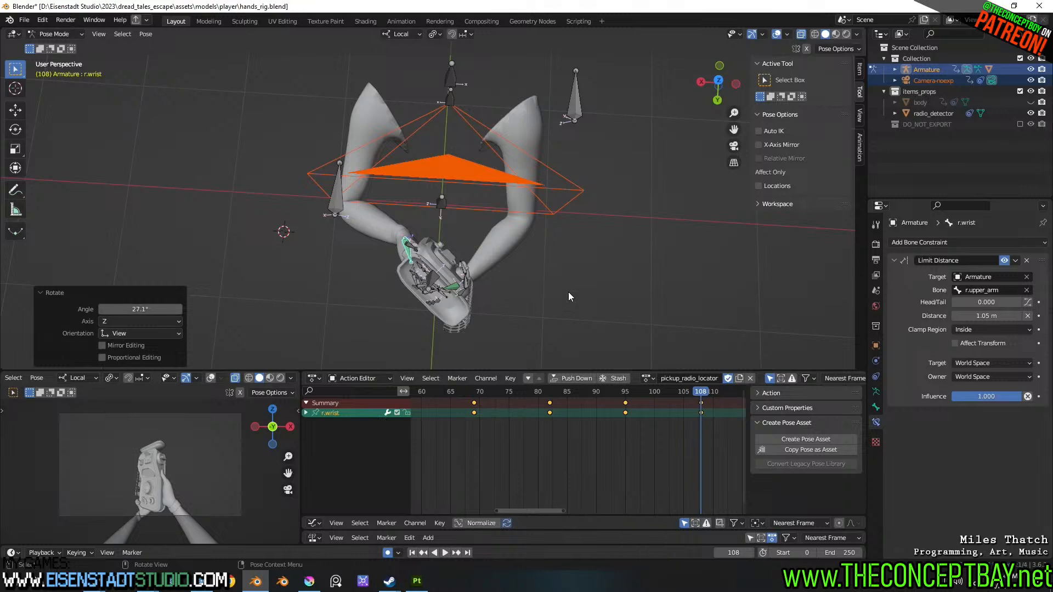
scroll(573, 310, down, 1)
middle_drag(573, 311, 578, 318)
key(g)
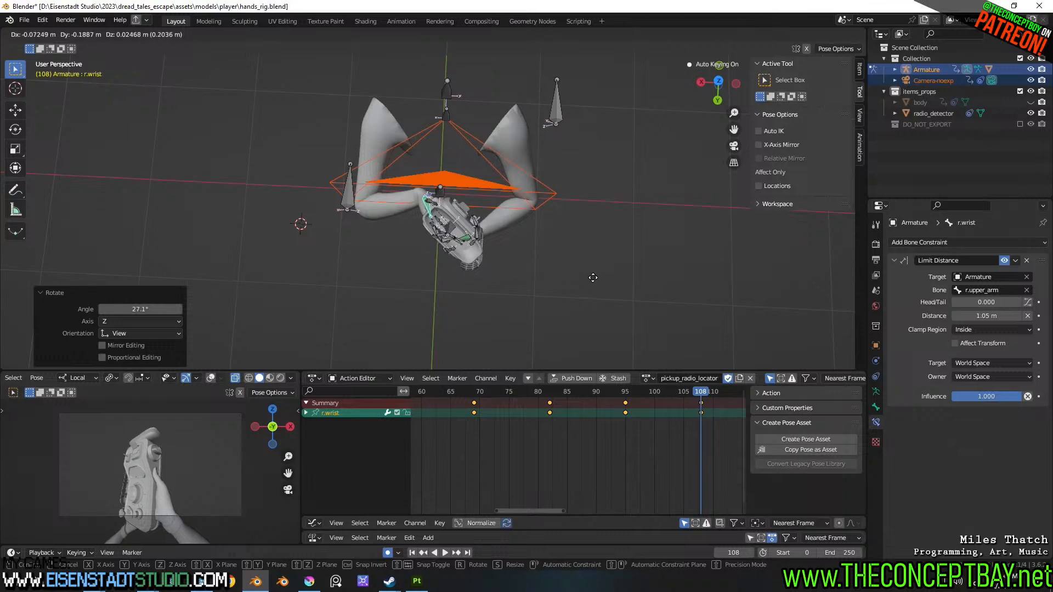
click(593, 294)
- Play back the radio detector's turning motion from frame 82 to frame 108
drag(672, 391, 552, 391)
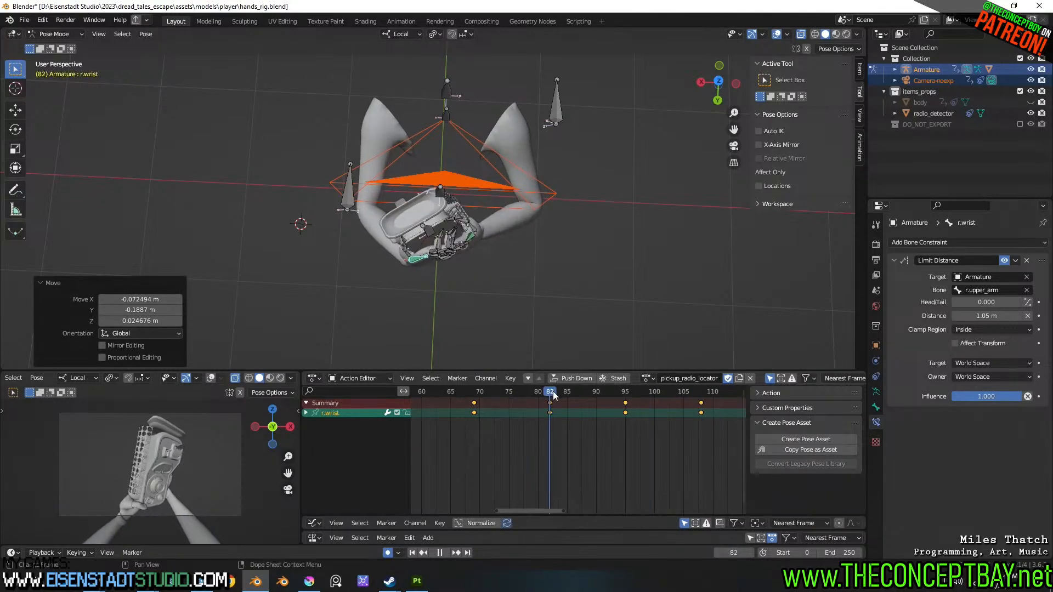
key(space)
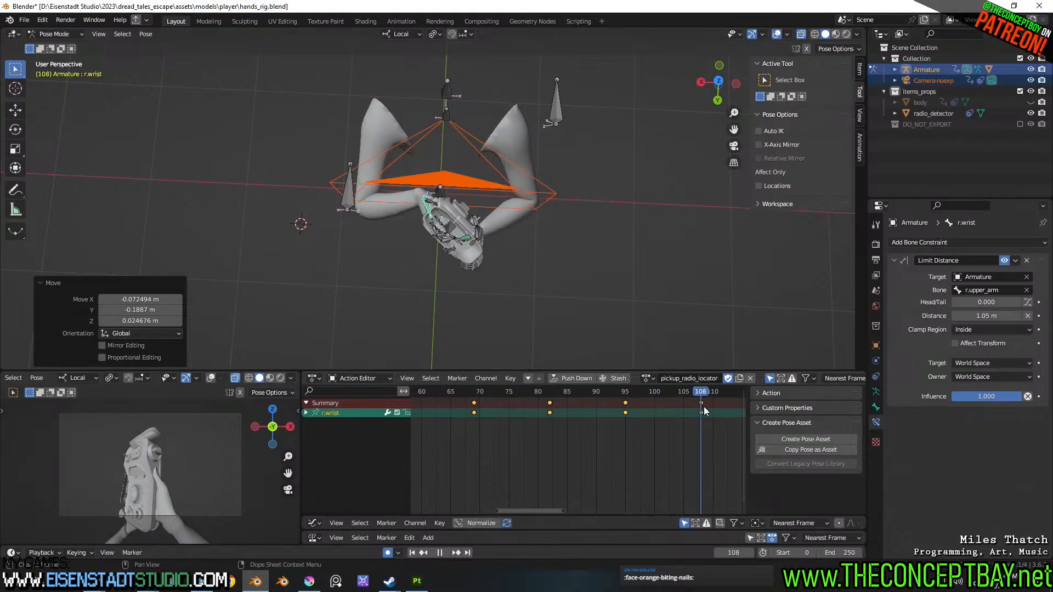
key(Escape)
- At frame 127, key the right wrist with a slight view-aligned rotation of about 0.8°
middle_drag(630, 432, 615, 432)
drag(634, 391, 635, 392)
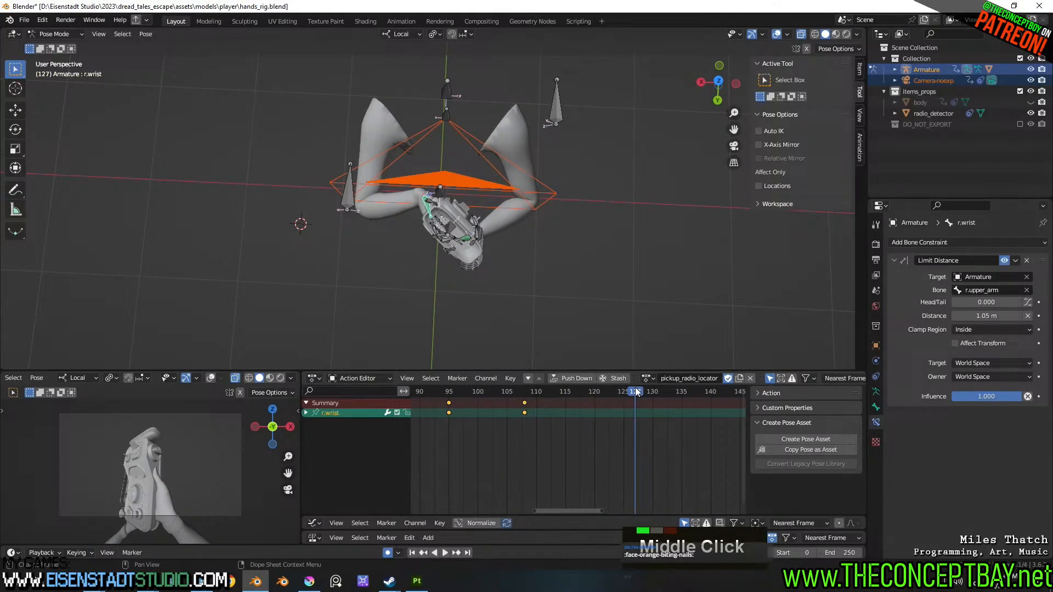
middle_drag(610, 302, 667, 212)
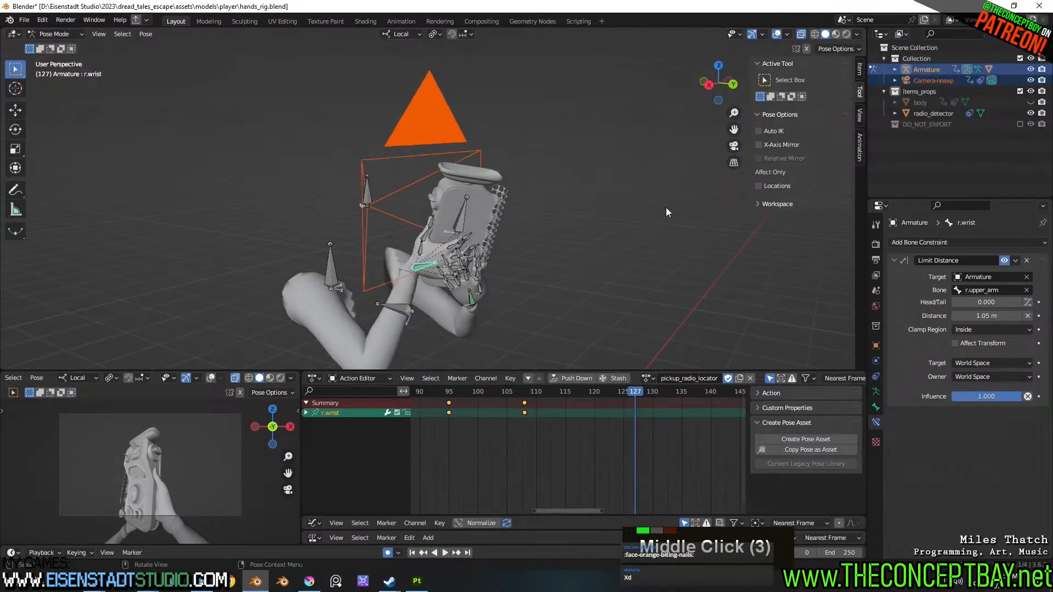
key(r)
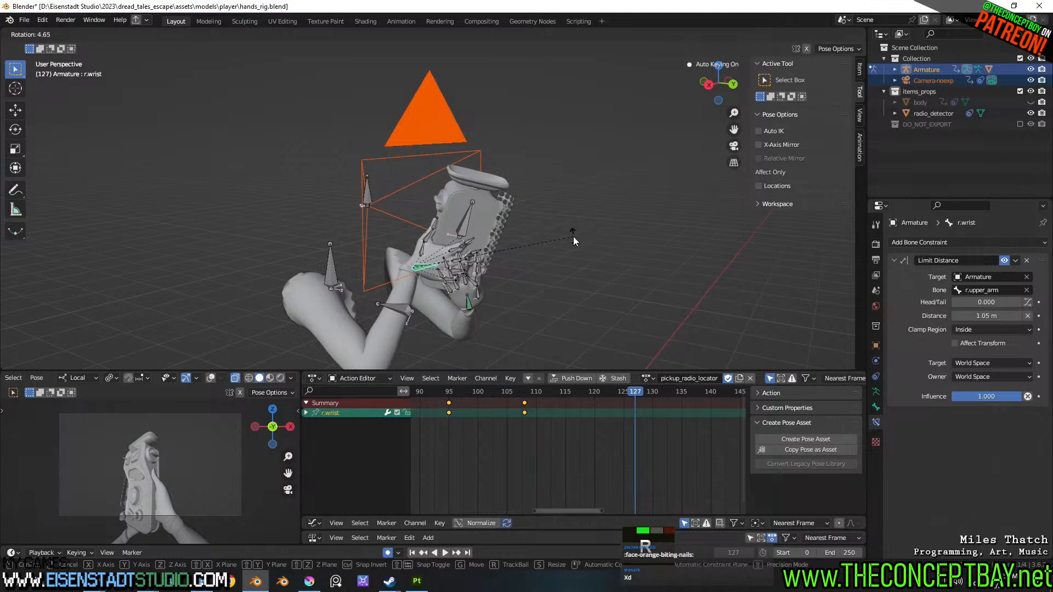
click(574, 236)
middle_drag(574, 236, 609, 329)
- Play back the right wrist's motion repeatedly from before frame 95 past the keyframe at frame 127
click(437, 395)
key(space)
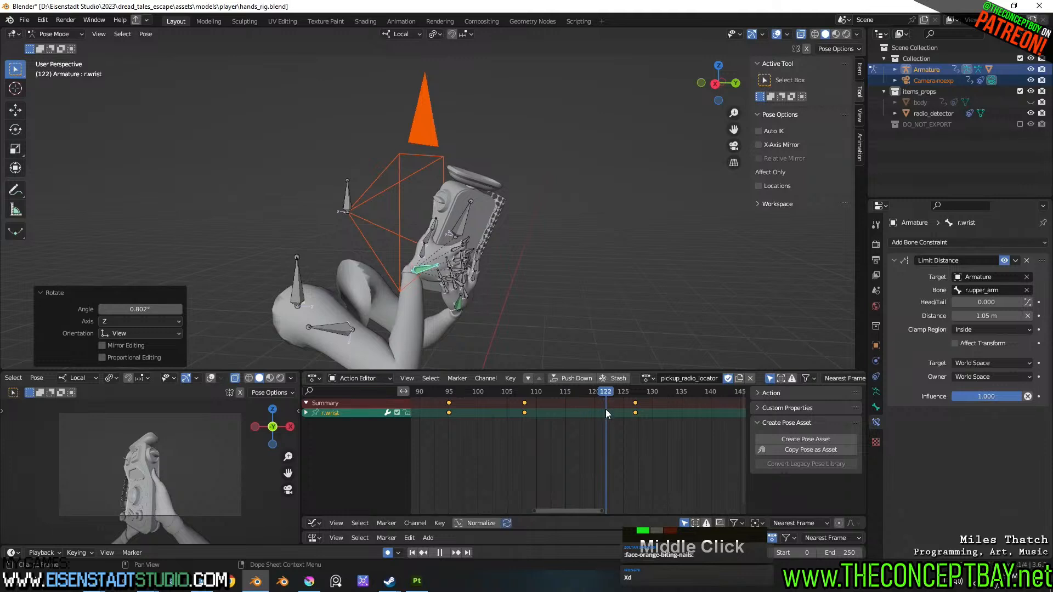
key(space)
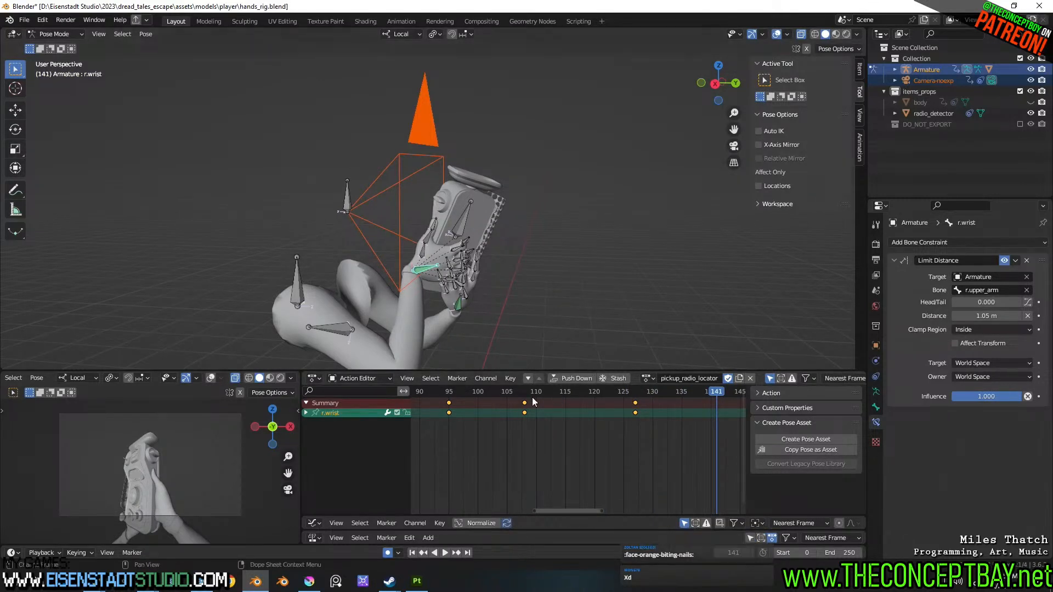
drag(462, 391, 434, 391)
key(space)
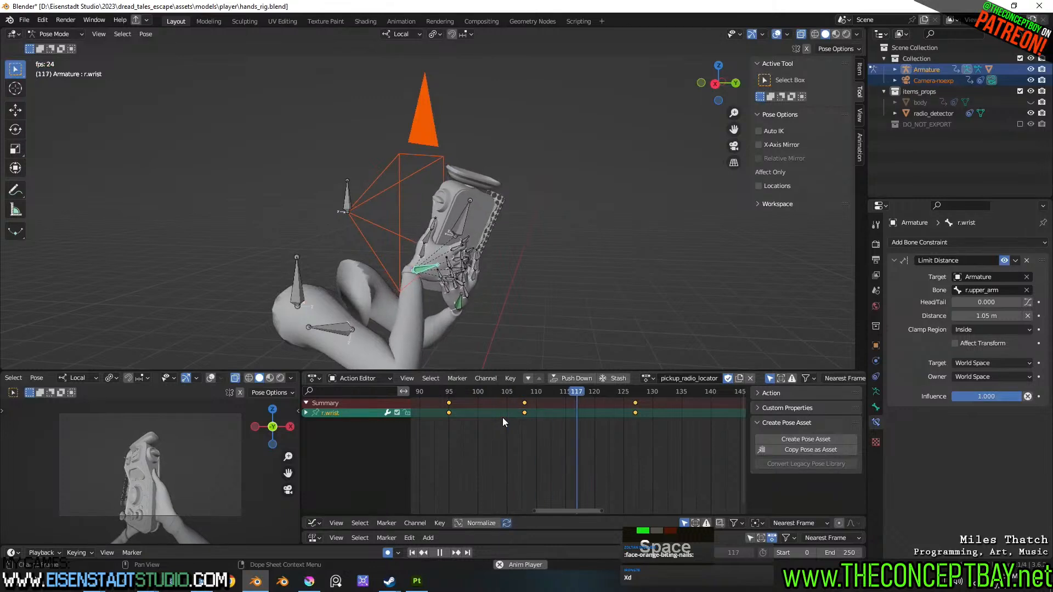
- Play back the right wrist's motion past the keyframe at frame 127 and stop at frame 140
key(space)
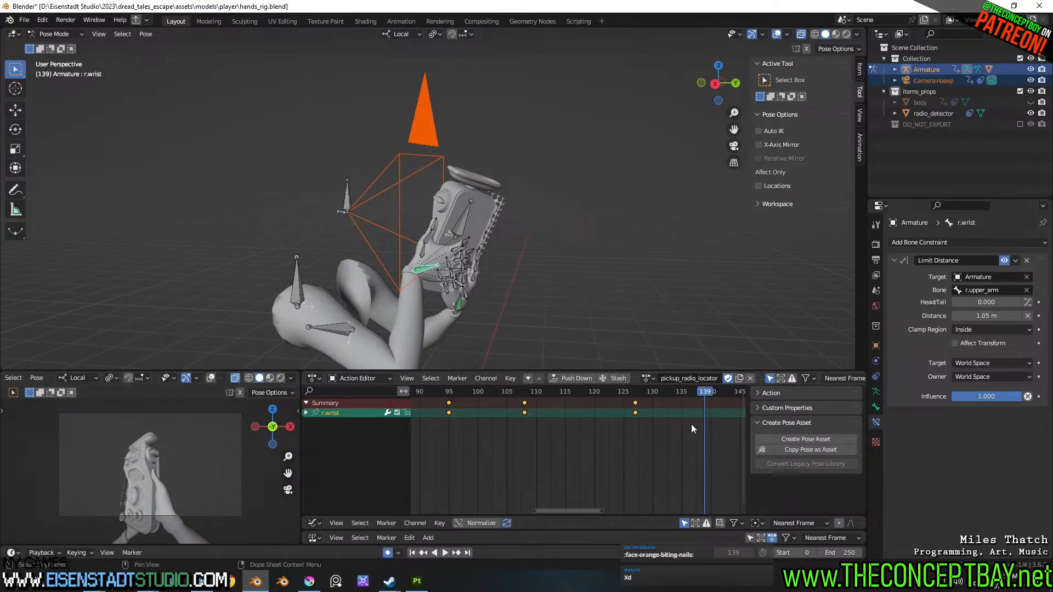
drag(561, 393, 675, 420)
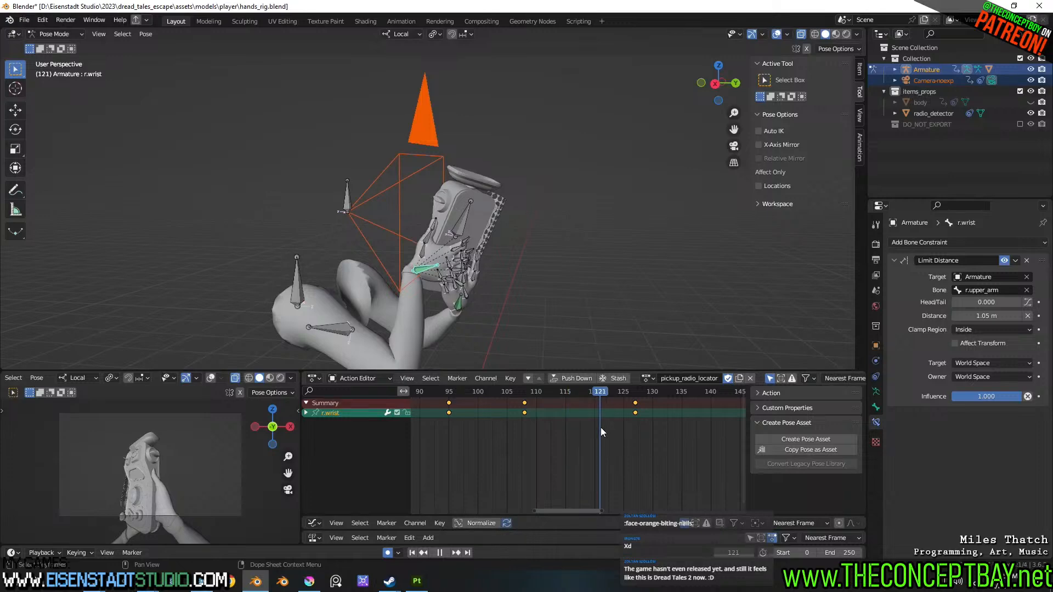
key(space)
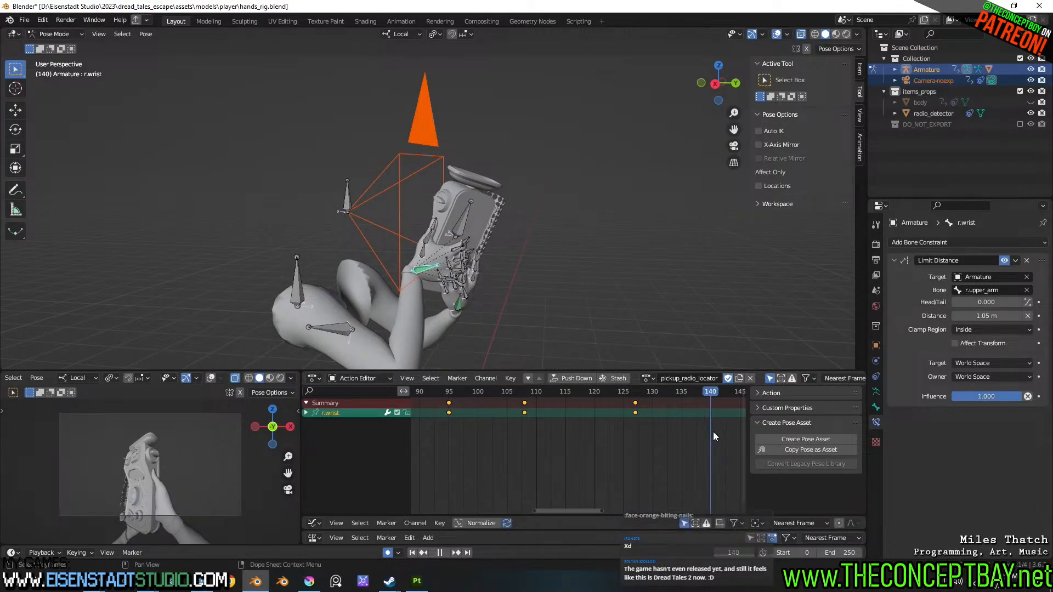
- At frame 140, rotate the right wrist about -43.1° from above and move it about 0.12 m in both X and Y
middle_drag(651, 329, 666, 311)
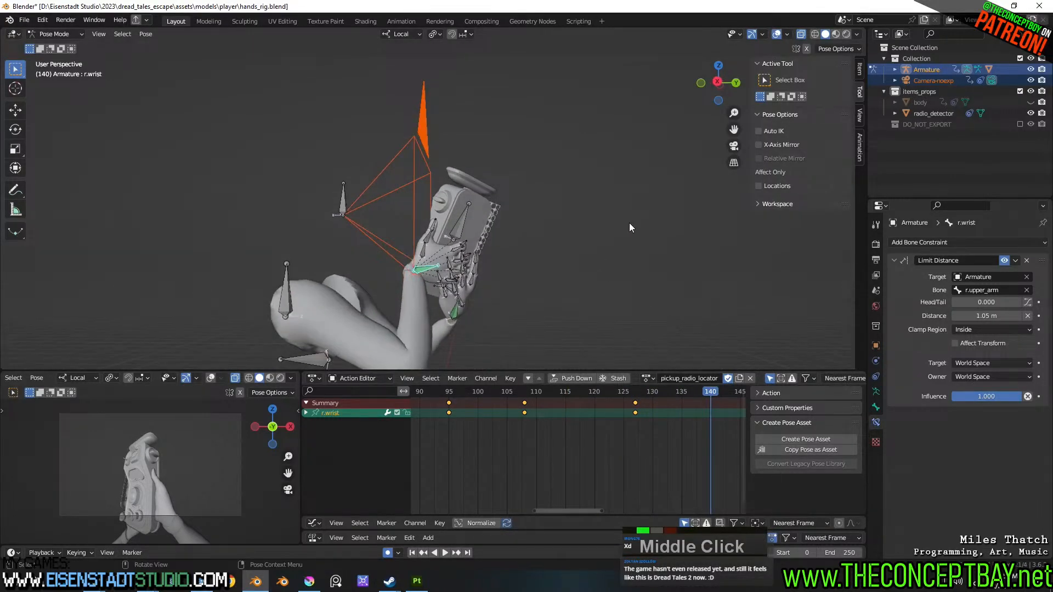
middle_drag(629, 226, 512, 324)
key(r)
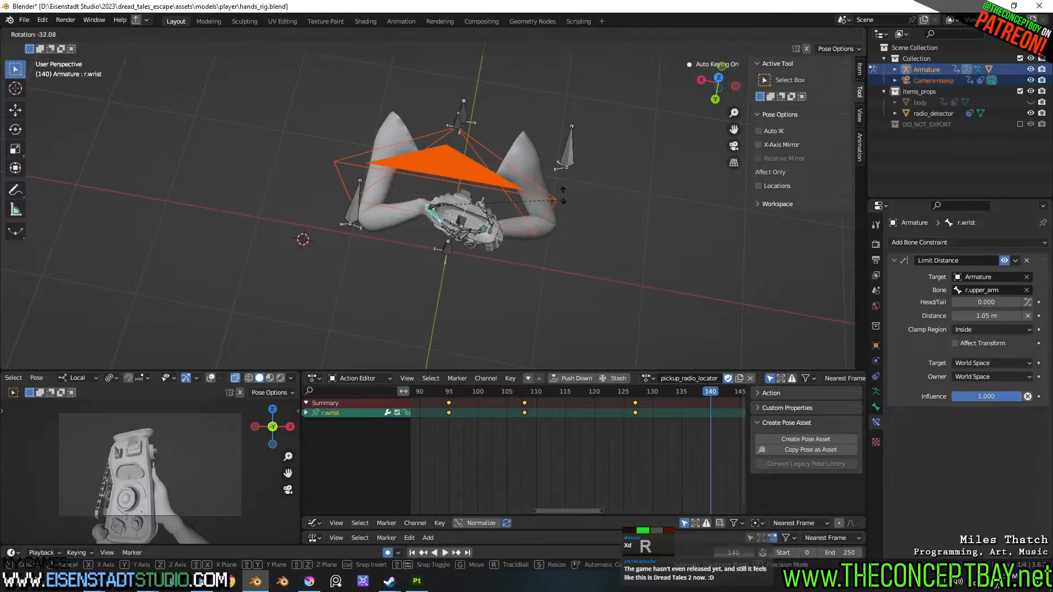
click(568, 175)
key(g)
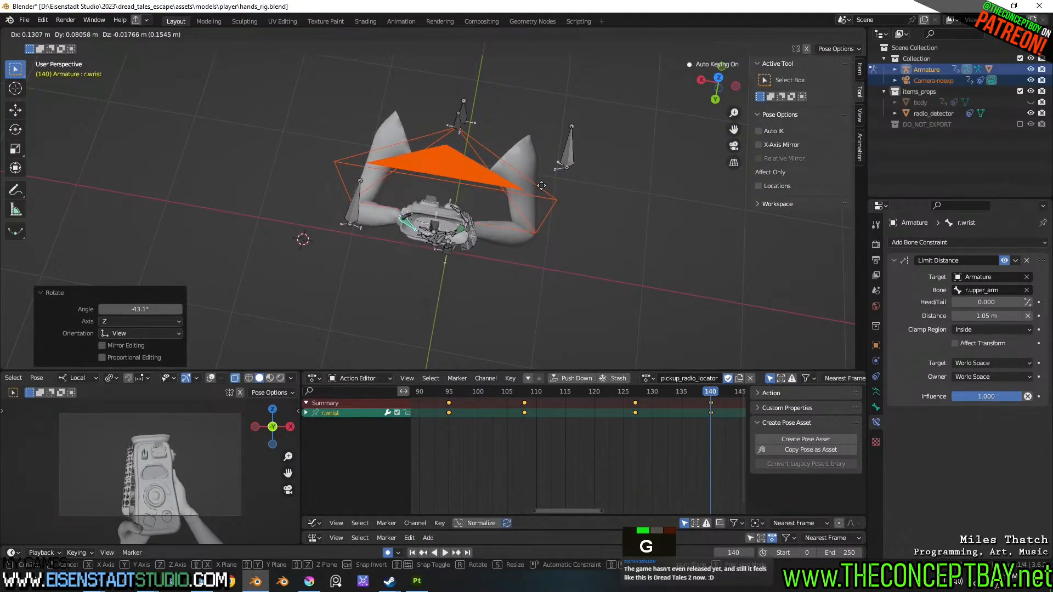
click(541, 193)
- From the side at frame 140, move the right wrist about 0.07 m in Y and 0.08 m in Z
middle_drag(541, 195, 566, 236)
key(g)
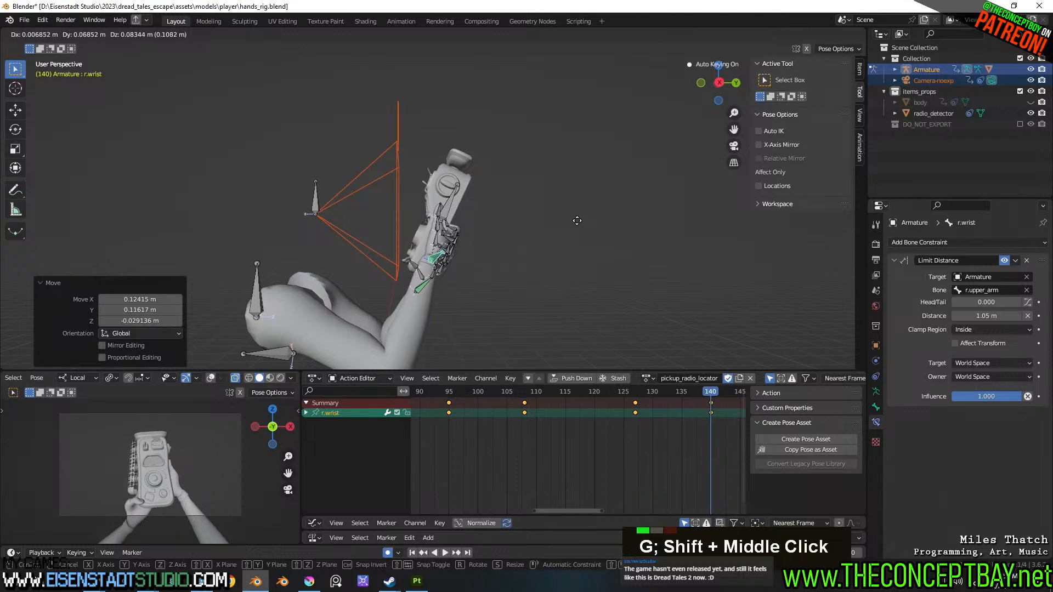
click(577, 221)
shift+middle_drag(598, 283, 547, 205)
key(r)
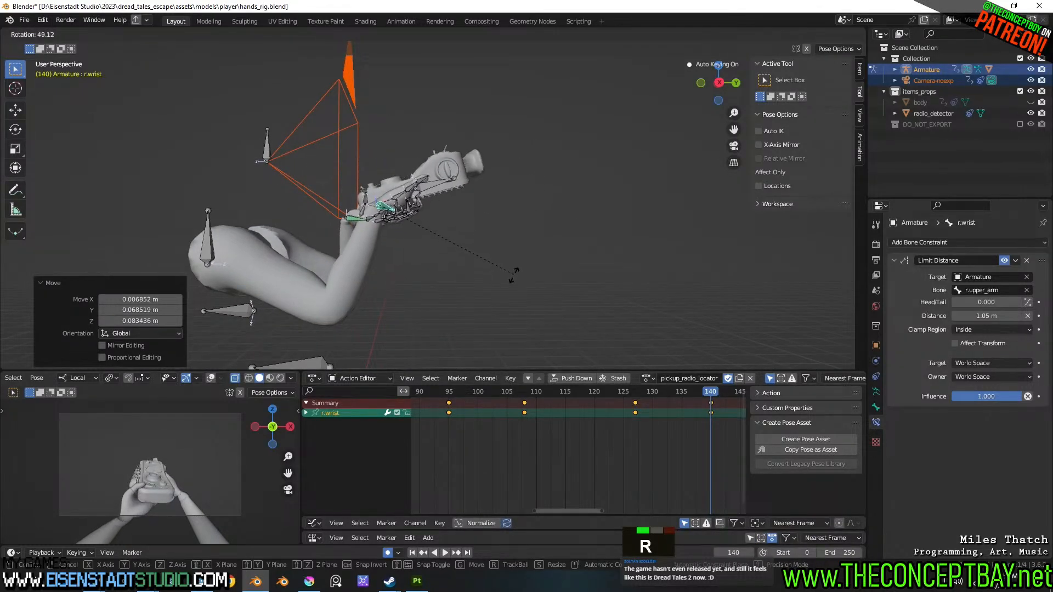
key(Escape)
- At frame 150, key the right wrist with a slight move of about 0.012 m in Y and 0.007 m in Z
drag(660, 392, 724, 405)
middle_drag(615, 457, 517, 457)
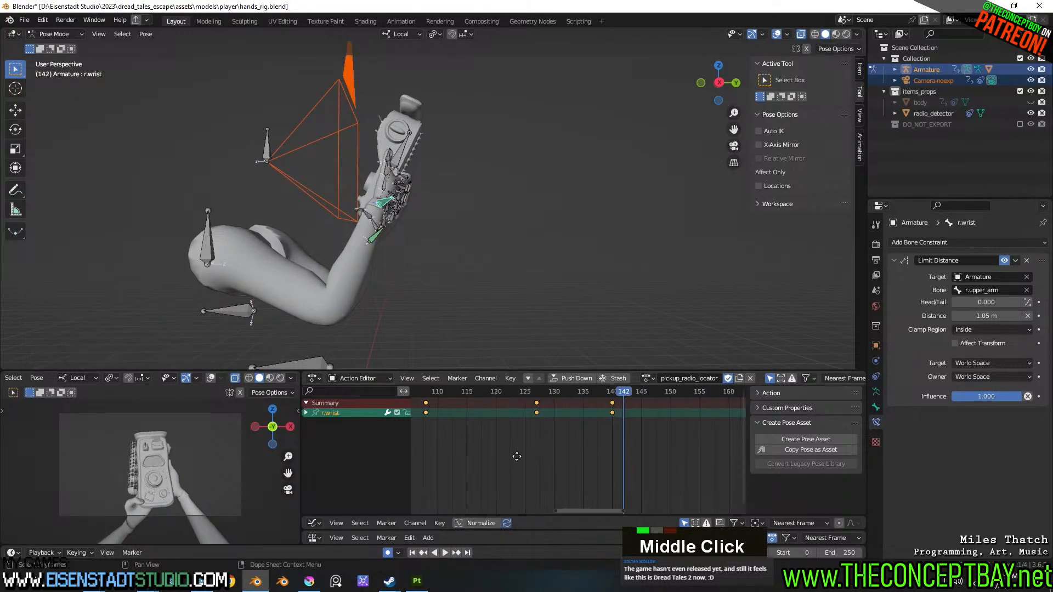
drag(647, 391, 596, 394)
key(g)
click(600, 298)
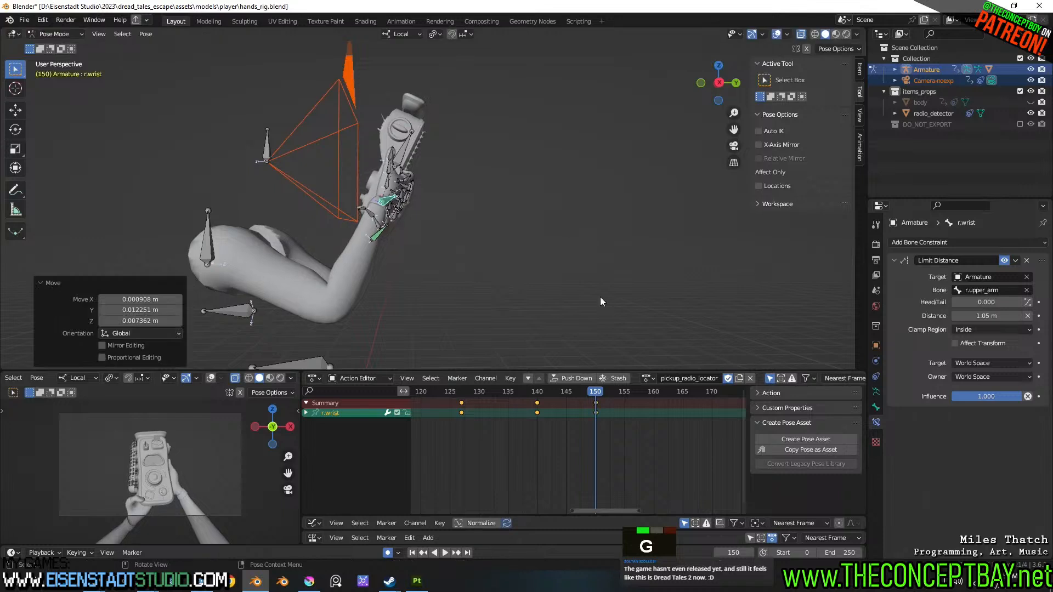
- At frame 174, lower the right wrist out of the camera's view and rotate it about 59.5° plus a further 22.1°
click(734, 403)
key(g)
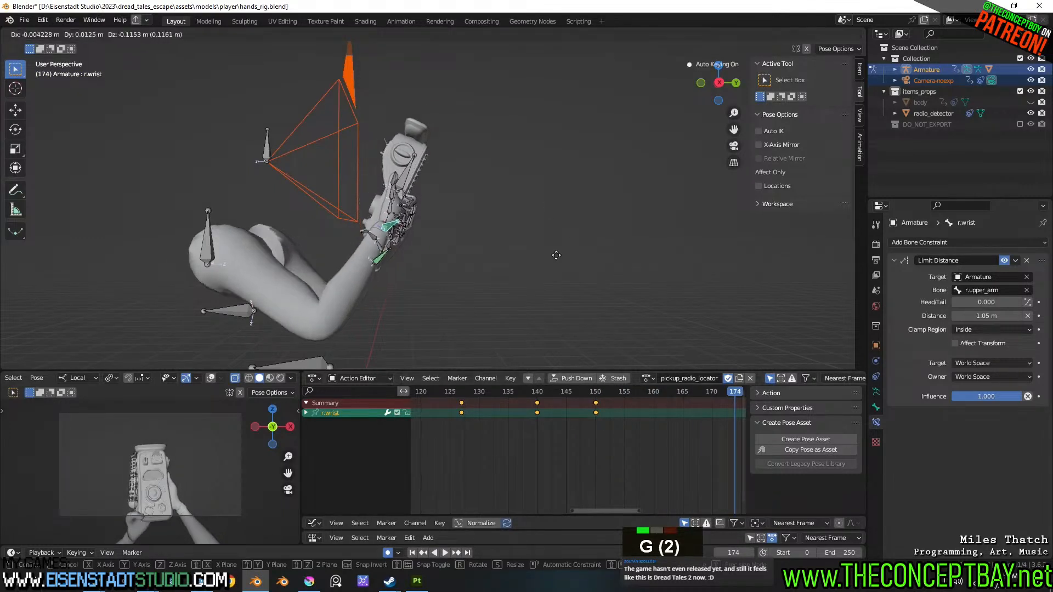
click(553, 348)
key(r)
click(534, 360)
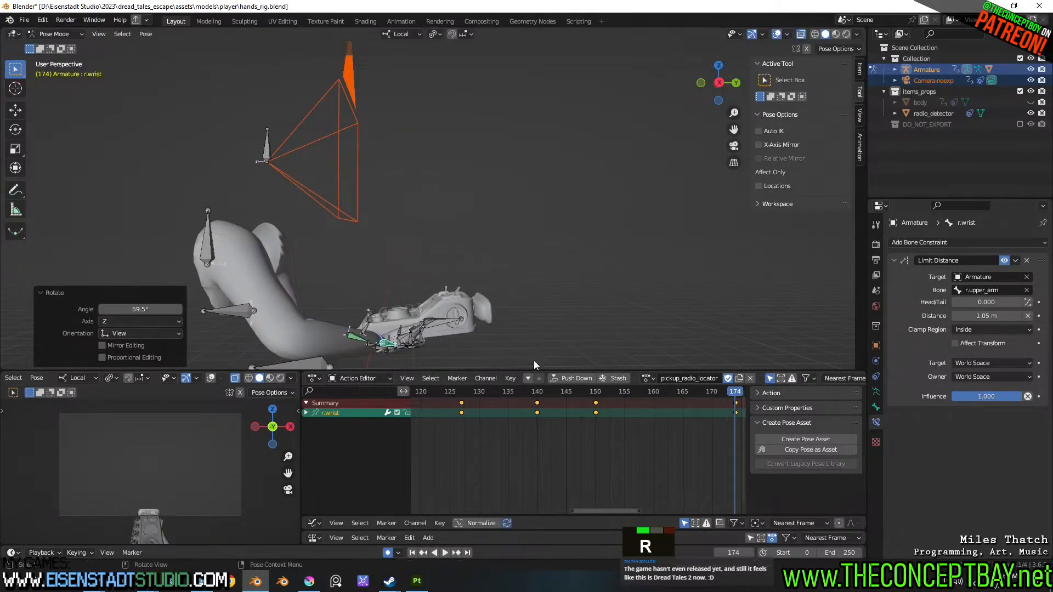
key(g)
click(526, 304)
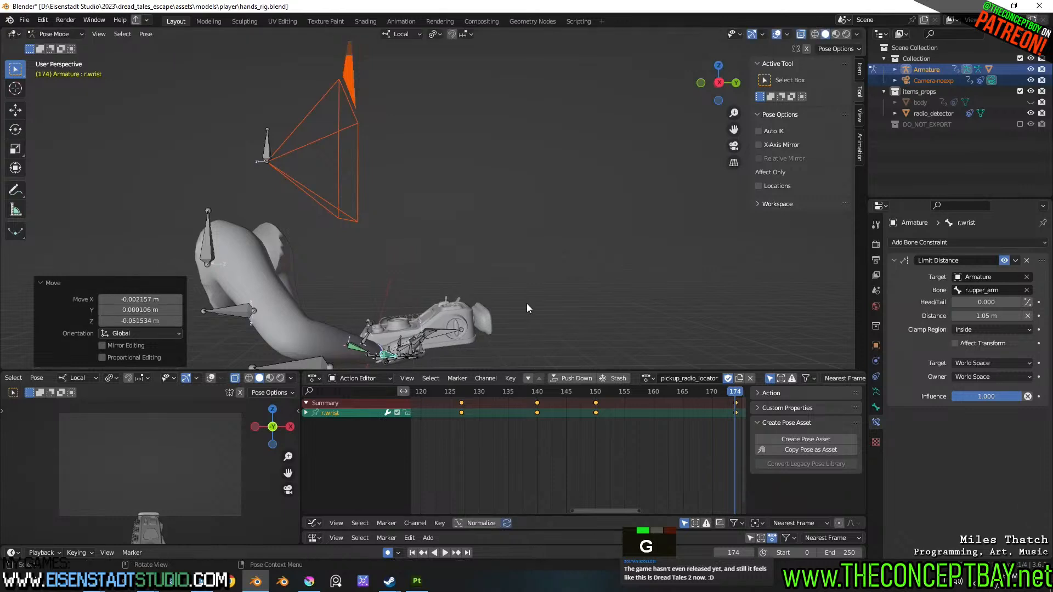
key(r)
click(604, 386)
- At frame 150, key the left wrist's Child Of constraint influence at 1.000
key(space)
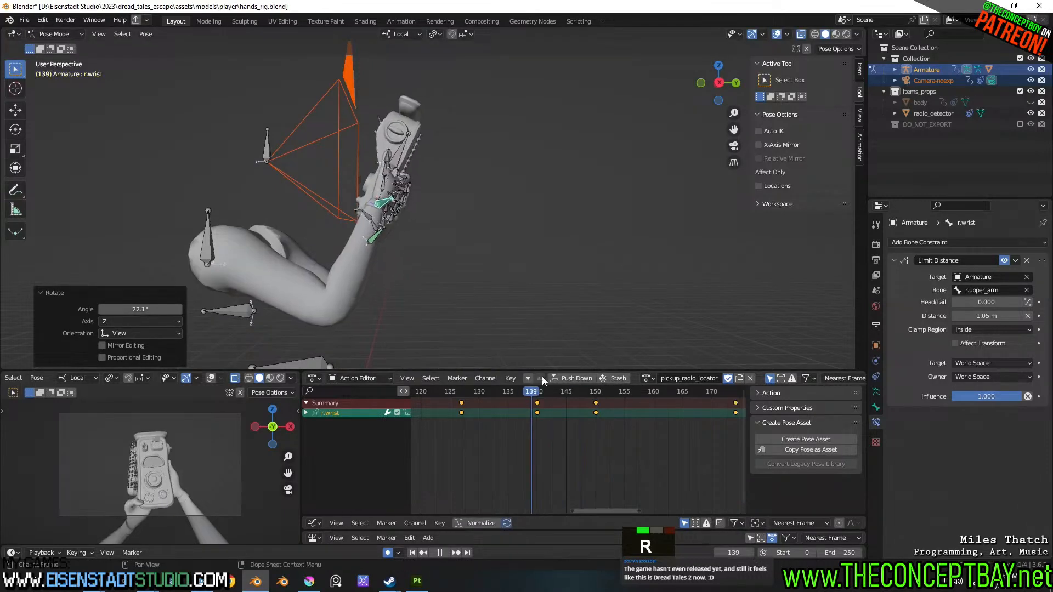
drag(665, 378, 594, 374)
middle_drag(526, 307, 410, 272)
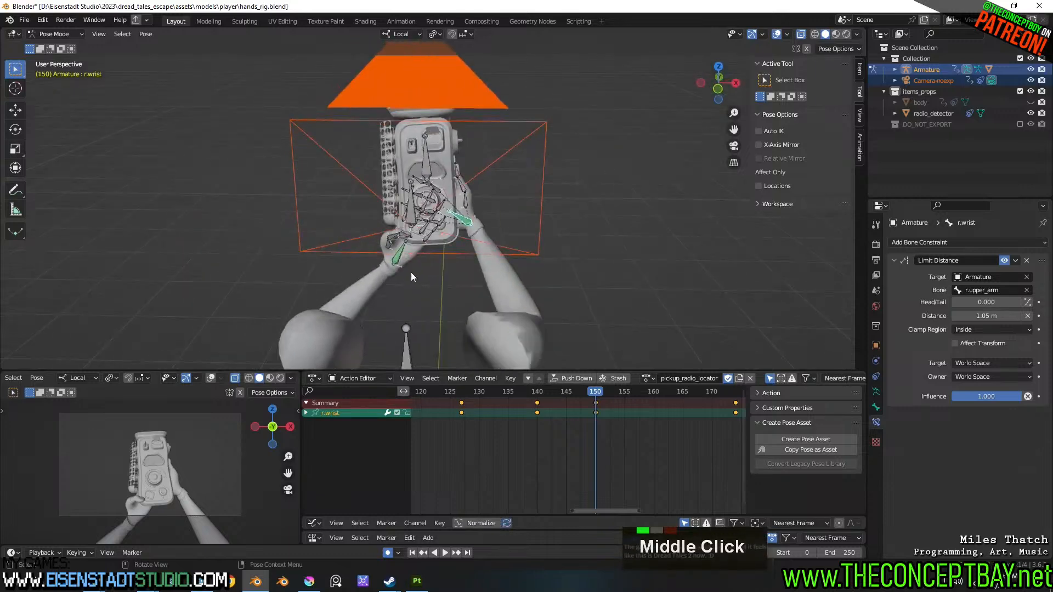
click(400, 257)
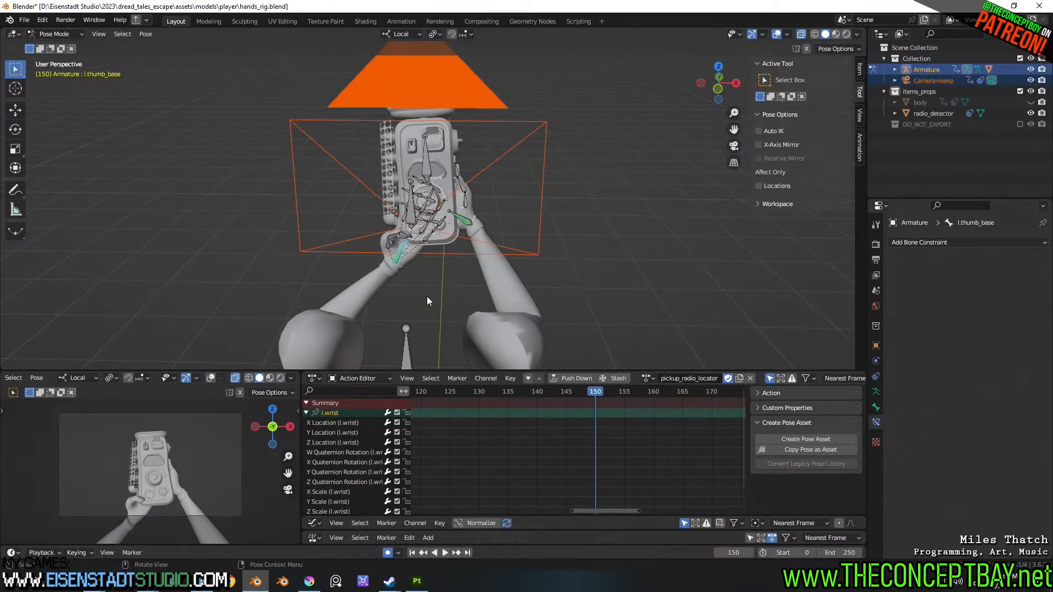
click(397, 253)
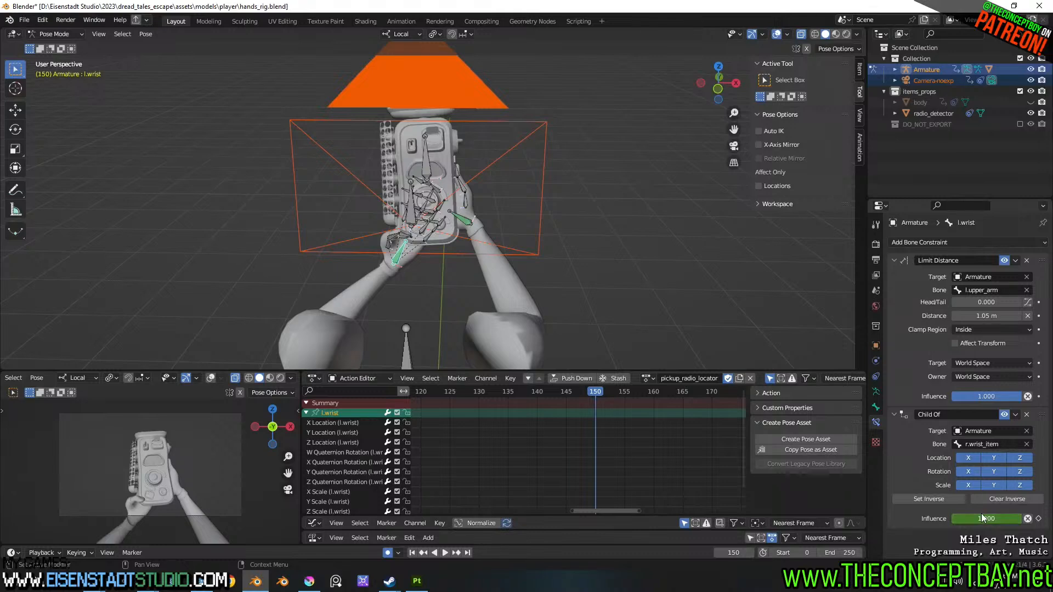
key(i)
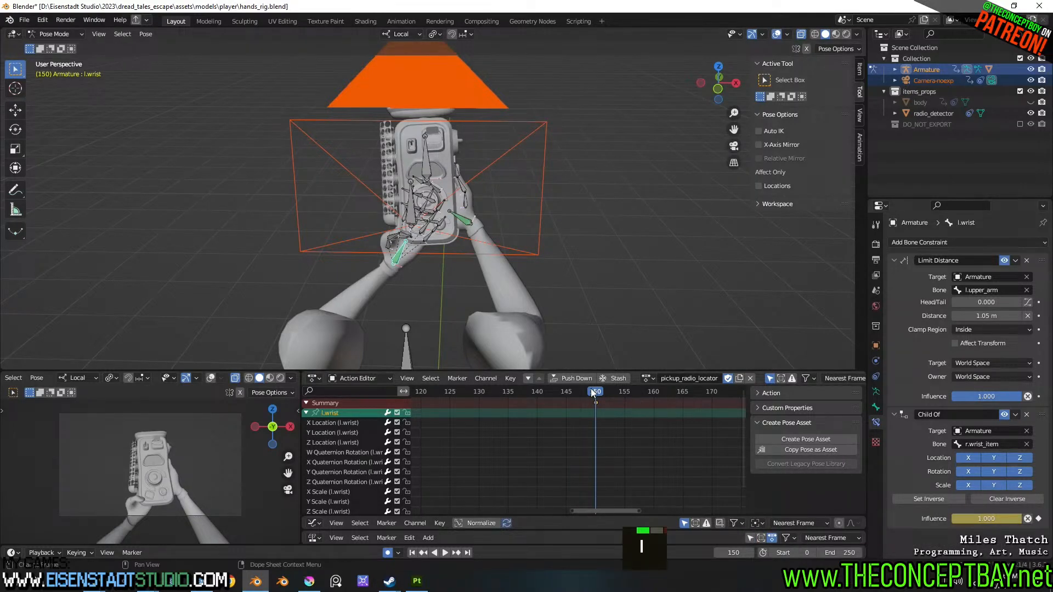
- At frame 155, set and key the left wrist's Child Of constraint influence at 0
drag(592, 391, 627, 395)
click(999, 521)
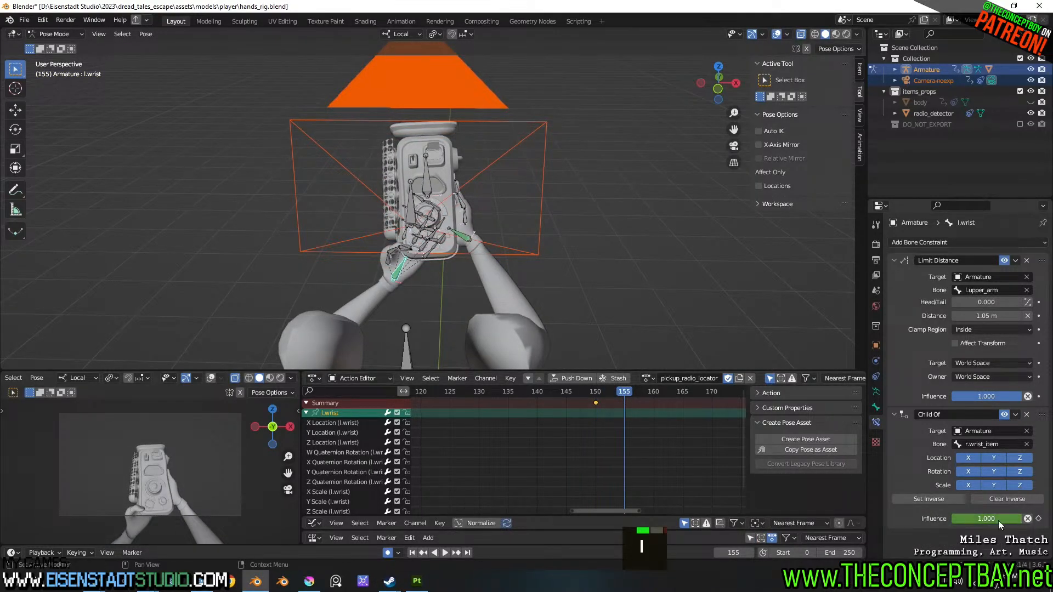
text(0)
key(Return)
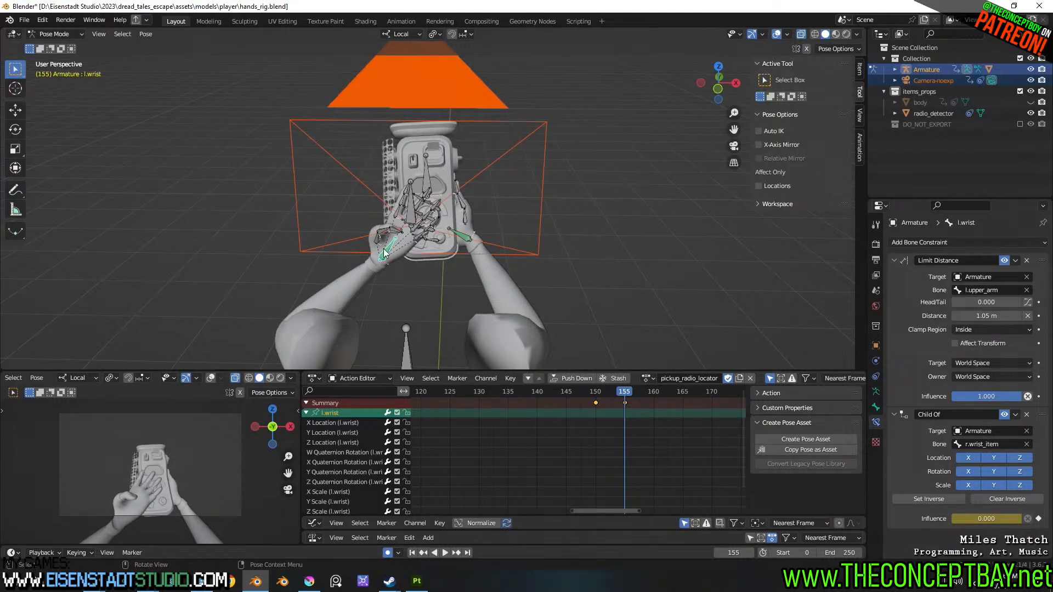
- At frame 155, move the left wrist away from the radio detector and rotate it about -13.8°
middle_drag(384, 253, 485, 272)
key(g)
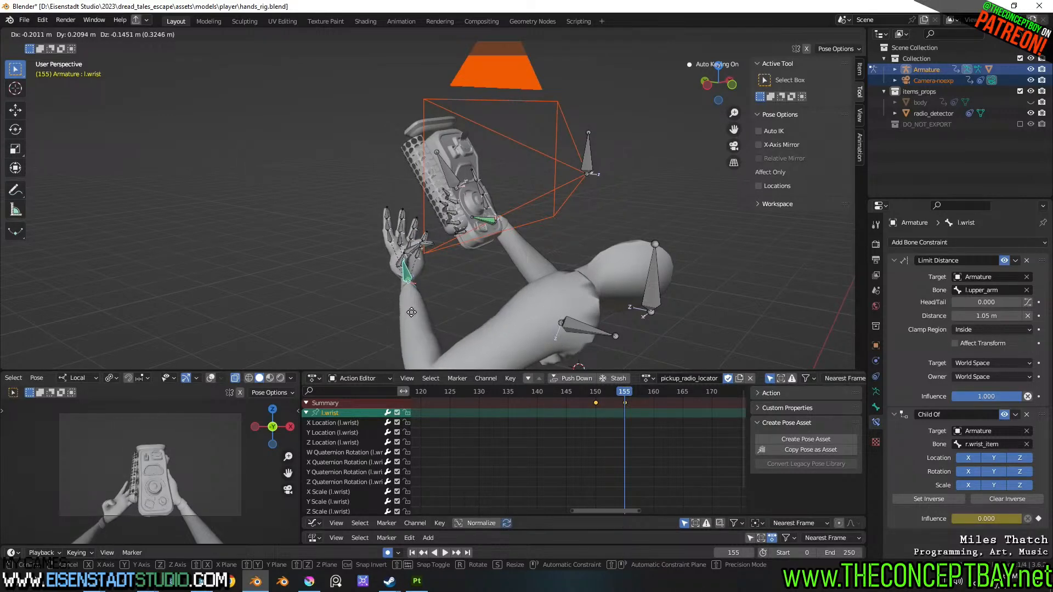
click(413, 318)
middle_drag(413, 318, 384, 324)
key(r)
click(433, 255)
middle_drag(434, 255, 424, 301)
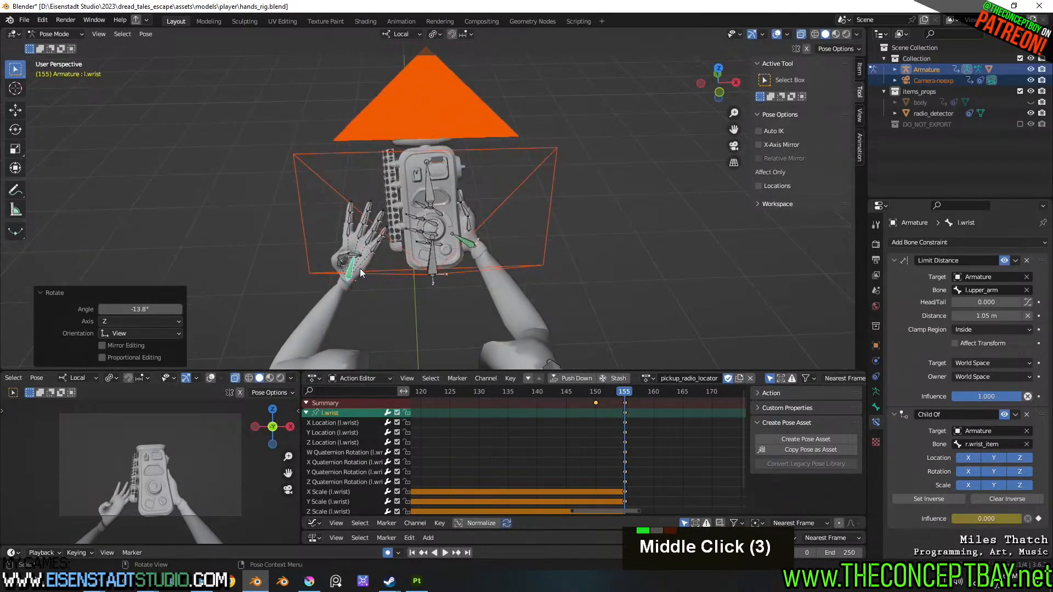
middle_drag(360, 272, 399, 268)
scroll(398, 267, up, 2)
- At frame 150, insert keyframes for all left finger bones and the left wrist
click(620, 406)
click(595, 392)
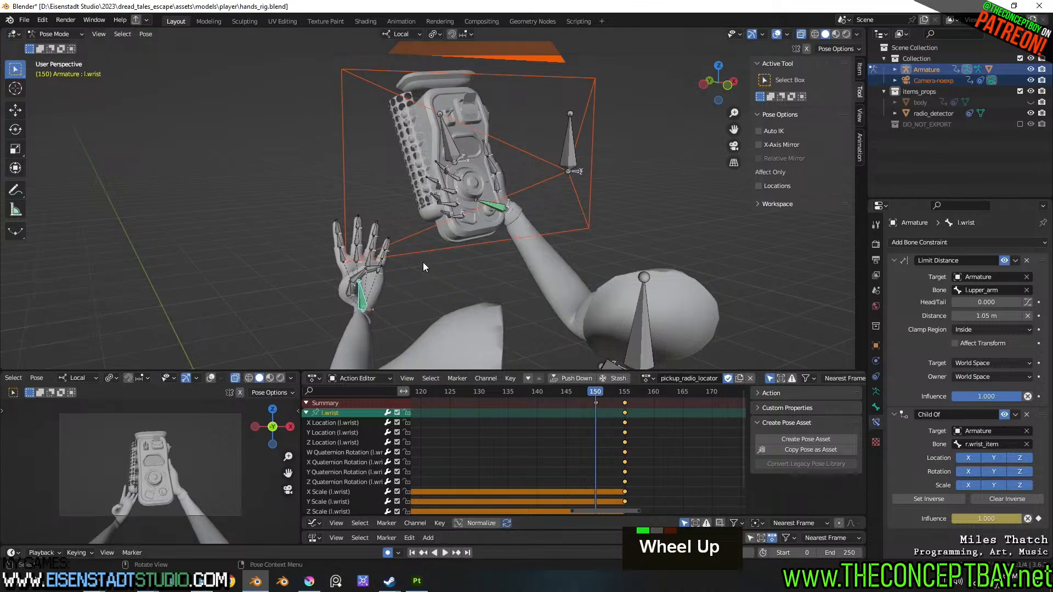
key(a)
key(b)
drag(297, 175, 396, 308)
shift+click(364, 298)
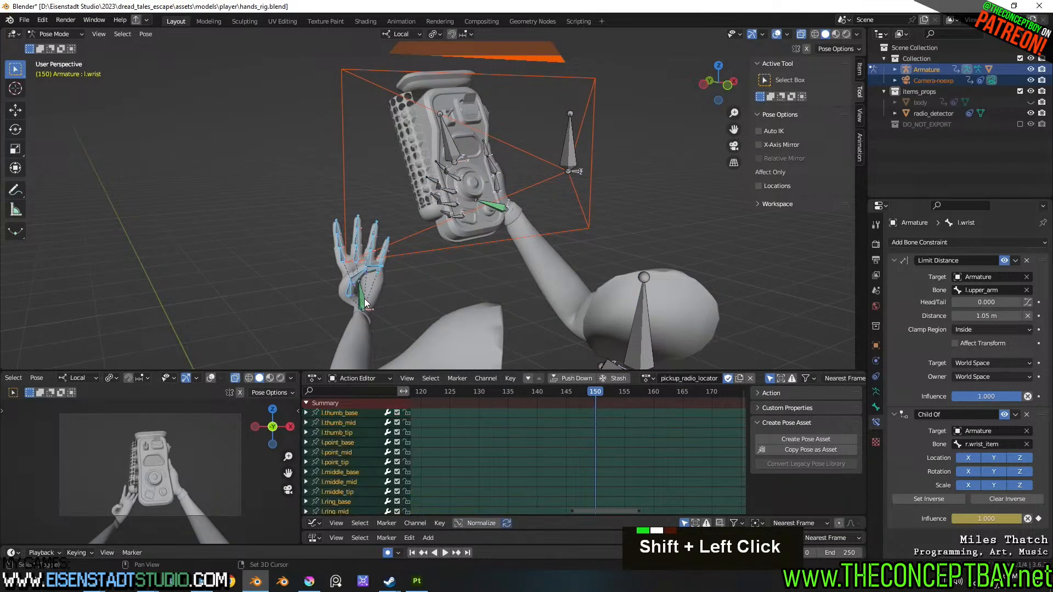
key(i)
click(591, 414)
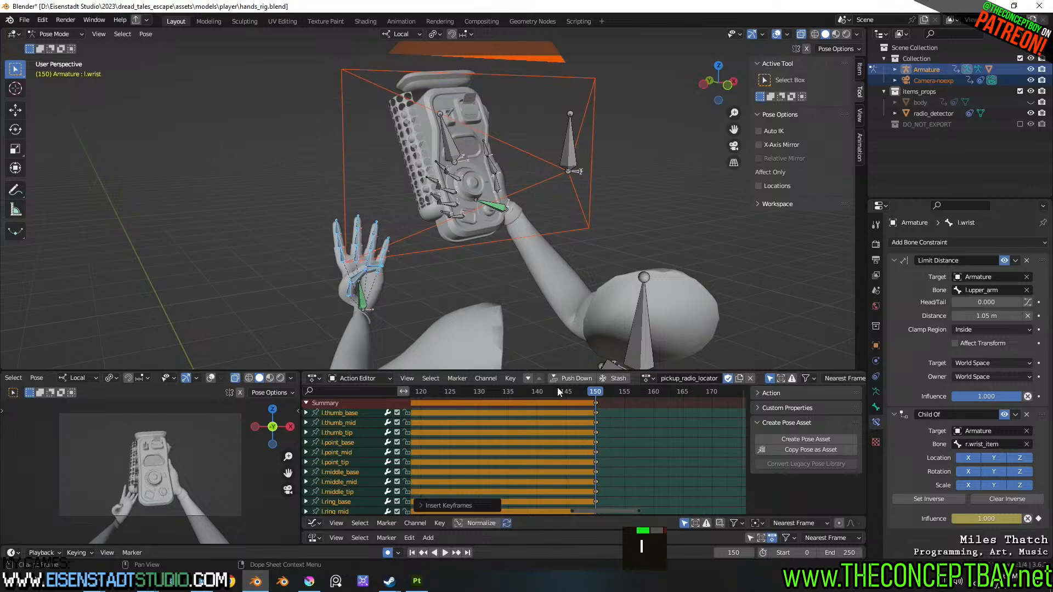
- Undo the left-hand keyframes at frame 150 and the left wrist's move and rotation at frame 155
drag(594, 393, 479, 377)
key(ctrl+z)
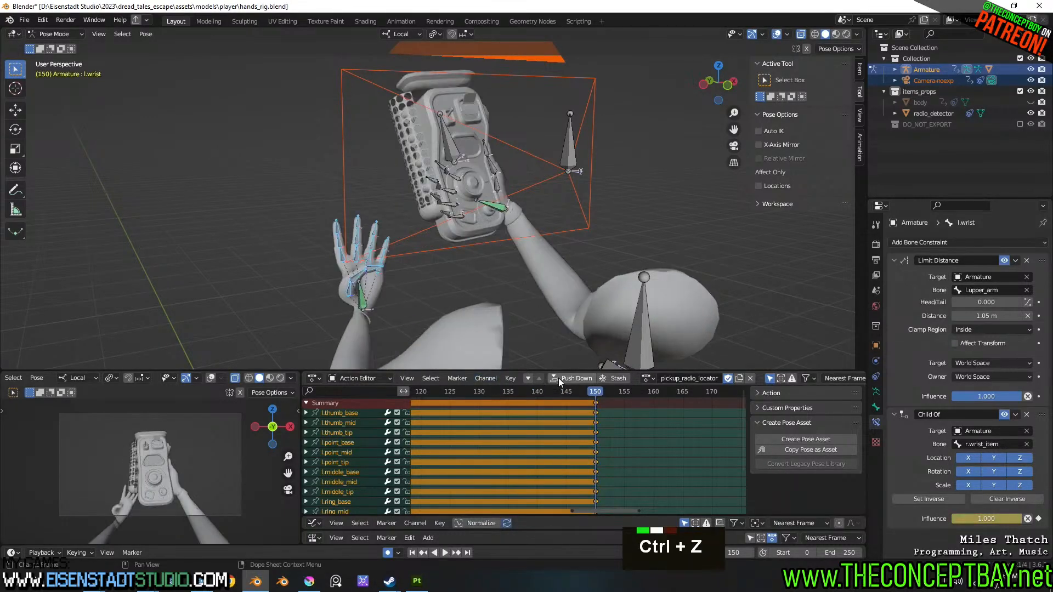
scroll(535, 415, down, 1)
key(ctrl+z)
drag(580, 395, 717, 387)
key(ctrl+z)
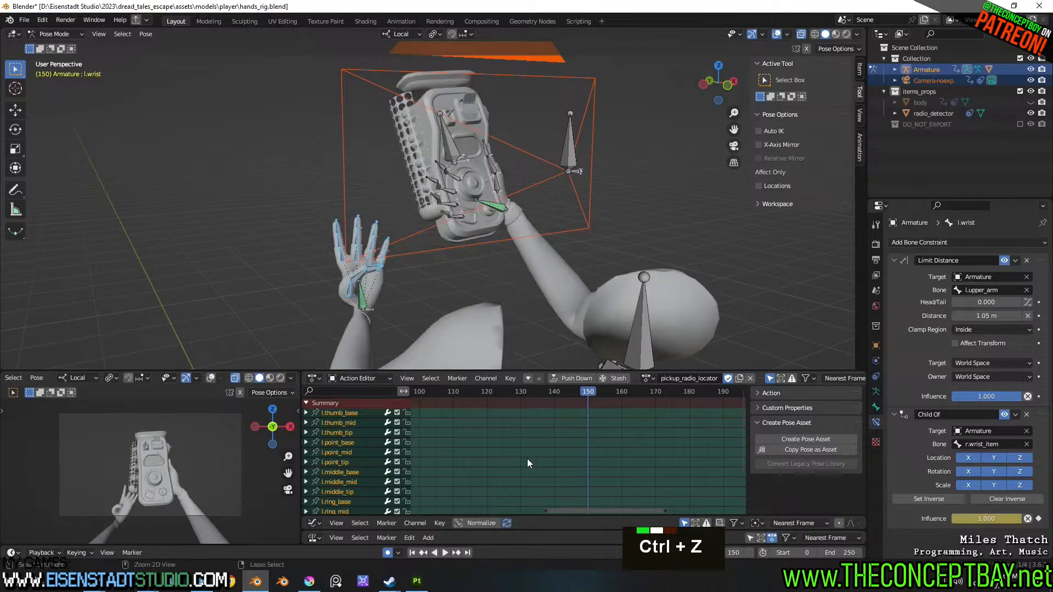
key(ctrl+z)
key(ctrl+z)
key(ctrl+z)
key(ctrl+z)
key(ctrl+z)
key(ctrl+z)
key(ctrl+z)
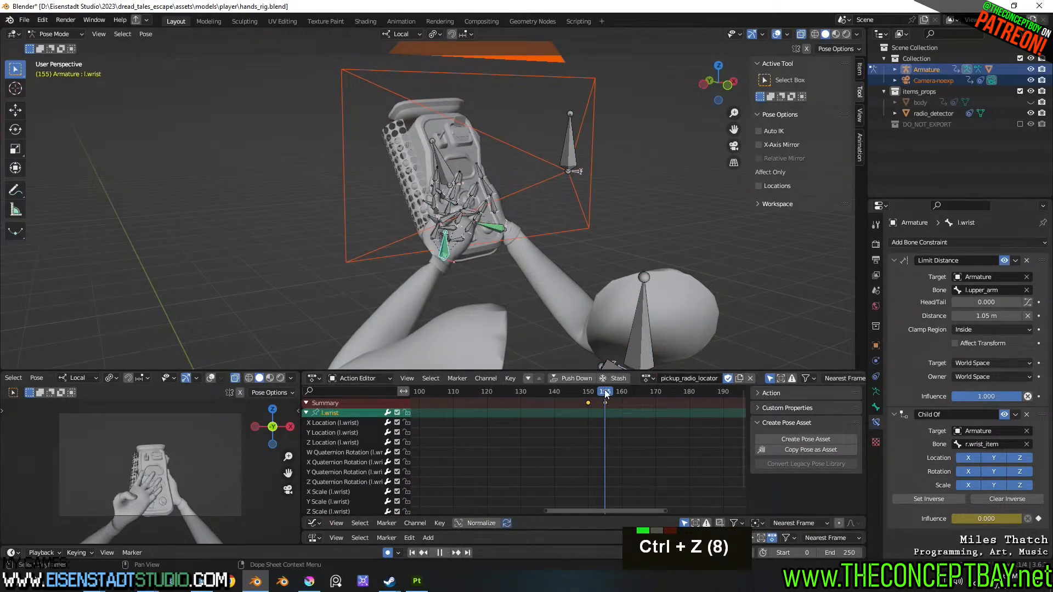
- Scrub between frames 150 and 155 to examine how the left hand separates from the radio detector
drag(607, 393, 591, 393)
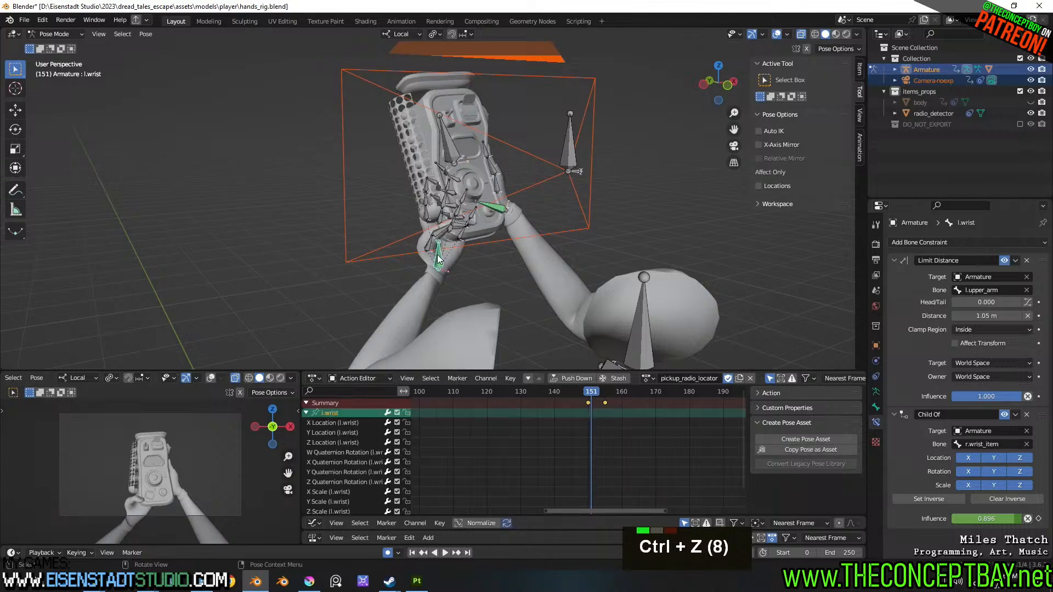
drag(591, 394, 587, 393)
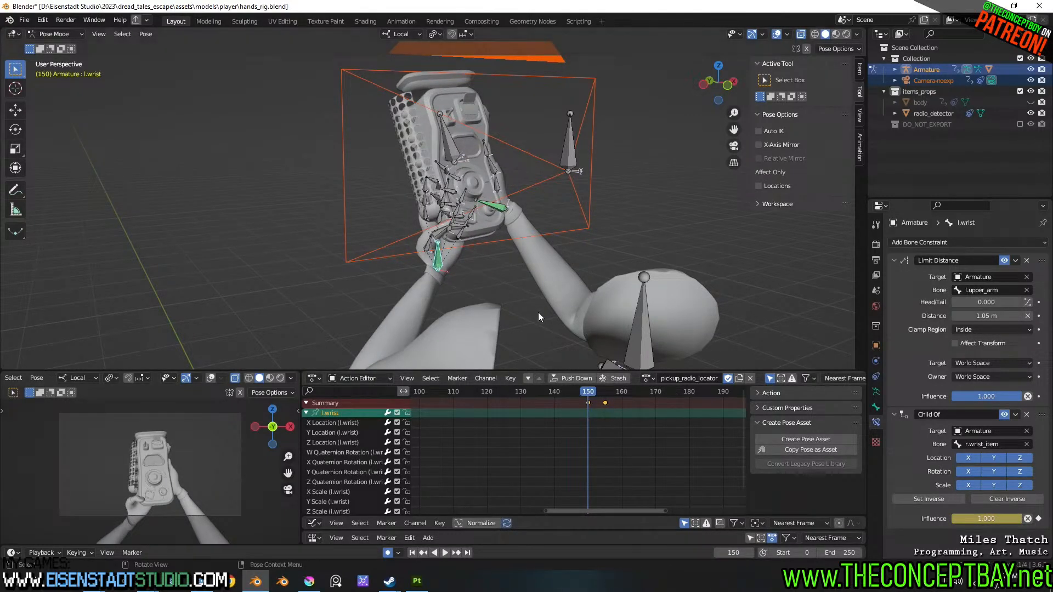
mouse_move(595, 392)
mouse_down()
mouse_move(670, 389)
mouse_move(590, 394)
mouse_up()
scroll(604, 460, down, 4)
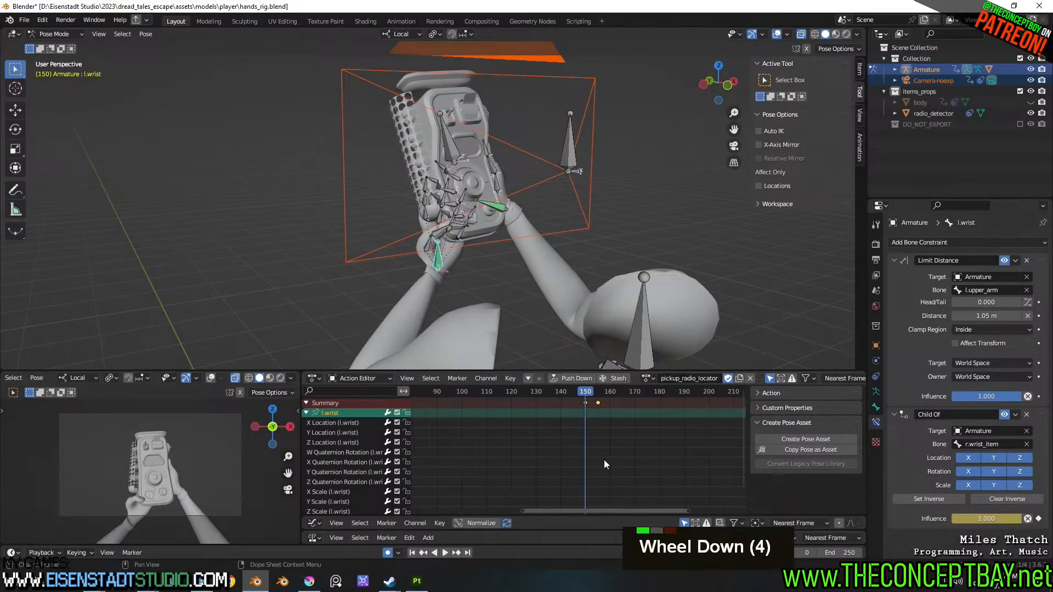
middle_drag(604, 460, 593, 412)
drag(578, 390, 588, 393)
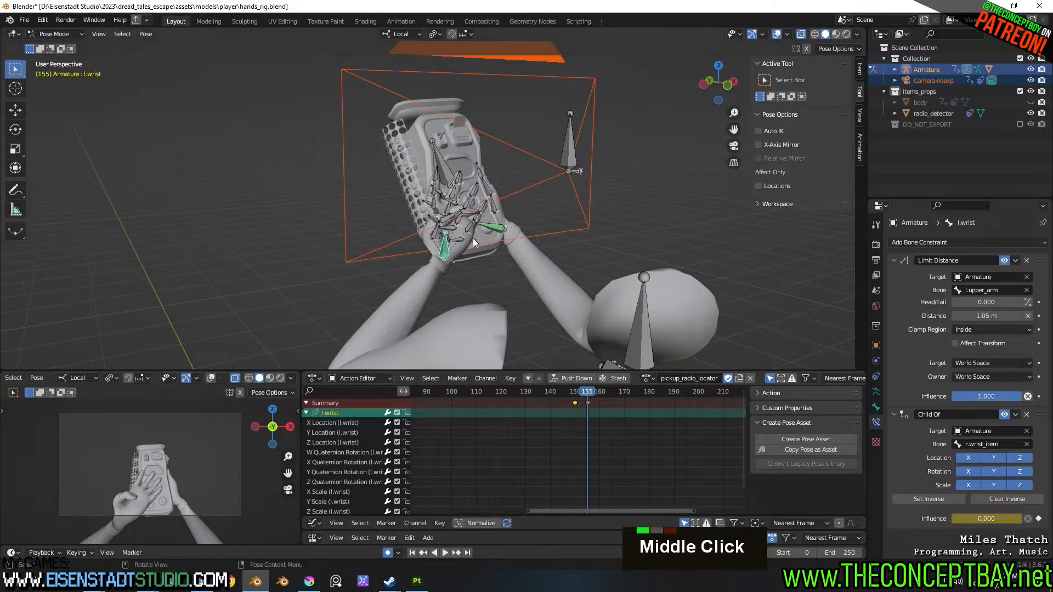
- Try moving the left wrist about -0.25 m in X and rotating it at frame 155, and undo both changes
middle_drag(473, 239, 434, 259)
scroll(429, 261, up, 1)
click(423, 329)
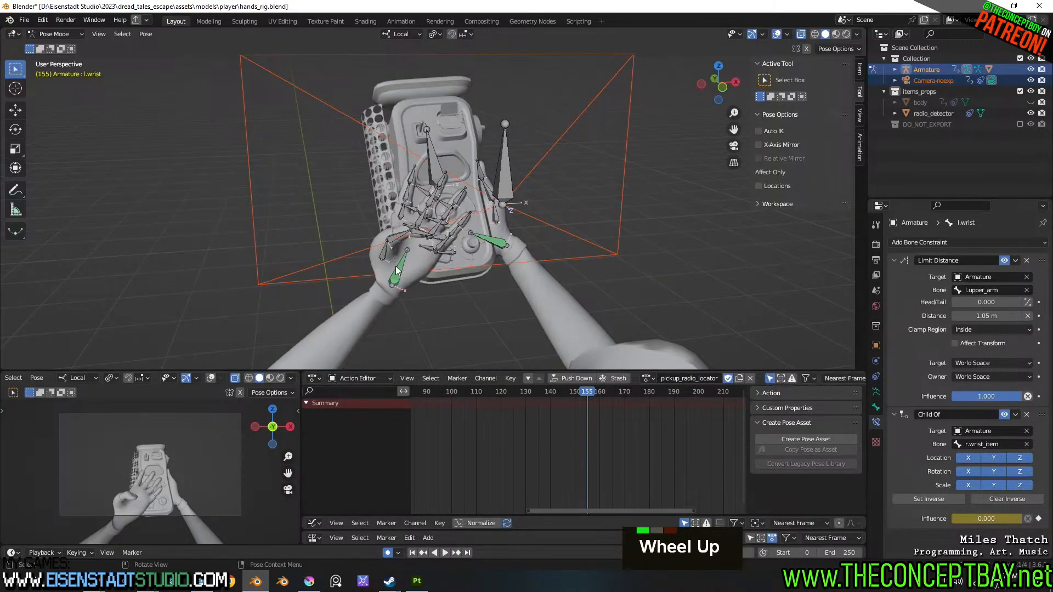
click(399, 270)
key(g)
click(376, 297)
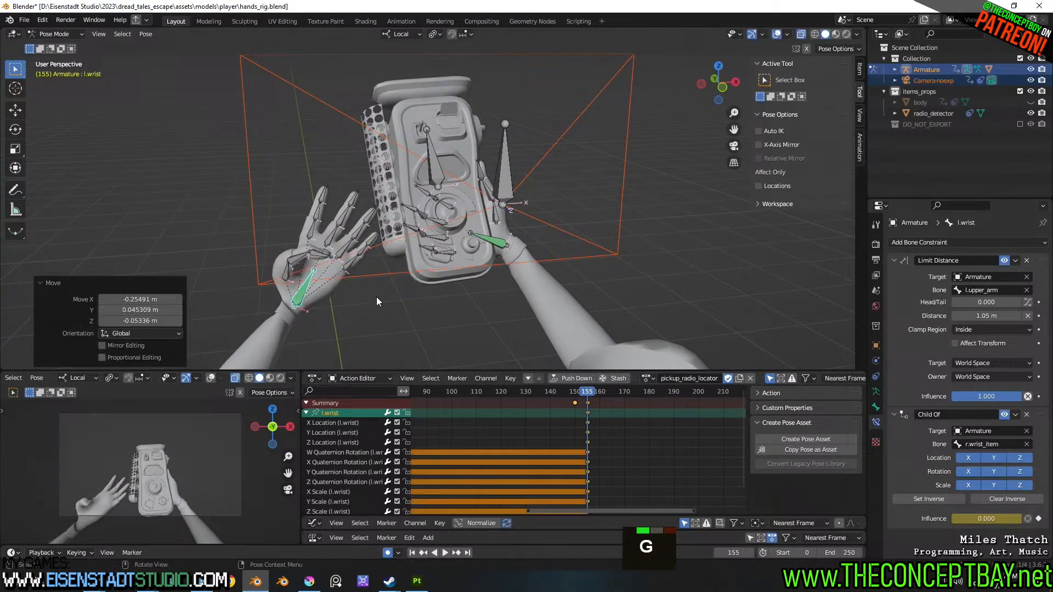
key(r)
click(388, 212)
key(ctrl+z)
key(ctrl+z)
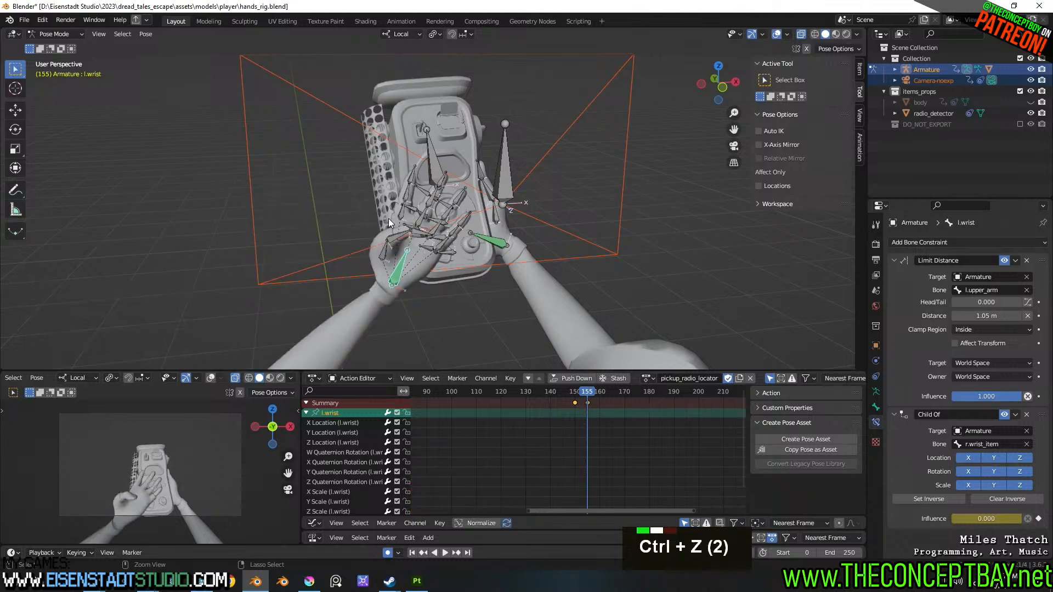
- At frame 150, insert a Location & Rotation keyframe for the left wrist
drag(584, 392, 575, 392)
key(i)
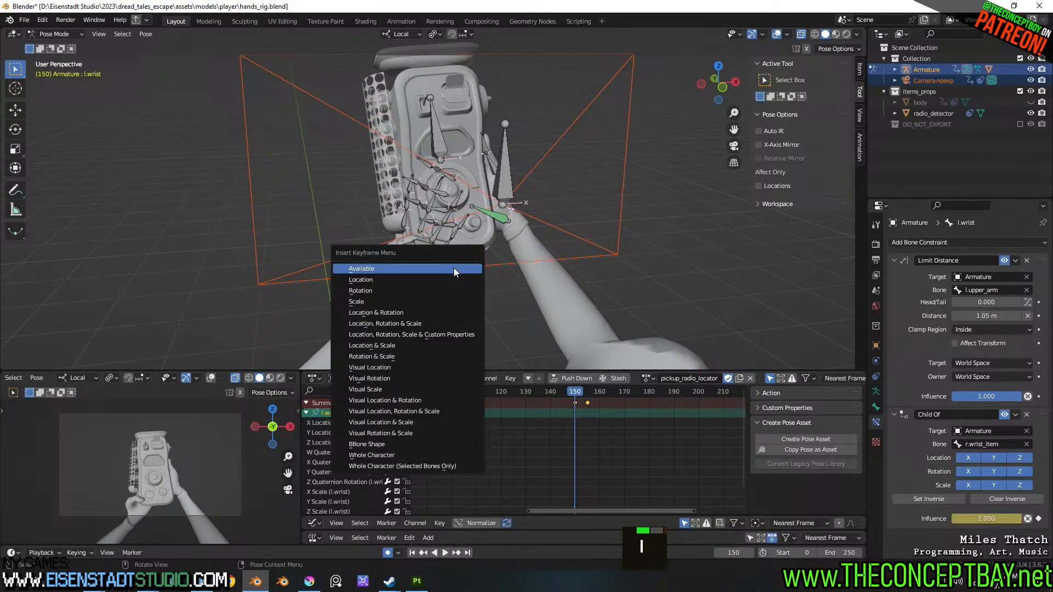
click(436, 313)
- At frame 155, rotate the left wrist about -16° and move it about -0.23 m in X and -0.09 m in Z, away from the detector
drag(576, 389, 588, 394)
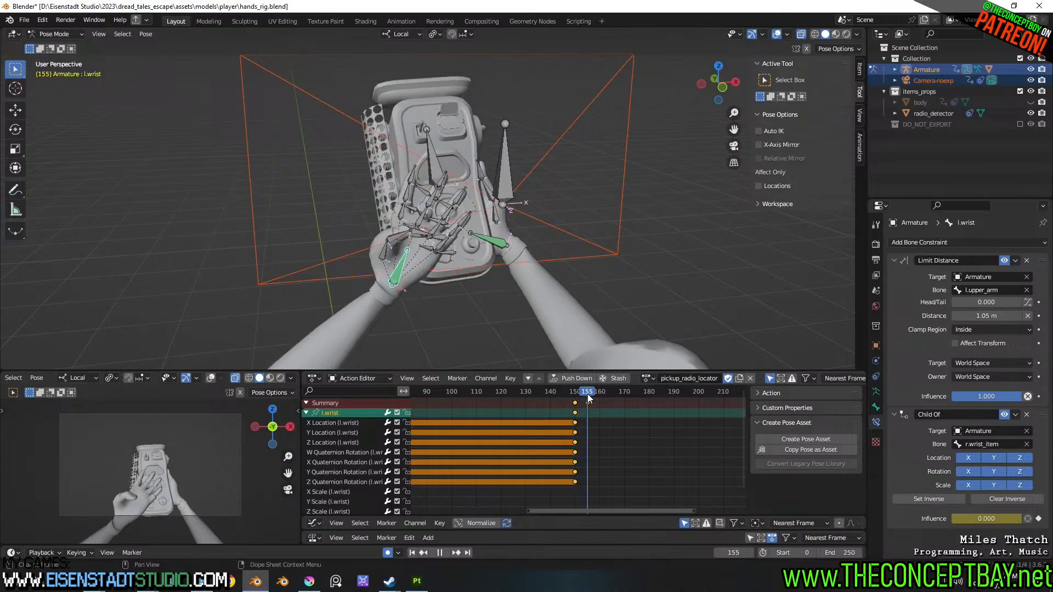
key(r)
click(468, 254)
key(g)
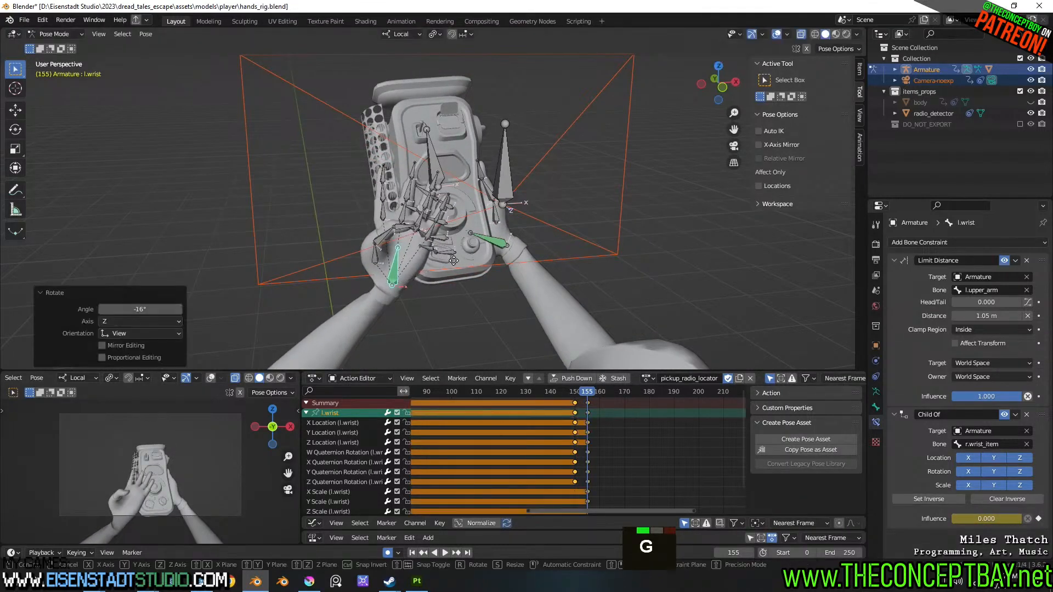
click(380, 289)
- Move the left wrist about 0.12 m in Y and -0.07 m in Z, and rotate it about -6.2° in the front view
middle_drag(522, 275, 623, 259)
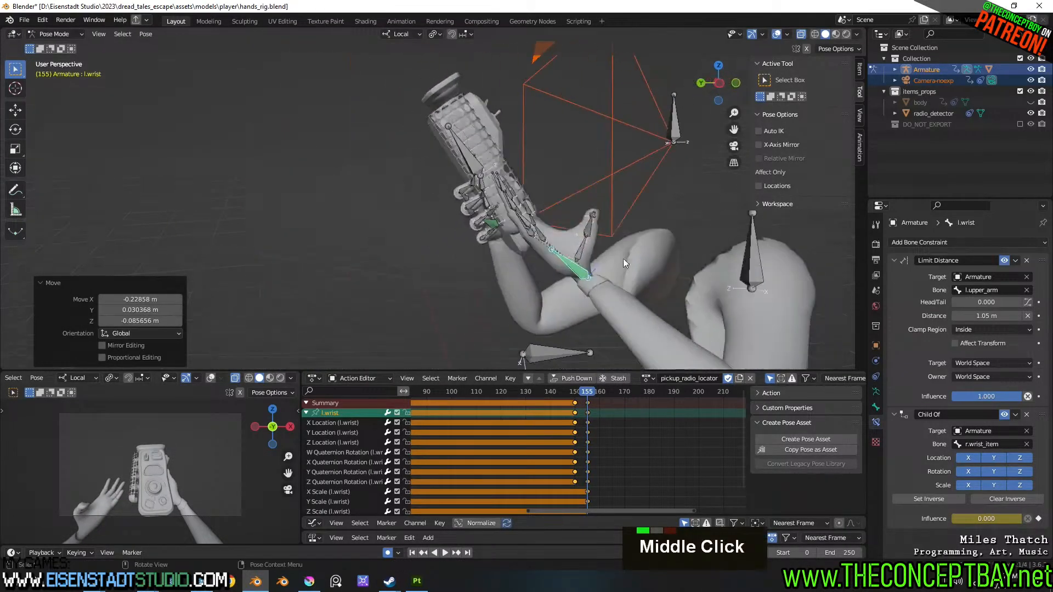
key(g)
click(573, 289)
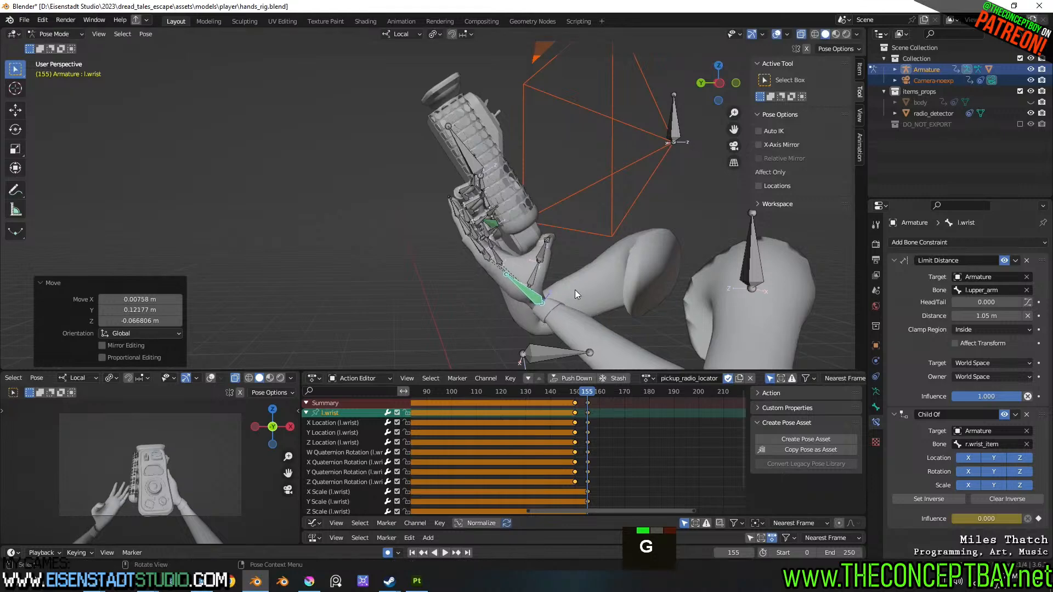
middle_drag(575, 290, 535, 281)
key(r)
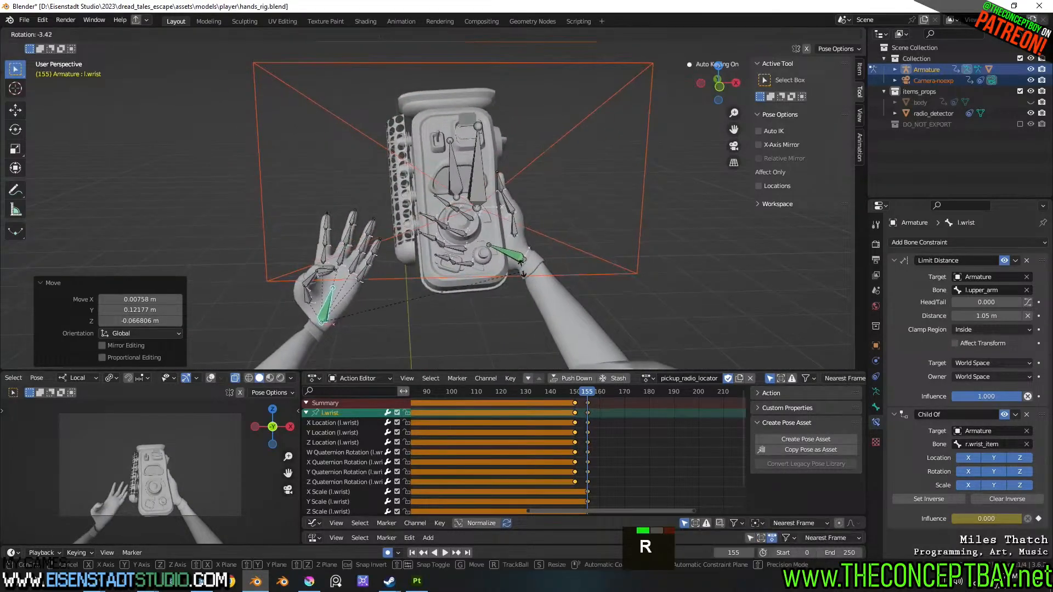
click(518, 262)
- Shift the left wrist's keyframes at frame 155 to about frame 162 and play back the release motion
key(space)
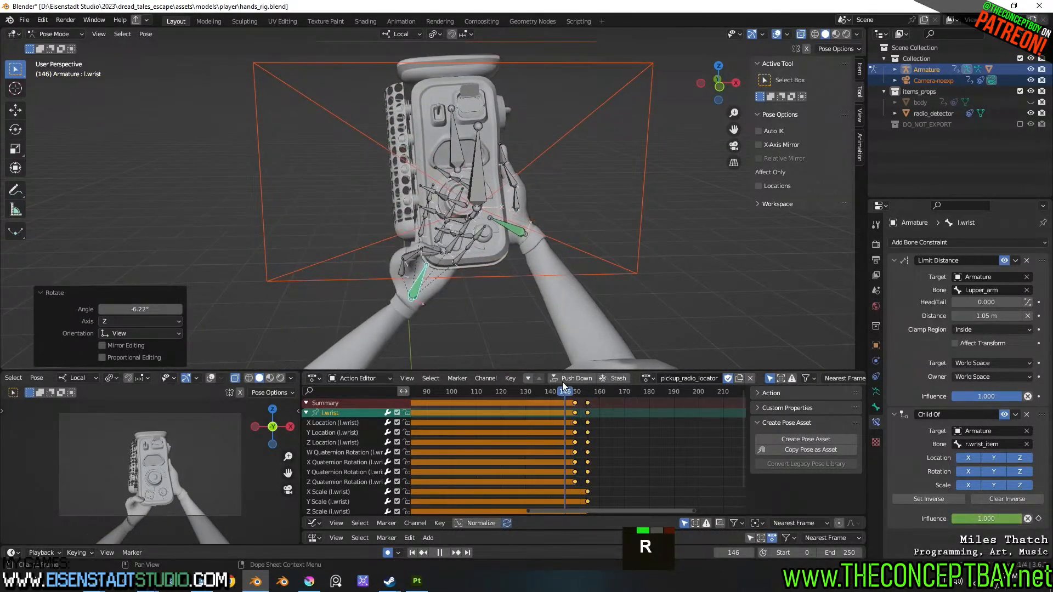
drag(586, 396, 590, 397)
click(610, 410)
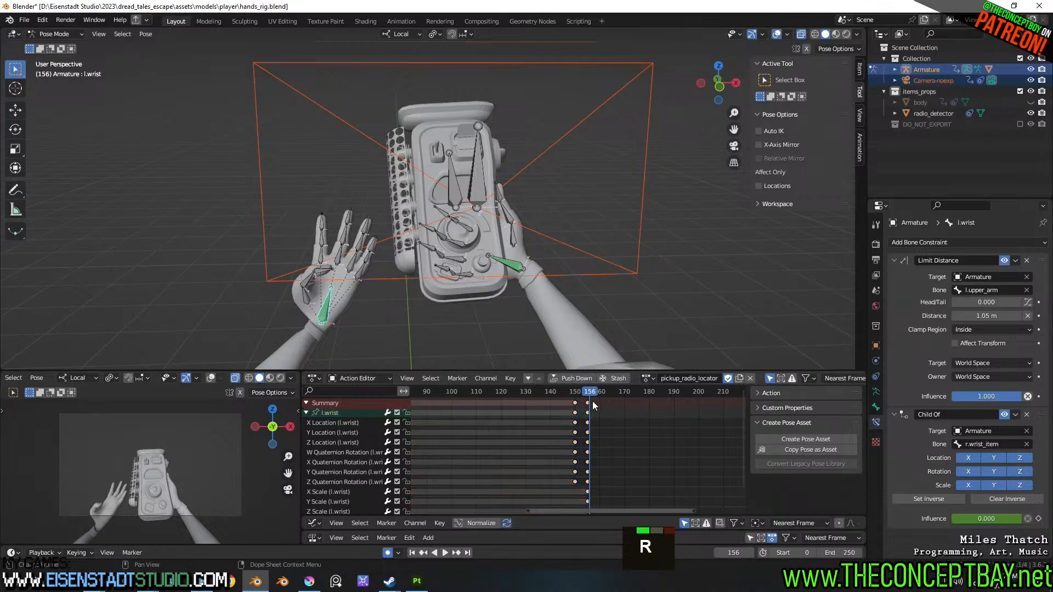
click(588, 402)
key(g)
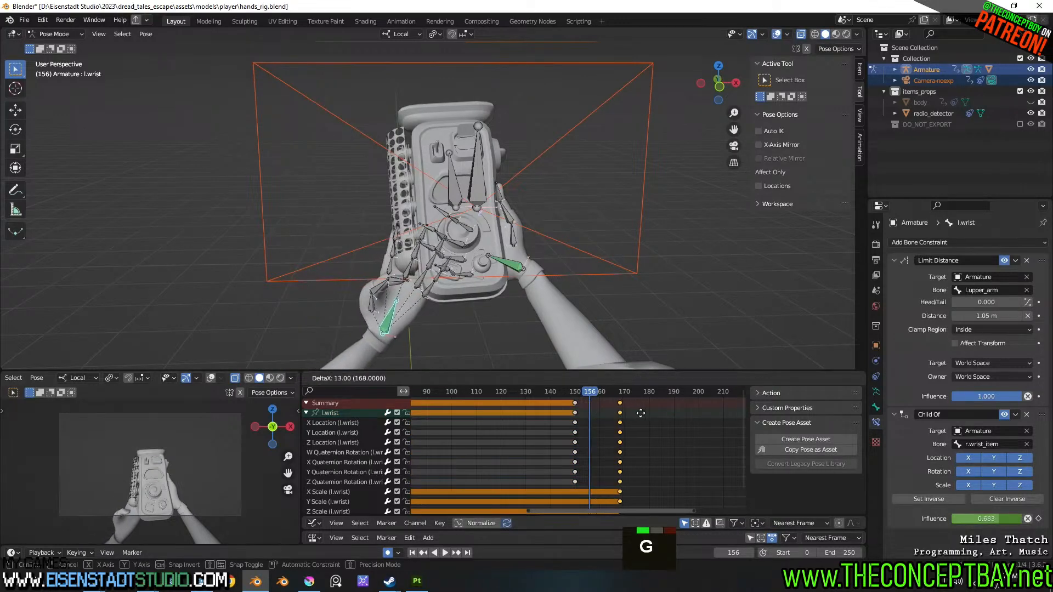
click(626, 409)
key(space)
key(space)
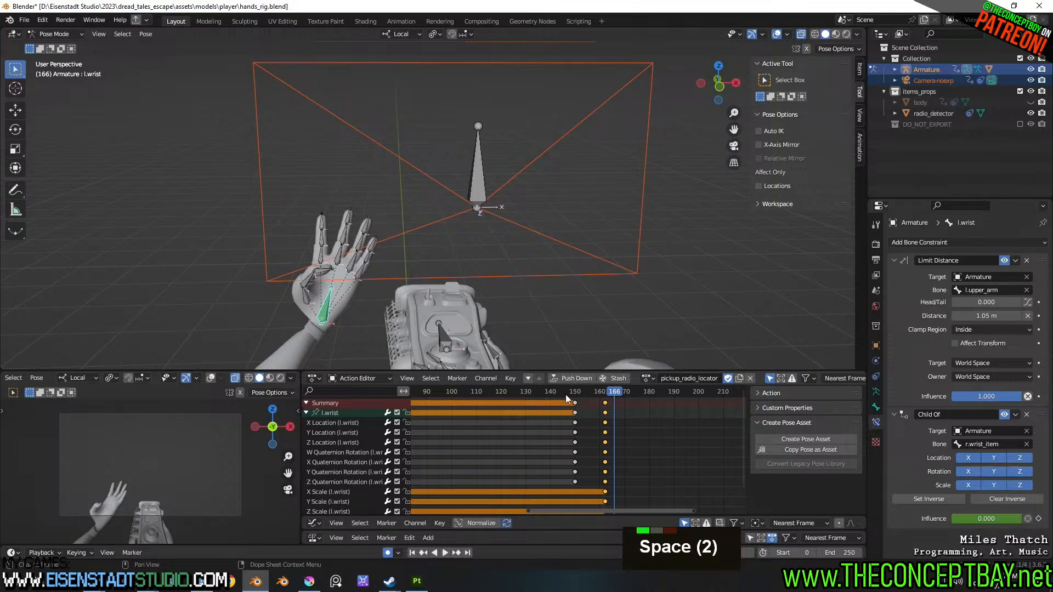
- At frame 163, rotate the left wrist about -78.7° so the hand turns sideways beside the detector
middle_drag(526, 364, 616, 290)
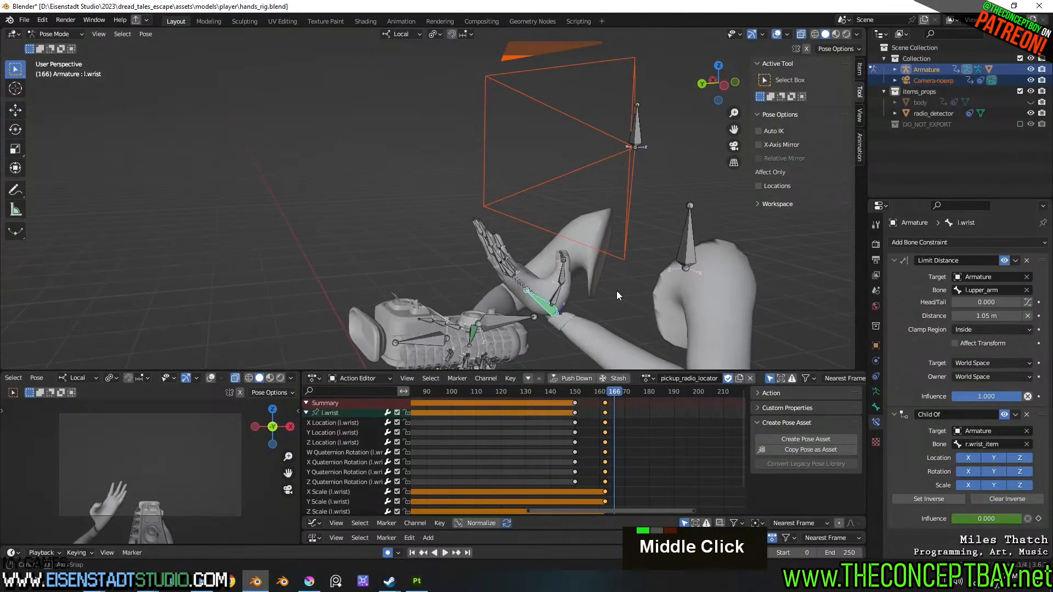
drag(612, 391, 606, 390)
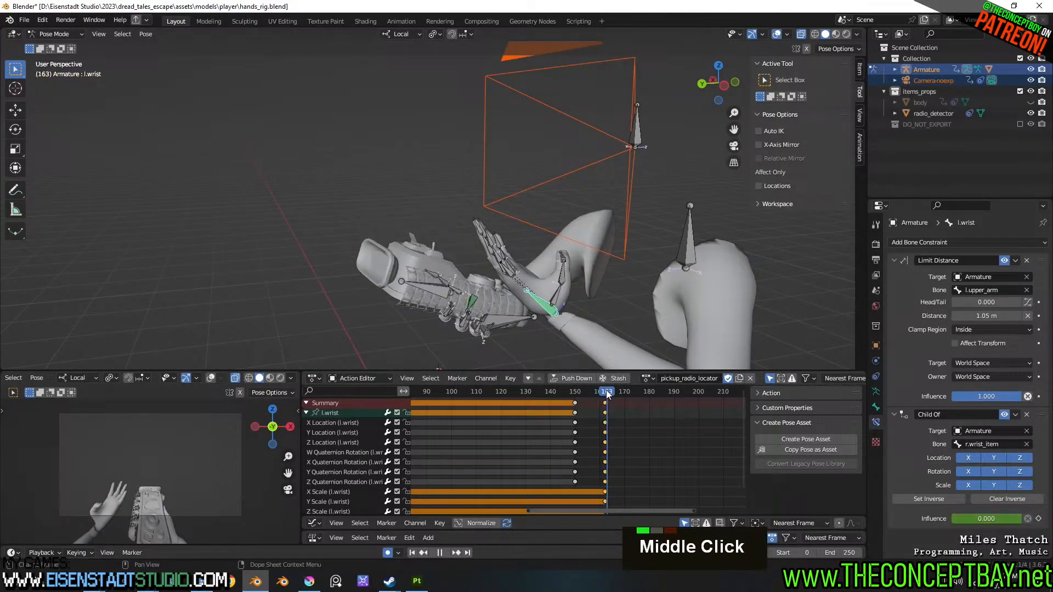
middle_drag(596, 313, 637, 314)
key(r)
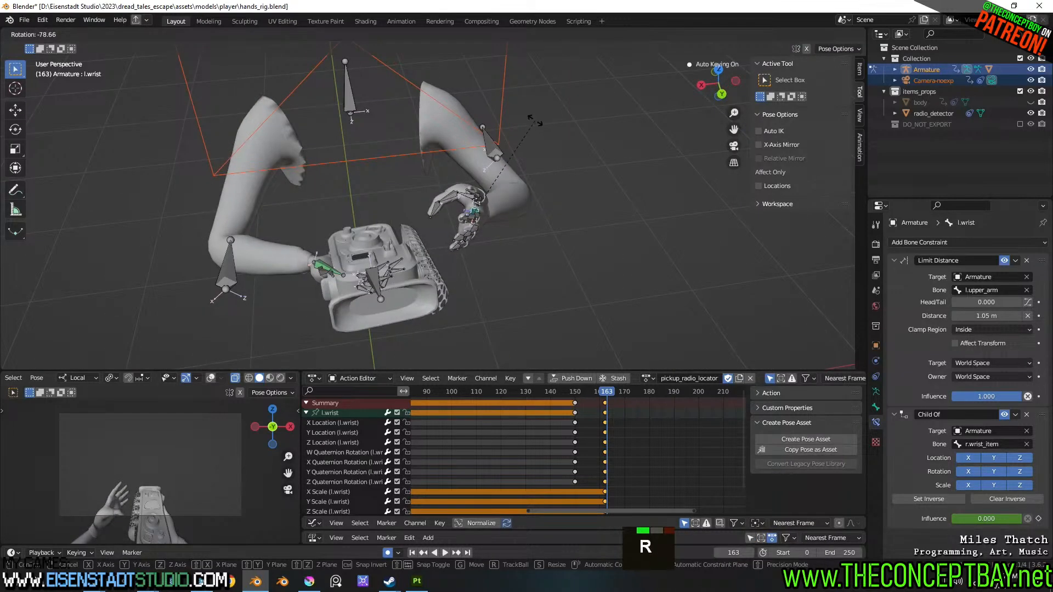
click(535, 121)
middle_drag(483, 205, 418, 192)
- Select the left thumb's base, mid and tip bones and insert keyframes for them at about frame 151
scroll(420, 188, up, 4)
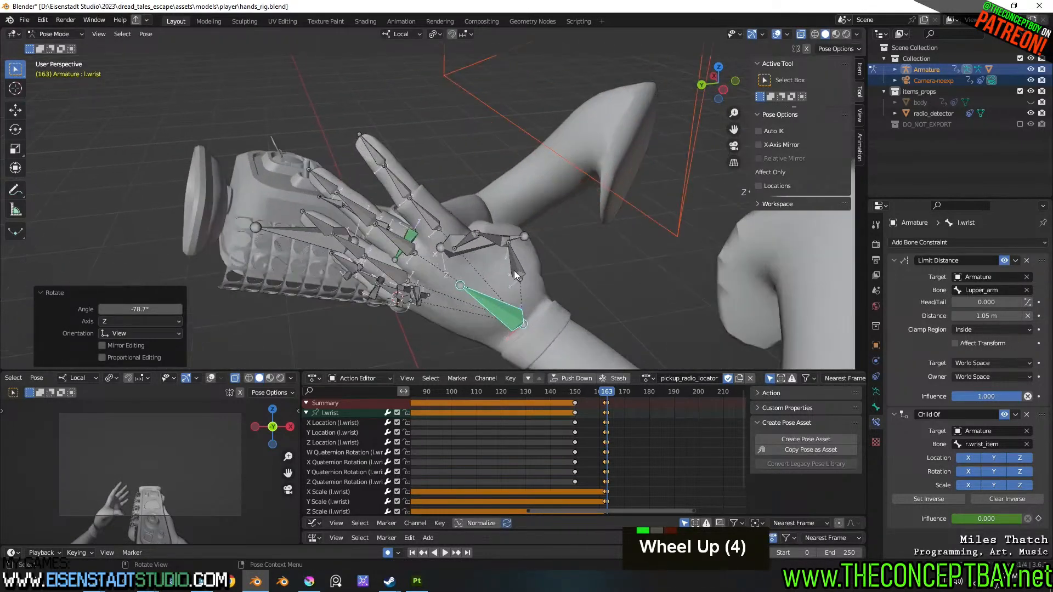
click(516, 275)
middle_drag(545, 289, 436, 259)
shift+click(457, 272)
shift+click(437, 259)
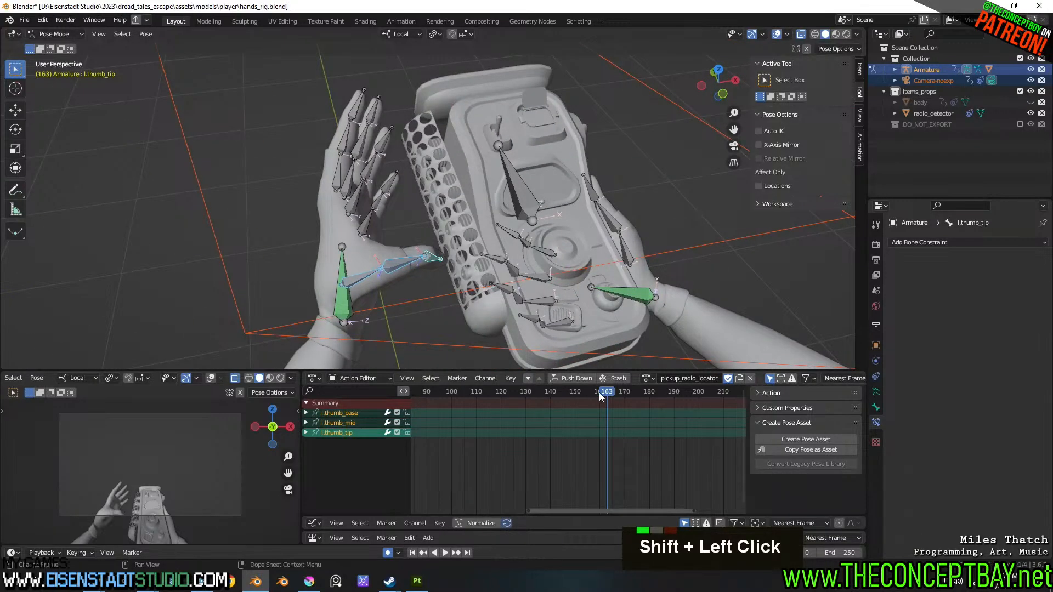
mouse_move(605, 396)
mouse_down()
mouse_move(576, 391)
mouse_move(607, 392)
mouse_up()
key(i)
click(568, 283)
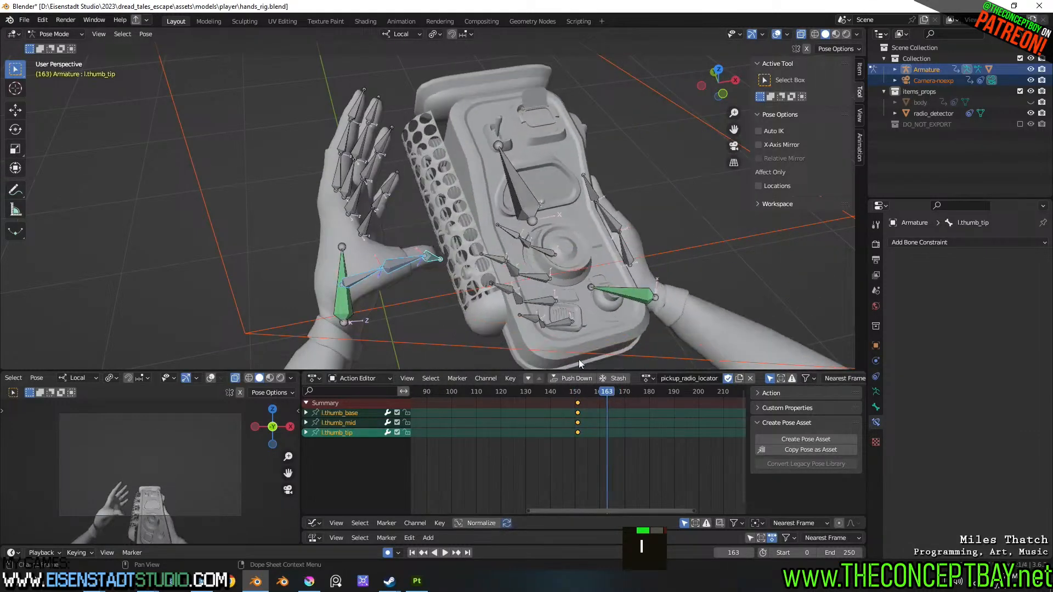
- At frame 163, rotate the three left thumb bones about -36° around their local X axis
key(r)
key(x)
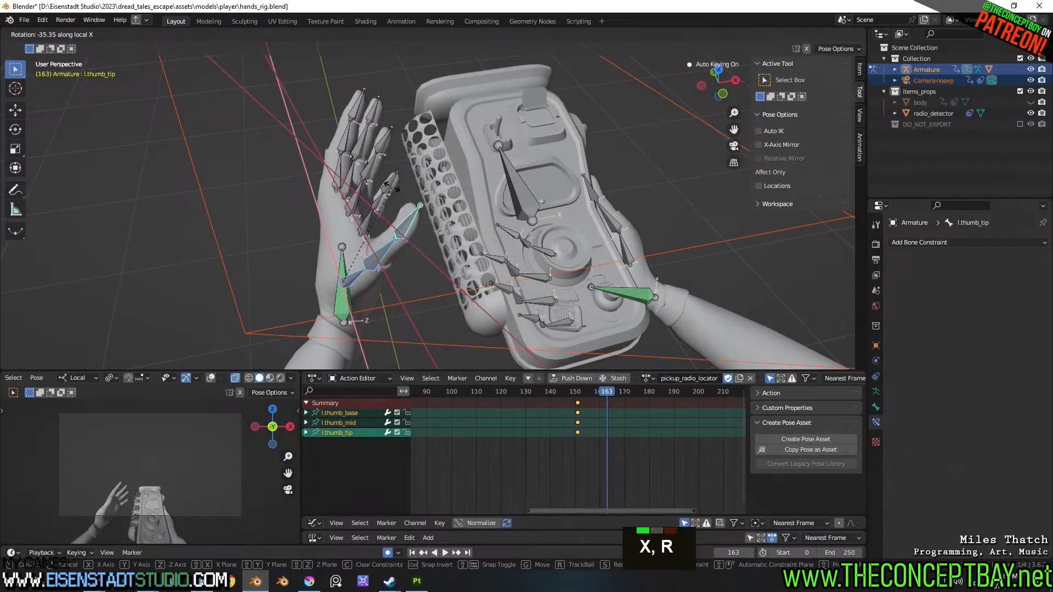
click(391, 189)
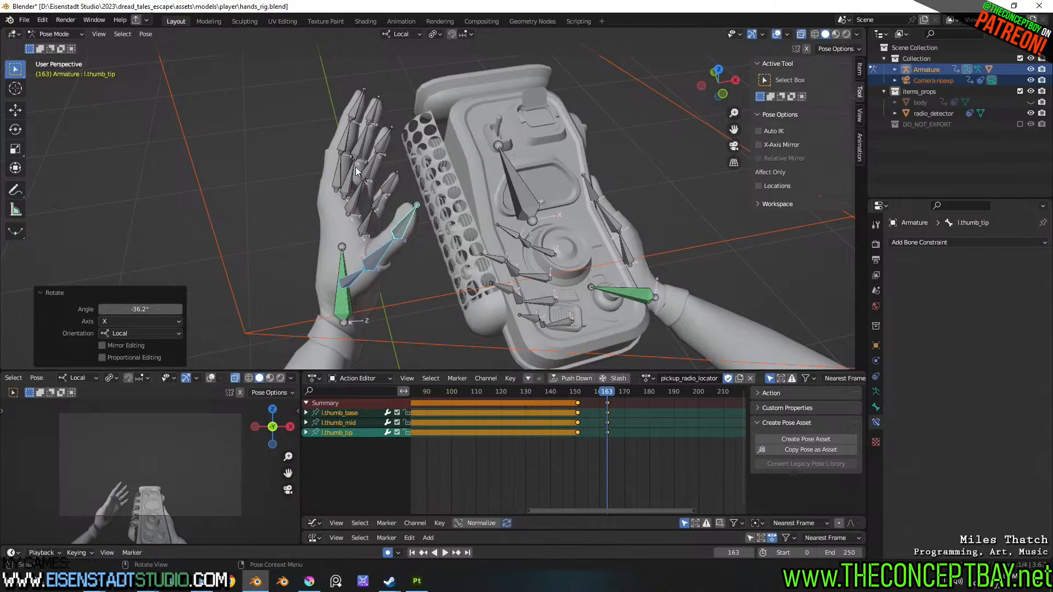
- Select all left finger bones except the thumb and insert Location & Rotation keyframes for them at frame 159
middle_drag(356, 171, 467, 110)
key(a)
key(a)
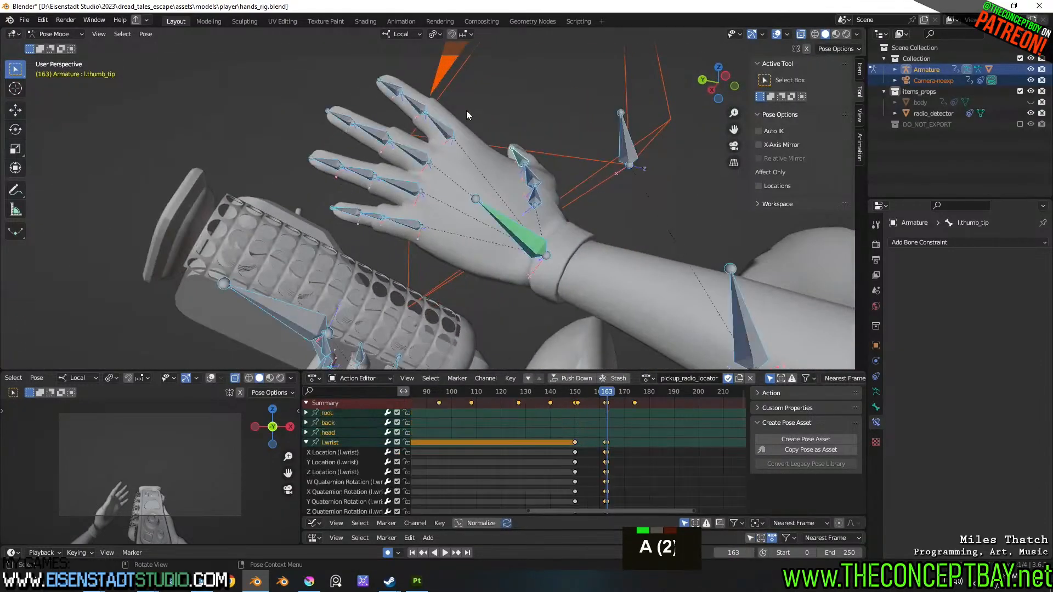
key(b)
drag(307, 50, 449, 236)
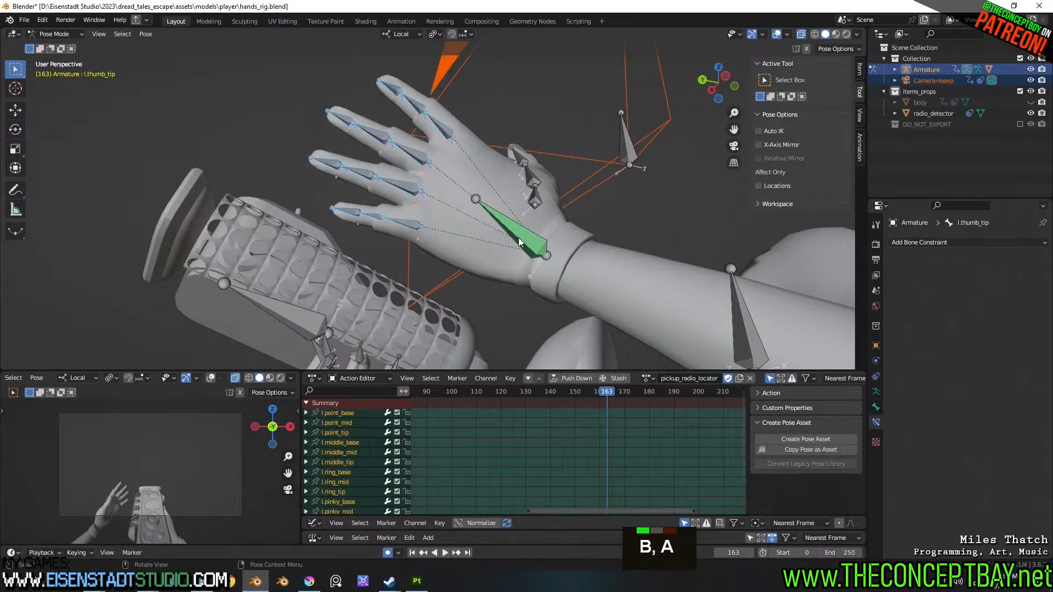
middle_drag(519, 241, 466, 357)
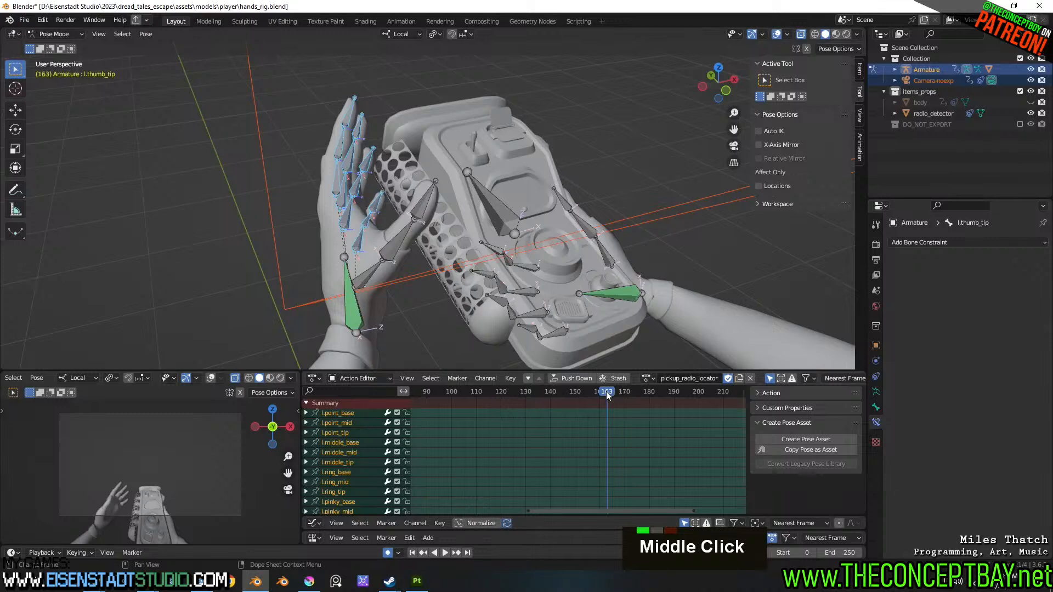
drag(607, 390, 598, 410)
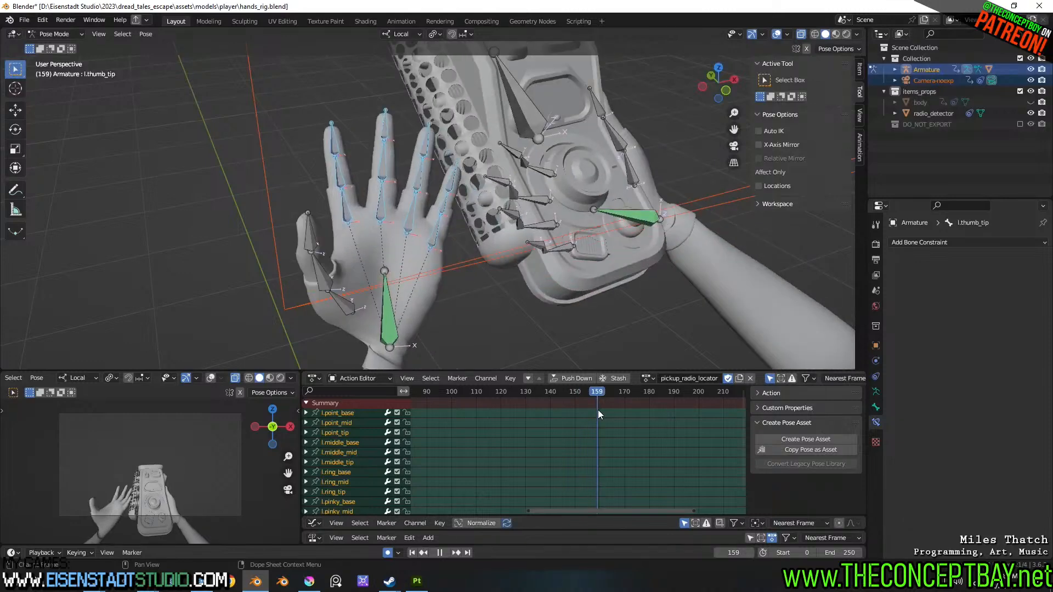
key(i)
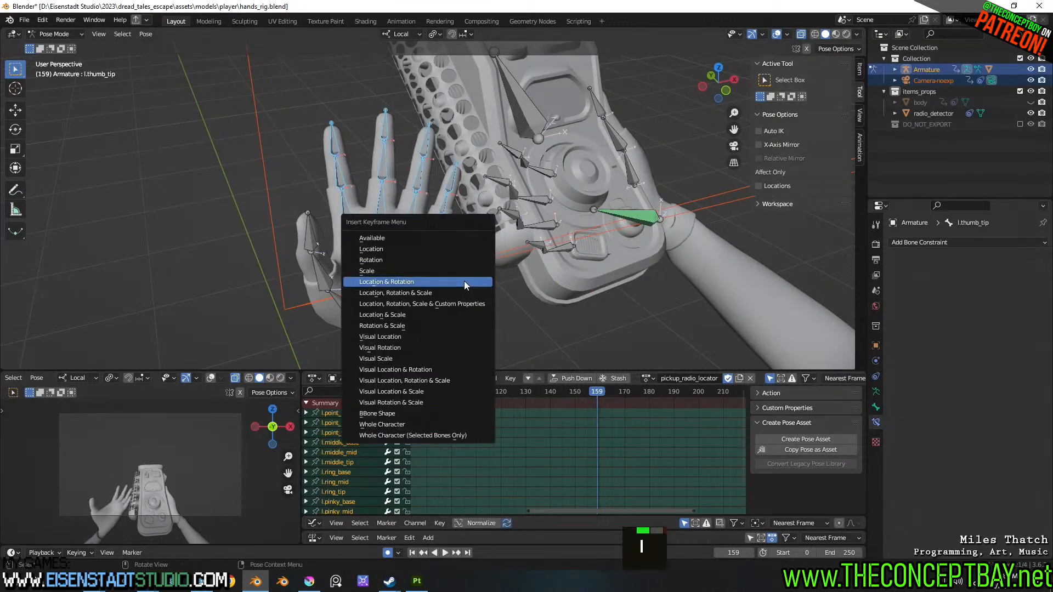
click(464, 281)
- At frame 177, curl the four left fingers by rotating their bones about 34° around local X
key(space)
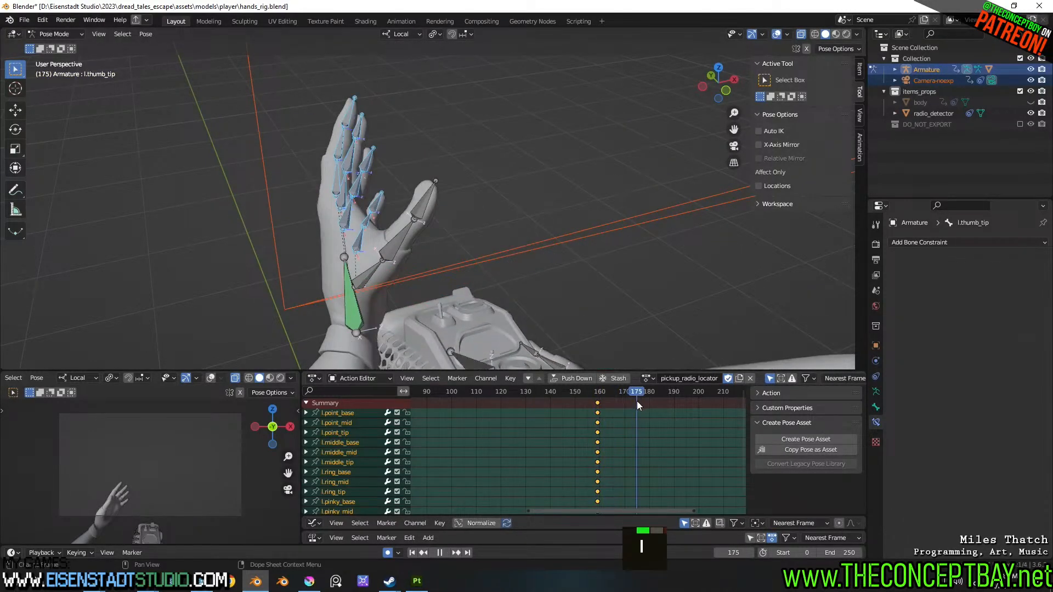
key(r)
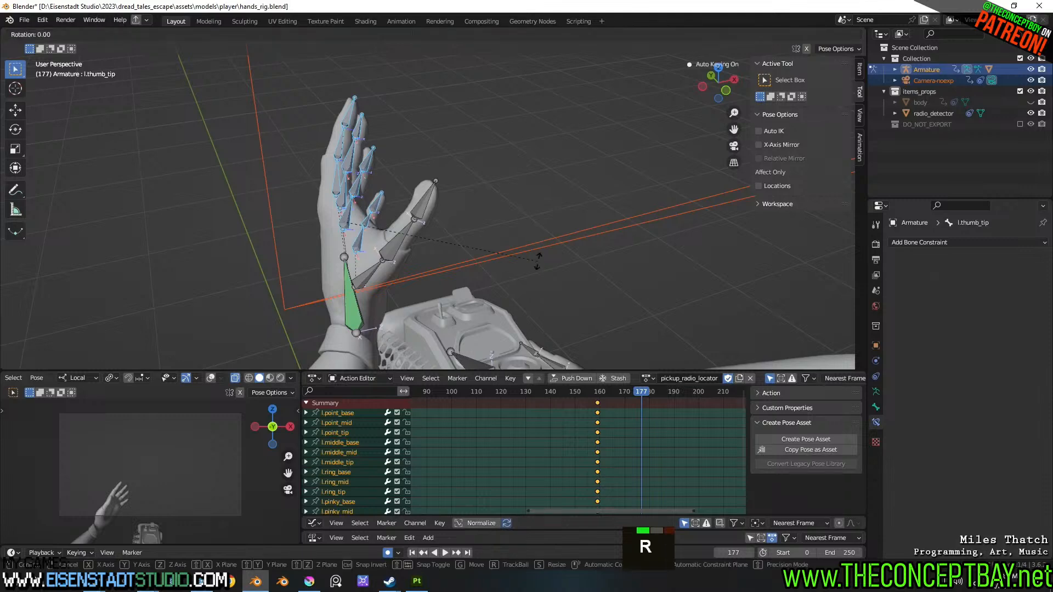
key(x)
key(x)
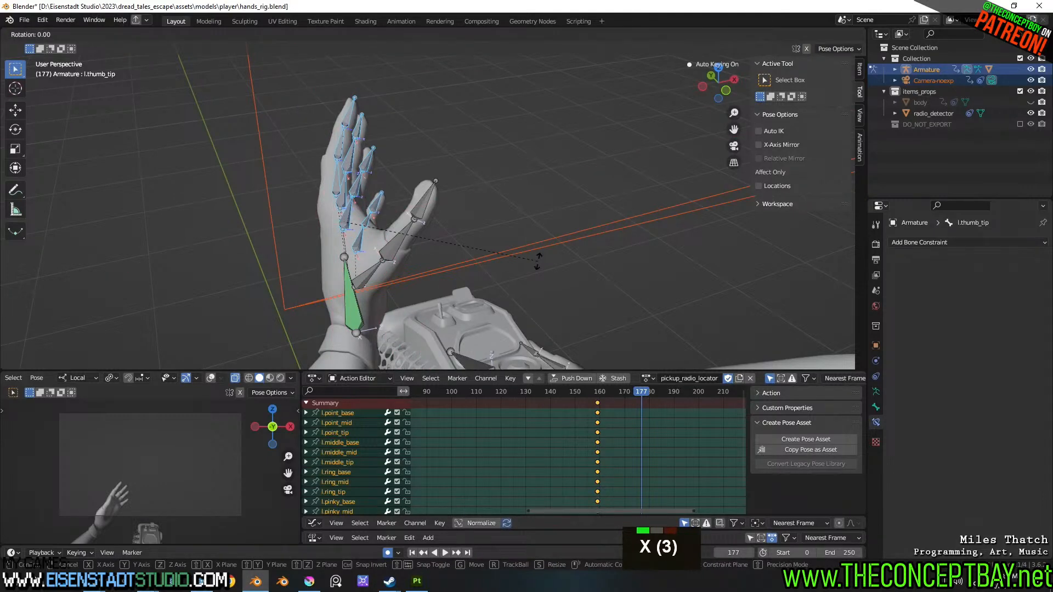
key(Escape)
key(r)
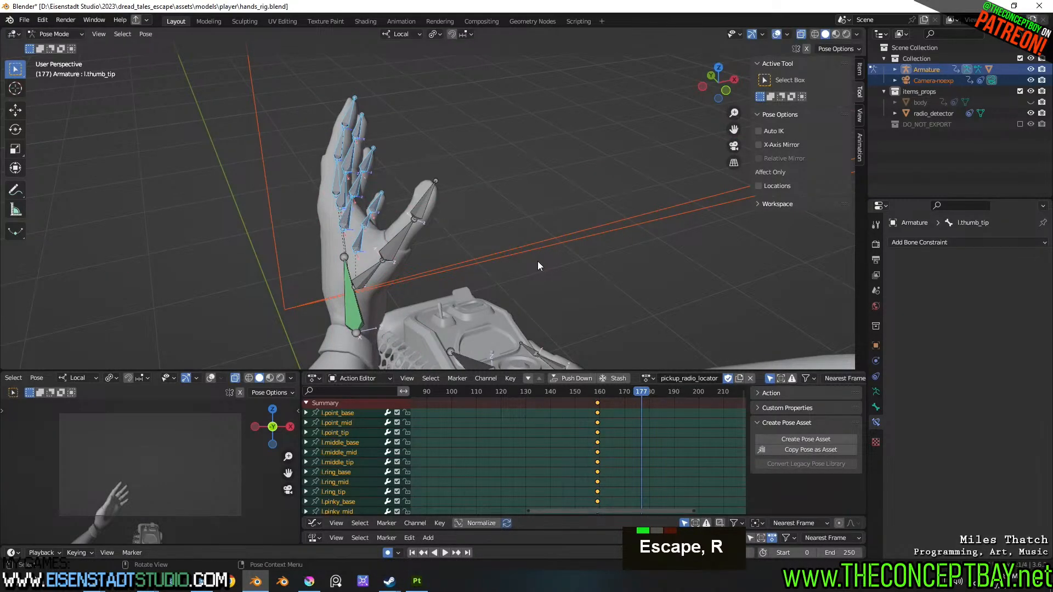
key(x)
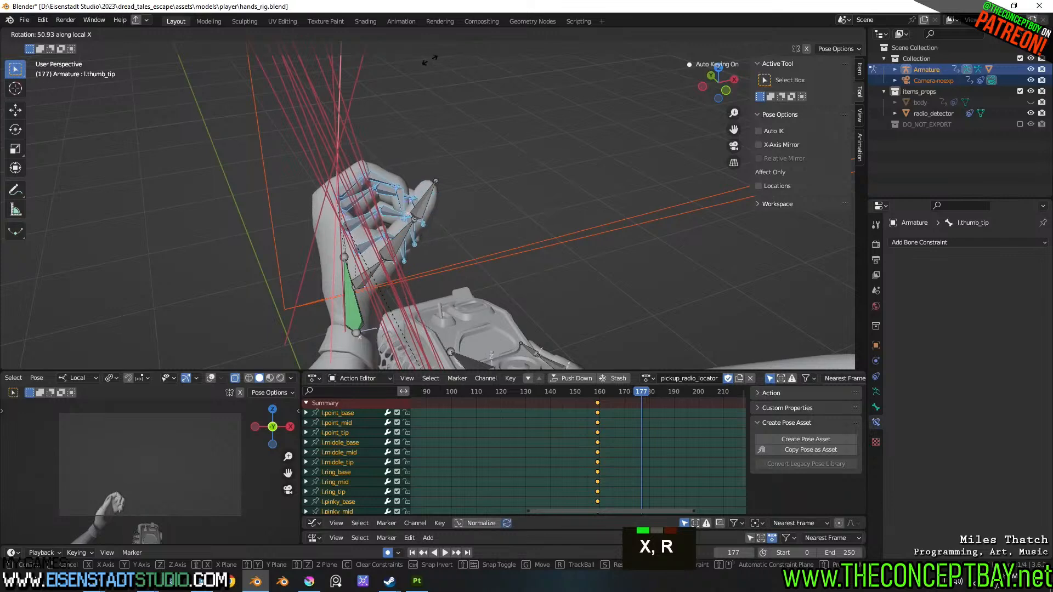
click(492, 47)
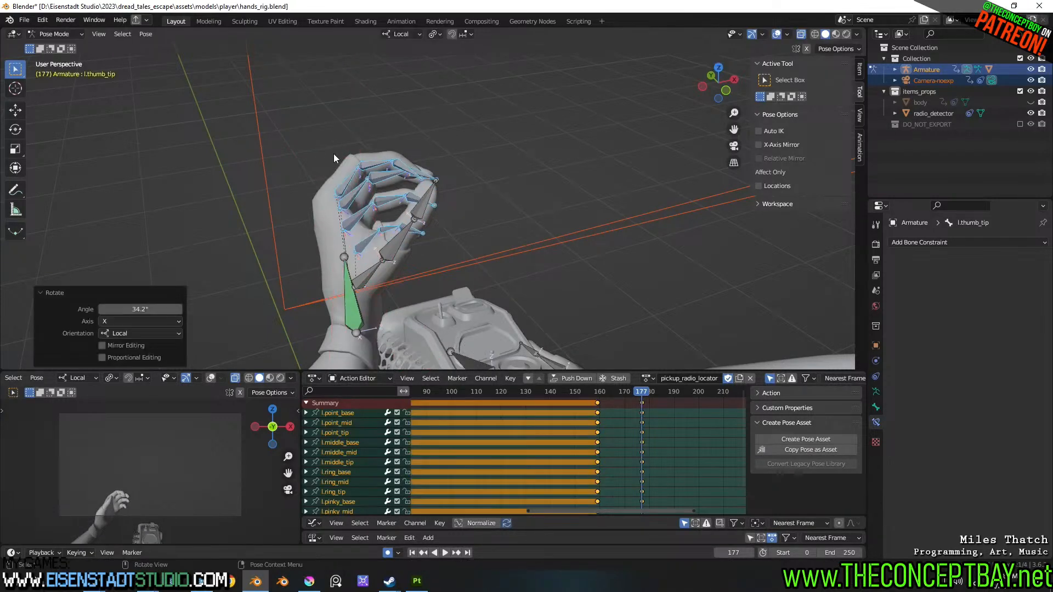
- Exclude the index finger's bones from the selection and curl the middle, ring and pinky bones about 23.5° further around local X
shift+click(352, 189)
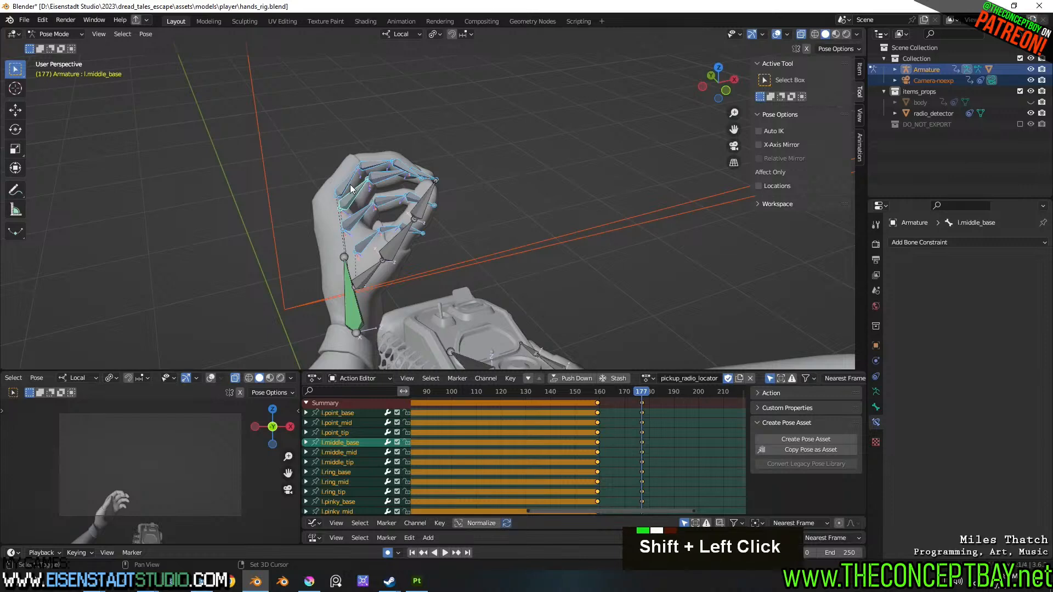
key(shift)
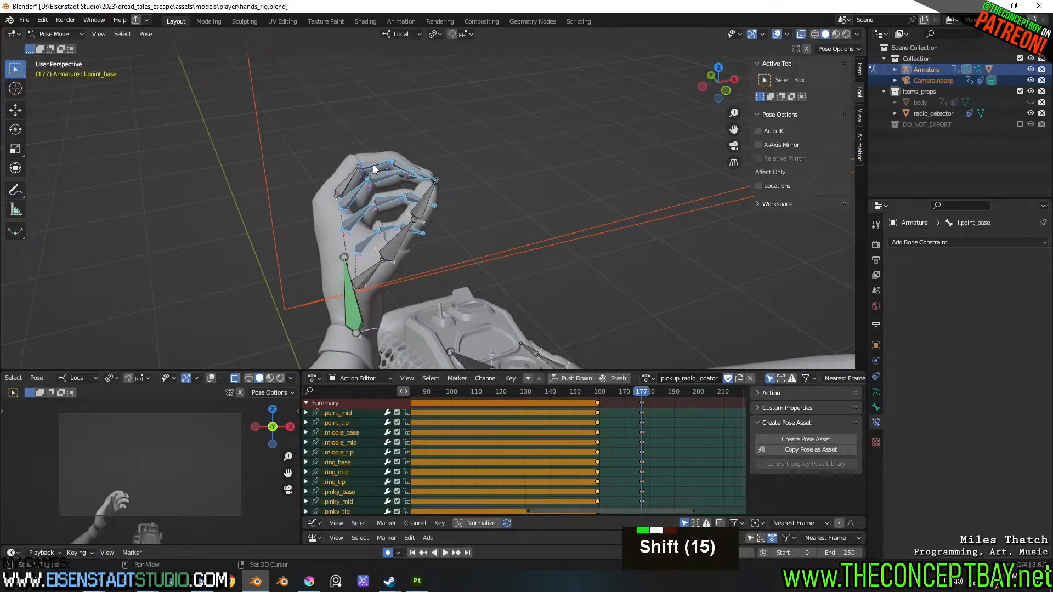
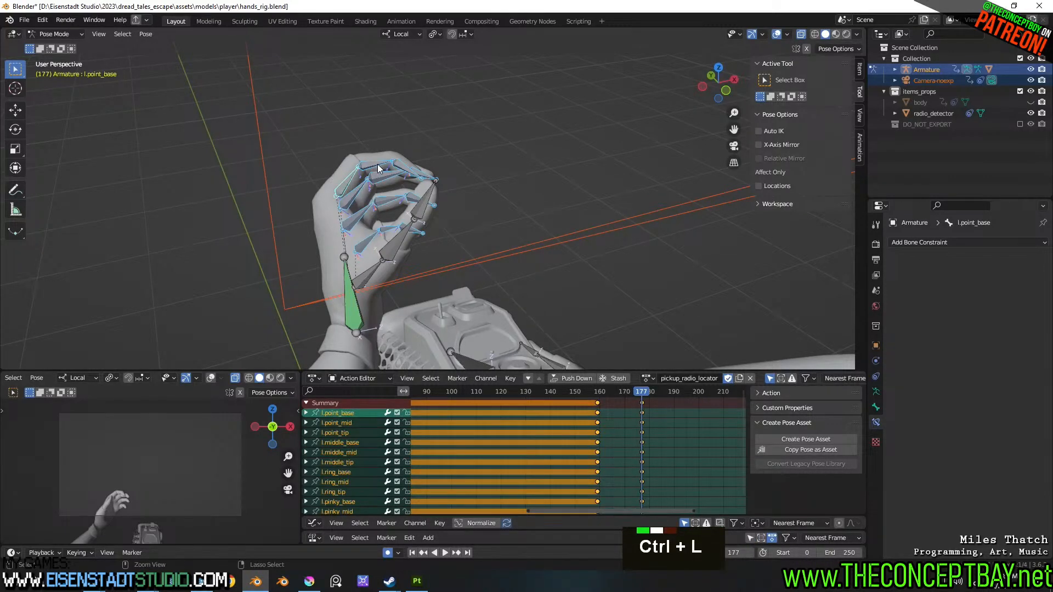
shift+click(348, 184)
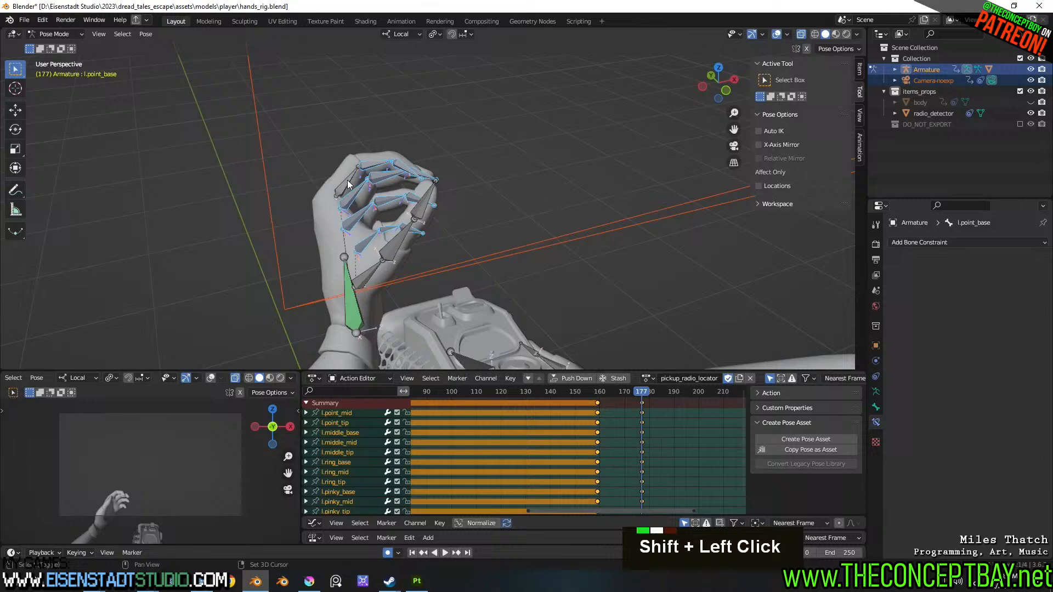
shift+click(384, 167)
shift+click(406, 164)
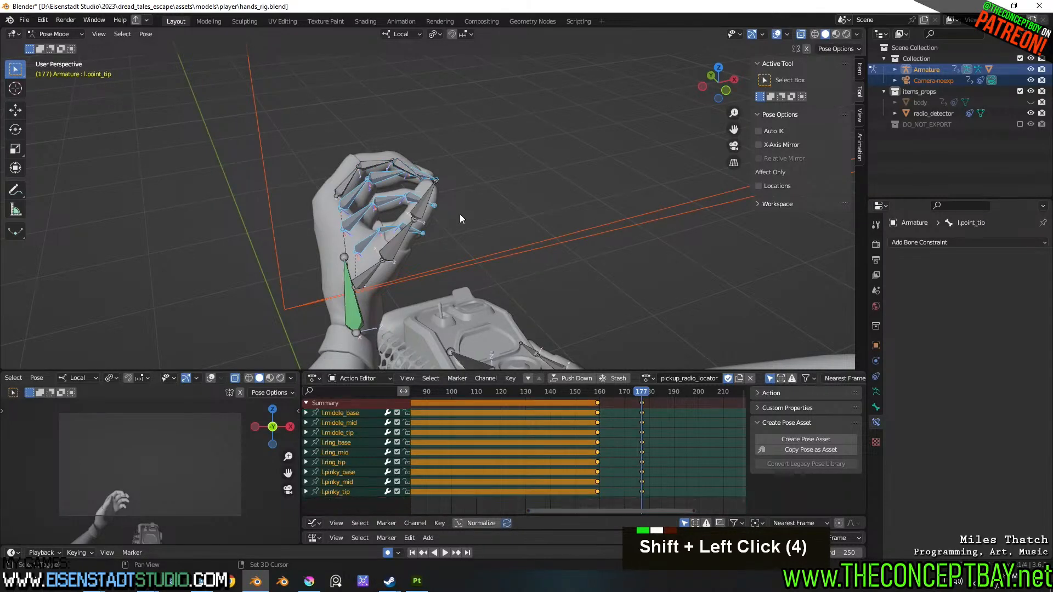
middle_drag(460, 214, 462, 223)
key(r)
key(x)
click(451, 258)
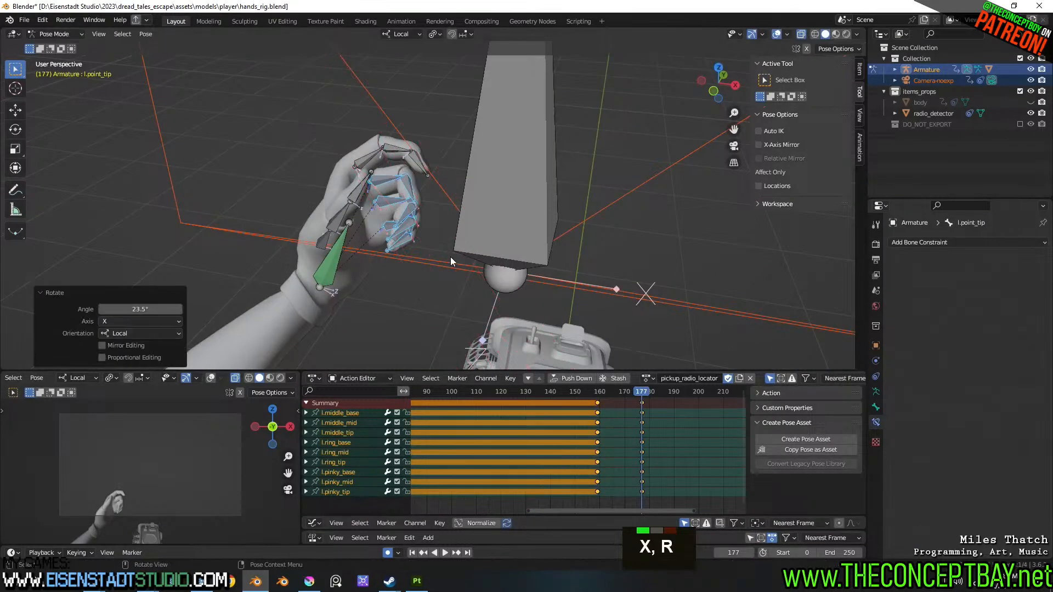
- Exclude the middle finger's bones from the selection and curl the left ring and pinky bones about 14.6° further around local X
shift+click(390, 182)
shift+click(390, 182)
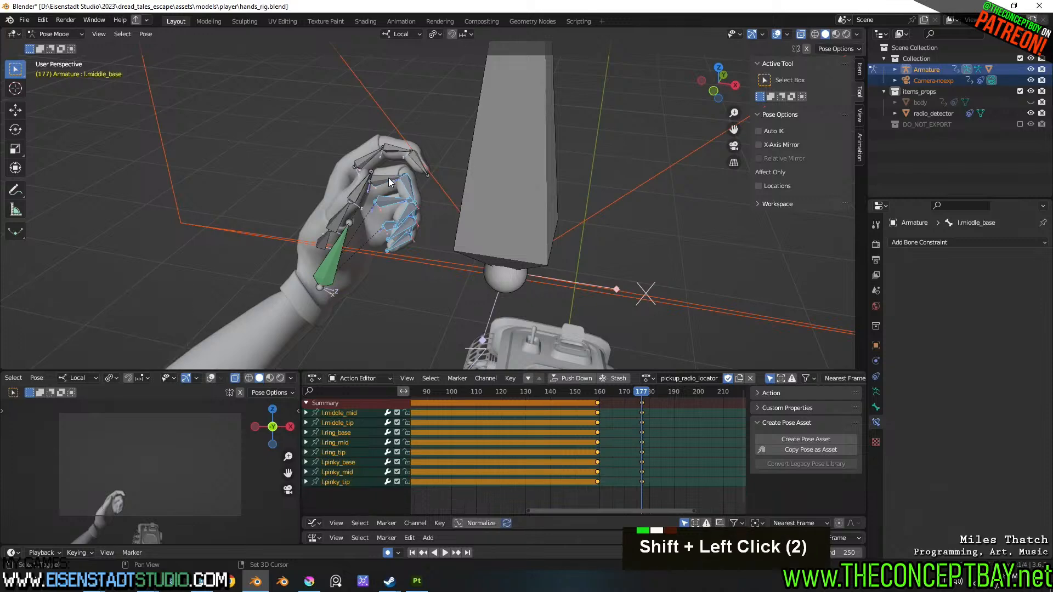
shift+click(408, 216)
shift+click(409, 215)
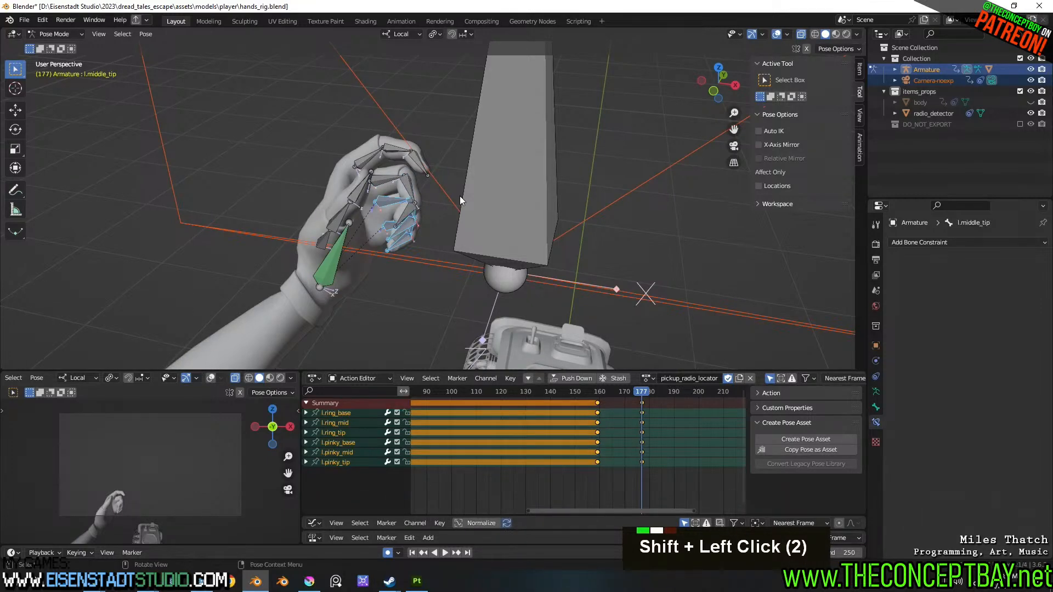
key(r)
key(x)
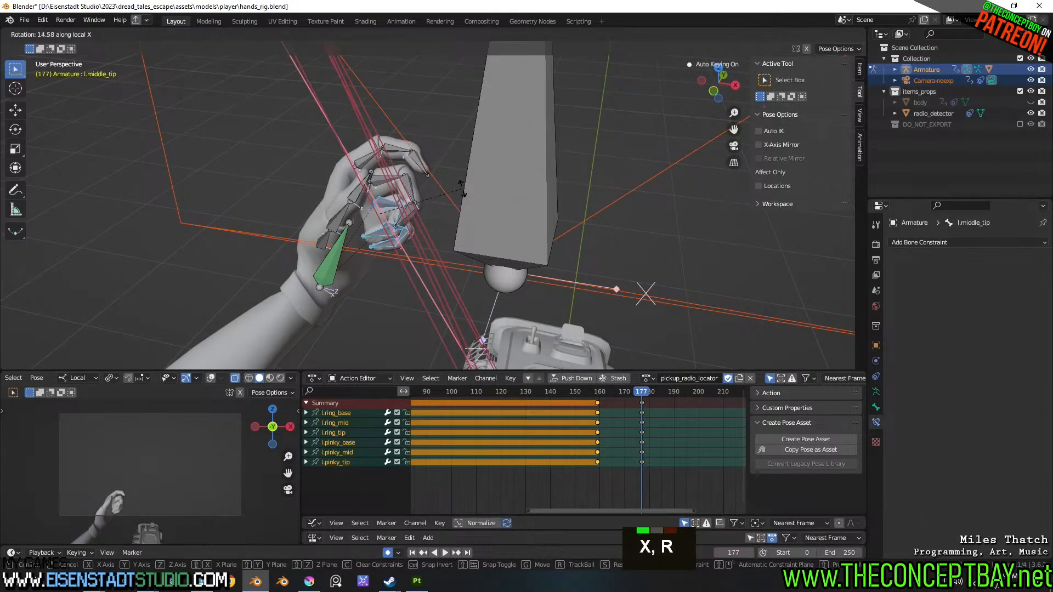
click(463, 188)
- Move the left wrist's keyframes from frame 163 to frame 162 and play back the hand release from about frame 147
drag(624, 387, 601, 394)
click(340, 282)
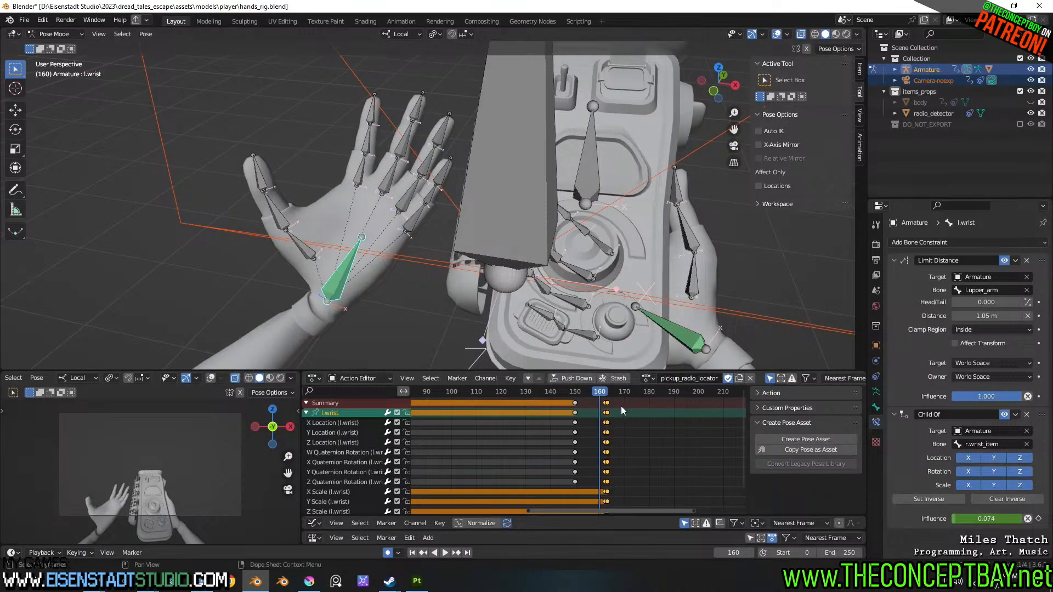
click(607, 404)
key(g)
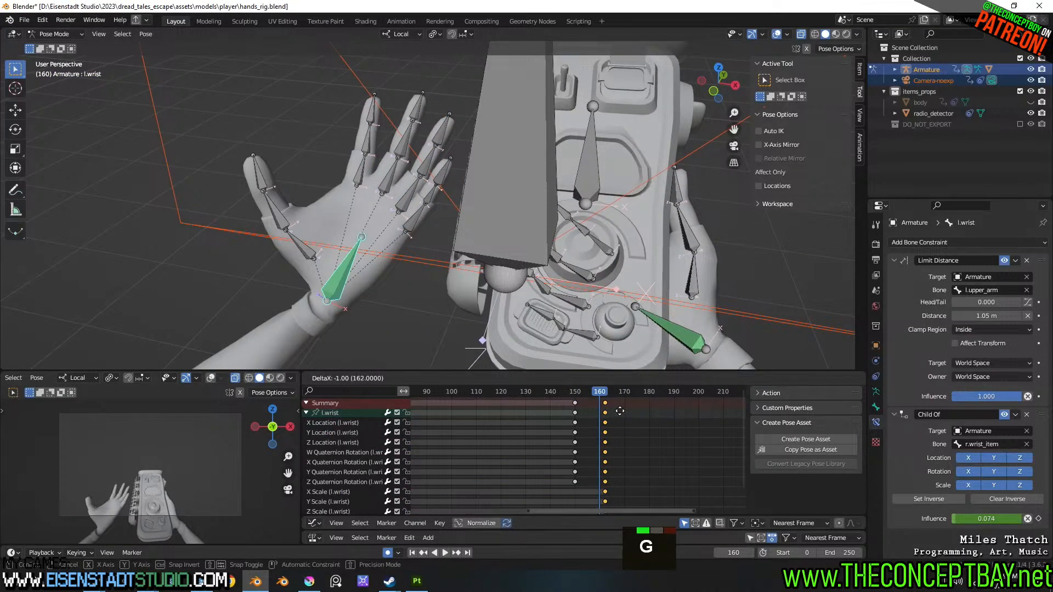
click(617, 413)
drag(572, 393, 566, 393)
key(space)
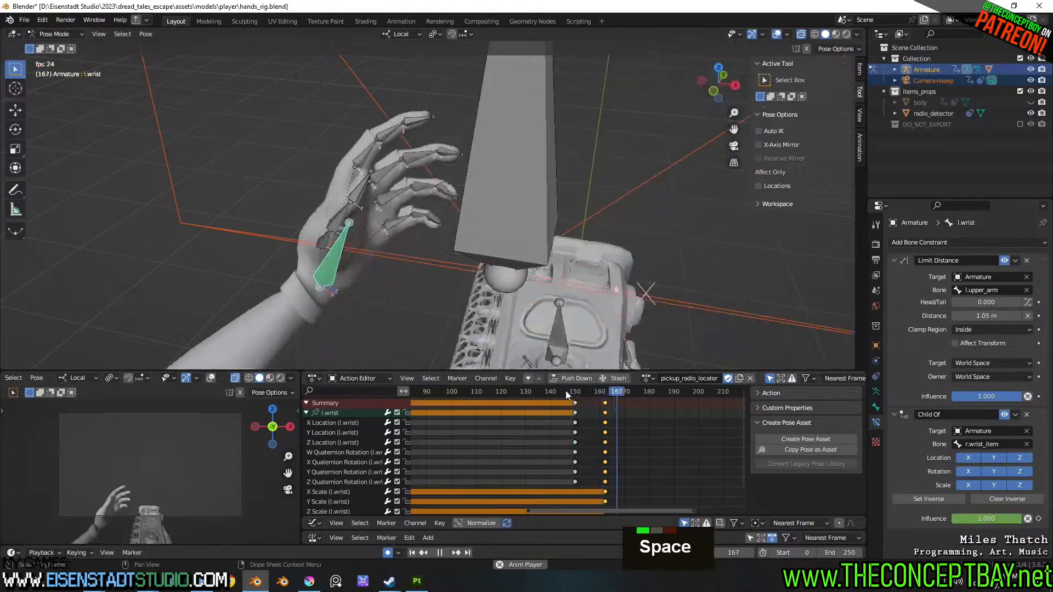
key(space)
drag(606, 394, 562, 400)
key(space)
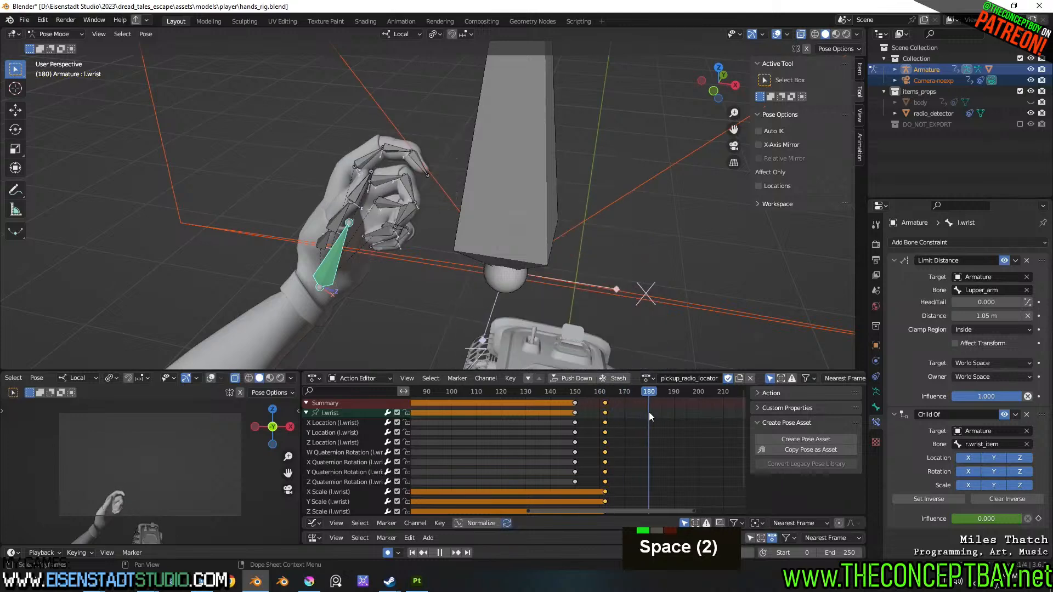
- At frame 180, lower the left wrist about 0.39 m and rotate it in the side view so the hand drops beside the detector
middle_drag(420, 275, 531, 199)
scroll(508, 236, down, 4)
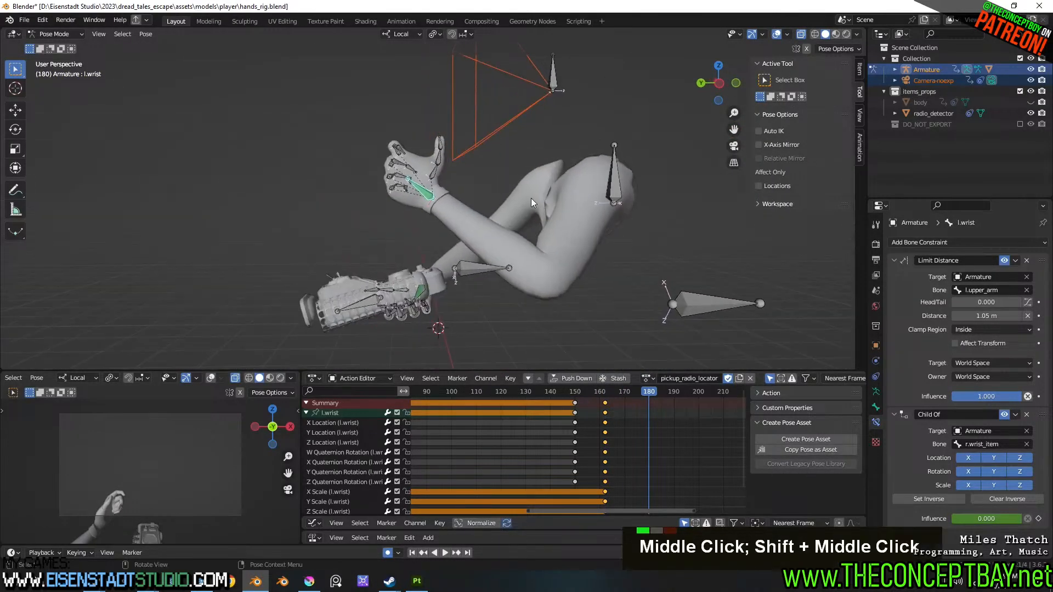
key(g)
click(518, 301)
key(r)
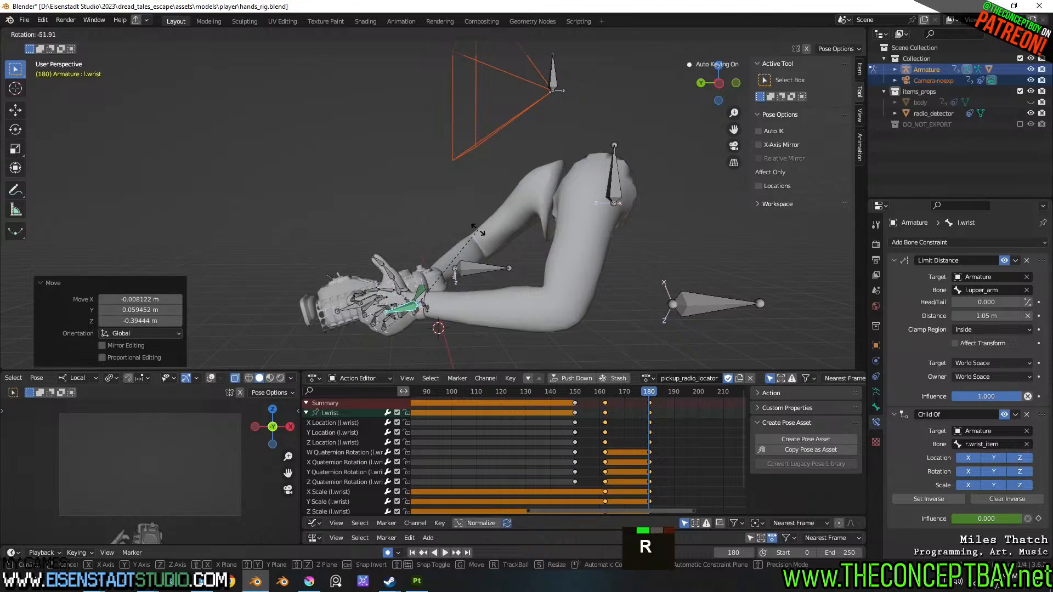
click(485, 238)
- Refine the left wrist's orientation at frame 180 with view-axis rotations of about -12.2° and 14.5°, and save the file
middle_drag(485, 238, 440, 328)
scroll(428, 244, up, 2)
scroll(468, 285, up, 2)
middle_drag(467, 284, 577, 257)
key(r)
click(564, 223)
key(r)
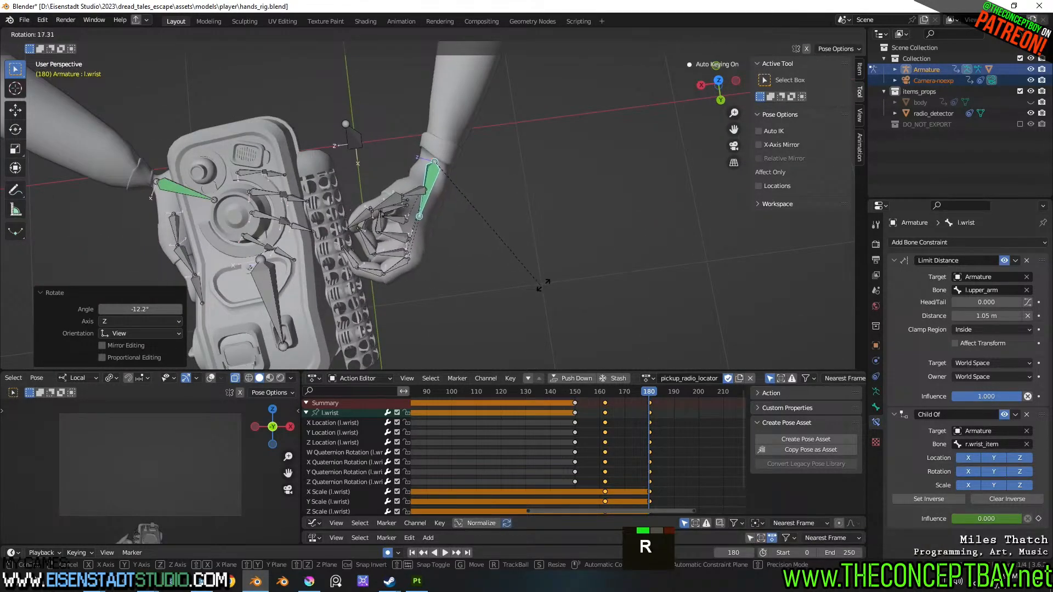
click(551, 286)
middle_drag(550, 285, 451, 187)
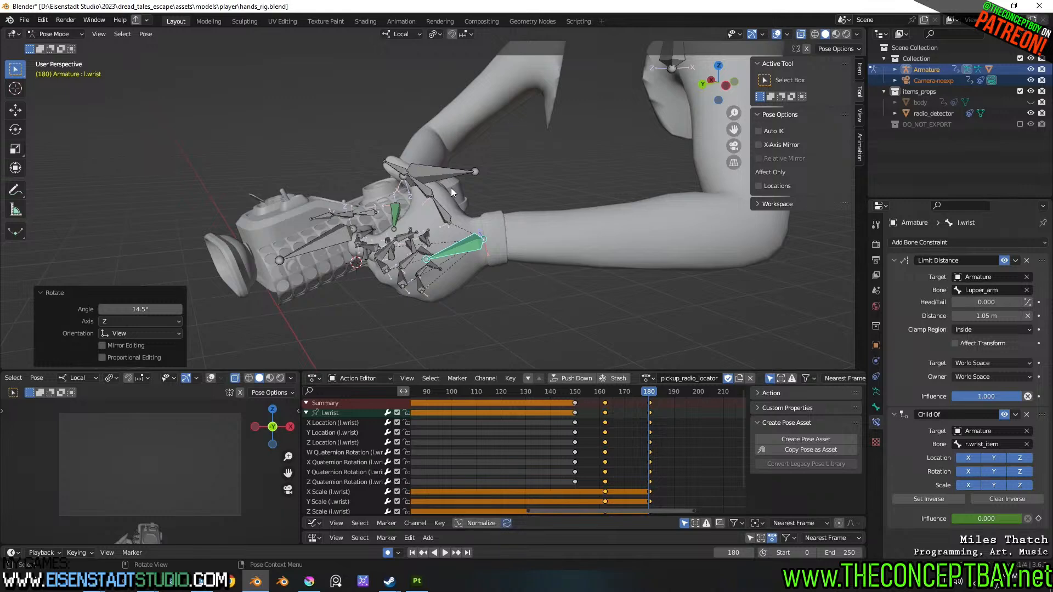
middle_drag(521, 234, 481, 246)
key(ctrl+s)
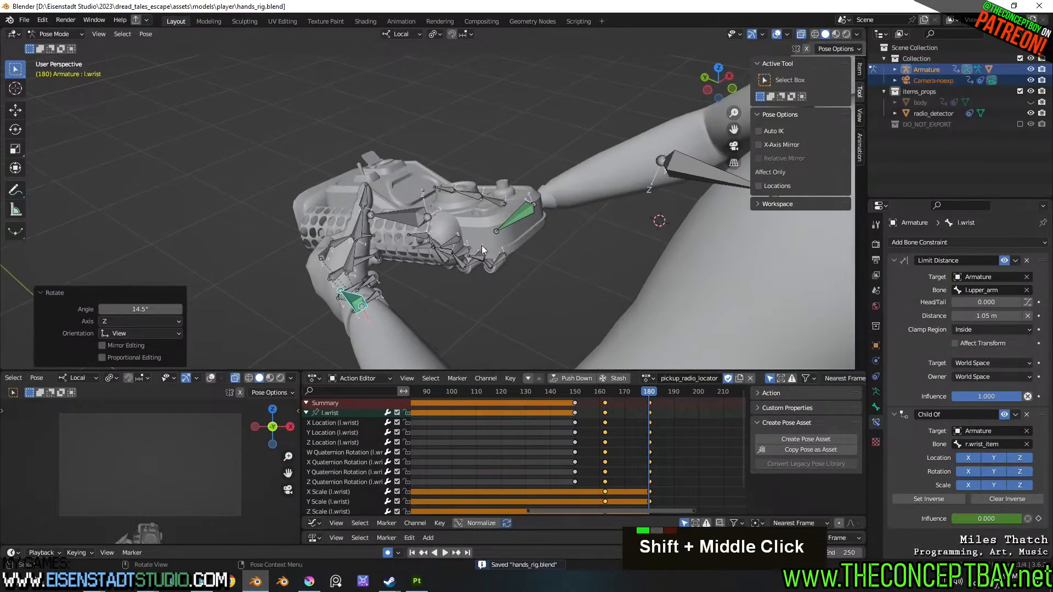
- Play back the hand release and delete the left wrist's keyframes at frame 162
scroll(587, 219, down, 3)
shift+middle_drag(587, 219, 536, 199)
key(space)
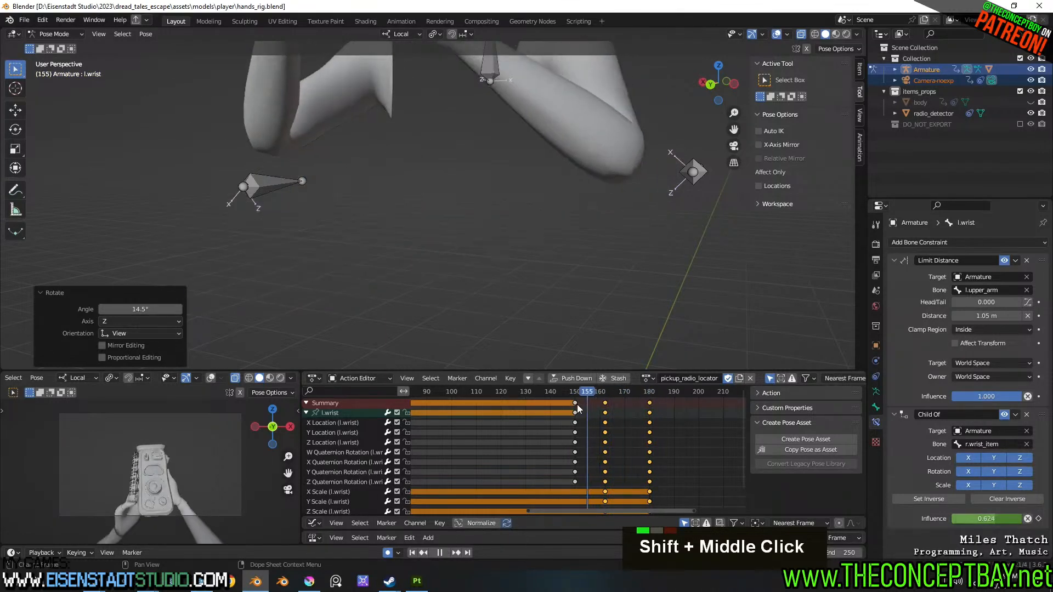
click(569, 406)
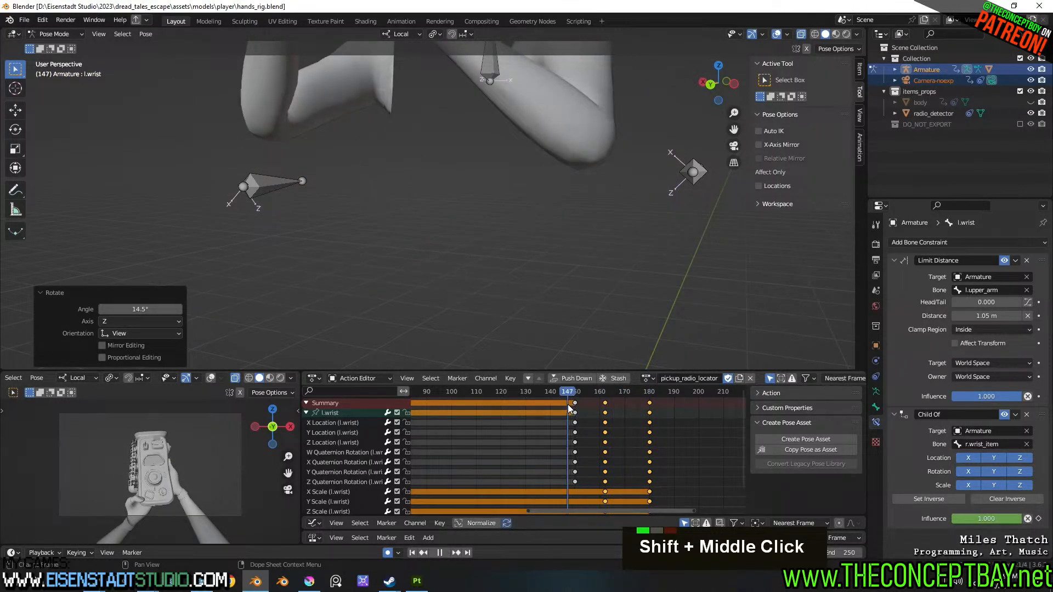
key(space)
shift+right_click(605, 413)
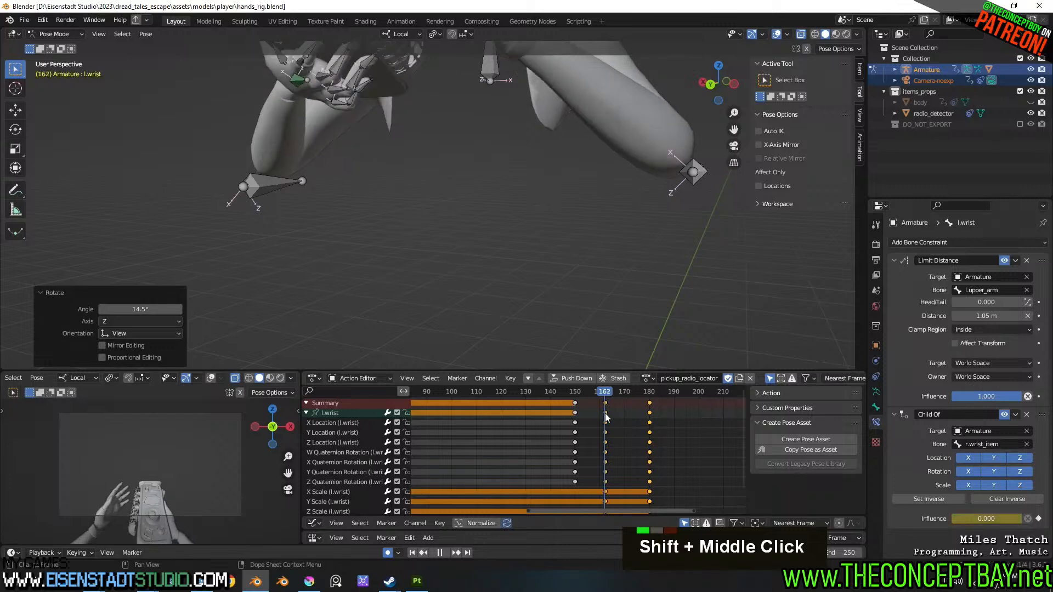
click(626, 404)
click(604, 404)
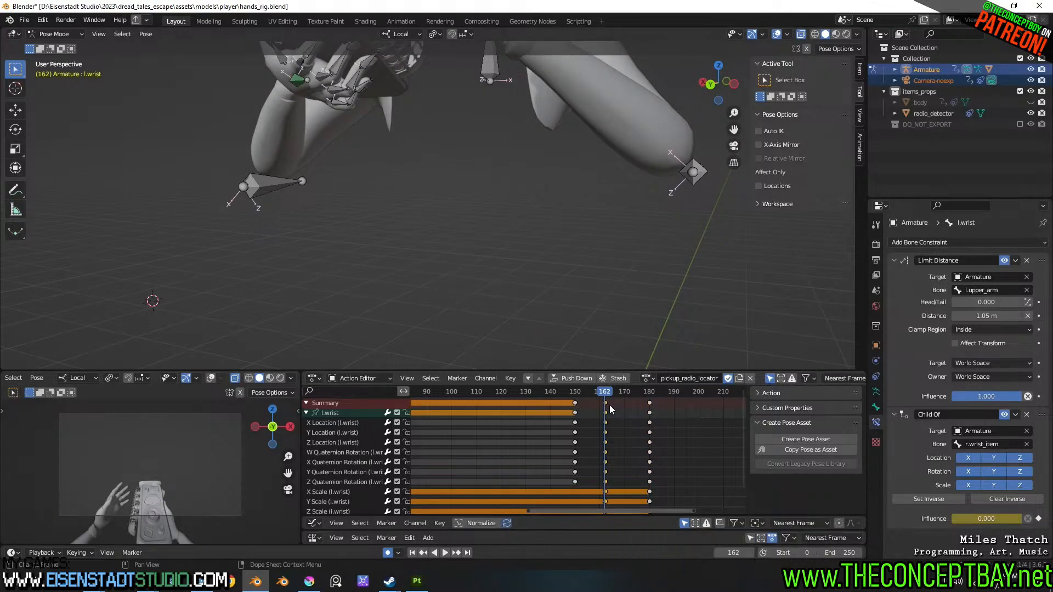
key(x)
click(610, 406)
- Play back the hand release, replay the action from frame 0, and examine how the left hand grips the detector around frame 41
click(573, 393)
key(space)
drag(574, 395, 495, 406)
scroll(521, 429, down, 5)
scroll(521, 428, down, 3)
middle_drag(521, 429, 653, 431)
middle_drag(555, 435, 472, 449)
click(469, 390)
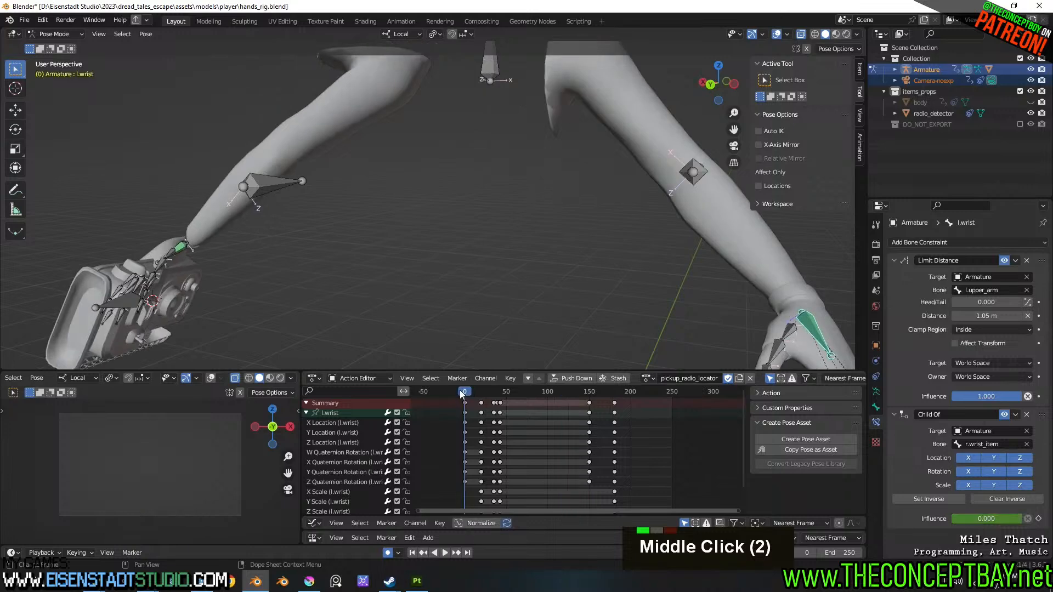
key(space)
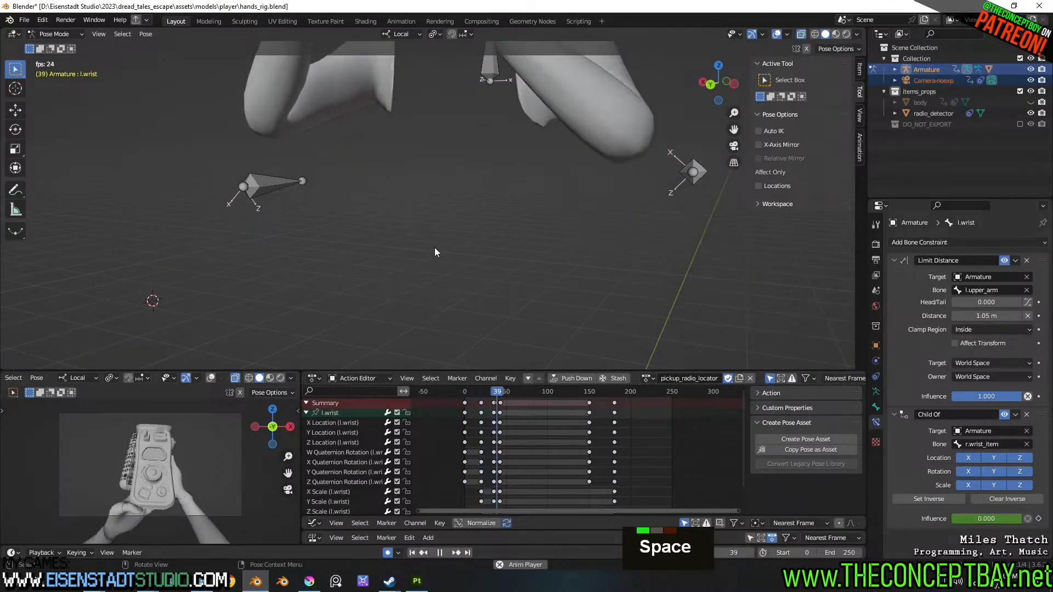
key(space)
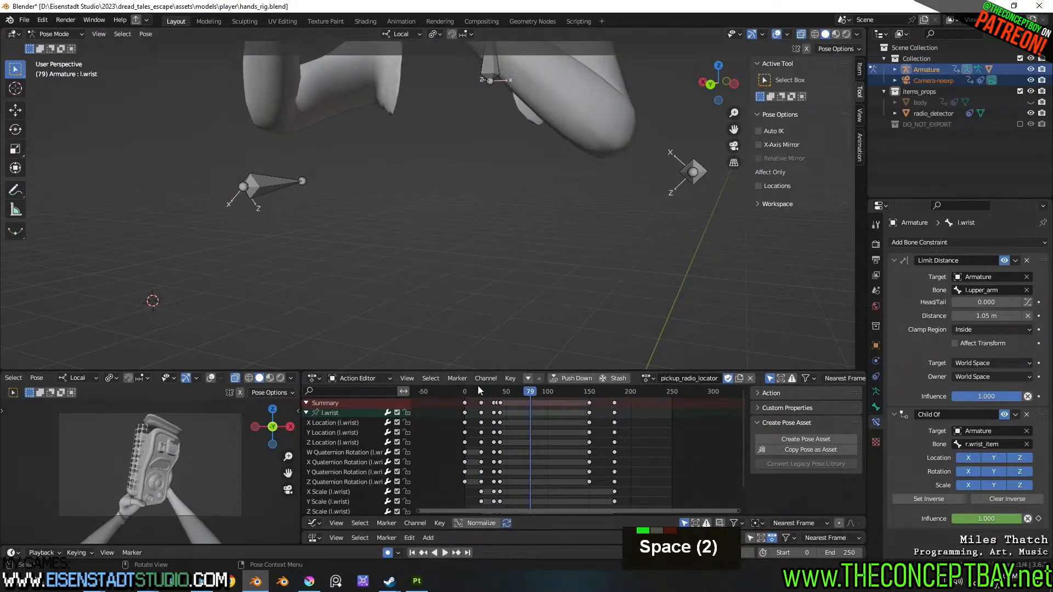
drag(478, 390, 499, 392)
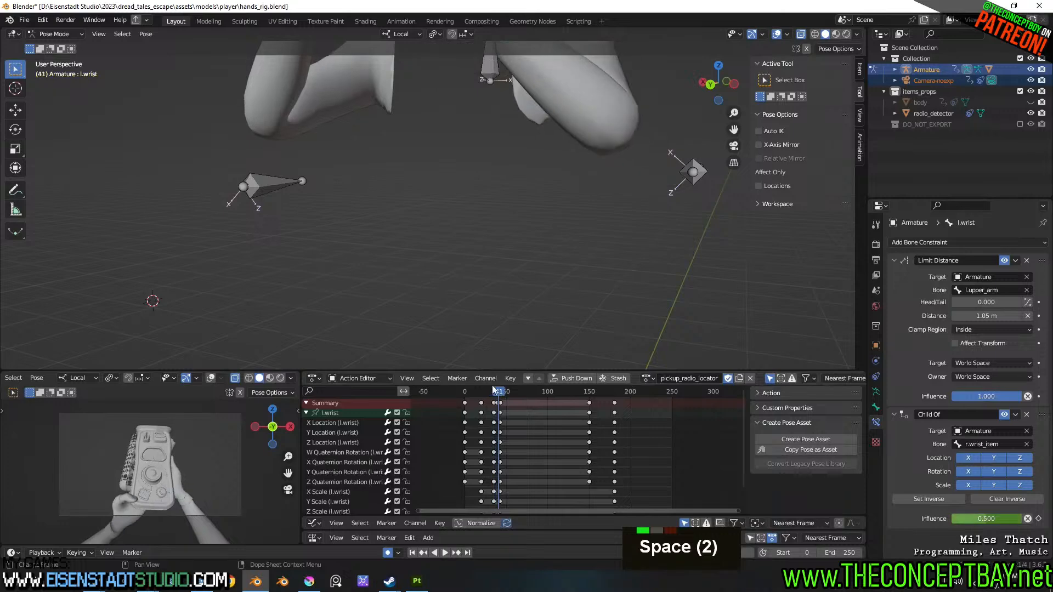
- Add all left finger and thumb bones to the left wrist selection at frame 41
middle_drag(454, 222, 485, 242)
scroll(479, 291, up, 2)
key(l)
key(l)
key(l)
key(l)
key(l)
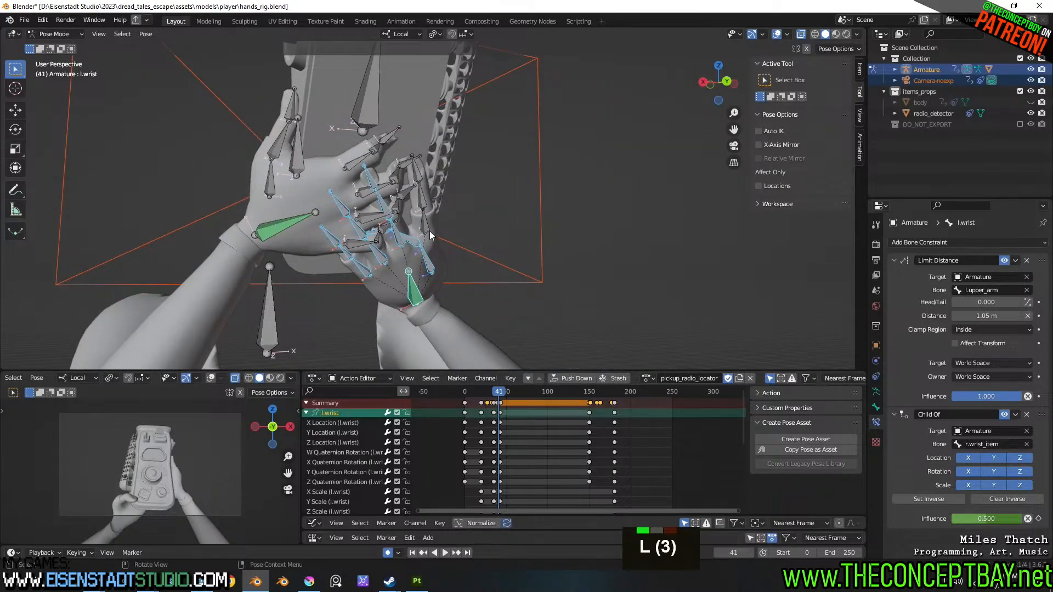
- Examine the timing of the left wrist and finger keyframes as the hand reaches the detector between frames 33 and 41
scroll(489, 416, up, 4)
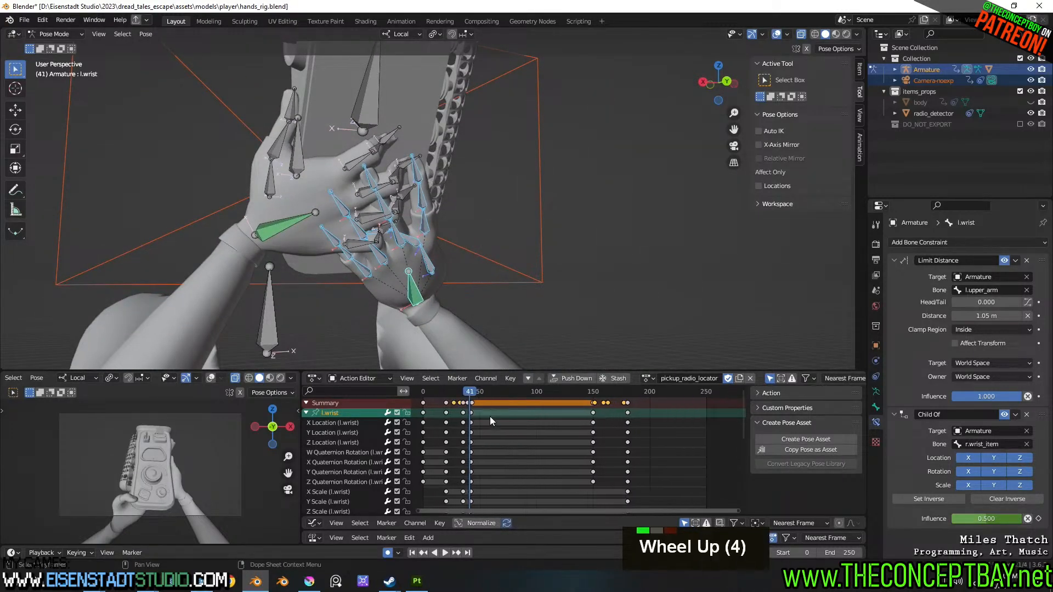
middle_drag(489, 416, 497, 422)
scroll(508, 429, up, 4)
scroll(525, 451, up, 2)
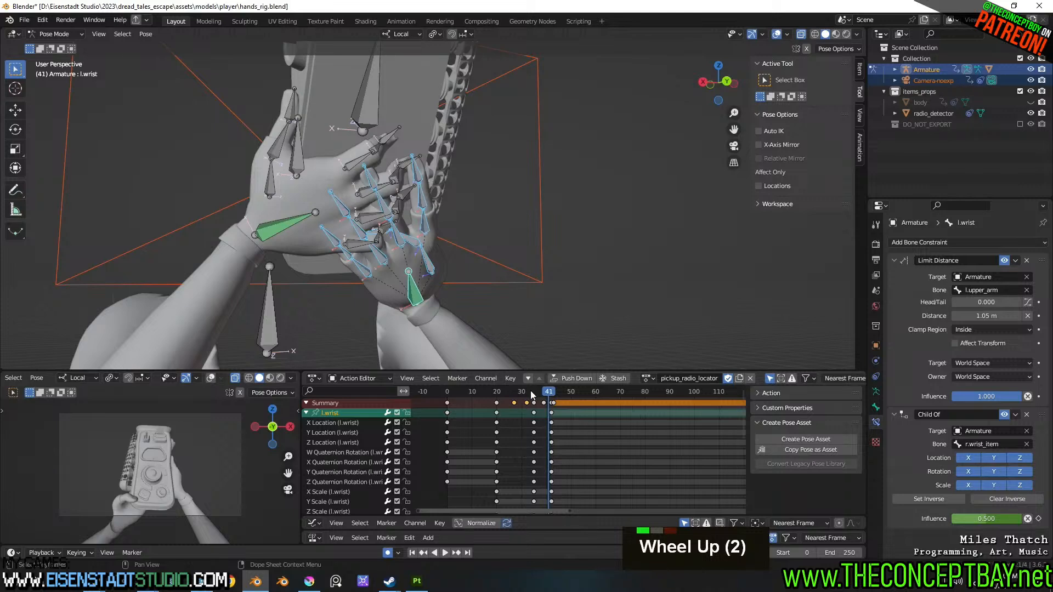
mouse_move(531, 392)
mouse_down()
mouse_move(501, 393)
mouse_move(530, 402)
mouse_up()
mouse_move(545, 403)
mouse_down()
mouse_move(525, 406)
mouse_move(544, 417)
mouse_move(536, 421)
mouse_up()
drag(550, 425, 541, 427)
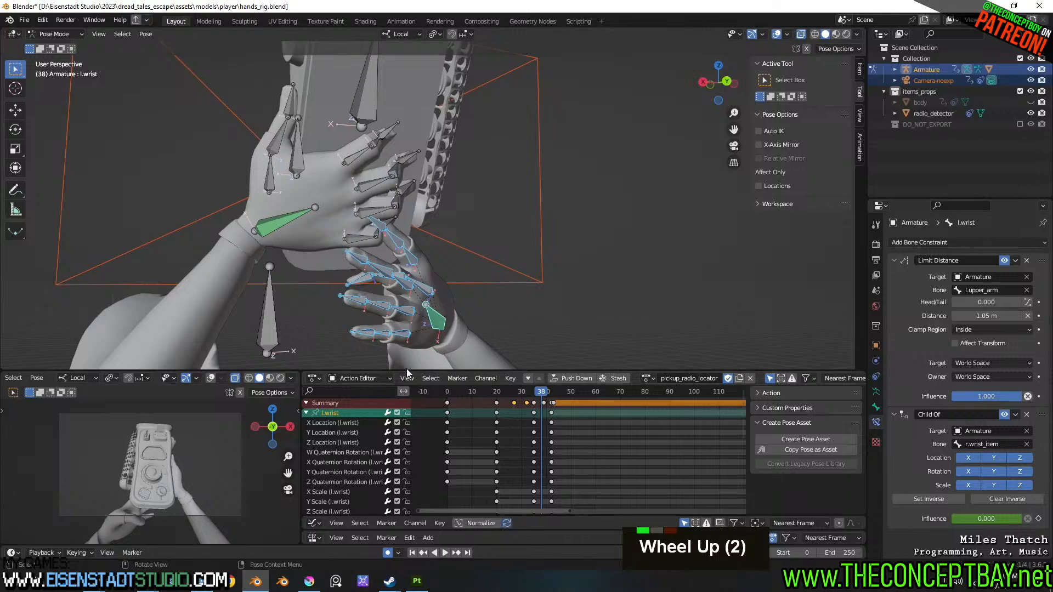
- Collapse the left wrist channel and shift the left wrist and finger reach keyframes 8 frames earlier, so the wrist's second keyframe sits at frame 12
drag(304, 413, 302, 413)
click(303, 414)
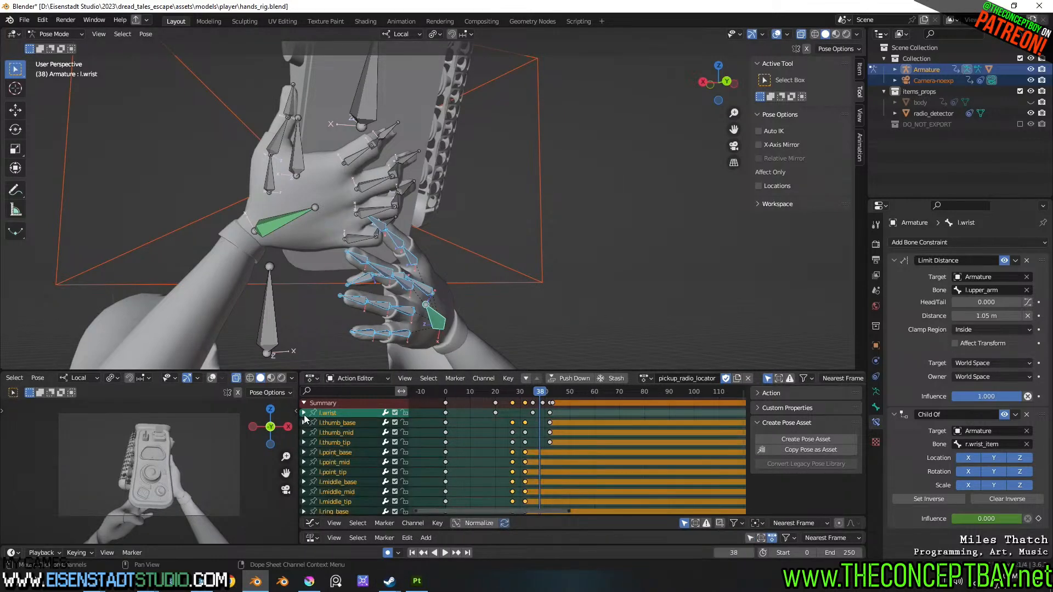
drag(491, 391, 560, 404)
key(g)
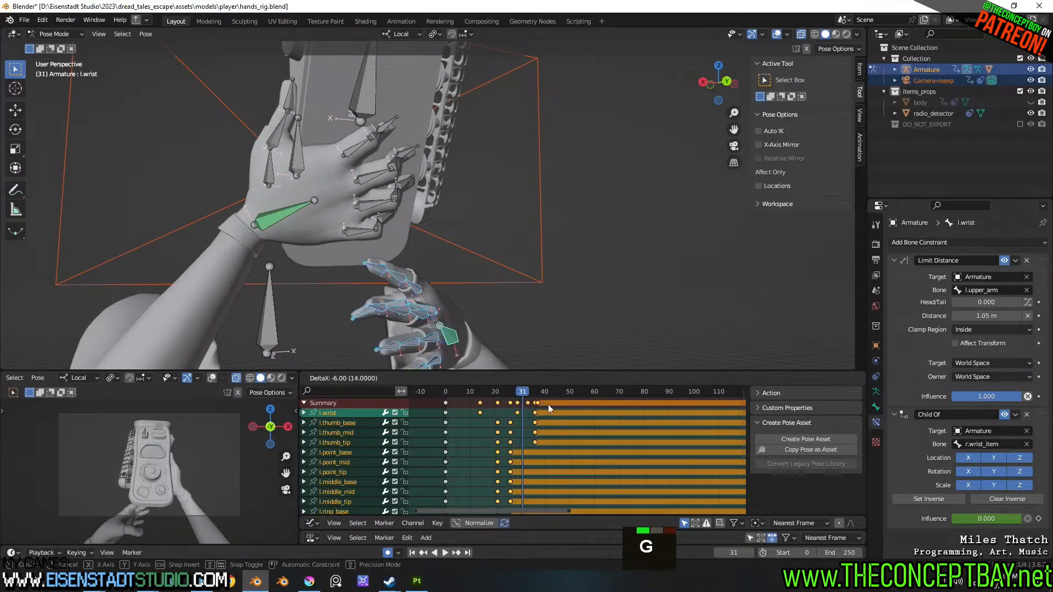
click(548, 404)
drag(477, 393, 515, 401)
key(g)
click(499, 406)
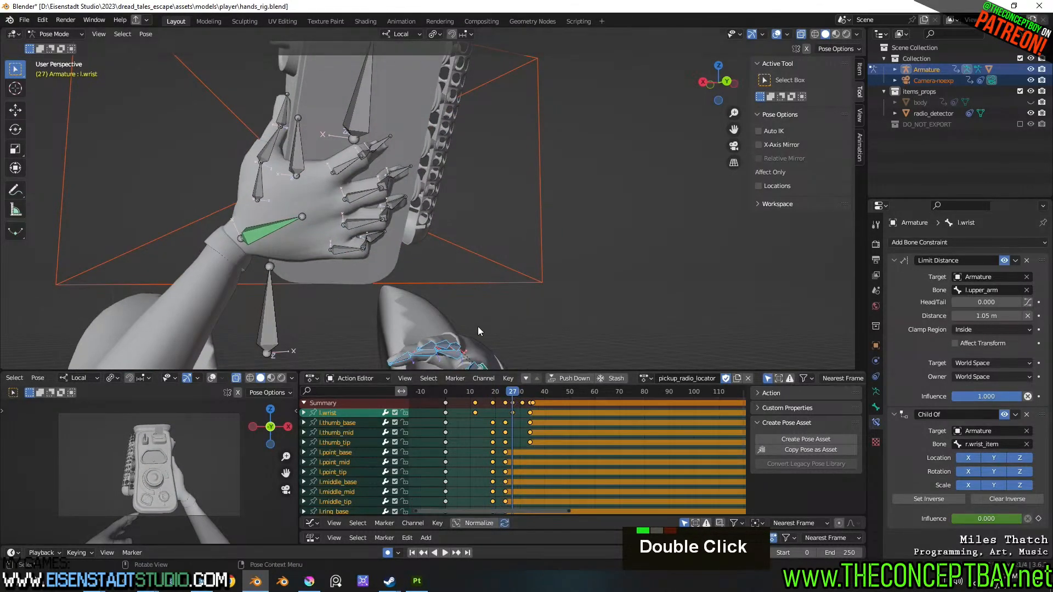
- Select the four left fingers without the thumb and move their keyframes 9 frames later, to frames 28 and 33
middle_drag(482, 328, 535, 324)
mouse_move(554, 351)
shift+middle_down()
mouse_move(592, 313)
mouse_move(545, 369)
shift+middle_up()
shift+middle_drag(546, 369, 509, 329)
click(508, 348)
key(l)
key(l)
key(l)
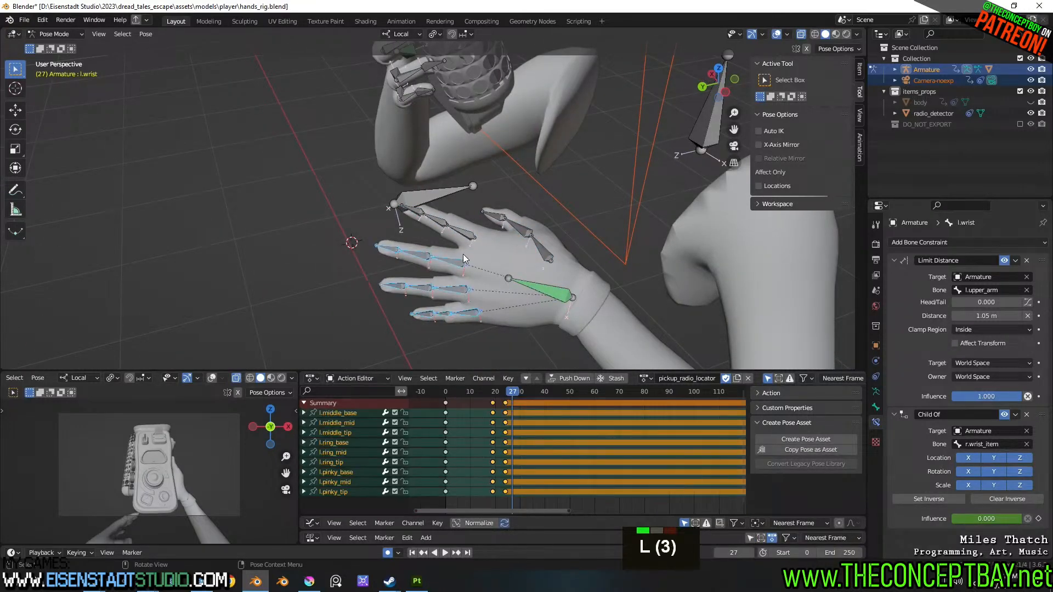
key(l)
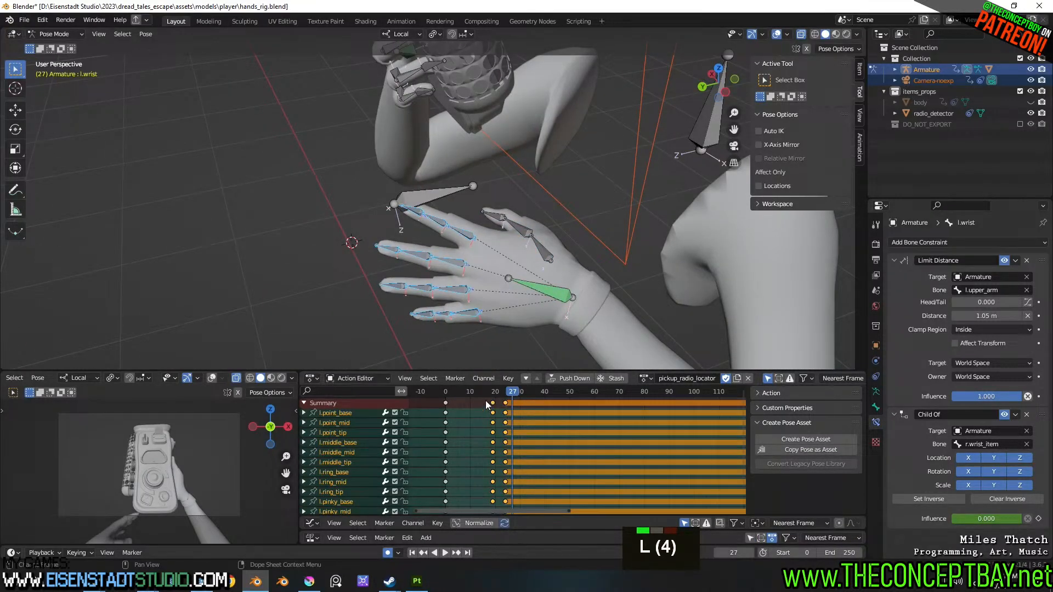
key(g)
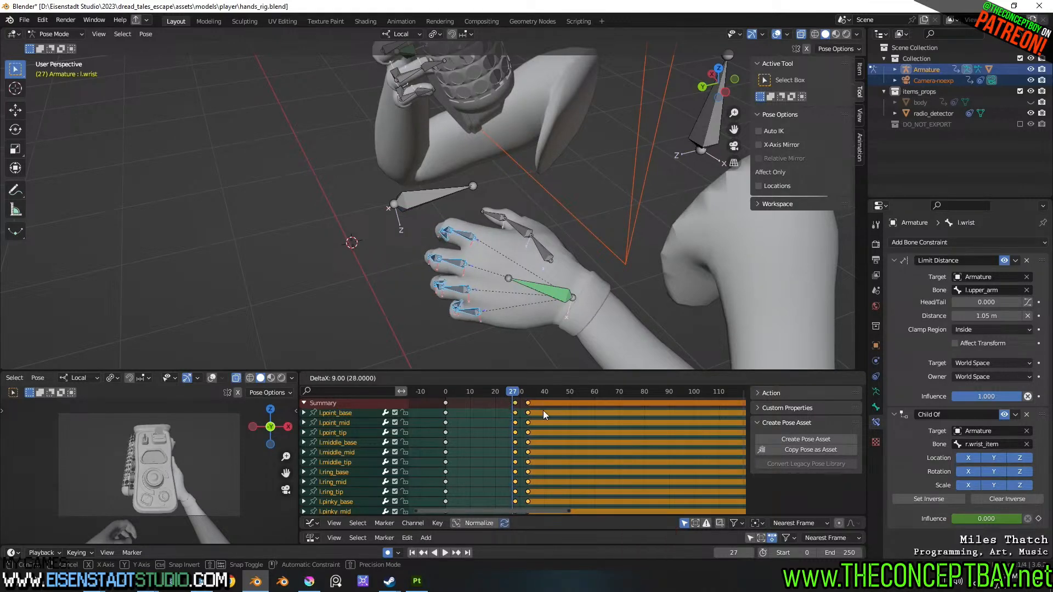
click(531, 405)
- Play back and scrub through the action to examine the retimed left hand's grip and release of the detector
key(space)
drag(528, 395, 720, 393)
key(space)
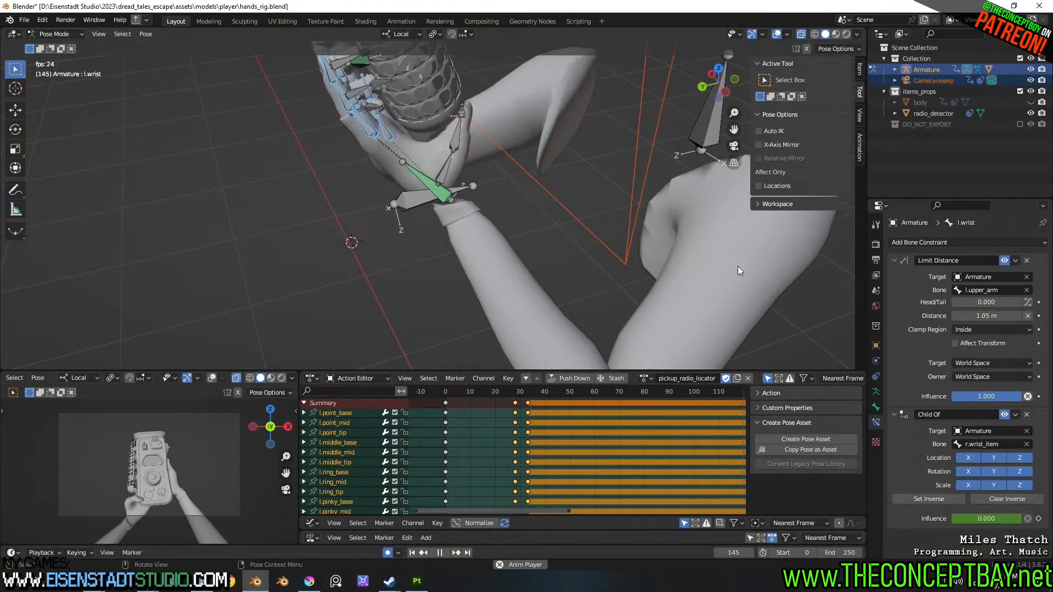
key(space)
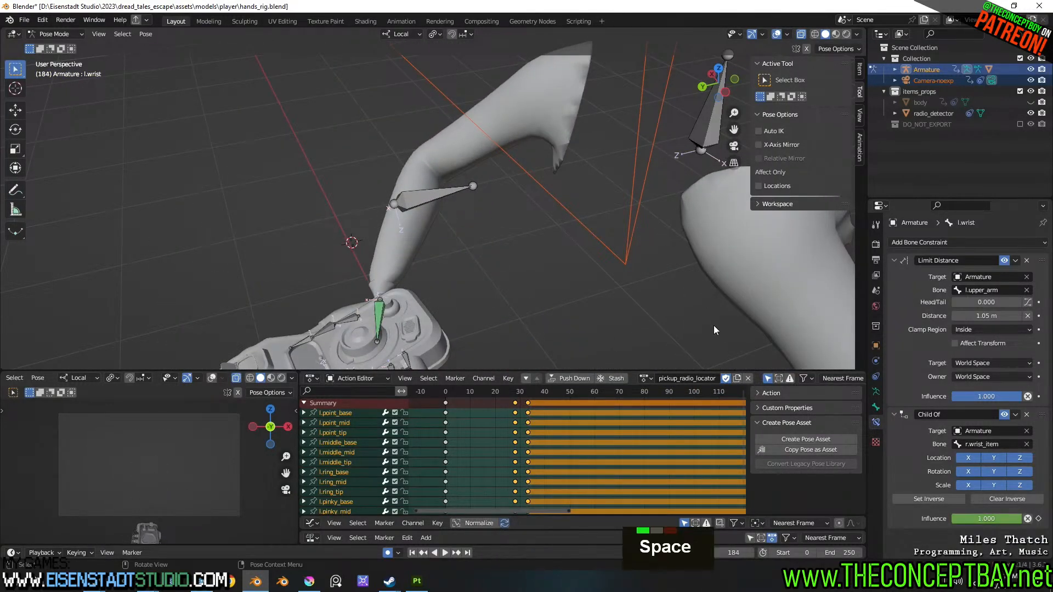
key(space)
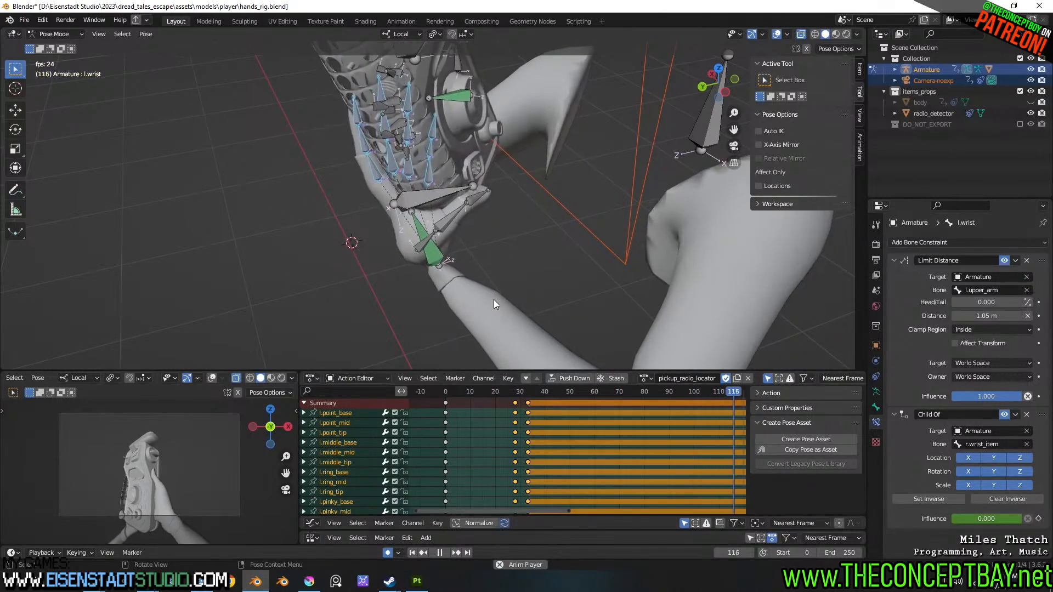
key(space)
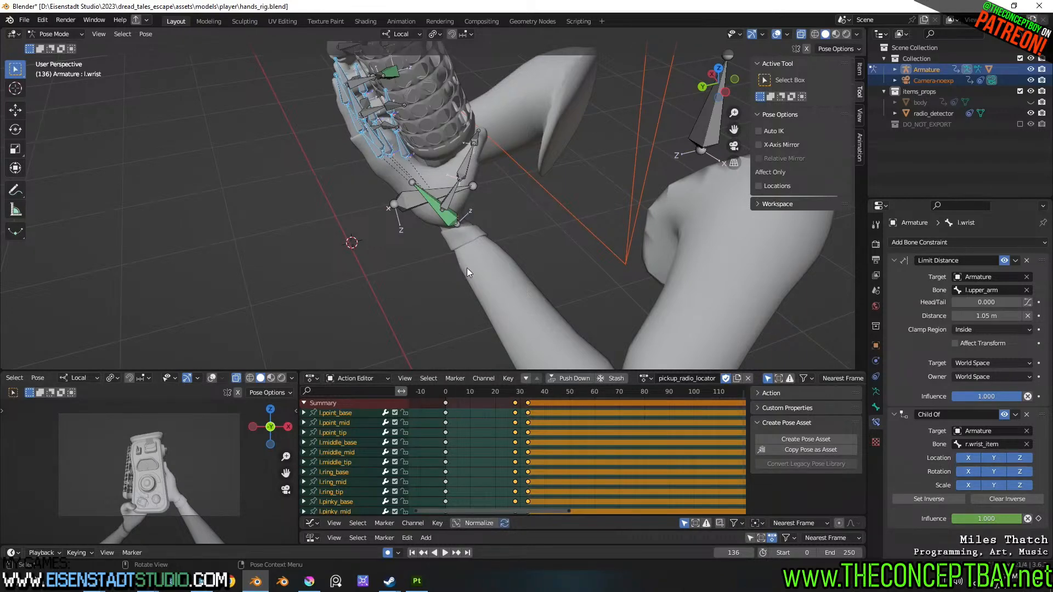
drag(493, 390, 749, 392)
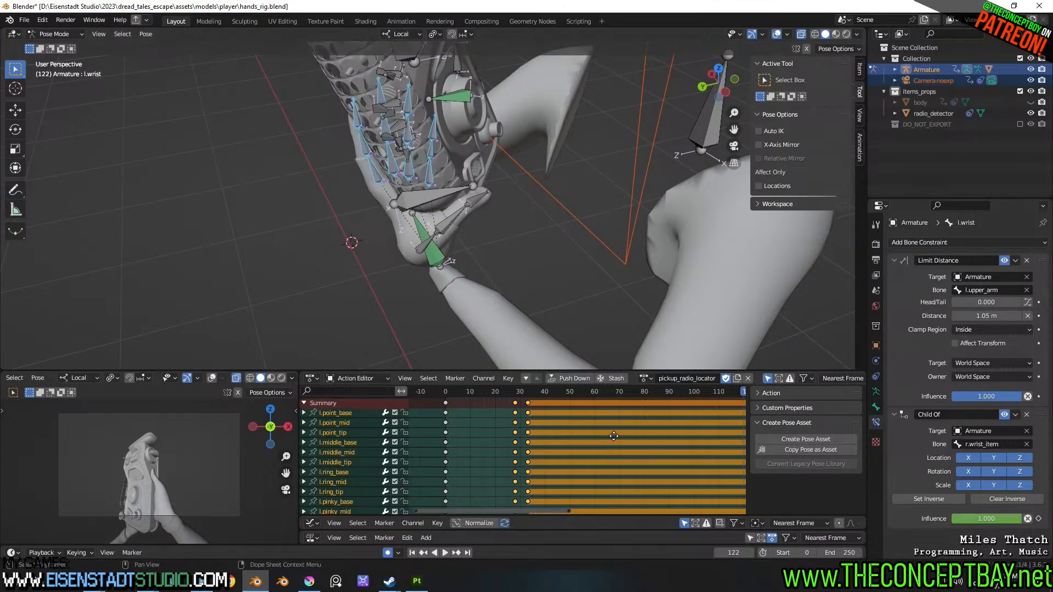
- Select the right wrist bone and delete its last keyframe, the one following frame 150
middle_drag(658, 437, 410, 438)
middle_drag(619, 437, 586, 438)
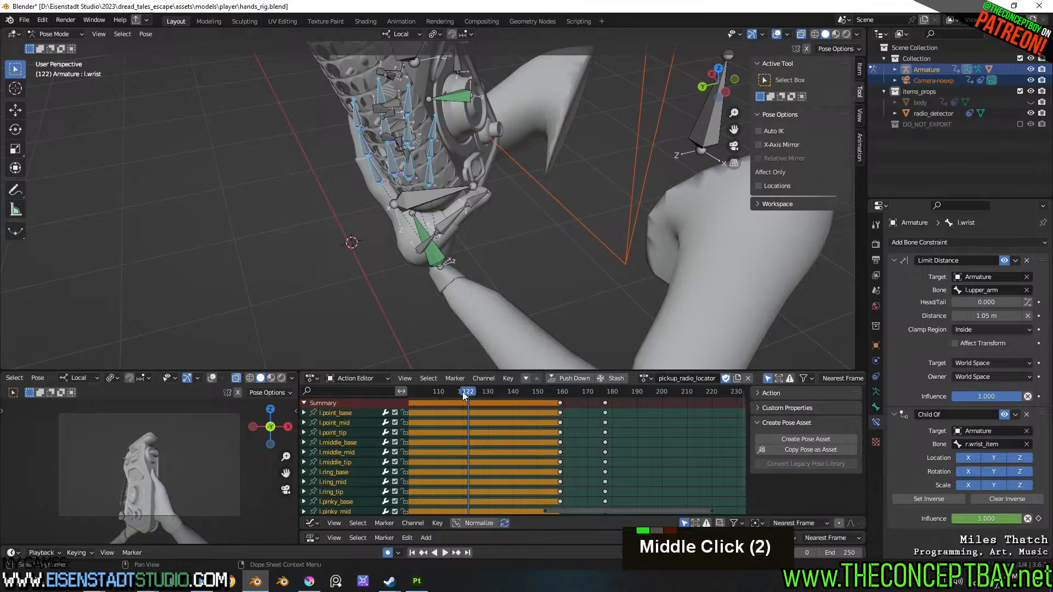
drag(462, 391, 512, 404)
middle_drag(483, 214, 432, 219)
click(466, 169)
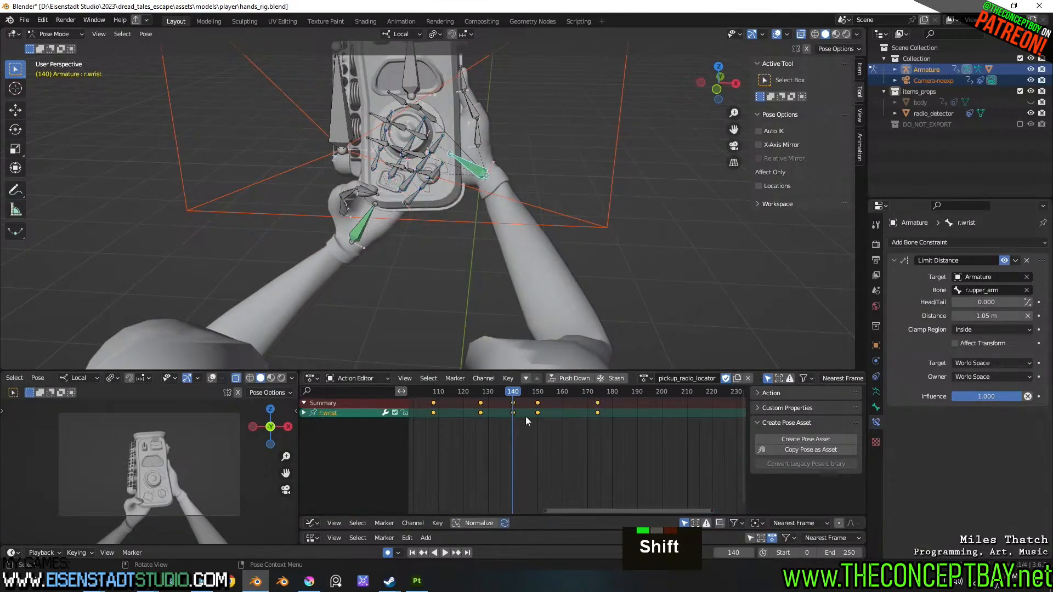
scroll(582, 403, down, 2)
mouse_move(514, 387)
mouse_down()
mouse_move(570, 400)
mouse_move(532, 394)
mouse_up()
click(627, 448)
double_click(595, 402)
key(x)
- At frame 172, rotate the right wrist to tilt the detector and move the wrist about 0.09 m down and back, keying the pose
click(360, 217)
click(481, 163)
middle_drag(480, 164, 540, 307)
key(space)
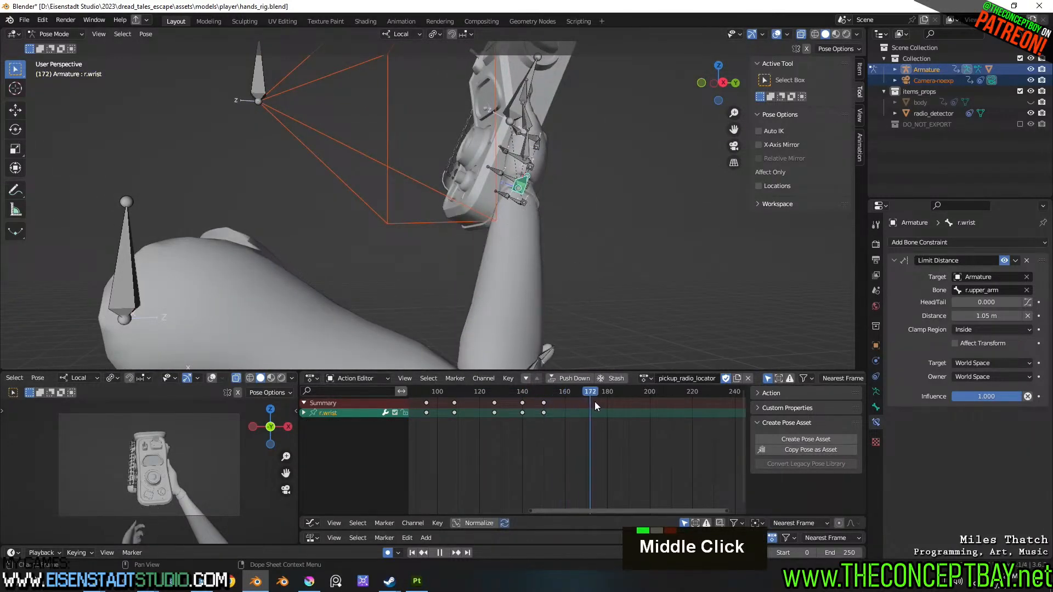
drag(608, 403, 591, 406)
shift+middle_drag(606, 244, 573, 283)
key(r)
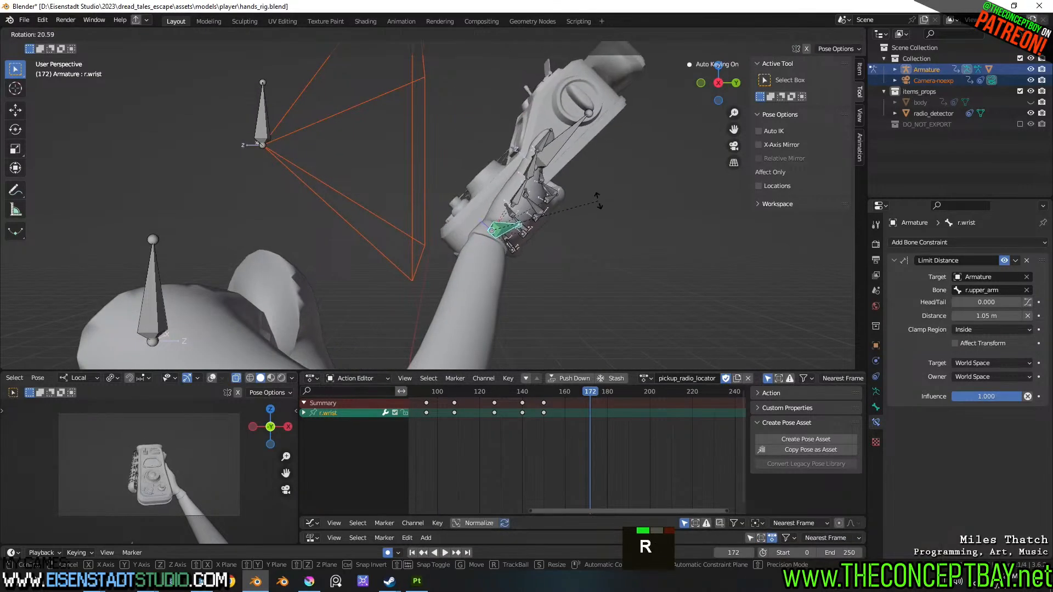
click(570, 197)
key(g)
click(535, 238)
- Select the left wrist and set its Child Of influence to 0 at frame 160, keying the value
shift+scroll(506, 298, down, 5)
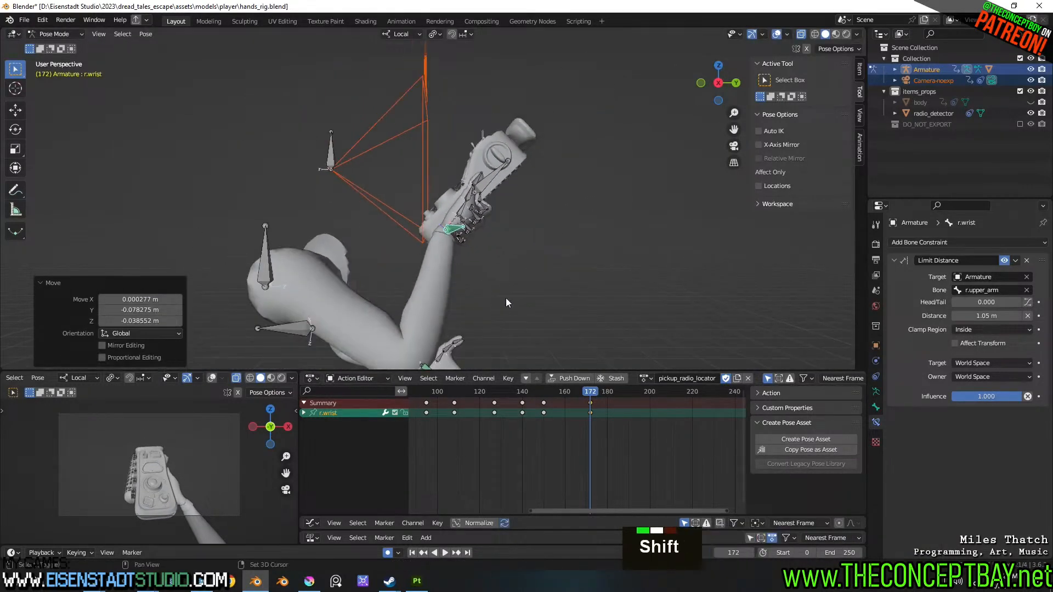
click(421, 279)
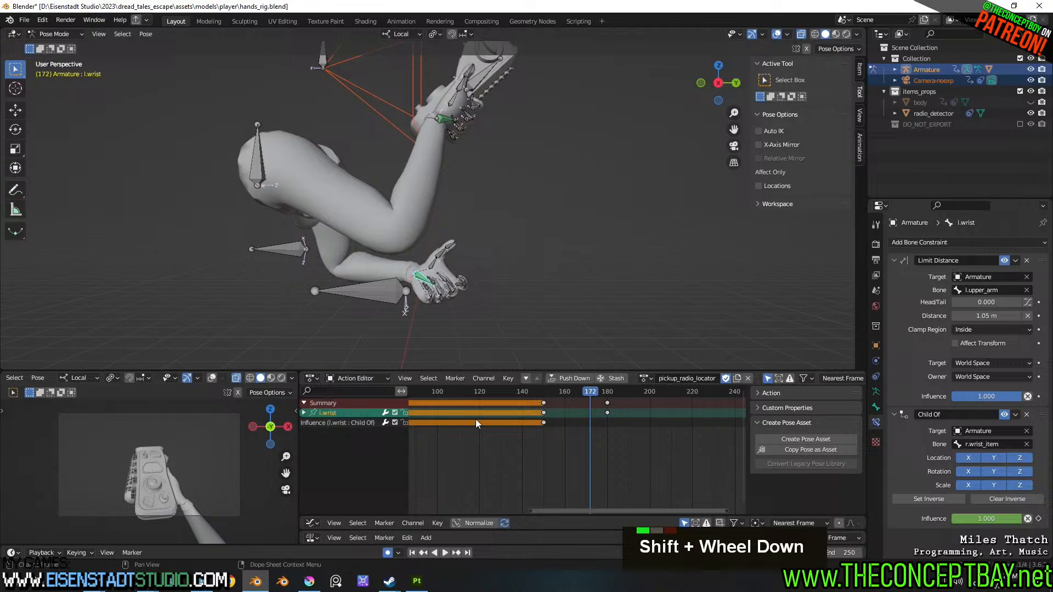
click(544, 423)
drag(582, 391, 564, 394)
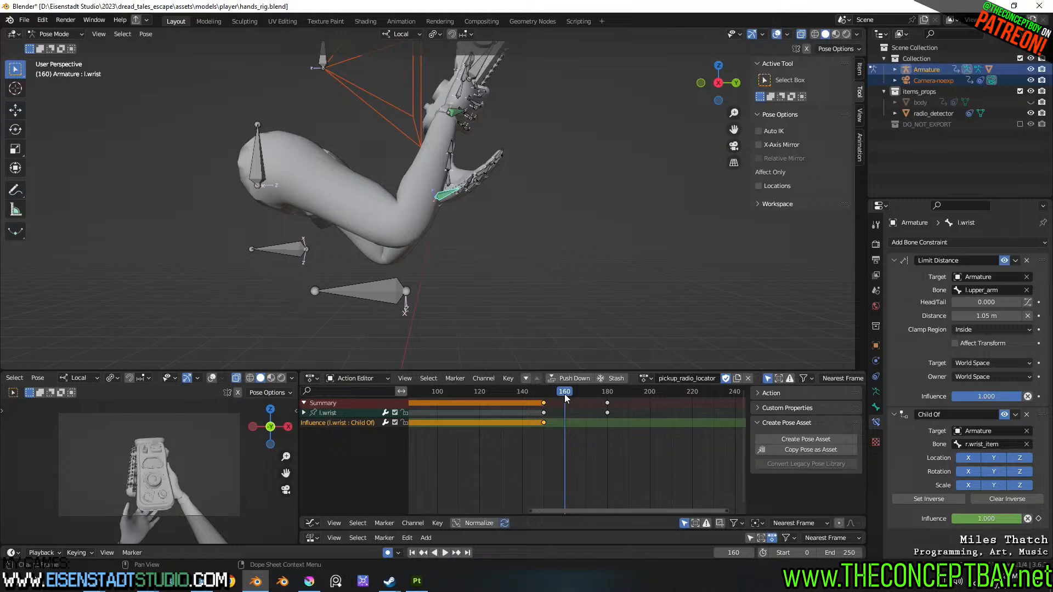
double_click(987, 520)
text(0)
key(Return)
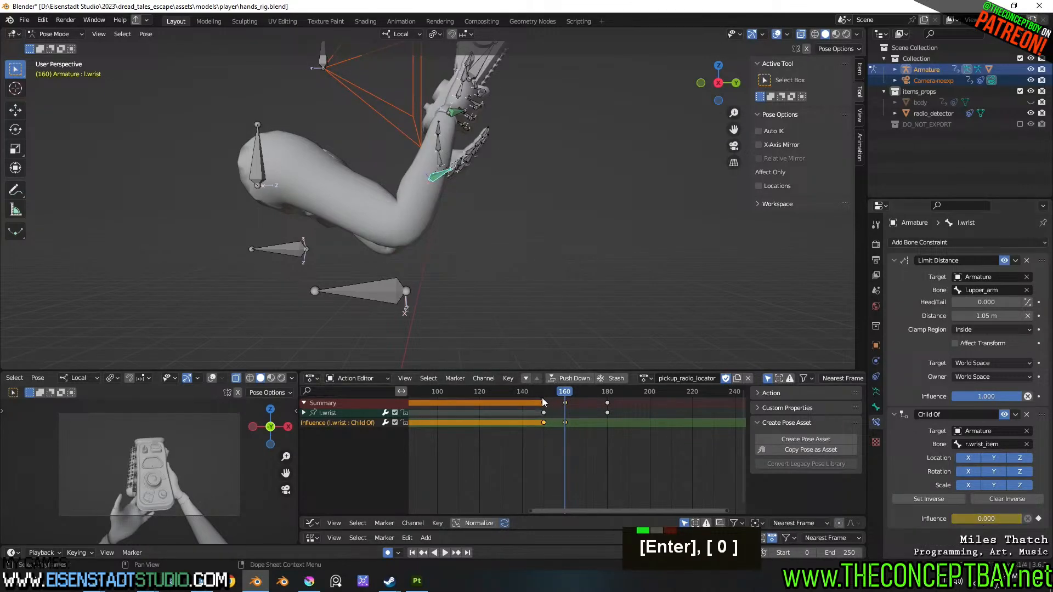
- At frame 180, raise the left wrist into camera view beside the detector and rotate it about -43.5° in the view plane
drag(542, 397, 607, 413)
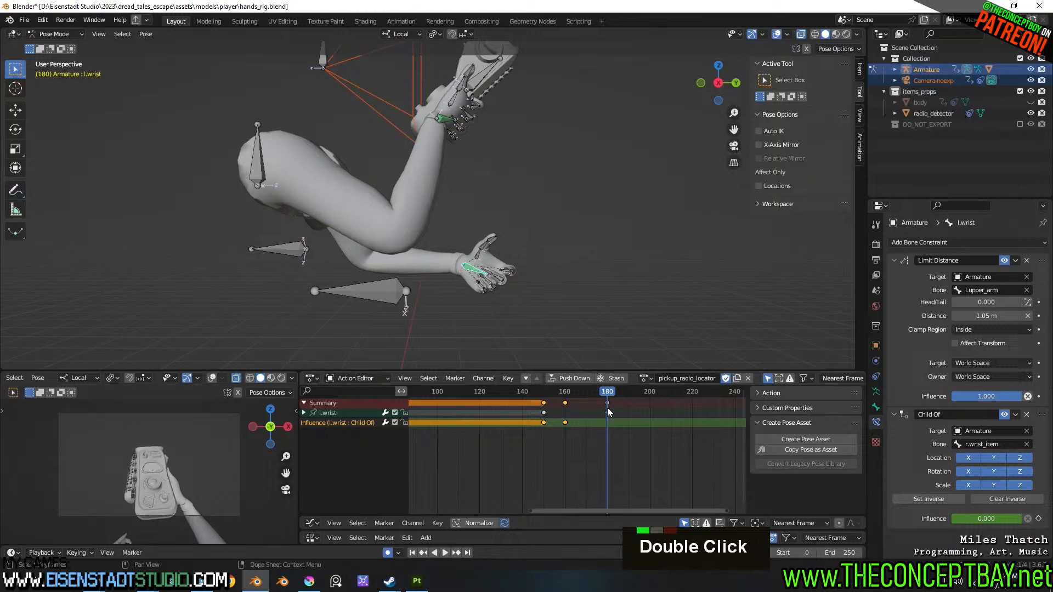
middle_drag(500, 309, 522, 315)
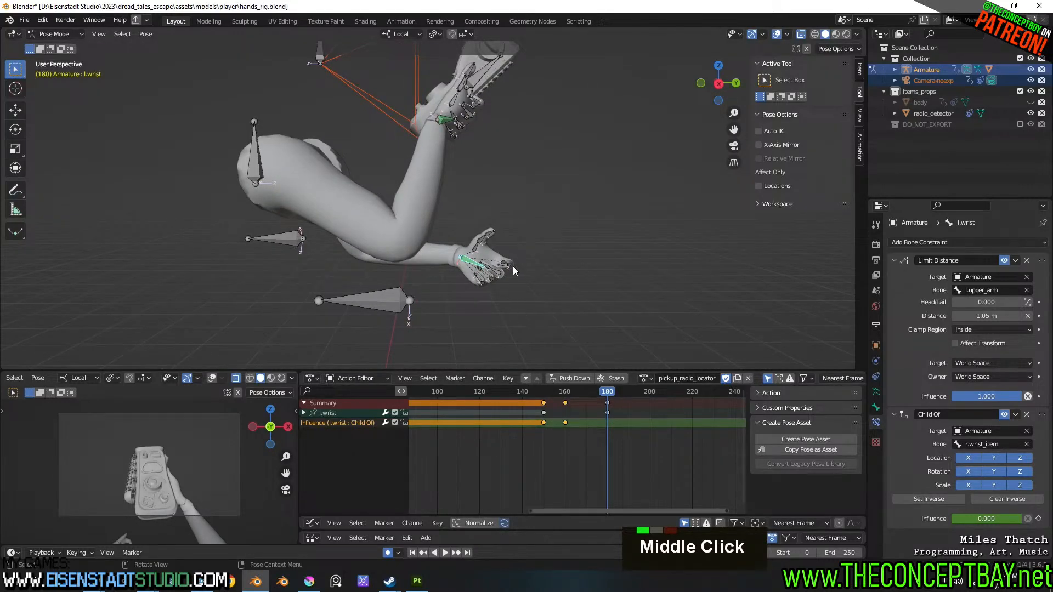
middle_drag(506, 249, 553, 309)
key(g)
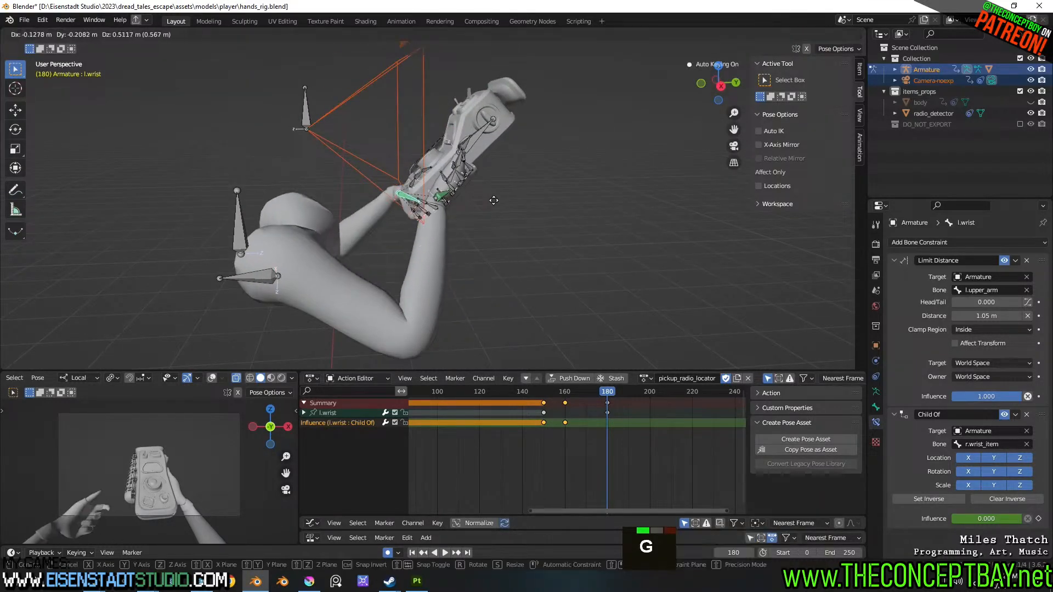
click(497, 190)
middle_drag(496, 191, 451, 266)
key(g)
click(511, 221)
key(r)
click(446, 228)
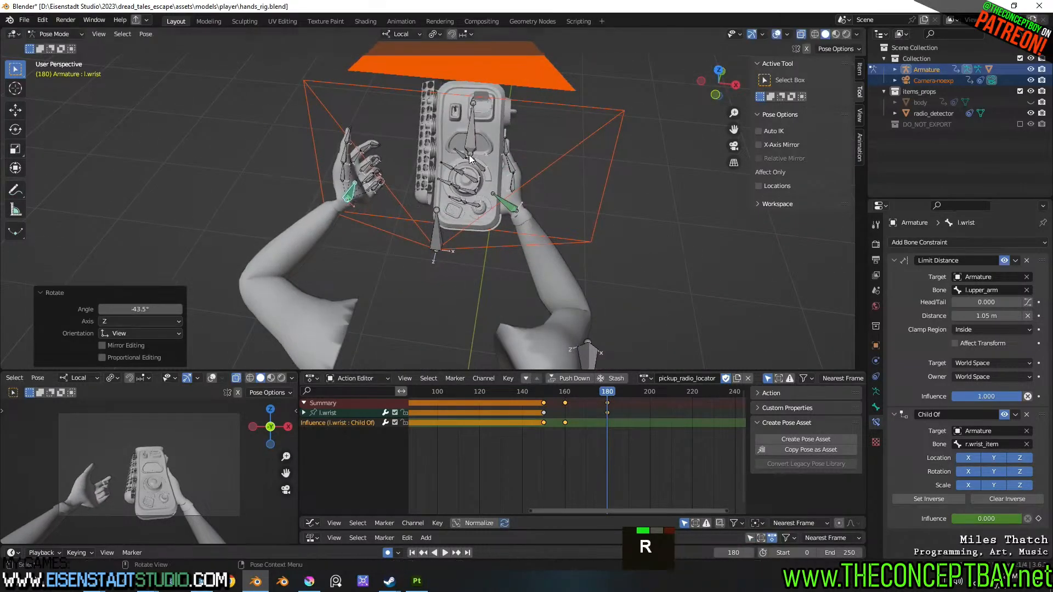
- Rotate the left wrist about 55.6° from a side view at frame 180, and scrub through the release from frame 160 to check it
middle_drag(446, 228, 486, 234)
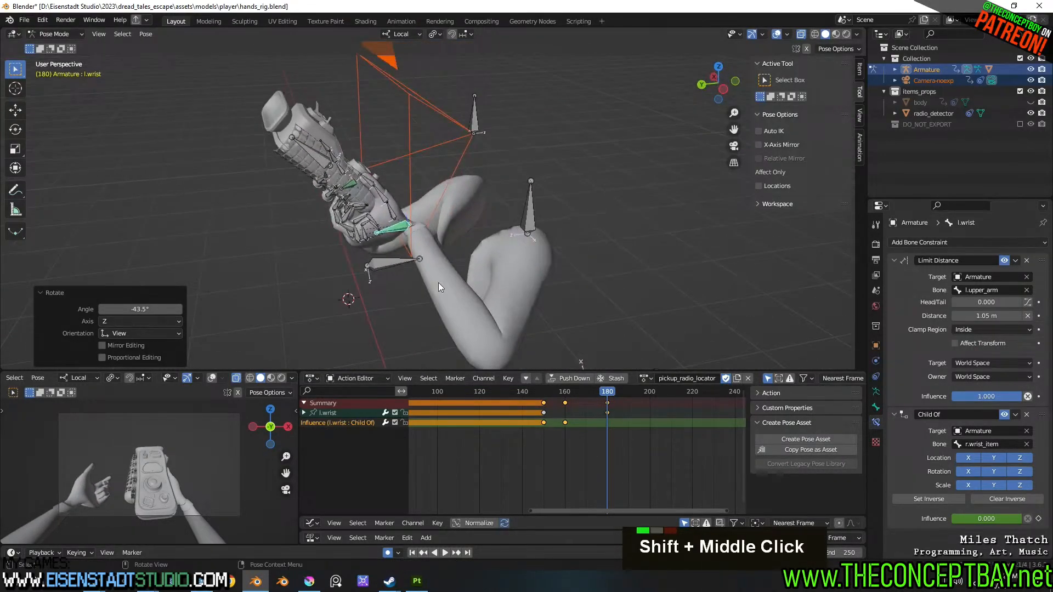
middle_drag(439, 282, 502, 262)
key(r)
click(516, 286)
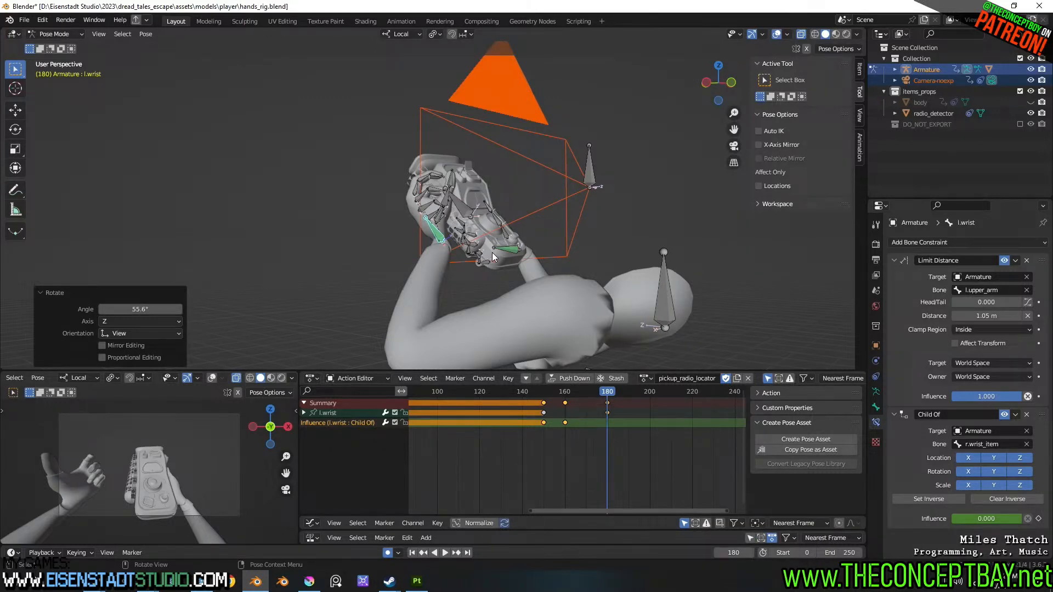
scroll(496, 284, up, 2)
mouse_move(549, 260)
middle_down()
mouse_move(496, 284)
mouse_move(532, 262)
middle_up()
middle_click(519, 280)
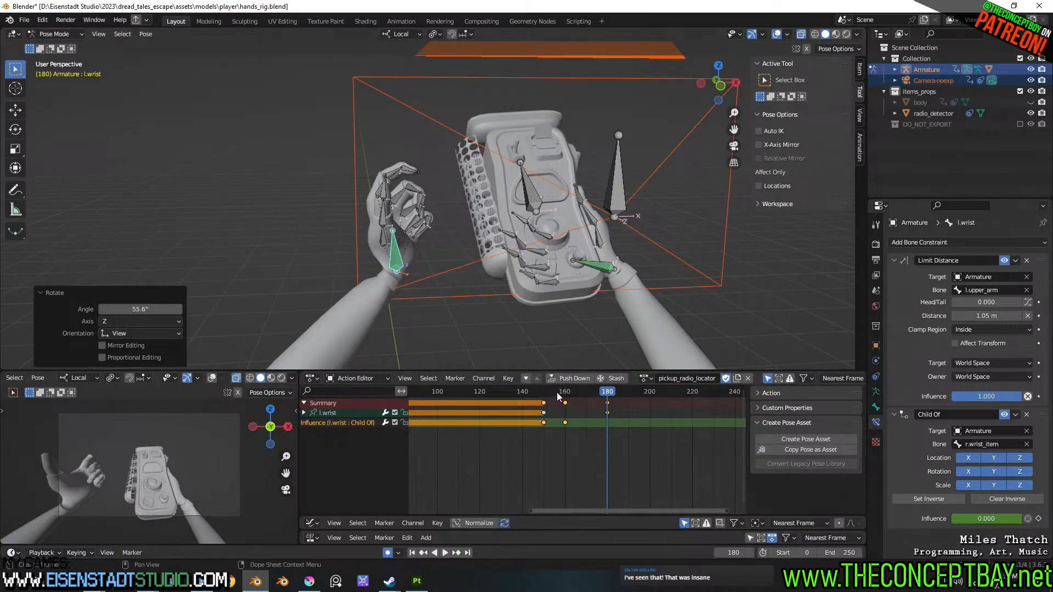
drag(557, 393, 610, 406)
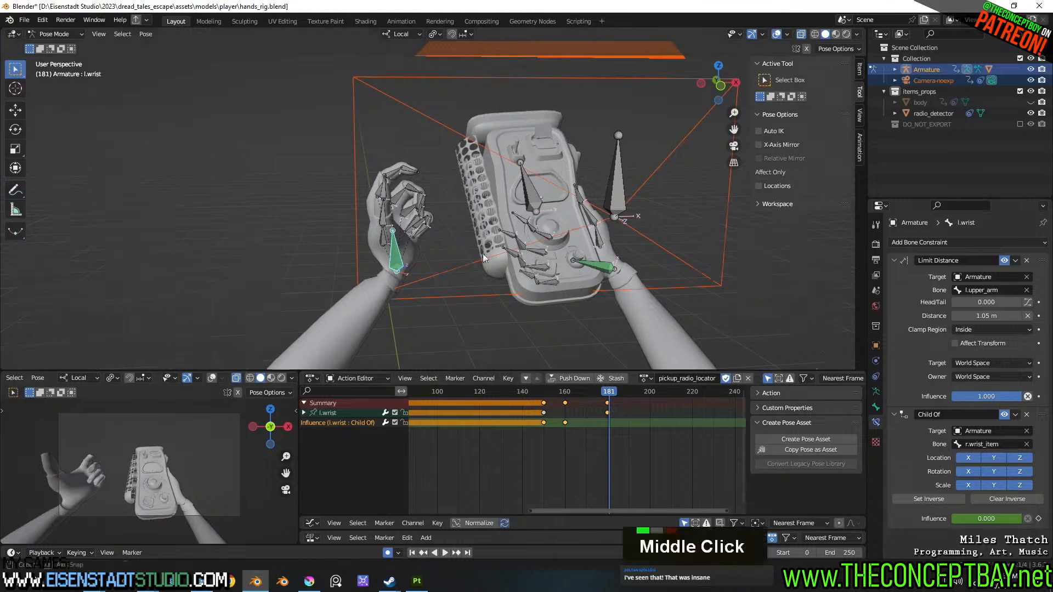
- Move the left wrist bone toward the radio detector at frame 181 and rotate it about -25° in the view
middle_drag(600, 307, 446, 253)
scroll(635, 294, down, 3)
key(g)
click(564, 304)
key(r)
click(502, 241)
- Refine the left wrist's orientation at frame 181 from two more viewing angles, with a final rotation of about 30°
shift+middle_drag(445, 253, 430, 293)
middle_drag(421, 262, 475, 140)
key(r)
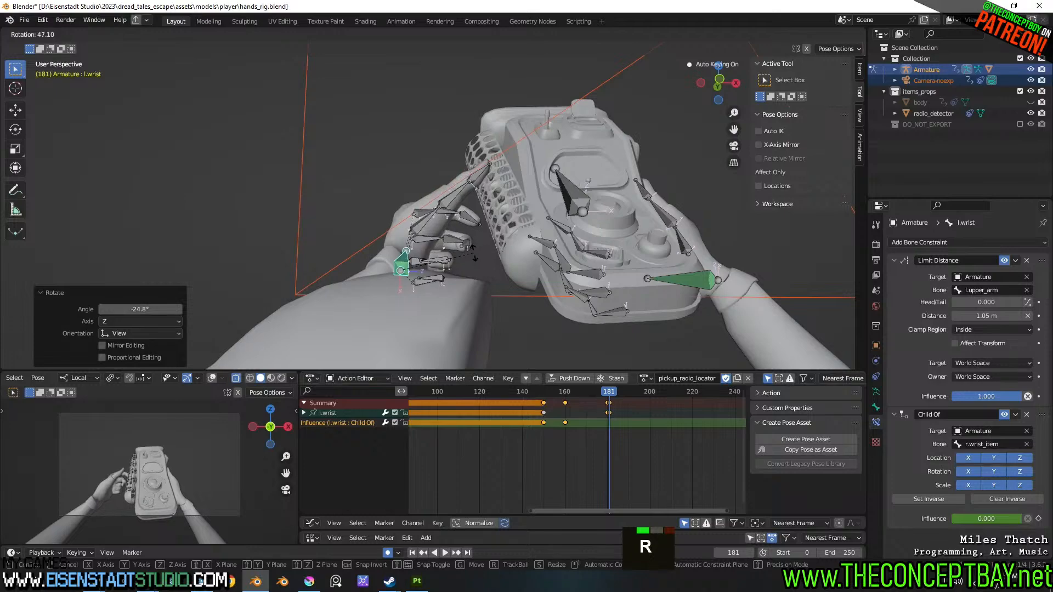
click(473, 285)
middle_drag(478, 198, 597, 192)
key(r)
click(574, 264)
middle_drag(575, 265, 435, 237)
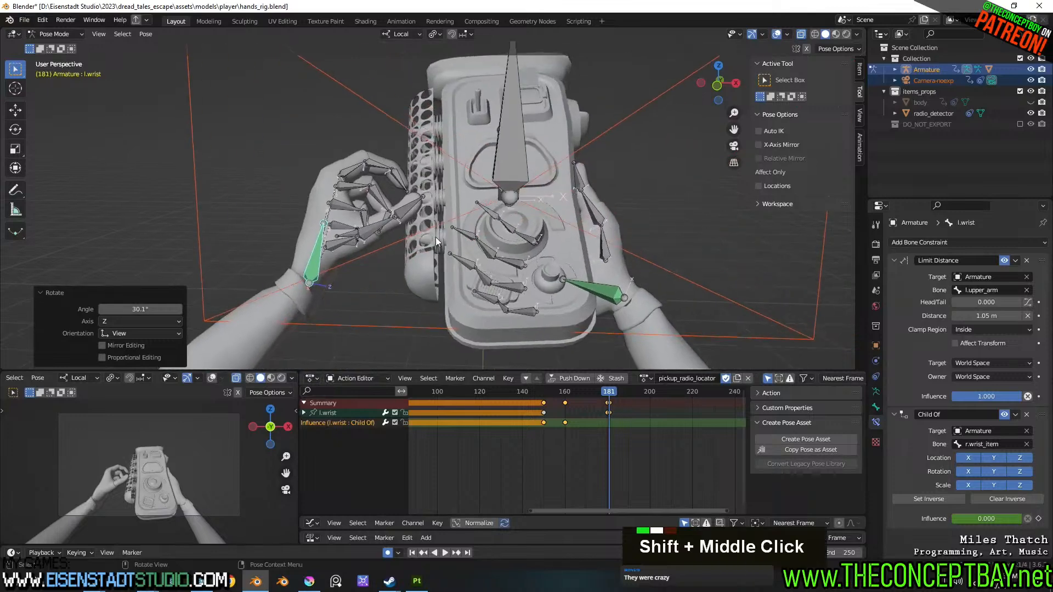
- Separate the extra left wrist keyframe just before frame 181 from its neighbour and delete it
drag(544, 394, 619, 407)
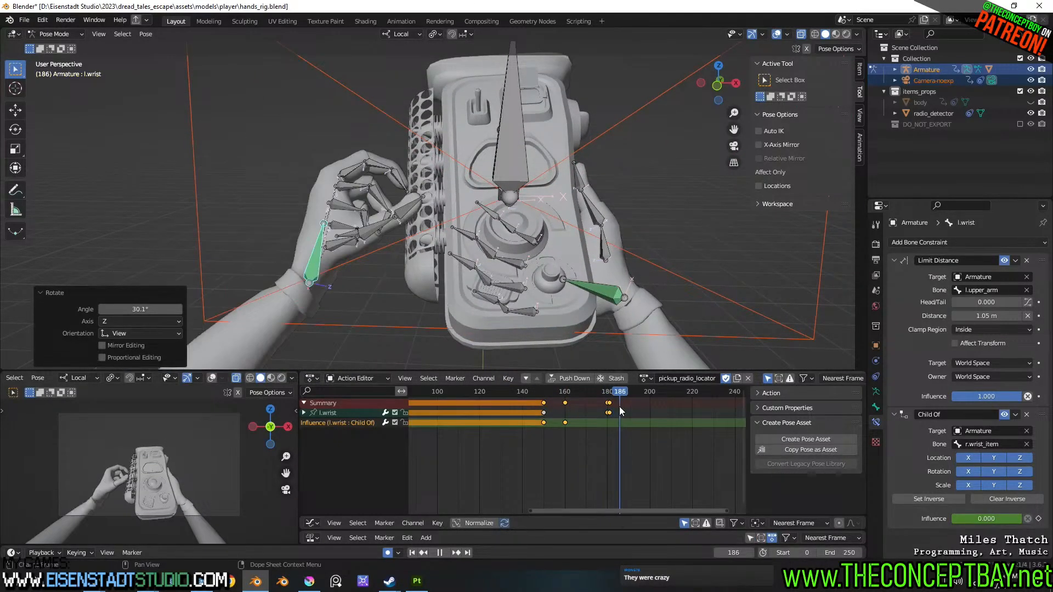
double_click(610, 403)
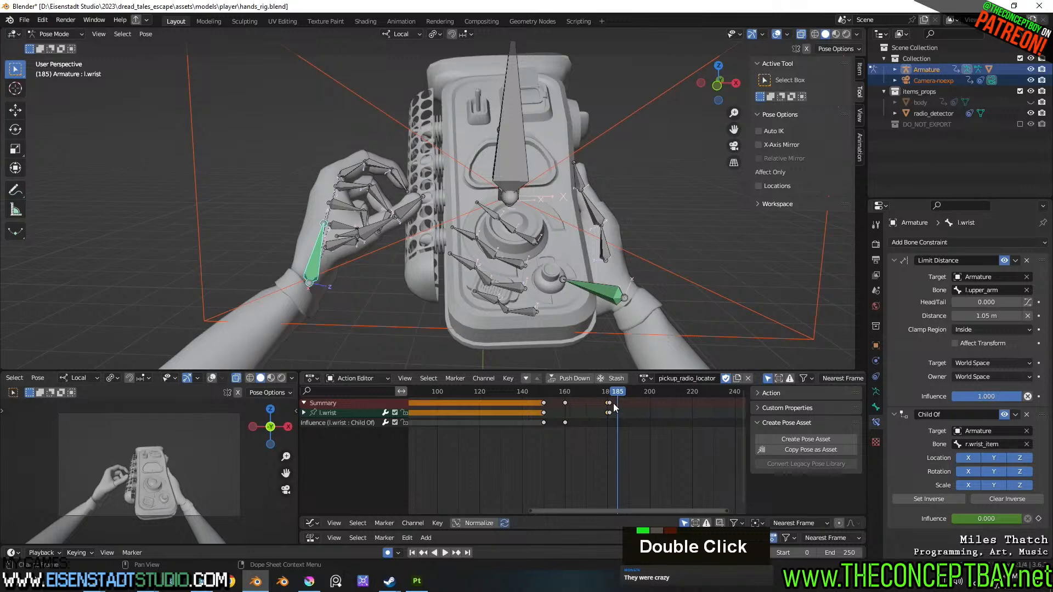
double_click(611, 403)
click(607, 407)
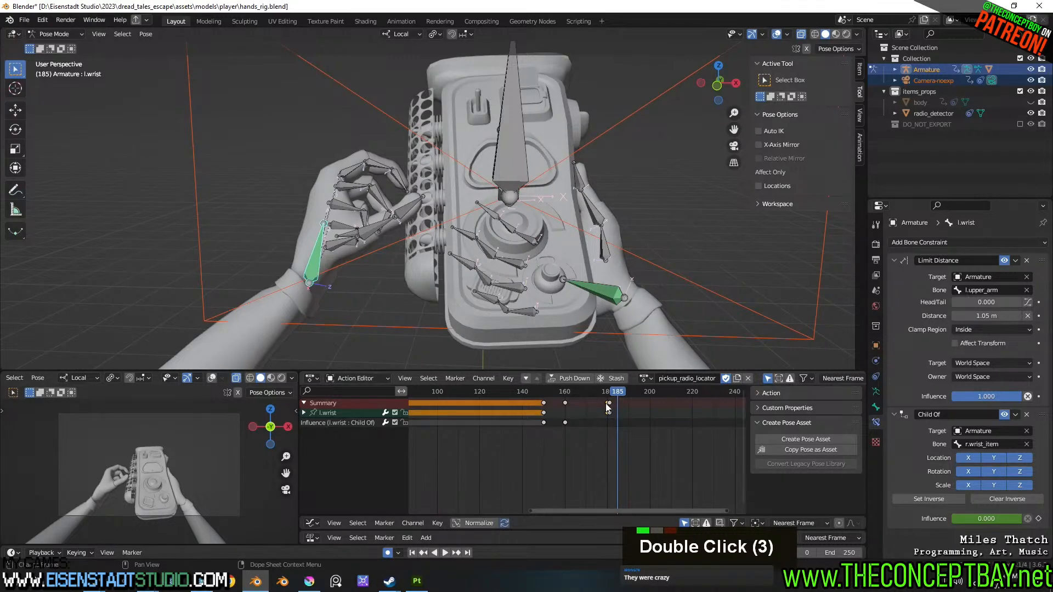
key(g)
click(588, 407)
key(space)
key(space)
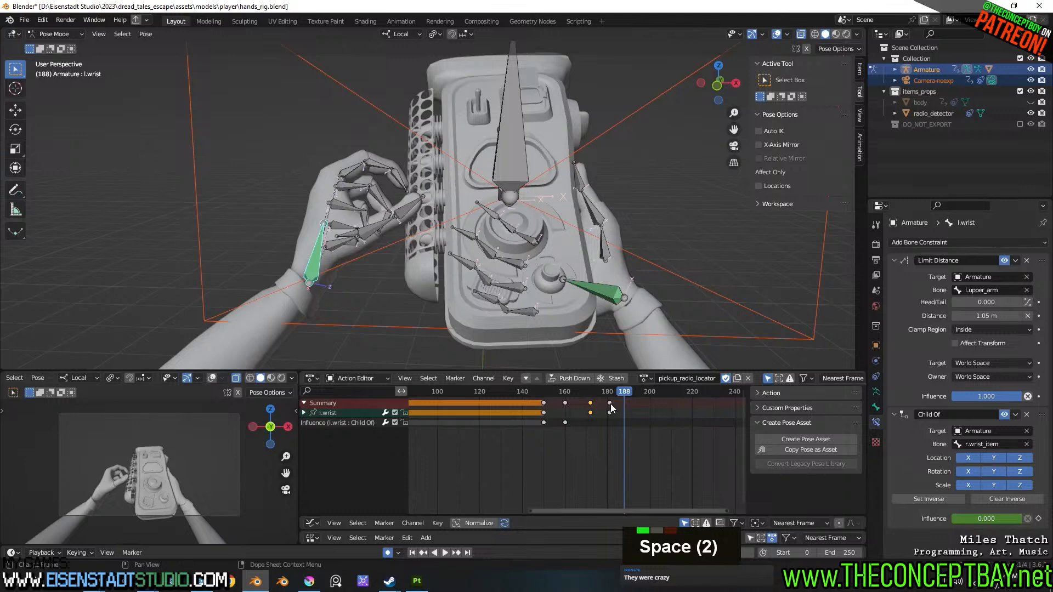
key(x)
click(588, 404)
- Scrub the animation between frames 156 and 173 and examine the right wrist's motion and keyframes from the side
click(560, 391)
drag(560, 392, 587, 420)
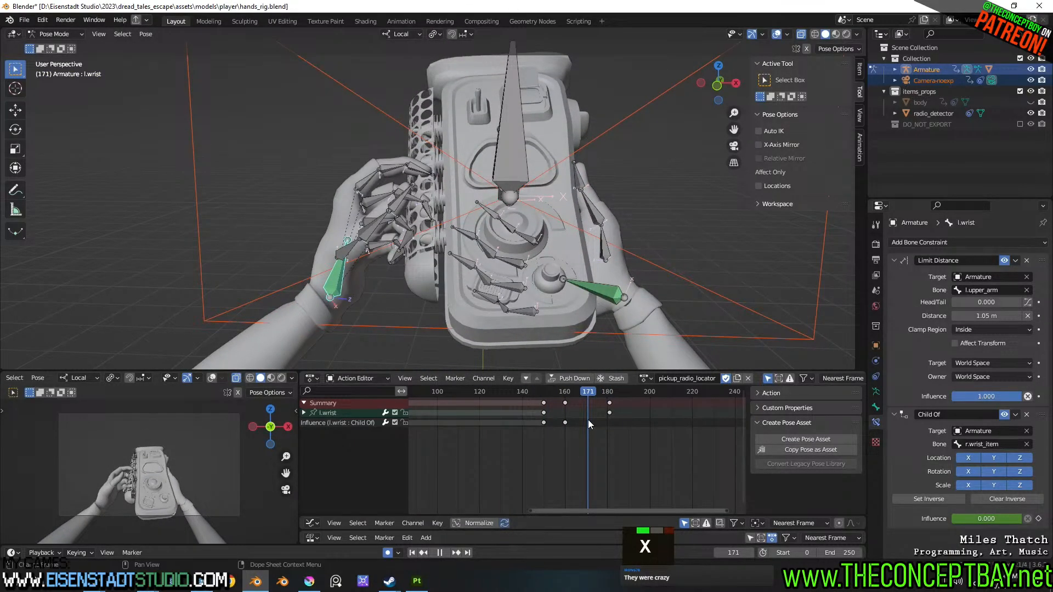
click(600, 293)
middle_drag(656, 300, 597, 301)
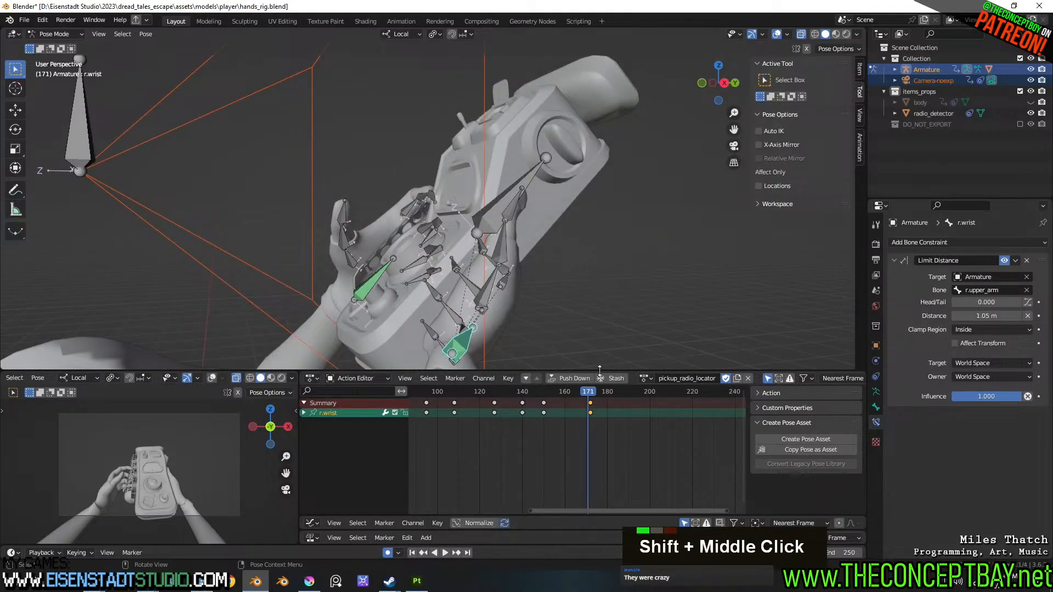
key(space)
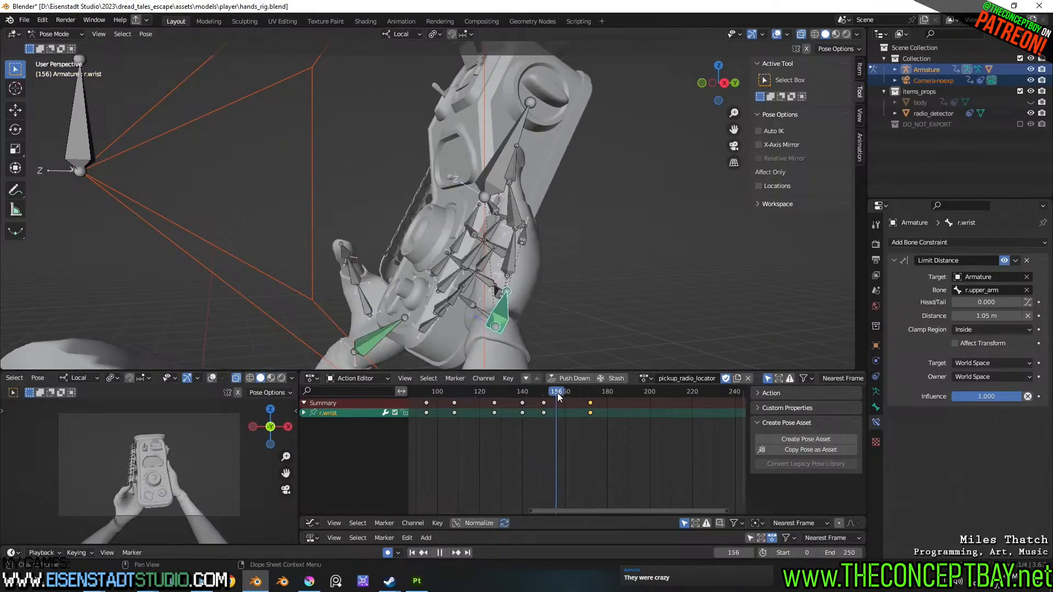
click(590, 413)
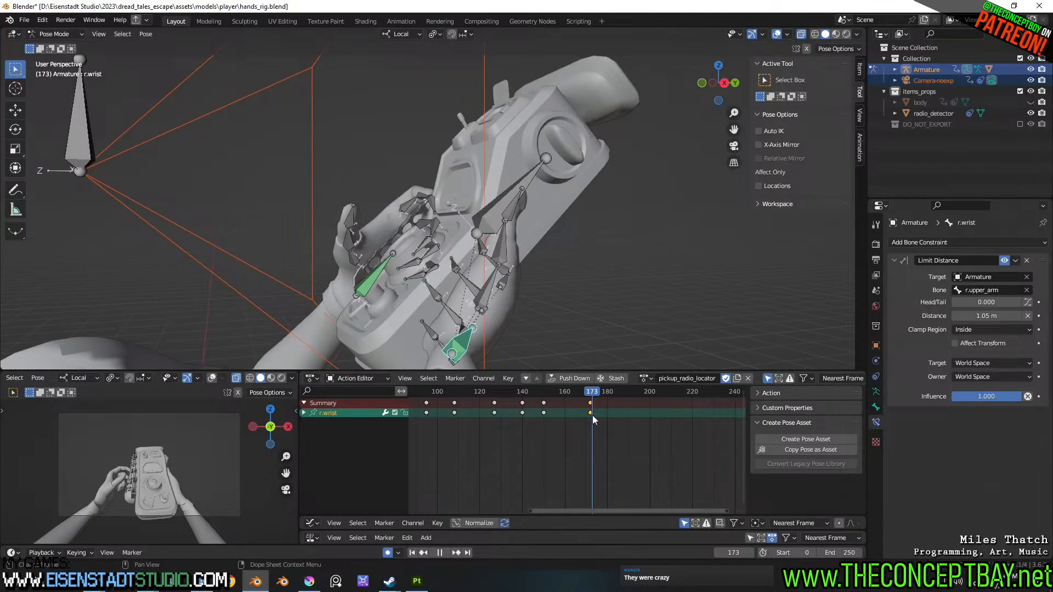
- At frame 190, move the left wrist bone about 0.03 m in X, -0.073 m in Y and 0.043 m in Z
drag(592, 416, 629, 465)
middle_drag(476, 328, 548, 308)
click(325, 279)
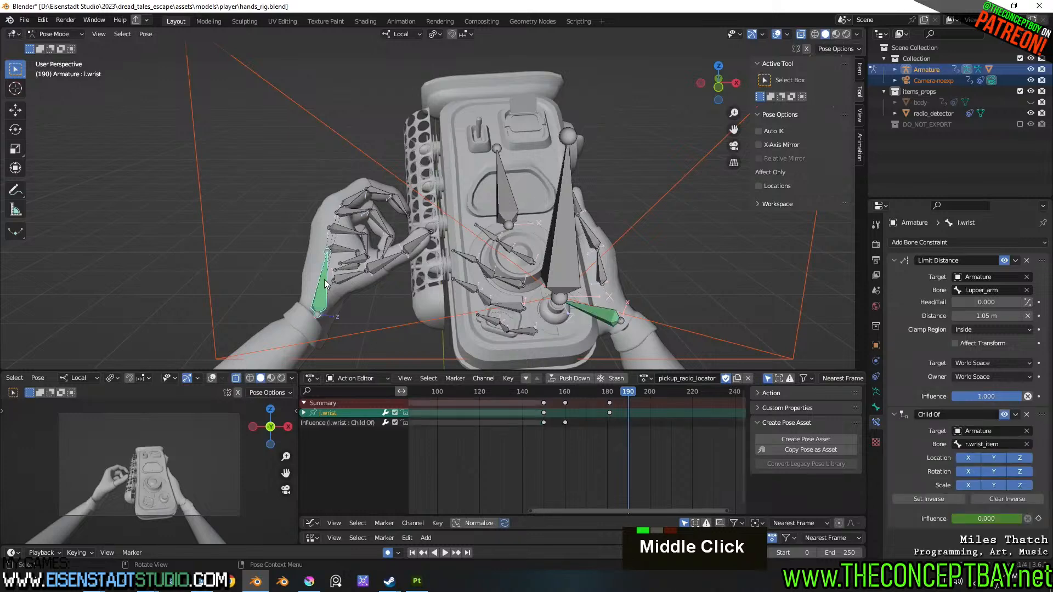
middle_drag(326, 279, 442, 308)
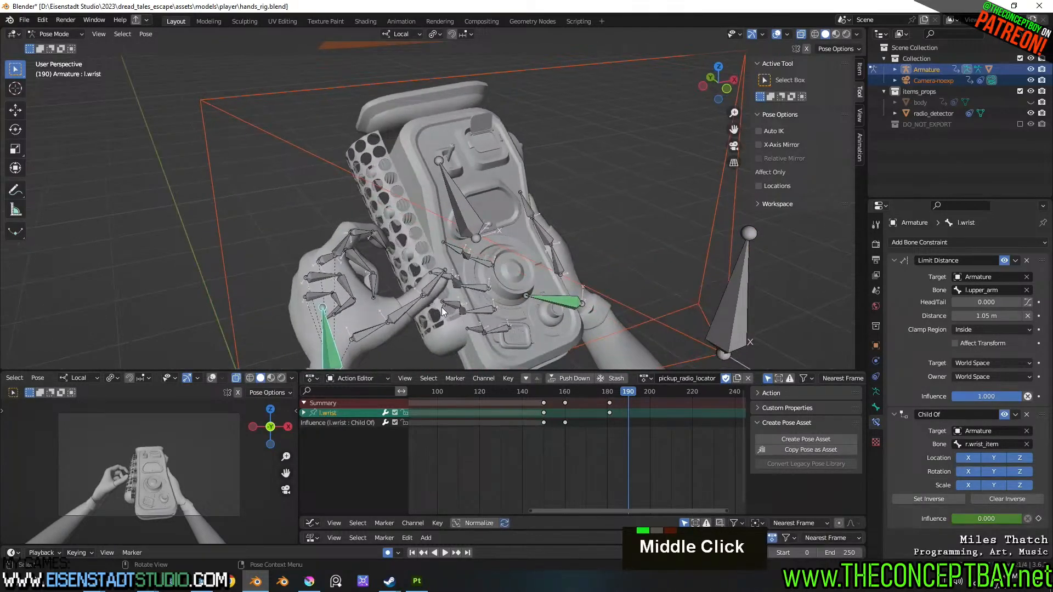
shift+middle_drag(474, 248, 444, 179)
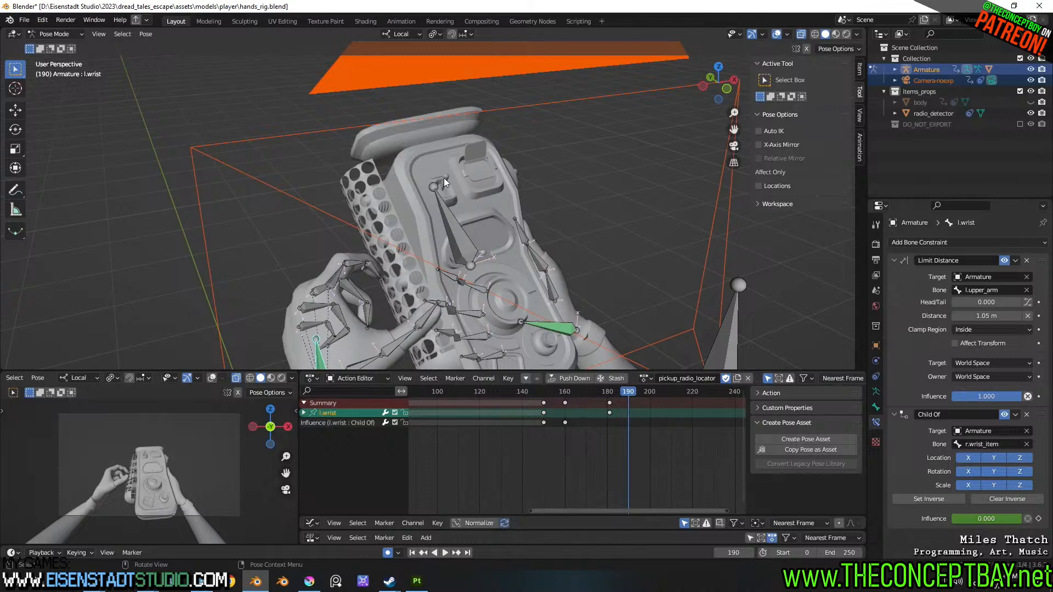
middle_drag(443, 177, 505, 198)
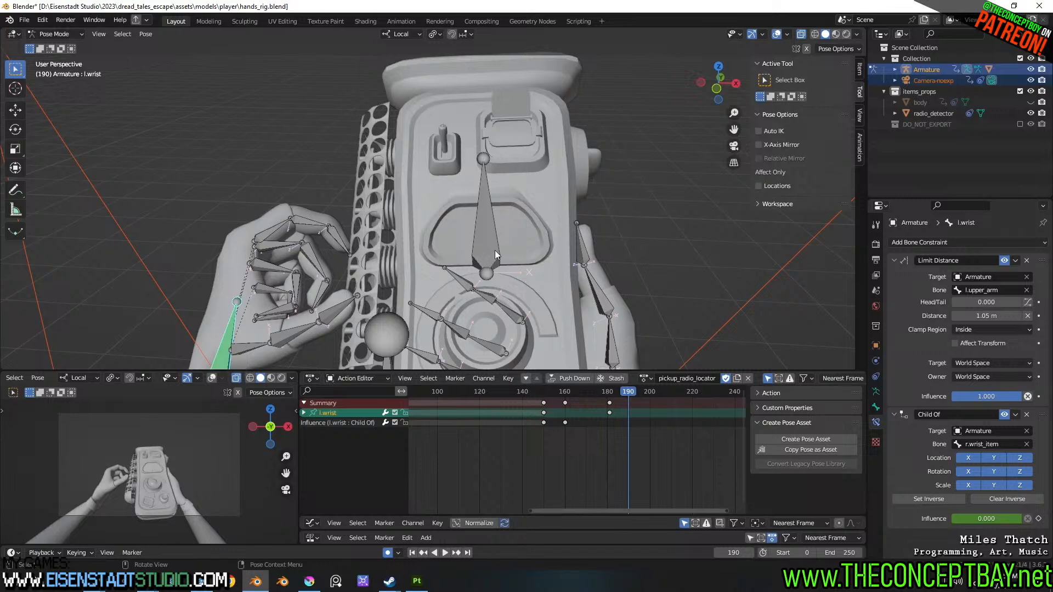
middle_drag(495, 250, 476, 248)
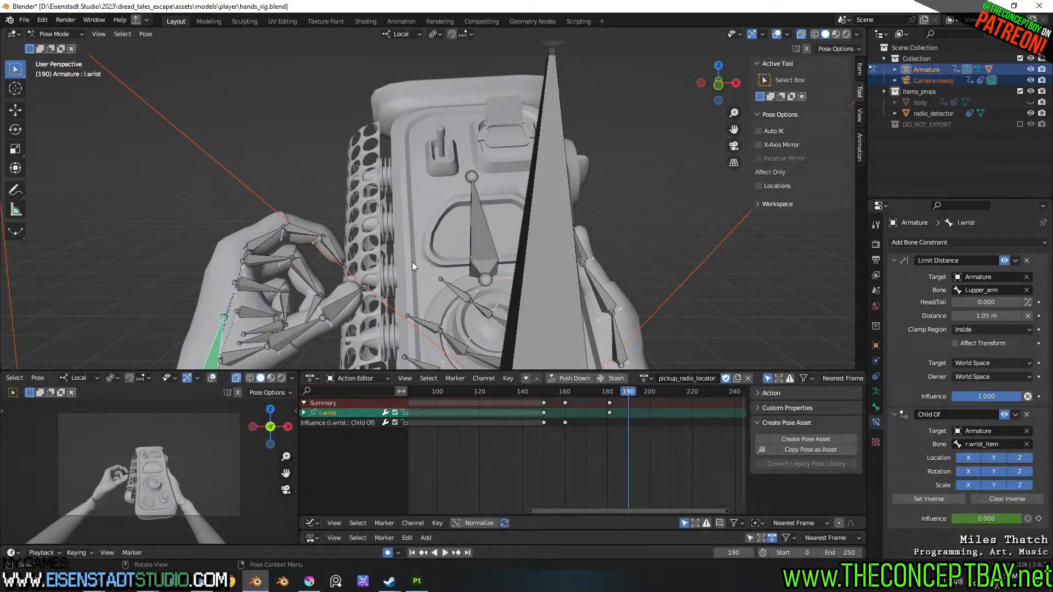
middle_drag(392, 317, 620, 291)
key(g)
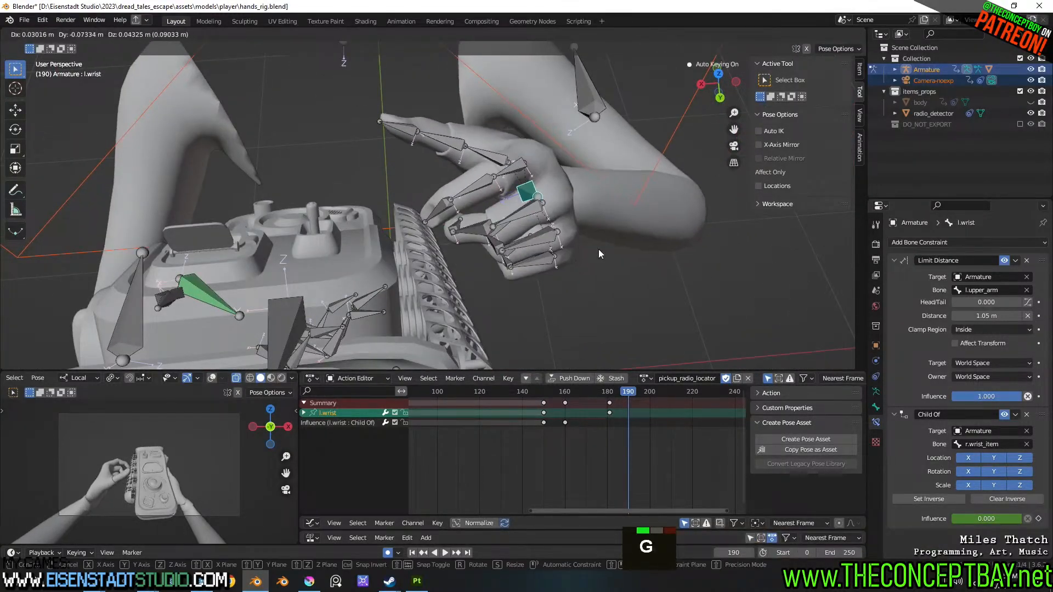
click(598, 249)
middle_drag(598, 249, 478, 266)
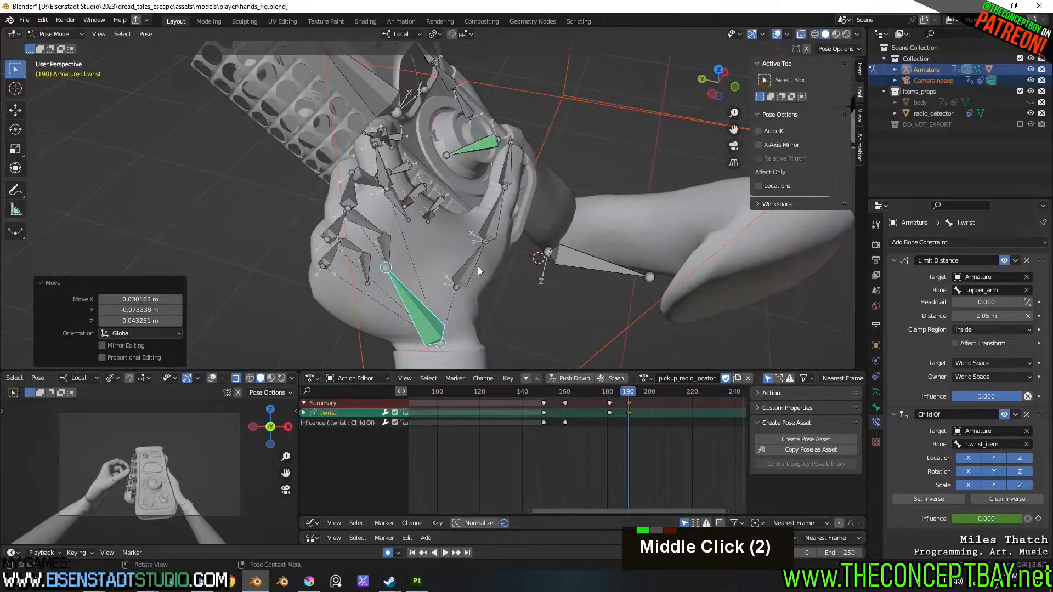
- Insert keyframes at frame 181 for all the left hand's finger and thumb bones
drag(627, 391, 609, 394)
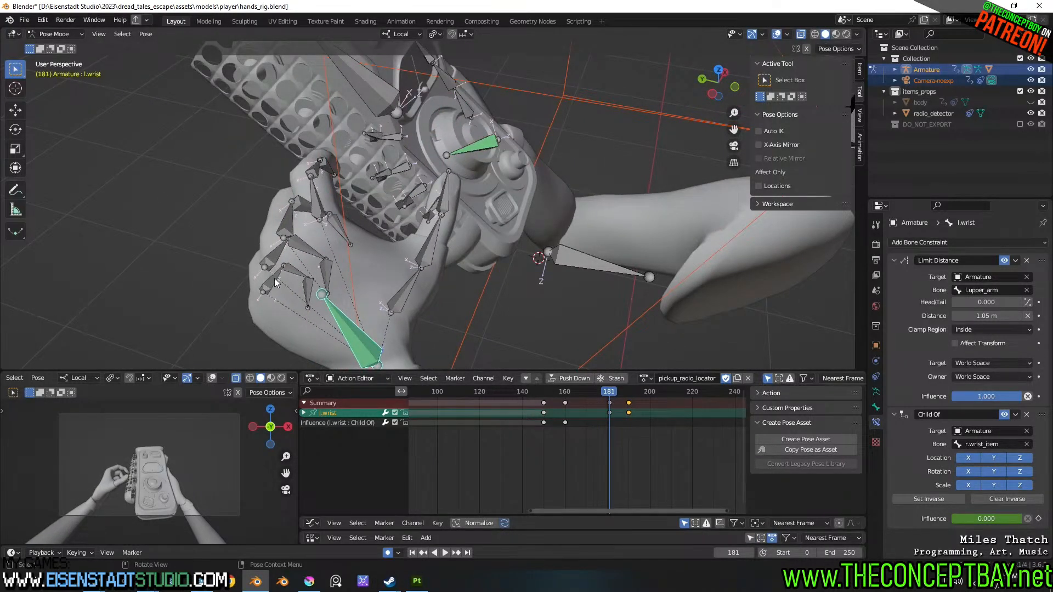
key(l)
key(l)
key(l)
key(l)
key(l)
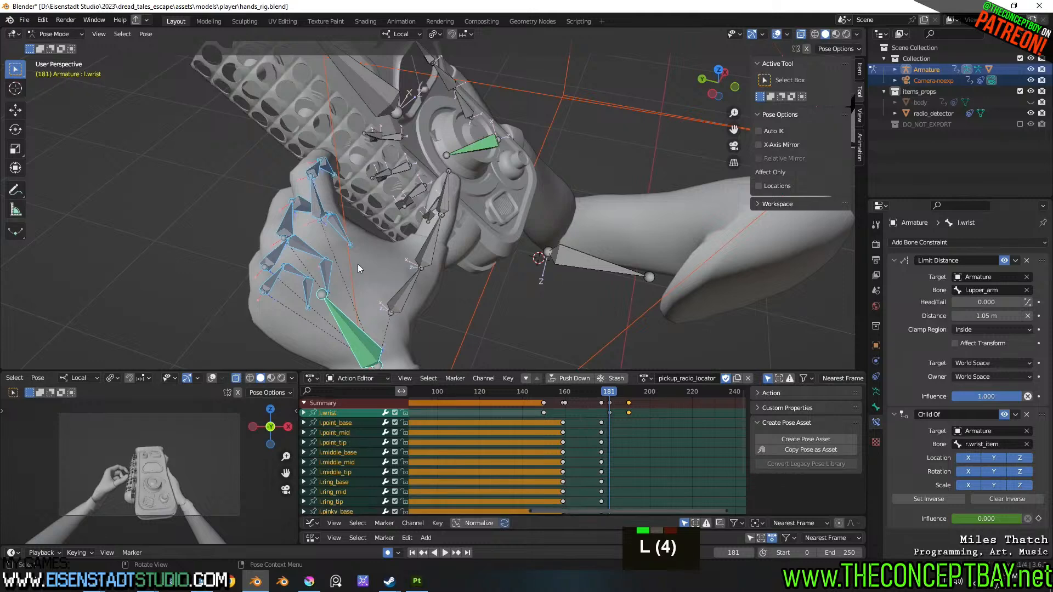
key(i)
click(401, 301)
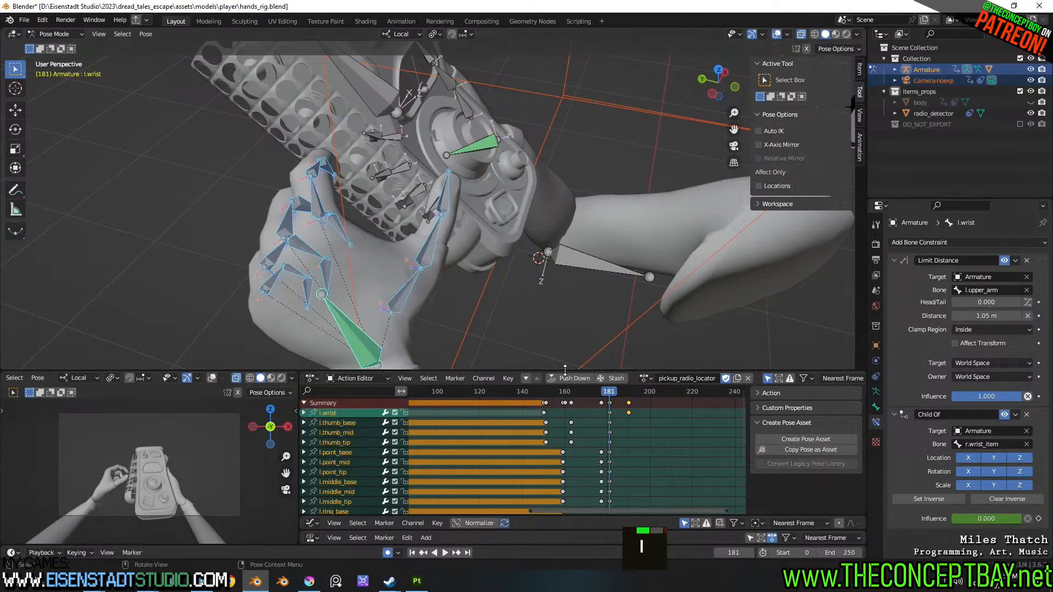
- Return to frame 190 and move the left wrist bone about 0.026 m in X, 0.072 m in Y and 0.107 m in Z
click(602, 396)
drag(603, 397, 631, 396)
click(439, 317)
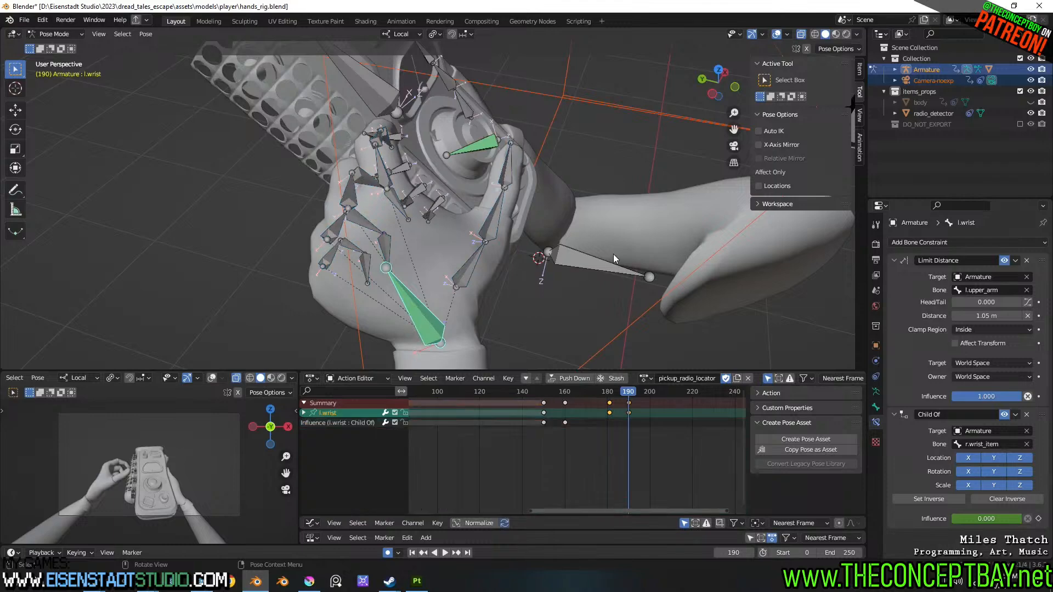
shift+middle_drag(614, 255, 510, 318)
key(g)
click(500, 201)
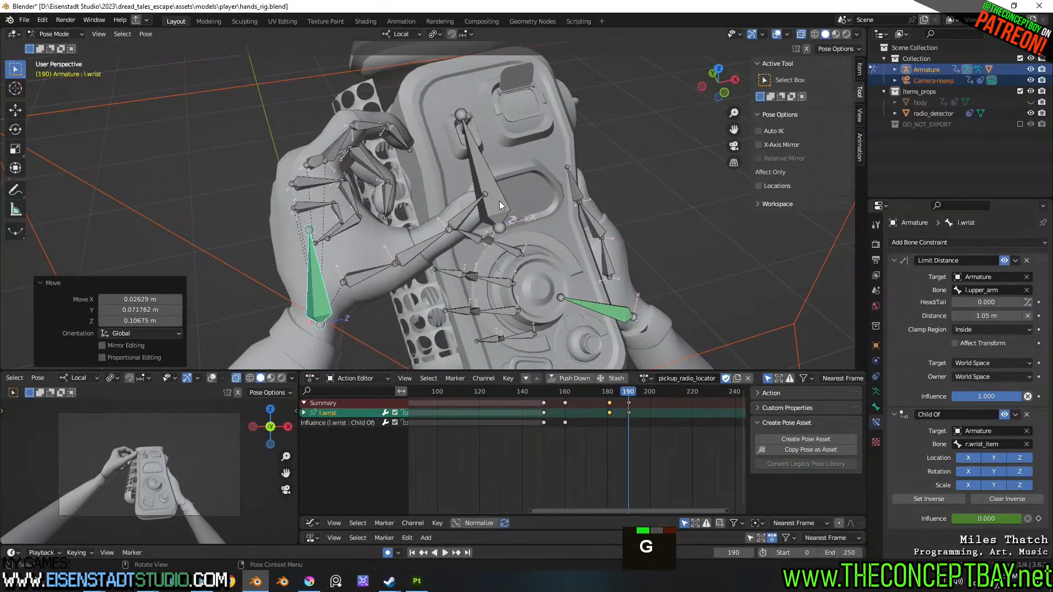
- Rotate the left wrist about 31° in the view and about 26° around its local Y axis at frame 190
shift+middle_drag(499, 201, 555, 307)
mouse_move(380, 245)
middle_down()
mouse_move(412, 252)
mouse_move(385, 271)
mouse_move(412, 259)
mouse_move(392, 239)
middle_up()
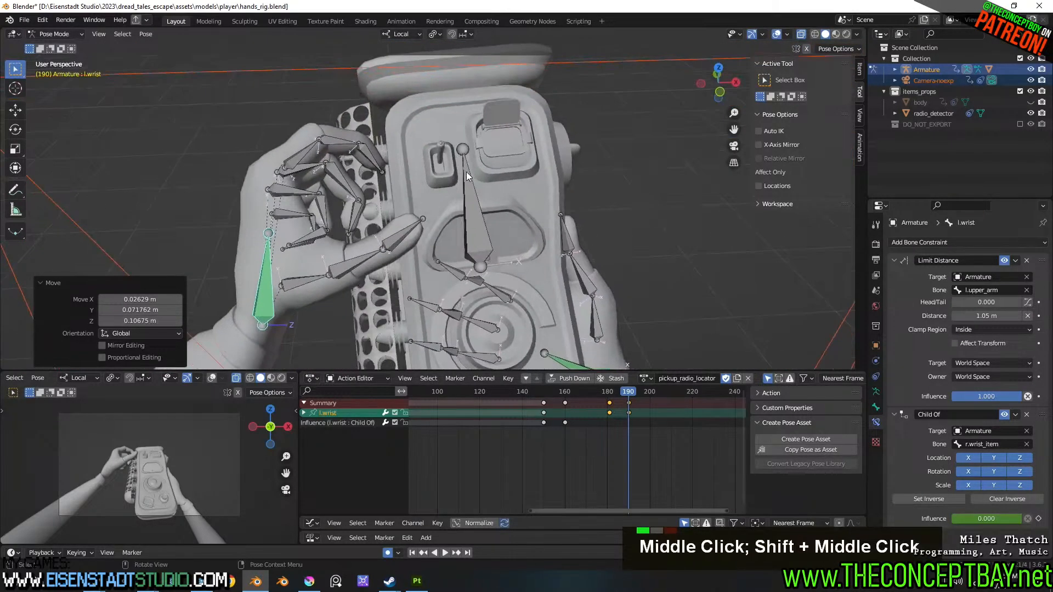
key(r)
click(384, 296)
middle_drag(380, 285, 506, 217)
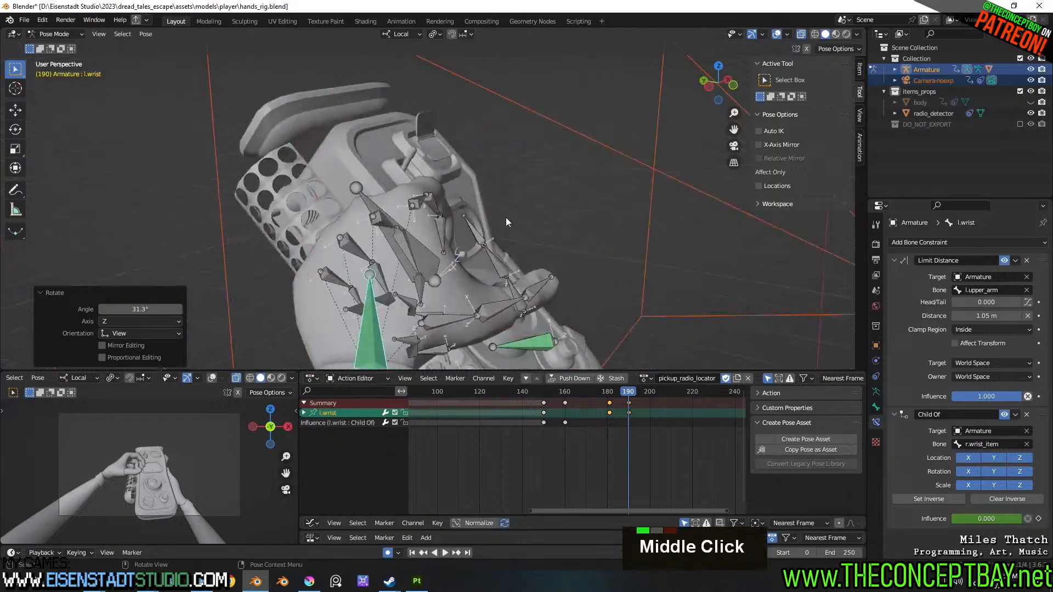
key(r)
key(y)
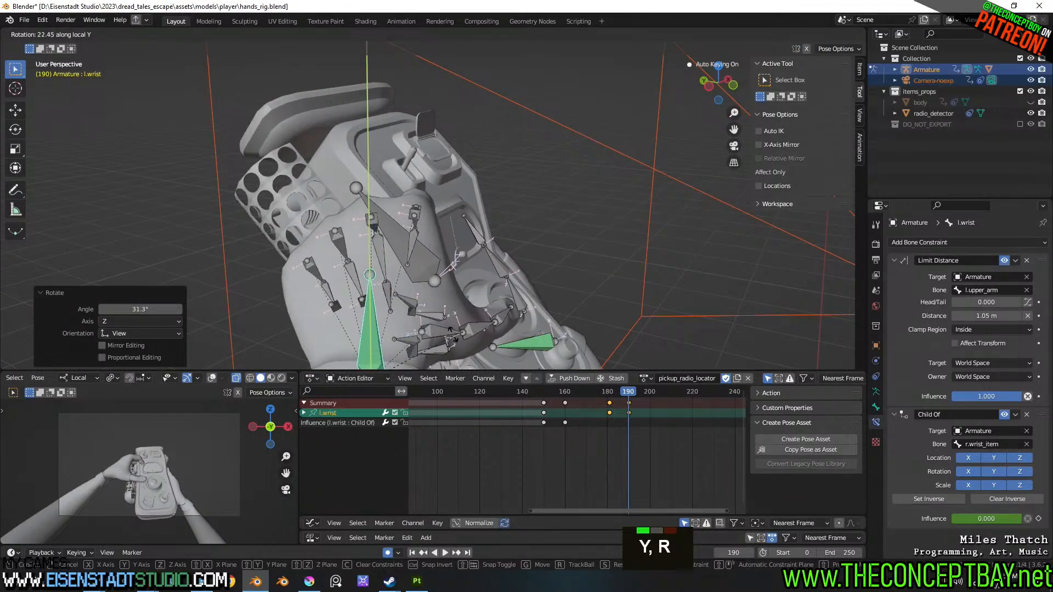
click(562, 298)
middle_drag(563, 297, 447, 290)
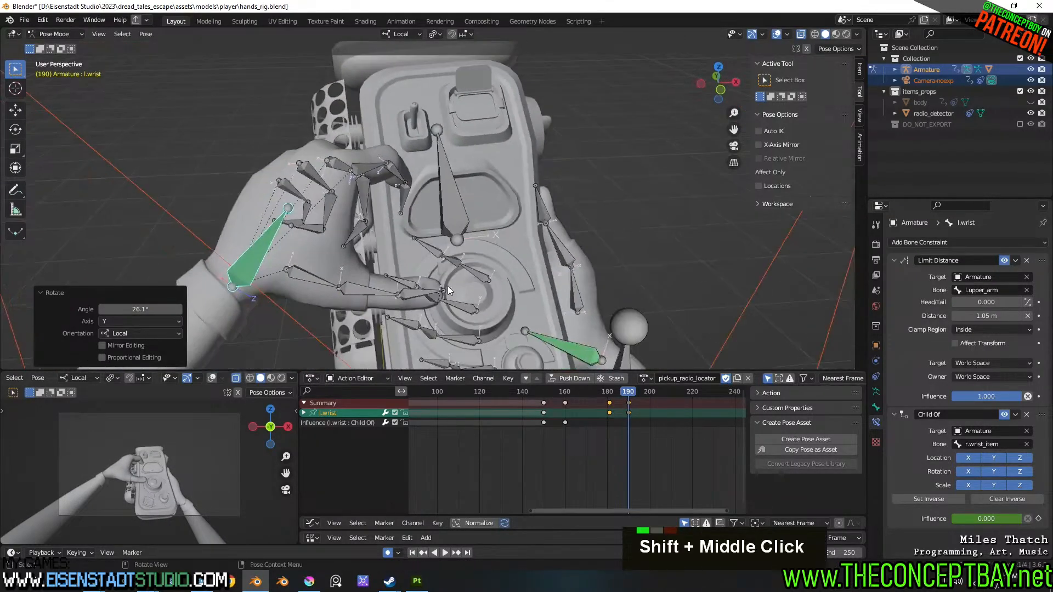
- Rotate the base bone of the left thumb at frame 190
click(318, 278)
middle_drag(318, 278, 443, 244)
key(r)
click(440, 209)
- Rotate the left index finger's base bone about -2.7° around its local Y axis and shift it slightly
click(365, 206)
middle_drag(363, 223, 442, 231)
key(r)
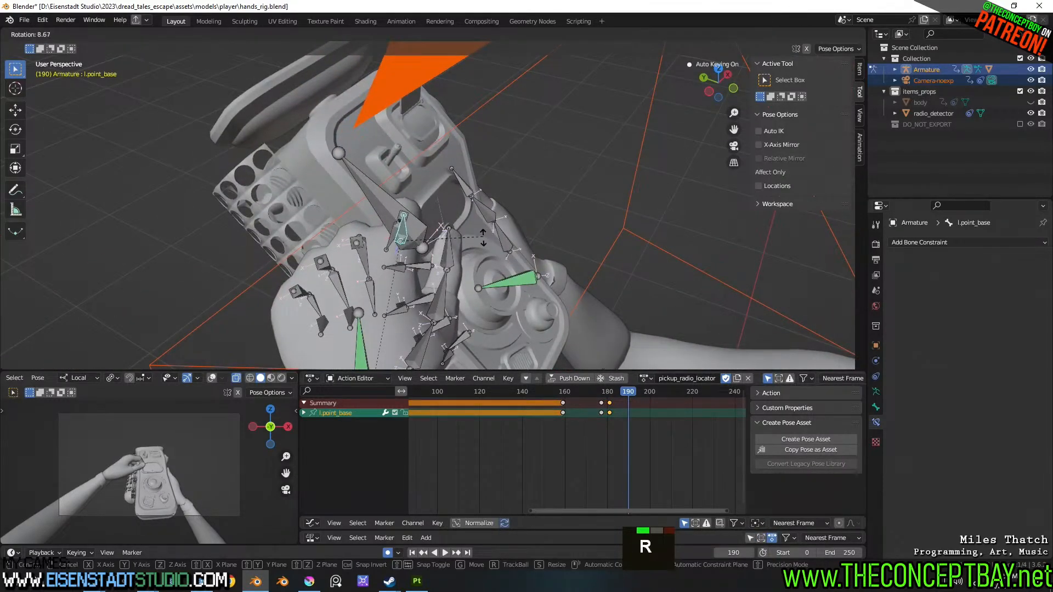
key(y)
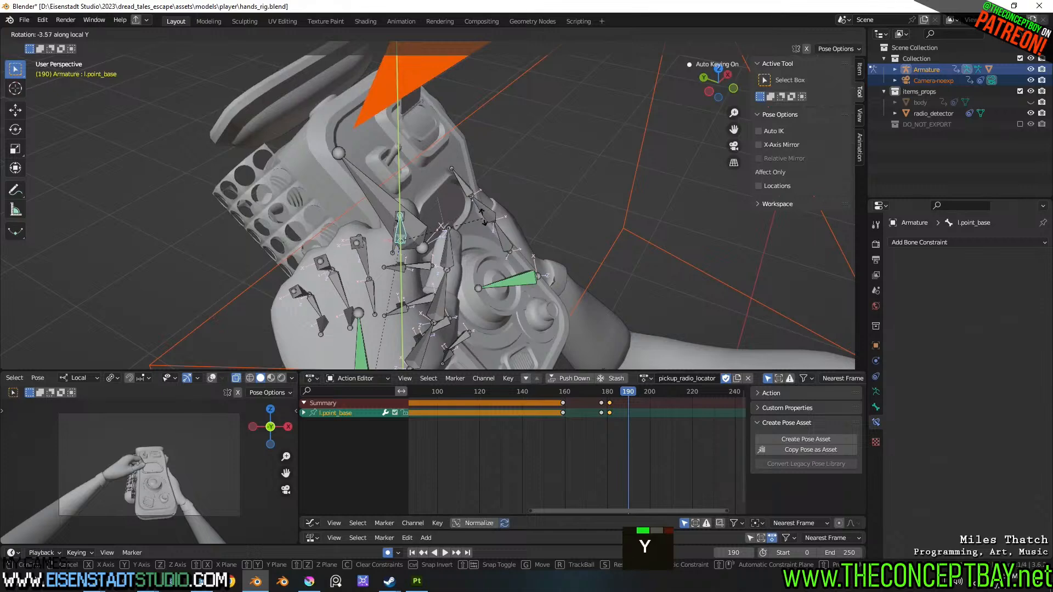
click(482, 220)
key(g)
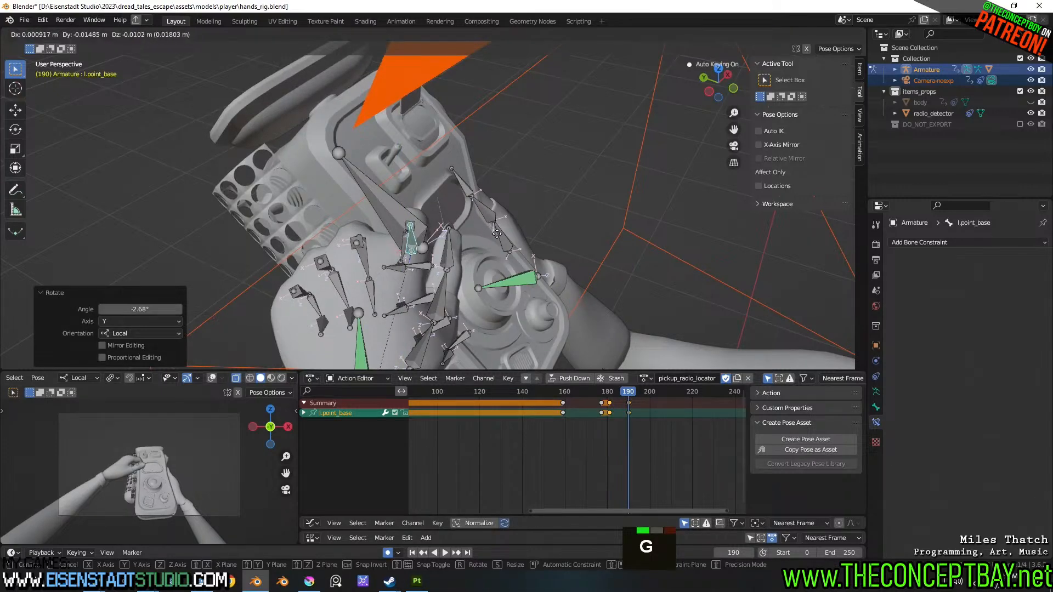
click(491, 229)
- Bend the left index finger's middle and tip bones about 29° around their local X axes
middle_drag(422, 236, 404, 203)
click(415, 211)
shift+click(429, 222)
key(r)
key(x)
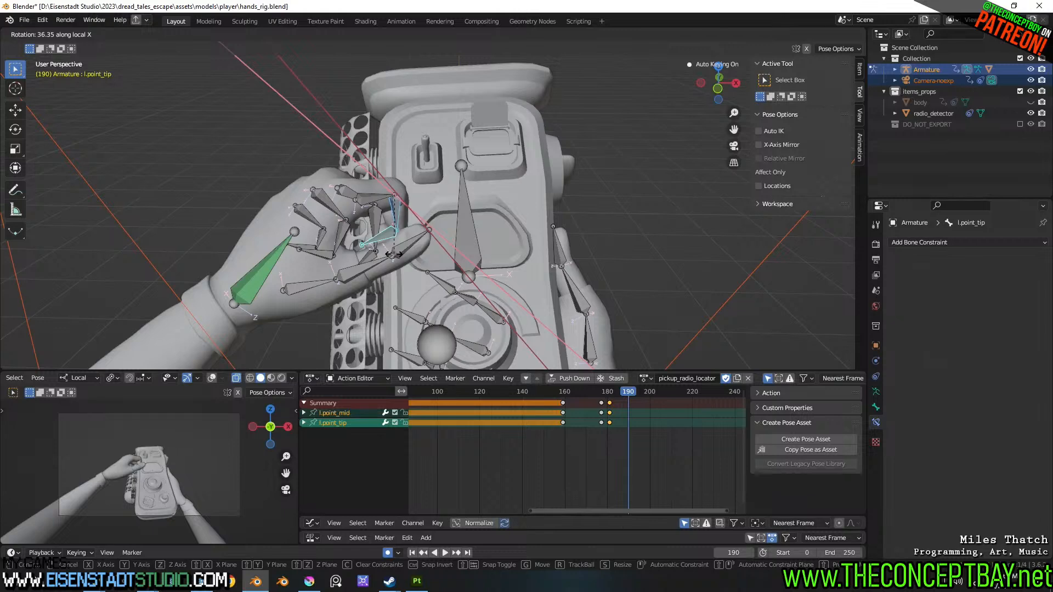
click(376, 204)
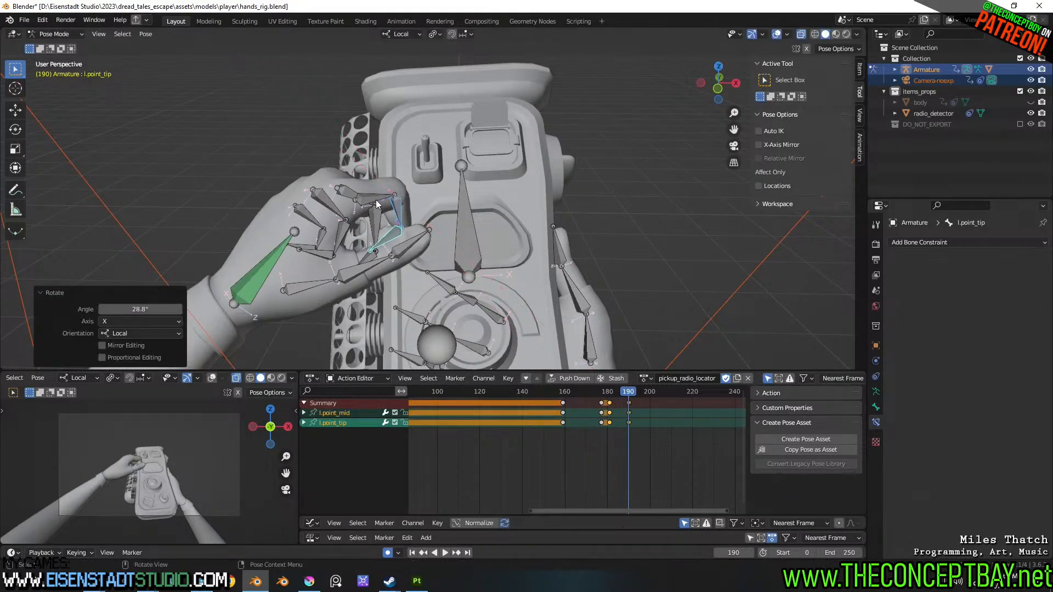
- Rotate the left index finger's base bone about 26° around its local X axis
click(377, 204)
key(r)
key(x)
click(416, 236)
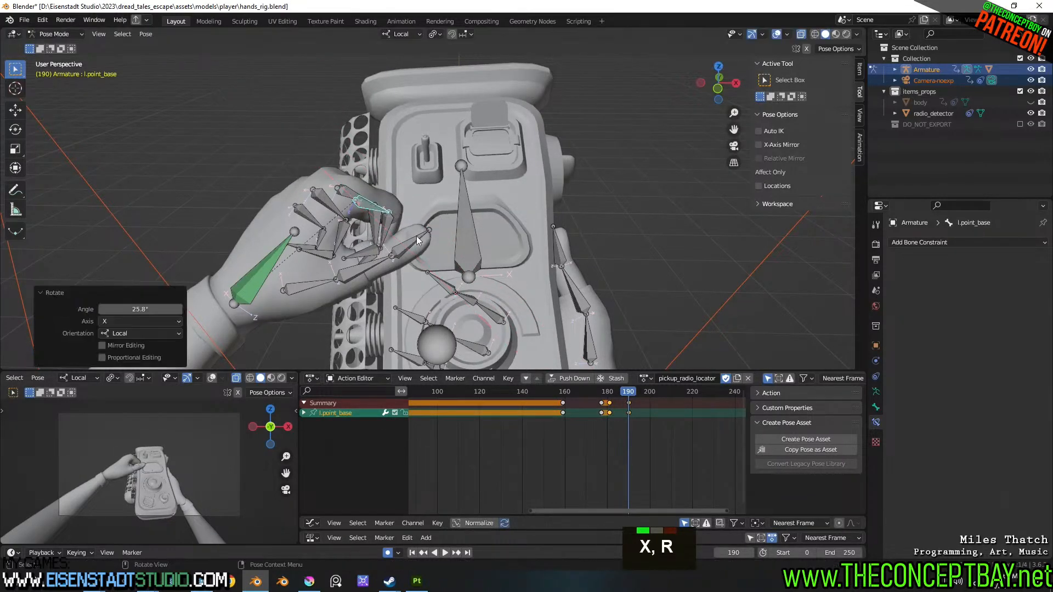
- Rotate the left thumb's tip bone about 7° in the view
double_click(423, 241)
mouse_move(429, 245)
middle_down()
mouse_move(427, 285)
mouse_move(454, 215)
mouse_move(441, 250)
middle_up()
key(r)
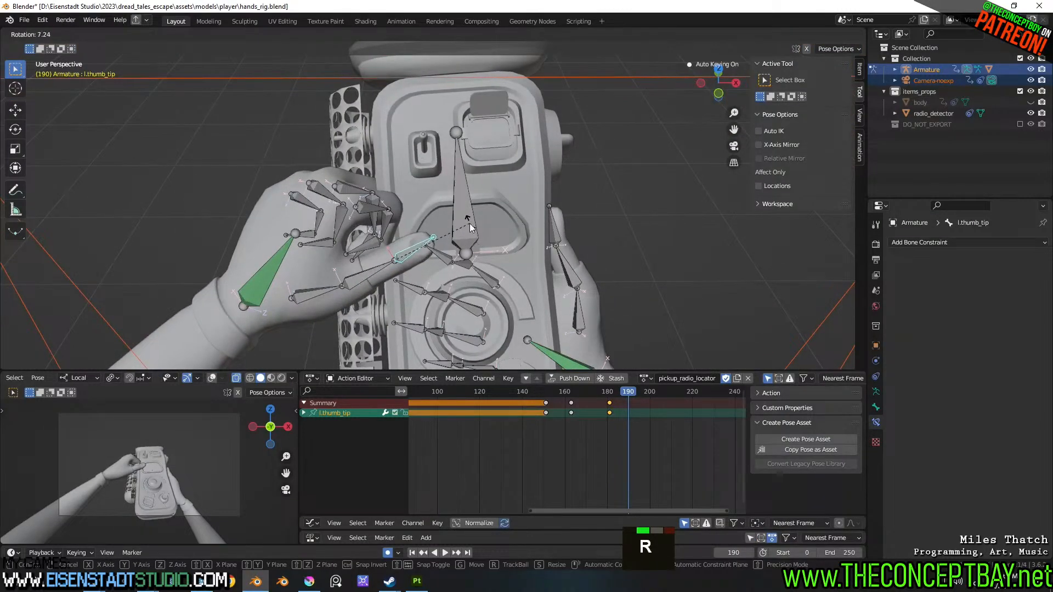
click(473, 229)
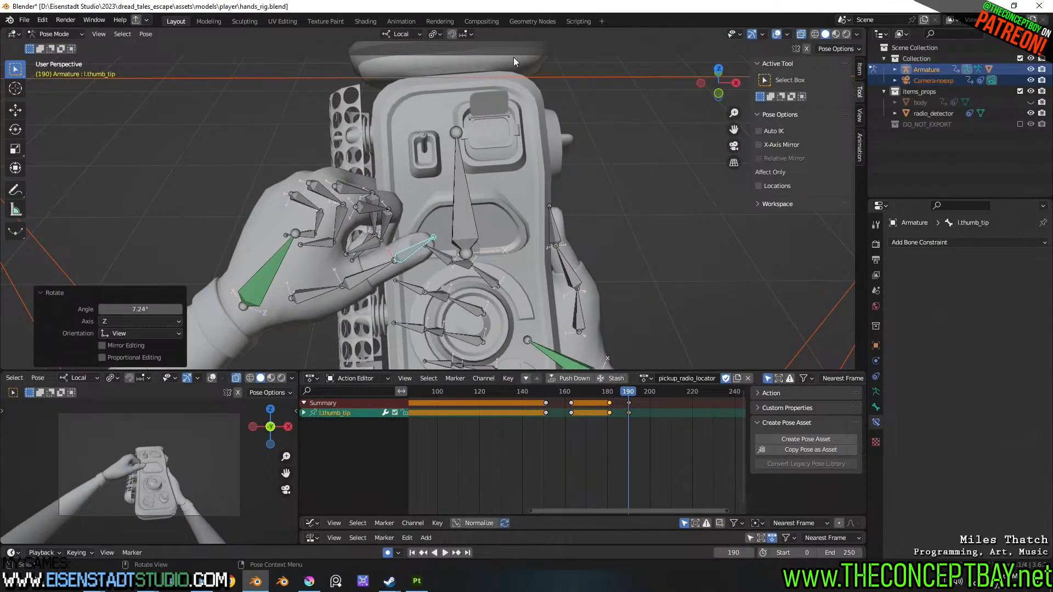
- Enable snapping and check the available snap target options
click(453, 35)
click(465, 34)
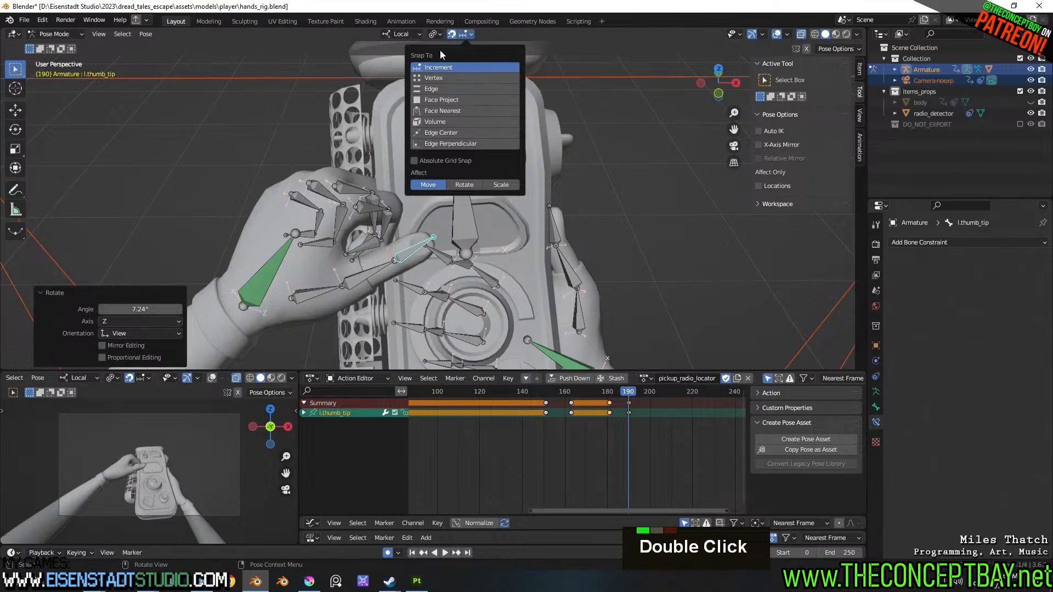
double_click(465, 33)
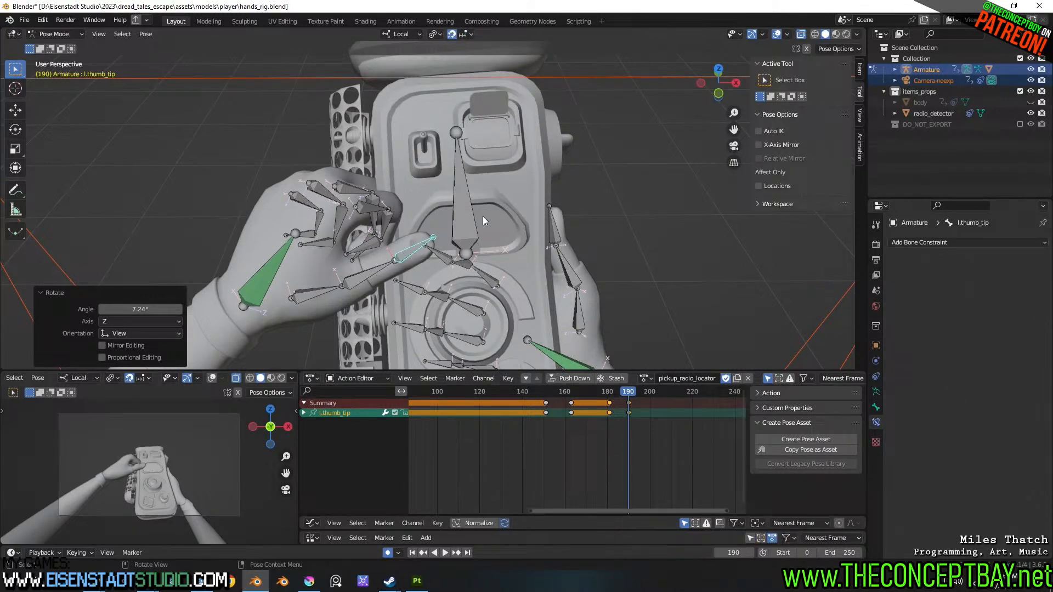
scroll(433, 231, up, 2)
shift+middle_drag(445, 252, 456, 261)
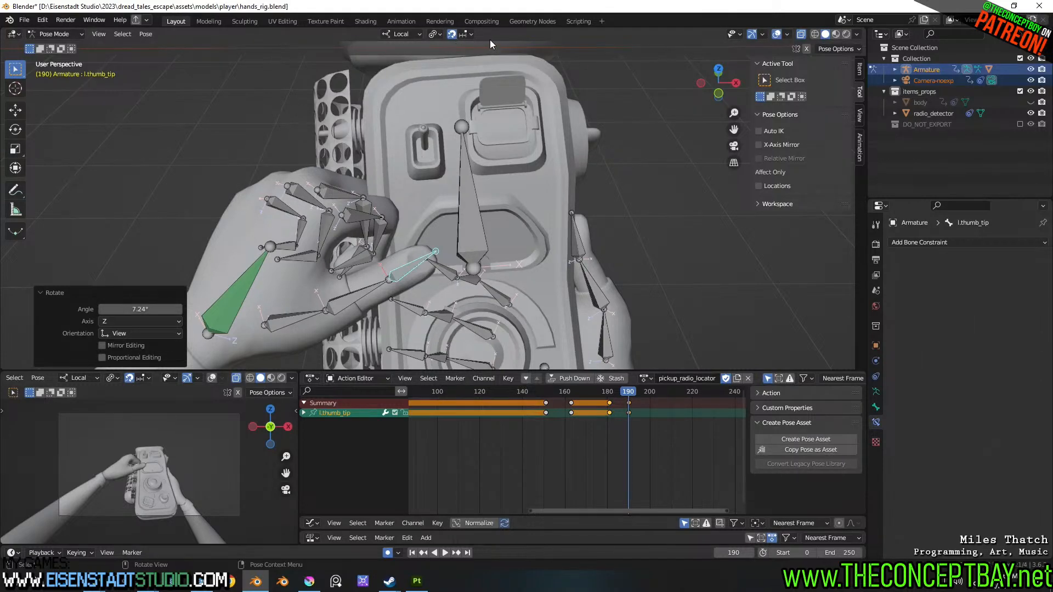
- Rotate the left thumb's tip bone about 39° around its local Y axis
key(r)
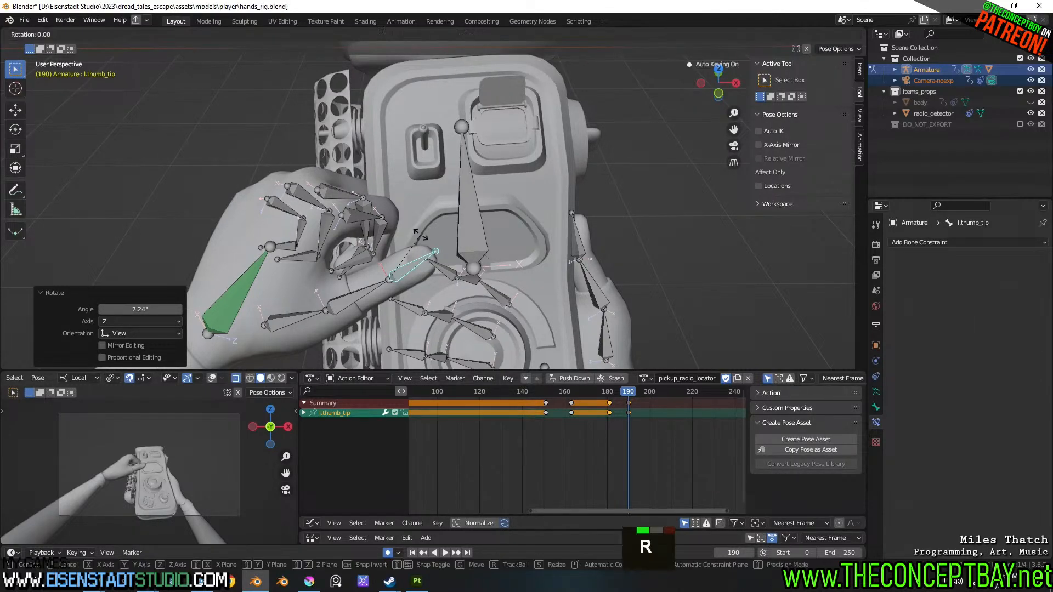
key(y)
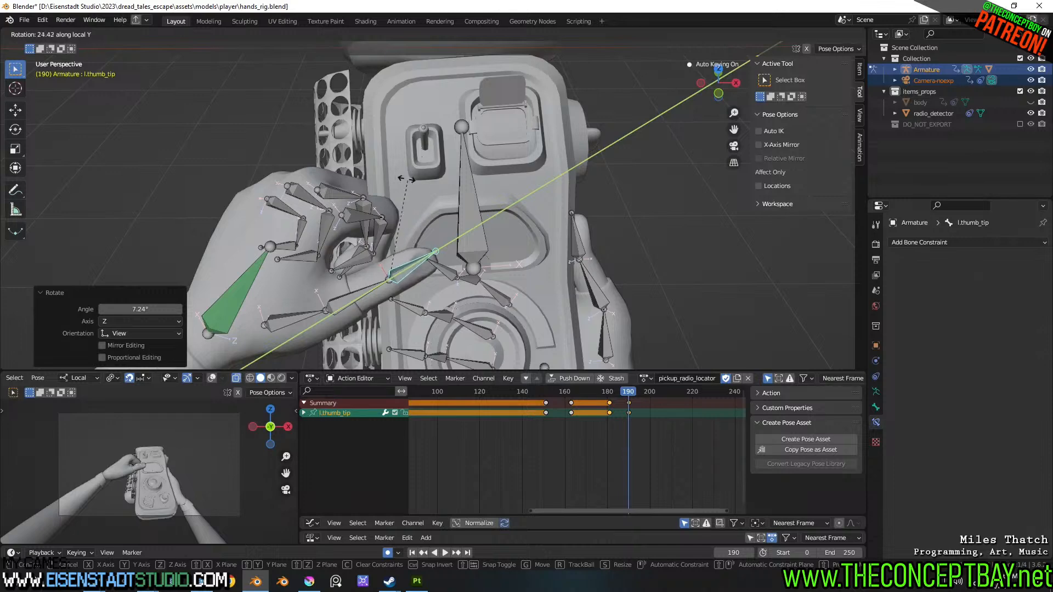
click(381, 162)
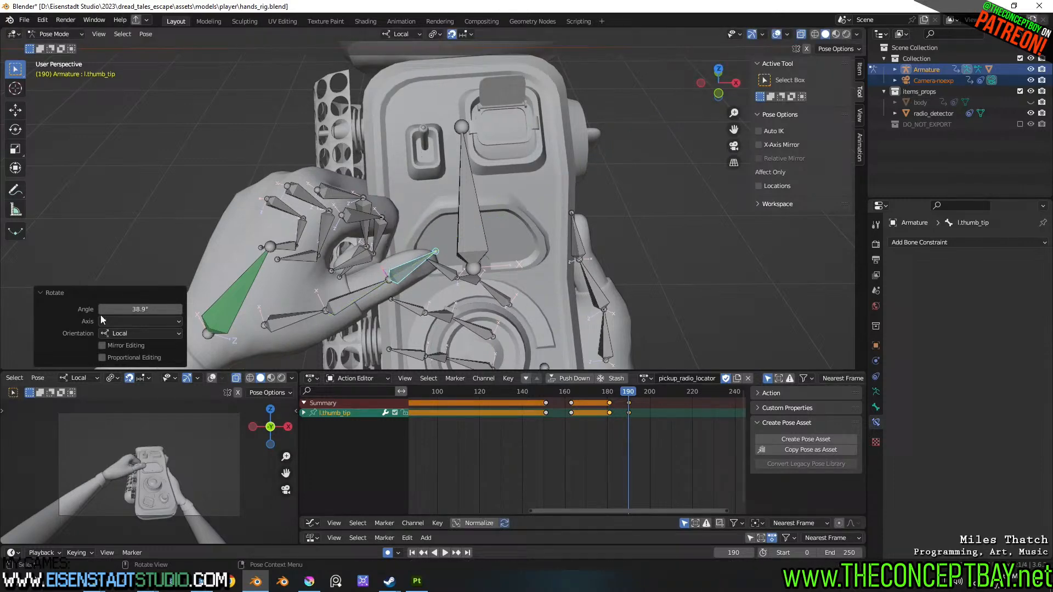
- Try proportional editing on the left thumb tip's rotation with a proportional size of about 18.77
click(104, 355)
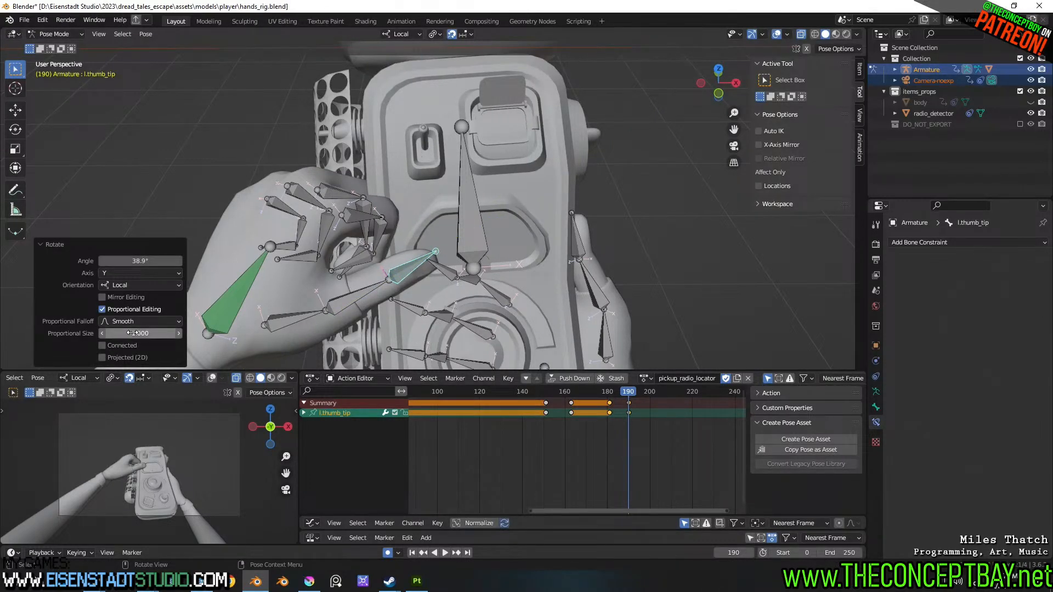
key(r)
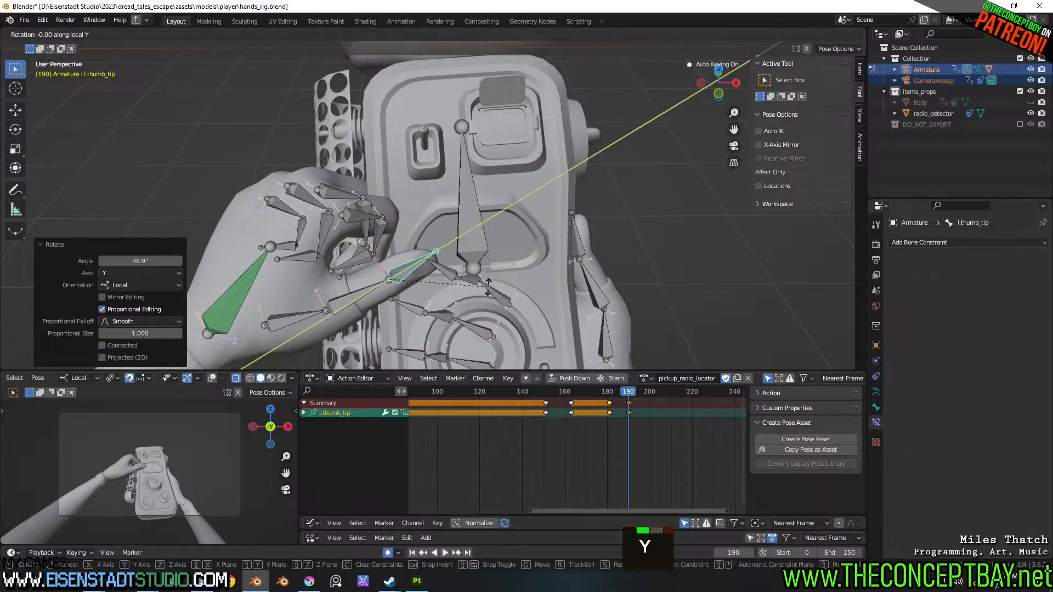
key(y)
scroll(464, 274, down, 3)
scroll(464, 274, up, 5)
scroll(464, 270, up, 14)
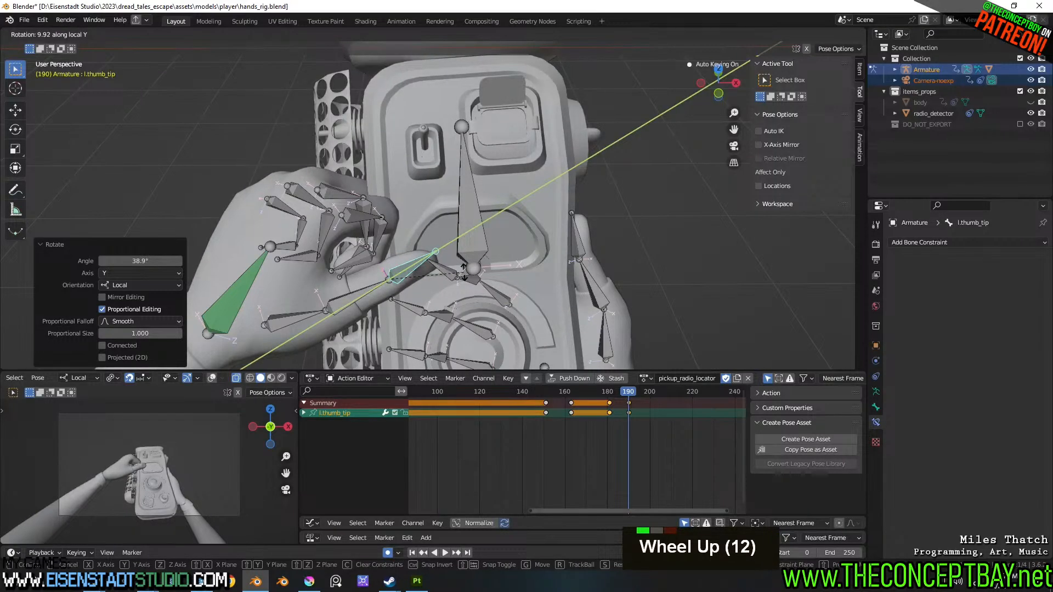
scroll(464, 270, down, 9)
key(Escape)
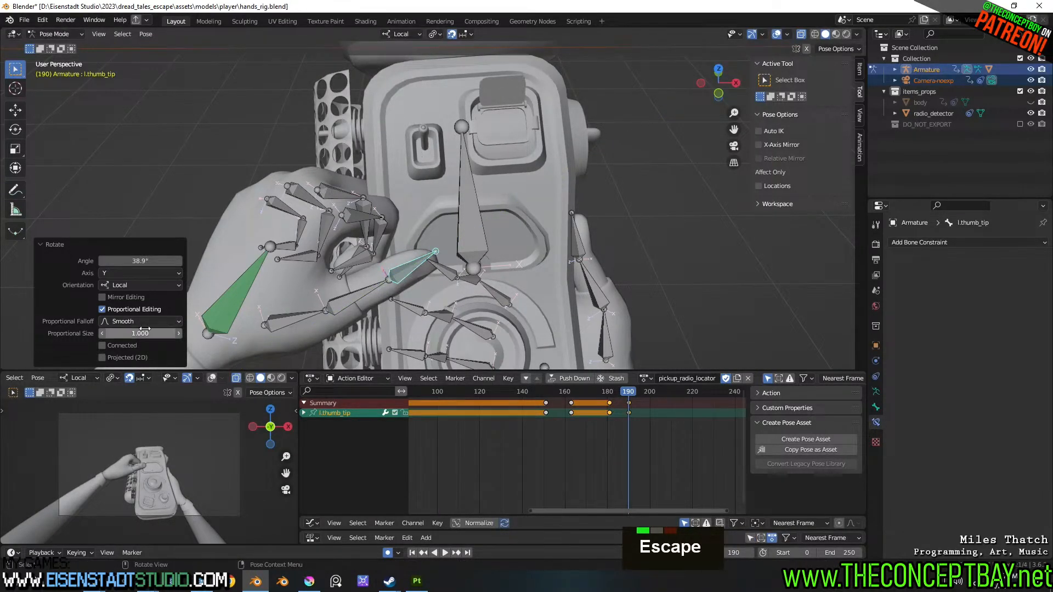
drag(164, 332, 181, 333)
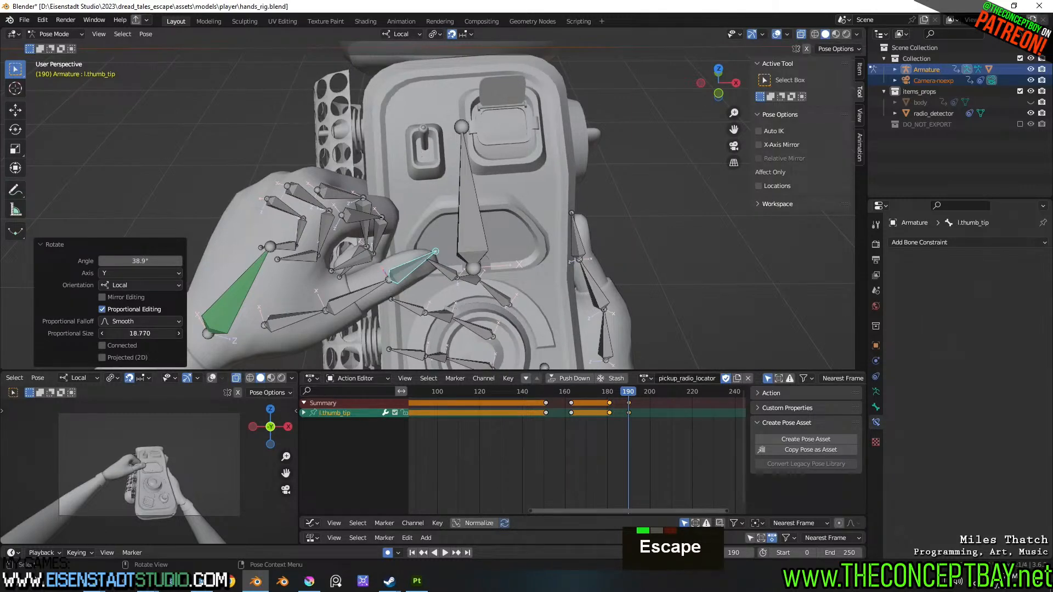
click(110, 310)
middle_drag(489, 334, 488, 308)
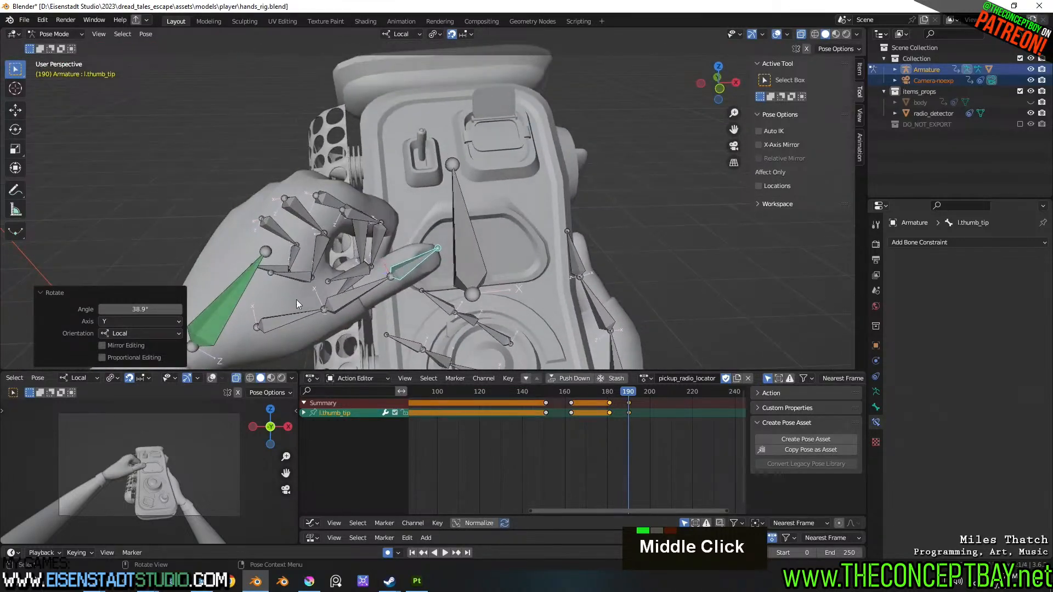
click(238, 288)
mouse_move(628, 392)
mouse_down()
mouse_move(603, 391)
mouse_move(630, 393)
mouse_up()
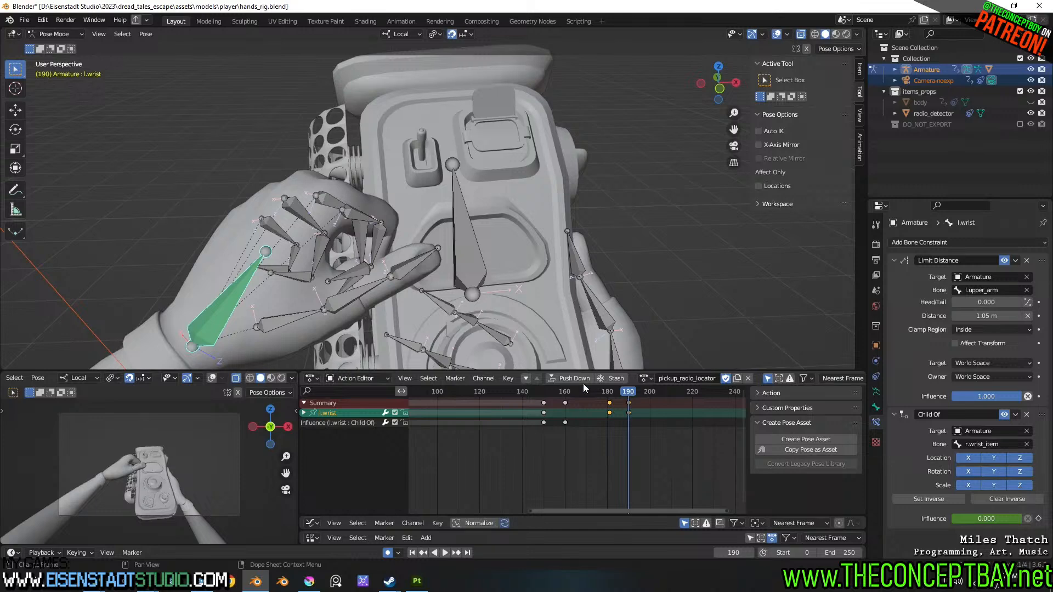
middle_drag(279, 318, 382, 324)
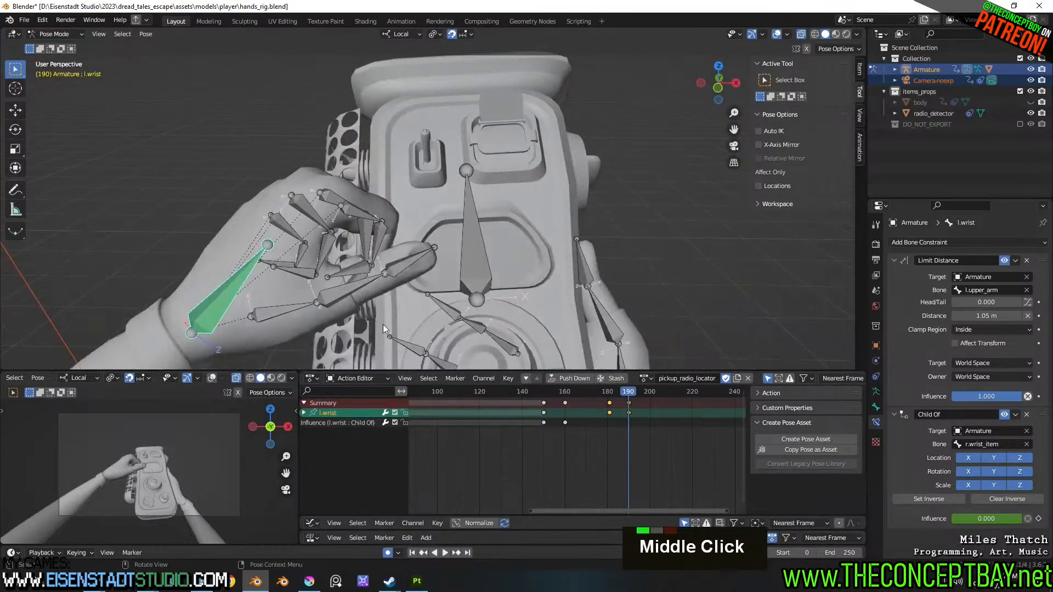
key(g)
key(Escape)
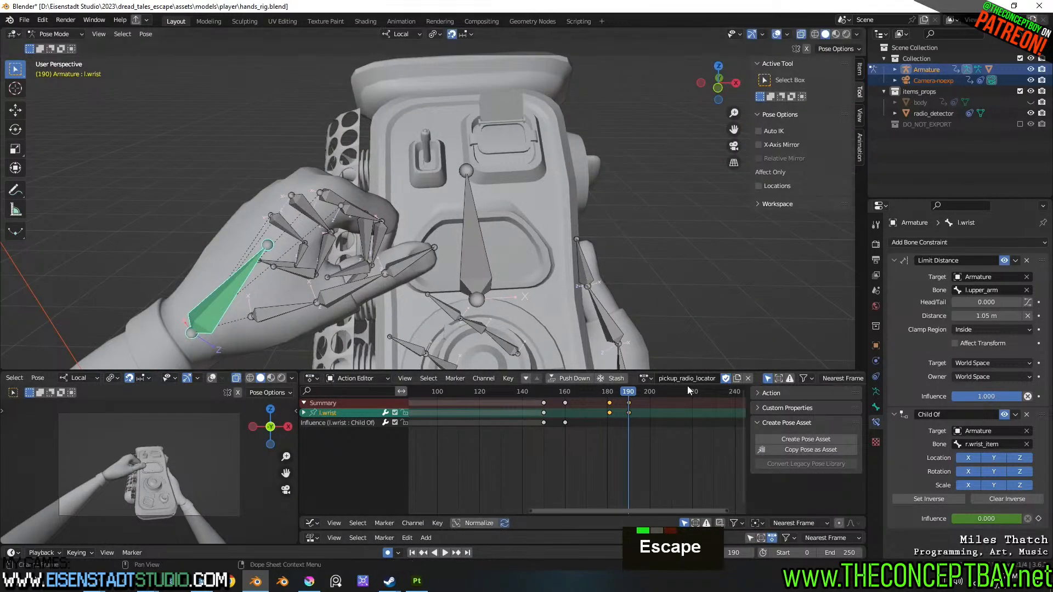
drag(630, 391, 630, 393)
- Move the left wrist bone at frame 190 by about 0.032 m in X, 0.061 m in Y and 0.084 m in Z
double_click(215, 288)
middle_drag(318, 323, 470, 286)
key(g)
right_click(500, 328)
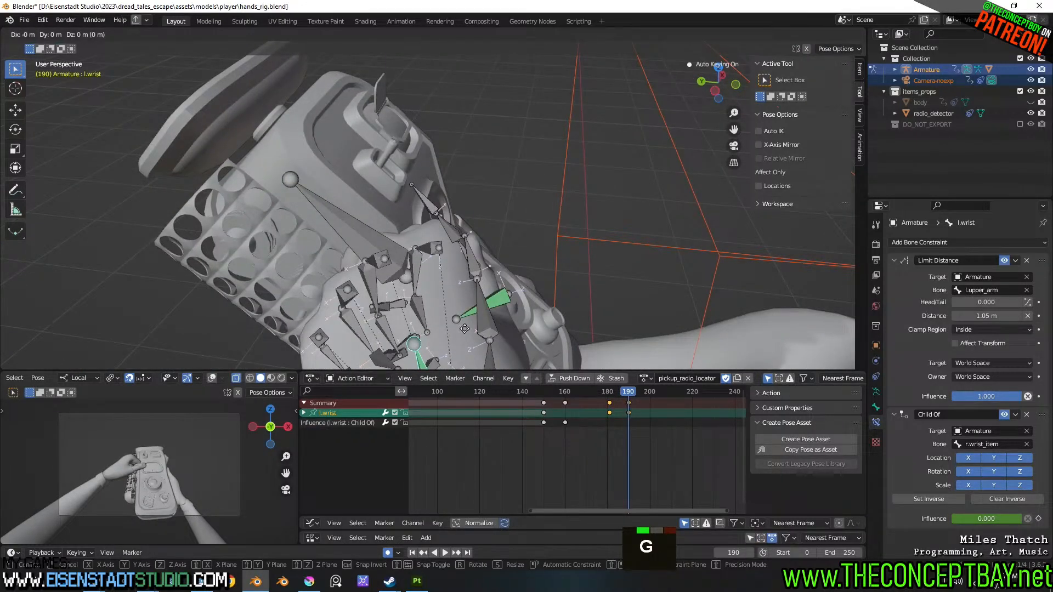
scroll(436, 311, down, 2)
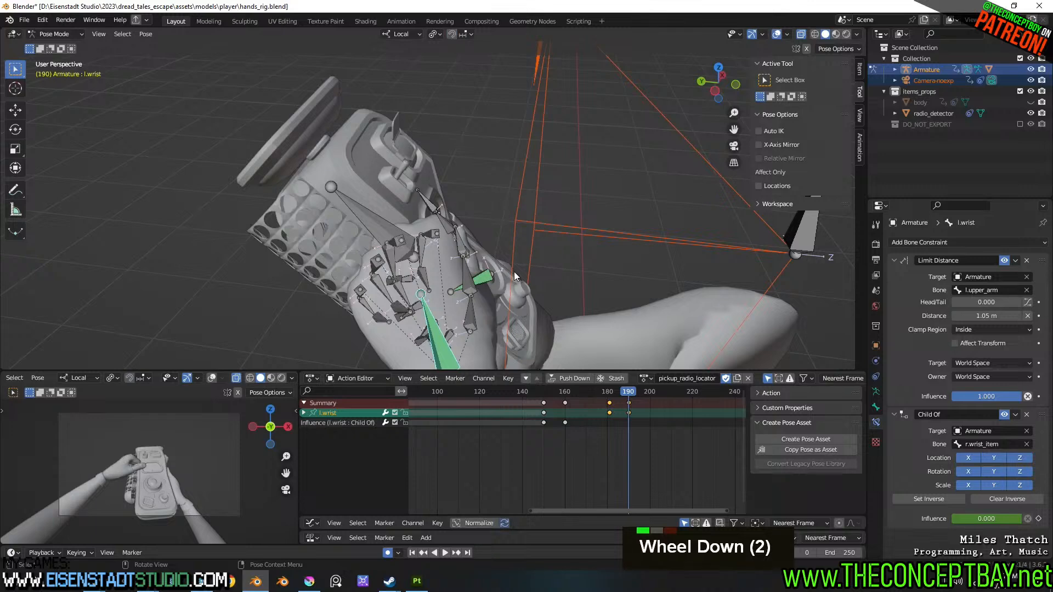
key(g)
click(611, 310)
- Rotate the left wrist bone about 16.3° in the view and move it about -0.028 m X, -0.033 m Y and 0.086 m Z
middle_drag(611, 311, 486, 290)
scroll(554, 332, up, 2)
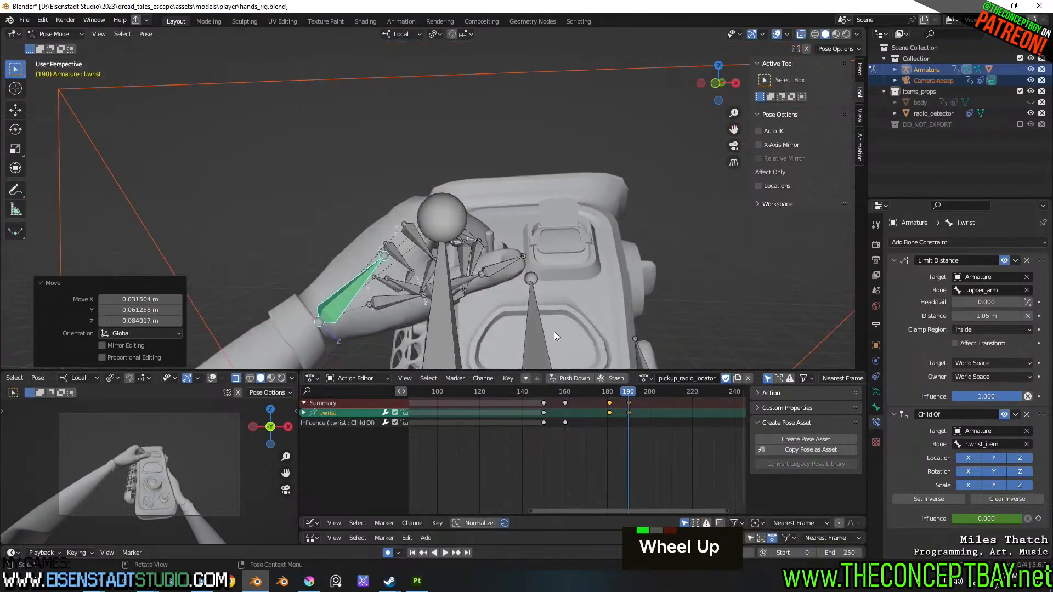
middle_drag(554, 331, 532, 348)
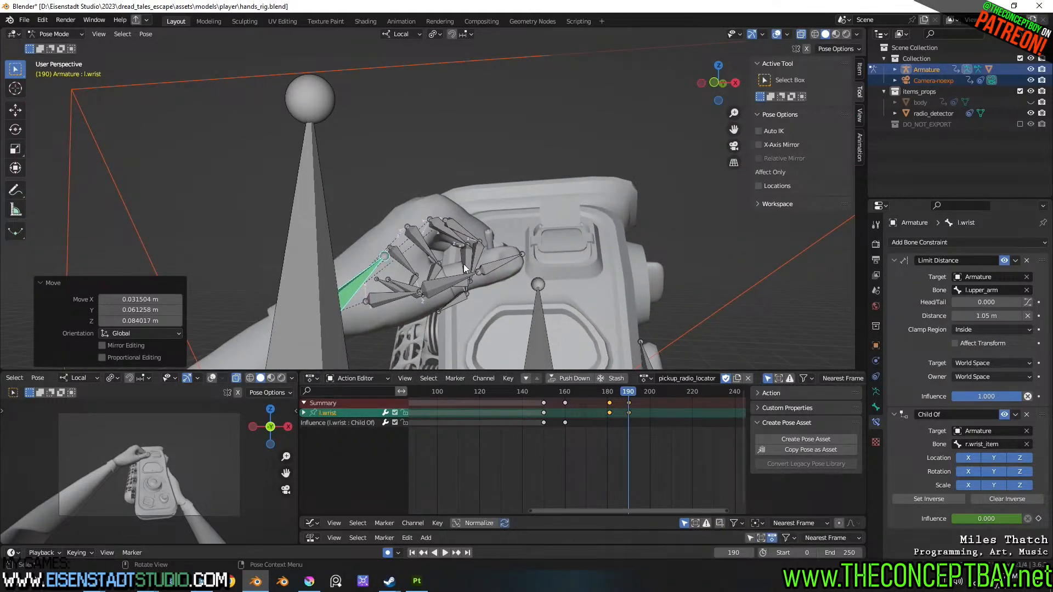
middle_drag(441, 255, 502, 263)
key(r)
click(509, 281)
key(g)
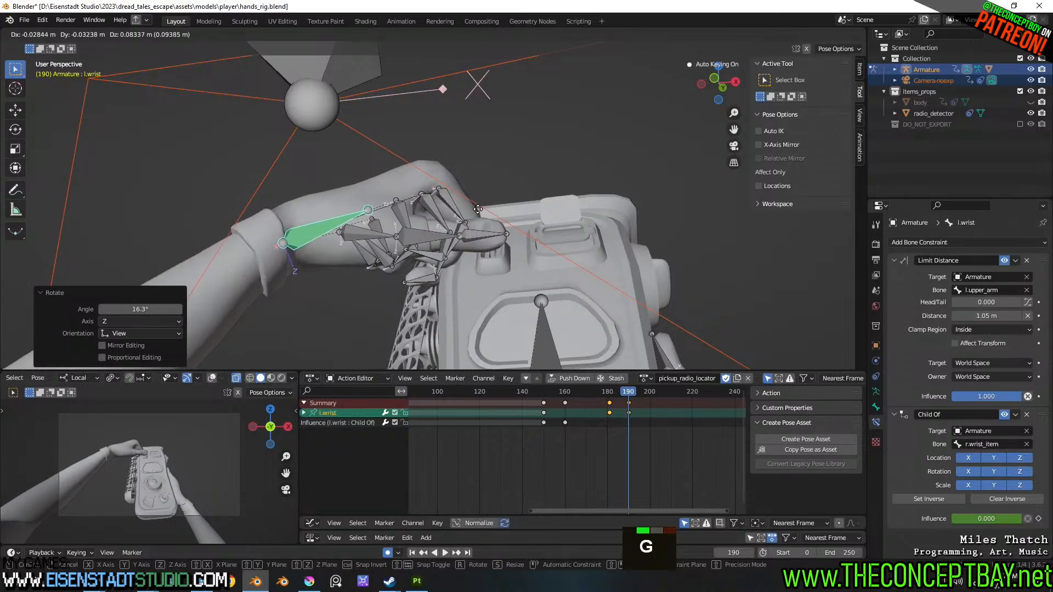
click(478, 203)
- Fine-tune the left wrist over the detector's switch with moves of about 0.026 m Y, 0.007 m Z and about -0.018 m Y, -0.015 m Z
middle_drag(525, 225, 466, 282)
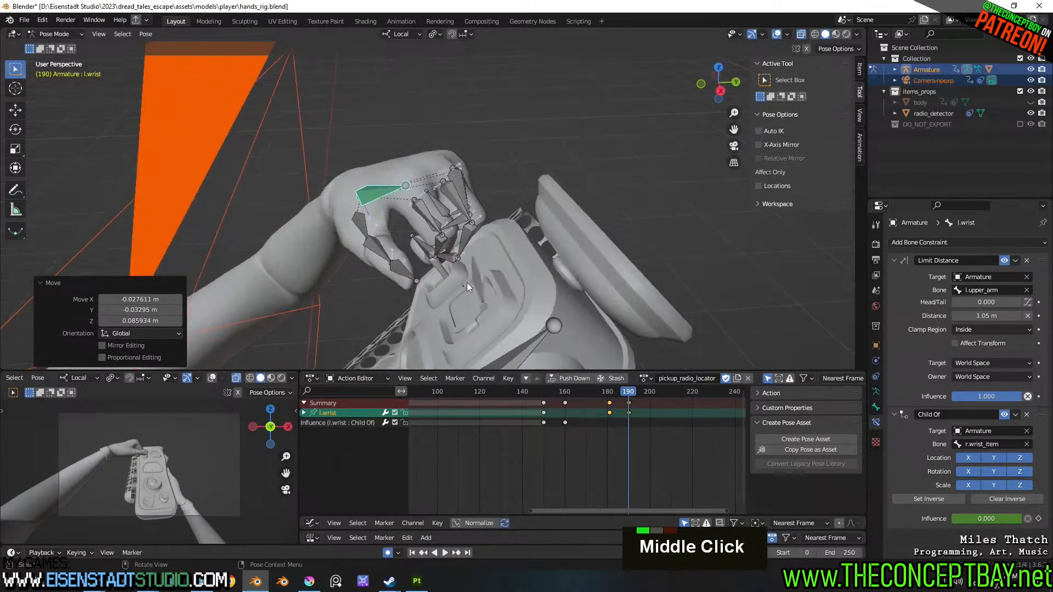
key(g)
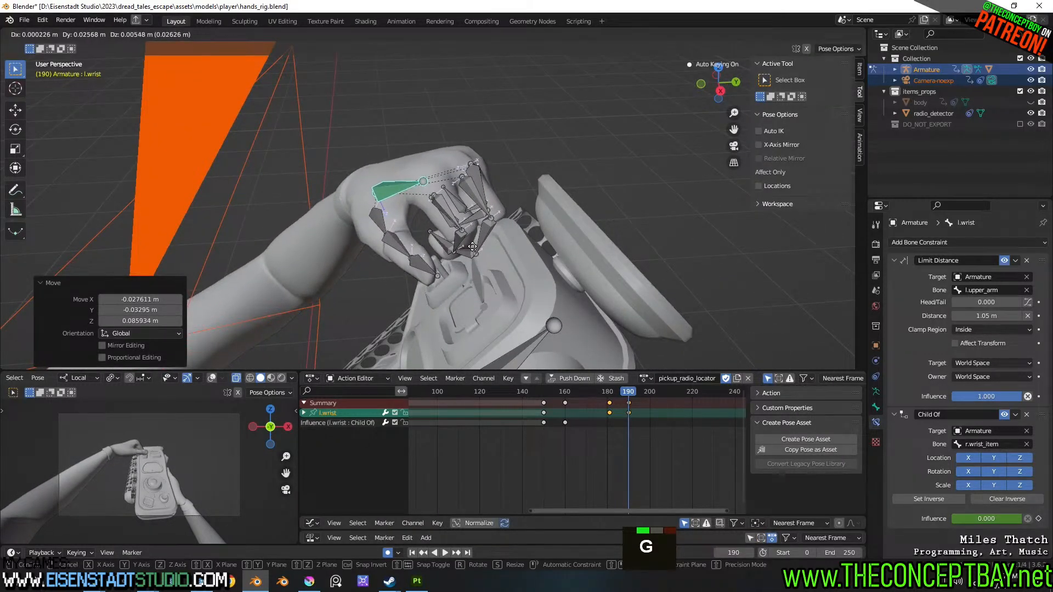
click(472, 249)
middle_drag(417, 314, 455, 270)
scroll(436, 283, up, 2)
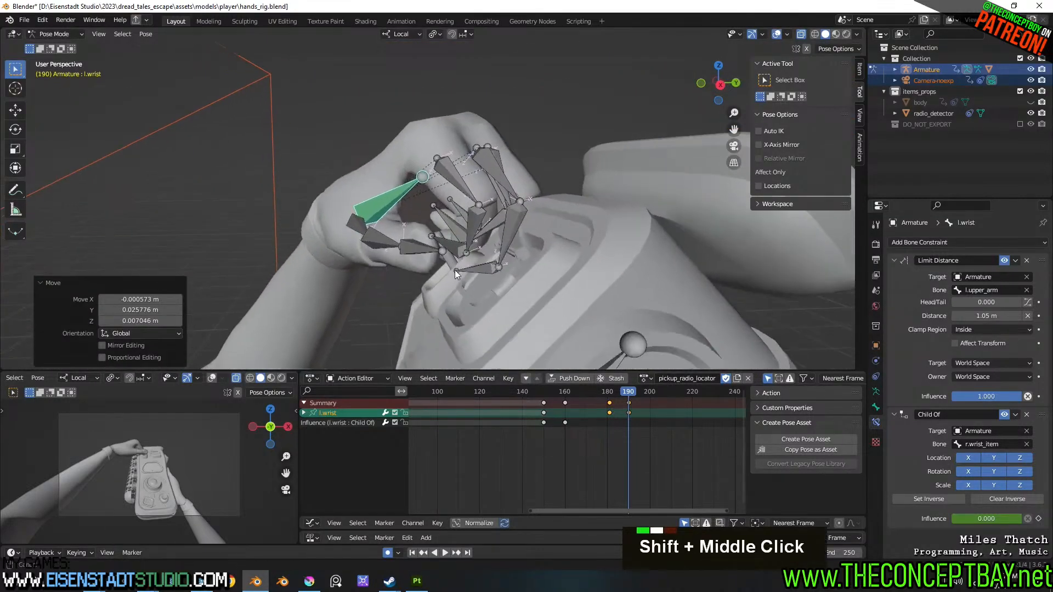
scroll(475, 223, up, 2)
key(g)
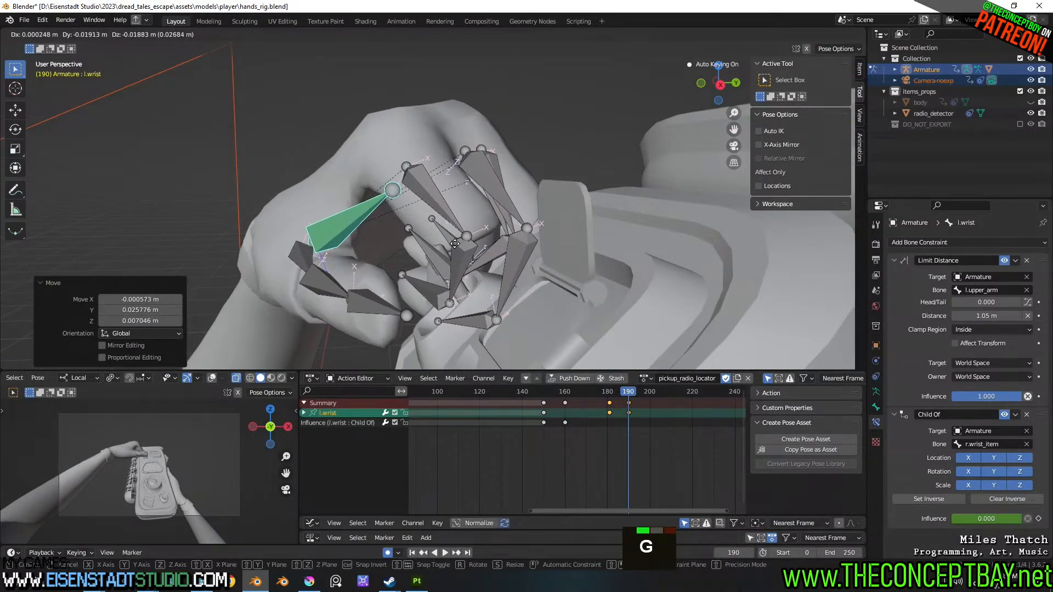
click(455, 239)
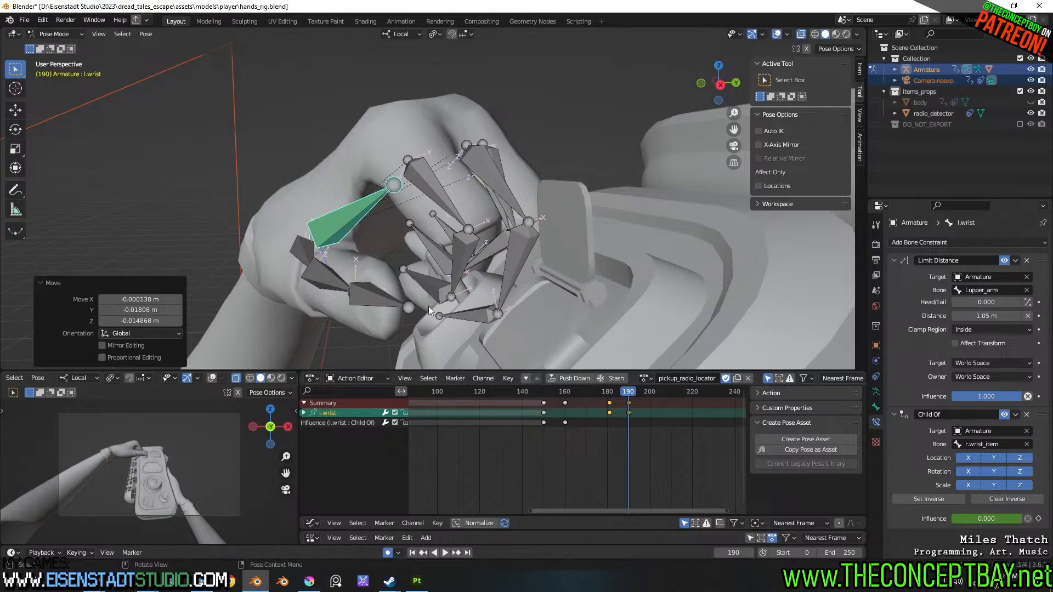
- Play back the left wrist's reach toward the detector from around frame 178 to check its timing
scroll(536, 315, up, 3)
shift+middle_drag(536, 315, 534, 211)
scroll(534, 211, down, 2)
scroll(535, 215, down, 7)
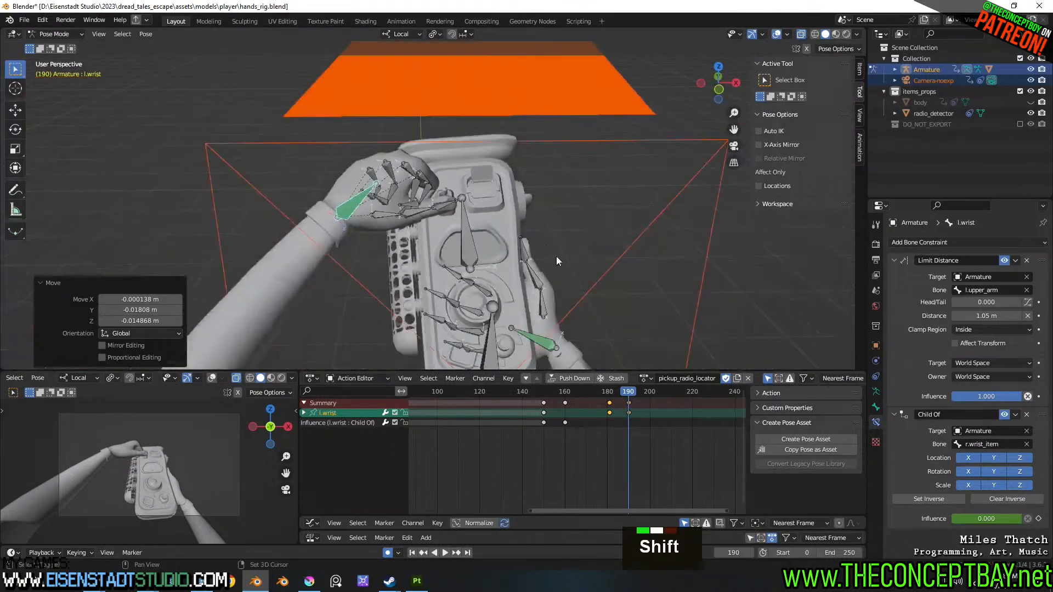
mouse_move(556, 255)
shift+middle_down()
mouse_move(539, 224)
mouse_move(535, 255)
shift+middle_up()
drag(631, 390, 626, 390)
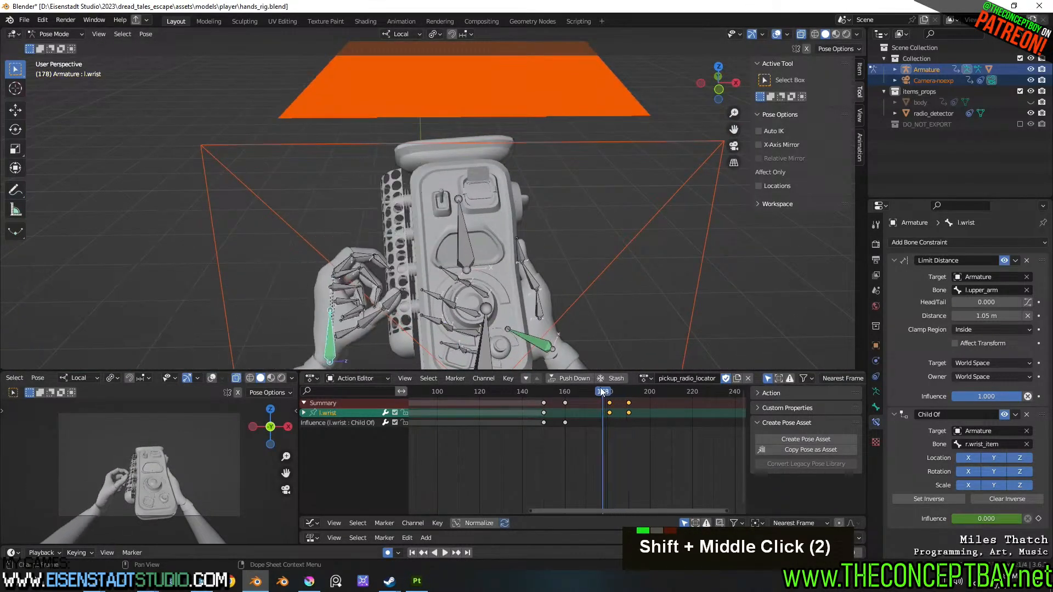
key(space)
key(space)
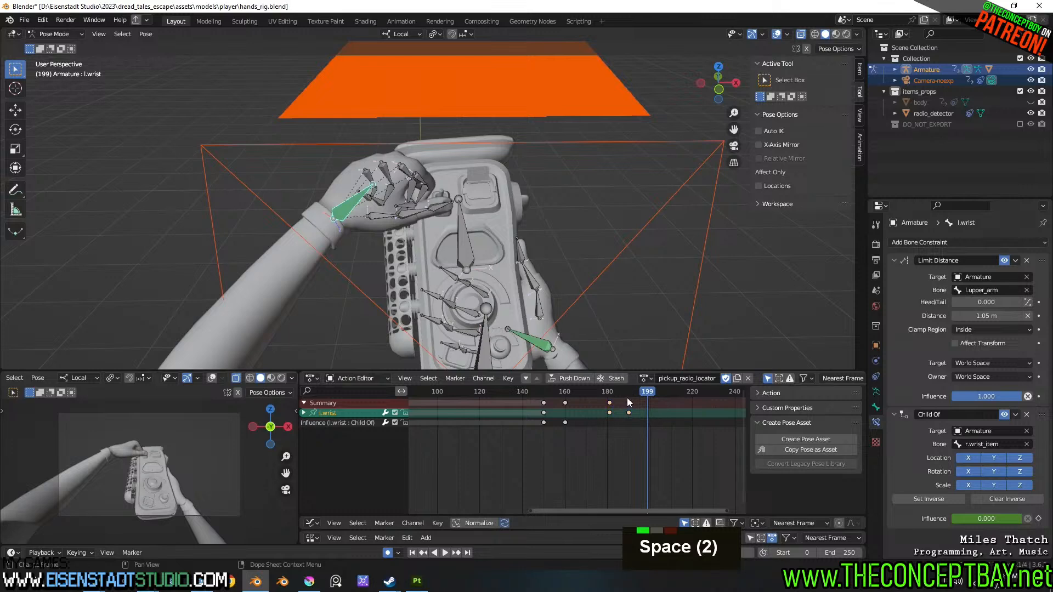
- Move the left wrist's keyframe at frame 190 to frame 200 and play back the reach
click(628, 403)
key(g)
click(650, 402)
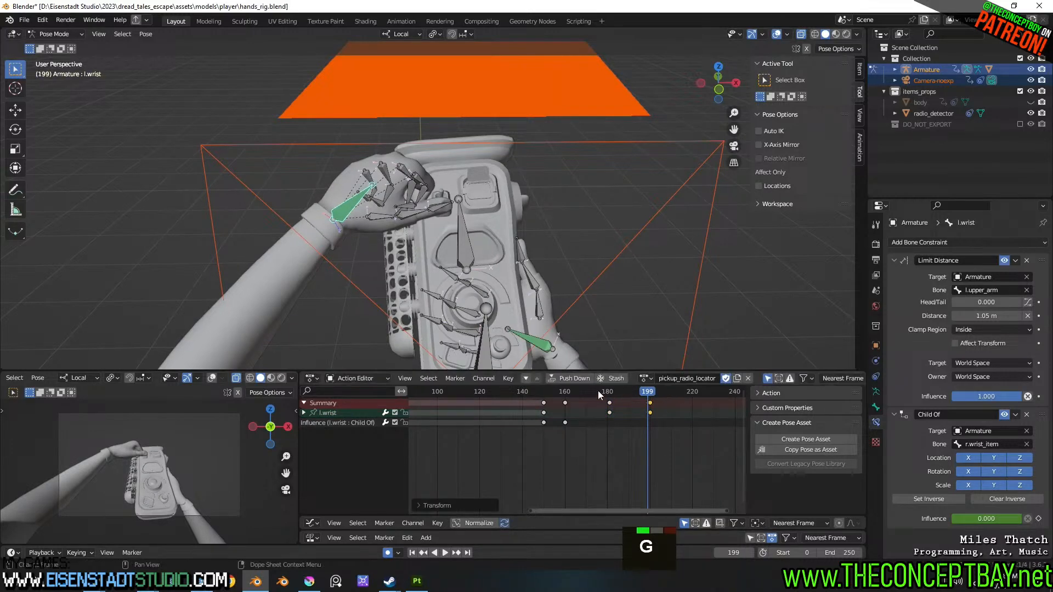
key(space)
key(space)
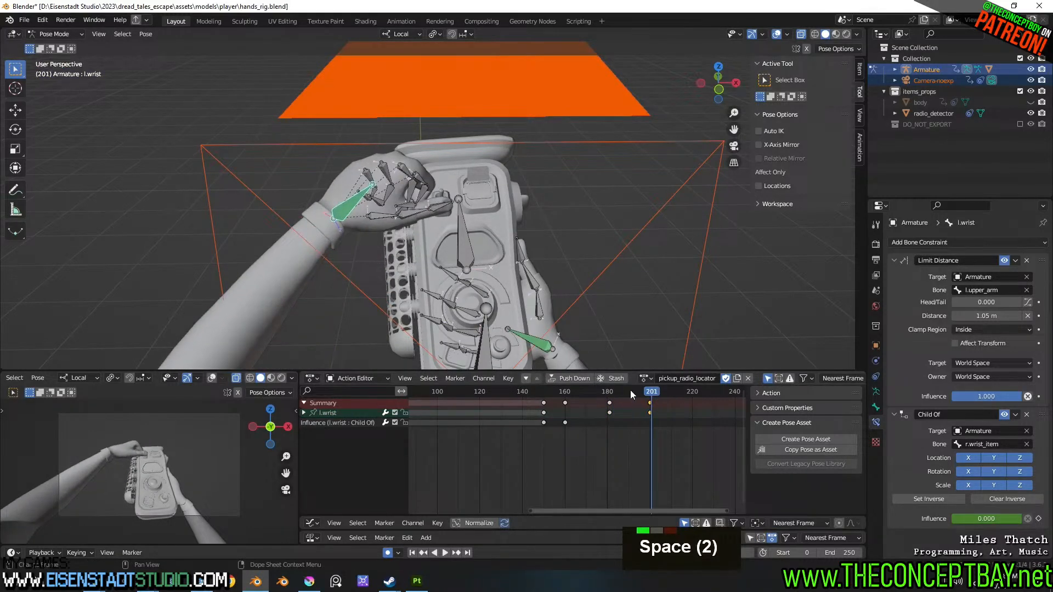
key(space)
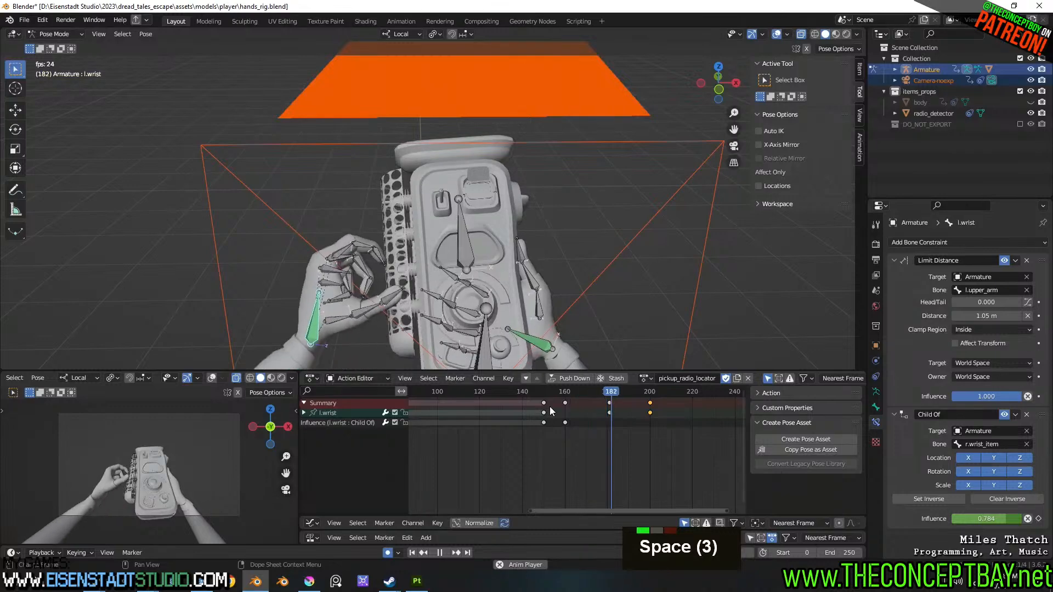
key(space)
- For the left hand's four fingers, move the index finger keyframes at frame 190 to frame 199
click(649, 391)
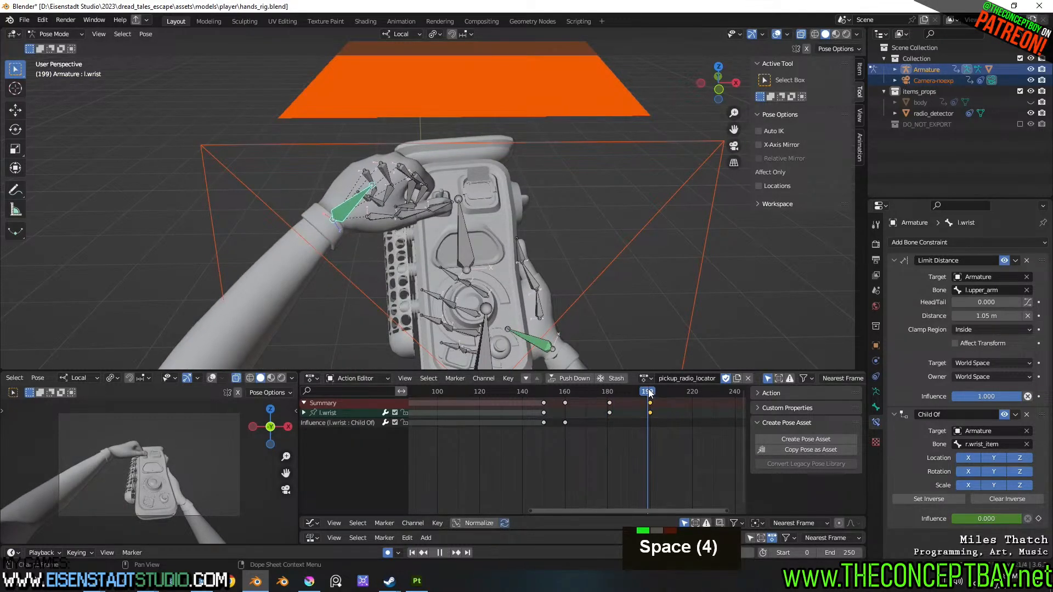
middle_drag(376, 210, 367, 180)
scroll(366, 178, up, 2)
key(a)
key(a)
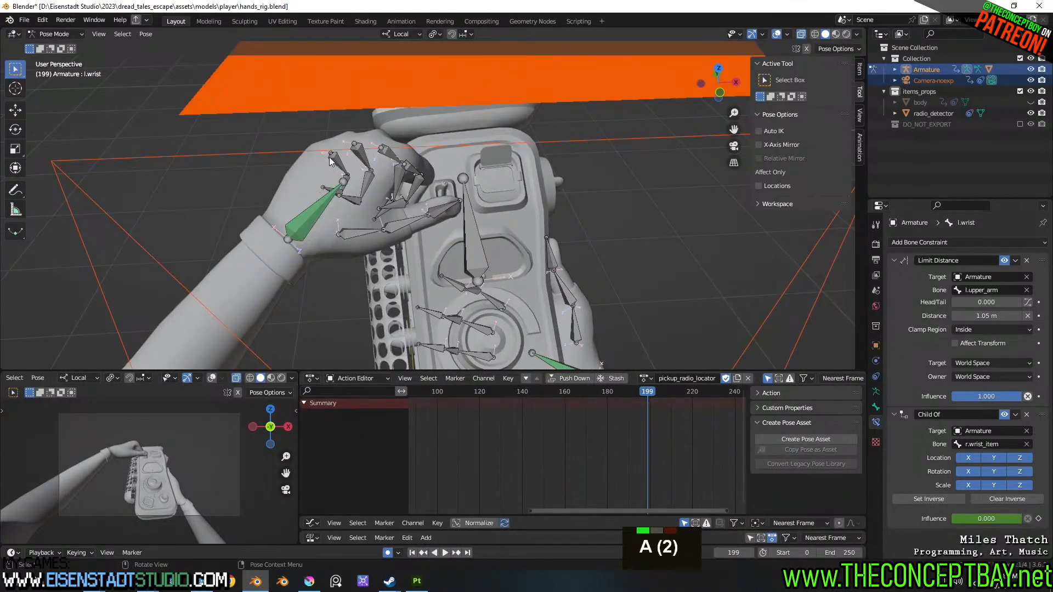
key(l)
key(l)
key(l)
key(l)
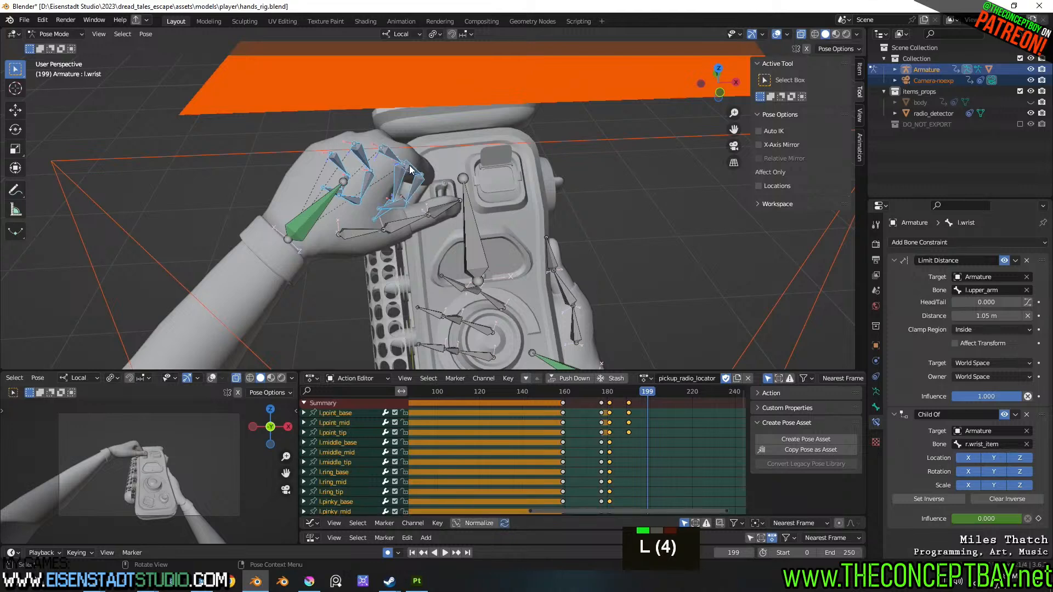
double_click(642, 400)
key(g)
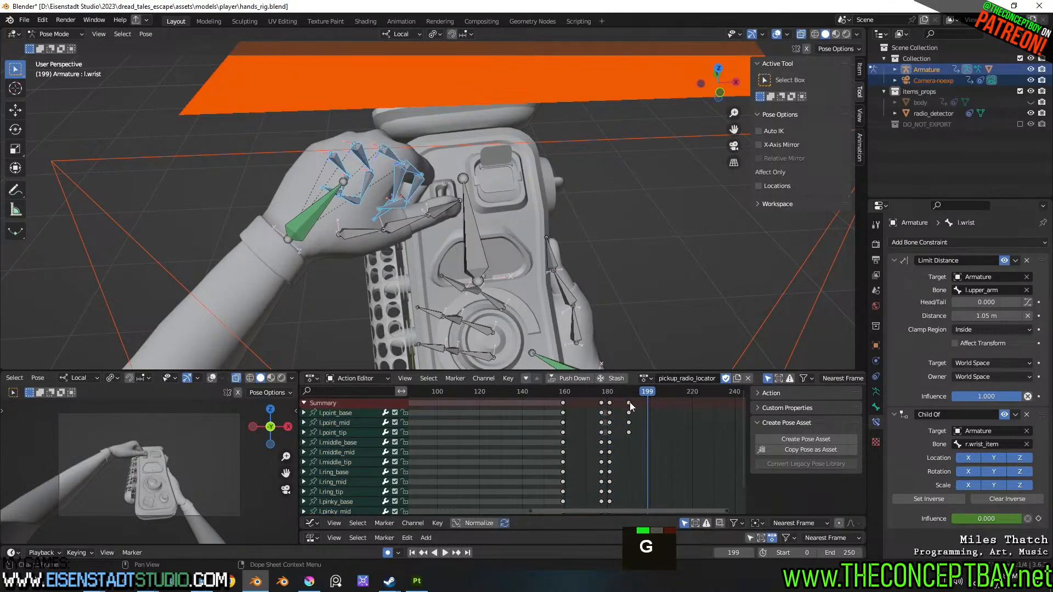
click(629, 403)
key(g)
click(649, 402)
- Play back the left hand's reach from about frame 180 to check the finger timing
mouse_move(601, 394)
mouse_down()
mouse_move(631, 392)
mouse_move(607, 393)
mouse_up()
key(space)
key(space)
scroll(391, 321, down, 1)
shift+middle_drag(353, 320, 346, 320)
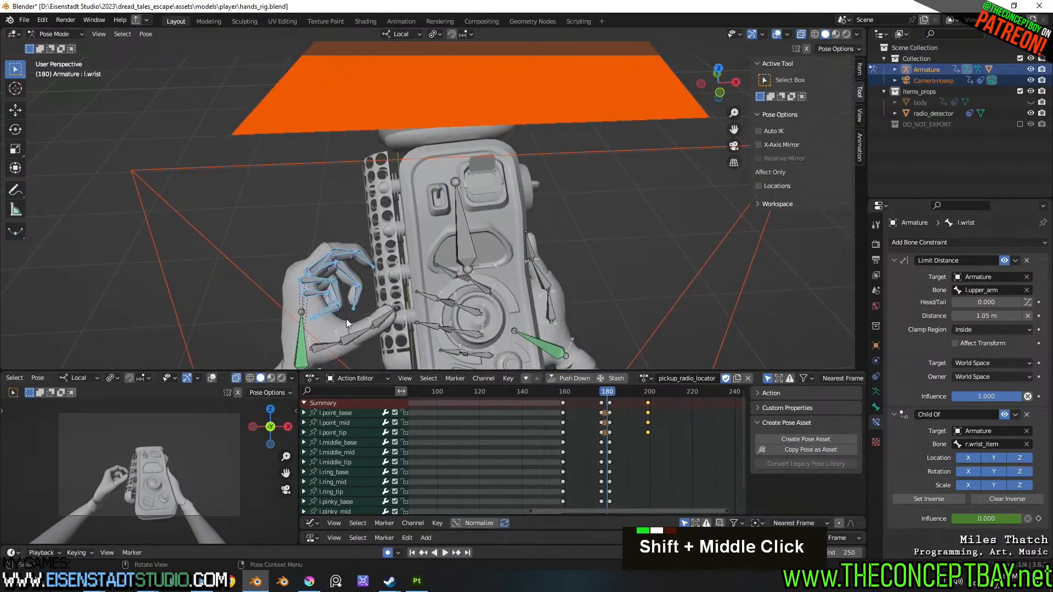
- Move the left thumb's keyframes at frame 190 to about frame 203 and play back the reach
key(a)
key(a)
key(l)
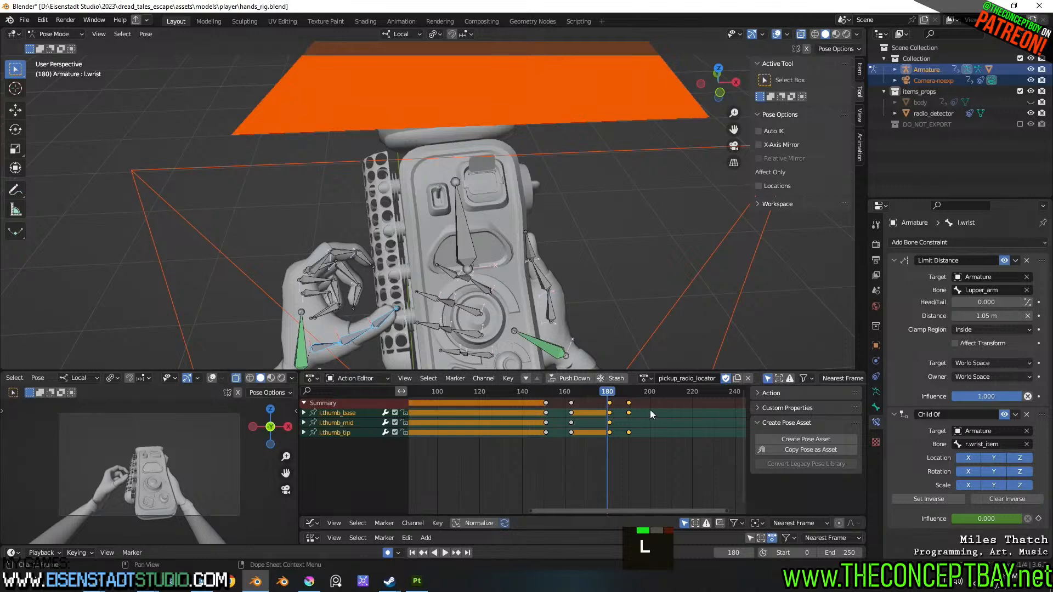
click(629, 402)
key(g)
click(658, 400)
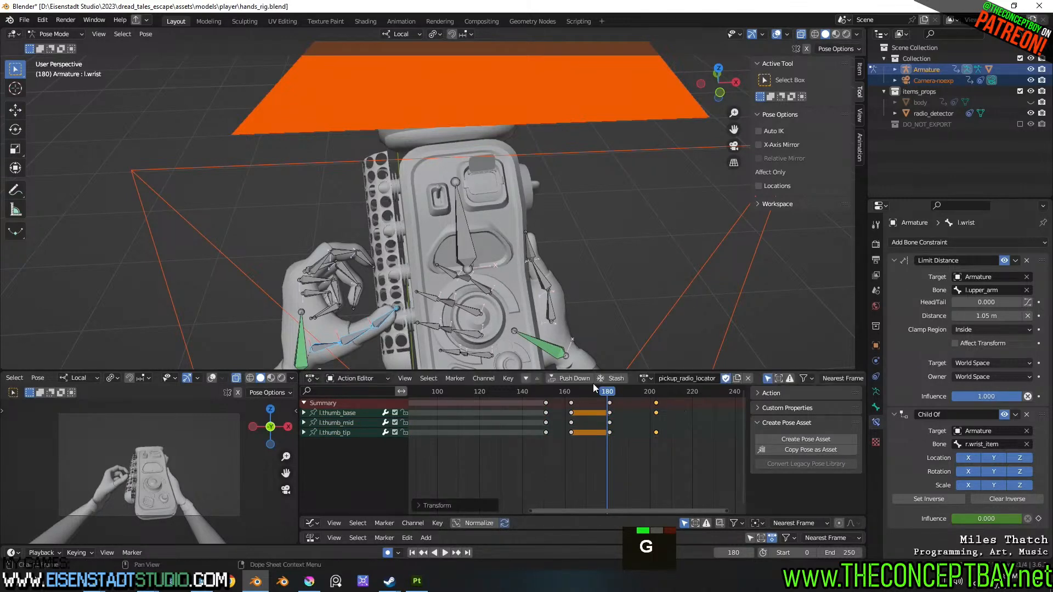
key(space)
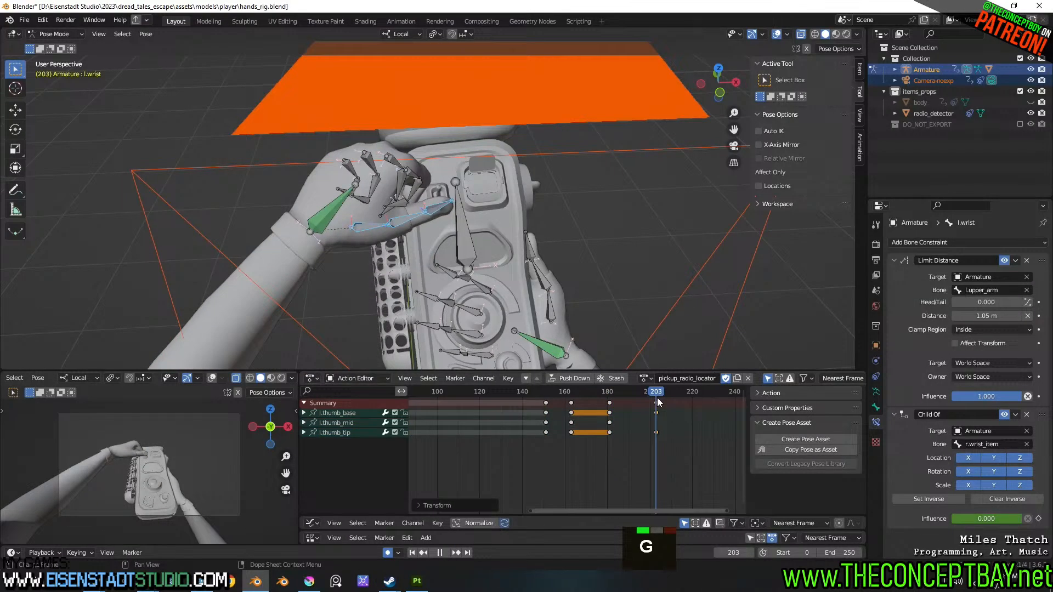
key(space)
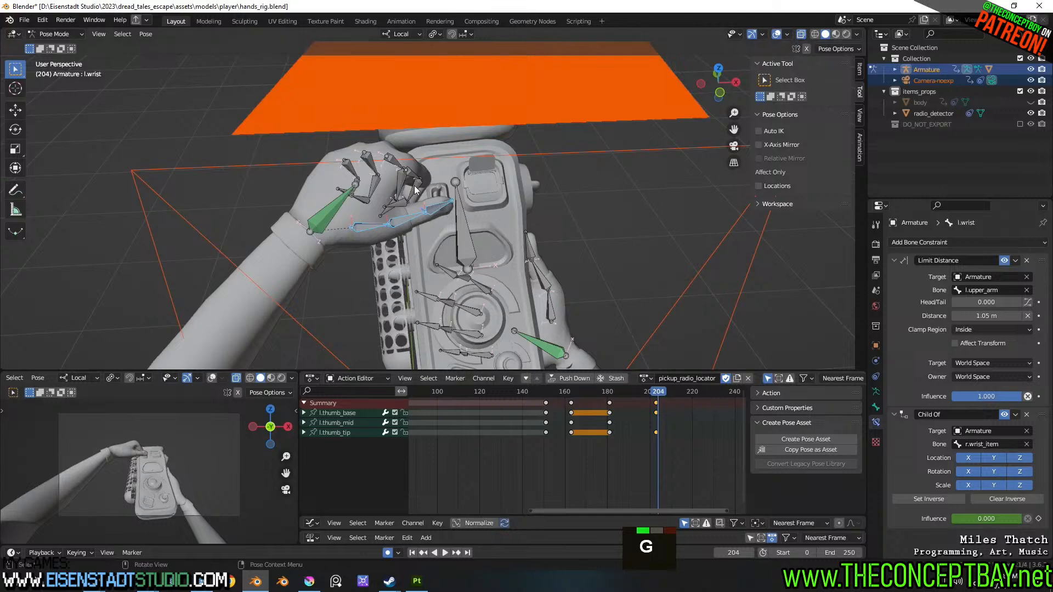
- With the left finger base bones selected, delay the index base keyframe at frame 199 to about frame 212 and play it back
click(345, 163)
shift+click(366, 160)
shift+click(391, 163)
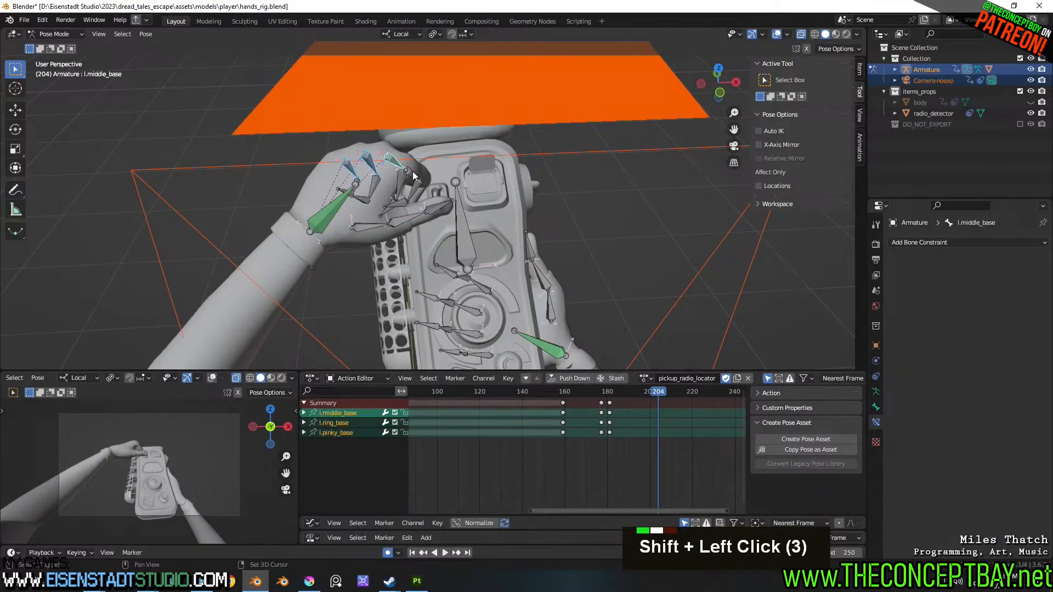
shift+click(411, 172)
key(g)
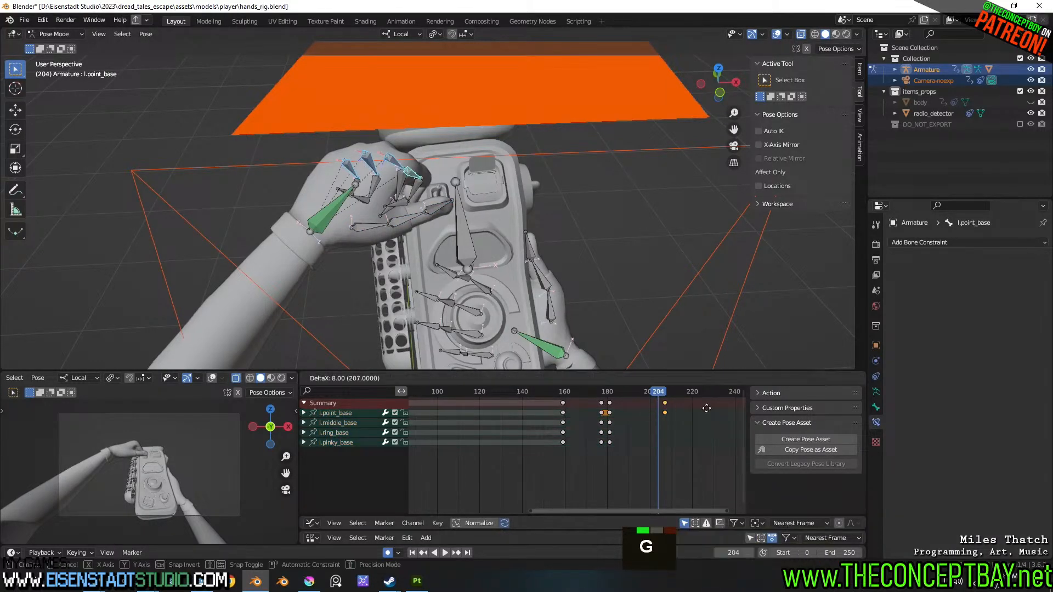
click(678, 406)
click(638, 394)
key(space)
key(space)
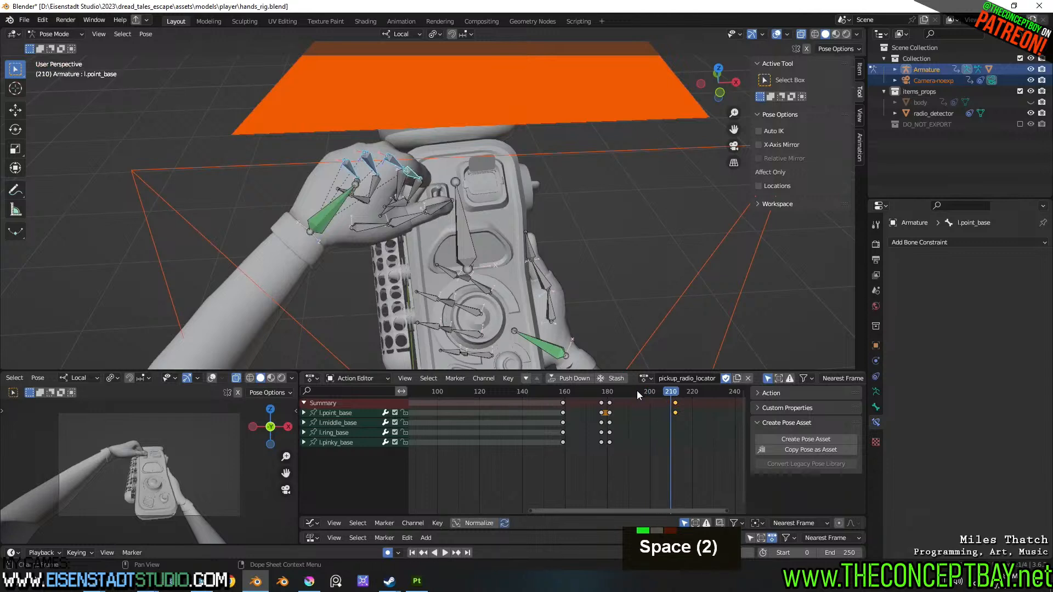
- Pull the left index base keyframe back to about frame 209 and review the motion up to frame 211
key(g)
double_click(624, 388)
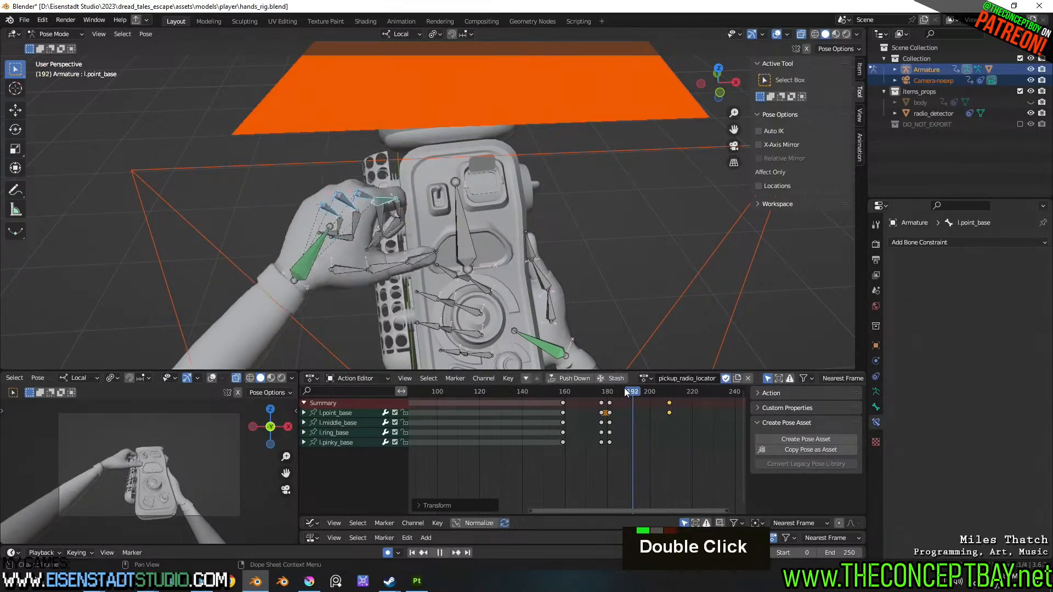
key(space)
key(space)
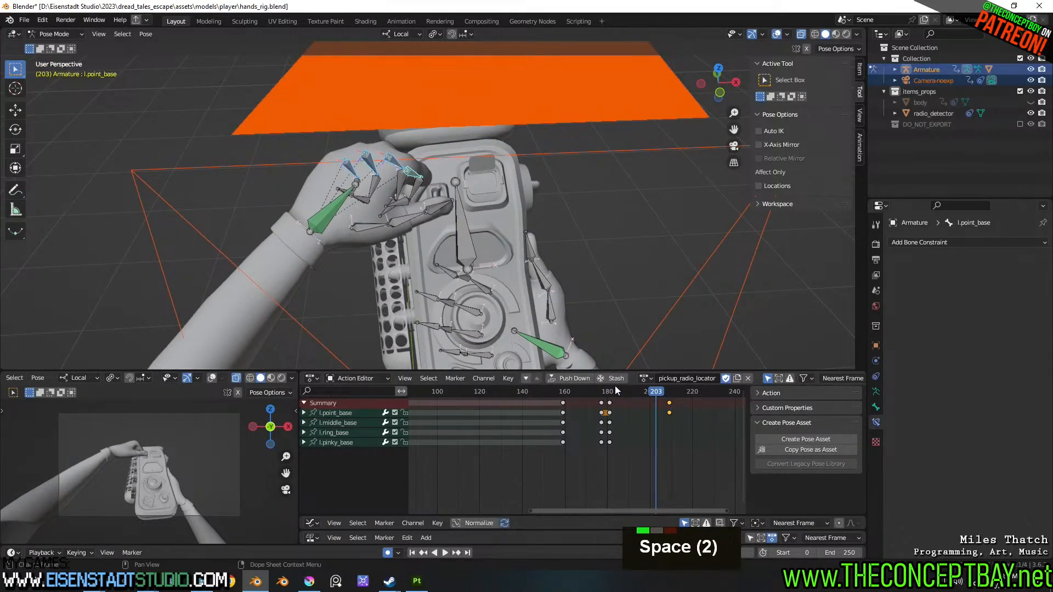
drag(664, 393, 675, 394)
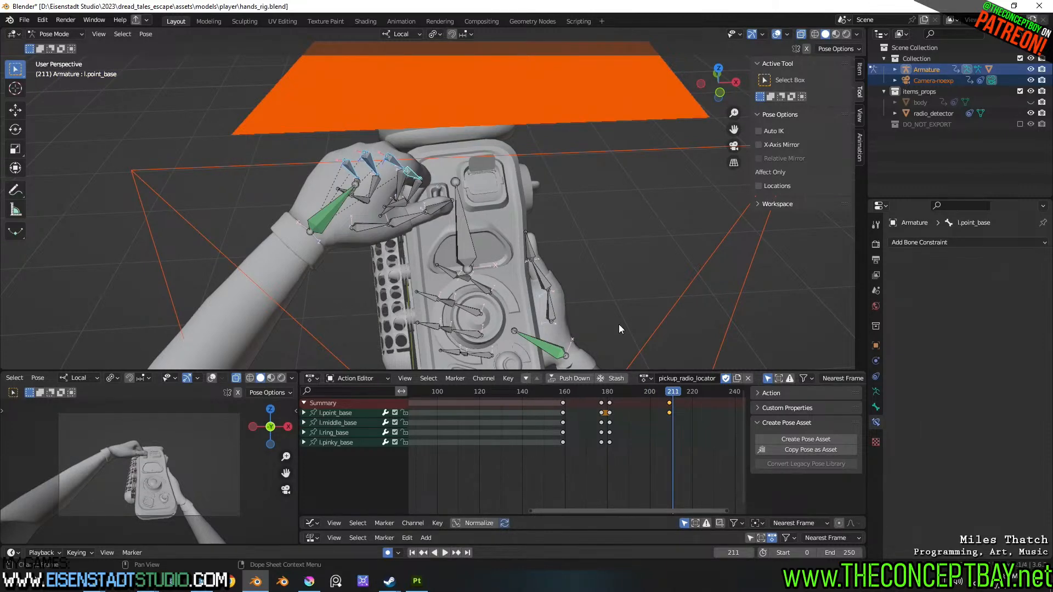
- At frame 207, rotate the left wrist slightly, move it about -0.002 m X, 0.010 m Y and 0.008 m Z, and play it back
scroll(369, 187, up, 2)
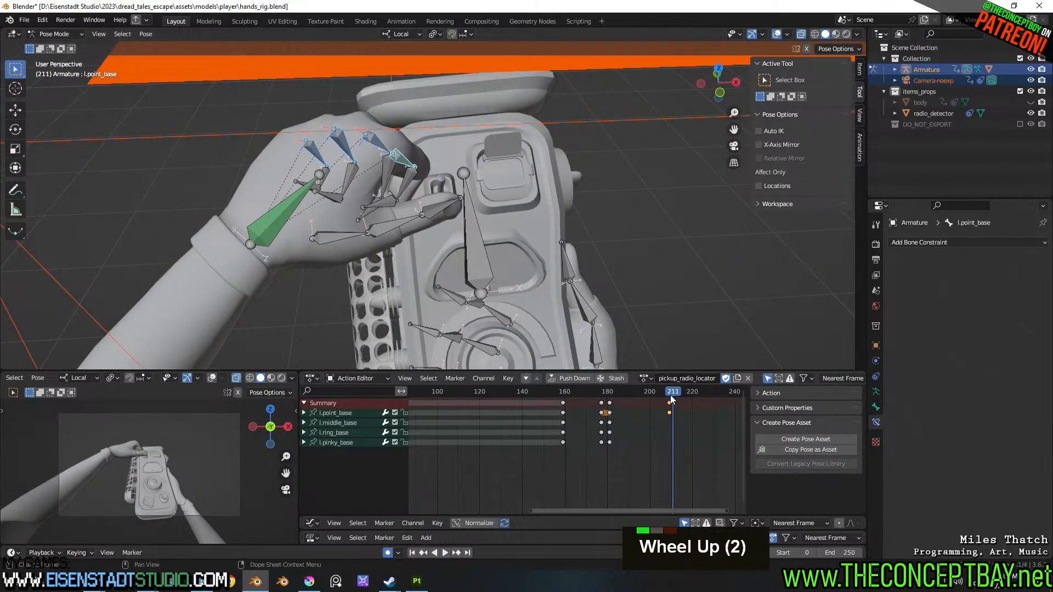
click(262, 227)
mouse_move(670, 402)
mouse_down()
mouse_move(649, 401)
mouse_move(666, 393)
mouse_up()
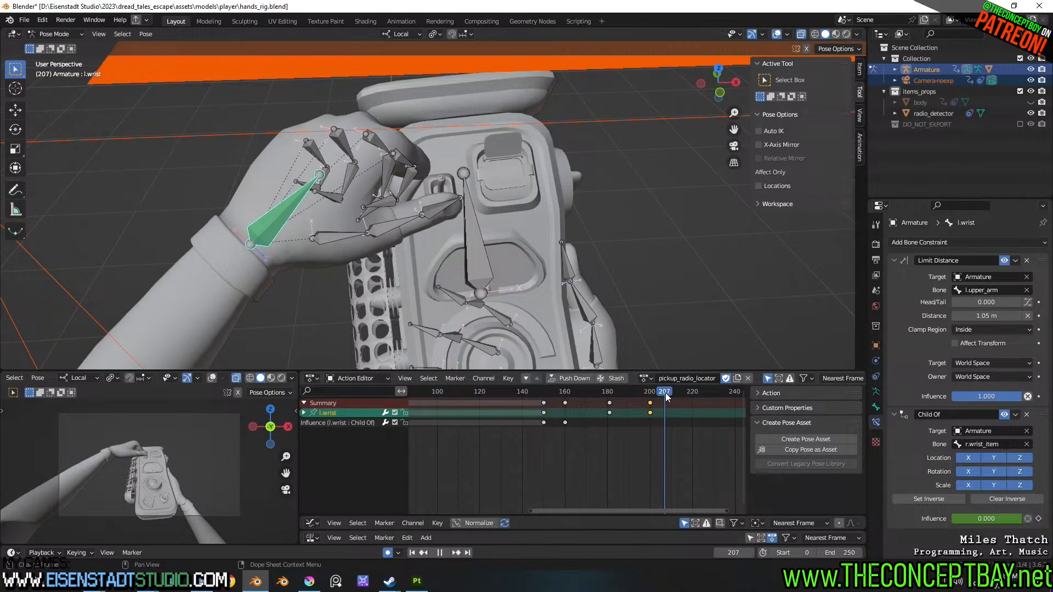
middle_drag(457, 198, 505, 194)
key(r)
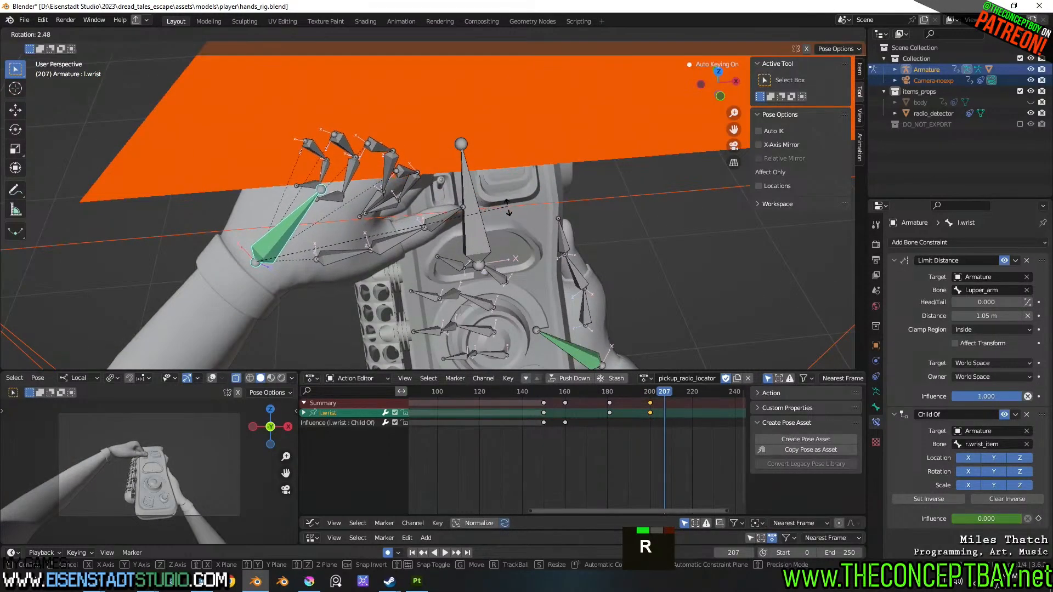
click(507, 199)
key(g)
click(604, 344)
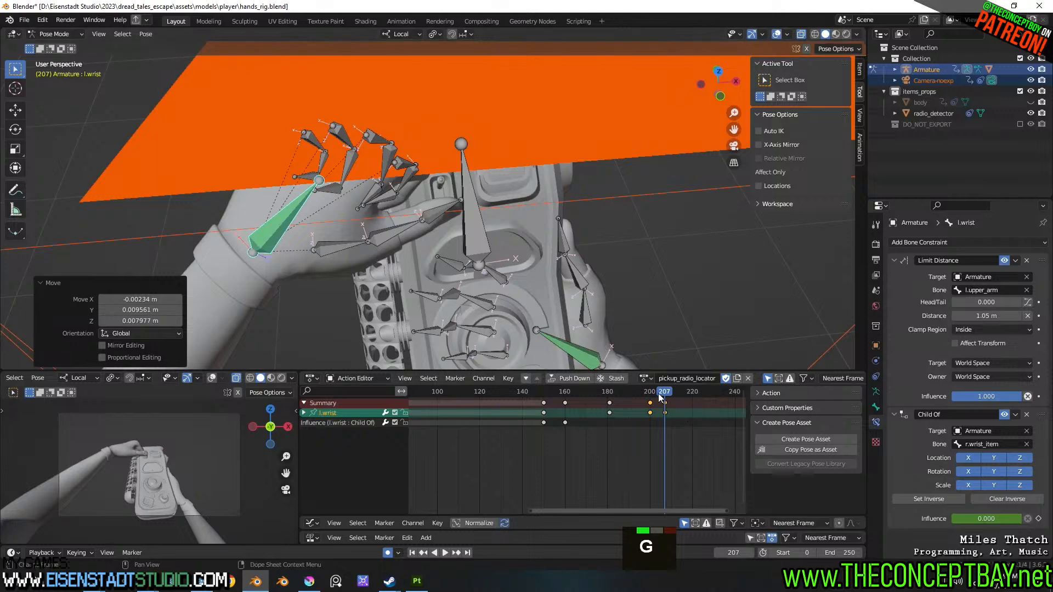
key(space)
key(space)
middle_drag(653, 286, 659, 243)
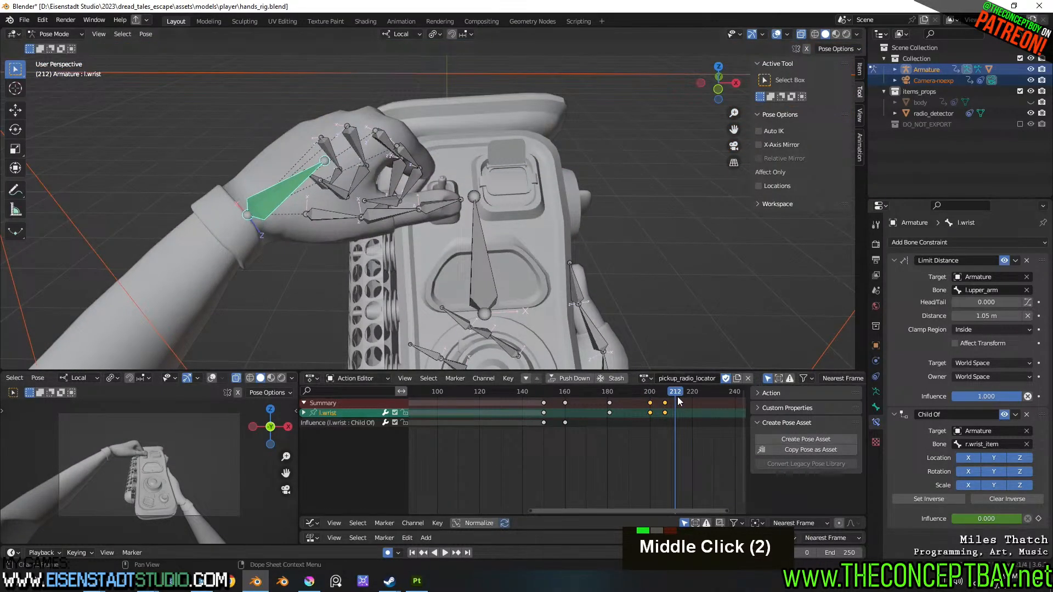
- At frame 220, move the left wrist about 0.001 m X, 0.021 m Y and 0.028 m Z and rotate it about 3.3° in the view
mouse_move(677, 397)
mouse_down()
mouse_move(653, 399)
mouse_move(692, 398)
mouse_up()
key(space)
key(space)
middle_drag(604, 253, 586, 238)
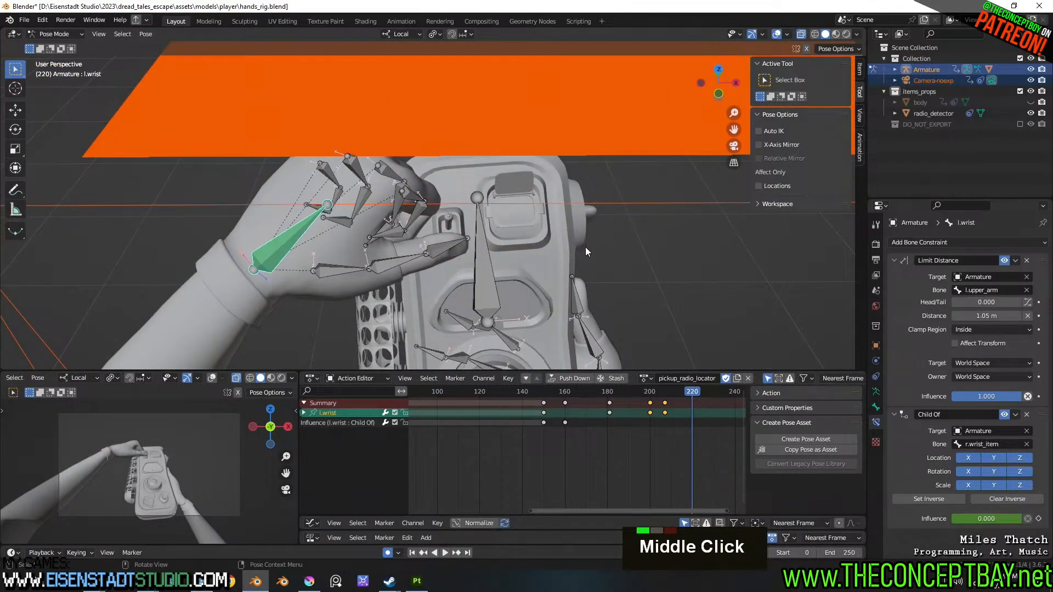
key(g)
click(587, 217)
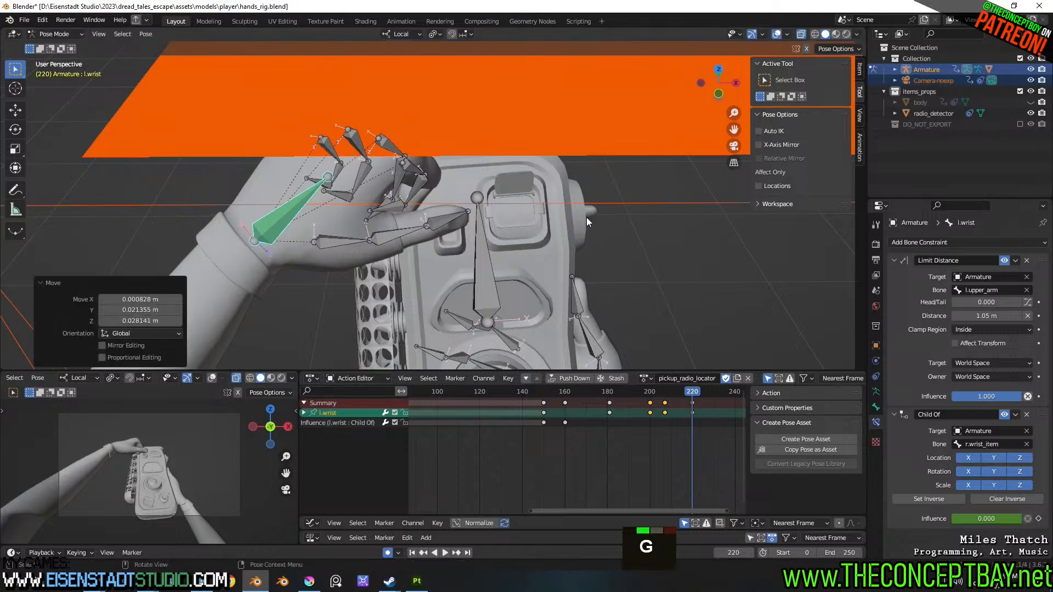
key(r)
click(580, 258)
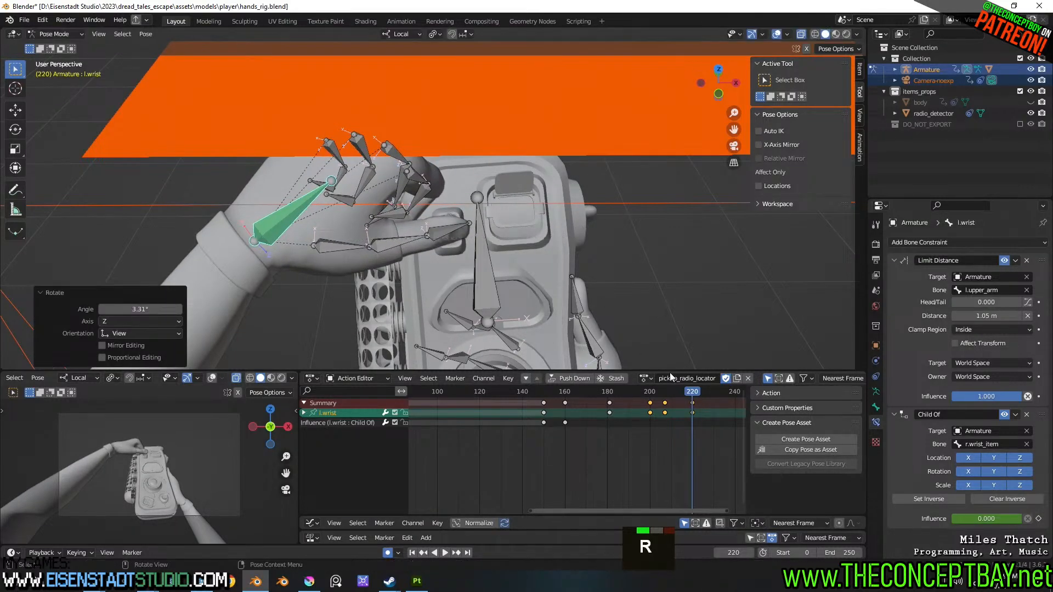
- Rotate the left thumb's base, middle and tip bones about -14.1° around local X at frame 220
click(340, 250)
shift+click(400, 245)
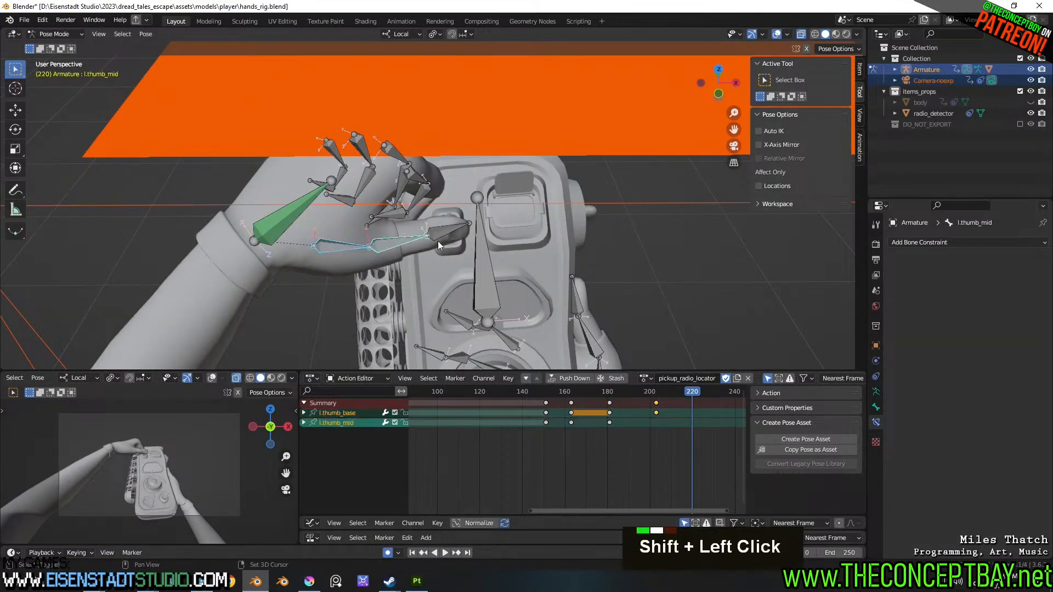
shift+click(446, 232)
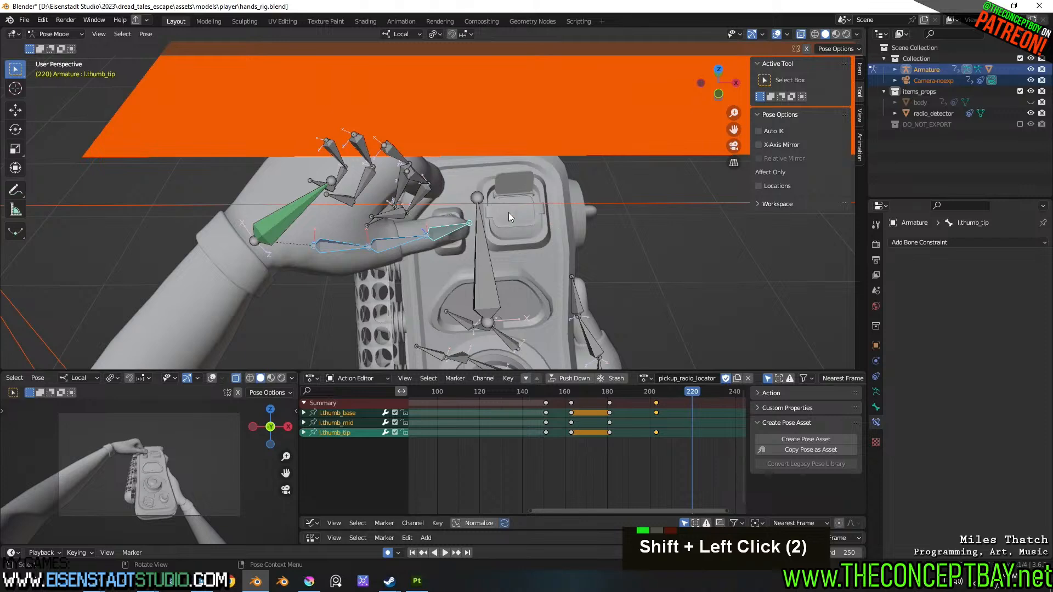
key(r)
key(x)
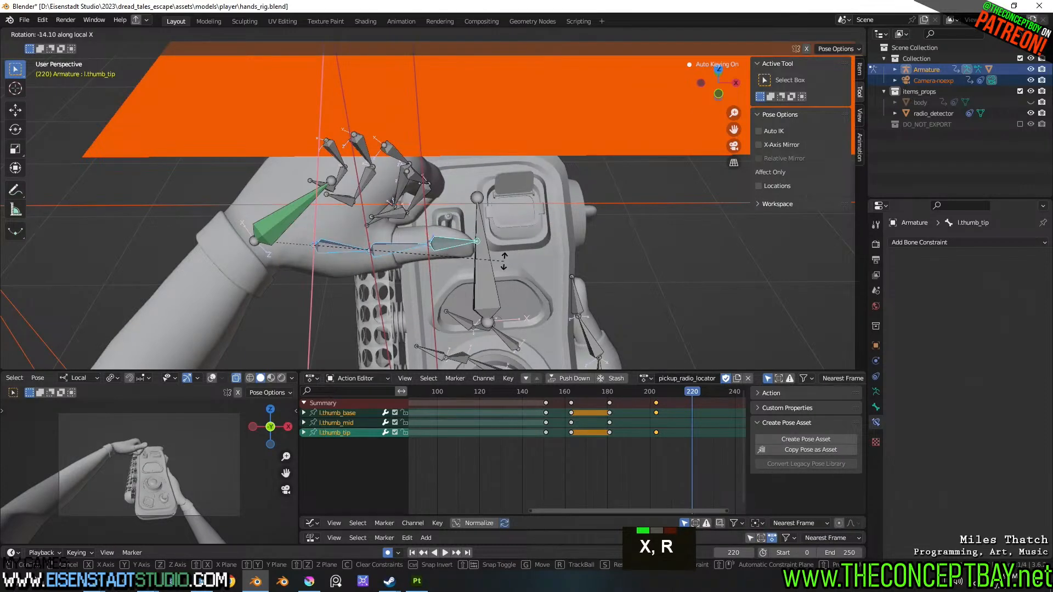
click(504, 261)
middle_drag(504, 261, 611, 366)
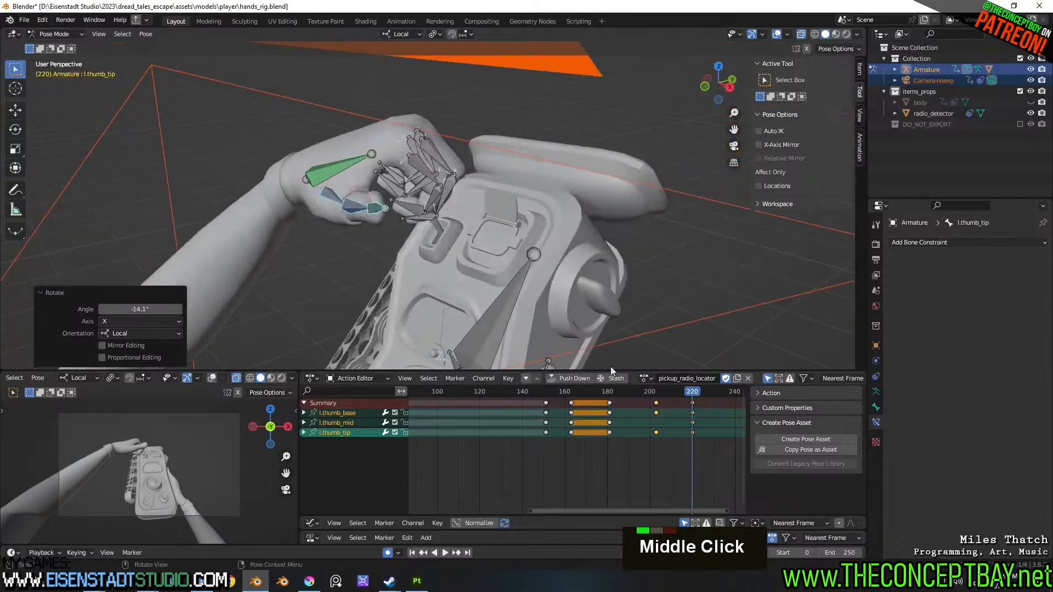
- Try to shift the left wrist closer to the detector's switch at frame 203, and undo the move
drag(698, 395, 655, 392)
click(320, 188)
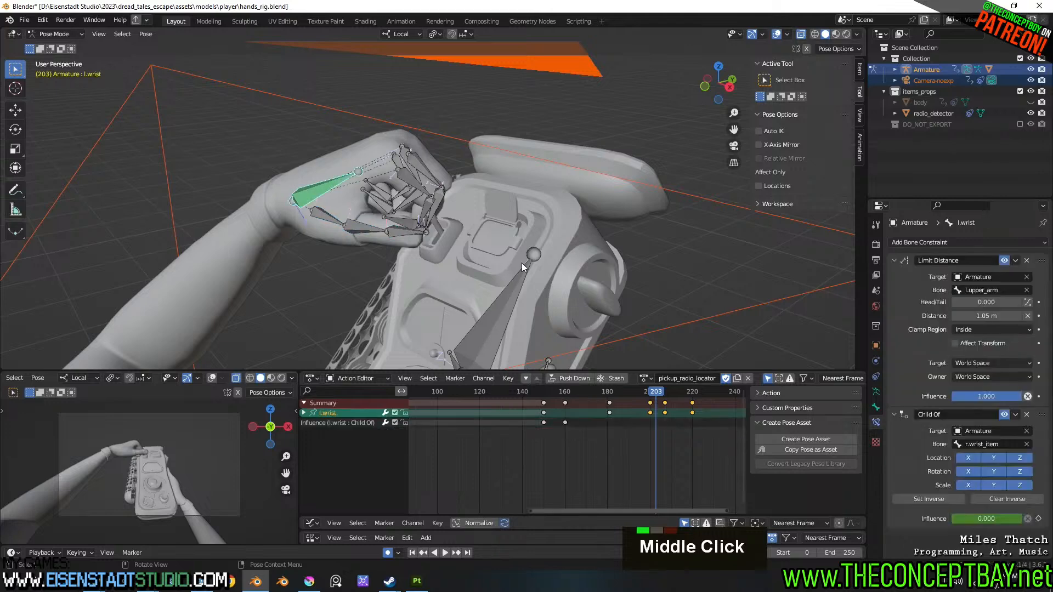
middle_drag(521, 262, 471, 263)
key(g)
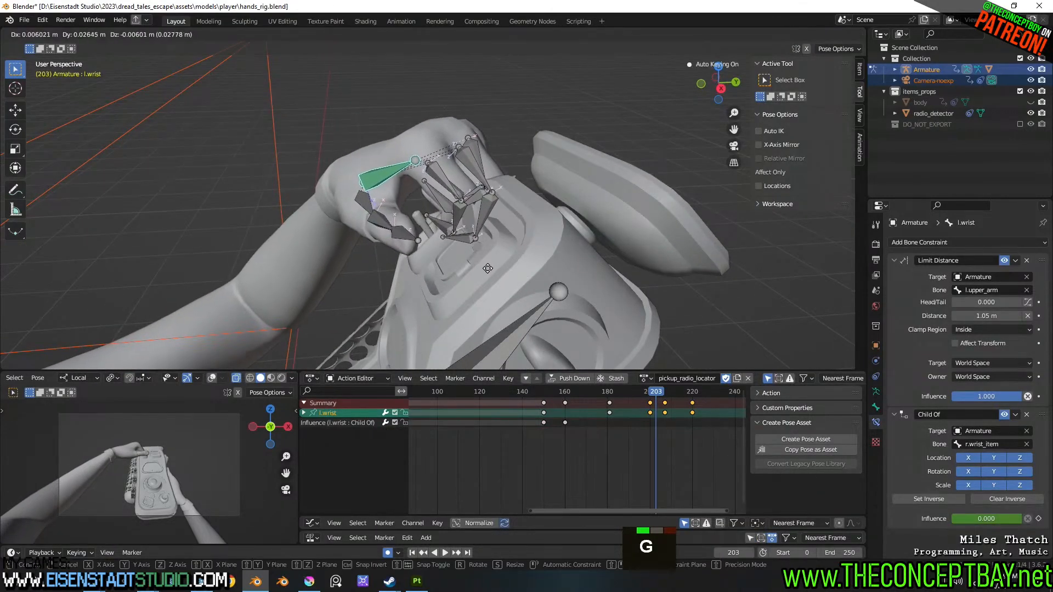
click(482, 267)
key(ctrl+z)
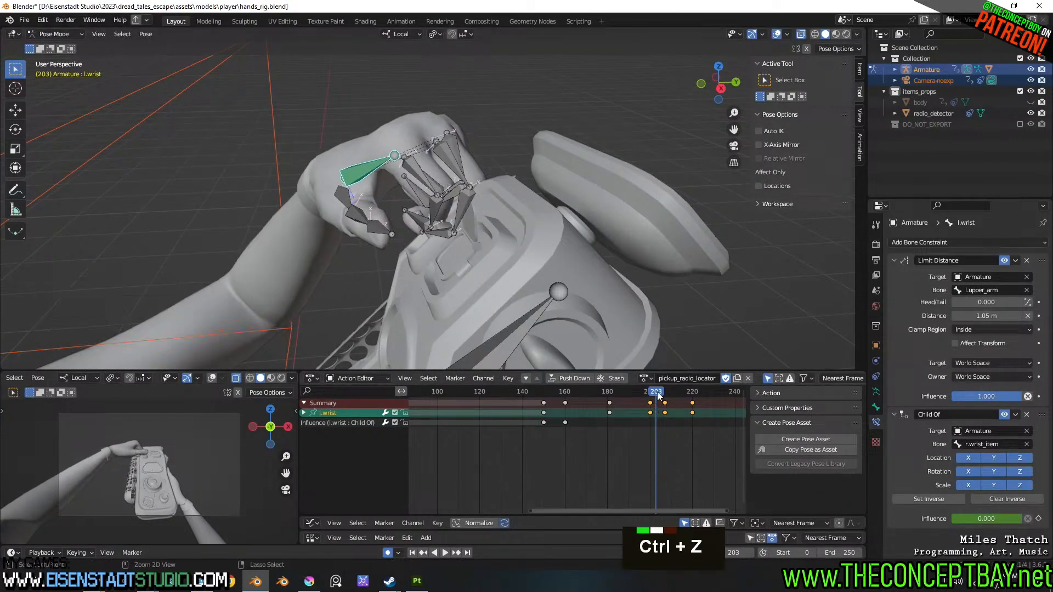
- At frame 200, move the left wrist about 0.002 m X, 0.019 m Y and 0.003 m Z
mouse_move(650, 391)
mouse_down()
mouse_move(631, 395)
mouse_move(651, 394)
mouse_up()
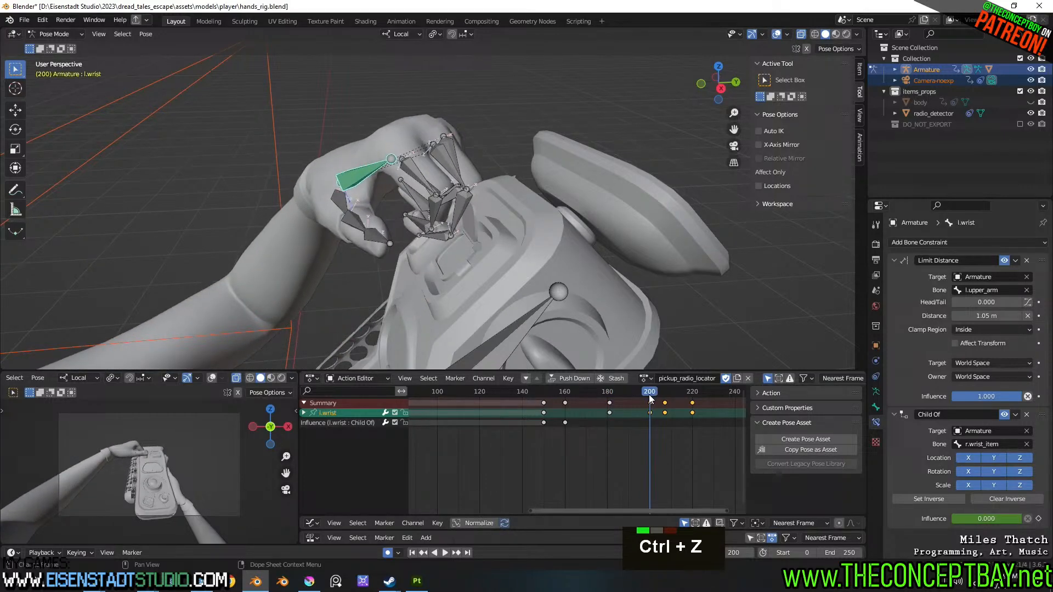
middle_drag(516, 256, 473, 259)
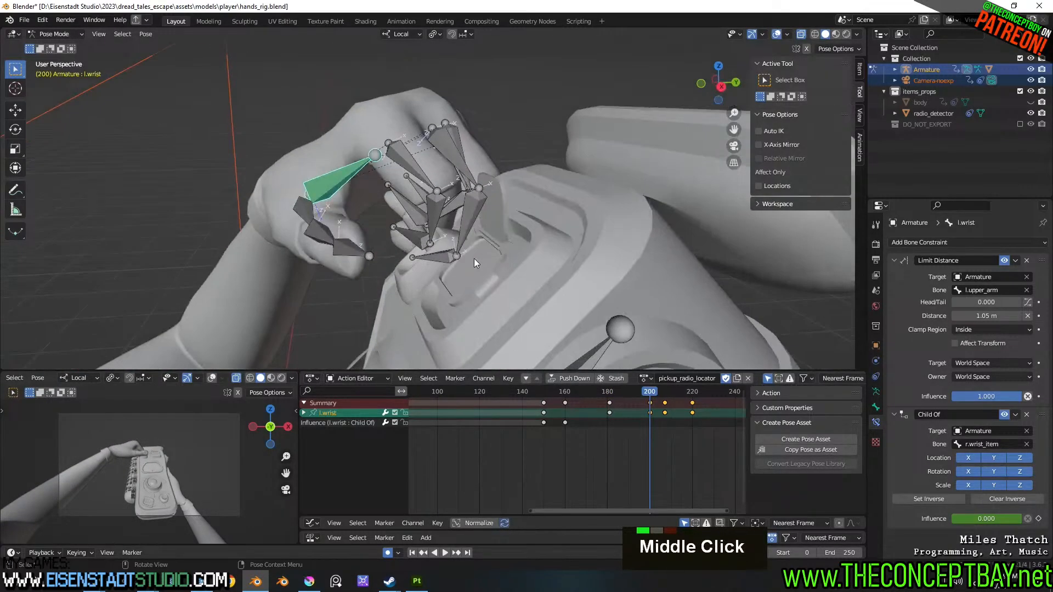
key(g)
click(491, 254)
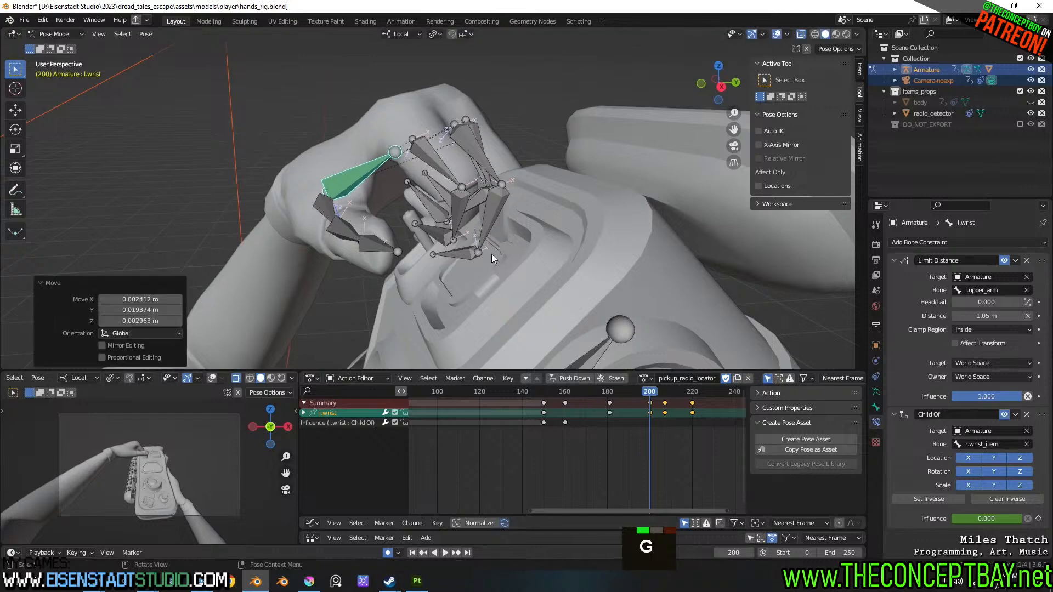
- Display the armature's bones as Wire in the viewport
click(877, 393)
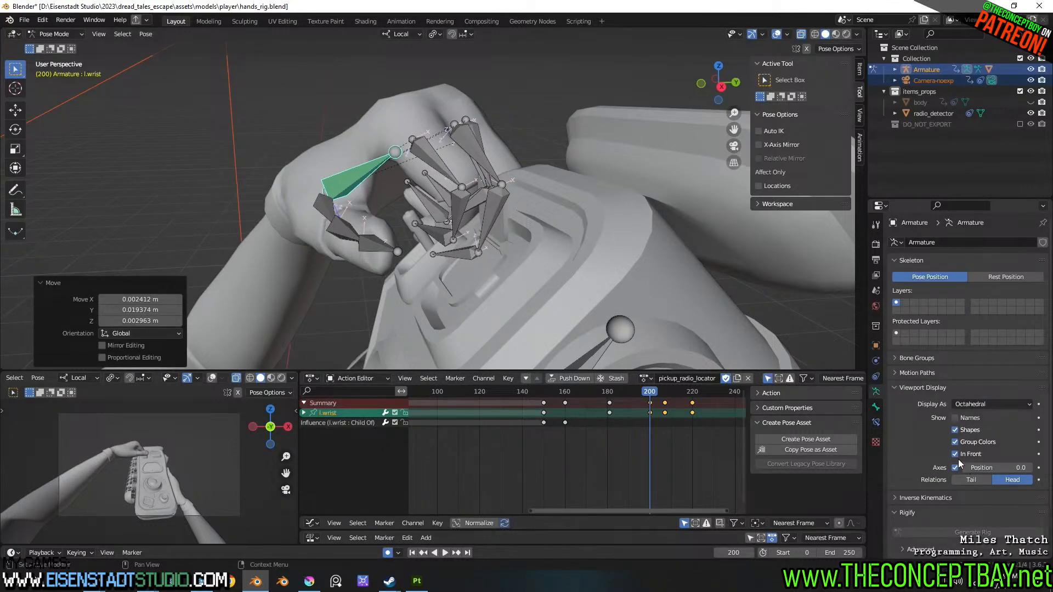
click(973, 404)
click(981, 464)
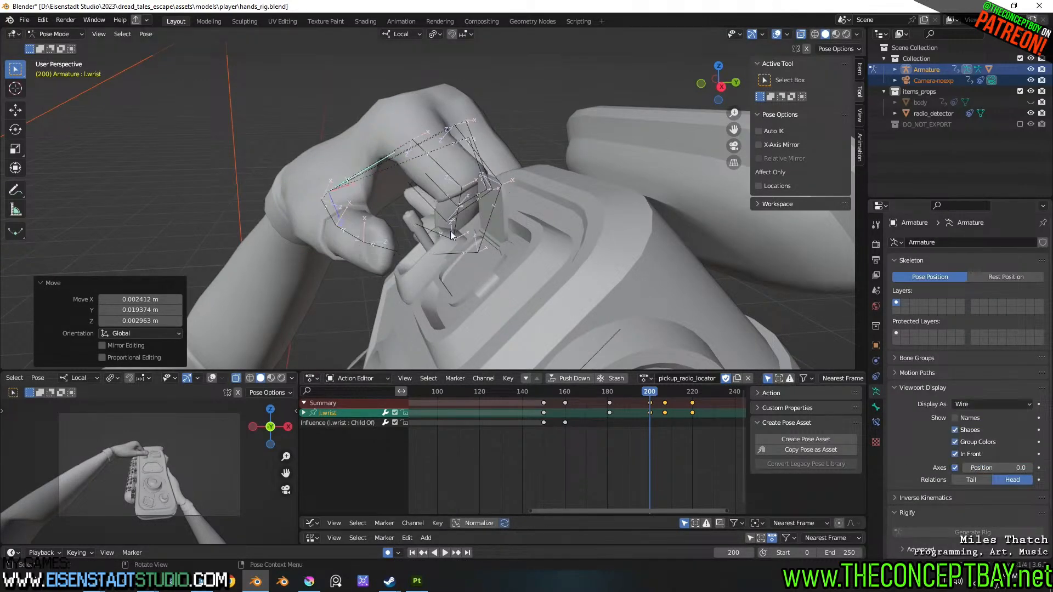
- Display the armature's bones as Octahedral and set the armature object's viewport display to Wire
click(999, 407)
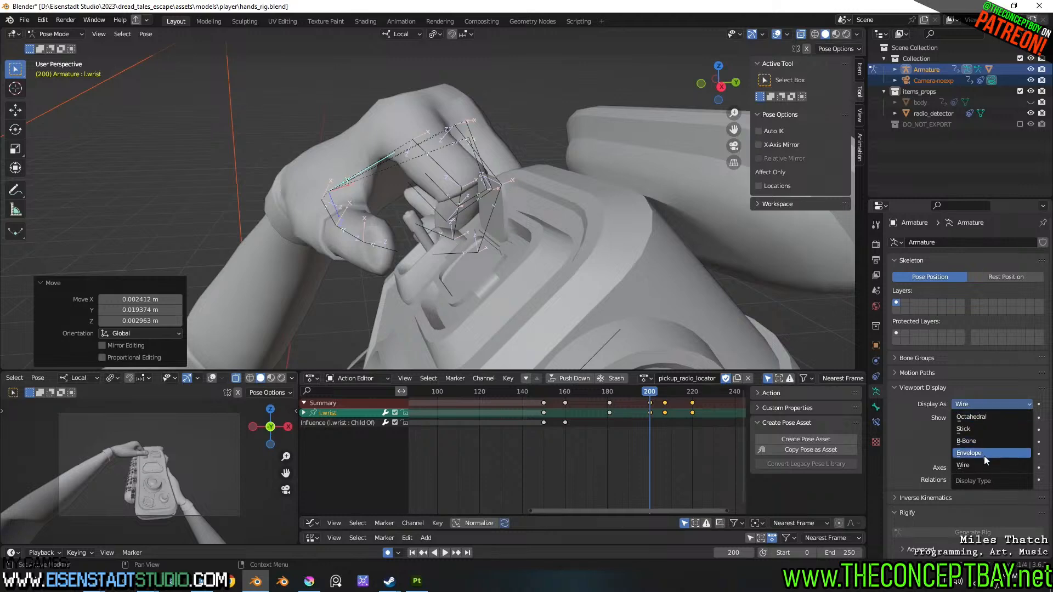
click(988, 417)
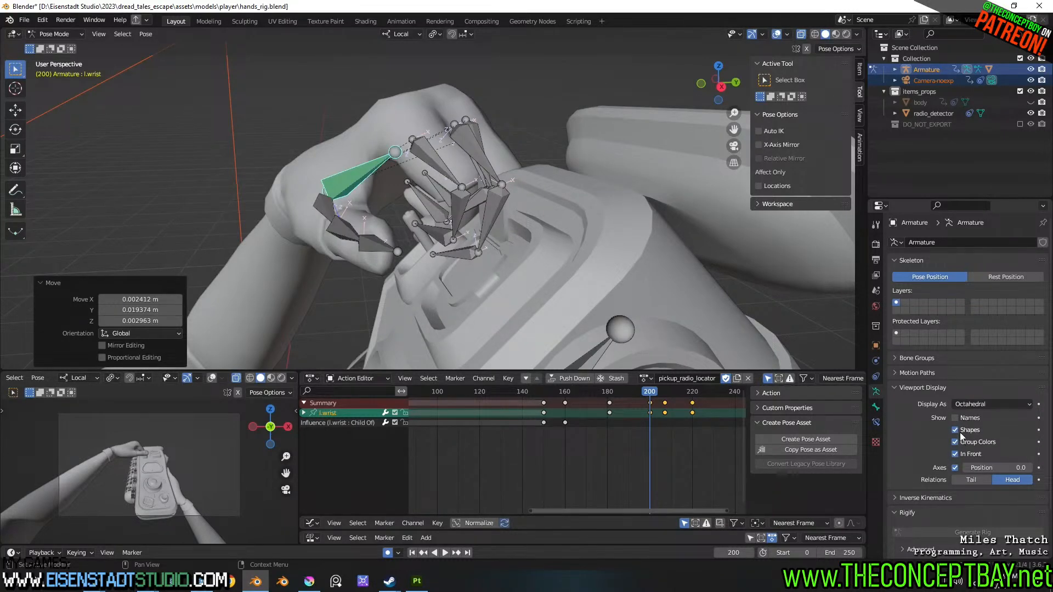
click(876, 346)
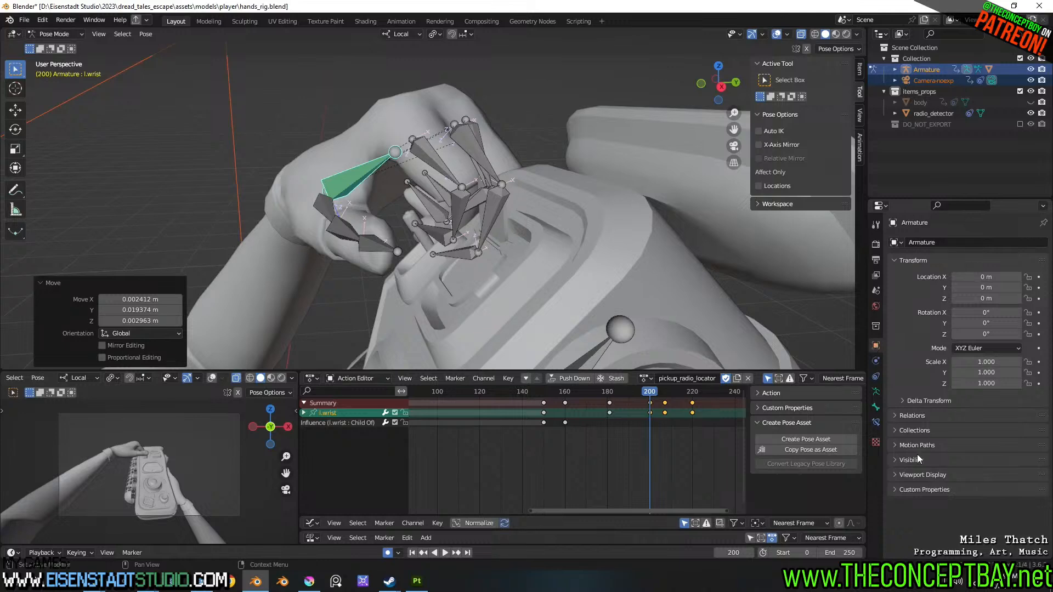
click(921, 475)
click(966, 529)
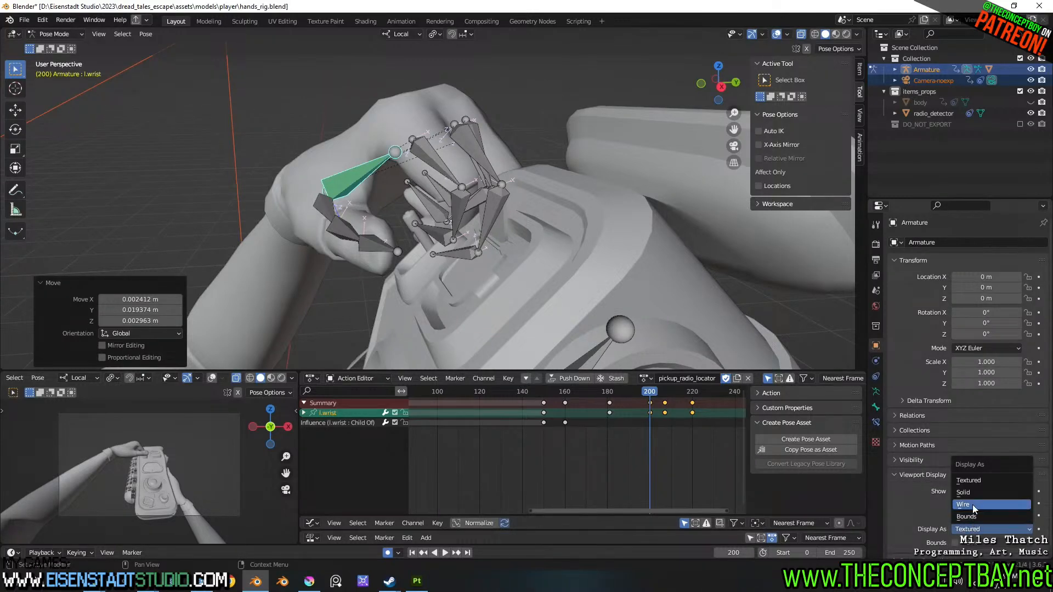
click(973, 504)
middle_drag(689, 271, 639, 269)
scroll(641, 257, up, 2)
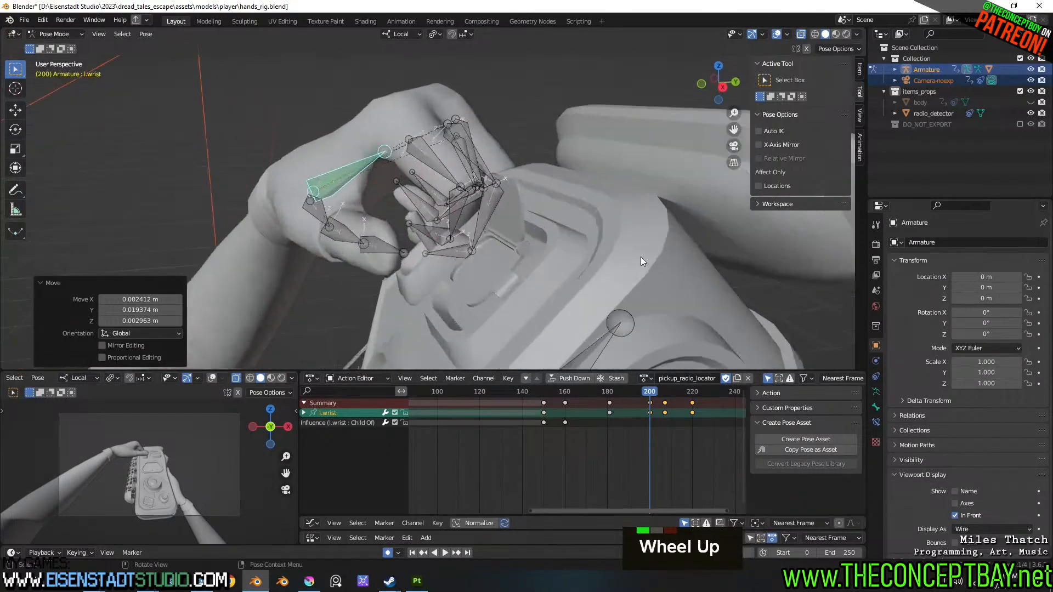
scroll(983, 482, down, 3)
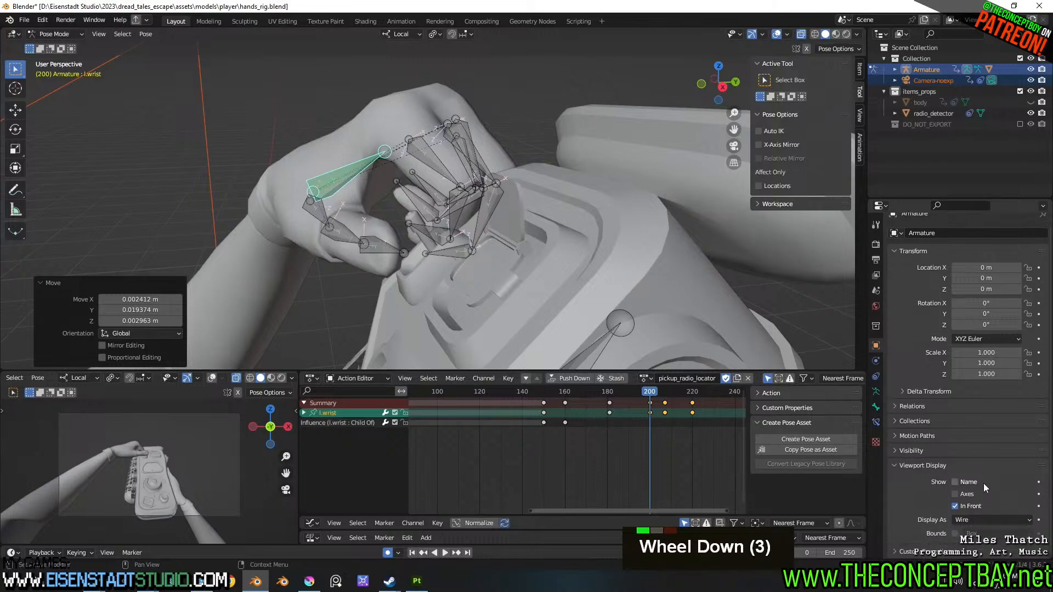
middle_drag(569, 209, 592, 231)
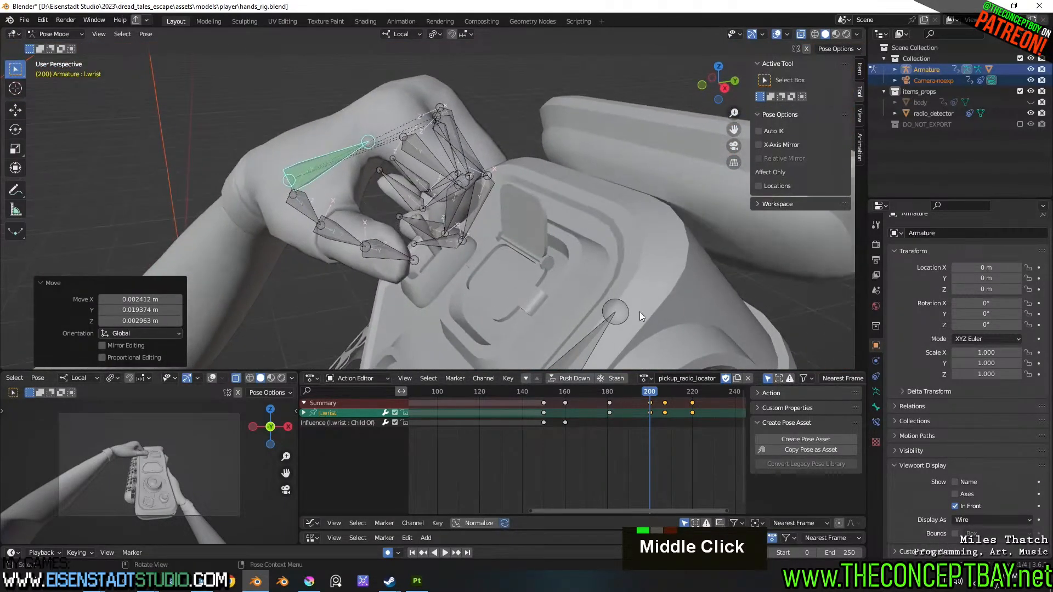
- Set the armature object's viewport display to Solid and display its bones as Wire
click(967, 520)
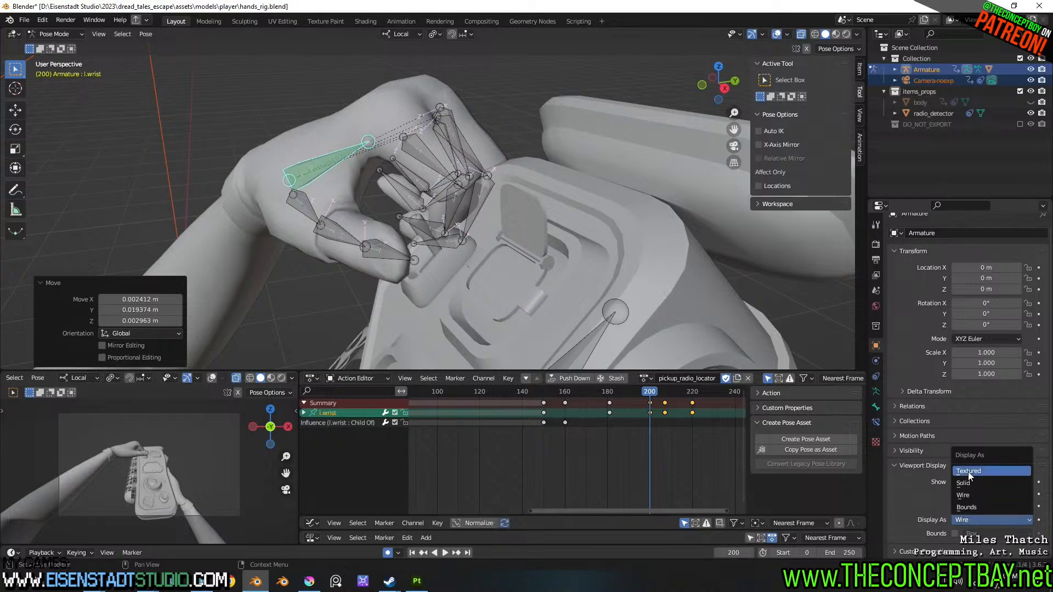
click(969, 486)
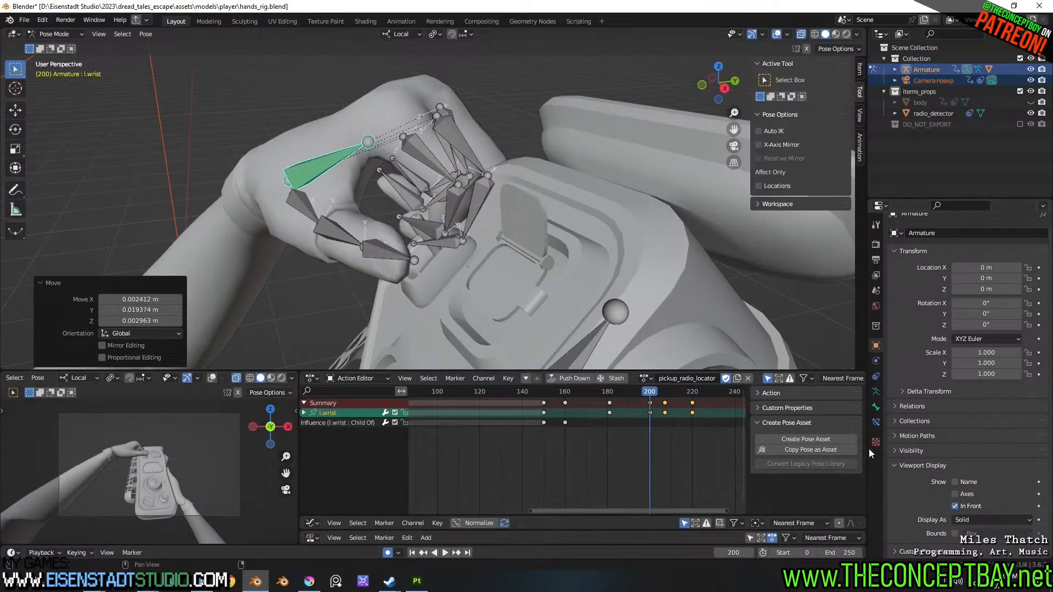
click(876, 407)
click(875, 392)
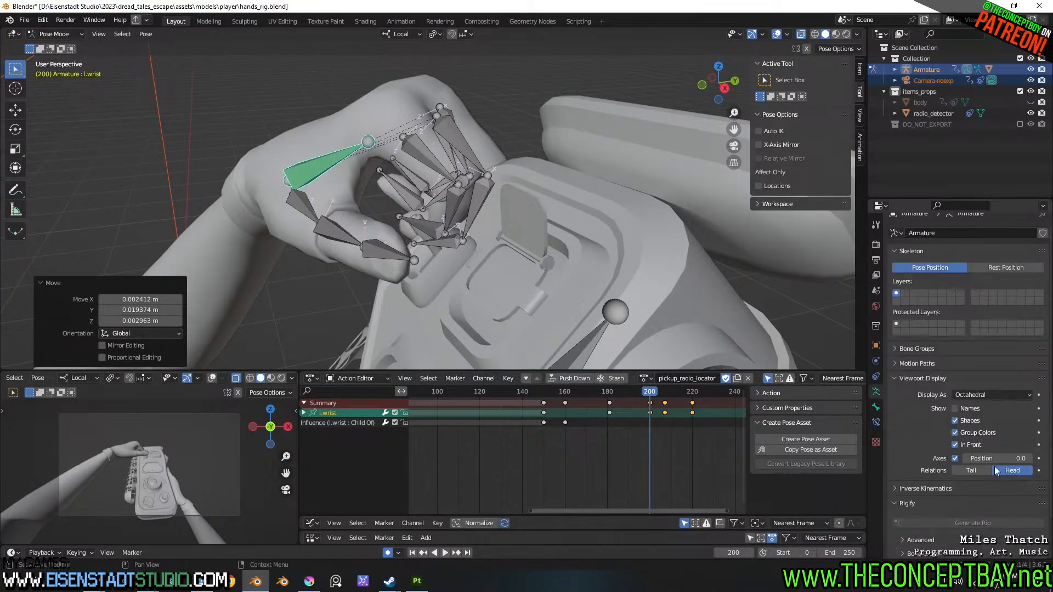
click(965, 396)
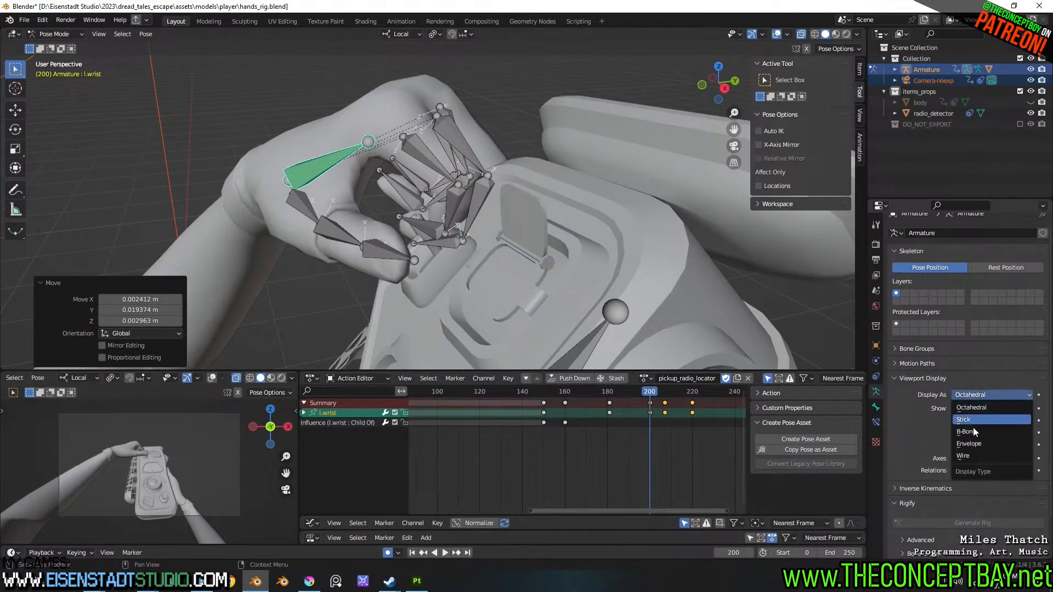
click(971, 455)
- At frame 220, reposition the left wrist over the detector and rotate it about -30.2° in the view
middle_drag(552, 259, 509, 261)
drag(651, 394, 692, 407)
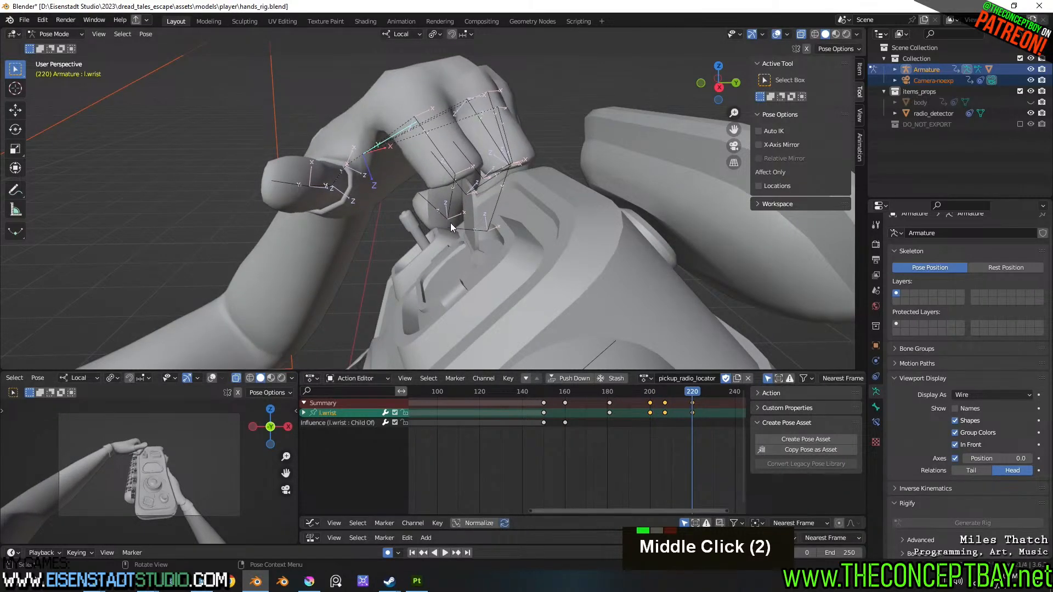
key(g)
click(500, 280)
key(r)
click(493, 215)
- Move the left wrist about -0.015 m Y and 0.005 m Z, plus about -0.006 m X, bringing the thumb to the switch
key(g)
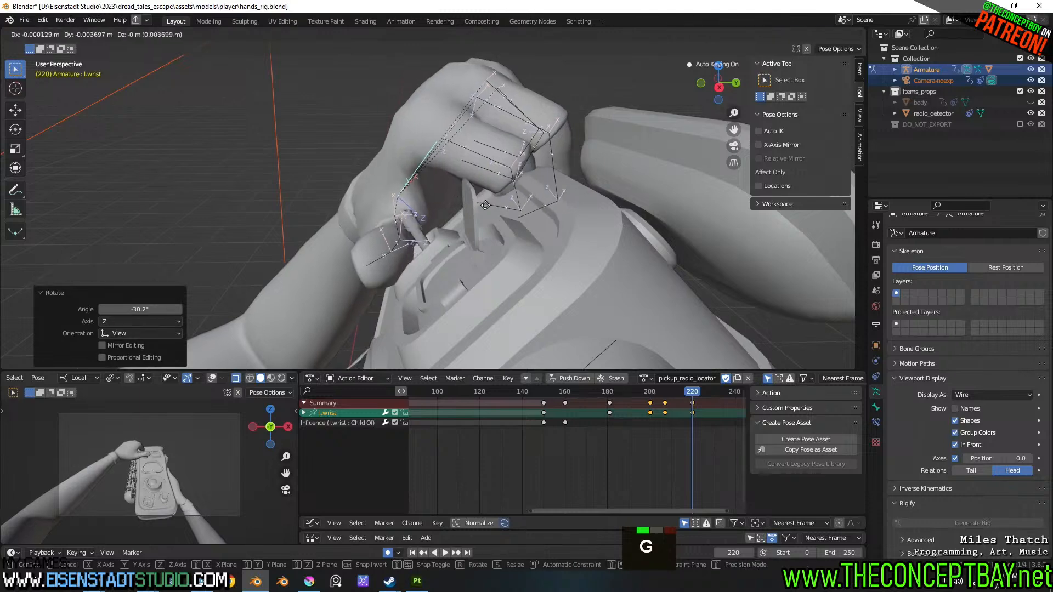
middle_drag(456, 249, 535, 241)
key(g)
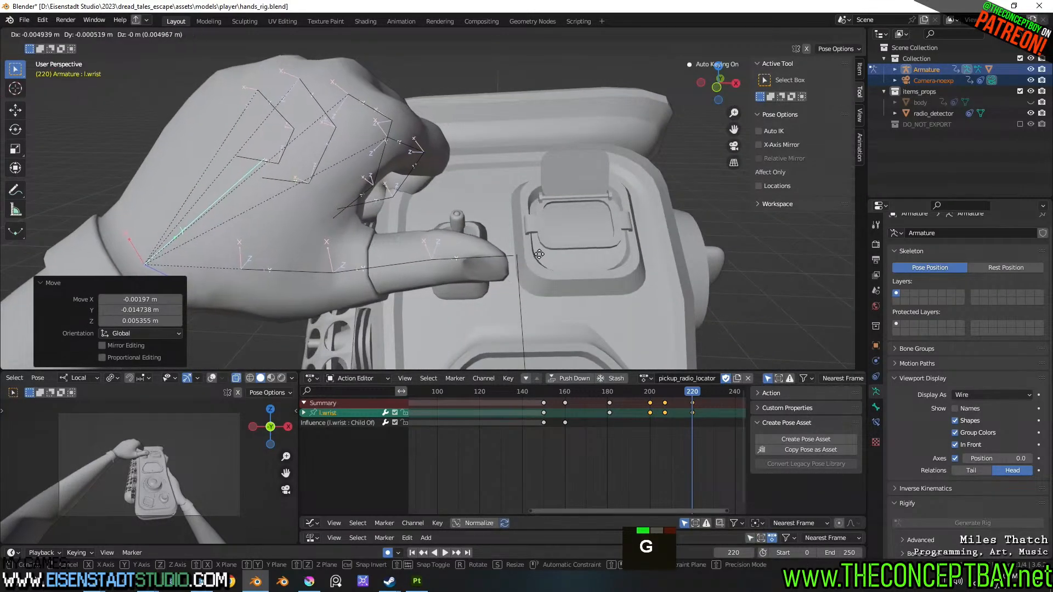
click(600, 272)
middle_drag(600, 272, 443, 132)
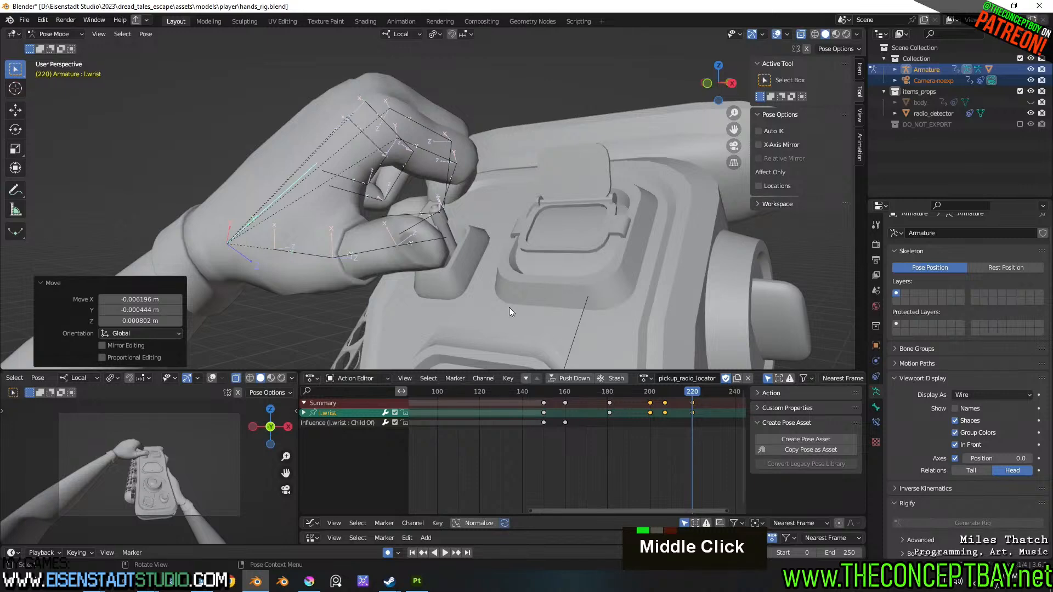
- At frame 207, move the left wrist about 0.001 m X, 0.033 m Y and -0.013 m Z
key(space)
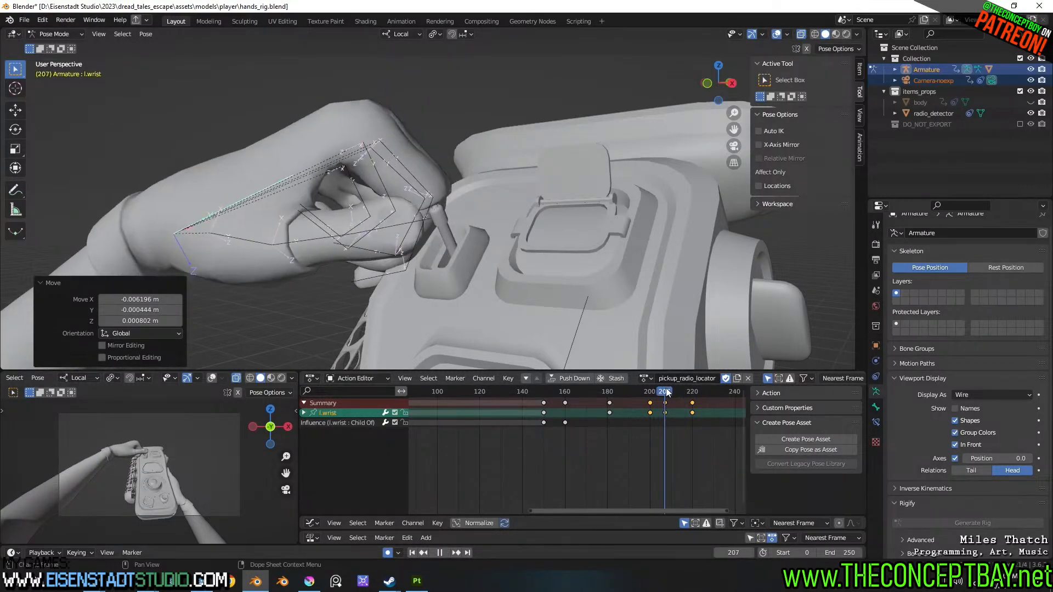
click(668, 392)
drag(665, 389, 664, 389)
middle_drag(637, 294, 680, 371)
key(g)
click(551, 271)
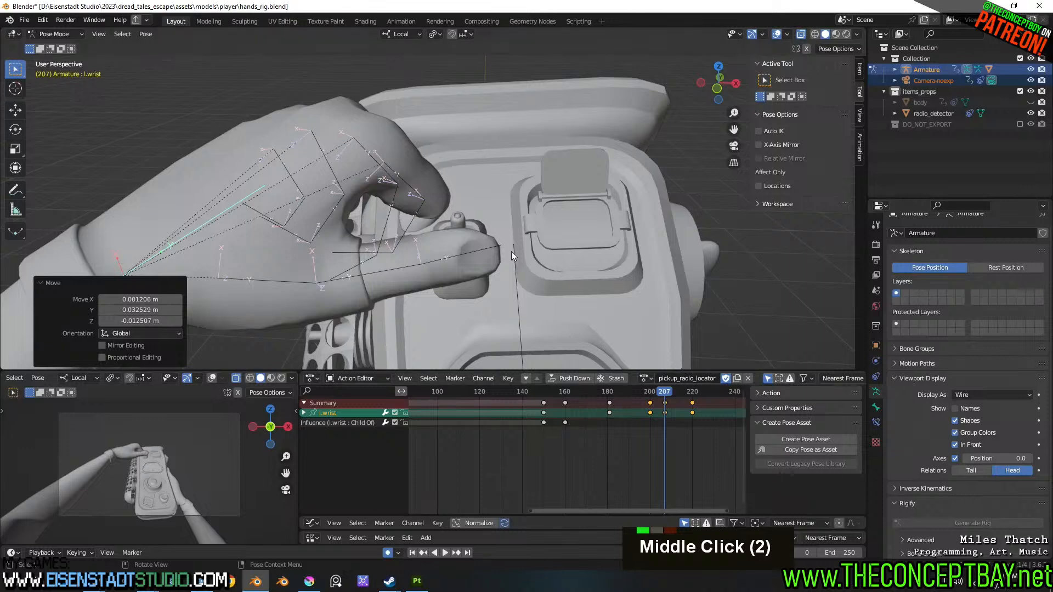
- Play and scrub the animation from about frame 203 to 239 to check the switch flip's timing
mouse_move(664, 395)
mouse_down()
mouse_move(641, 394)
mouse_move(673, 405)
mouse_up()
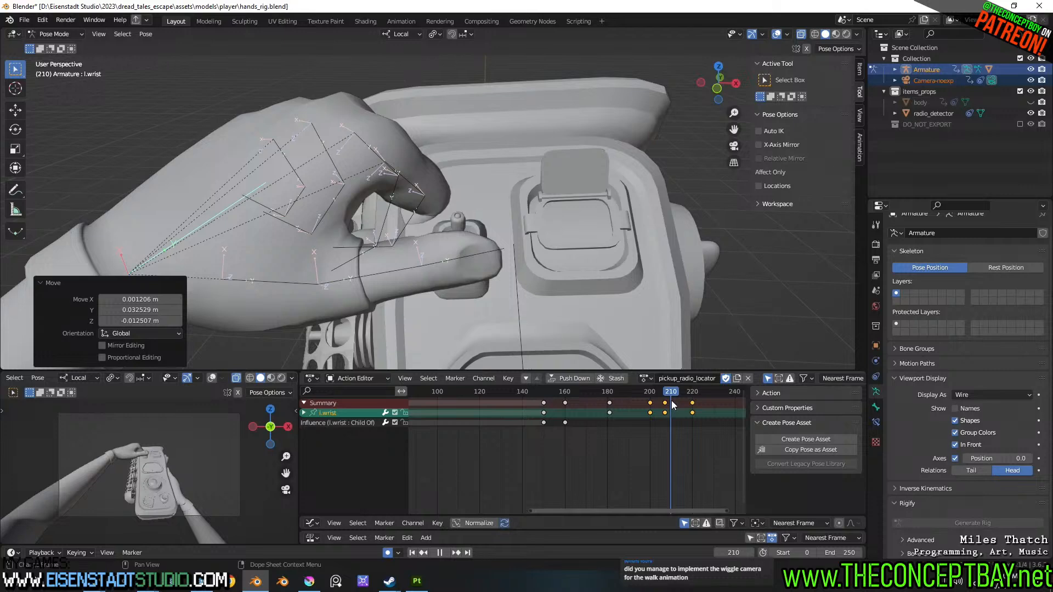
drag(673, 405, 656, 380)
key(space)
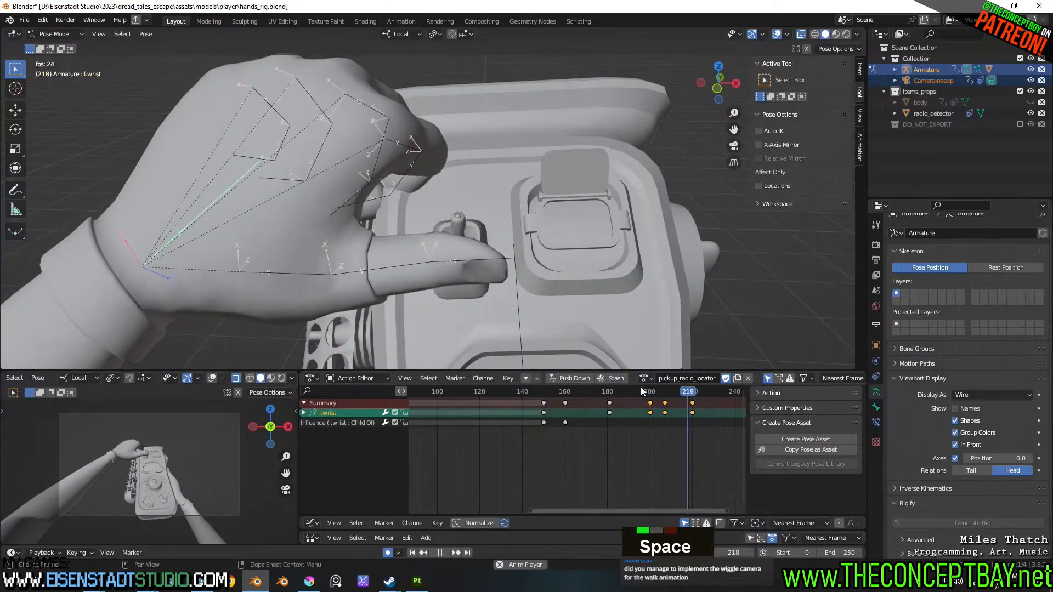
key(space)
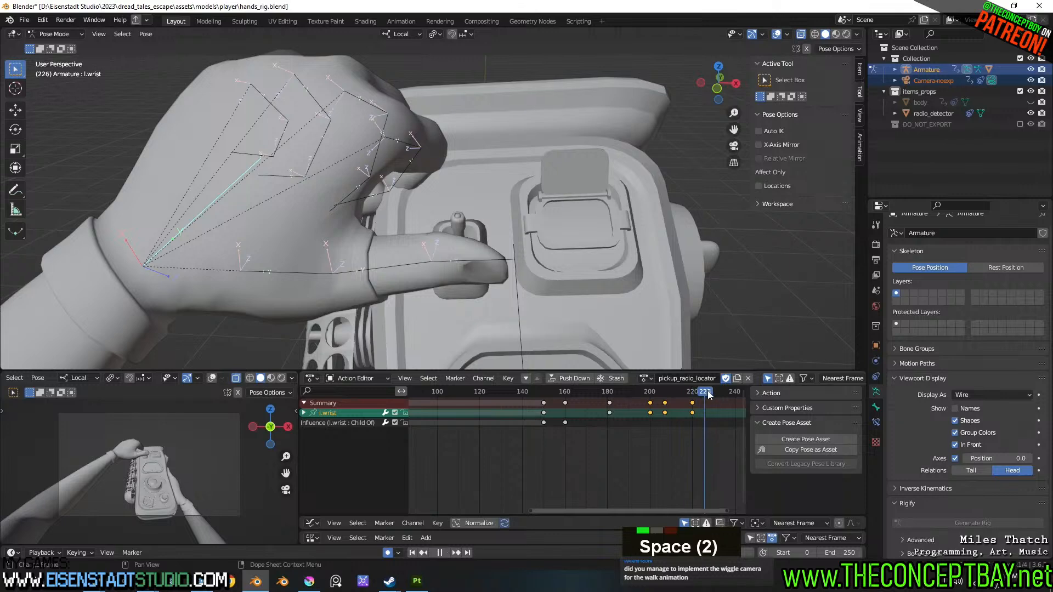
drag(726, 393, 692, 392)
key(space)
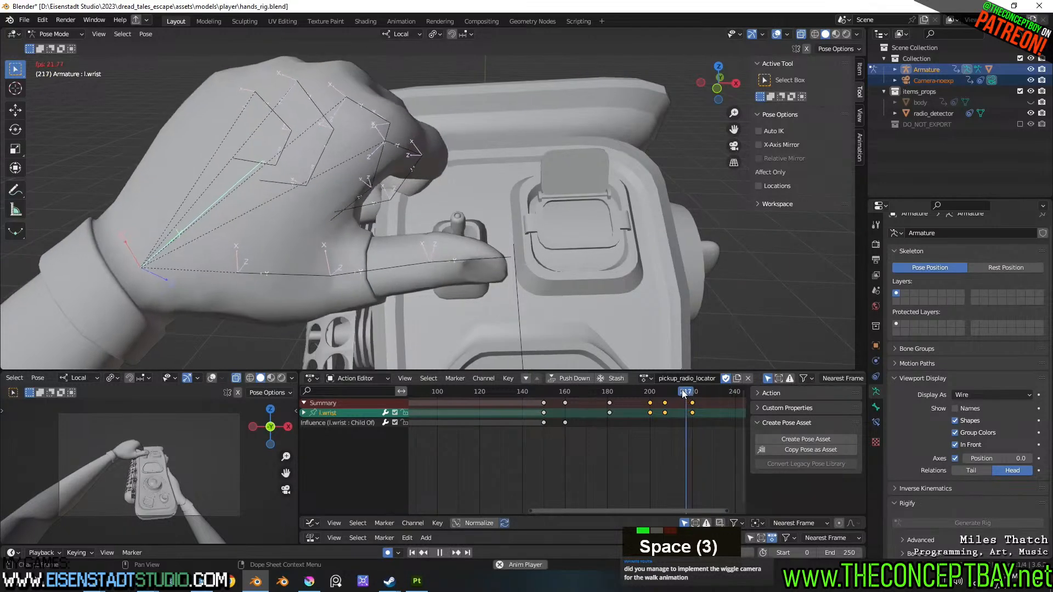
key(space)
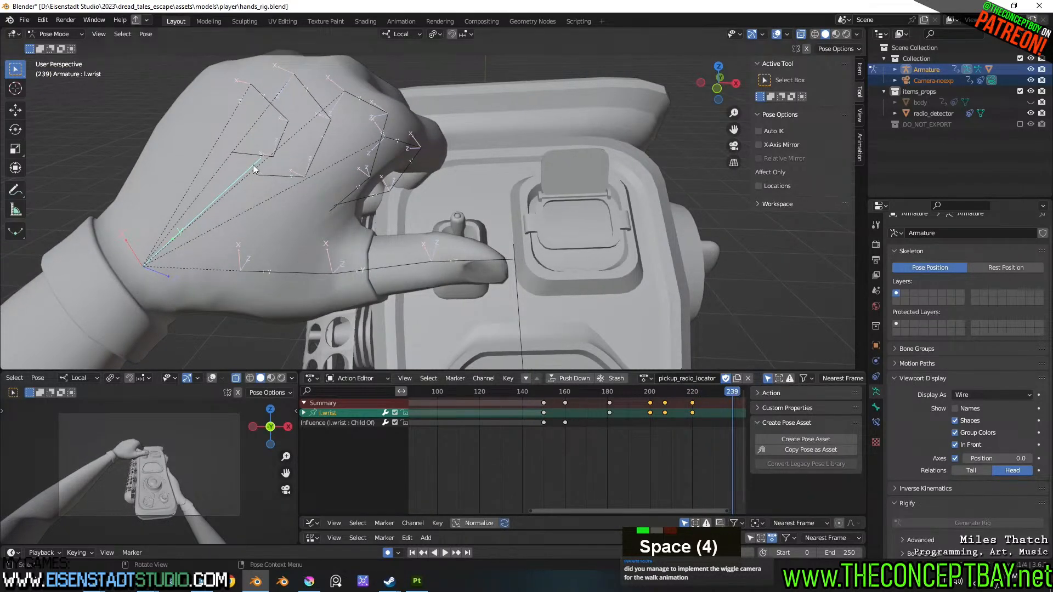
- At frame 239, rotate the left wrist about -2.35° in the view
scroll(328, 190, up, 1)
shift+middle_drag(339, 205, 362, 219)
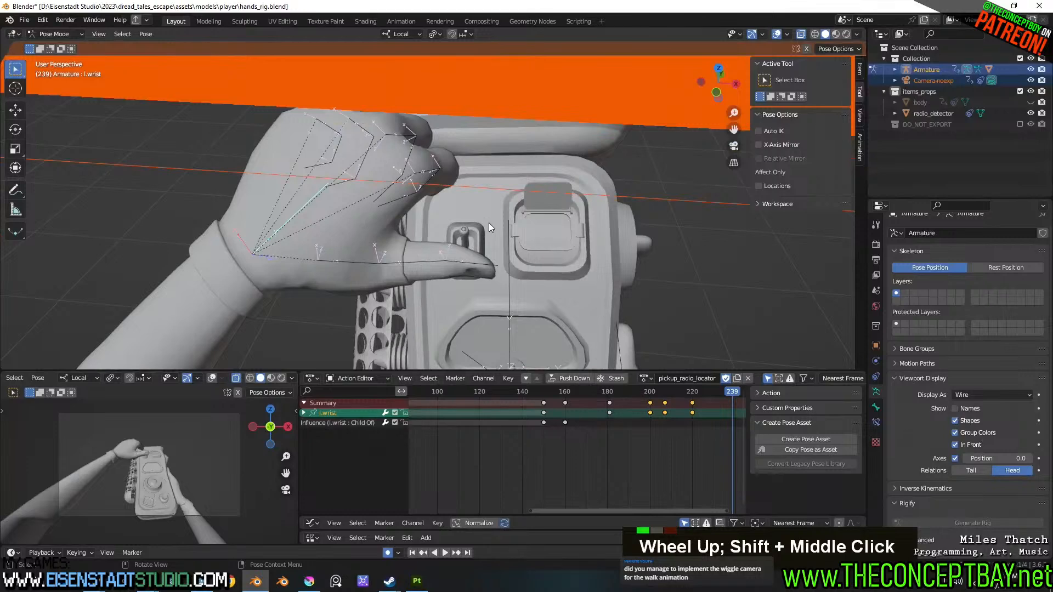
key(r)
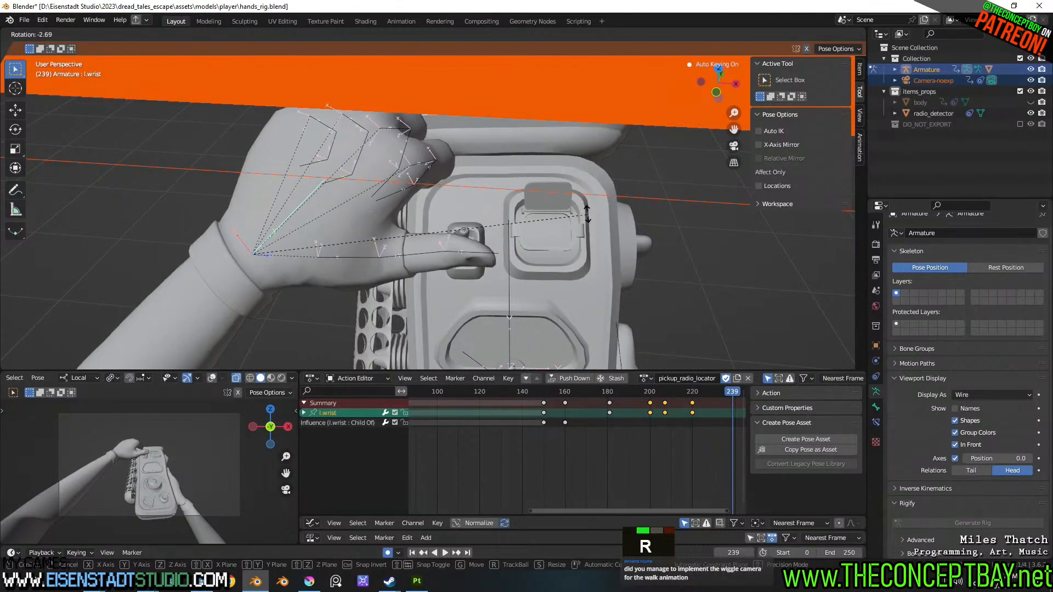
click(510, 244)
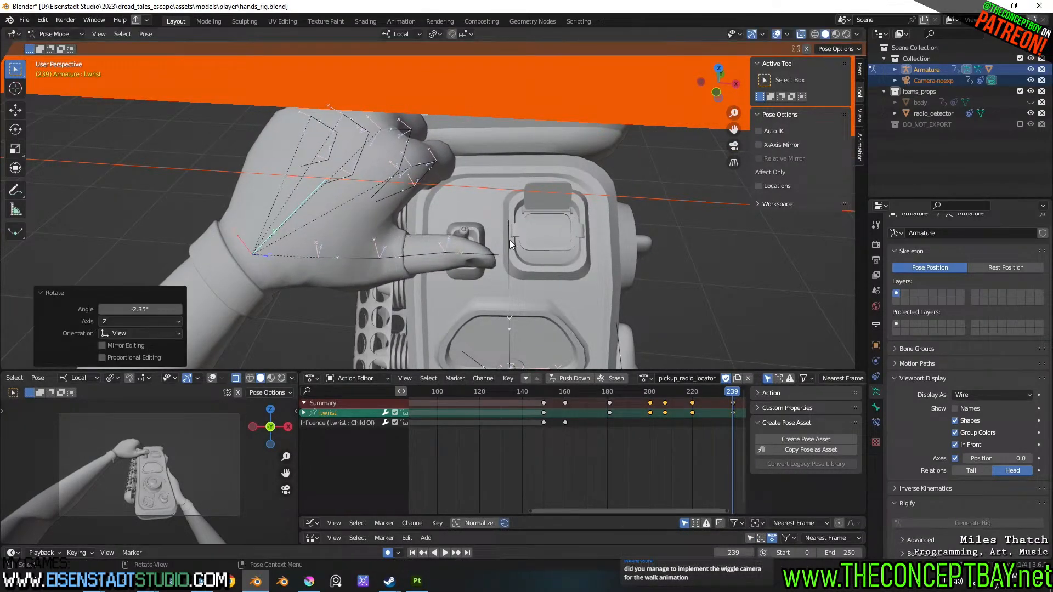
- At frame 239, rotate the left thumb's base, middle and tip bones about -3.5° around local X
click(367, 257)
shift+click(415, 255)
shift+click(472, 252)
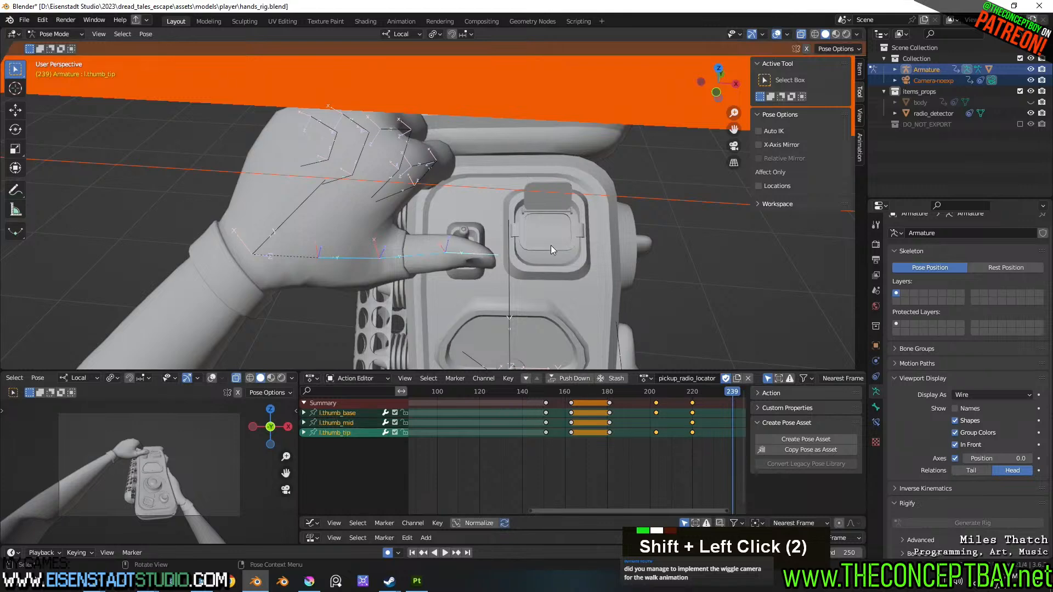
key(r)
key(x)
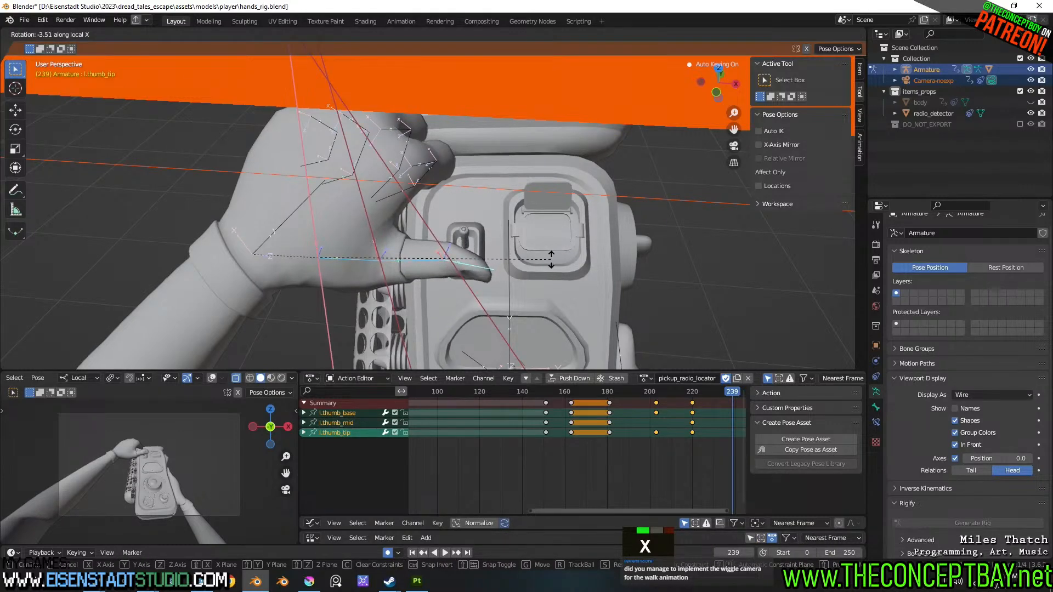
click(551, 259)
- Play back the wrist and thumb motion through about frame 240, reviewing it from different angles
key(space)
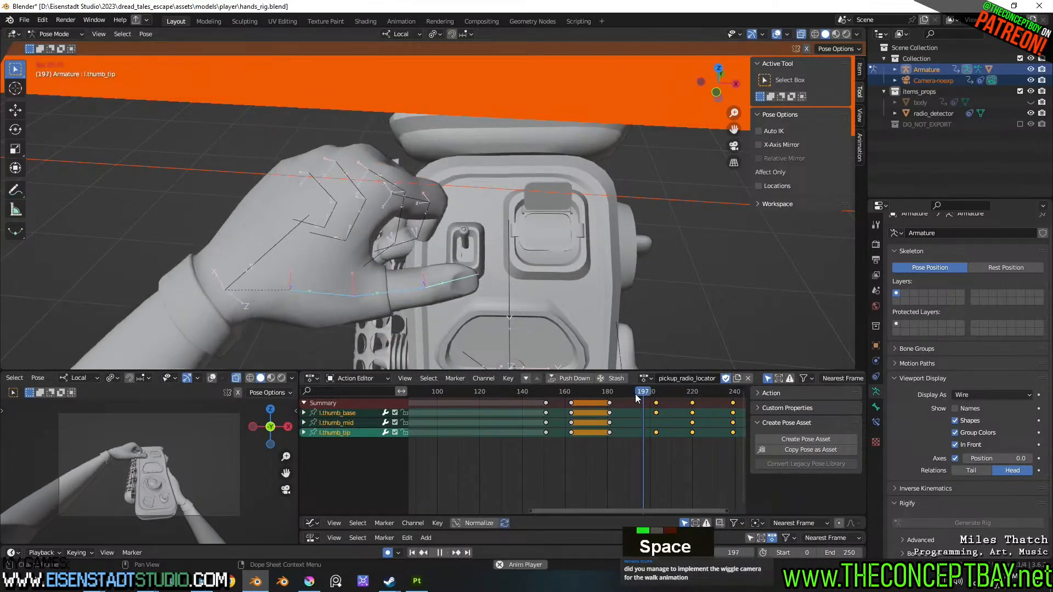
key(space)
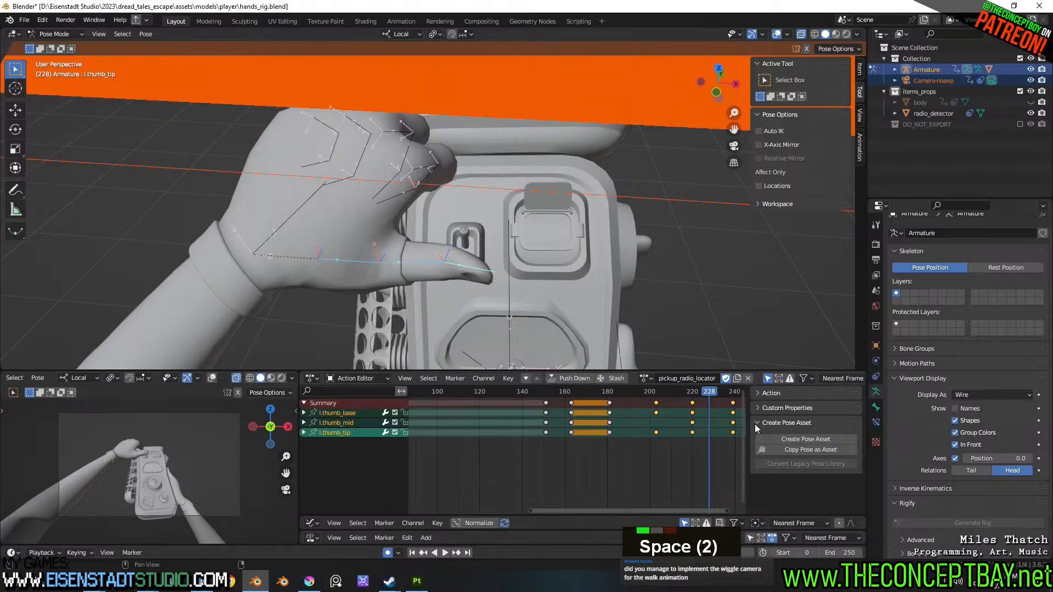
key(space)
key(space)
scroll(589, 299, up, 1)
middle_drag(589, 299, 560, 279)
key(space)
key(space)
- Set the scene's end frame to 350
shift+middle_drag(722, 417, 620, 417)
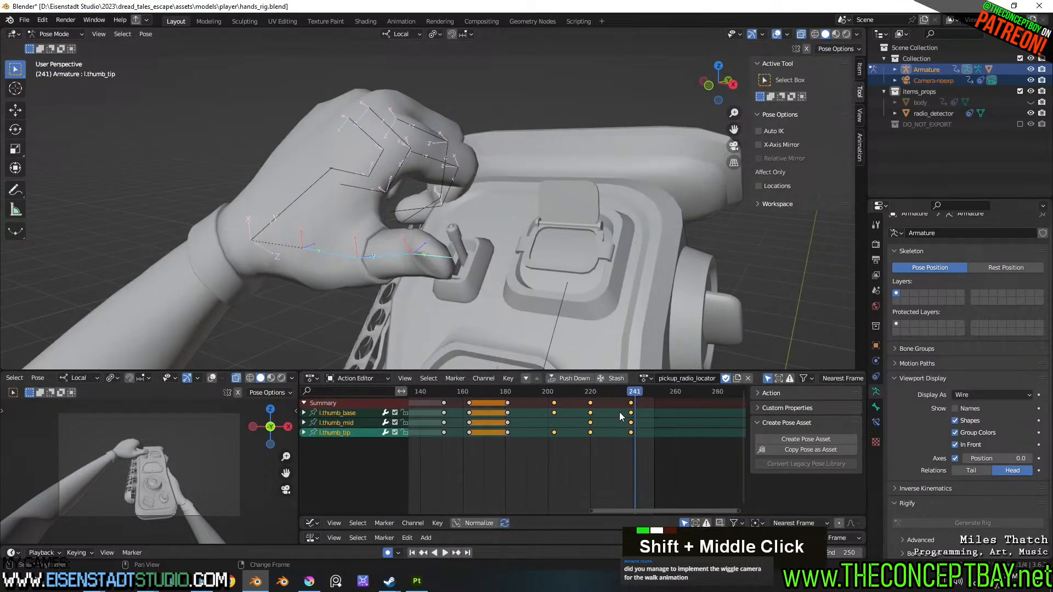
drag(640, 395, 659, 394)
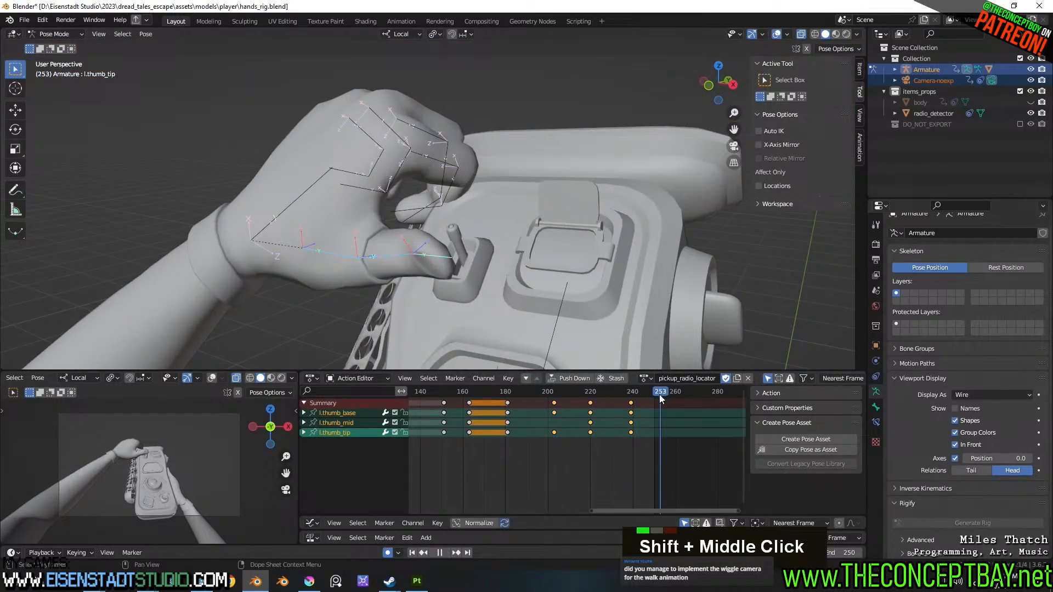
double_click(850, 555)
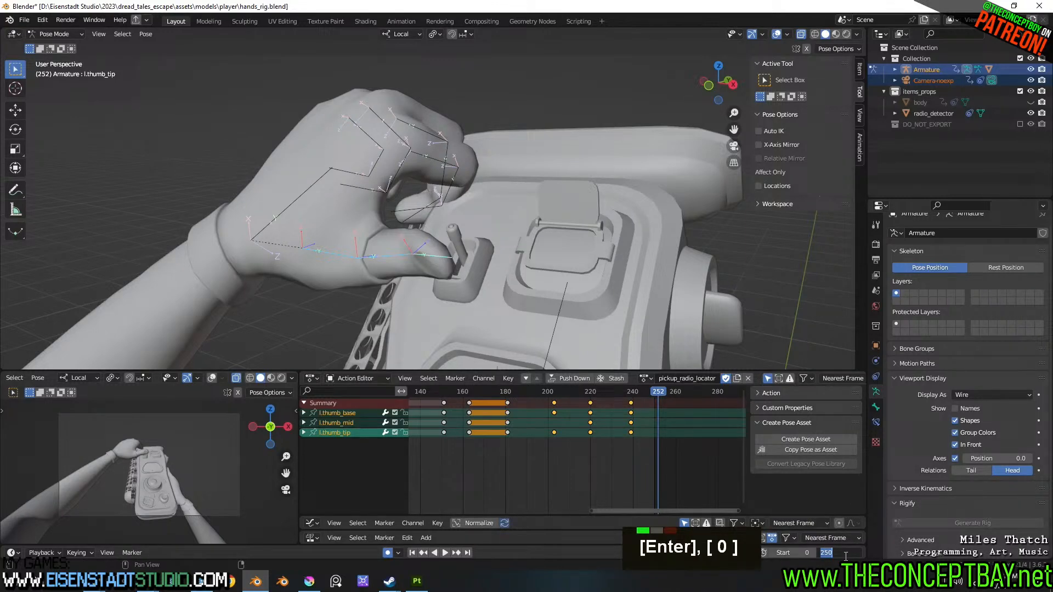
text(350)
key(Return)
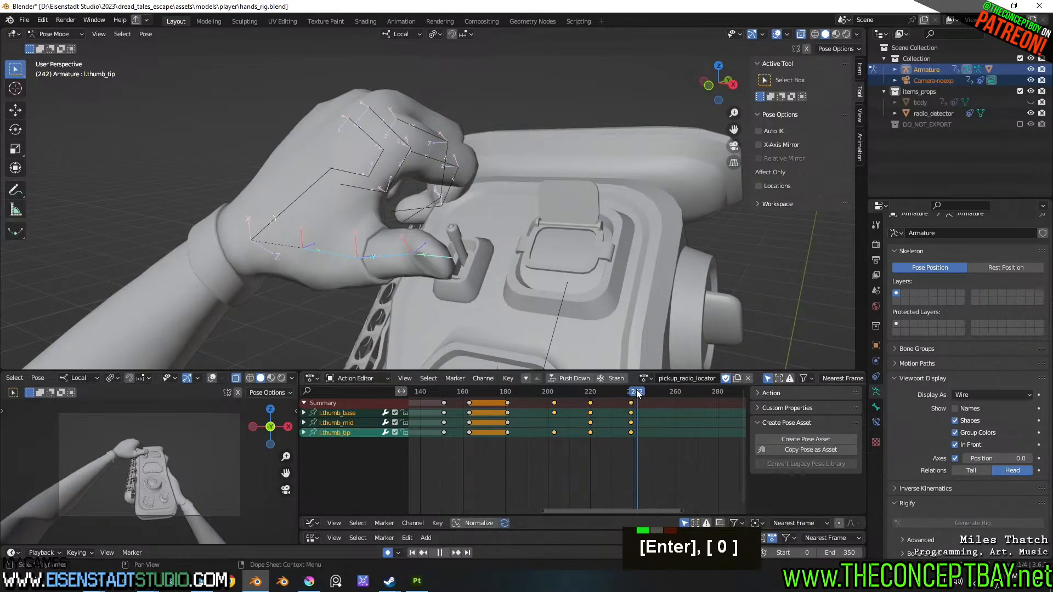
- At frame 260, move the left wrist up and away from the detector's switch by about -0.019, 0.032 and 0.054 m
drag(637, 391, 668, 391)
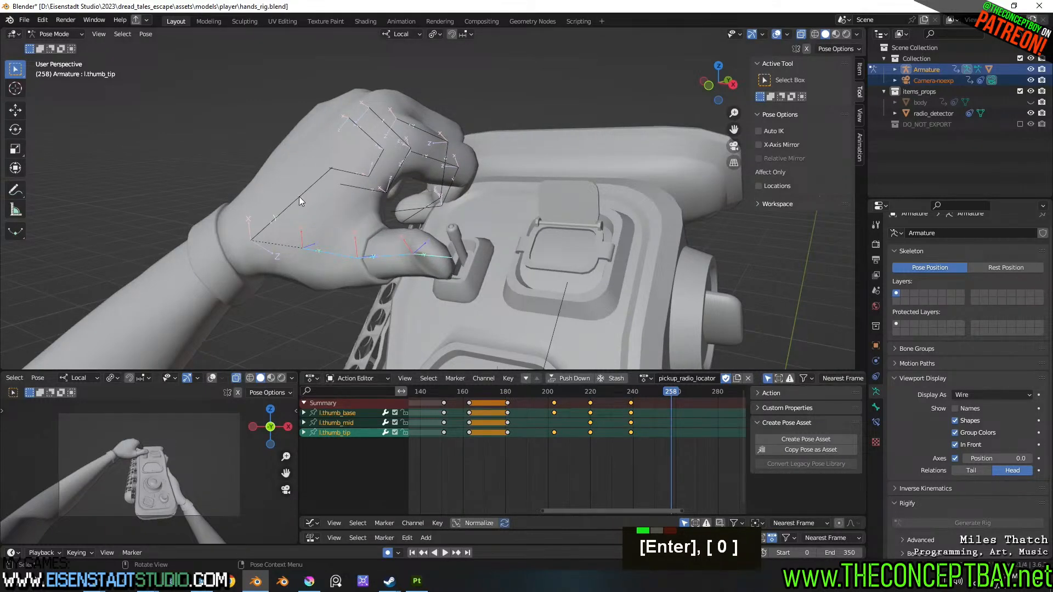
middle_drag(298, 197, 265, 230)
click(264, 229)
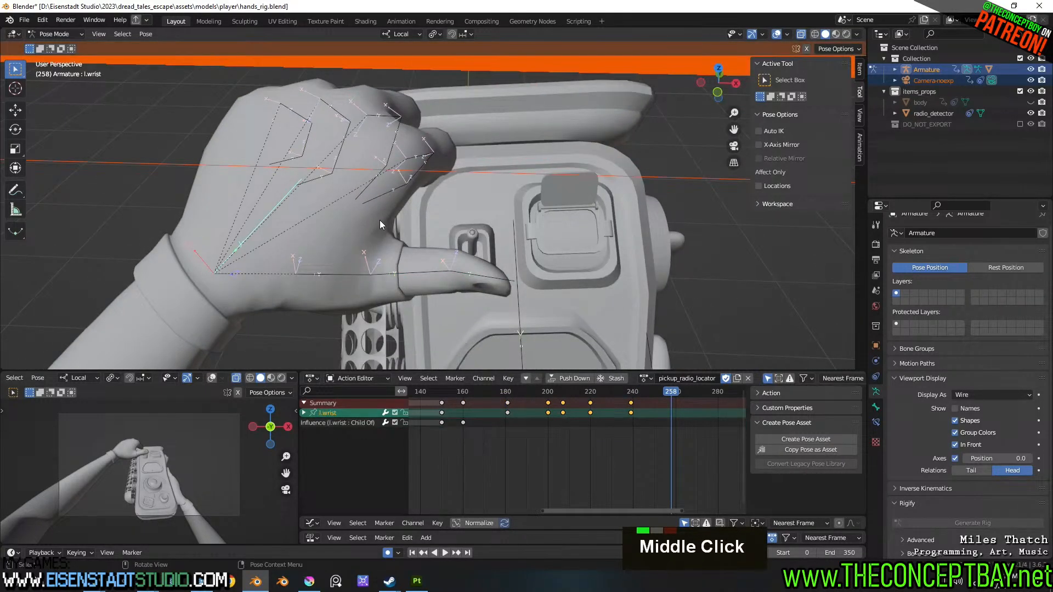
shift+middle_drag(380, 219, 384, 249)
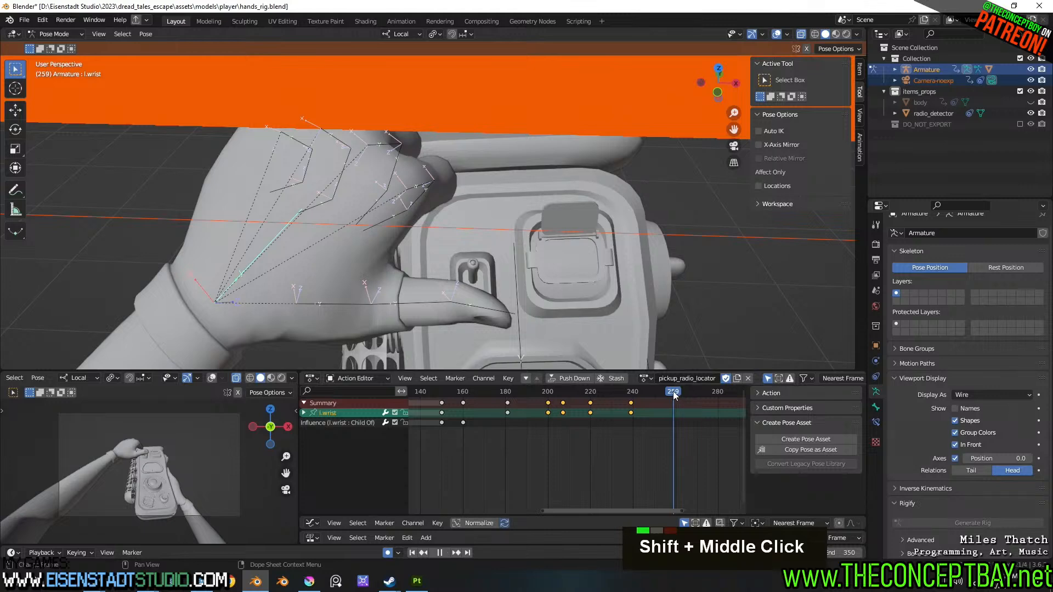
drag(643, 392, 675, 393)
key(g)
click(419, 209)
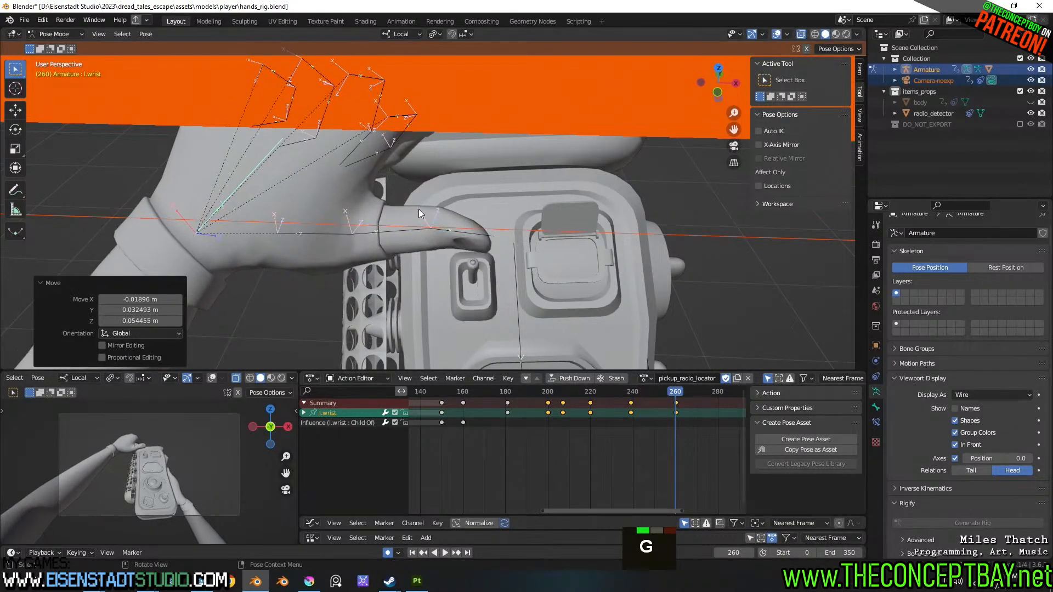
- At frame 260, rotate the left wrist about -18.9° in the view and play back the lift-off
key(r)
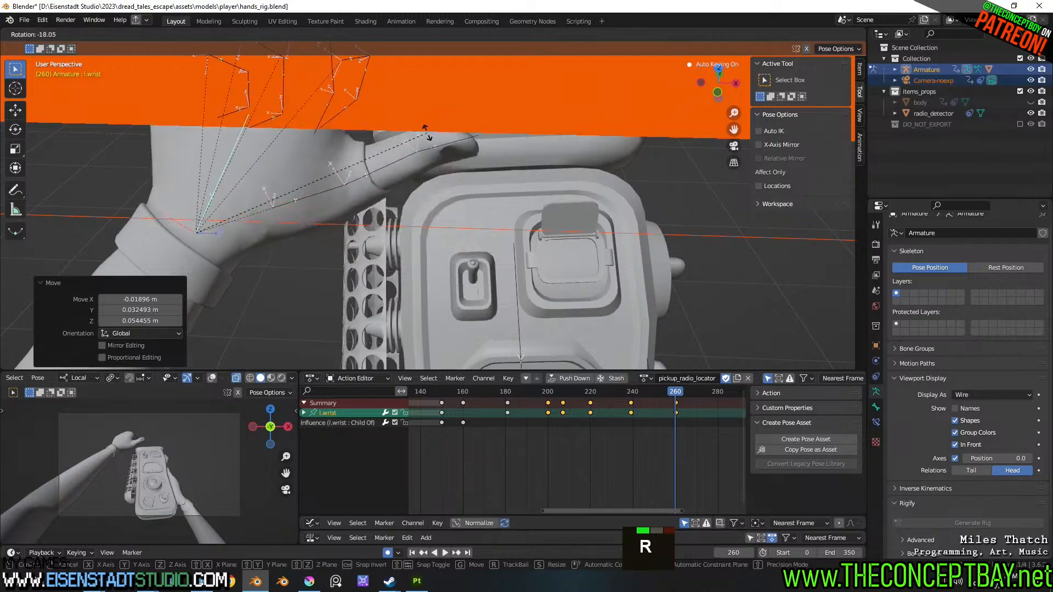
click(428, 127)
shift+middle_drag(428, 127, 452, 222)
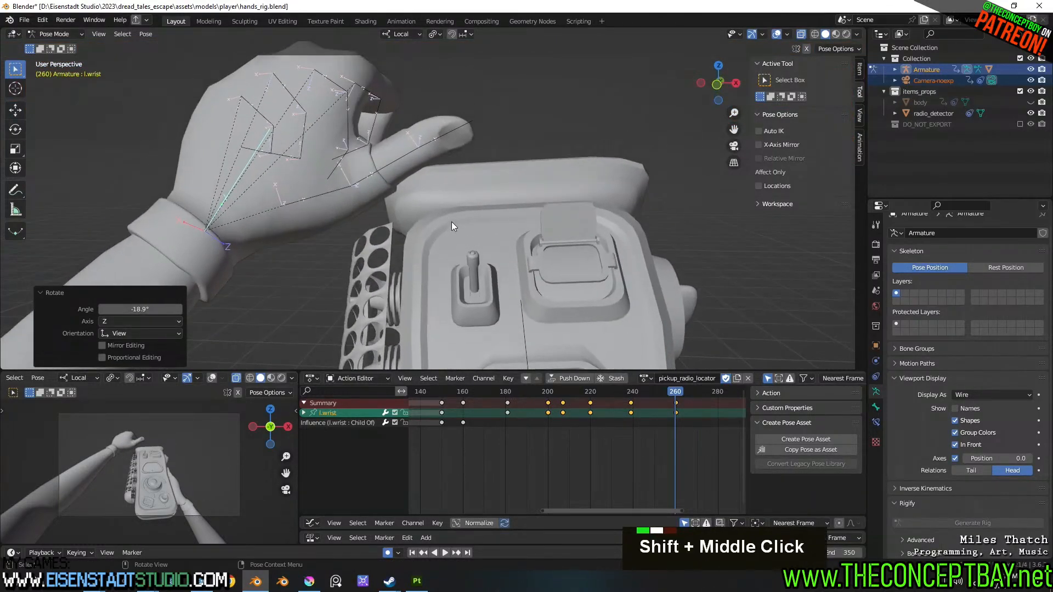
key(space)
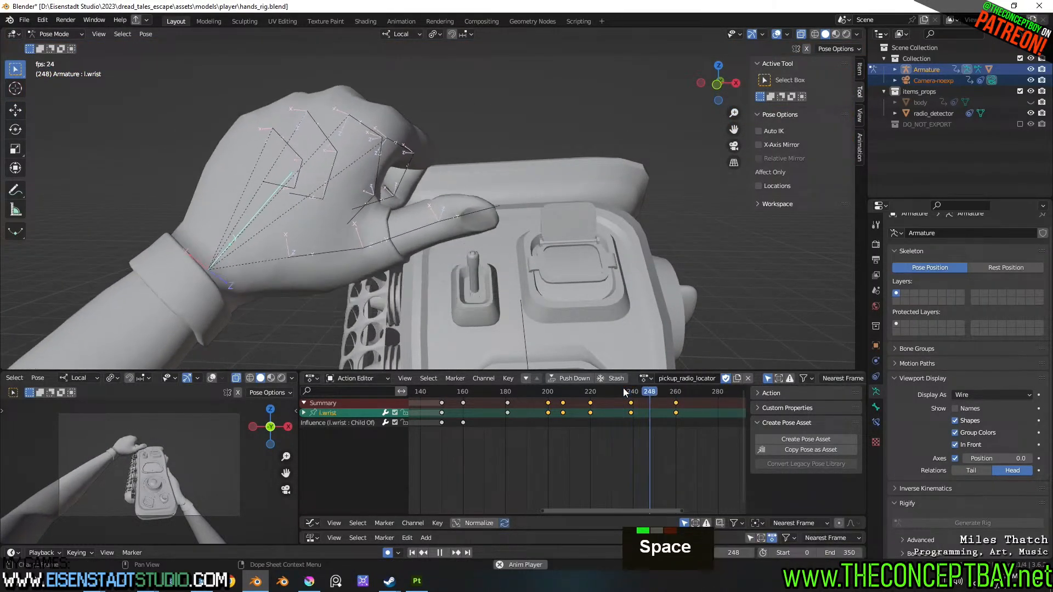
key(space)
- Retime the left wrist's lift-off keyframes to about frame 251, testing earlier timings in playback
double_click(674, 403)
key(g)
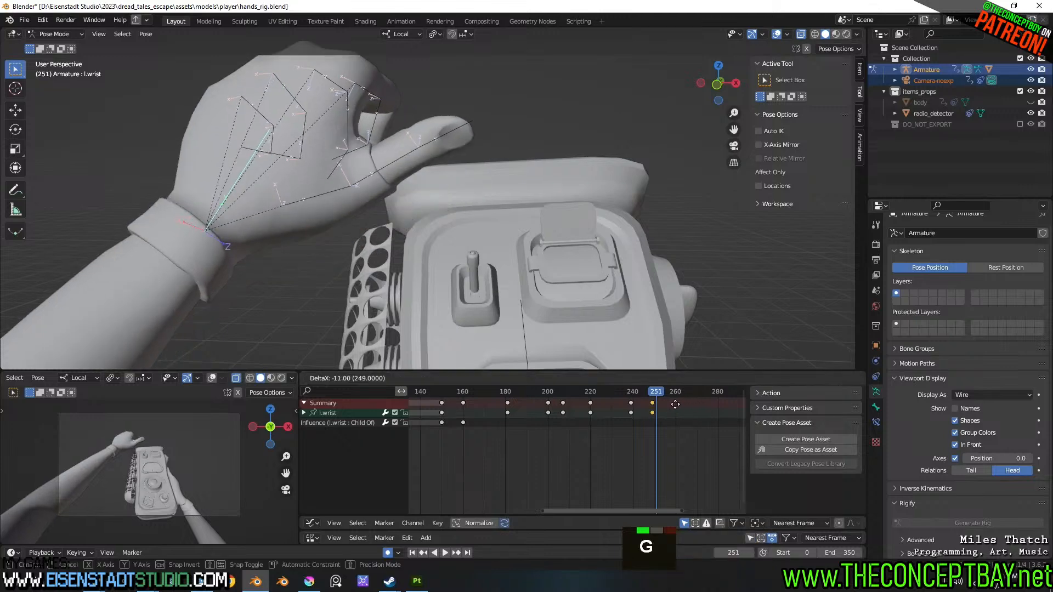
click(676, 404)
click(621, 393)
key(space)
key(space)
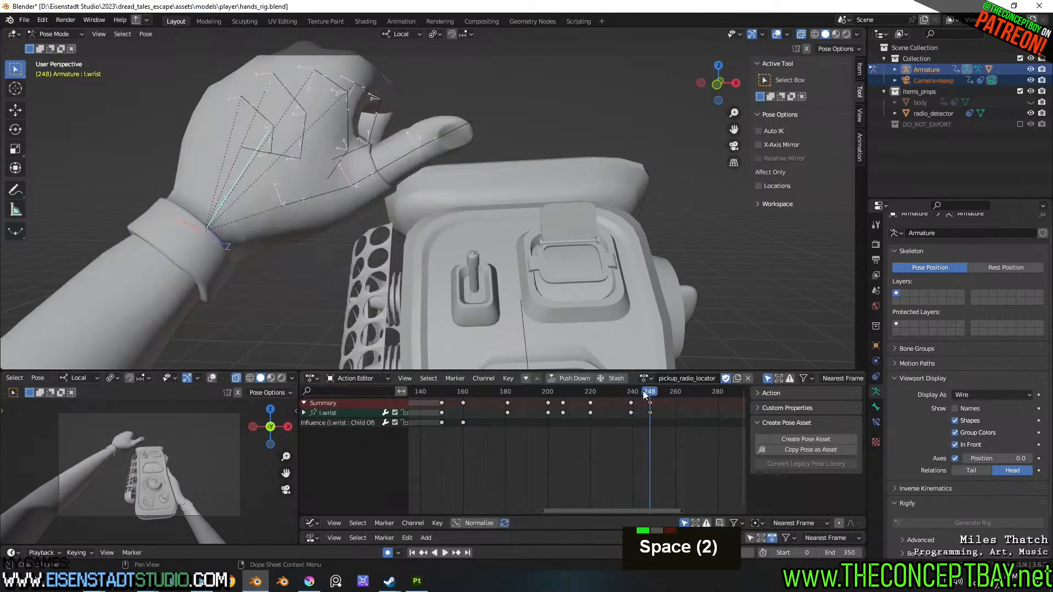
key(g)
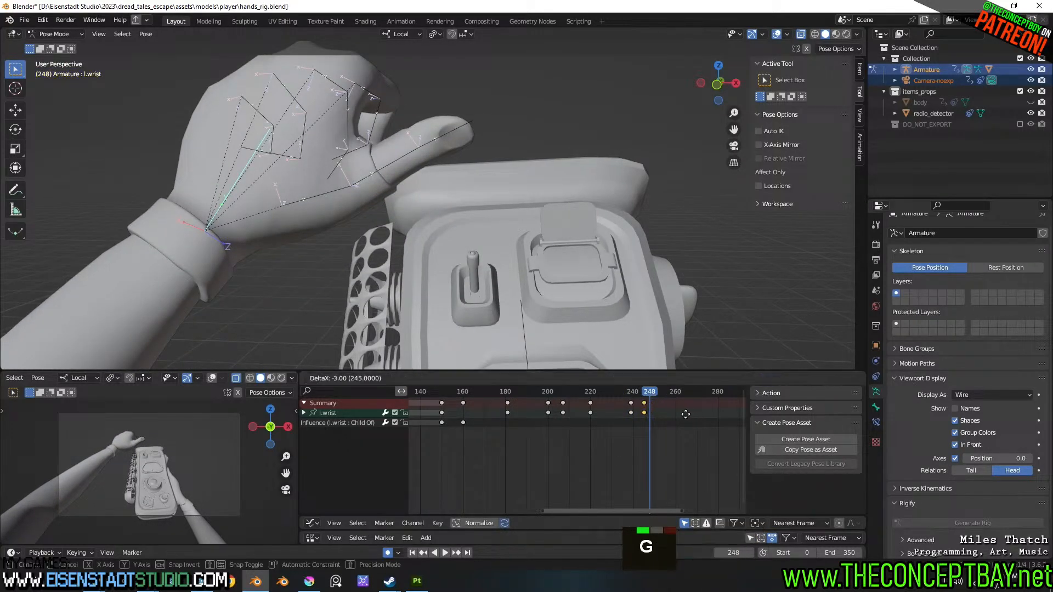
click(681, 413)
key(space)
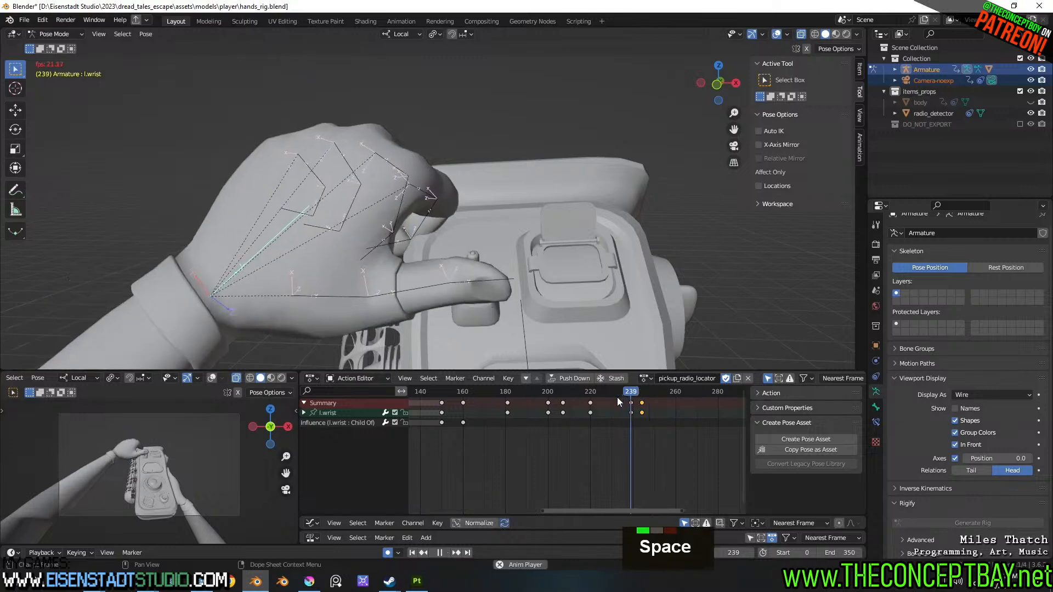
key(space)
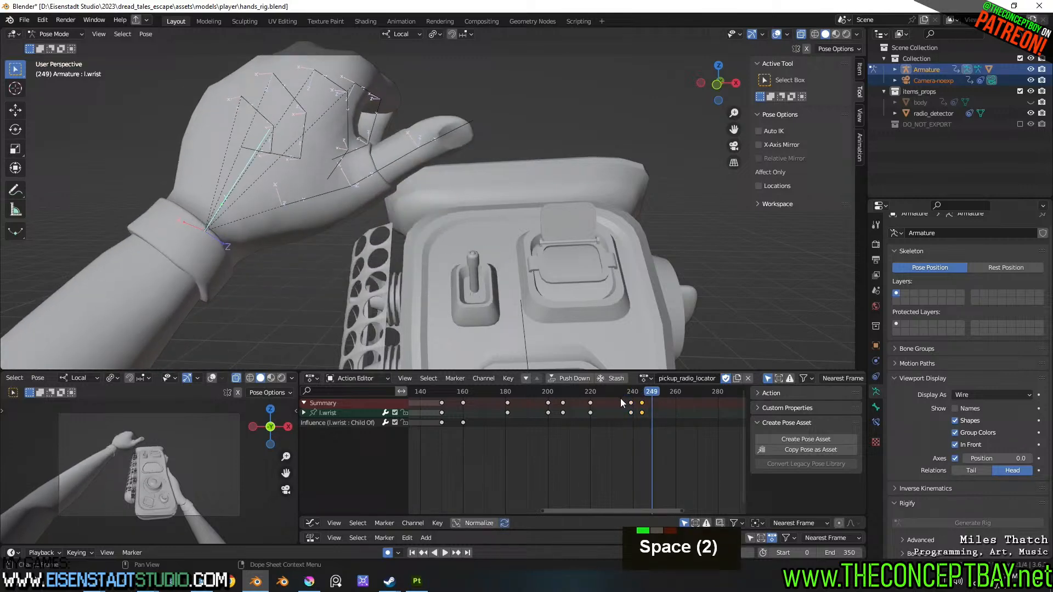
key(g)
click(650, 394)
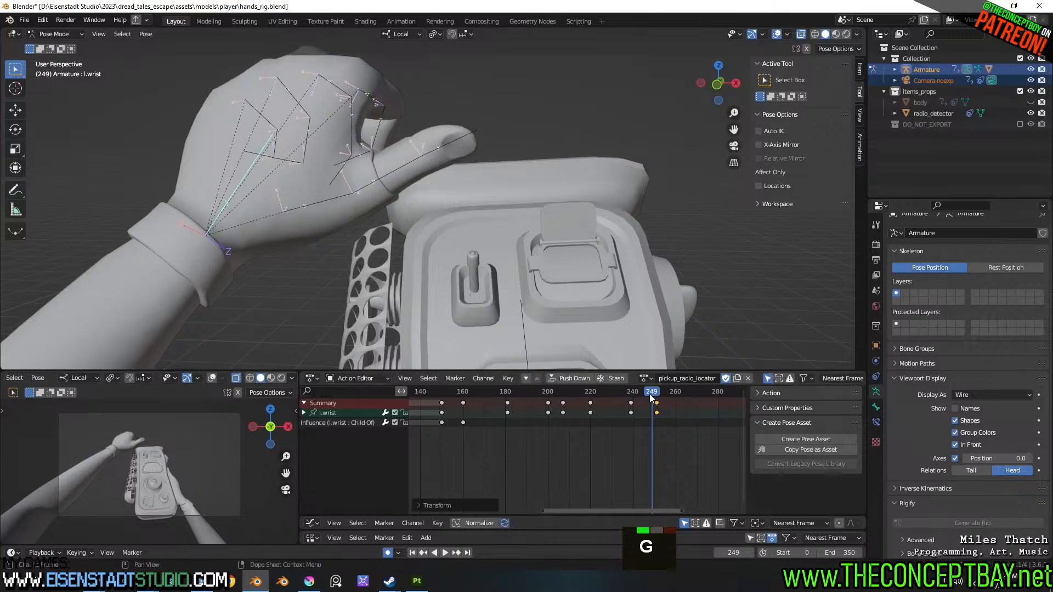
- At frame 249, rotate the left thumb's base, middle and tip bones about 23.2° around local X
click(335, 199)
shift+click(439, 153)
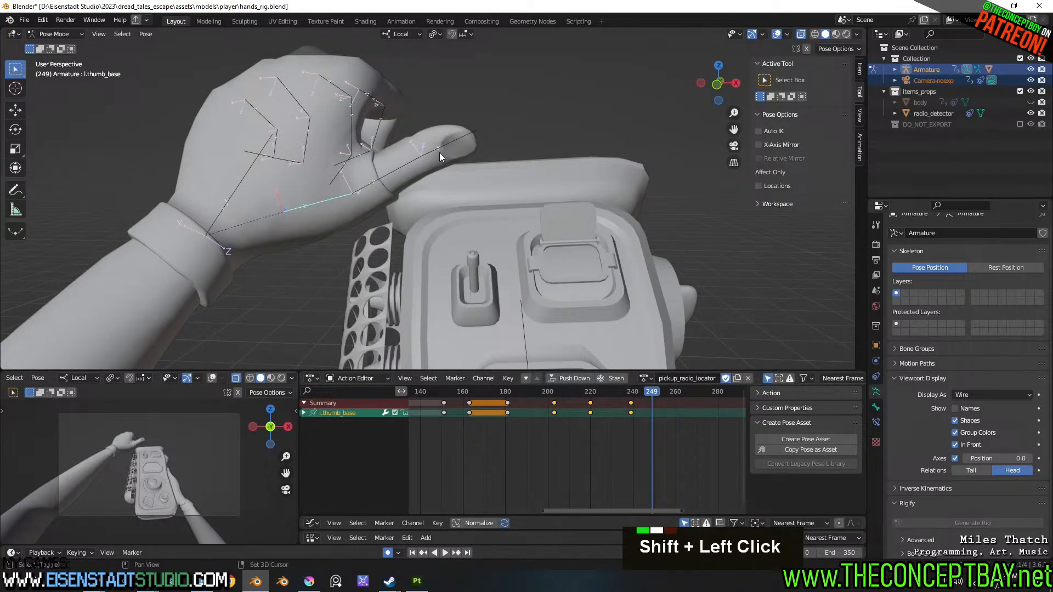
shift+click(449, 143)
shift+click(413, 159)
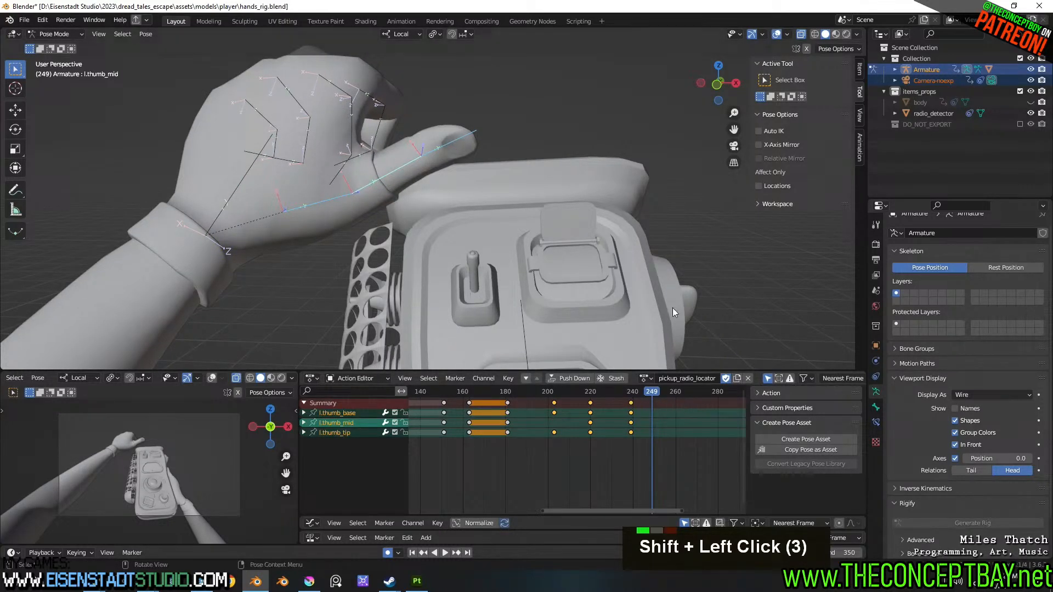
key(r)
key(x)
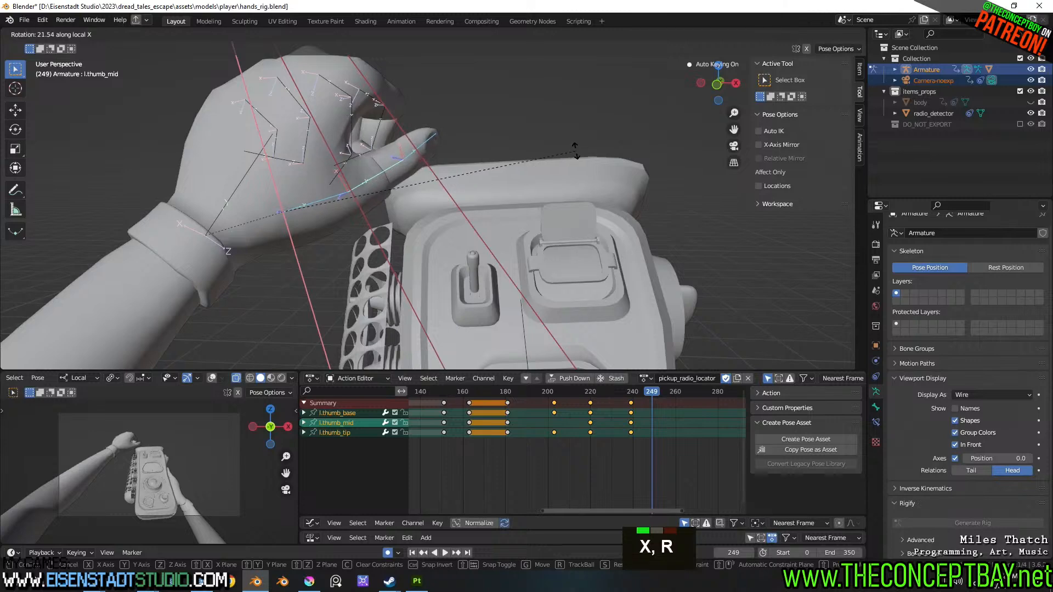
click(580, 142)
mouse_move(580, 145)
middle_down()
mouse_move(519, 192)
mouse_move(478, 164)
mouse_move(604, 170)
mouse_move(585, 162)
middle_up()
- Play back the wrist and thumb lifting off the switch between about frames 230 and 252
key(space)
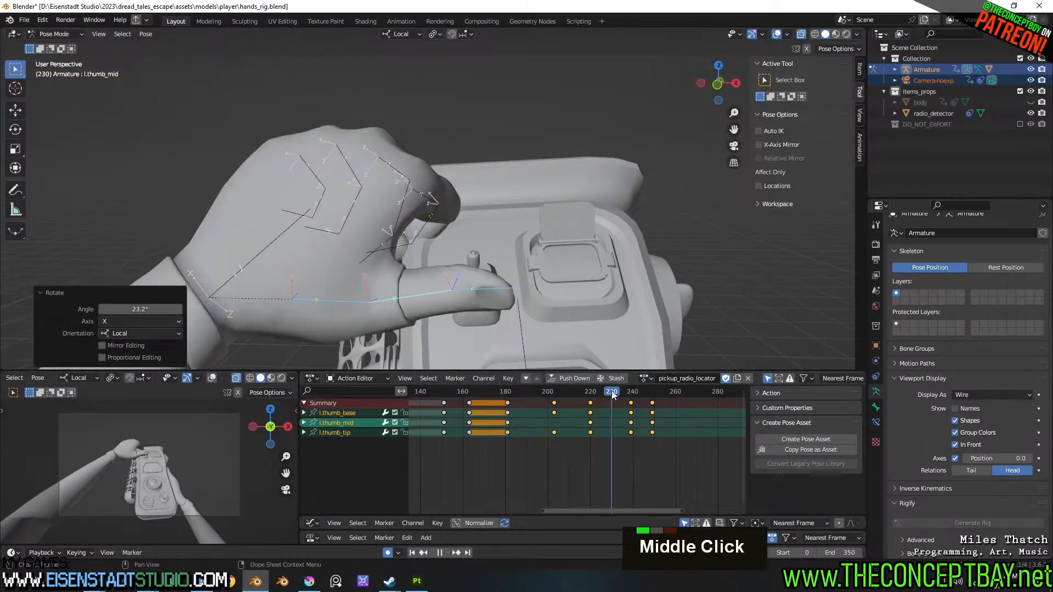
key(space)
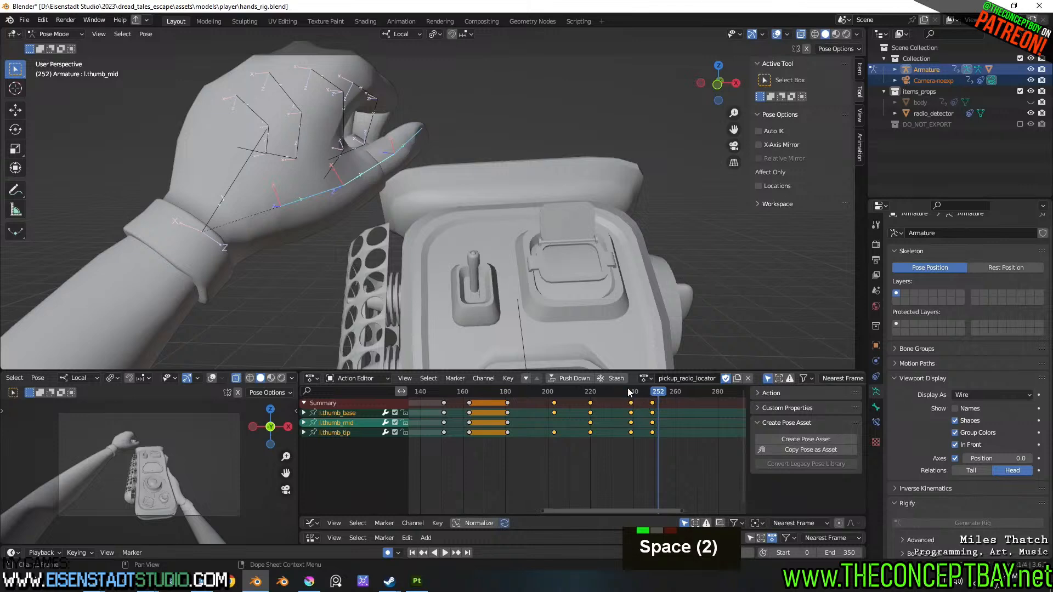
key(space)
key(space)
mouse_move(632, 396)
mouse_down()
mouse_move(663, 397)
mouse_move(633, 402)
mouse_up()
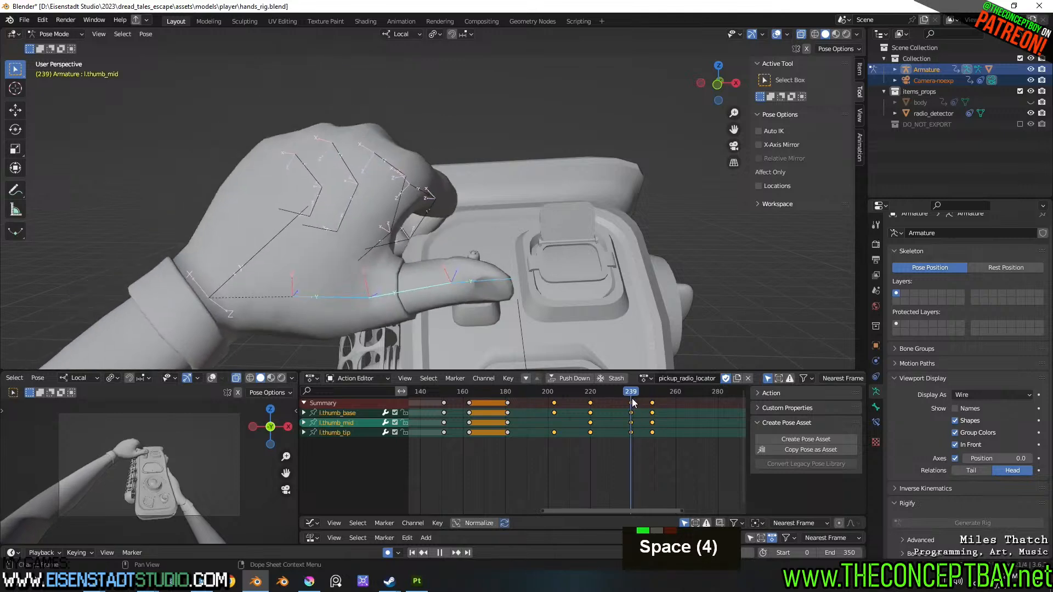
- Enlarge the Graph Editor for the left wrist's curves, filter the channels by "rot" and save the file
click(271, 248)
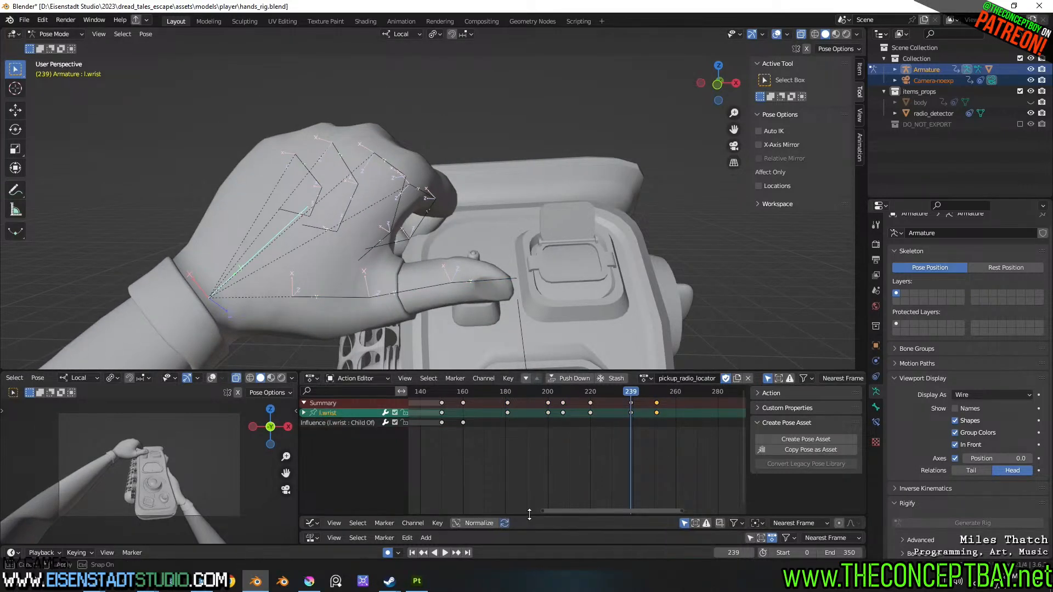
drag(531, 518, 494, 387)
scroll(465, 443, down, 2)
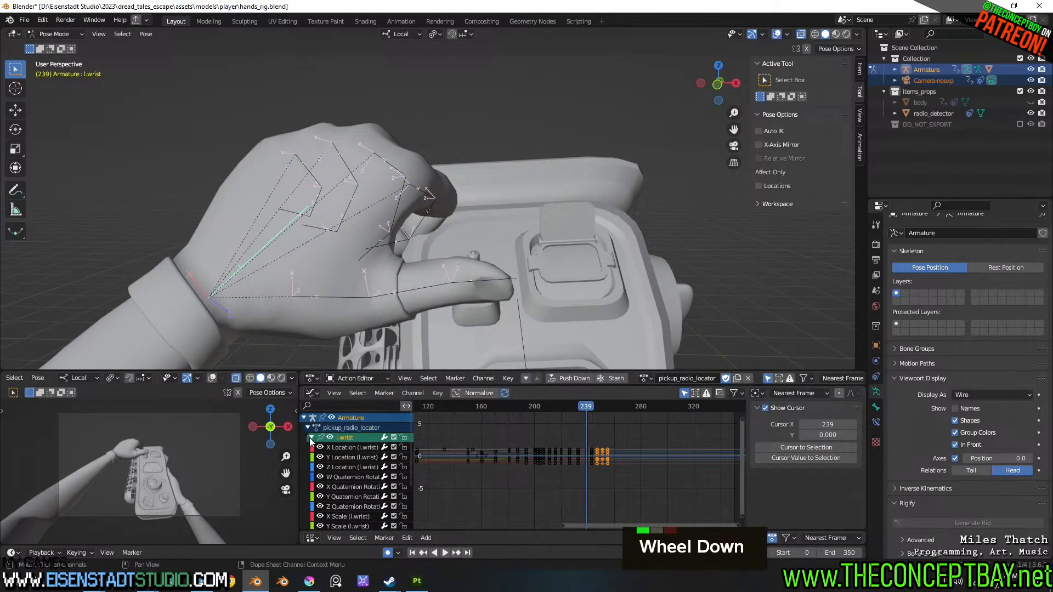
scroll(614, 484, up, 3)
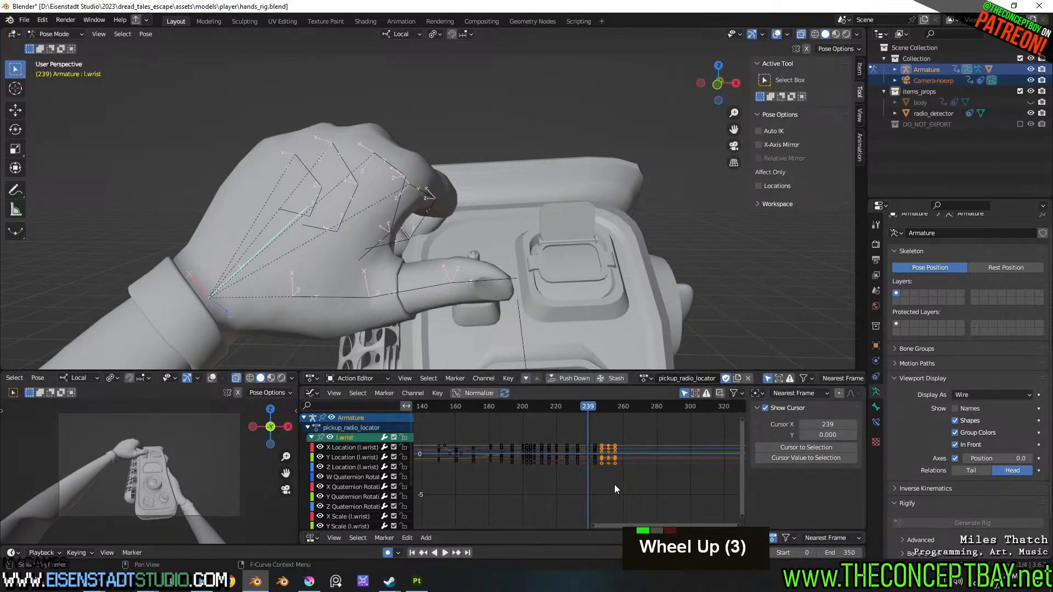
click(358, 405)
text(rot)
ctrl+scroll(618, 473, up, 4)
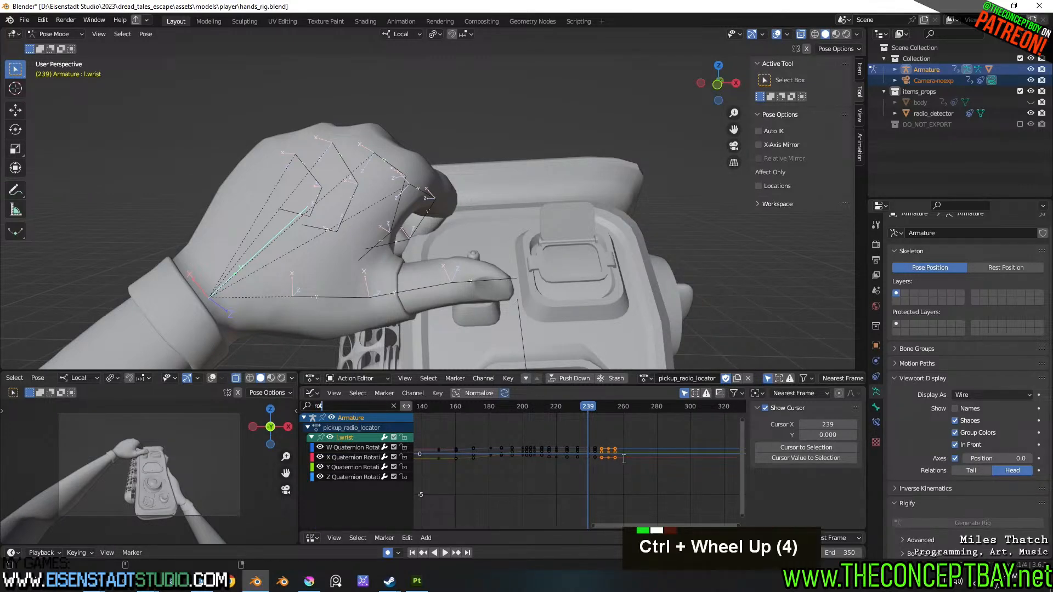
scroll(620, 473, up, 4)
ctrl+middle_drag(619, 477, 579, 491)
middle_click(618, 462)
key(ctrl+s)
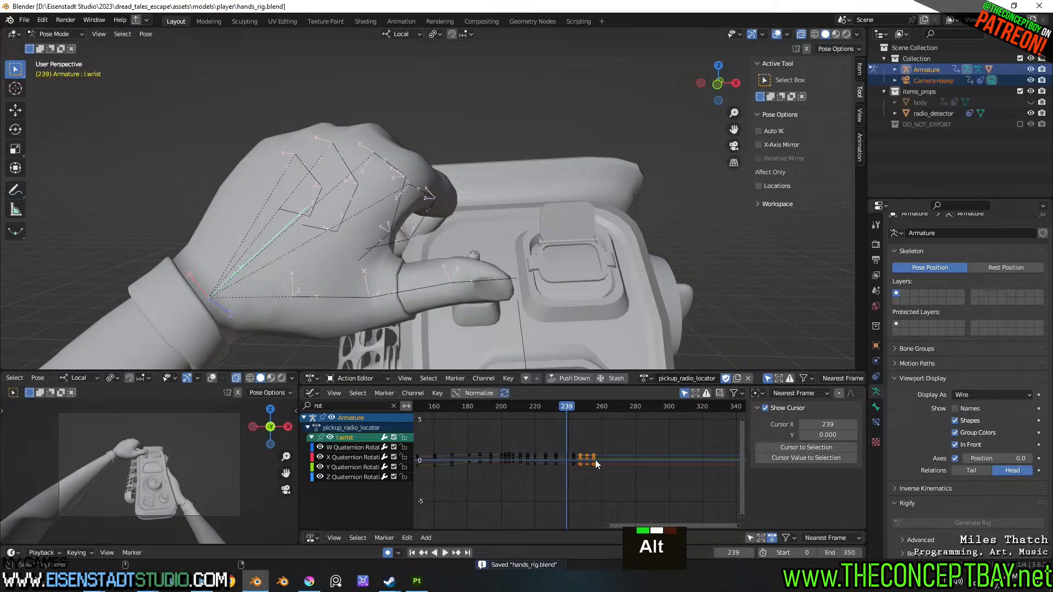
- Stretch the outgoing handle of the left wrist's Y quaternion rotation key at frame 239 to about frame 249 and play it back
alt+scroll(595, 460, up, 3)
alt+scroll(603, 460, down, 7)
ctrl+scroll(598, 465, up, 6)
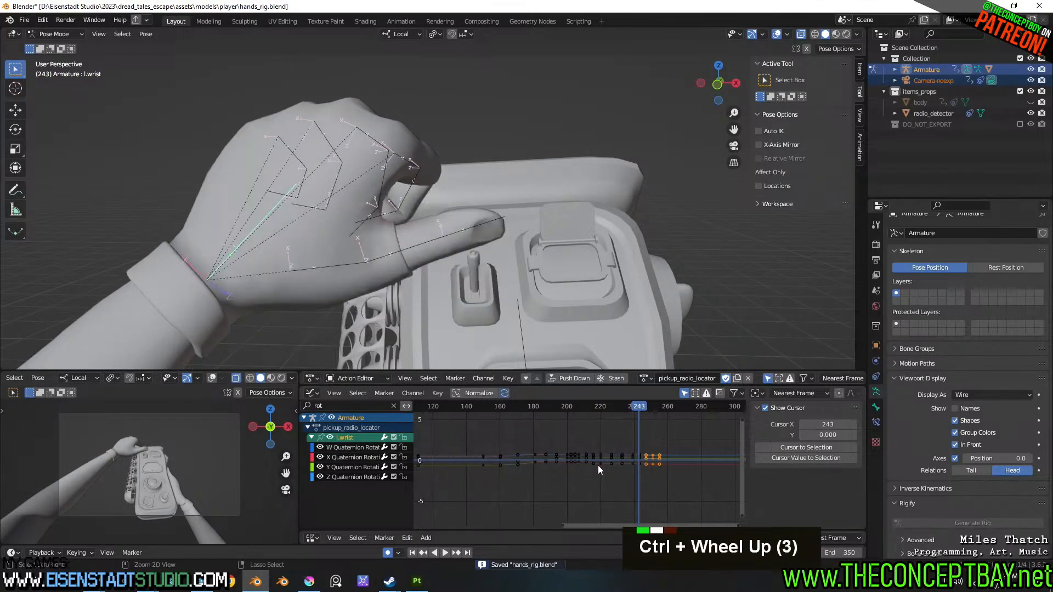
middle_drag(734, 460, 571, 423)
middle_drag(555, 464, 580, 462)
key(space)
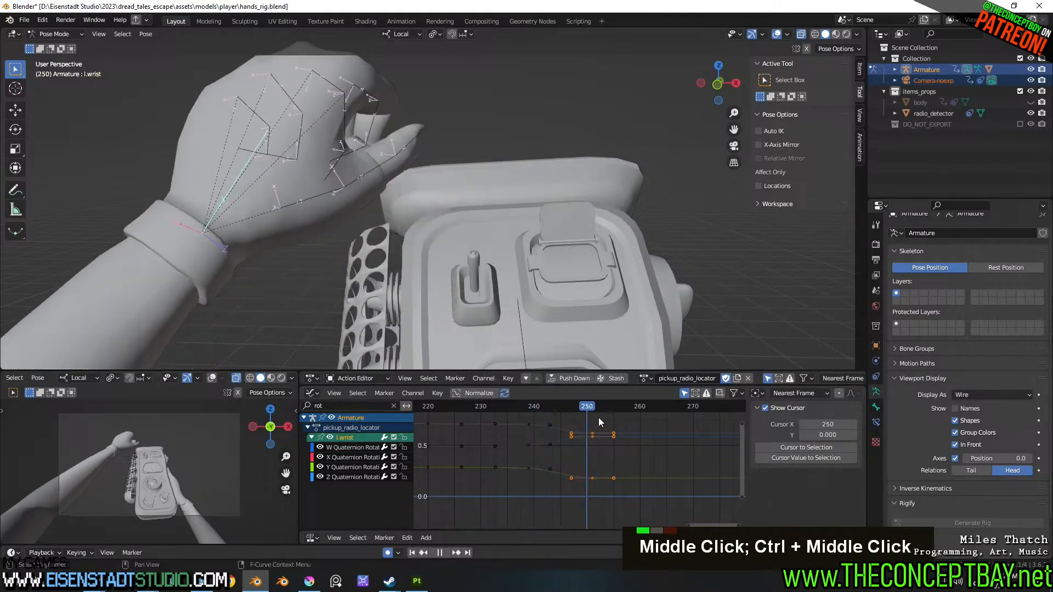
key(space)
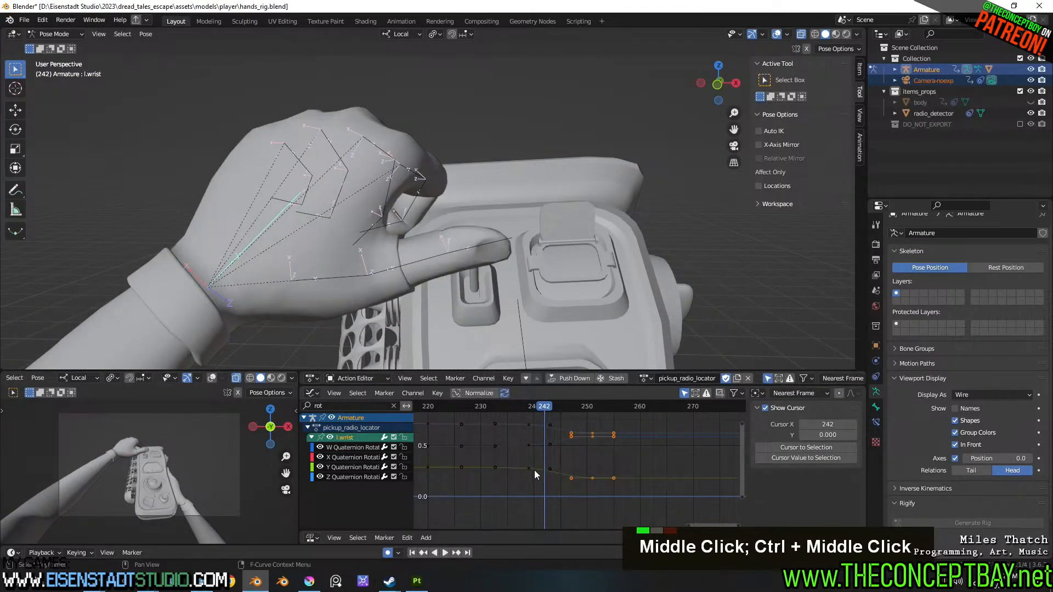
click(531, 468)
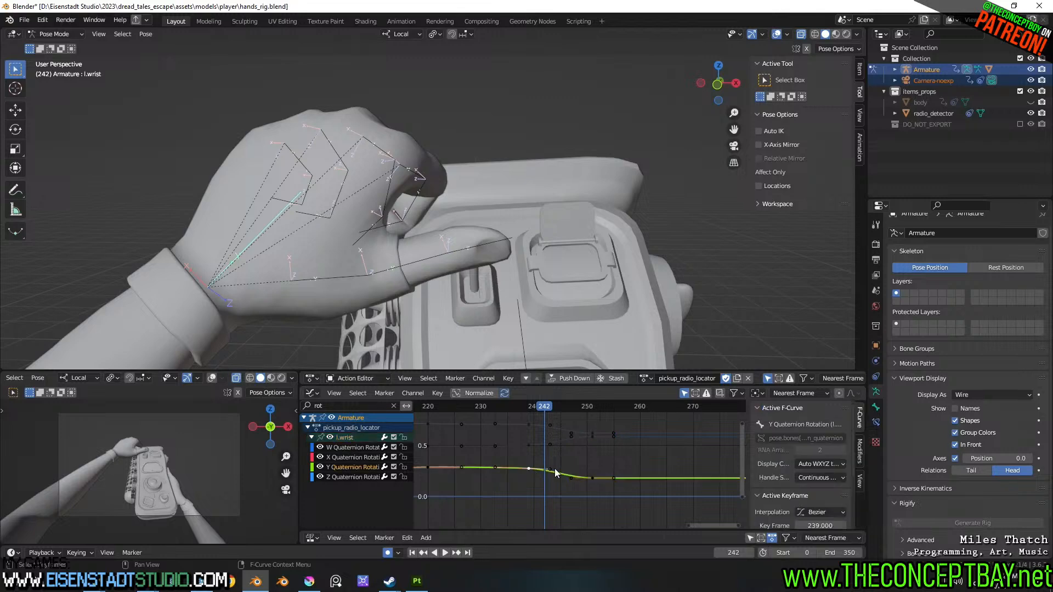
drag(552, 469, 582, 468)
key(space)
key(space)
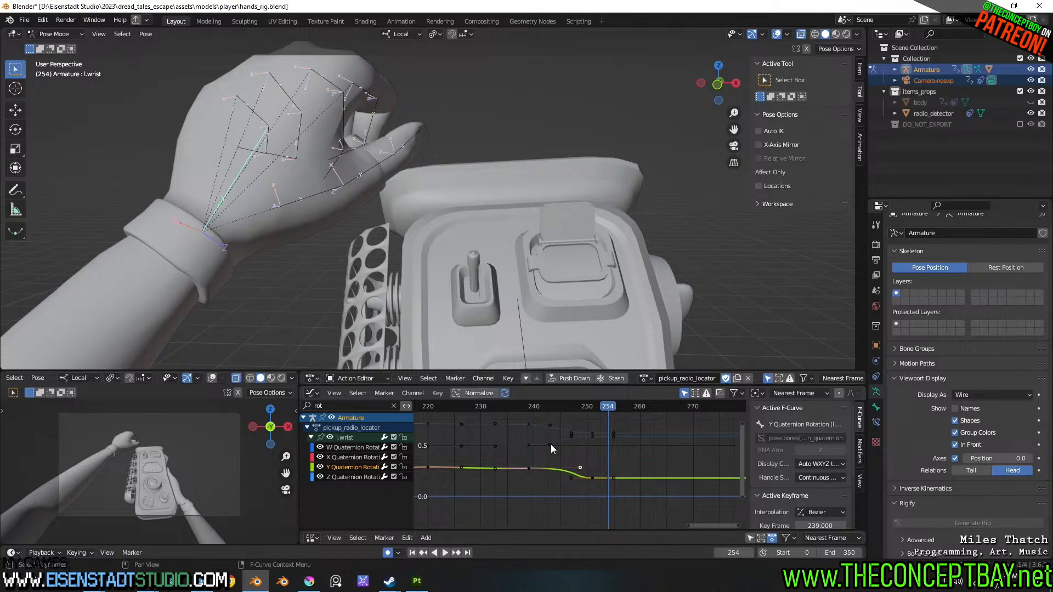
- Stretch the outgoing handle of the left wrist's X quaternion rotation key at frame 239 to about frame 248 and play it back
drag(550, 444, 534, 412)
key(space)
key(space)
middle_drag(549, 472, 548, 399)
click(551, 466)
drag(552, 466, 579, 465)
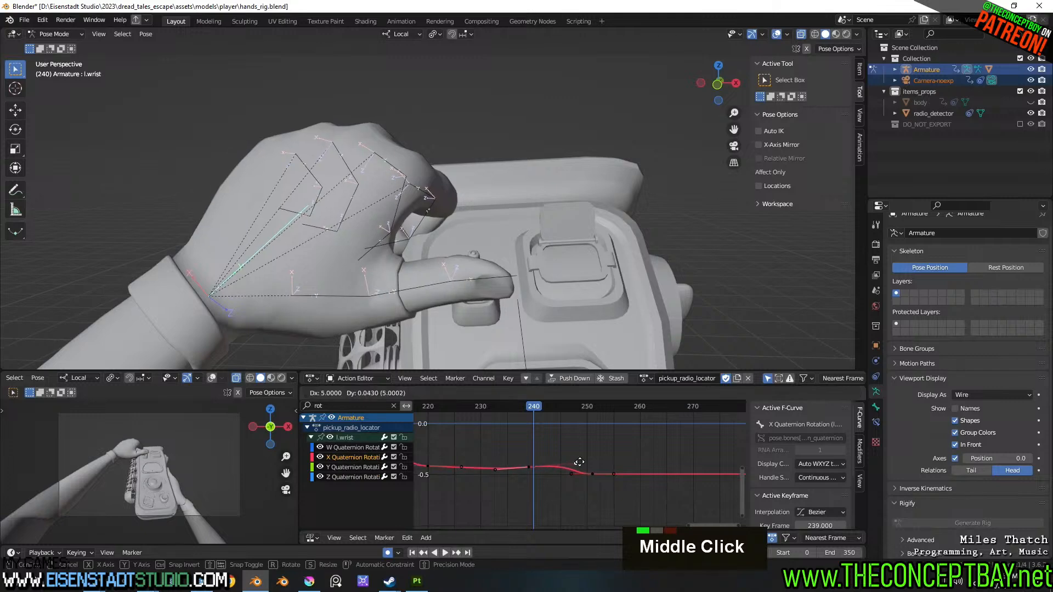
click(515, 406)
key(space)
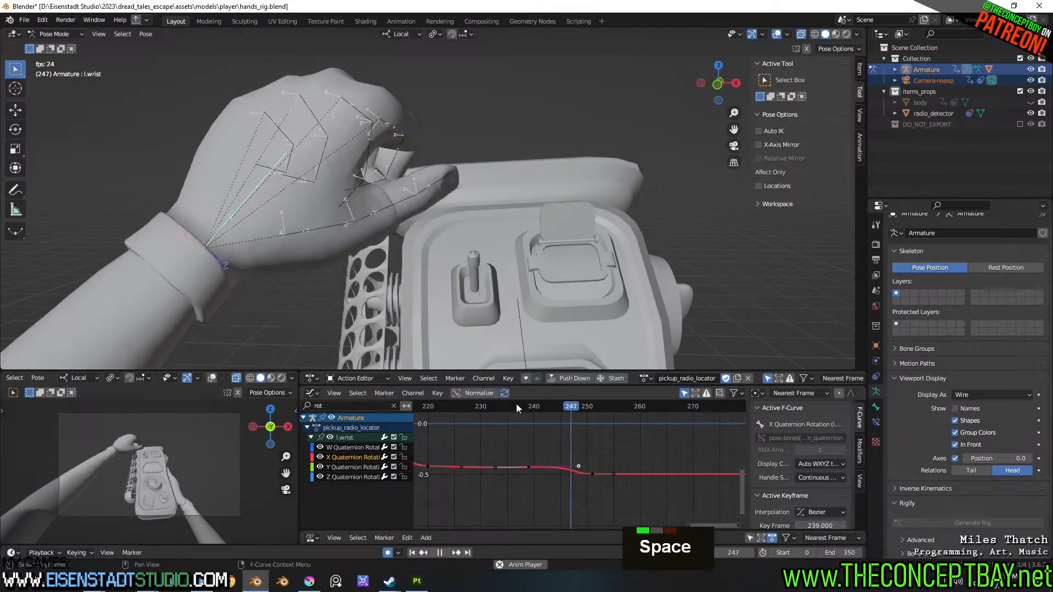
key(space)
- At frame 259, rotate the left wrist about 13.7° in the view and shift it slightly down toward the detector
drag(579, 410, 628, 426)
shift+middle_drag(327, 213, 378, 262)
drag(542, 409, 634, 416)
middle_drag(416, 212, 472, 215)
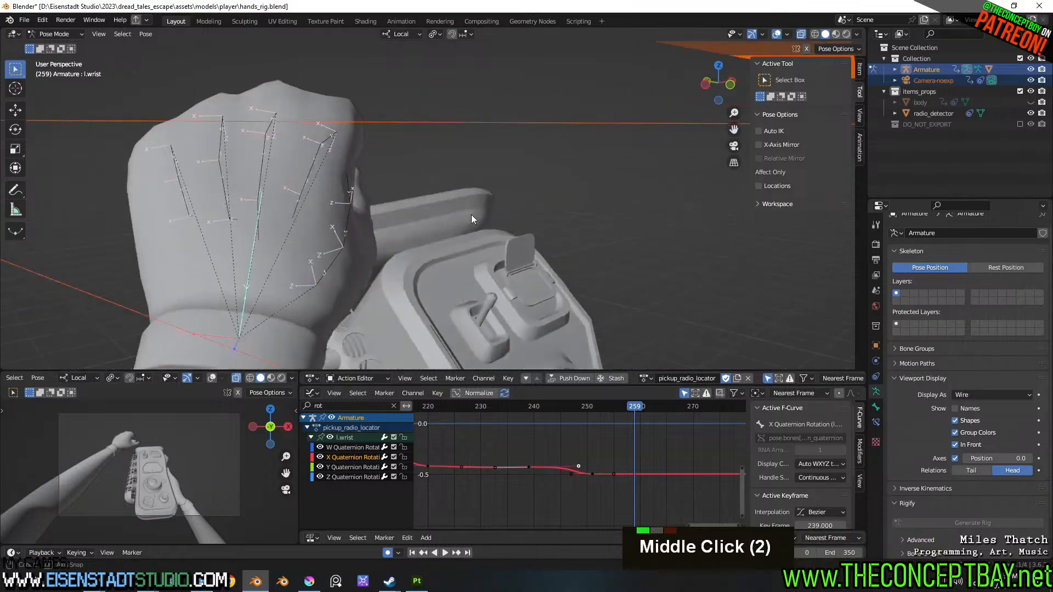
key(r)
click(490, 276)
key(g)
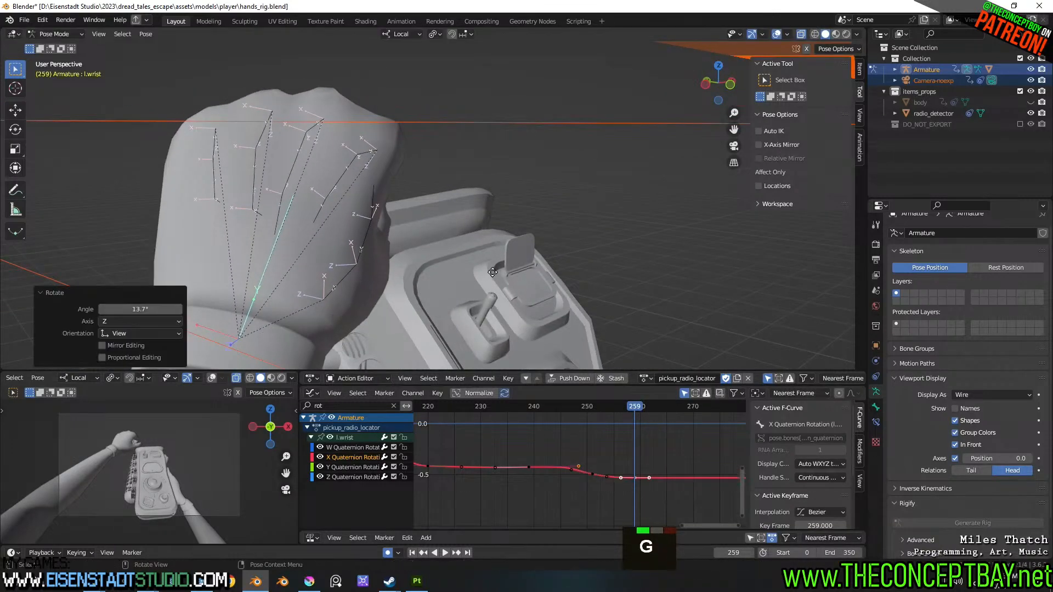
click(511, 317)
- Play back the wrist's lift-off through about frame 258 from different angles and examine its rotation curves
key(space)
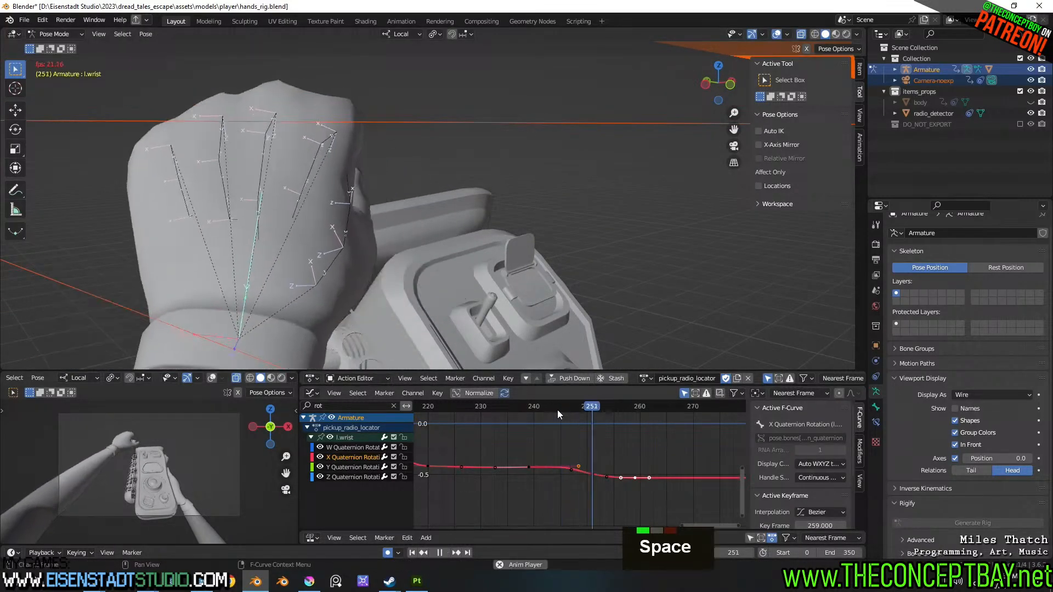
key(space)
click(483, 410)
key(space)
middle_drag(650, 250, 580, 233)
key(space)
shift+middle_drag(617, 268, 568, 272)
scroll(477, 453, down, 7)
ctrl+middle_drag(477, 453, 482, 464)
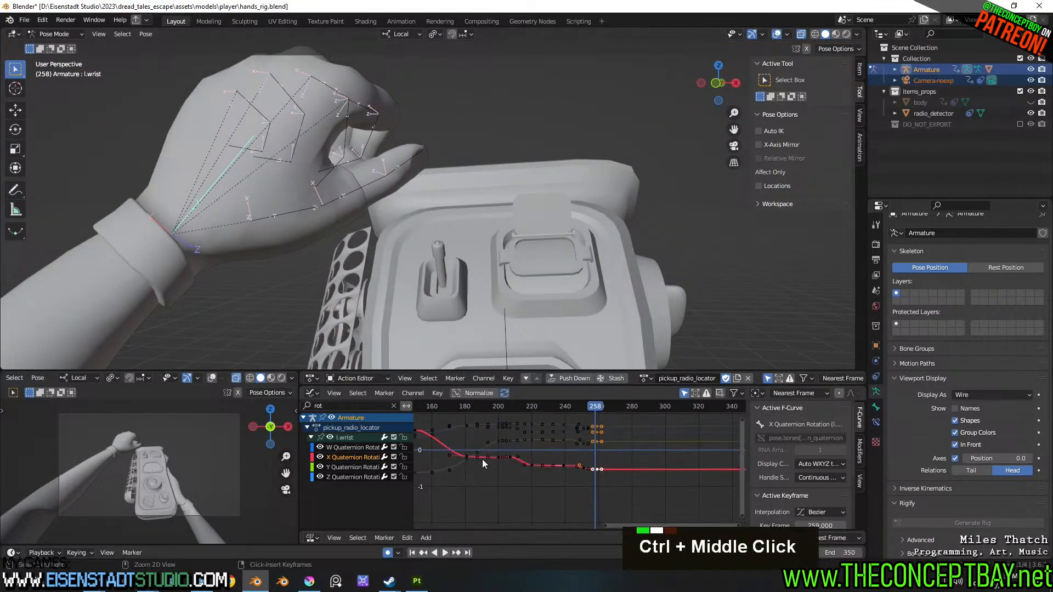
- Play back the left hand's lift-off from the switch and examine the thumb around frame 234 from different angles
click(431, 406)
key(space)
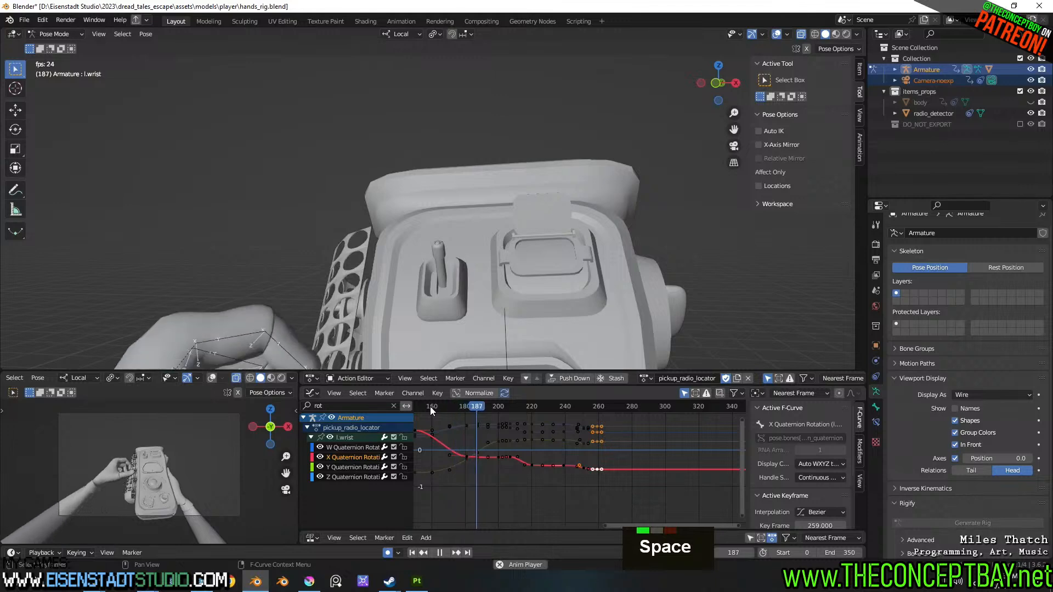
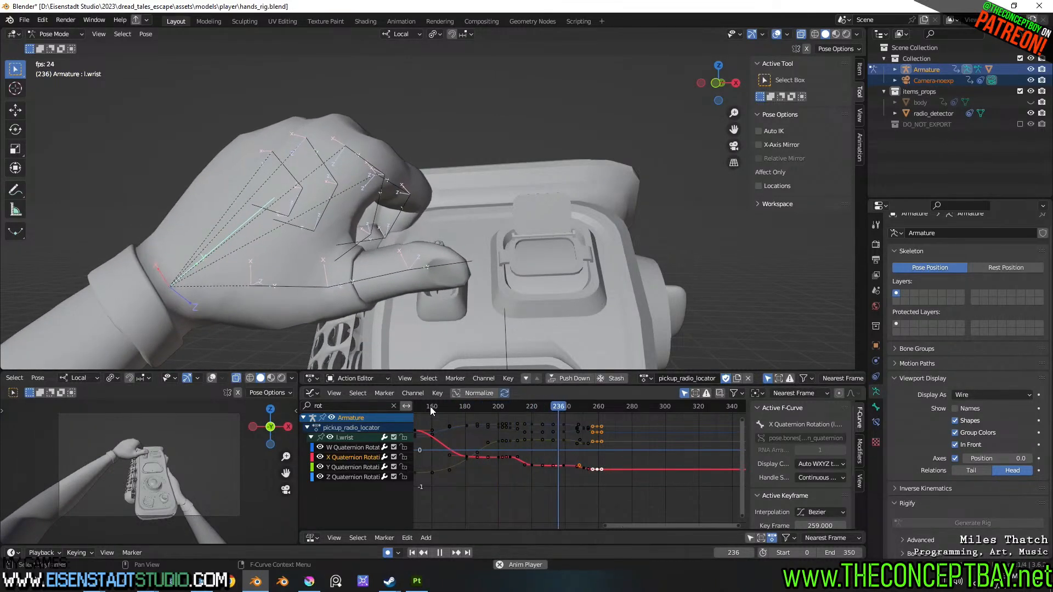
key(space)
key(space)
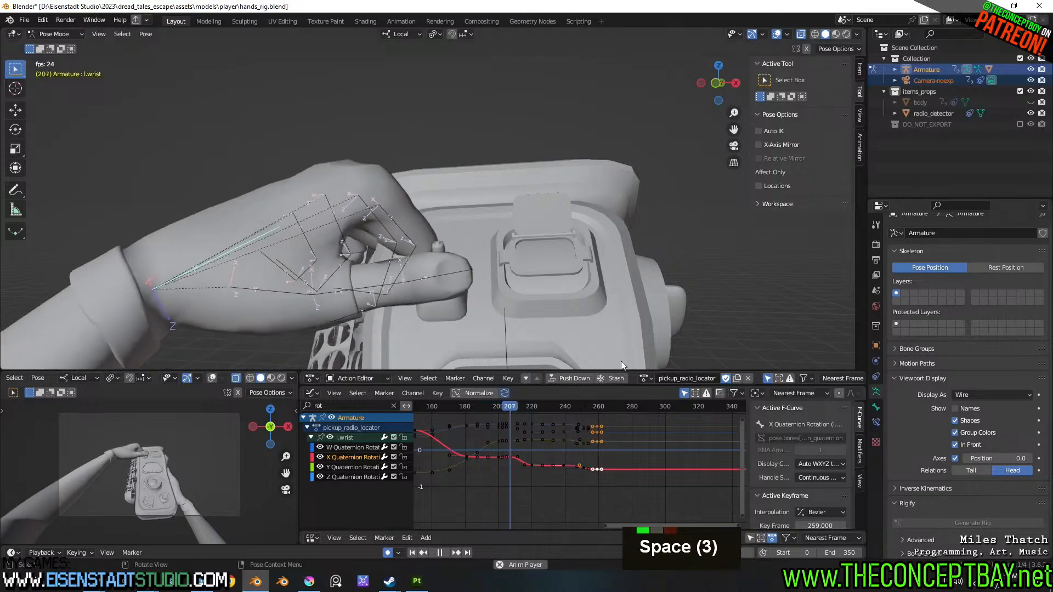
key(space)
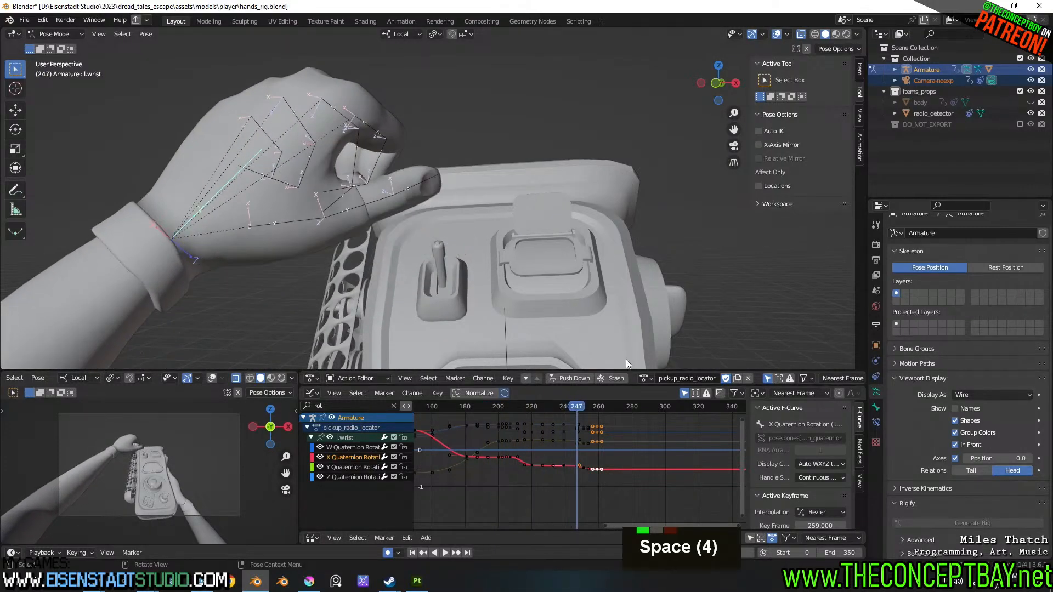
middle_drag(627, 360, 506, 296)
drag(578, 406, 555, 413)
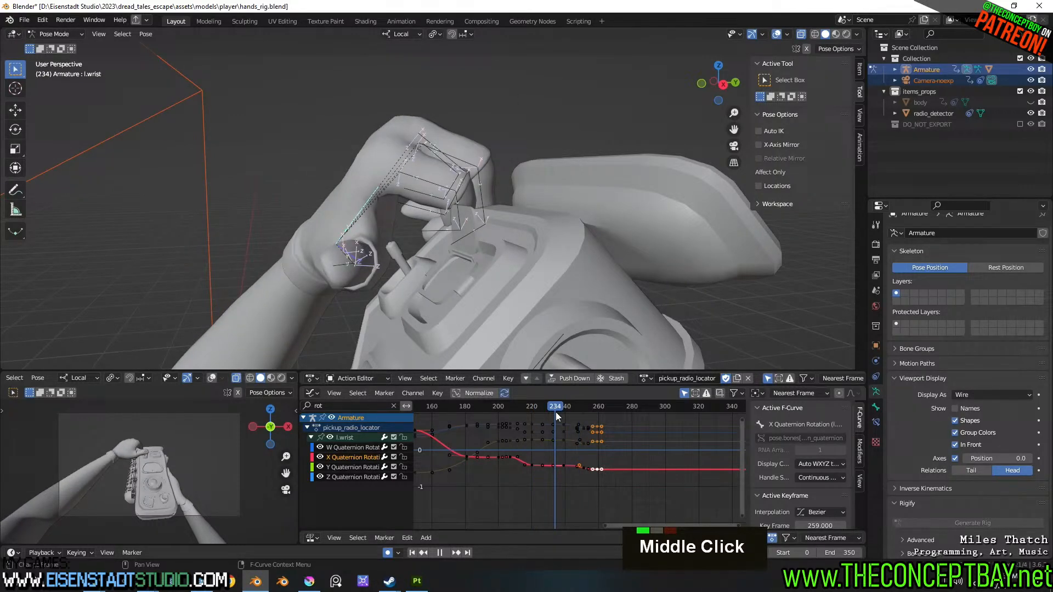
middle_drag(391, 298, 334, 281)
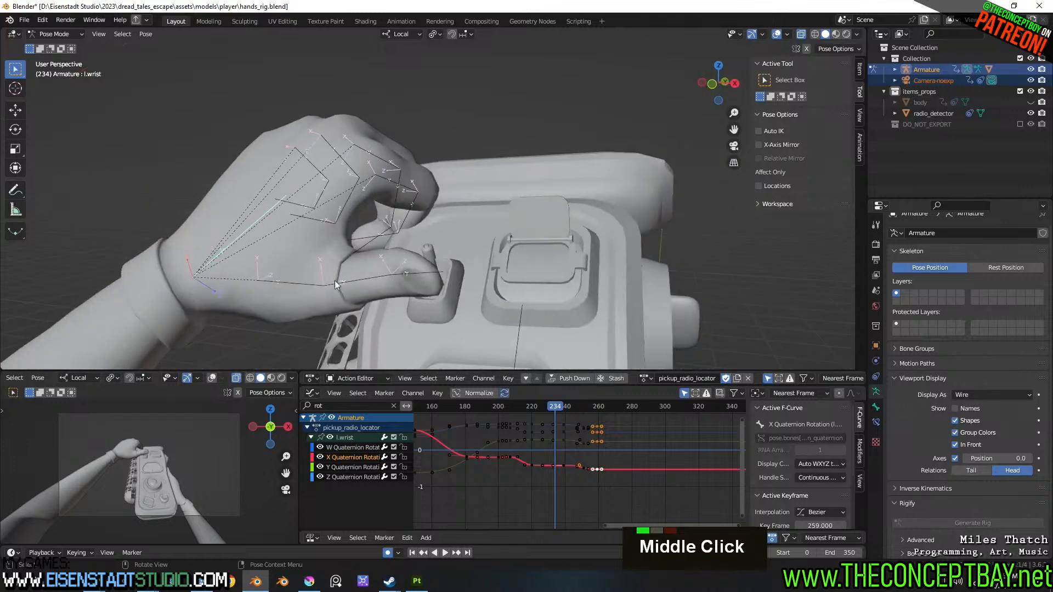
- Select the left thumb's base, mid and tip bones and display their keyframes in the Action Editor
click(335, 284)
shift+click(380, 279)
shift+click(434, 273)
middle_drag(470, 277, 554, 384)
ctrl+middle_drag(577, 439, 588, 423)
ctrl+middle_drag(597, 436, 592, 426)
mouse_move(592, 425)
middle_down()
mouse_move(604, 480)
mouse_move(608, 422)
middle_up()
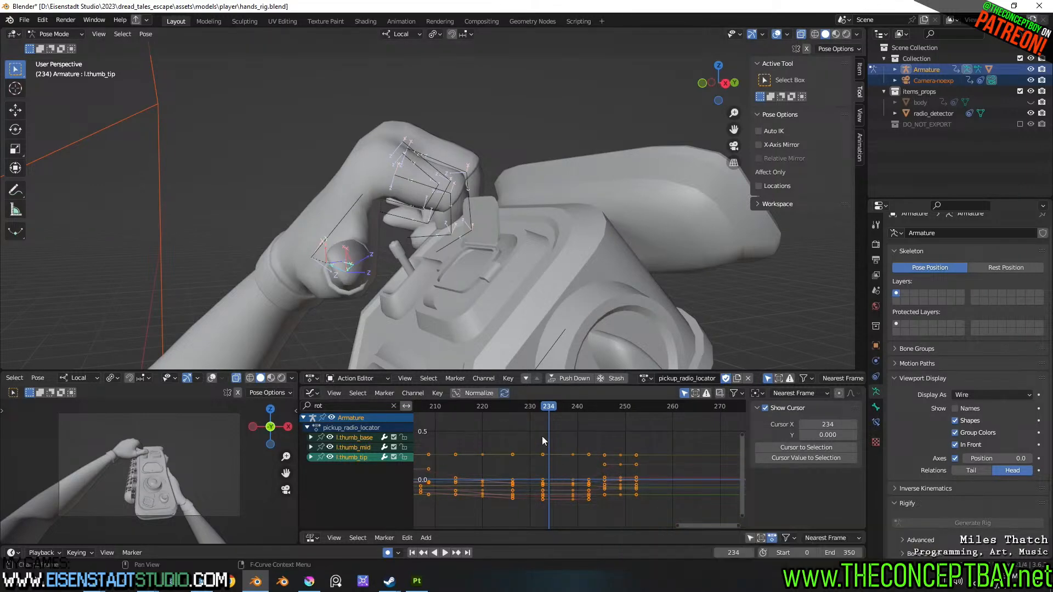
drag(457, 385, 476, 565)
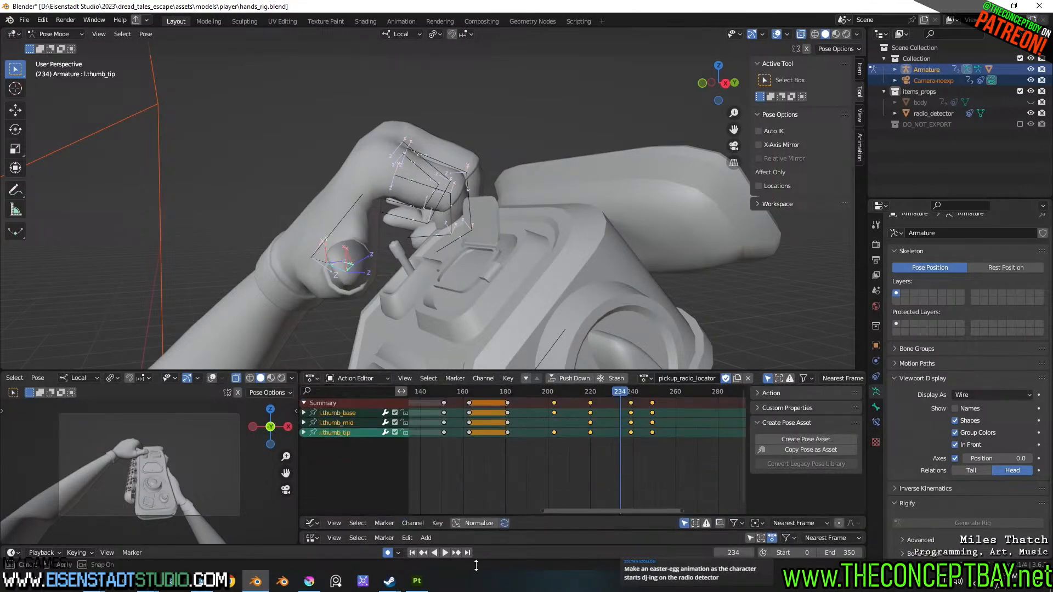
- Shift the last two keyframe columns of the three left thumb bones earlier, to about frames 235 and 245
drag(583, 389, 648, 392)
click(631, 404)
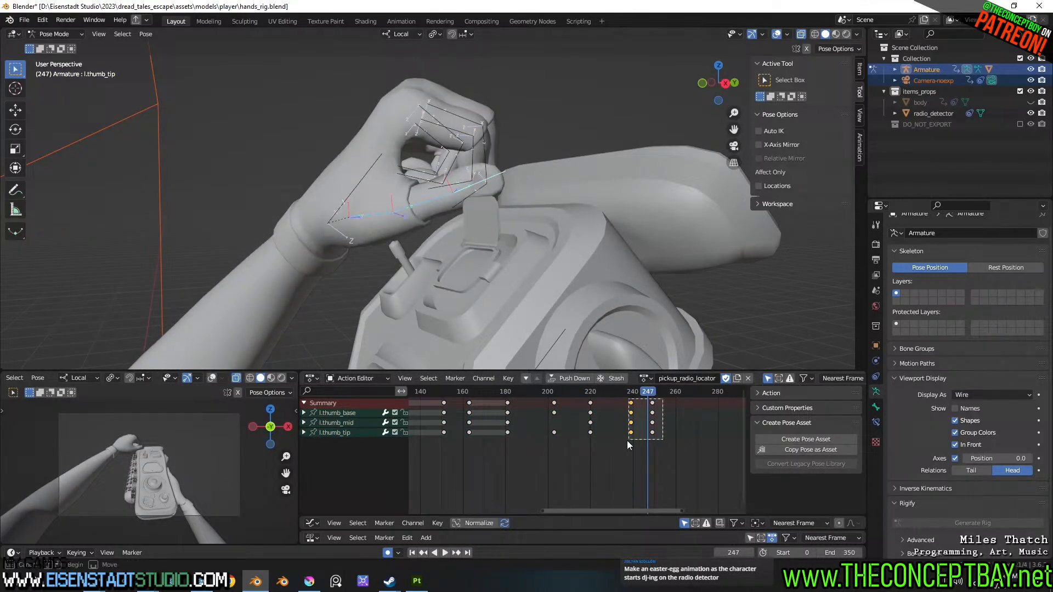
drag(626, 440, 624, 442)
key(g)
click(608, 436)
drag(594, 394, 645, 394)
key(g)
click(633, 416)
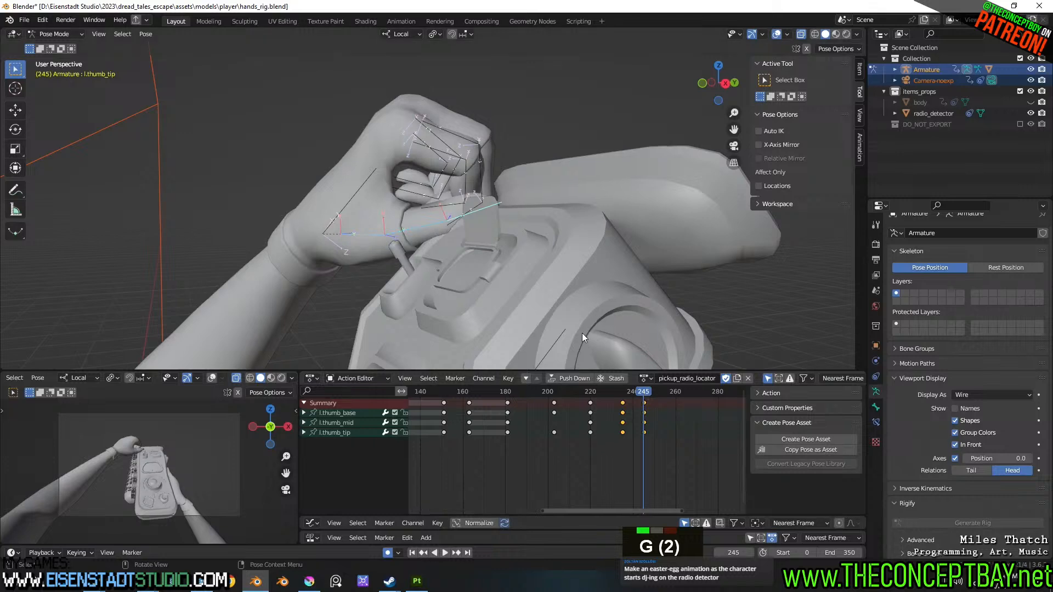
- At frame 245, rotate the left thumb base bone 16.6° about local Y and -13.6° about local Z
click(371, 231)
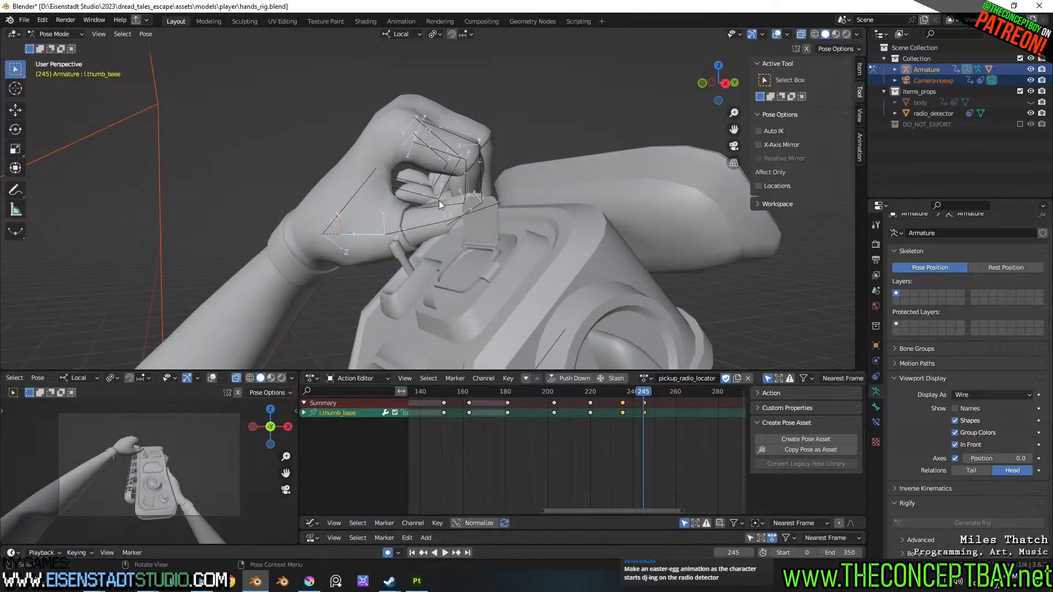
key(r)
key(y)
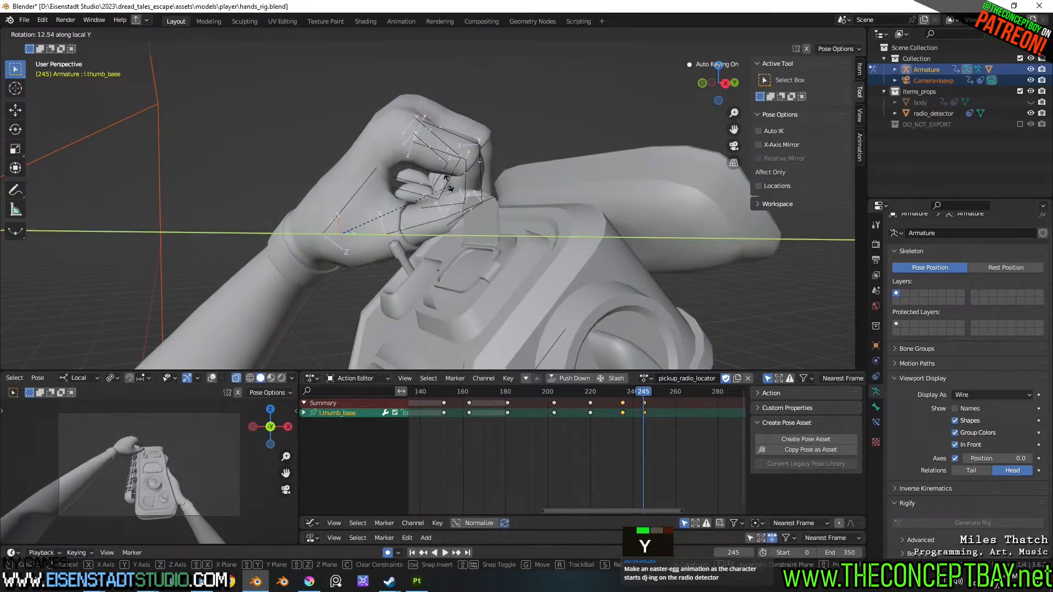
click(442, 179)
key(r)
key(x)
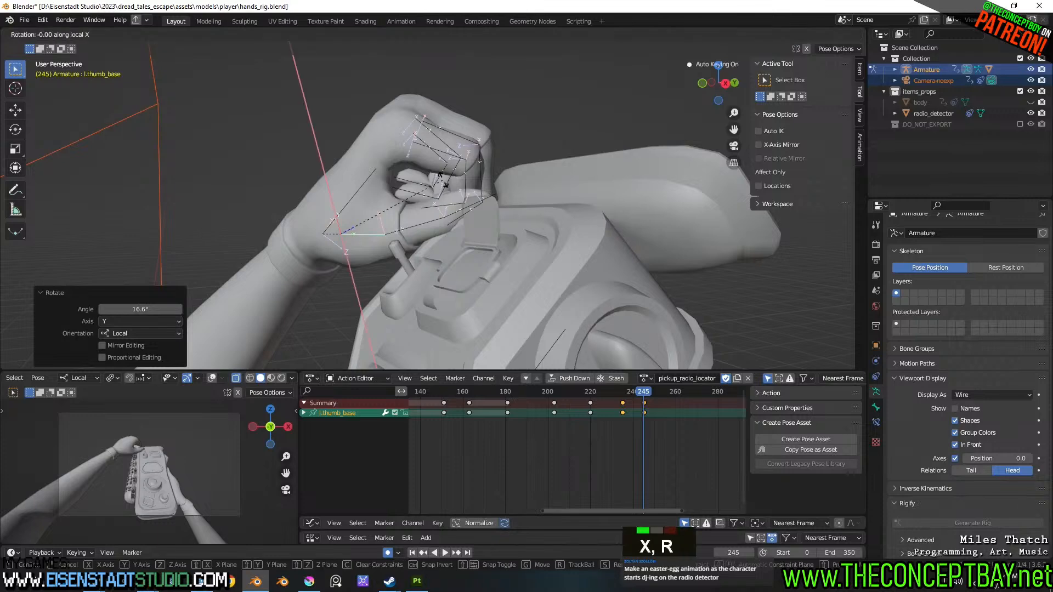
key(z)
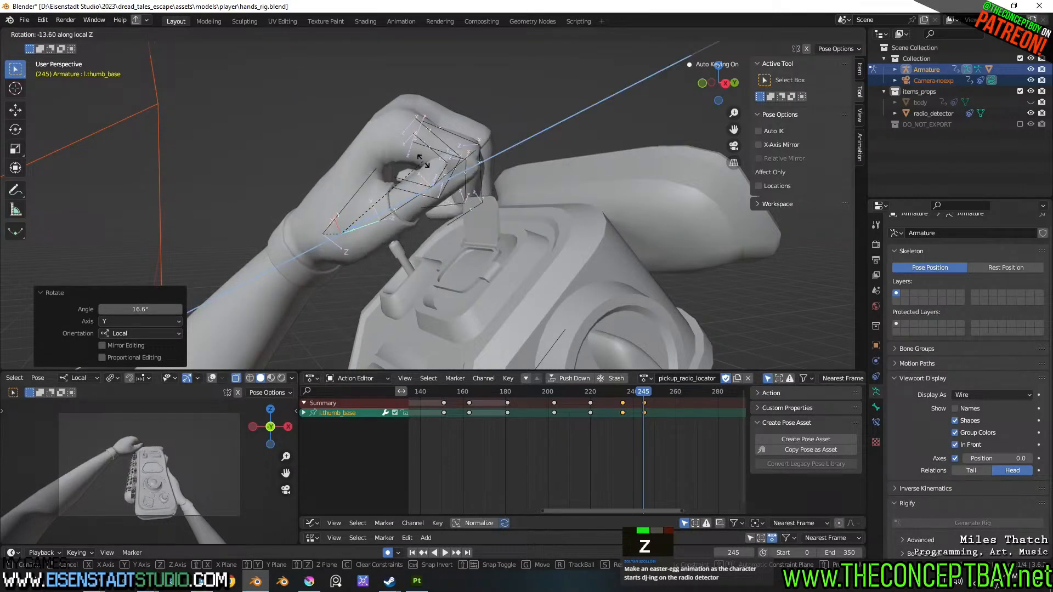
click(423, 161)
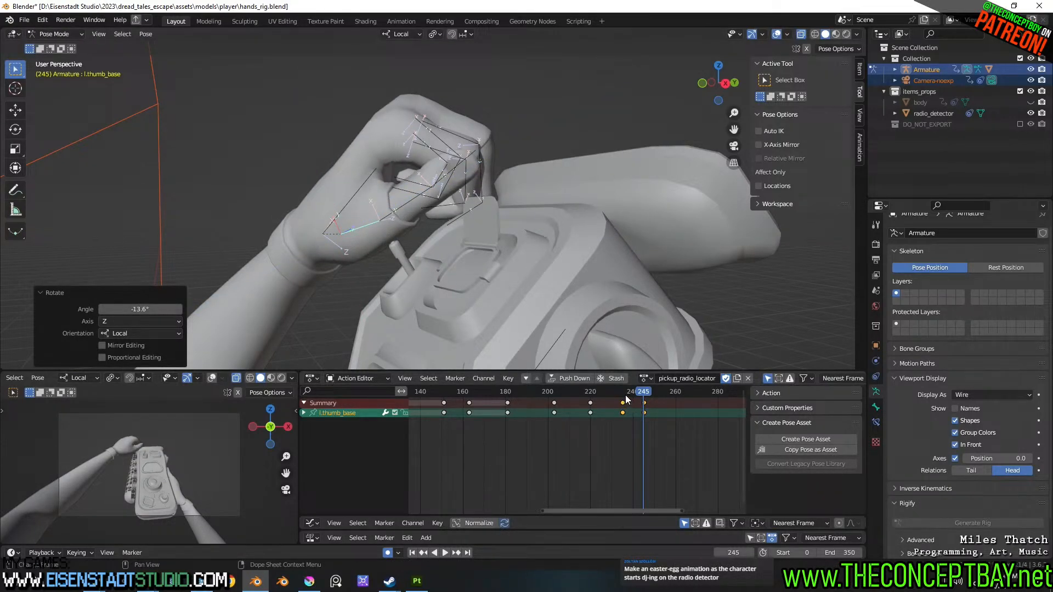
- Play back the action from about frame 165 and examine the lift-off of the thumb and hand
key(space)
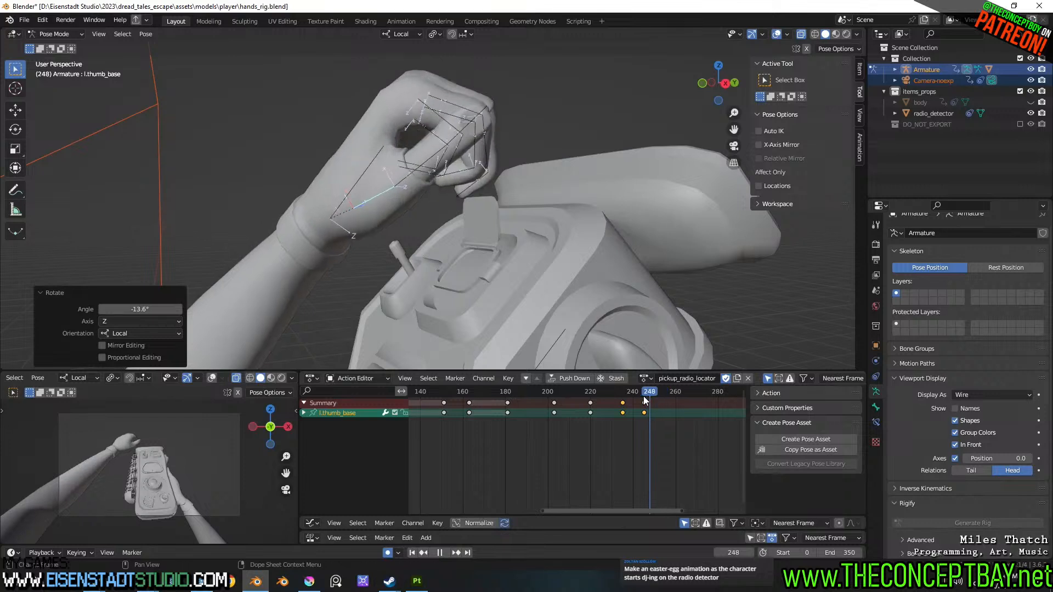
drag(645, 400, 474, 395)
scroll(480, 276, down, 6)
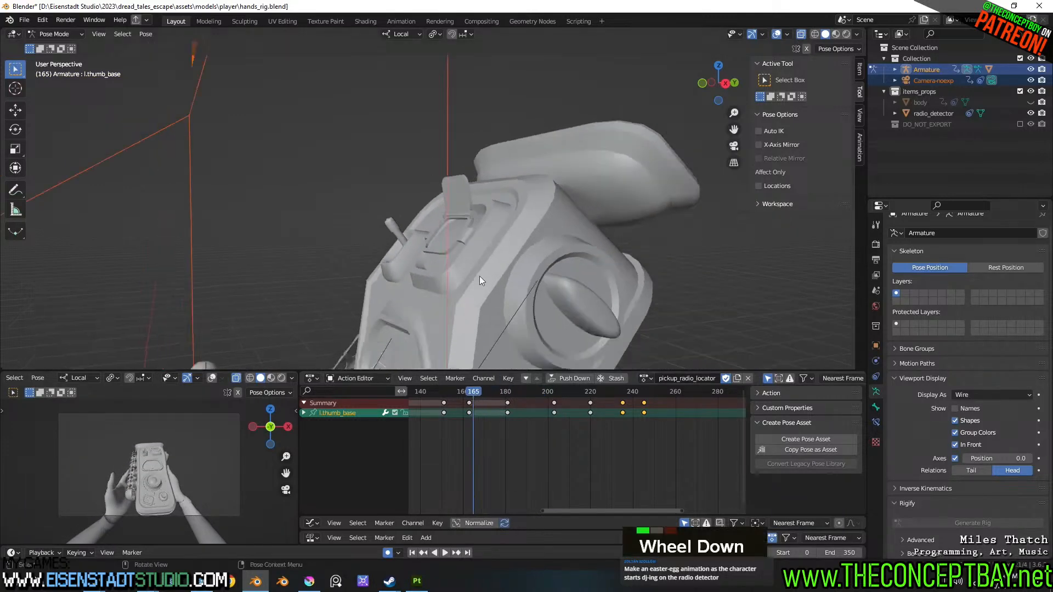
shift+scroll(480, 267, down, 5)
key(space)
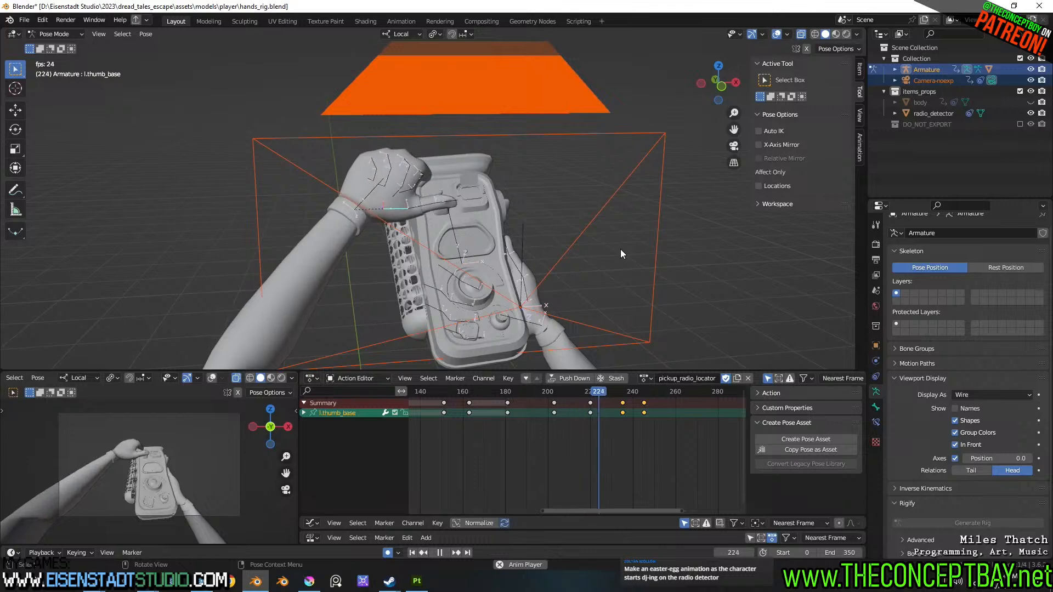
key(space)
middle_drag(618, 251, 590, 284)
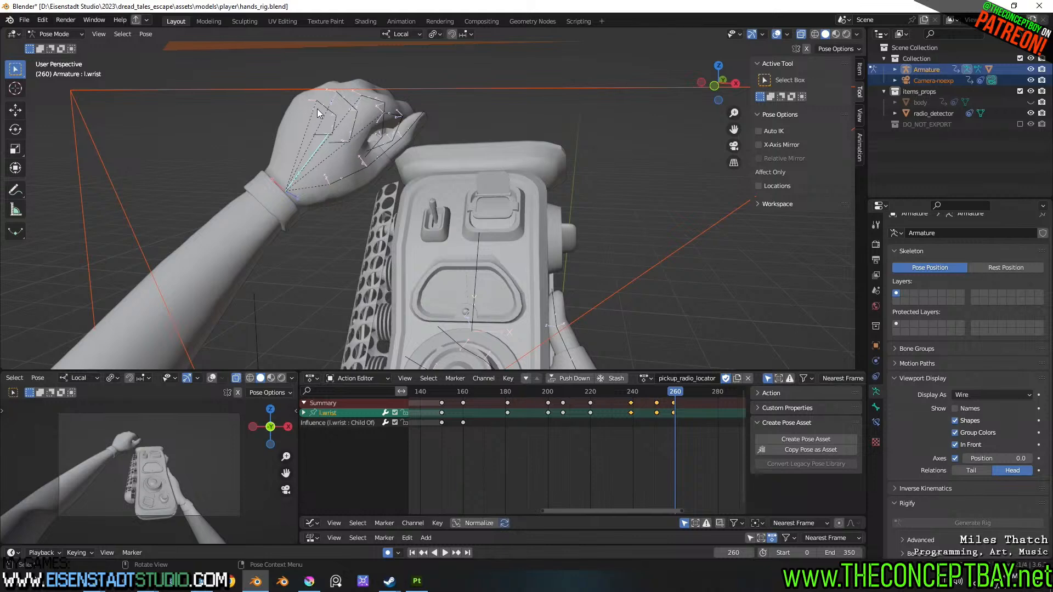
- Select the left wrist and thumb bones, scale their lift-off keyframes around frame 235 to about half the spacing, and play back
shift+click(373, 166)
shift+click(392, 149)
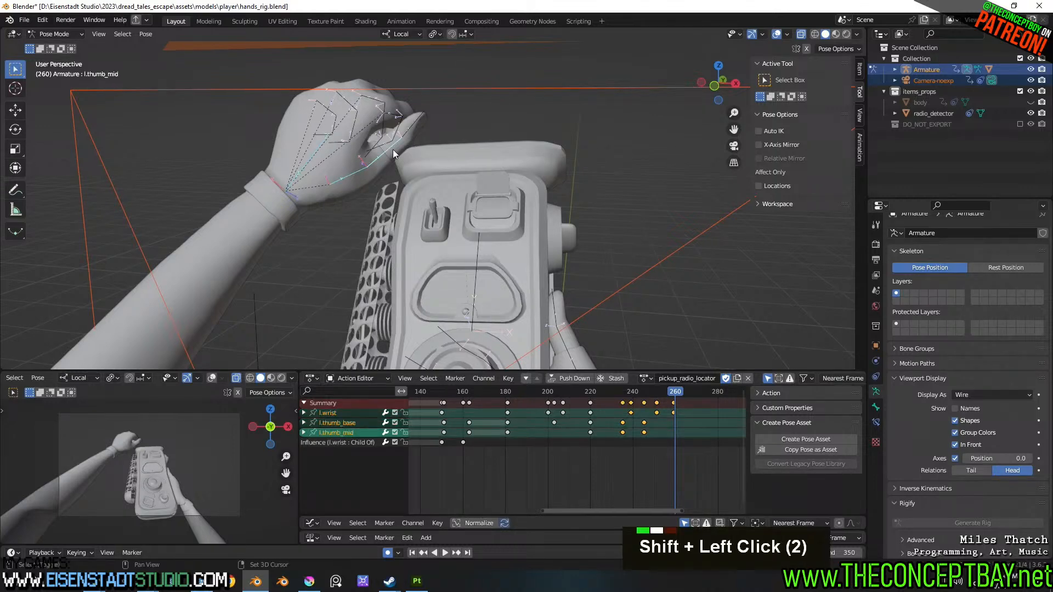
shift+click(409, 123)
drag(551, 391, 593, 396)
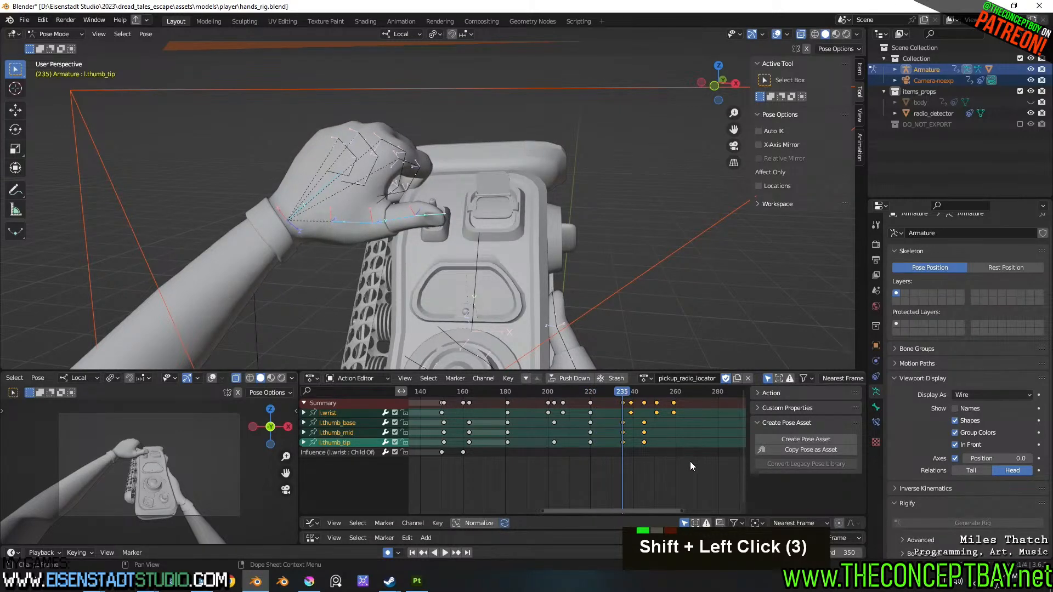
key(s)
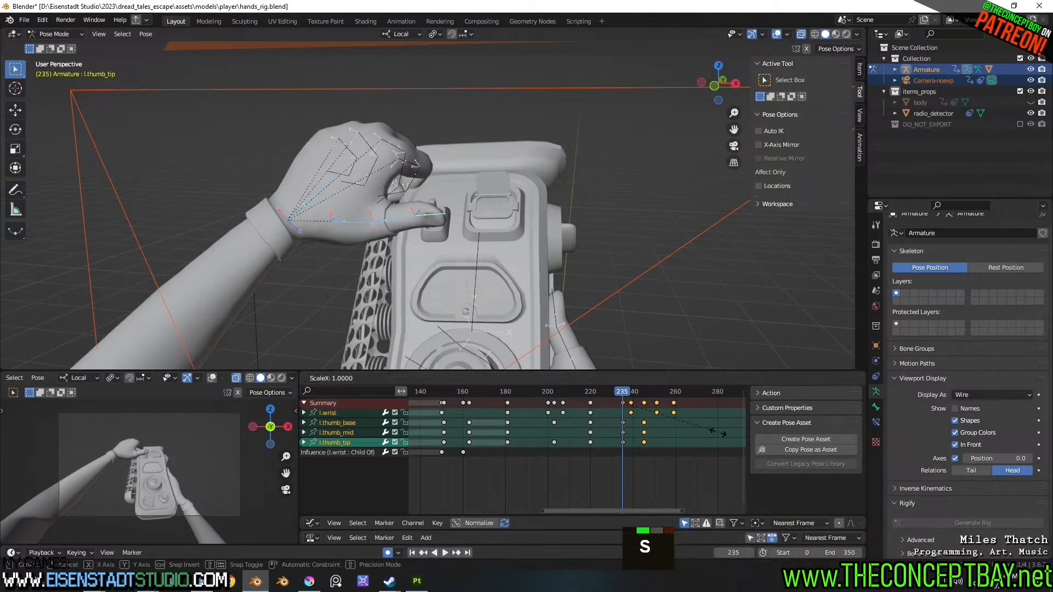
click(674, 428)
key(space)
key(space)
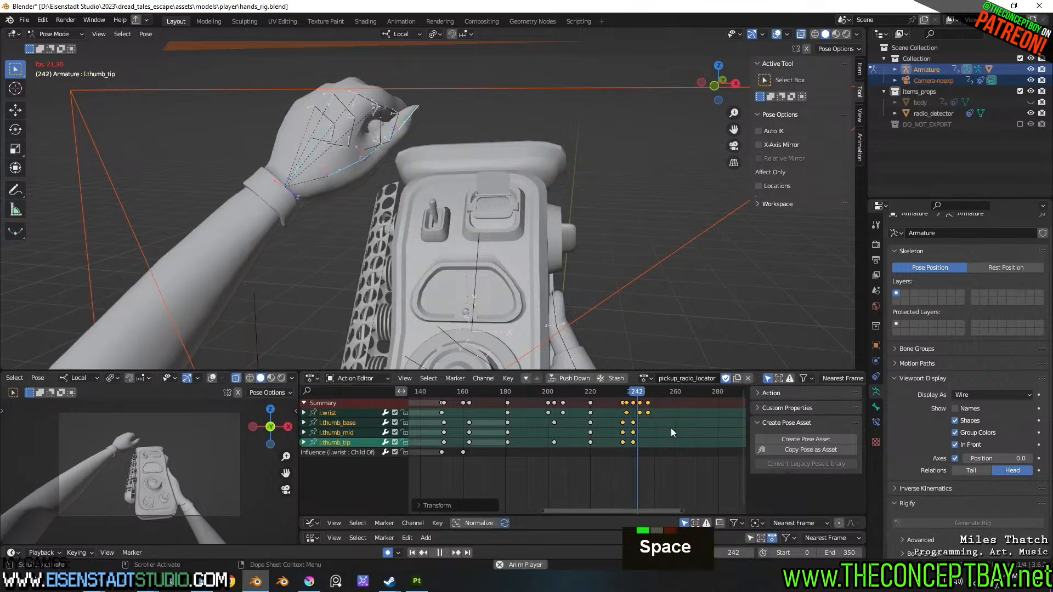
- Scale the left wrist's last two keyframes away from frame 240 to about frames 246 and 254, and play back
double_click(662, 423)
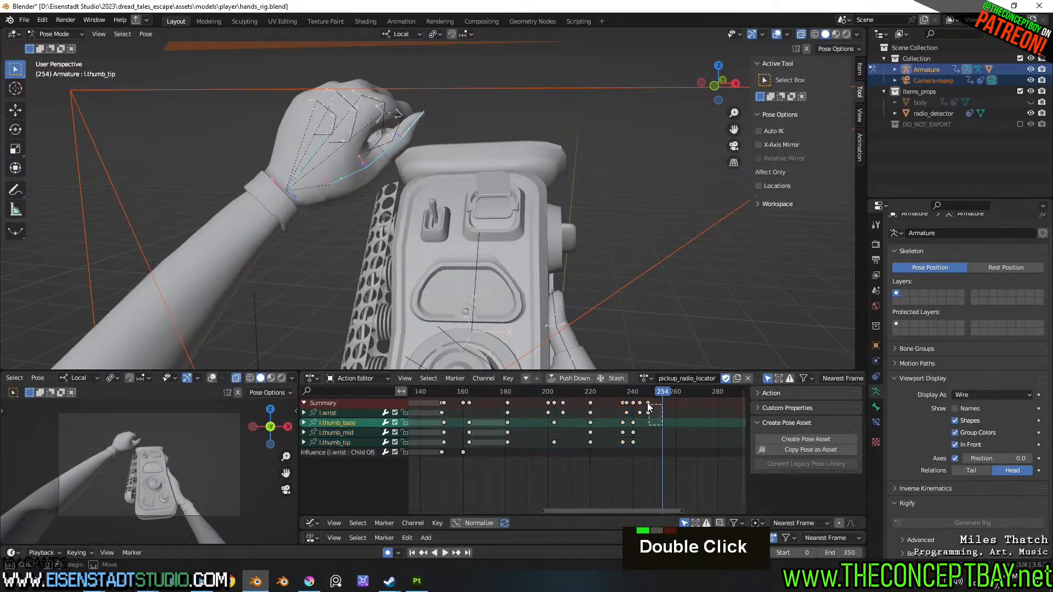
drag(662, 425, 640, 400)
click(633, 393)
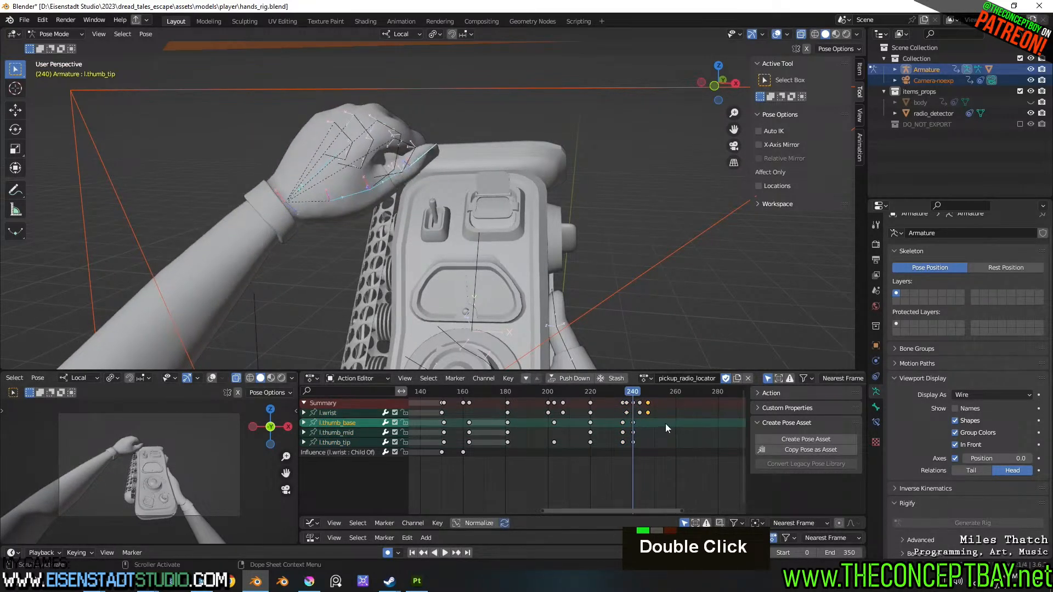
key(s)
click(617, 393)
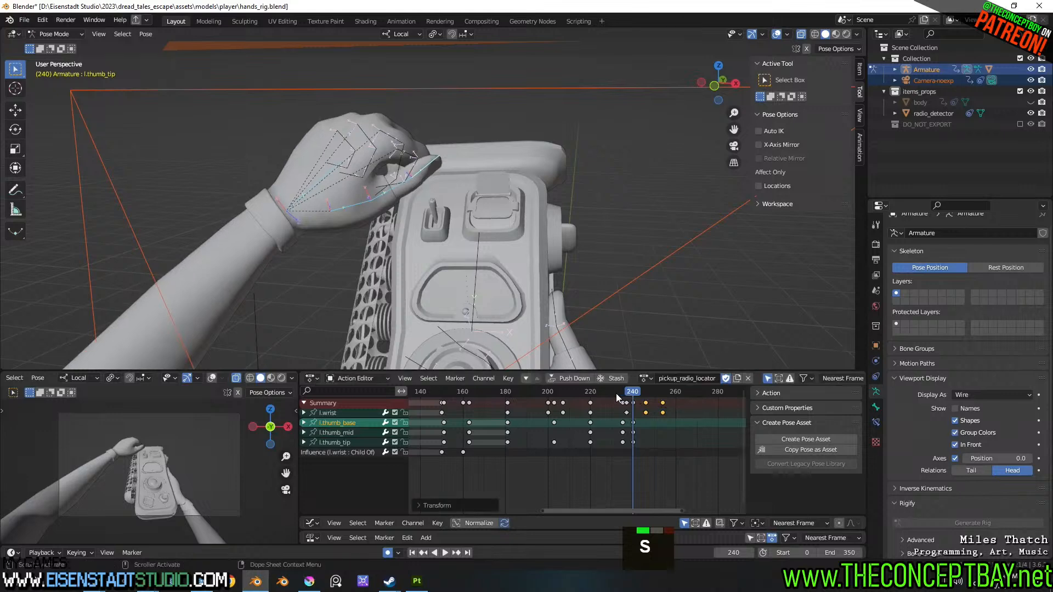
key(space)
key(space)
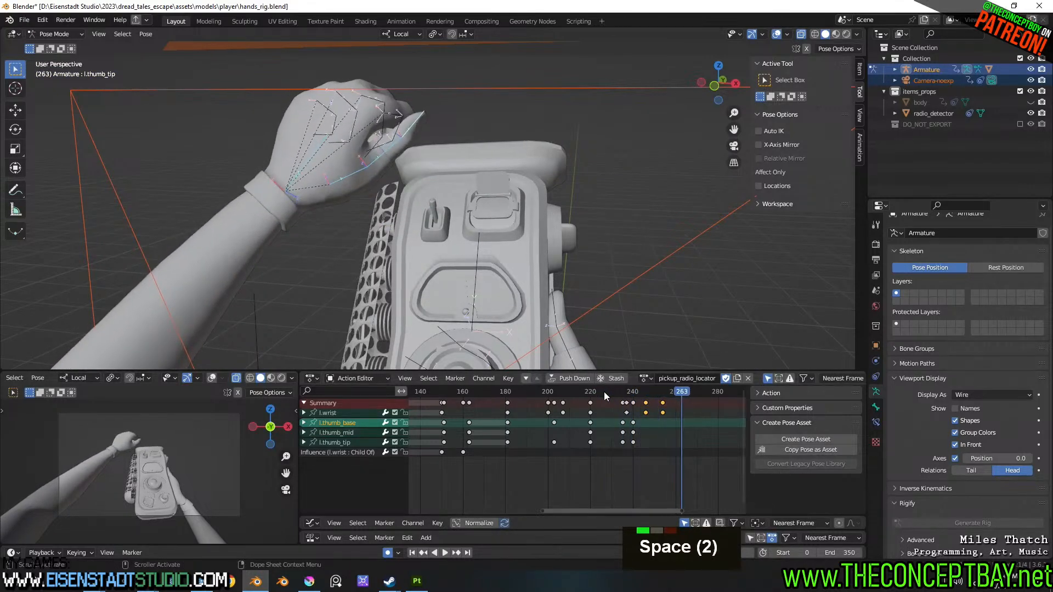
- Play back the lift-off from about frame 222 and scrub to frame 238 to check the retimed wrist and thumb
click(595, 392)
key(space)
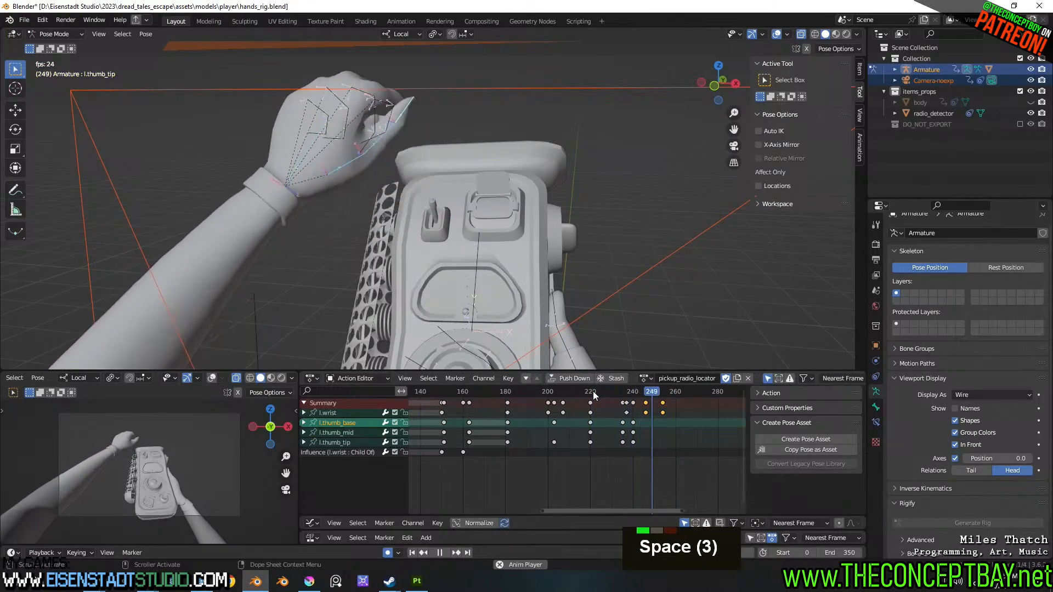
key(space)
click(621, 393)
mouse_move(621, 393)
mouse_down()
mouse_move(636, 394)
mouse_move(630, 400)
mouse_up()
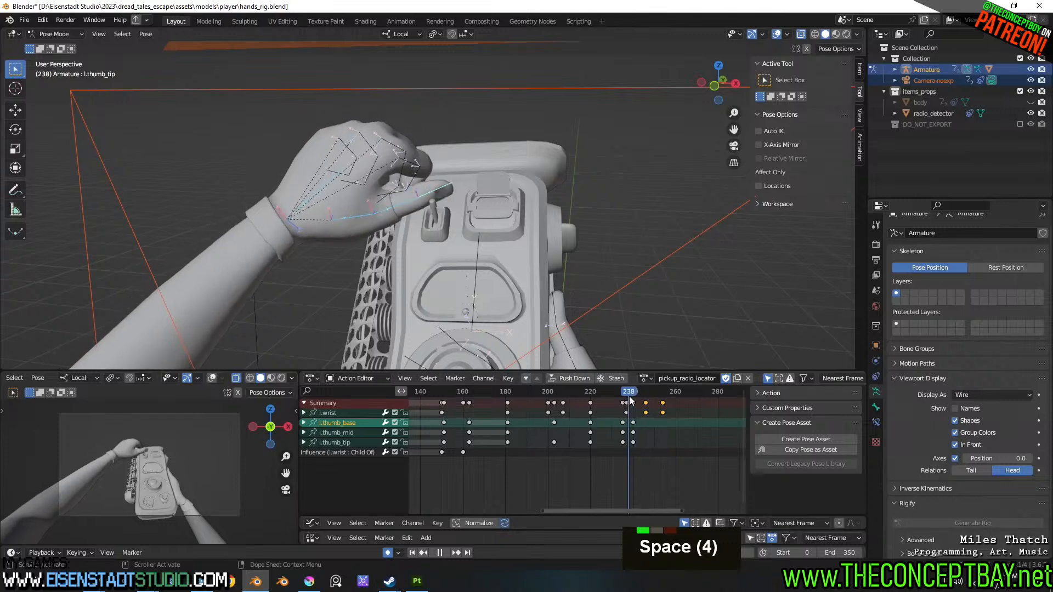
- Select the left wrist bone and move its second-to-last keyframe to about frame 242
click(317, 194)
key(space)
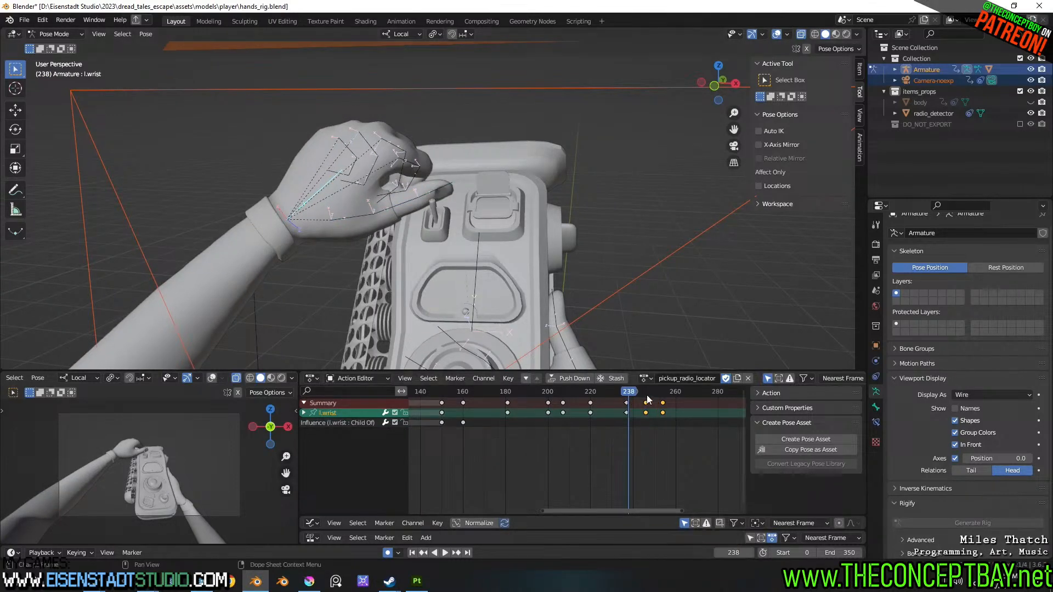
click(629, 395)
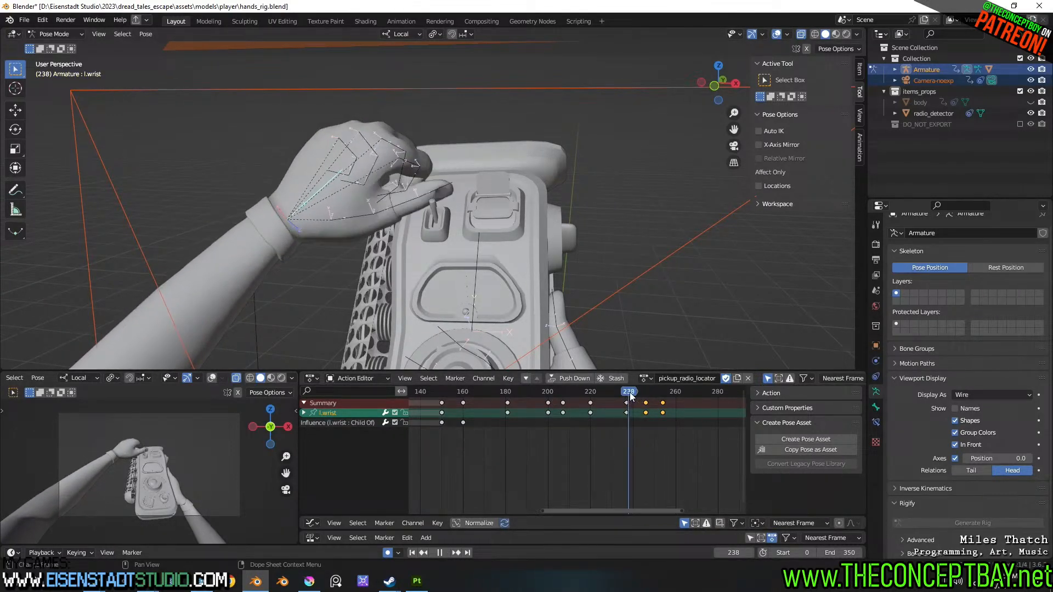
key(g)
click(652, 417)
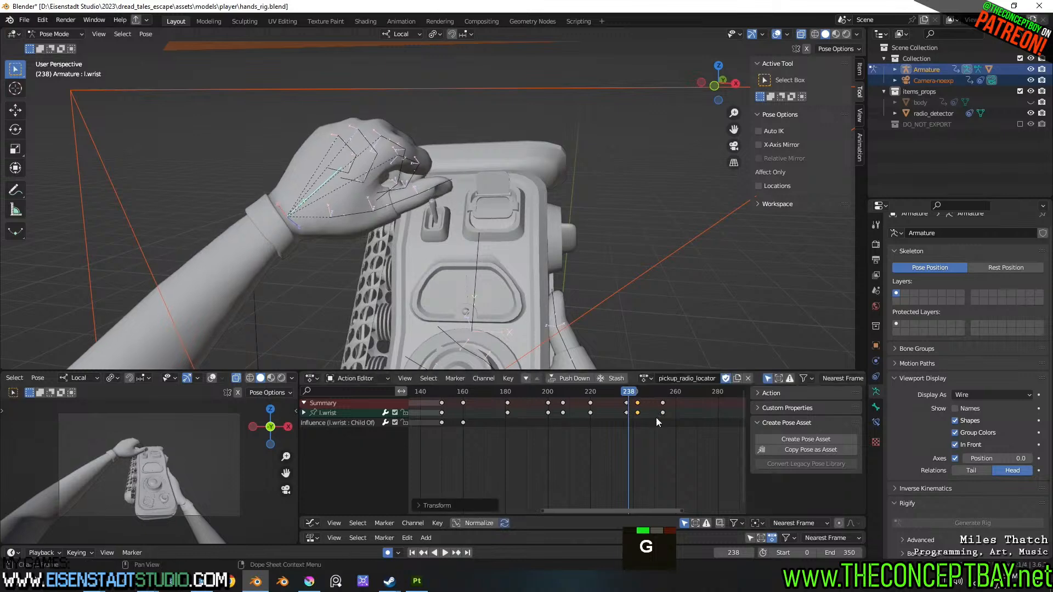
- Play back the faster wrist lift-off repeatedly and scrub back to about frame 230 to examine its timing
key(space)
key(space)
key(space)
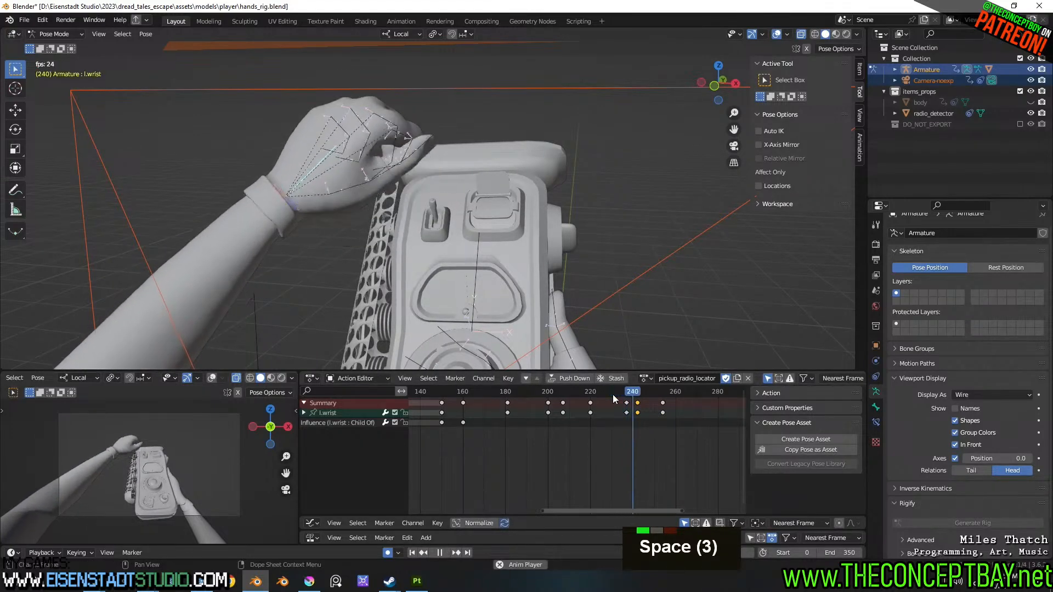
key(space)
key(space)
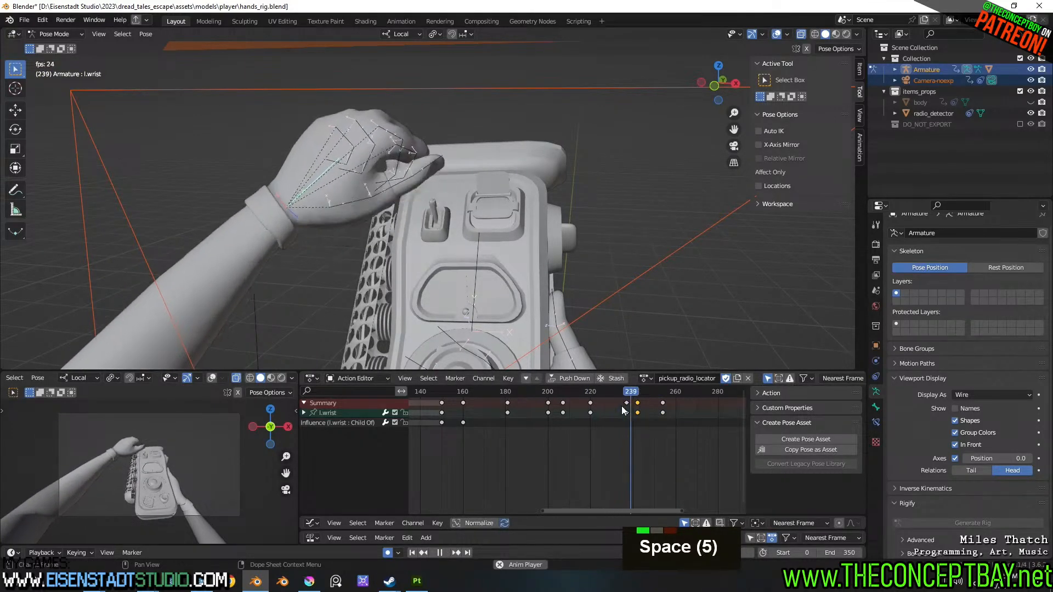
key(space)
mouse_move(623, 396)
mouse_down()
mouse_move(679, 395)
mouse_move(618, 402)
mouse_up()
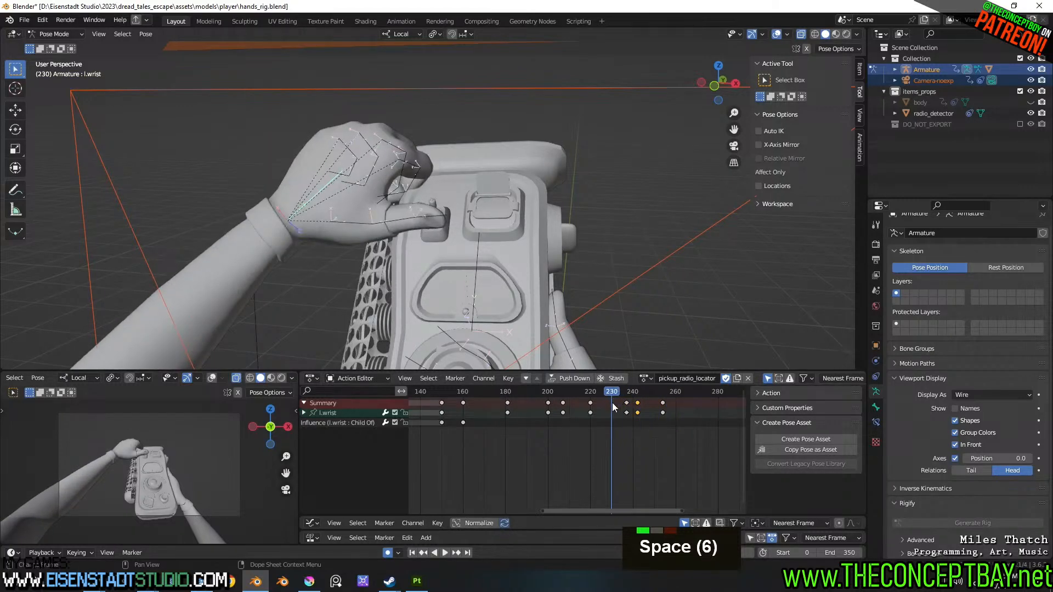
- Play back the left wrist's lift-off repeatedly from about frames 217 and 237 to check its timing
key(space)
key(space)
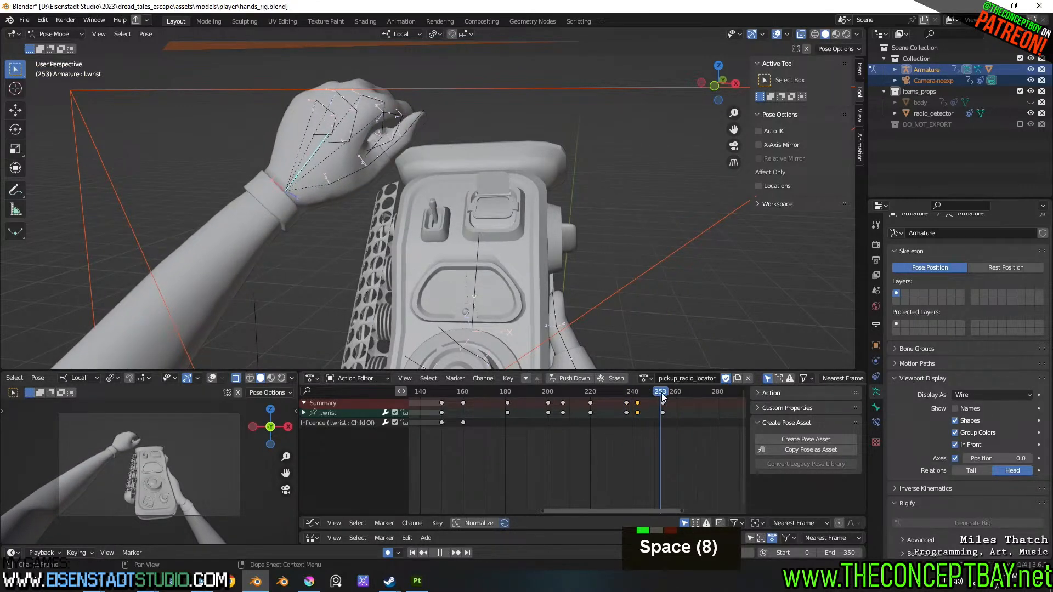
drag(662, 396, 583, 401)
key(space)
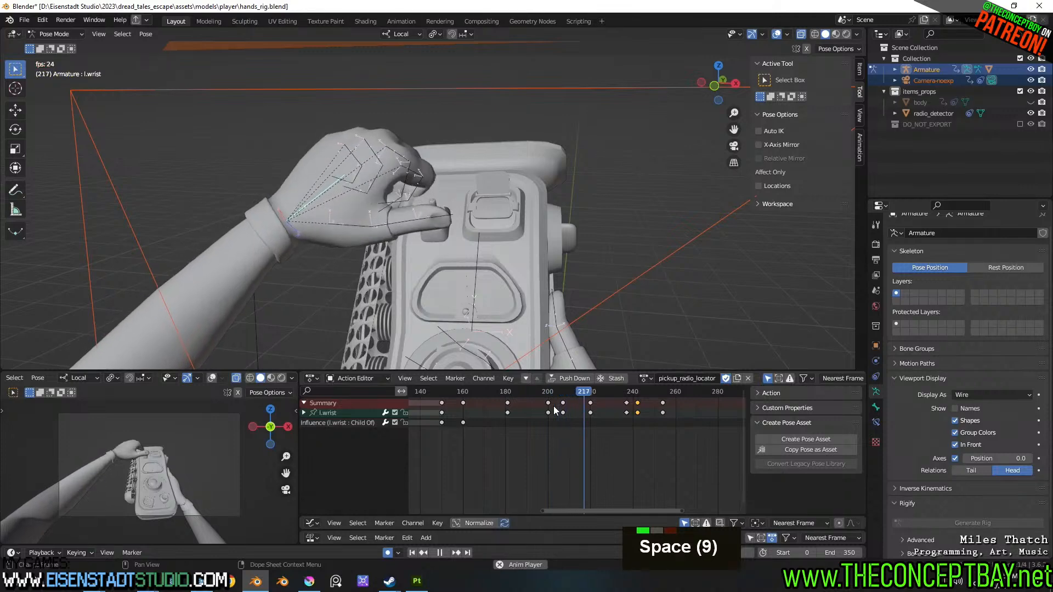
key(space)
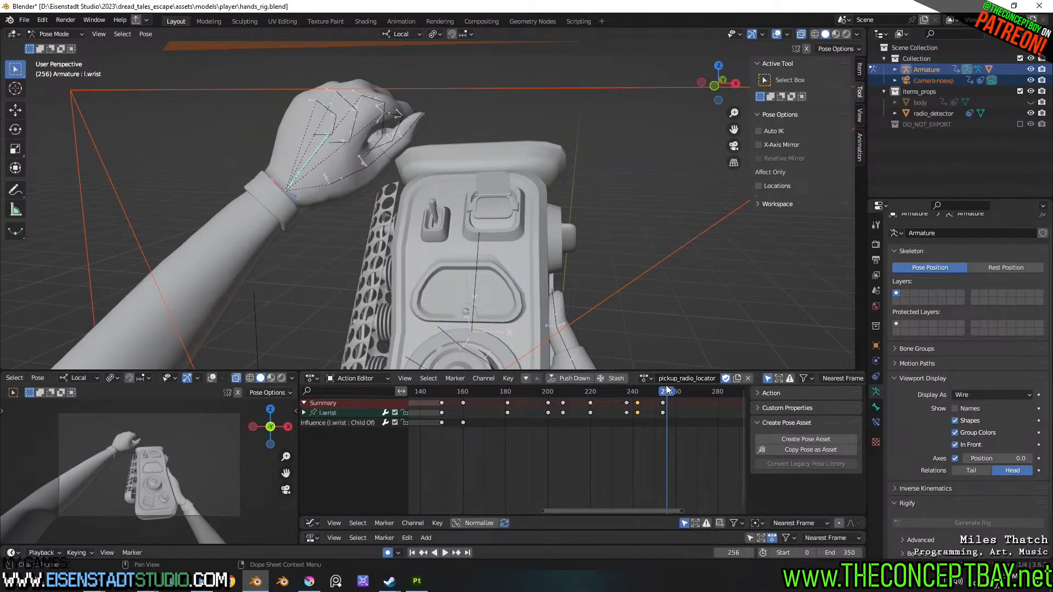
drag(667, 394, 627, 404)
key(space)
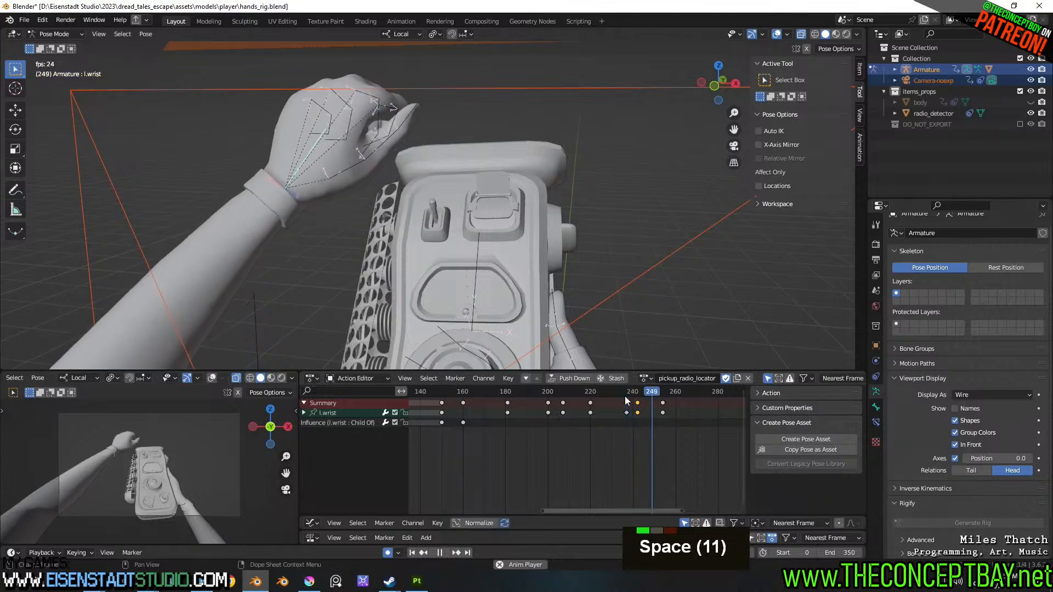
key(space)
- Select the right wrist bone and insert a Location & Rotation keyframe for it at frame 200
scroll(543, 298, down, 2)
shift+middle_drag(543, 298, 541, 238)
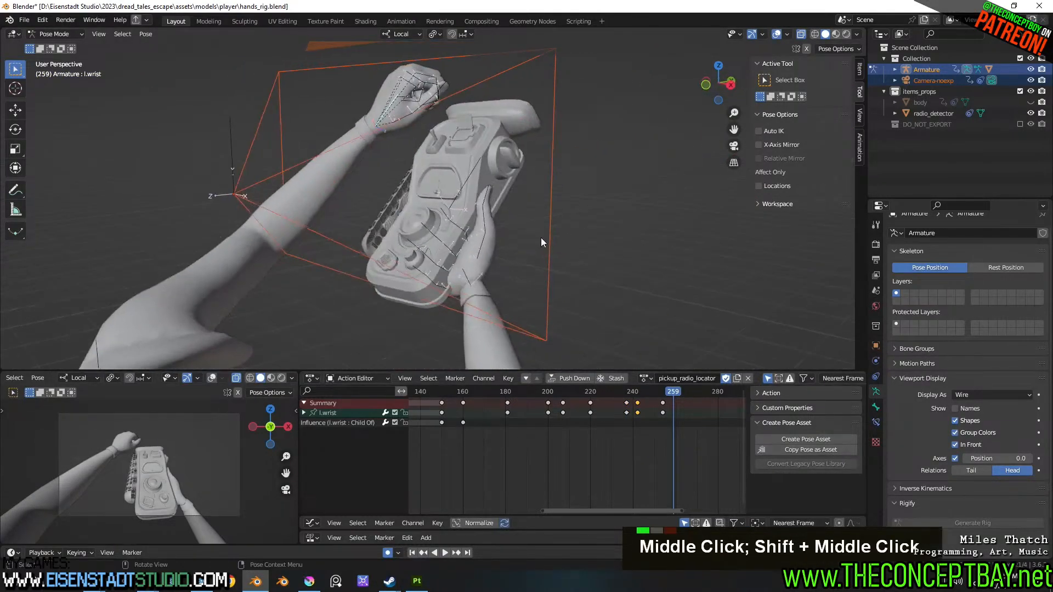
scroll(538, 298, up, 1)
drag(608, 393, 413, 435)
click(477, 278)
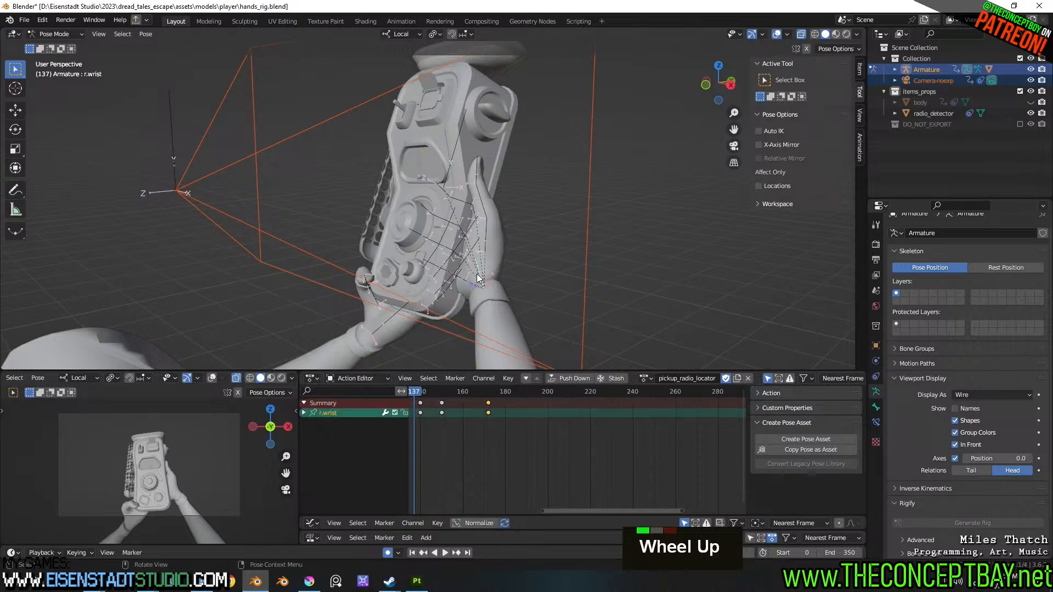
key(space)
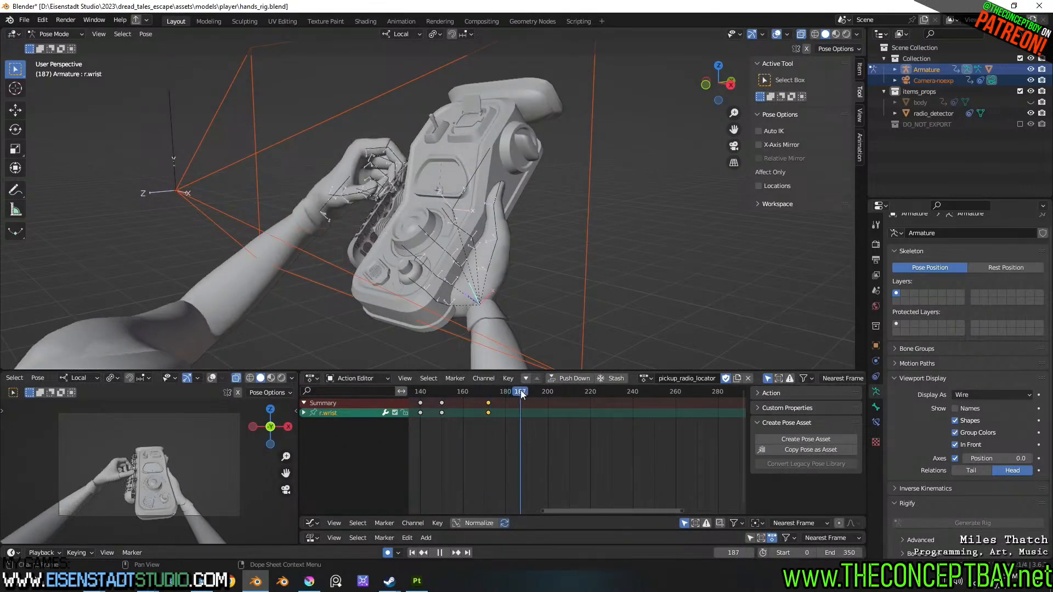
mouse_move(549, 392)
mouse_down()
mouse_move(560, 394)
mouse_move(548, 394)
mouse_up()
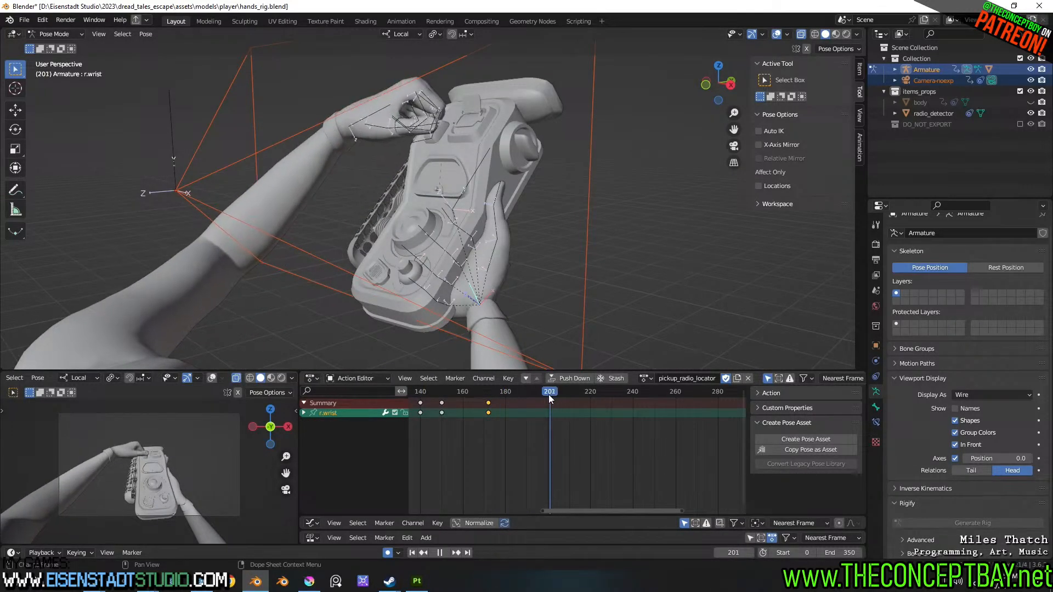
key(i)
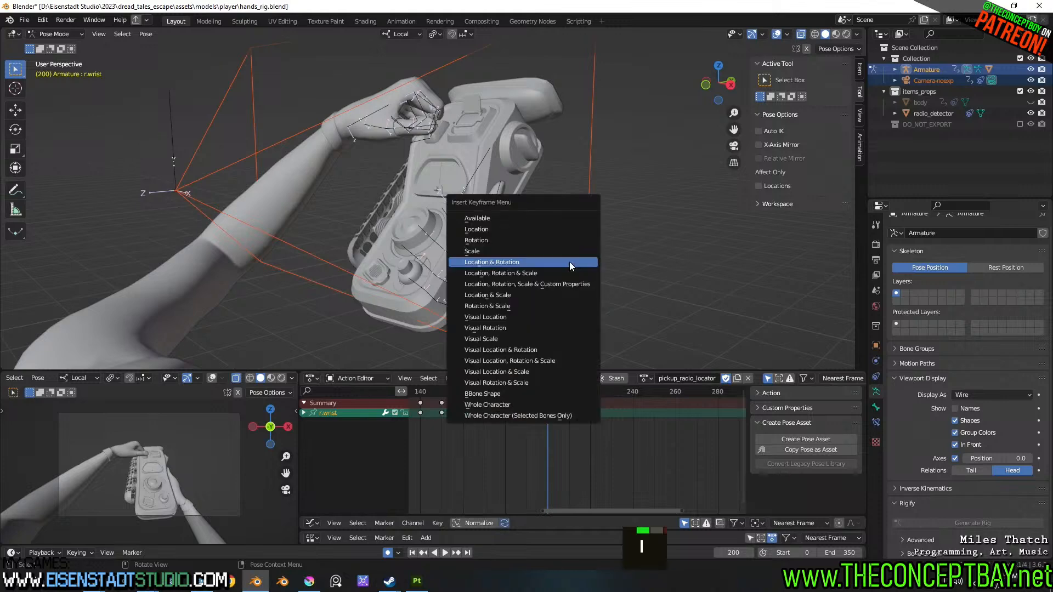
click(569, 262)
- At frame 186, rotate the right wrist about -4.84° in a side view and shift it slightly
drag(514, 394, 517, 391)
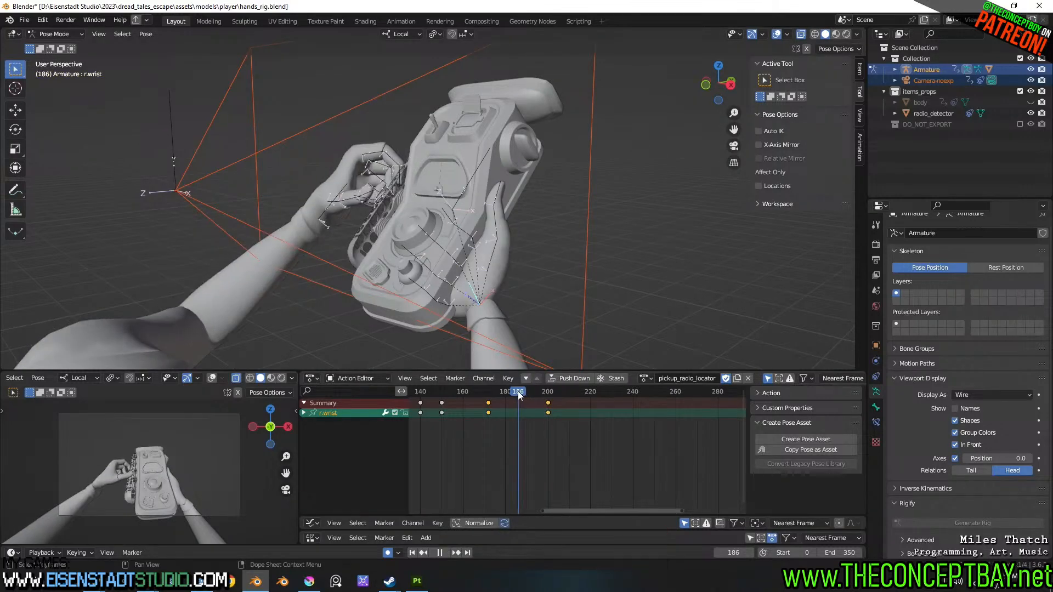
middle_drag(557, 300, 515, 232)
key(r)
key(Escape)
key(r)
click(518, 222)
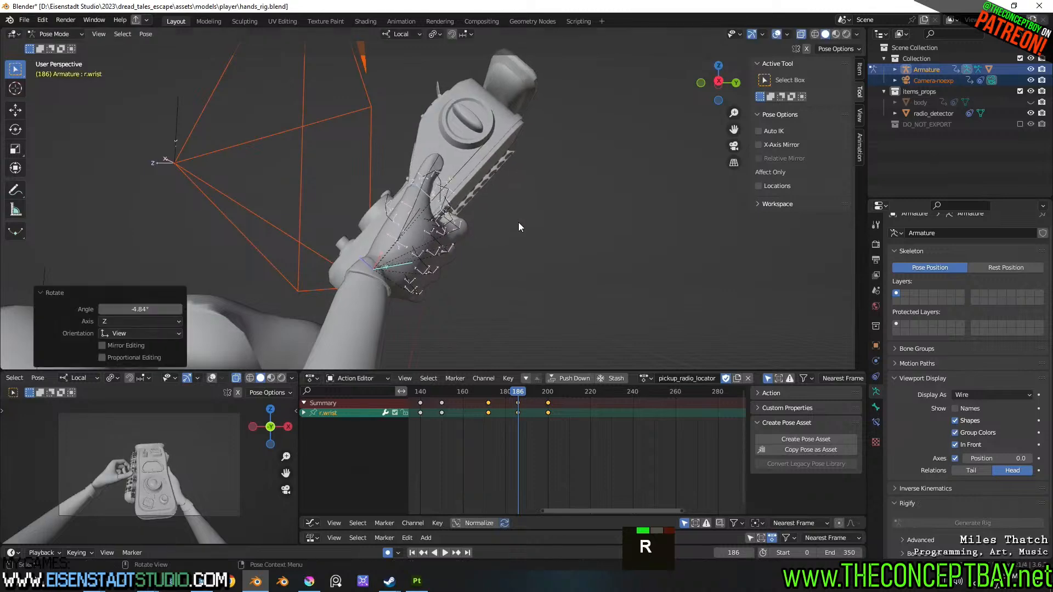
key(g)
click(586, 275)
- Play back the right wrist's motion from about frame 168 to check the adjusted frame 186 pose
middle_click(586, 275)
middle_drag(588, 275, 607, 303)
key(space)
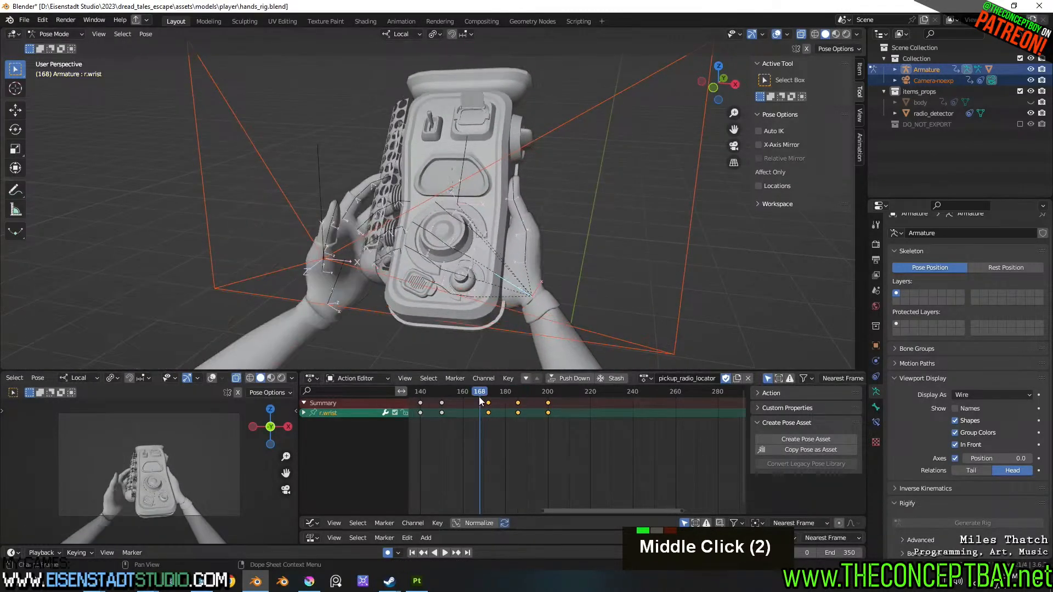
key(space)
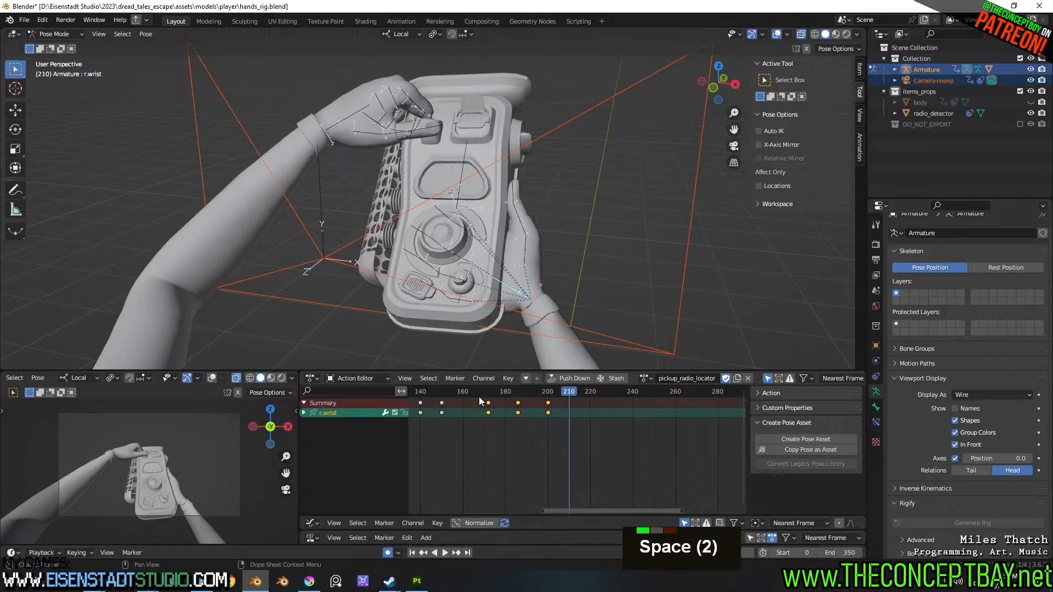
key(space)
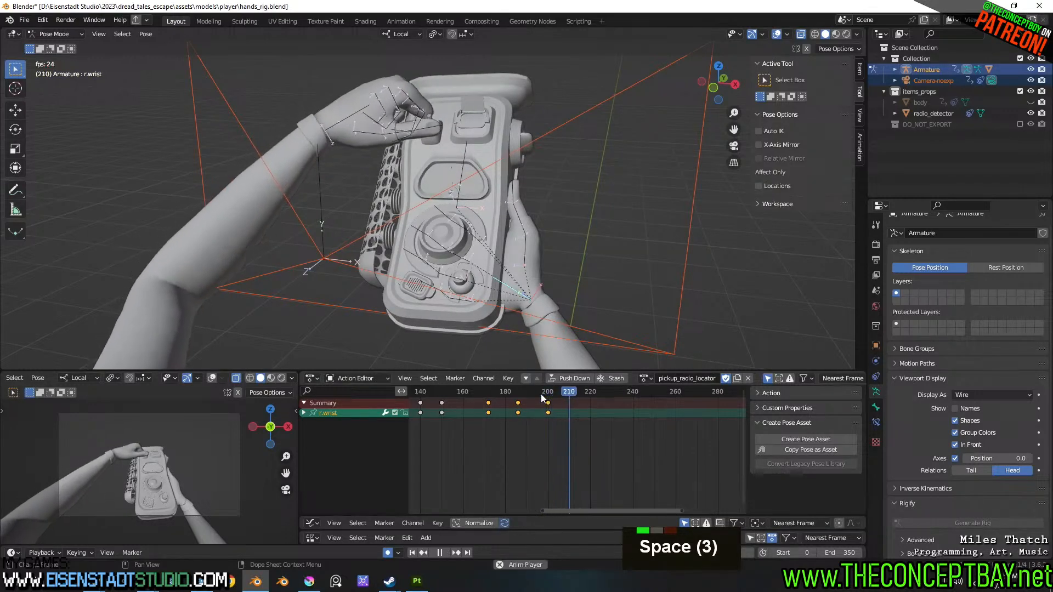
key(space)
- At frame 220, rotate the right wrist about 0.61° in a side view to key a subtle drift
double_click(578, 391)
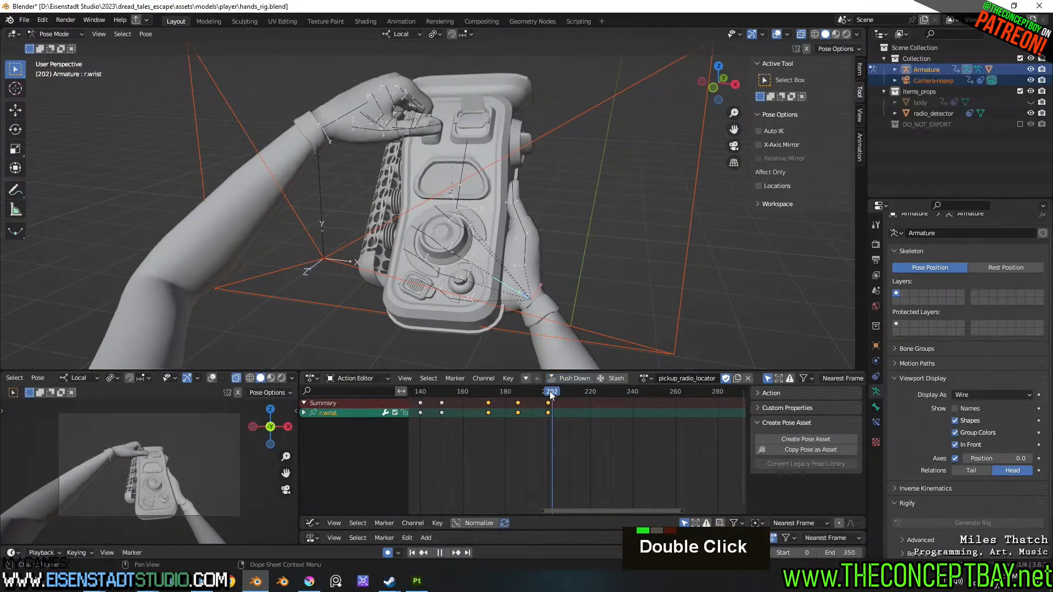
double_click(591, 392)
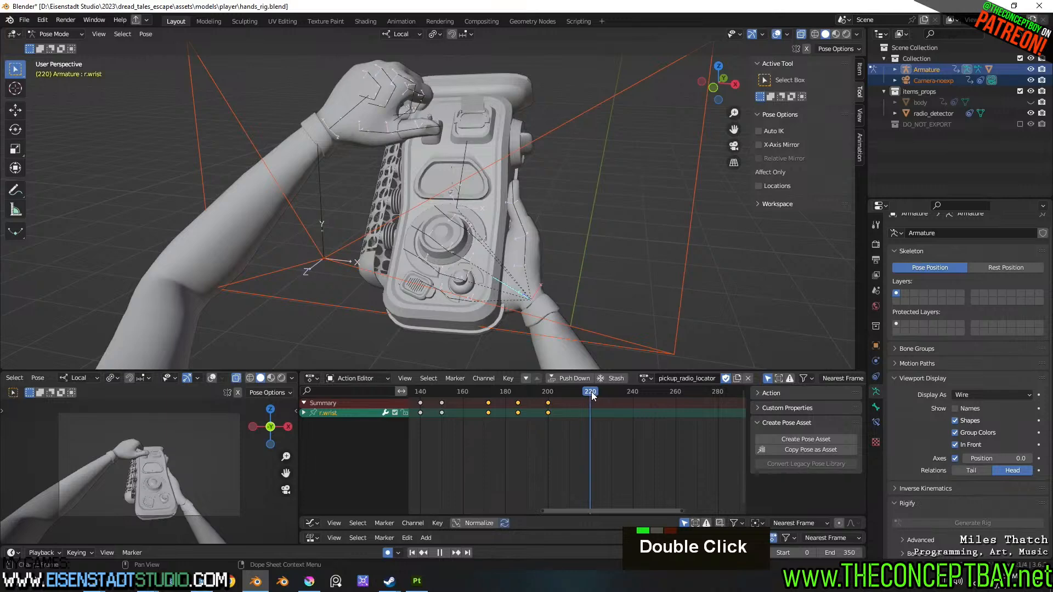
middle_drag(636, 298, 564, 264)
key(r)
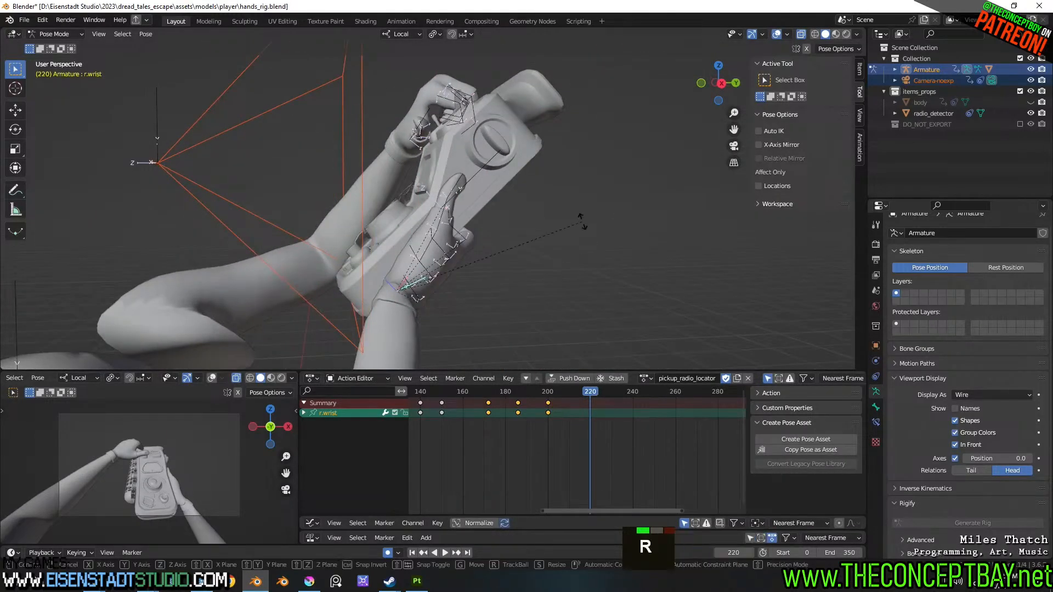
click(584, 224)
mouse_move(540, 423)
middle_down()
mouse_move(568, 423)
mouse_move(530, 417)
middle_up()
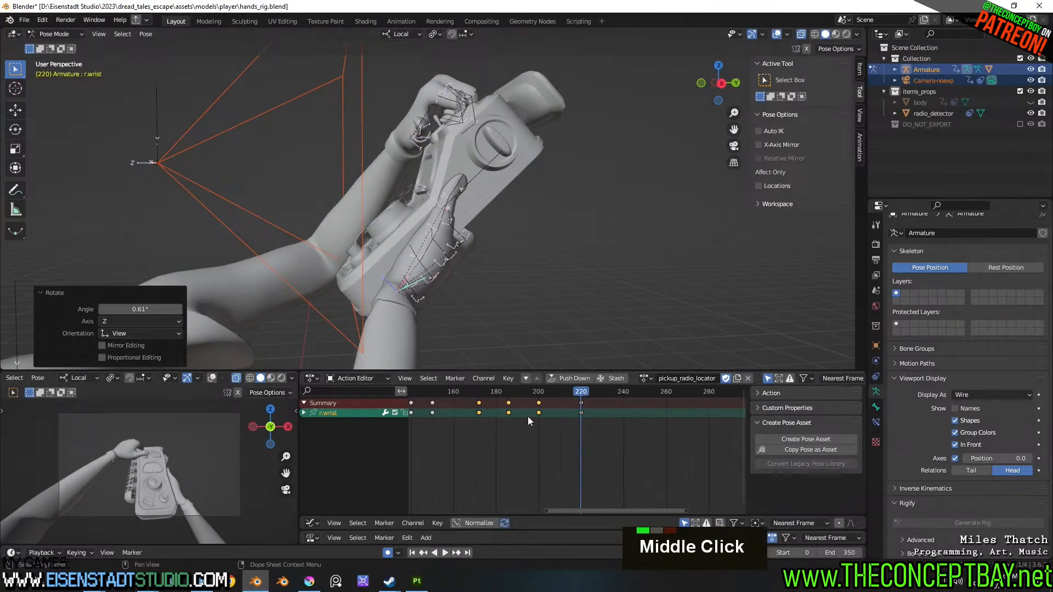
- At frame 231, move the right wrist about 0.002 m in Y and 0.003 m in Z, and play back the motion
middle_drag(490, 307, 598, 328)
drag(532, 394, 606, 410)
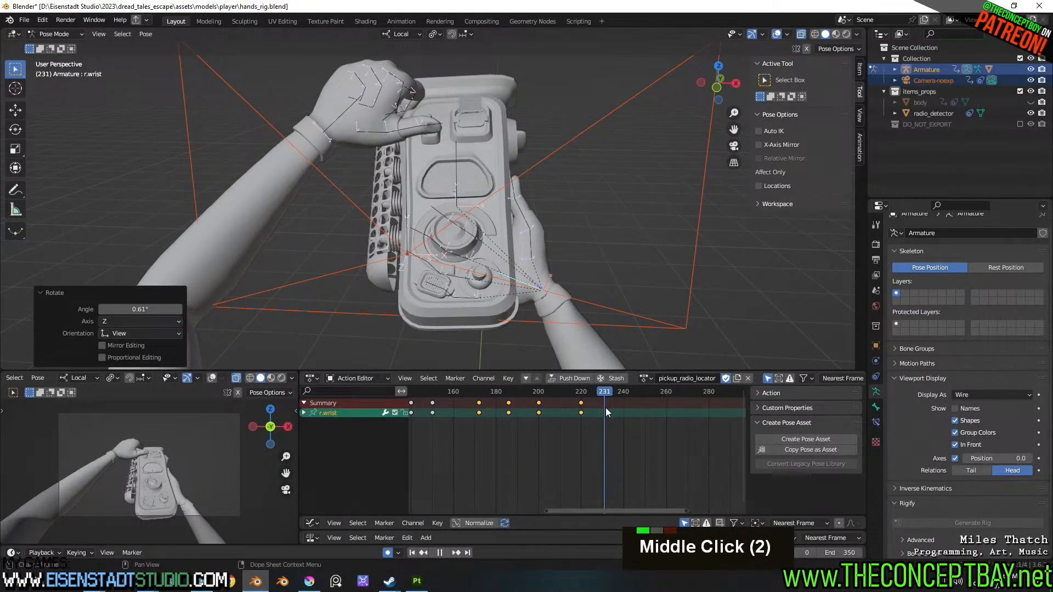
middle_drag(637, 357, 563, 295)
key(g)
shift+click(534, 228)
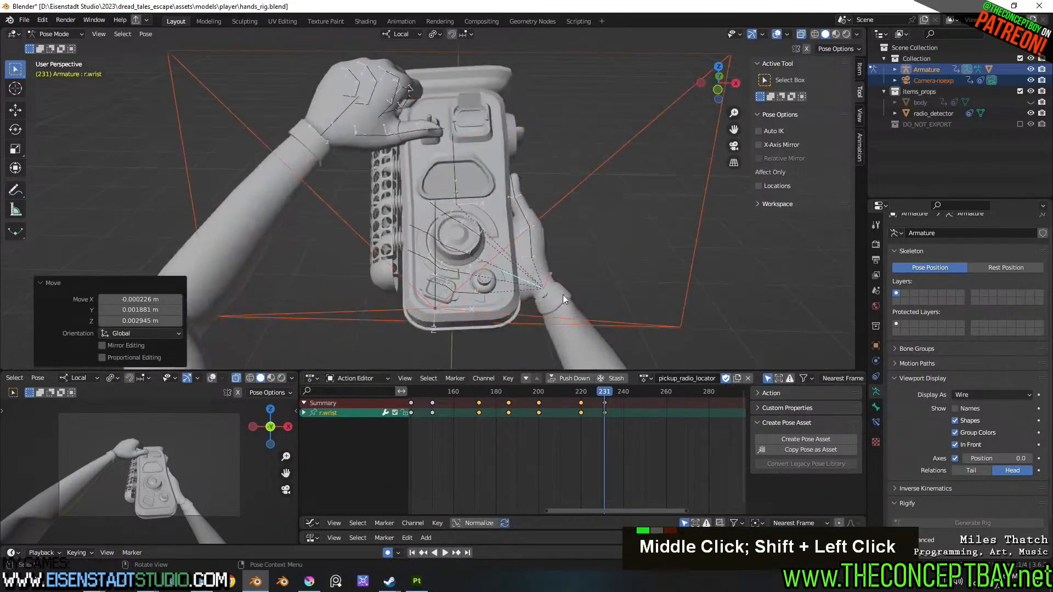
key(space)
key(space)
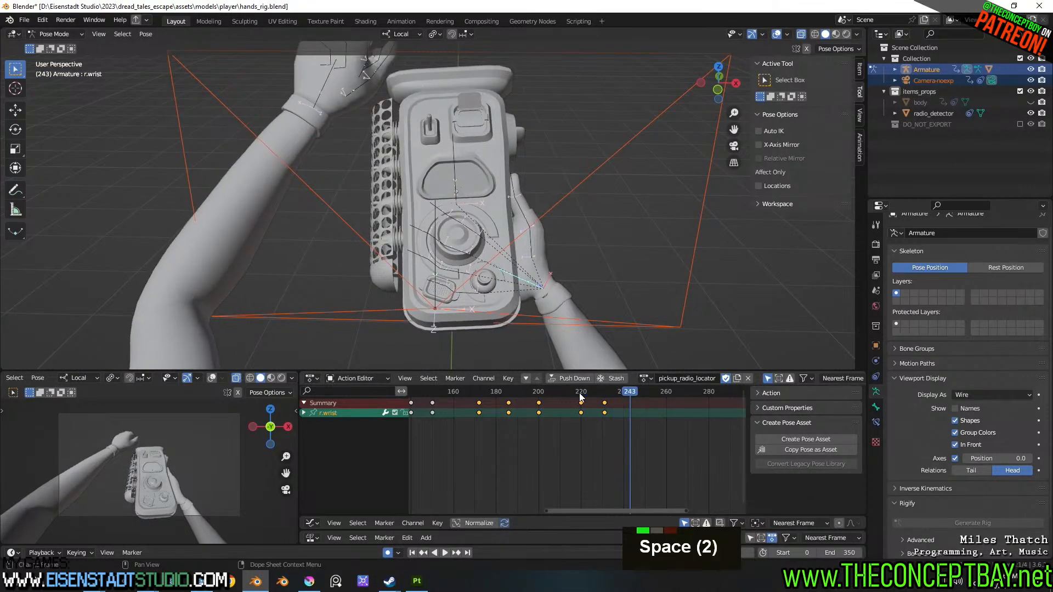
click(604, 393)
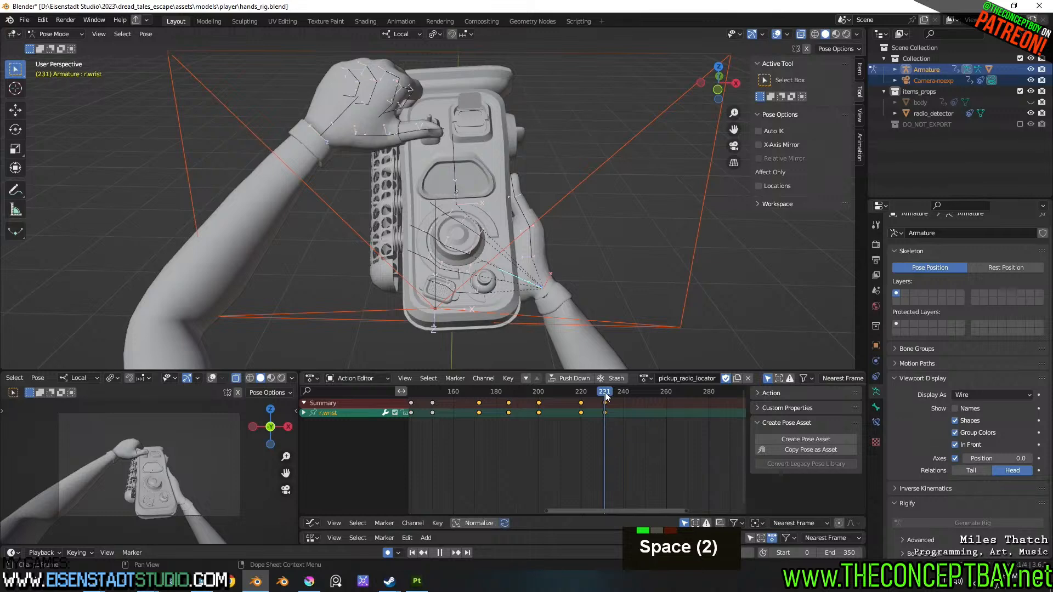
- At frame 245, shift the right wrist slightly and rotate it about -1.83° as the left hand lifts away
key(space)
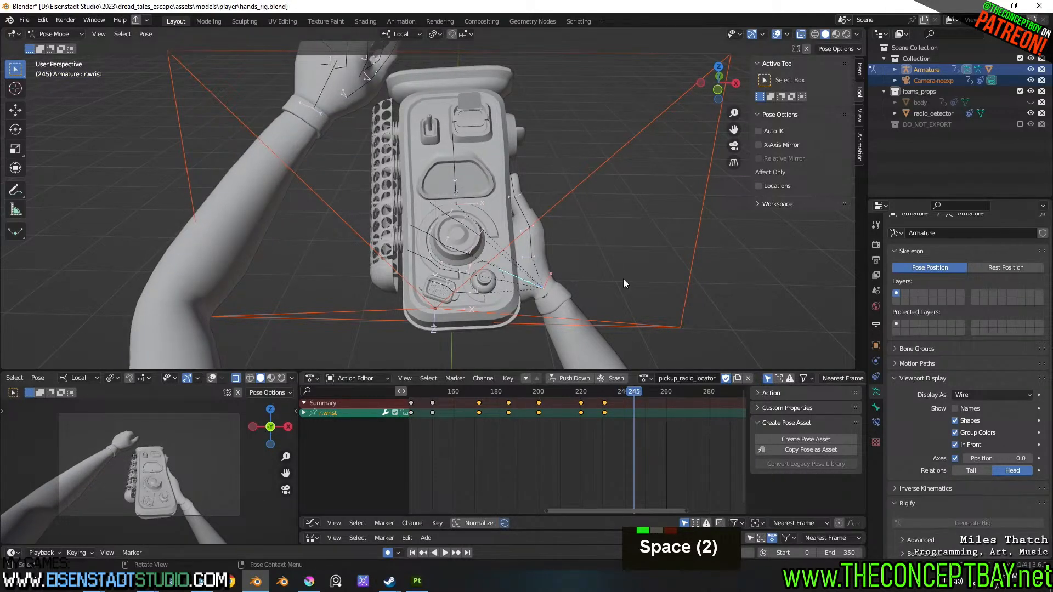
middle_drag(623, 283, 604, 258)
key(g)
click(525, 225)
key(r)
click(521, 221)
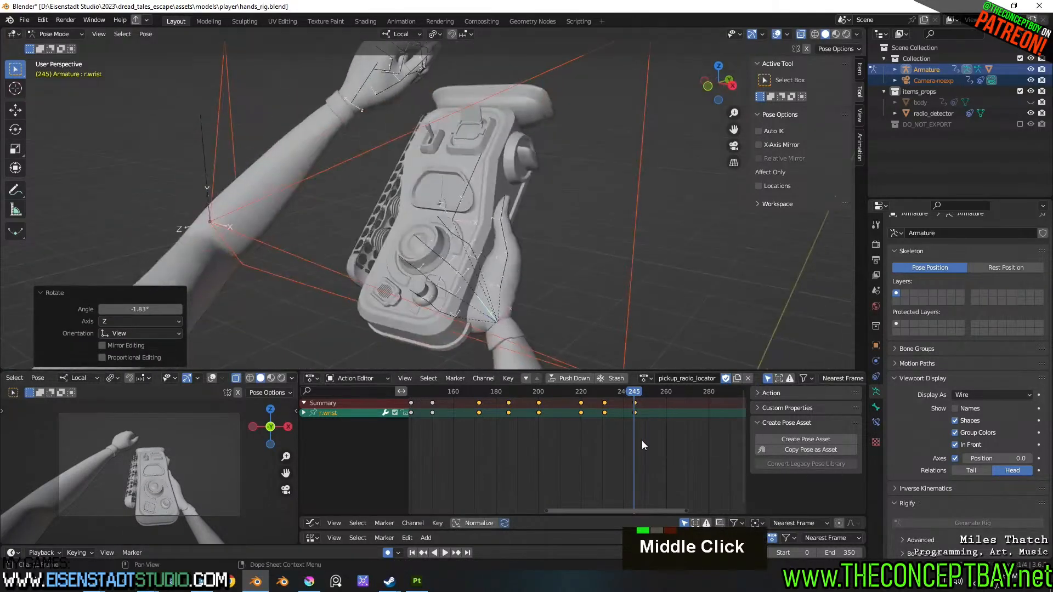
- Move the right wrist's frame 231 keyframe to about frame 235 and play back the result from frame 221
key(space)
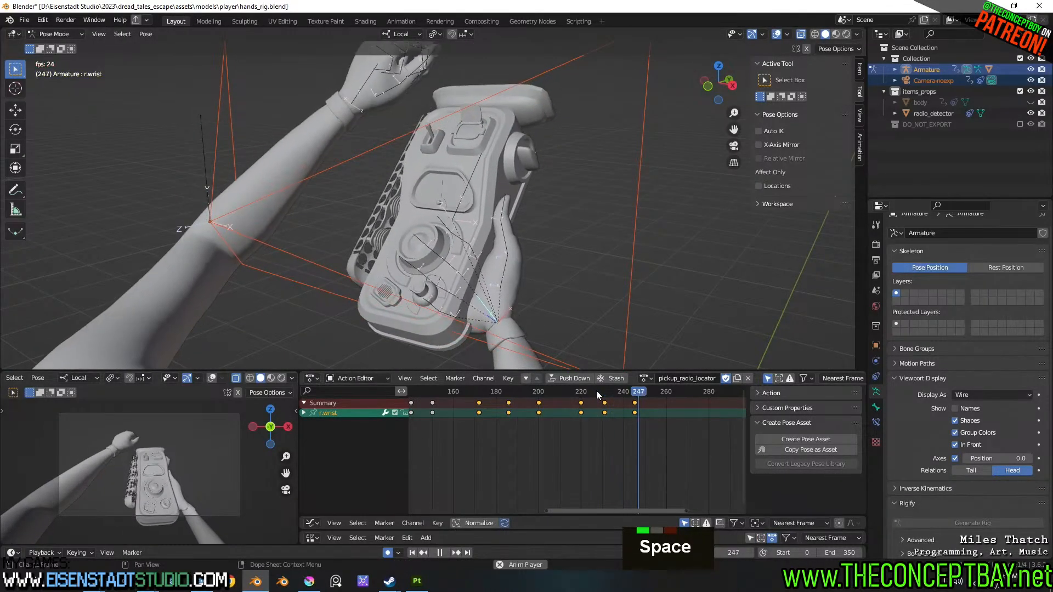
key(space)
click(583, 394)
drag(589, 402, 615, 404)
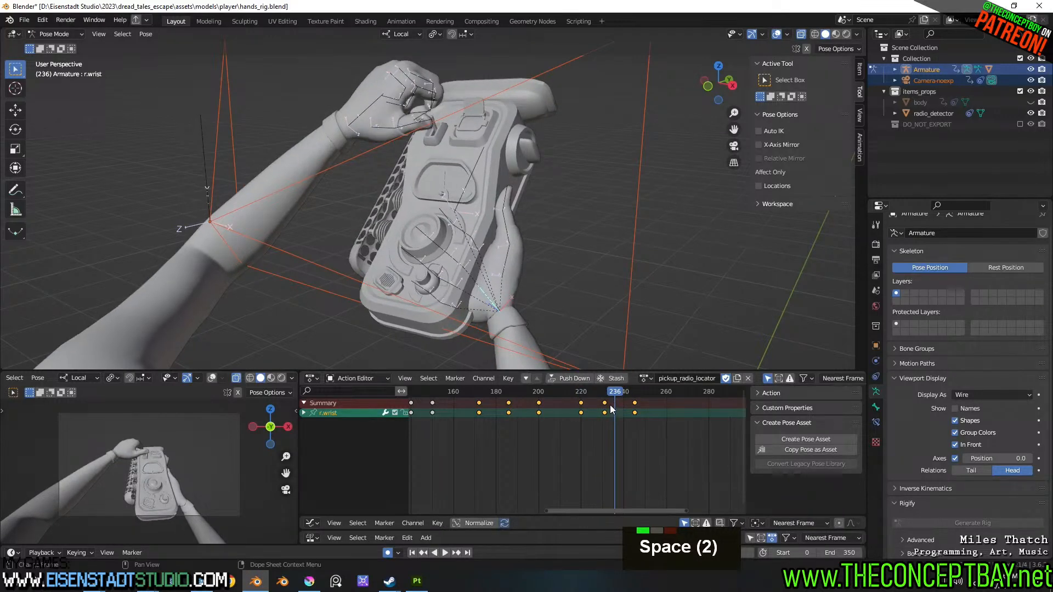
click(605, 413)
key(g)
click(620, 407)
click(584, 395)
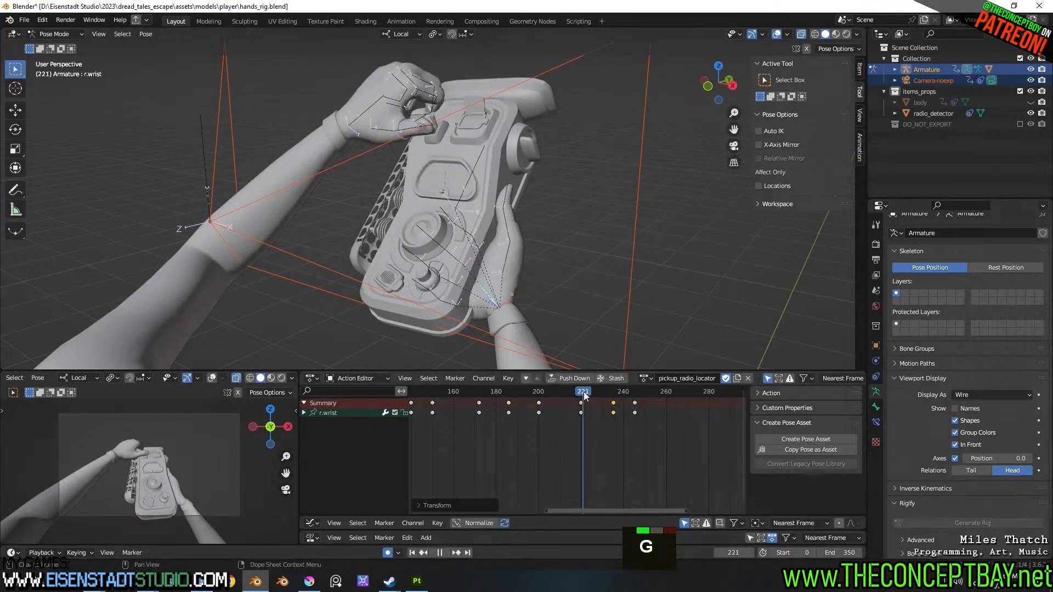
key(space)
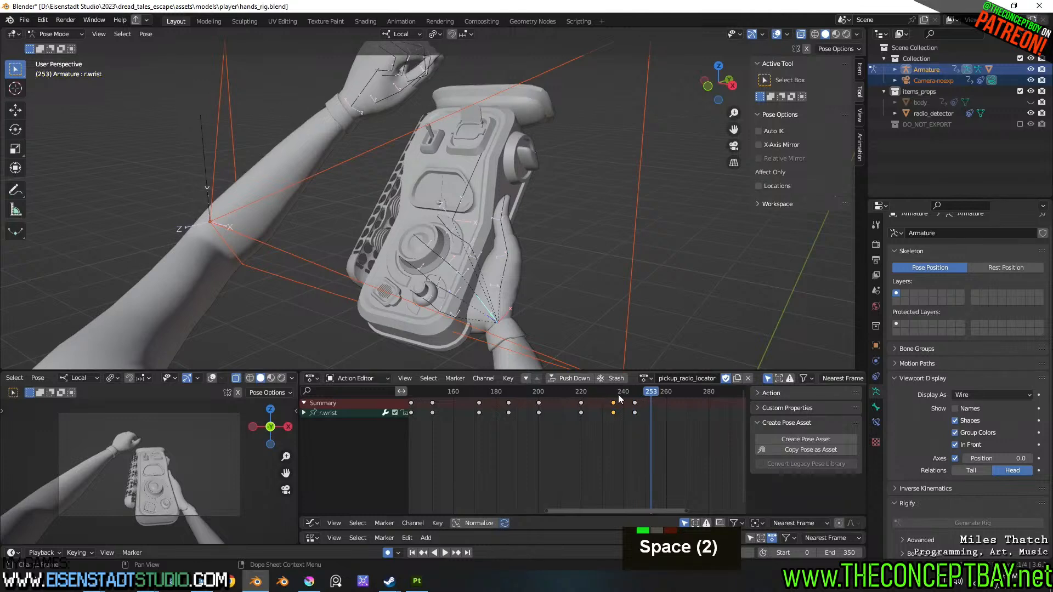
- At frame 262, rotate the right wrist about 9.34° in a side view to tilt the detector
mouse_move(636, 396)
mouse_down()
mouse_move(621, 396)
mouse_move(653, 396)
mouse_up()
middle_drag(598, 296, 535, 252)
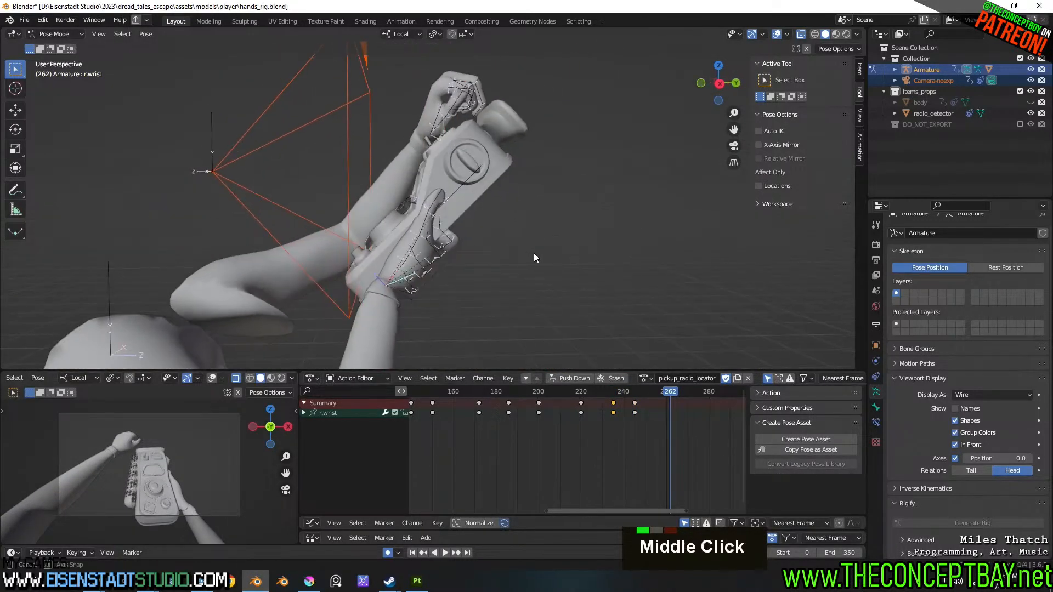
key(r)
click(561, 201)
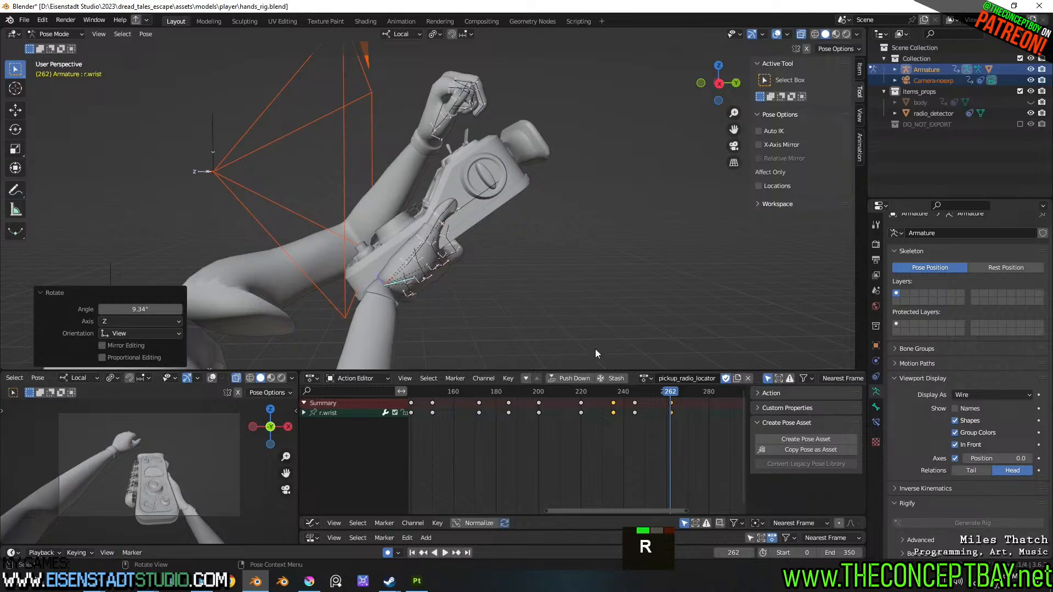
- Play back the right wrist's animation through frame 263, starting from several earlier frames, to check the detector's movement
key(space)
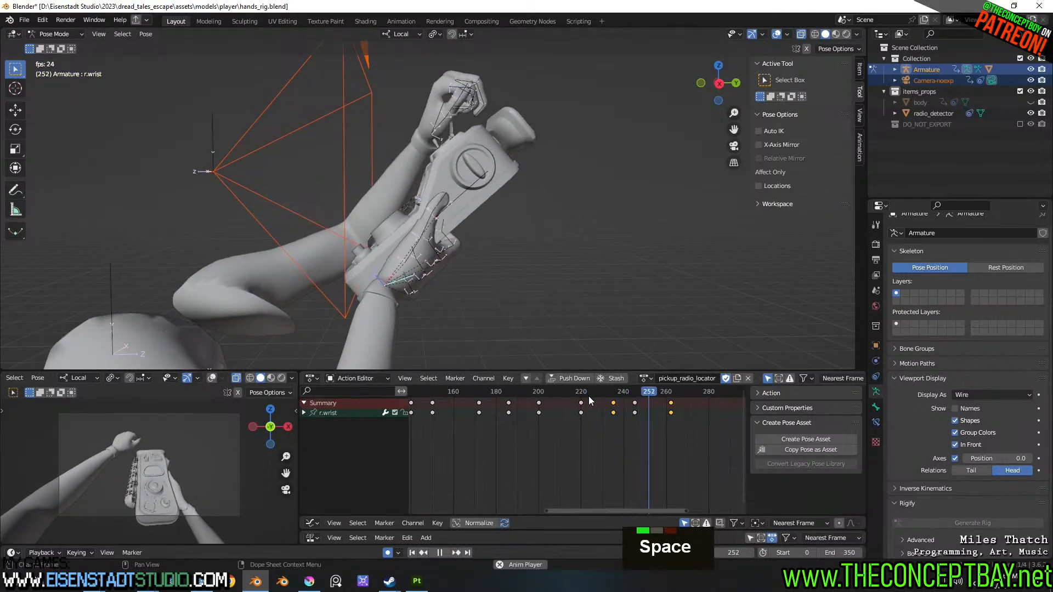
key(space)
key(space)
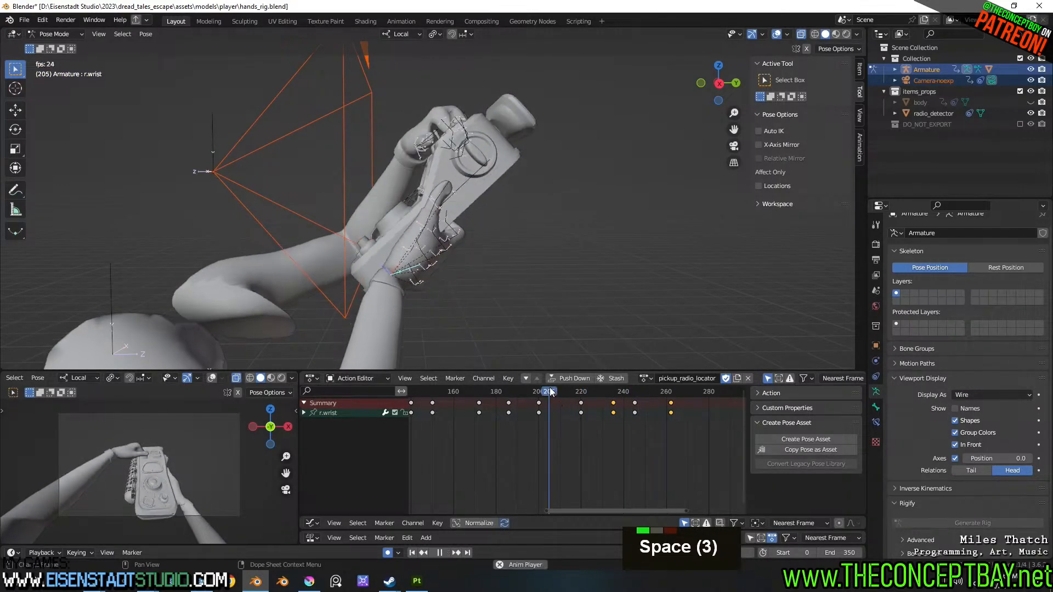
key(space)
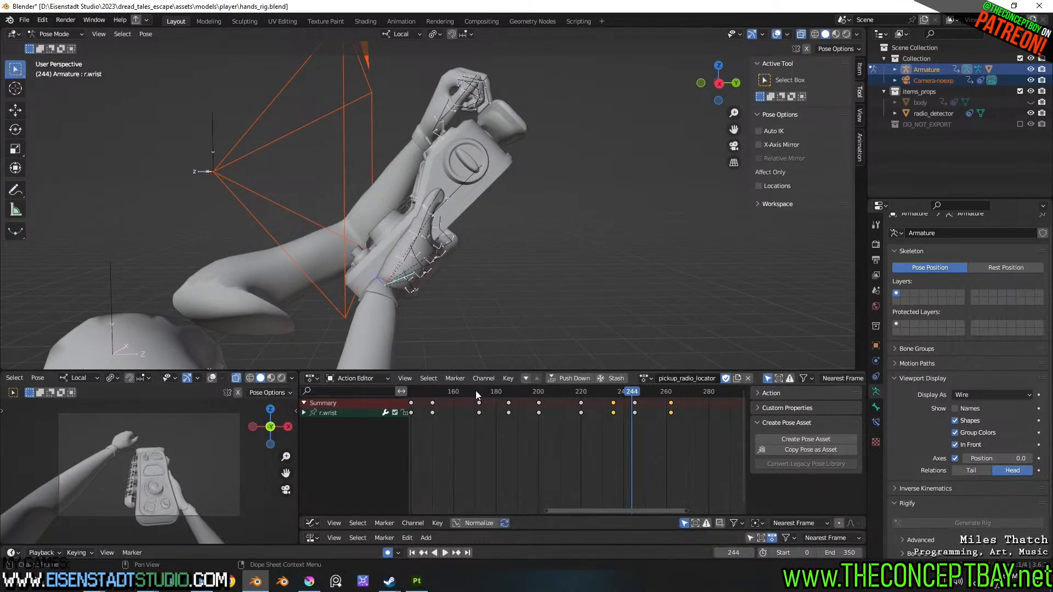
click(446, 393)
key(space)
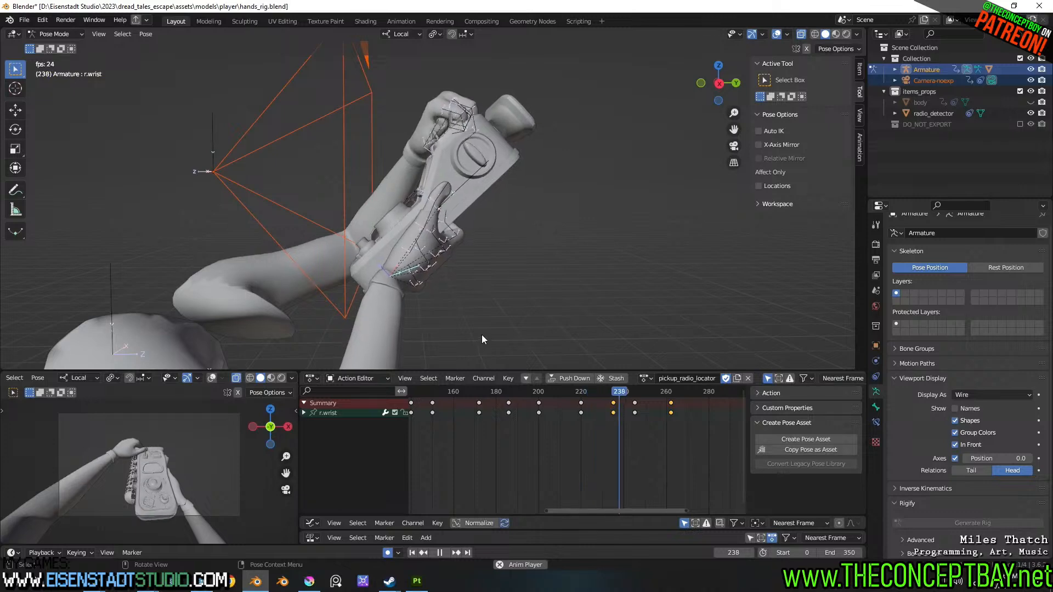
key(space)
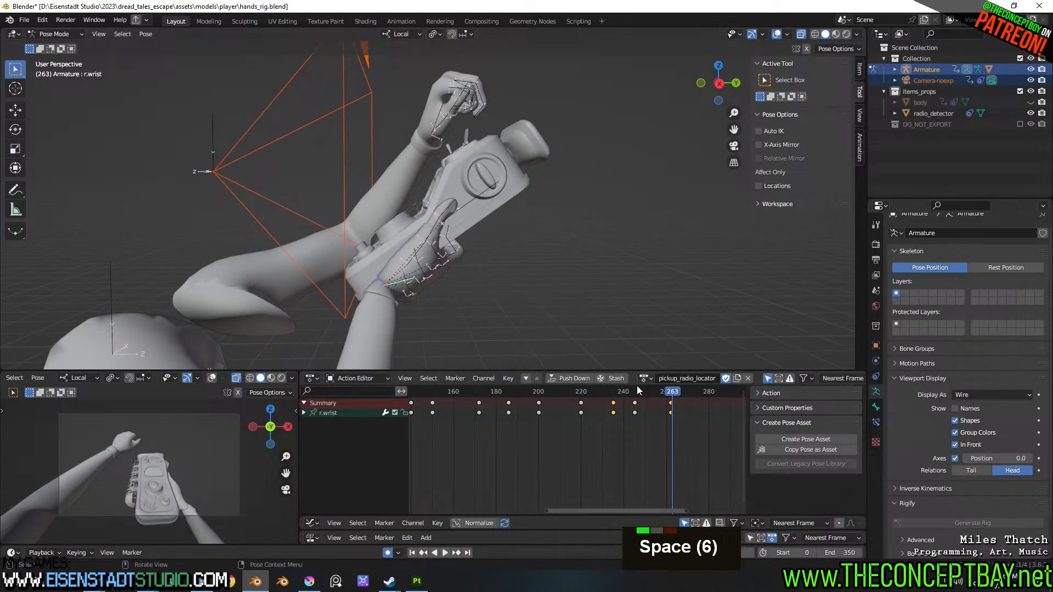
- At frame 262, rotate the right wrist about -30.1° in the side view and move it about 0.057 m upward and 0.03 m along Y
click(605, 393)
drag(615, 395, 673, 400)
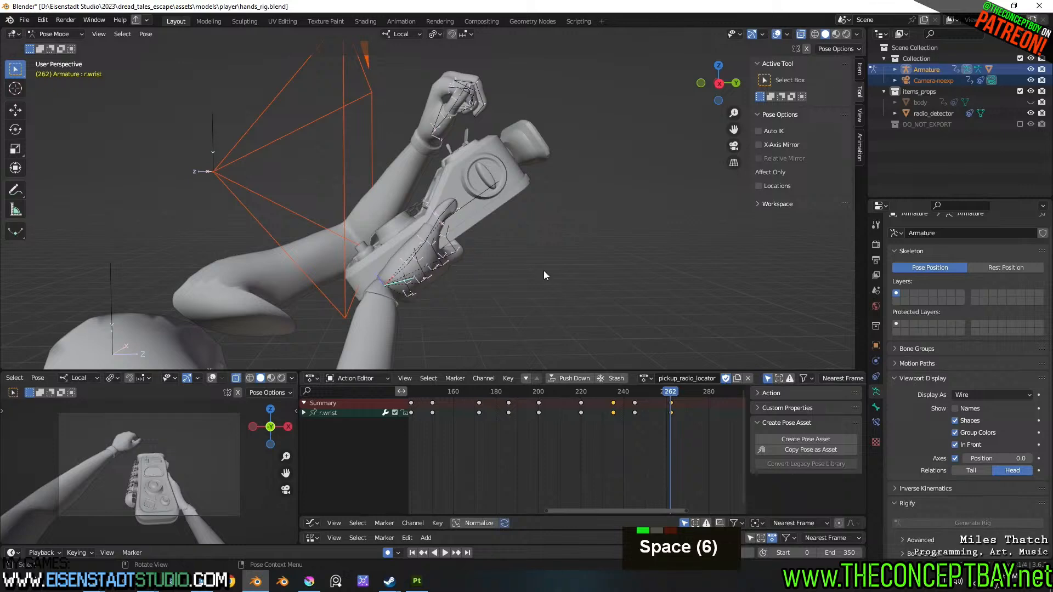
key(r)
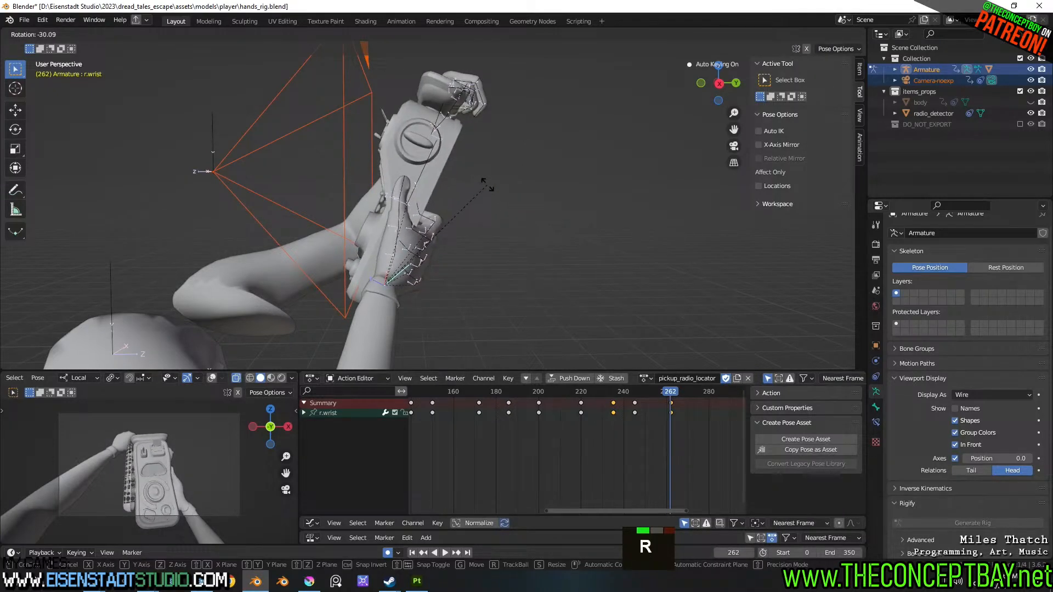
click(487, 187)
key(g)
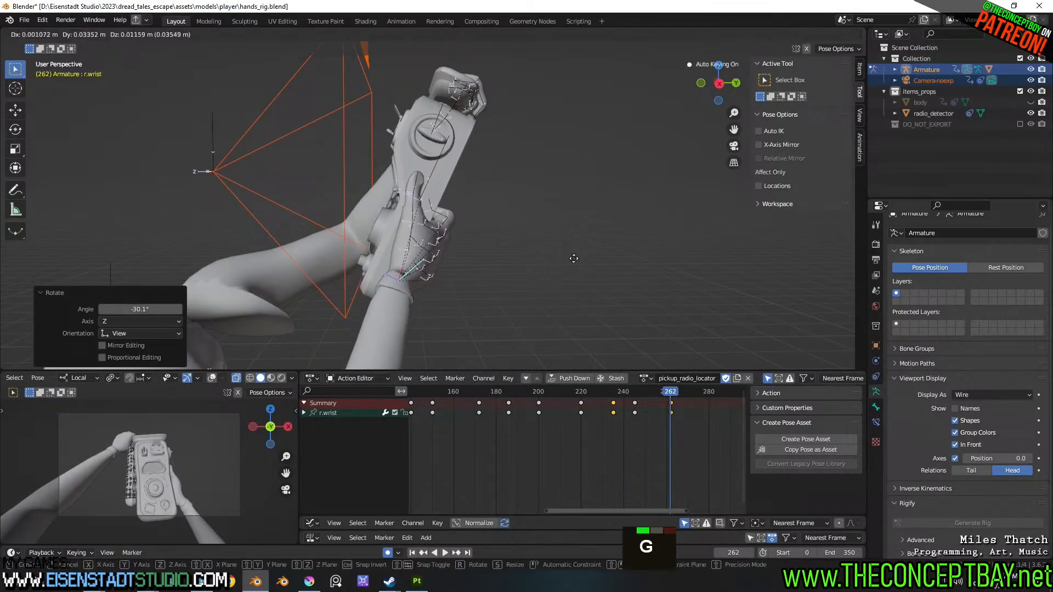
click(571, 237)
- From the front view, adjust the right wrist's rotation at frame 262, lower it about 0.018 m, and play back the motion
middle_drag(493, 238, 423, 250)
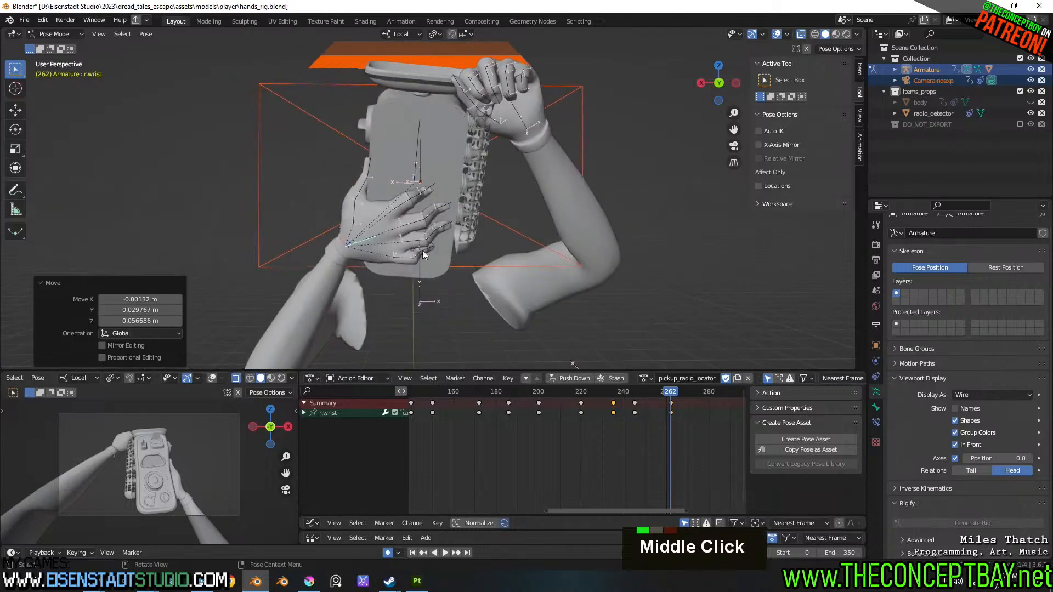
key(r)
click(551, 165)
key(g)
click(554, 172)
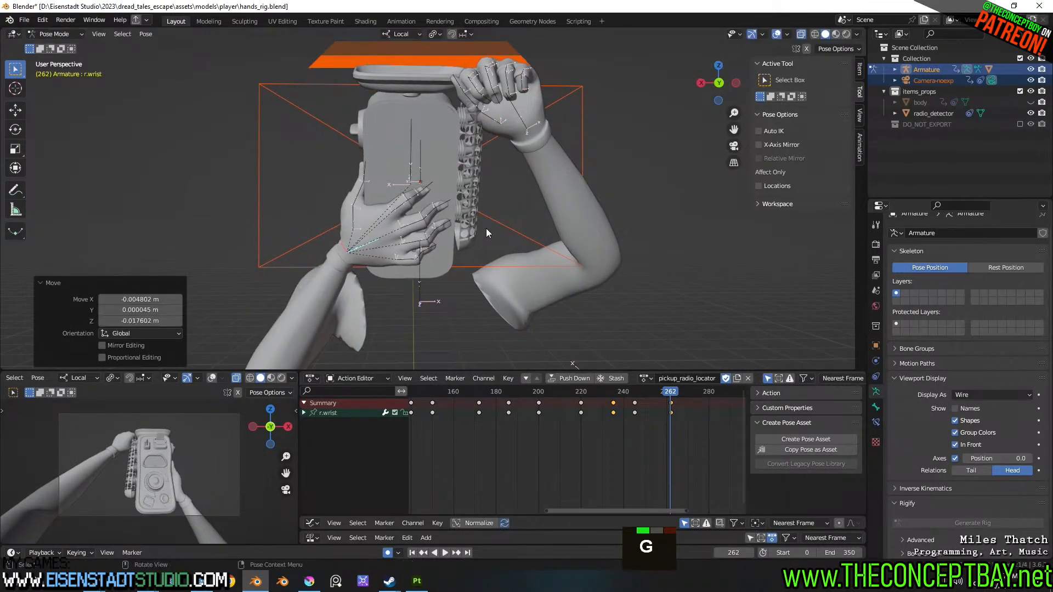
middle_drag(486, 228, 663, 270)
key(space)
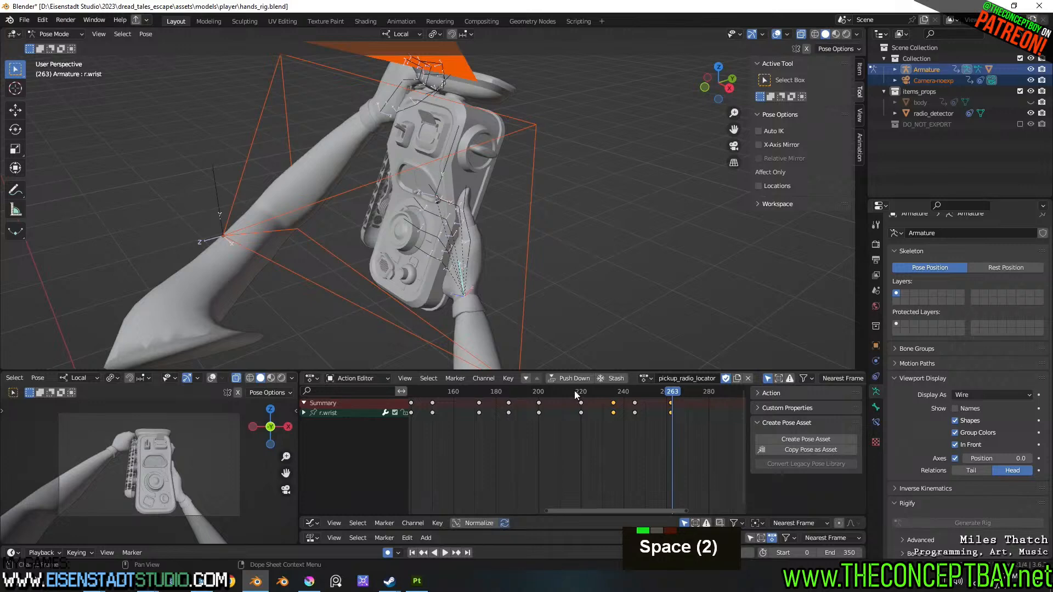
- At frame 254, move the left wrist down beside the detector and rotate it about -32.3° in the view plane
middle_drag(468, 207, 366, 153)
click(369, 119)
key(space)
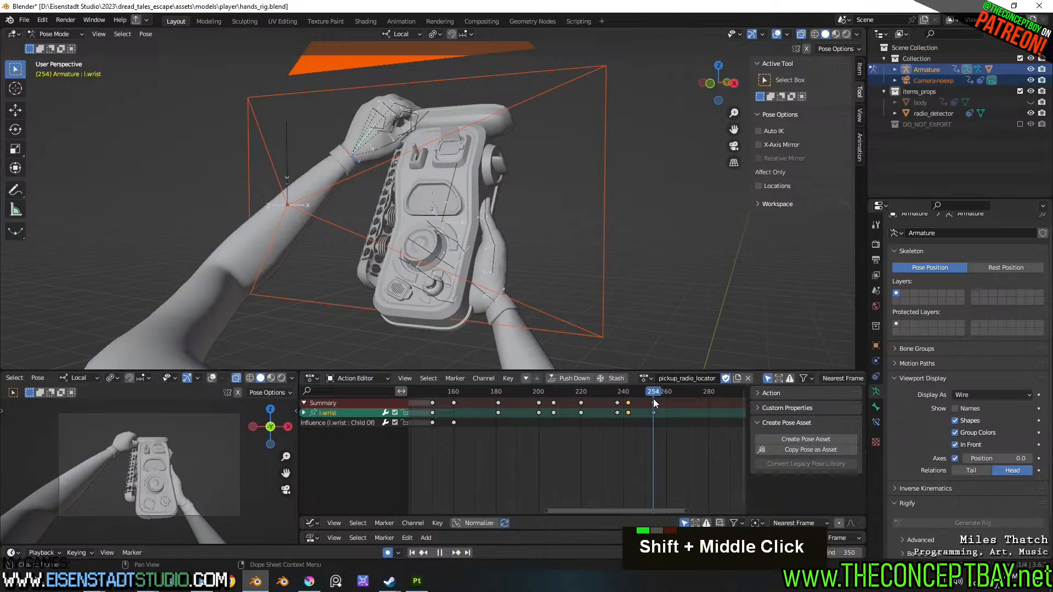
middle_drag(345, 130, 409, 181)
key(g)
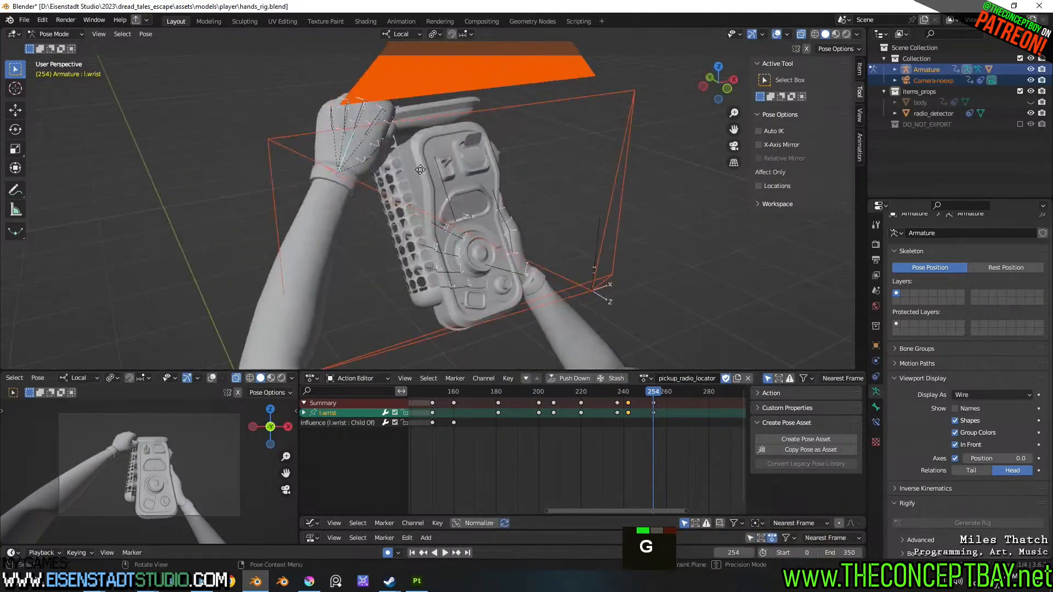
click(390, 322)
key(r)
click(371, 272)
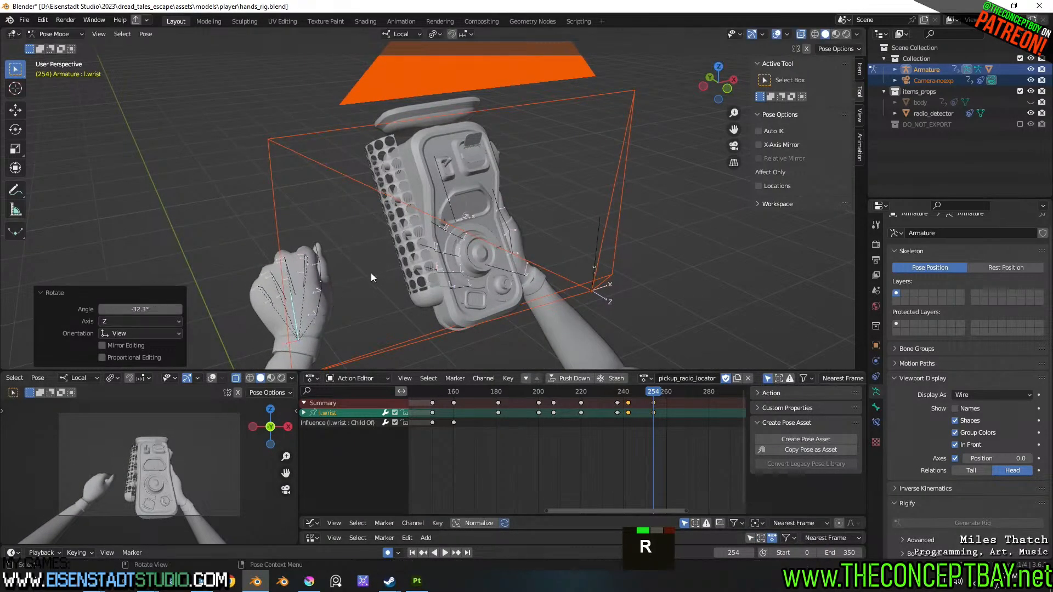
- Rotate the left wrist about -73.8° around its local Y axis at frame 254
middle_drag(371, 272, 504, 265)
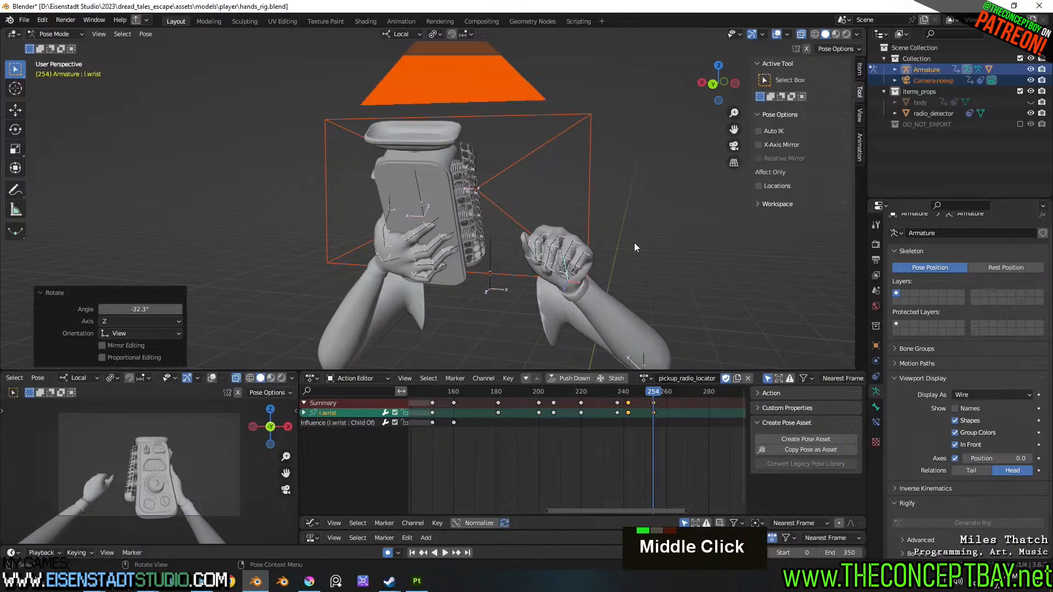
middle_drag(634, 247, 659, 281)
key(r)
key(y)
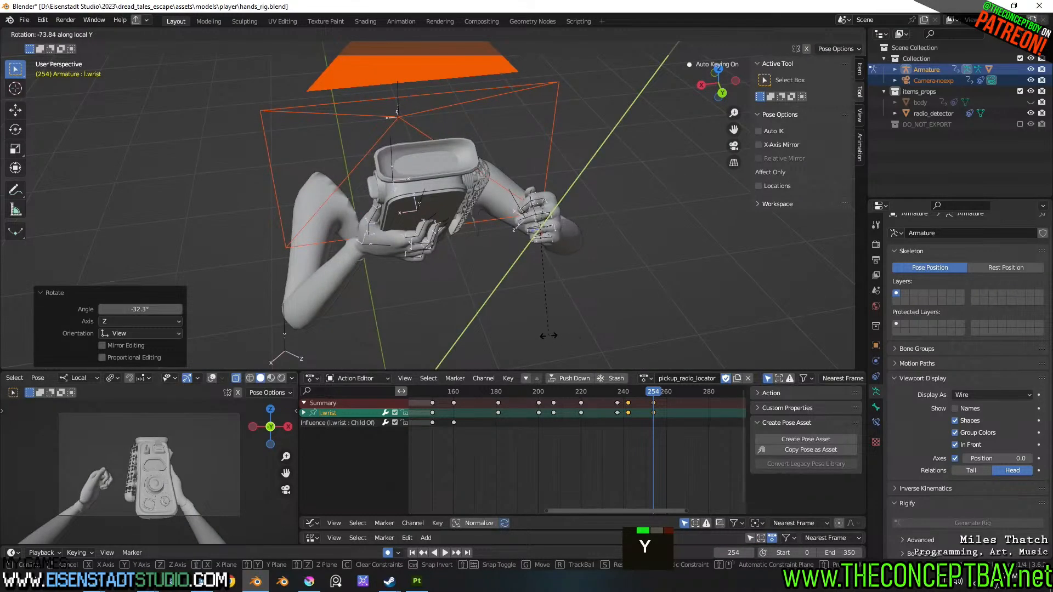
click(548, 335)
middle_drag(551, 328, 466, 306)
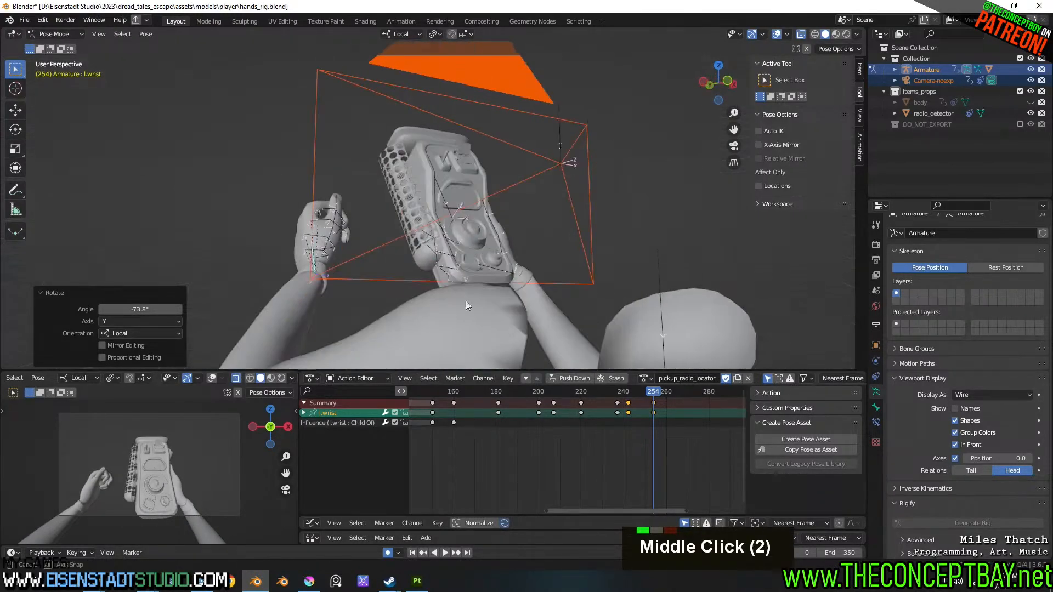
- Play back the left hand's switch flip and lift-off, including a full pass from frame 145
key(space)
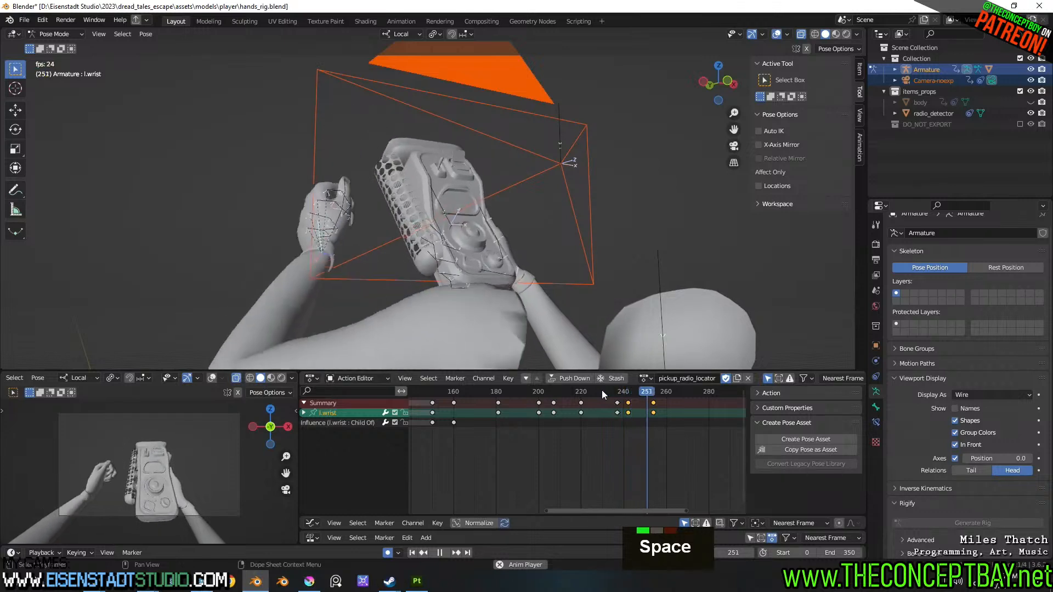
key(space)
drag(601, 390, 420, 393)
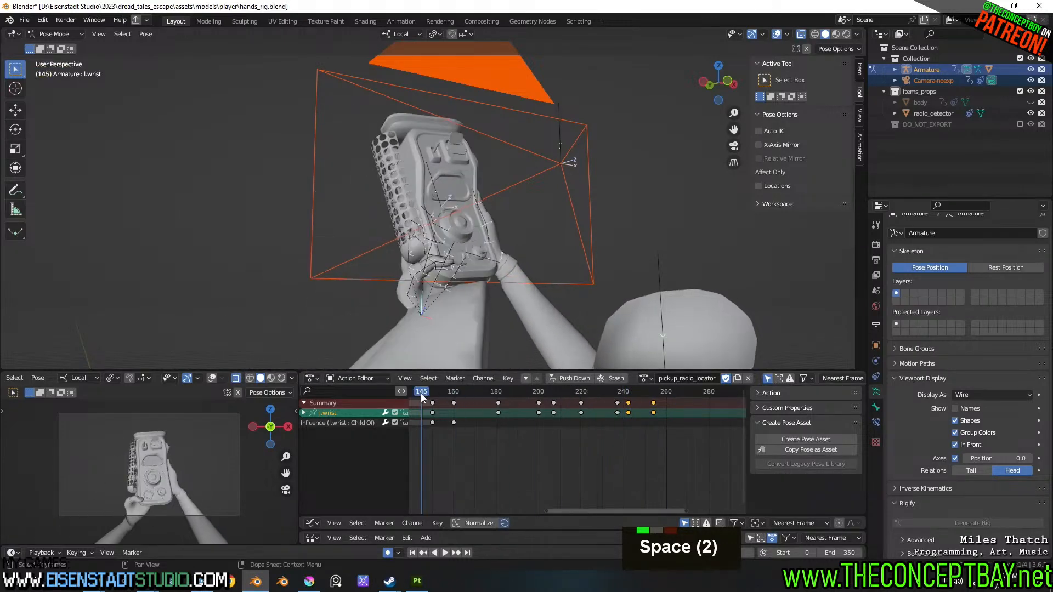
key(space)
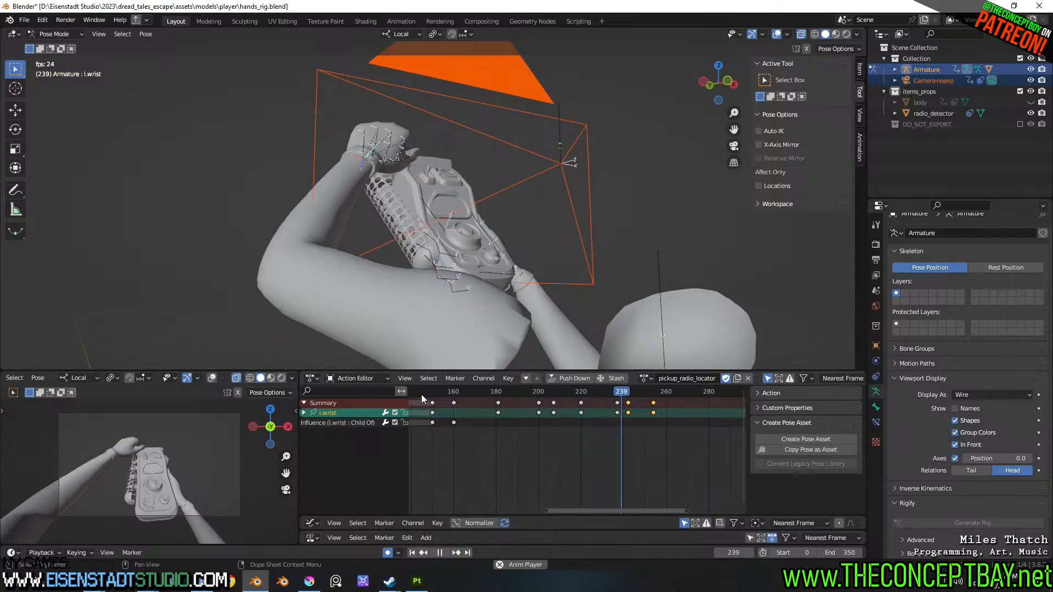
key(space)
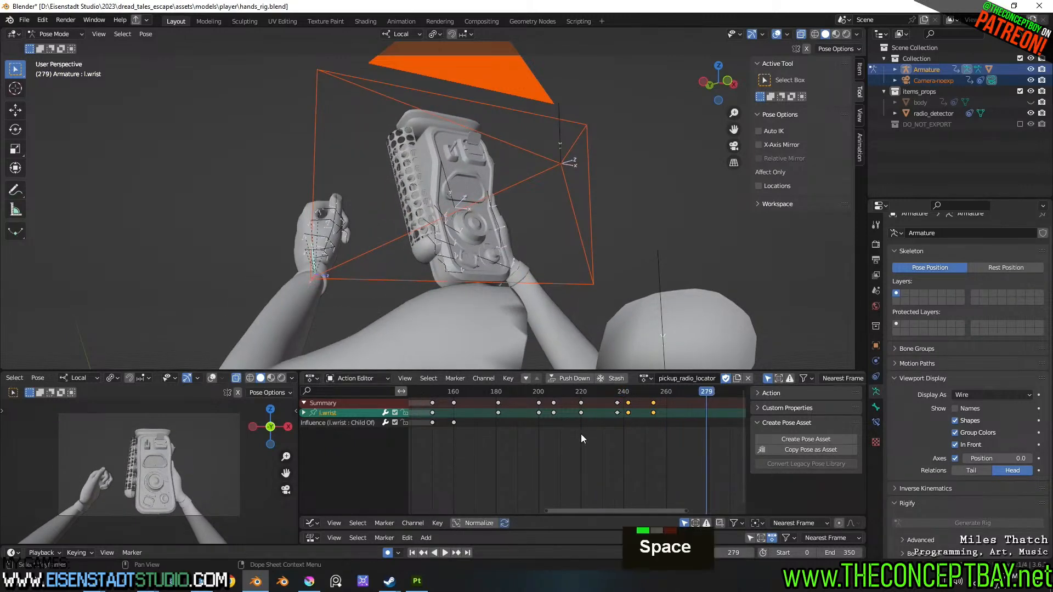
- Review the left hand's lift-off from frame 237 to 255, deselect the keyframes, and save the file
click(621, 391)
key(space)
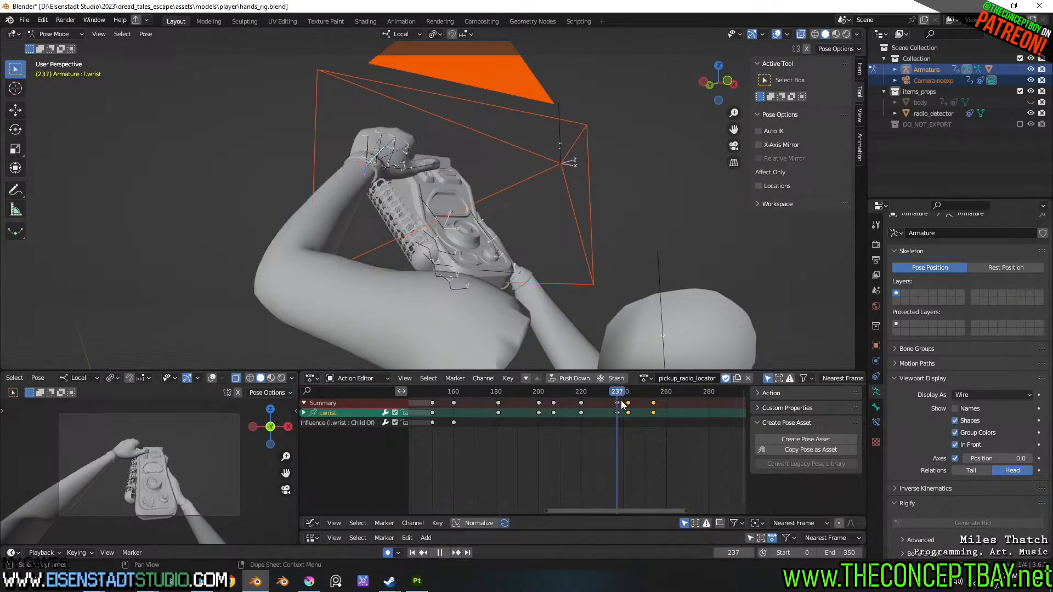
mouse_move(661, 405)
mouse_down()
mouse_move(686, 405)
mouse_move(580, 400)
mouse_move(430, 413)
mouse_move(655, 411)
mouse_up()
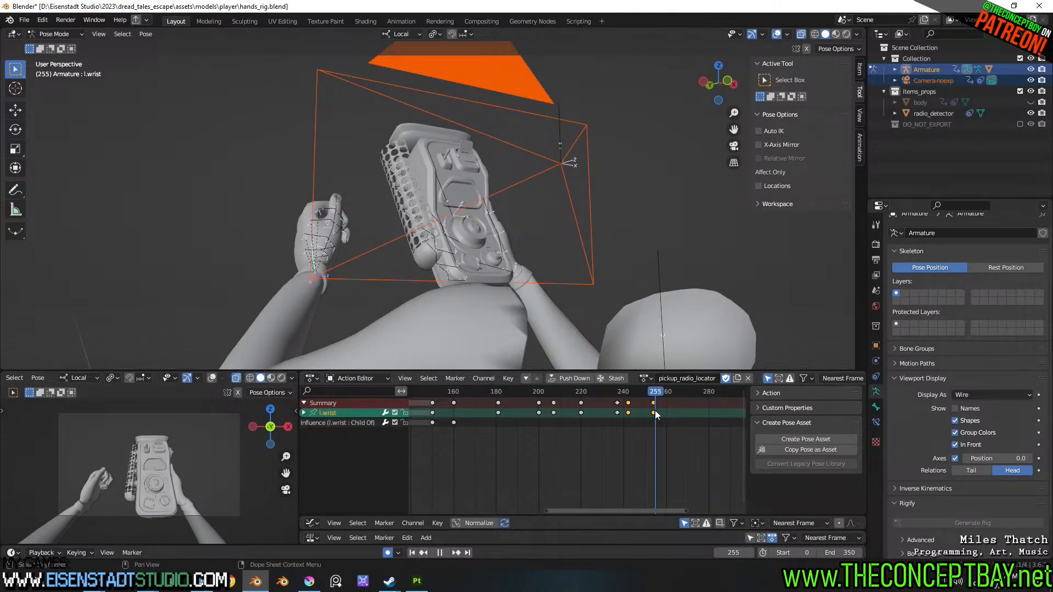
click(672, 406)
key(ctrl+s)
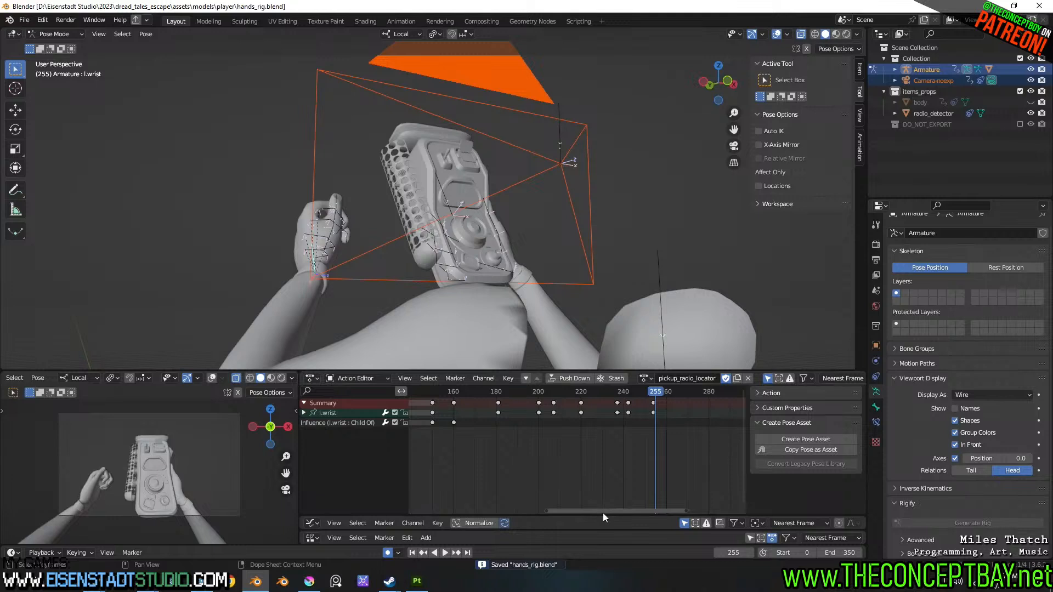
- Scrub and replay the pickup action across the timeline to check the left hand's timing up to its last keyframe
drag(604, 512, 633, 508)
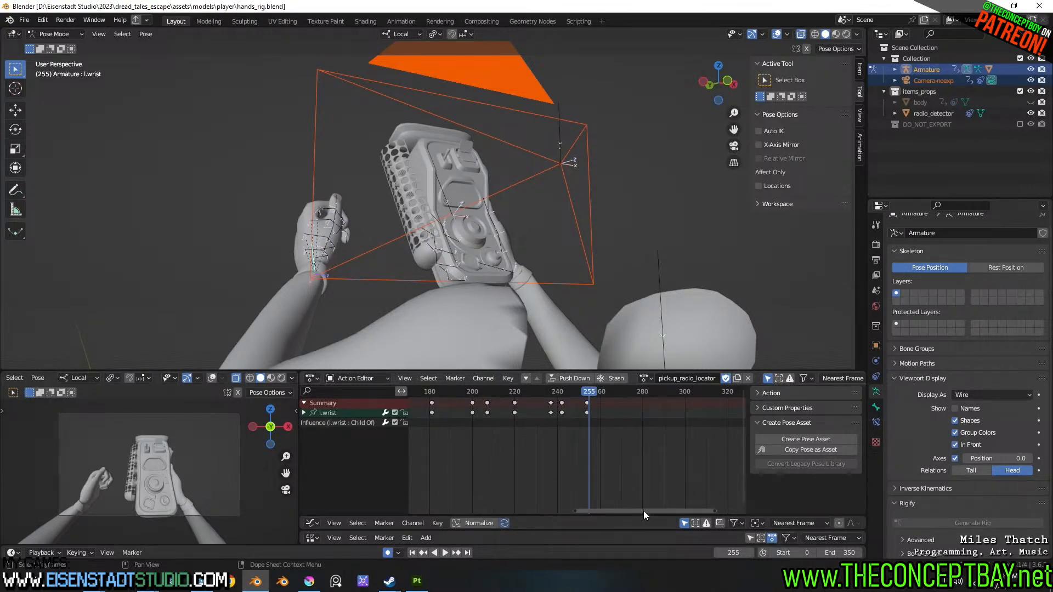
drag(644, 512, 672, 514)
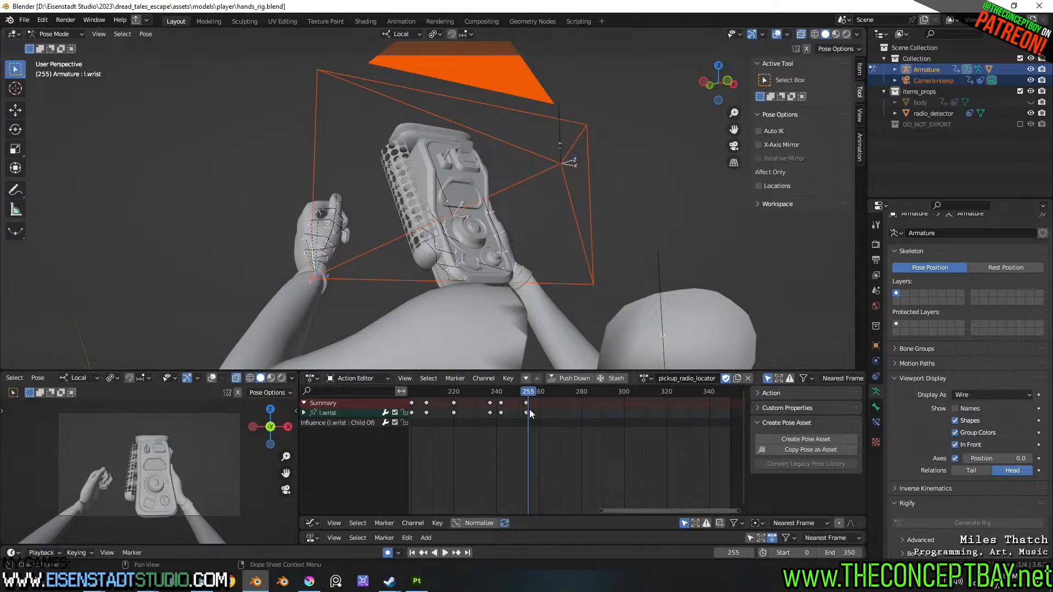
drag(531, 395, 744, 425)
middle_drag(485, 464, 623, 472)
click(428, 393)
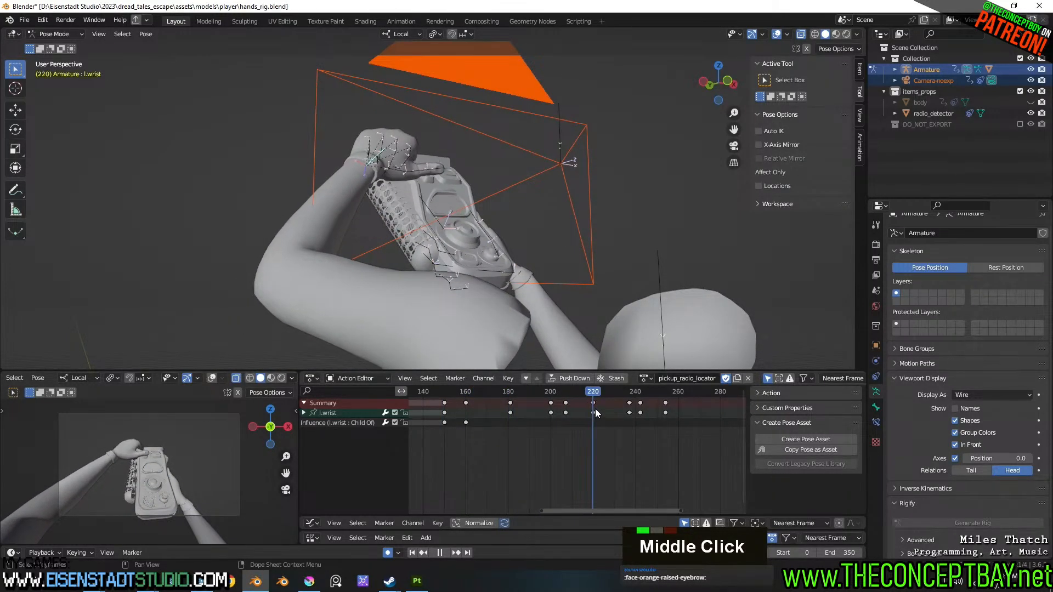
mouse_move(615, 413)
mouse_down()
mouse_move(690, 406)
mouse_move(553, 418)
mouse_move(522, 413)
mouse_move(664, 408)
mouse_move(516, 410)
mouse_move(660, 412)
mouse_move(615, 412)
mouse_up()
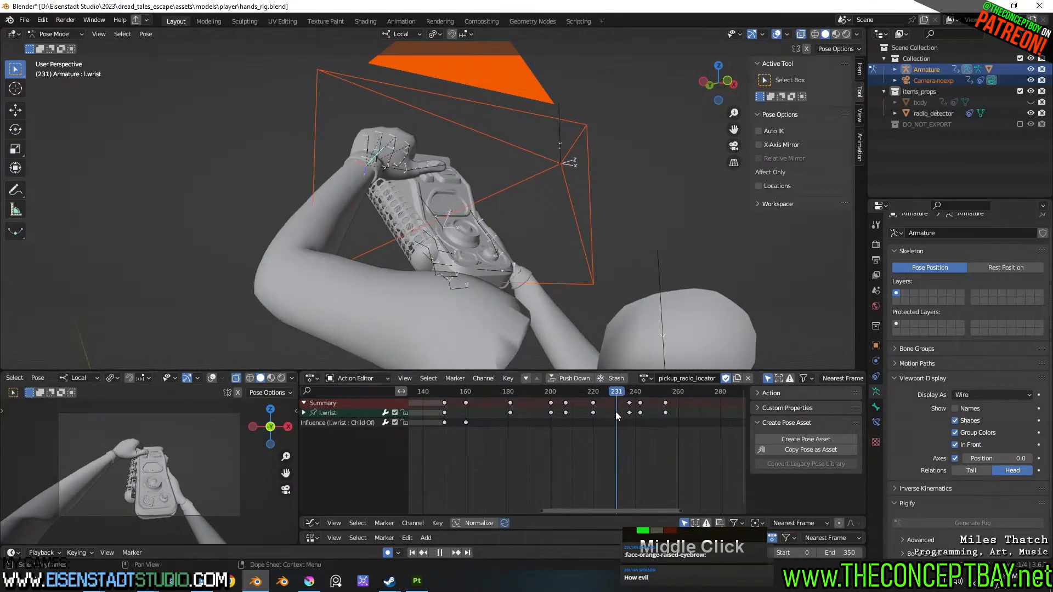
key(space)
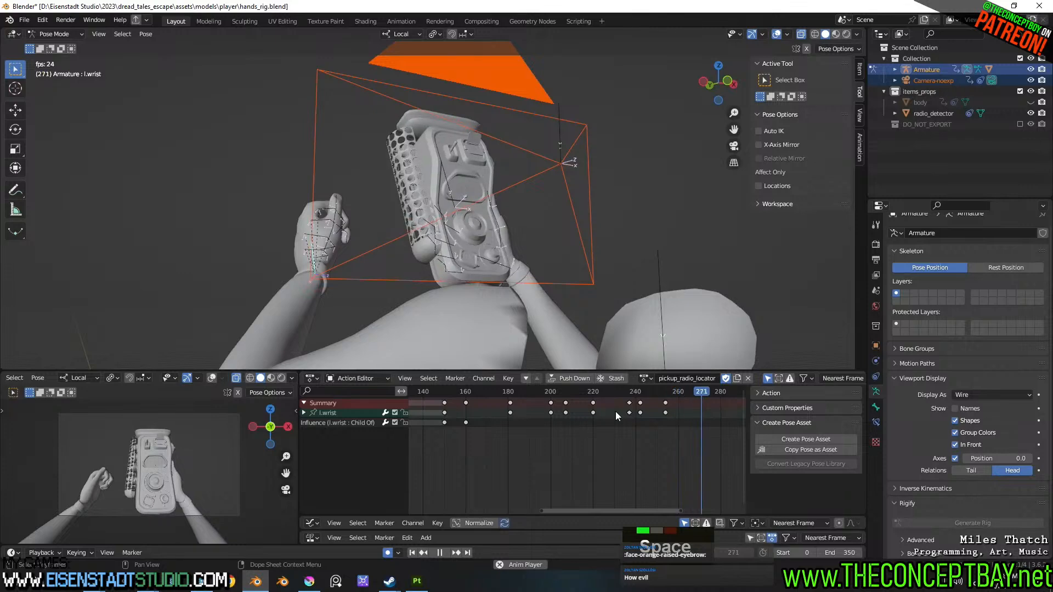
key(space)
key(Down)
- Select the right wrist and play back its motion from about frame 162 in the side view
middle_drag(547, 145, 503, 291)
click(438, 255)
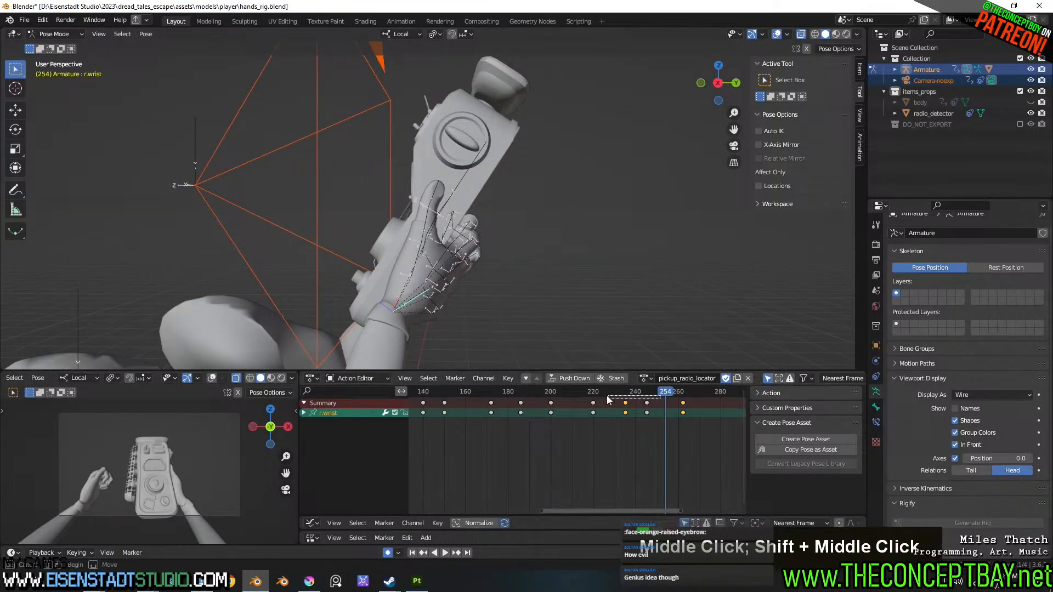
drag(672, 394, 566, 394)
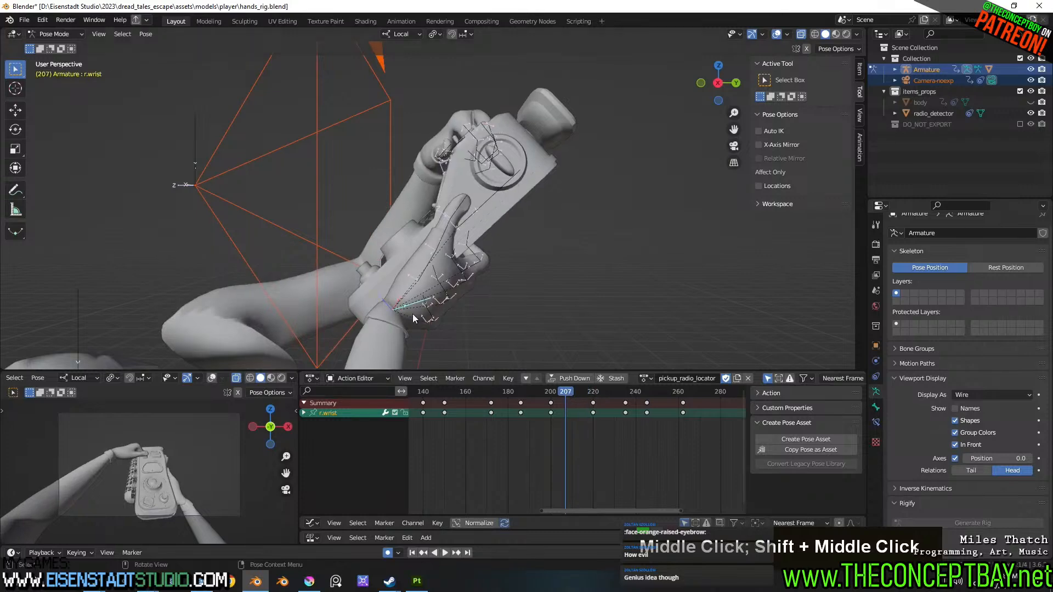
middle_drag(472, 296, 498, 292)
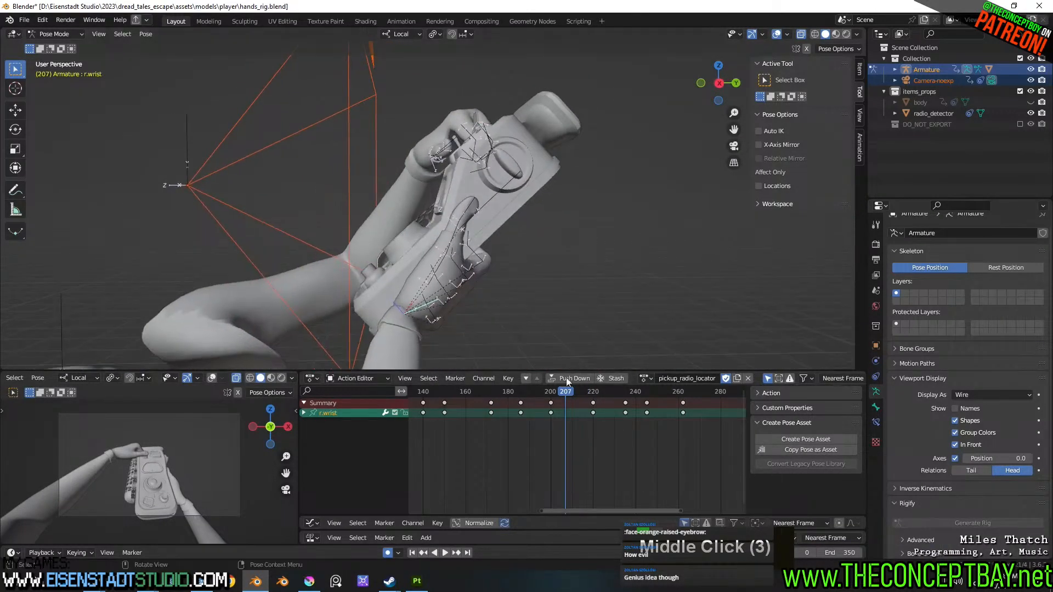
drag(565, 391, 470, 391)
key(space)
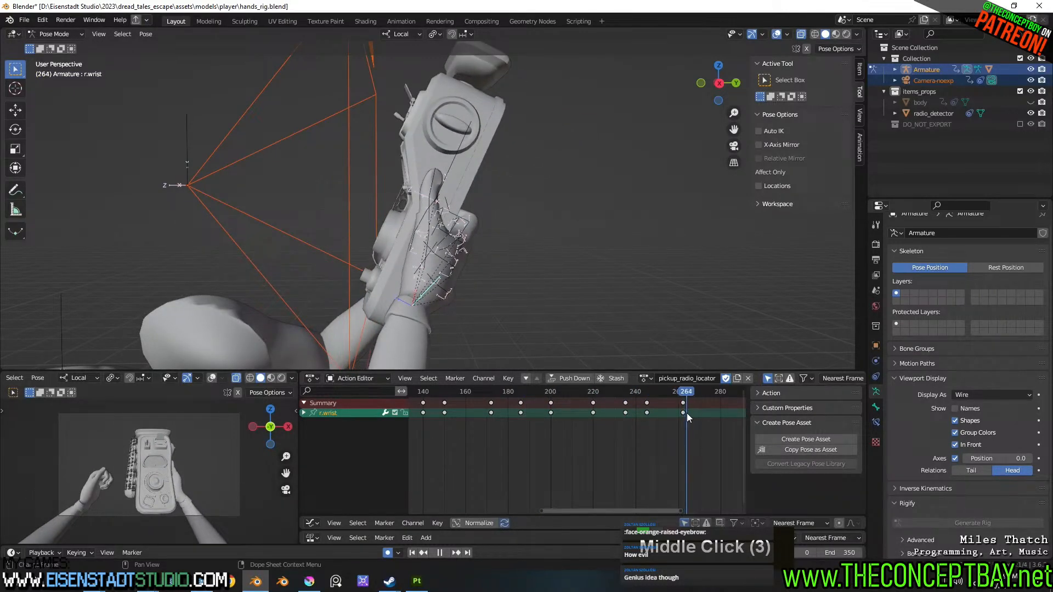
key(space)
- At frame 284, rotate the right wrist about -3.32°, raise it about 0.028 m, and play back from about frame 230
shift+middle_drag(674, 270, 671, 275)
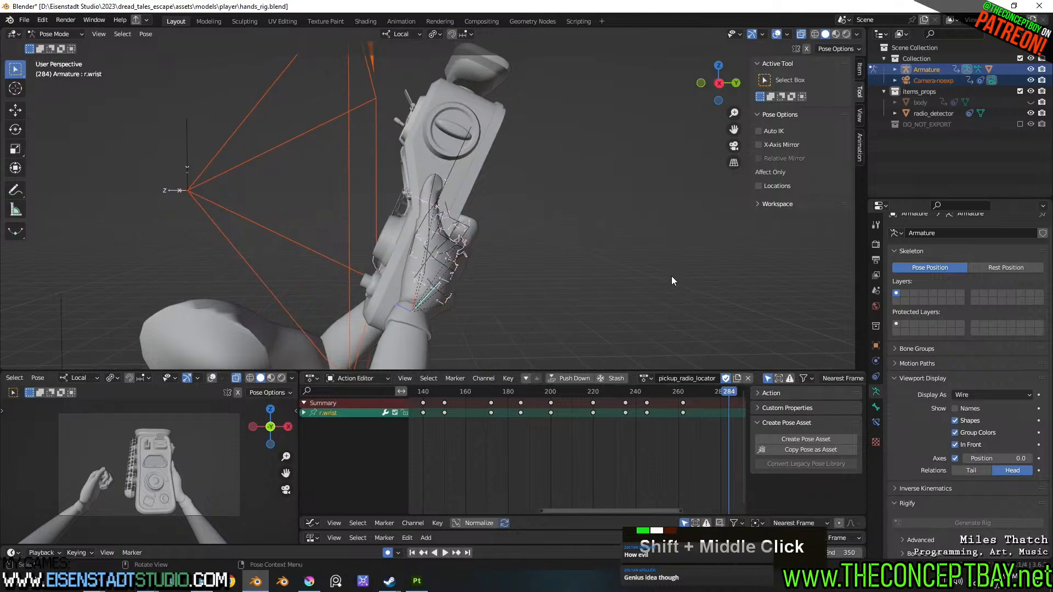
key(g)
click(668, 269)
key(r)
key(g)
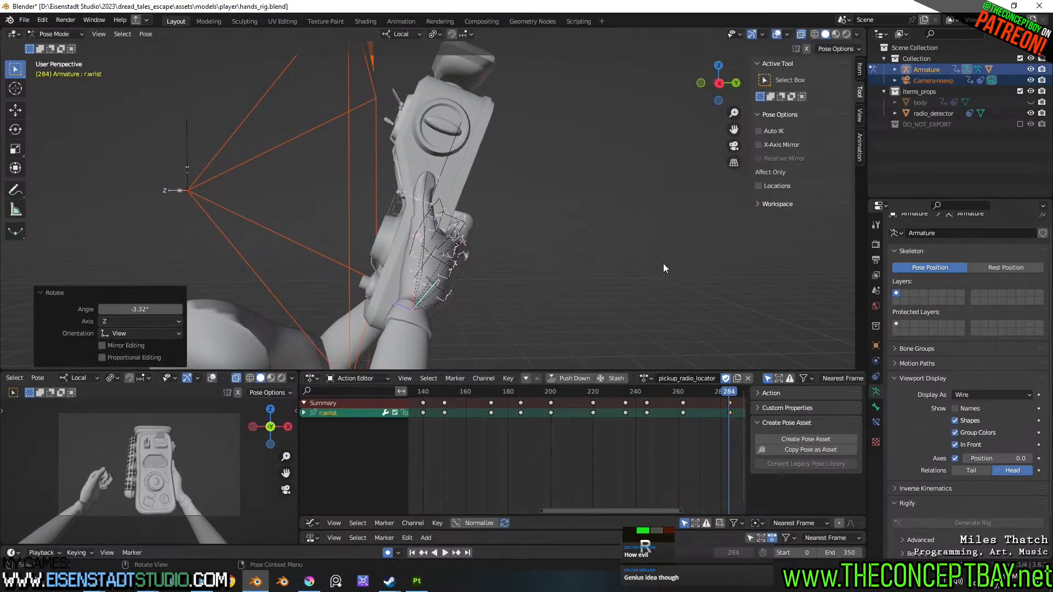
click(689, 307)
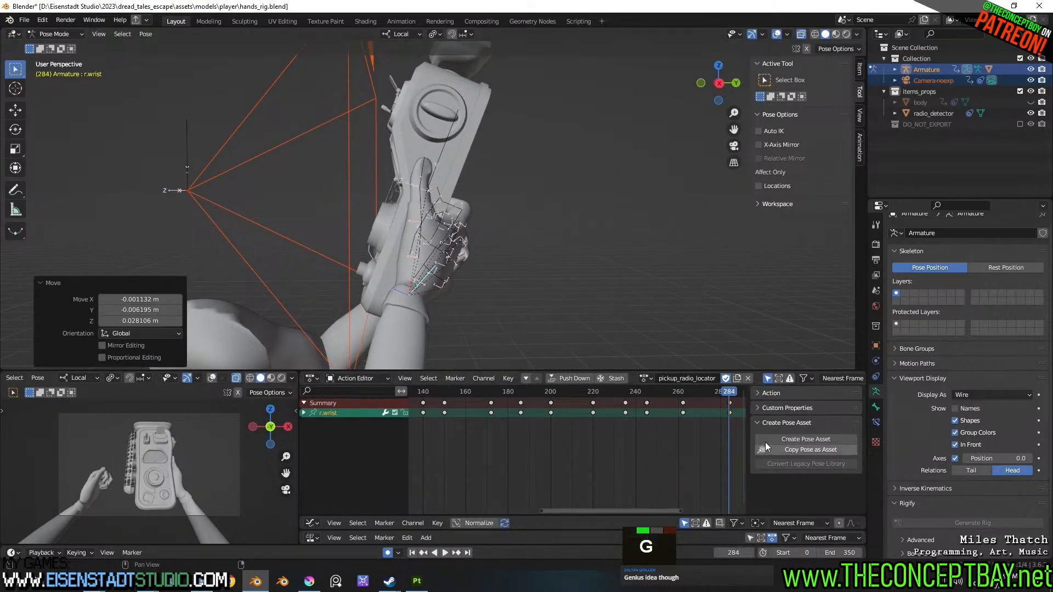
drag(706, 391, 614, 390)
key(space)
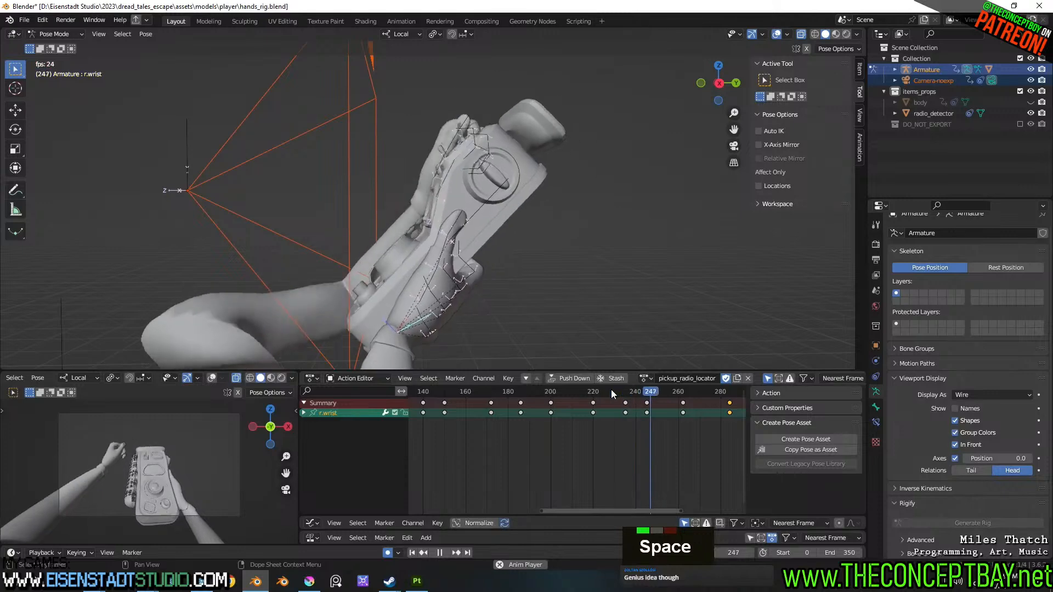
key(space)
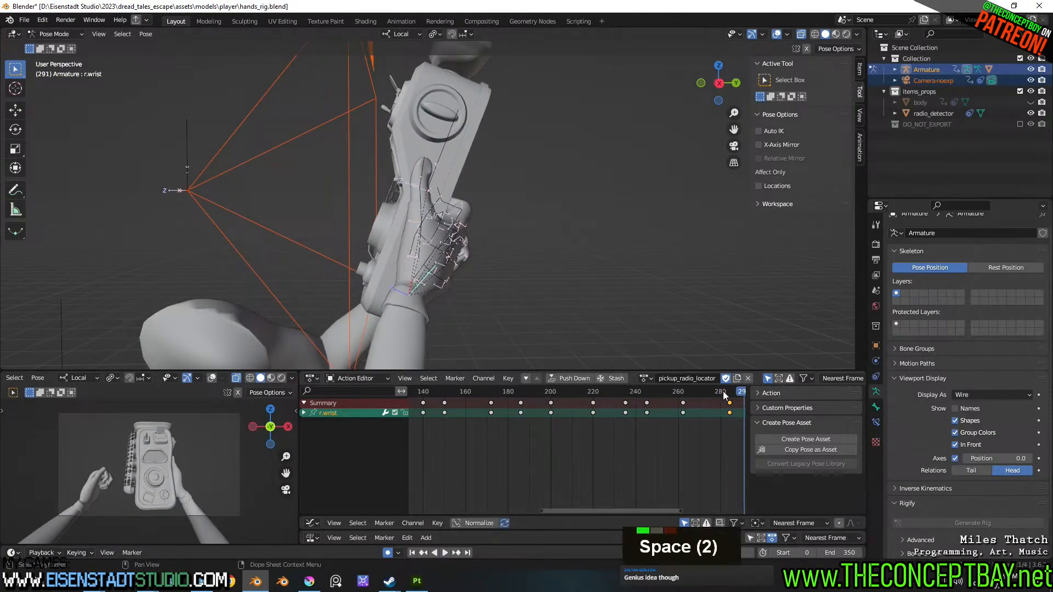
- At frame 312, lower the right wrist about 0.013 m and play back its motion from about frame 260
shift+middle_drag(633, 273, 601, 323)
middle_drag(680, 473, 558, 433)
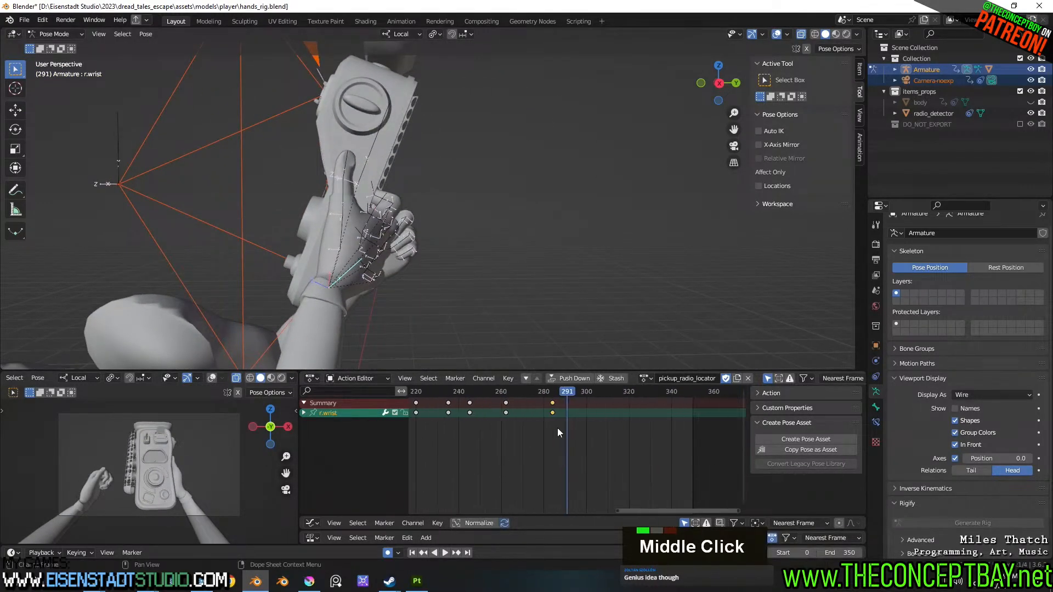
key(g)
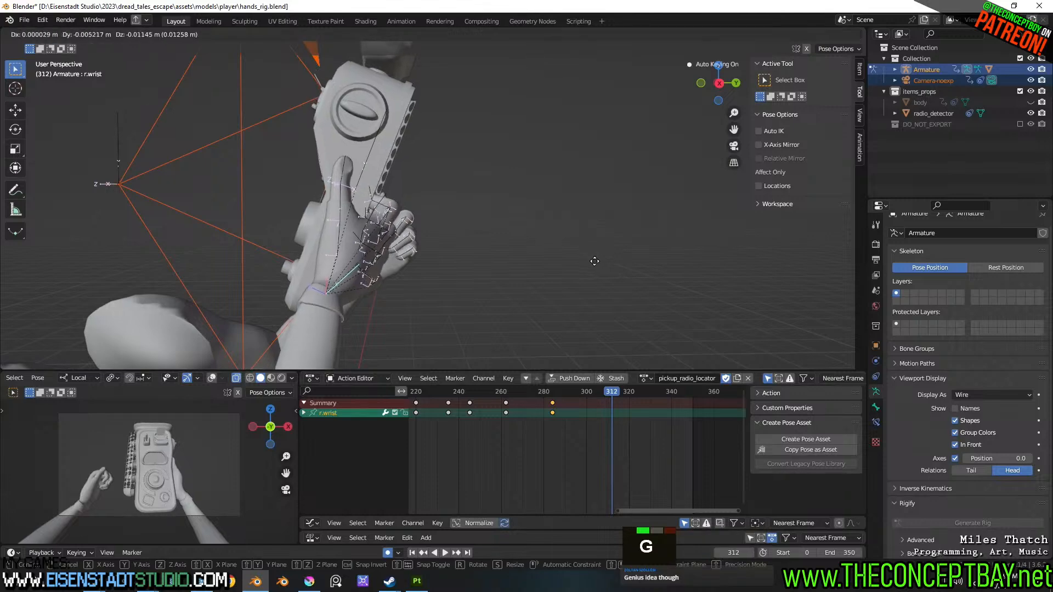
click(586, 266)
key(space)
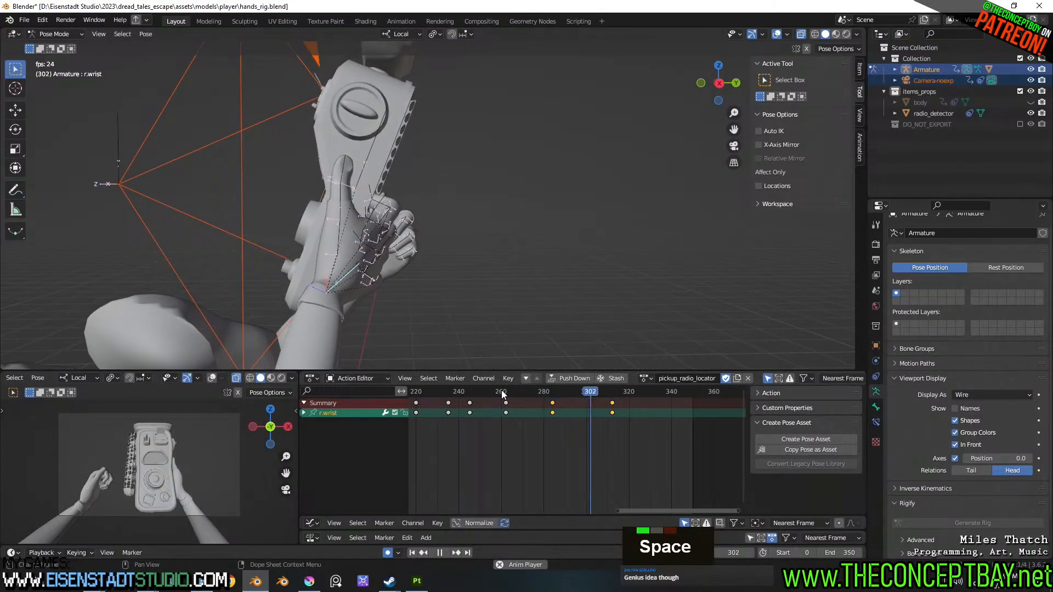
key(space)
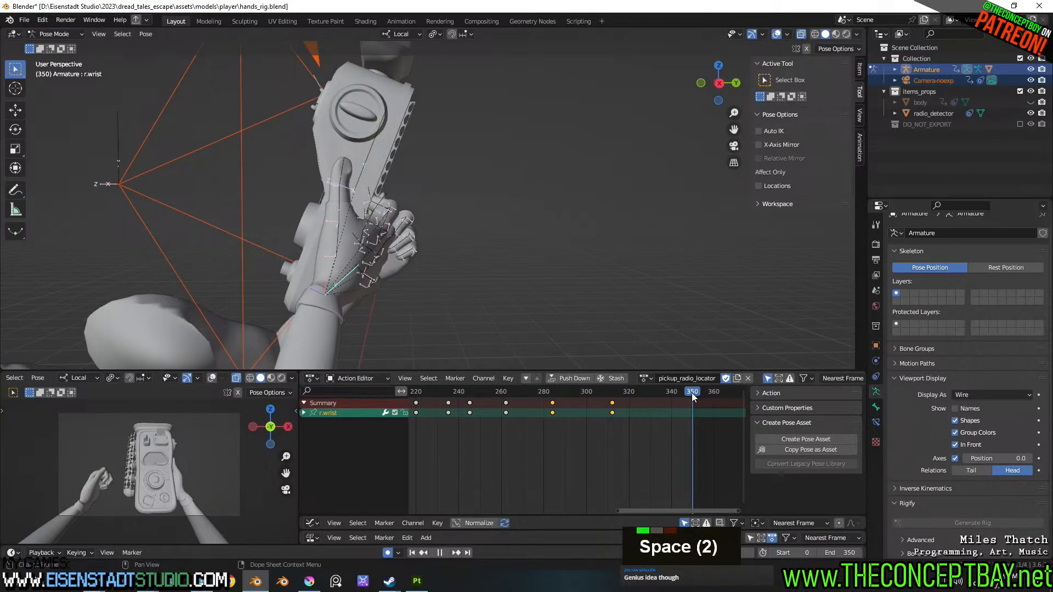
- At frame 350, rotate the right wrist 56.5° in the view plane and lower it about 0.54 m
shift+middle_drag(557, 245, 568, 195)
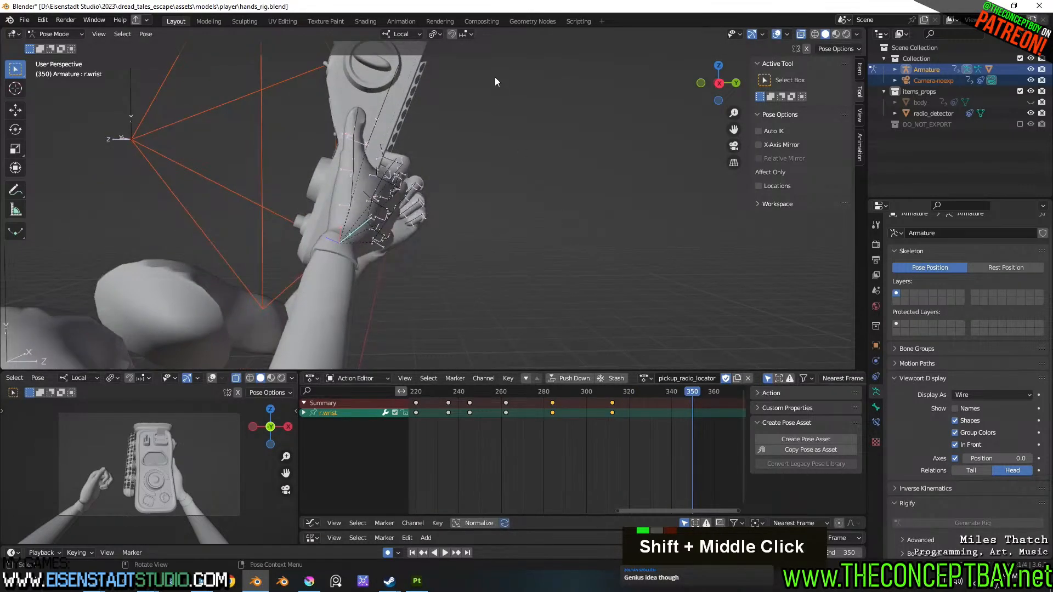
key(r)
click(548, 142)
key(g)
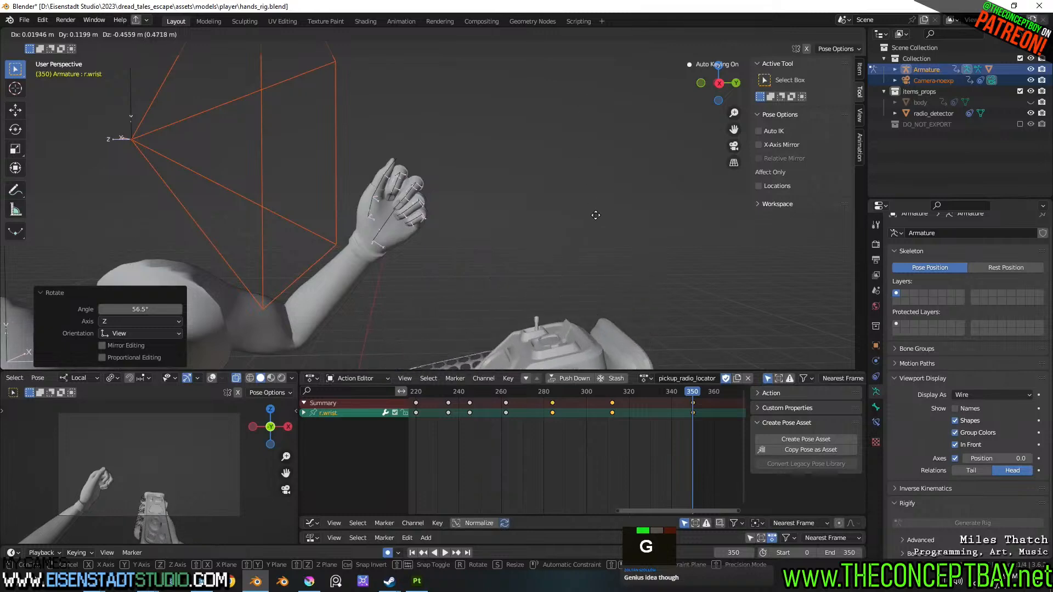
click(603, 263)
- Rotate the right wrist another 34° or so at frame 350, lower it about 0.135 m more, and play back from frame 283
scroll(574, 81, down, 2)
shift+scroll(574, 81, down, 2)
key(r)
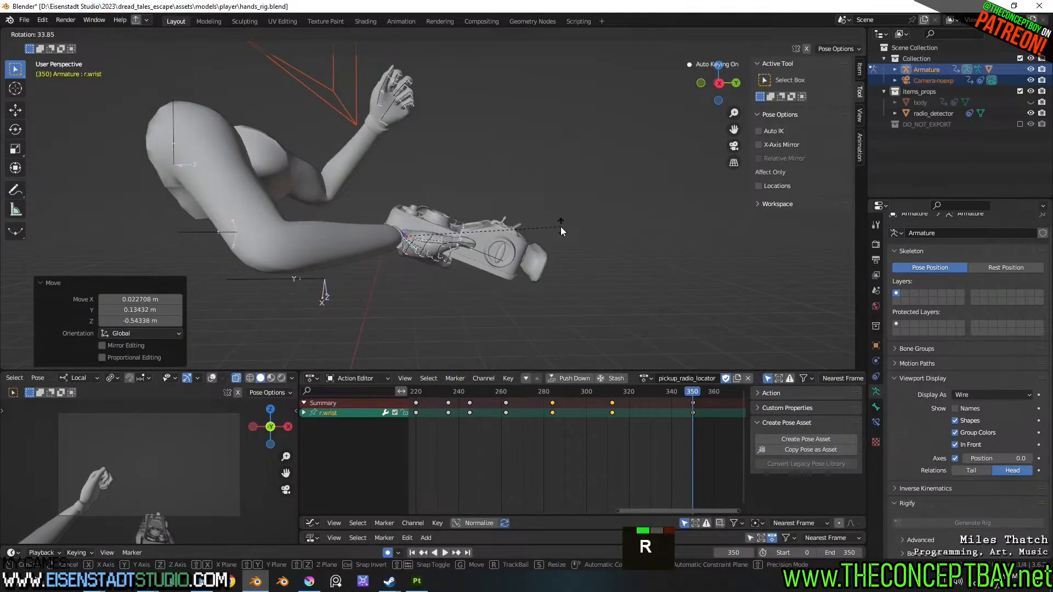
click(560, 227)
key(g)
click(555, 266)
click(550, 395)
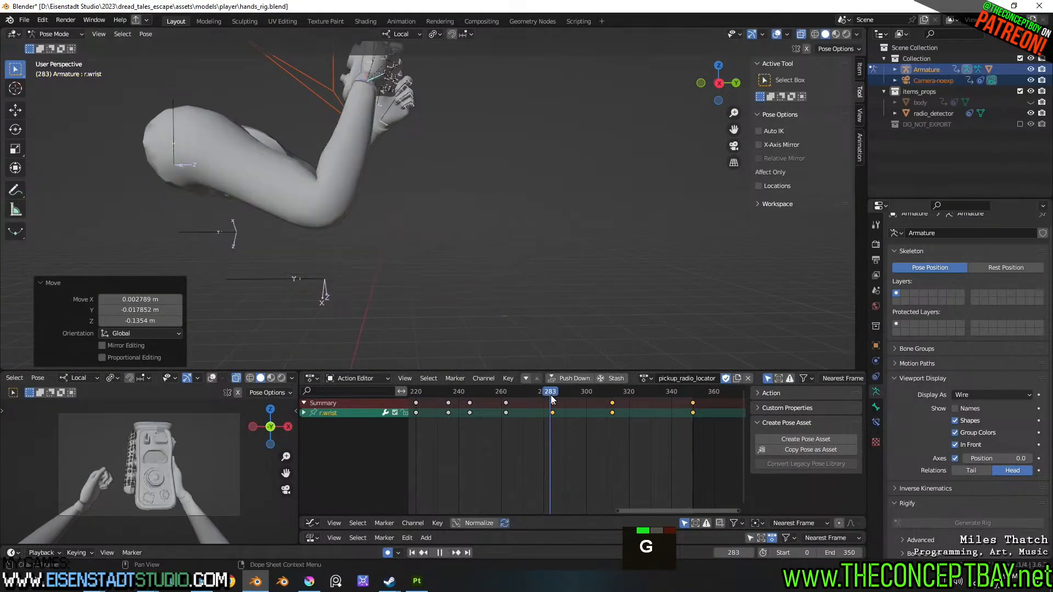
key(space)
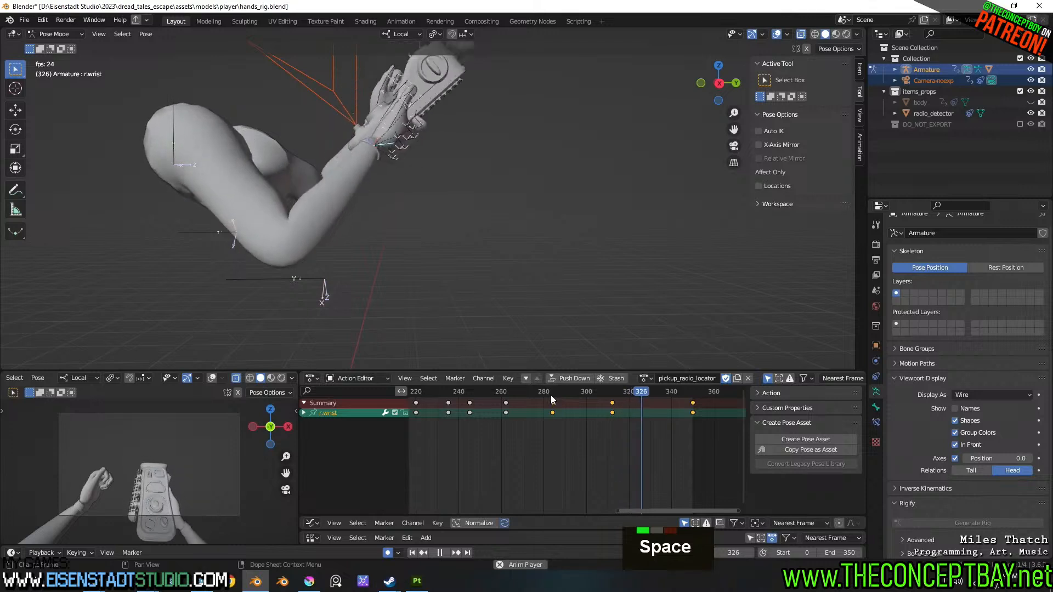
key(space)
- Move the right wrist's keyframe at frame 350 to frame 331 and play back the lowering motion
click(709, 399)
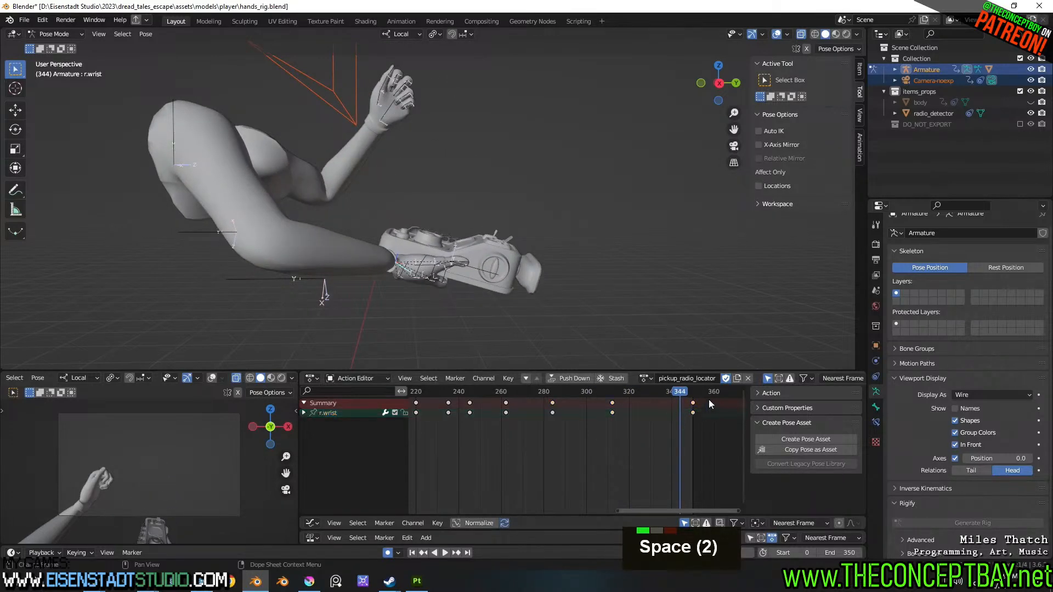
key(g)
click(652, 405)
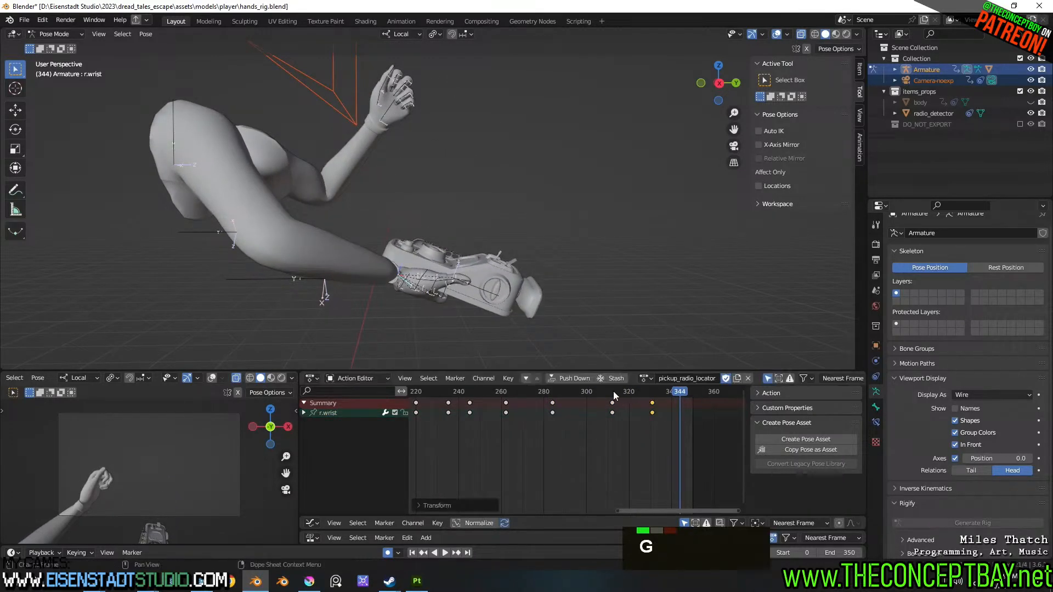
mouse_move(613, 391)
mouse_down()
mouse_move(605, 389)
mouse_move(644, 390)
mouse_move(610, 394)
mouse_up()
key(space)
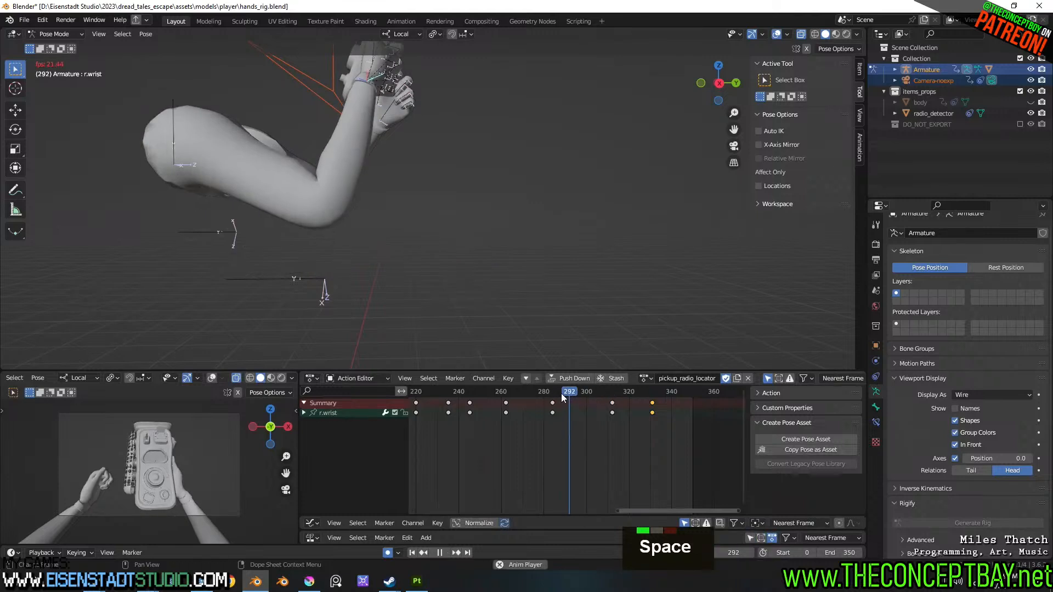
key(space)
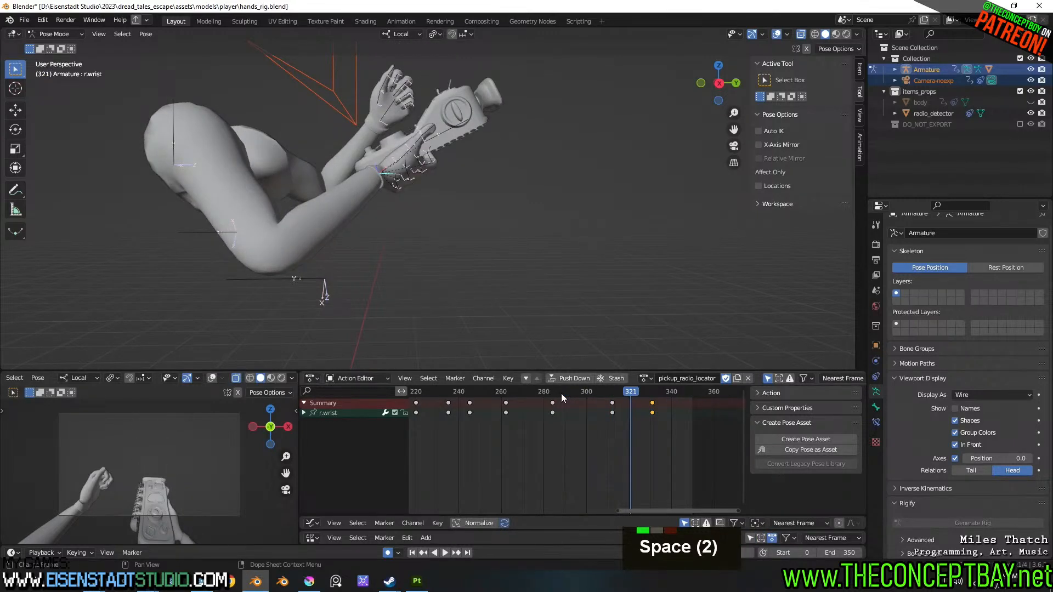
- At frame 331, rotate the right wrist about -146° in the side view and about 90° from a second view angle
drag(630, 391, 653, 393)
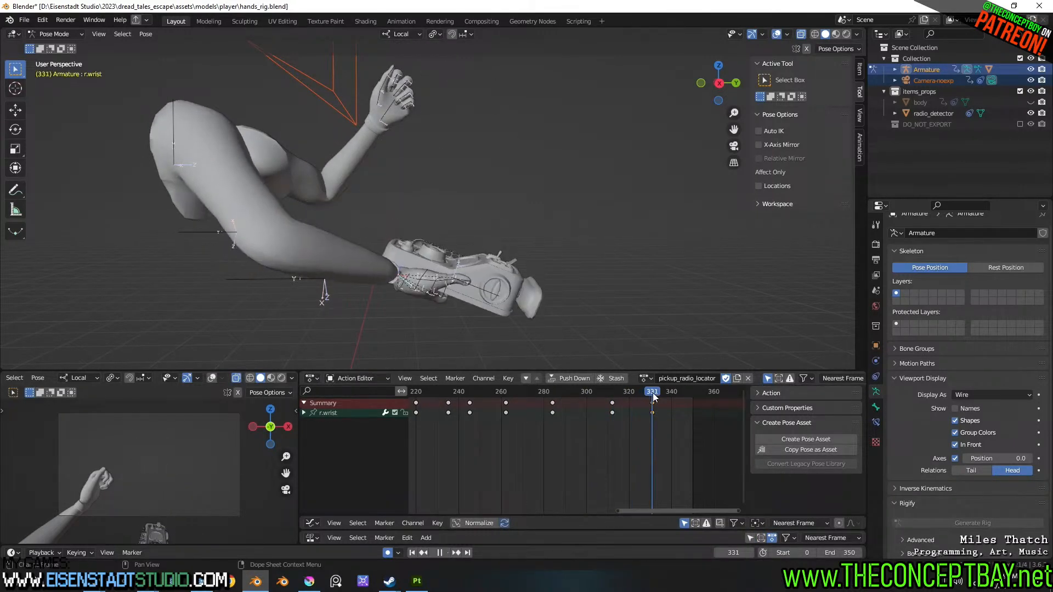
shift+middle_drag(471, 300, 551, 260)
key(r)
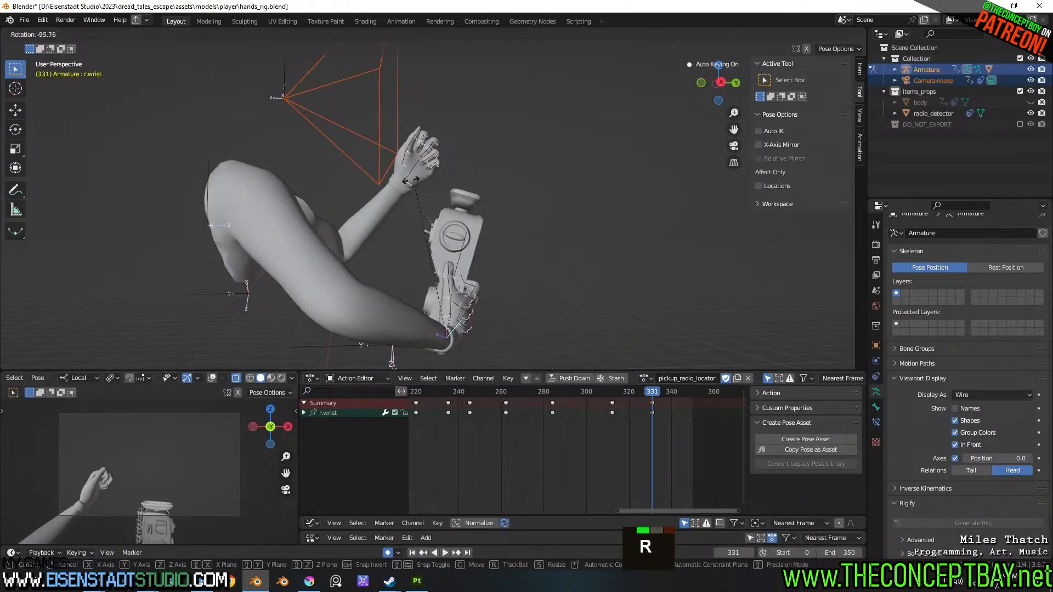
click(430, 242)
middle_drag(430, 241, 435, 244)
key(r)
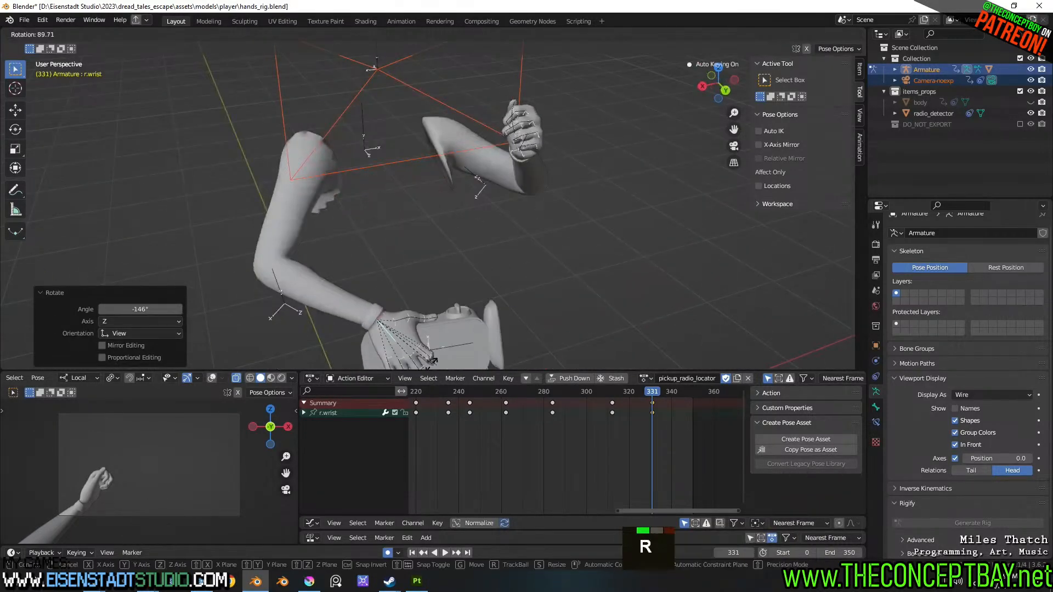
click(433, 359)
middle_drag(433, 359, 636, 362)
- Go to frame 313, enlarge the Graph Editor, and clear its channel filter to show the wrist's last curves
mouse_move(602, 391)
mouse_down()
mouse_move(638, 387)
mouse_move(595, 390)
mouse_move(630, 390)
mouse_move(615, 392)
mouse_up()
shift+middle_drag(542, 209, 521, 313)
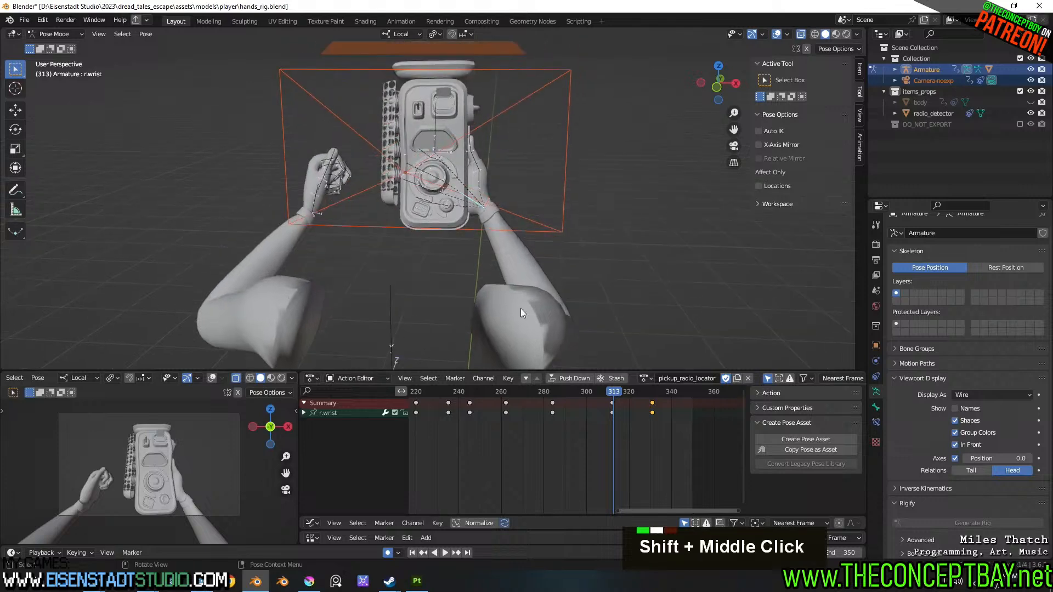
drag(471, 515, 471, 386)
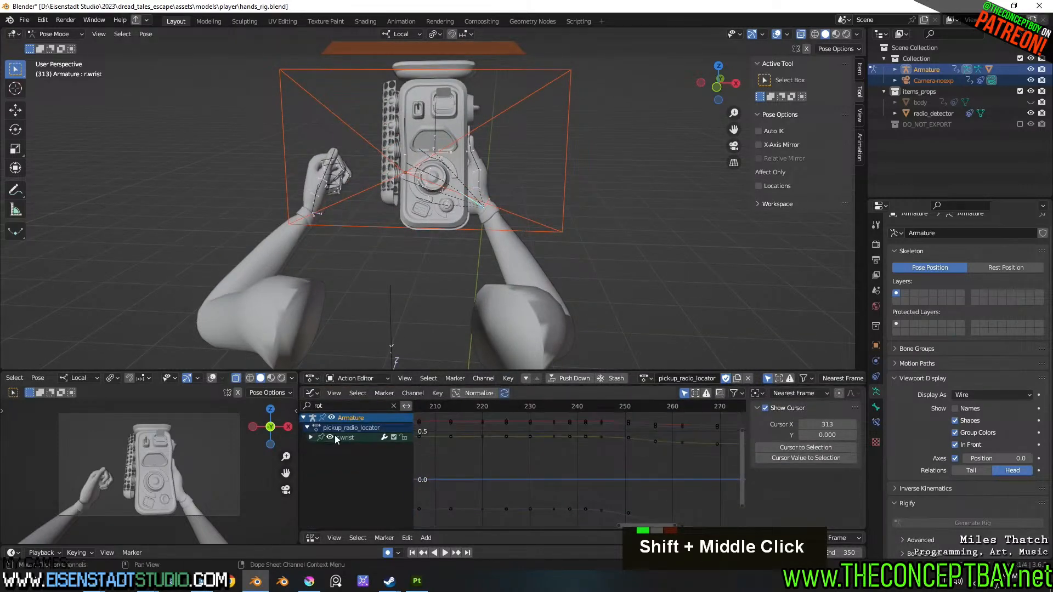
click(394, 407)
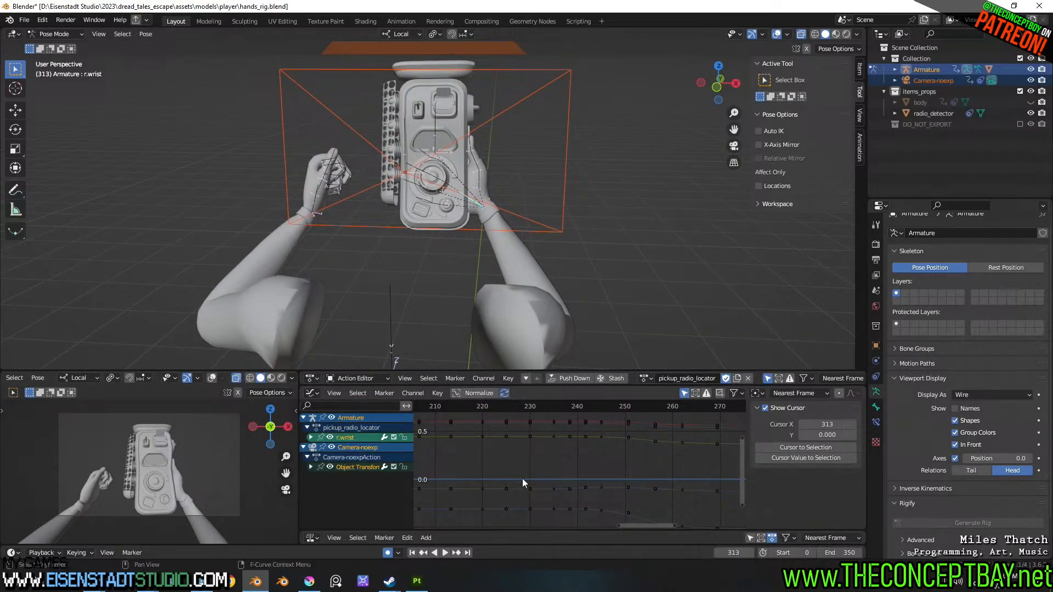
middle_drag(522, 478, 512, 469)
middle_drag(619, 467, 497, 456)
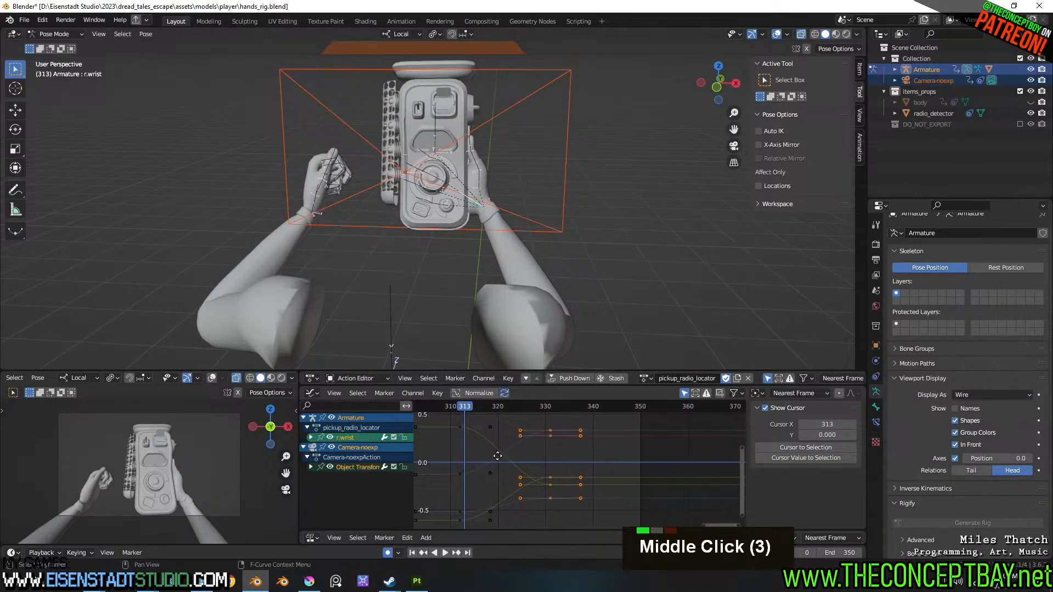
- Make the armature the only selected object, leaving the camera out, and return it to Pose Mode
click(373, 450)
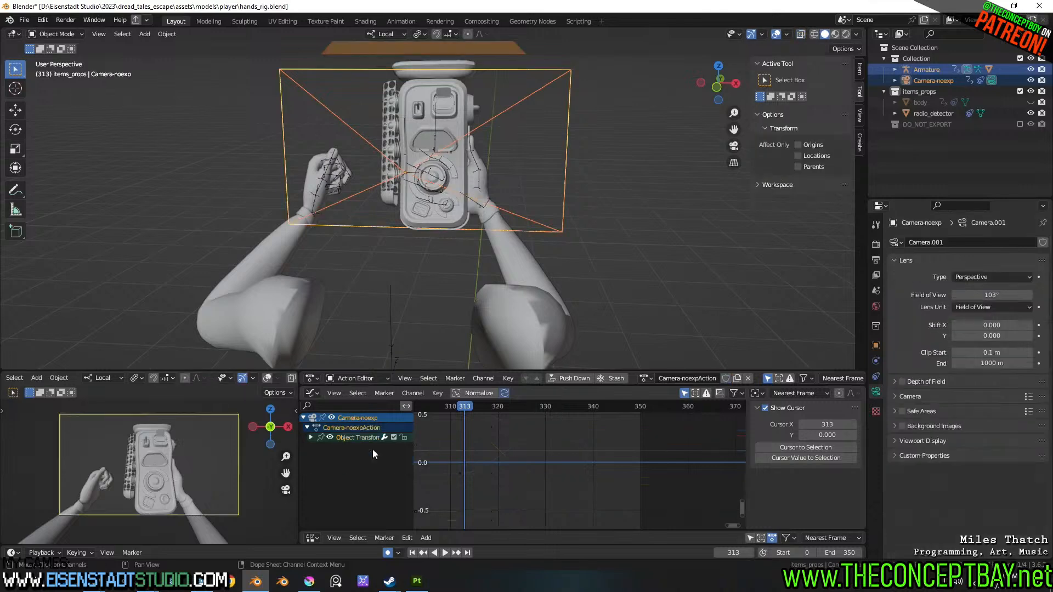
middle_drag(522, 208, 510, 222)
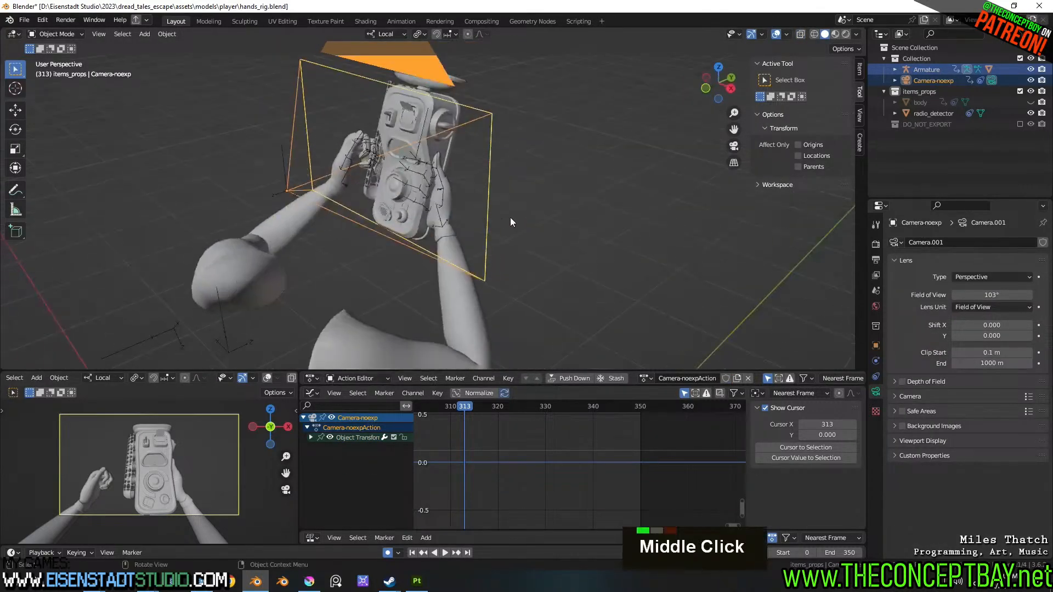
double_click(444, 216)
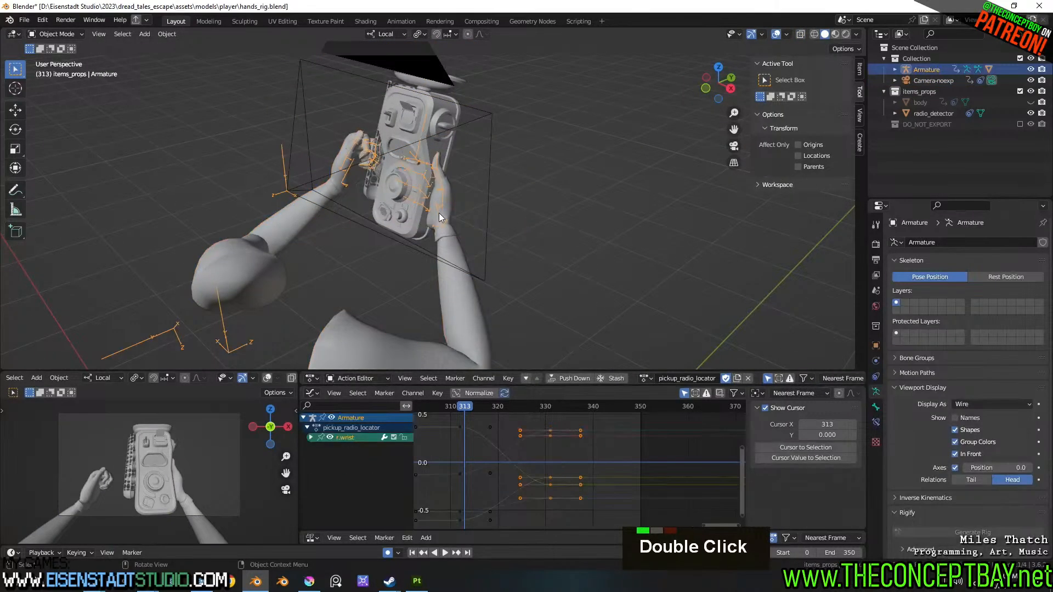
key(ctrl+Tab)
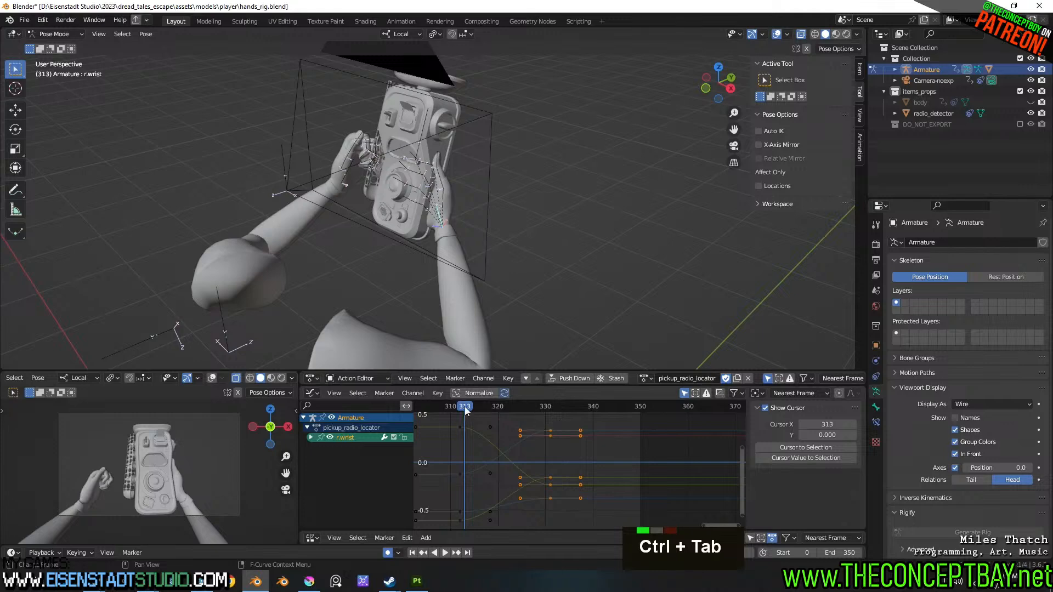
- Filter the right wrist's curves by "loc" and fit the location curves around frames 310 to 350
mouse_move(466, 408)
mouse_down()
mouse_move(495, 413)
mouse_move(465, 414)
mouse_up()
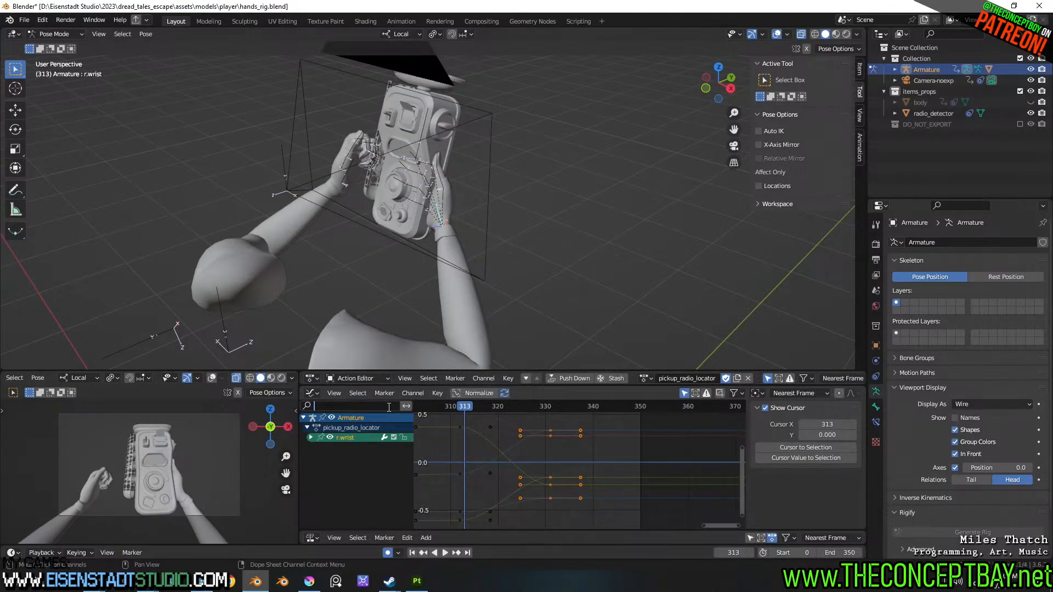
text(loc)
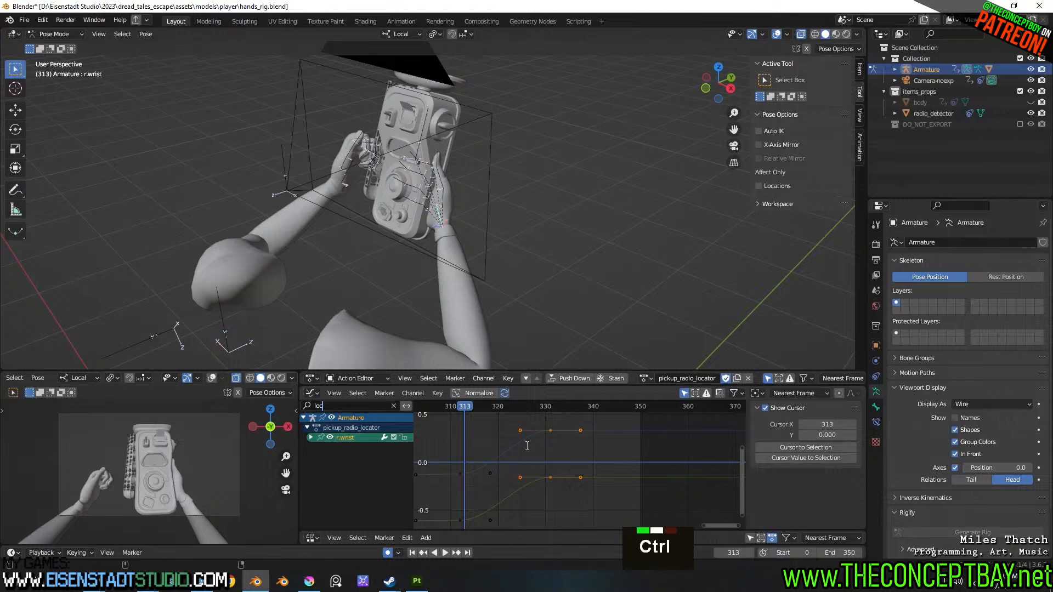
ctrl+scroll(554, 457, down, 1)
ctrl+middle_drag(546, 448, 565, 486)
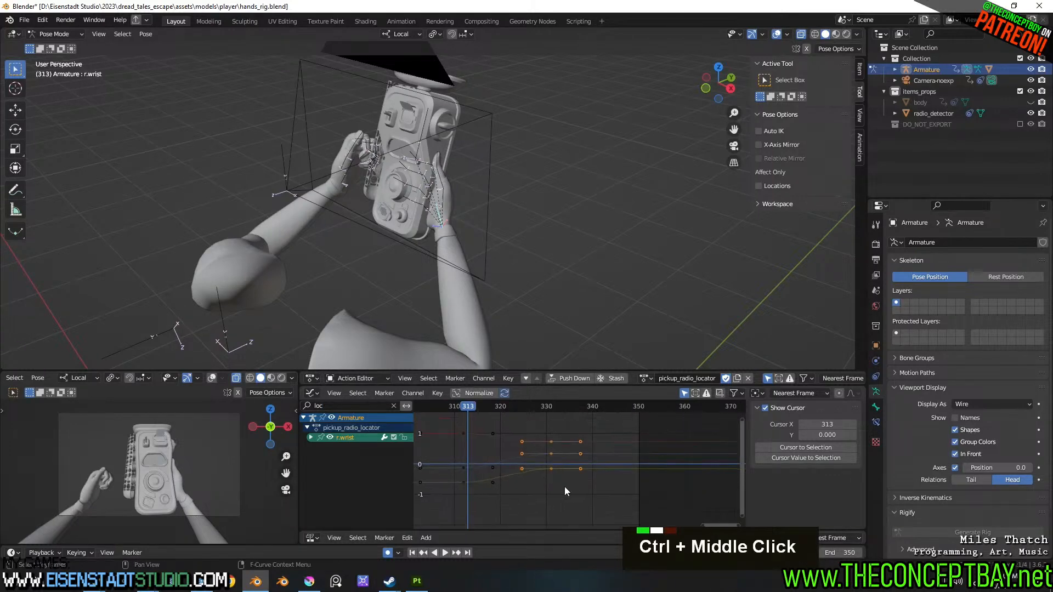
- Move the right wrist's location keyframes from frame 331 to frame 341 and play back the motion
drag(535, 418, 580, 440)
key(ctrl+z)
key(g)
key(x)
key(space)
key(space)
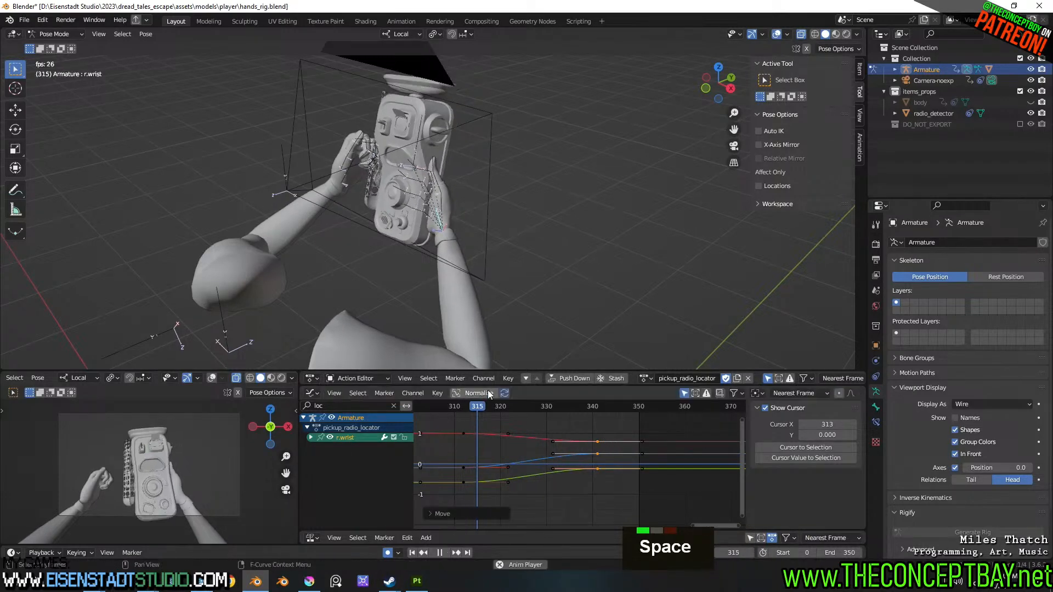
- Shift the right wrist's location keyframes at frame 312 later by 10 frames and play back from about frame 307
drag(460, 407, 478, 503)
key(g)
key(x)
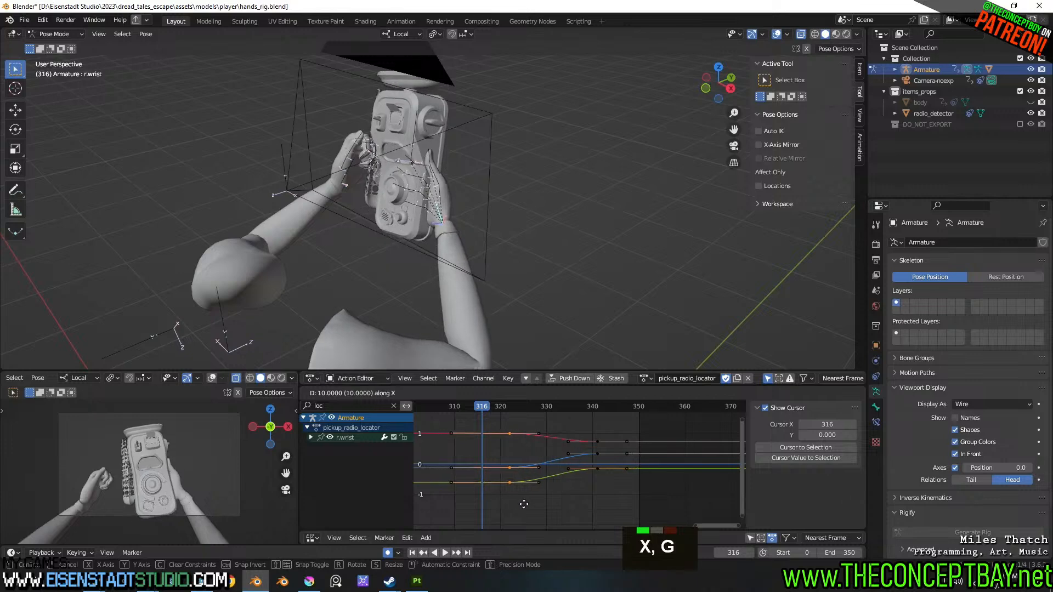
click(524, 503)
drag(452, 406, 443, 408)
key(space)
key(space)
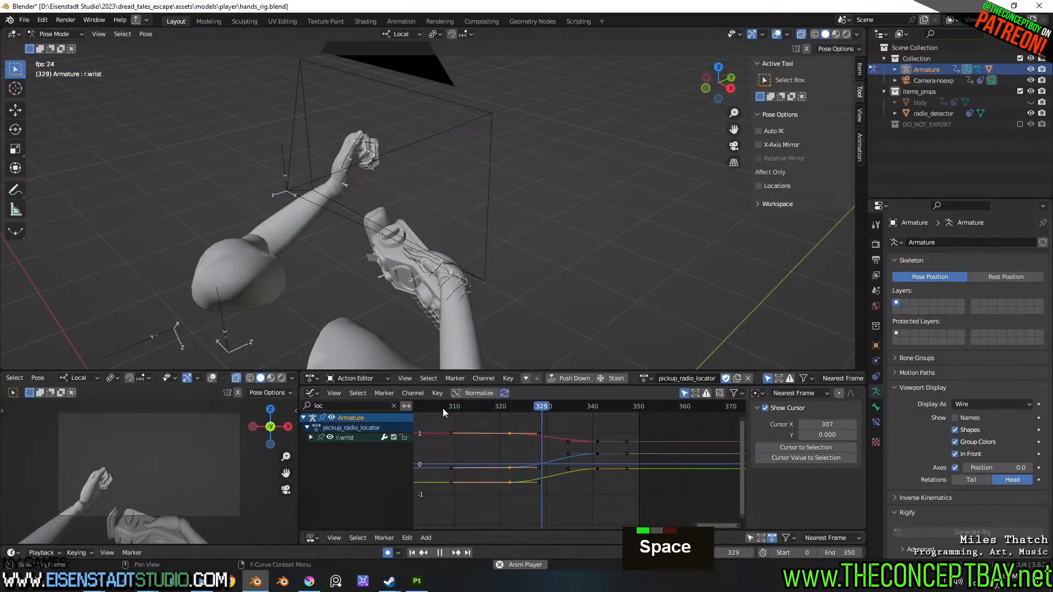
- Move the selected location keyframes back to frame 317 and play back from frame 310
key(g)
key(x)
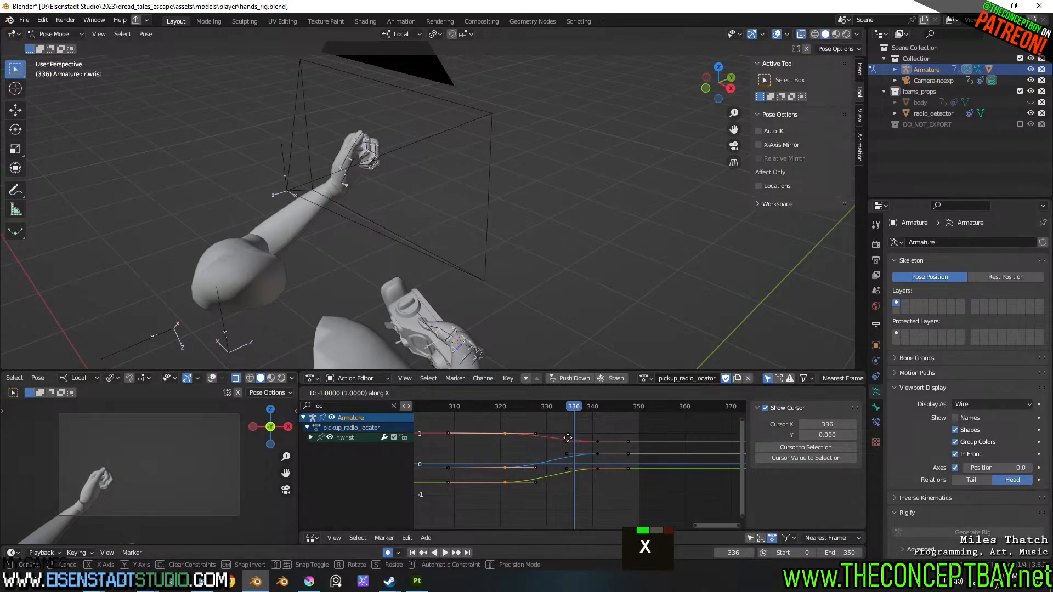
click(535, 433)
click(455, 407)
key(space)
key(space)
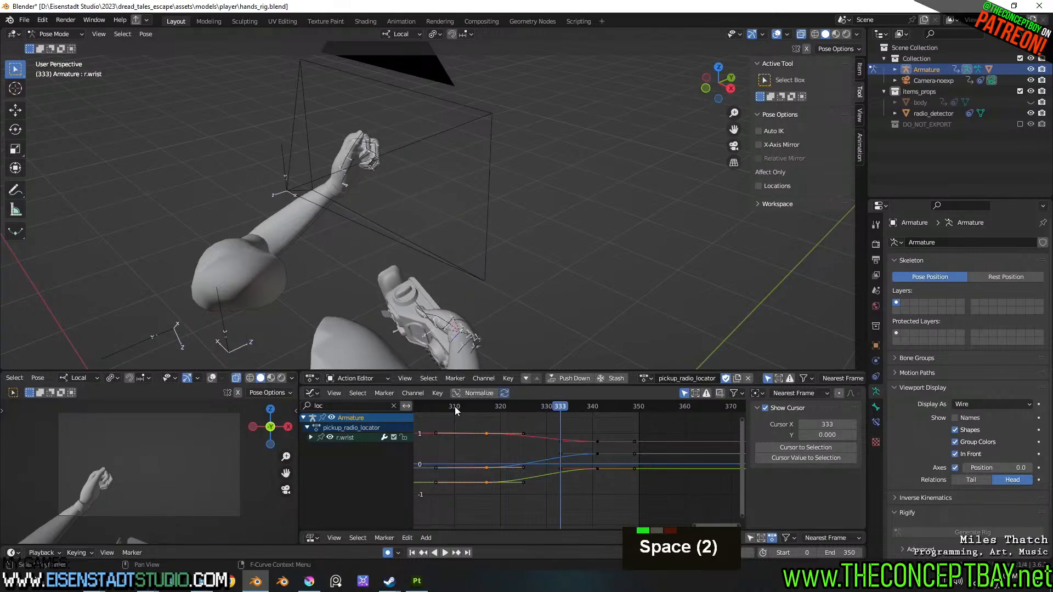
- Replay the right hand's lowering from about frame 305 to check the timing of its location against its rotation
click(436, 407)
key(space)
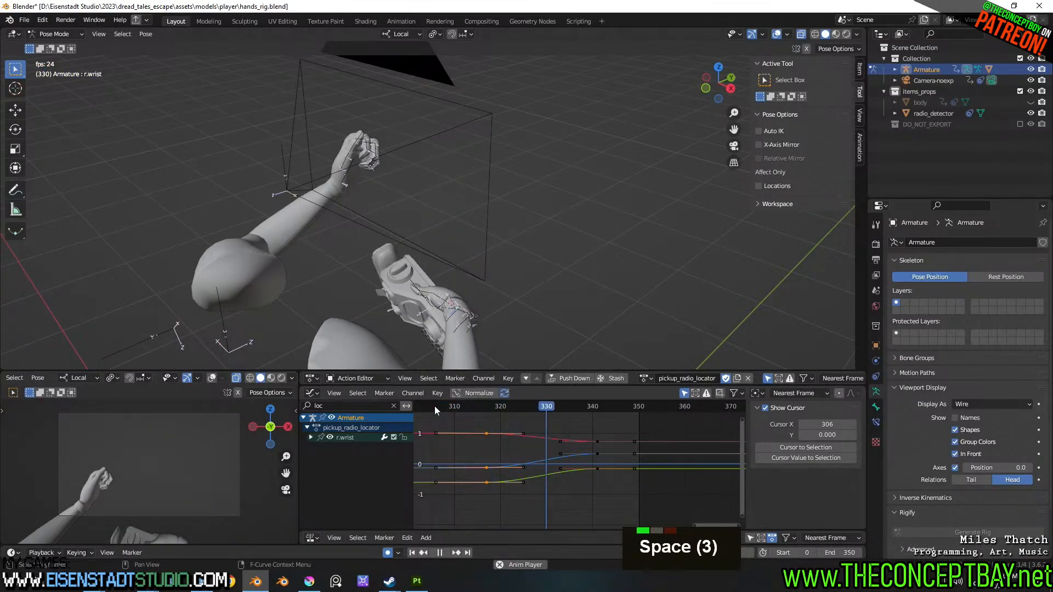
key(space)
key(space)
key(space)
click(432, 405)
key(space)
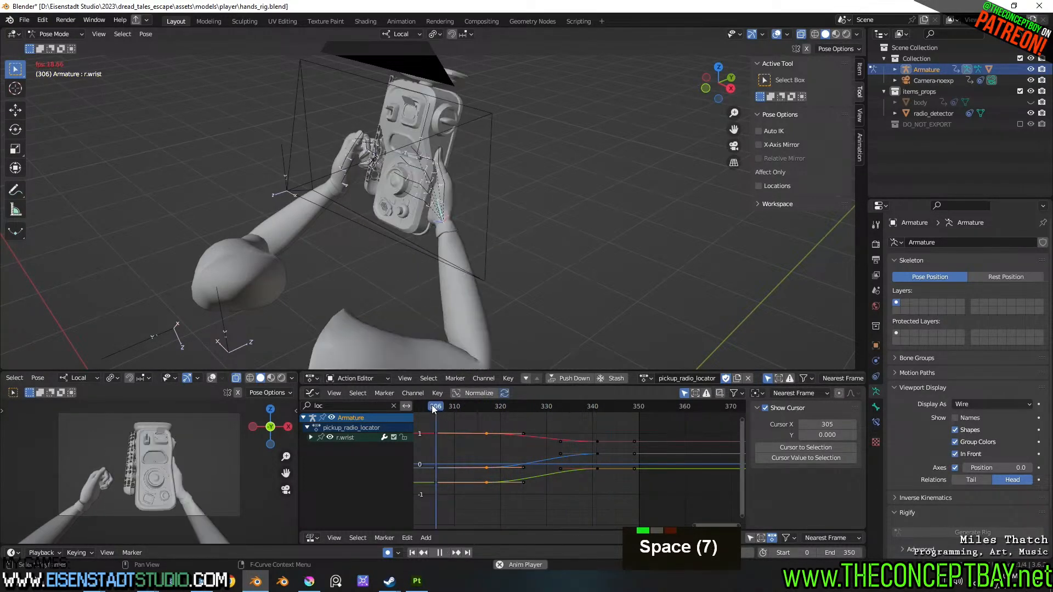
key(space)
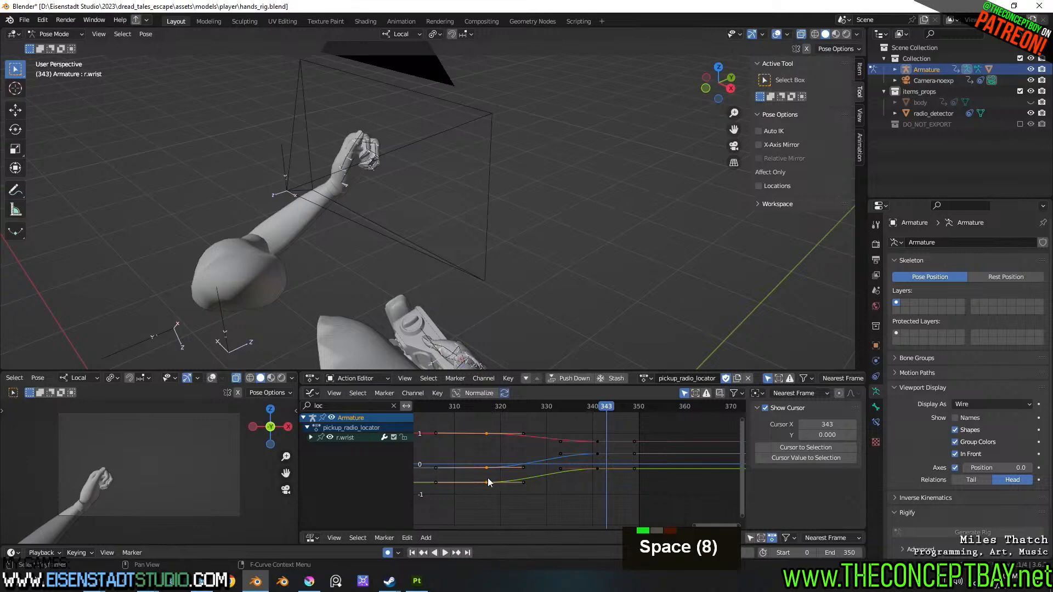
- Review the right wrist's location curves by scrubbing the timeline between about frames 262 and 299
middle_drag(488, 479, 677, 472)
click(422, 407)
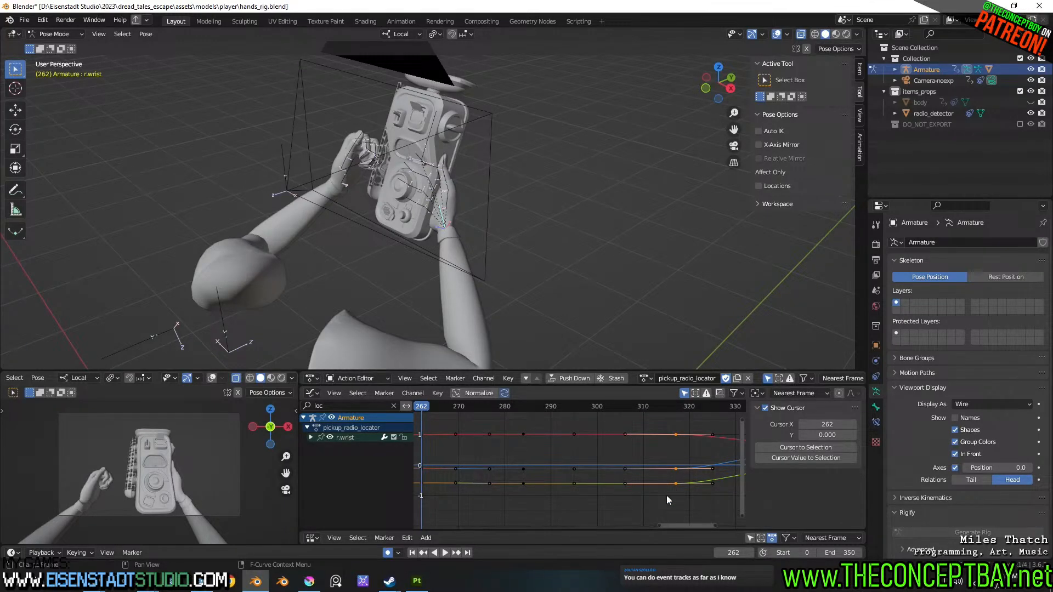
drag(675, 525, 703, 526)
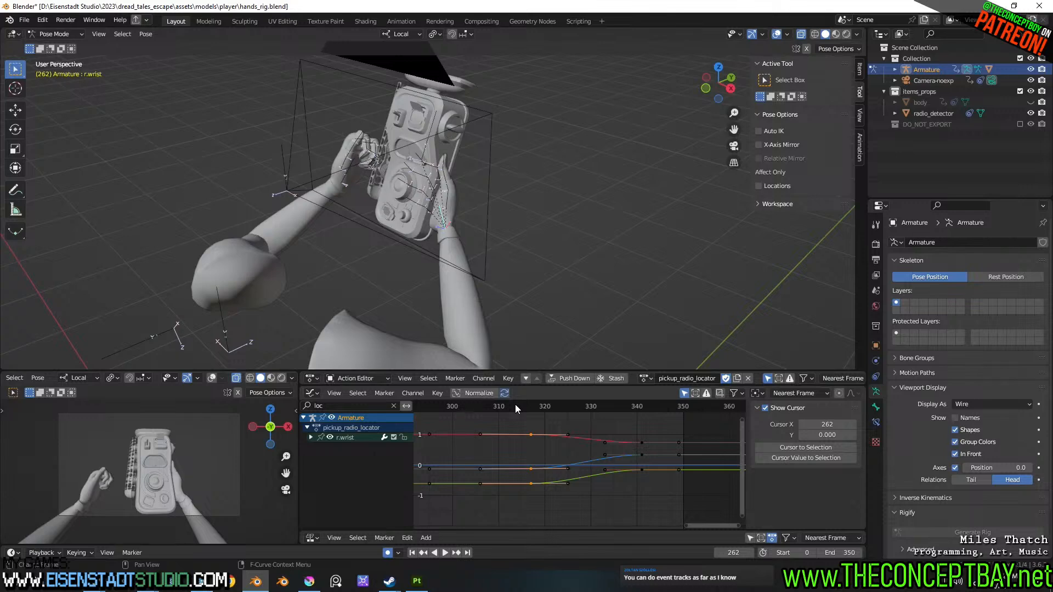
drag(505, 406, 449, 429)
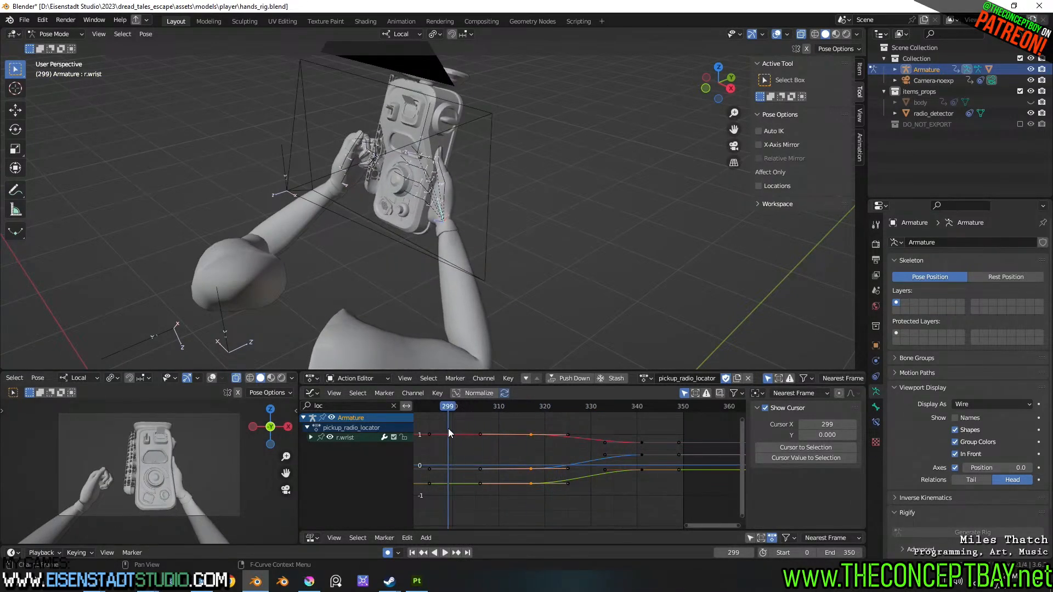
middle_drag(459, 430, 611, 428)
mouse_move(463, 410)
mouse_down()
mouse_move(439, 410)
mouse_move(467, 407)
mouse_up()
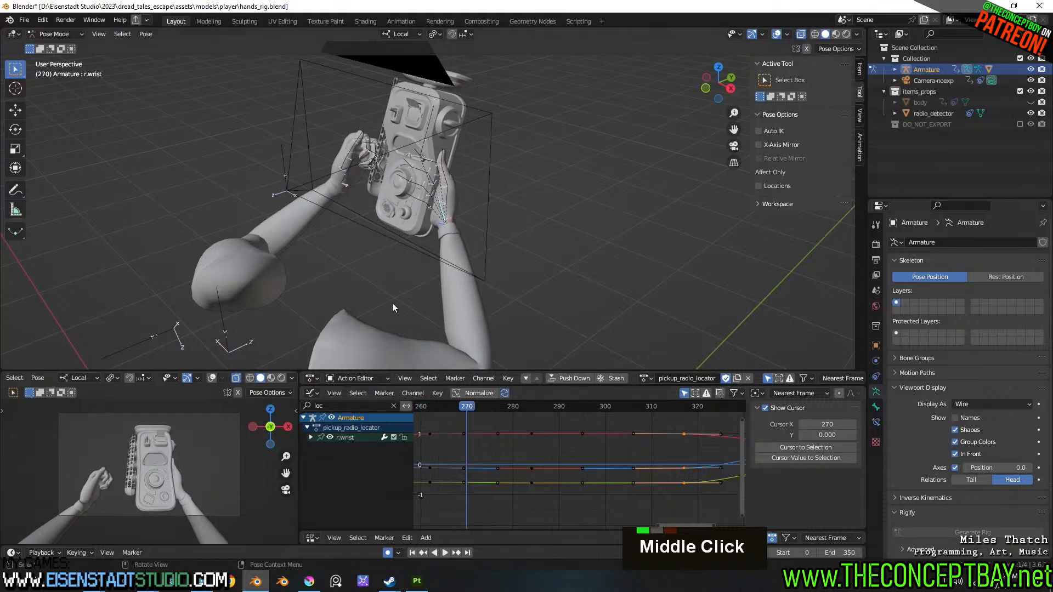
- Select the left wrist bone and play back its motion up to about frame 258
click(344, 179)
middle_drag(344, 179, 491, 236)
scroll(524, 464, down, 8)
ctrl+middle_drag(525, 462, 500, 440)
middle_drag(524, 462, 551, 450)
key(space)
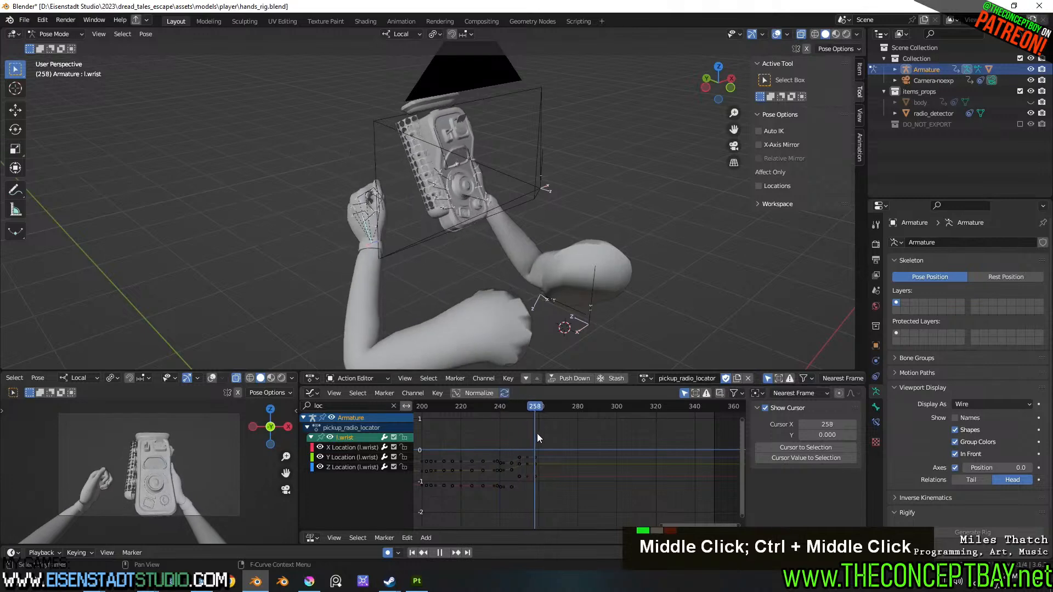
key(space)
- Expose the action's keyframe view, go to frame 272 and move the left wrist by about 0.02 m
middle_drag(432, 318, 483, 299)
drag(548, 408, 510, 517)
drag(491, 391, 526, 392)
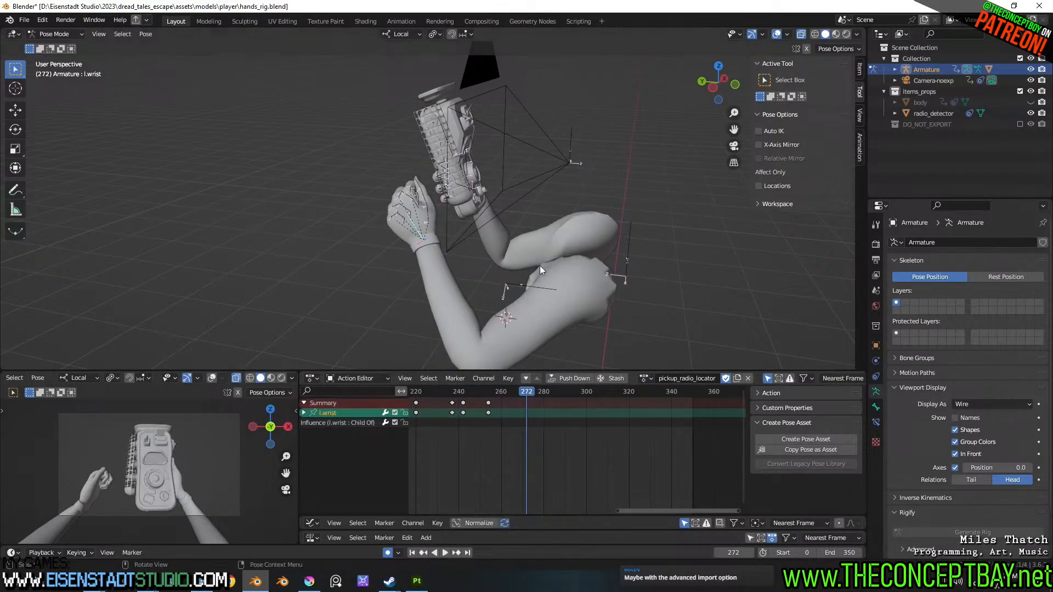
middle_drag(519, 218, 483, 208)
key(g)
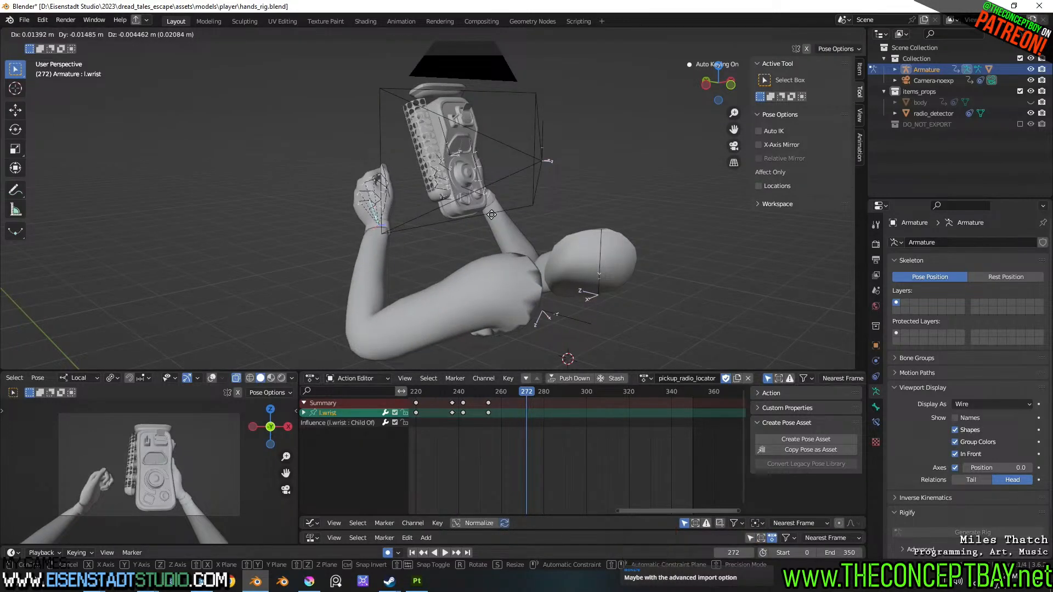
click(495, 226)
middle_drag(494, 225, 546, 245)
scroll(490, 238, up, 2)
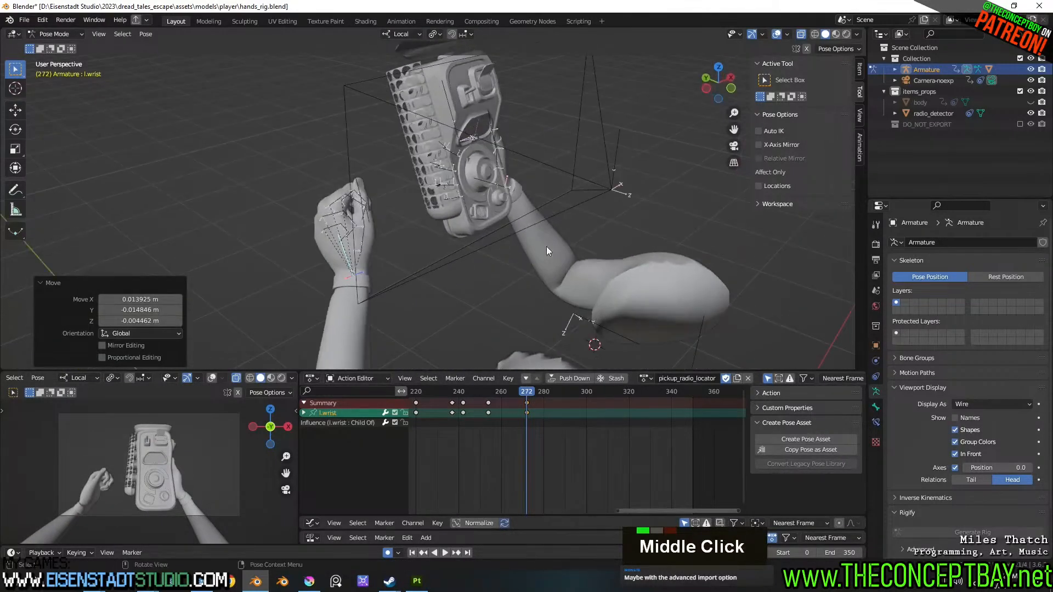
- Rotate the left wrist -21.2° about its local Y axis at frame 272 and play back the motion
key(r)
key(y)
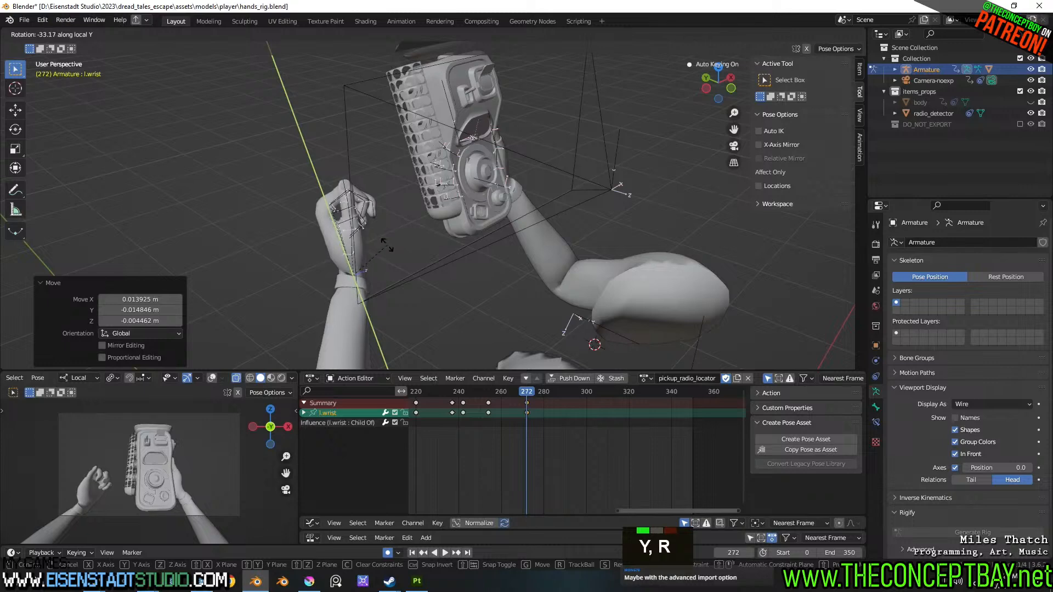
click(424, 242)
click(480, 390)
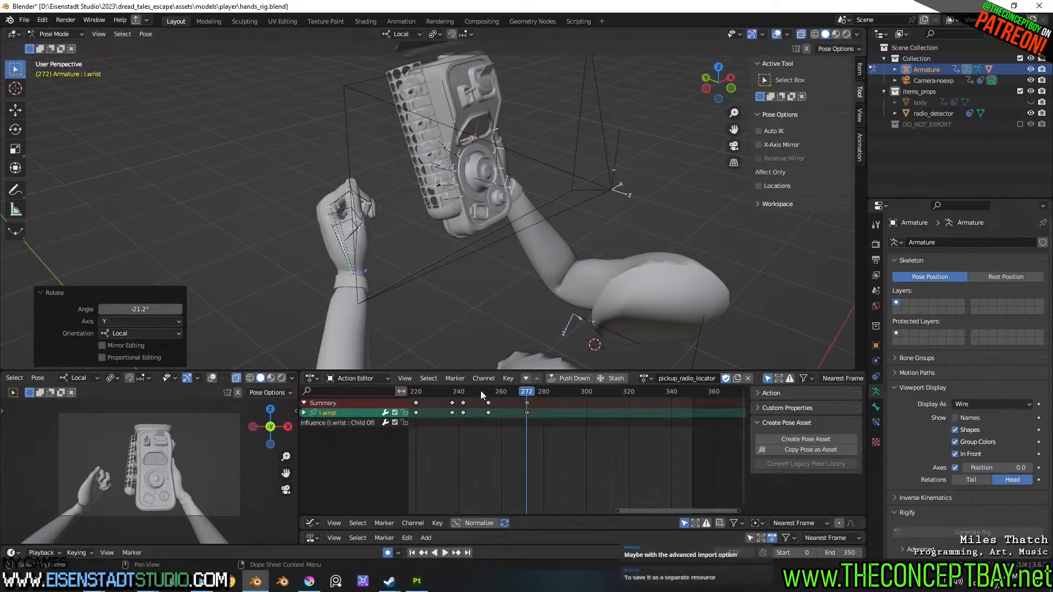
key(space)
key(space)
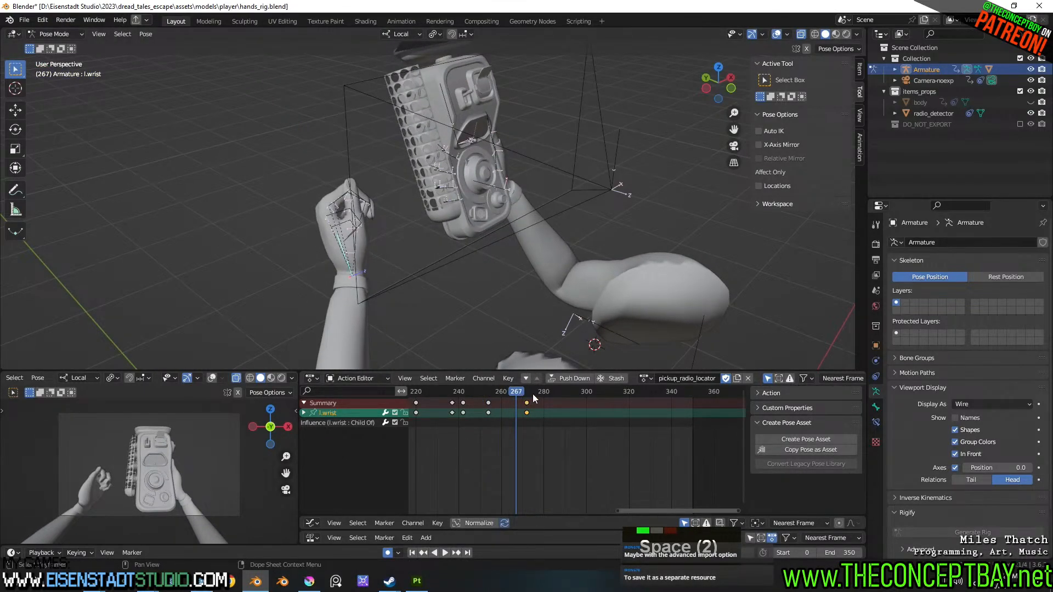
- Lower the left wrist by about 0.06 m at frame 272, then play back and scrub to frame 254
click(527, 392)
middle_drag(437, 291, 411, 263)
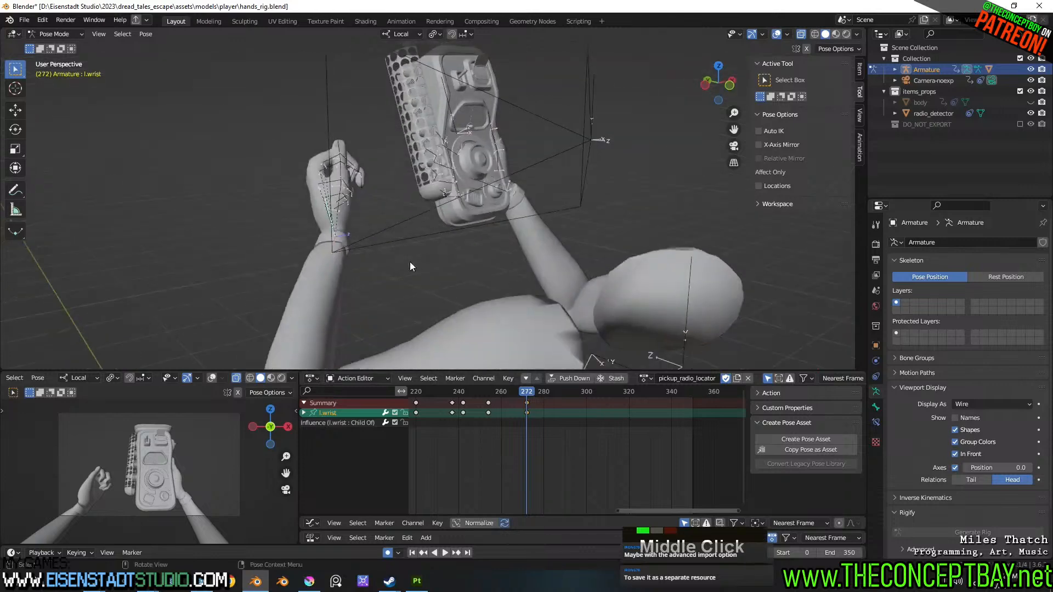
key(g)
click(411, 283)
key(space)
click(476, 391)
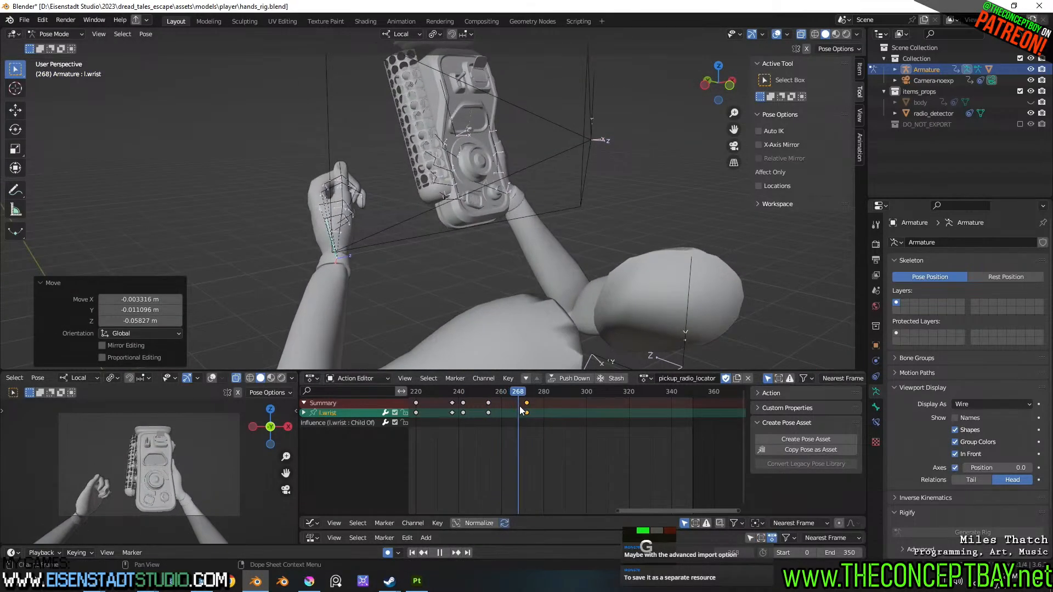
drag(527, 405, 488, 404)
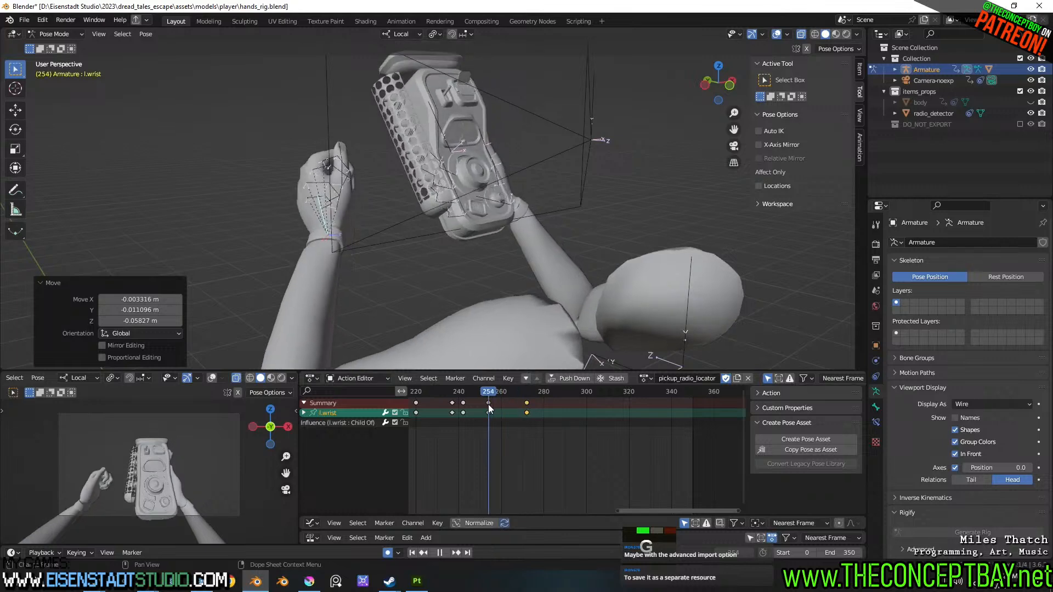
- Change the armature's bone display from wire to Octahedral with the left hand in close view
shift+middle_drag(408, 293, 445, 325)
middle_drag(444, 325, 489, 281)
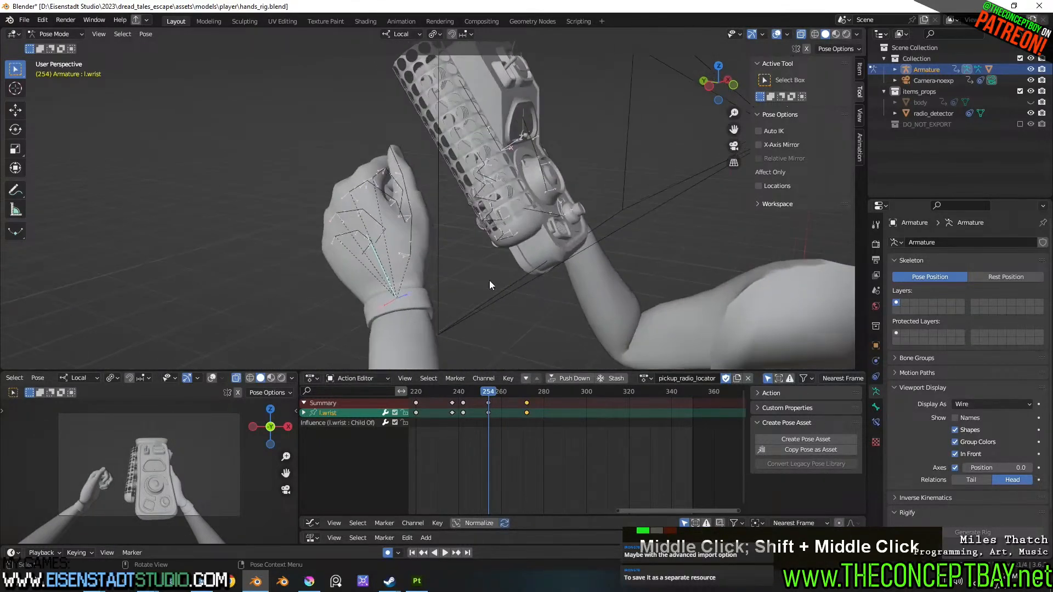
click(983, 403)
click(980, 417)
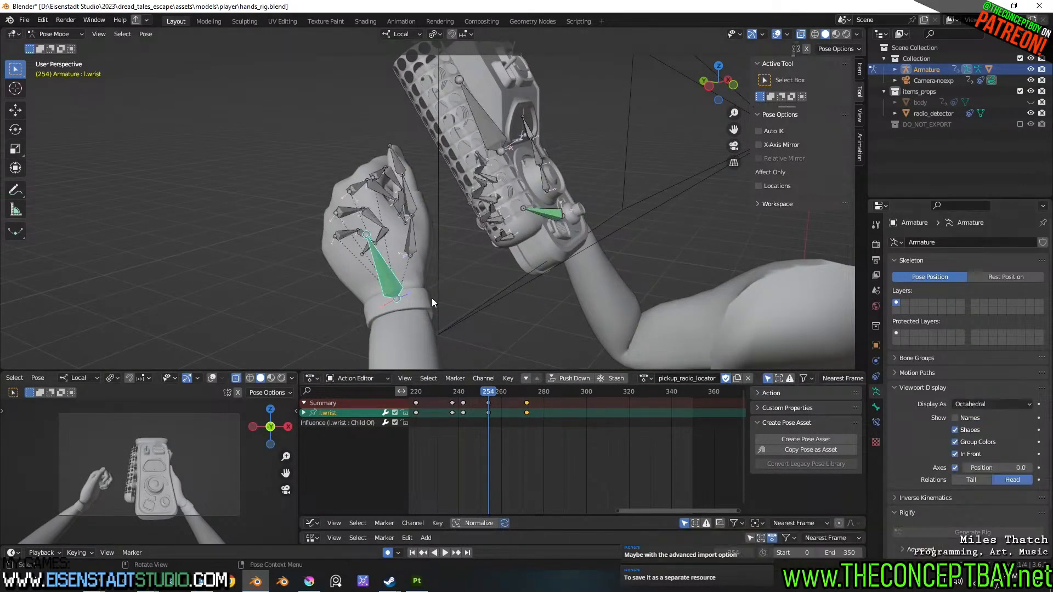
- Select the left thumb base and all four finger chains, and rotate them -20.4° about local X at frame 265
middle_drag(432, 298, 423, 246)
click(448, 280)
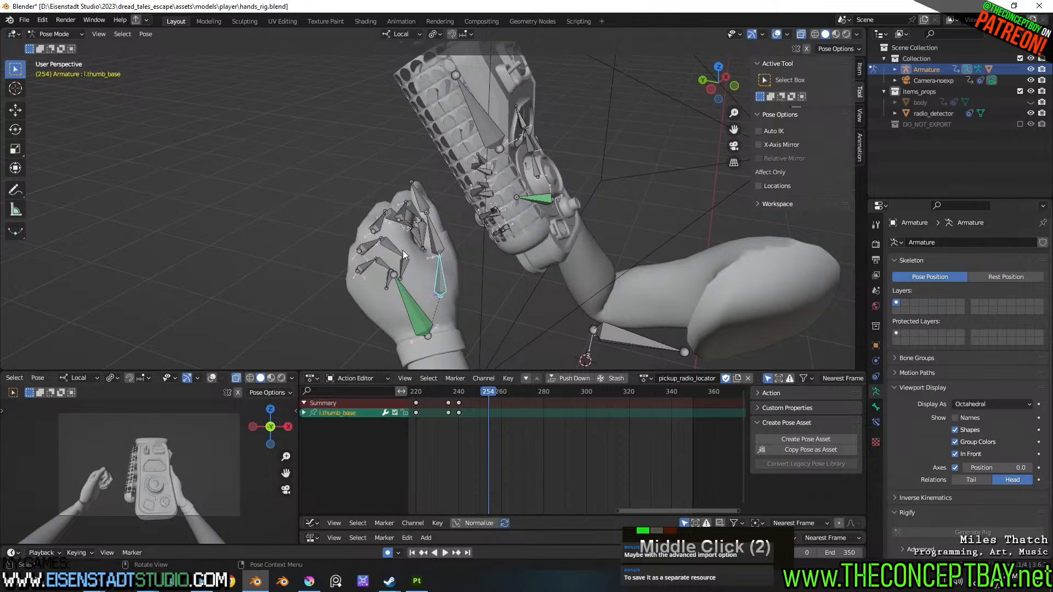
key(l)
key(l)
key(l)
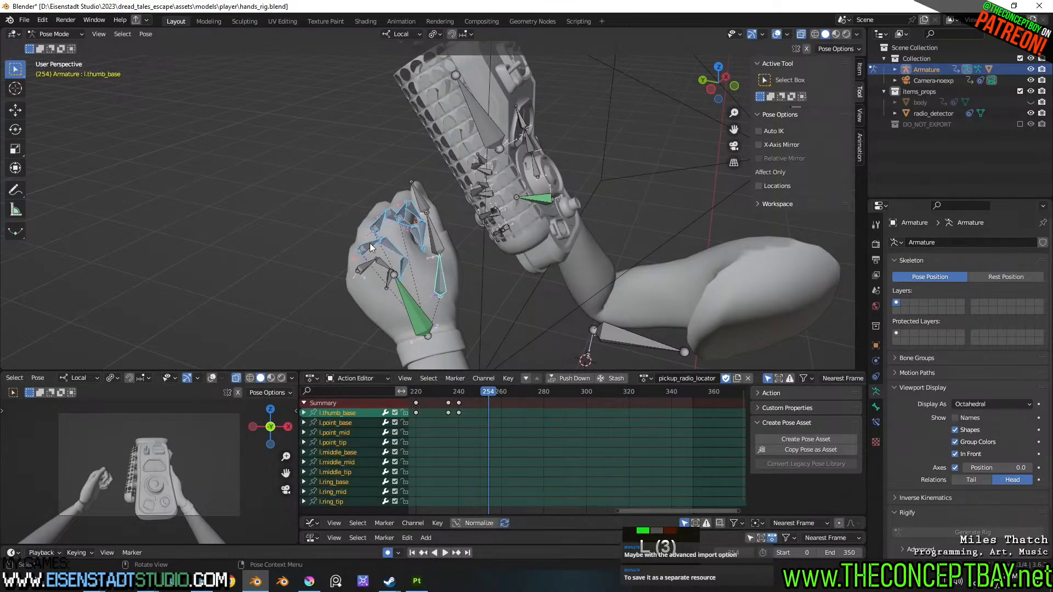
key(l)
middle_drag(392, 268, 460, 295)
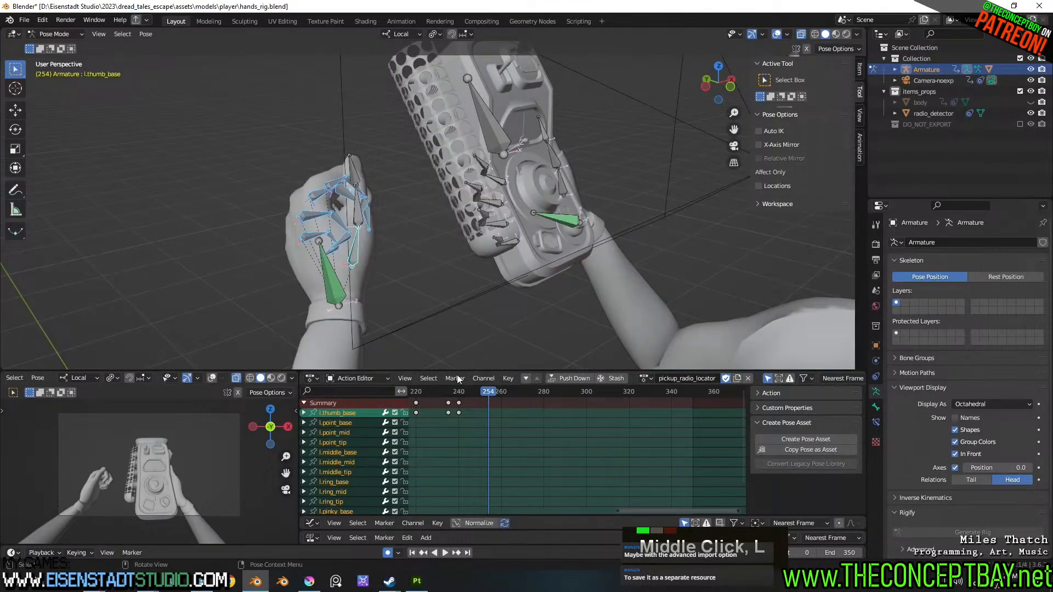
key(space)
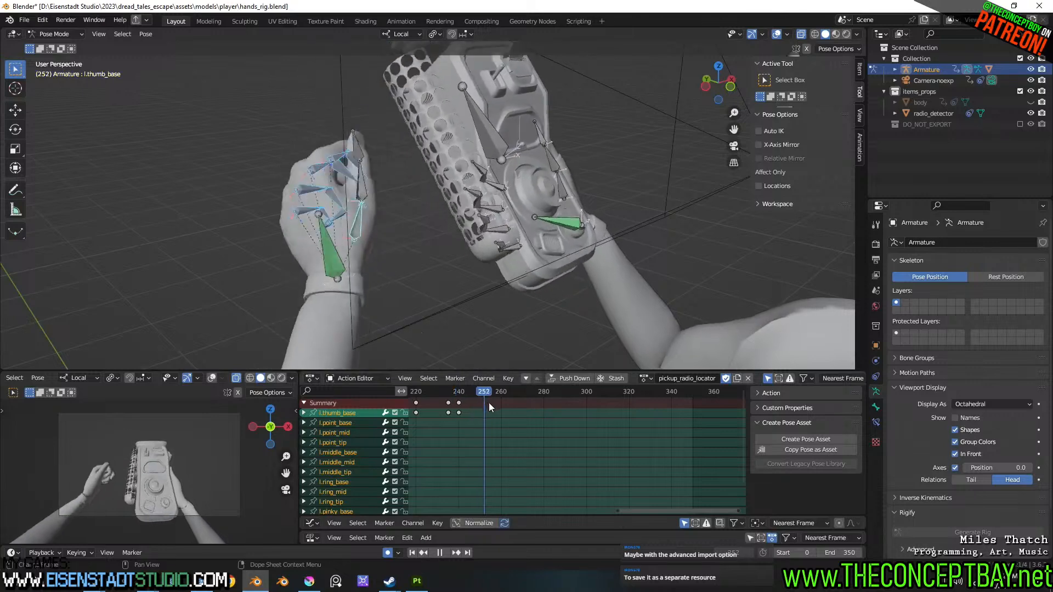
drag(488, 403, 513, 396)
key(space)
key(i)
click(469, 271)
key(r)
key(x)
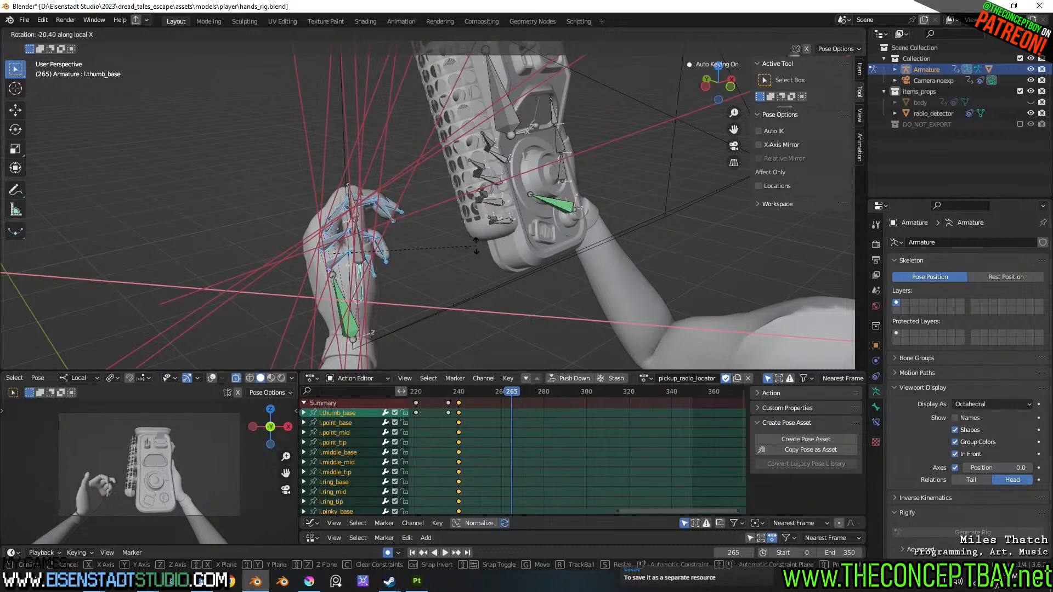
click(476, 245)
middle_drag(465, 248, 443, 267)
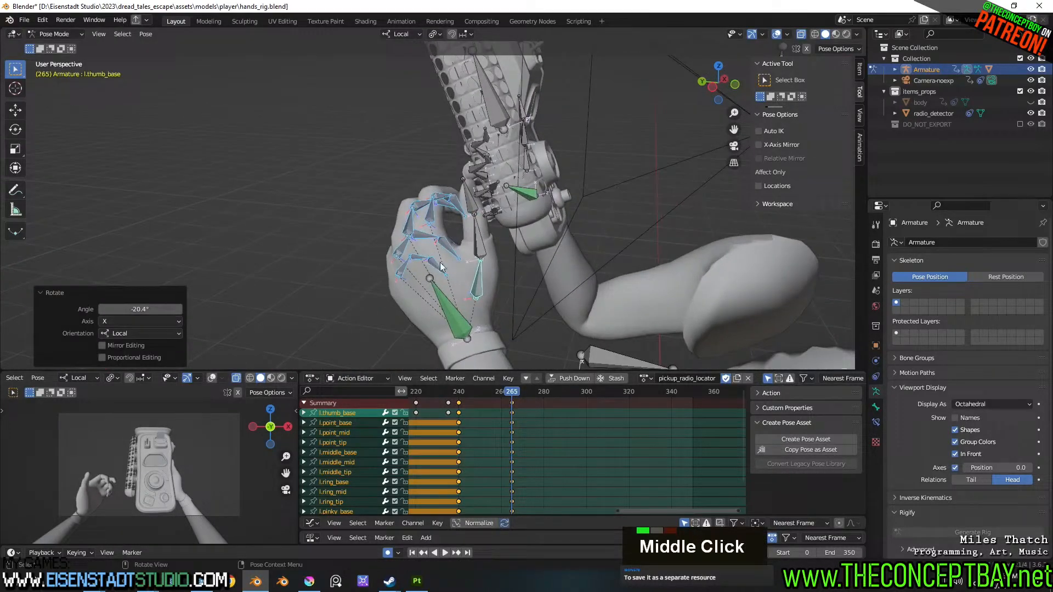
shift+click(481, 283)
key(r)
key(x)
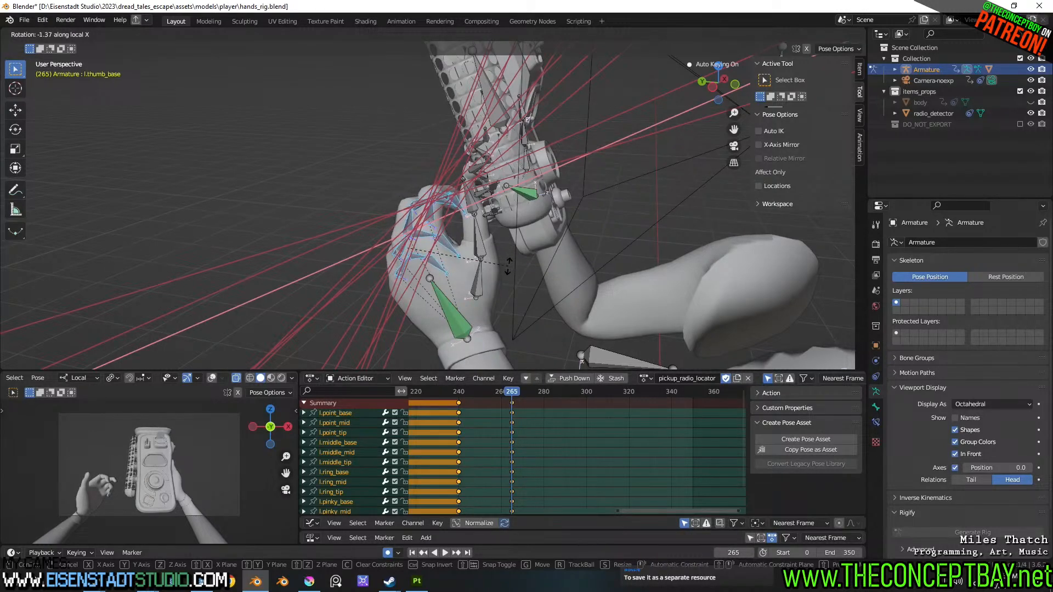
click(435, 223)
- Rotate the left index finger chain about its local X axis at frame 265 to open the finger further
click(433, 220)
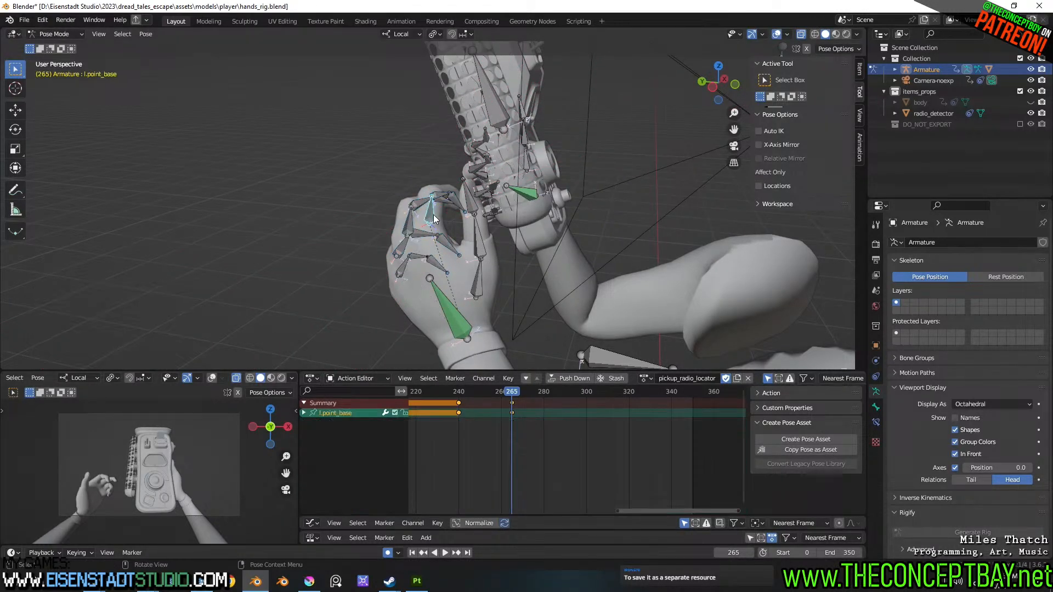
key(l)
key(r)
key(x)
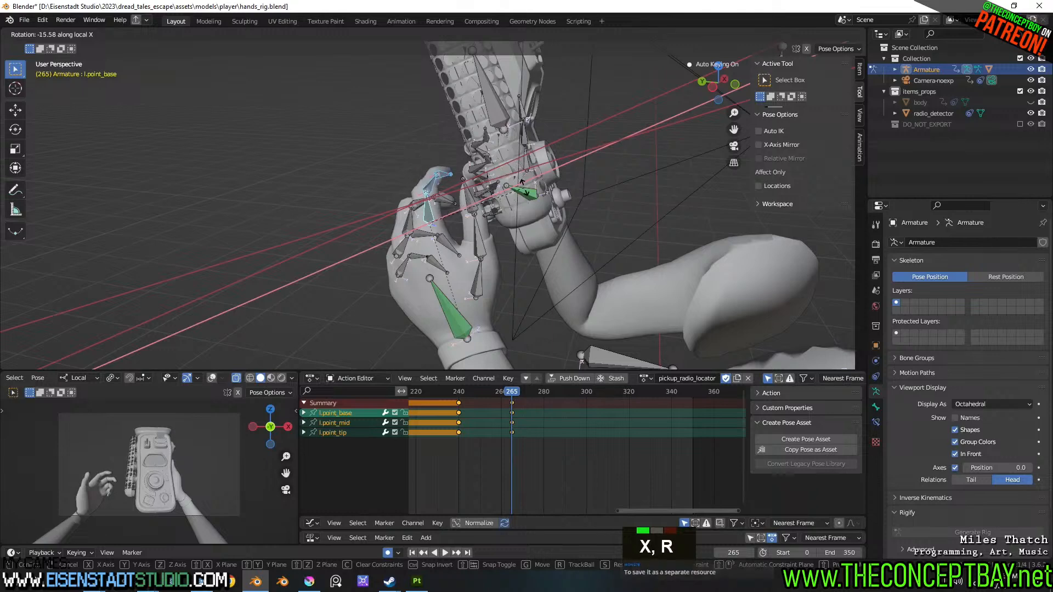
click(498, 281)
- Play back the left hand's release from about frame 232 to check the finger motion
click(440, 390)
key(space)
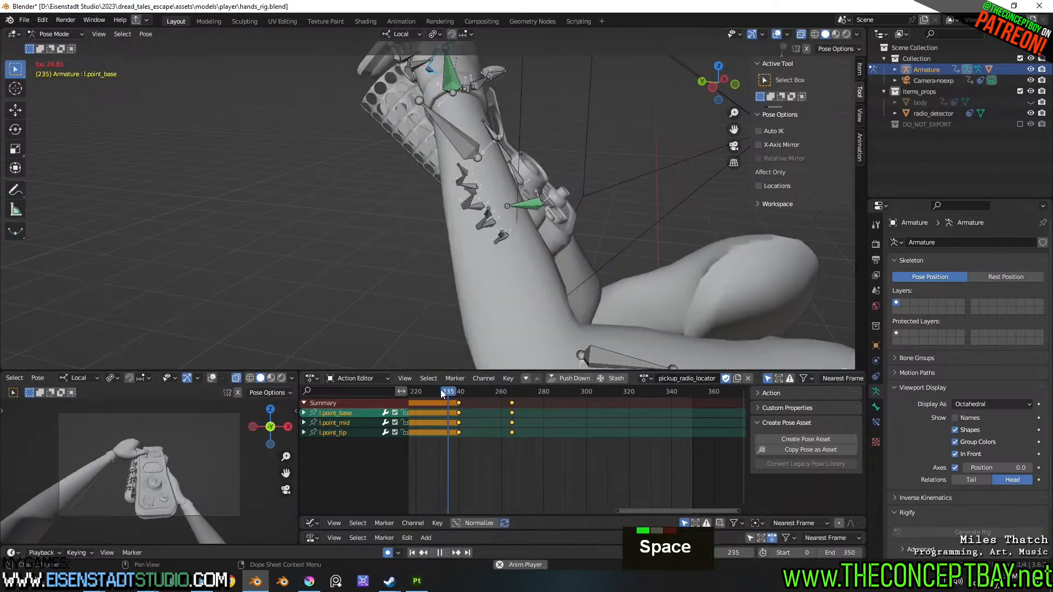
key(space)
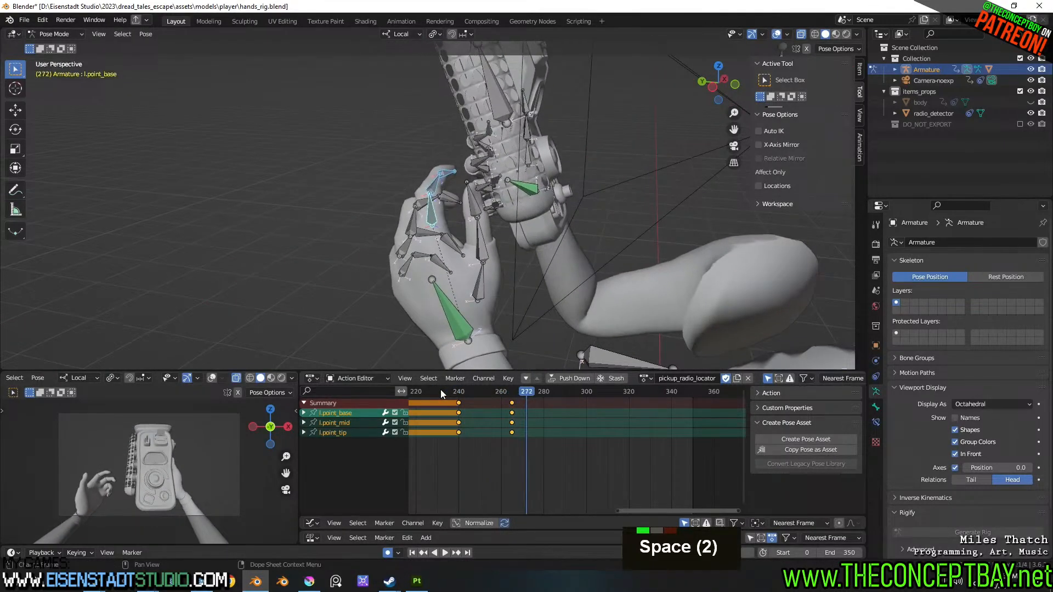
key(space)
key(space)
- Select the left hand's thumb and all finger chains at frame 302 and try rotating them about local X
drag(556, 393, 590, 398)
click(477, 280)
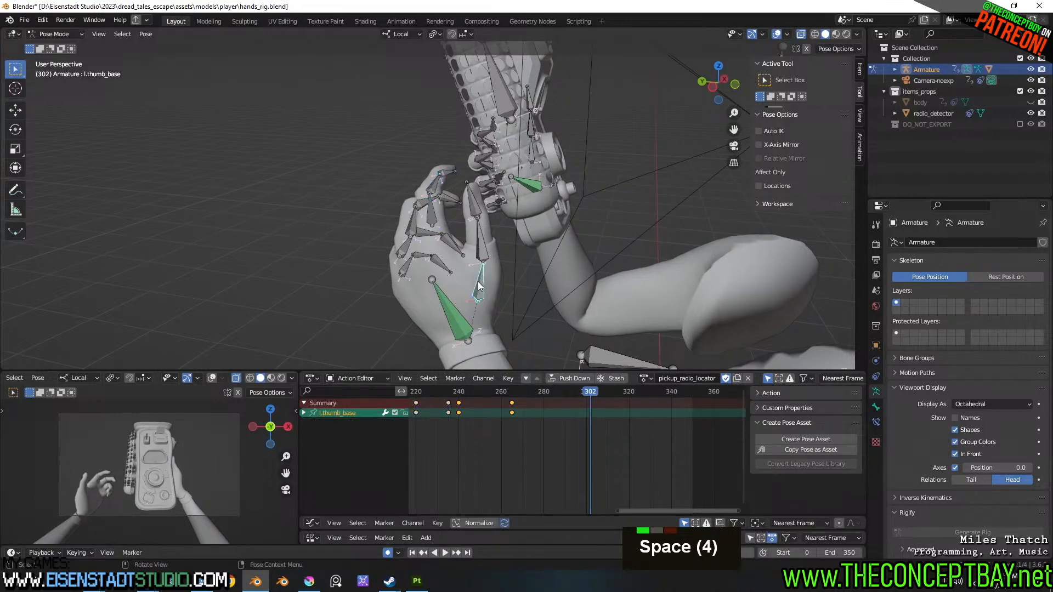
key(l)
key(l)
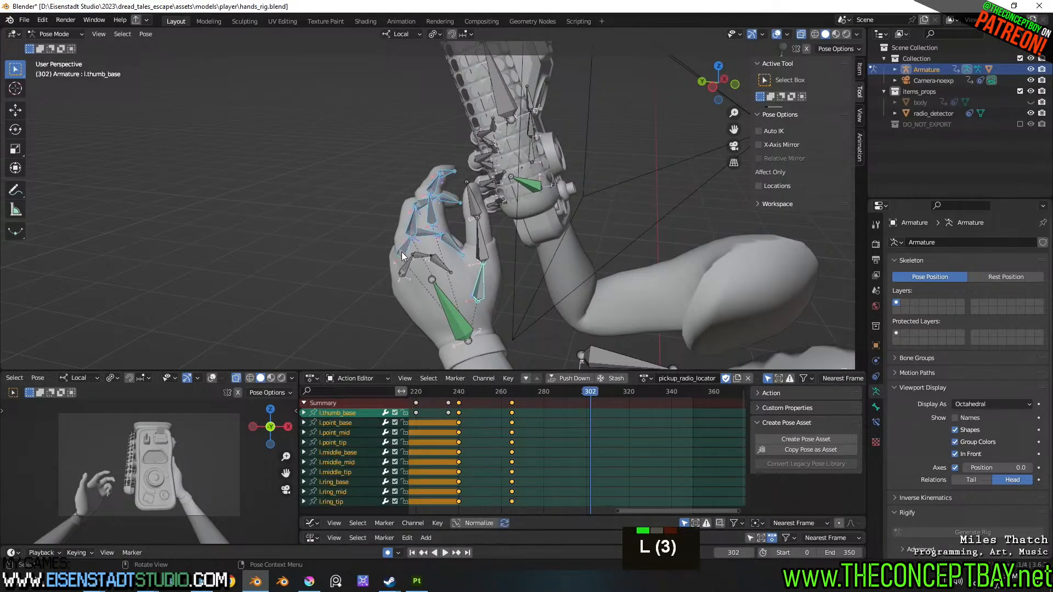
key(l)
key(r)
key(x)
key(Escape)
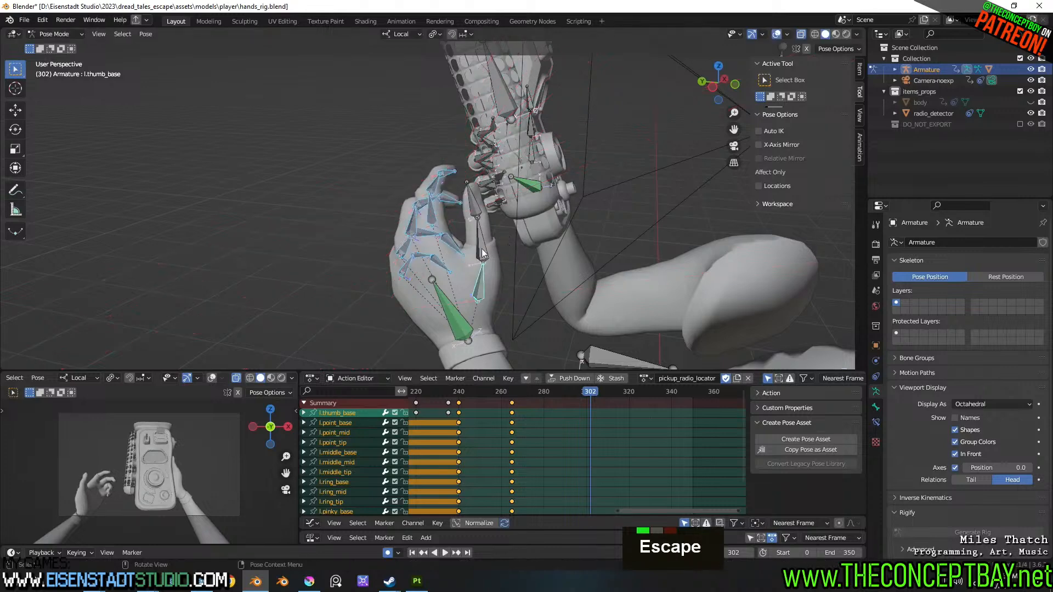
key(l)
key(r)
key(x)
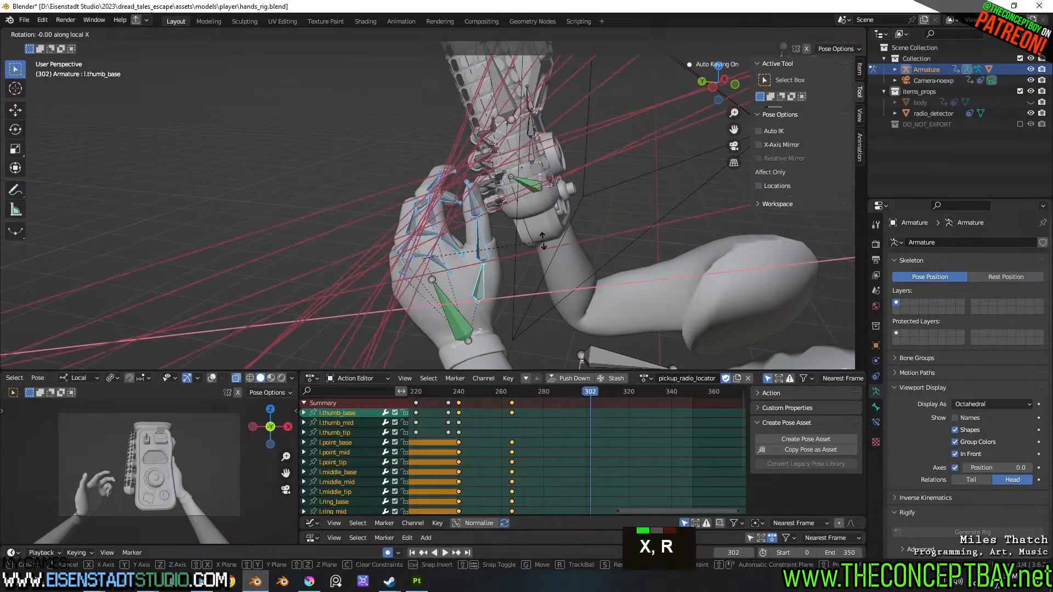
key(Escape)
- Rotate the selected left thumb and finger bones 7.56° in the view plane at frame 304
drag(510, 394, 594, 404)
key(i)
click(499, 285)
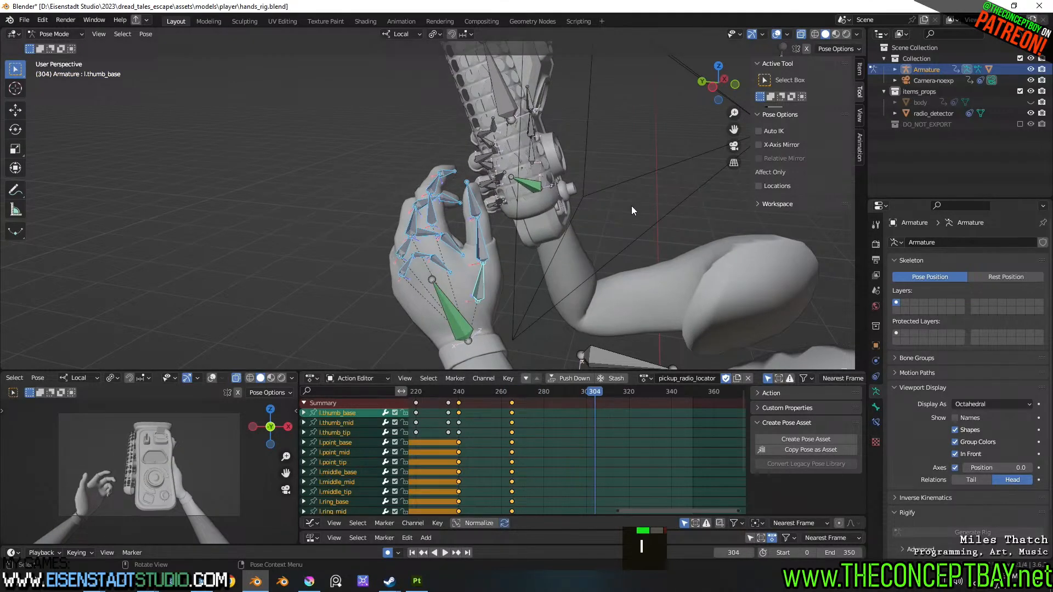
key(r)
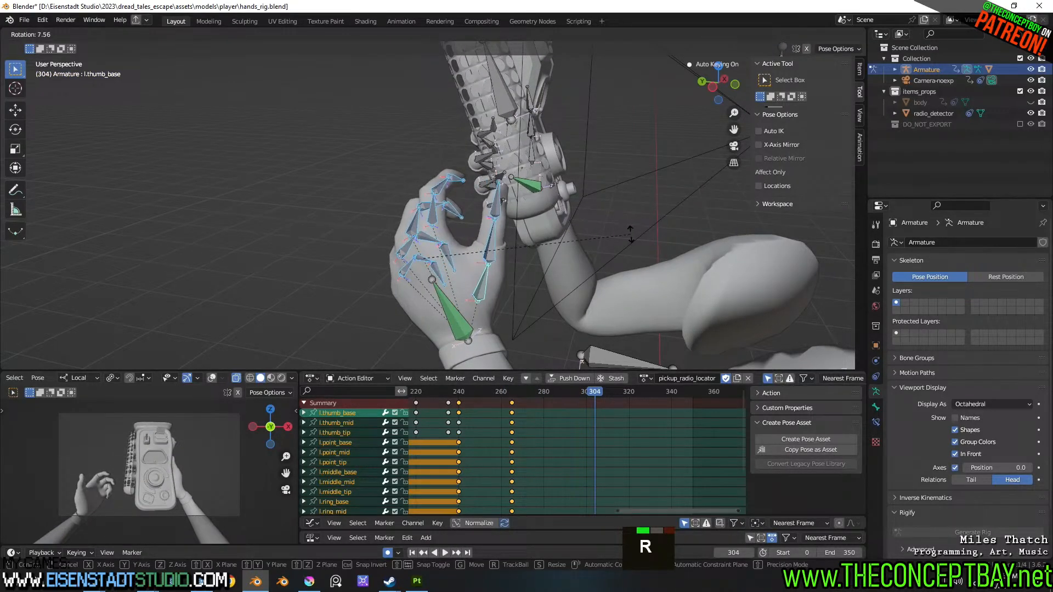
click(630, 234)
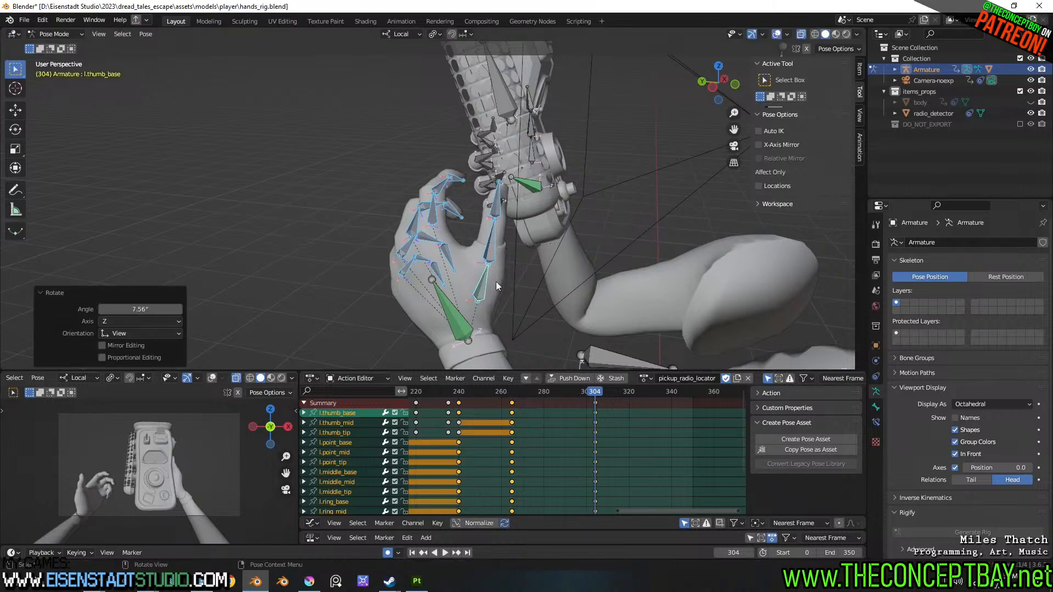
- Rotate the left thumb chain 12.9° about its local X axis at frame 304 and play back the result
key(l)
key(r)
key(x)
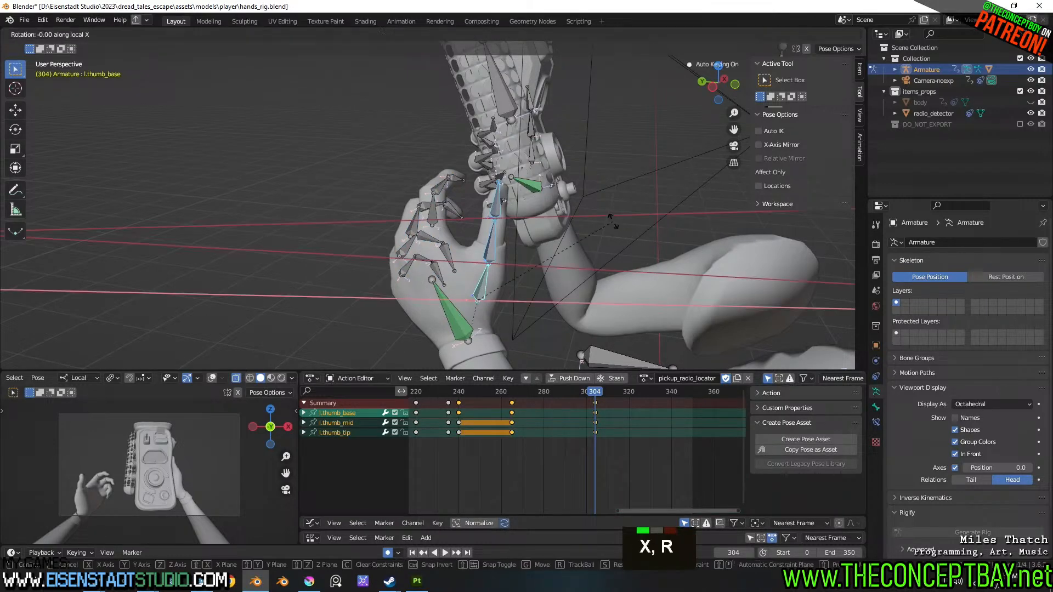
click(606, 219)
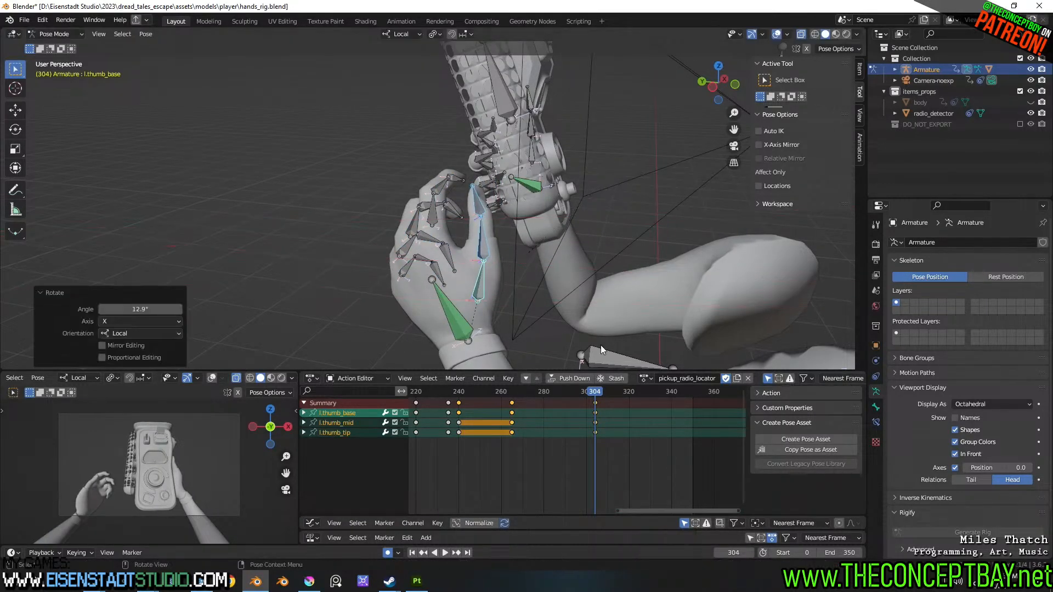
key(space)
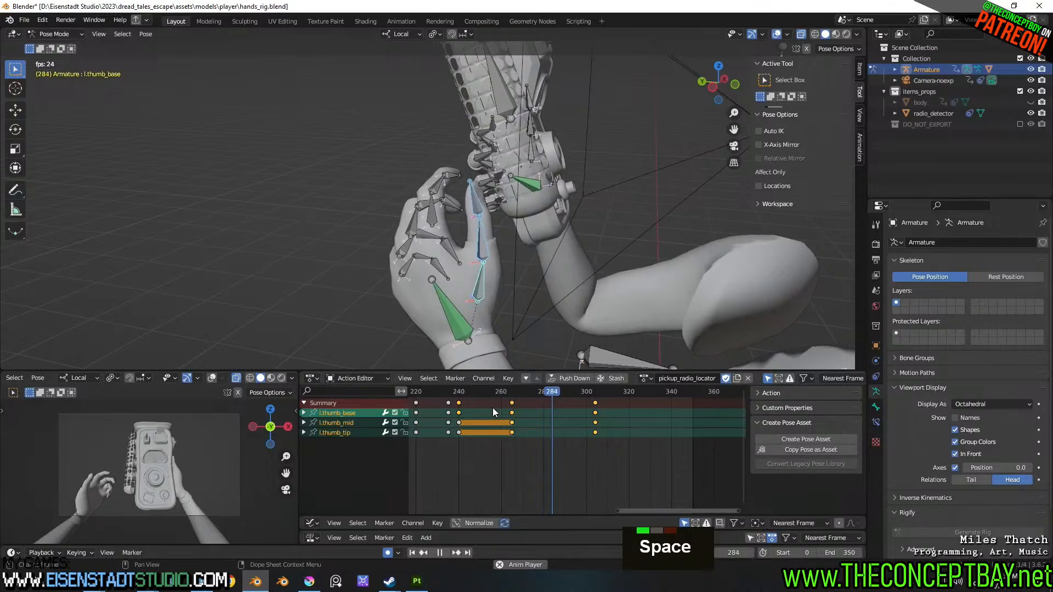
key(space)
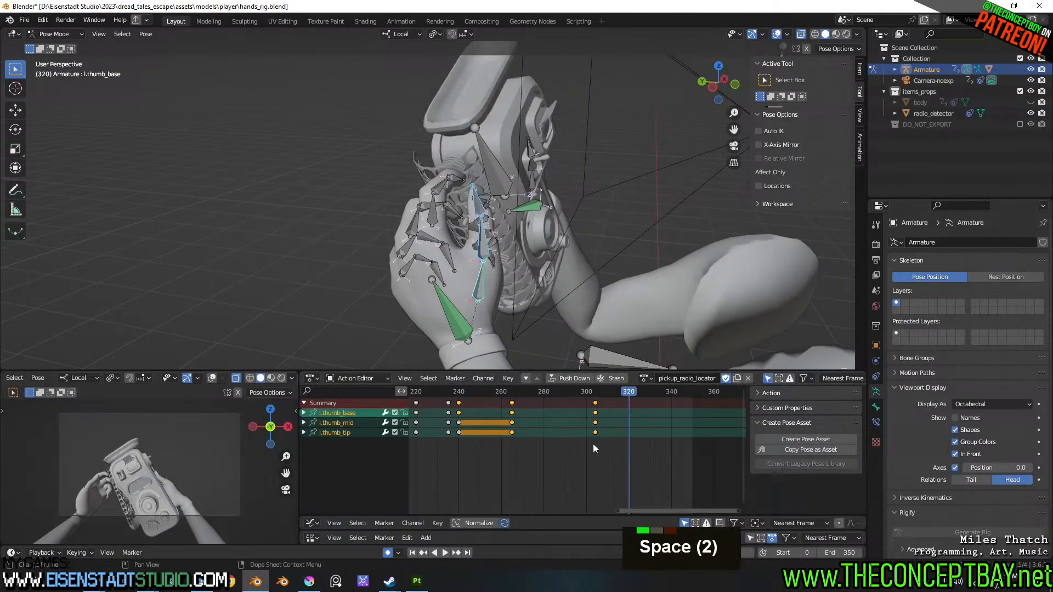
- Select the left wrist bone and play back its settling motion from about frame 253
click(595, 391)
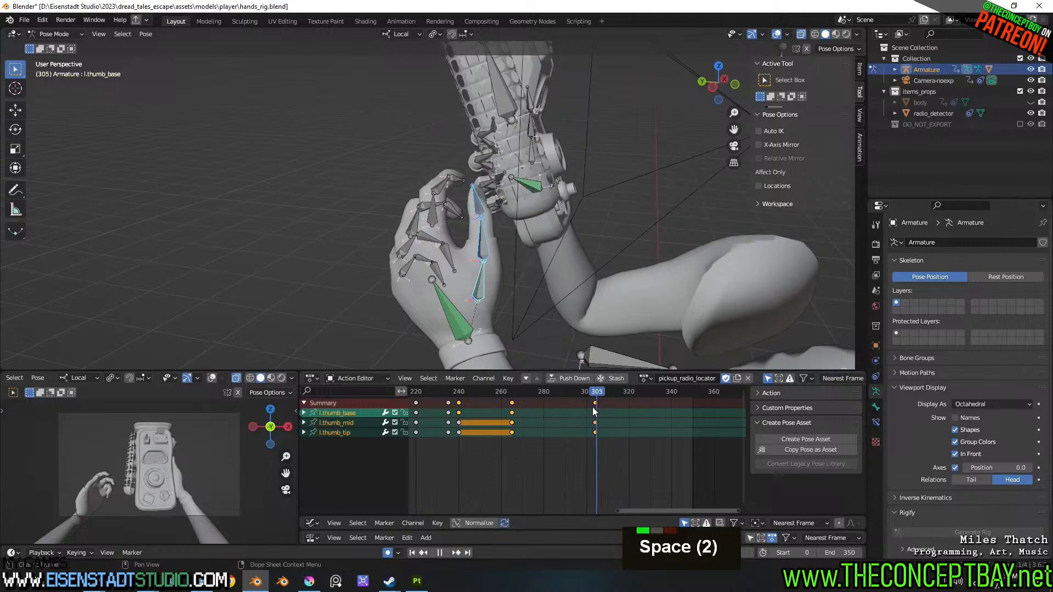
drag(592, 407, 488, 384)
click(468, 332)
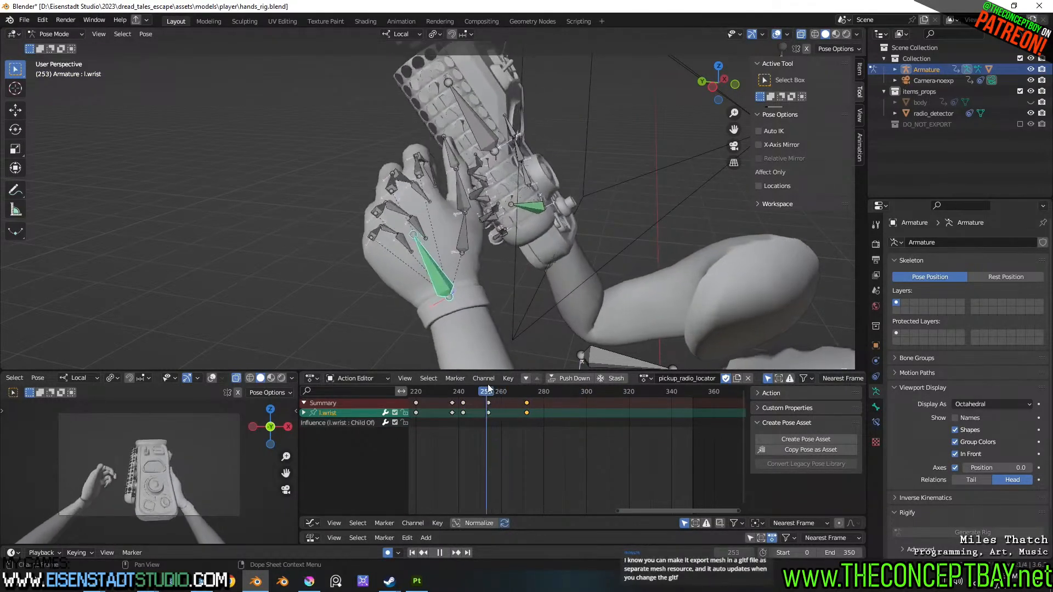
key(space)
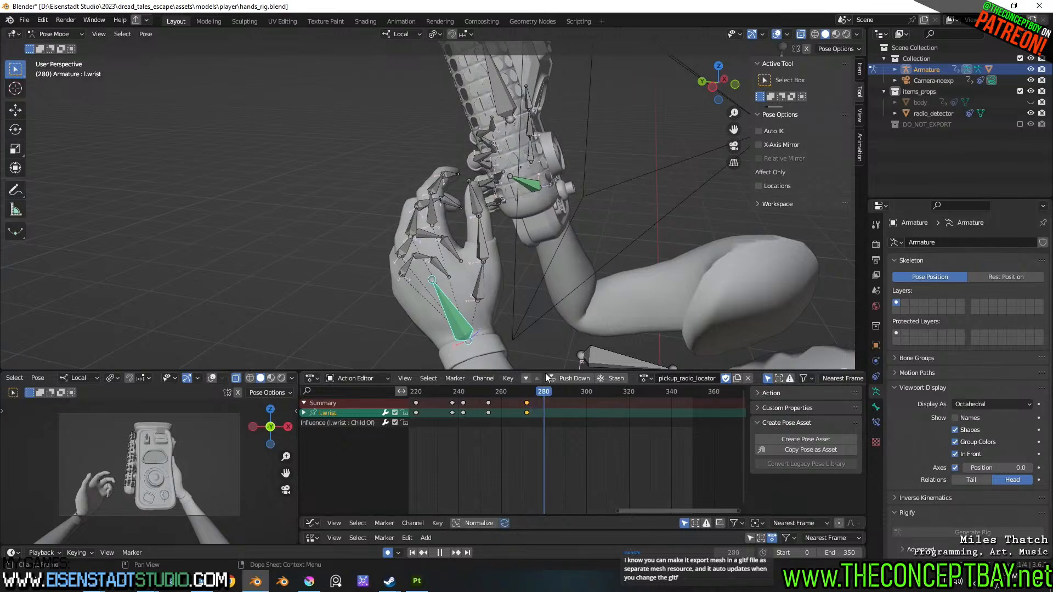
key(space)
- Move the left wrist by about 0.019, -0.007, -0.025 m at frame 298, rotate it slightly, and play back the motion
middle_drag(540, 263, 532, 256)
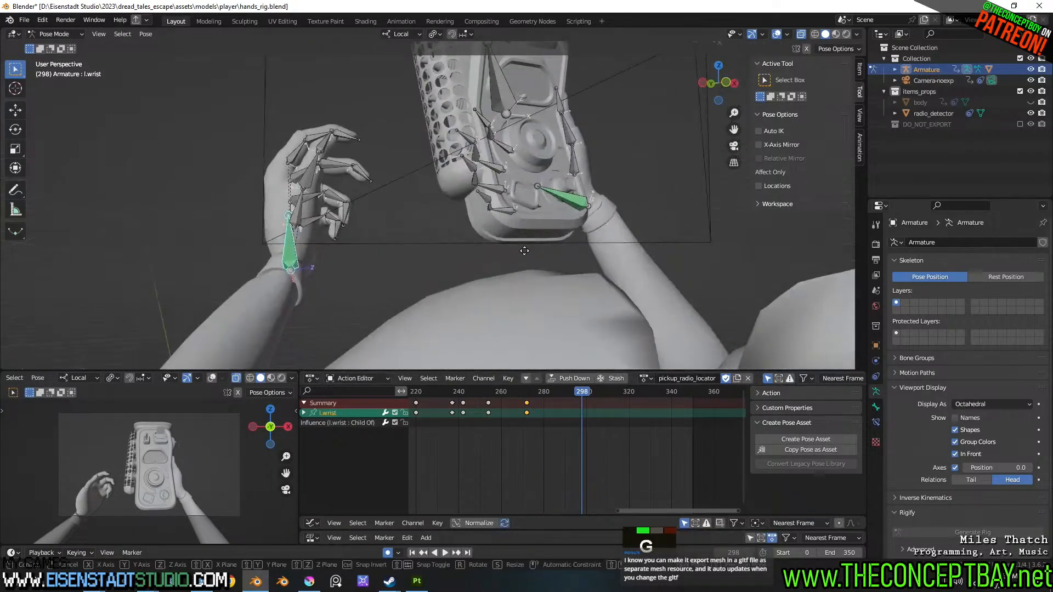
key(g)
click(536, 264)
key(r)
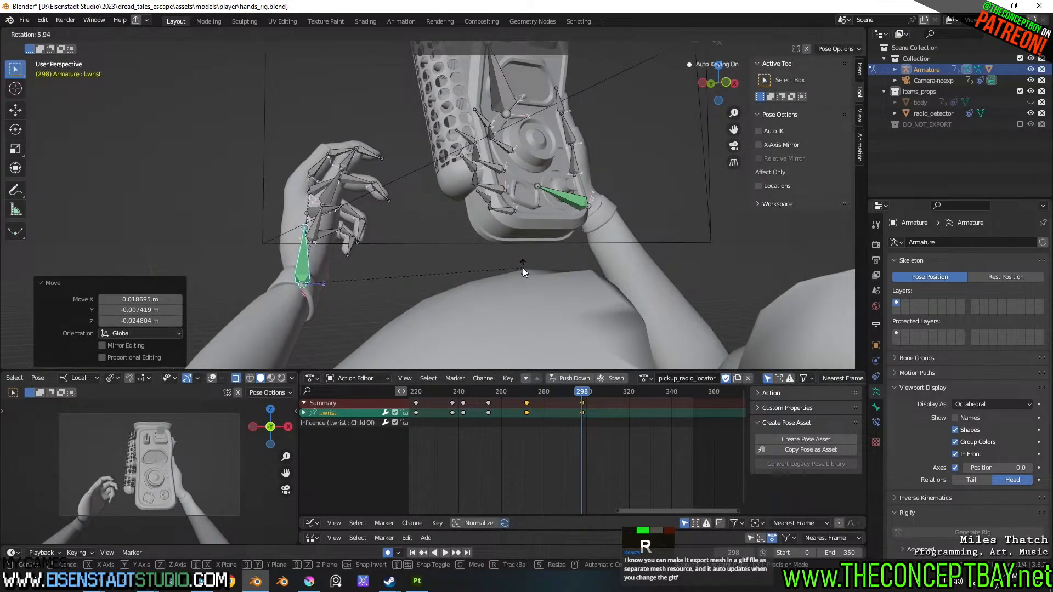
click(522, 269)
key(space)
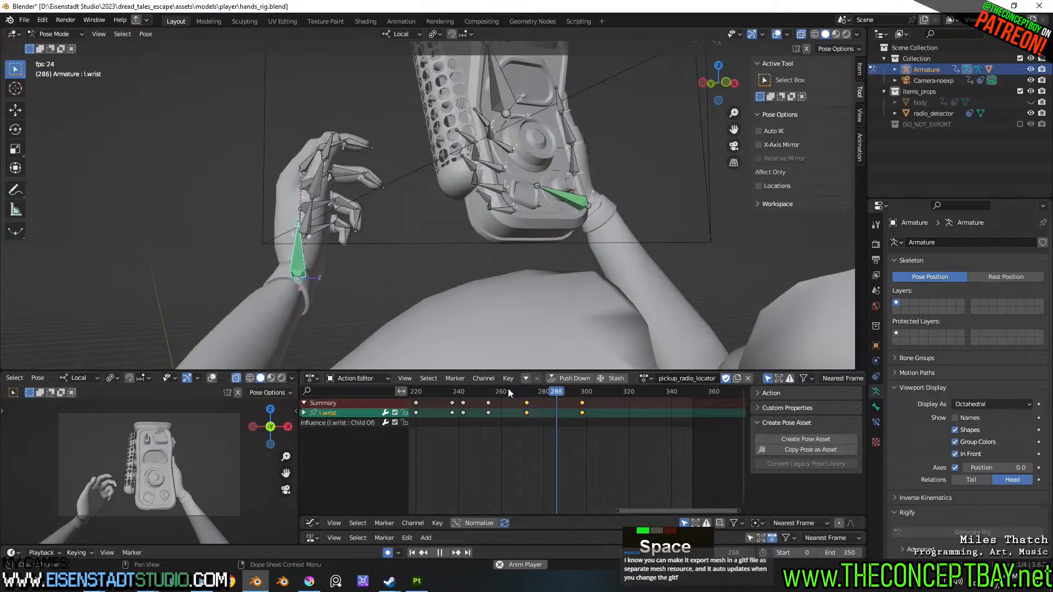
key(space)
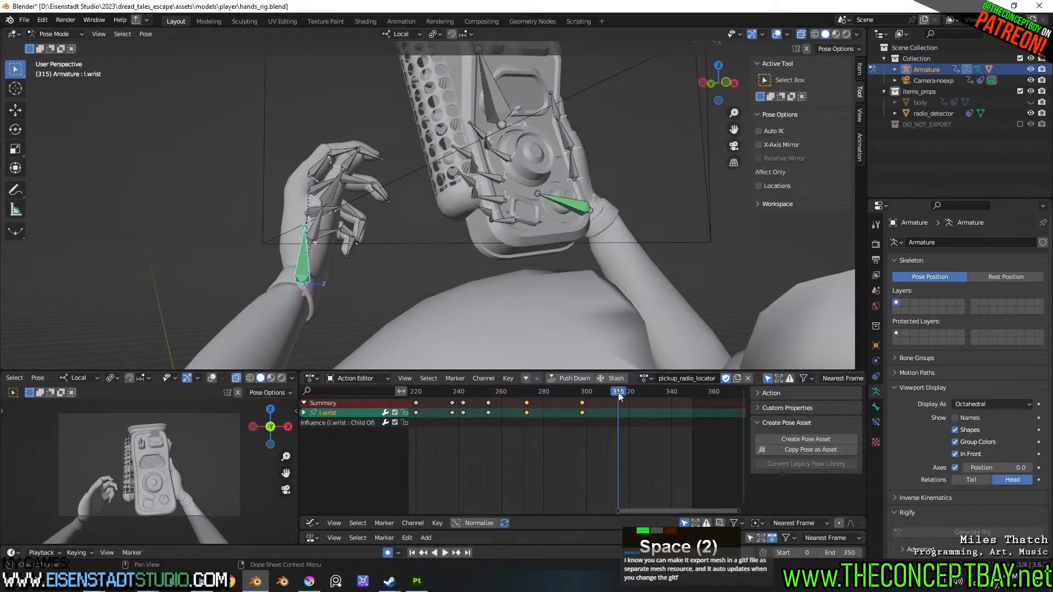
- Lower the left wrist out of the camera's view at frame 321 and rotate it 45° in the view plane
scroll(496, 179, down, 3)
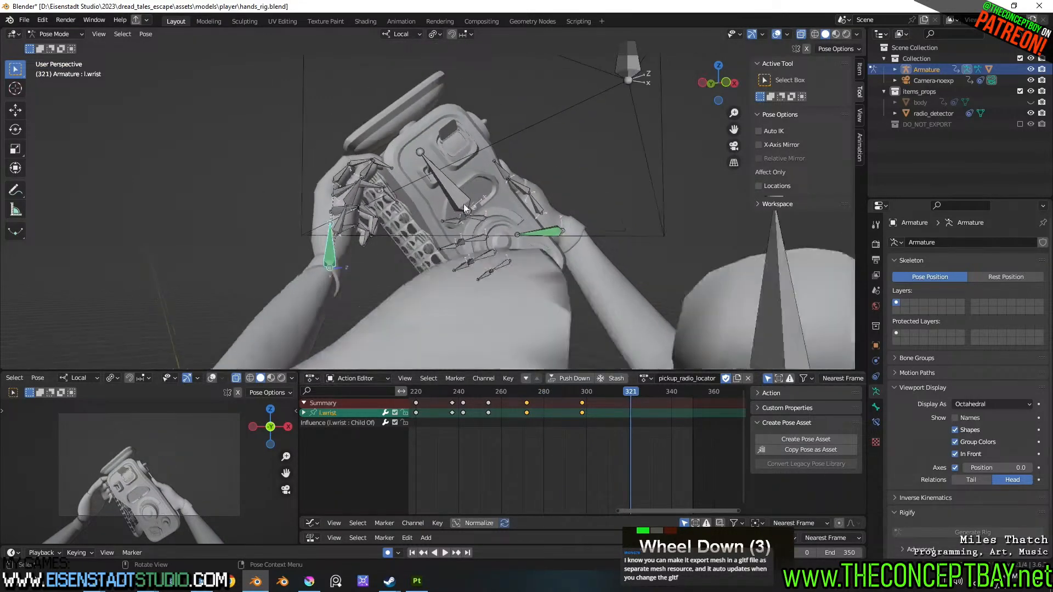
middle_drag(496, 179, 491, 93)
key(g)
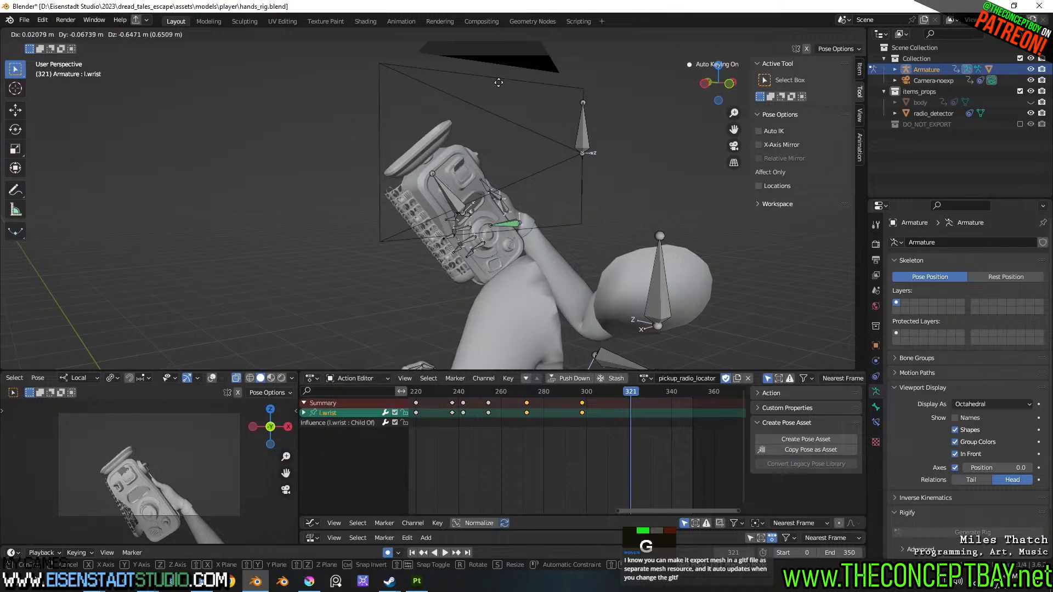
click(486, 54)
scroll(479, 312, down, 3)
key(r)
shift+middle_click(489, 311)
text(45)
key(Return)
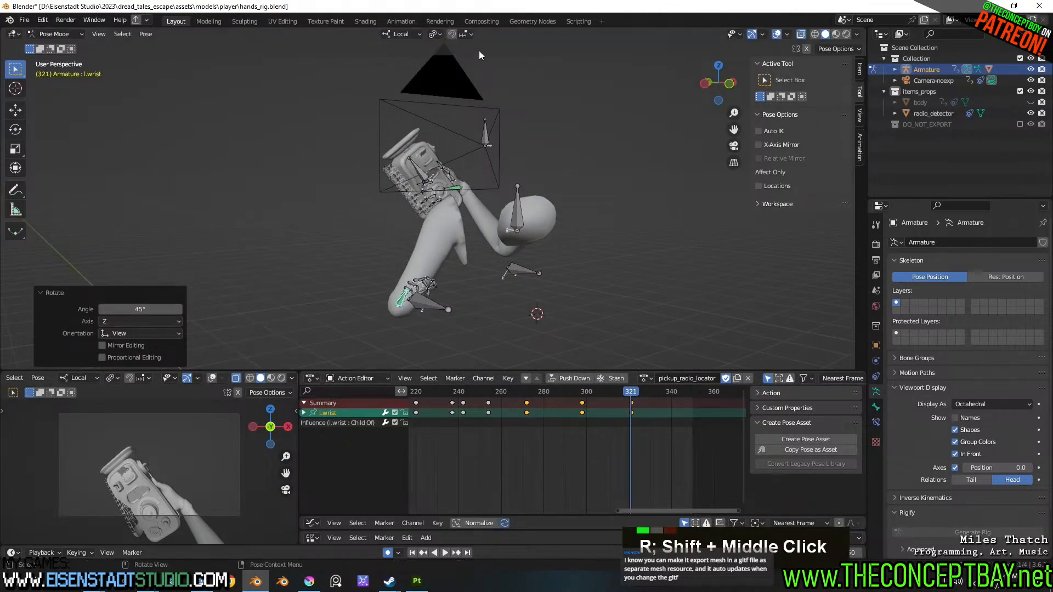
- Move the last two l.wrist keyframes of the pickup_radio_locator action about 9 frames later, to about frames 307 and 330
key(space)
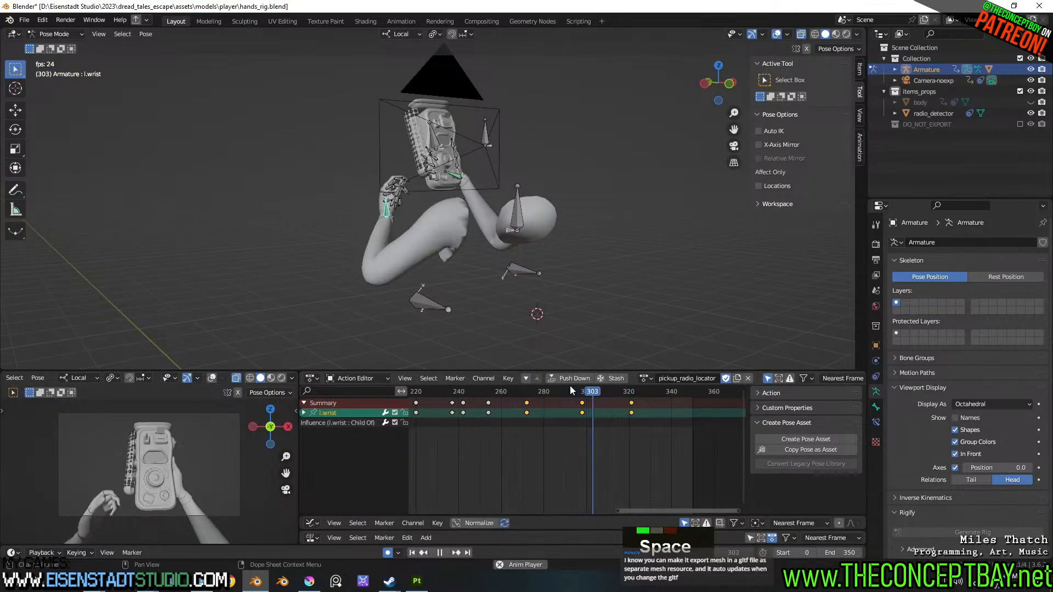
key(space)
double_click(589, 410)
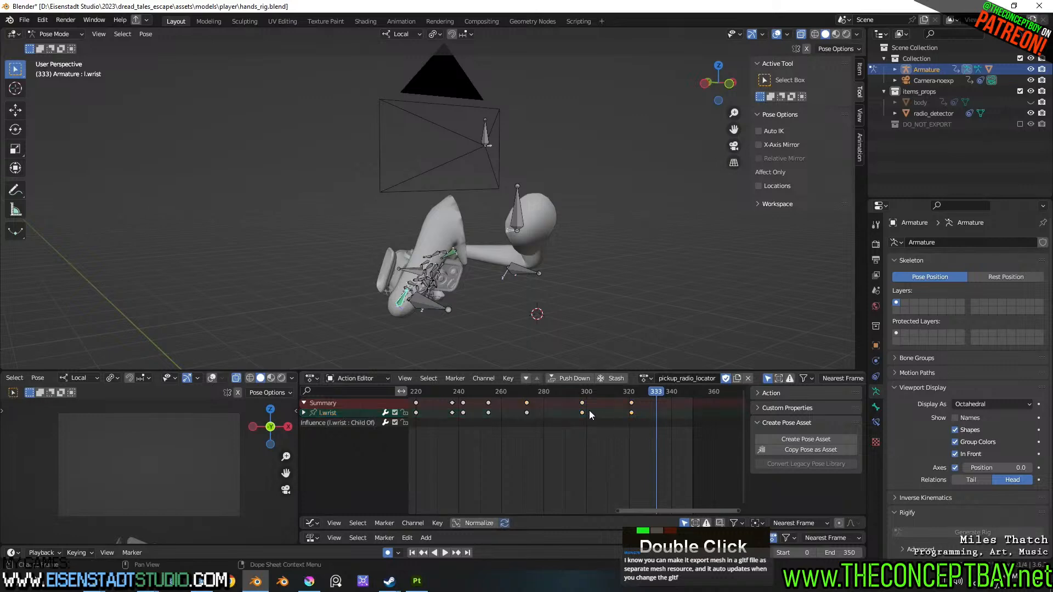
drag(571, 393, 617, 398)
drag(649, 435, 572, 398)
key(g)
click(600, 406)
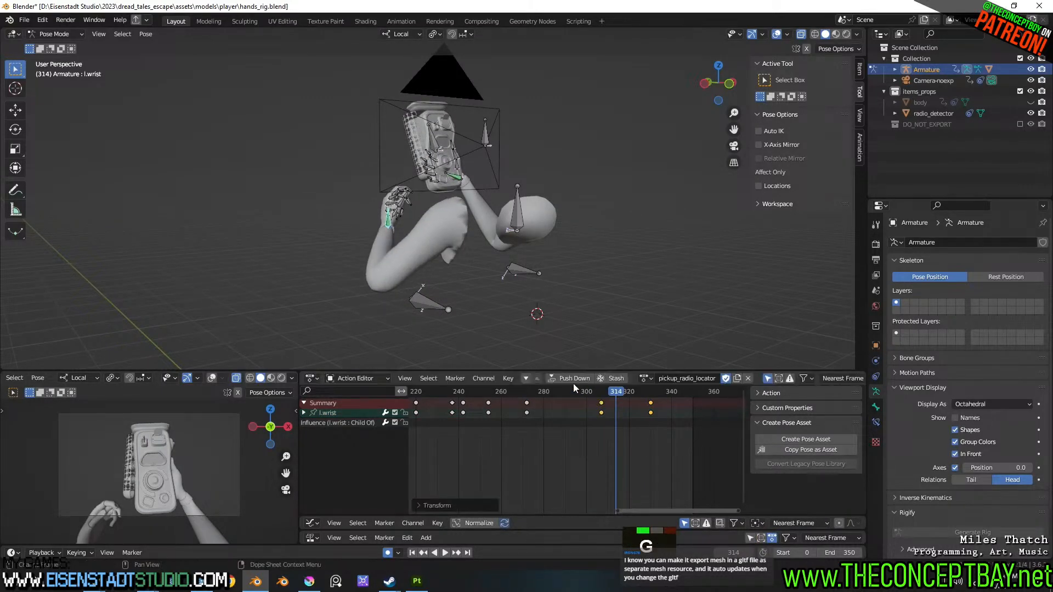
- Play back the end of the pickup_radio_locator action to review the retimed wrist motion
click(570, 393)
key(space)
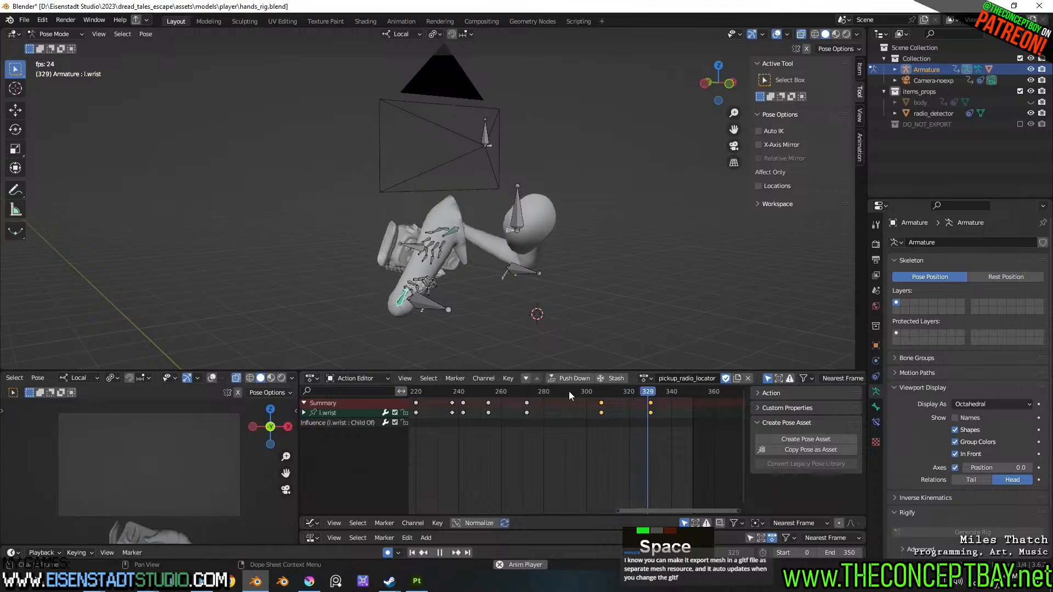
key(space)
click(465, 395)
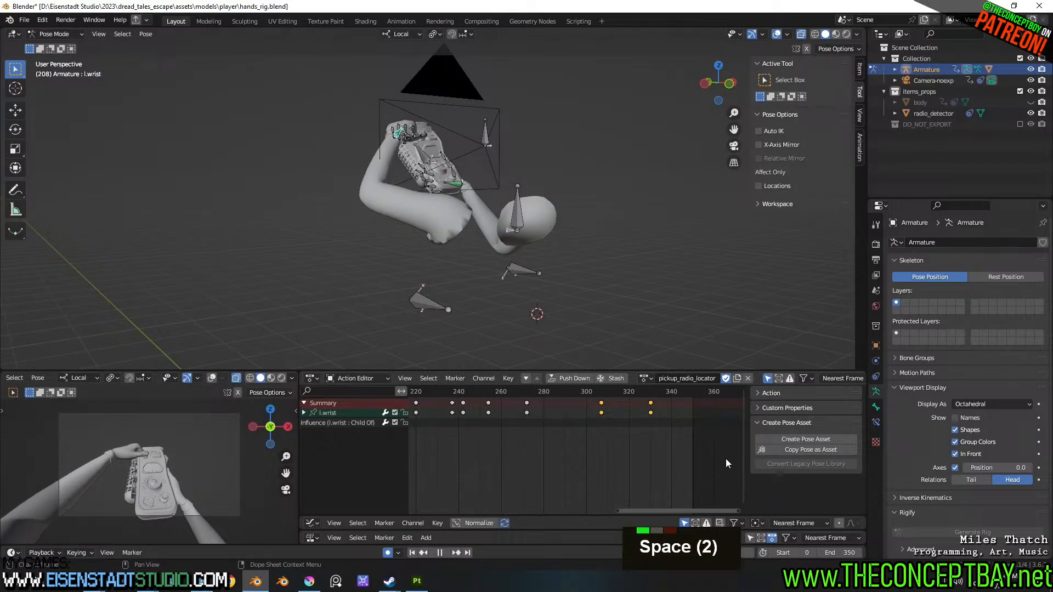
drag(443, 446, 494, 453)
- Deselect the wrist bones and switch the armature from Pose Mode to Object Mode
scroll(483, 351, up, 3)
shift+middle_drag(481, 352, 475, 339)
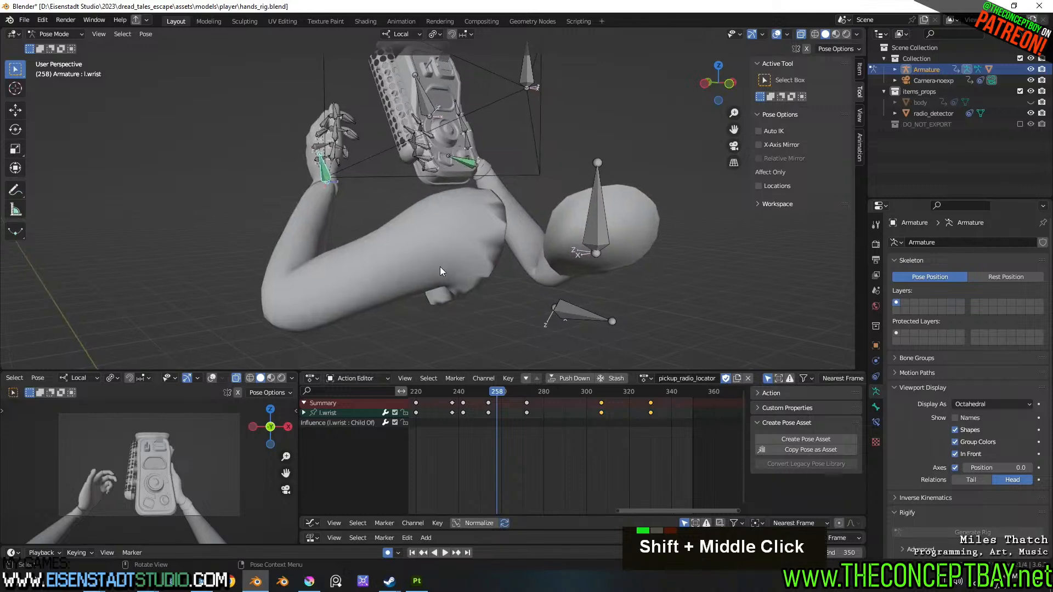
click(444, 264)
click(60, 34)
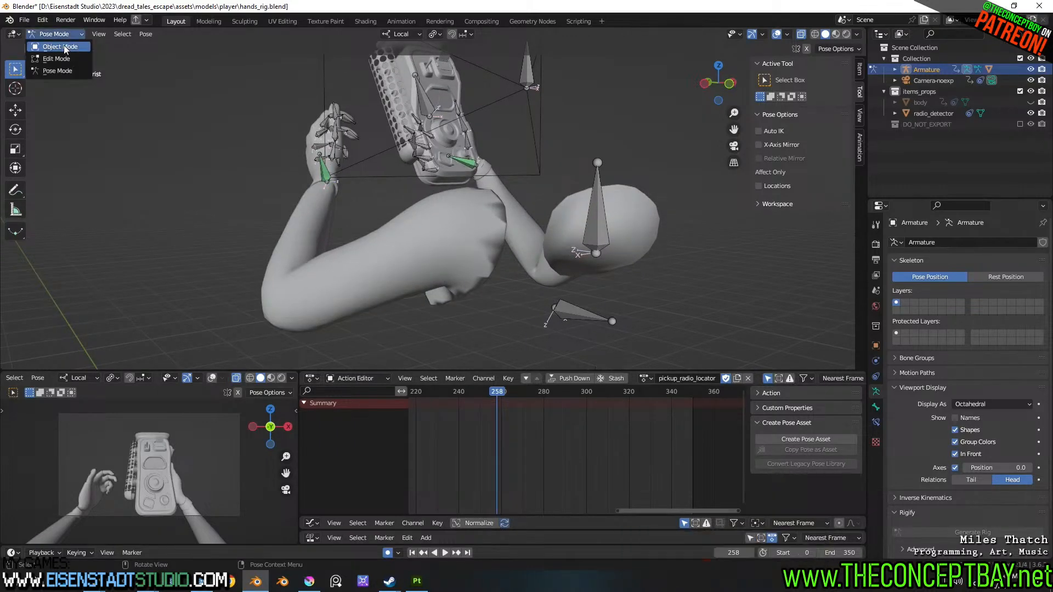
click(65, 47)
- Inspect the hands mesh around the arm and wrist in Edit Mode, and return to Object Mode
double_click(335, 228)
key(Tab)
mouse_move(380, 245)
middle_down()
mouse_move(456, 270)
mouse_move(381, 257)
middle_up()
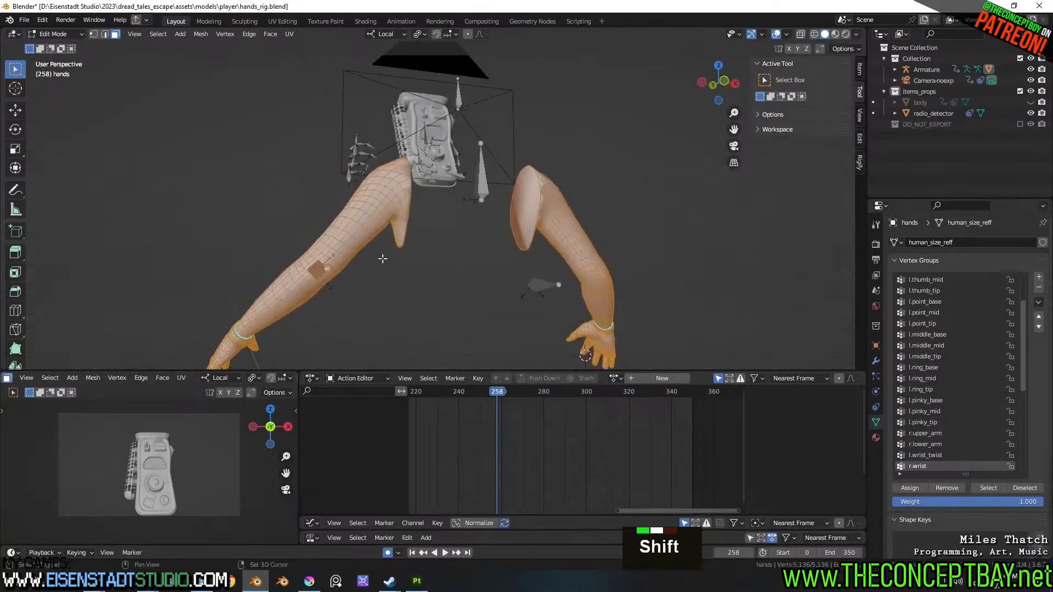
shift+middle_drag(261, 357, 348, 209)
key(alt+a)
scroll(432, 271, up, 2)
scroll(425, 266, up, 1)
scroll(433, 276, down, 3)
key(Tab)
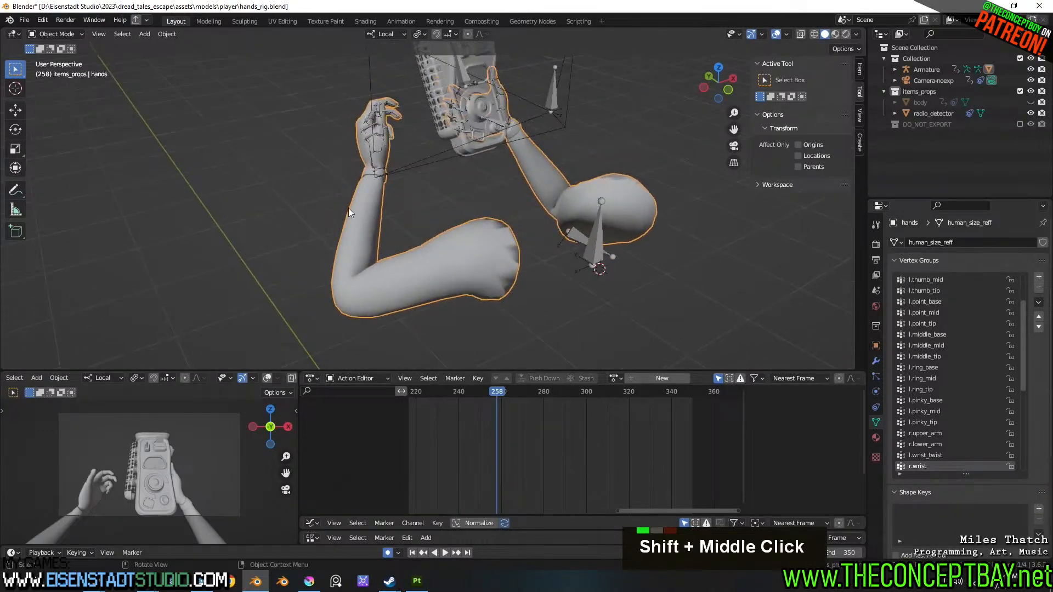
- Save the hands_rig.blend file
key(ctrl+s)
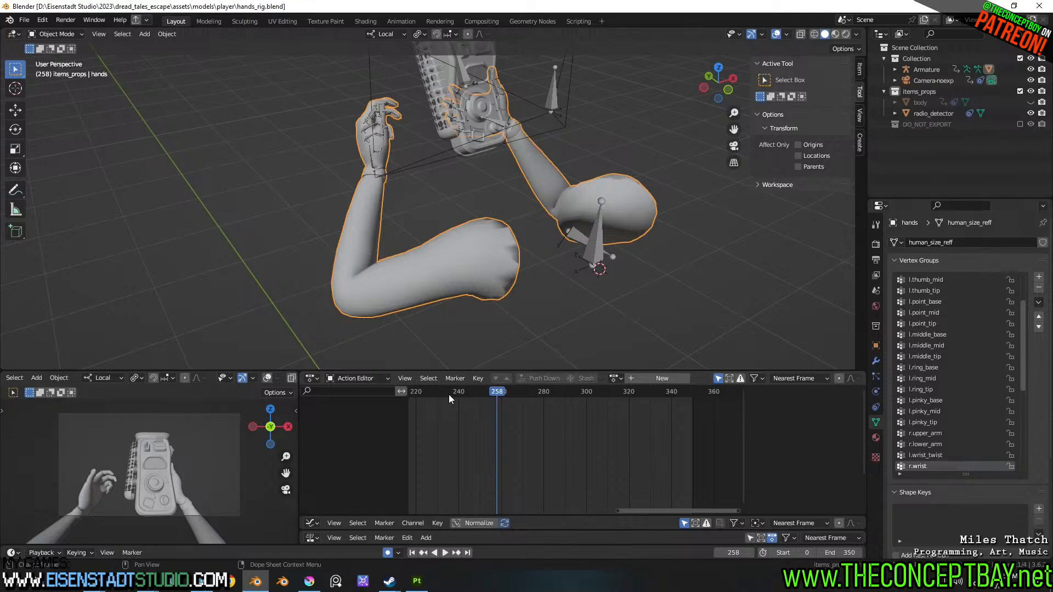
mouse_move(436, 233)
middle_down()
mouse_move(467, 225)
mouse_move(447, 239)
middle_up()
key(ctrl+s)
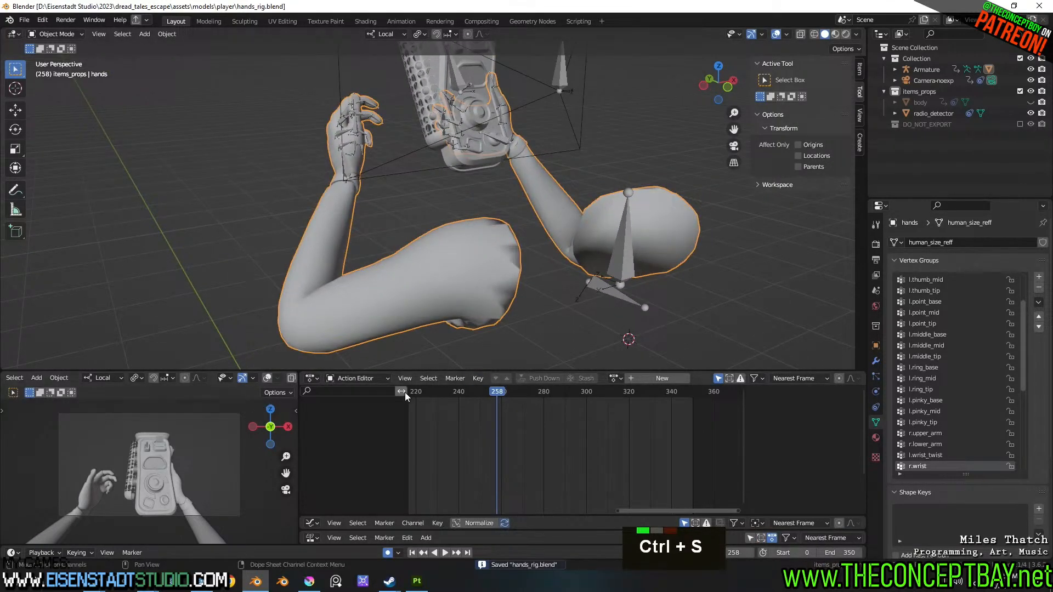
- Select the armature and play its pickup_radio_locator action from frame 258 to near the end of the frame range
click(616, 290)
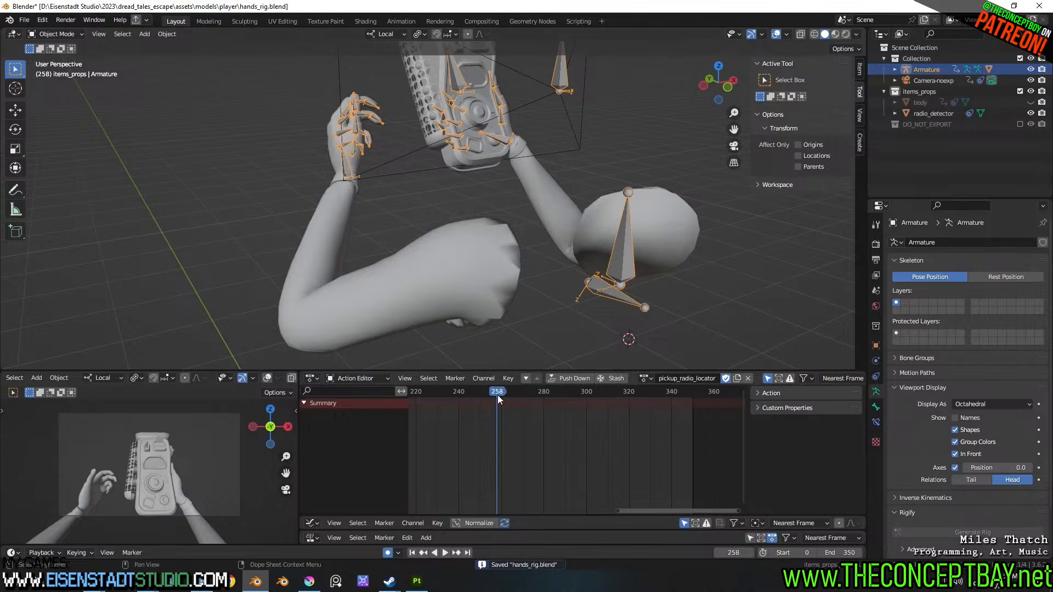
key(space)
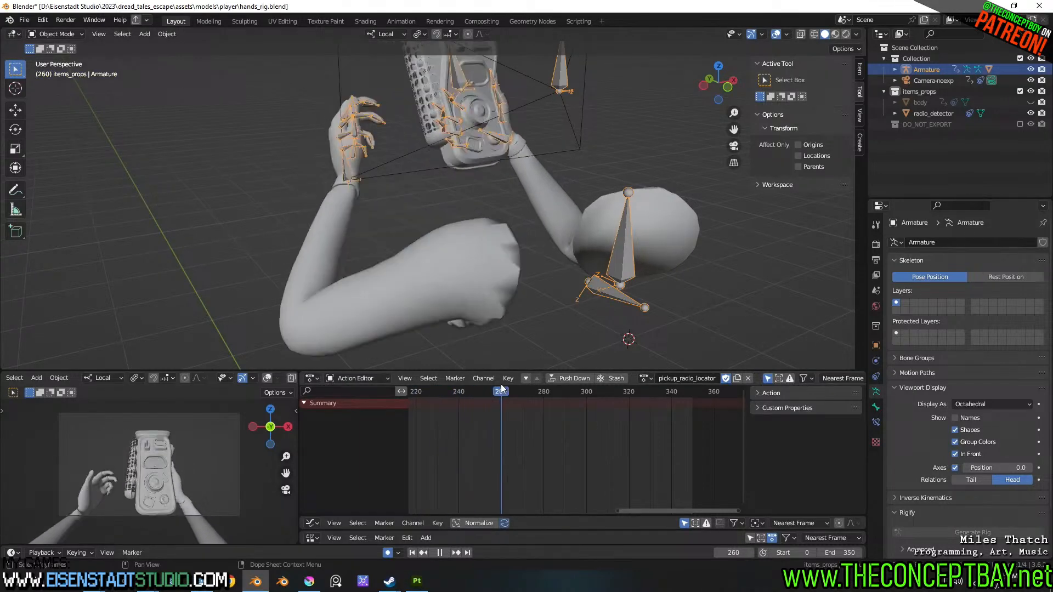
key(space)
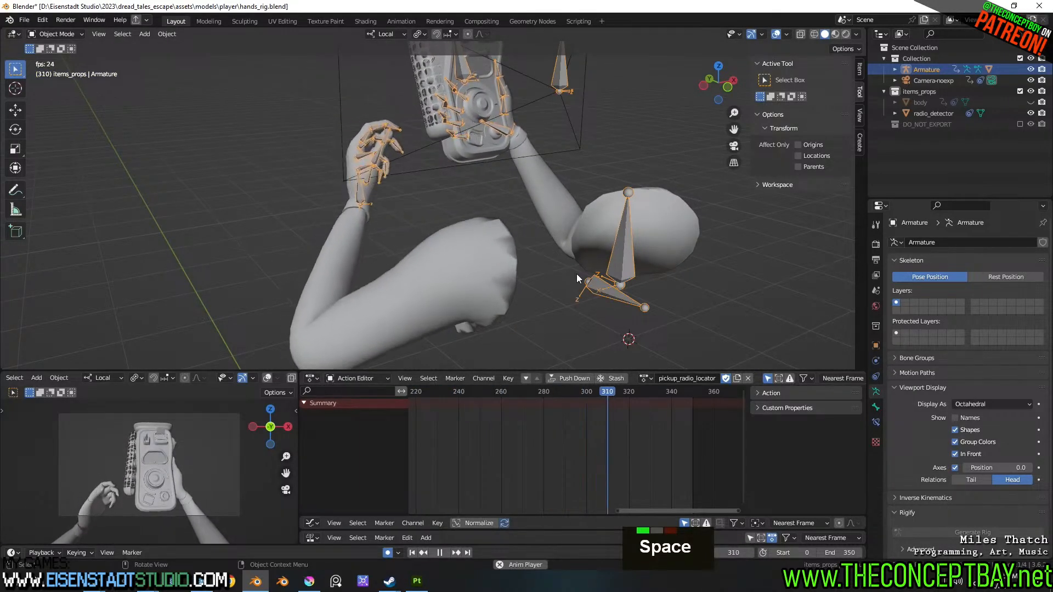
key(space)
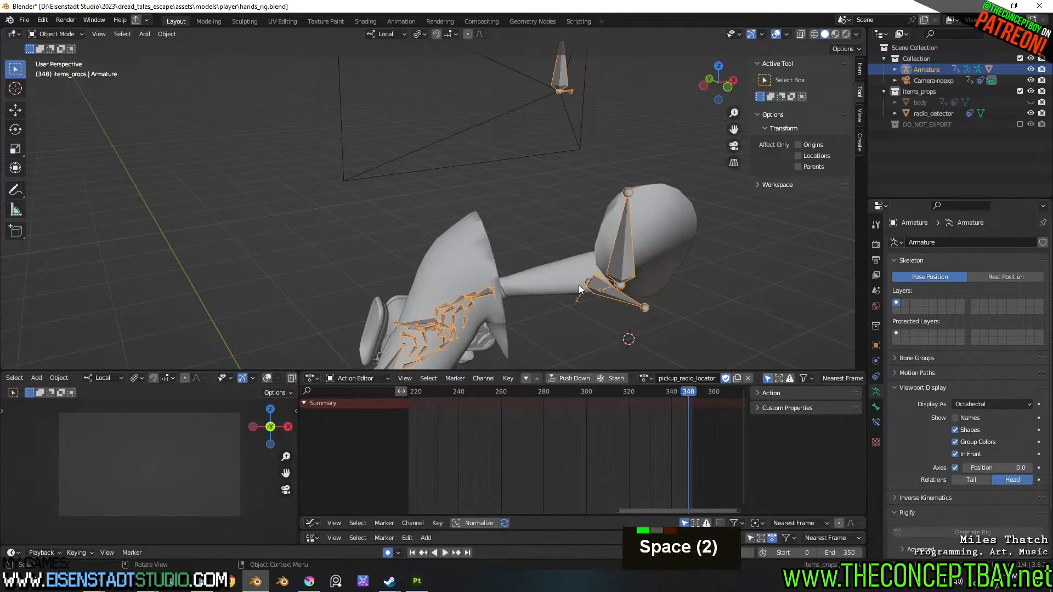
drag(614, 511, 446, 519)
- Move the radio_detector object to the items_props collection
scroll(739, 215, down, 4)
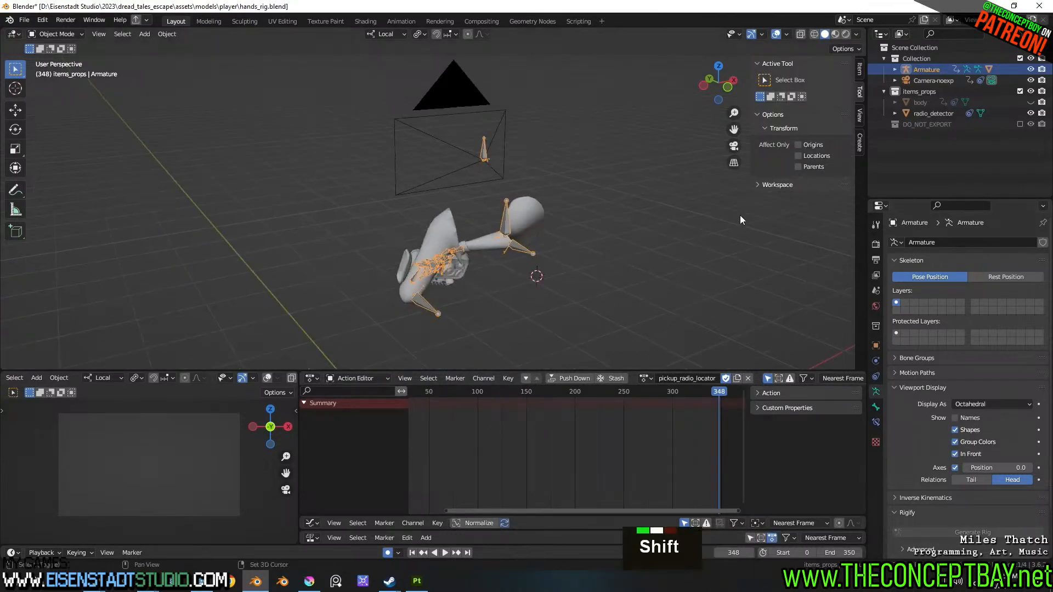
shift+middle_drag(560, 210, 582, 142)
scroll(581, 143, up, 2)
click(494, 191)
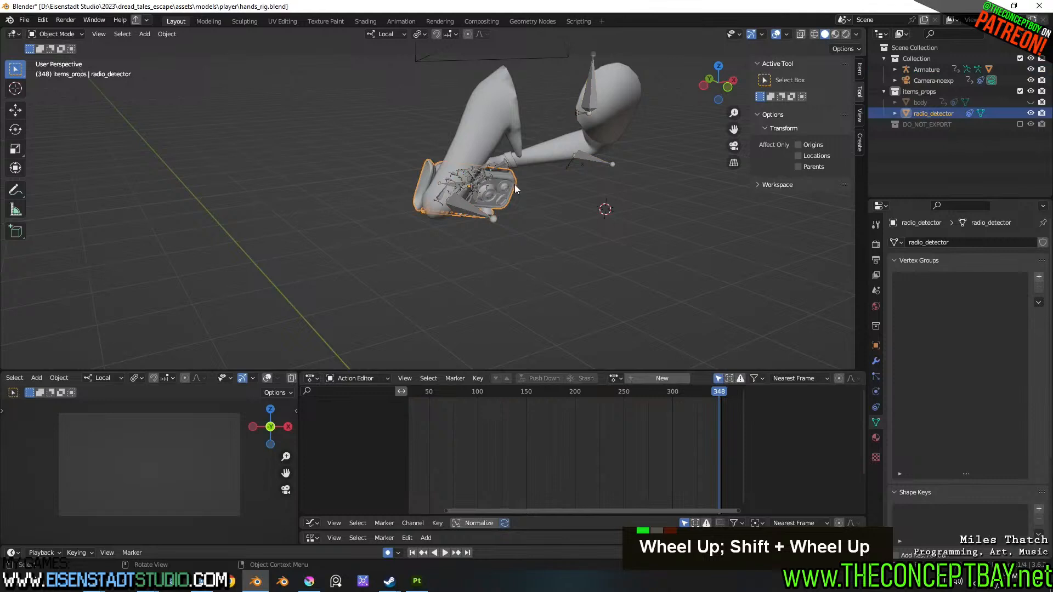
right_click(522, 183)
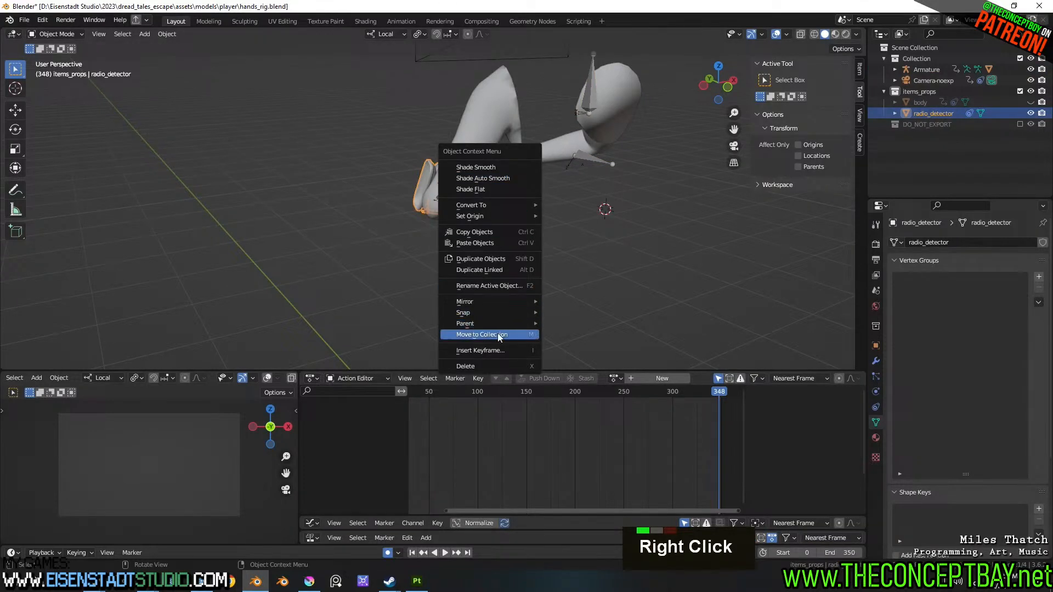
click(498, 335)
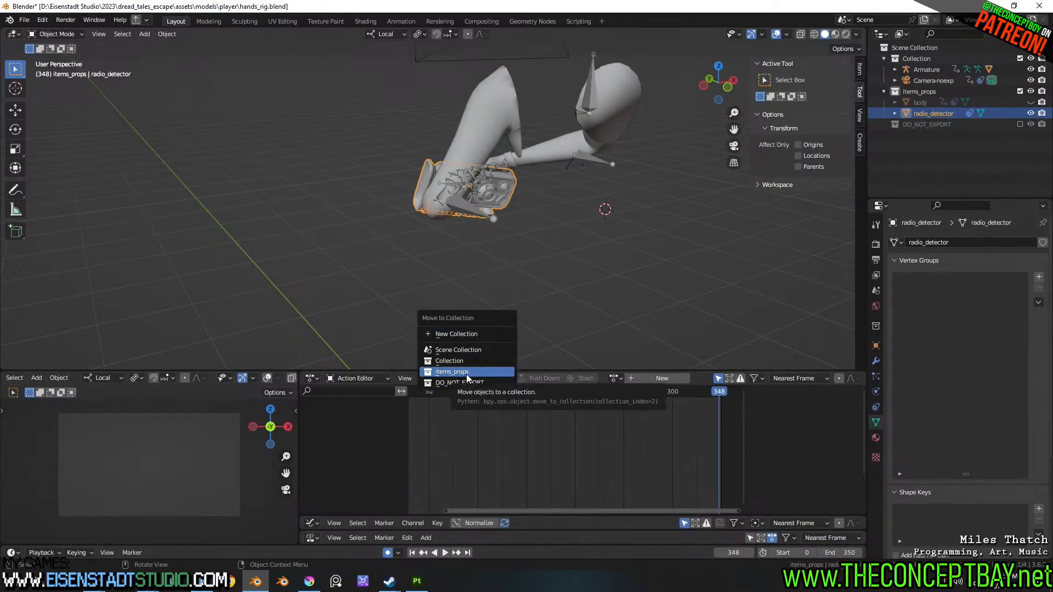
click(453, 373)
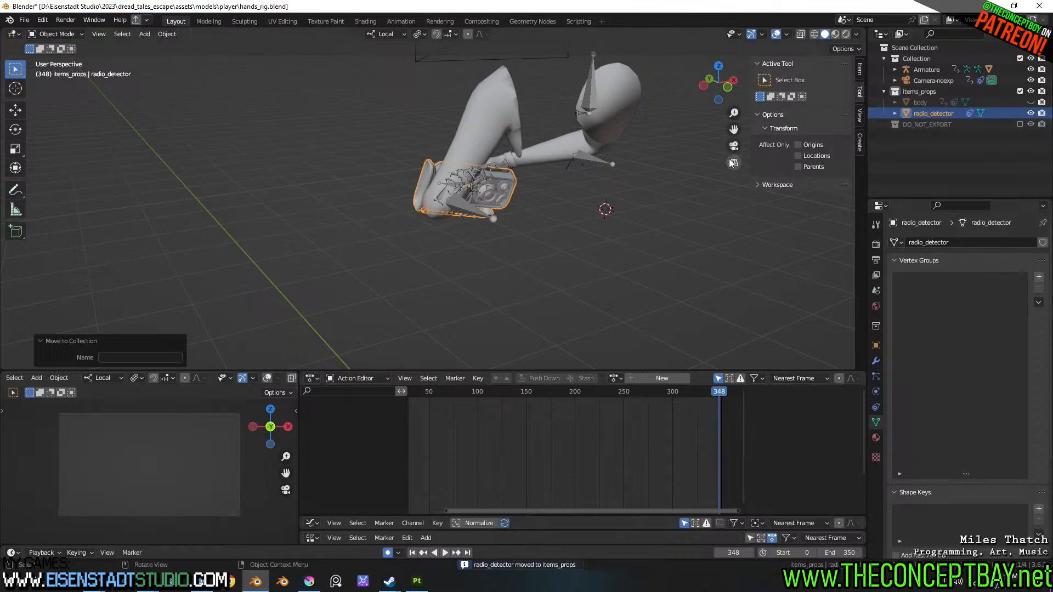
middle_drag(647, 225, 573, 255)
right_click(516, 213)
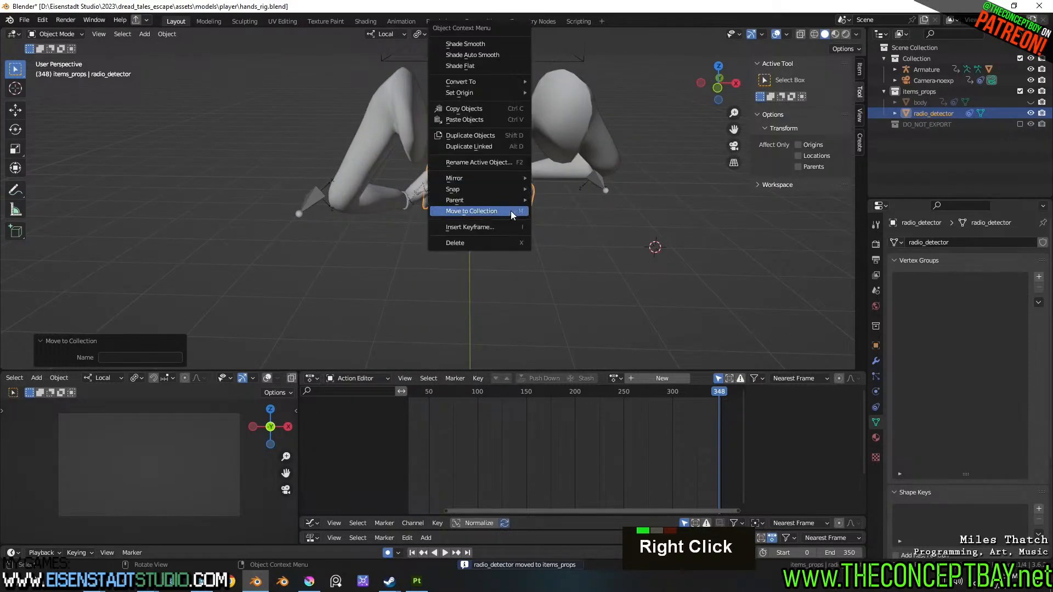
click(508, 211)
click(490, 210)
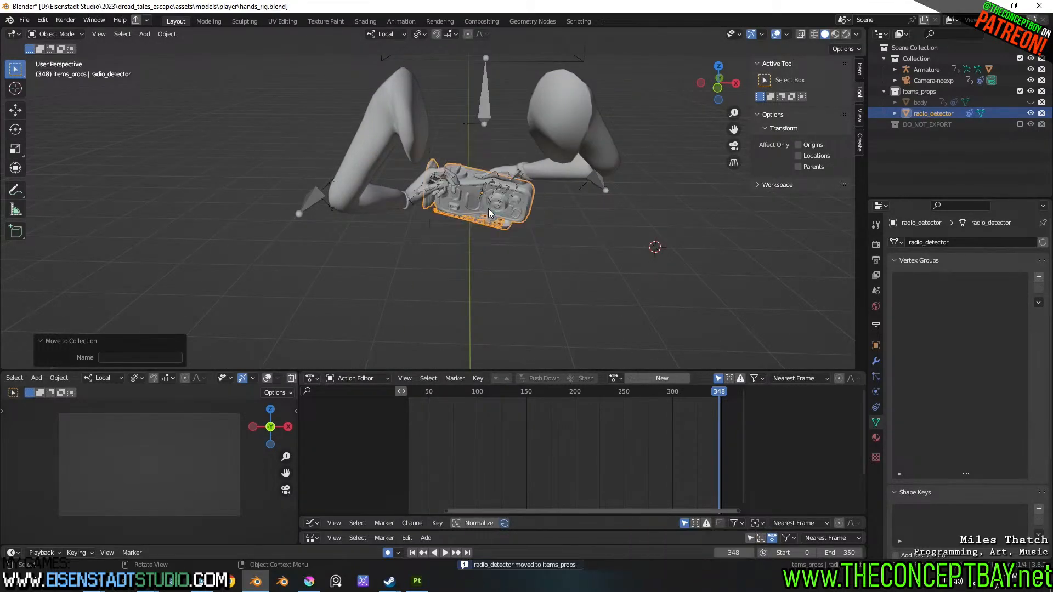
- Hide radio_detector in the viewport and play through the hand animation without it
shift+middle_drag(488, 209, 476, 231)
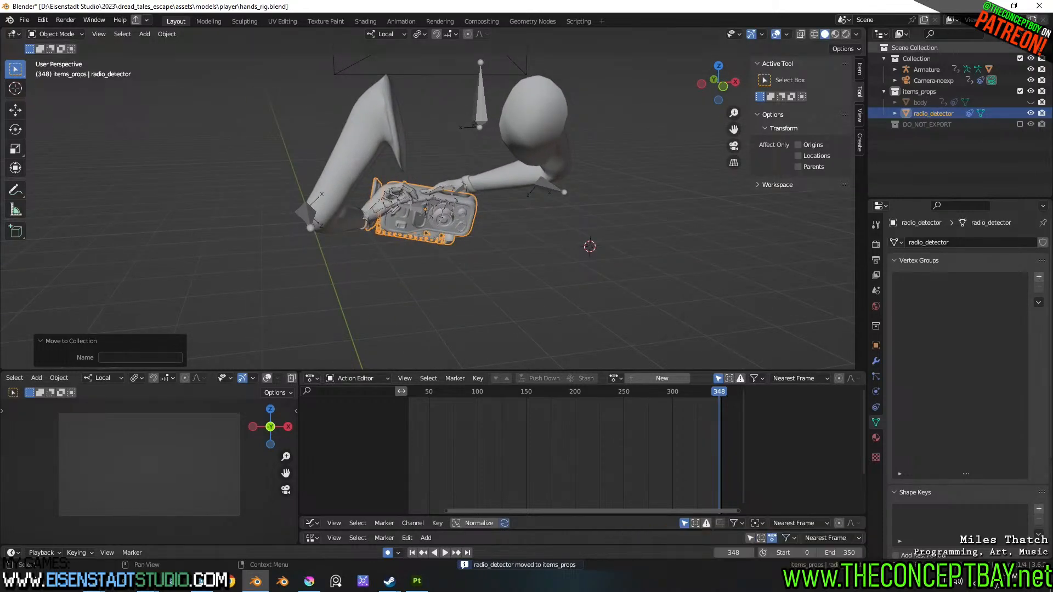
click(1031, 113)
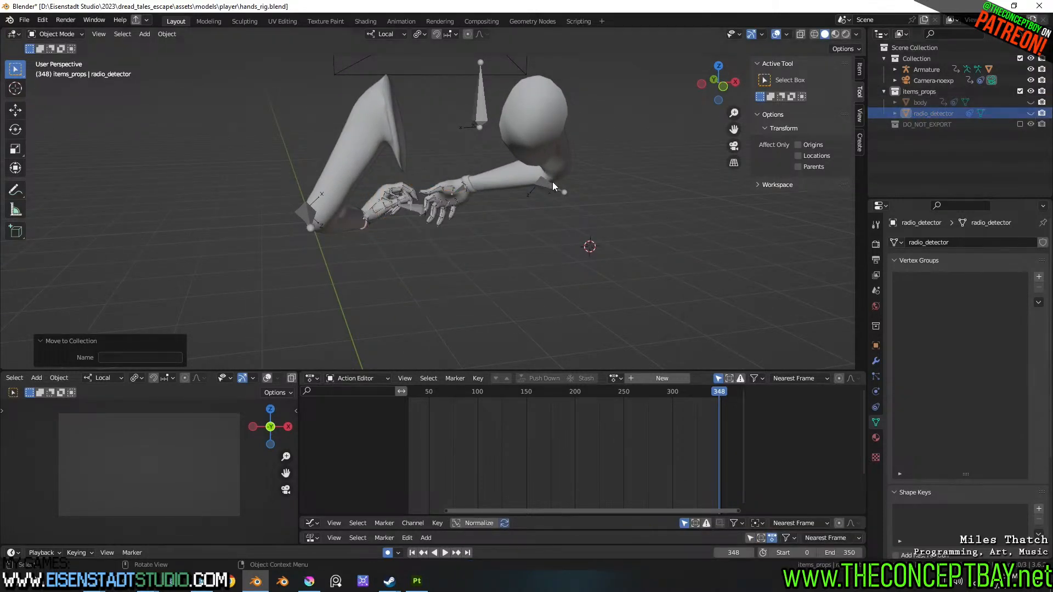
middle_drag(552, 182, 570, 187)
scroll(556, 205, down, 1)
scroll(532, 218, up, 3)
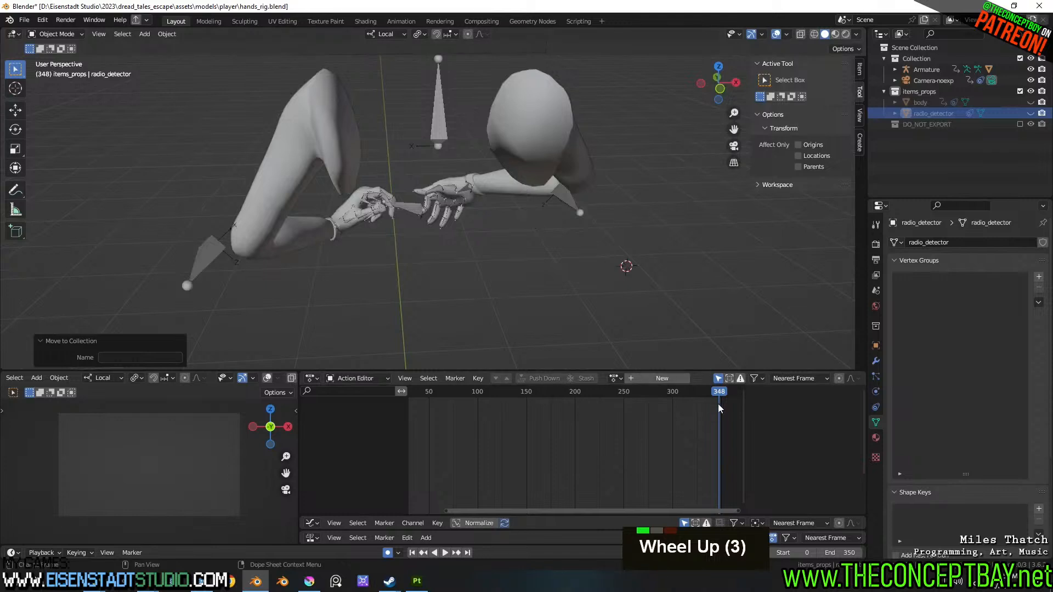
key(space)
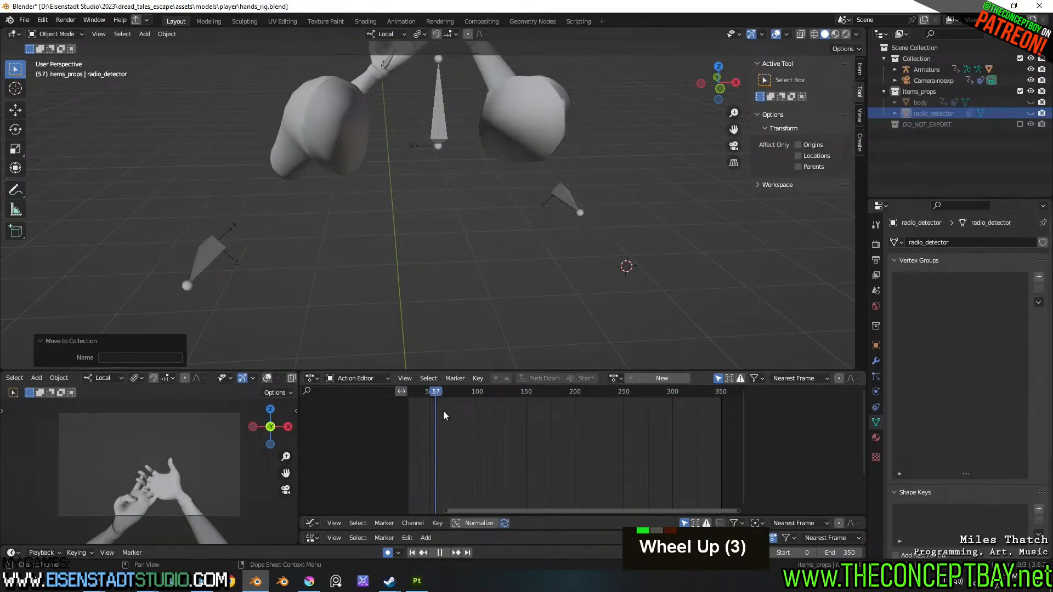
key(space)
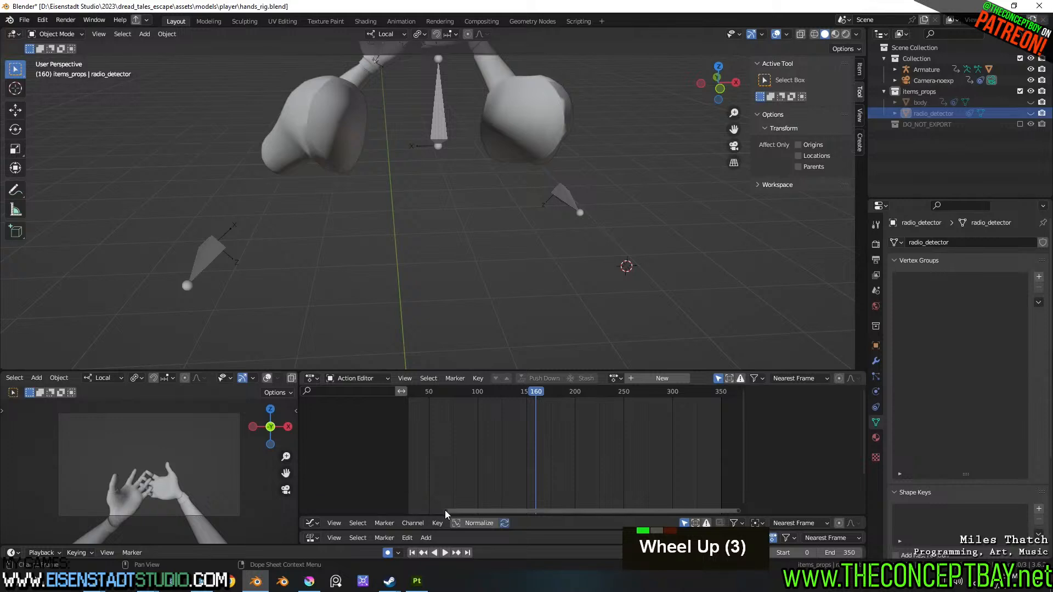
- Return the timeline to frame 0 and save hands_rig.blend
drag(446, 513, 388, 514)
drag(468, 398, 434, 416)
key(ctrl+s)
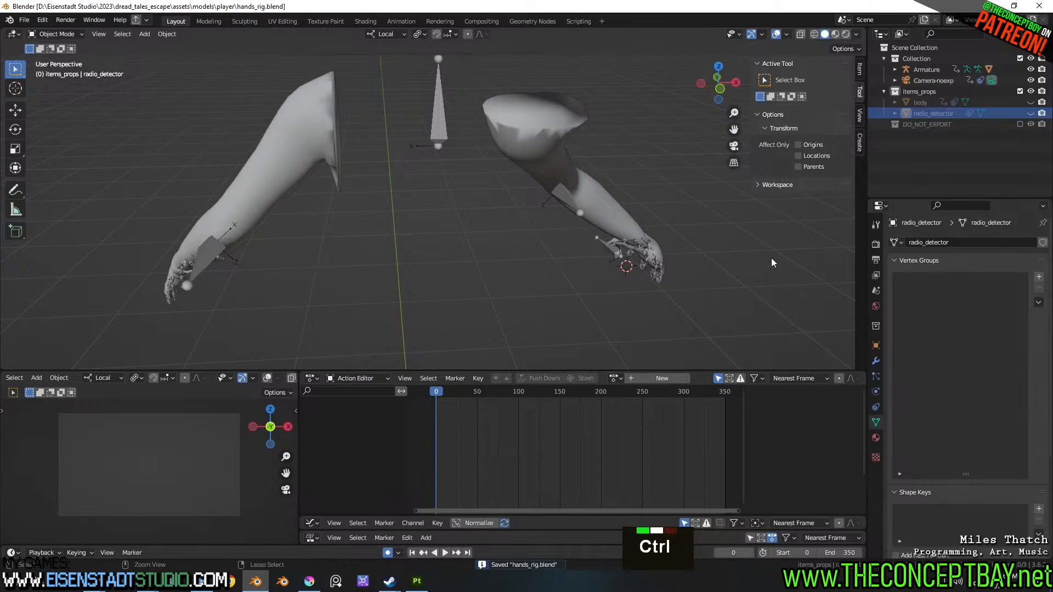
- Export the rig as glTF Binary hands_rig.glb into dread_tales_escape\engine\models\player using the Godot preset, overwriting the existing file
key(ctrl+alt+r)
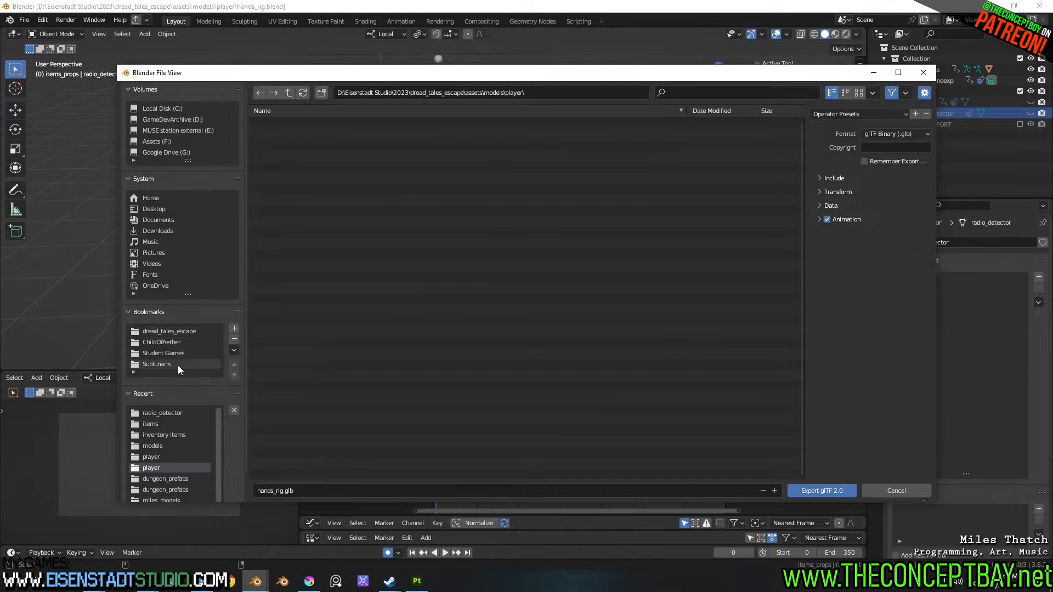
click(186, 331)
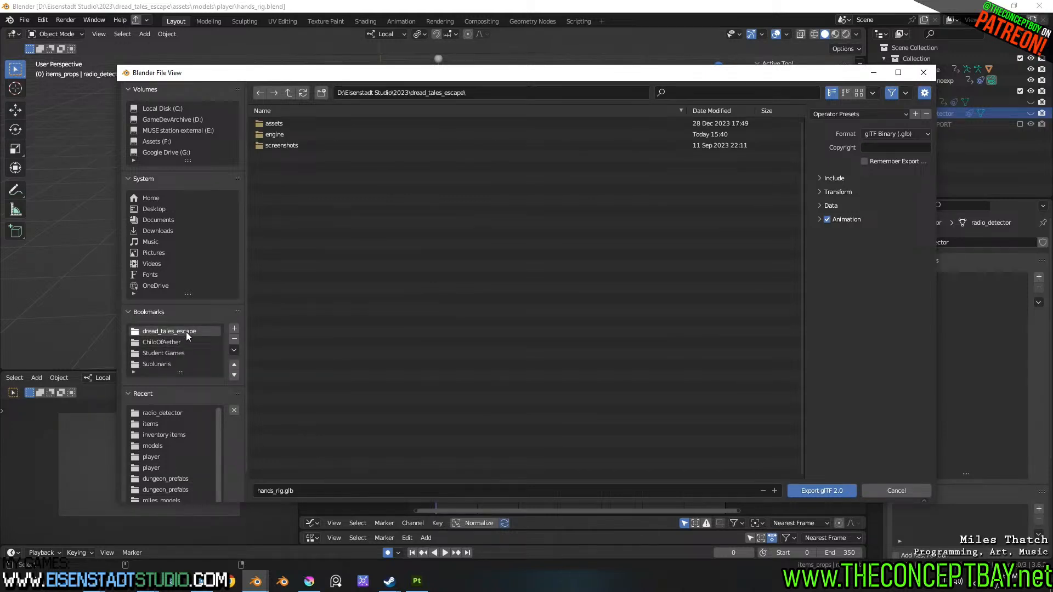
double_click(278, 134)
double_click(282, 242)
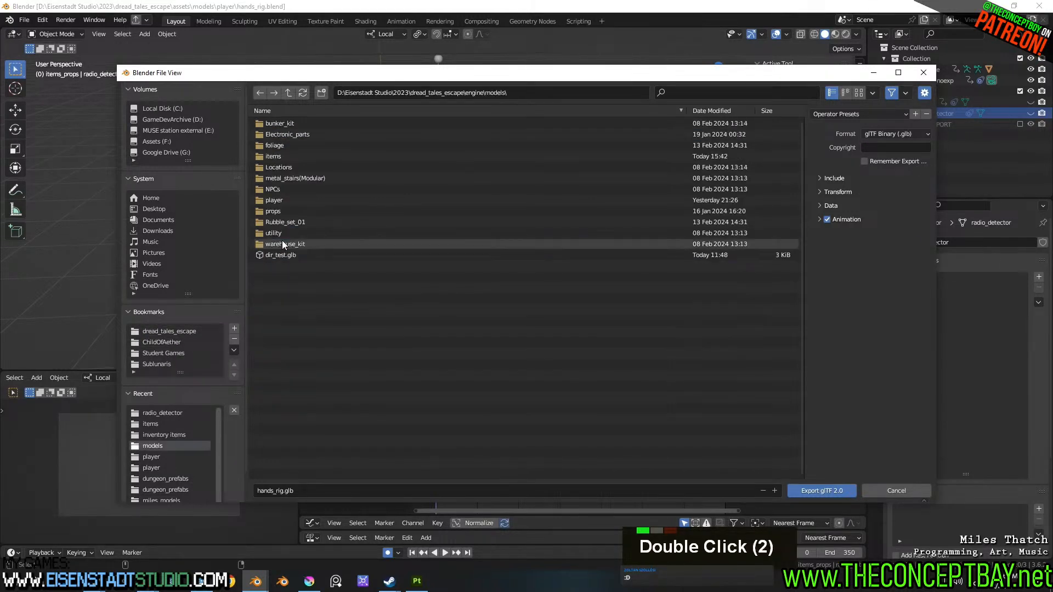
double_click(285, 199)
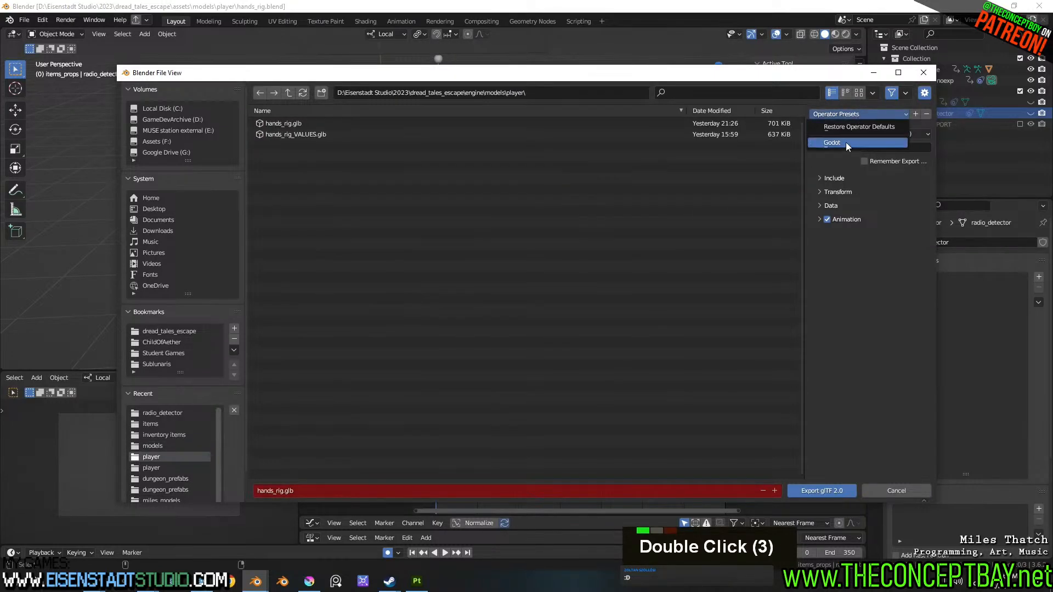
click(846, 143)
click(848, 491)
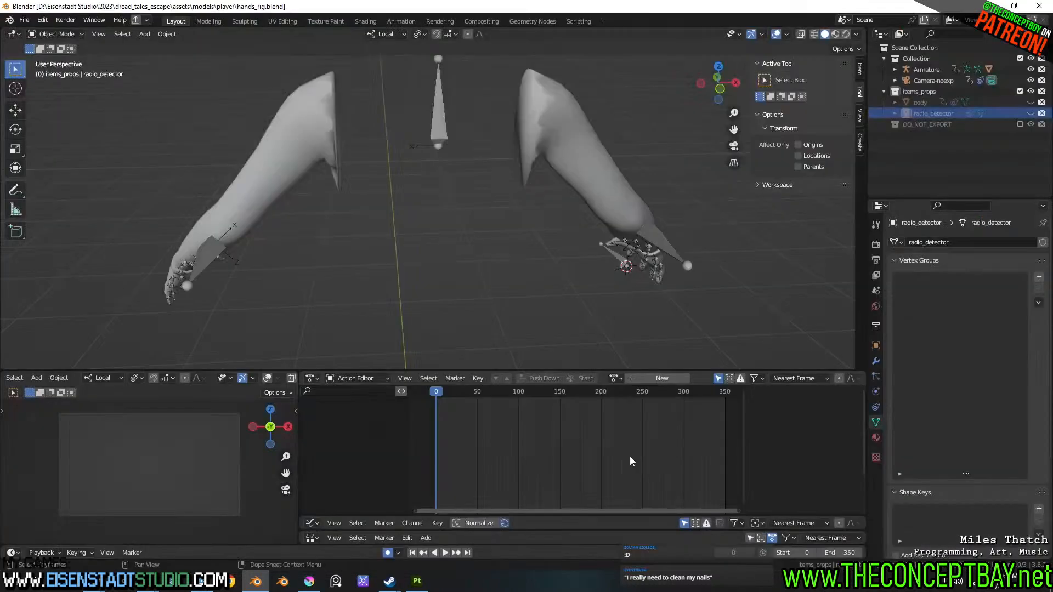
- Save the Blender file once more following the glTF export
middle_drag(630, 288, 616, 284)
key(ctrl+s)
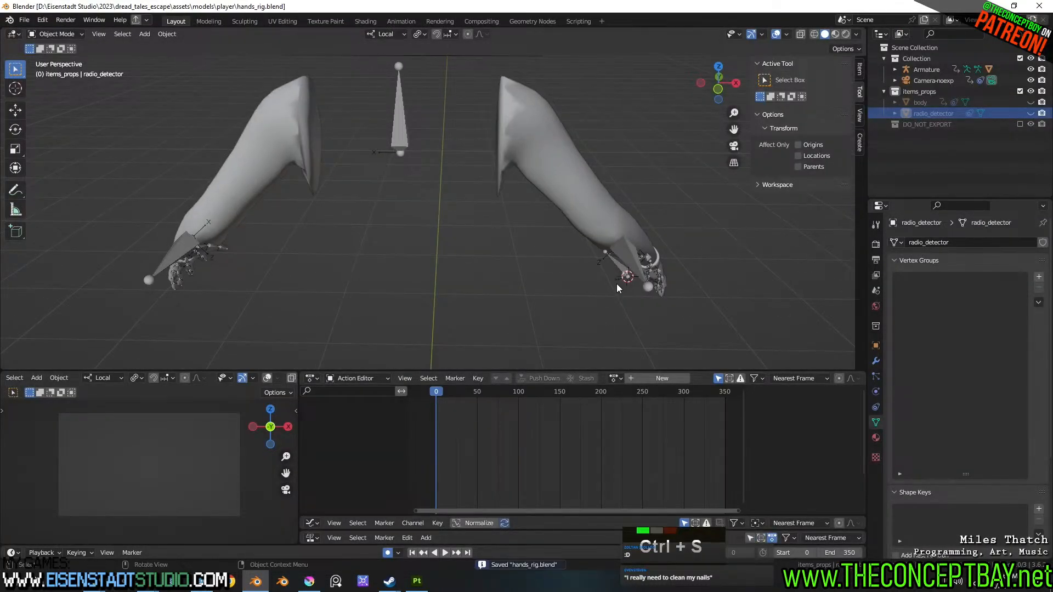
scroll(829, 114, down, 1)
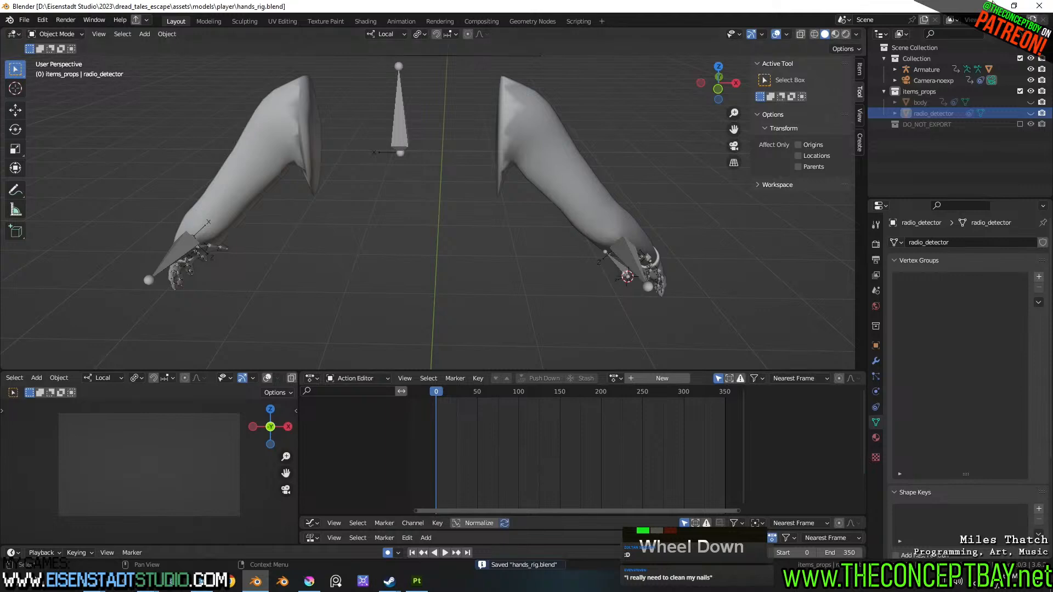
- Inspect the posed arms from another angle and save hands_rig.blend again
shift+middle_drag(581, 143, 623, 199)
scroll(607, 174, down, 2)
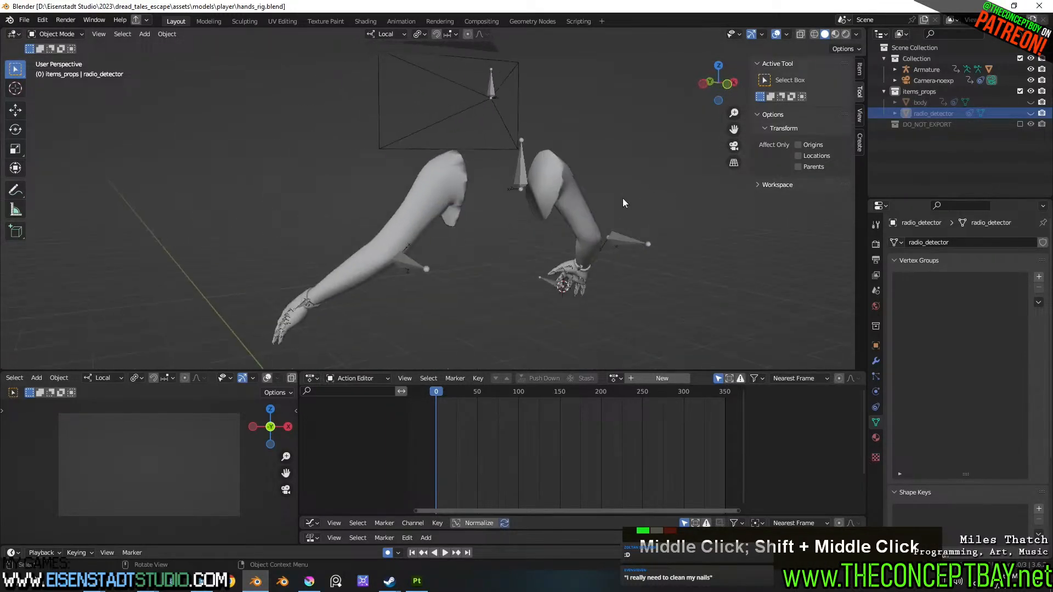
shift+middle_drag(566, 233, 490, 233)
key(ctrl+s)
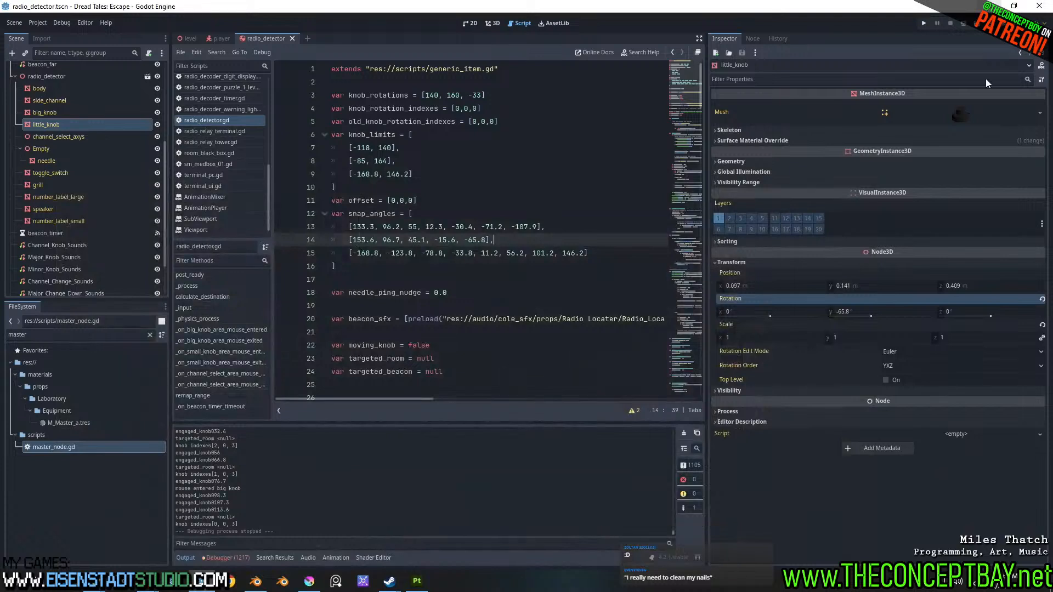
- Switch to Godot, widen the script editor by narrowing the Inspector, and show the radio_detector scene tree from its root
drag(707, 173, 883, 182)
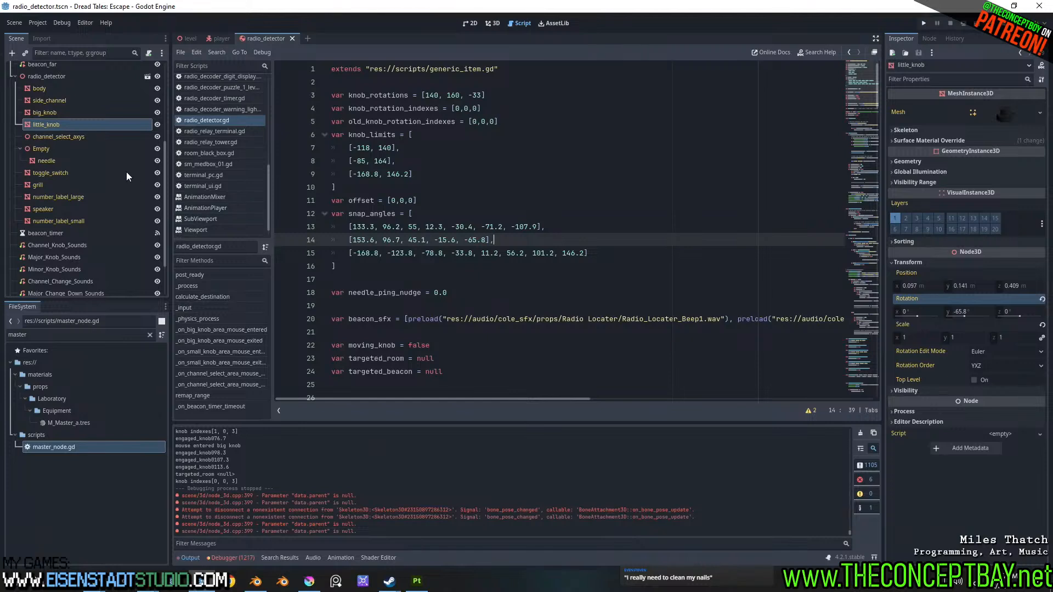
drag(166, 185, 166, 96)
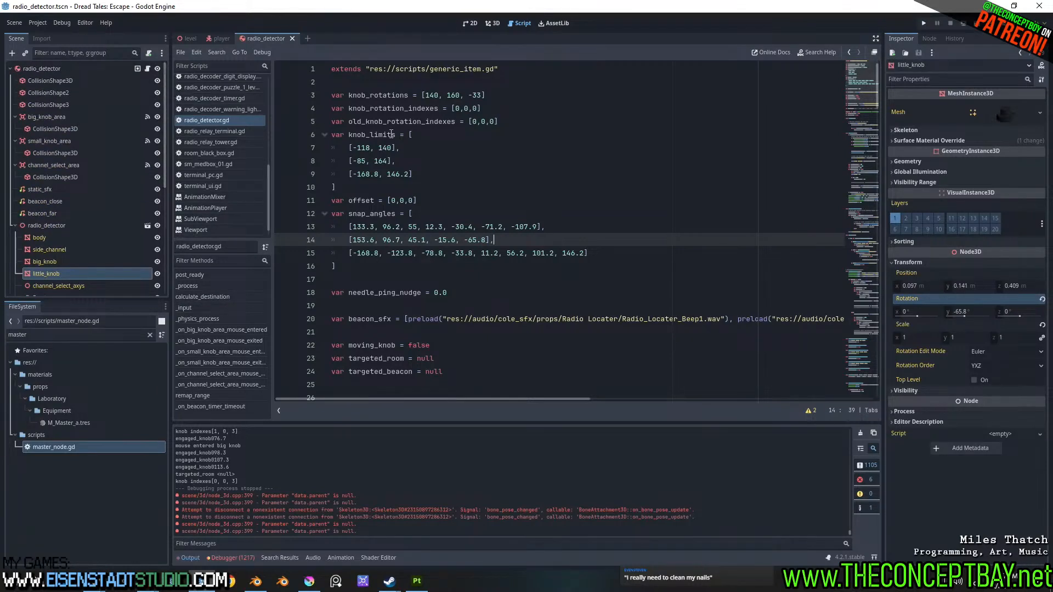
click(464, 148)
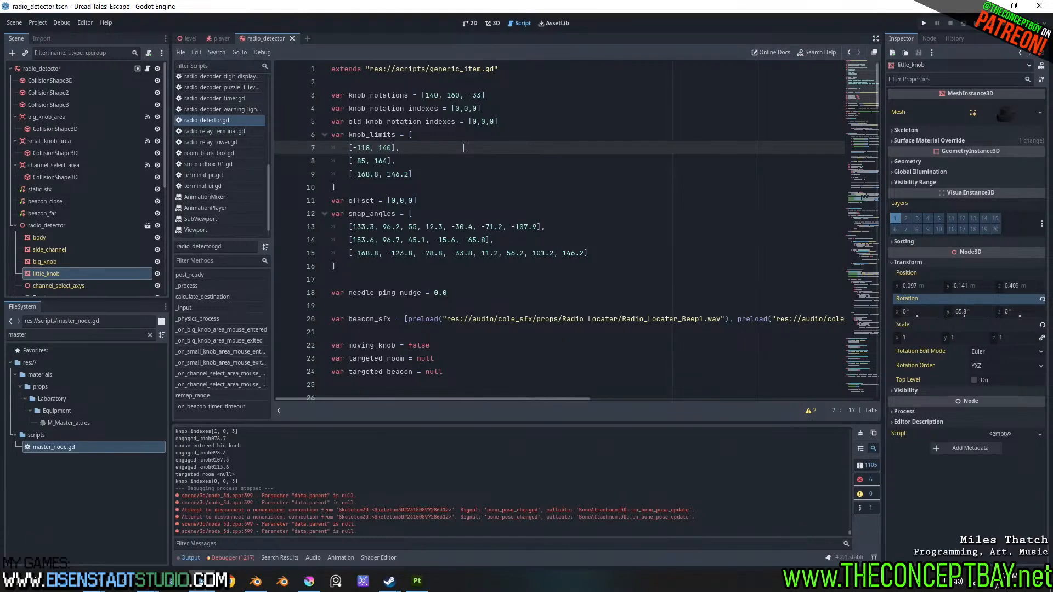
- Open player.gd and go to its variable declarations around focused_on_equipped_item
click(860, 103)
click(867, 64)
scroll(209, 216, up, 9)
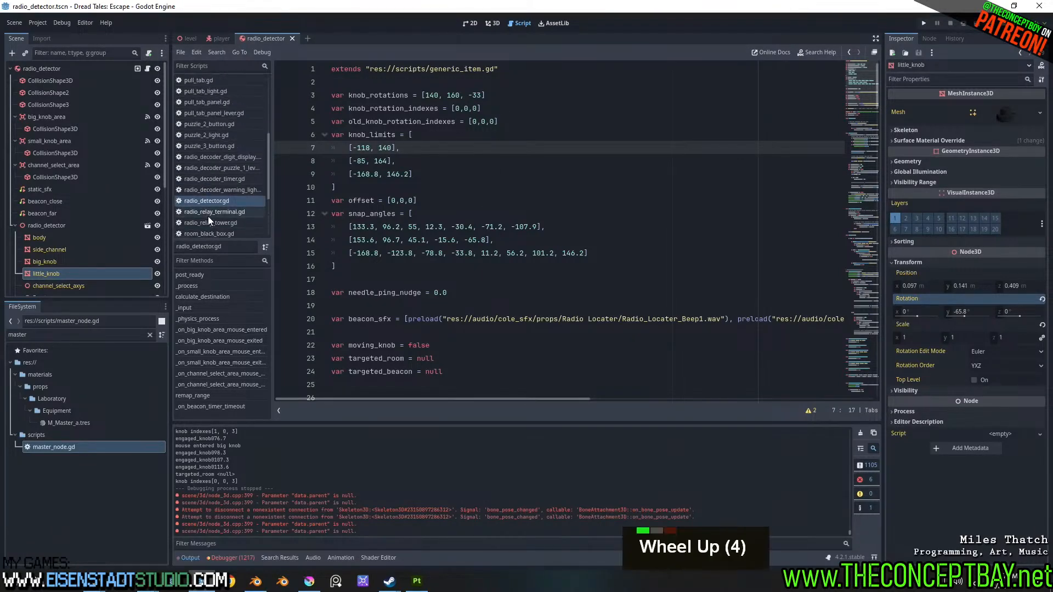
click(197, 168)
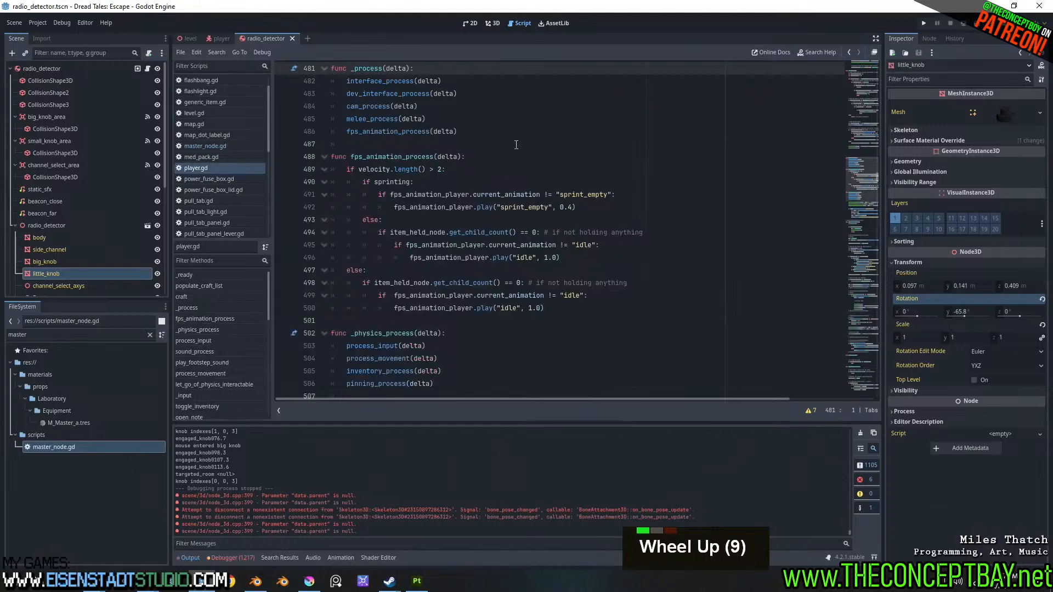
drag(866, 120, 867, 56)
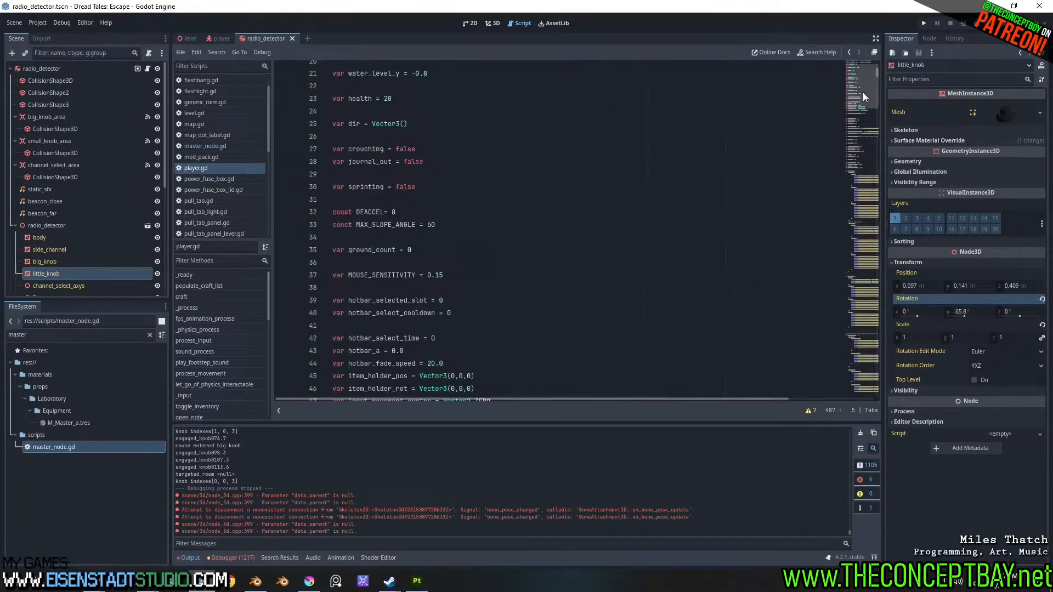
drag(863, 93, 857, 64)
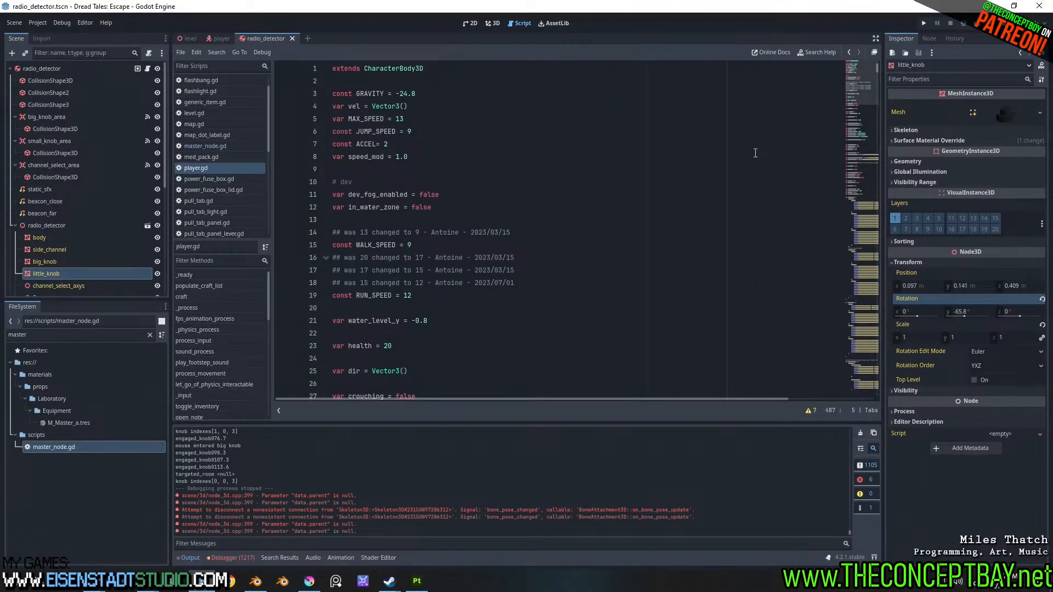
scroll(483, 236, down, 4)
scroll(496, 257, down, 9)
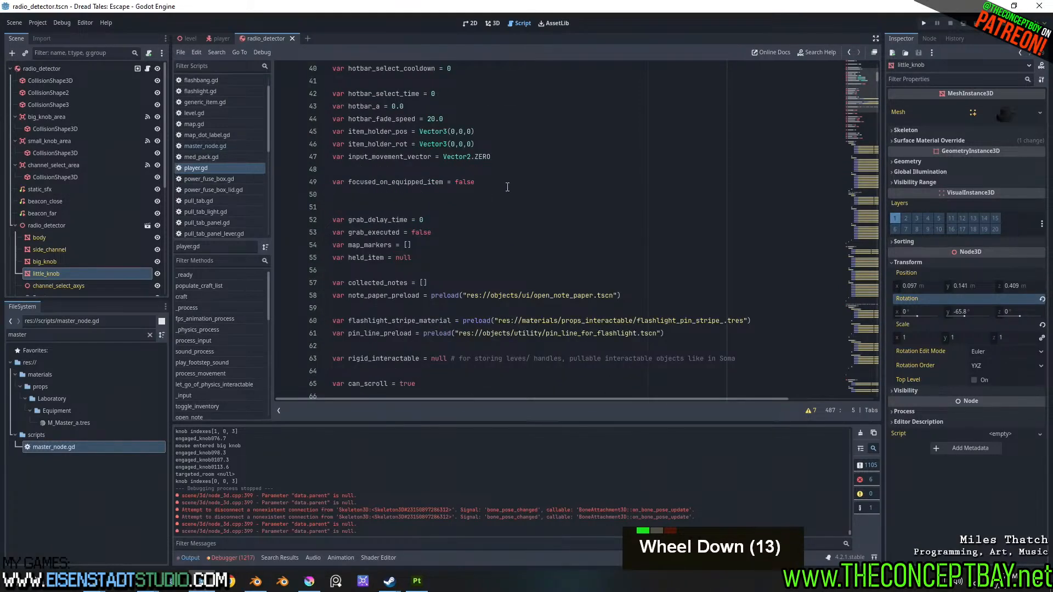
- Declare var in_scripted_animation = false directly below focused_on_equipped_item in player.gd and save the script
click(508, 187)
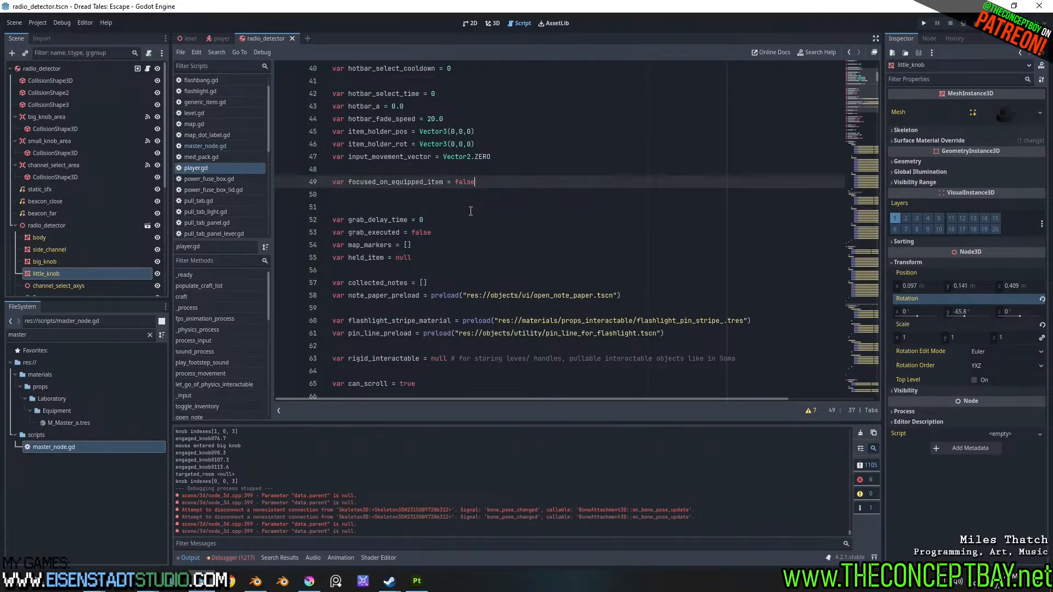
scroll(471, 211, down, 3)
scroll(473, 219, up, 5)
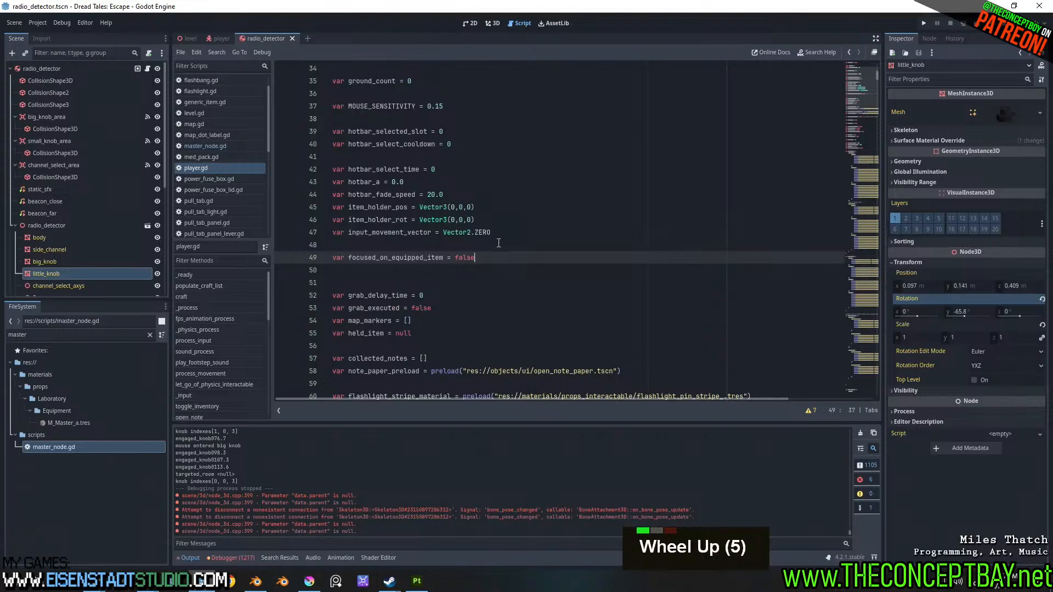
key(Return)
key(Return)
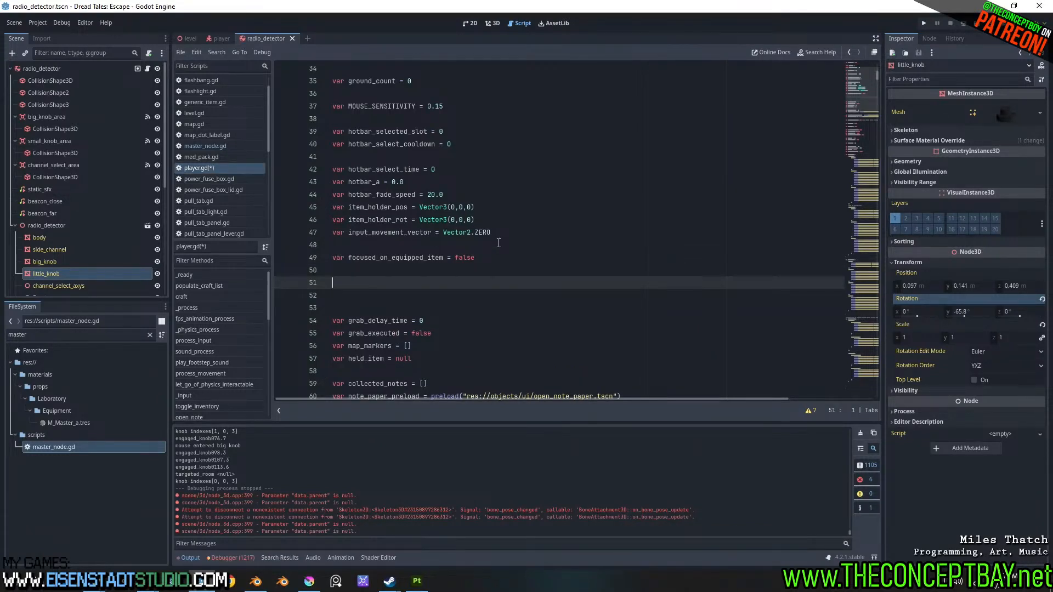
key(Up)
text(var)
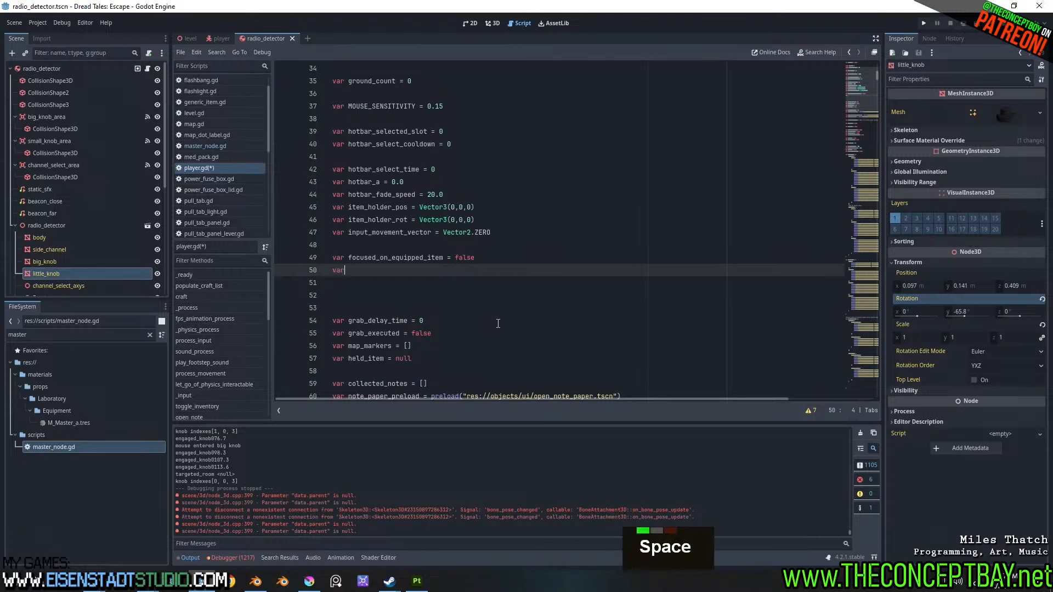
text( in+_)
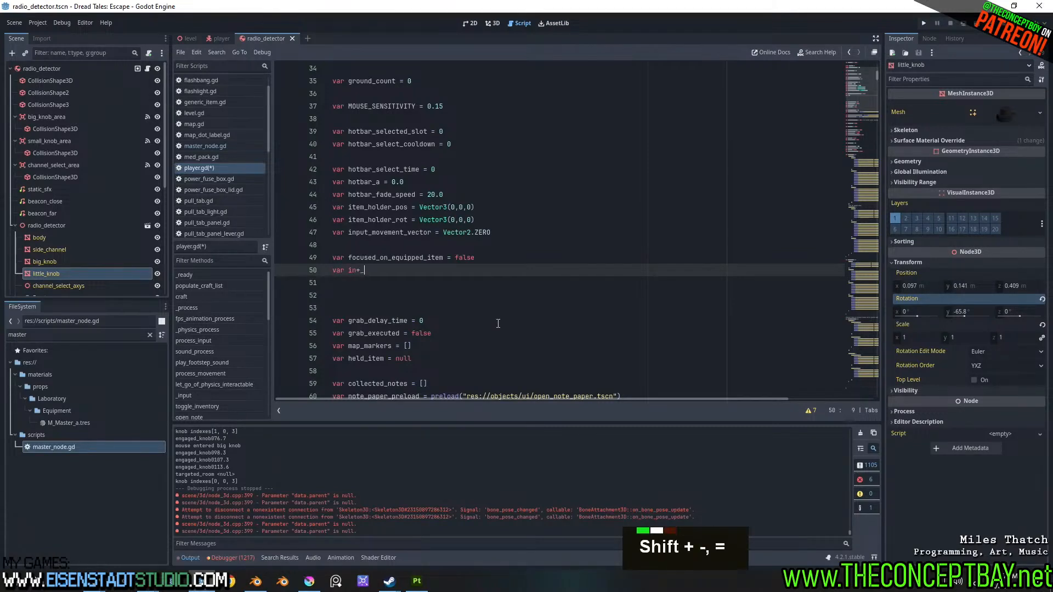
key(BackSpace)
key(BackSpace)
text(_scripted)
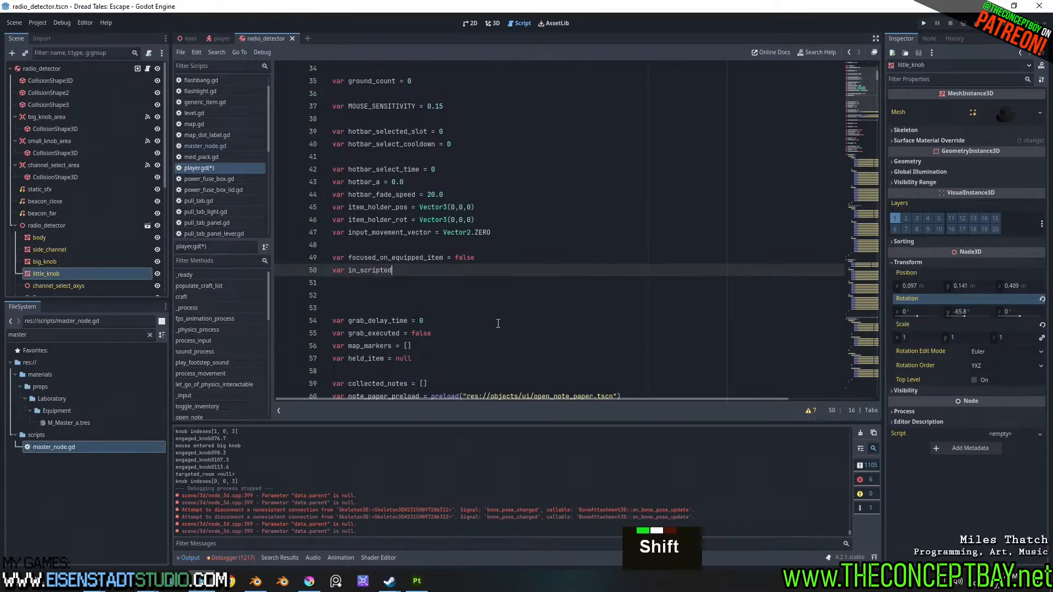
text(_animation = fa;se)
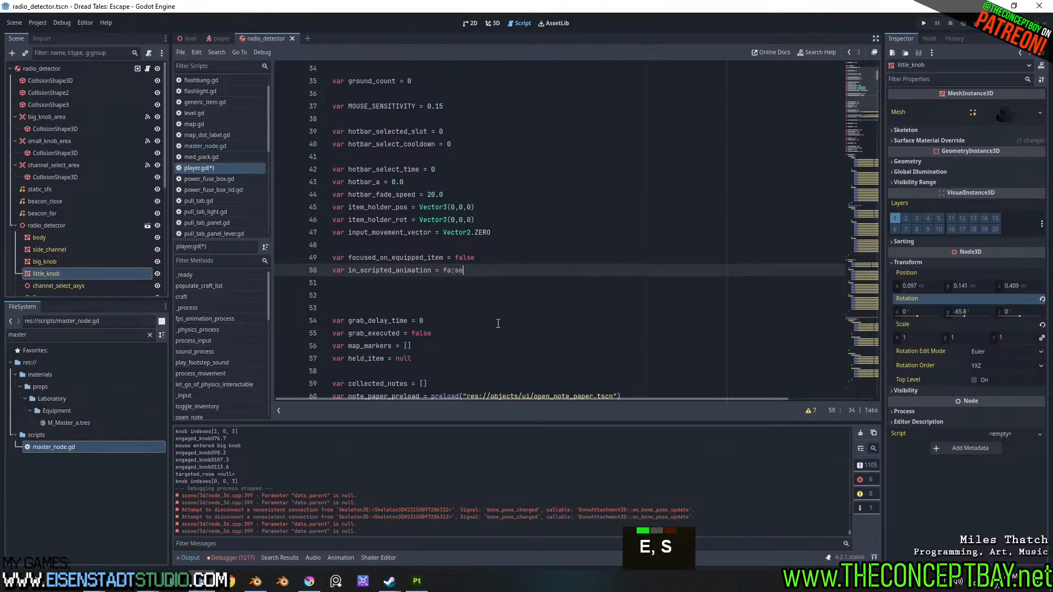
key(BackSpace)
key(BackSpace)
key(BackSpace)
text(lse)
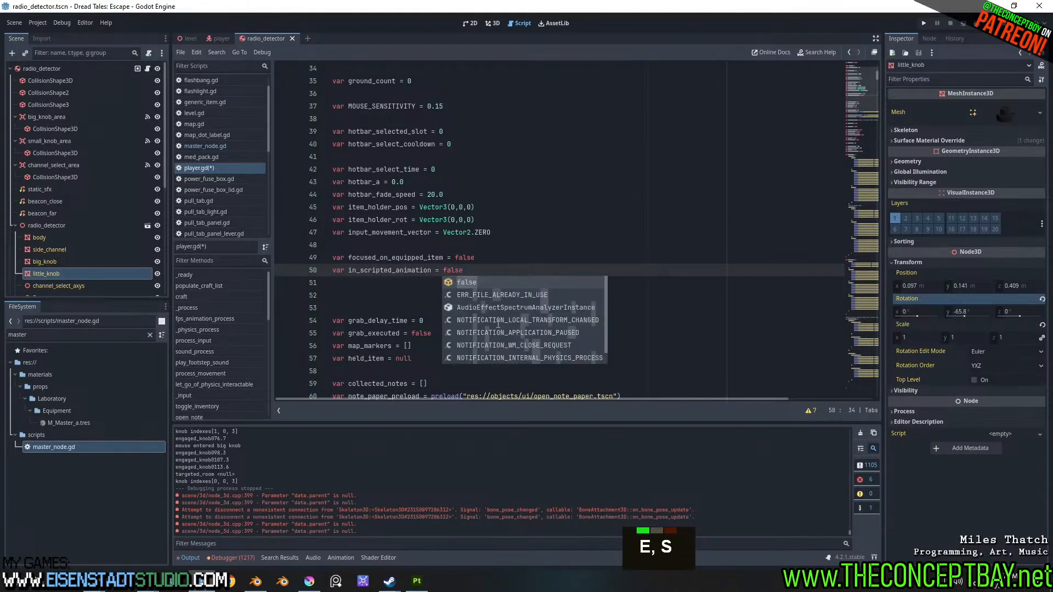
click(406, 295)
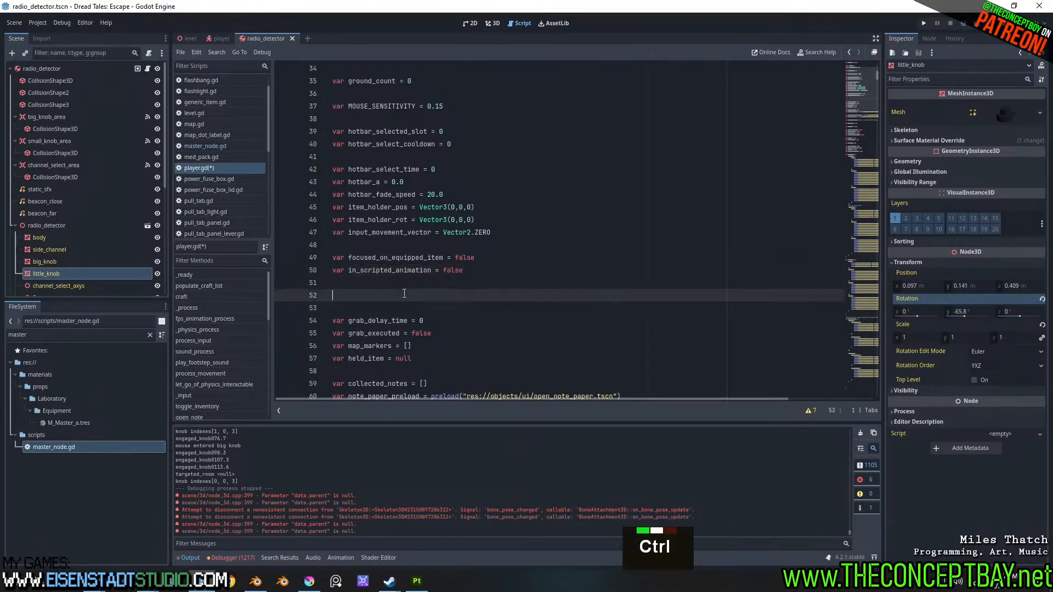
key(ctrl+s)
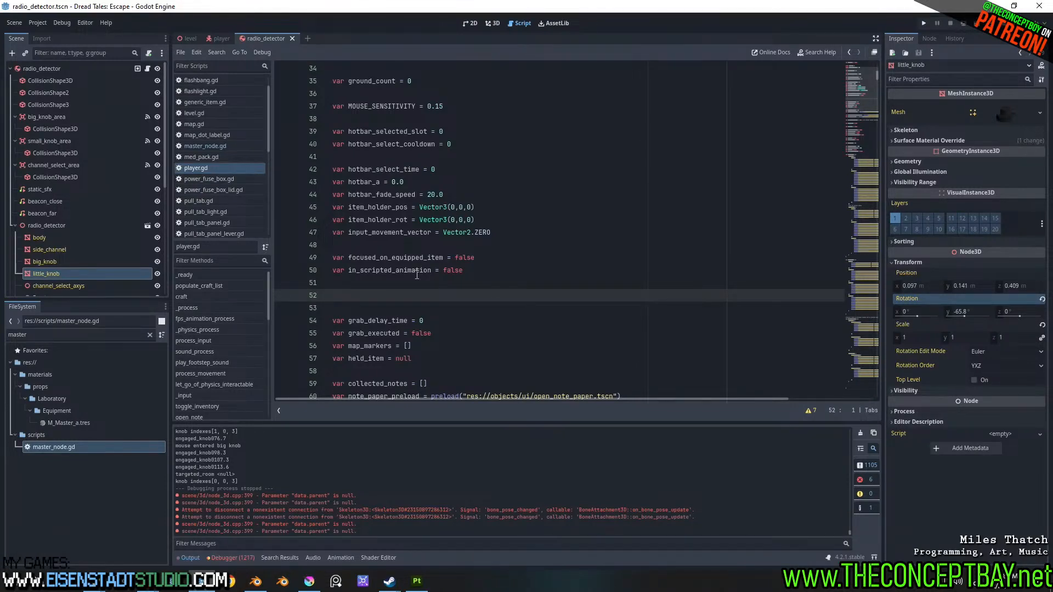
click(417, 273)
click(424, 284)
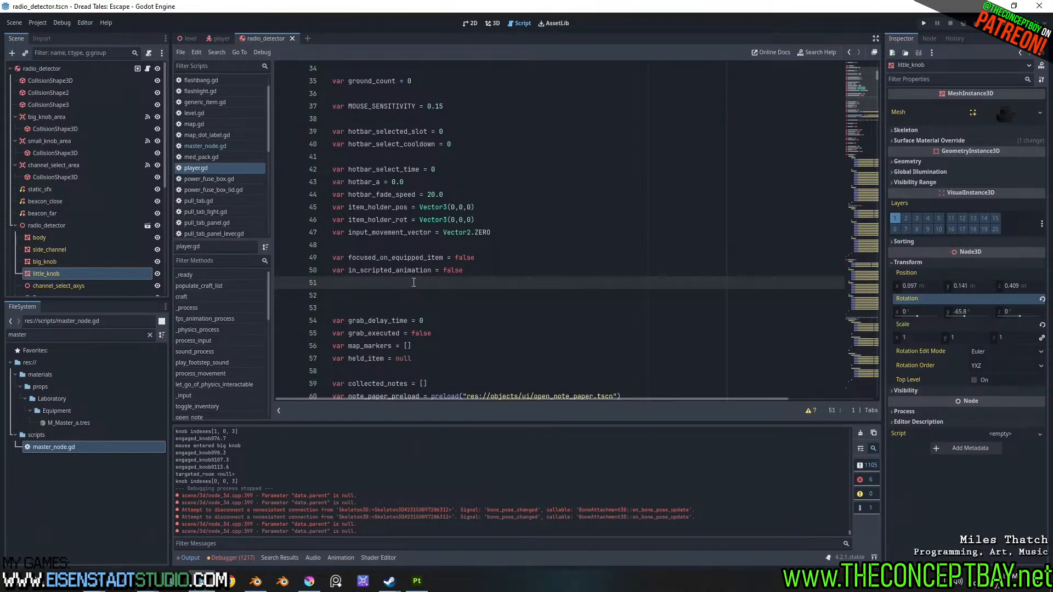
- Switch to Blender and unlink Camera-noexpAction from the Camera-noexp object
click(256, 581)
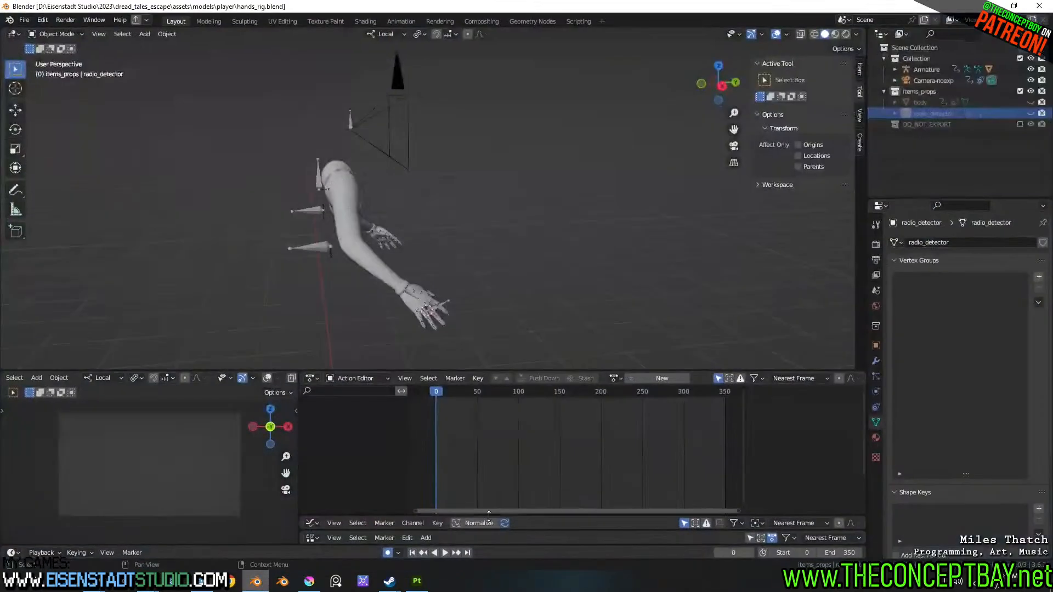
click(615, 378)
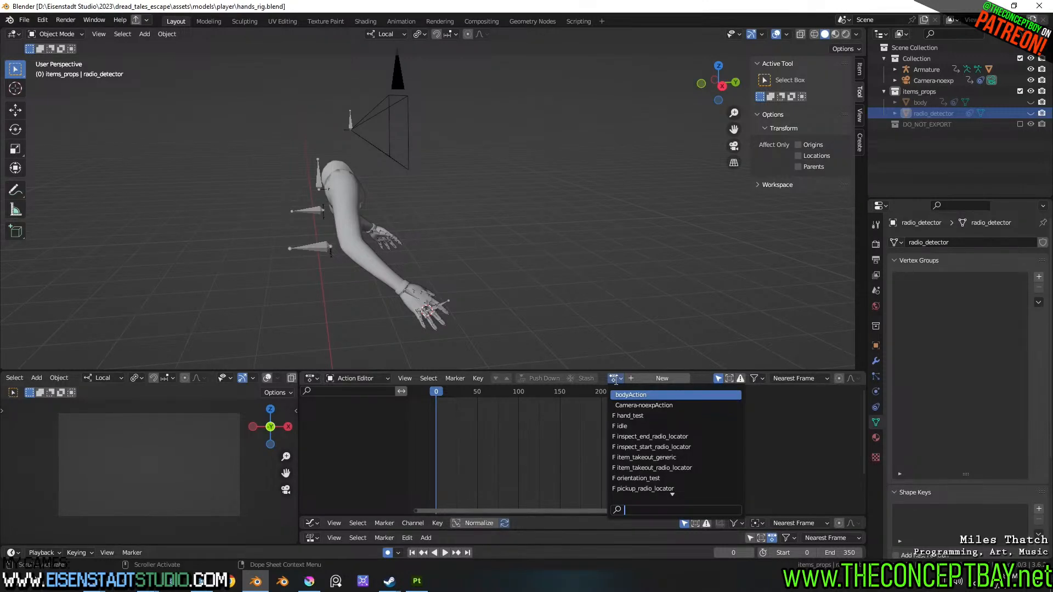
double_click(412, 129)
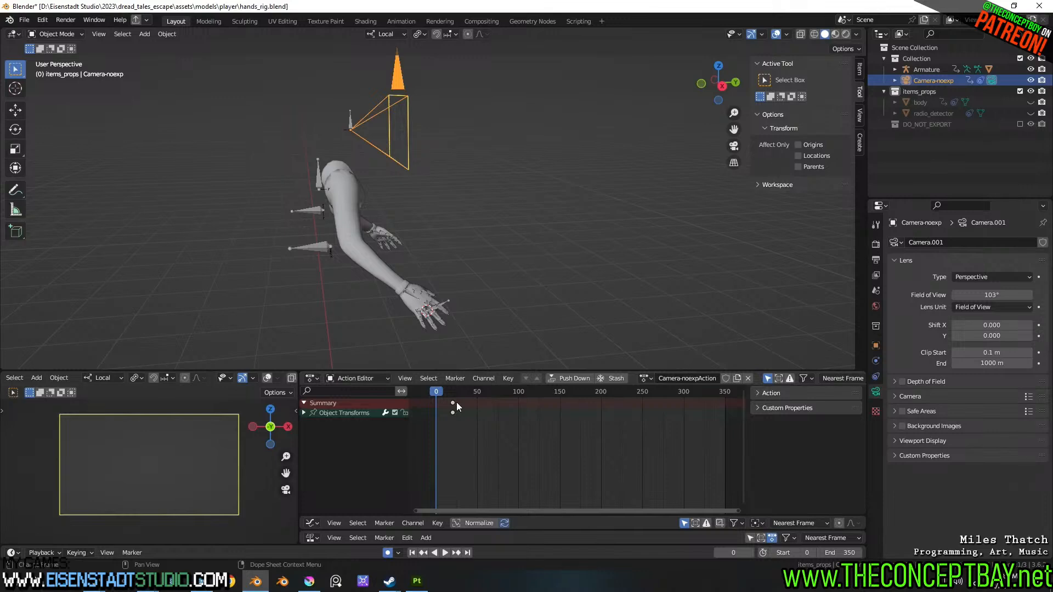
key(x)
key(Escape)
click(748, 379)
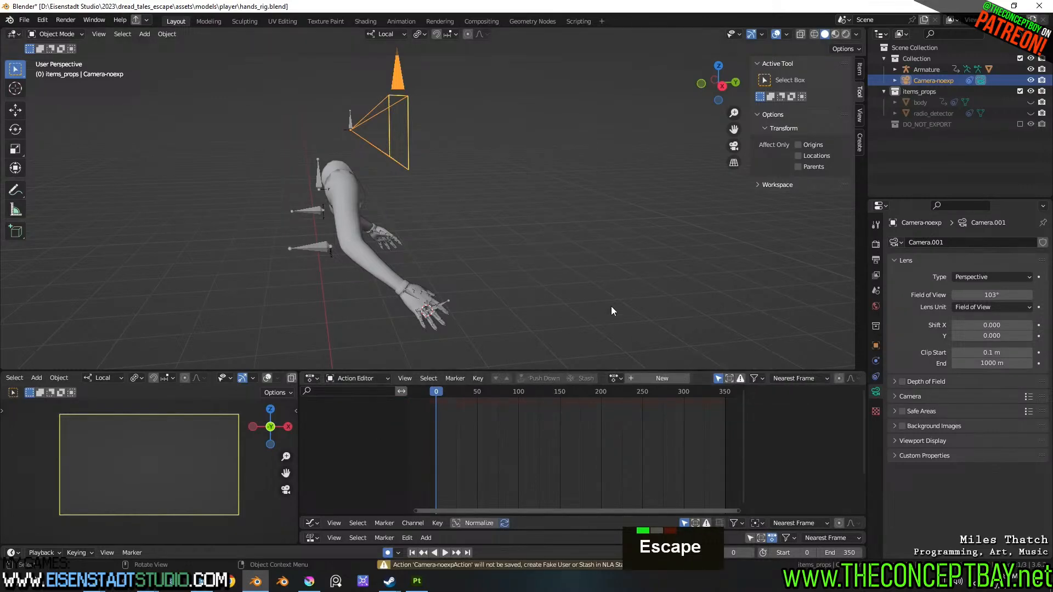
- Check the list of actions and unlink bodyAction from the body object in items_props
click(615, 378)
click(615, 378)
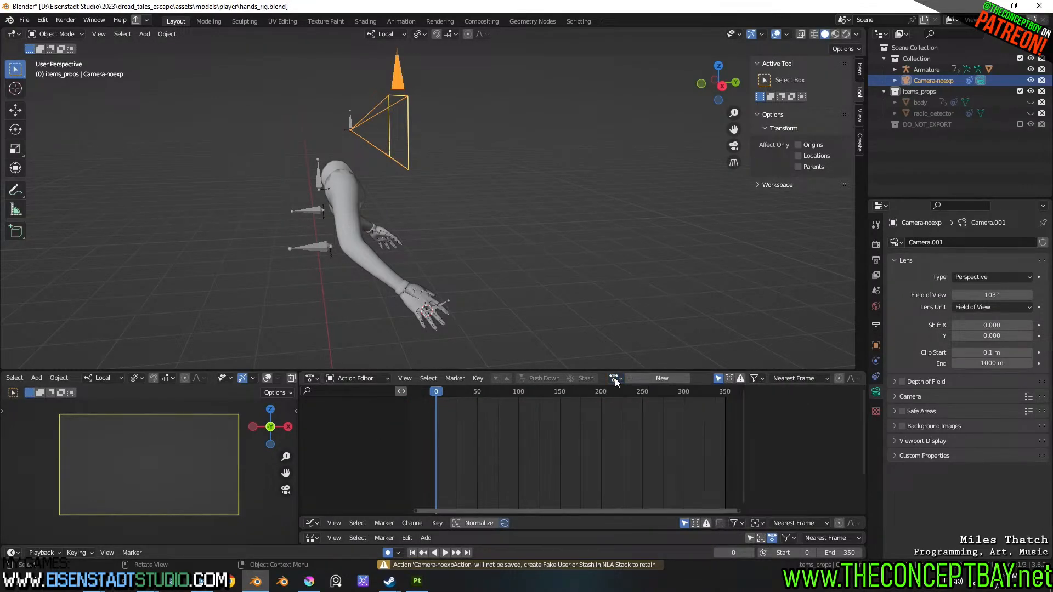
click(361, 266)
click(615, 379)
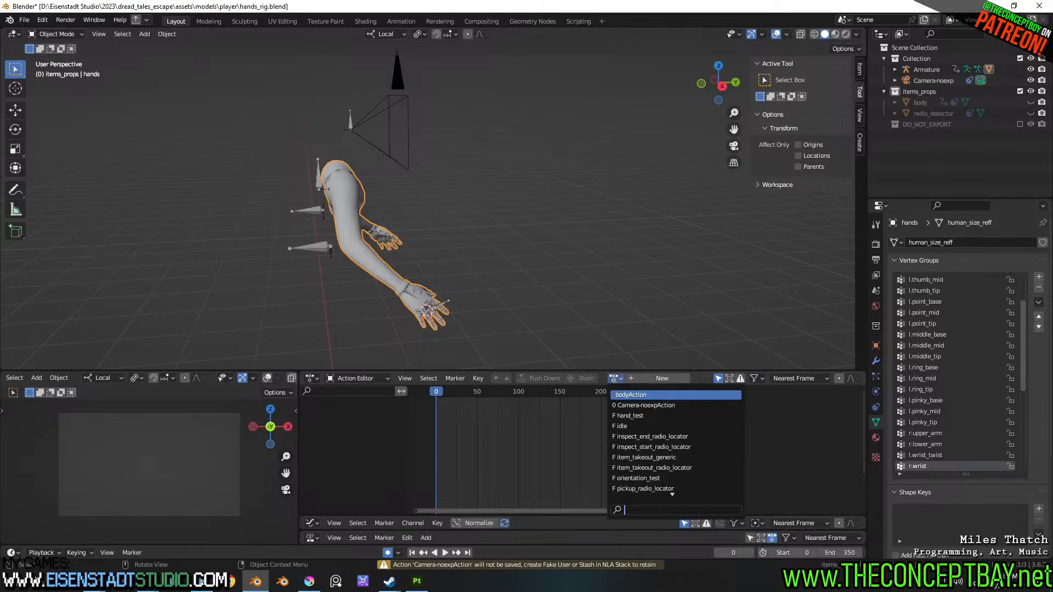
click(918, 103)
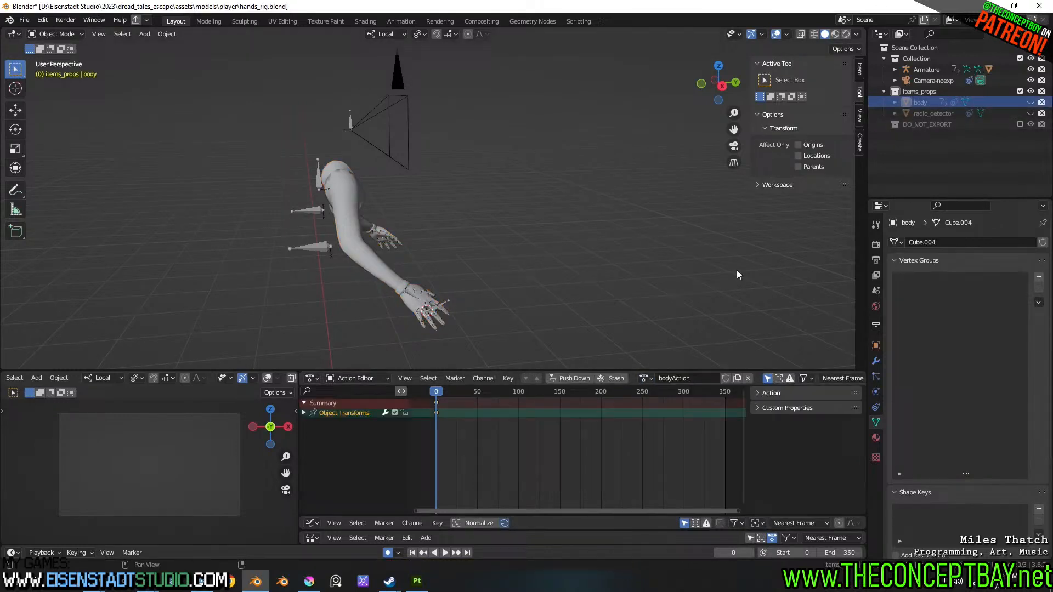
click(747, 379)
click(616, 379)
click(618, 378)
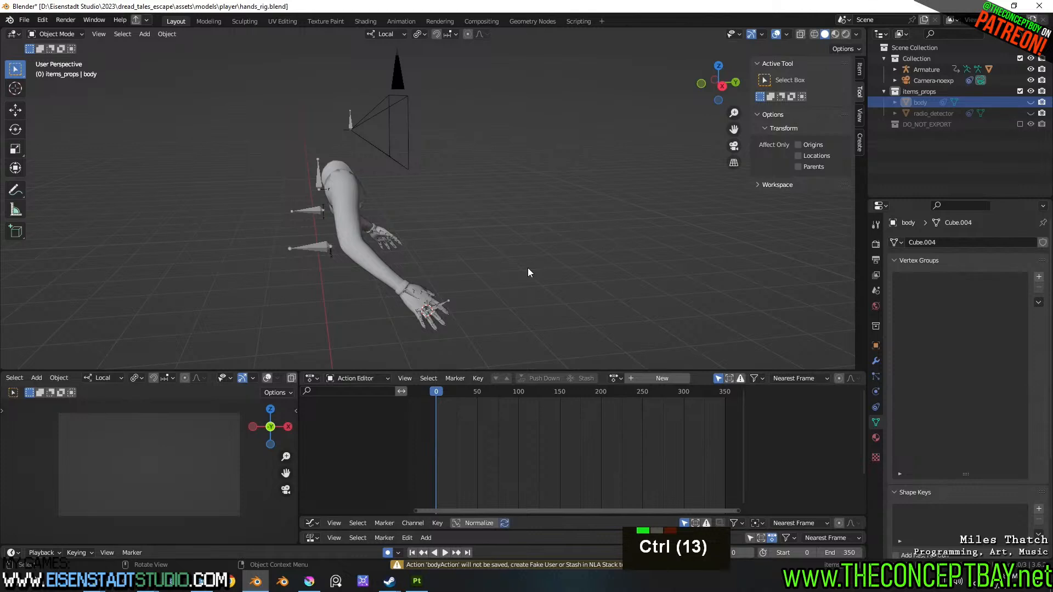
- Save and reopen hands_rig.blend to purge the unused actions, and check which actions remain
key(ctrl+s)
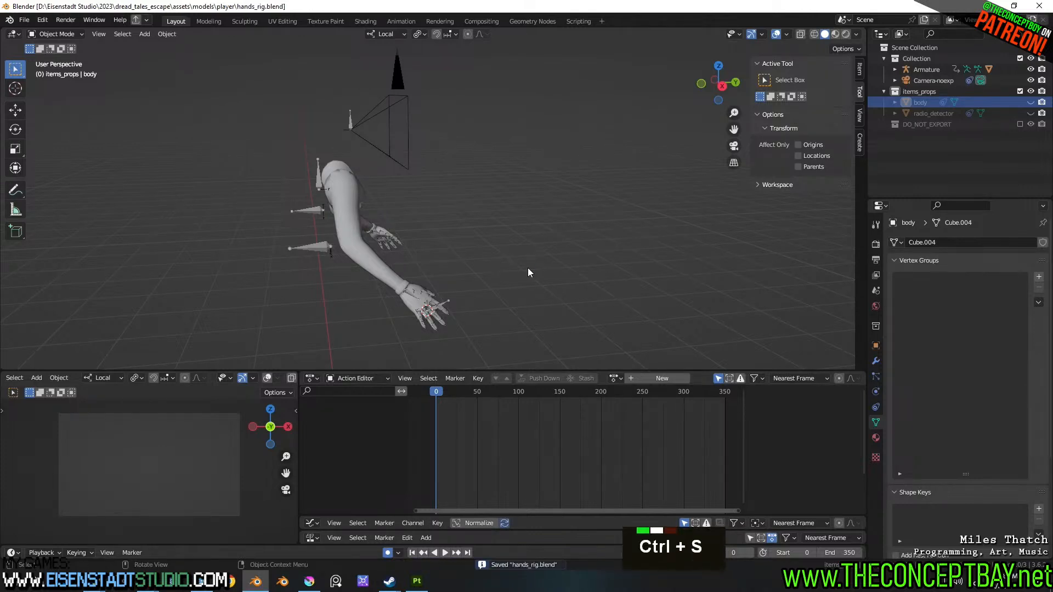
key(ctrl+shift+o)
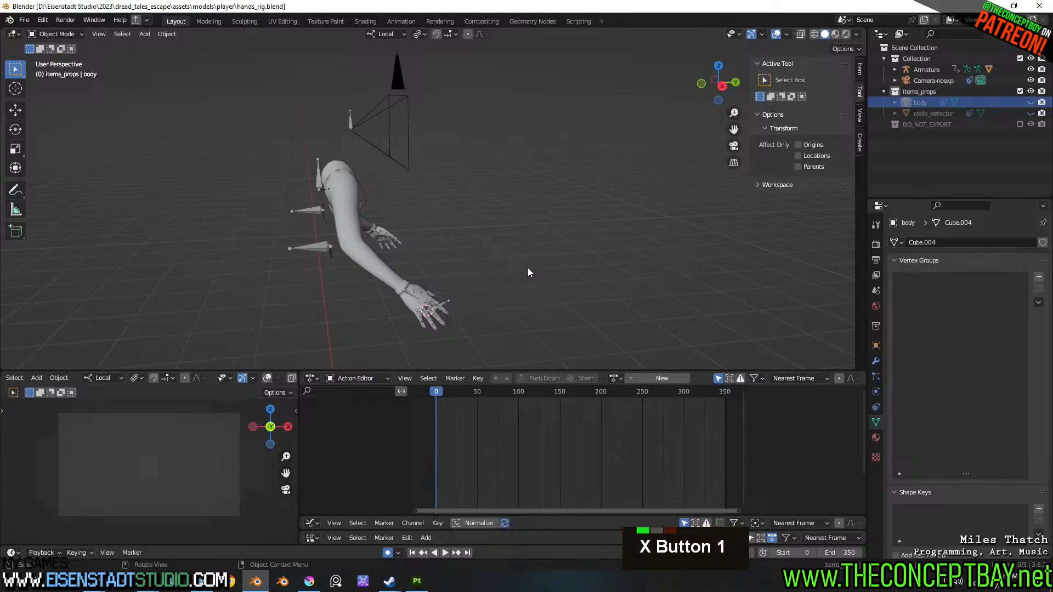
click(615, 378)
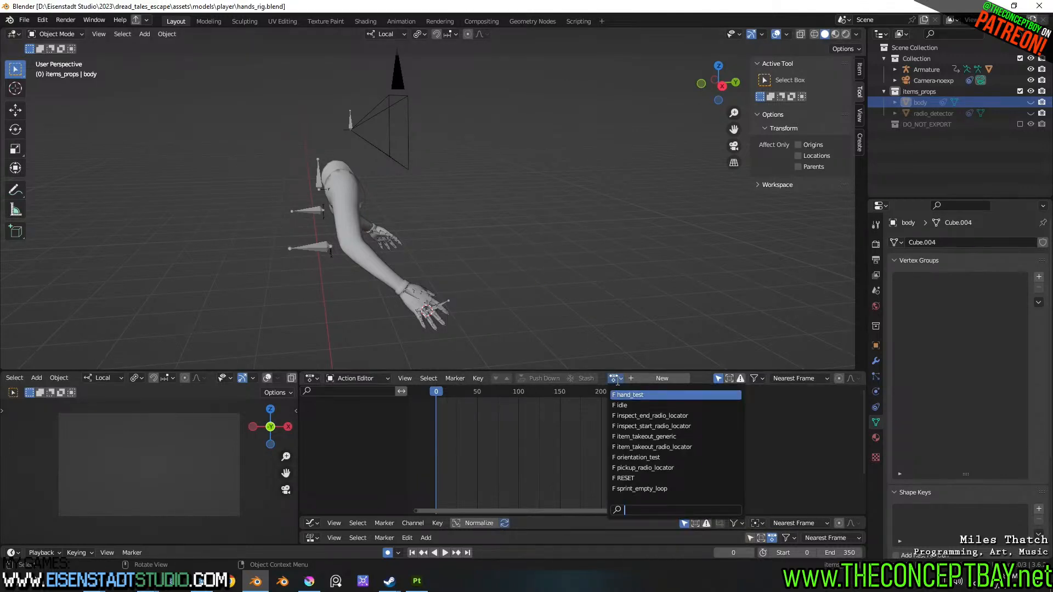
click(614, 380)
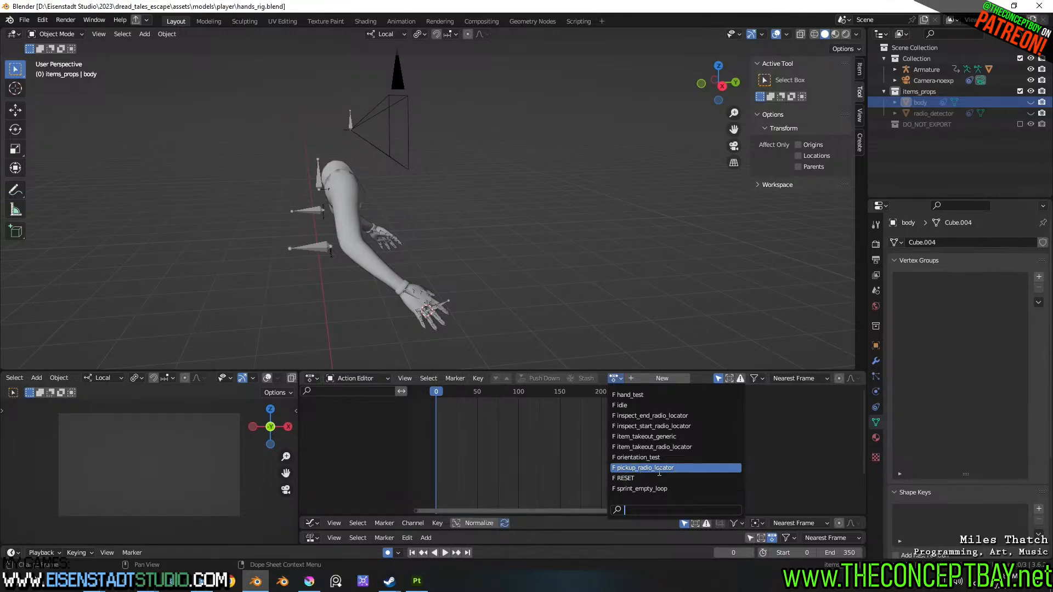
key(Escape)
key(Escape)
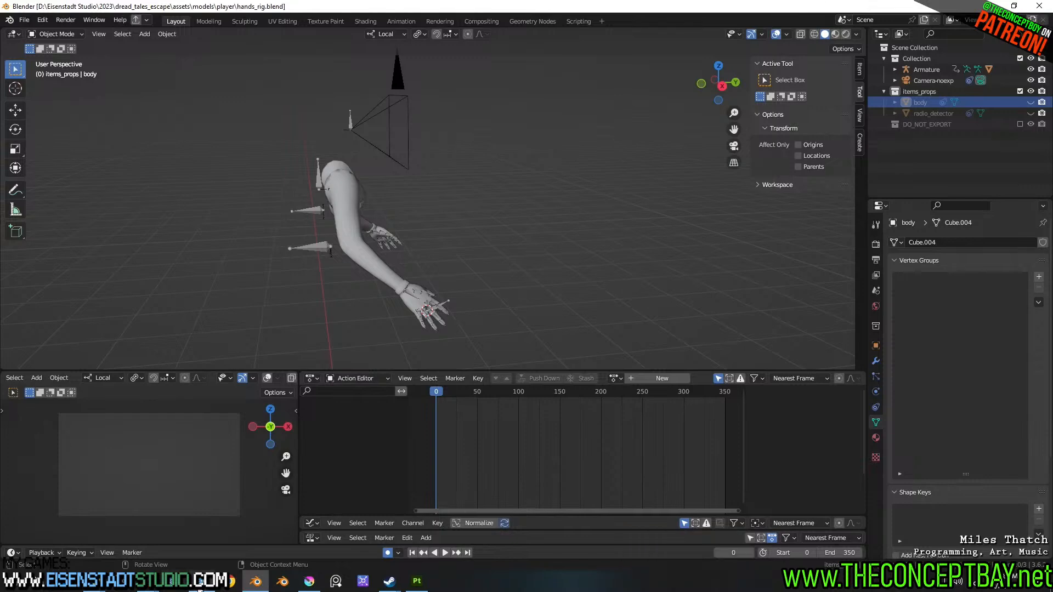
- Switch back to Godot and return to the in_scripted_animation declaration in player.gd
click(201, 580)
click(416, 270)
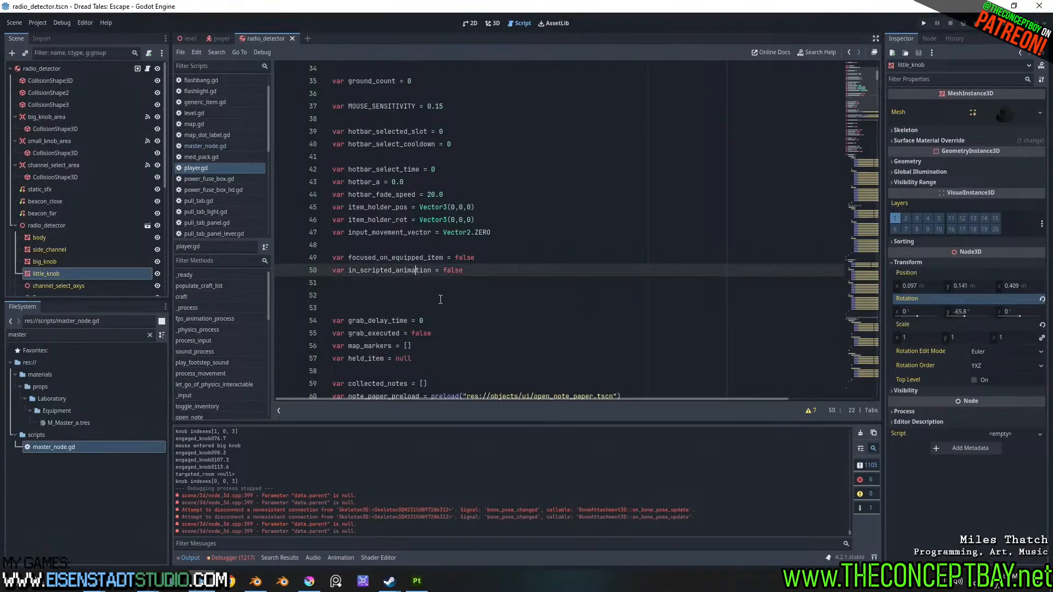
- Search player.gd for "pickup" and go through the matches in the sound declarations and the item-taking code
click(445, 296)
key(ctrl+f)
text(p[)
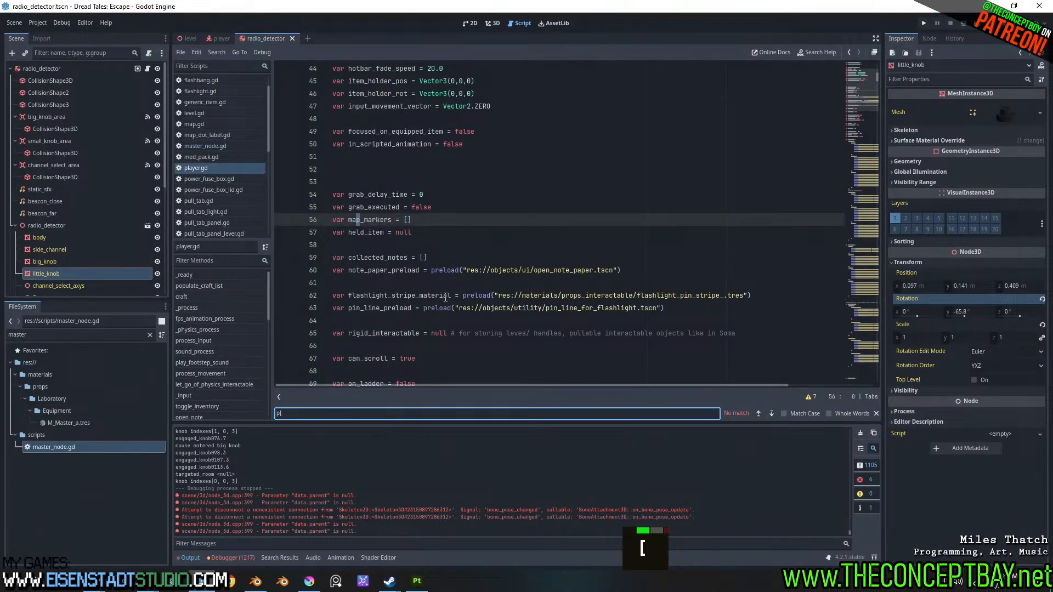
key(BackSpace)
text(icku)
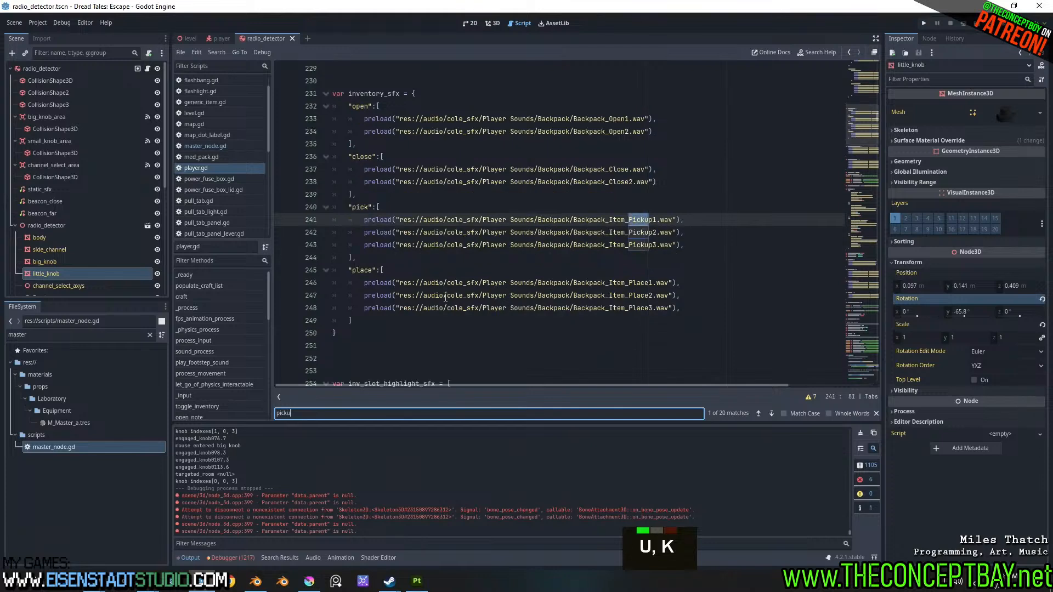
text(p)
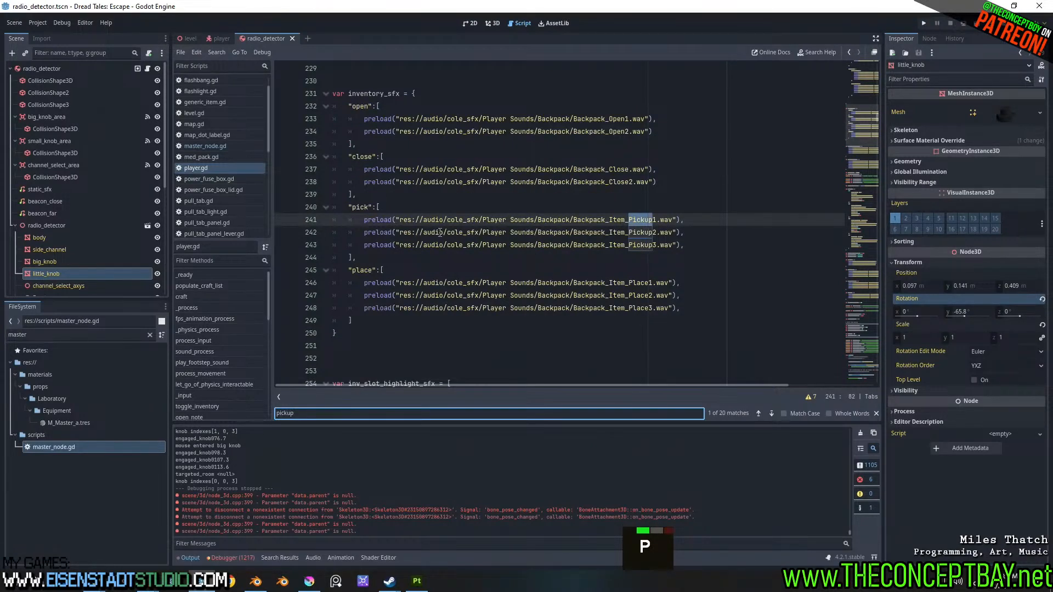
drag(349, 207, 373, 208)
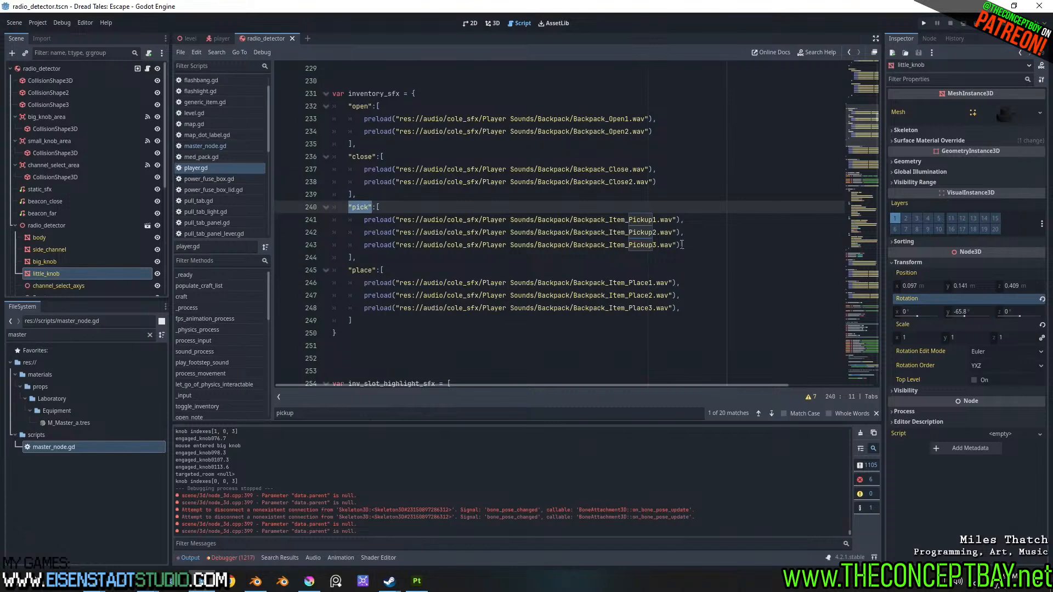
double_click(771, 413)
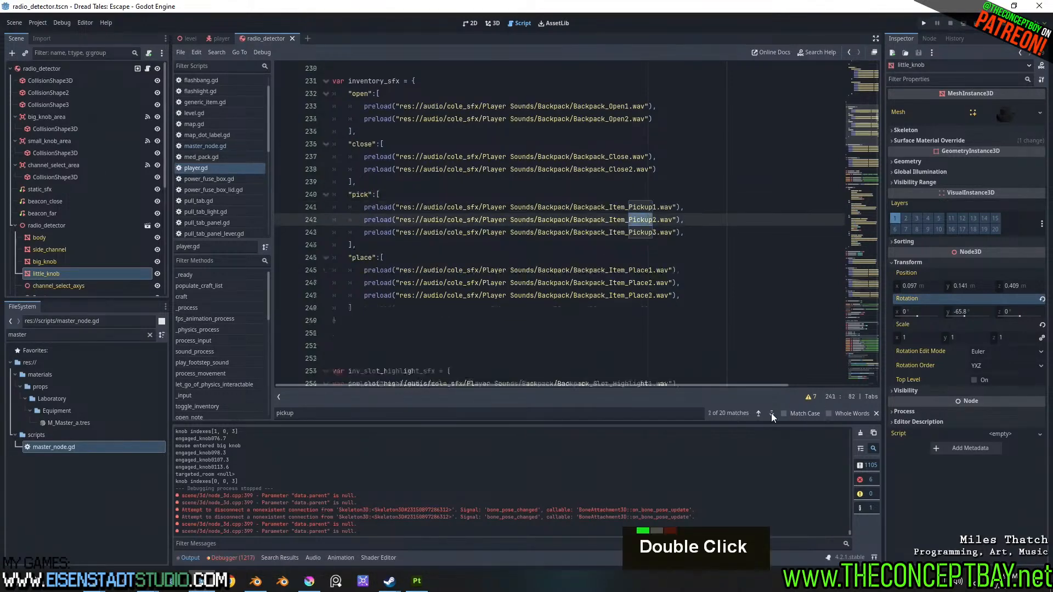
click(771, 413)
click(771, 413)
click(771, 413)
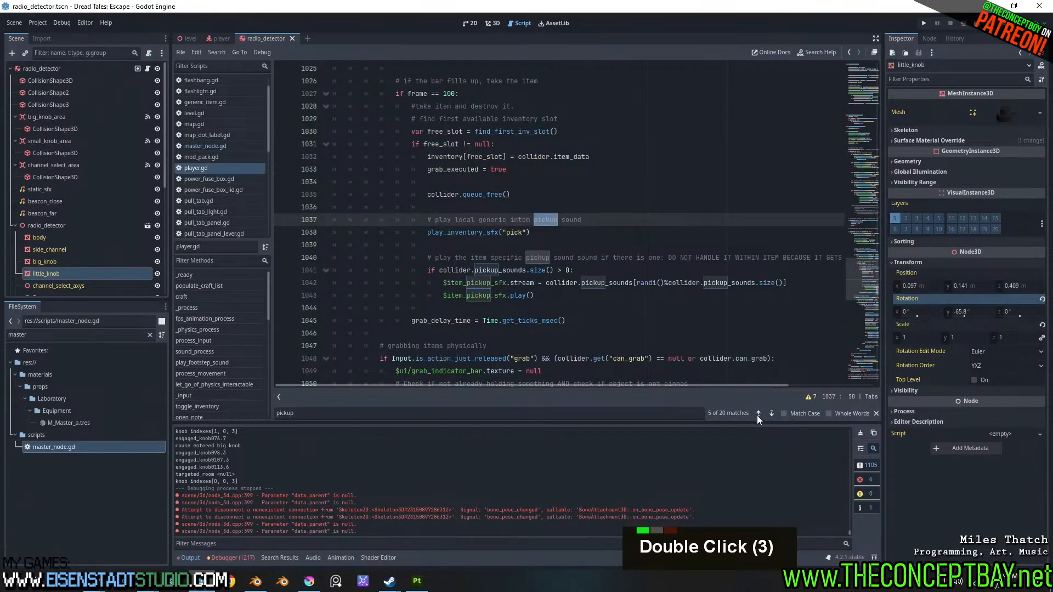
click(758, 413)
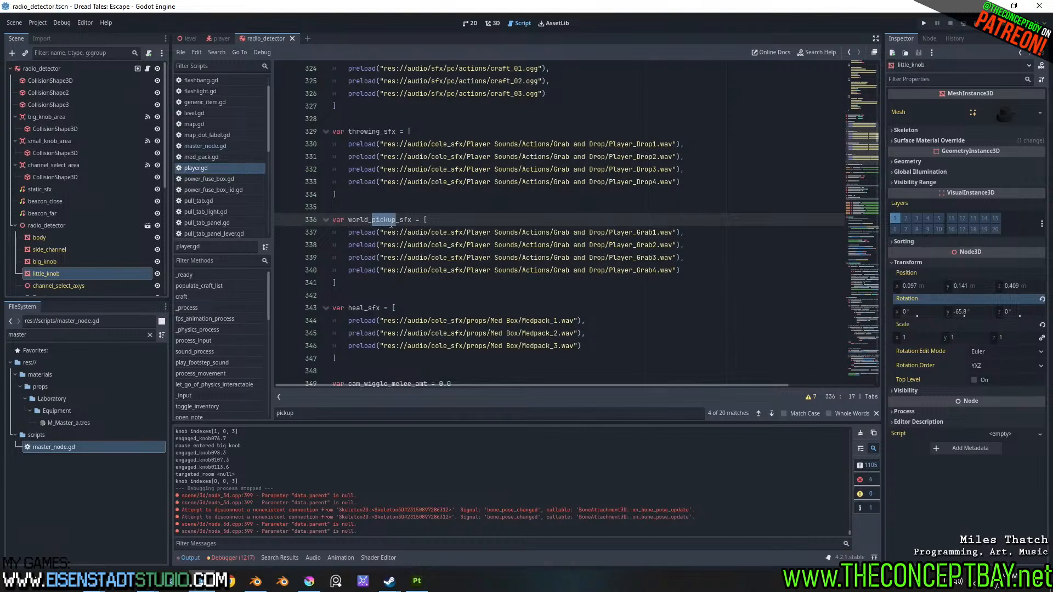
- Look up where world_pickup_sfx is used in player.gd and check the code around its declaration
double_click(392, 221)
key(ctrl+f)
click(771, 413)
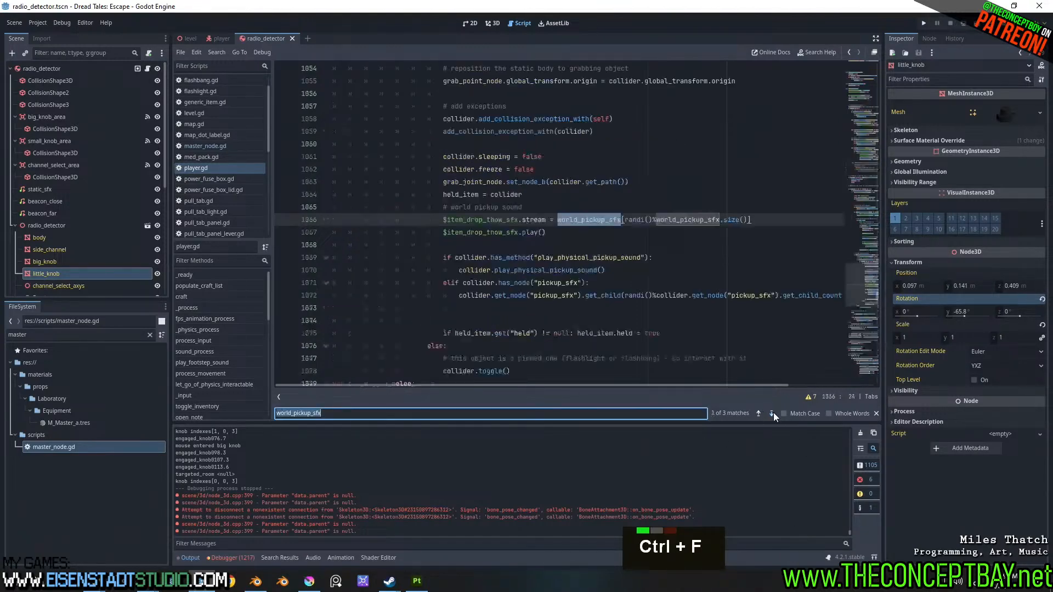
scroll(647, 284, up, 3)
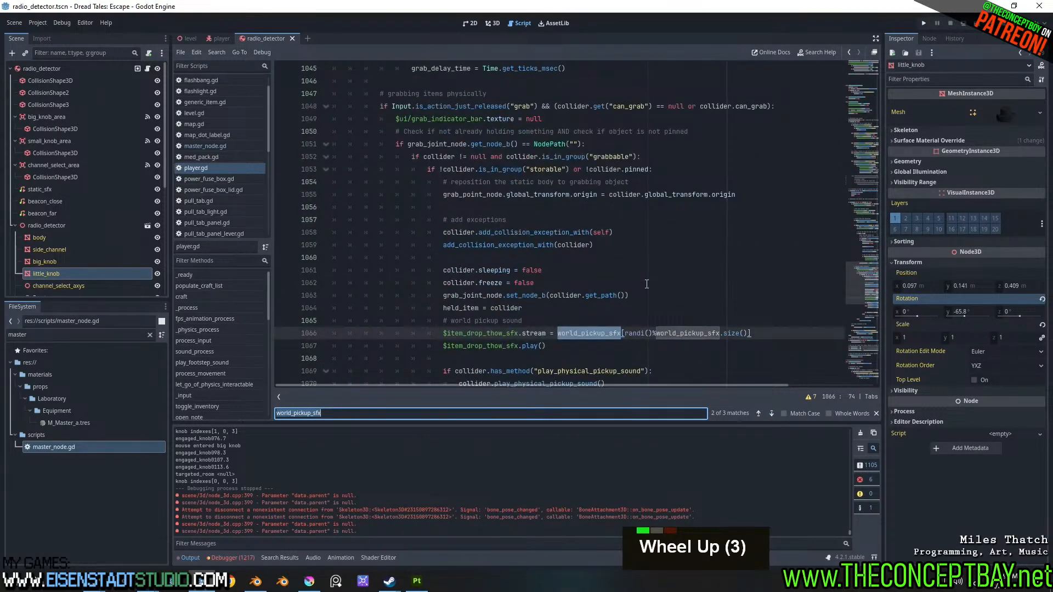
click(760, 412)
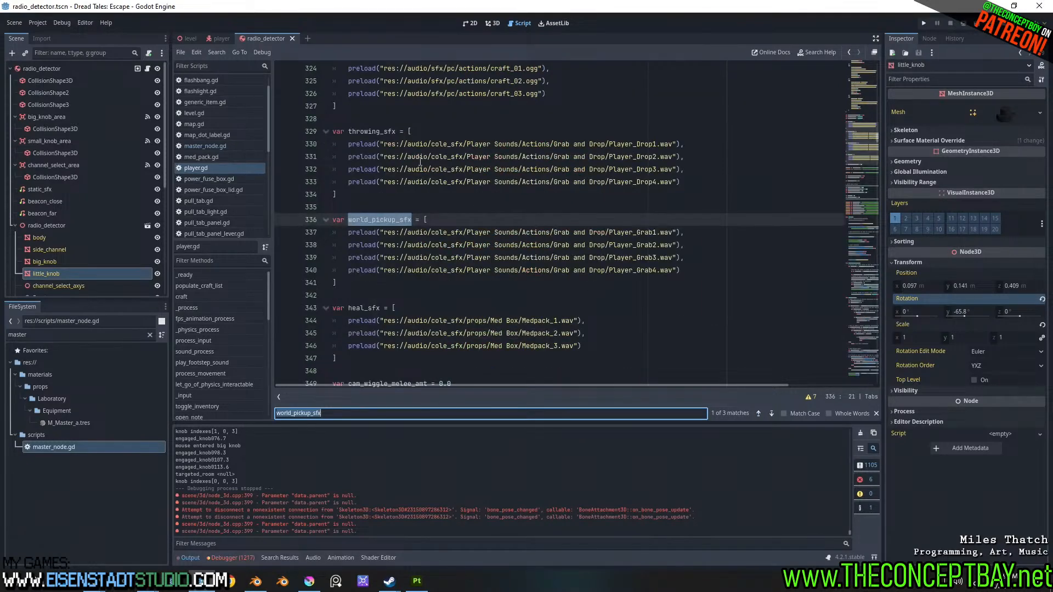
scroll(421, 161, up, 4)
scroll(427, 249, down, 8)
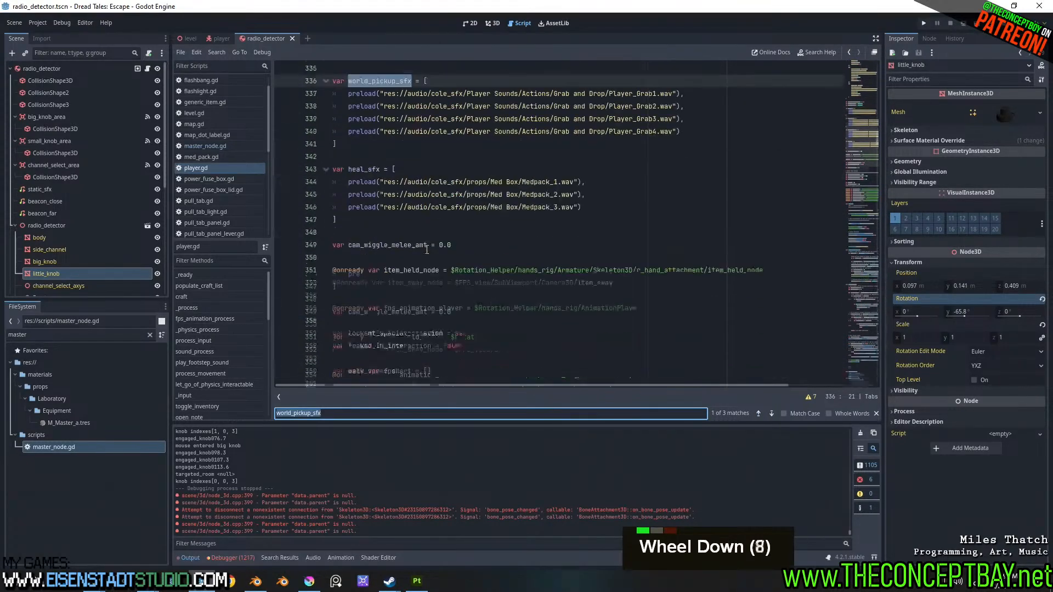
scroll(427, 249, up, 10)
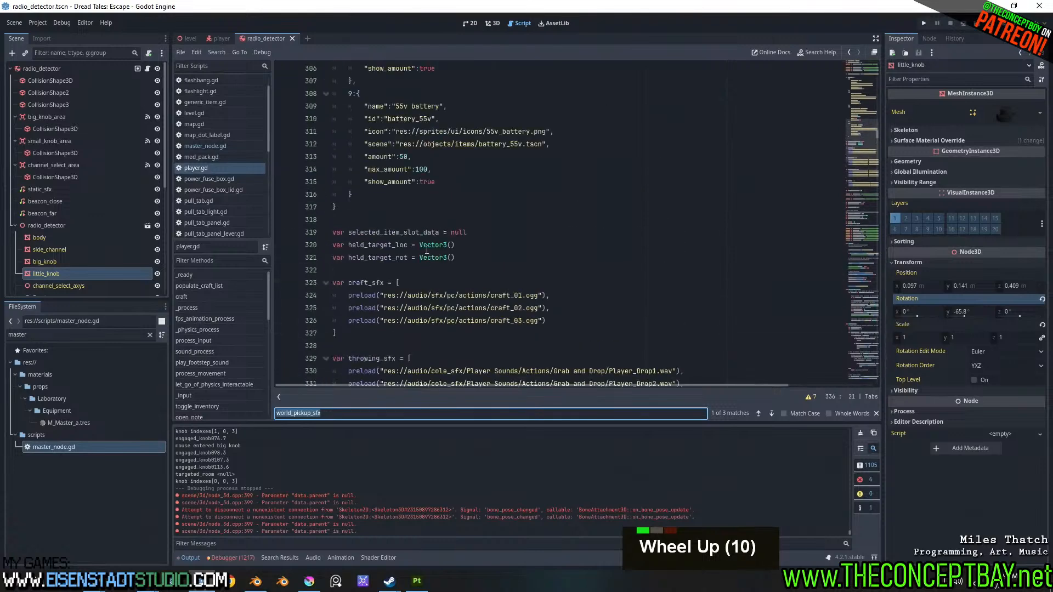
- Search player.gd for "store" and return to the world_pickup_sfx declaration
key(ctrl+f)
text(store)
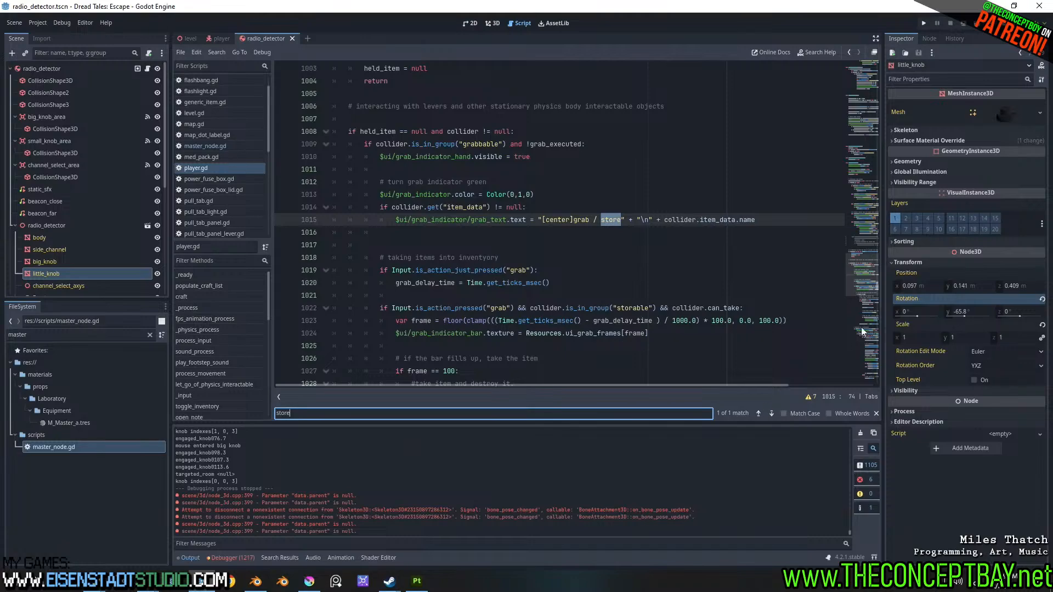
drag(860, 274, 842, 108)
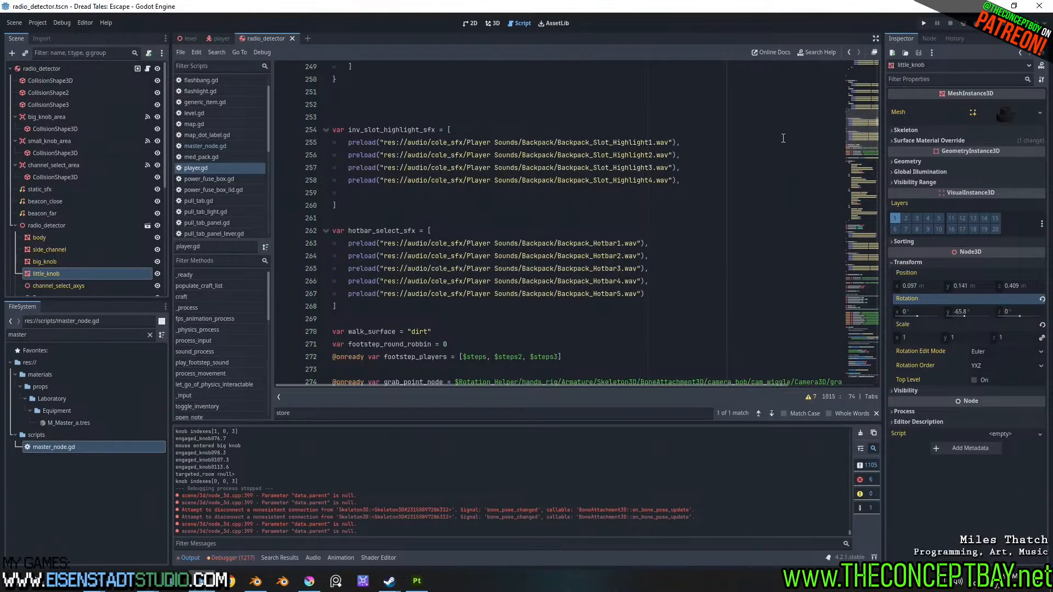
scroll(784, 138, down, 8)
scroll(783, 138, down, 15)
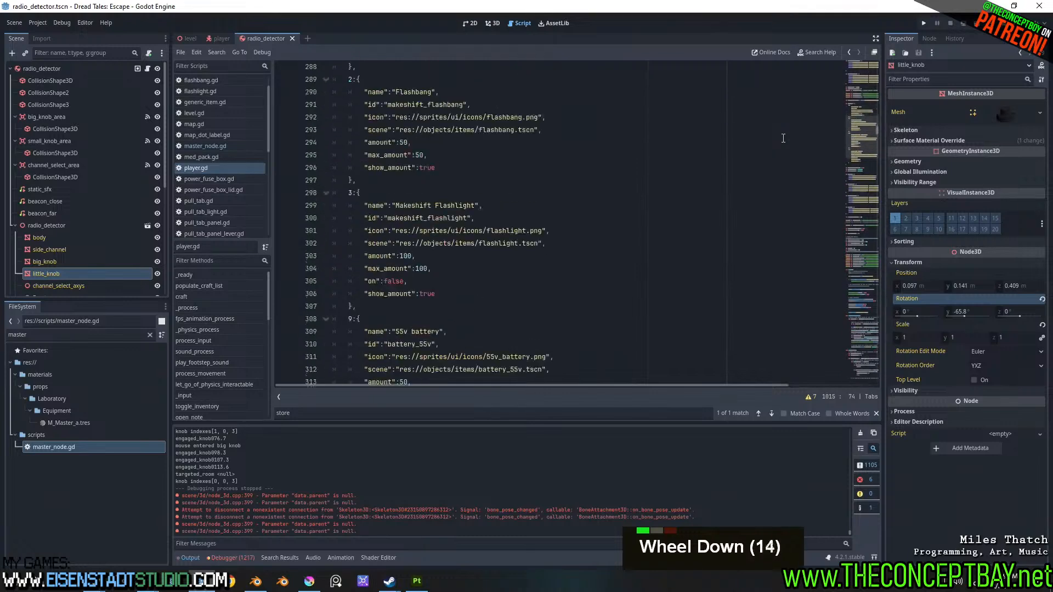
scroll(783, 138, down, 4)
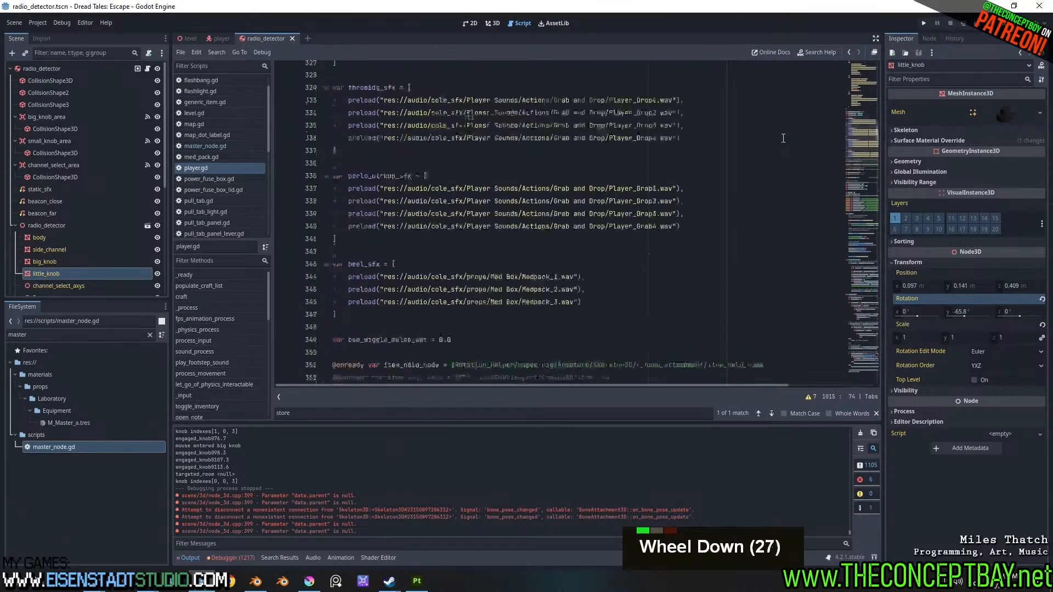
- Find the uses of world_pickup_sfx again and read the surrounding code for grabbing items physically
double_click(378, 142)
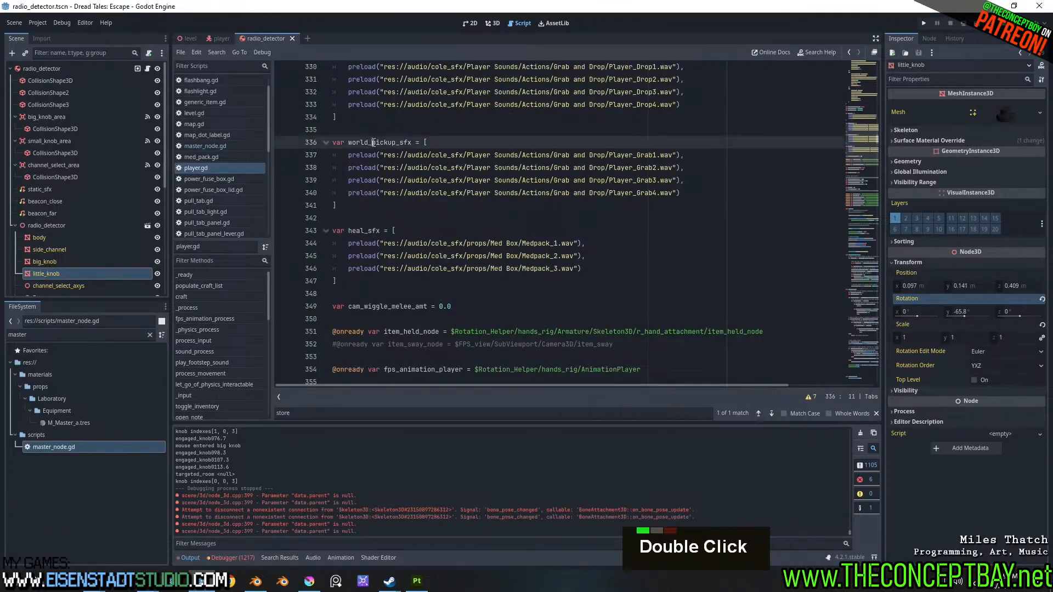
key(ctrl+f)
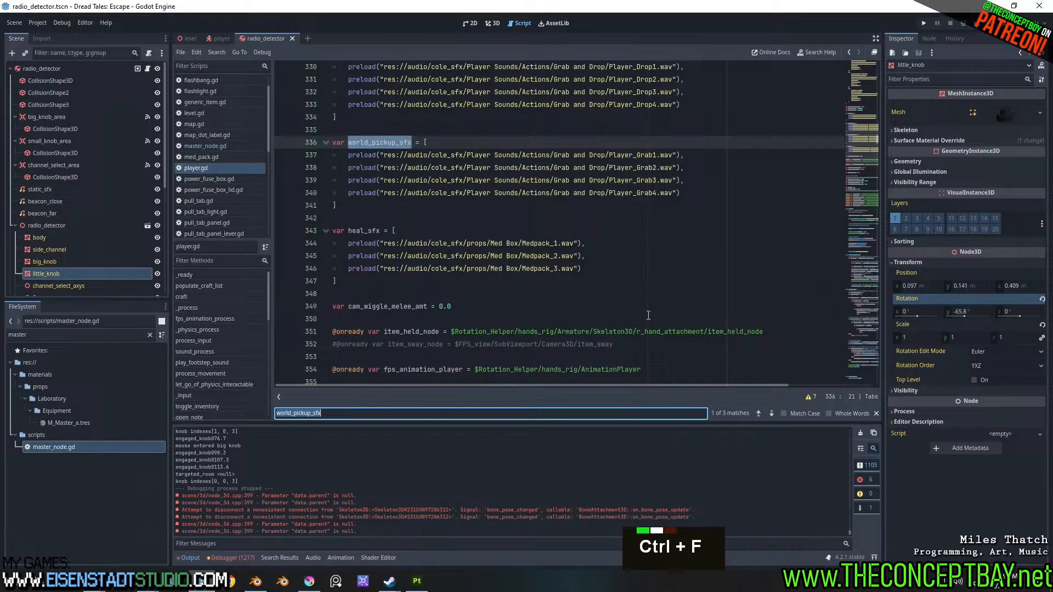
click(771, 414)
scroll(703, 296, up, 1)
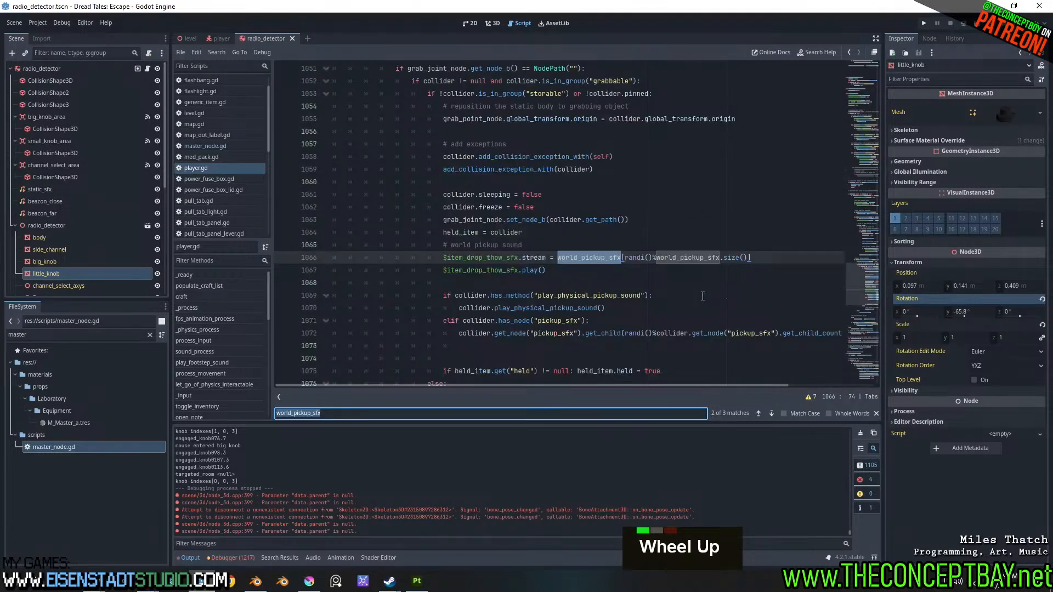
scroll(525, 212, up, 2)
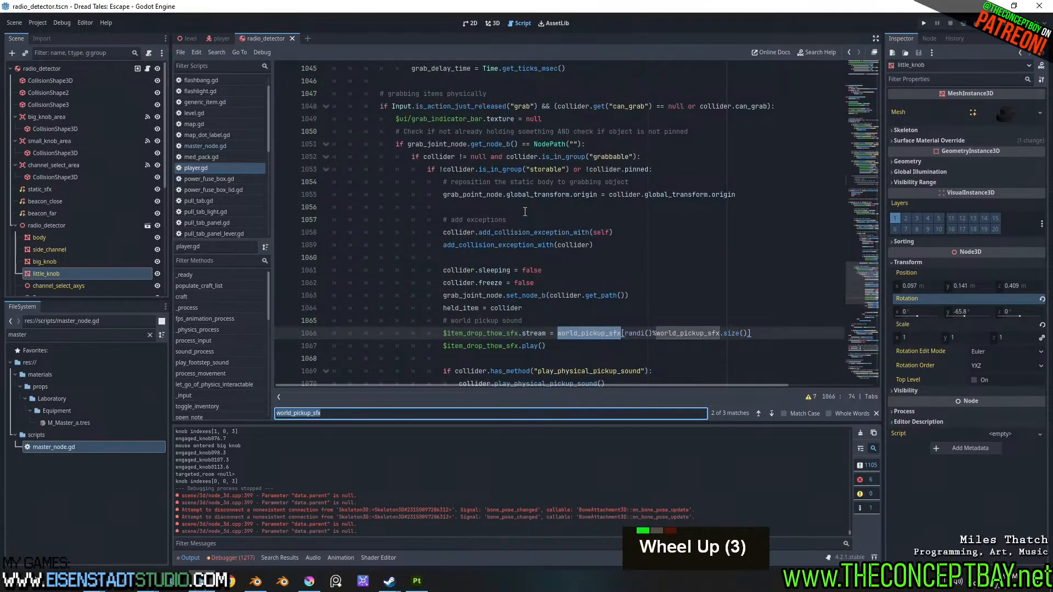
scroll(525, 212, down, 5)
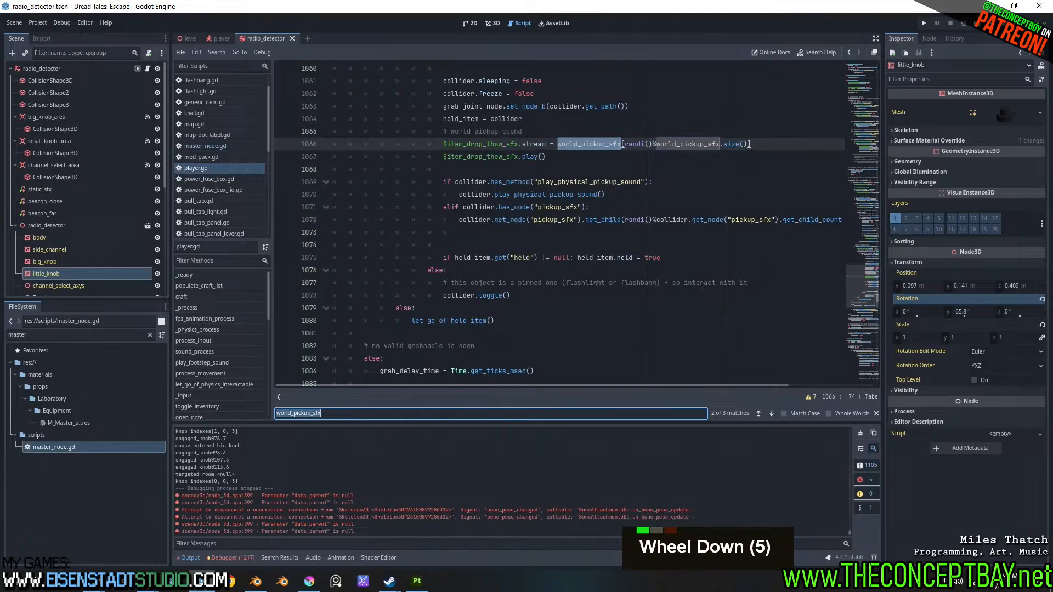
click(770, 414)
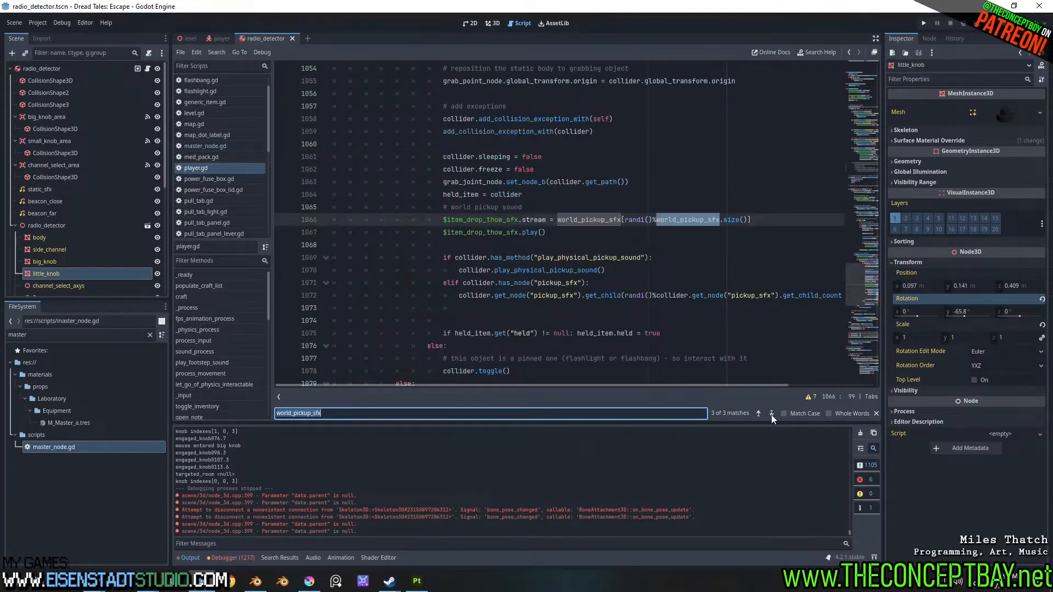
scroll(641, 290, up, 4)
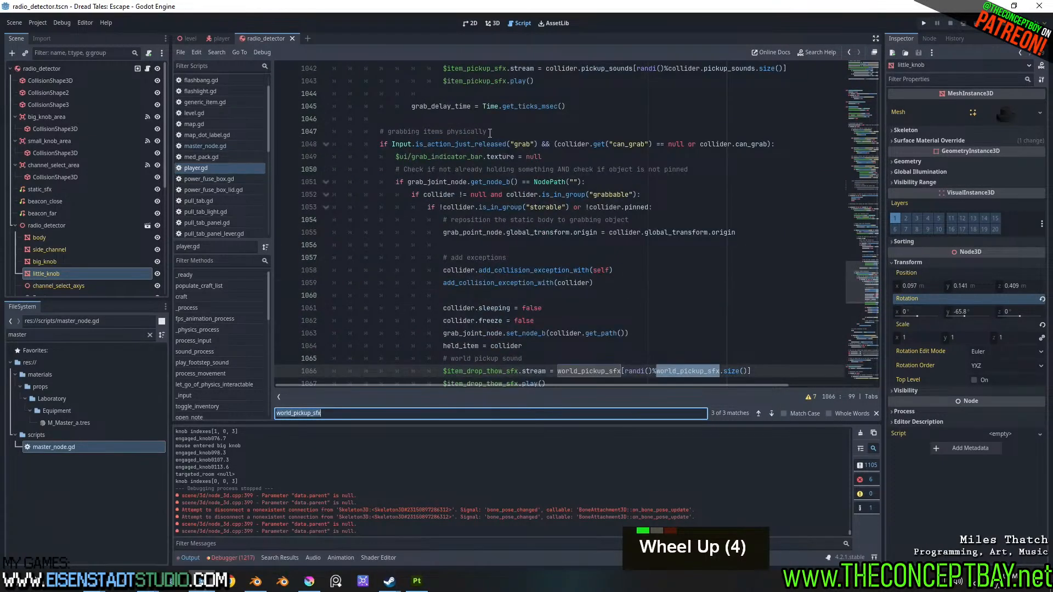
click(772, 413)
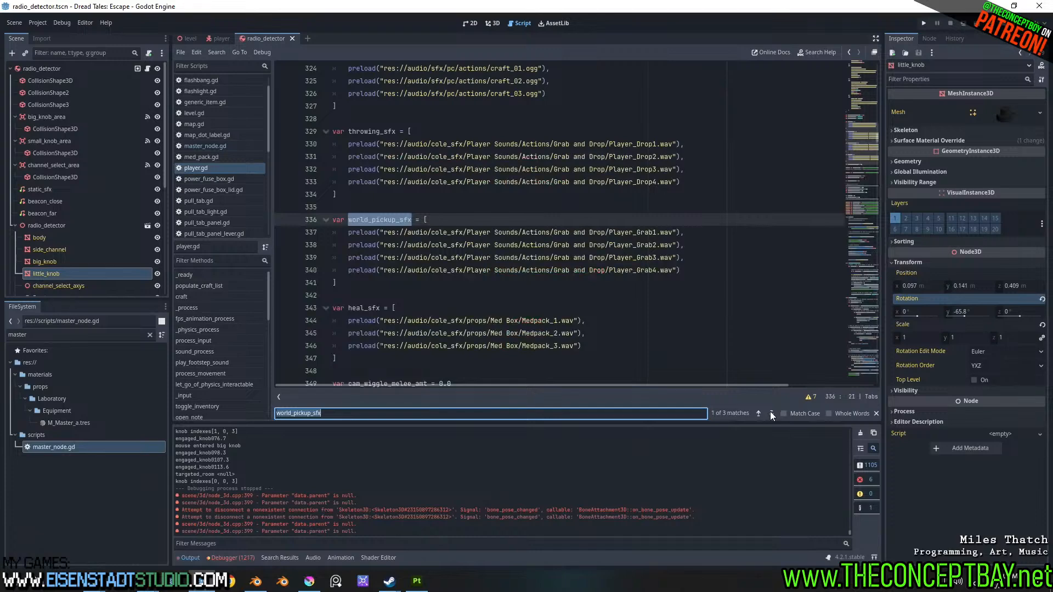
- Below the play_inventory_sfx("pick") call in the code for taking items into inventory, add the comment "#if this item has a custom animations, play it"
click(760, 414)
scroll(550, 272, up, 9)
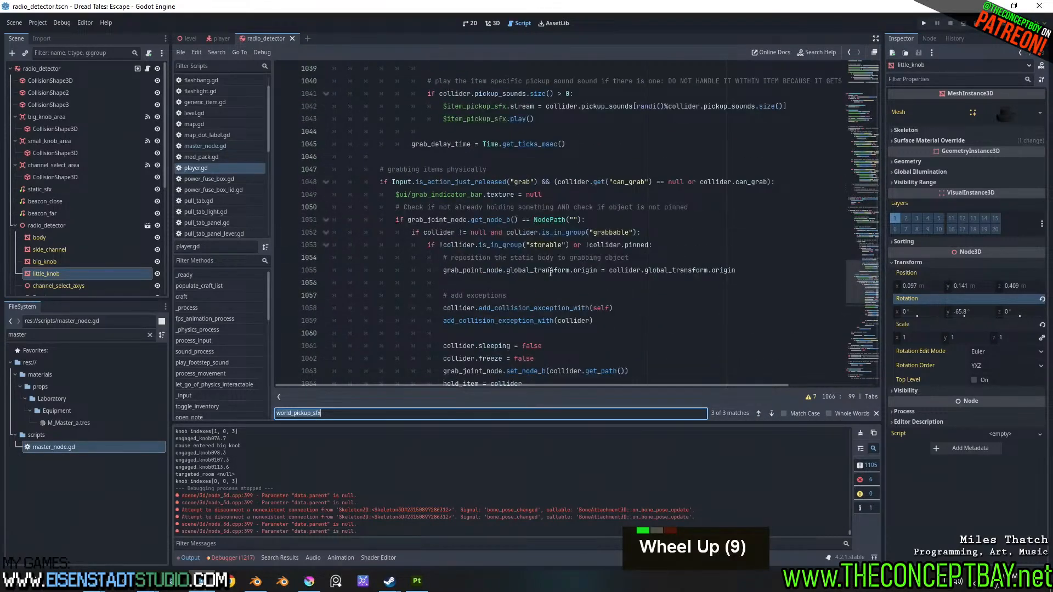
scroll(550, 272, up, 5)
scroll(550, 271, up, 2)
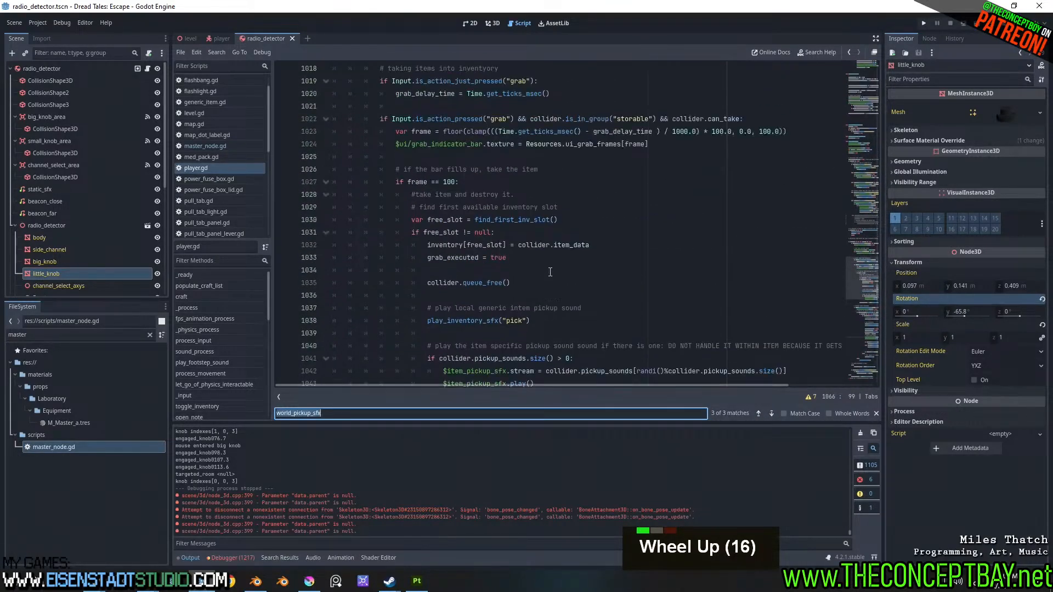
double_click(497, 321)
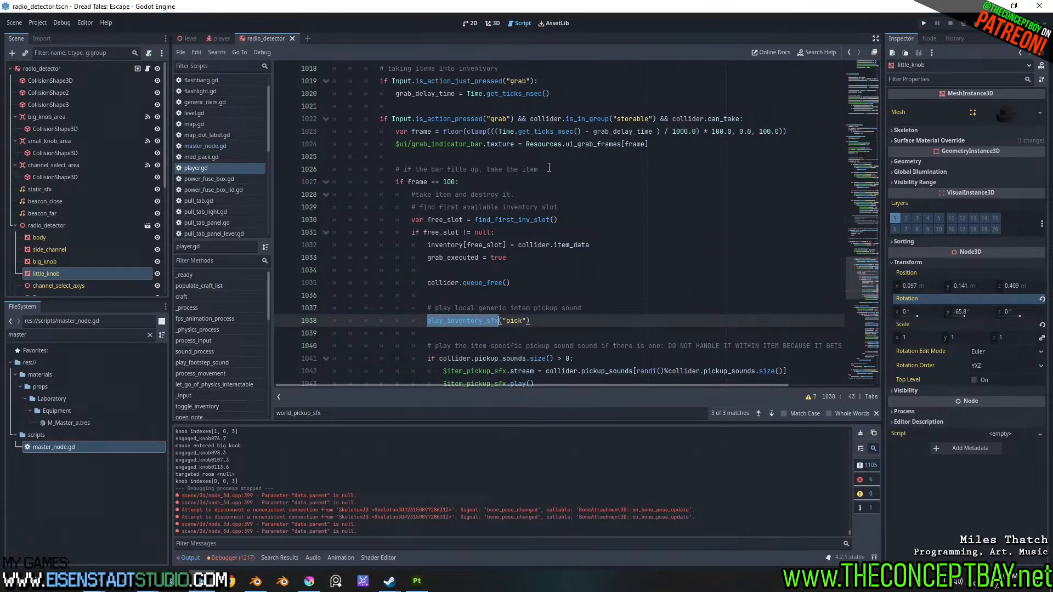
click(570, 322)
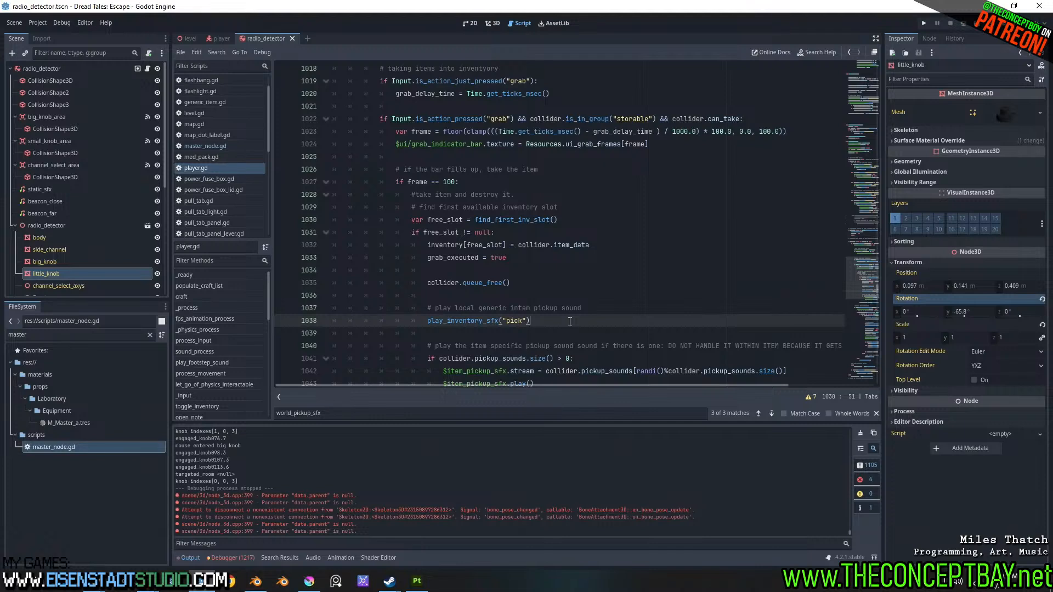
key(Return)
key(Return)
text(if this item)
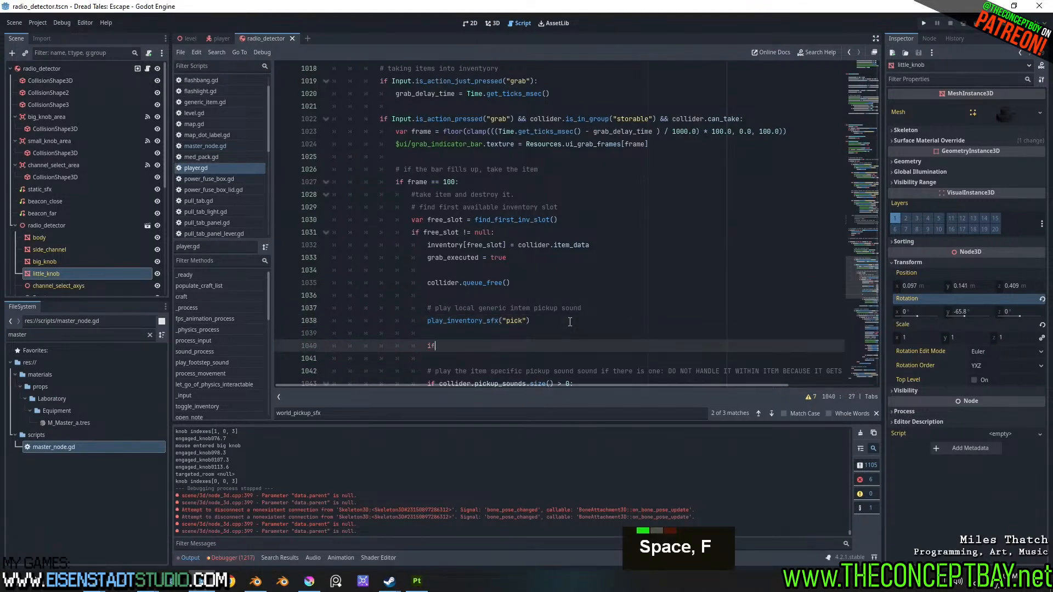
key(ctrl+Left)
key(ctrl+Left)
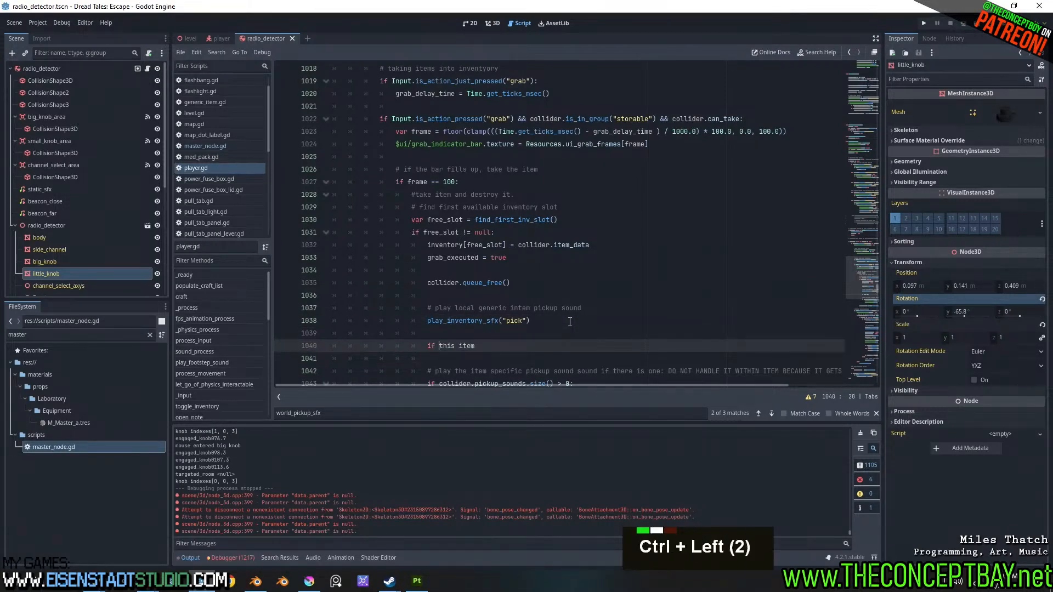
key(ctrl+Left)
text(#)
key(ctrl+Right)
key(ctrl+Right)
key(ctrl+Right)
key(ctrl+Right)
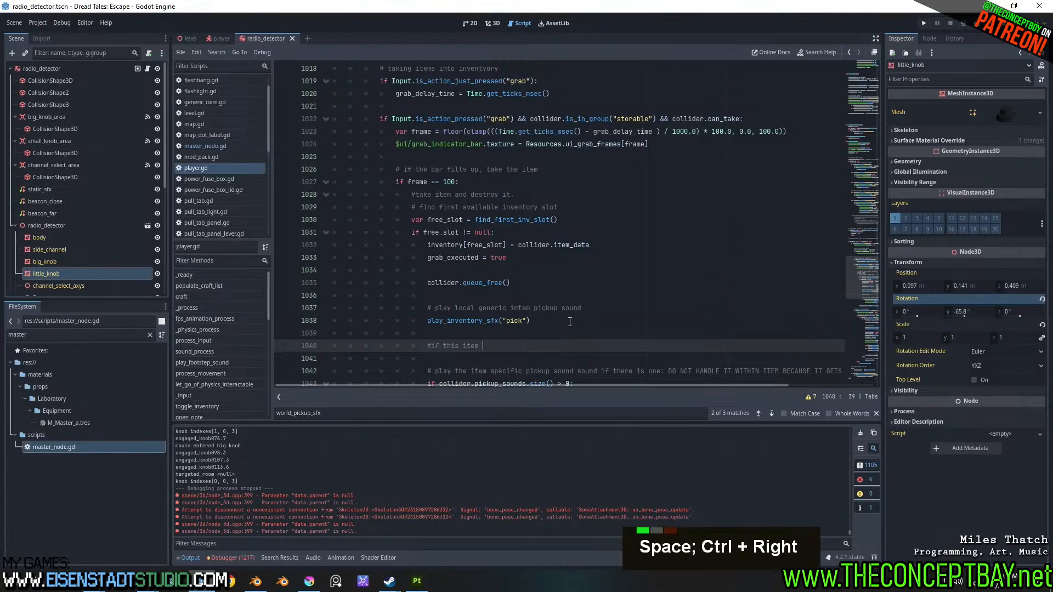
text(has a custom)
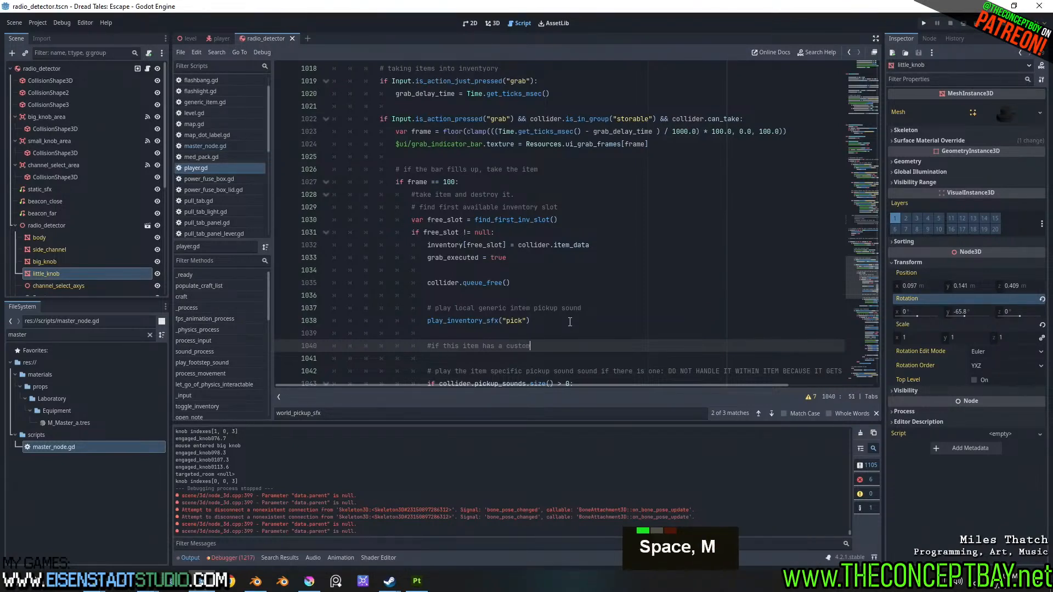
text( animations, play it)
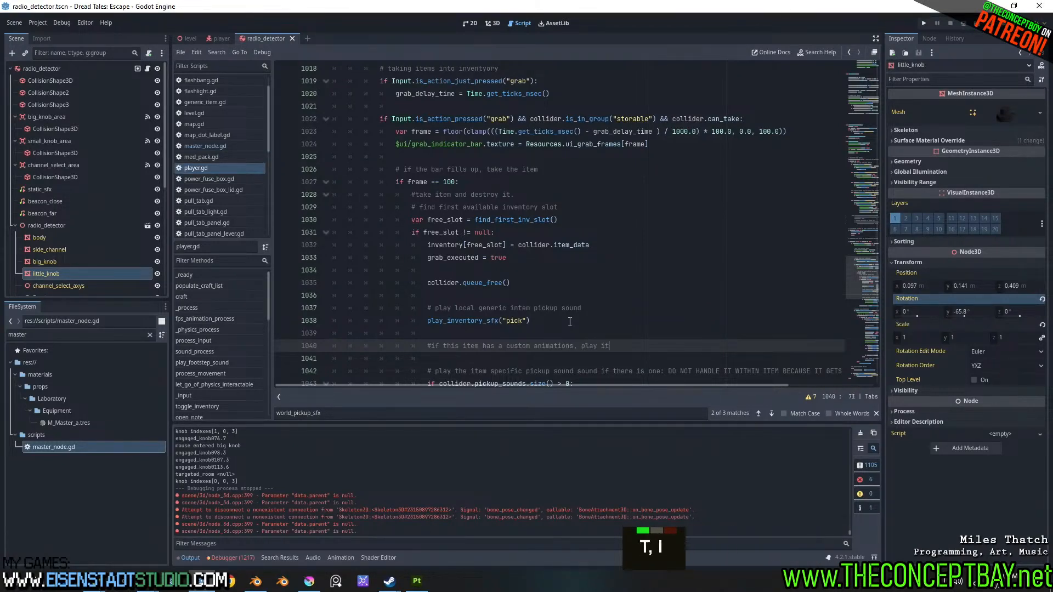
key(Return)
text($)
key(BackSpace)
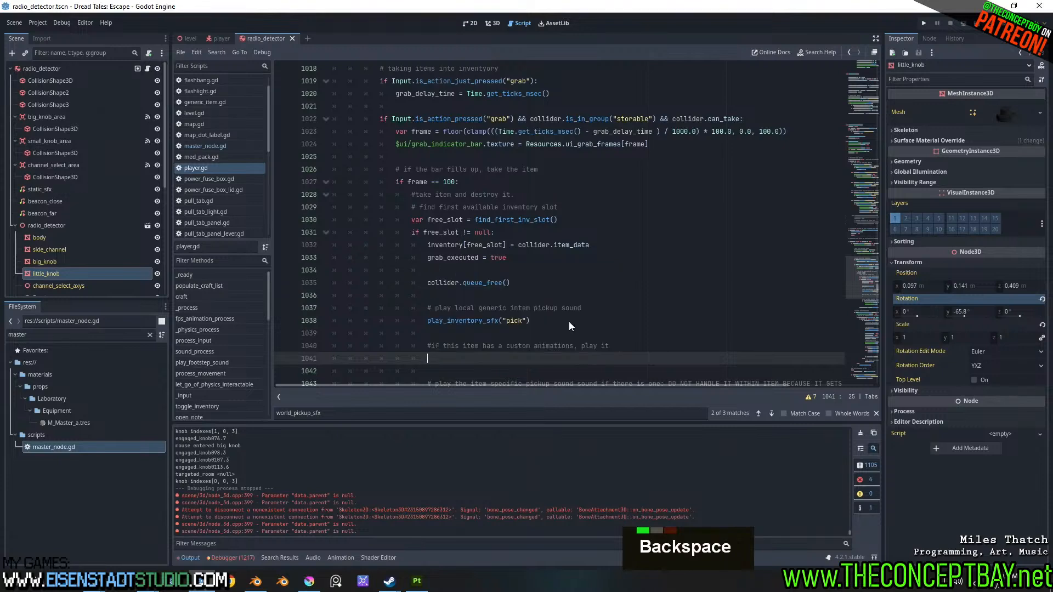
text(if)
key(BackSpace)
key(BackSpace)
key(BackSpace)
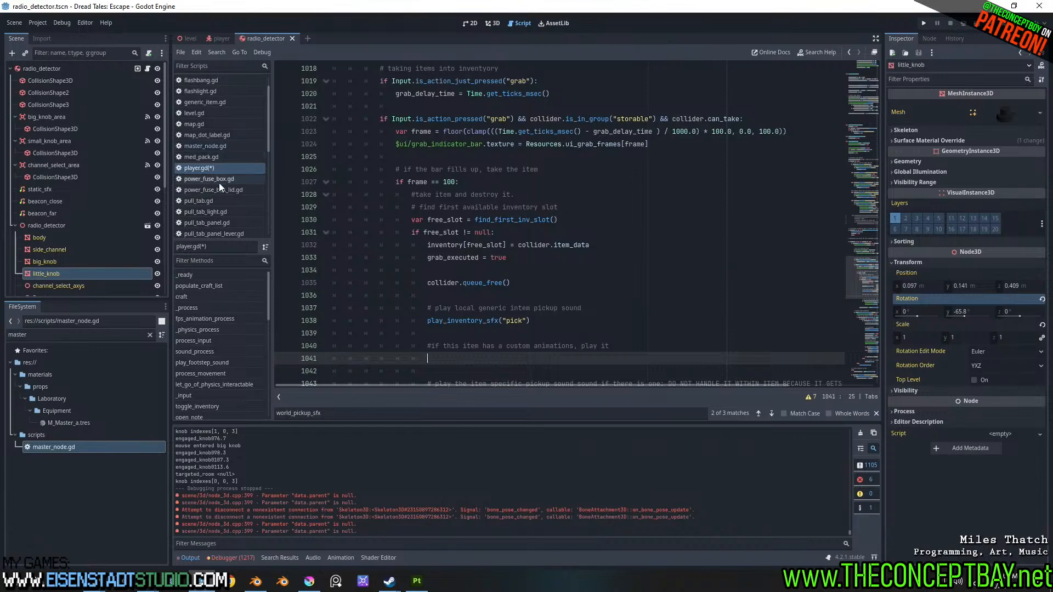
- Open radio_detector.gd and go to the generic_item.gd script that it extends
scroll(219, 186, up, 6)
scroll(222, 163, down, 5)
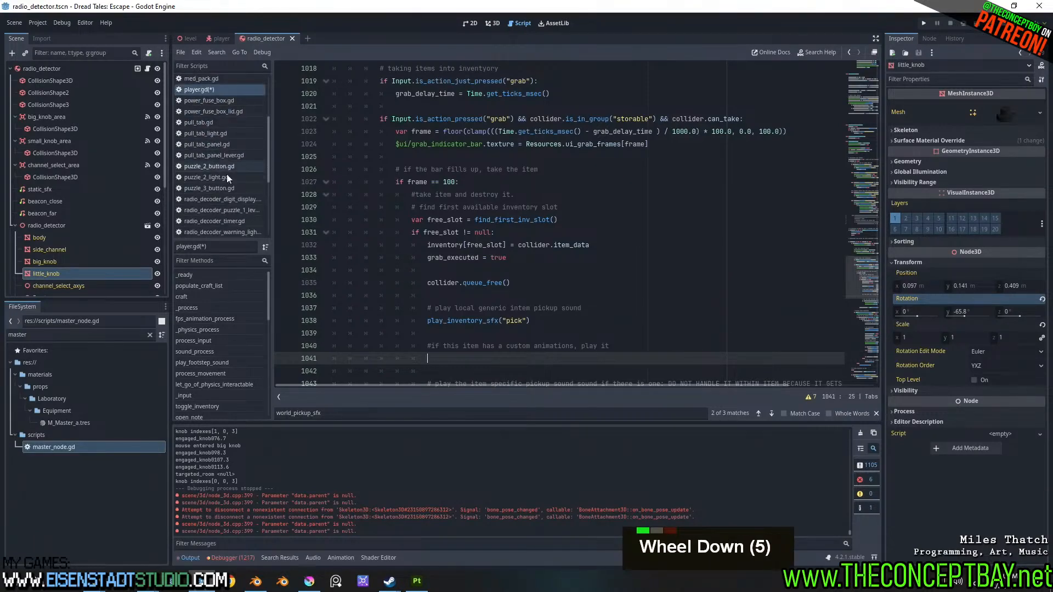
scroll(229, 180, down, 7)
scroll(226, 170, up, 3)
click(226, 170)
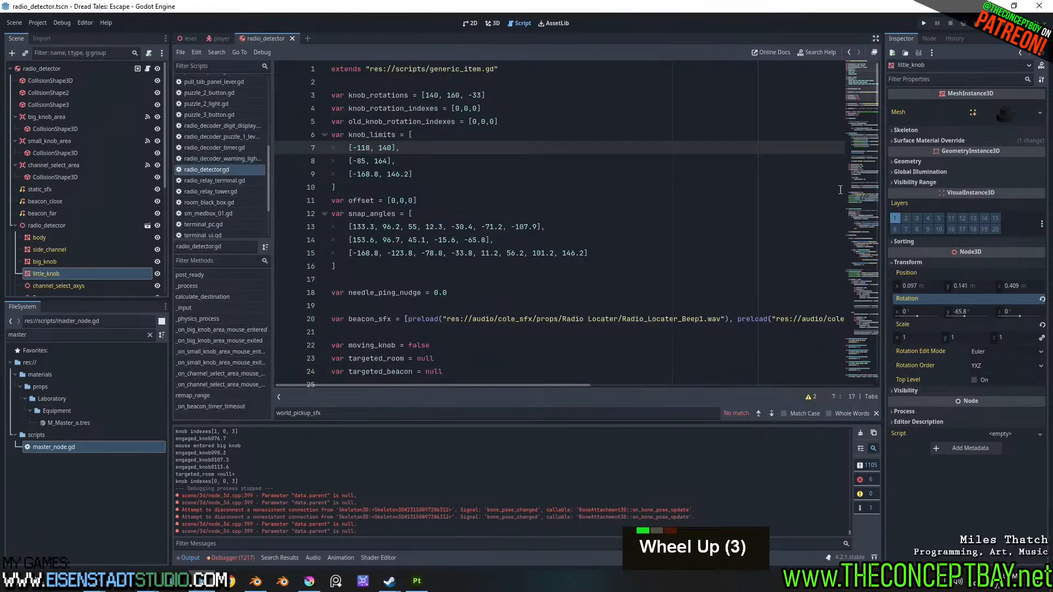
ctrl+click(474, 69)
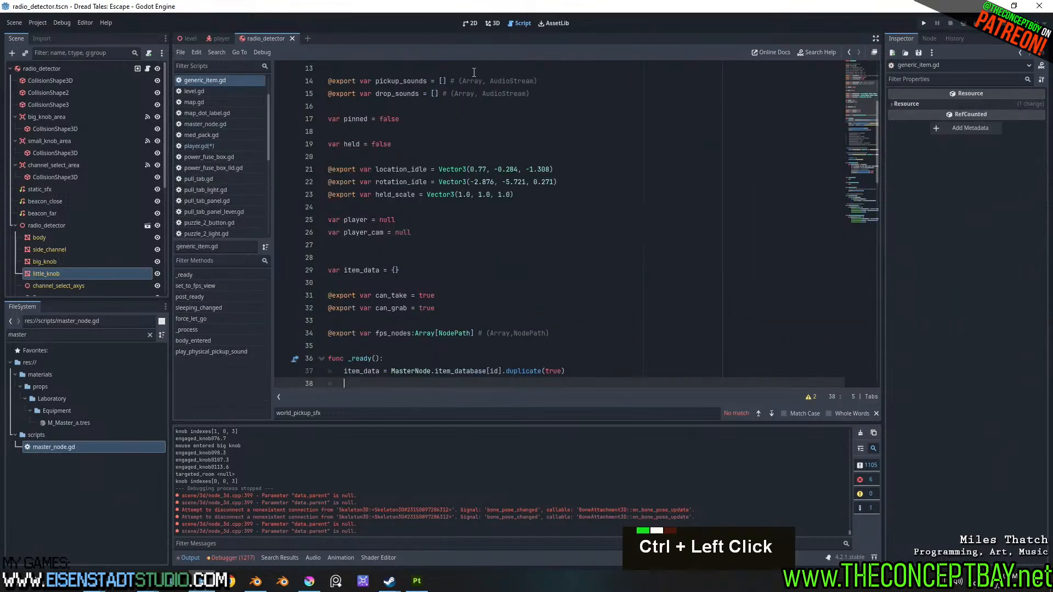
- Below the fps_nodes declaration in generic_item.gd, declare the exported variable pickup_animation
drag(877, 113, 866, 65)
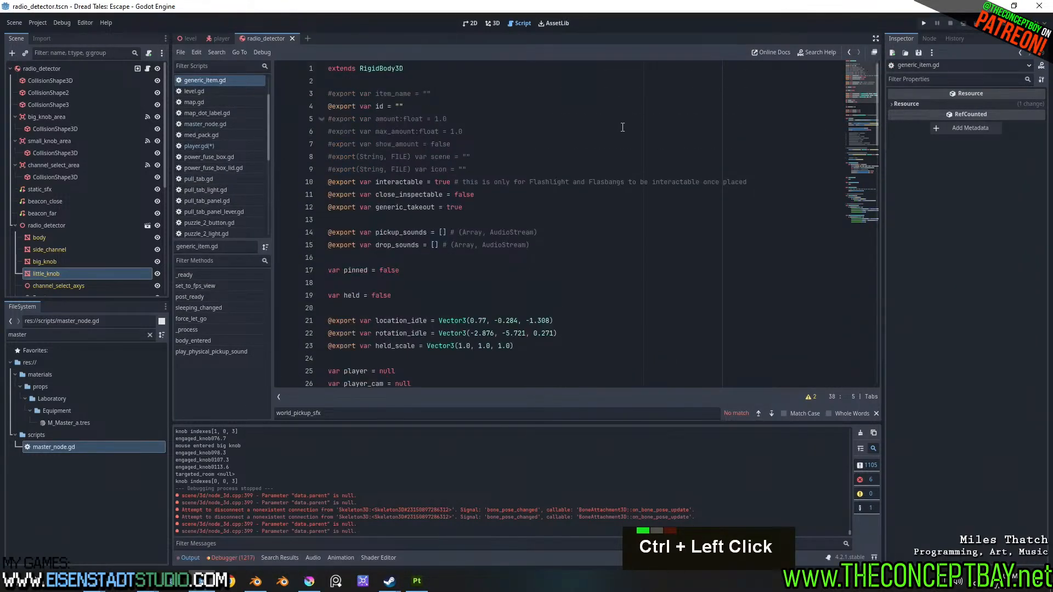
shift+scroll(576, 347, up, 3)
scroll(576, 347, down, 4)
scroll(576, 347, down, 3)
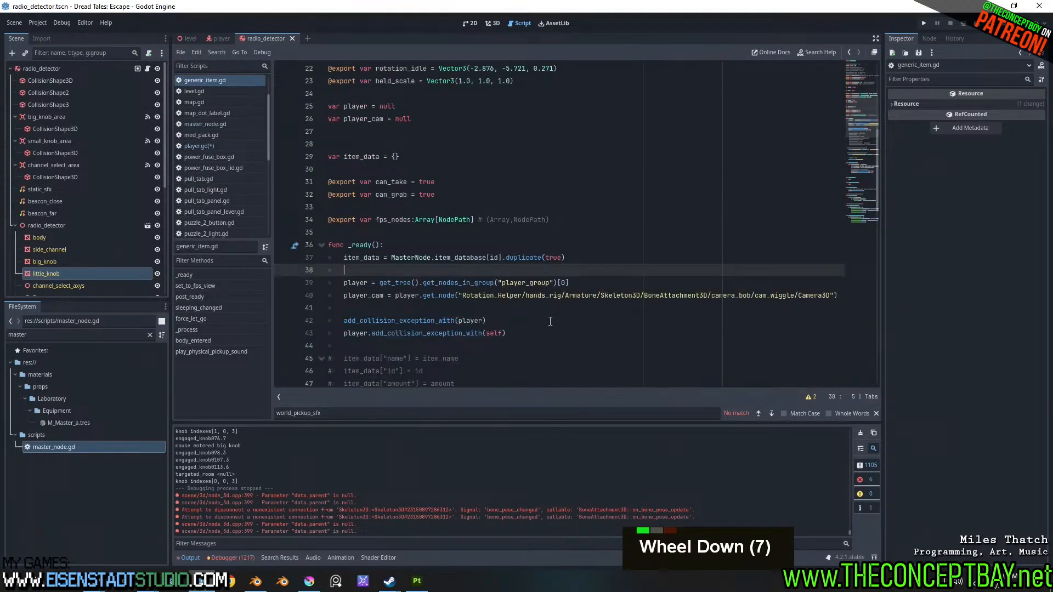
click(583, 225)
key(Return)
key(Return)
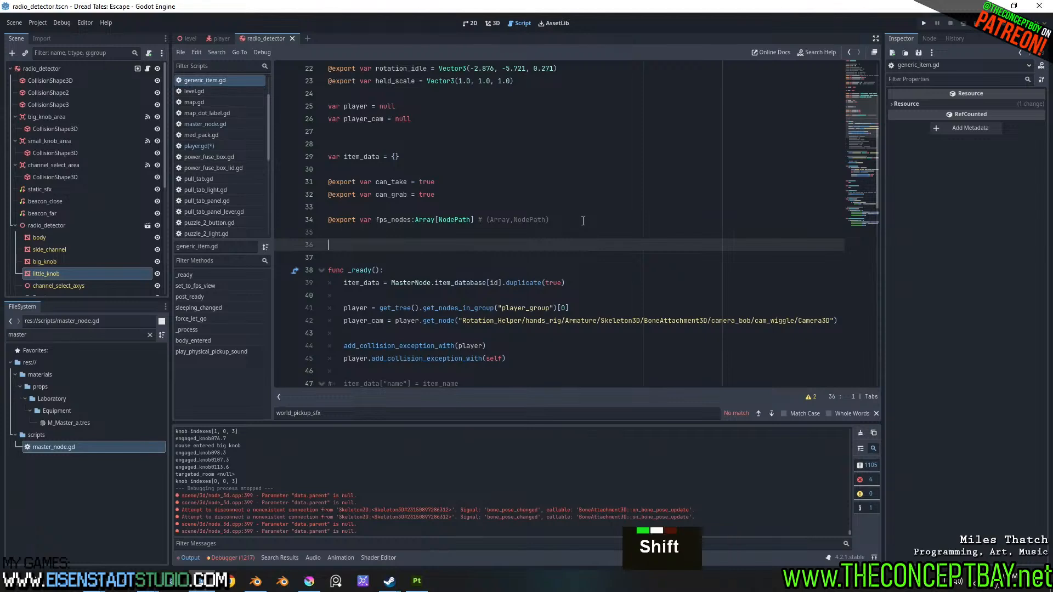
text(#)
key(BackSpace)
text(@export vba)
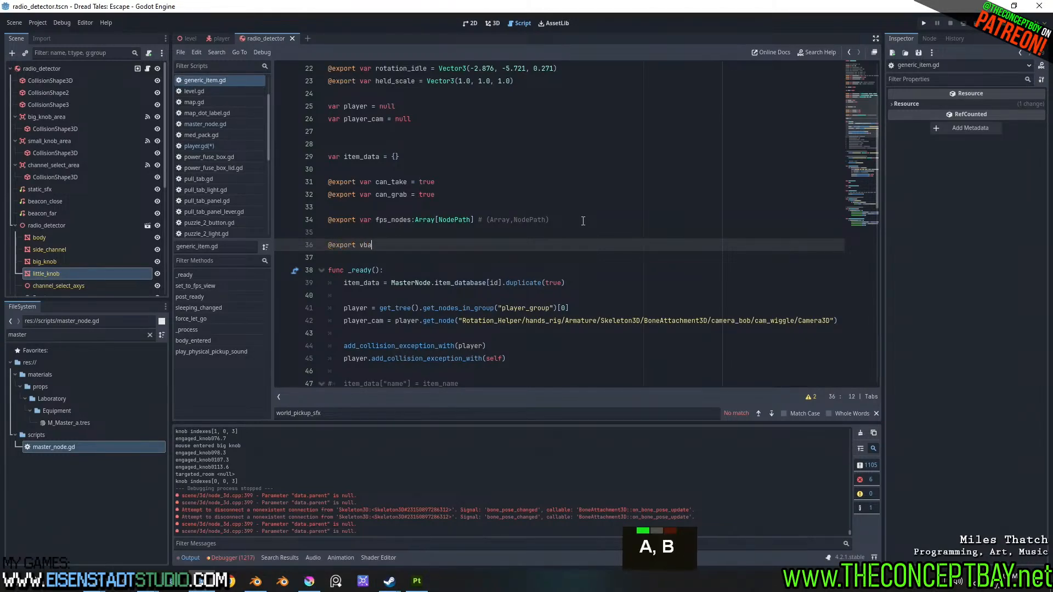
text(r pikcup_a)
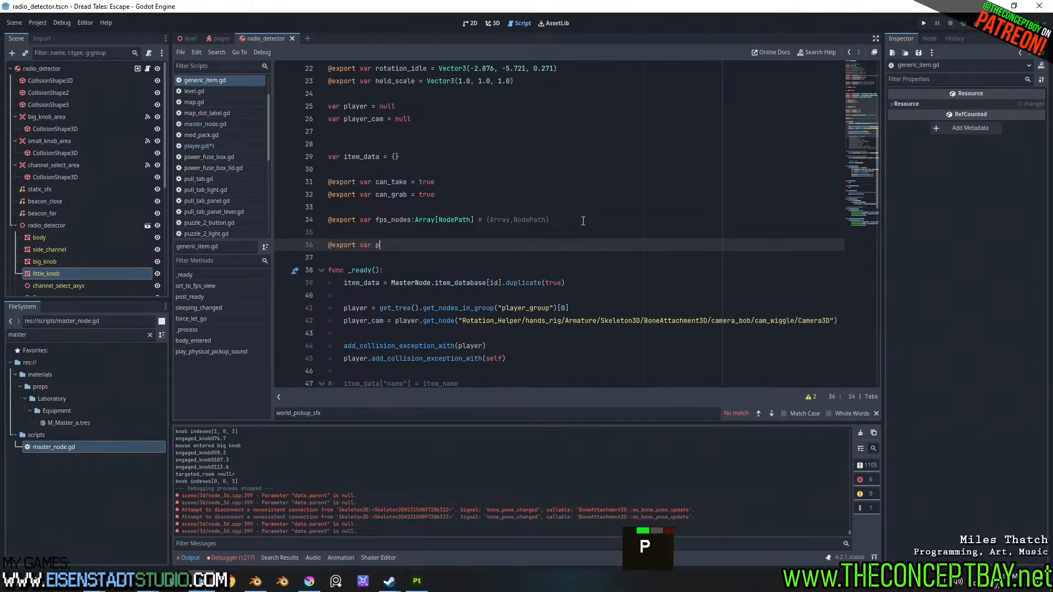
key(BackSpace)
key(BackSpace)
key(BackSpace)
key(BackSpace)
key(BackSpace)
key(BackSpace)
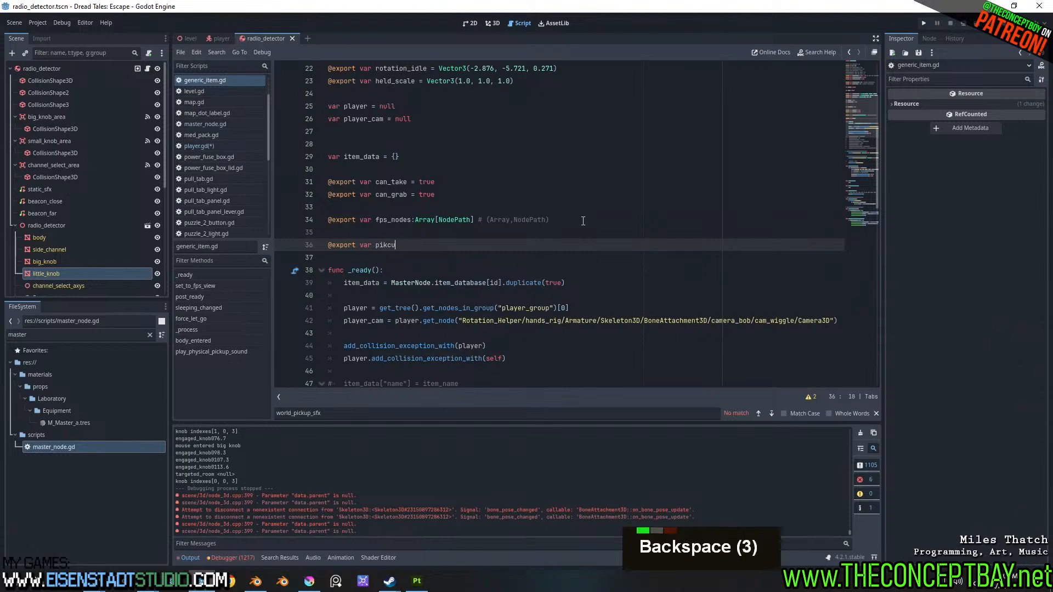
text(ckup_animation)
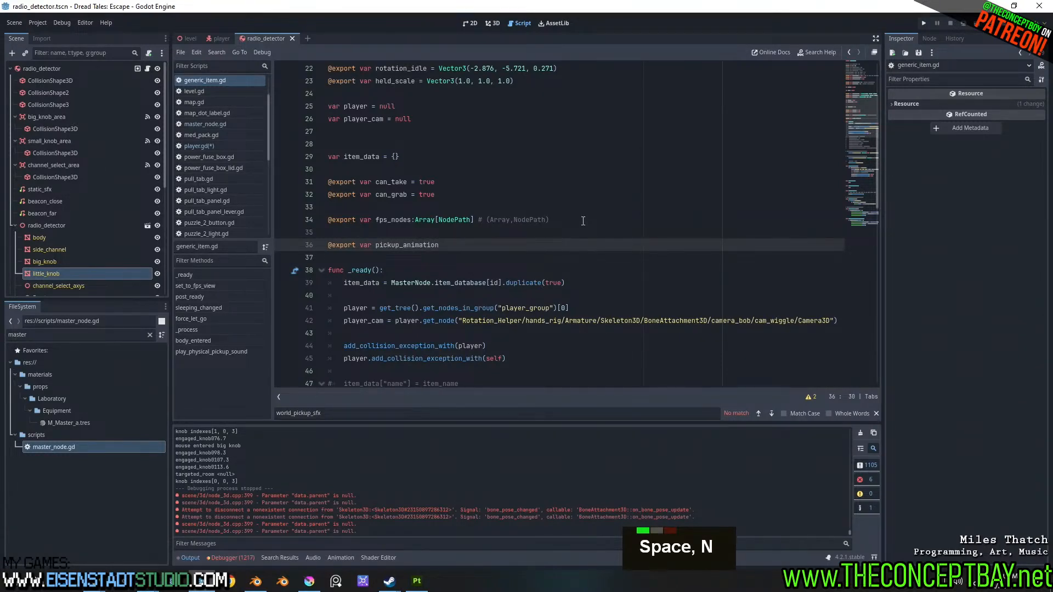
key(ctrl+shift+Left)
key(ctrl+shift+Left)
key(ctrl+shift+Left)
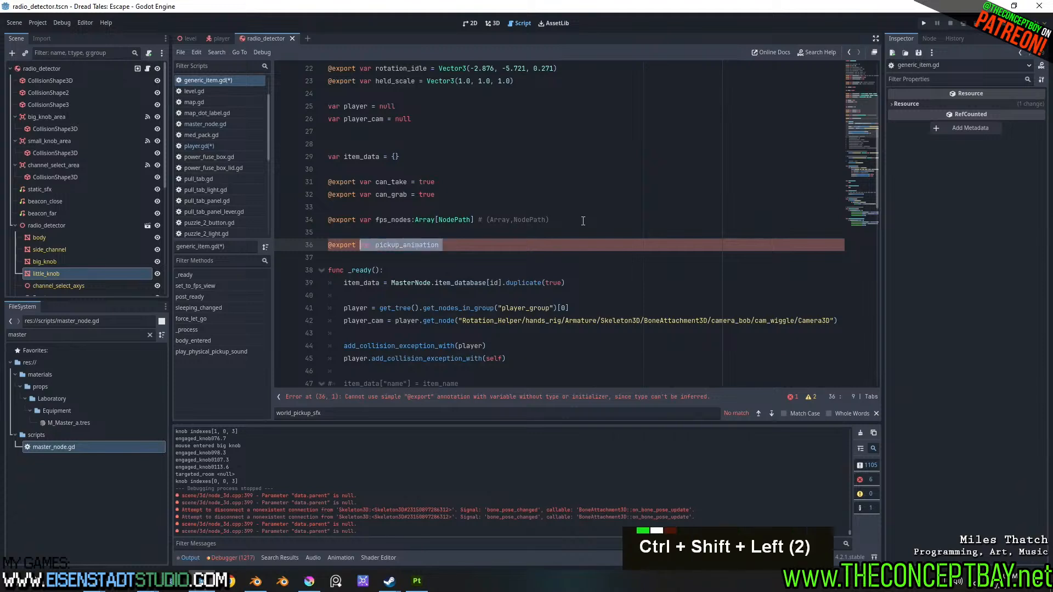
key(BackSpace)
key(BackSpace)
key(BackSpace)
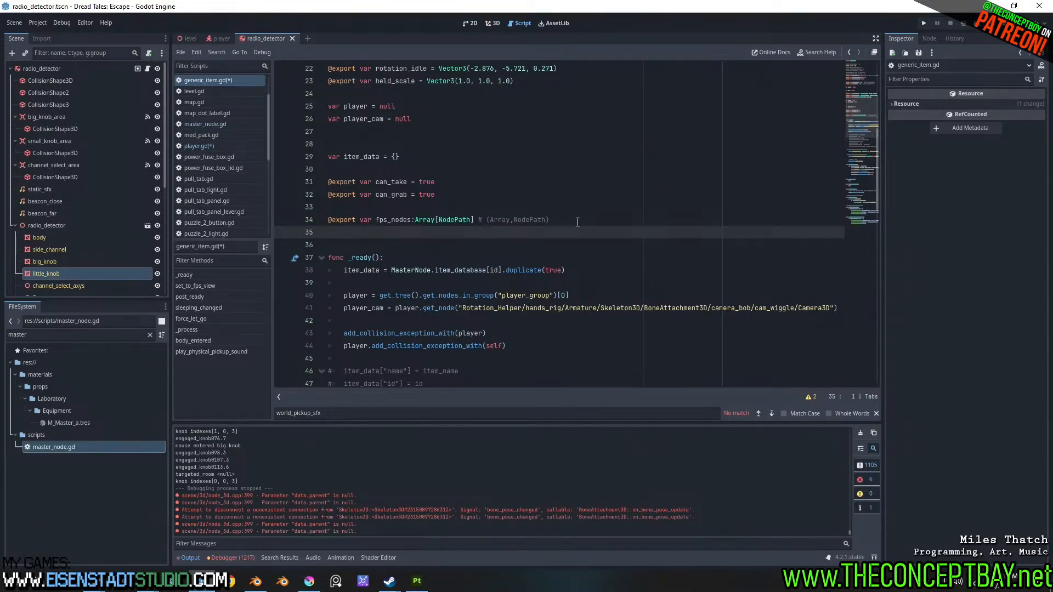
key(ctrl+z)
- Give pickup_animation an empty string as its default value and copy the variable's name
key(Right)
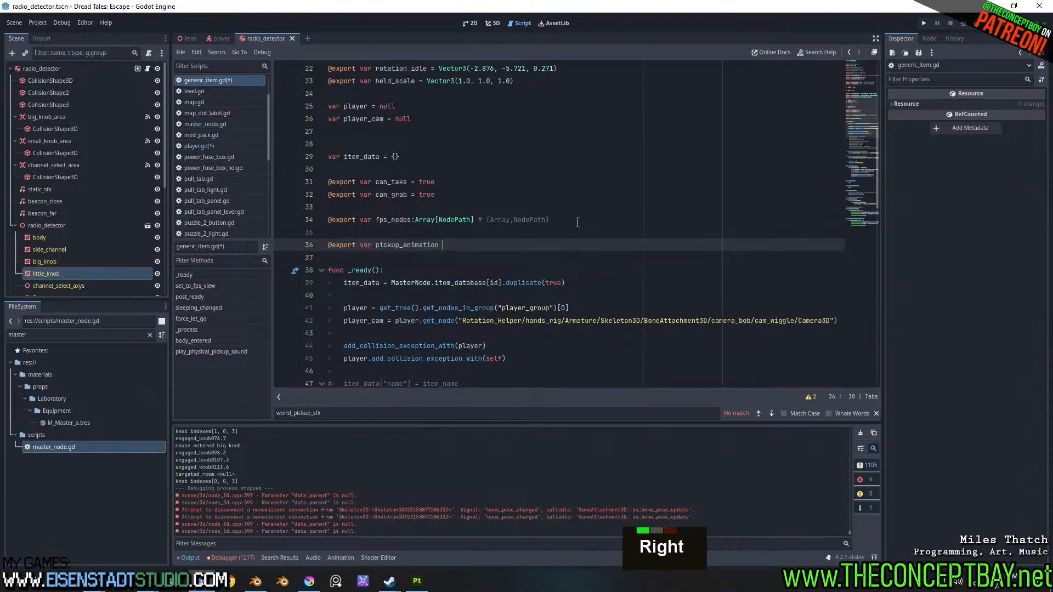
text(= ")
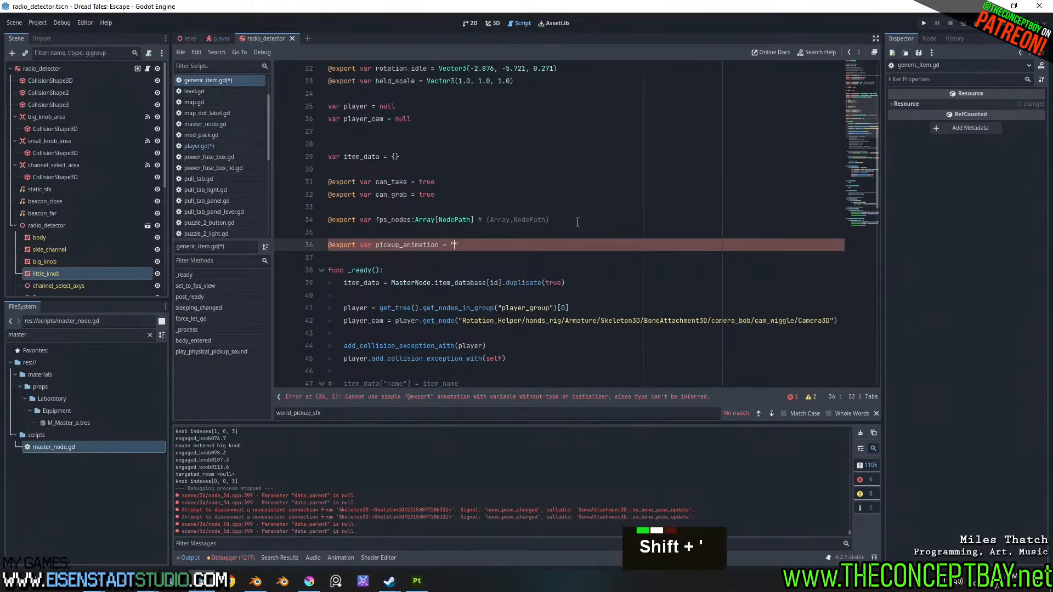
double_click(433, 246)
key(ctrl+c)
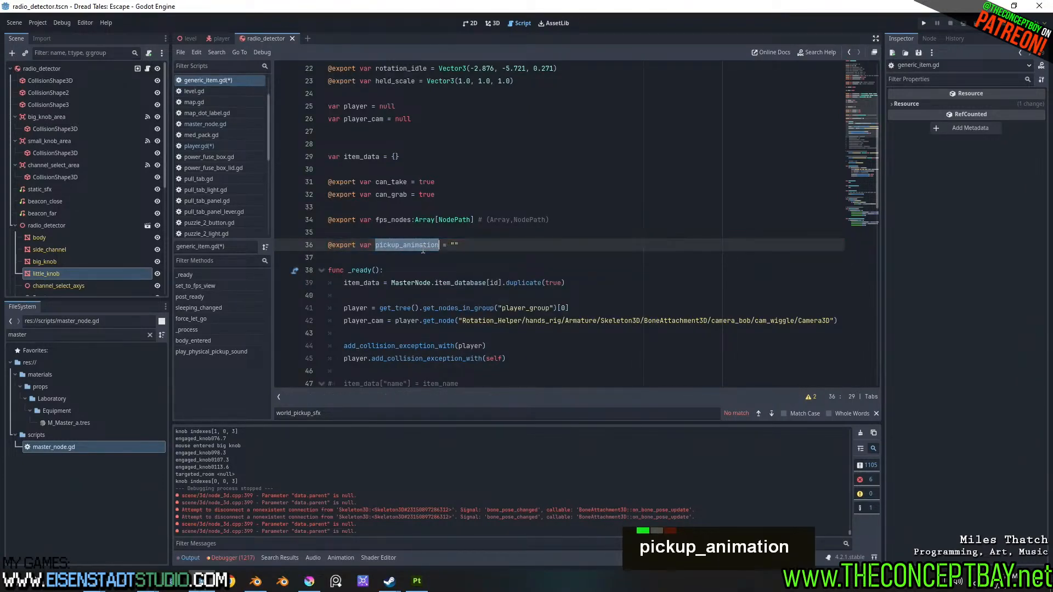
- Select the radio_detector root node, collapse its FPS Nodes array and open its Pickup Animation property for editing
scroll(104, 73, up, 8)
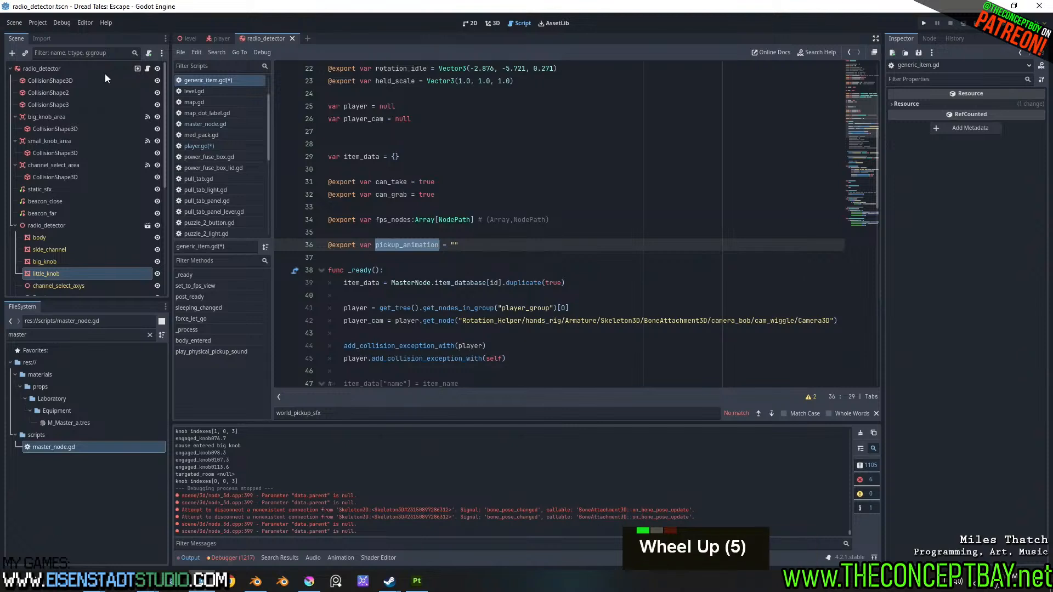
click(104, 67)
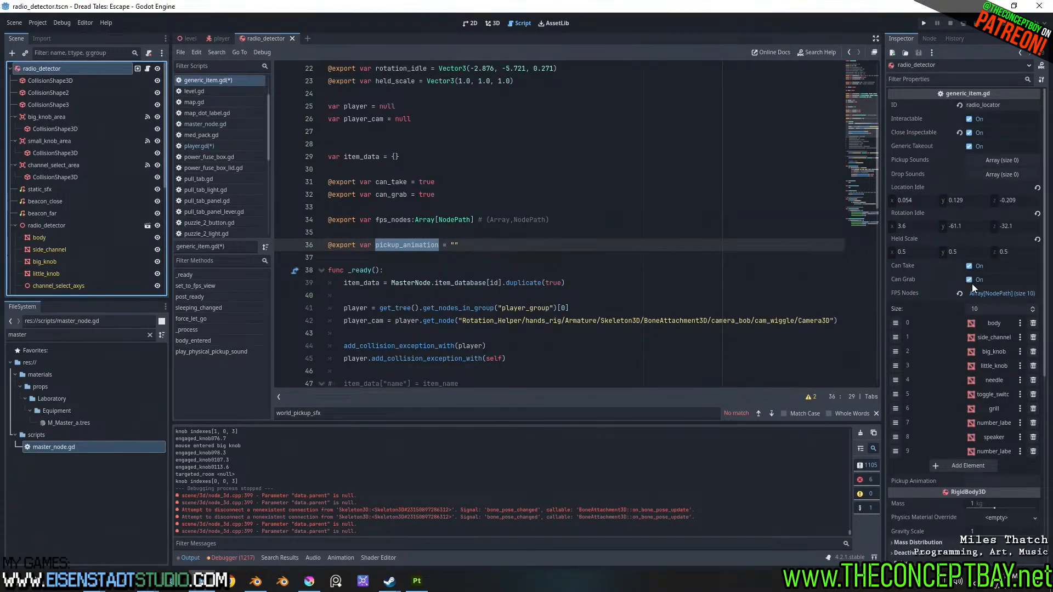
click(985, 293)
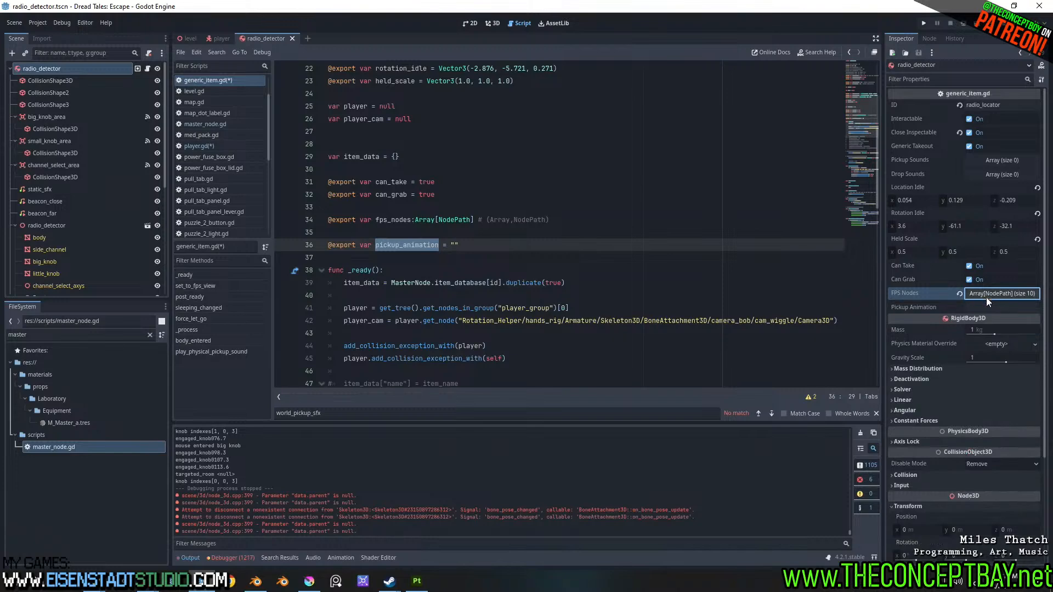
click(990, 307)
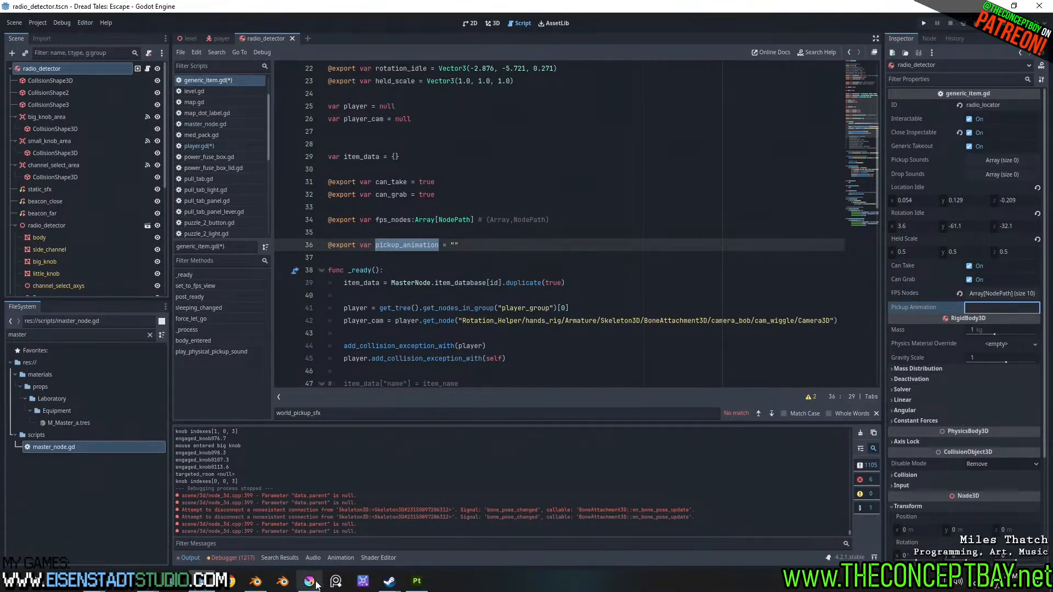
- Switch to Blender, select the armature and copy the name of its pickup_radio_locator action
click(256, 580)
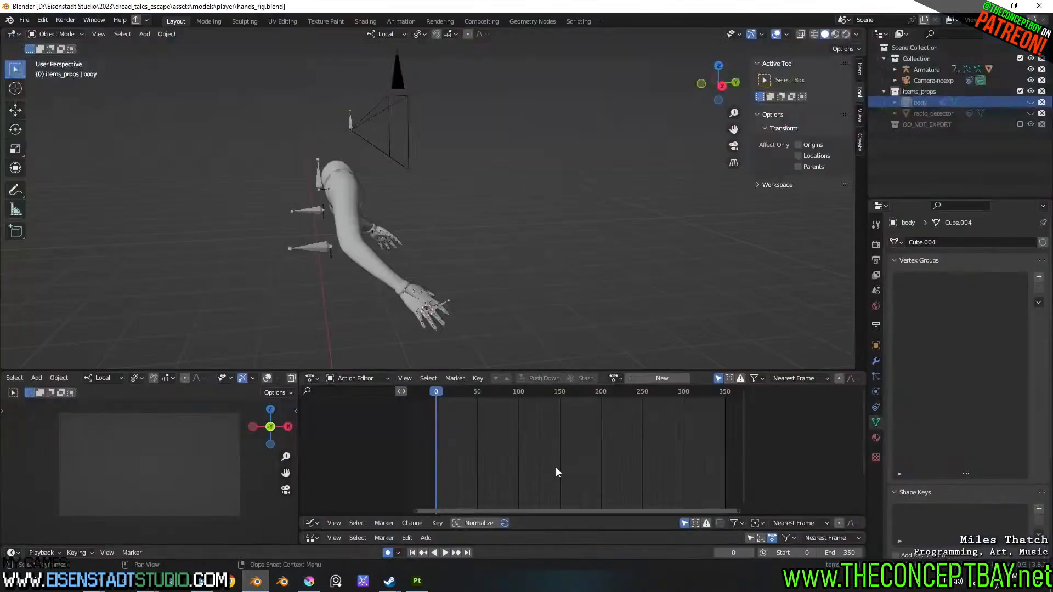
click(407, 292)
double_click(676, 379)
key(ctrl+c)
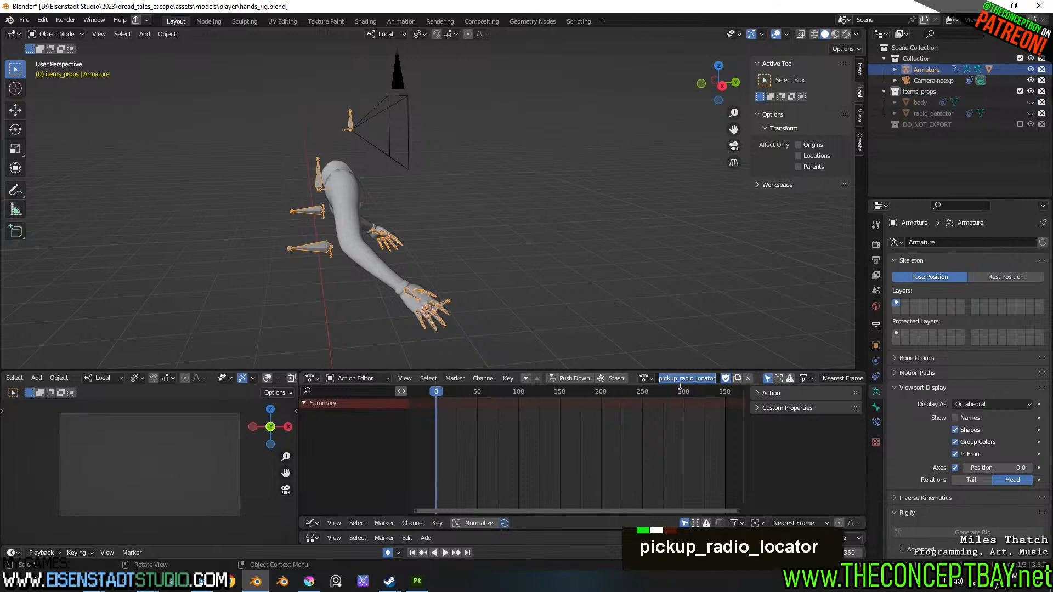
key(Escape)
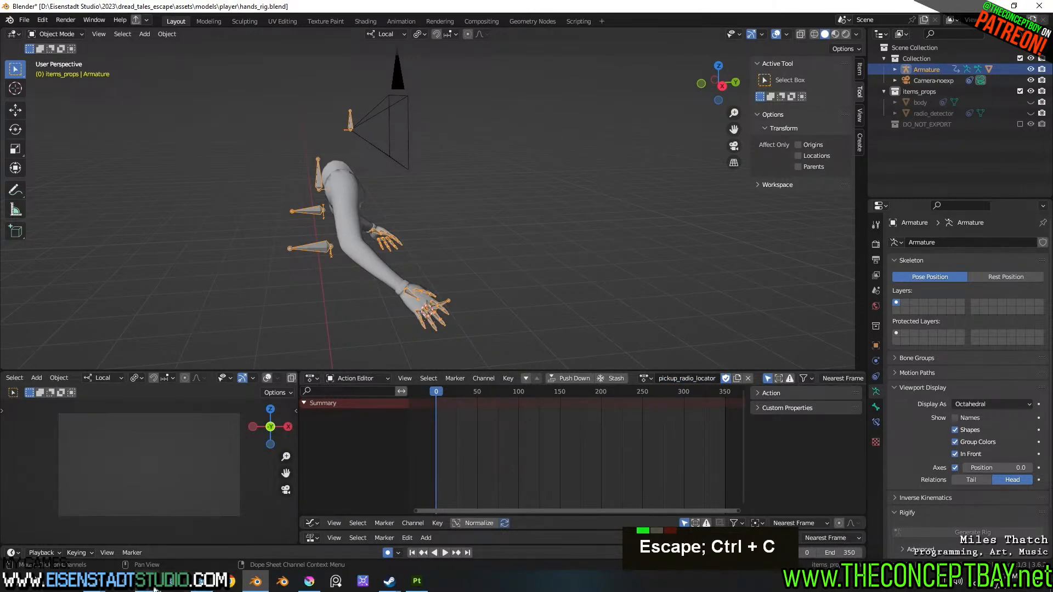
- Return to Godot and set the radio_detector node's Pickup Animation to pickup_radio_locator
click(203, 581)
key(ctrl+v)
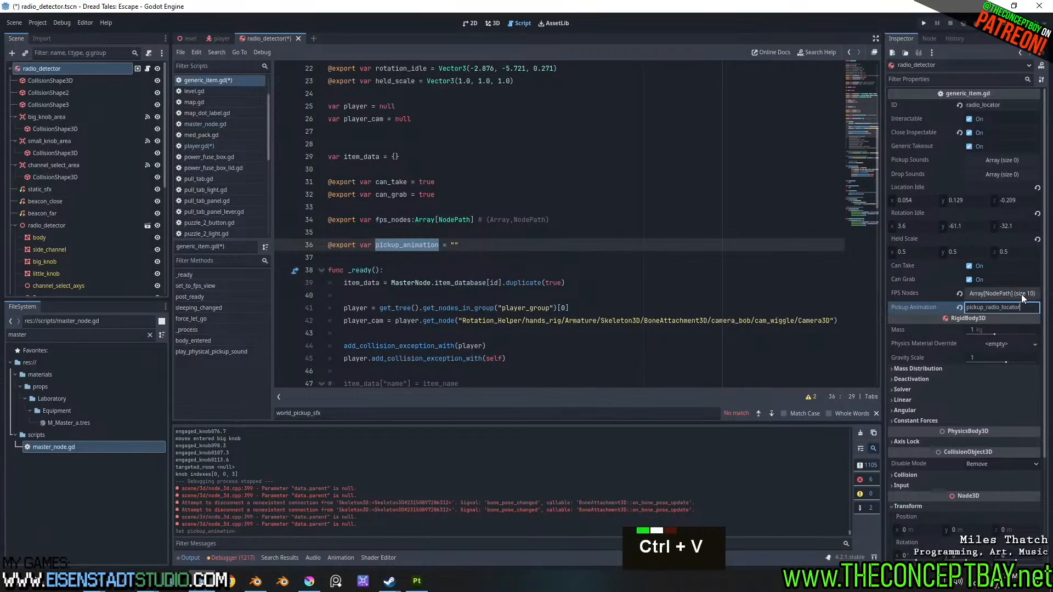
key(Return)
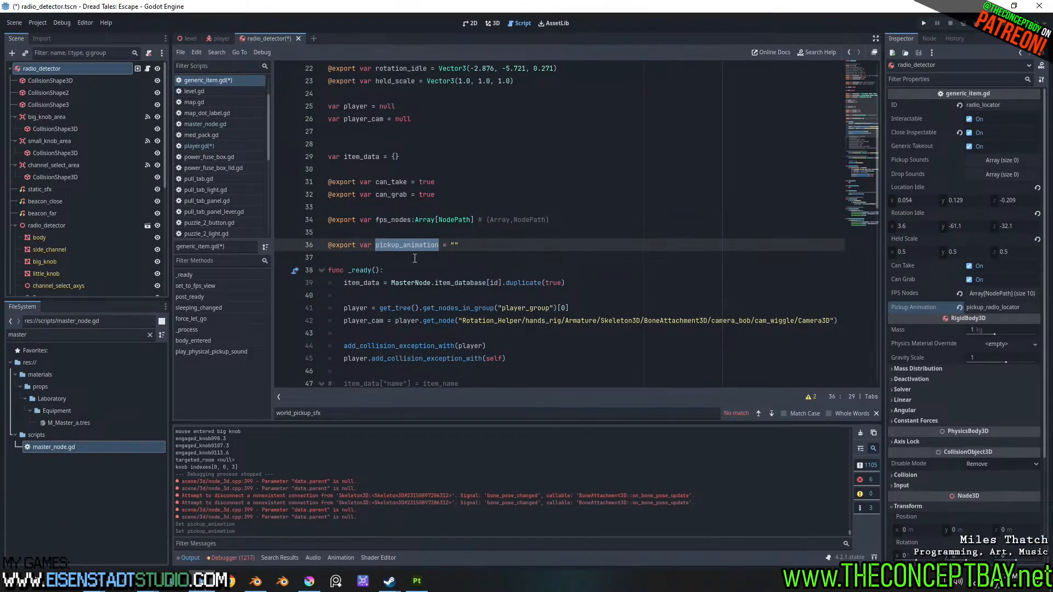
- In player.gd, below the custom animation comment, add the condition if collider.pickup_animation != "":, reusing the variable name copied from generic_item.gd
key(ctrl+c)
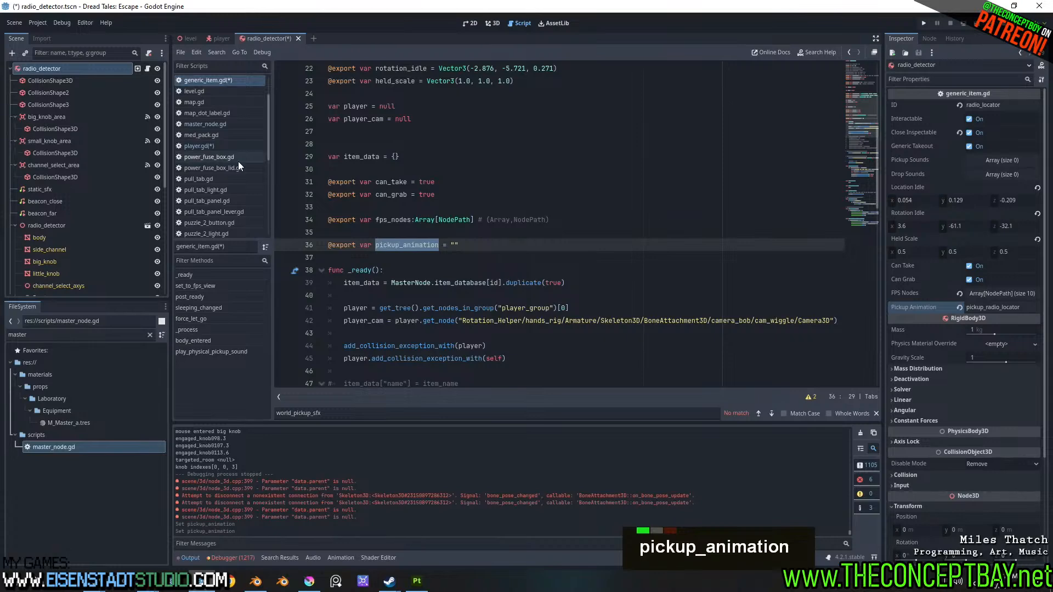
click(225, 151)
scroll(512, 308, down, 2)
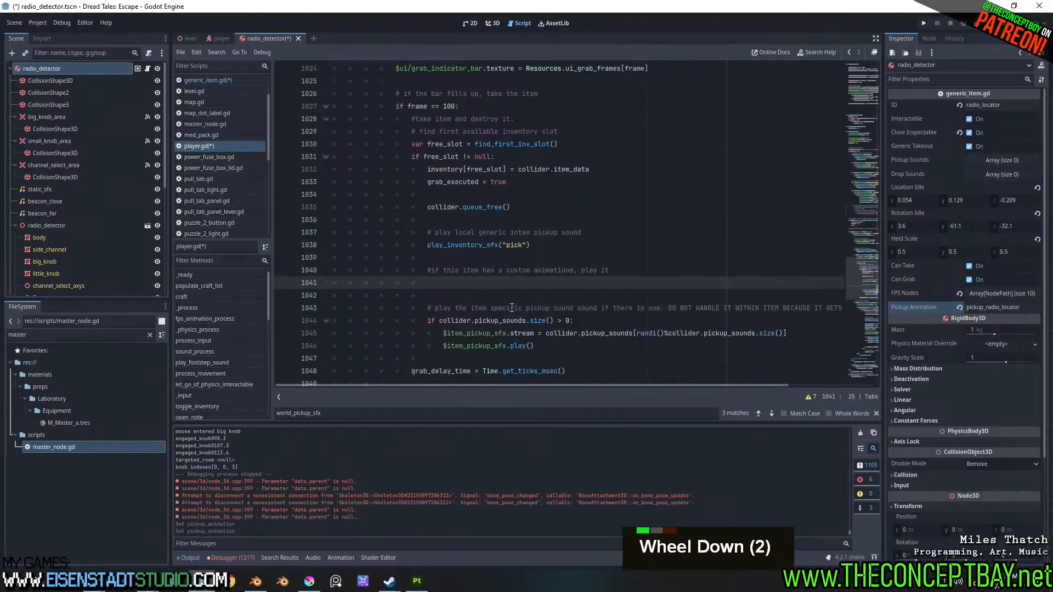
text(if collider.)
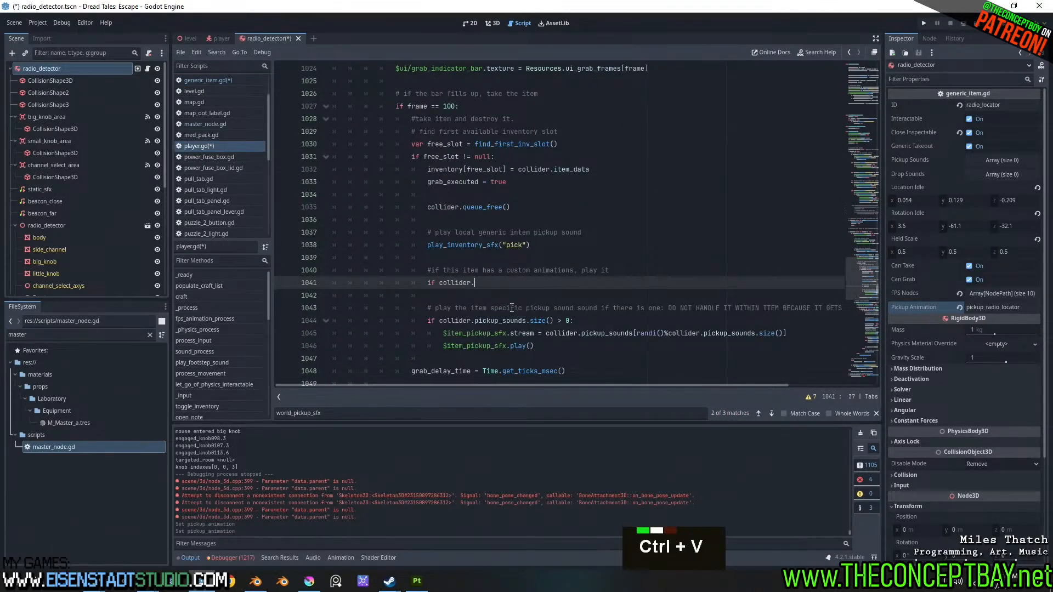
key(ctrl+v)
text(!= ")
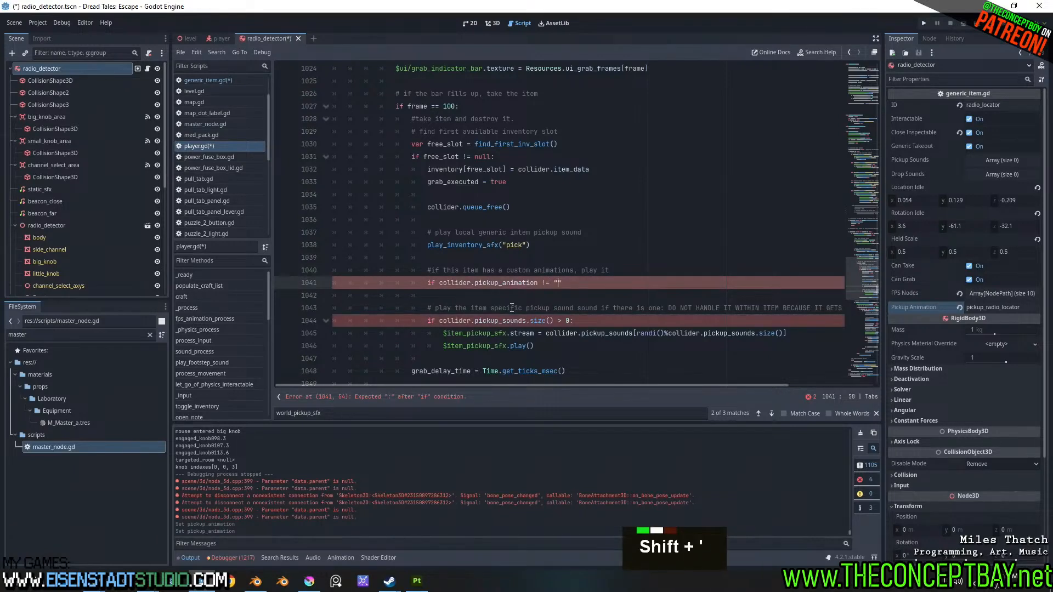
text(":)
key(Return)
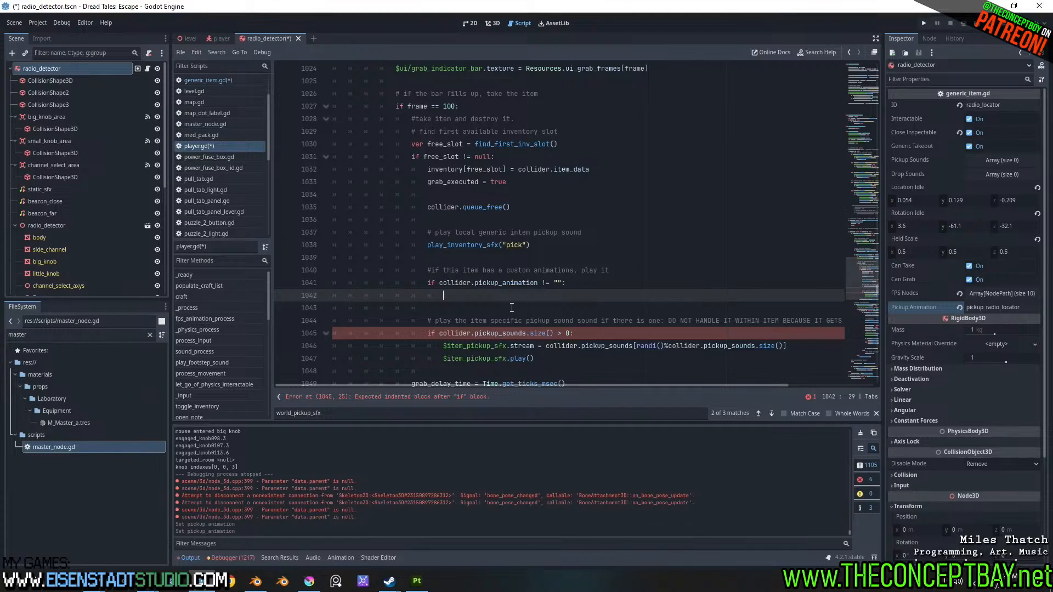
- Inside the pickup_animation condition, add the call fps_animation_player.play(collider.pickup_animation)
text(player)
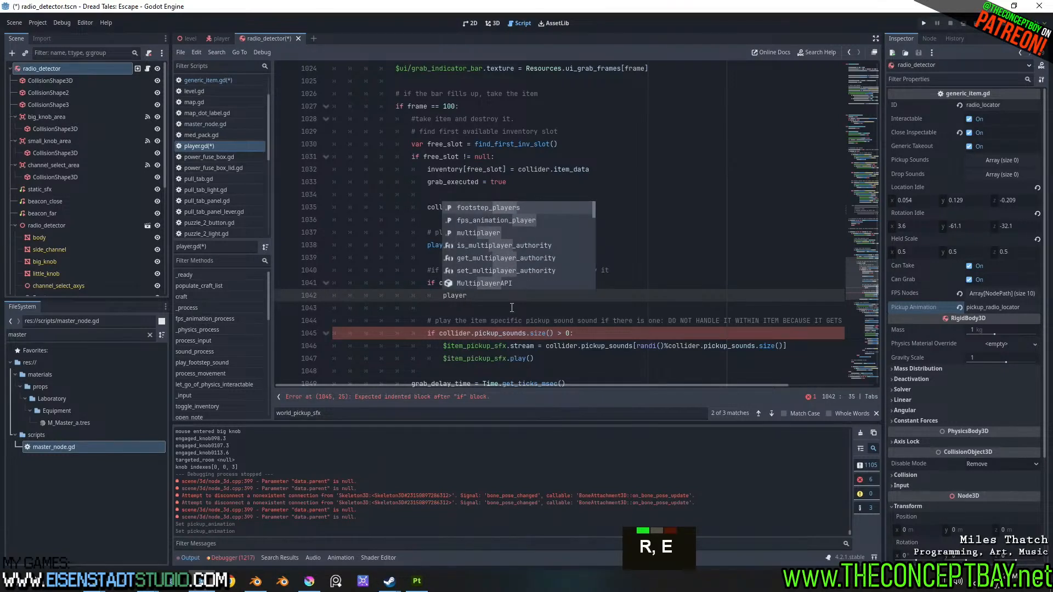
key(Down)
key(Return)
text(.)
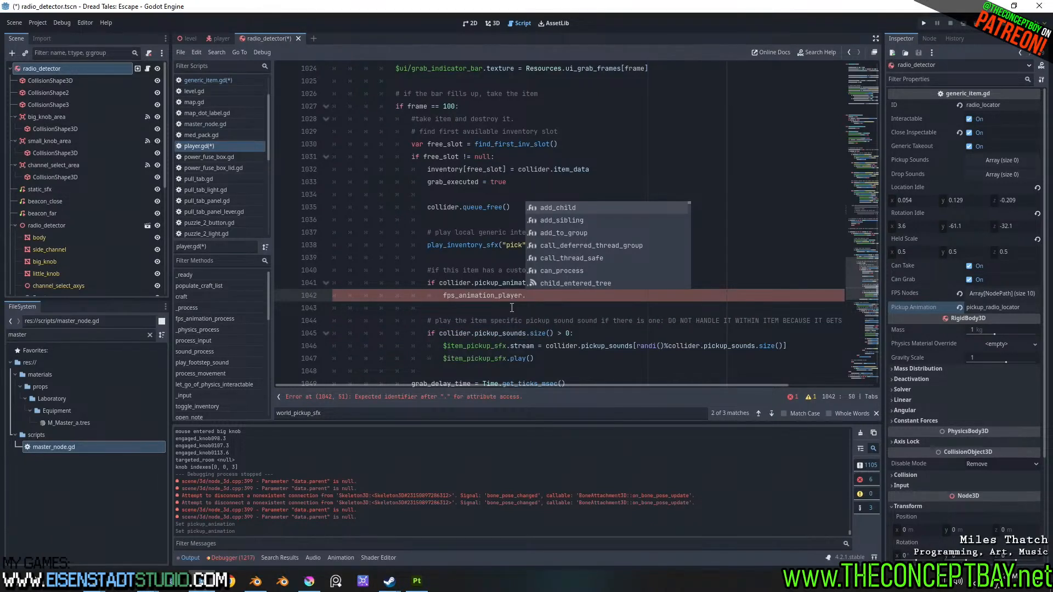
text(pick)
key(ctrl+shift+Left)
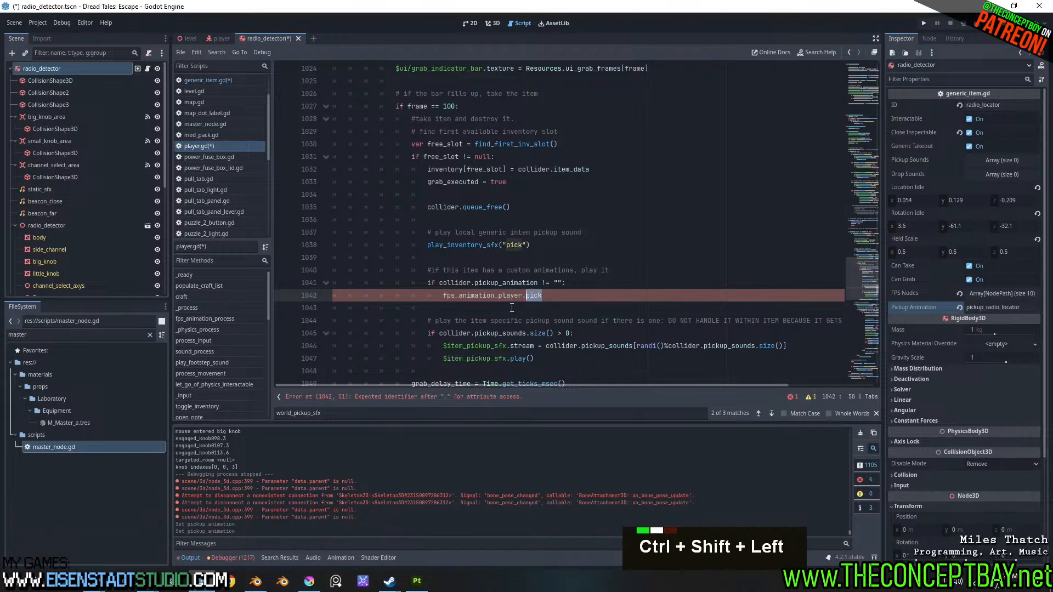
text(pla)
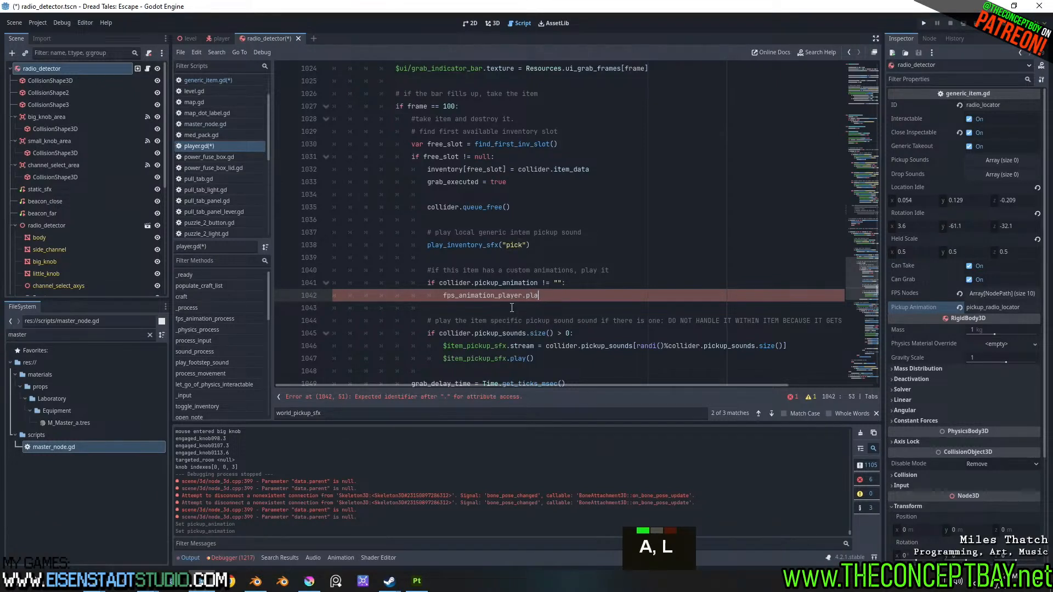
text(y()
key(ctrl+v)
key(ctrl+z)
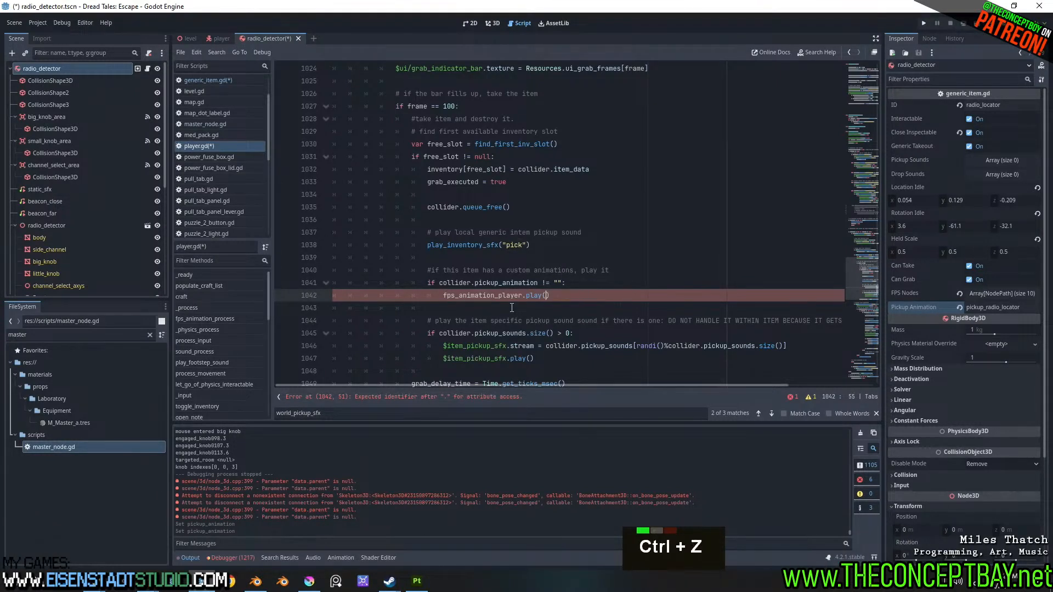
key(ctrl+v)
click(665, 292)
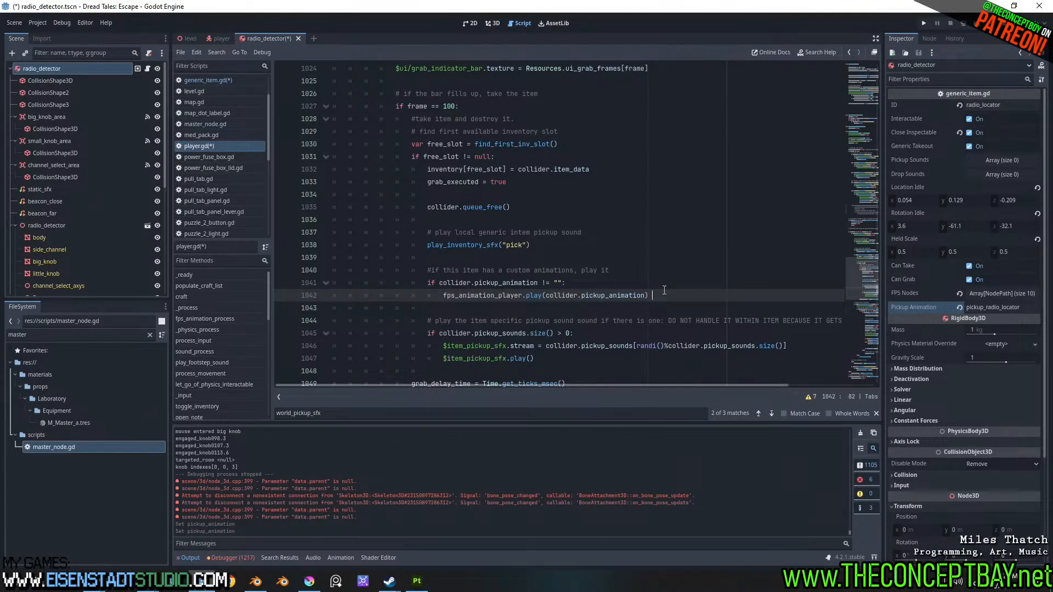
- Below the fps_animation_player.play call in the pickup_animation condition, add the line in_scripted_animation = true
key(Return)
text(sc)
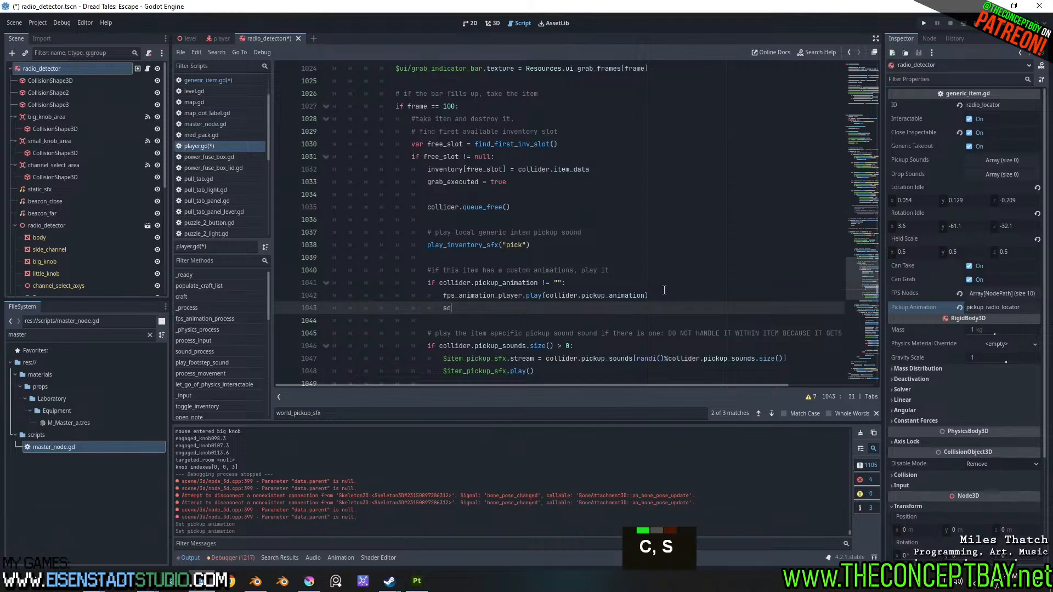
text(ripted)
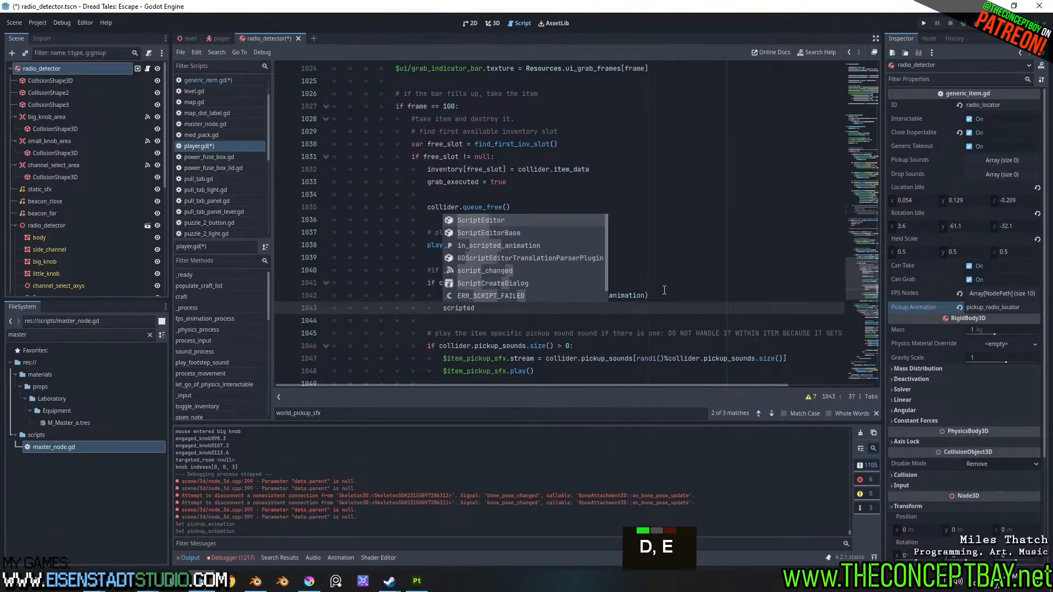
key(Down)
key(Down)
key(Return)
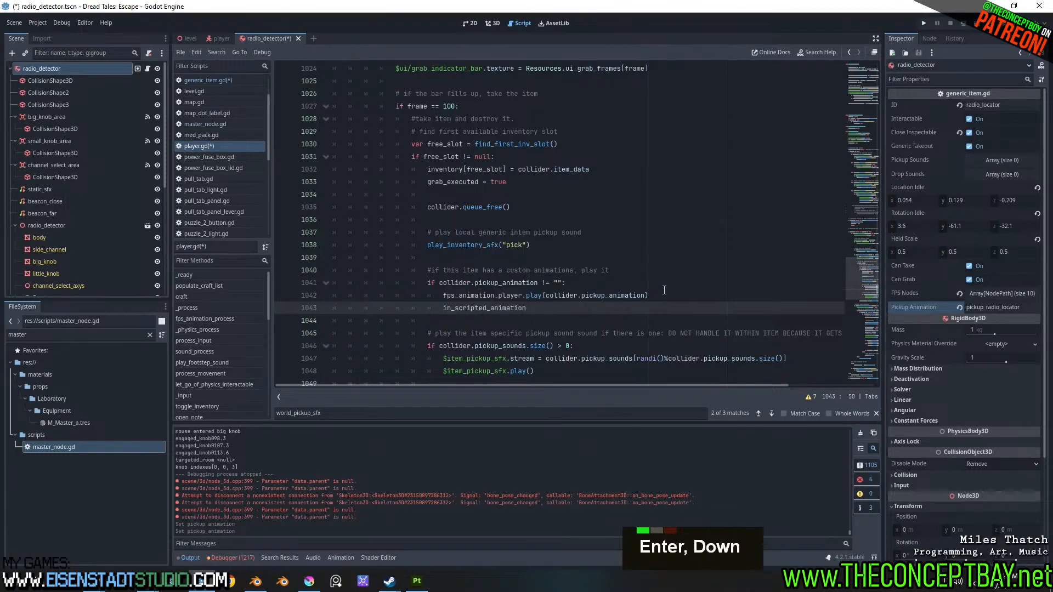
text(= true)
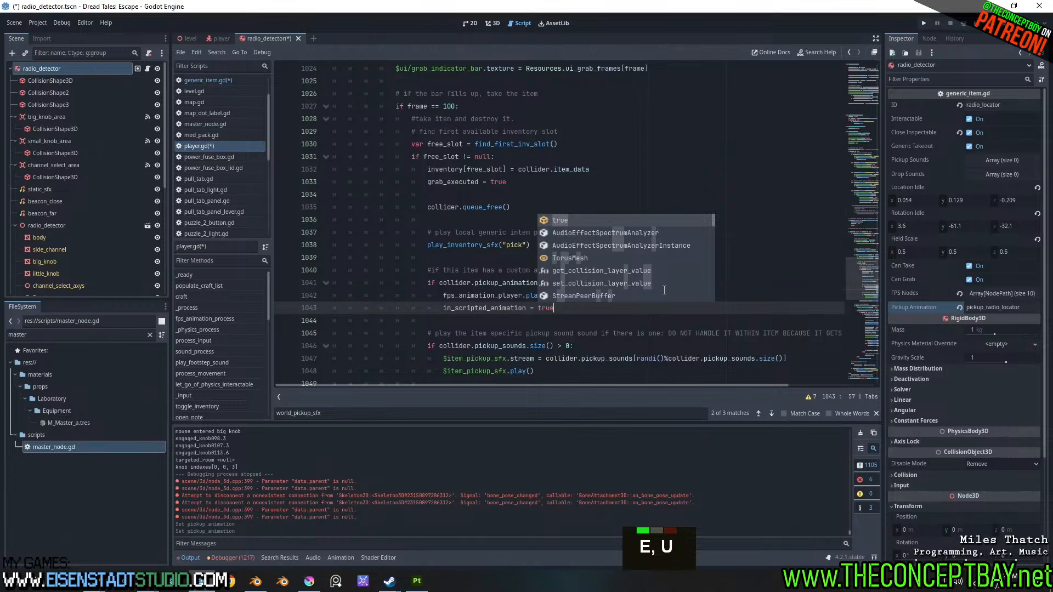
key(Escape)
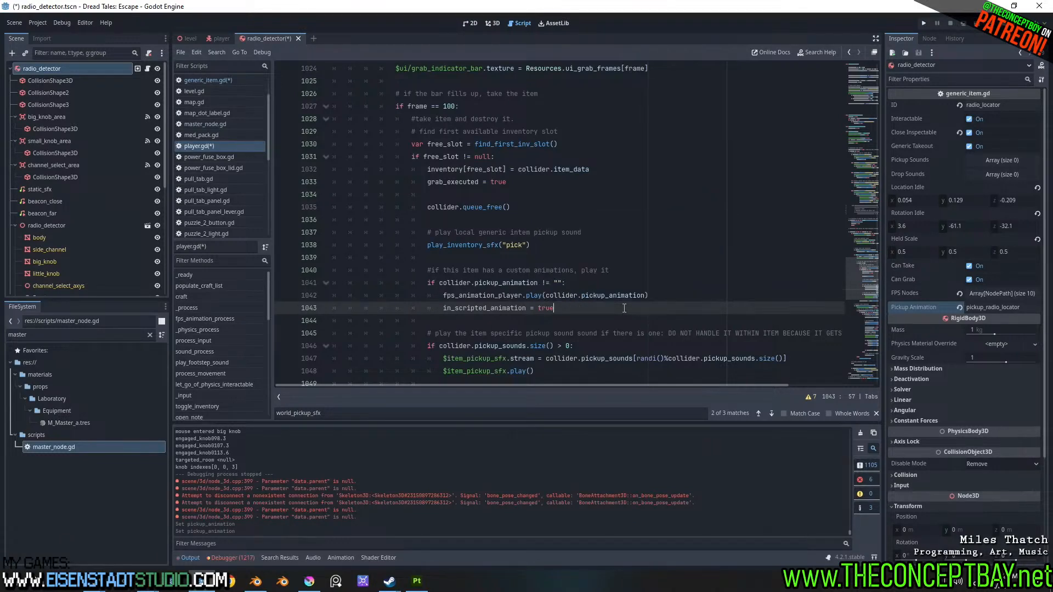
- Copy the in_scripted_animation name and add the guard if in_scripted_animation: return at the start of fps_animation_process, followed by a blank line
double_click(532, 312)
key(ctrl+c)
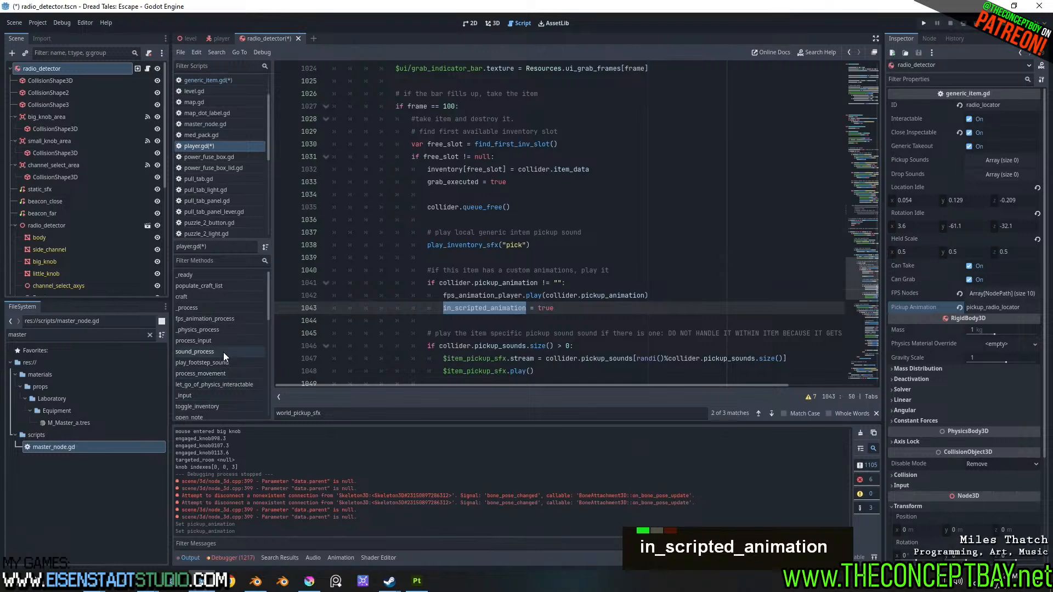
click(216, 318)
scroll(479, 149, up, 2)
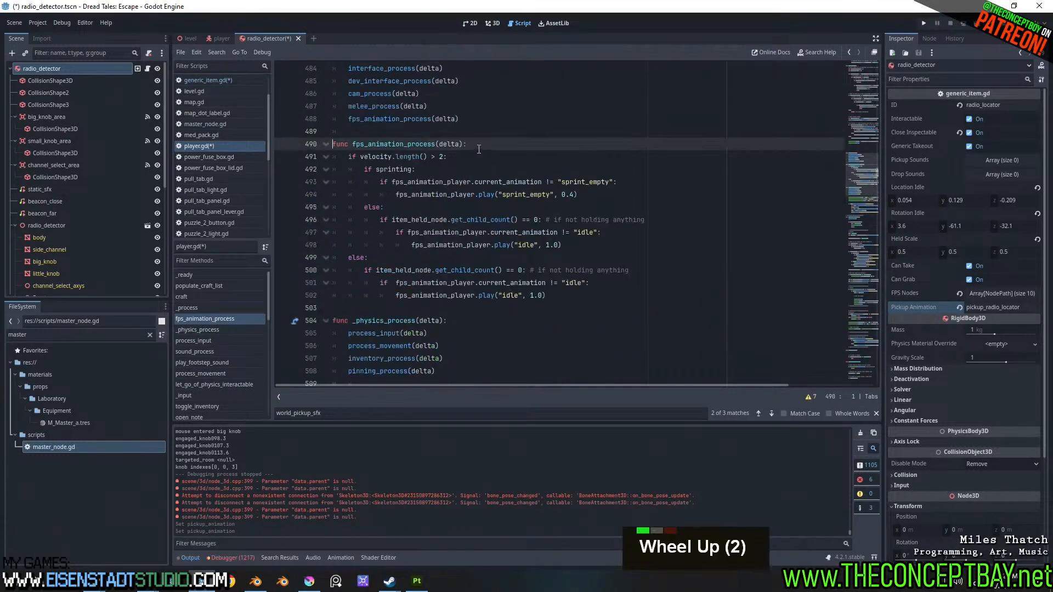
click(495, 141)
key(Return)
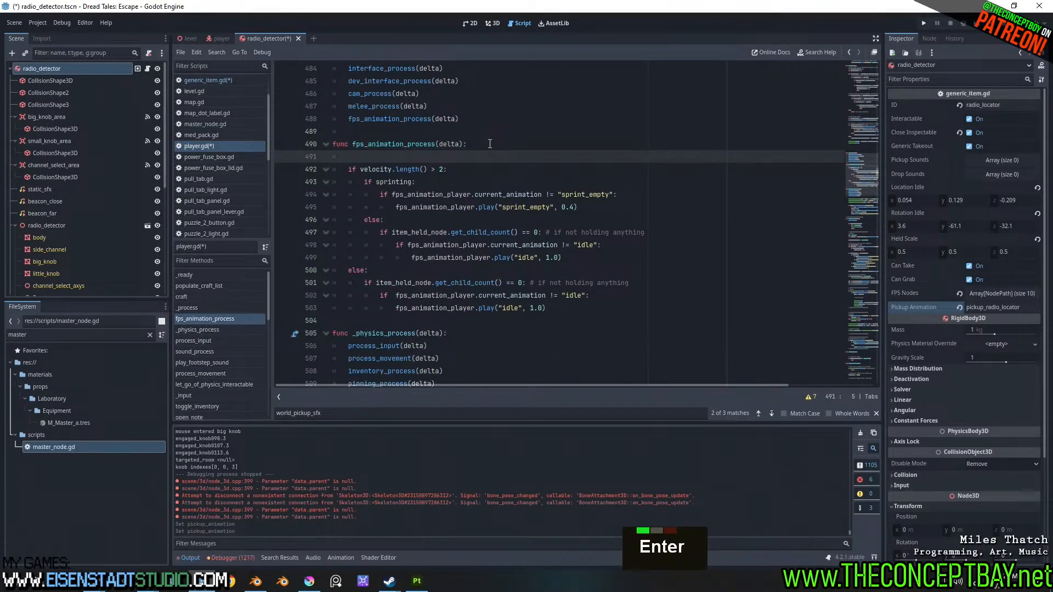
key(Return)
key(Up)
text(if)
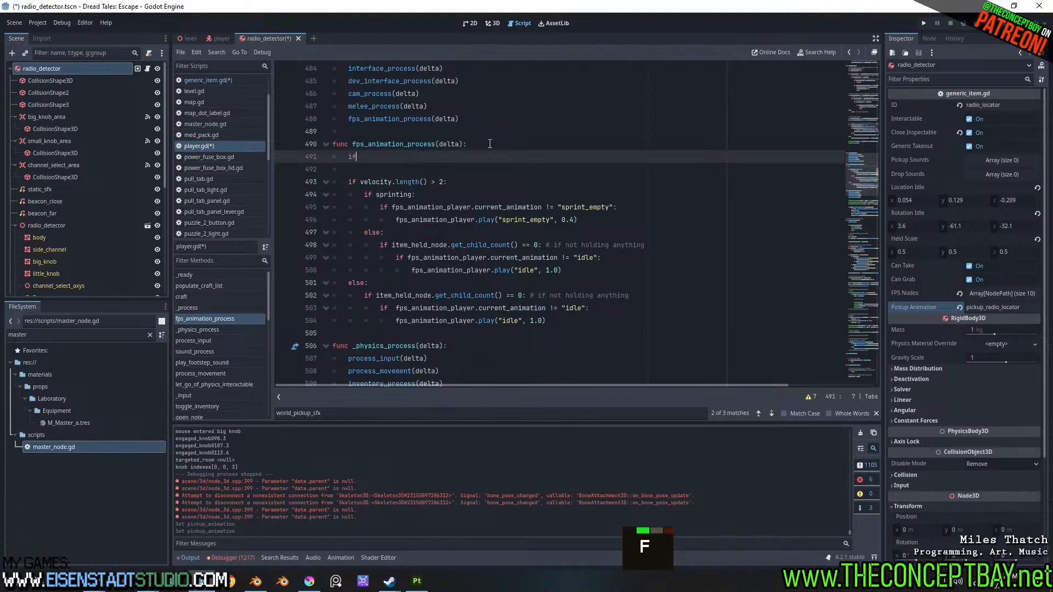
key(ctrl+v)
text(: )
text(retur)
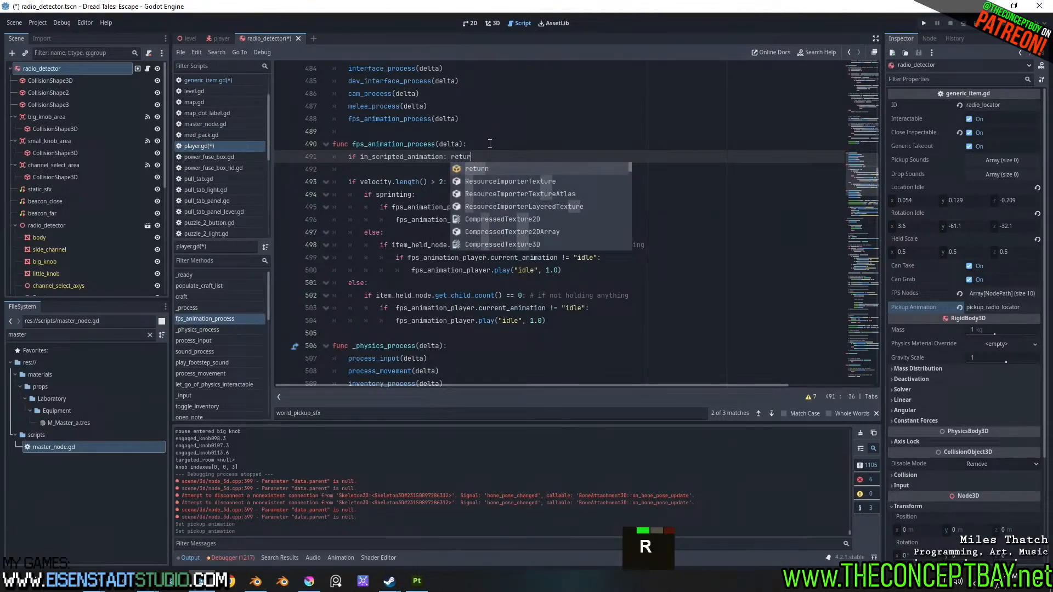
key(Return)
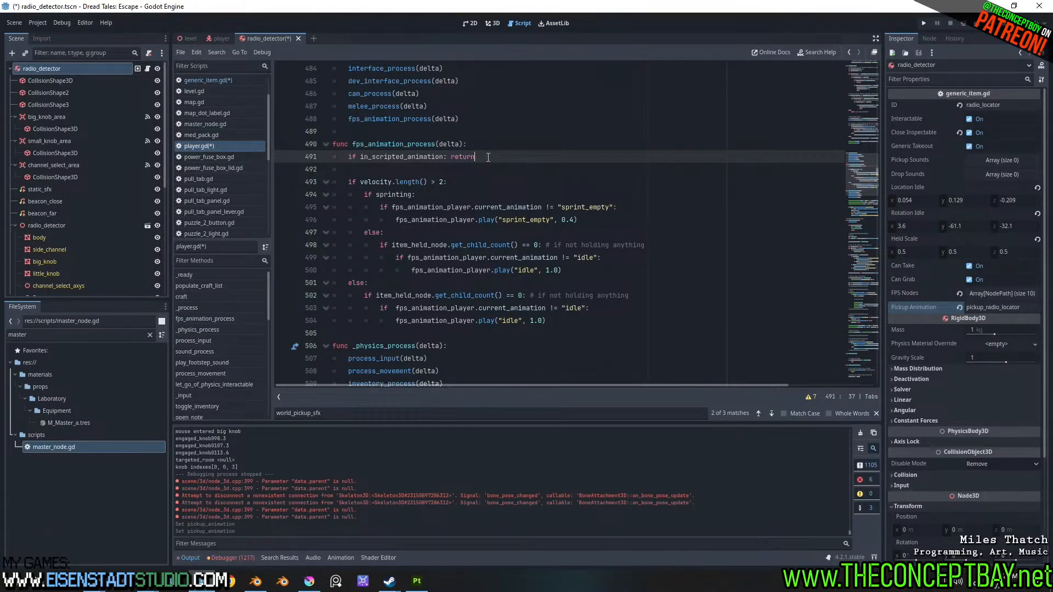
- Collapse the radio_detector child node, switch to the player scene and select its AnimationPlayer node
scroll(15, 225, down, 3)
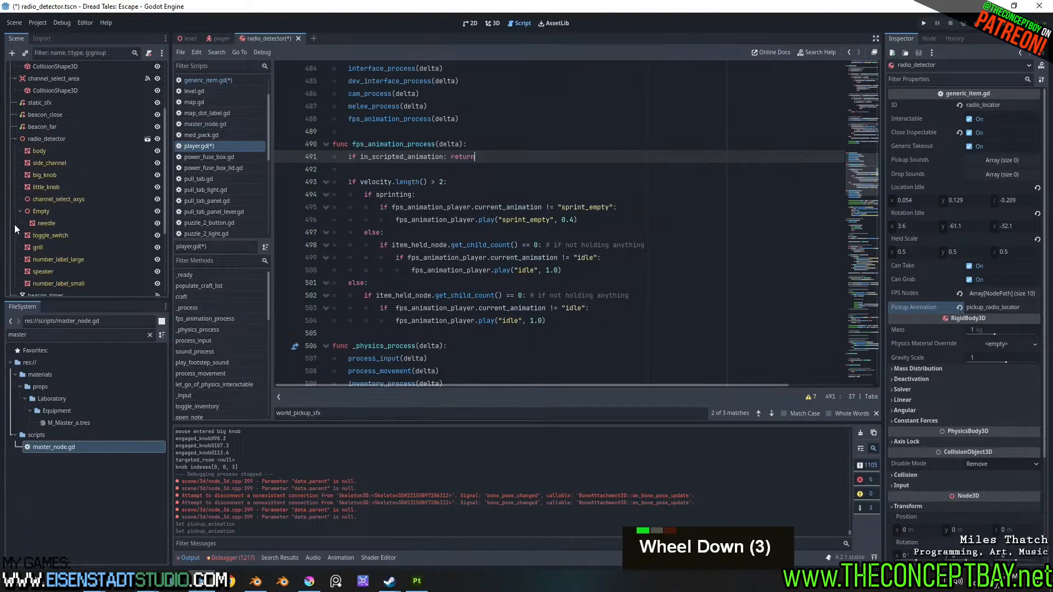
scroll(15, 225, down, 3)
scroll(61, 160, up, 1)
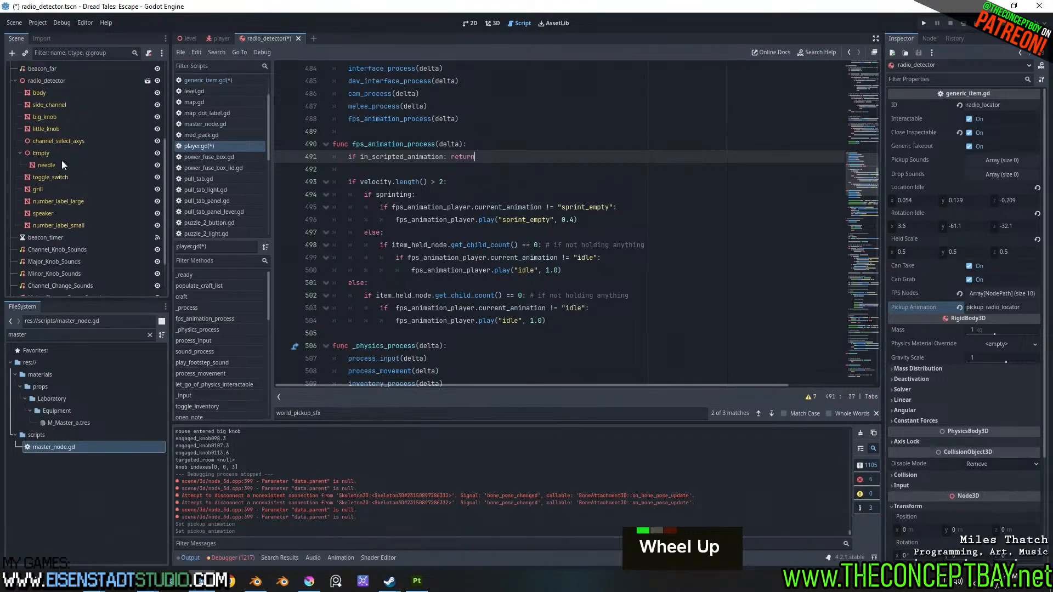
scroll(62, 160, down, 4)
scroll(89, 244, up, 7)
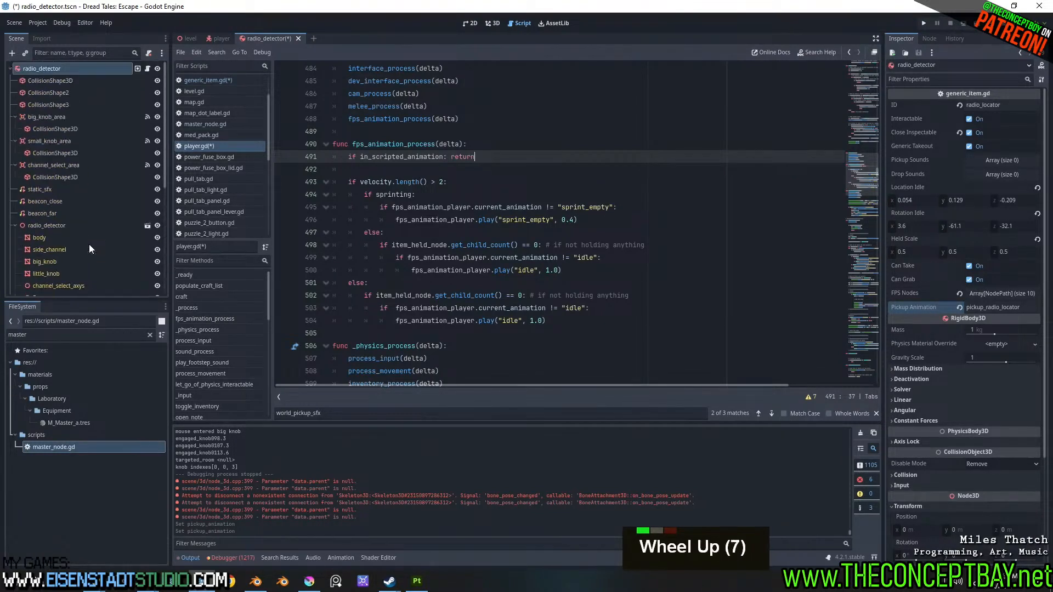
scroll(88, 245, up, 3)
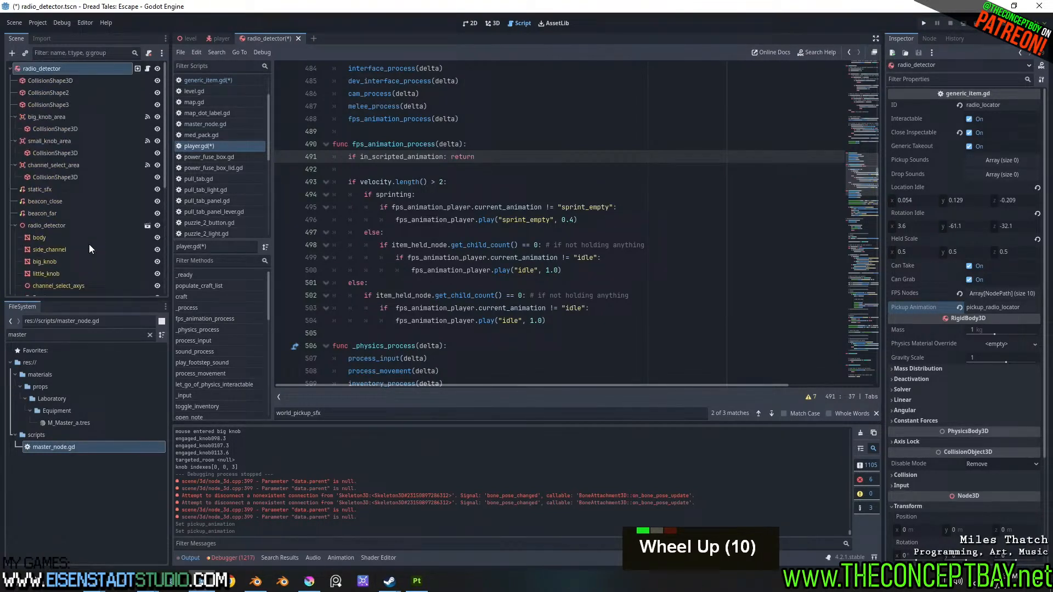
click(14, 225)
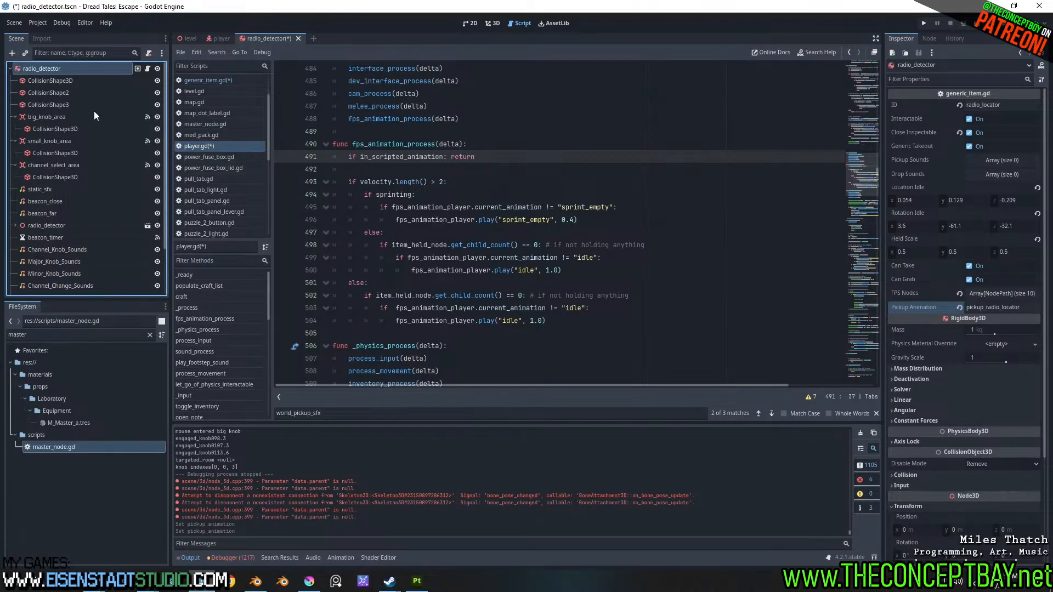
click(220, 38)
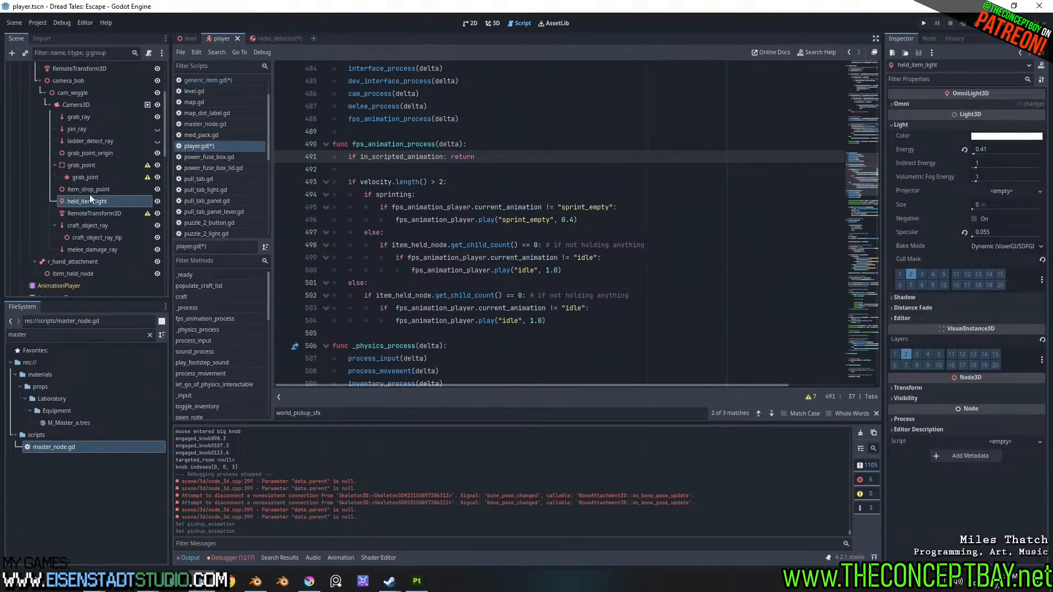
click(70, 286)
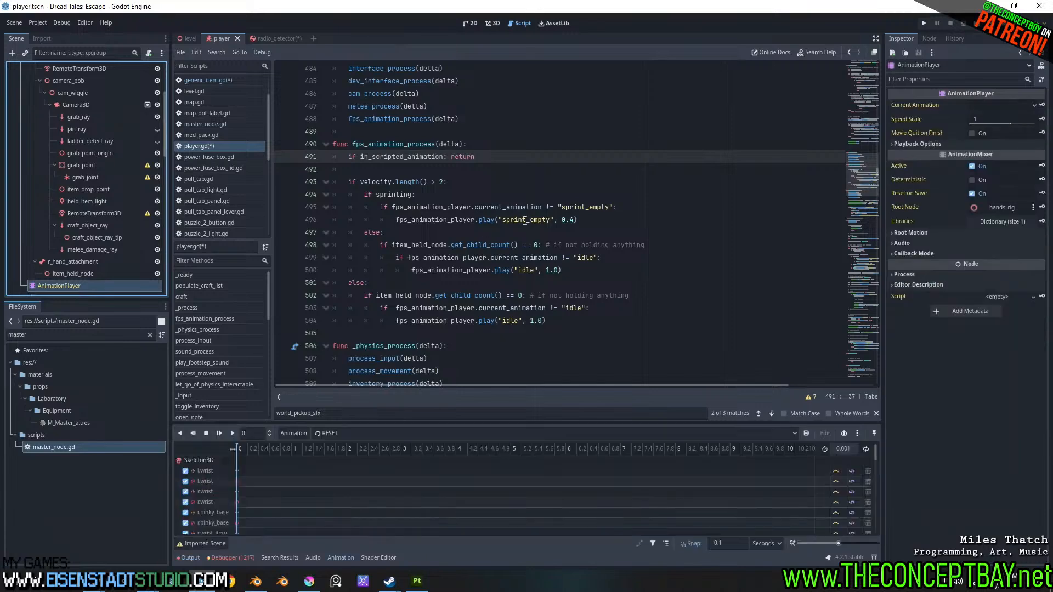
scroll(43, 190, down, 2)
scroll(68, 203, up, 1)
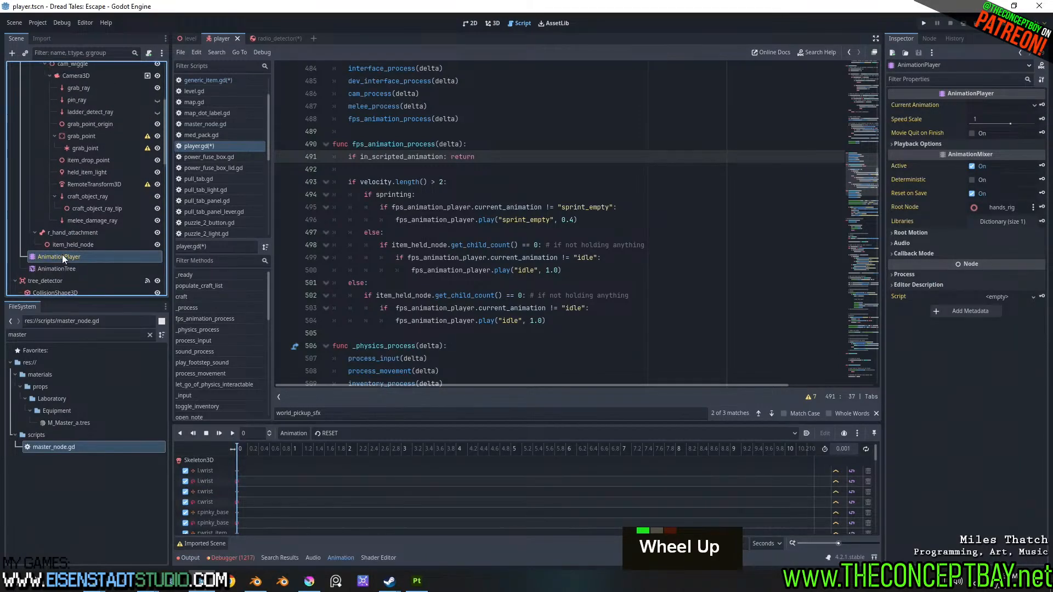
- Connect the AnimationPlayer's animation_finished signal to the player node with receiver method _on_animation_player_animation_finished
click(928, 39)
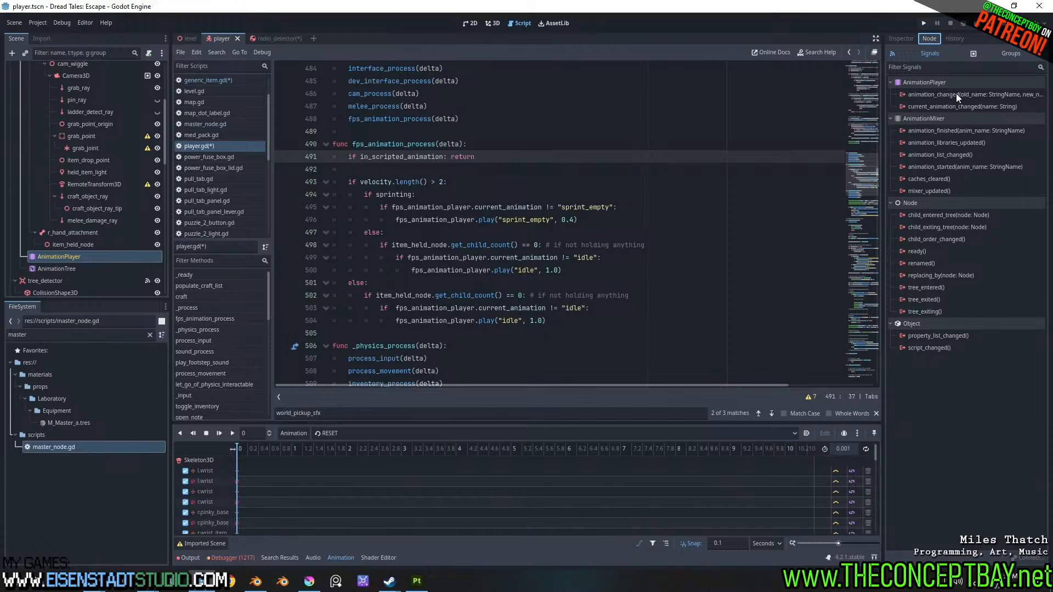
double_click(949, 130)
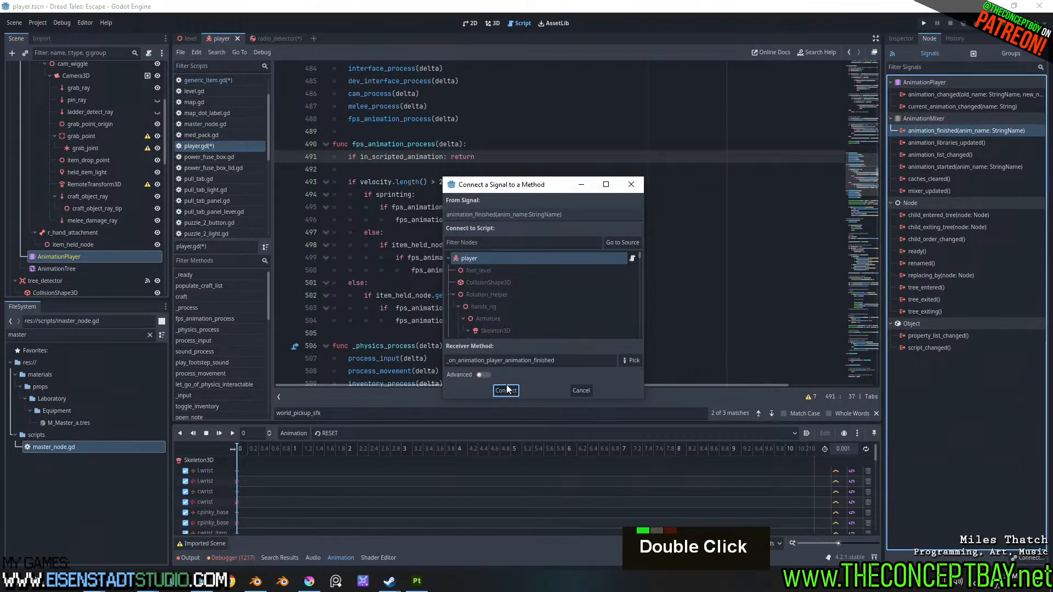
click(506, 390)
- Replace the placeholder body of _on_animation_player_animation_finished with the comment "# when player hand riug finisheds playing an animtion"
drag(504, 358, 345, 357)
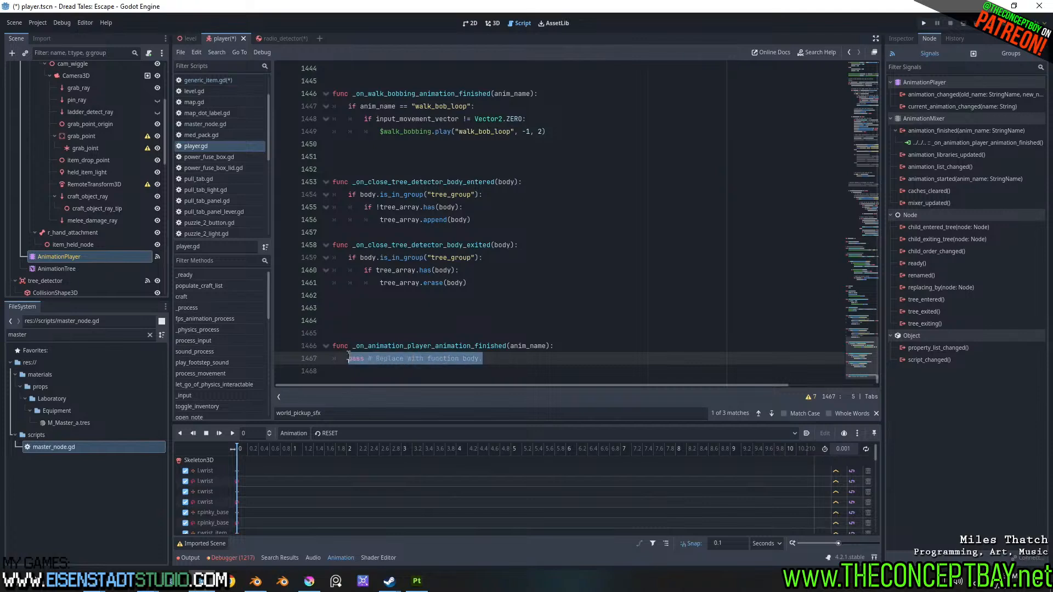
text(# when p)
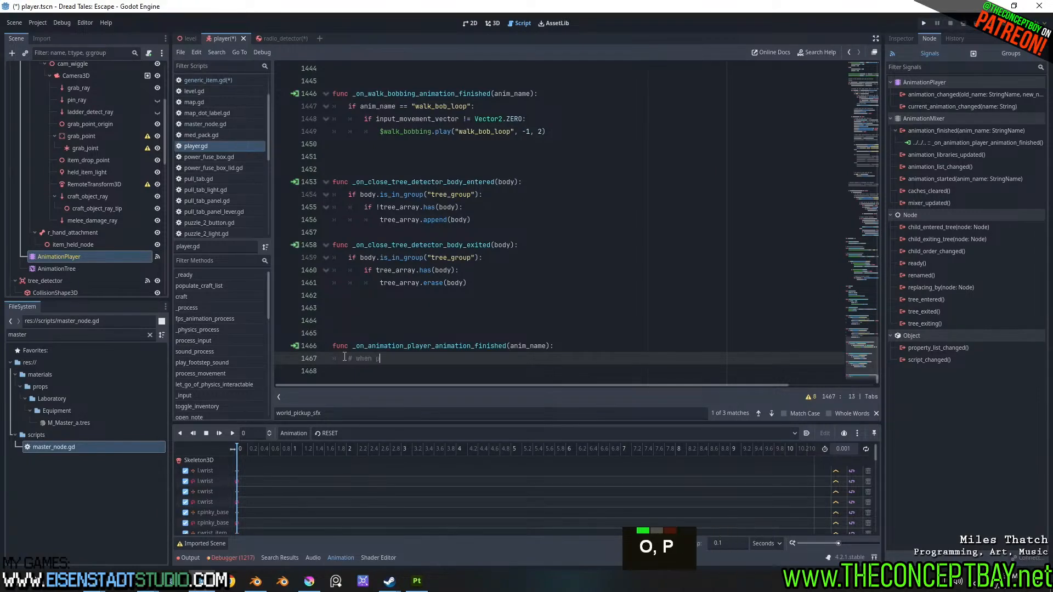
text(layer hand )
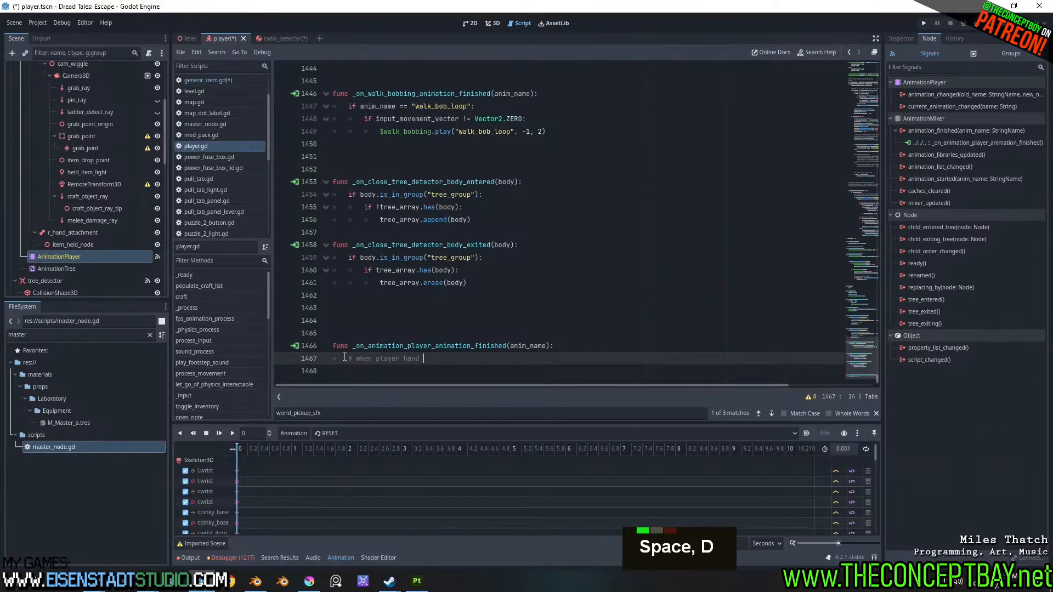
text(riug finishe)
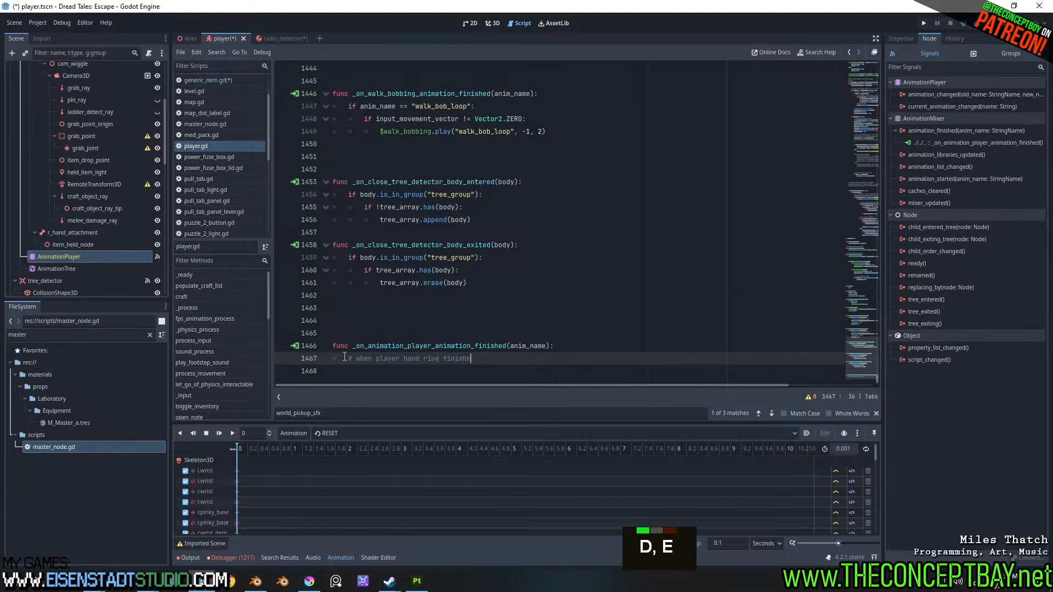
text(ds playing an animtion)
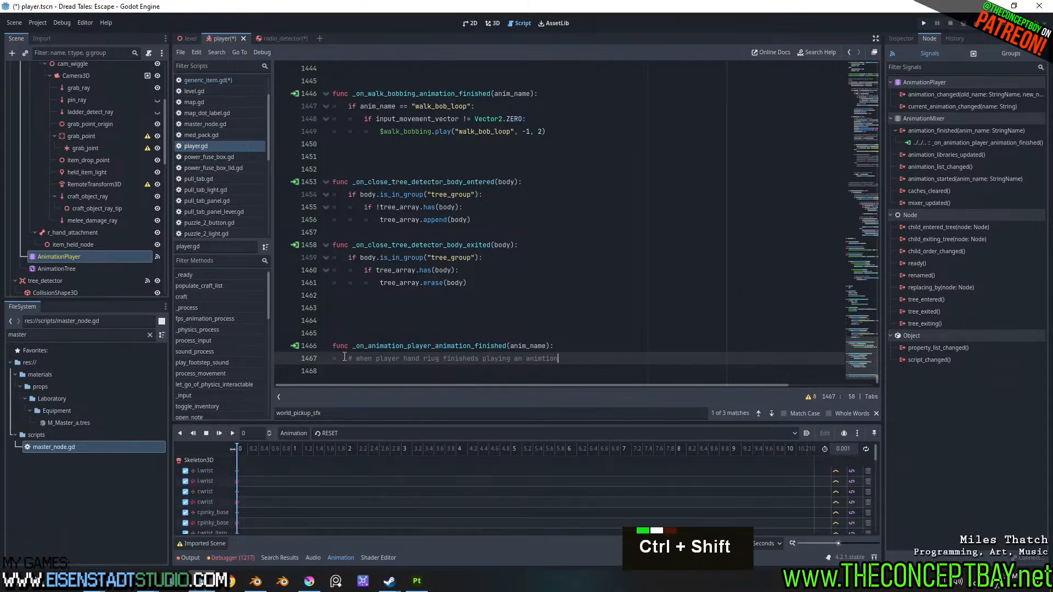
key(Return)
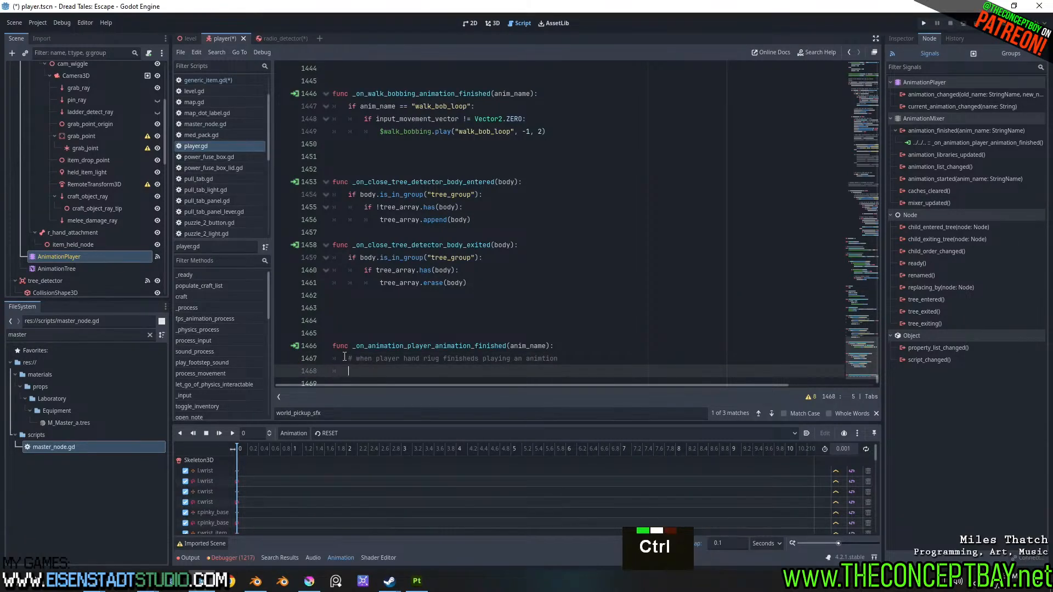
- Below the comment in _on_animation_player_animation_finished, add in_scripted_animation = false
text(in_scripted_animation)
text(= false)
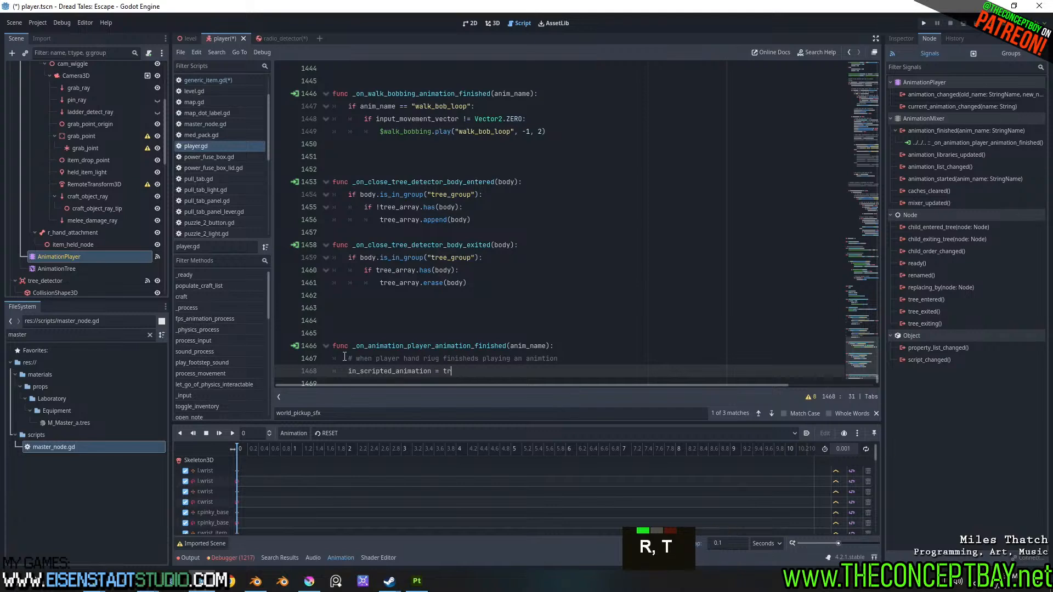
key(Escape)
- Between the comment and the in_scripted_animation assignment, start an if condition with the quoted text "pluck" in front of anim_name
key(Up)
key(End)
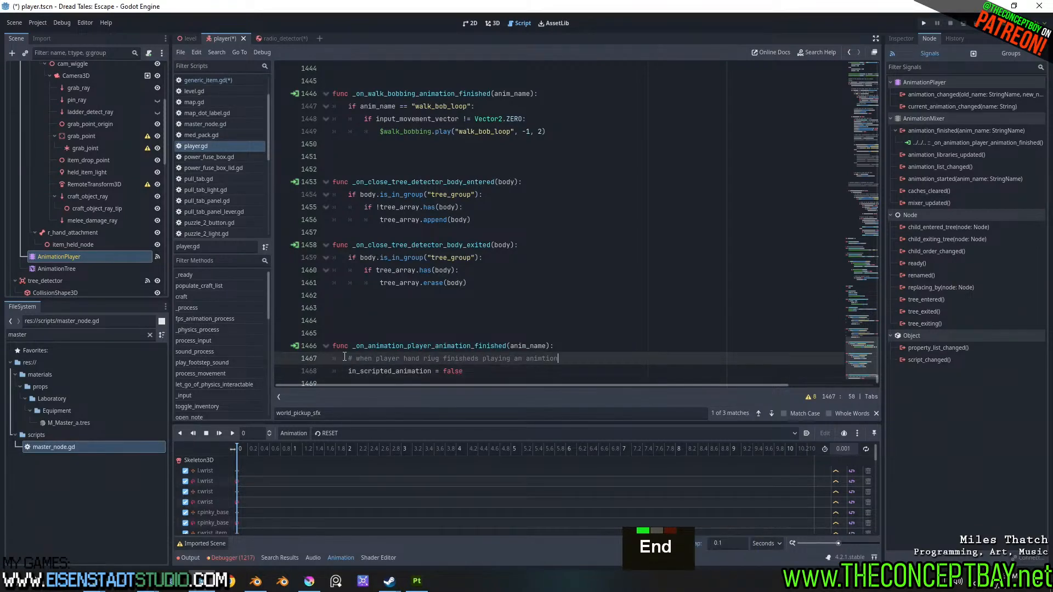
key(Return)
text(if anim_name )
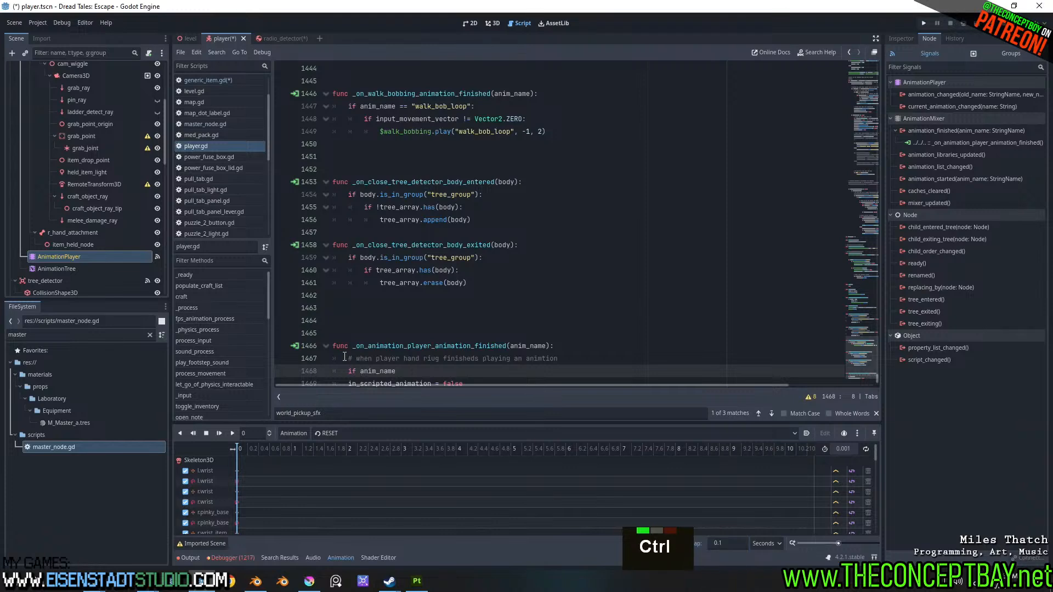
text("")
key(Left)
key(BackSpace)
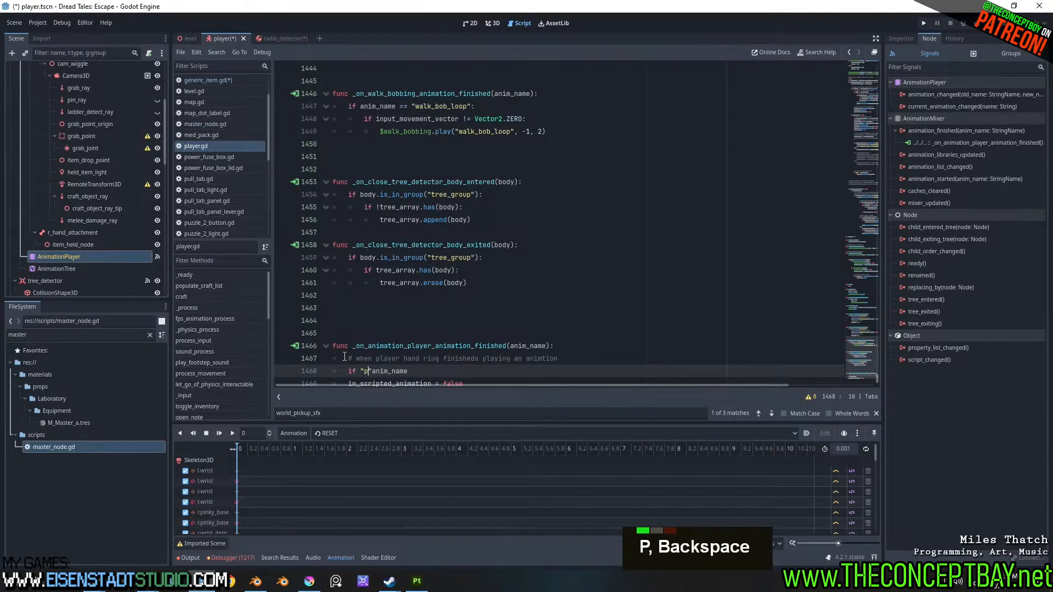
text(pluck)
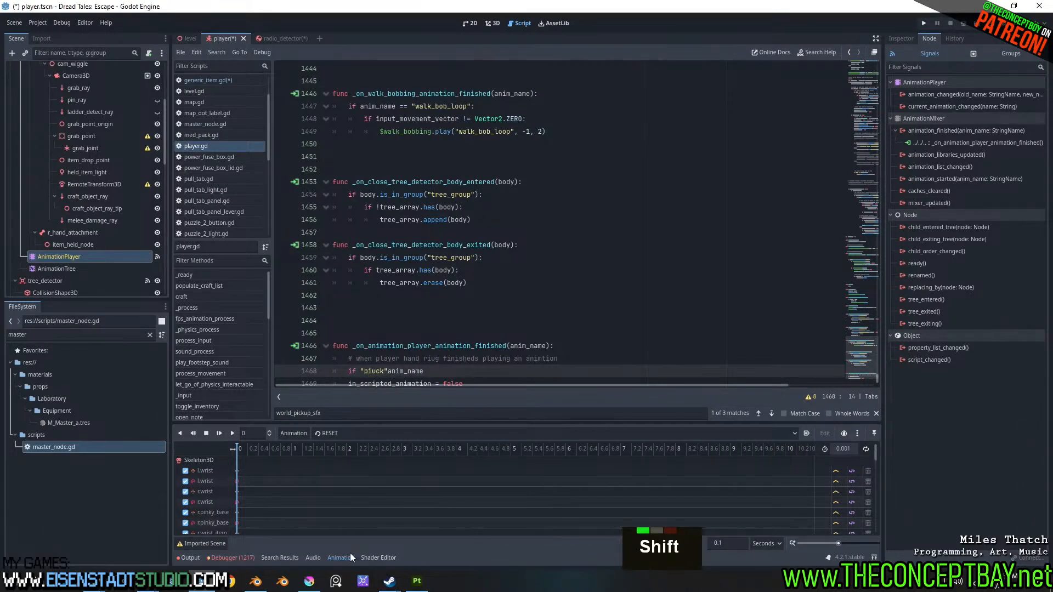
- Switch to Blender, copy the pickup prefix from the pickup_radio_locator action name and return to Godot
click(257, 581)
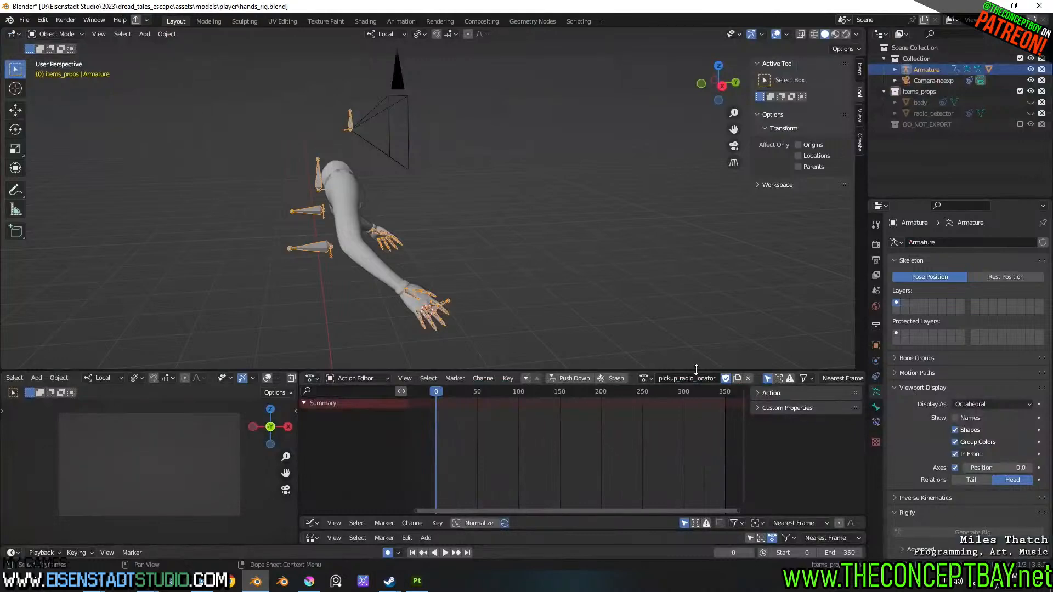
click(681, 380)
drag(680, 380, 591, 379)
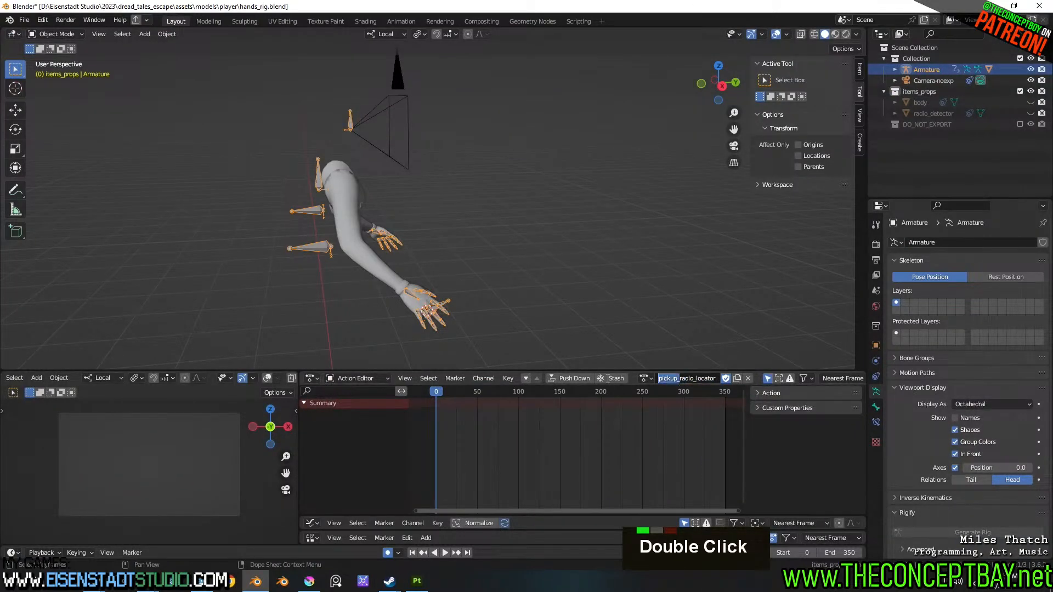
key(ctrl+c)
key(alt+Tab)
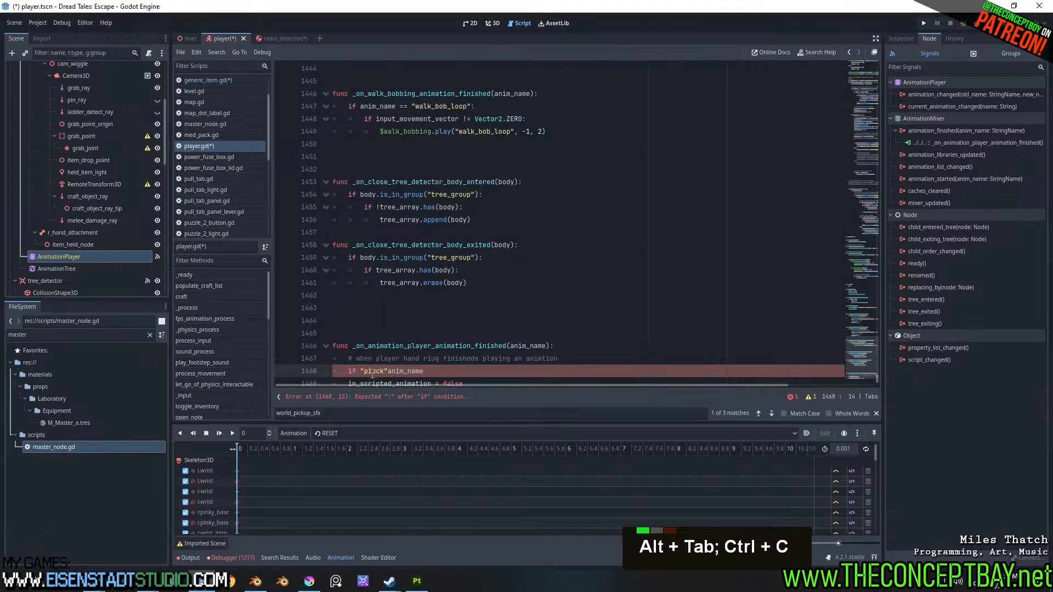
- Complete the condition as if "pickup_" in anim_name: and nest in_scripted_animation = false beneath it
key(ctrl+v)
key(Right)
text(in)
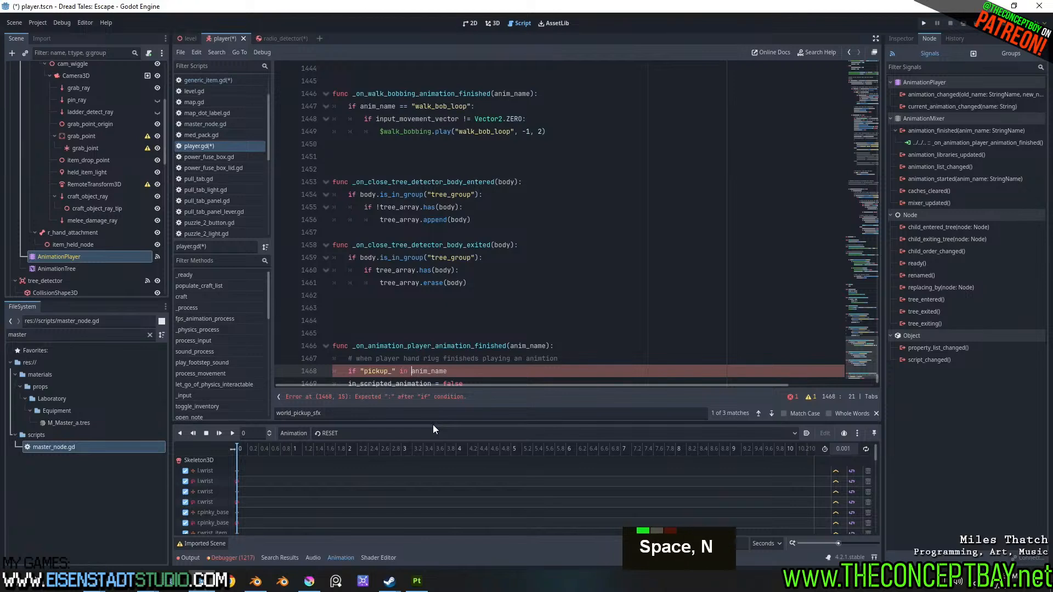
key(ctrl+Right)
text(:)
key(Down)
key(Home)
key(Tab)
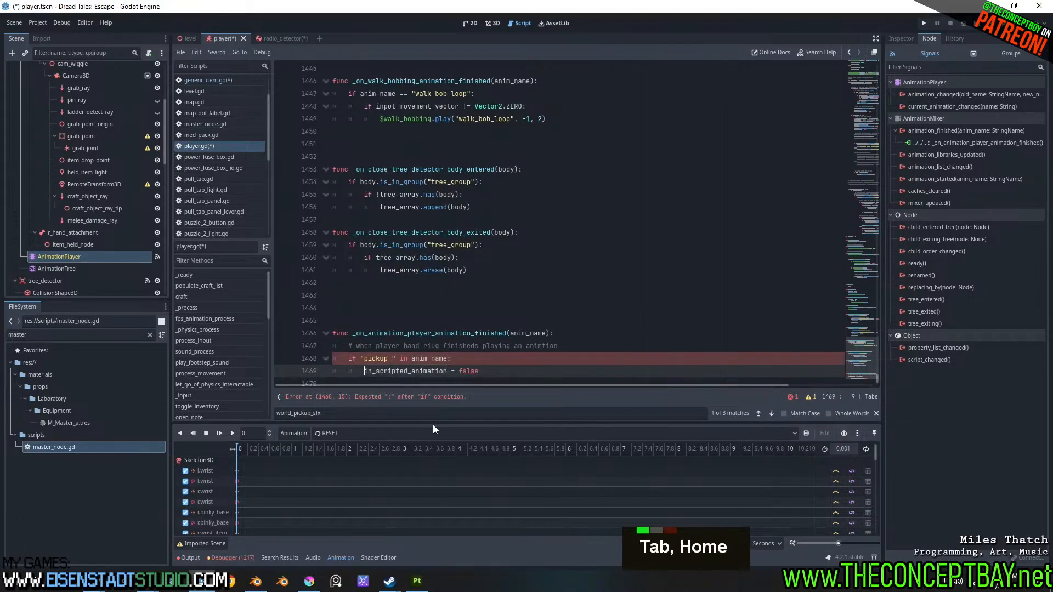
- Copy the variable name in_scripted_animation and search player.gd for "instantiate", advancing to the pinned_object match in pinning_process
double_click(434, 372)
key(ctrl+c)
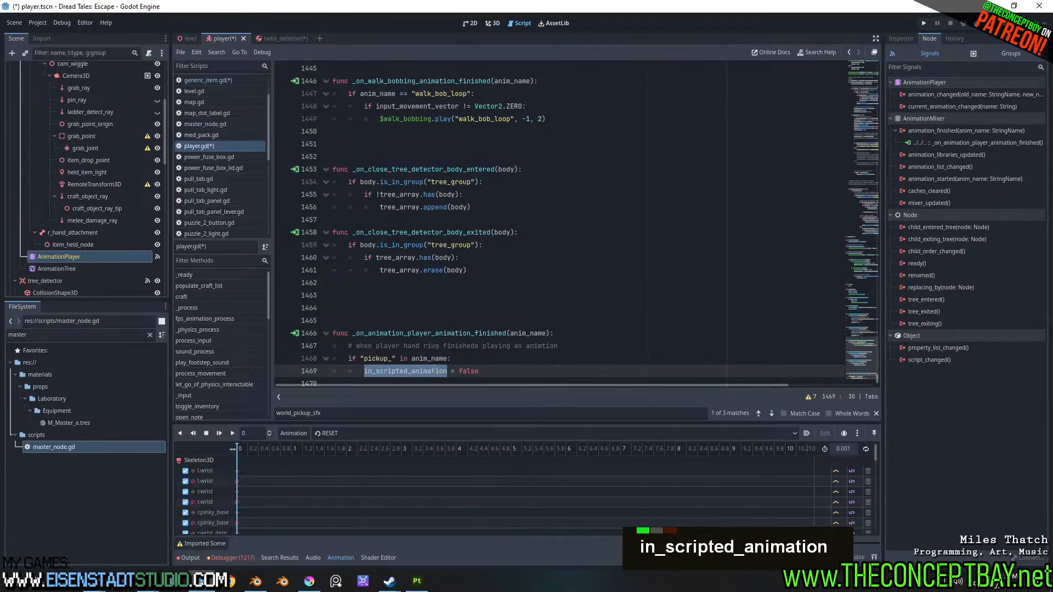
double_click(405, 372)
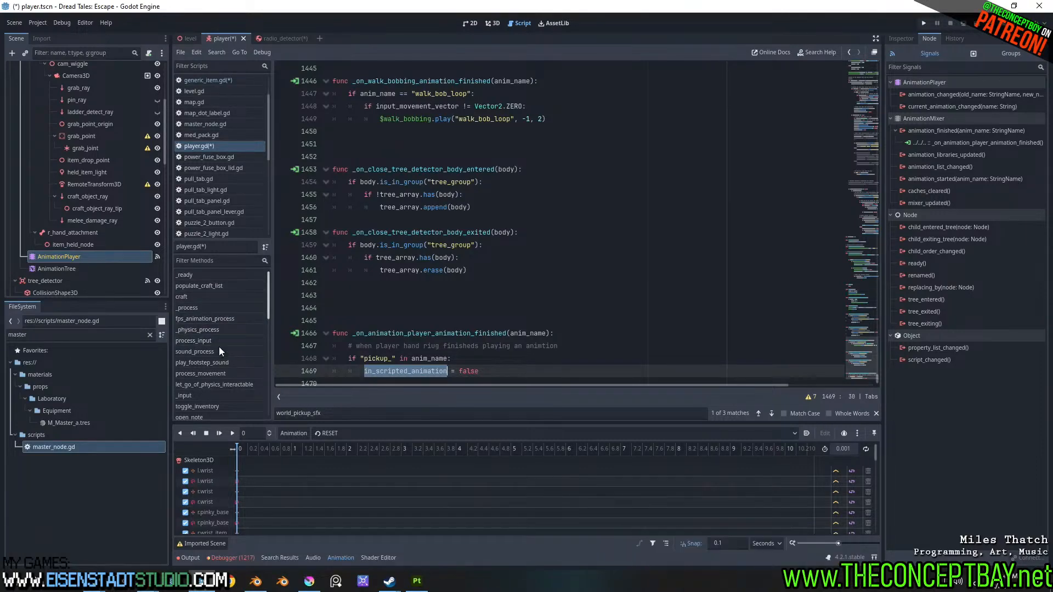
click(420, 285)
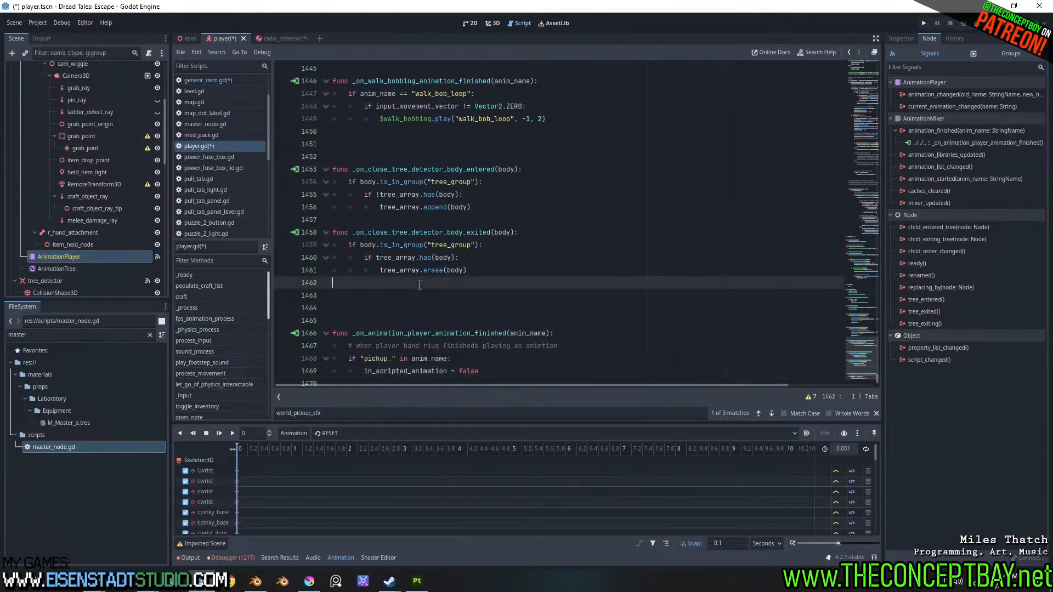
key(ctrl+f)
text(instantiate)
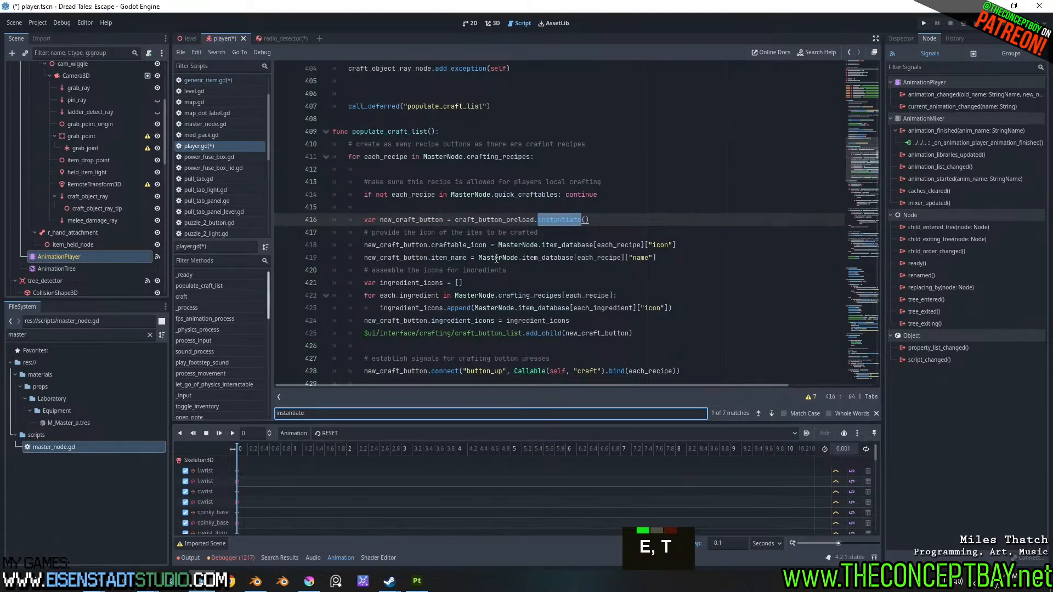
click(772, 414)
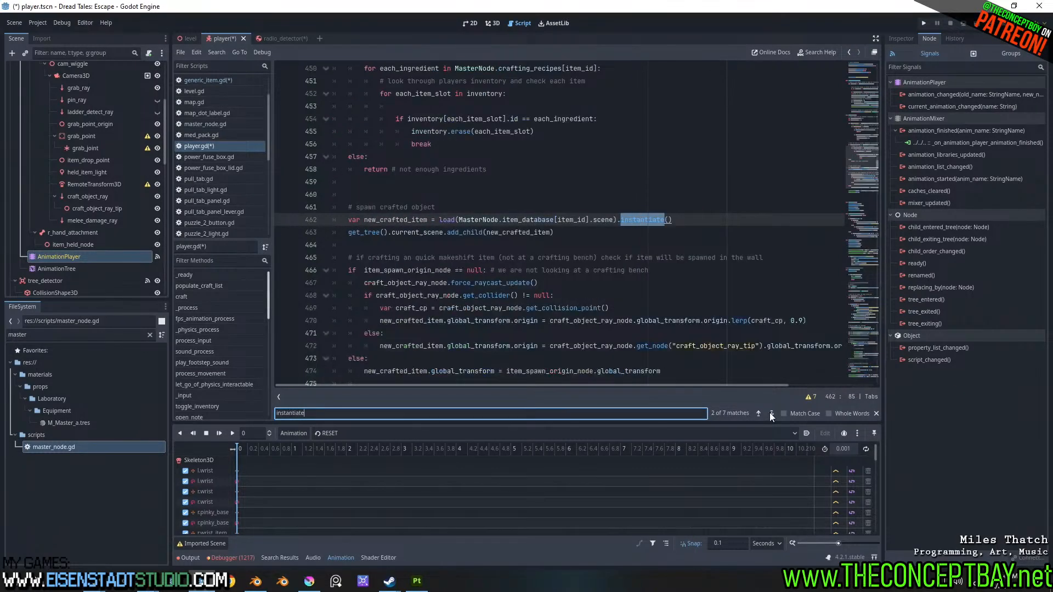
click(771, 413)
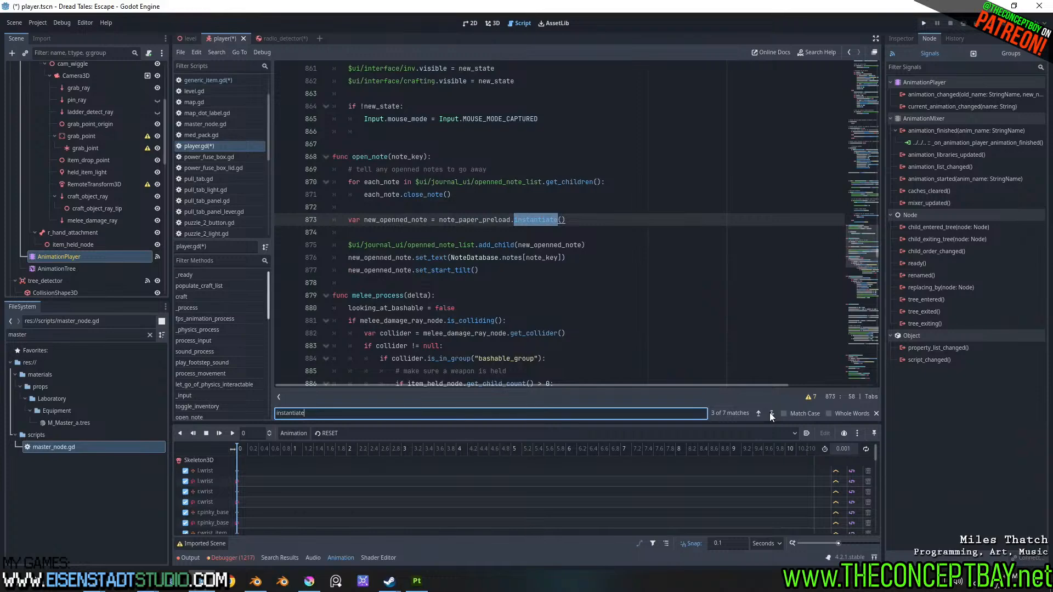
click(770, 413)
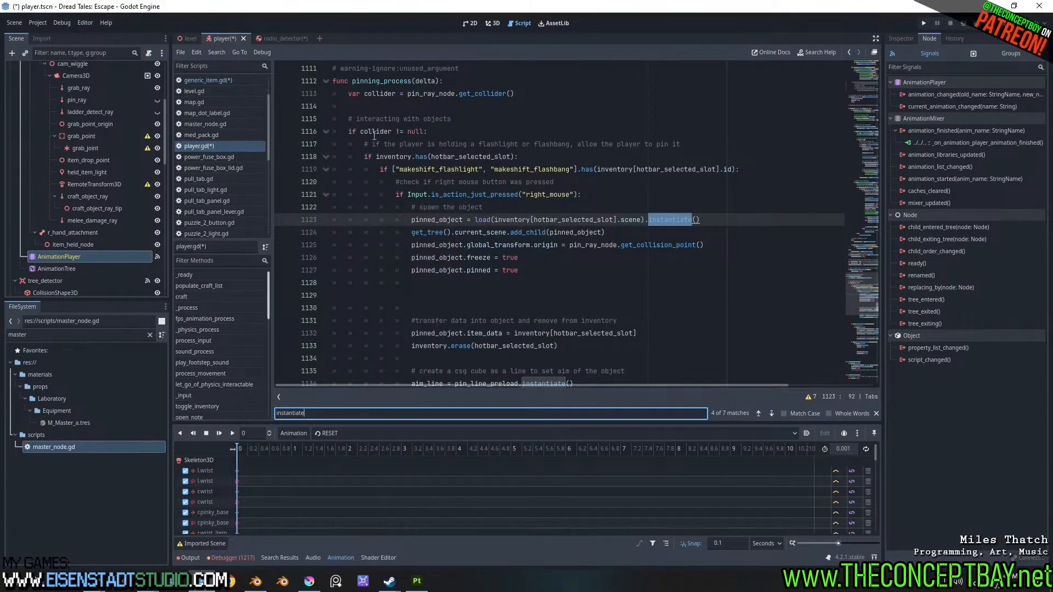
- Add "and !in_scripted_animation" to the collider != null condition in pinning_process
scroll(431, 165, up, 1)
click(424, 169)
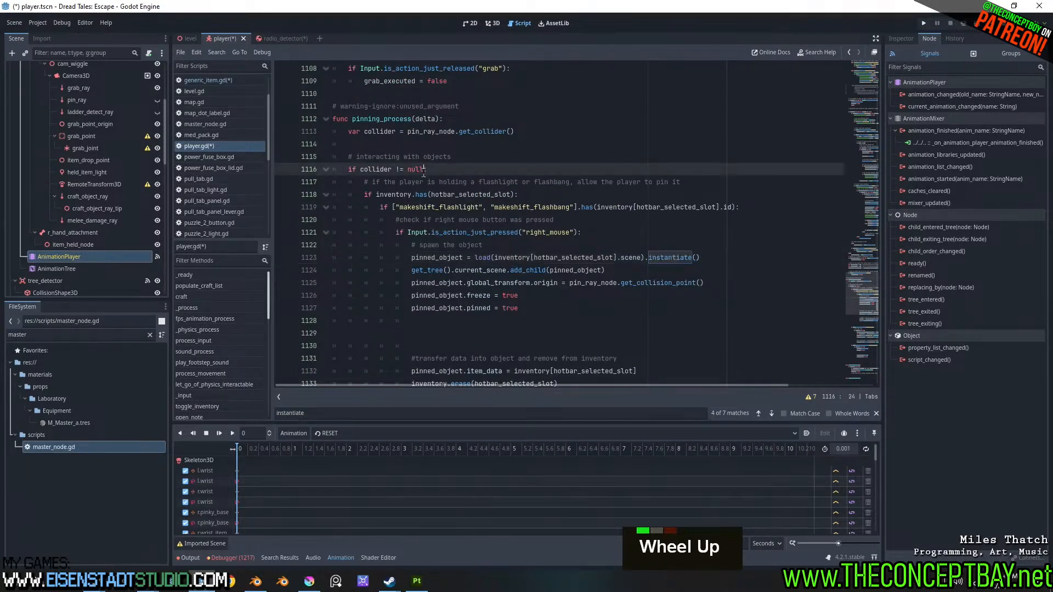
text(and !)
key(ctrl+v)
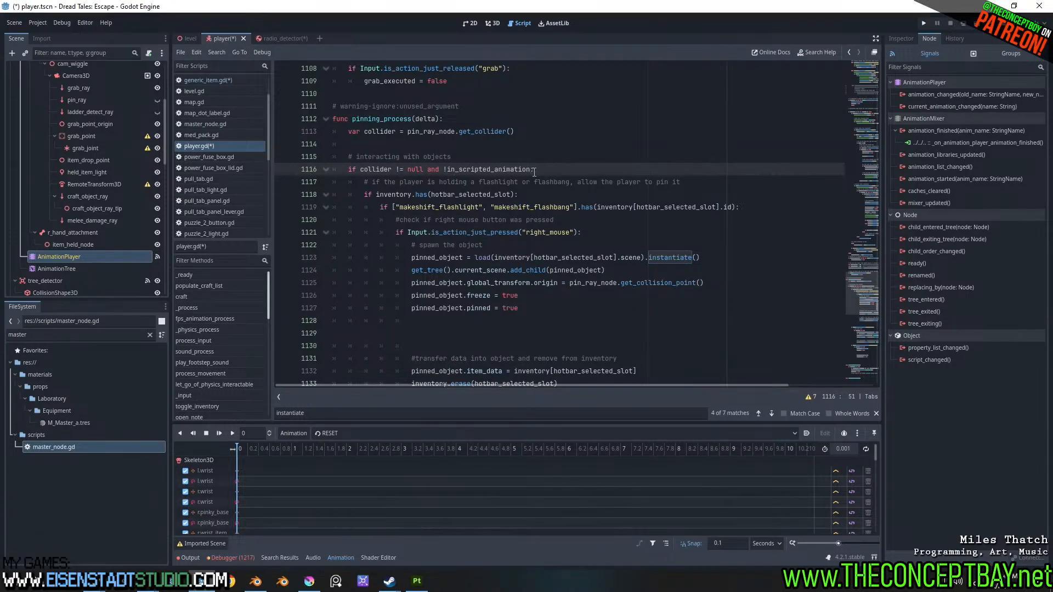
- Append the comment "# prevent spaing items if a scripted animation is playing" to the collider condition's line
text(# prevent sp)
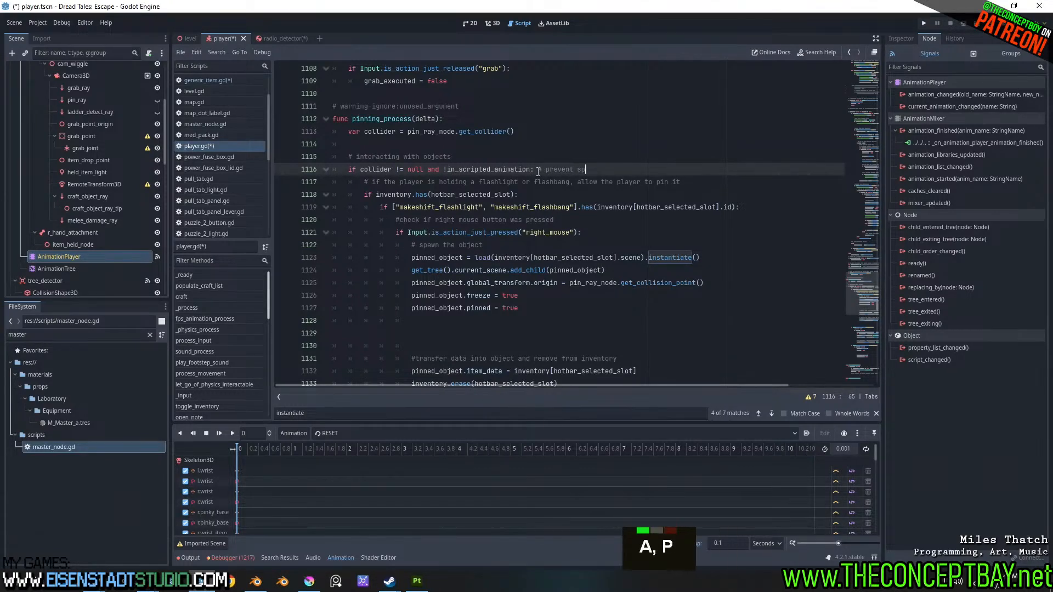
text(aing items if a s)
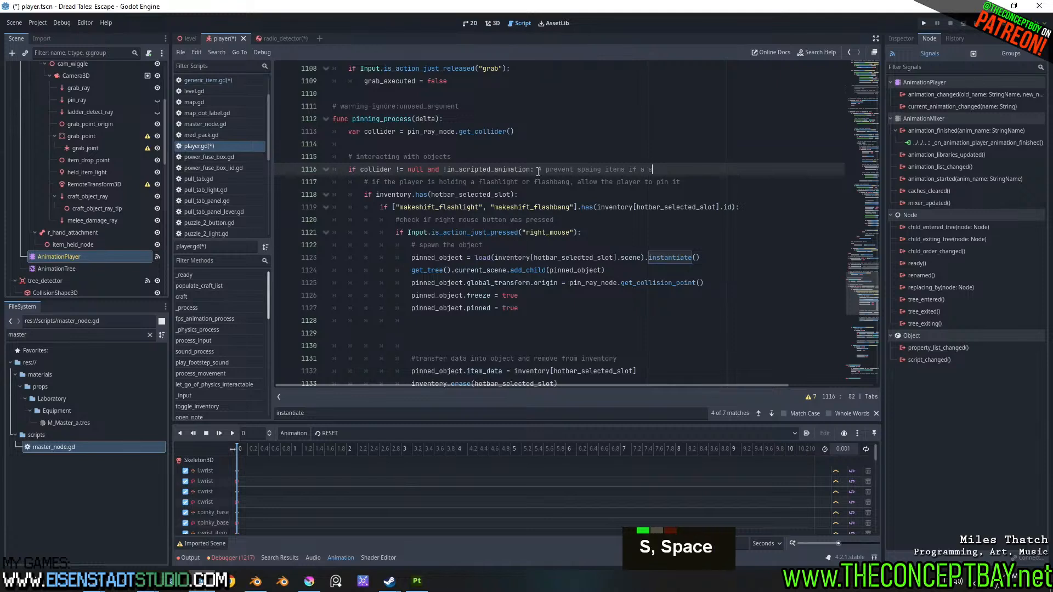
text(cripted animatiuon i)
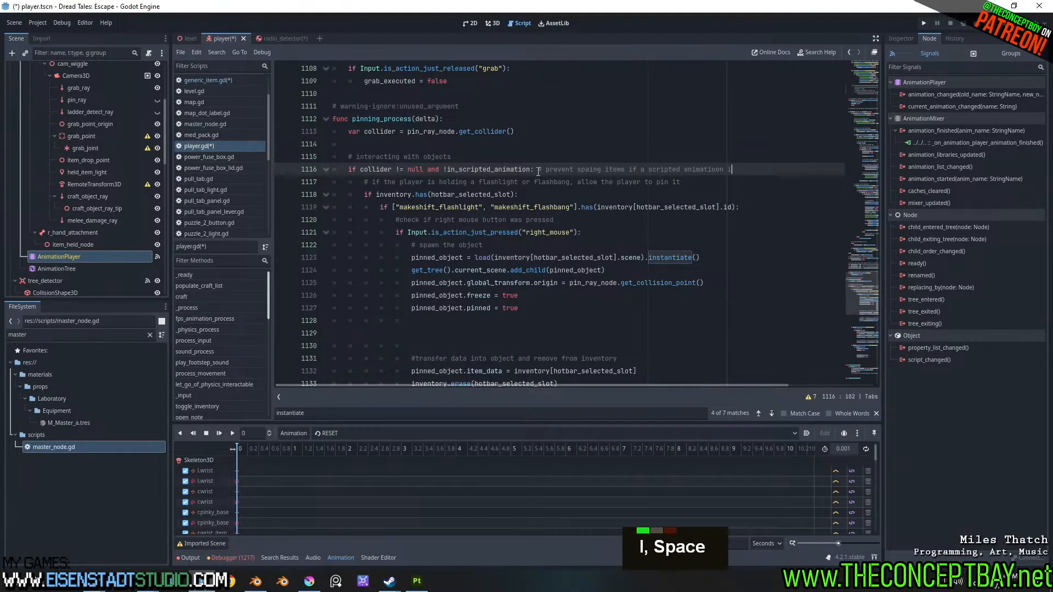
key(BackSpace)
key(BackSpace)
key(BackSpace)
key(BackSpace)
key(BackSpace)
text(on is p)
key(BackSpace)
key(BackSpace)
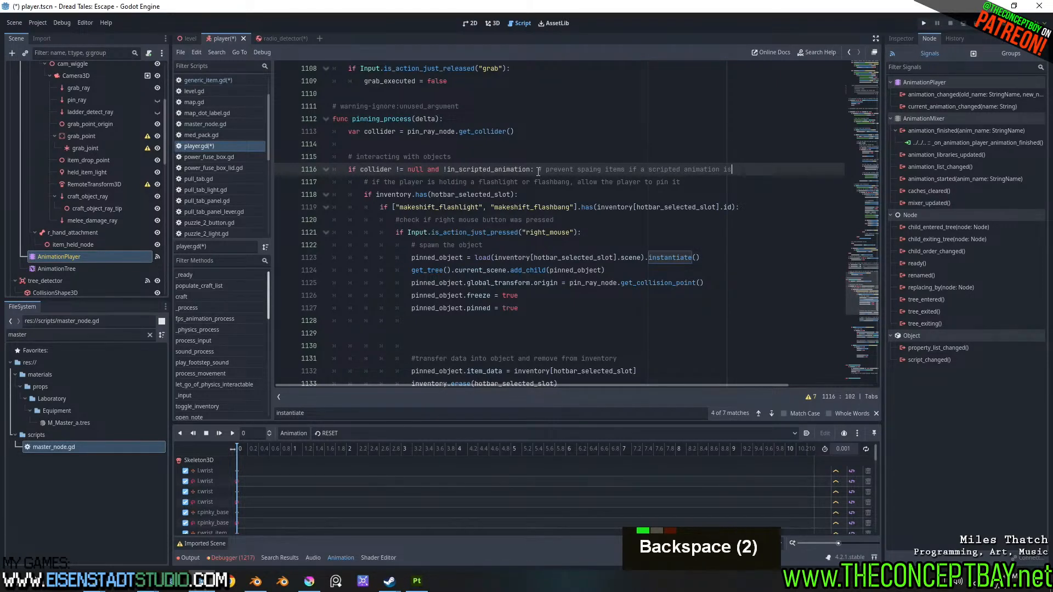
text(playing)
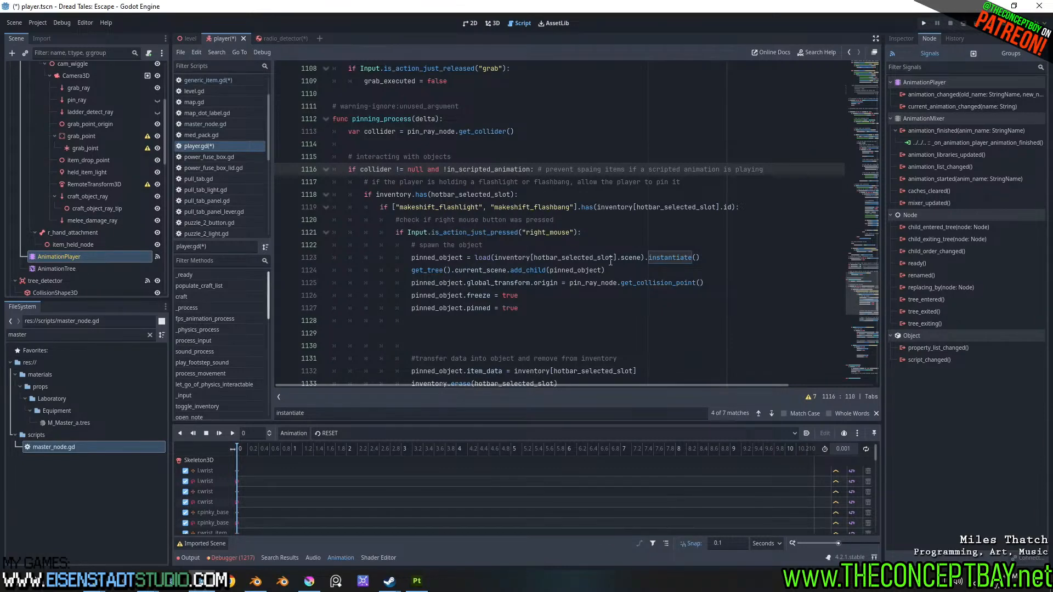
- Cut the in_scripted_animation check and its comment from the collider condition, leaving it as if collider != null:
drag(519, 309, 375, 209)
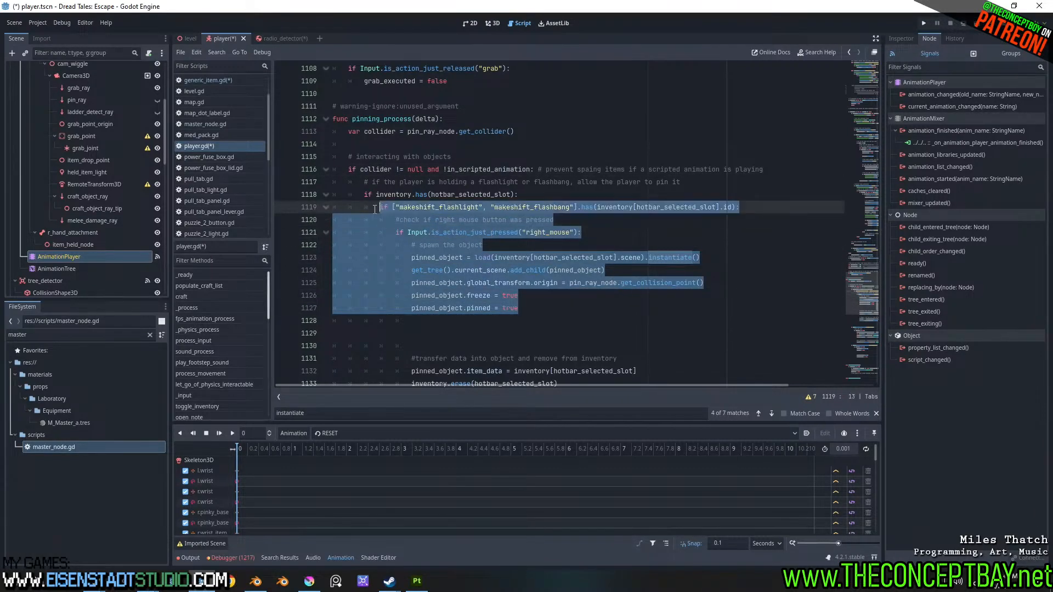
click(644, 257)
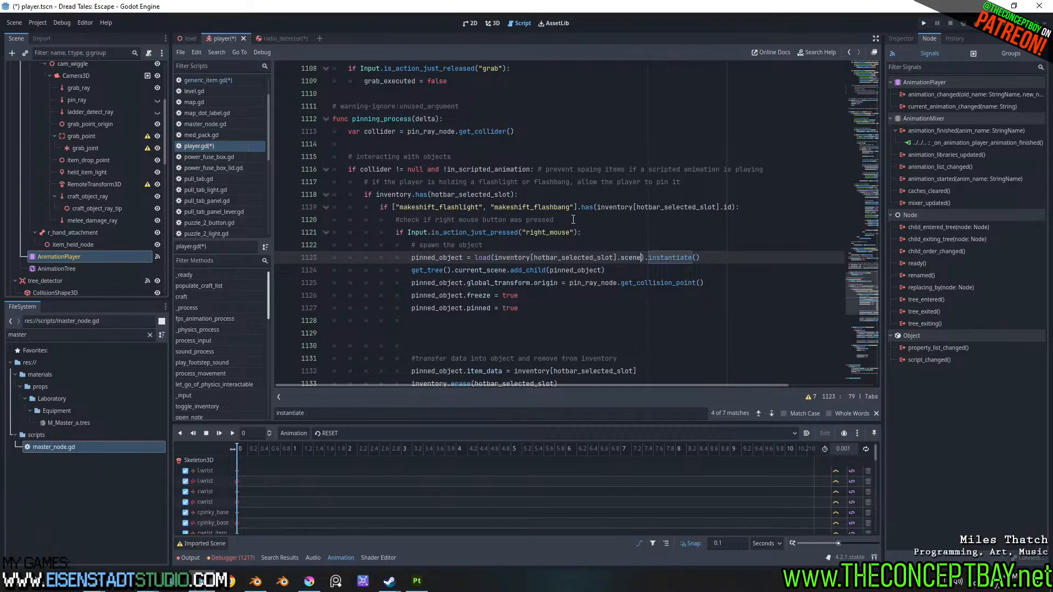
click(573, 220)
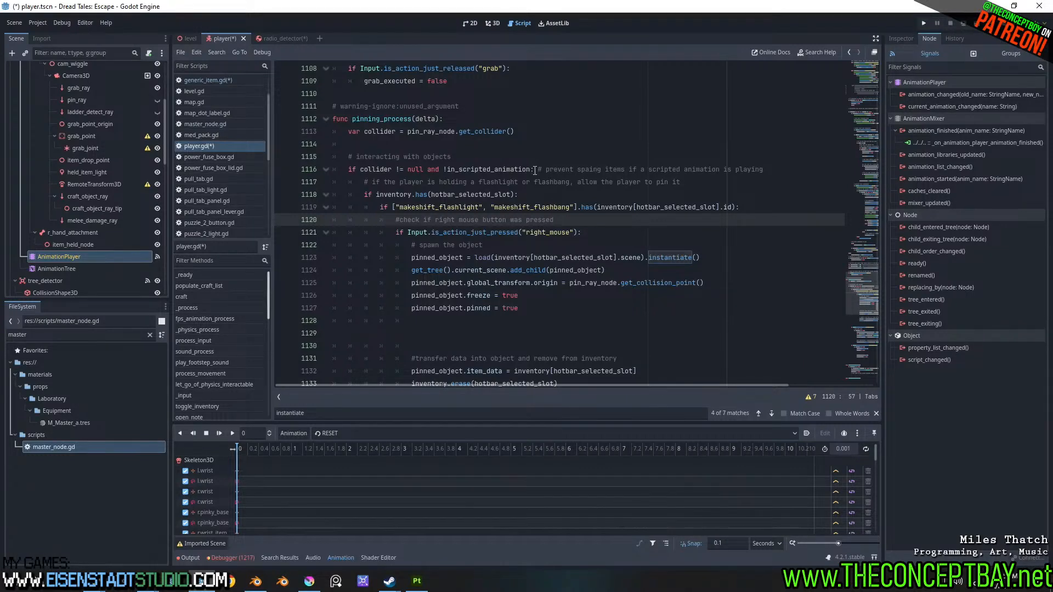
drag(530, 170, 424, 170)
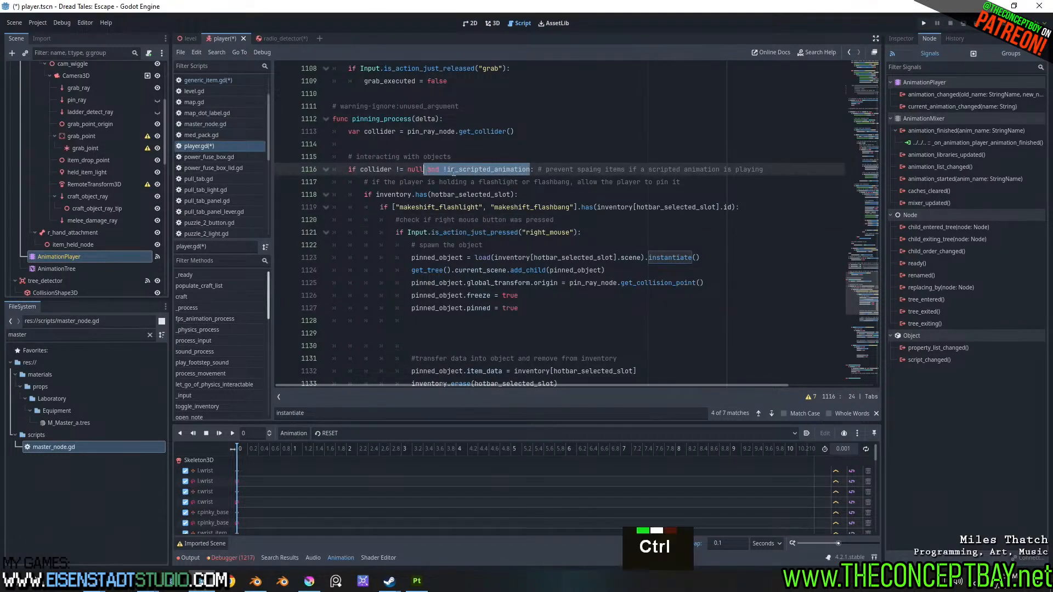
drag(763, 171, 424, 171)
key(ctrl+x)
text(:)
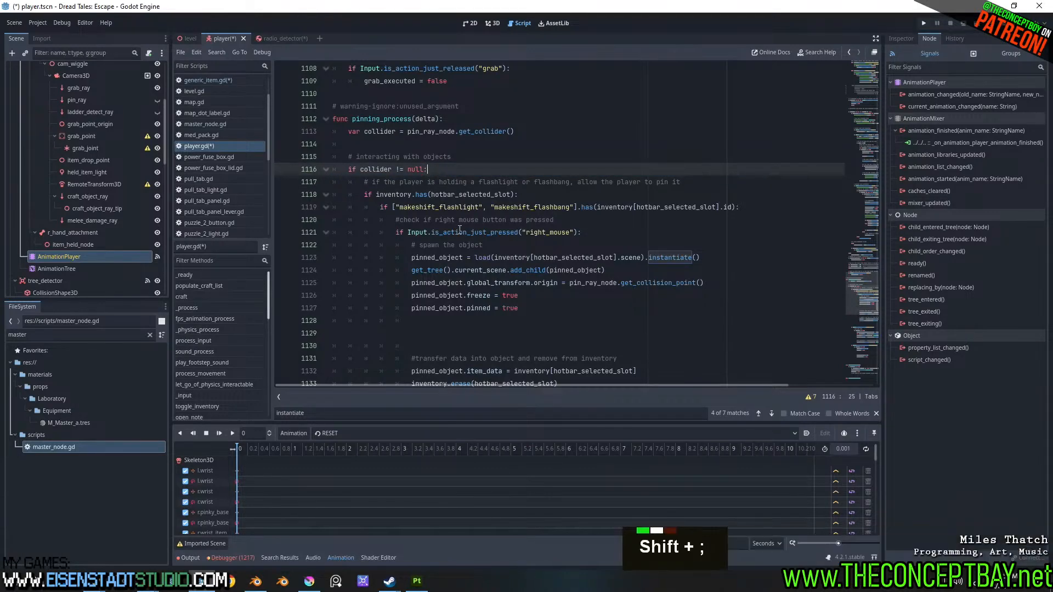
- Advance to the "instantiate" match for new_item and paste the cut check and comment onto the if current_item != null condition, removing the extra space
click(771, 414)
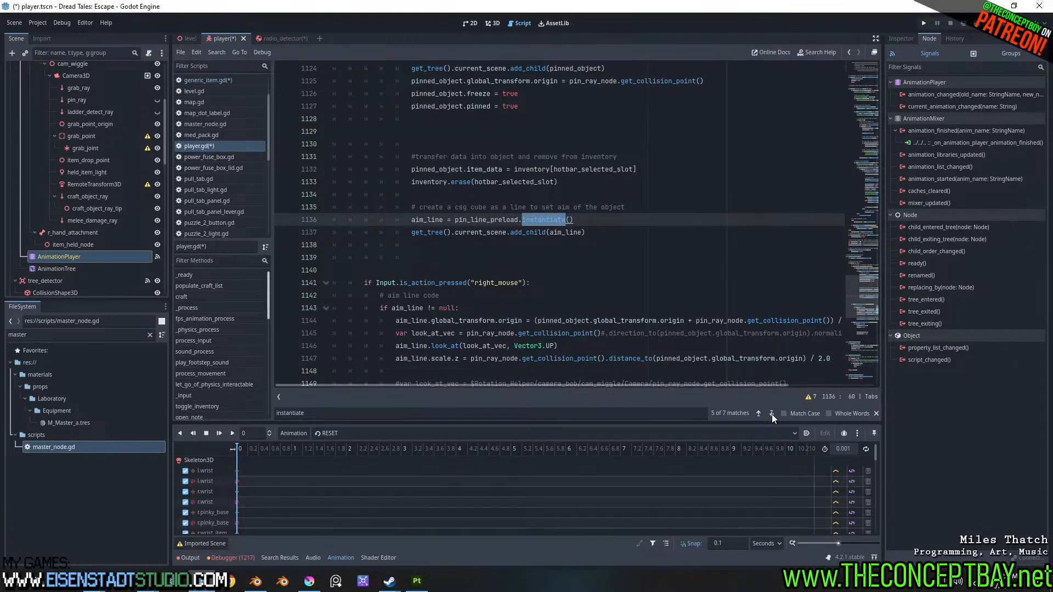
click(771, 413)
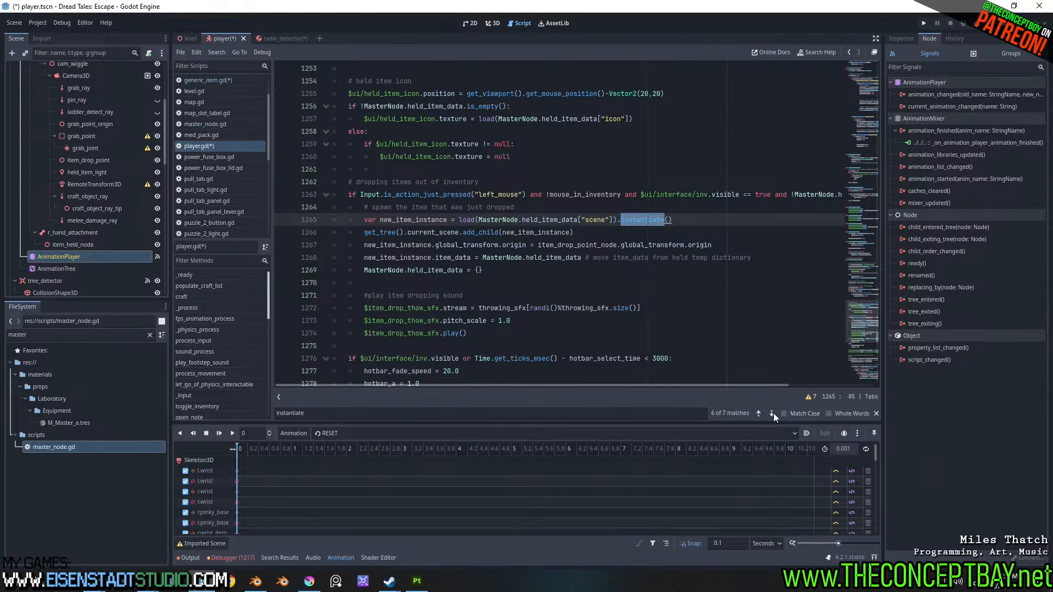
click(772, 413)
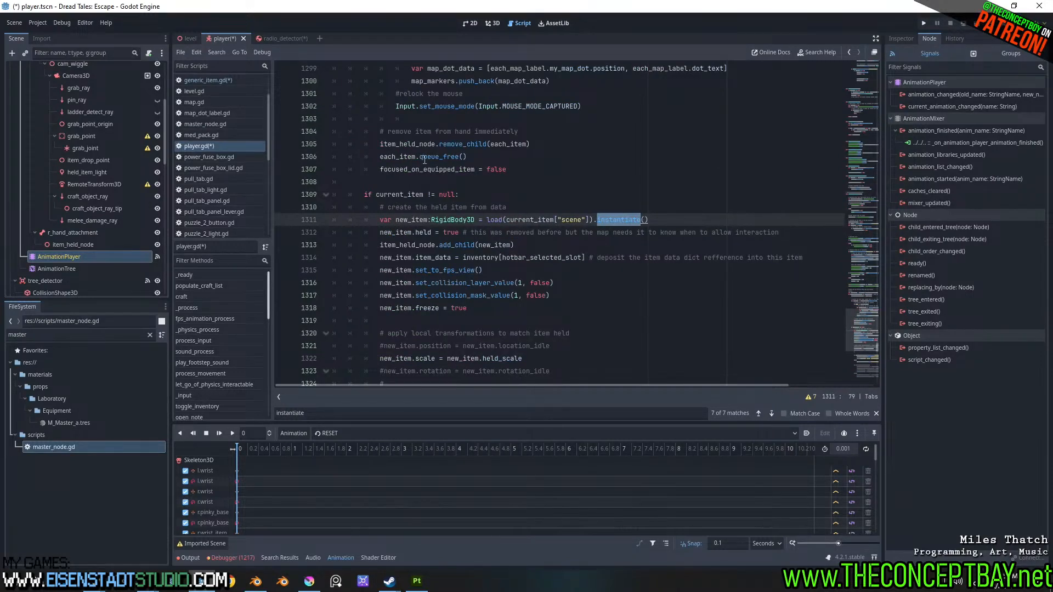
click(489, 194)
key(BackSpace)
key(ctrl+v)
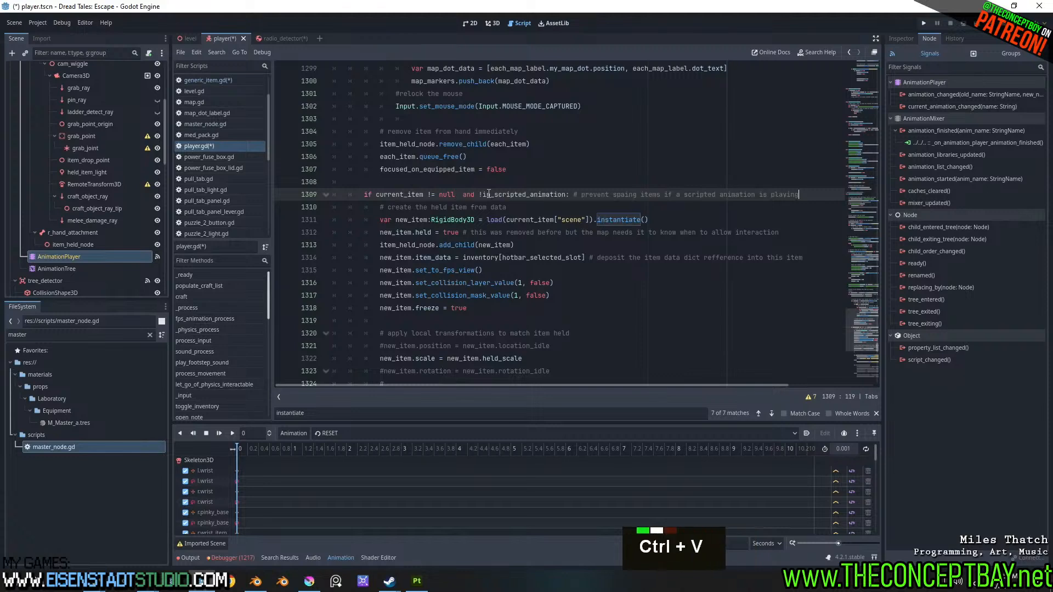
click(463, 195)
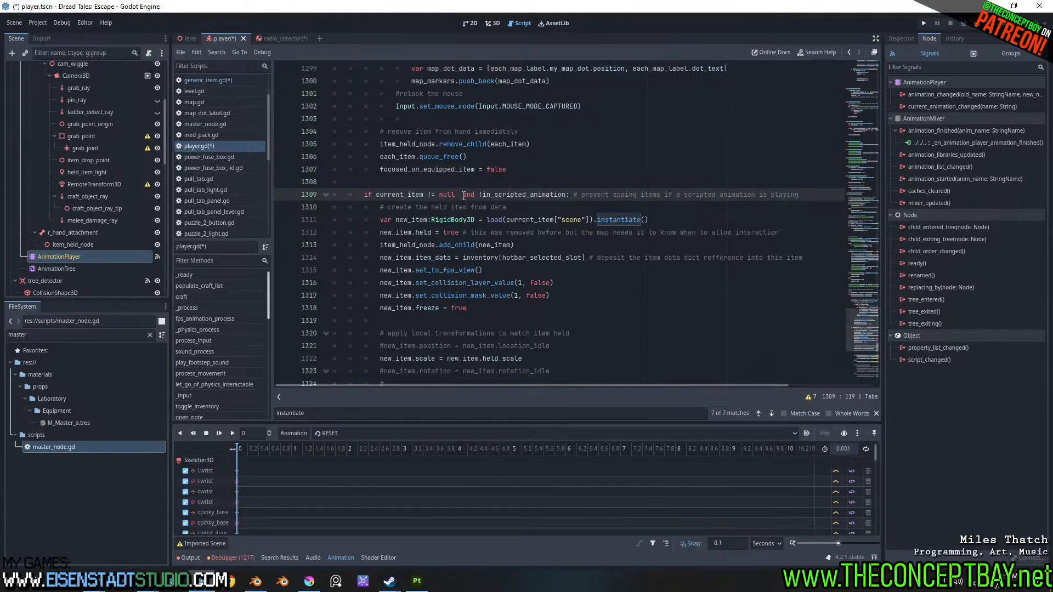
key(BackSpace)
- Correct "spaing" to "spawning" in the pasted comment and save the script
click(626, 194)
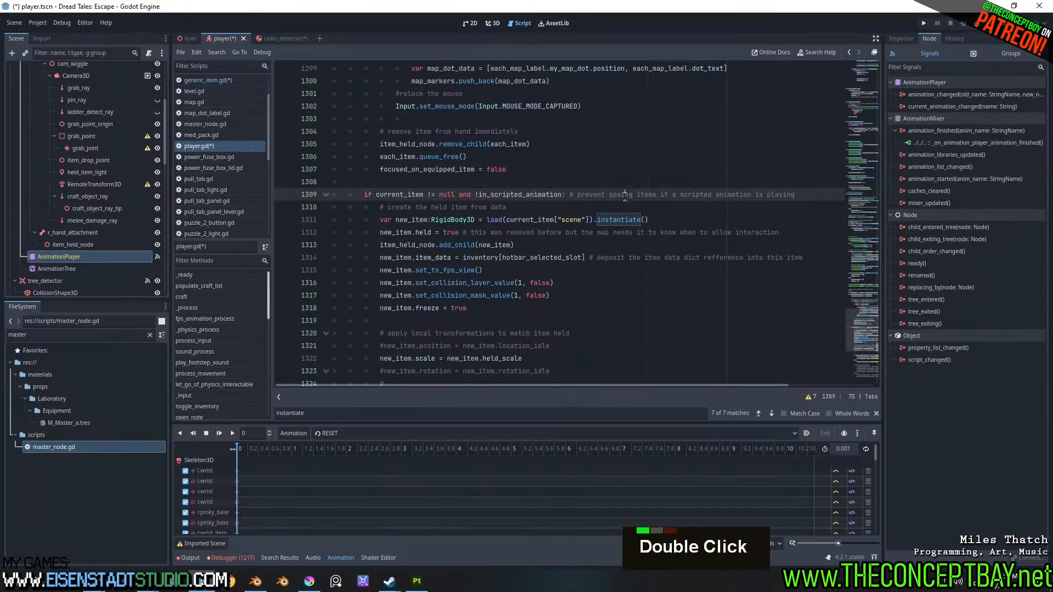
text(wn)
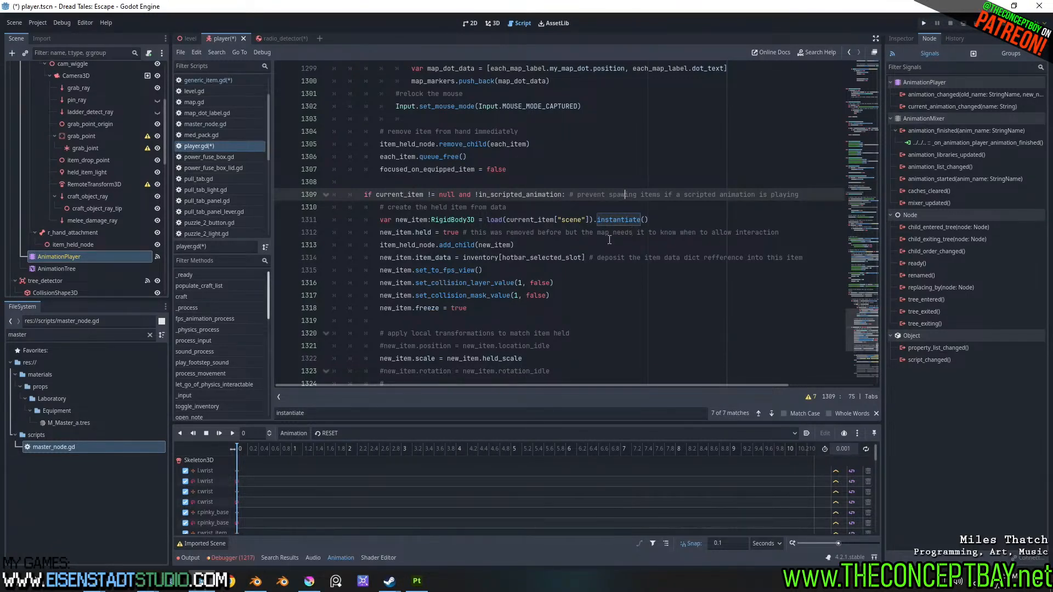
click(594, 232)
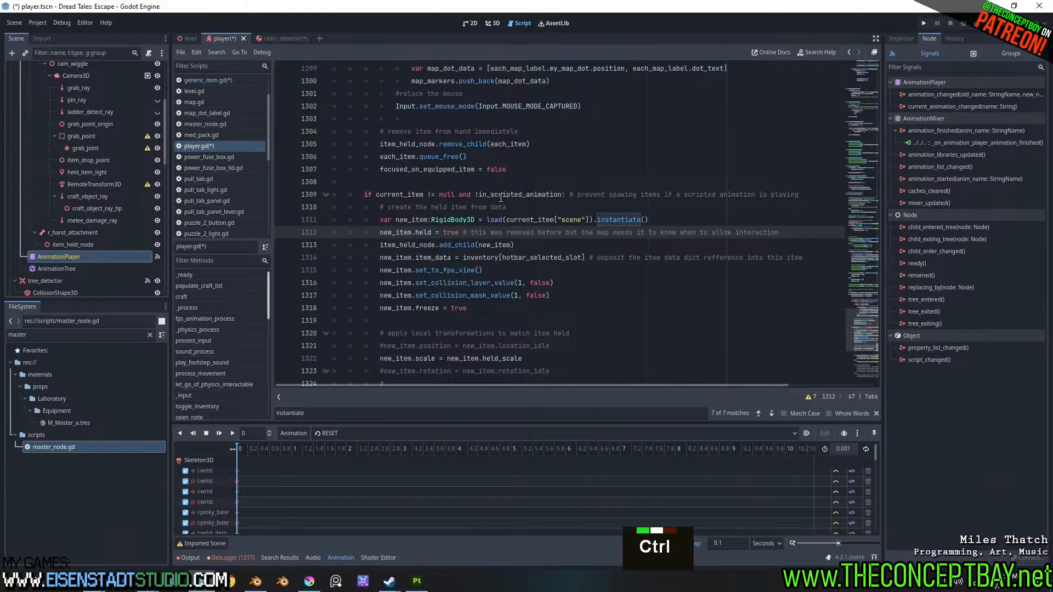
key(ctrl+s)
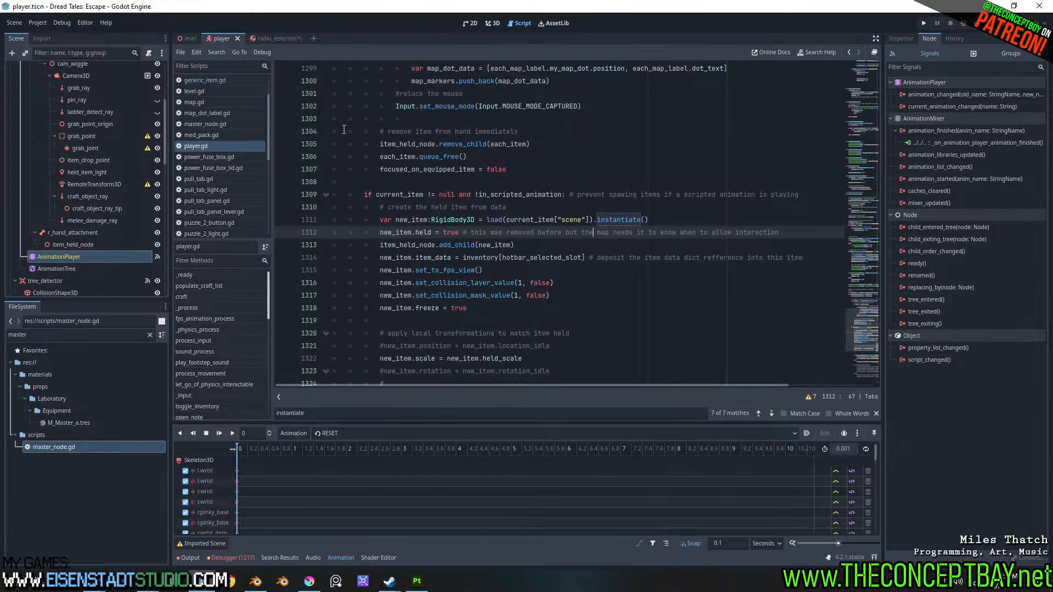
click(627, 196)
text(n)
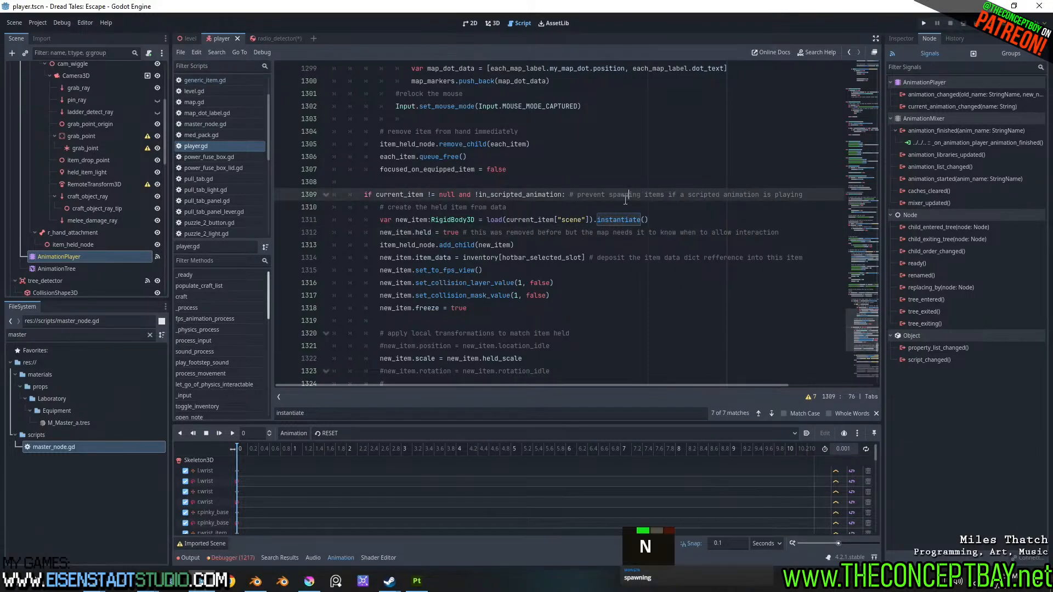
key(Down)
key(ctrl+s)
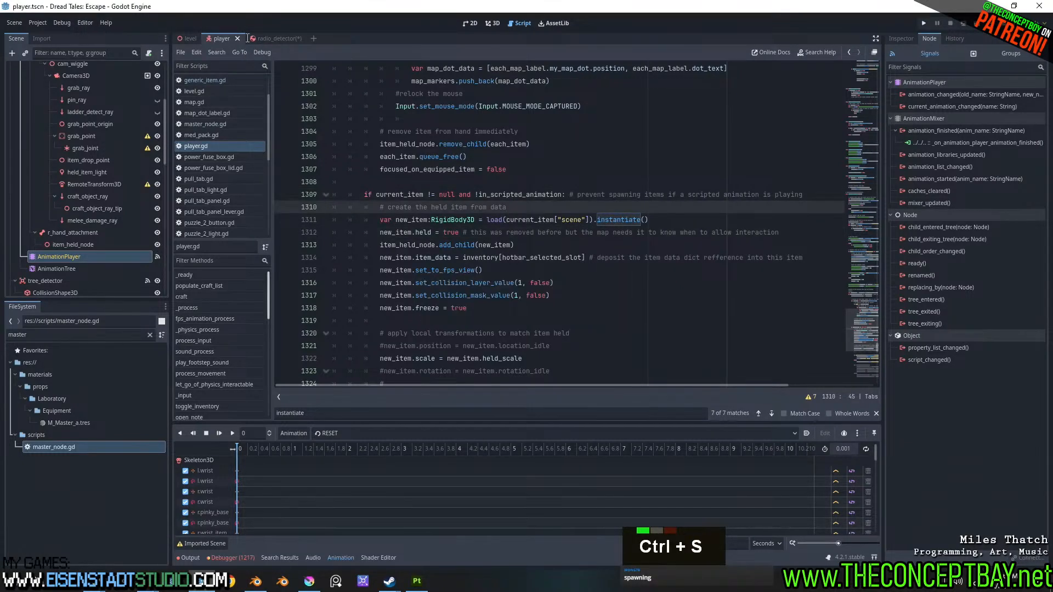
- Open the level scene in the 3D view and fly through the building to examine the item on the table
click(184, 38)
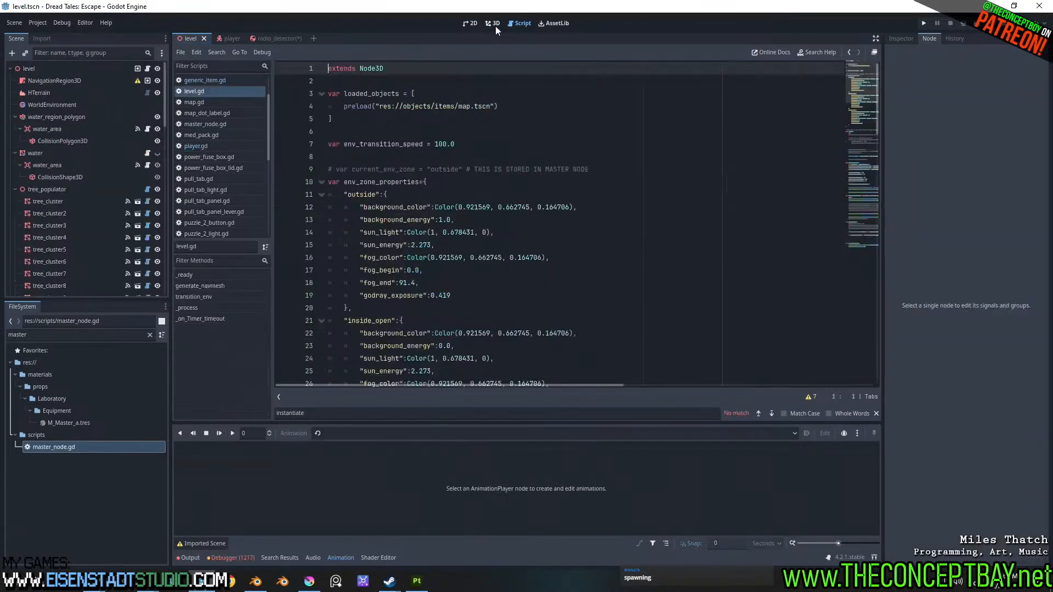
click(499, 24)
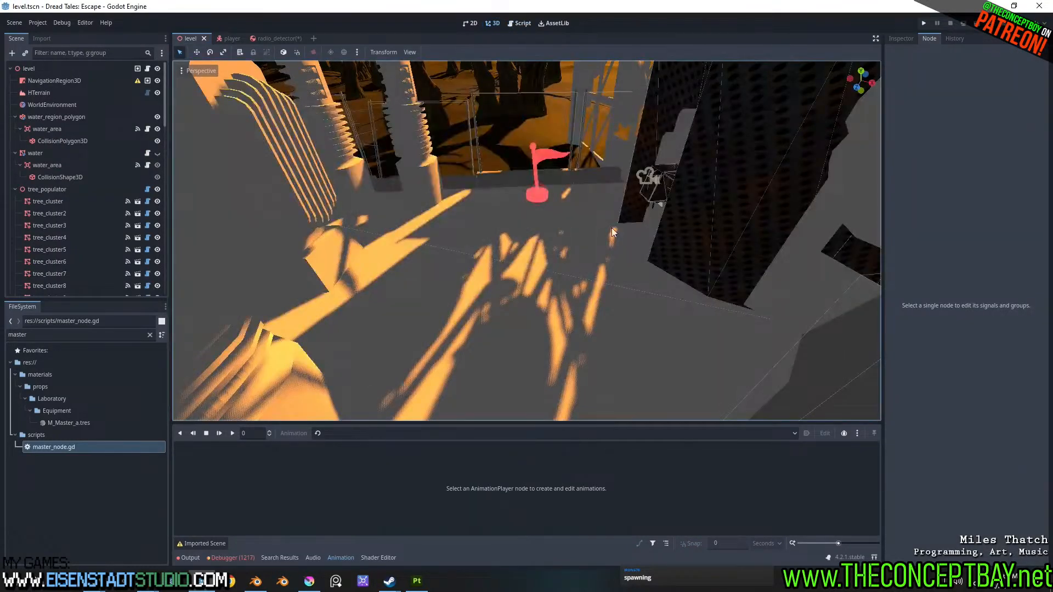
mouse_move(614, 231)
right_down()
mouse_move(616, 213)
mouse_move(801, 213)
mouse_move(796, 225)
mouse_move(784, 220)
mouse_move(784, 274)
mouse_move(713, 274)
mouse_move(636, 231)
mouse_move(625, 242)
mouse_move(631, 318)
mouse_move(637, 242)
mouse_move(647, 275)
mouse_move(609, 225)
mouse_move(604, 239)
mouse_move(599, 230)
right_up()
key(w)
scroll(616, 213, up, 5)
key(w)
scroll(616, 212, up, 8)
key(w)
key(w)
scroll(796, 225, down, 20)
key(d)
key(s)
key(w)
key(w)
key(s)
key(w)
key(s)
key(d)
key(w)
key(s)
key(w)
- Filter the scene tree for "play", select dev_player_spawn and align its transform with the current view beside the table
click(88, 53)
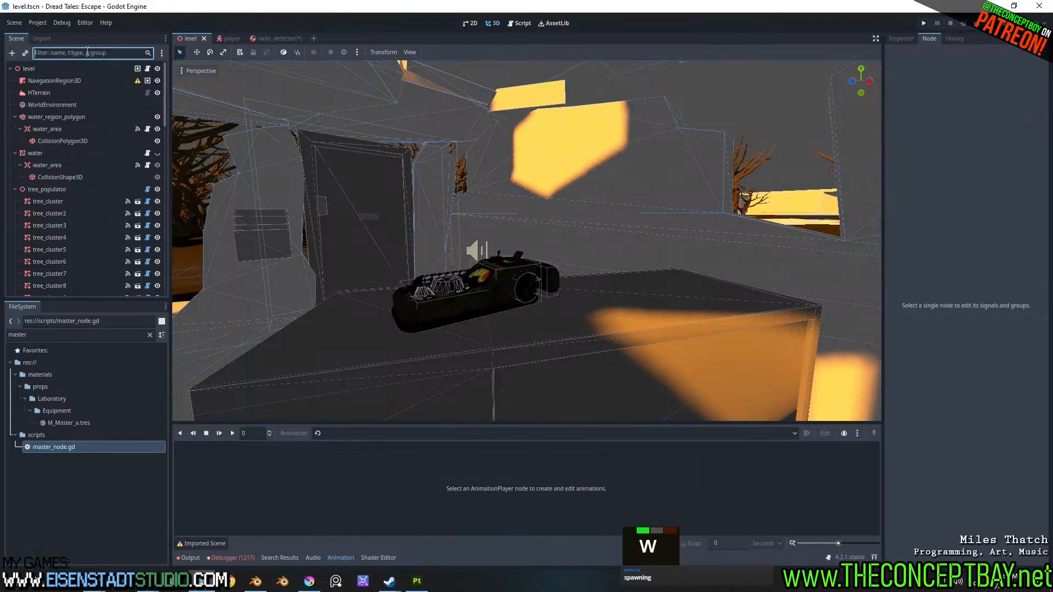
text(playher)
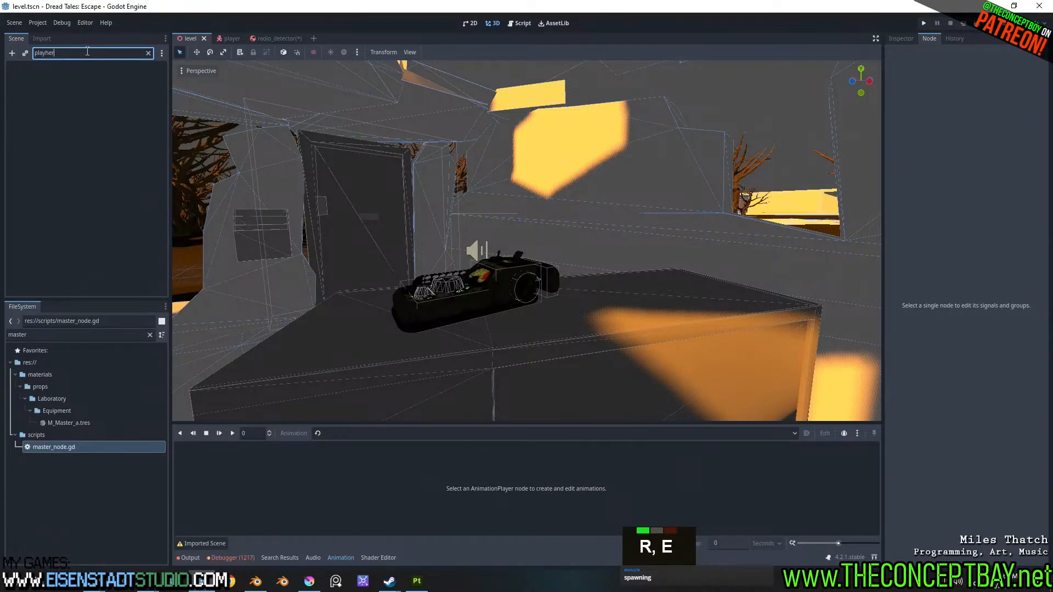
key(BackSpace)
key(BackSpace)
key(BackSpace)
click(78, 81)
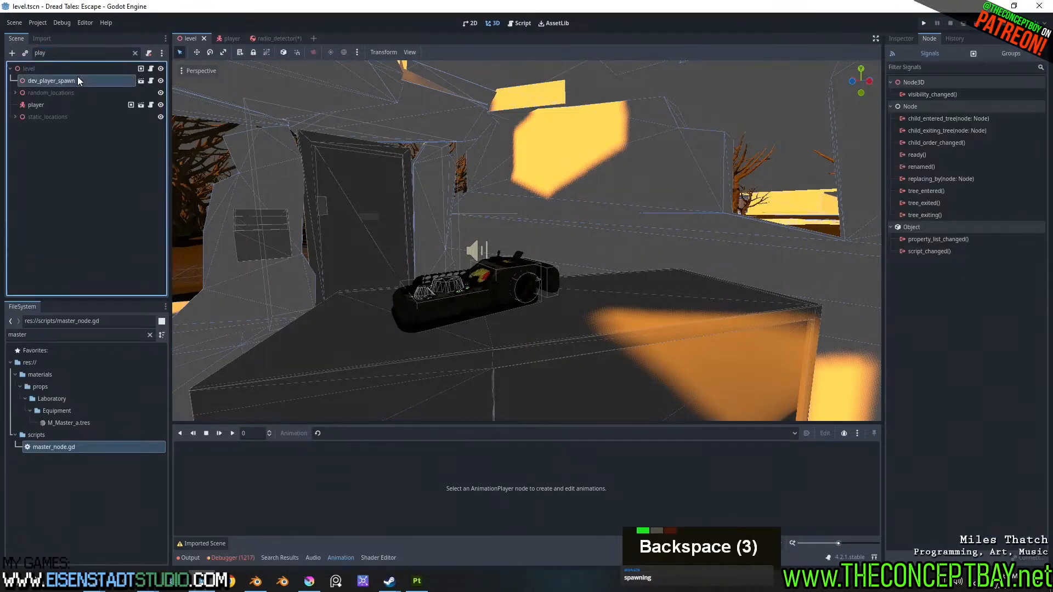
click(189, 71)
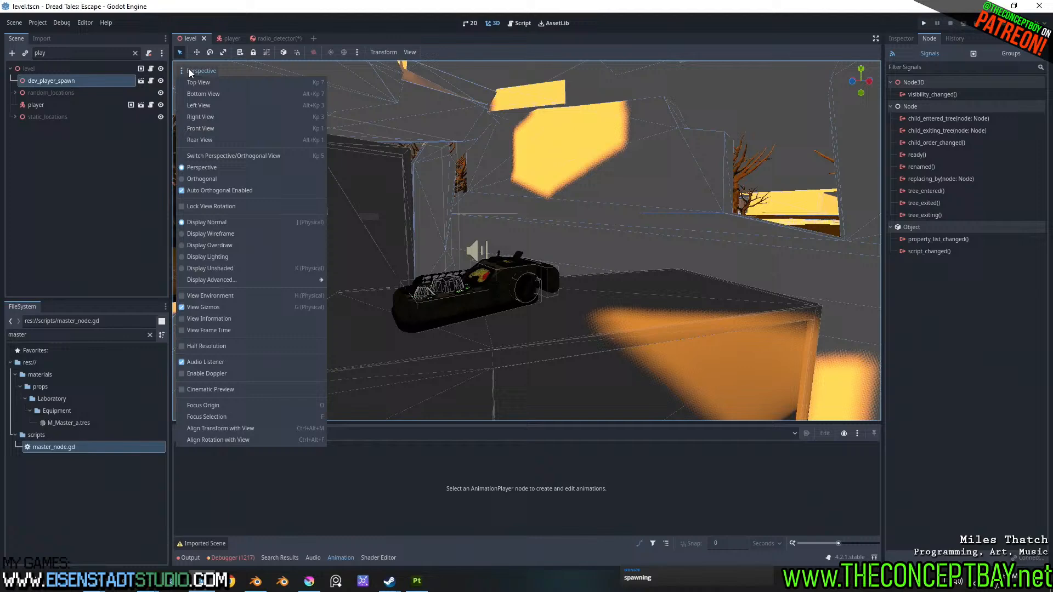
click(225, 429)
scroll(776, 175, down, 2)
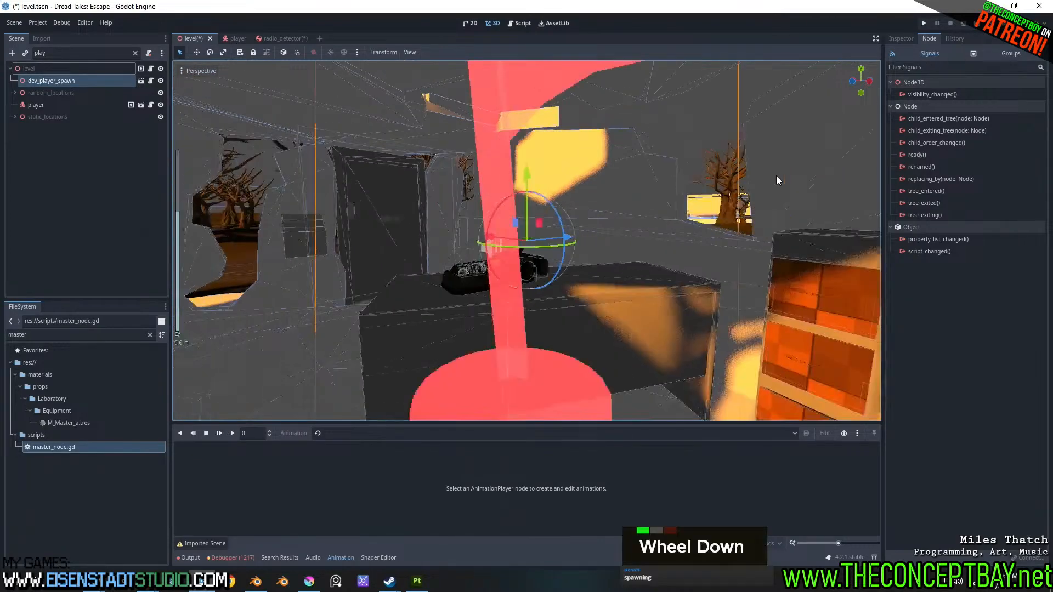
- Lower dev_player_spawn toward the building's floor, to a Y position of about 6.785 m
click(900, 38)
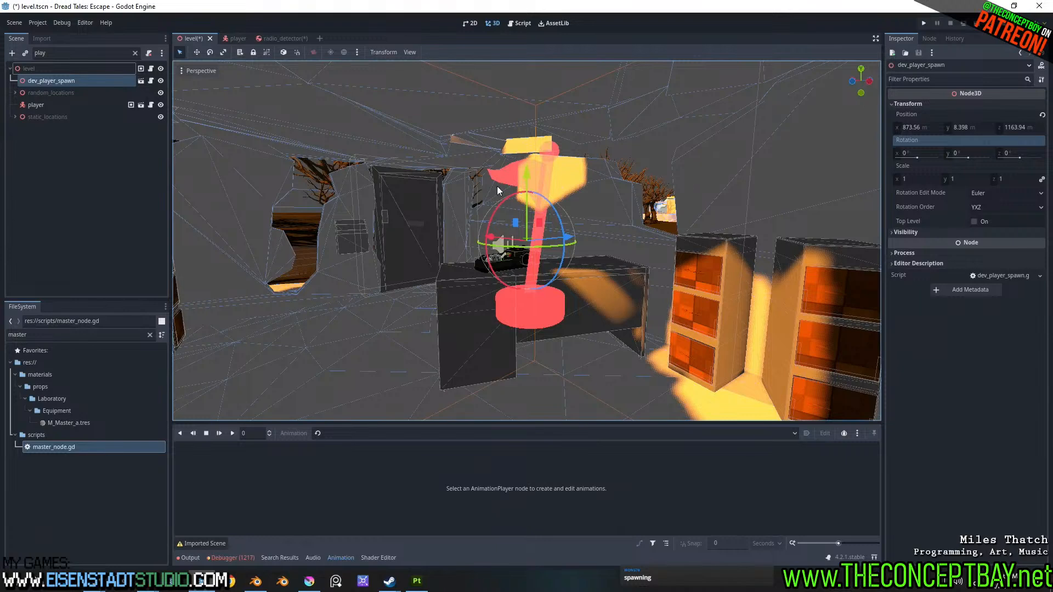
key(Page_Down)
key(Escape)
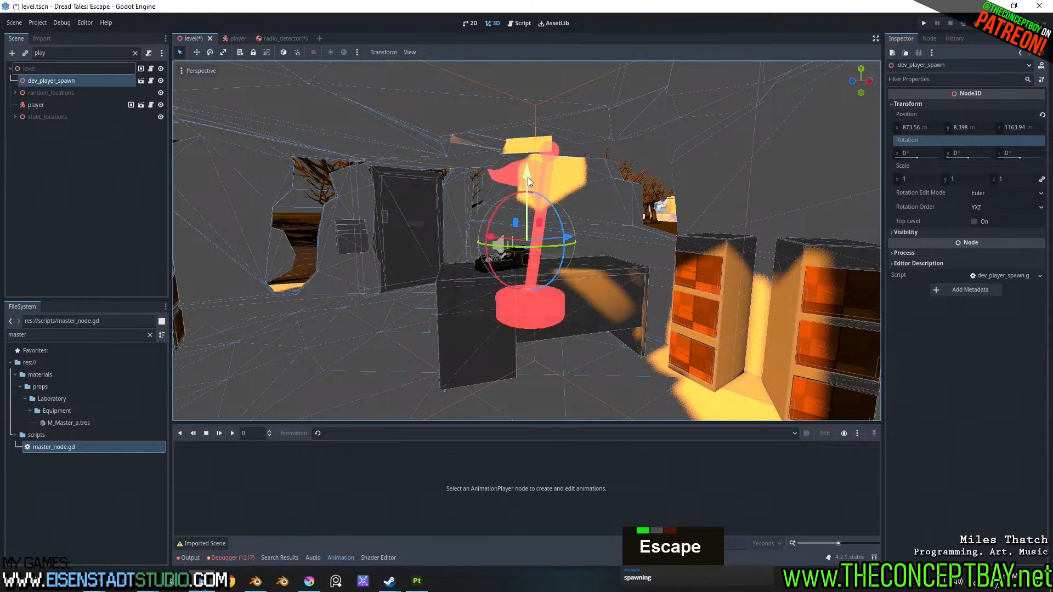
drag(524, 179, 526, 307)
scroll(547, 345, down, 3)
scroll(554, 353, up, 1)
middle_drag(554, 354, 569, 349)
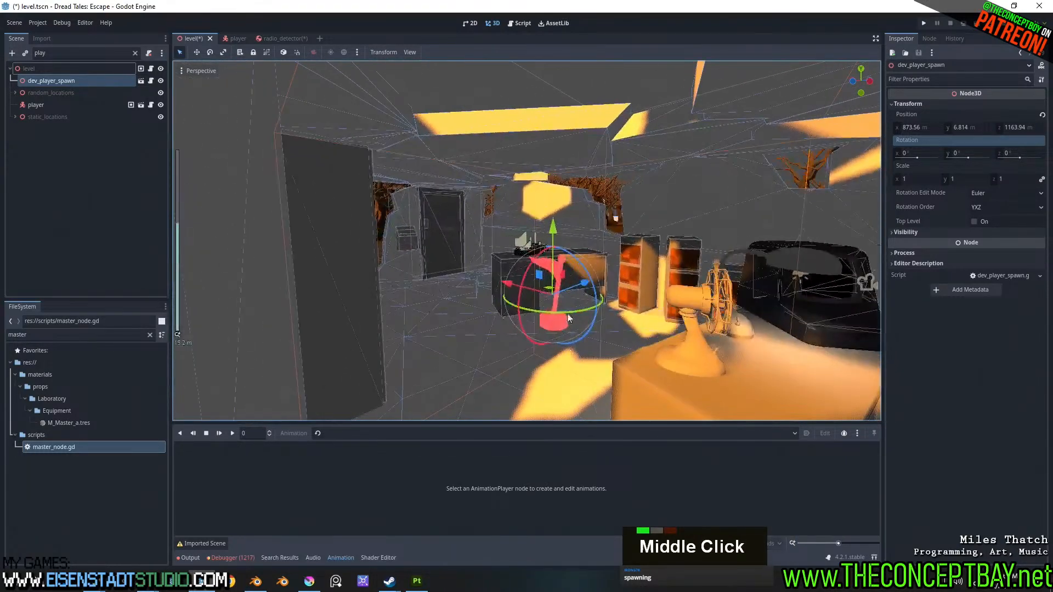
mouse_move(558, 221)
mouse_down()
mouse_move(569, 271)
mouse_move(574, 225)
mouse_up()
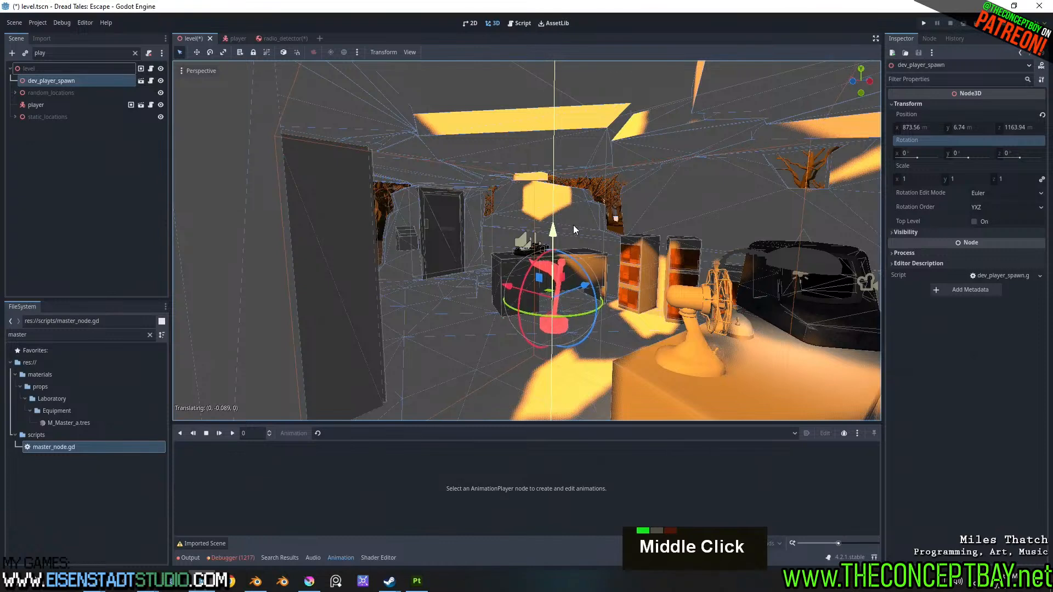
- Run the project, walk to the Radio Locator on the table to check the spawn point, and quit the game
key(F5)
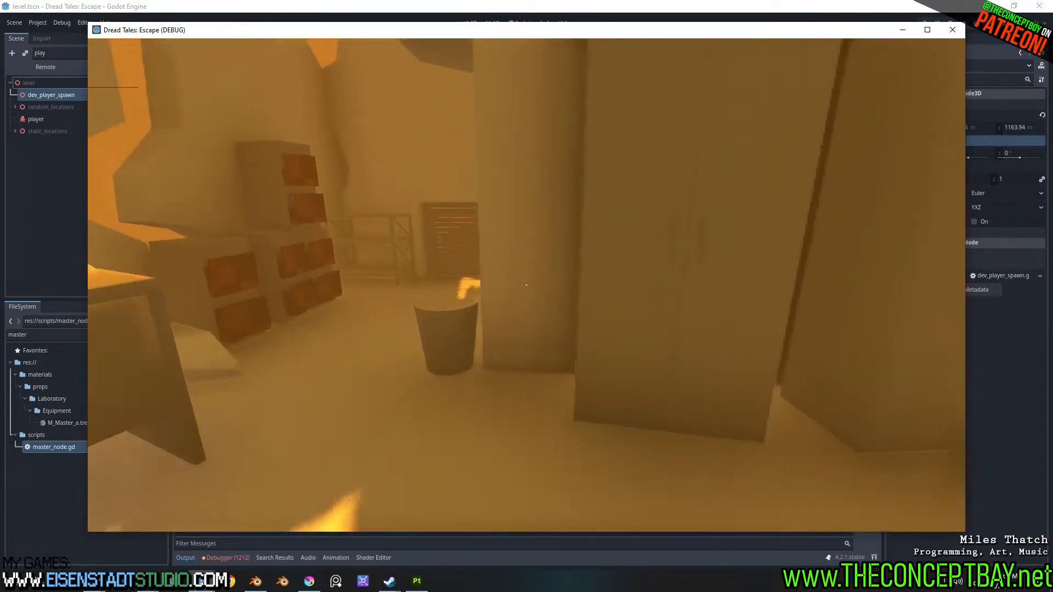
key(a)
key(d)
key(s)
key(space)
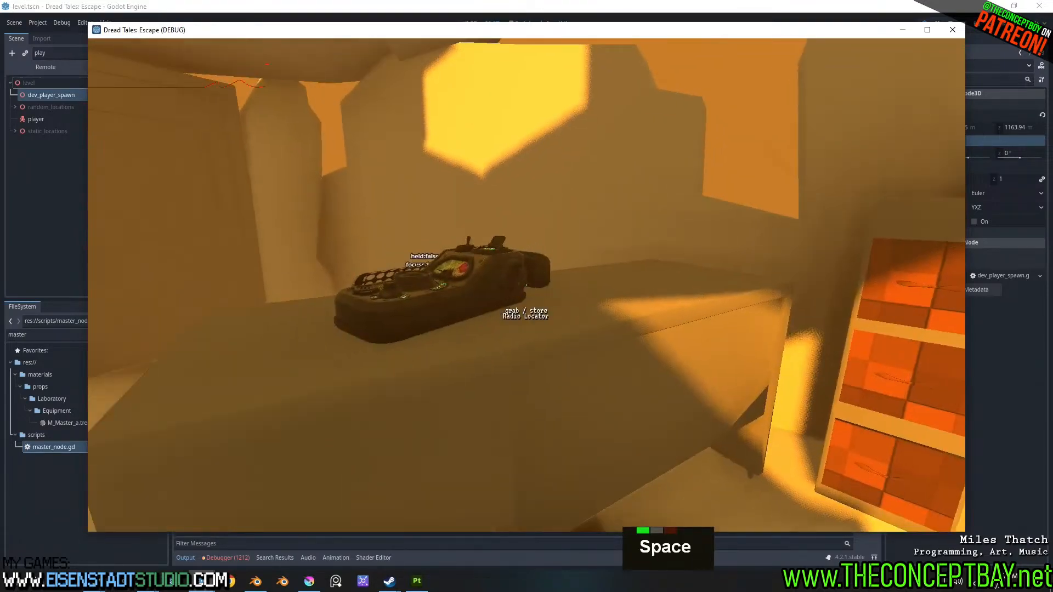
key(alt+F4)
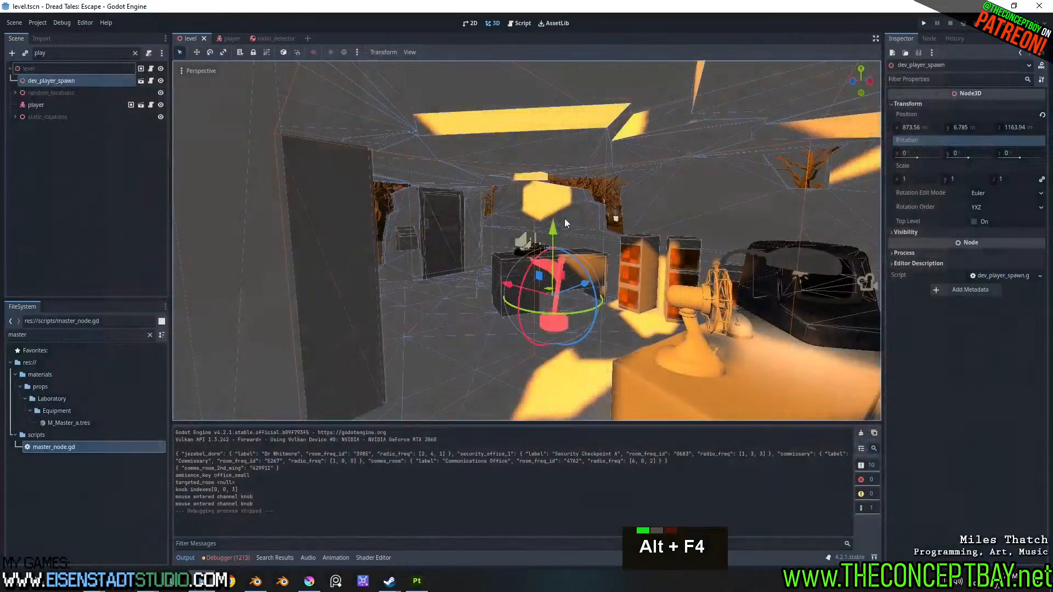
- Raise dev_player_spawn above the floor to a Y position of about 7.784 m
drag(551, 199, 548, 187)
middle_drag(548, 188, 437, 268)
key(f)
scroll(490, 277, up, 13)
scroll(490, 278, down, 2)
- Run the project again, pick up the Radio Locator from the table to test its pickup animation, and quit the game
key(F5)
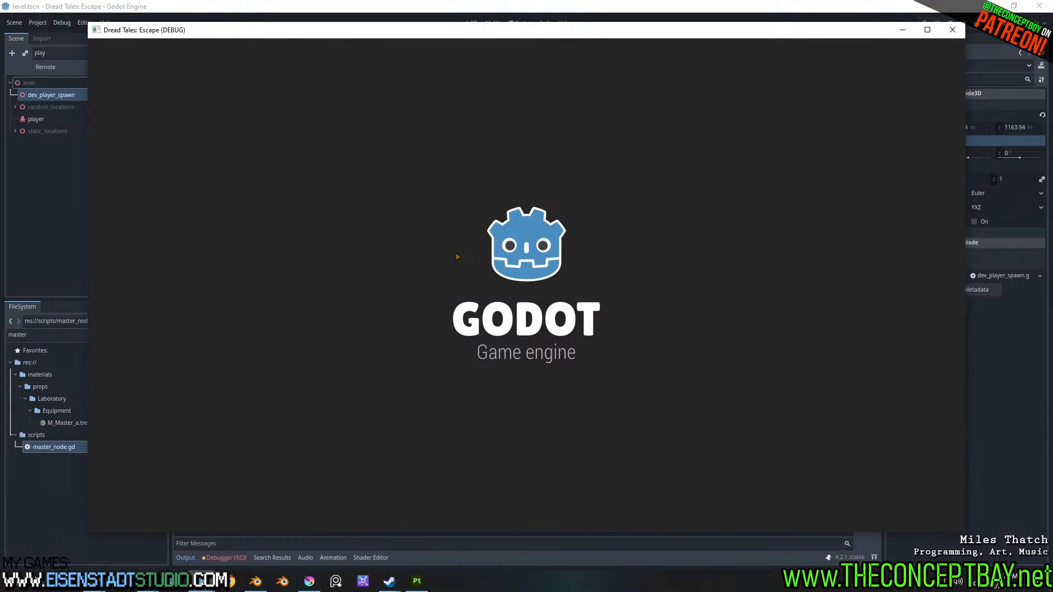
key(a)
key(s)
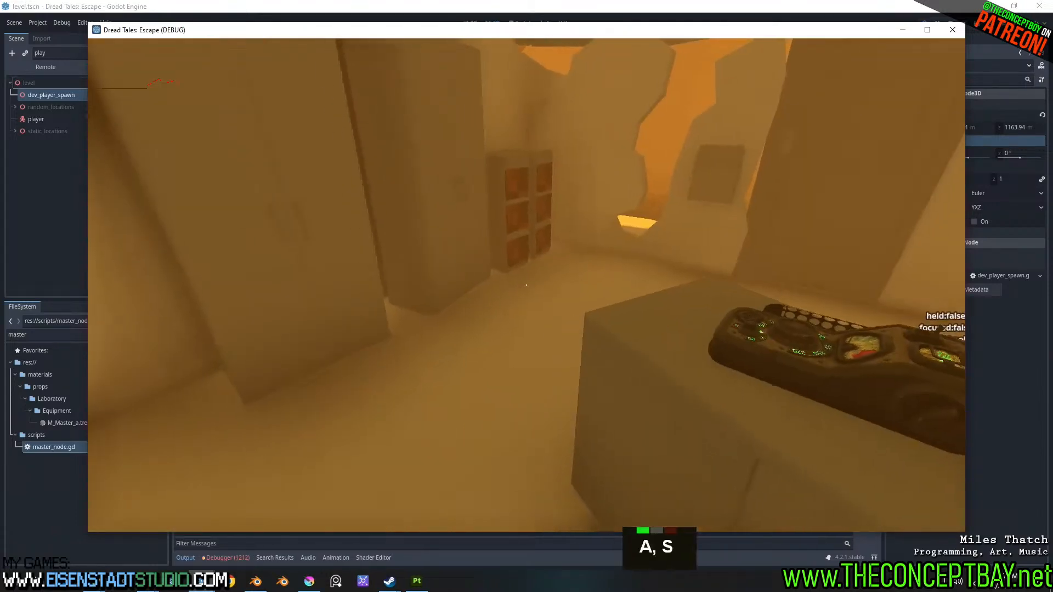
key(w)
key(a)
key(a)
key(a)
key(e)
key(e)
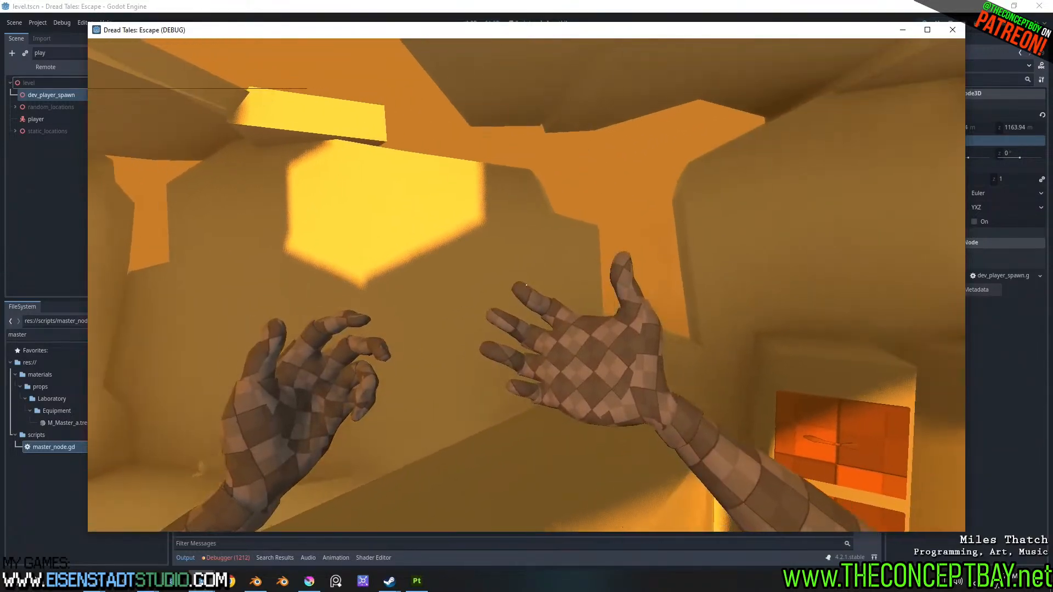
key(alt+F4)
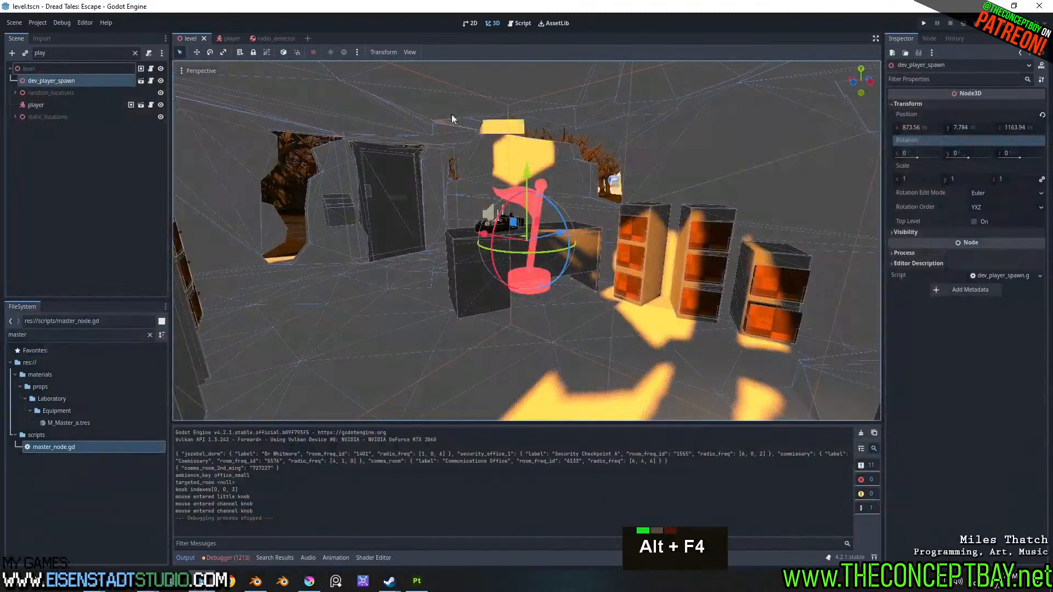
- Open player.gd in the script editor and review the held-item removal and spawning code
click(524, 24)
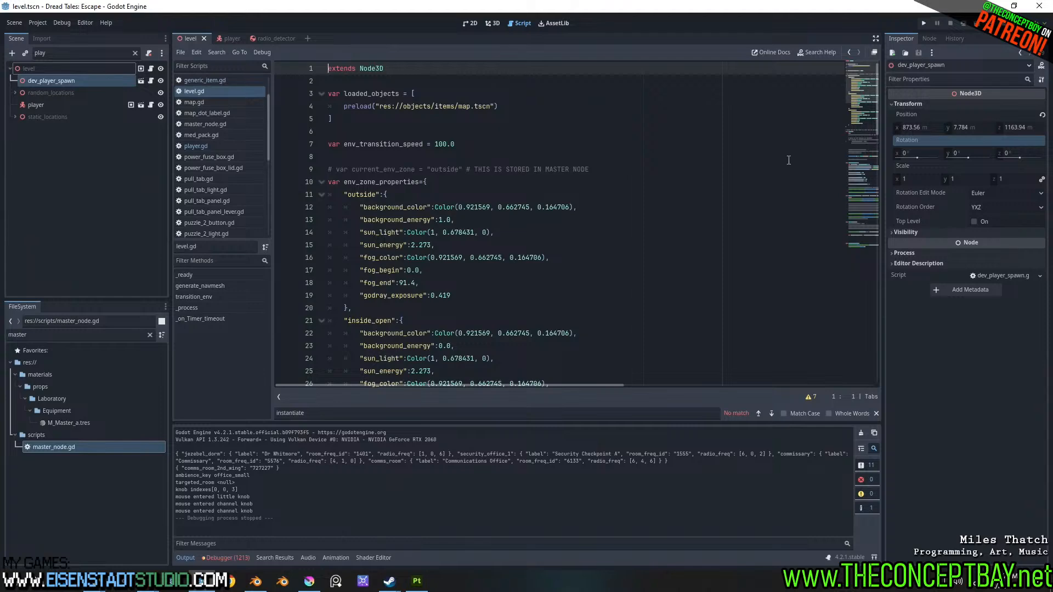
click(573, 248)
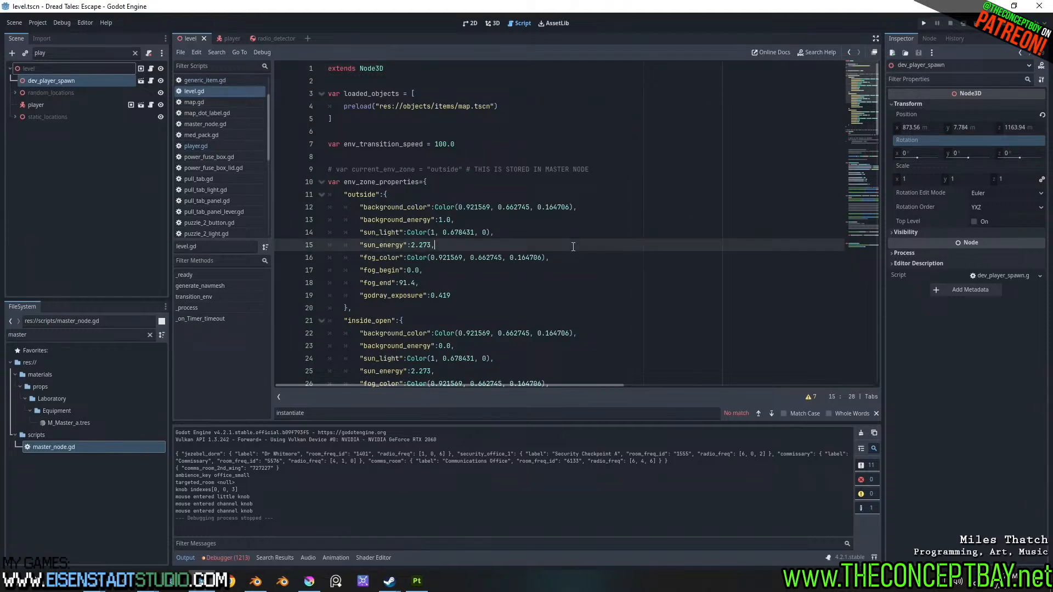
click(218, 144)
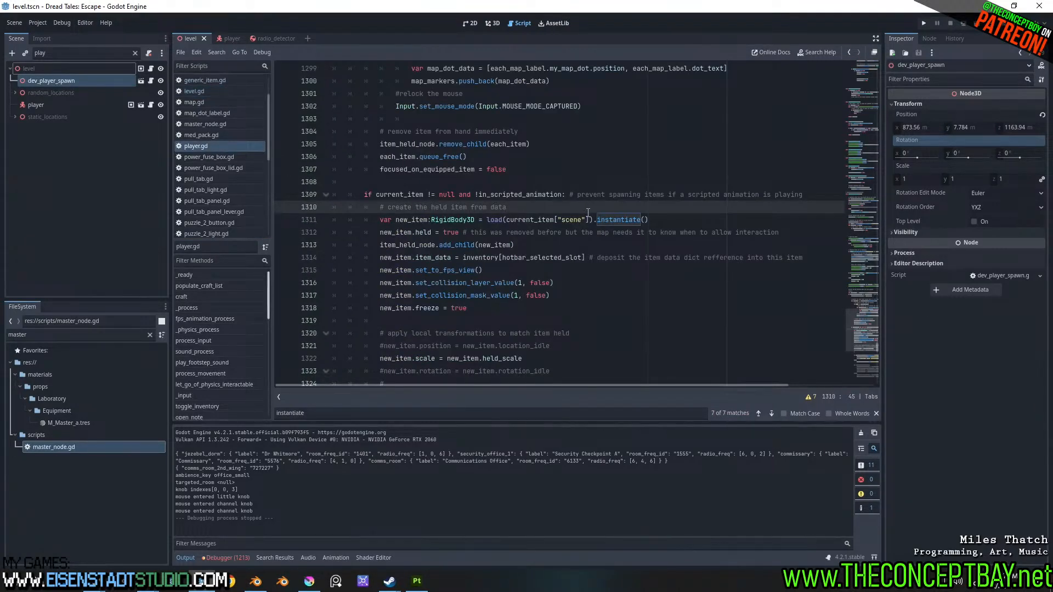
scroll(861, 325, up, 4)
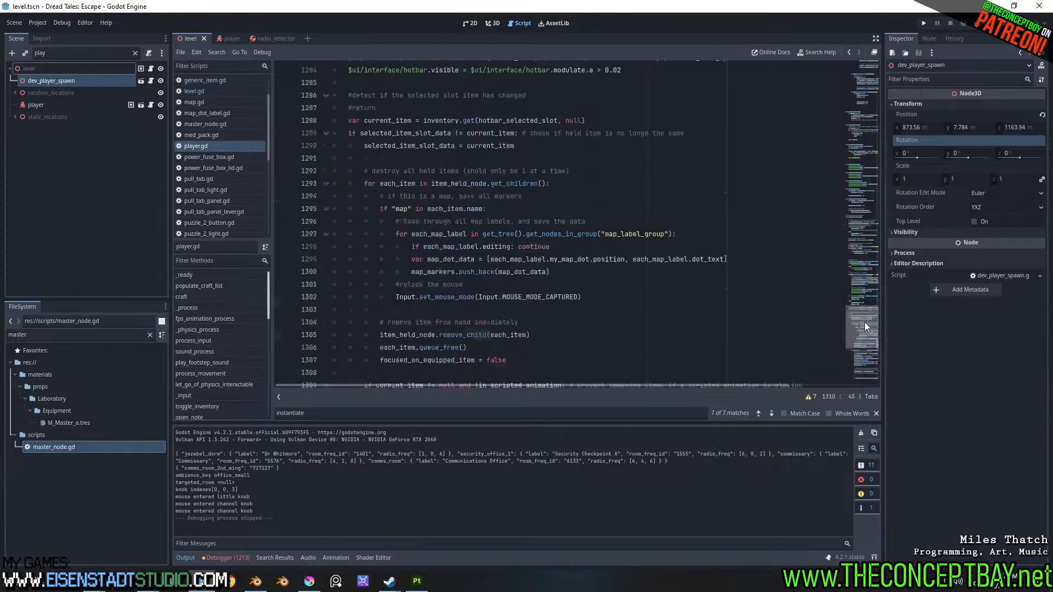
scroll(865, 321, down, 3)
scroll(865, 324, up, 7)
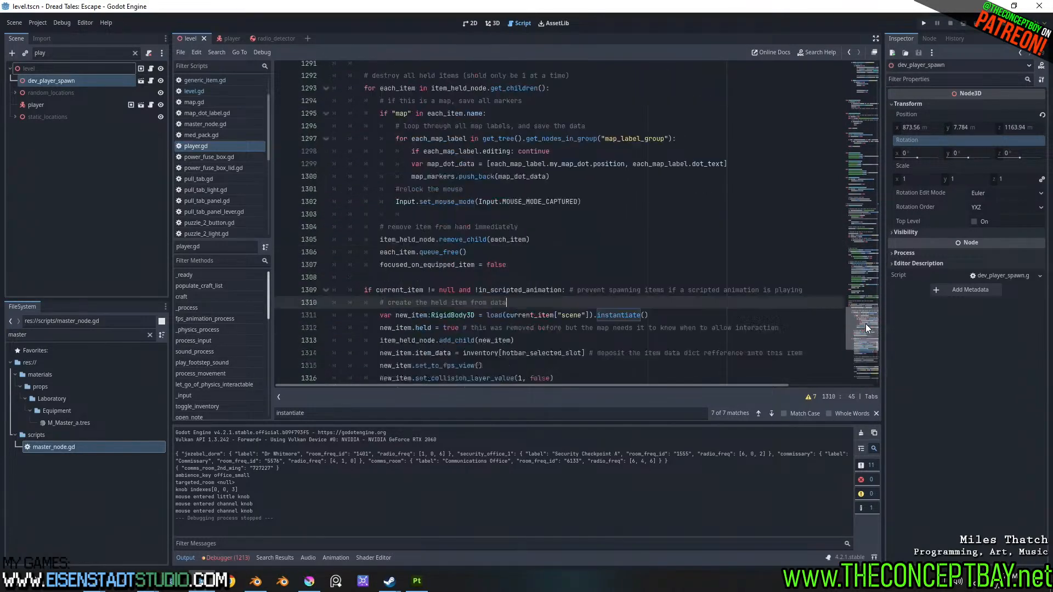
- Search player.gd for play( calls to find the one that plays collider.pickup_animation, and close the search
key(ctrl+f)
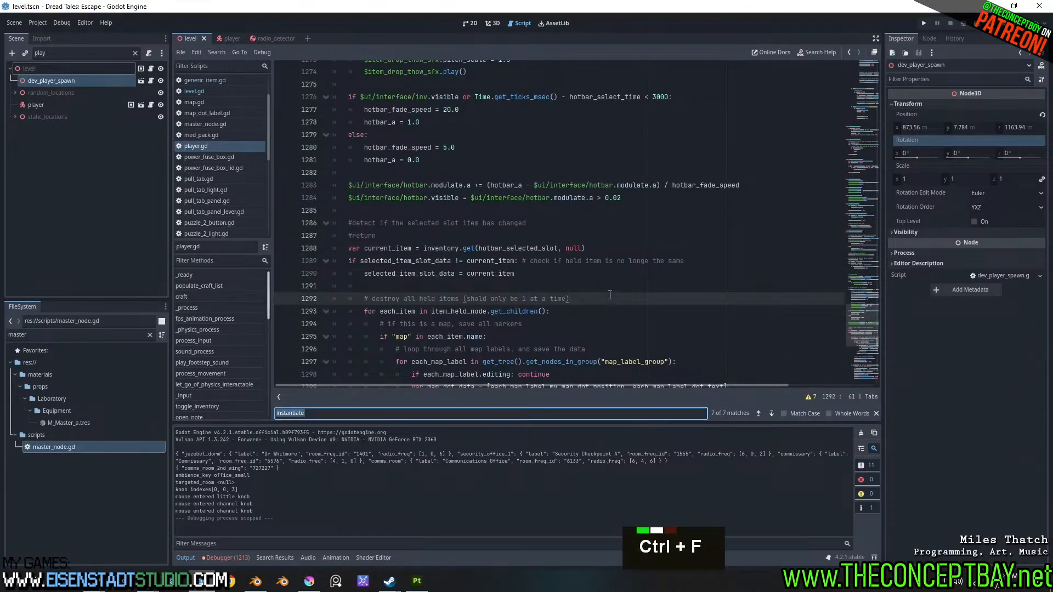
text(play)
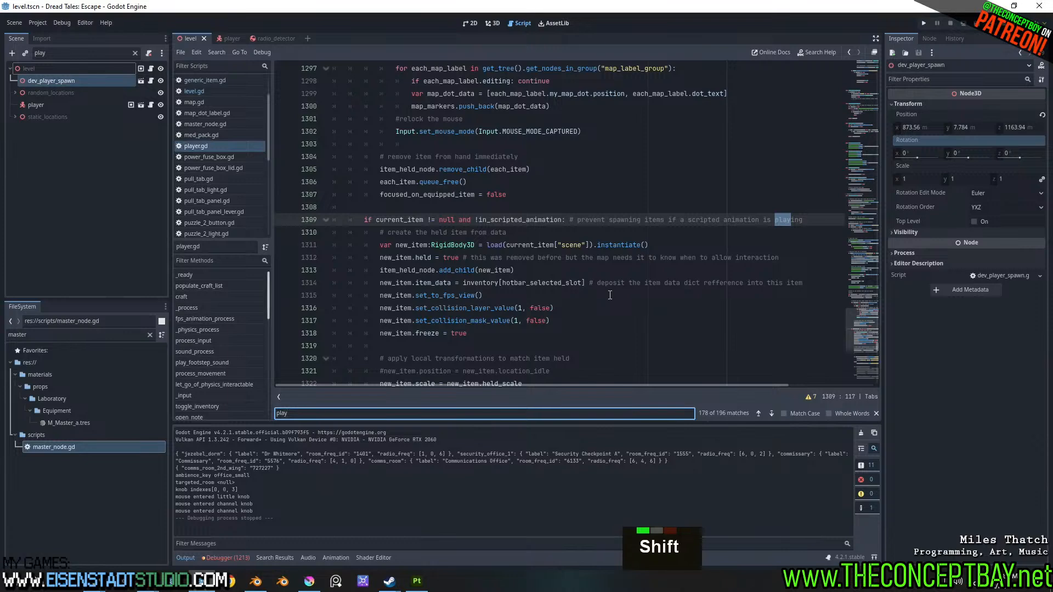
text((pl)
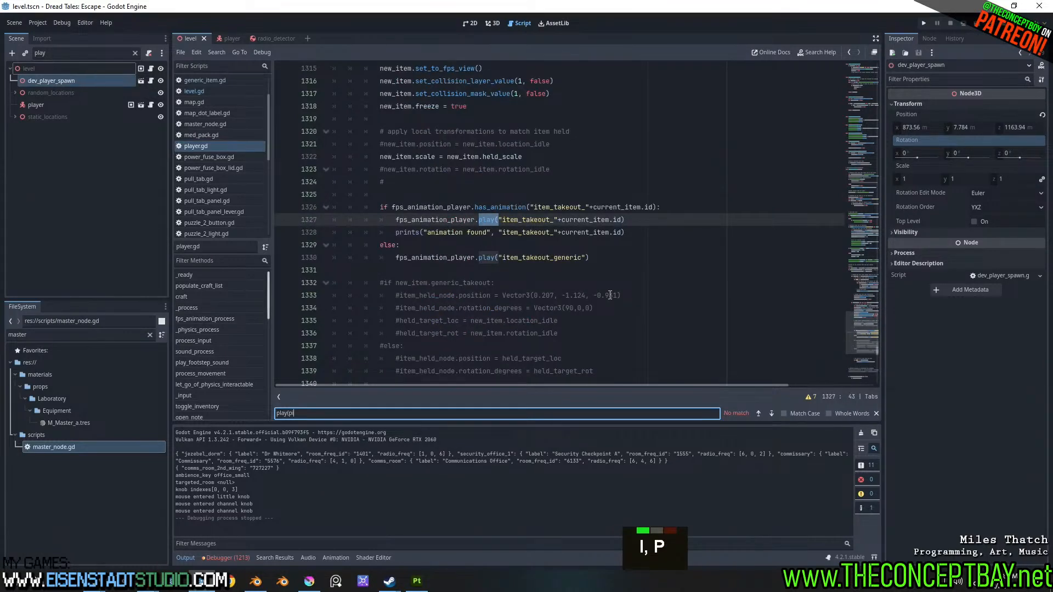
key(BackSpace)
key(BackSpace)
key(BackSpace)
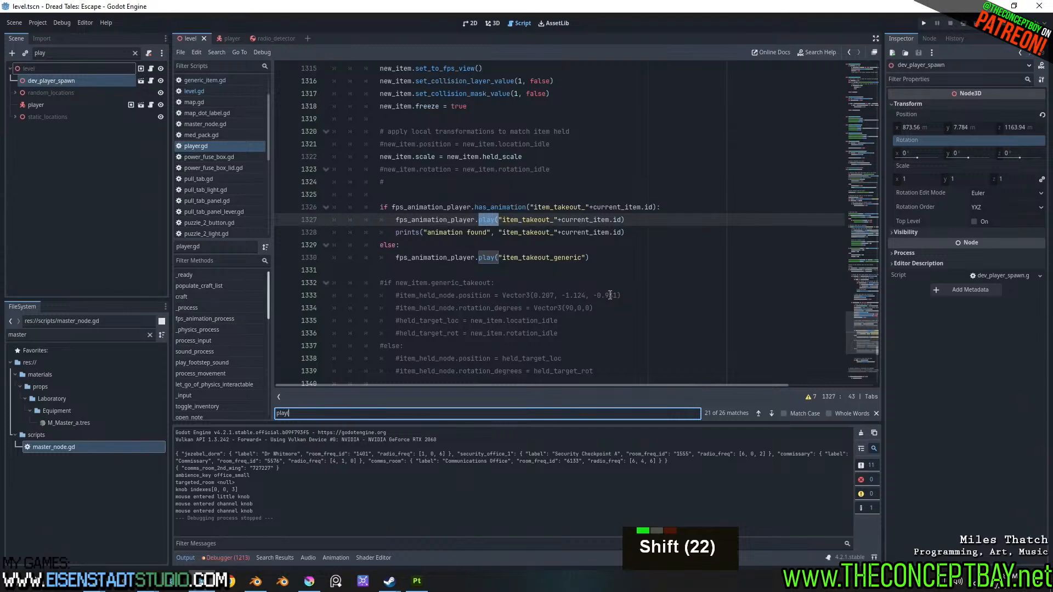
text((cl)
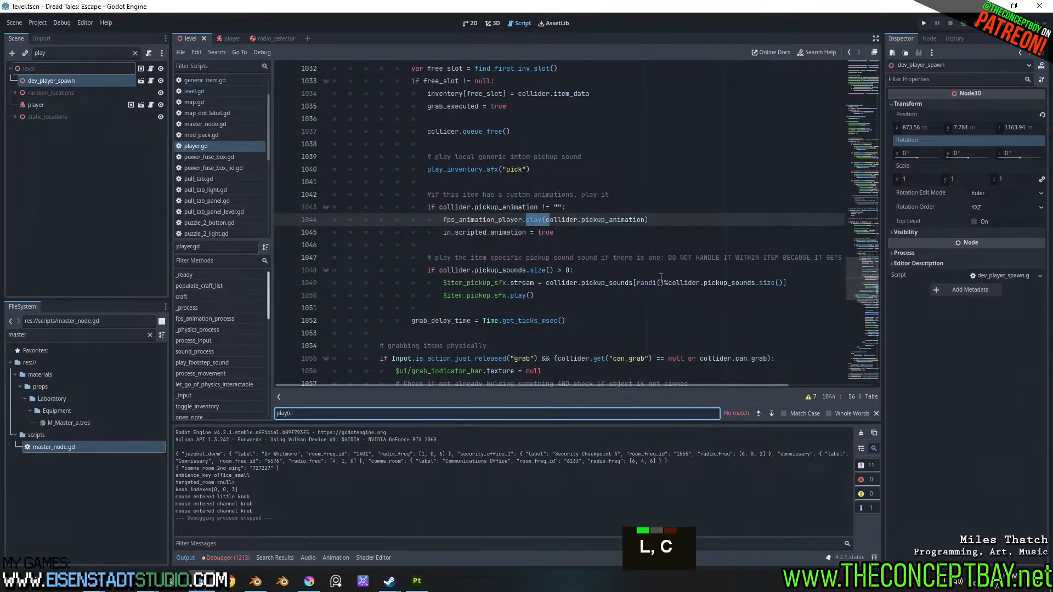
key(Escape)
key(Escape)
scroll(663, 265, up, 1)
click(670, 262)
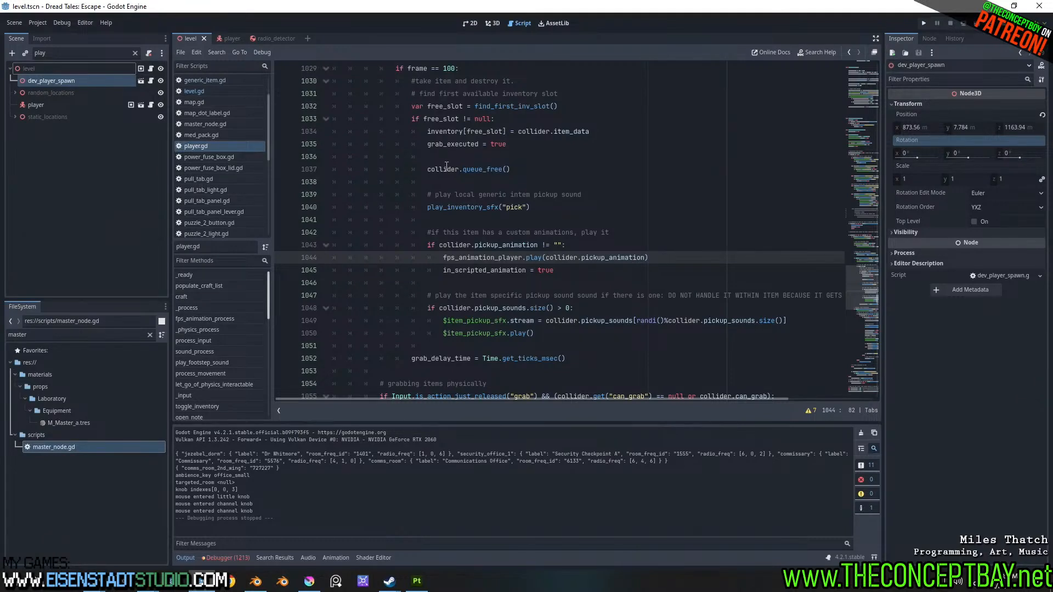
- Add the comment "# place the item into the animation to be played" directly above collider.queue_free() in the item-taking block
scroll(446, 167, up, 1)
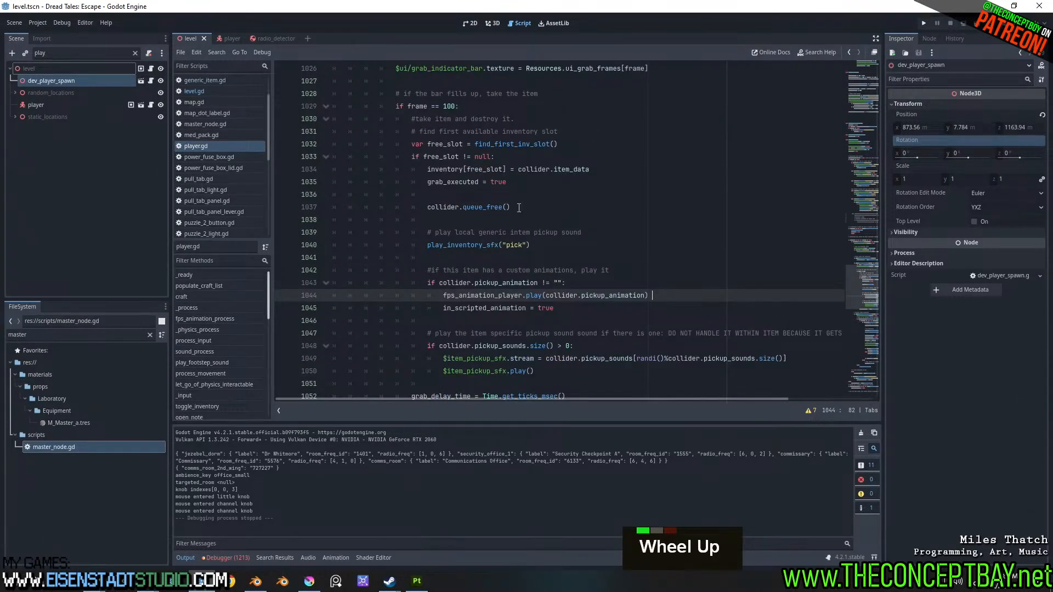
click(518, 208)
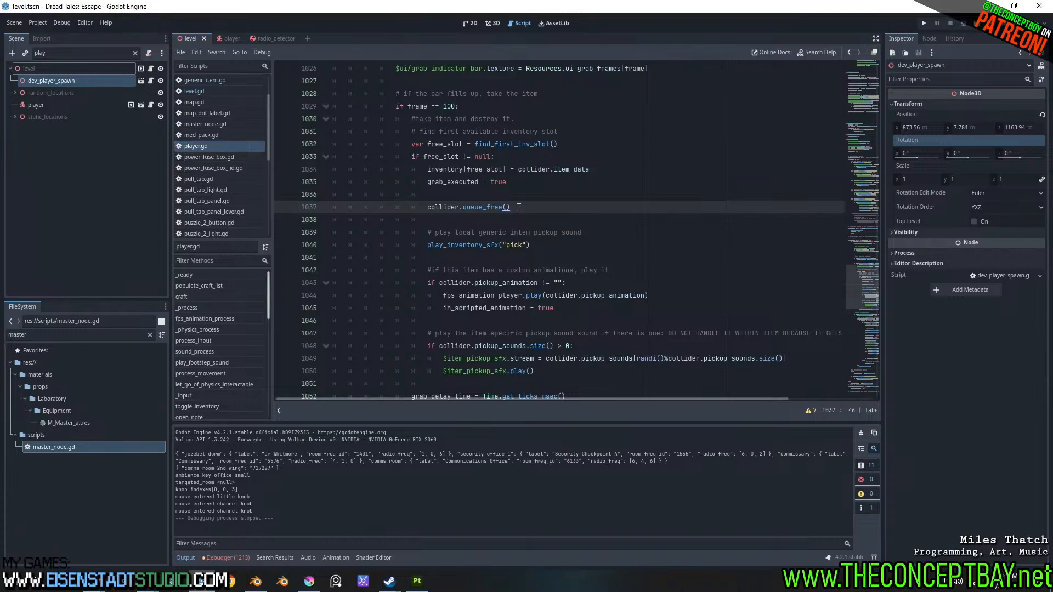
drag(519, 208, 428, 207)
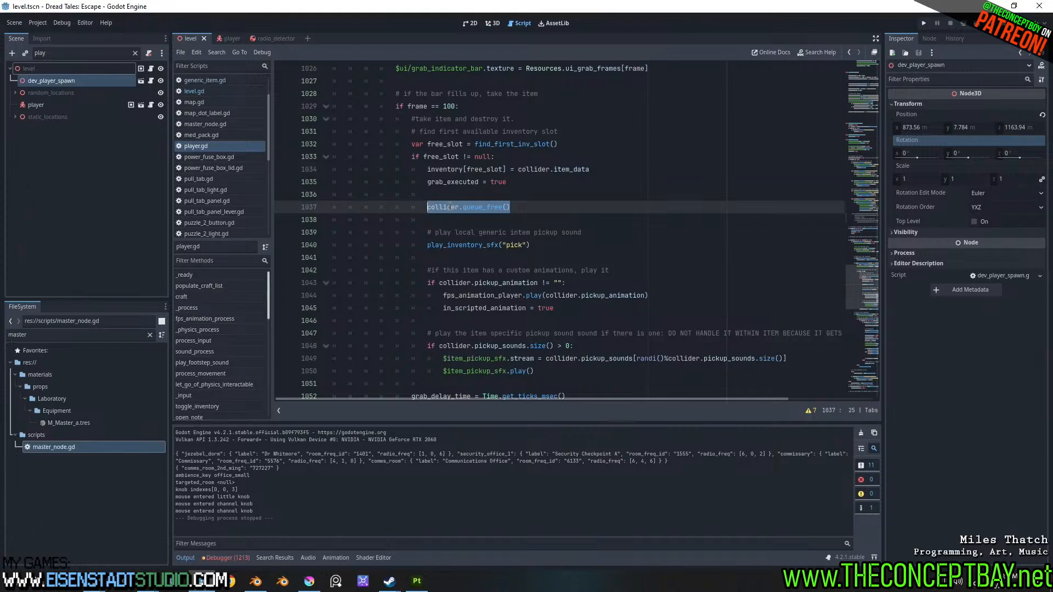
click(502, 198)
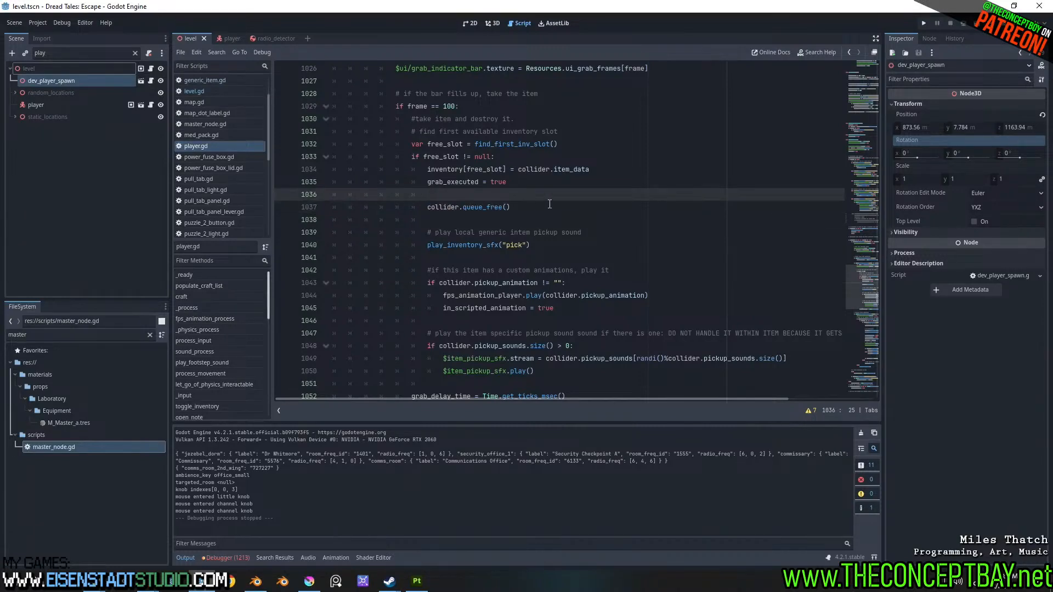
key(Return)
text(# p)
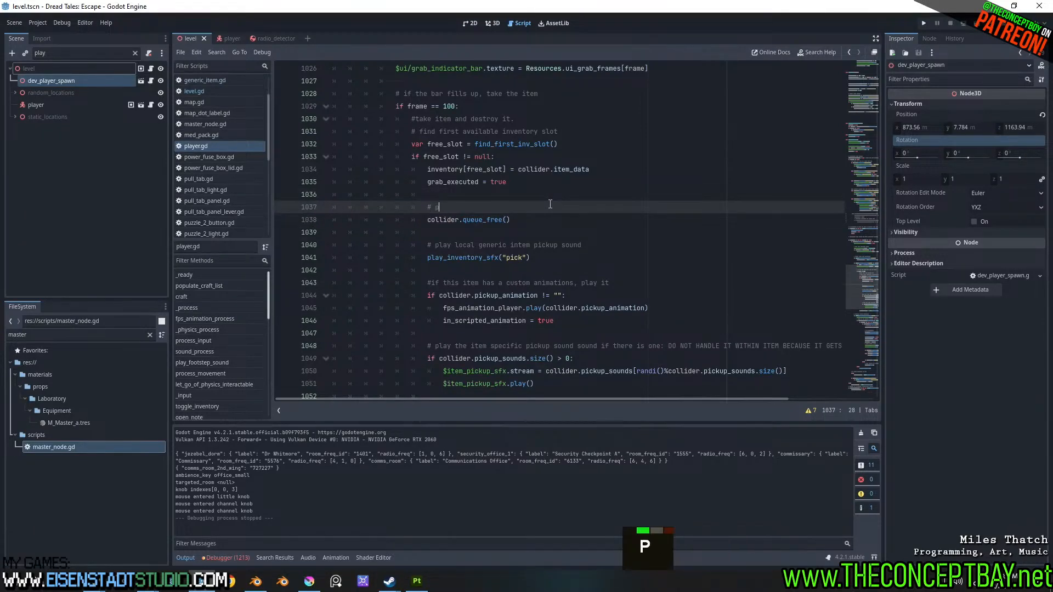
text(lace the item into )
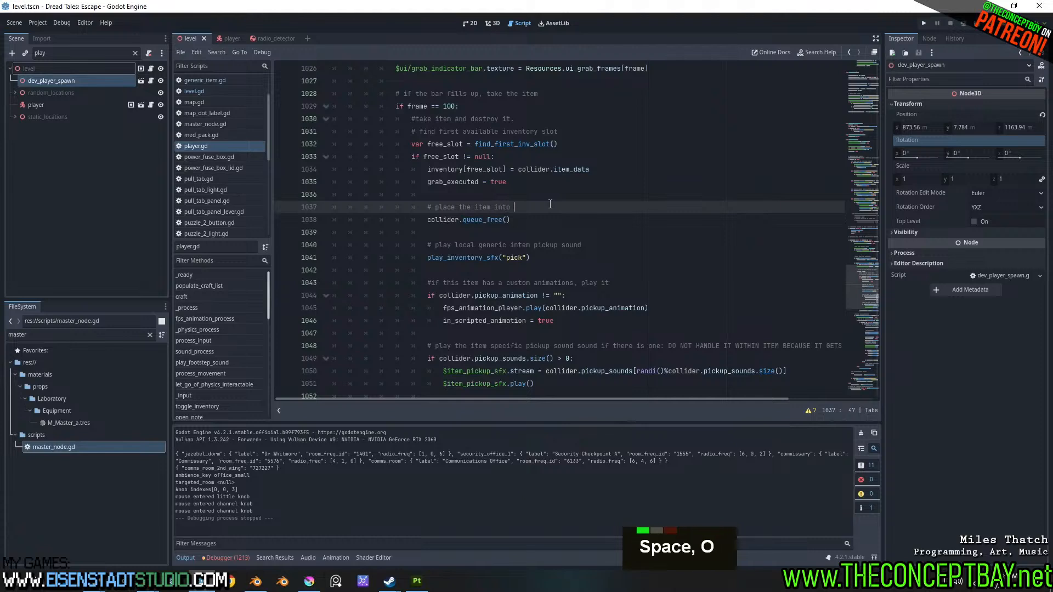
text(the animation to be played)
key(BackSpace)
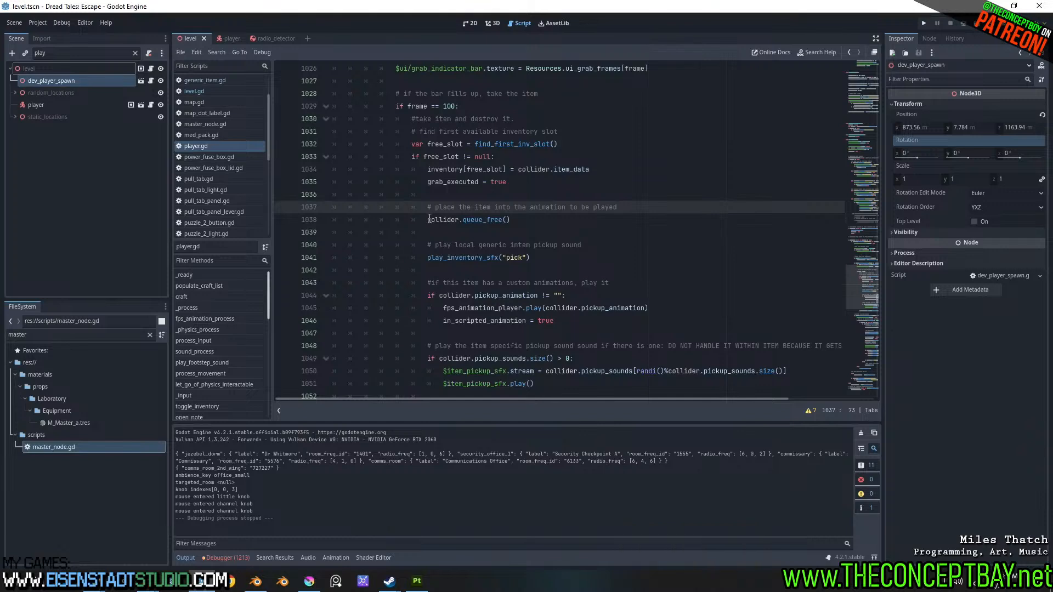
drag(427, 220, 531, 219)
click(531, 219)
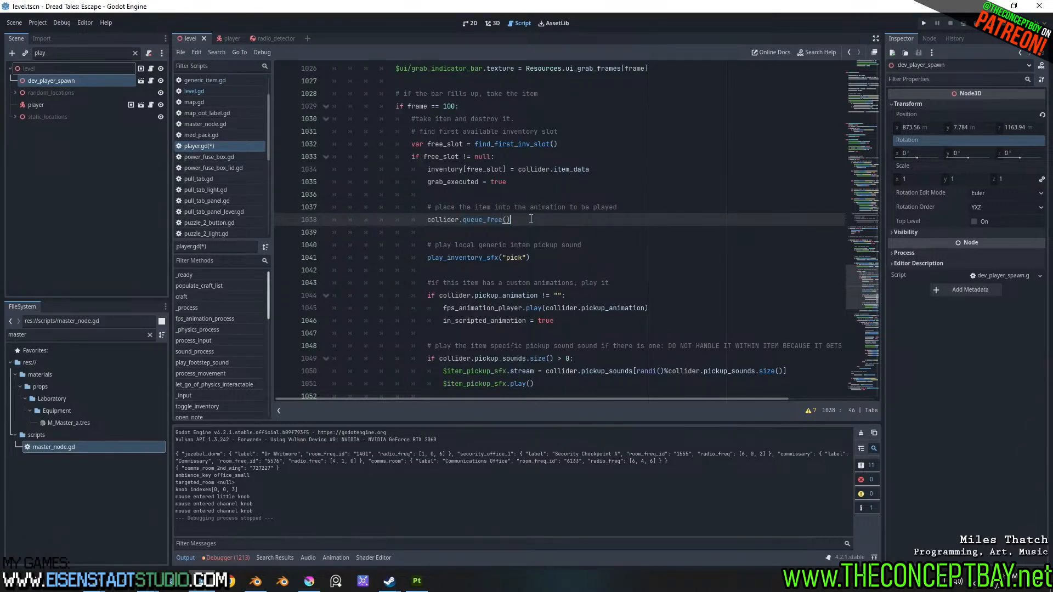
- Comment out collider.queue_free() in the item-taking block and insert an empty line above it
click(426, 219)
text(#)
click(630, 207)
key(Return)
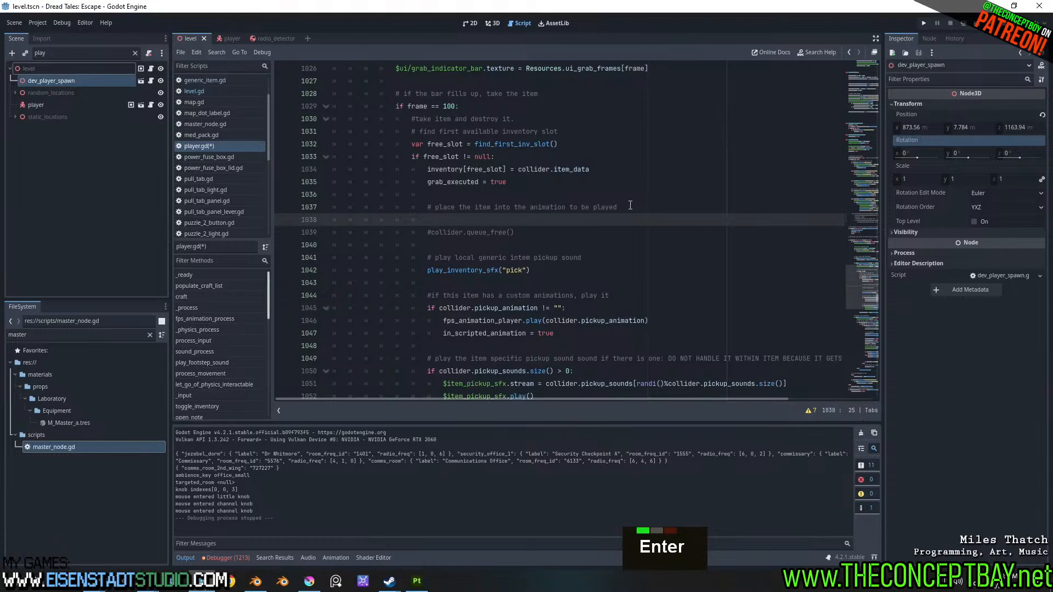
- Write collider.get_parent().remove_child(collider) on the empty line below the "place the item into the animation" comment
text(c)
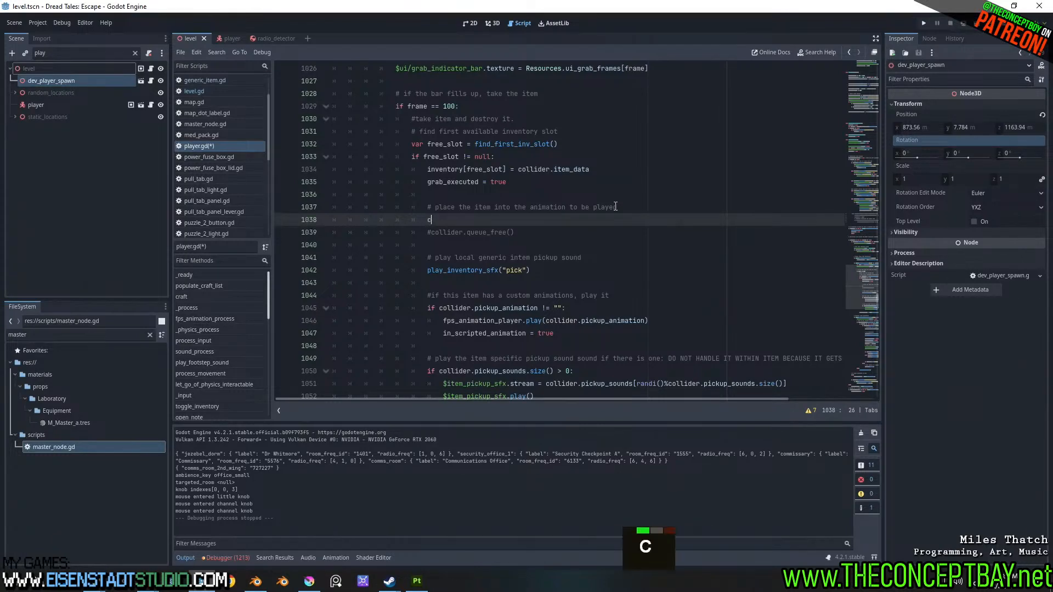
key(BackSpace)
text(collider)
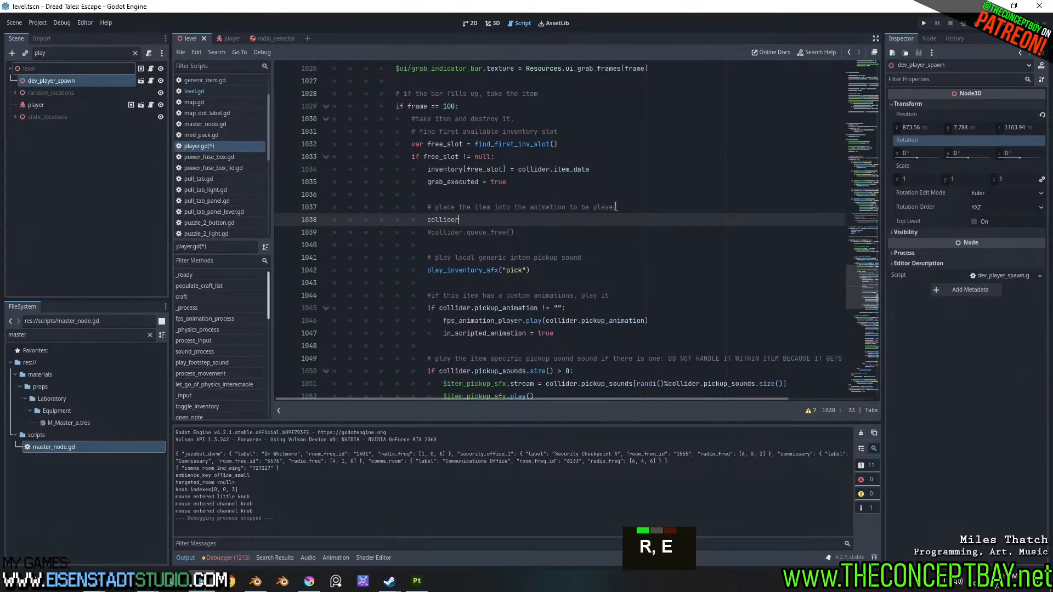
text(.get_parent())
key(Left)
key(Right)
text(.remove()
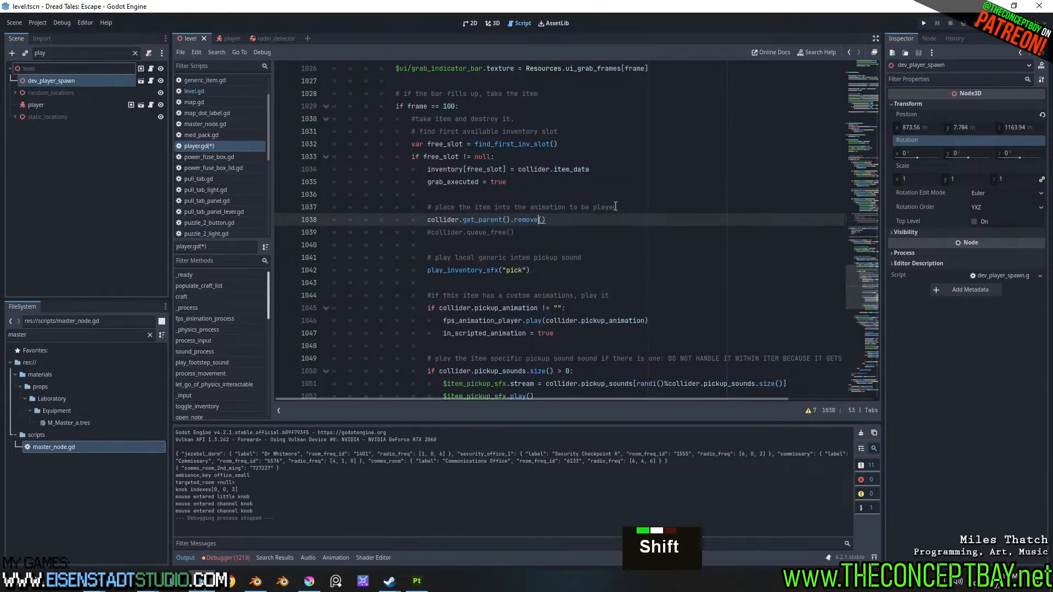
key(Left)
text(_child)
key(Right)
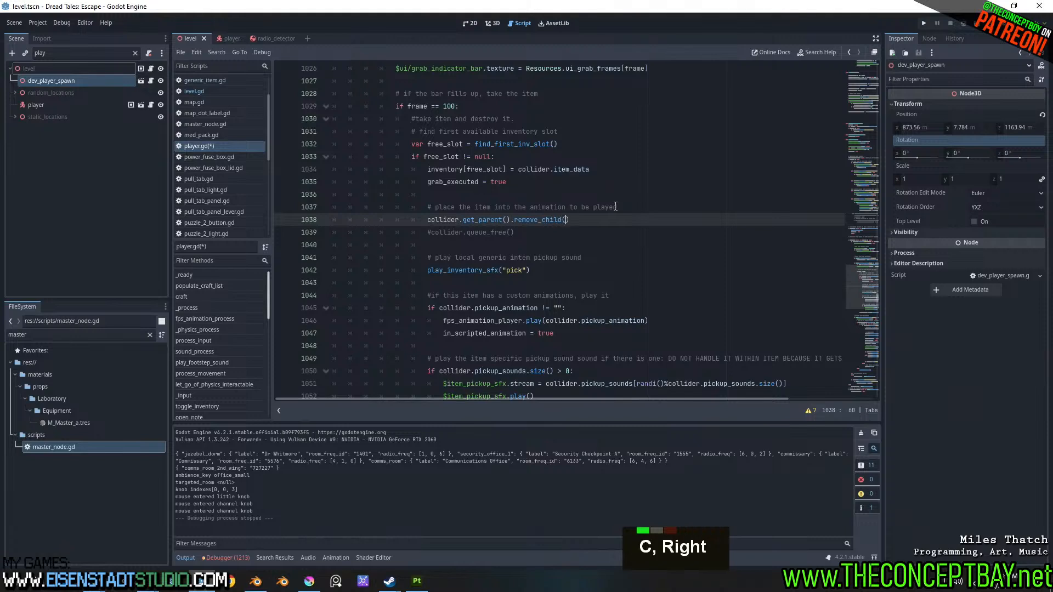
text(cp)
key(BackSpace)
key(BackSpace)
text(collider)
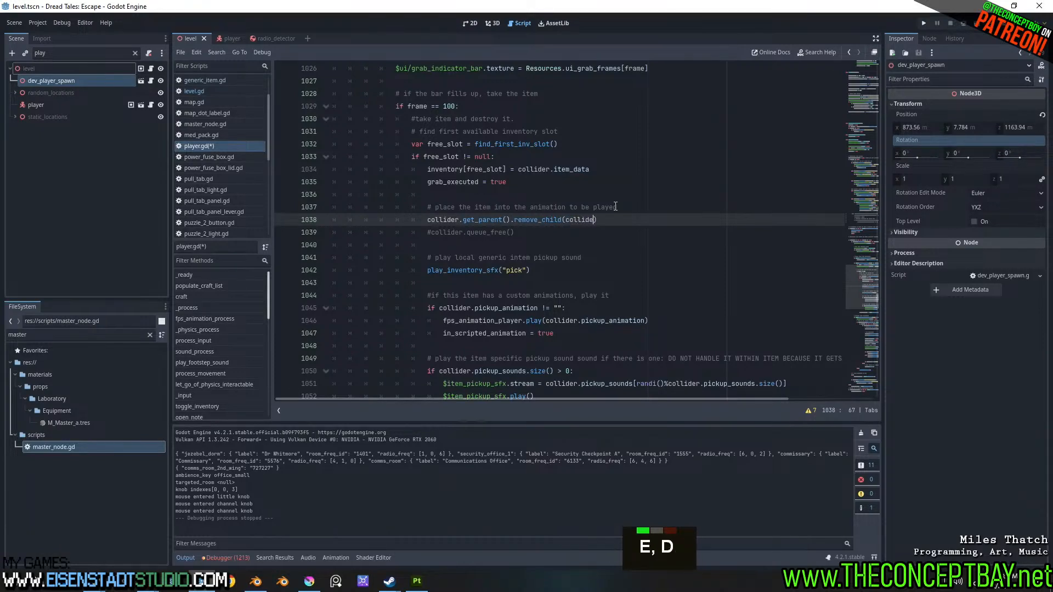
key(Right)
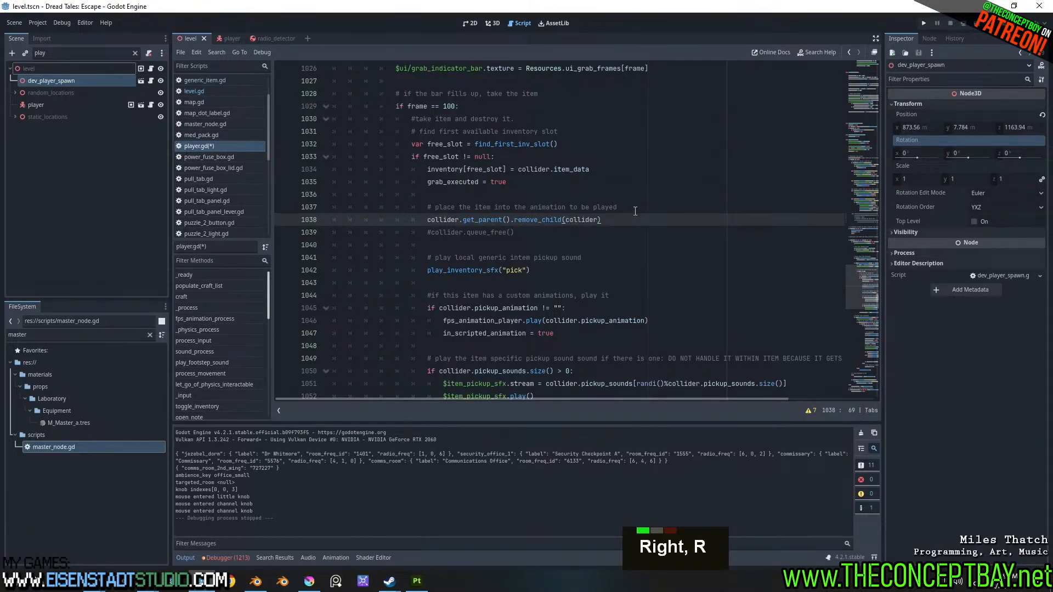
- Open the player scene, locate item_held_node, and add item_held_node.add_child(collider) plus a new line below the remove_child call
key(Return)
click(51, 105)
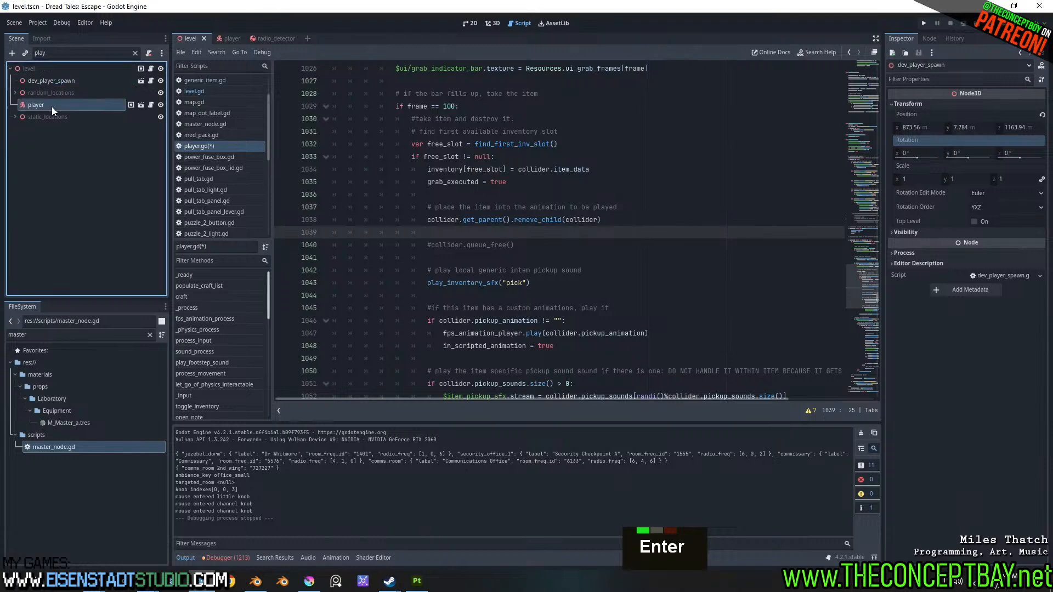
click(143, 104)
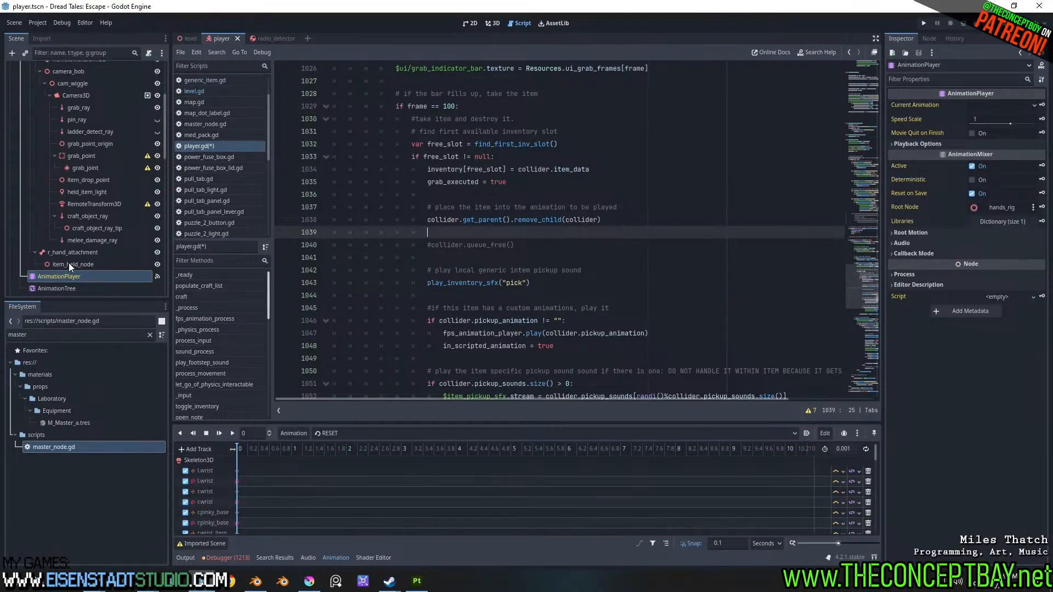
drag(69, 264, 91, 268)
click(472, 232)
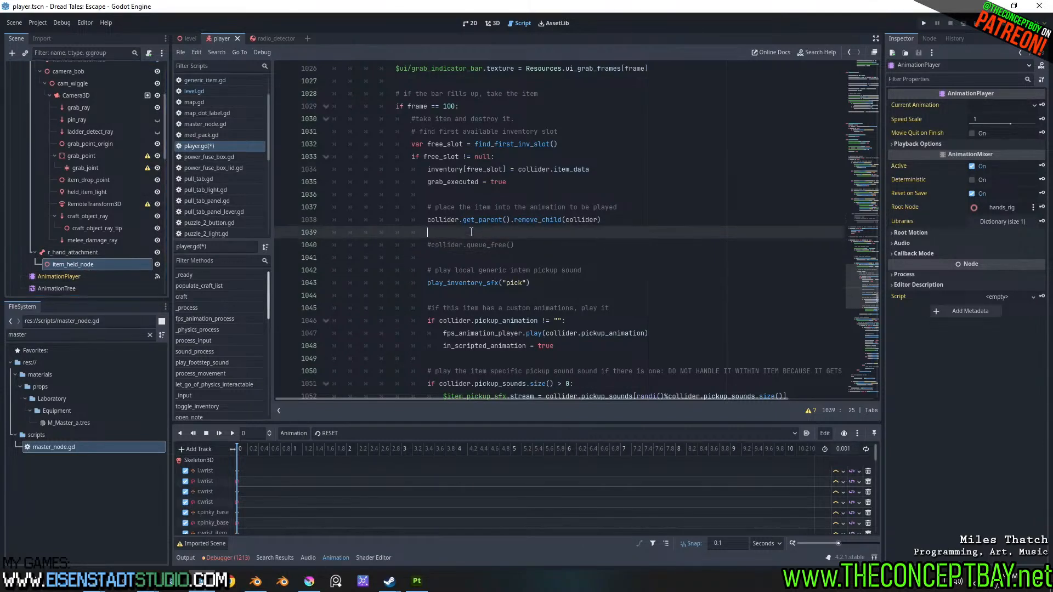
text(item_held)
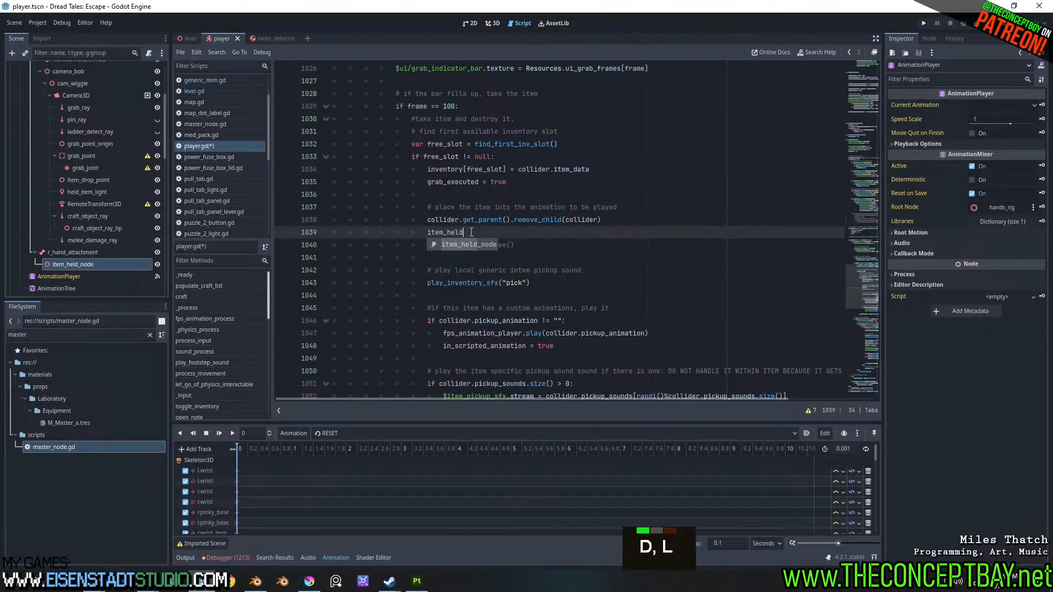
key(Return)
text(.a)
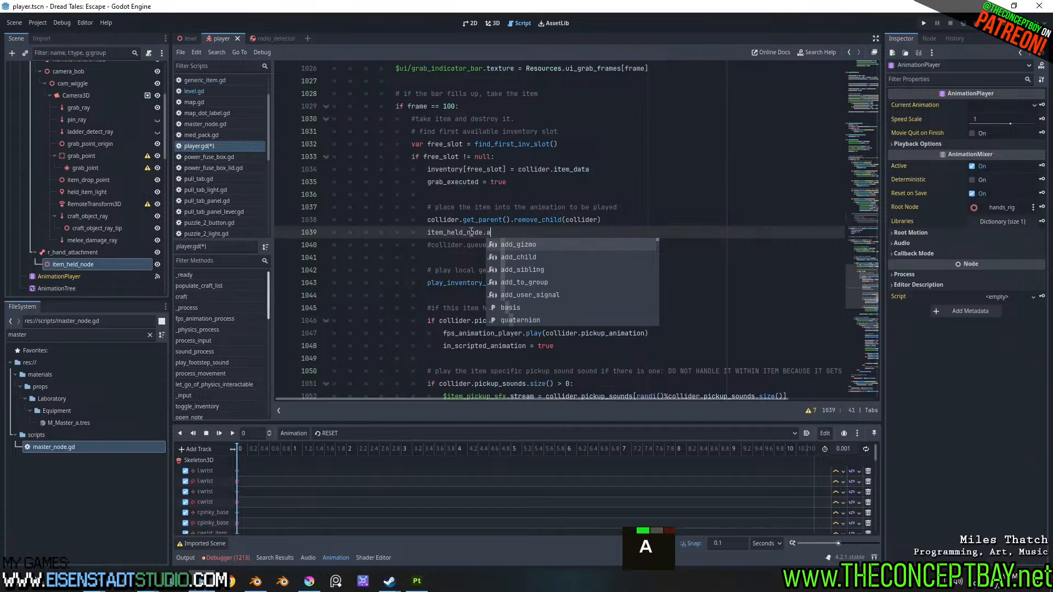
text(dd_c)
key(Return)
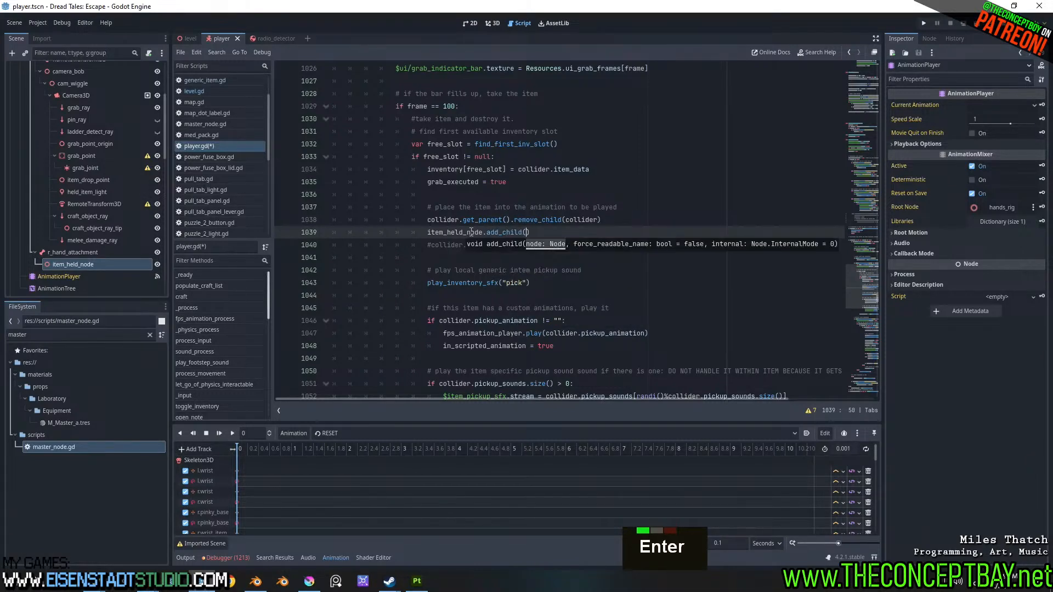
text(collider)
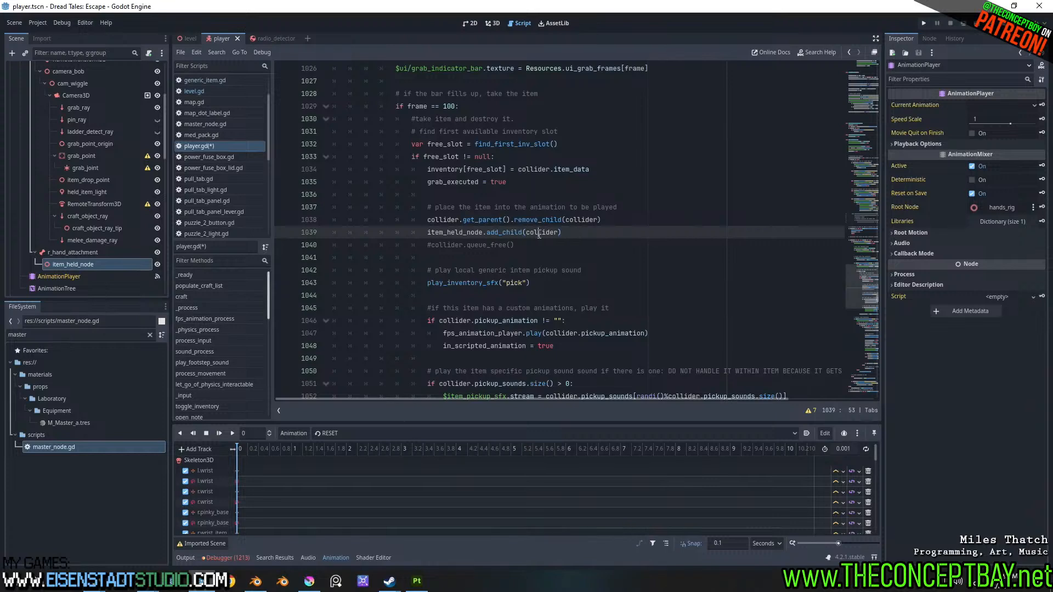
key(ctrl+c)
key(Return)
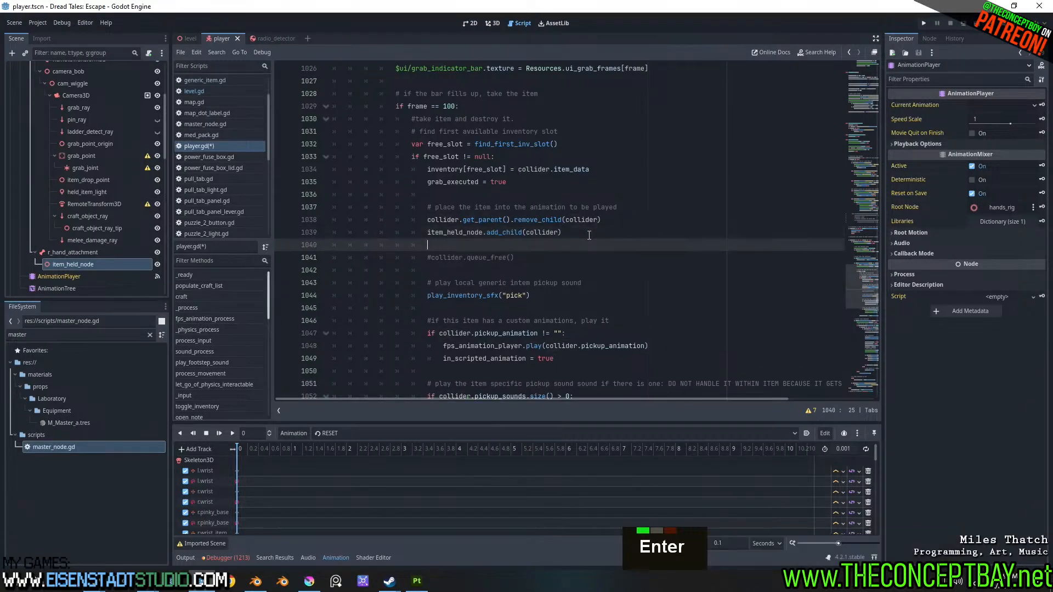
key(ctrl+v)
key(ctrl+space)
key(ctrl+z)
key(ctrl+z)
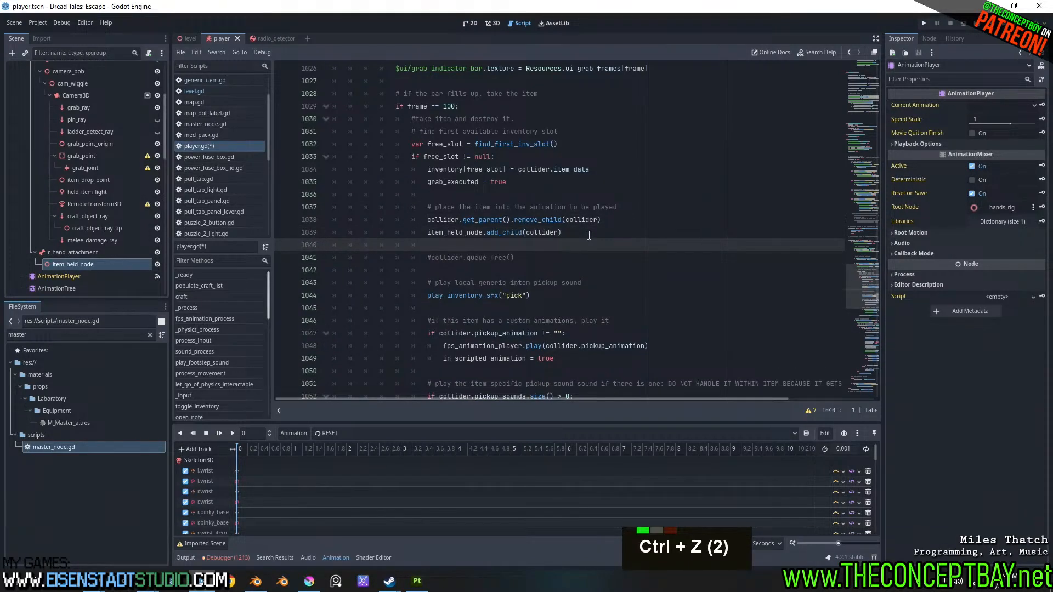
- Add the indented line collider.scale = collider.held_scale below the add_child call, looking up the Held Scale property in the radio_detector scene
key(Tab)
key(Tab)
key(Tab)
key(Tab)
key(Tab)
key(Tab)
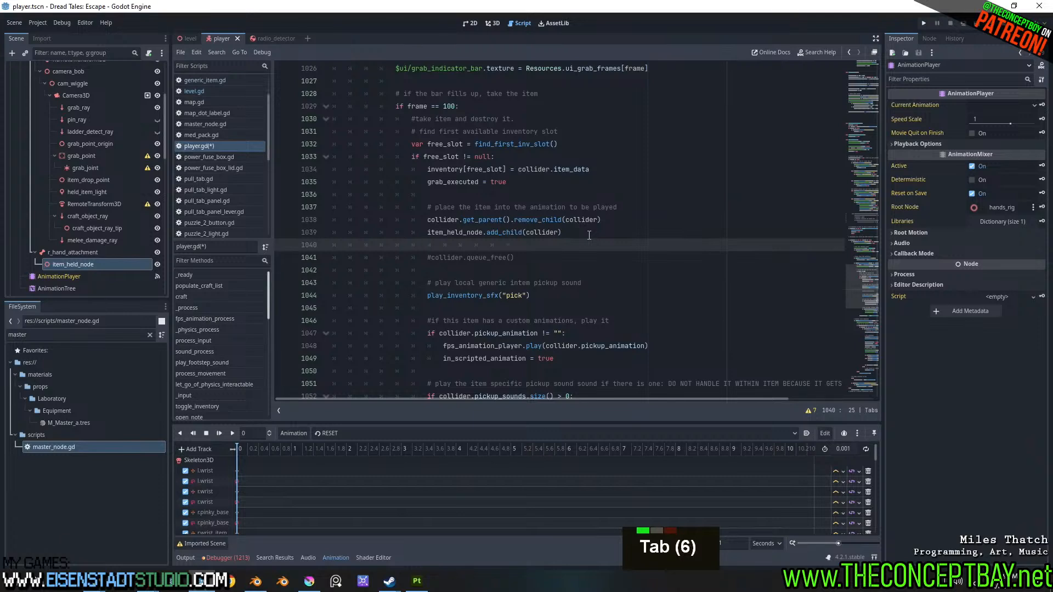
key(shift+End)
key(BackSpace)
text(collider.)
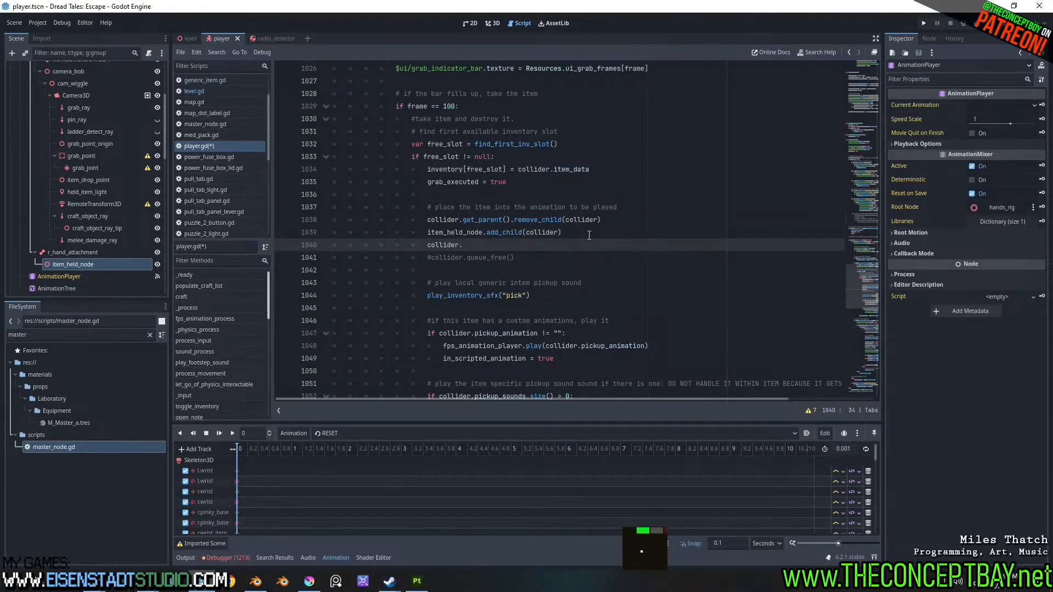
text(scale = coll)
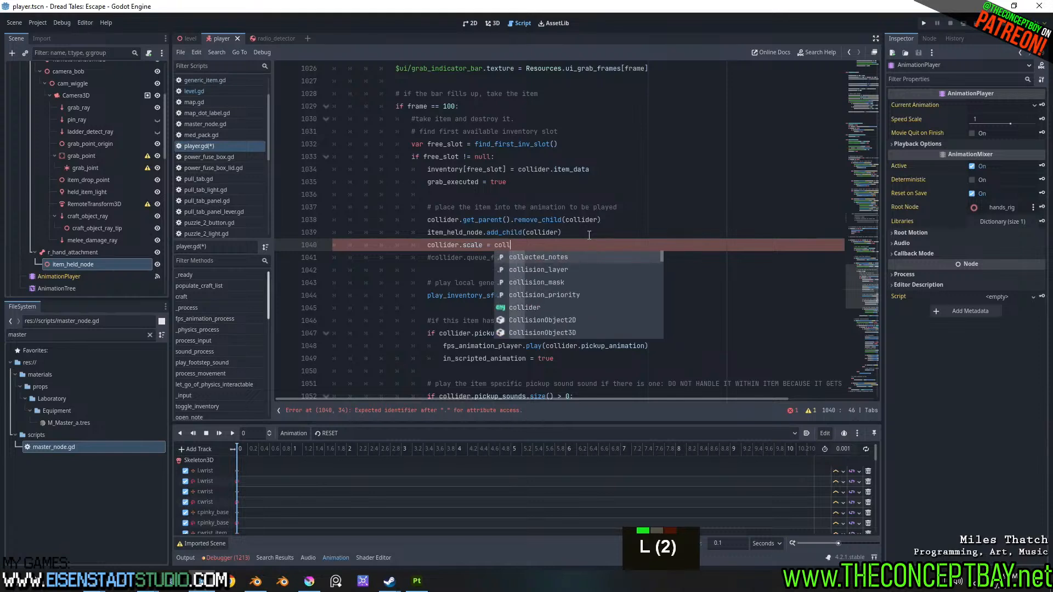
text(ider.)
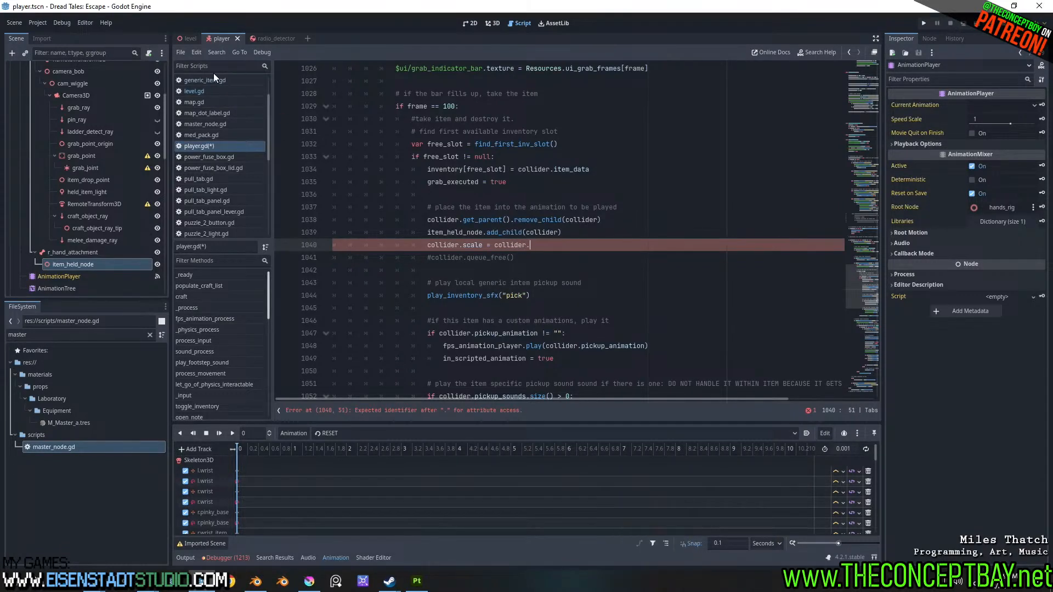
click(269, 38)
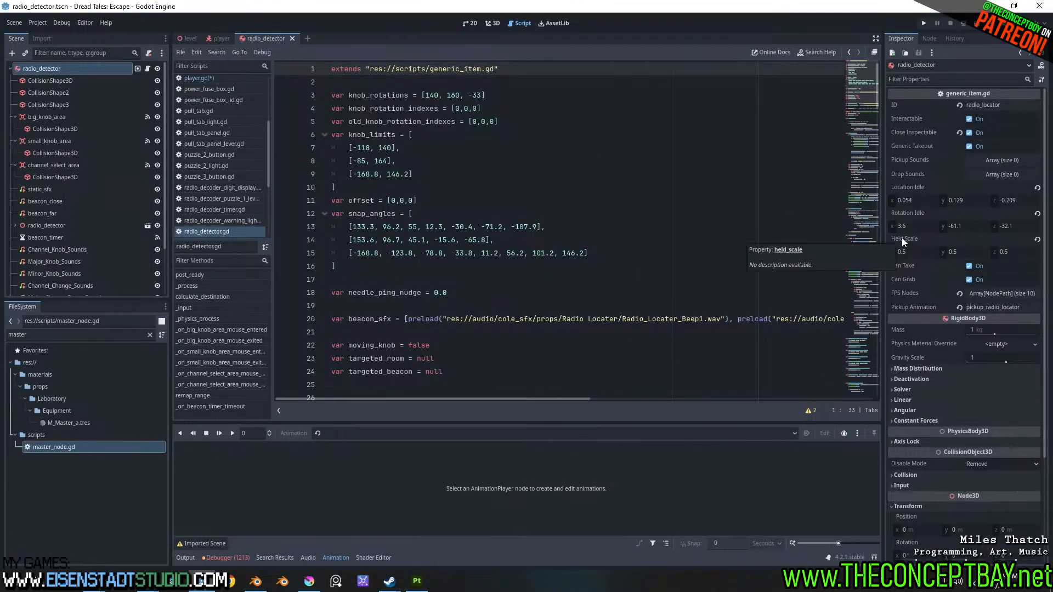
double_click(217, 75)
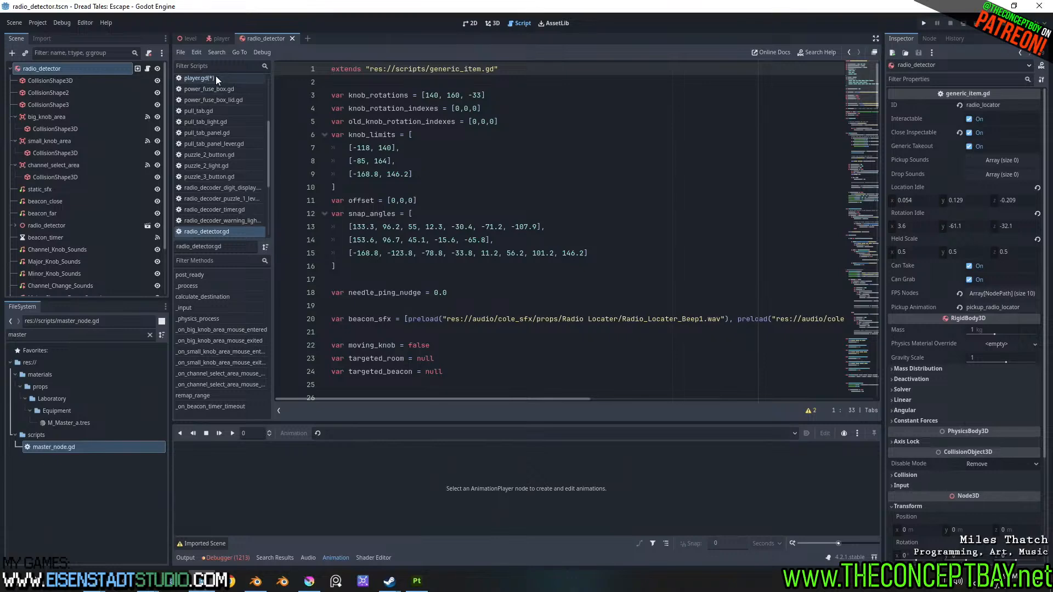
text(held_scale)
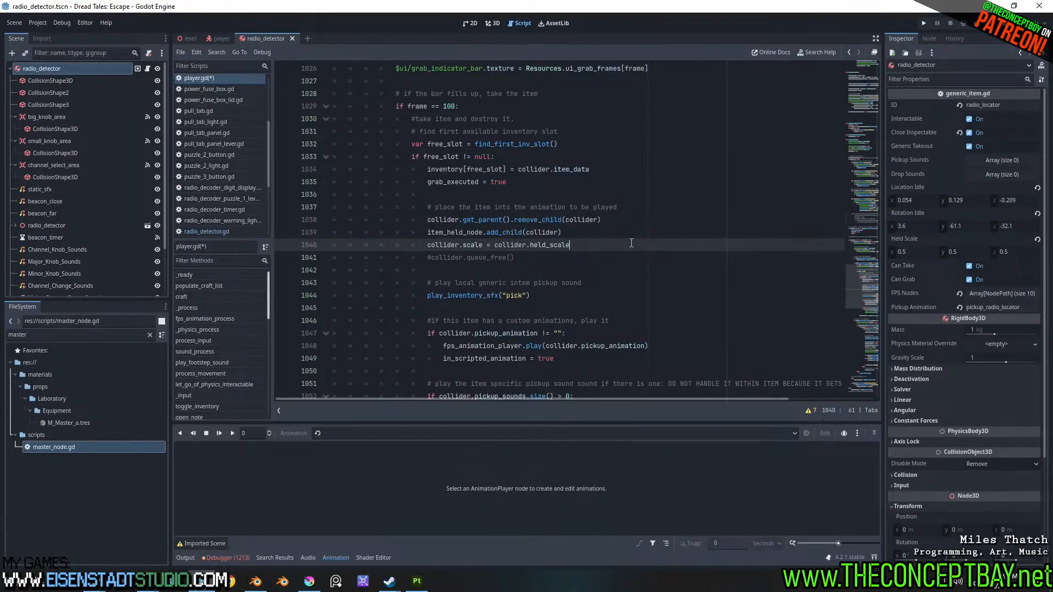
key(F6)
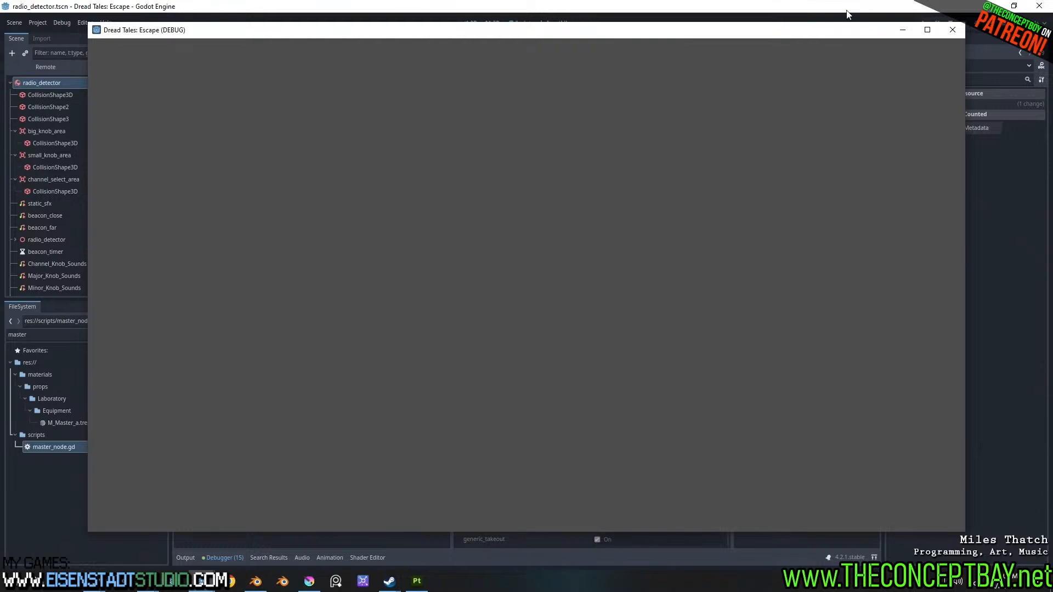
double_click(906, 28)
double_click(907, 29)
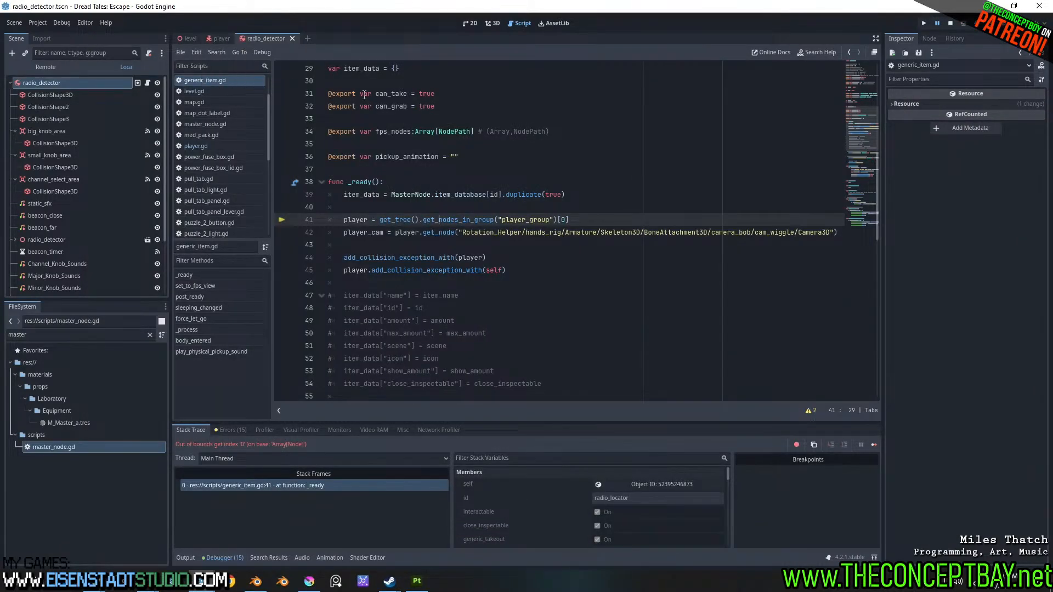
- Run the project, pick up the Radio Locator from the table to test the item's placement in the pickup animation, and quit the game
key(F5)
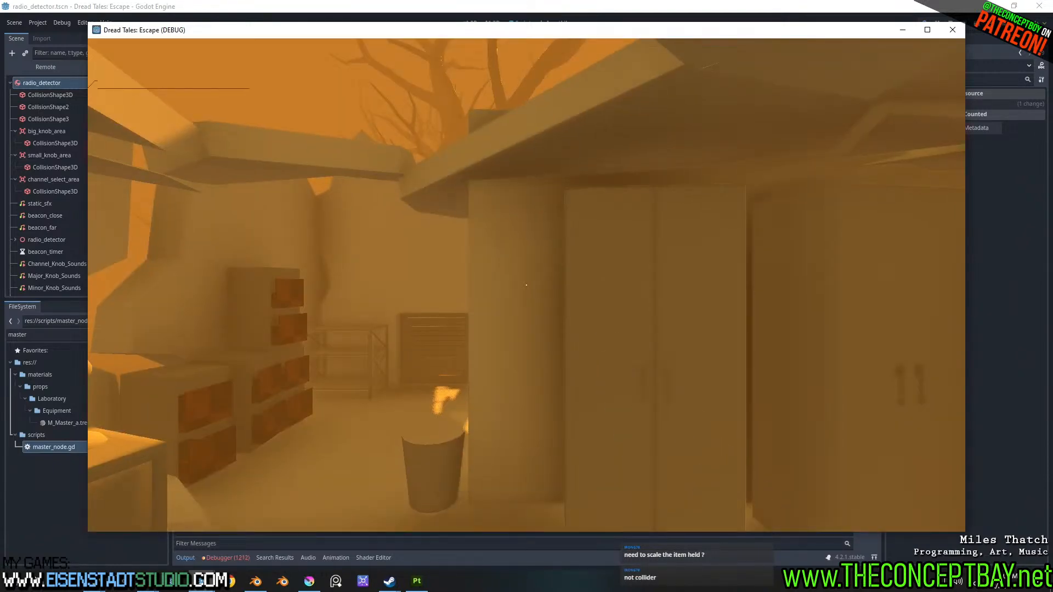
key(s)
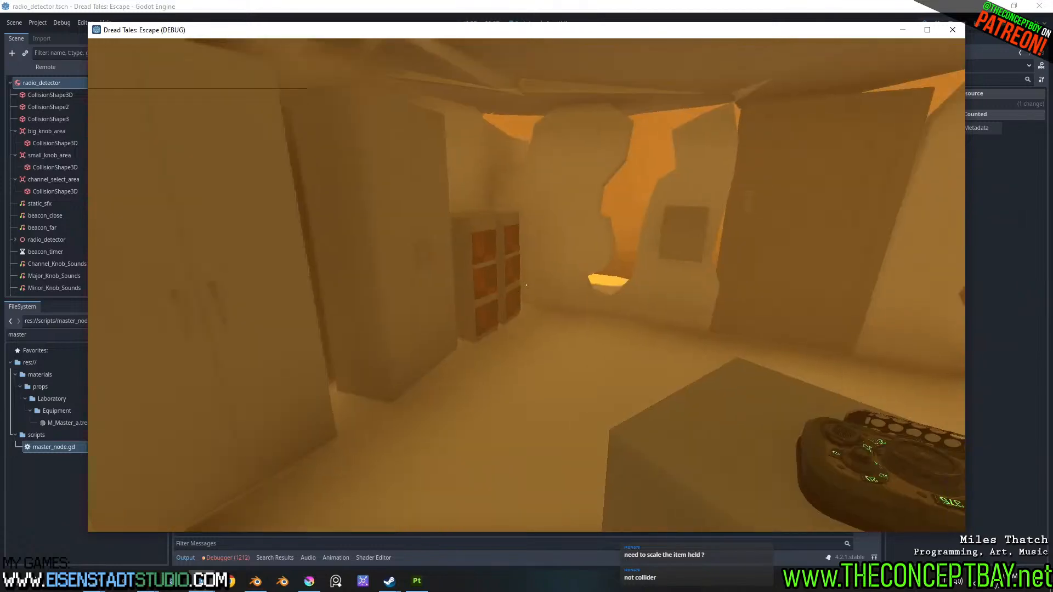
key(w)
key(Caps_Lock)
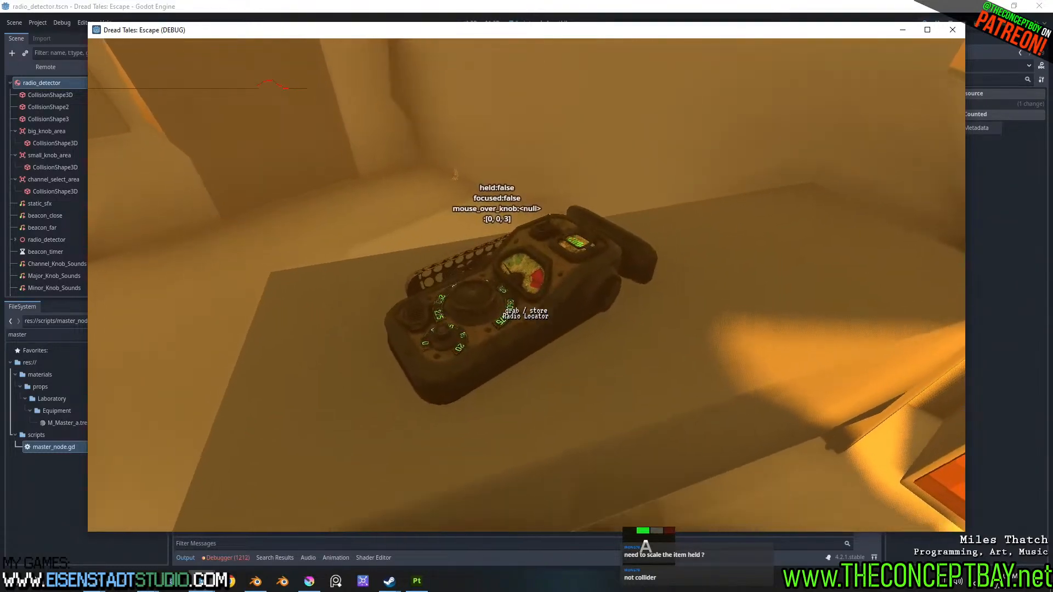
key(e)
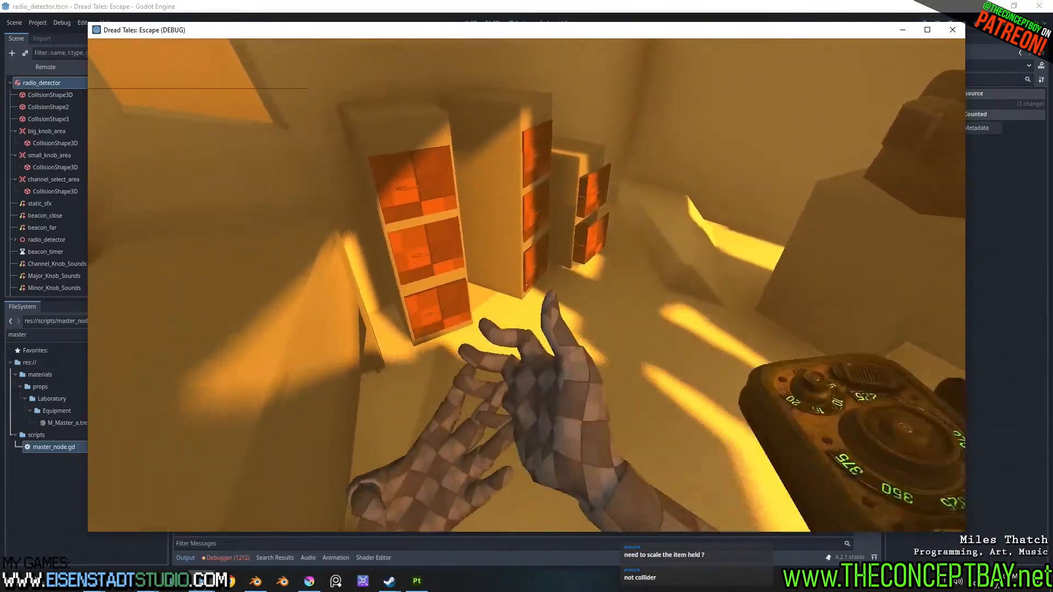
key(alt+F4)
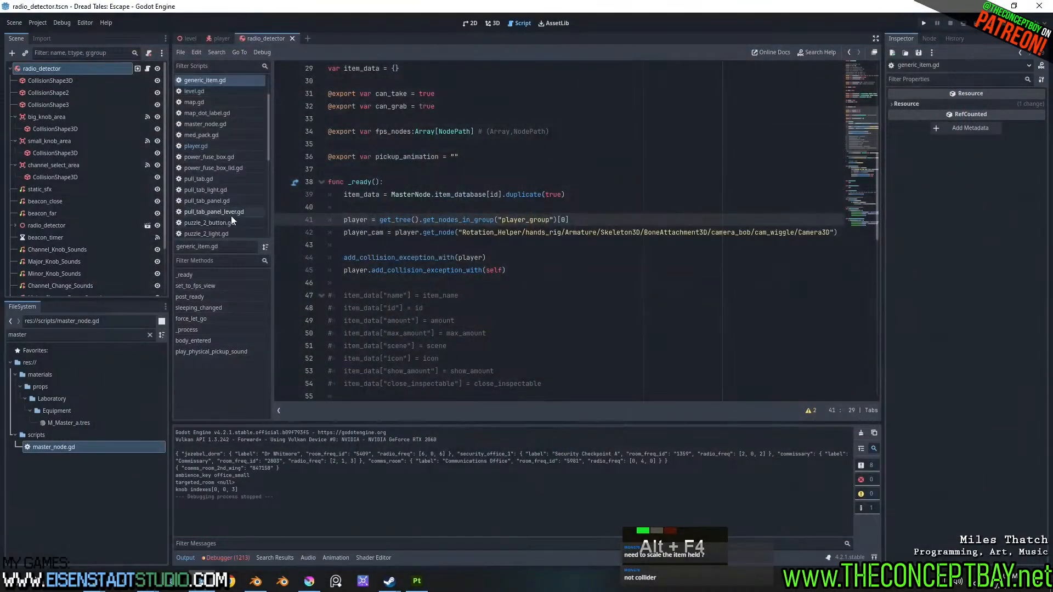
- Return to player.gd and insert collider.freeze =true directly above the collider.get_parent().remove_child(collider) line
click(206, 146)
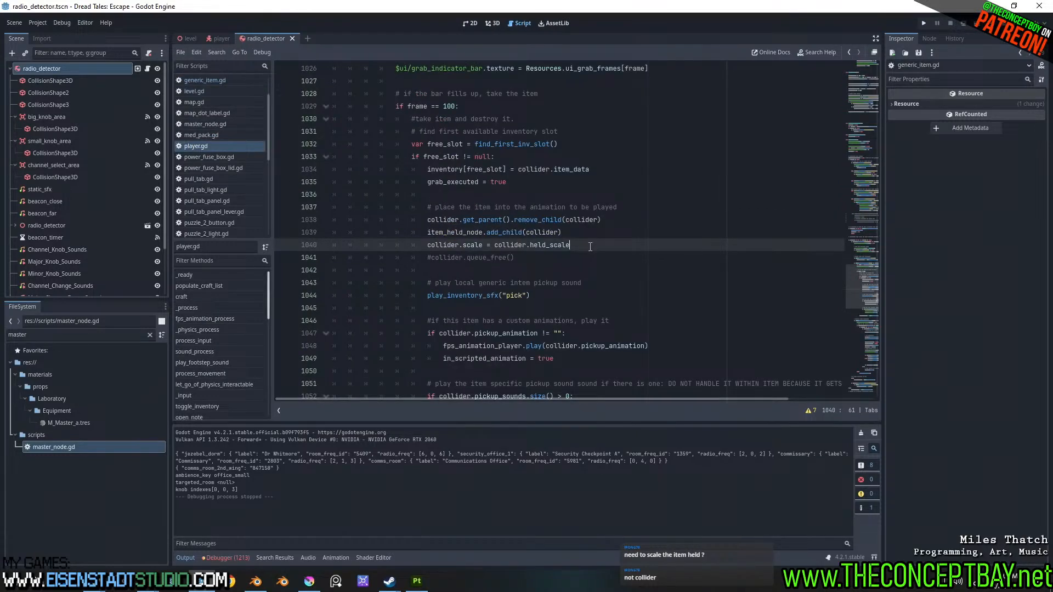
key(Return)
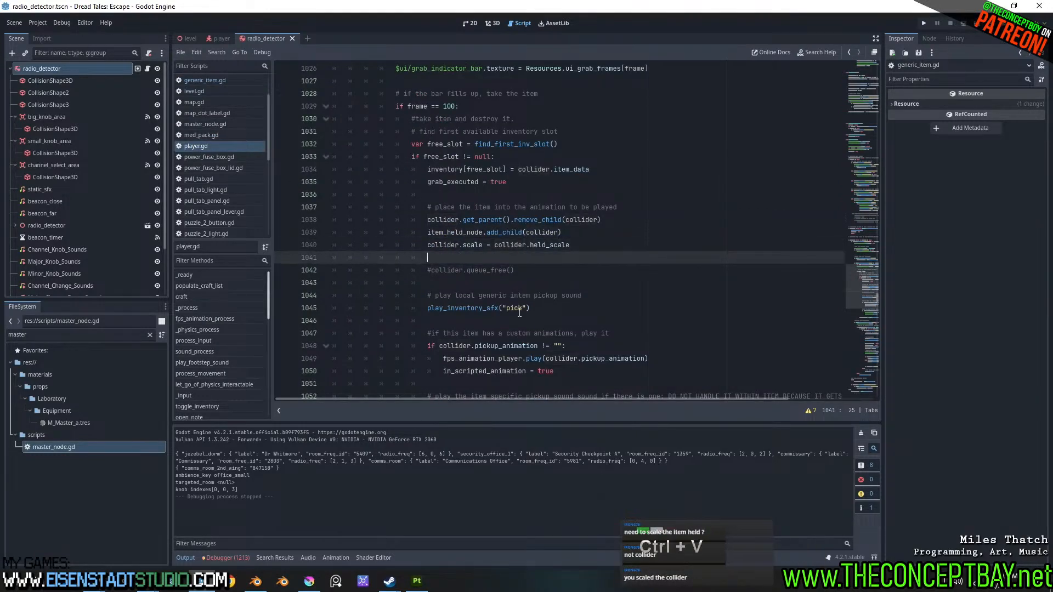
text(collider)
key(ctrl+z)
click(639, 205)
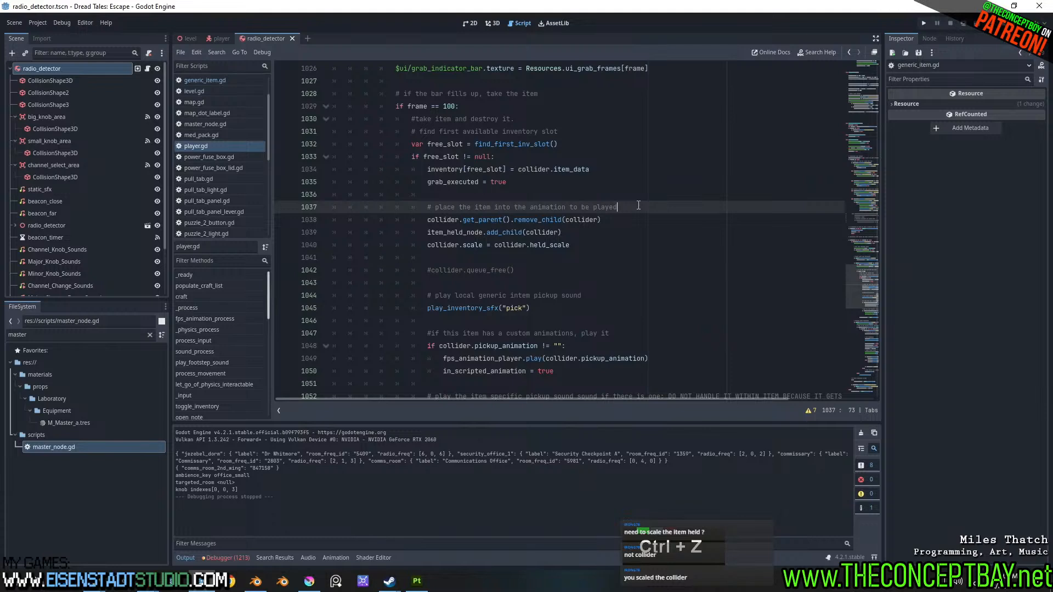
key(Return)
text(collider)
text(.freeze)
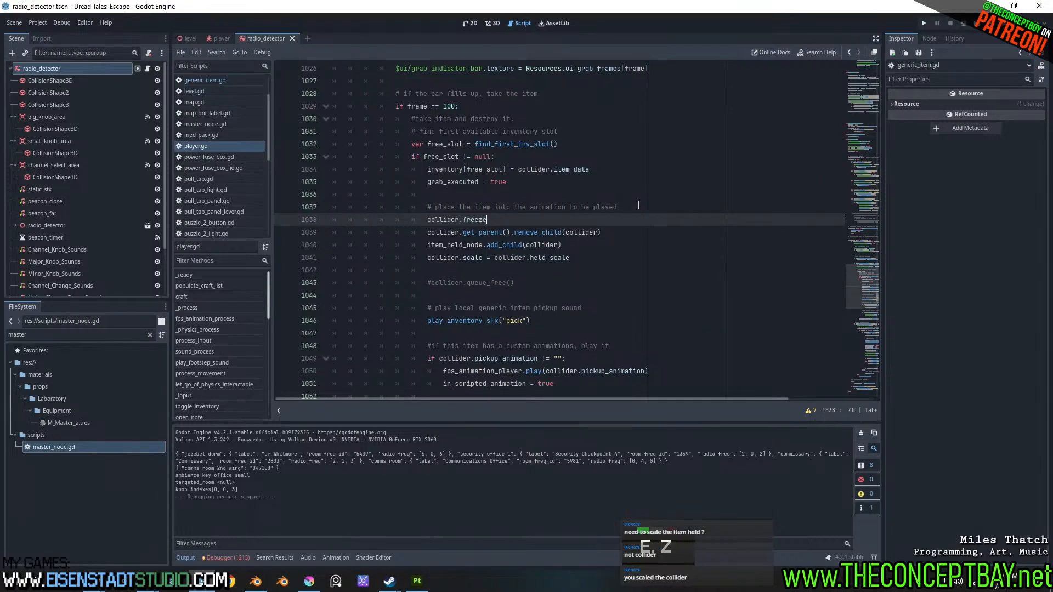
text( =true)
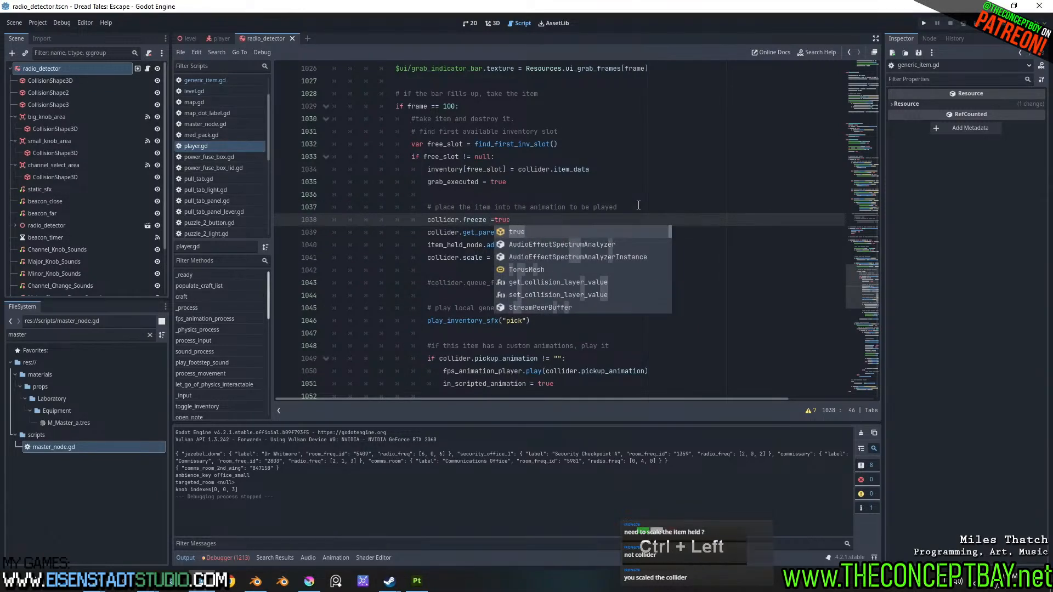
- Tidy the spacing of the freeze line to read collider.freeze = true and save the script
key(ctrl+Left)
key(BackSpace)
key(Right)
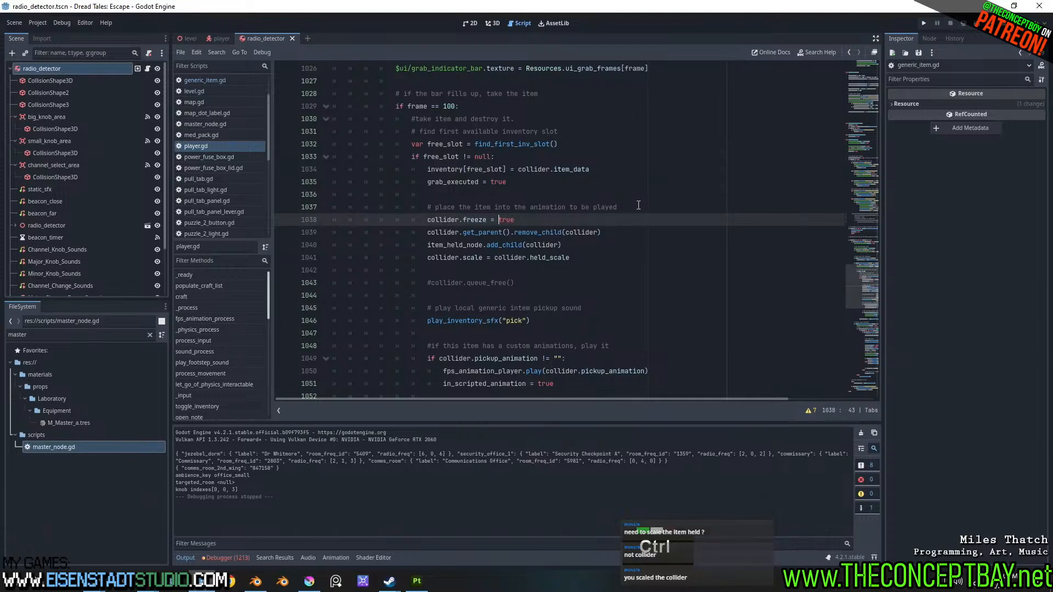
key(ctrl+s)
- Run the project, grab the Radio Locator from the table to check the pickup animation, and quit the game
key(F5)
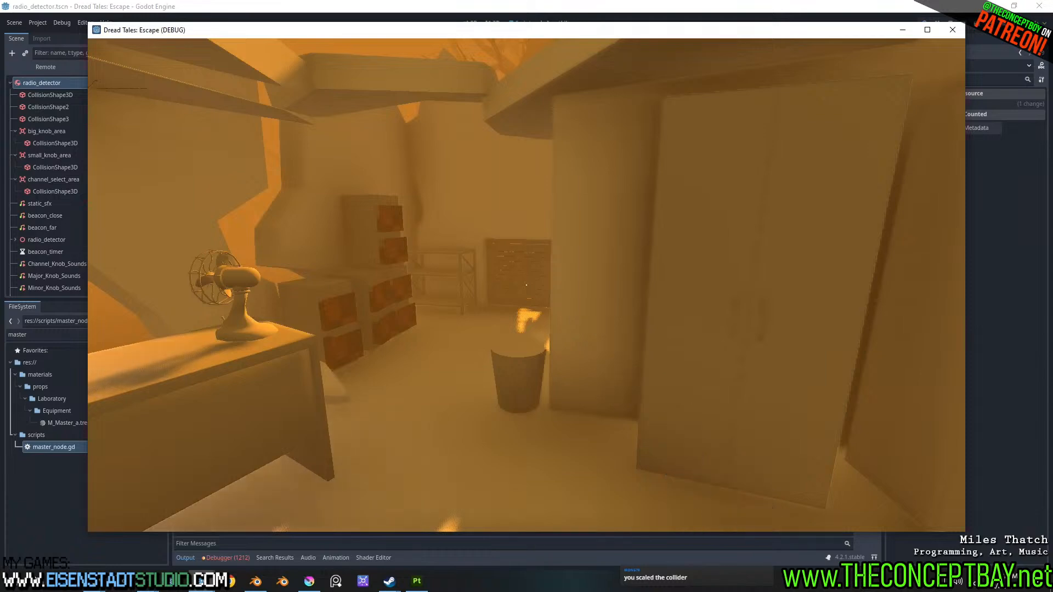
key(a)
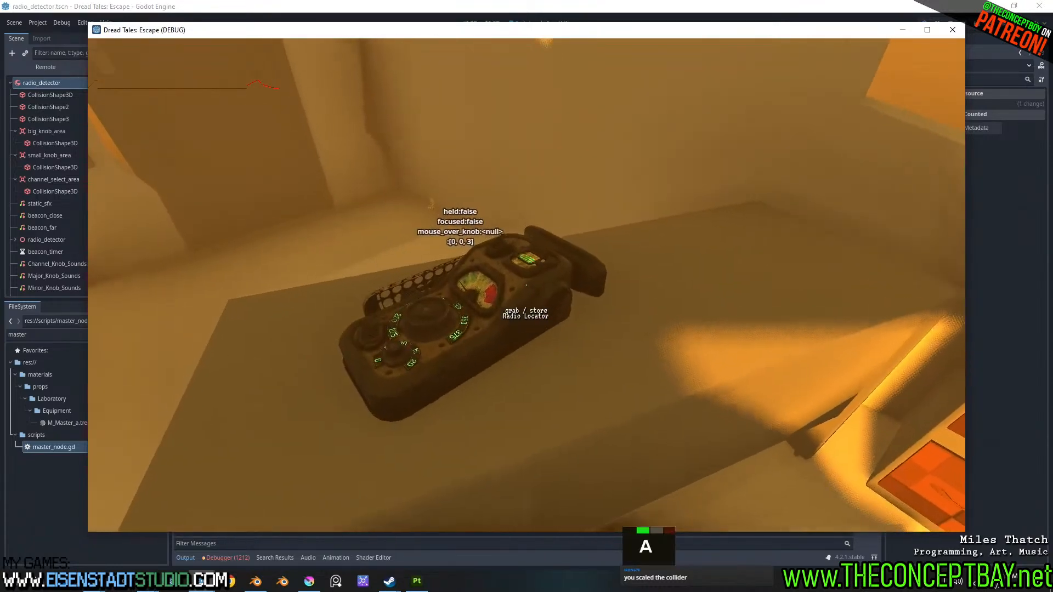
key(s)
key(w)
key(a)
key(e)
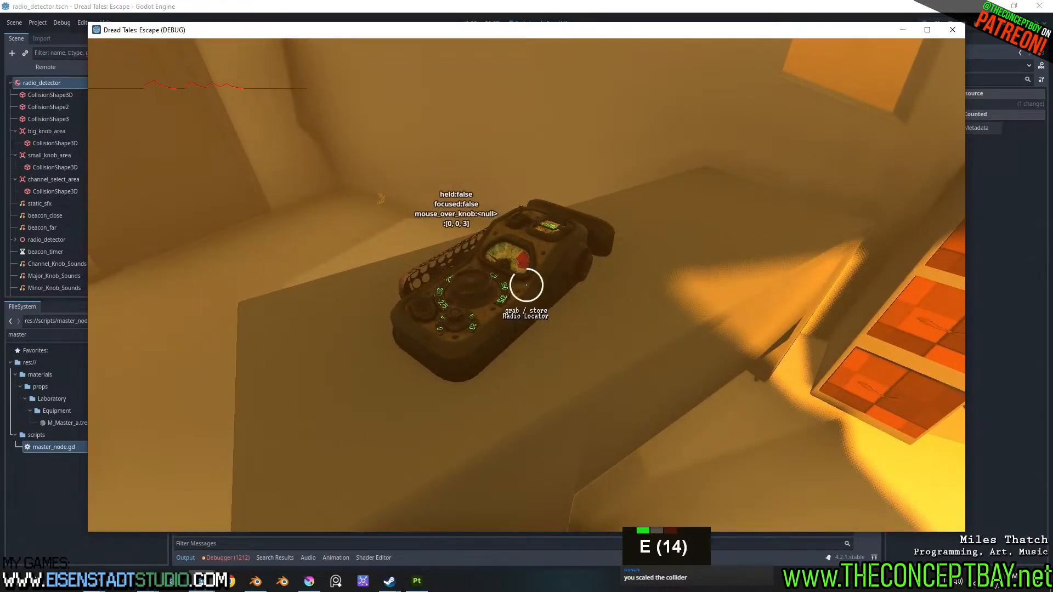
key(alt+F4)
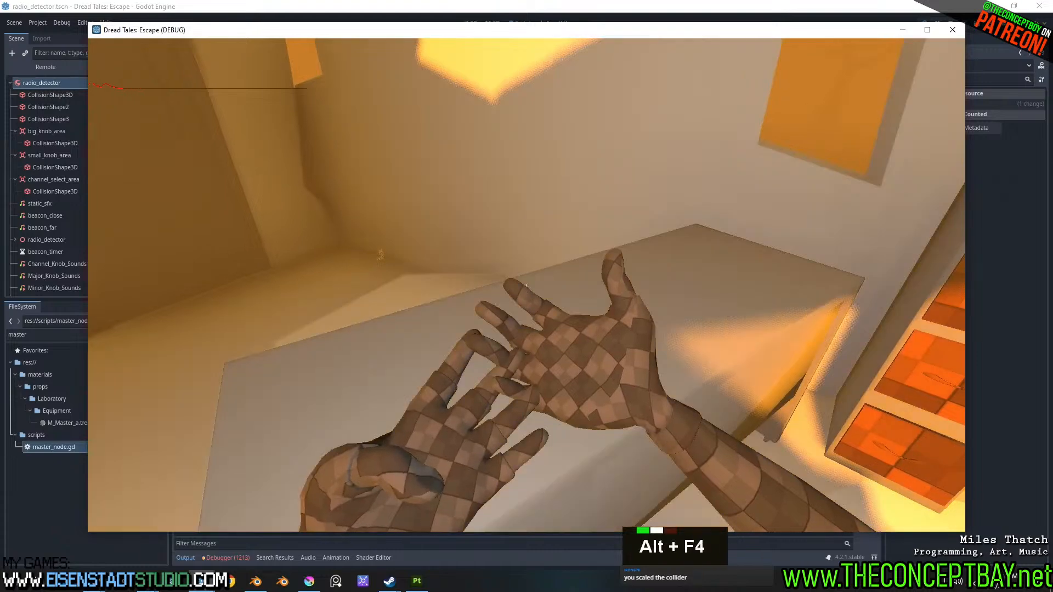
- Insert the line item_held_node.location = Vector3.ZERO directly below item_held_node.add_child(collider) in player.gd
click(599, 232)
click(599, 244)
key(Return)
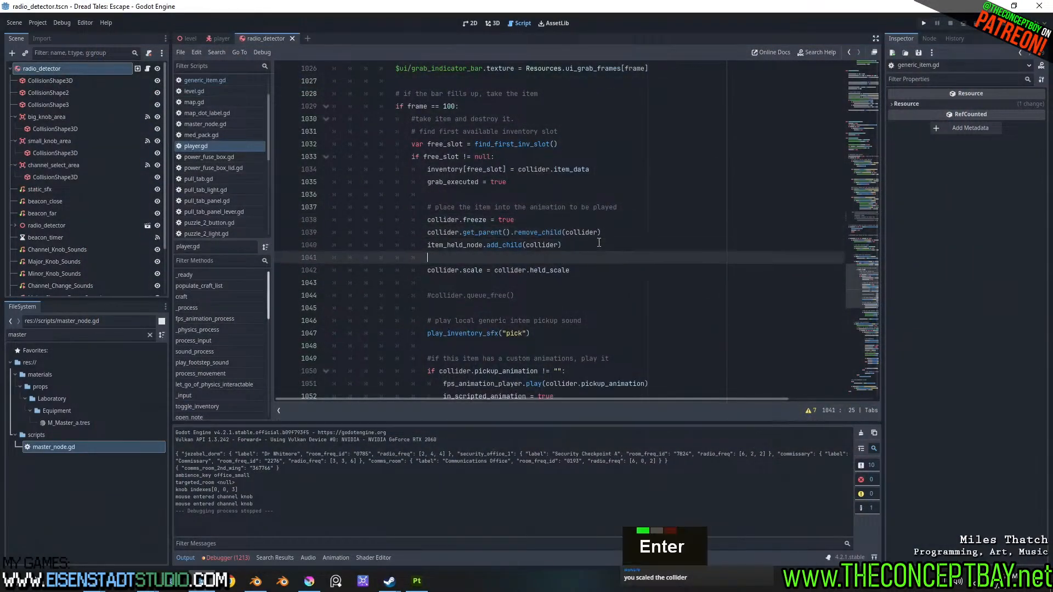
double_click(436, 241)
key(ctrl+c)
click(439, 257)
key(ctrl+v)
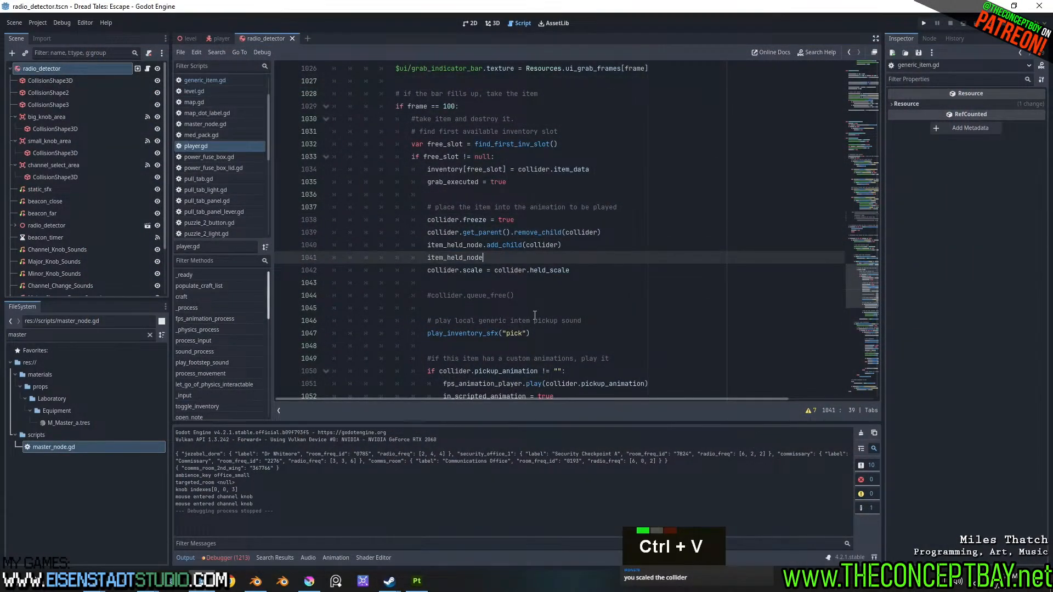
text(.location = )
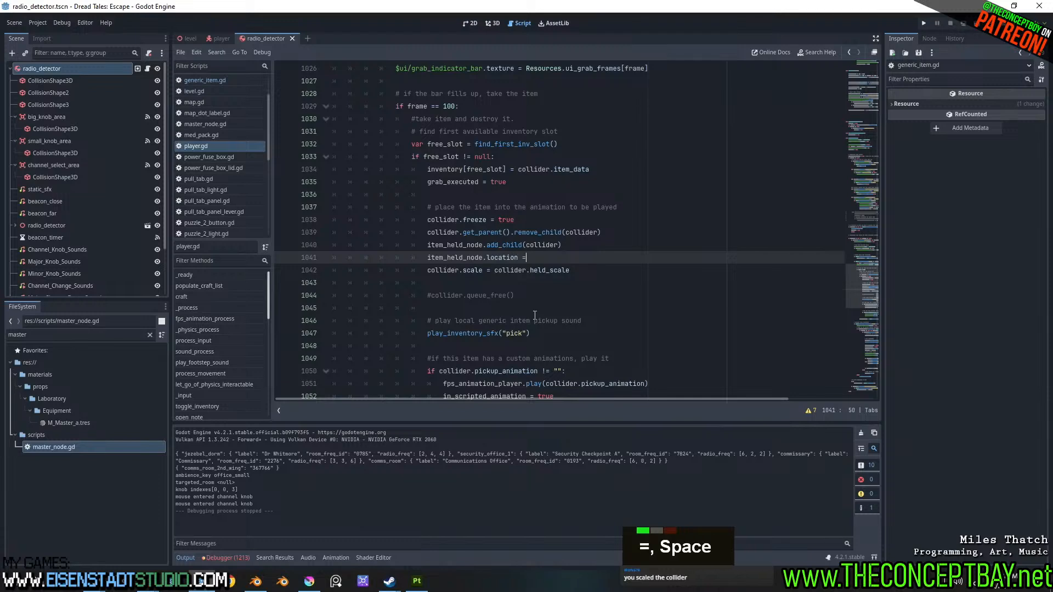
text(Vector3)
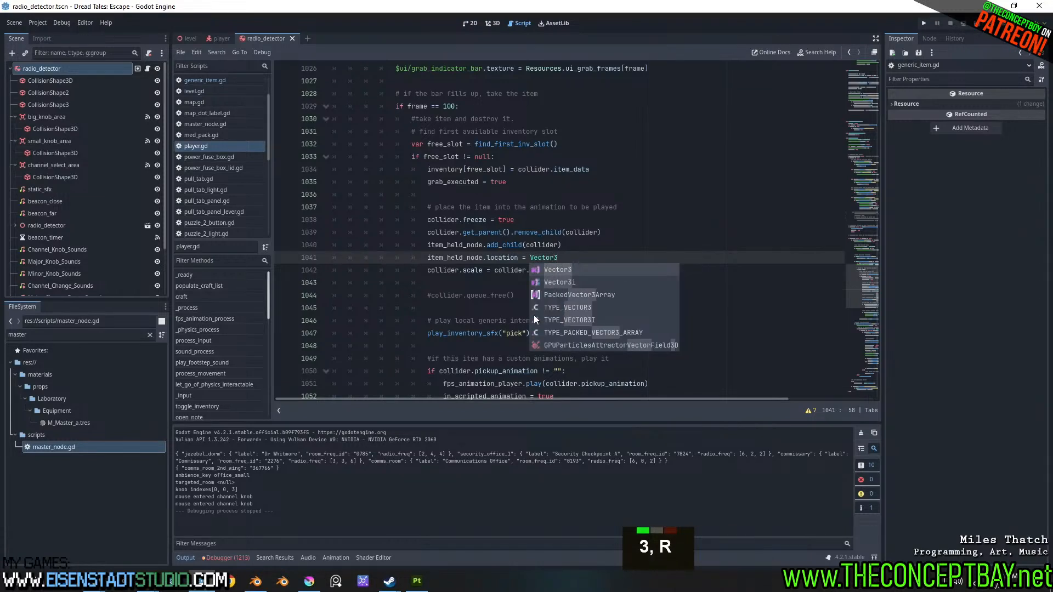
text(.Ze)
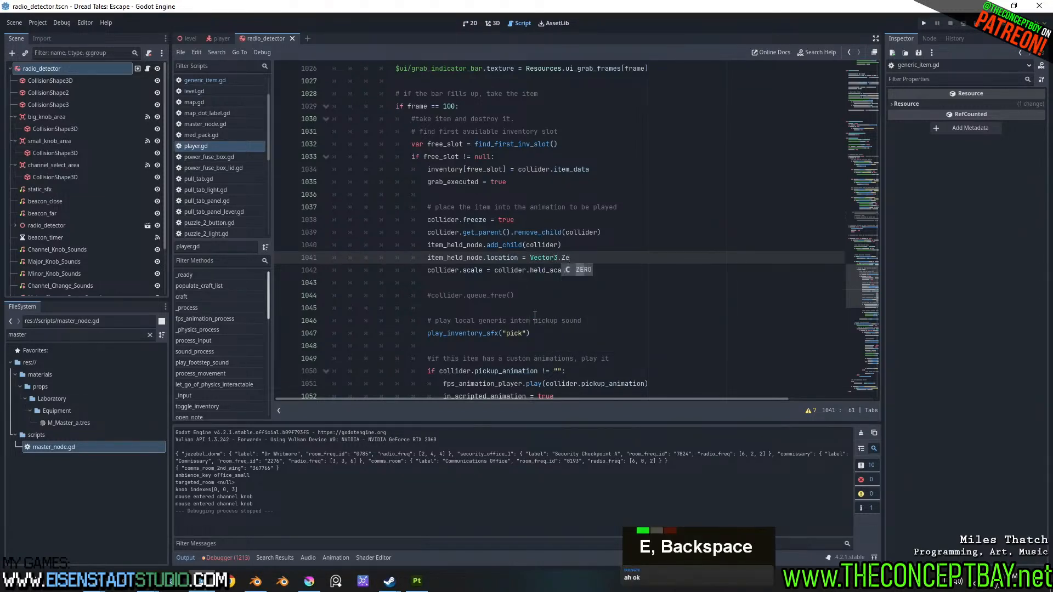
key(Return)
- Add the line item_held_node.rotation = Vector3.ZERO directly below the location line
key(Return)
text(item)
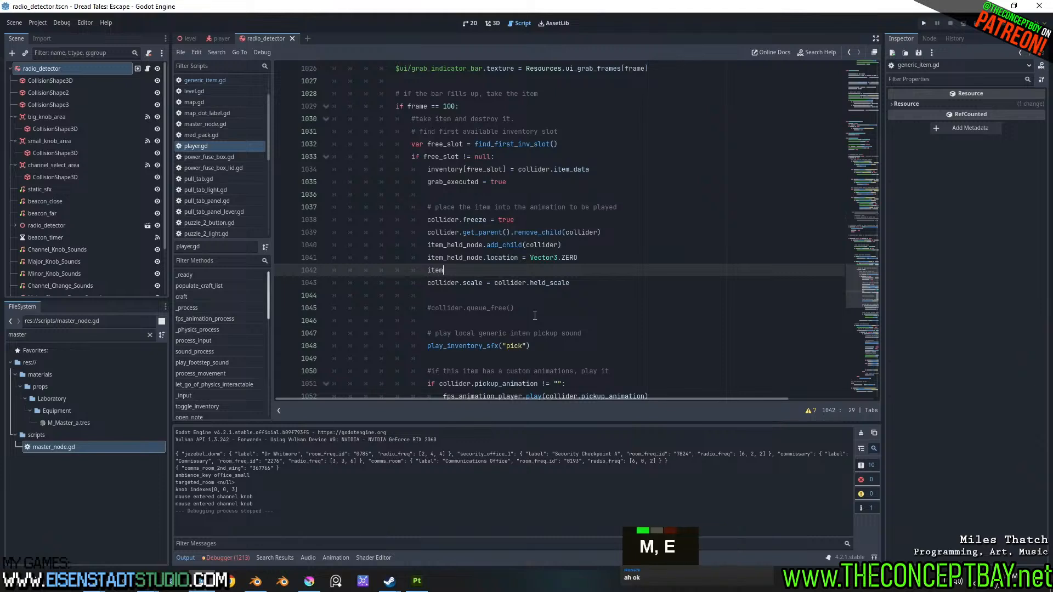
text(_held)
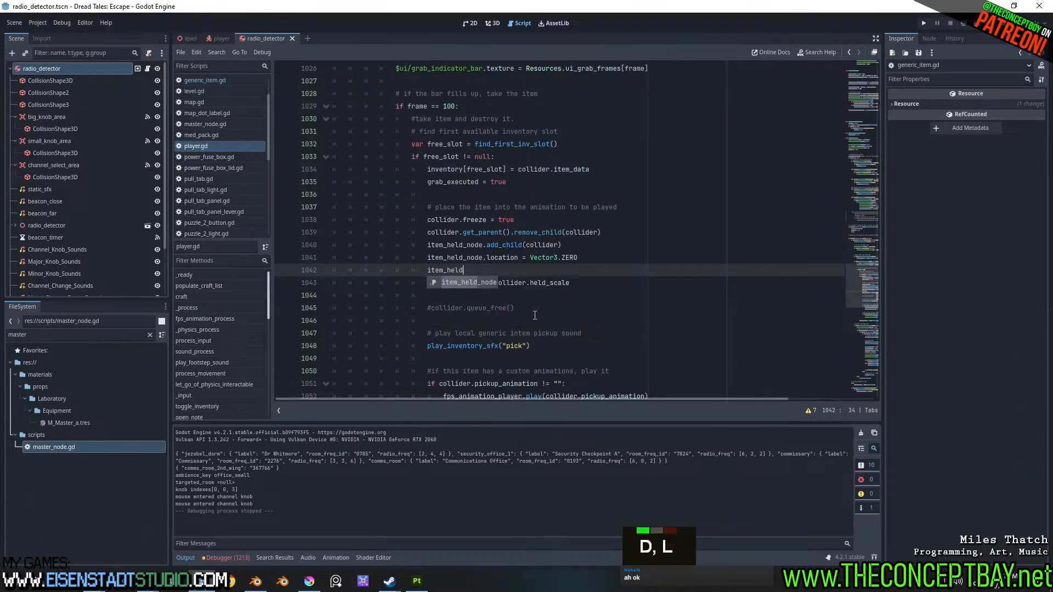
key(Return)
text(.rota)
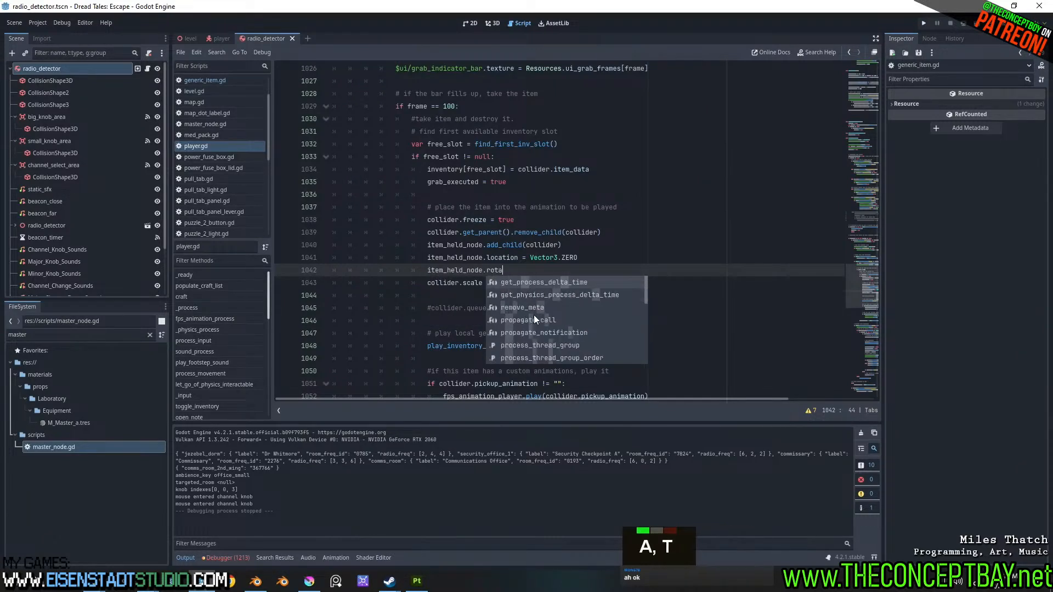
text(tion = Vec)
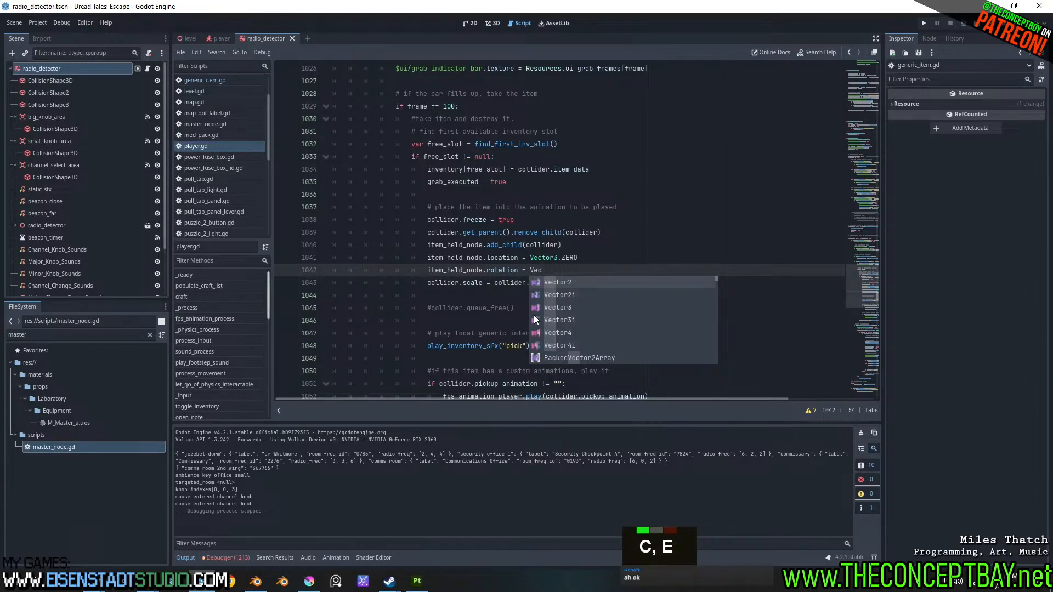
key(Down)
key(Down)
key(Return)
text(.Z)
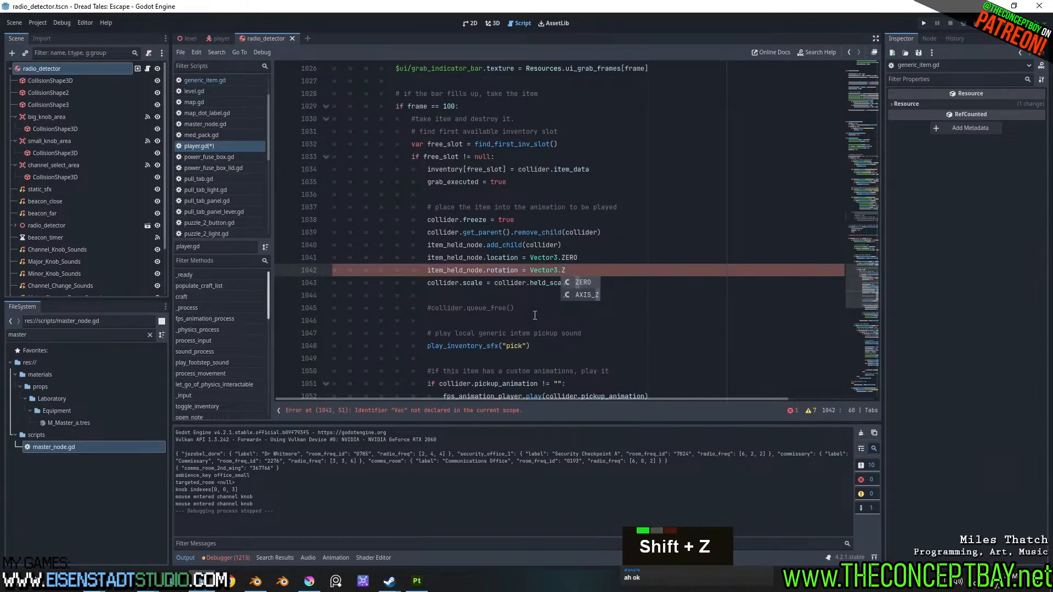
key(Return)
- Replace collider with item_held_node on both sides of the scale line, giving item_held_node.scale = item_held_node.held_scale
double_click(464, 270)
key(ctrl+c)
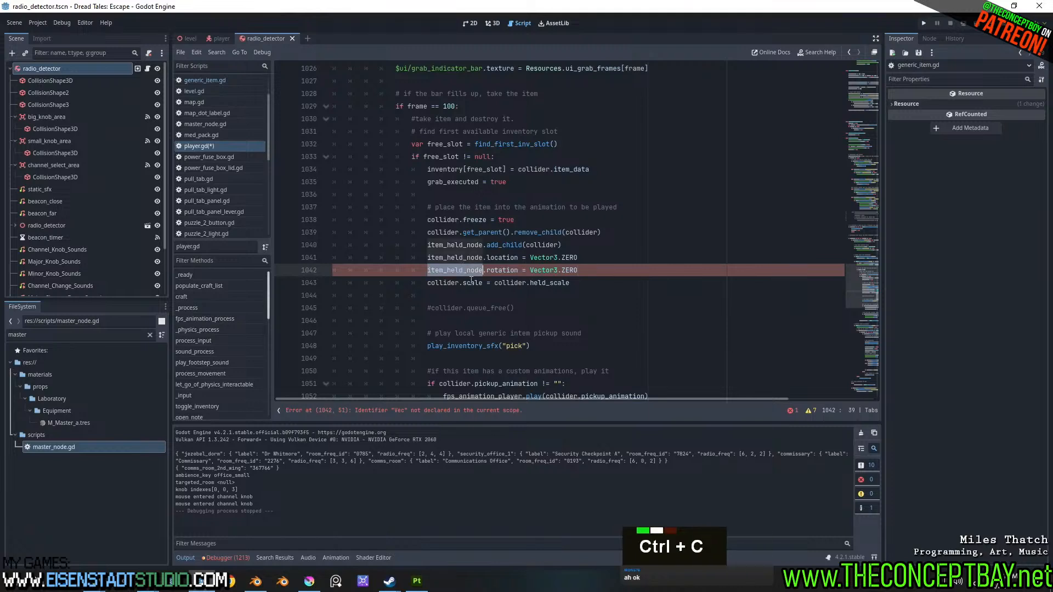
drag(523, 345, 447, 283)
key(ctrl+v)
key(ctrl+z)
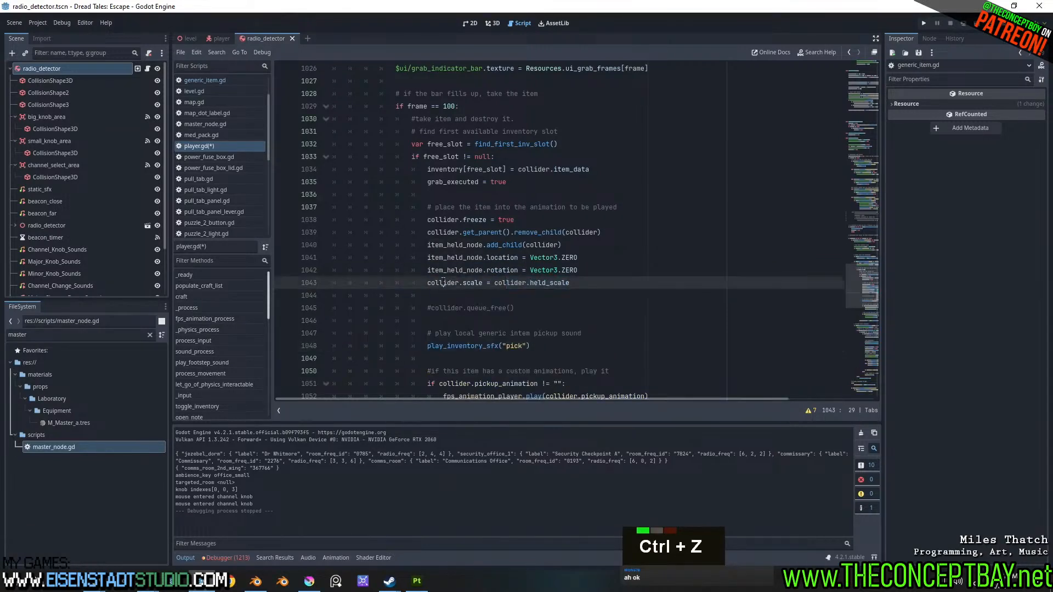
double_click(446, 283)
double_click(449, 270)
key(ctrl+c)
double_click(447, 283)
key(ctrl+v)
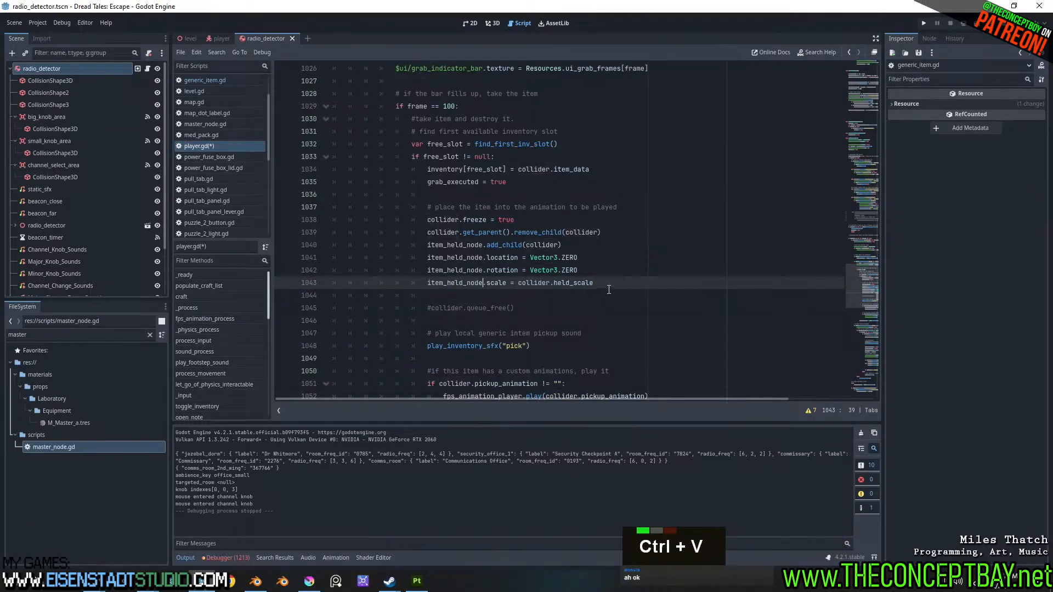
double_click(532, 282)
key(ctrl+v)
click(657, 282)
- Run the project, grab the Radio Locator to test the reset transforms, and minimise the game window
key(F5)
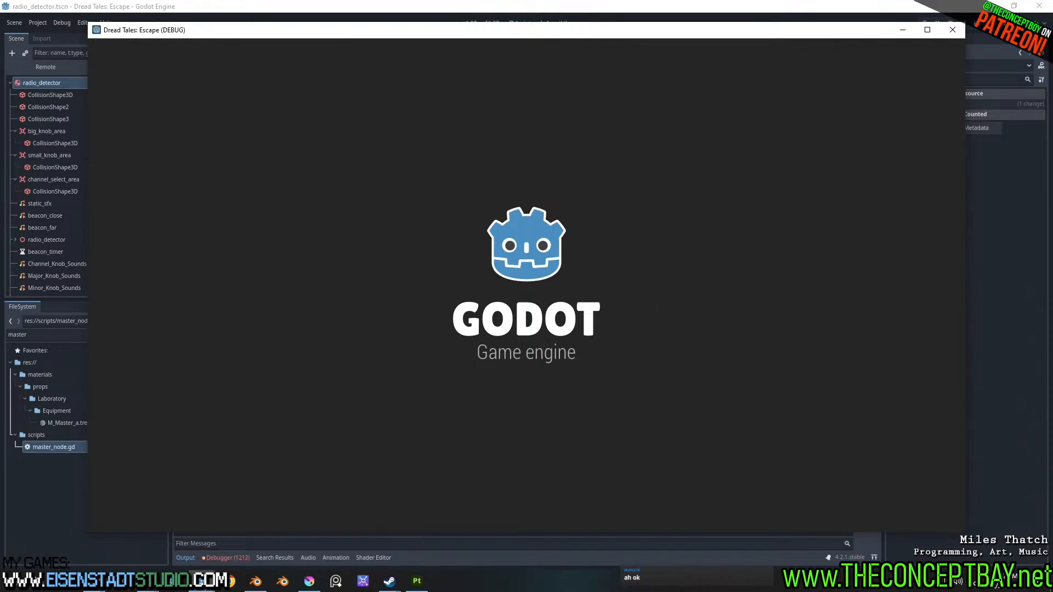
key(a)
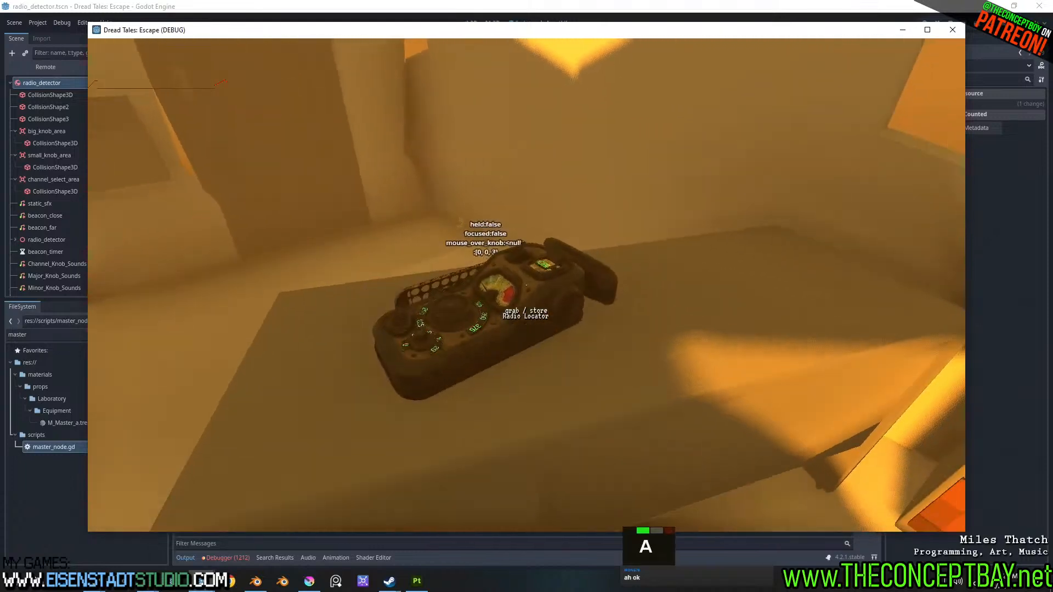
key(e)
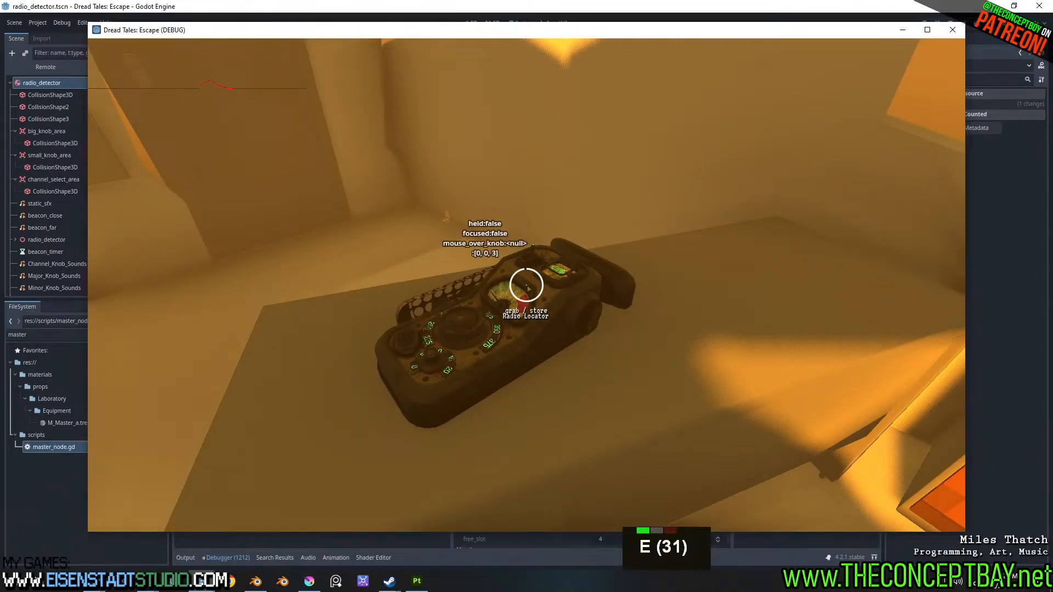
double_click(905, 29)
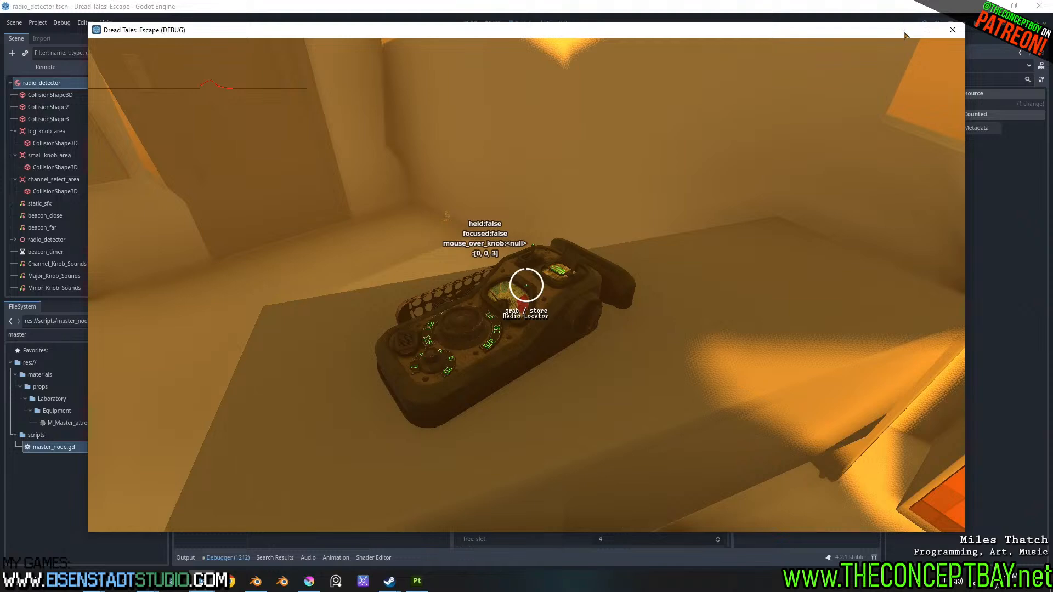
click(903, 30)
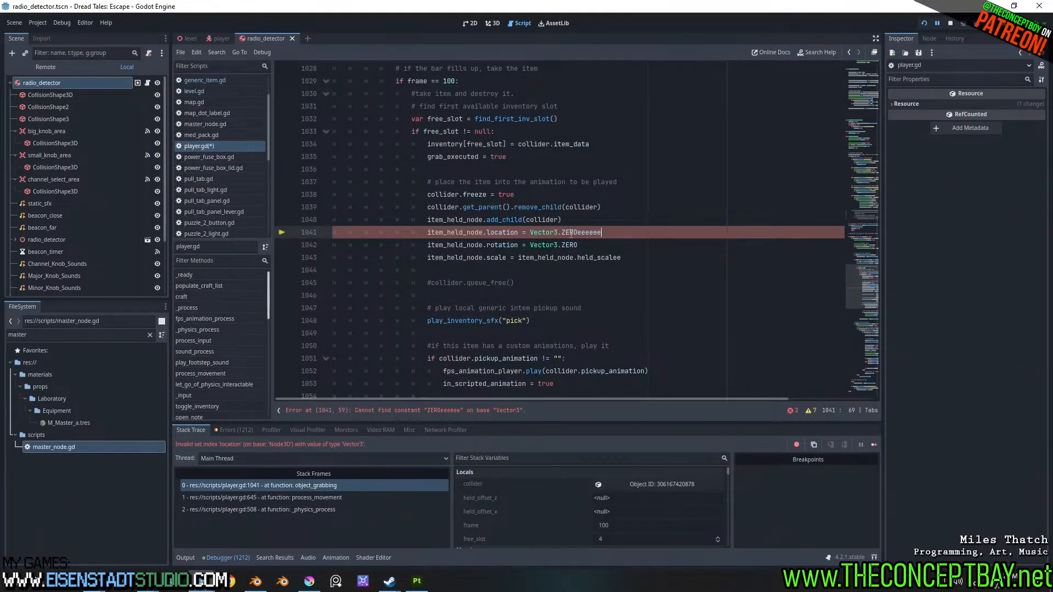
- Delete the stray e characters after Vector3.ZERO on the item_held_node.location line
drag(573, 233, 607, 231)
click(607, 232)
key(BackSpace)
key(BackSpace)
key(BackSpace)
key(BackSpace)
key(BackSpace)
key(BackSpace)
- Replace the location property with position so the line reads item_held_node.position = Vector3.ZERO
double_click(510, 232)
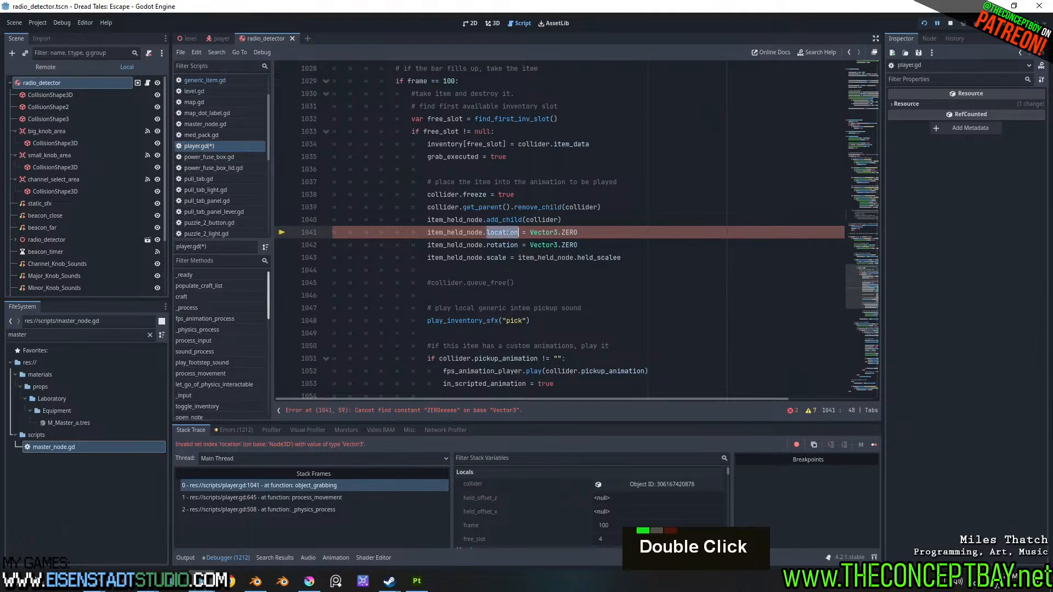
text(tran)
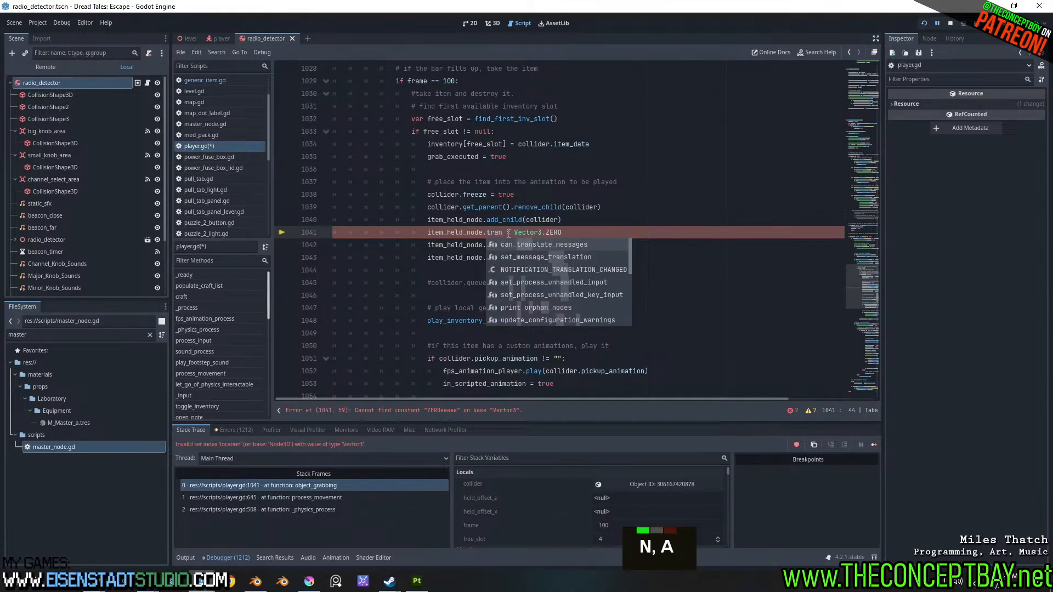
key(ctrl+shift+Left)
text(positio)
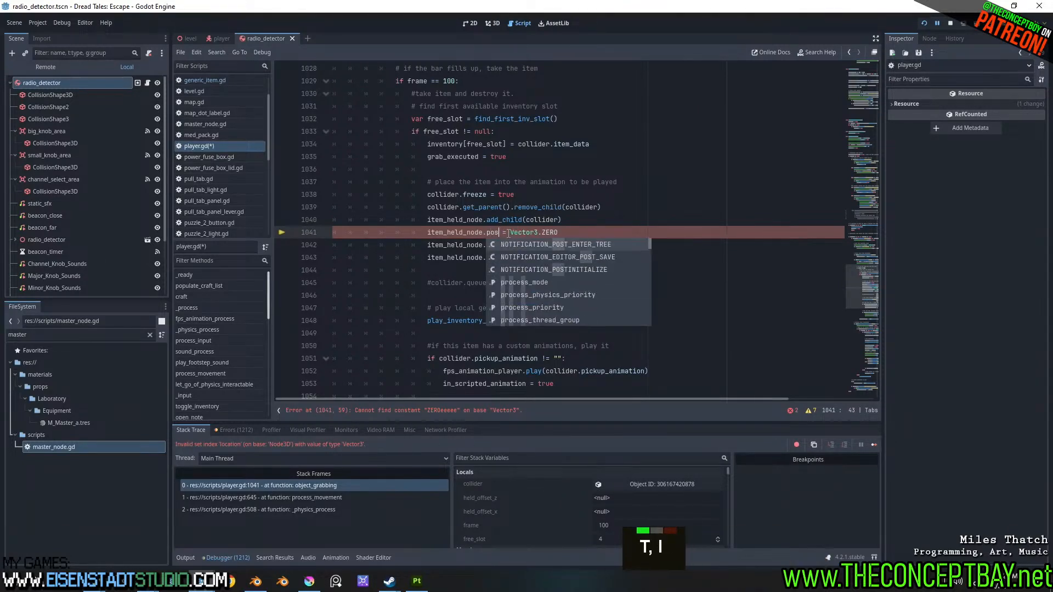
text(n)
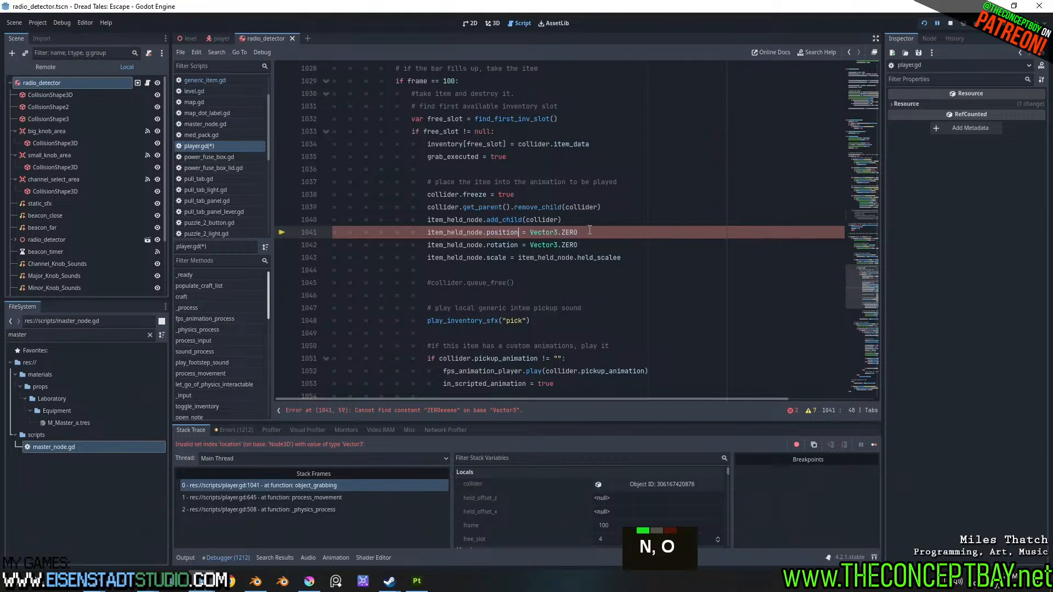
click(591, 232)
- Rerun the project, grab the Radio Locator to test the position change, and minimise the game window
key(F5)
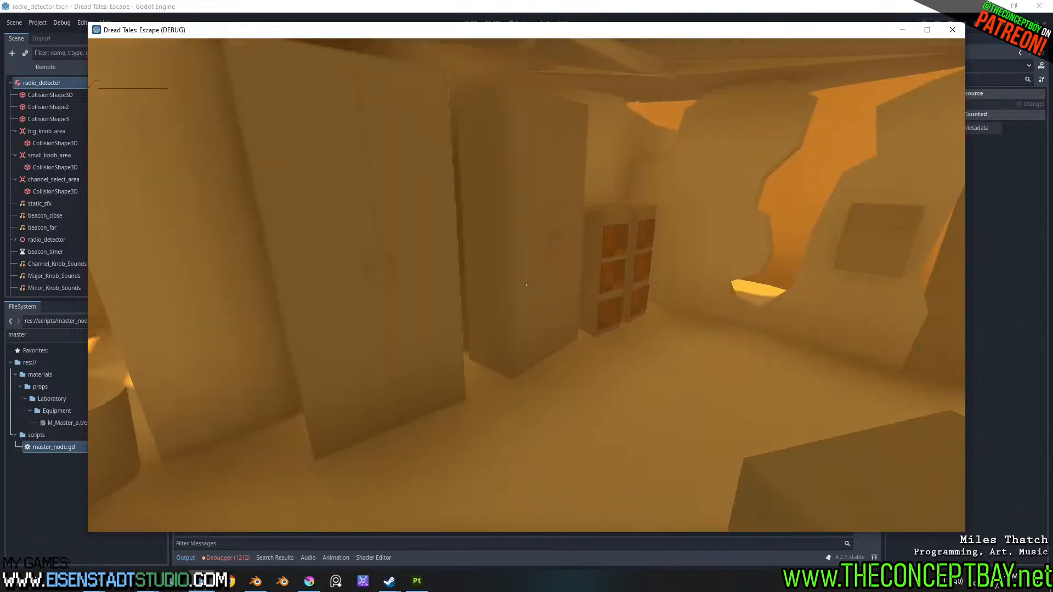
key(w)
key(e)
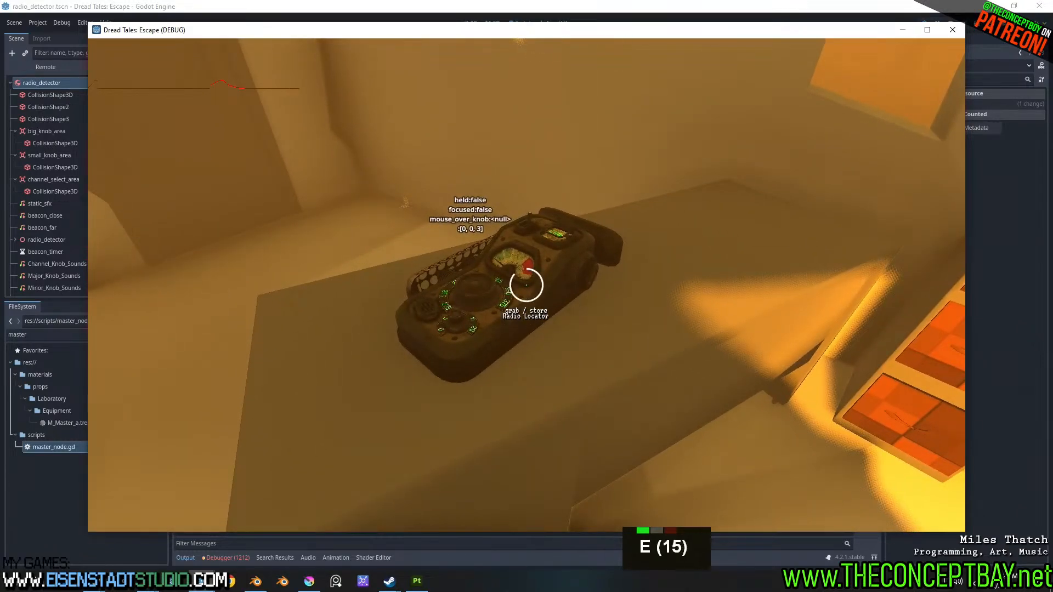
double_click(898, 34)
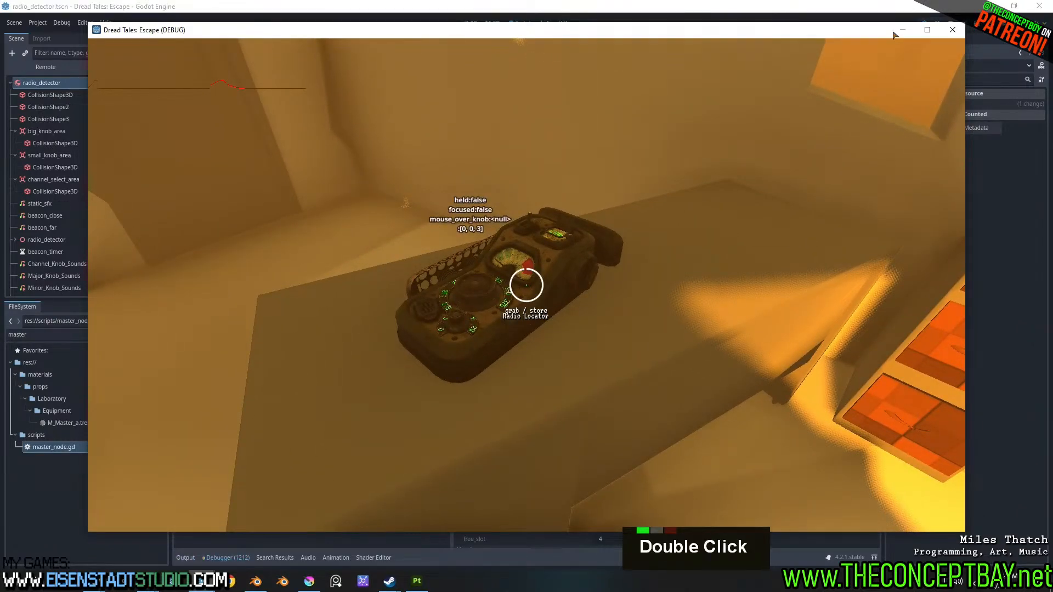
double_click(899, 34)
double_click(898, 34)
double_click(898, 34)
double_click(898, 34)
double_click(899, 34)
double_click(899, 34)
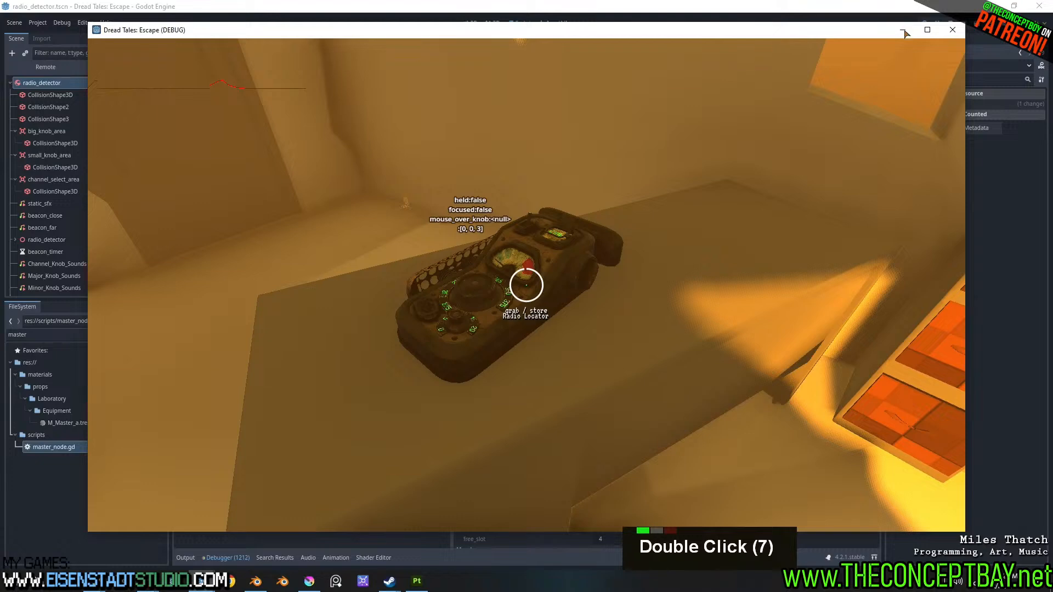
double_click(900, 36)
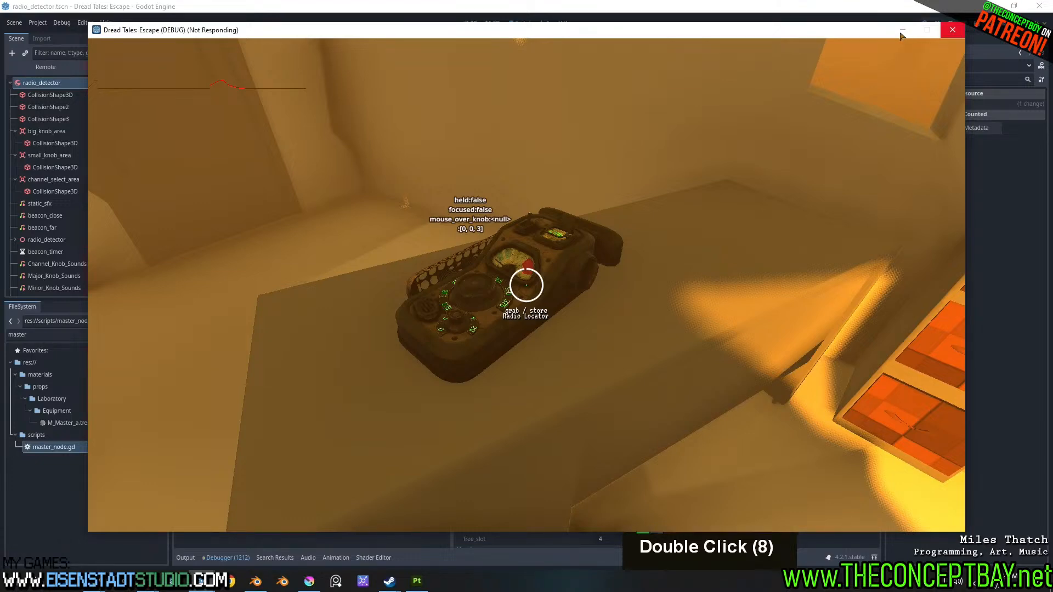
click(902, 31)
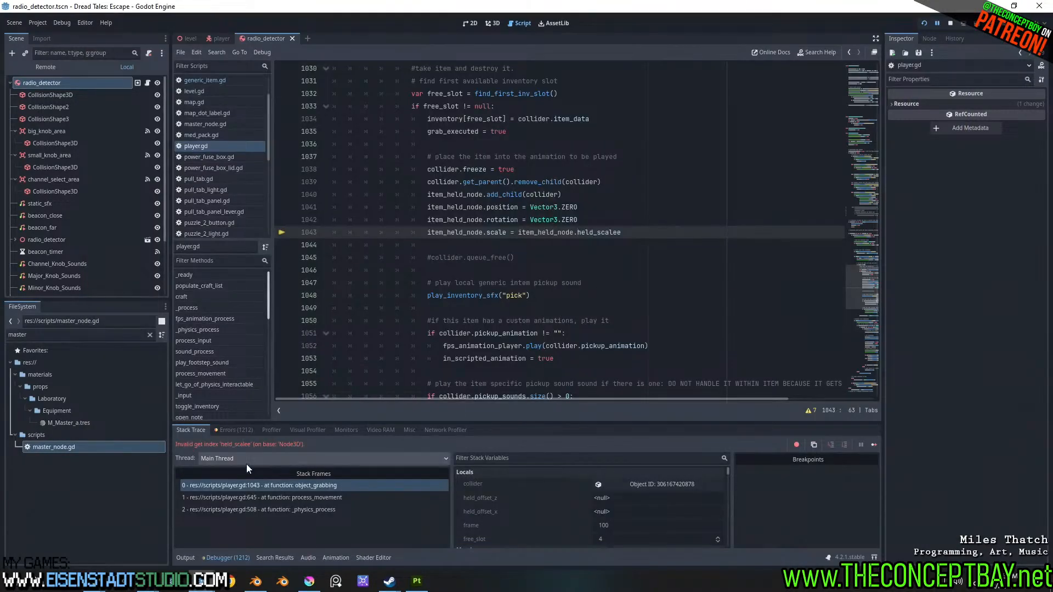
- Remove the extra trailing e so the scale line ends in item_held_node.held_scale, and run the project again
click(649, 236)
key(BackSpace)
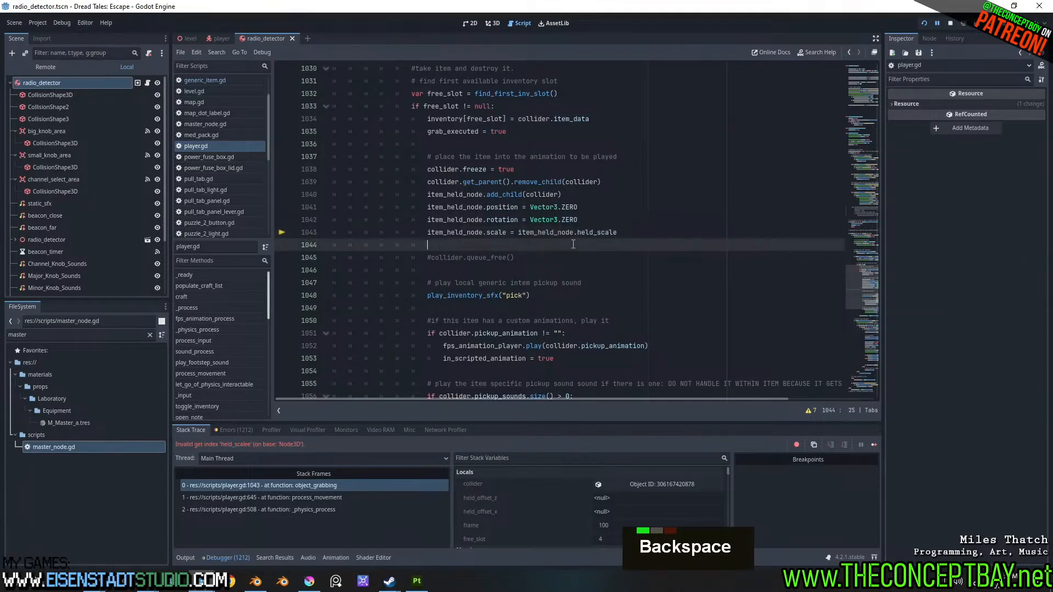
click(595, 233)
key(F5)
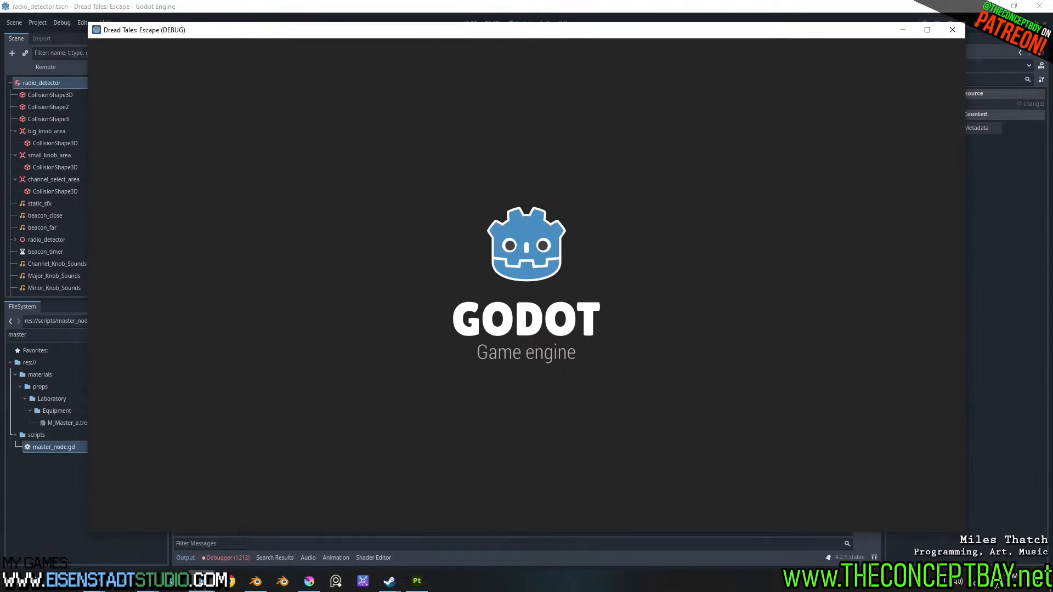
- Grab the Radio Locator in the running game to test the held_scale line, and minimise the game window
key(a)
key(e)
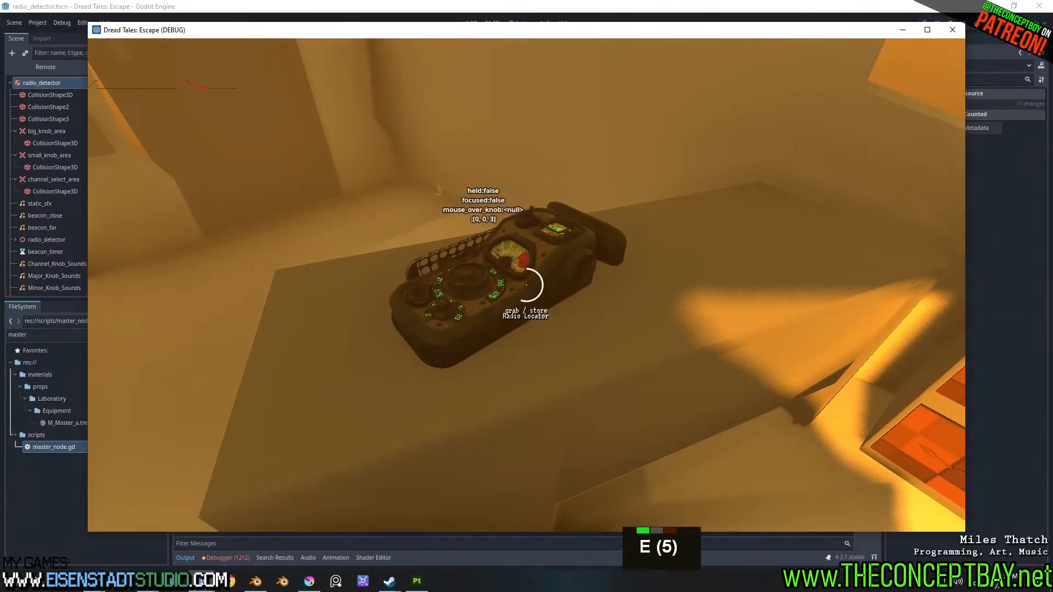
double_click(897, 29)
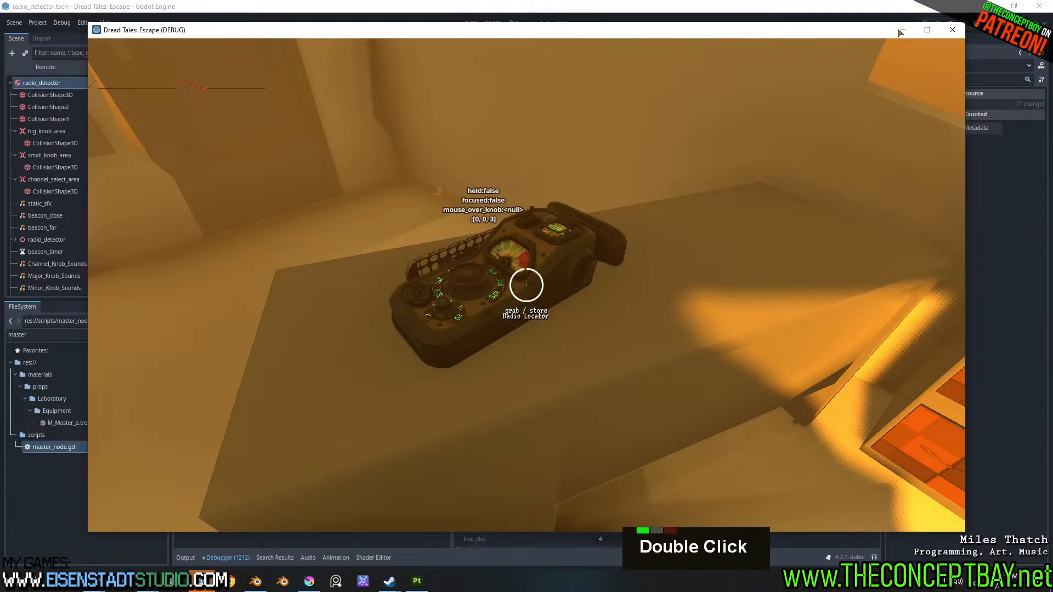
double_click(901, 32)
double_click(901, 32)
double_click(901, 32)
double_click(902, 28)
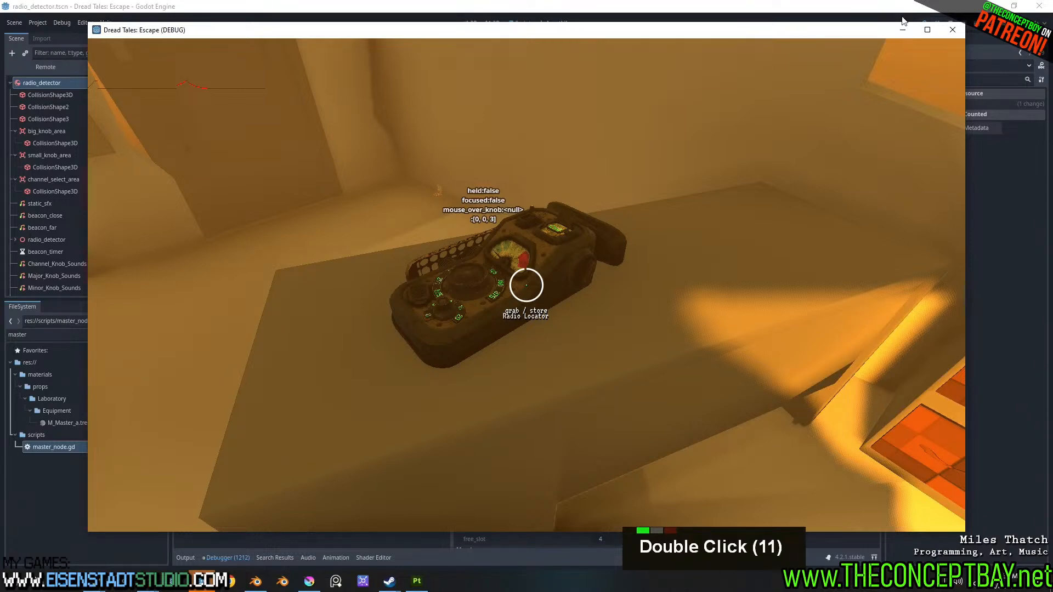
double_click(900, 31)
double_click(900, 32)
click(902, 33)
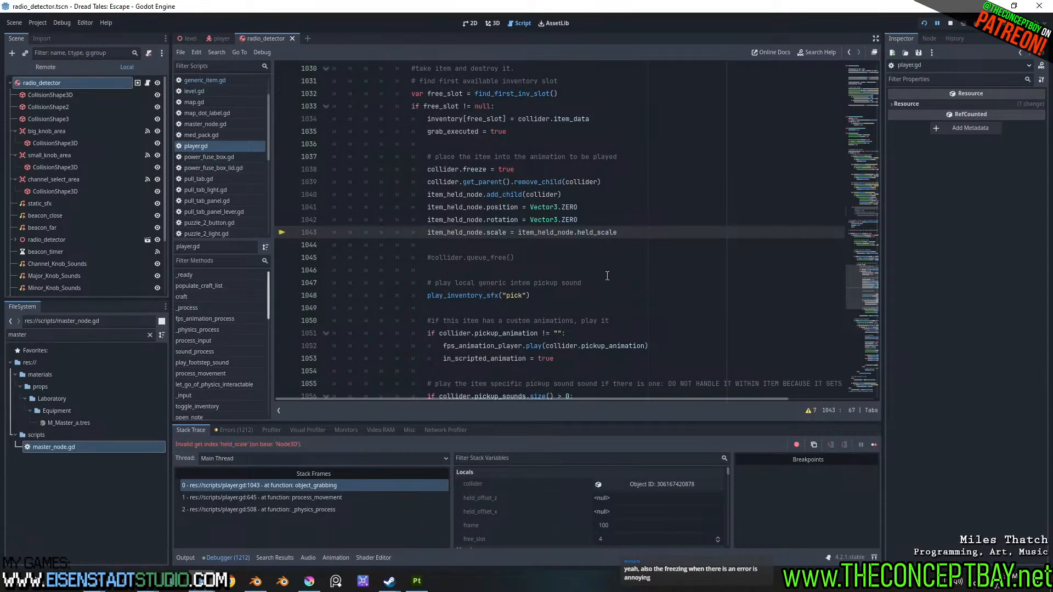
- Replace item_held_node with collider at the start of the position, rotation and scale lines in player.gd
double_click(551, 233)
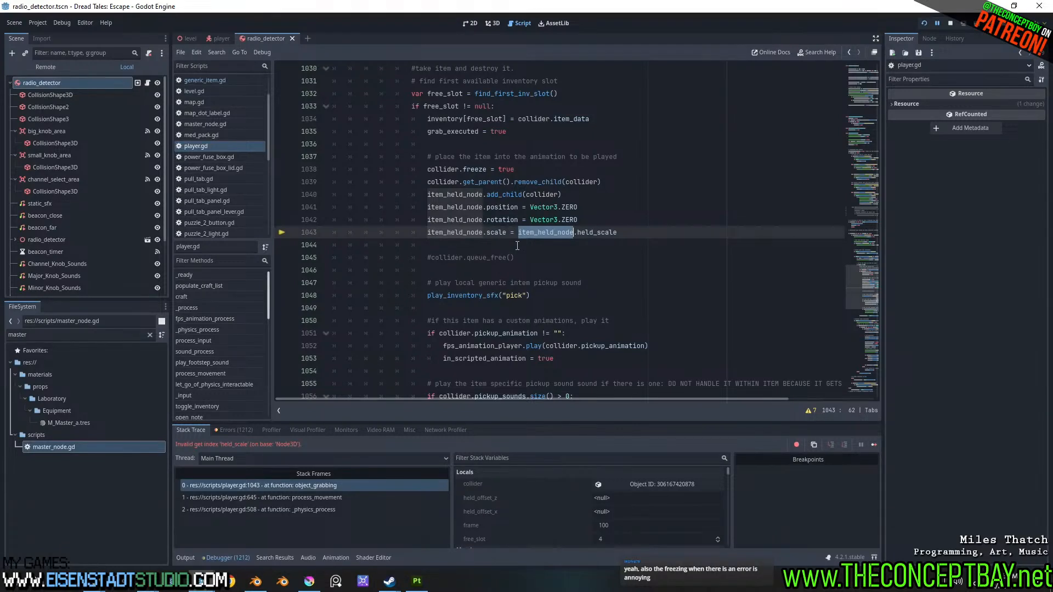
scroll(517, 246, up, 1)
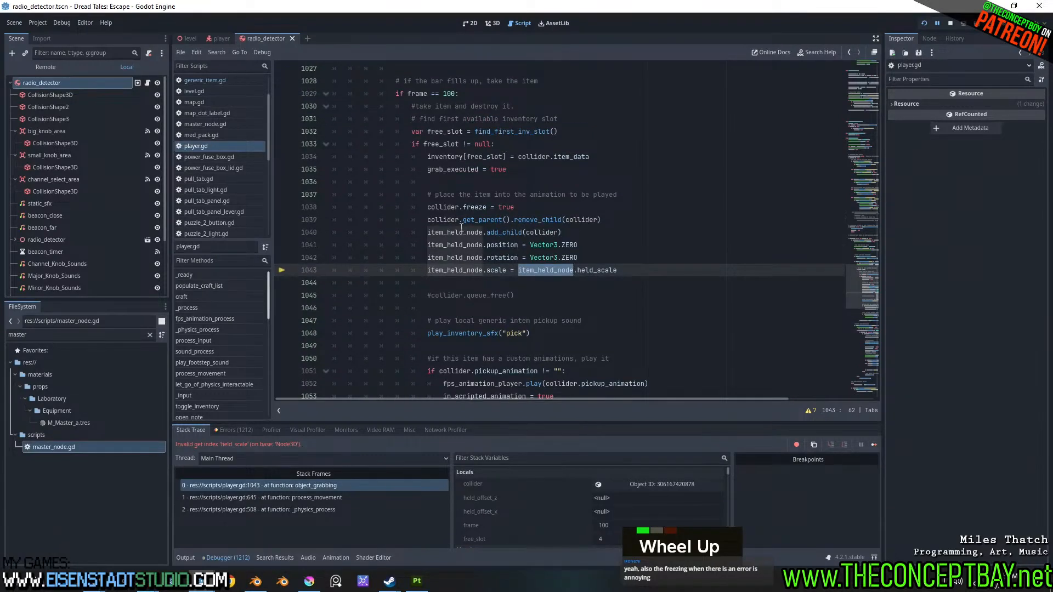
drag(561, 233, 475, 236)
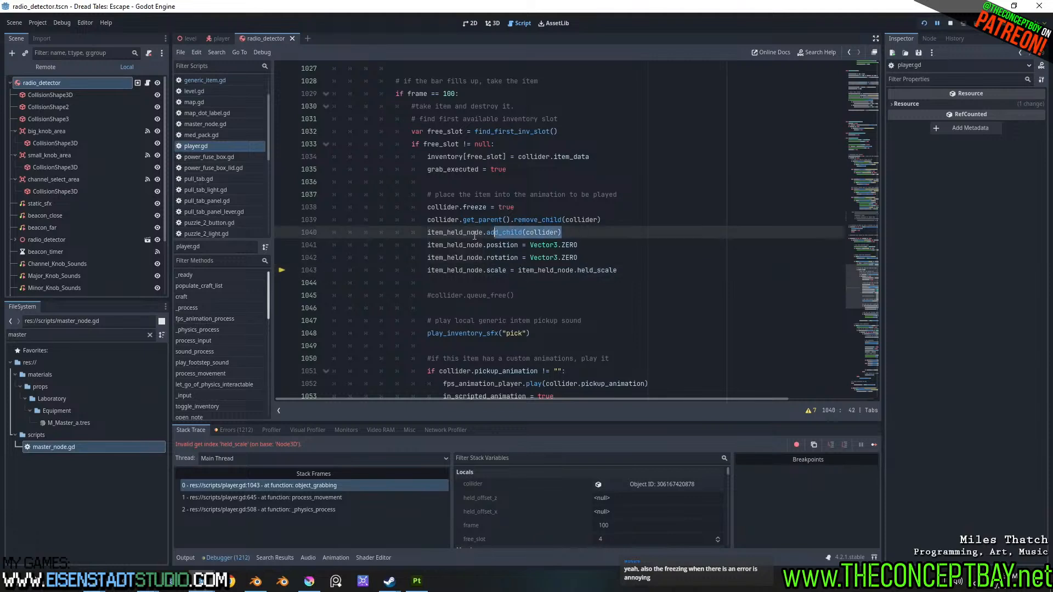
double_click(475, 234)
key(ctrl+c)
double_click(458, 248)
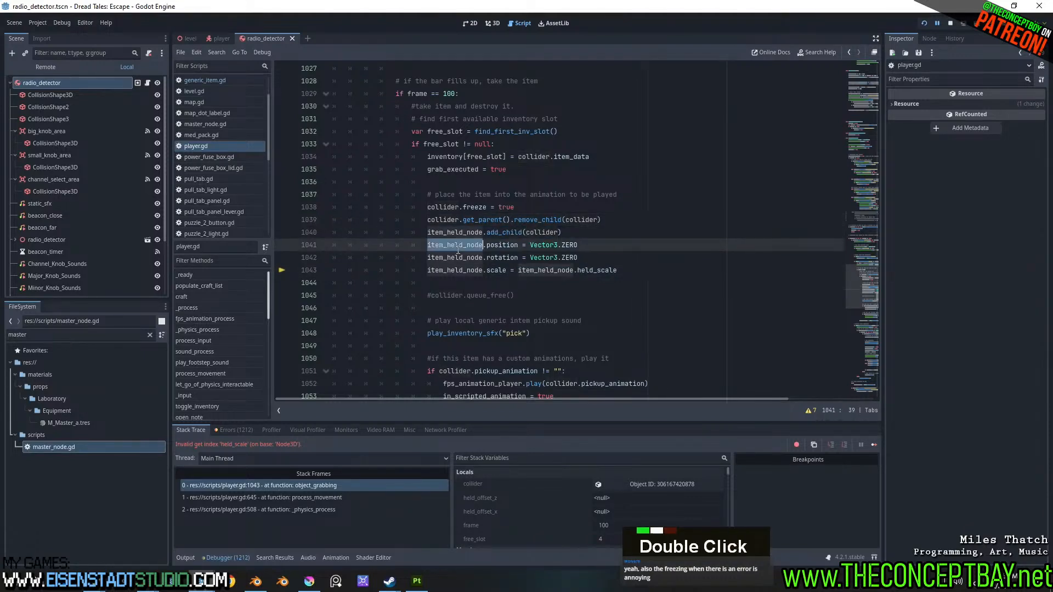
key(ctrl+v)
double_click(460, 268)
key(ctrl+v)
key(ctrl+v)
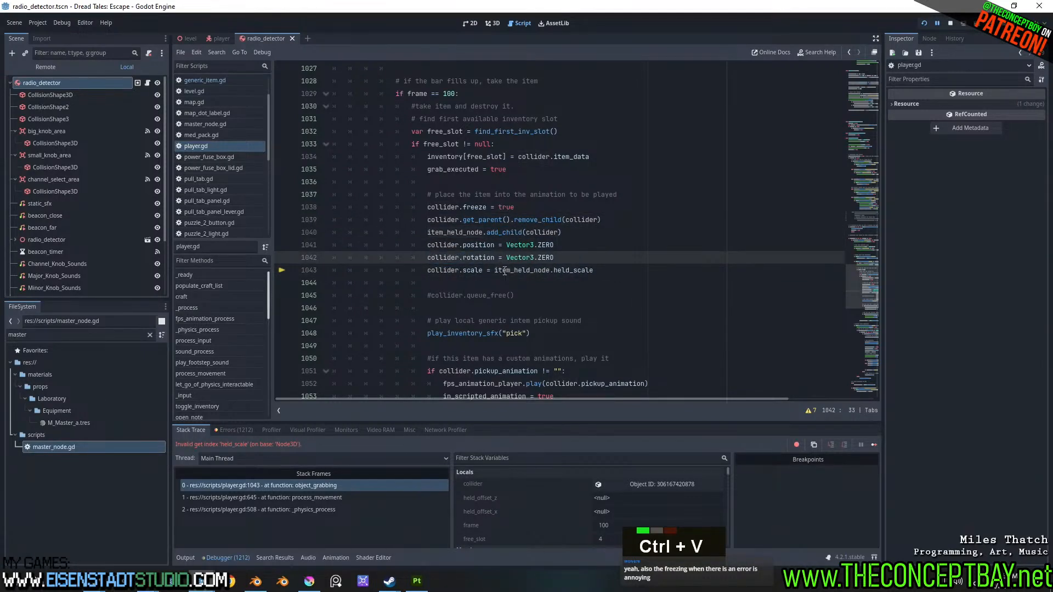
- Change the value assigned on the scale line so it reads collider.scale = collider.held_scale
double_click(502, 271)
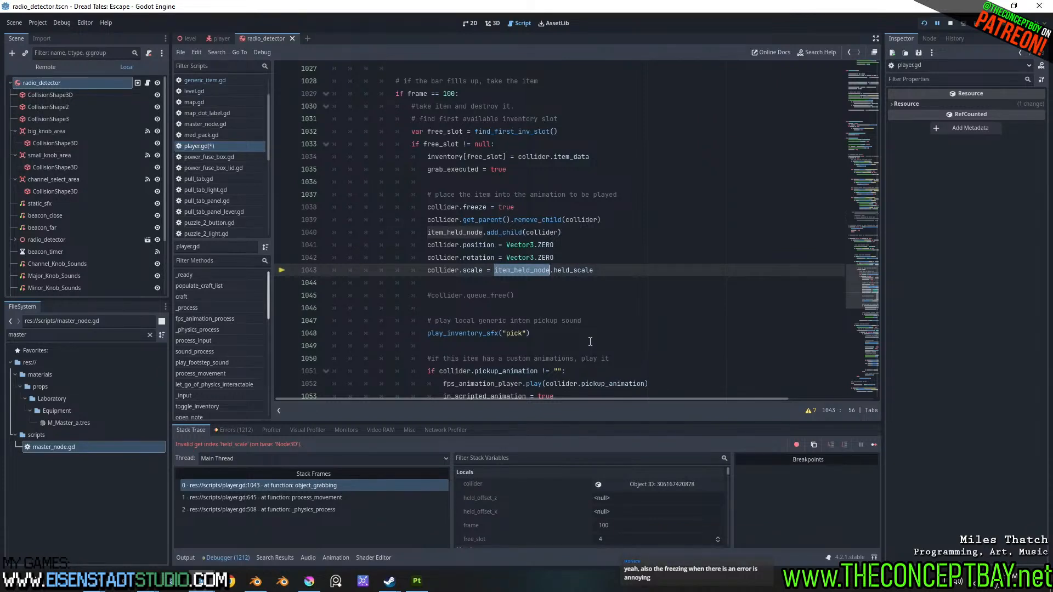
double_click(593, 271)
double_click(620, 311)
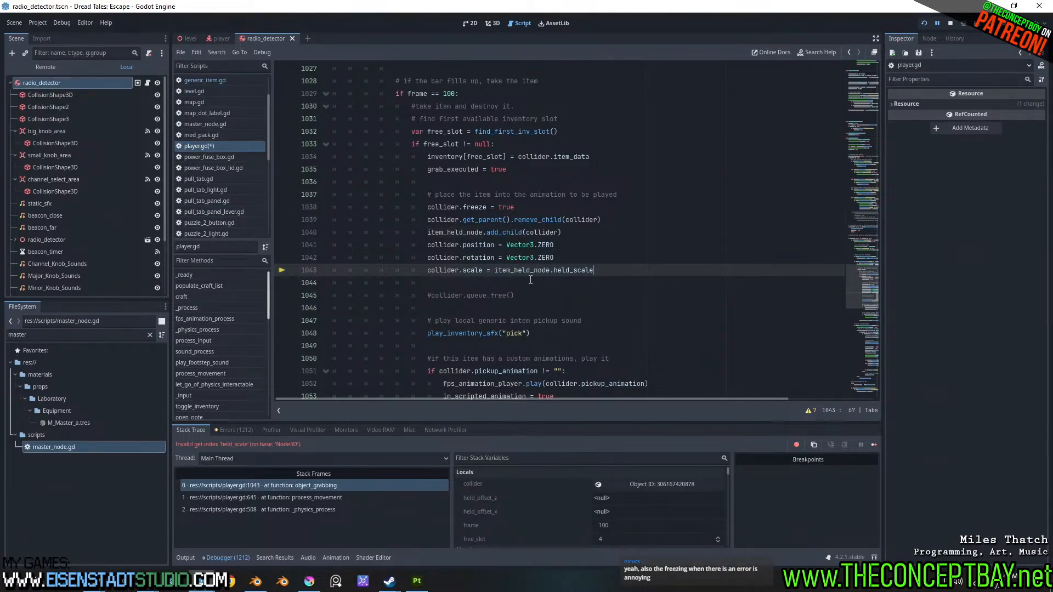
double_click(553, 338)
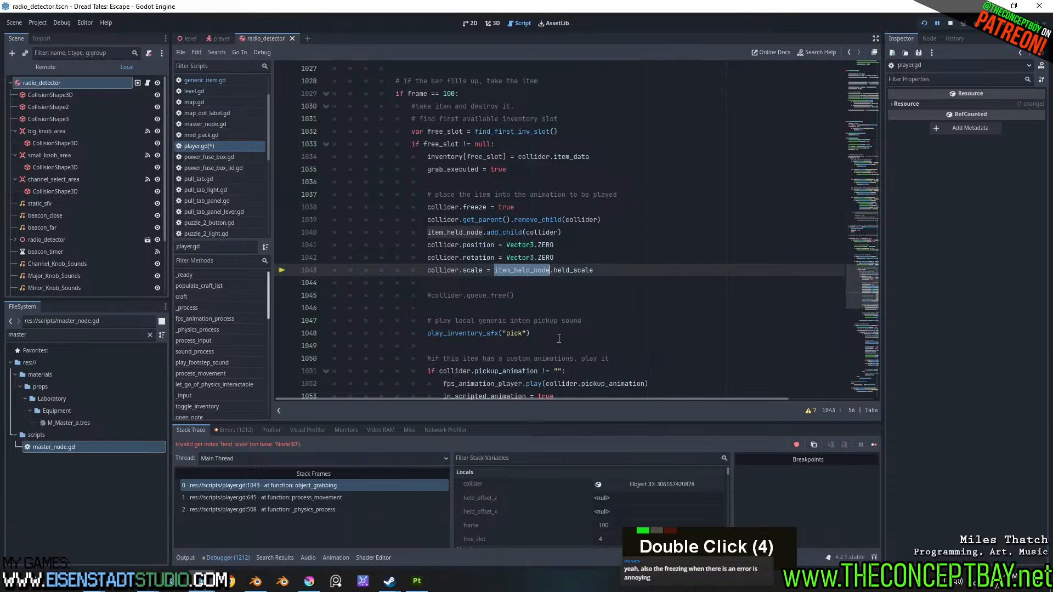
double_click(545, 311)
key(ctrl+v)
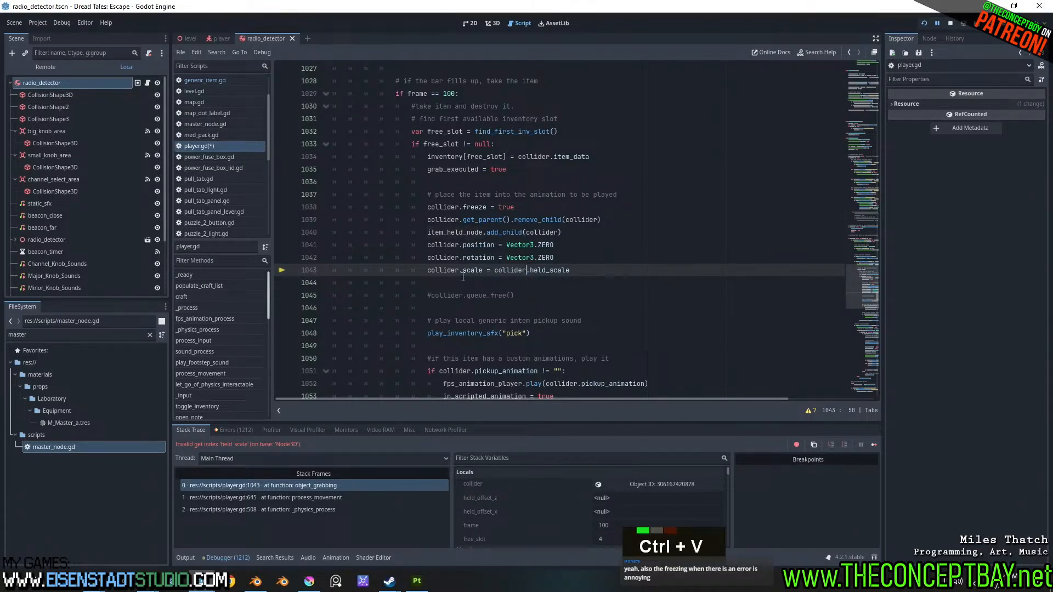
- Run the project, grab the Radio Locator to check its placement in the pickup animation, and close the game
key(F5)
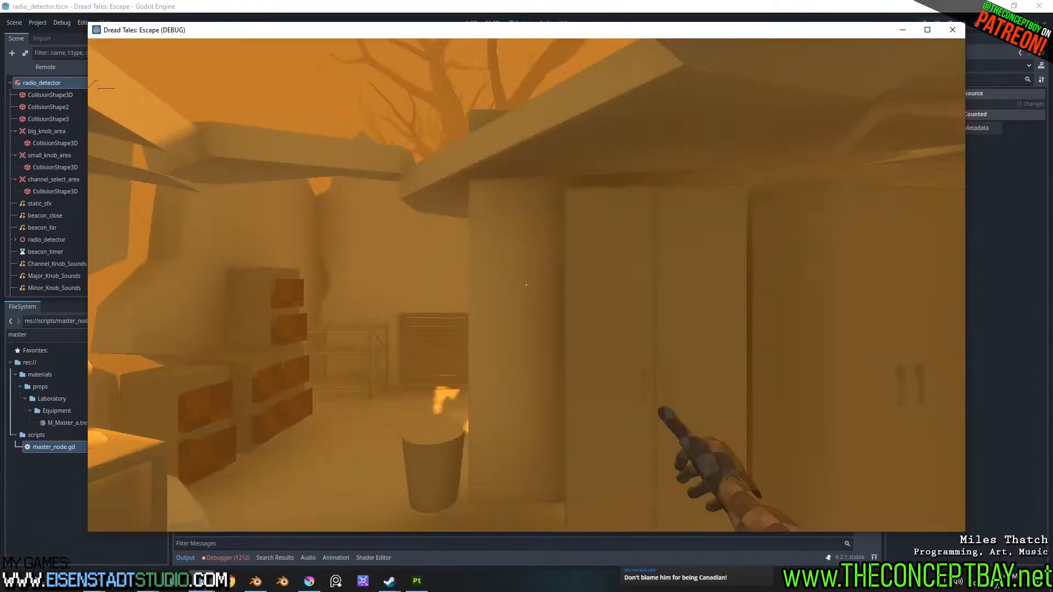
key(w)
key(e)
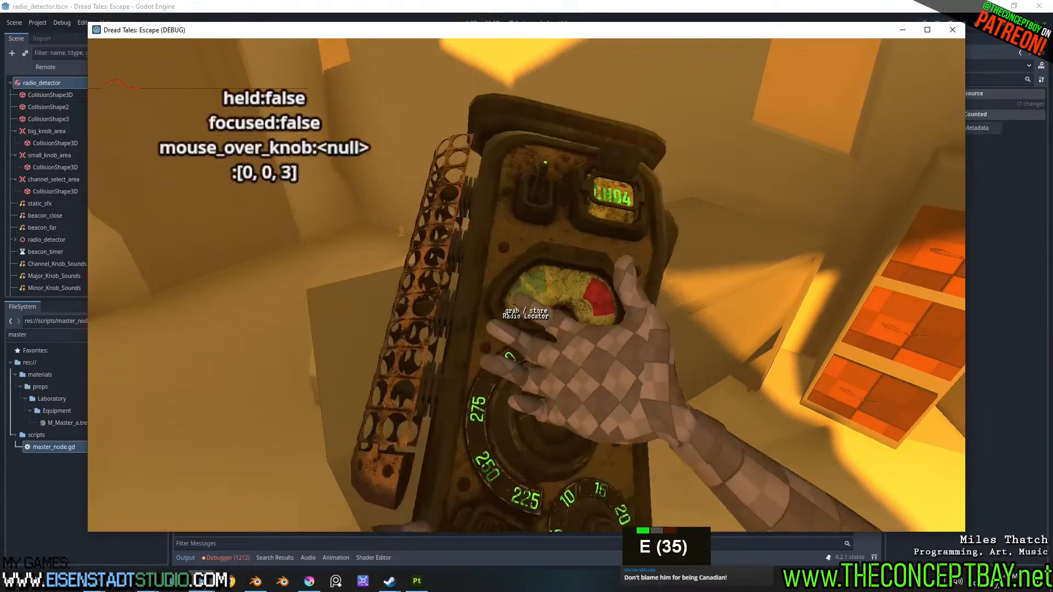
key(alt)
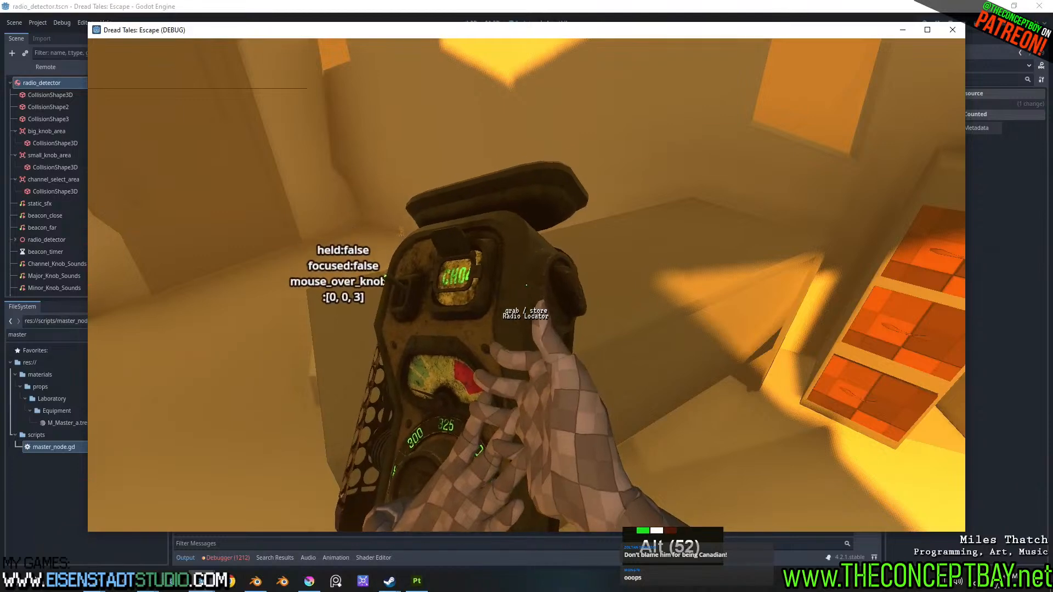
key(alt+F4)
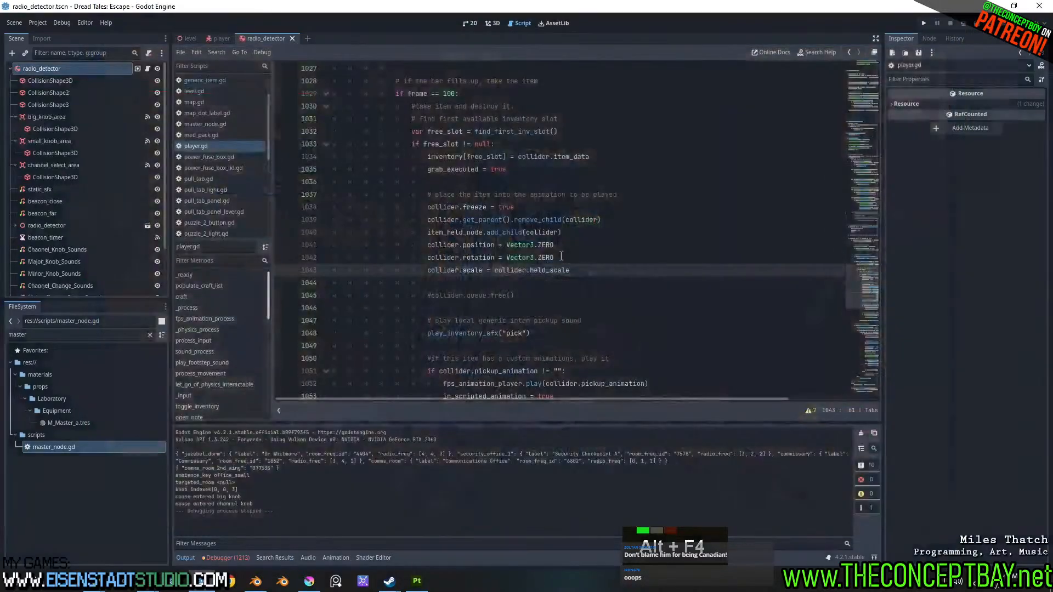
- Copy the set_to_fps_view(): signature from generic_item.gd onto a new line below the scale assignment in player.gd
key(Return)
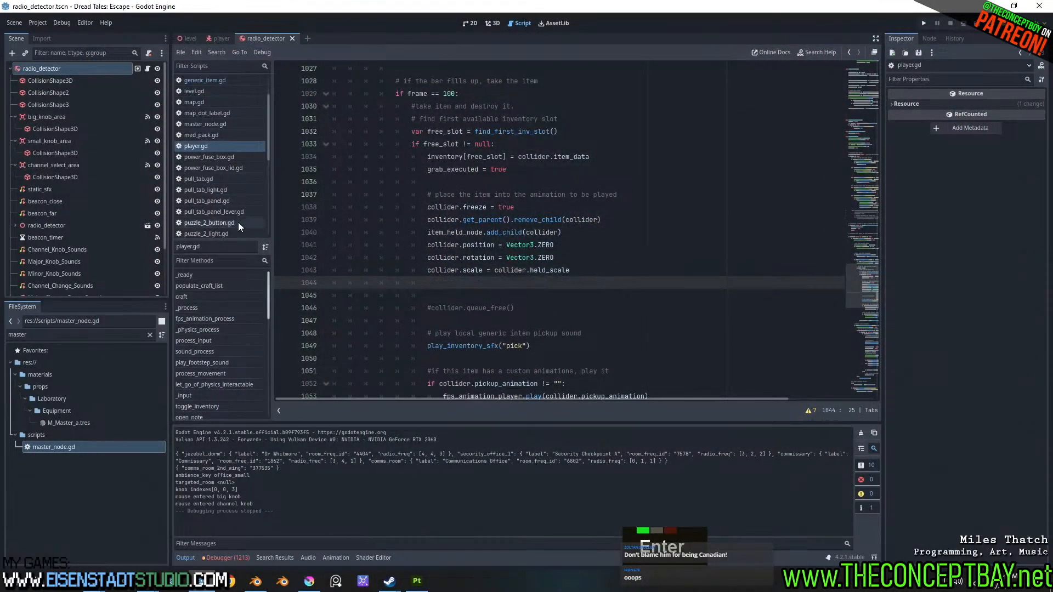
click(204, 80)
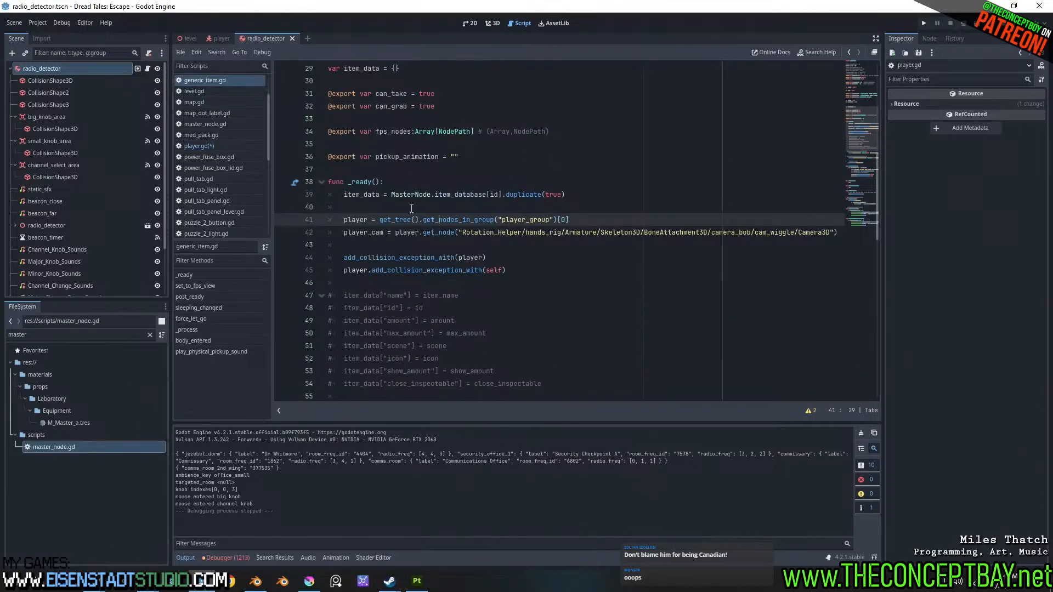
scroll(412, 209, down, 2)
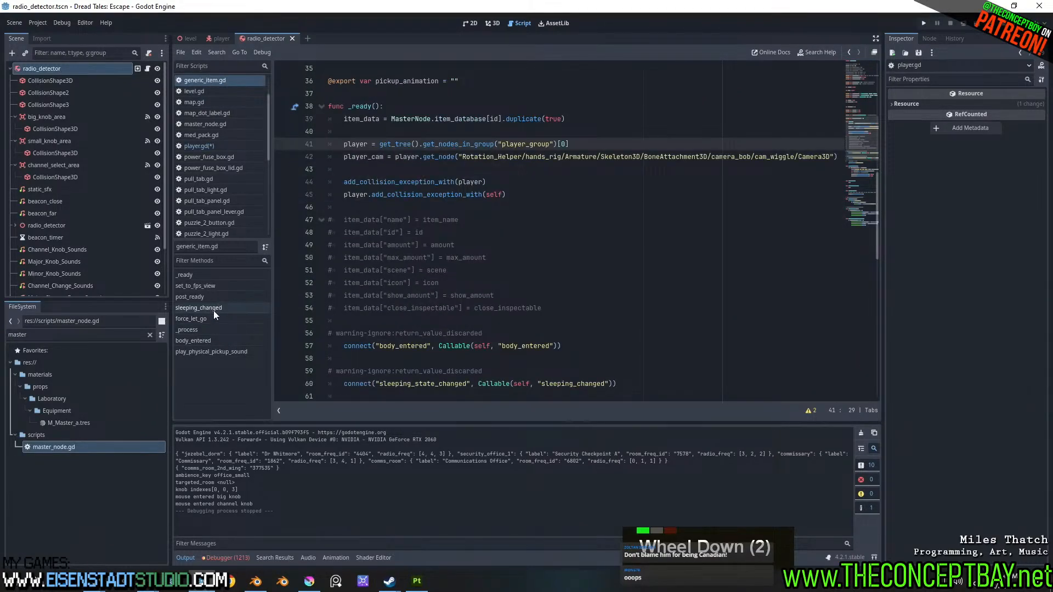
click(213, 286)
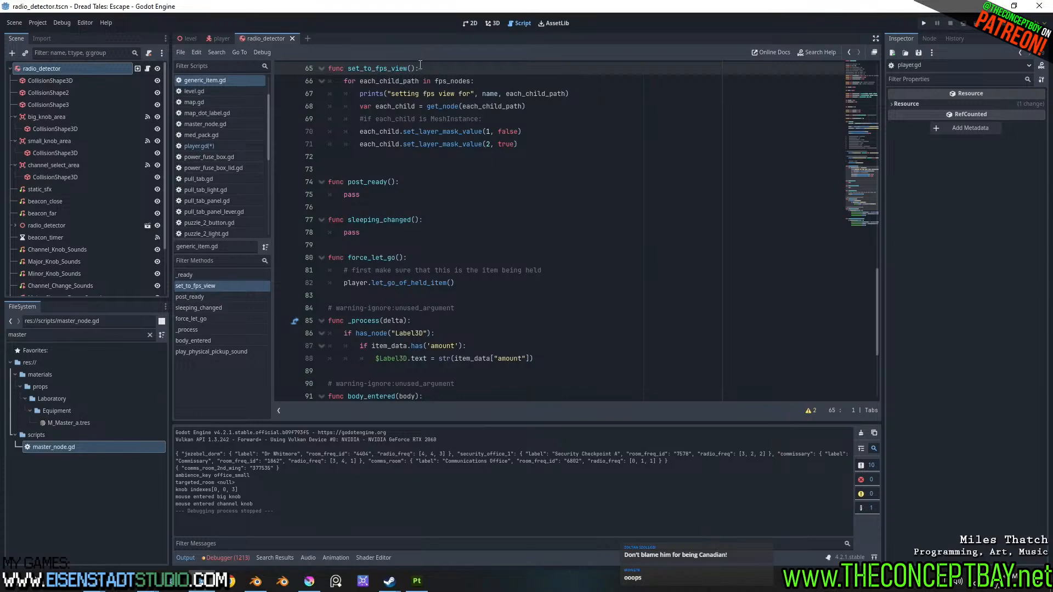
drag(420, 68, 348, 68)
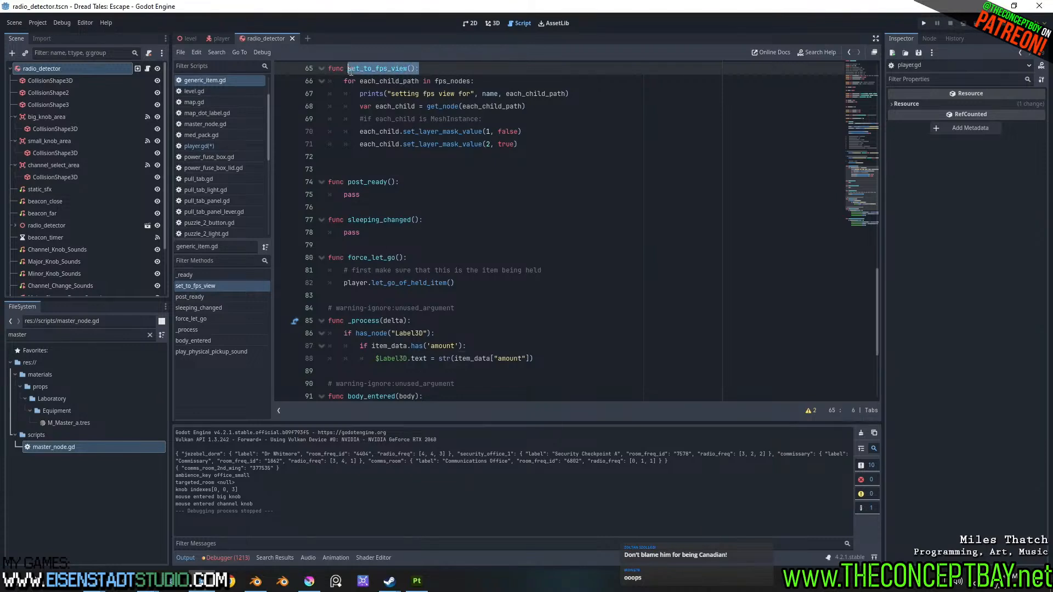
click(215, 147)
key(ctrl+v)
- Prefix the set_to_fps_view line with collider. and remove its trailing colon so it reads collider.set_to_fps_view()
double_click(443, 269)
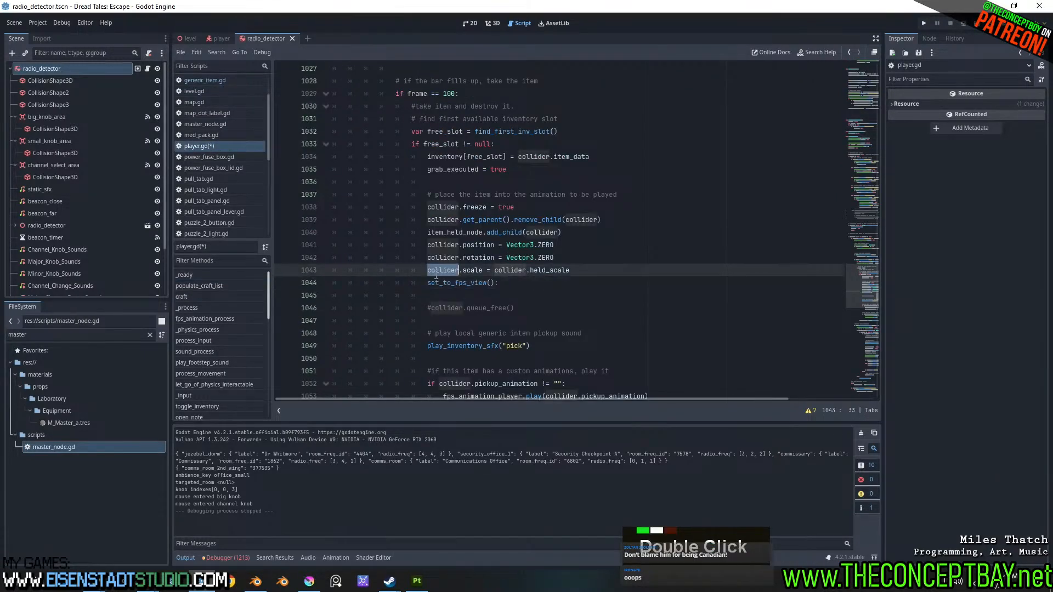
key(ctrl+c)
click(427, 282)
key(ctrl+v)
text(.)
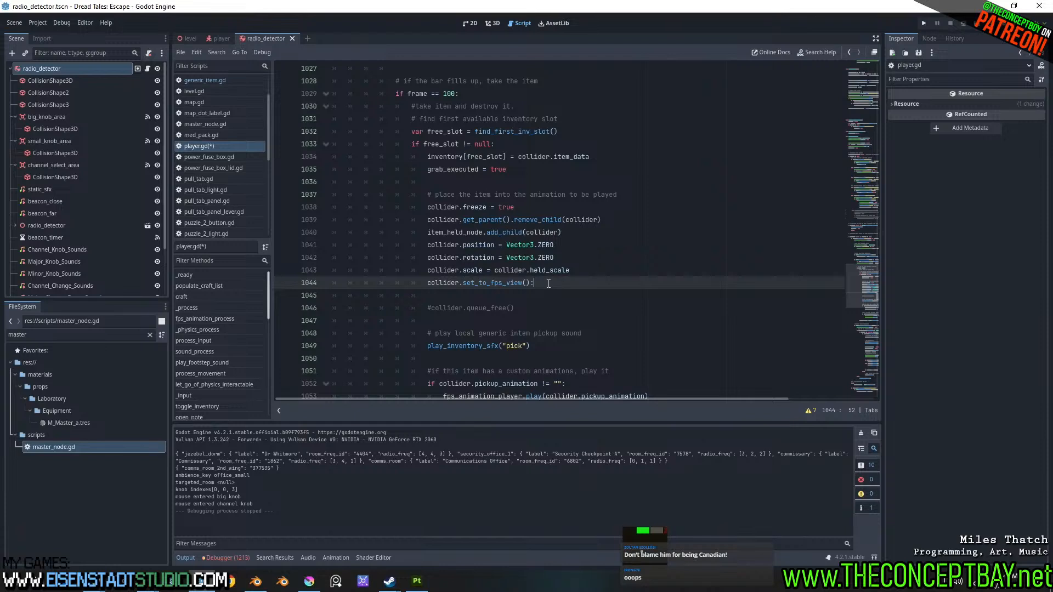
click(631, 285)
key(BackSpace)
- Run the project and grab the Radio Locator from the table to check its first-person rendering during the pickup animation
key(F5)
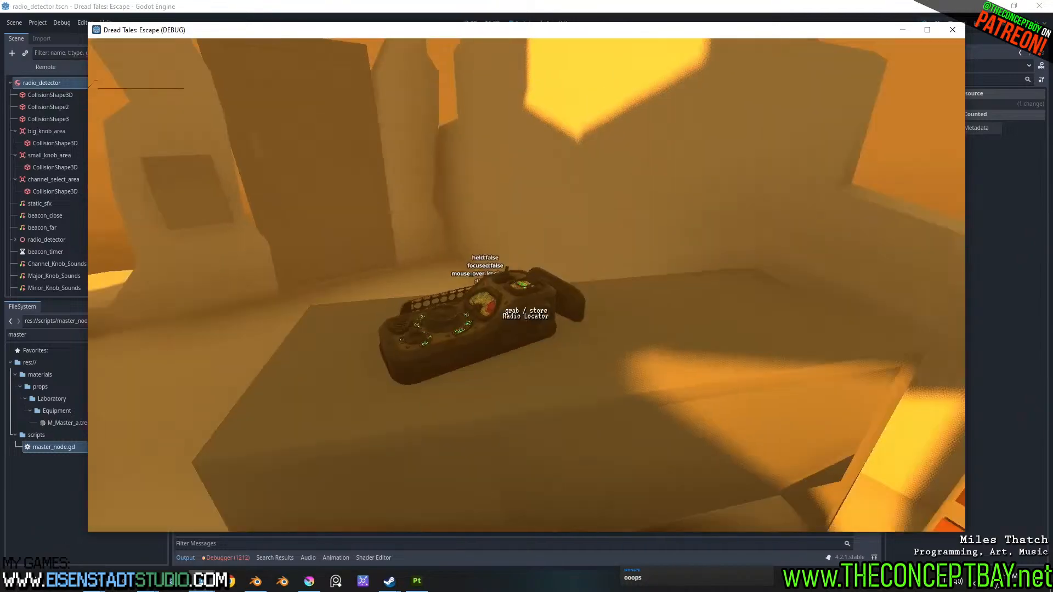
key(w)
key(a)
key(s)
key(e)
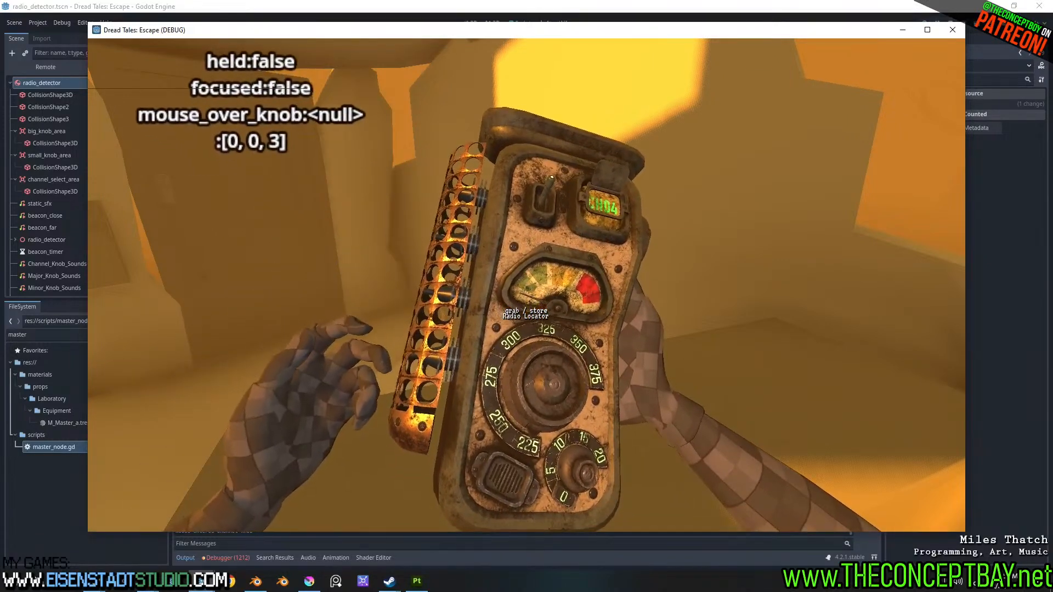
key(e)
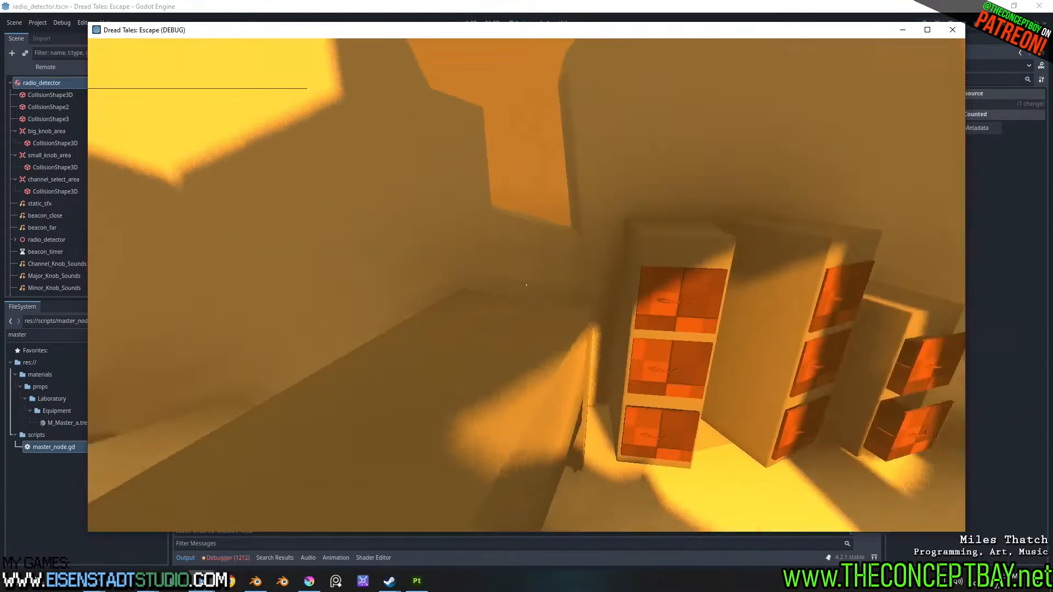
- Walk around the room and table to inspect the scene after the pickup, and close the game
key(a)
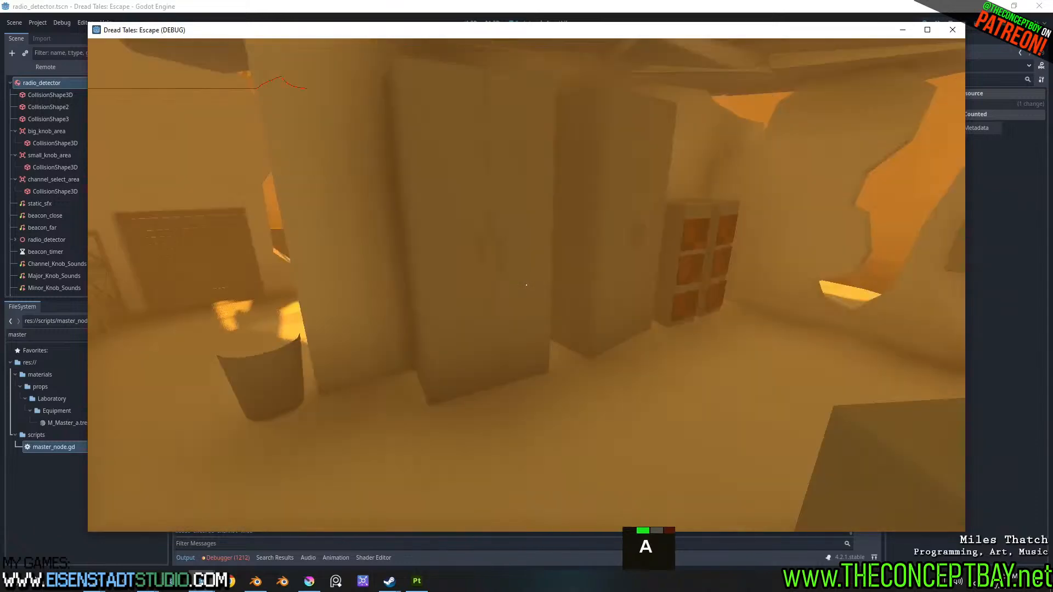
key(w)
key(a)
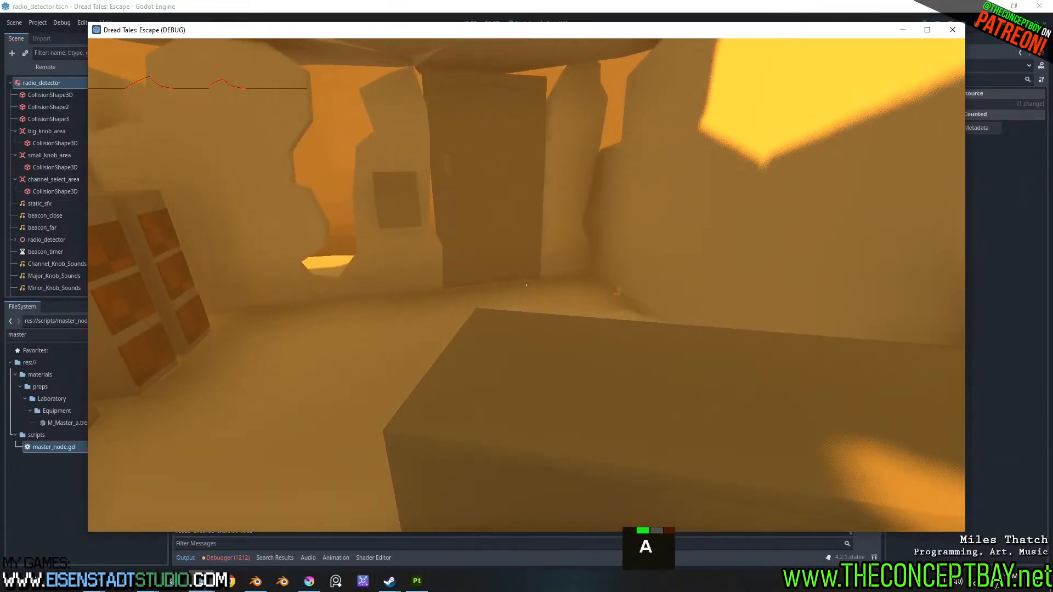
key(w)
key(a)
key(w)
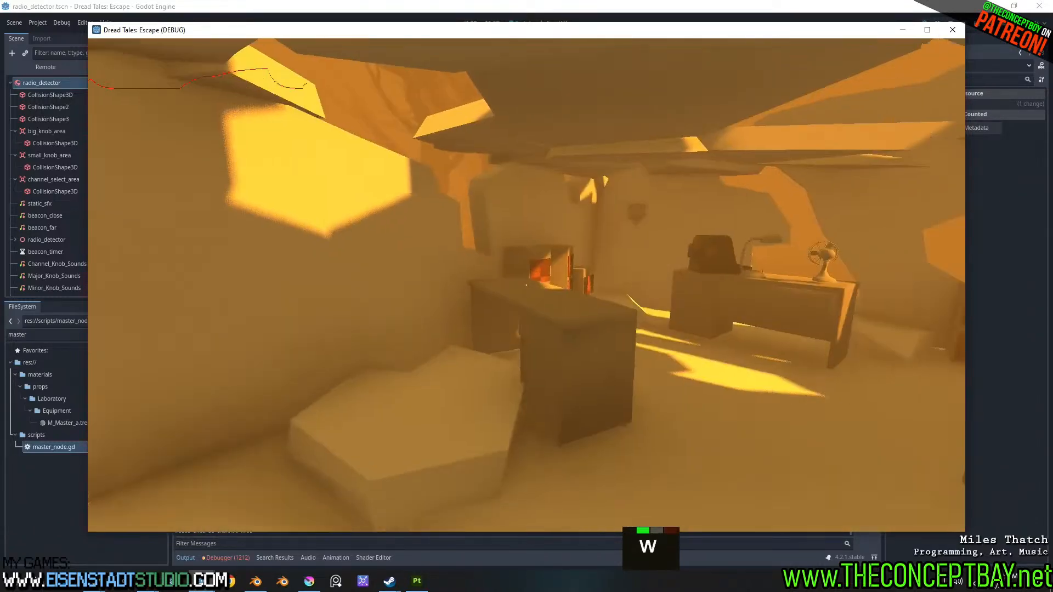
key(w)
key(d)
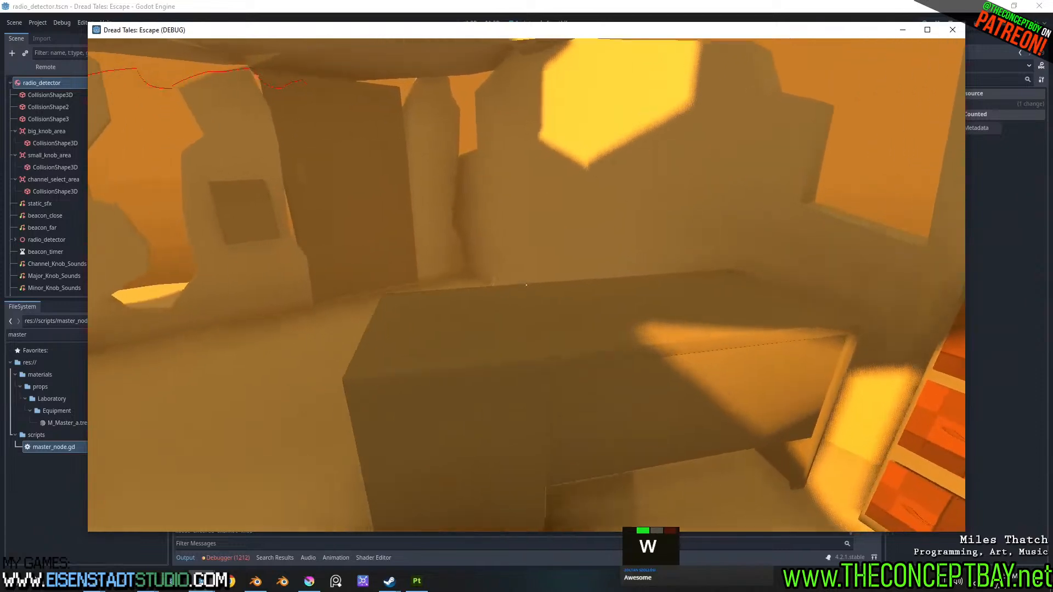
key(alt+F4)
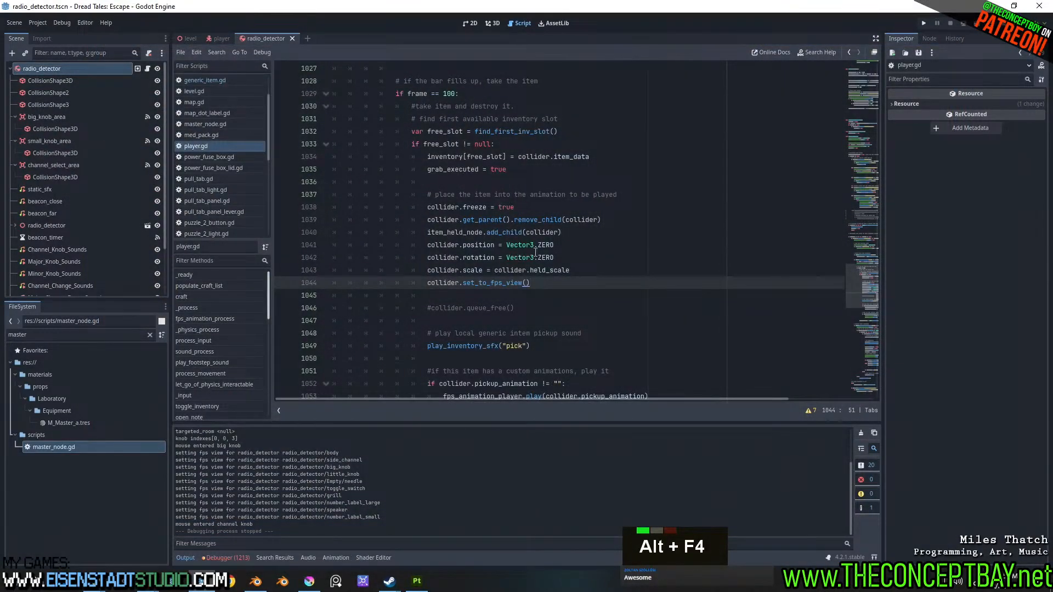
- Review the collider position and rotation lines, and switch to Blender with hands_rig.blend
double_click(472, 244)
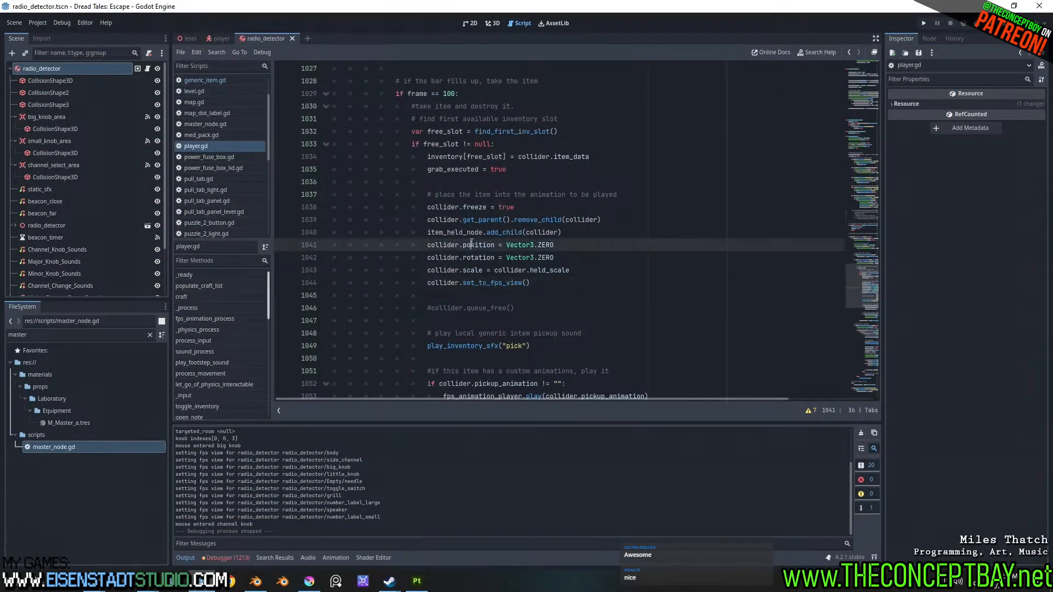
double_click(477, 257)
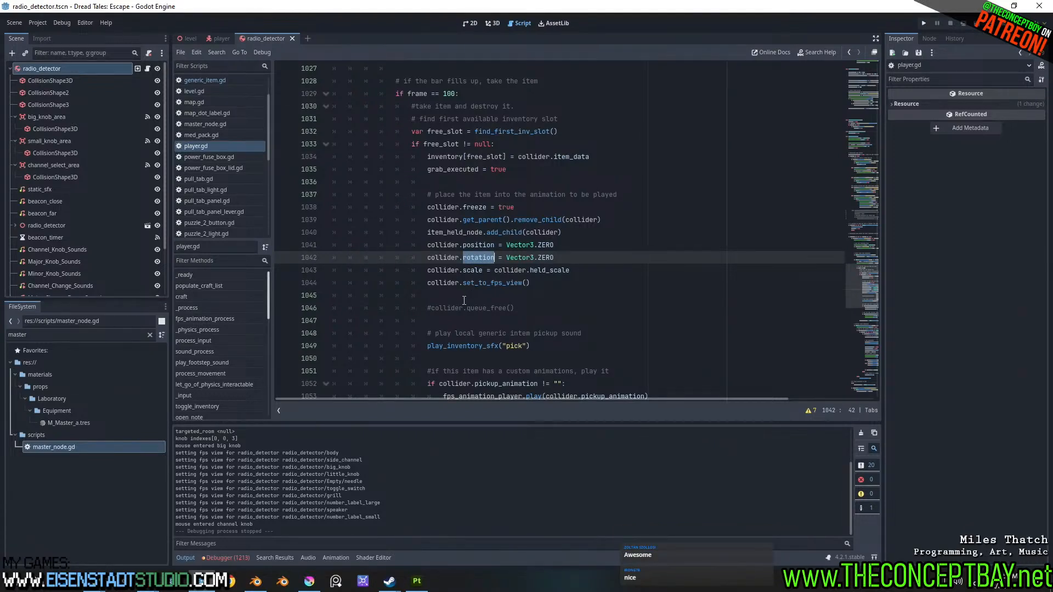
click(255, 580)
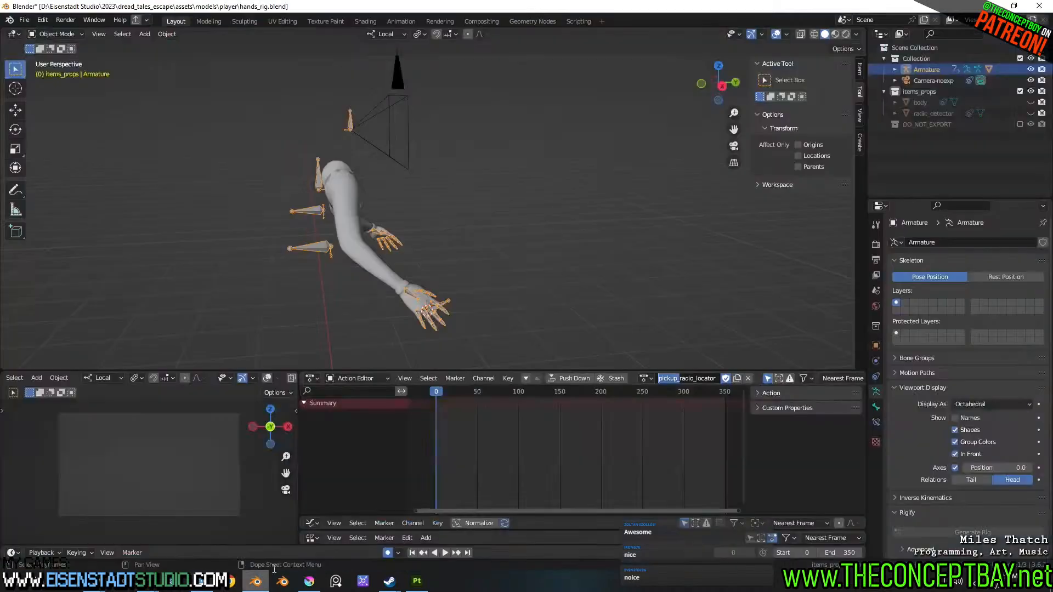
- Unhide the radio_detector prop, select it at the hand, and display its object transform properties
middle_click(723, 252)
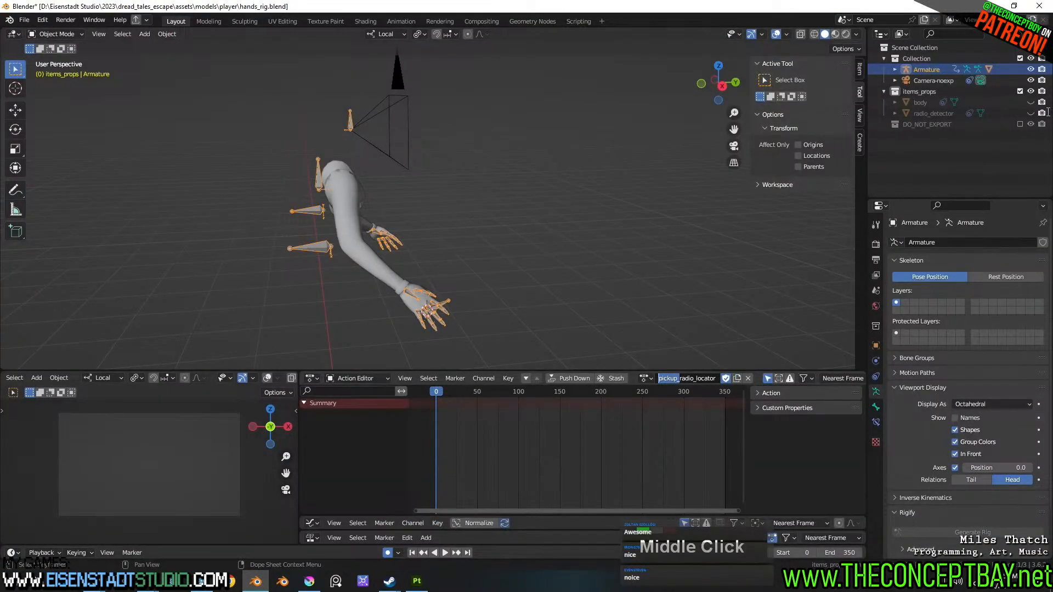
click(1031, 113)
click(1030, 113)
click(442, 292)
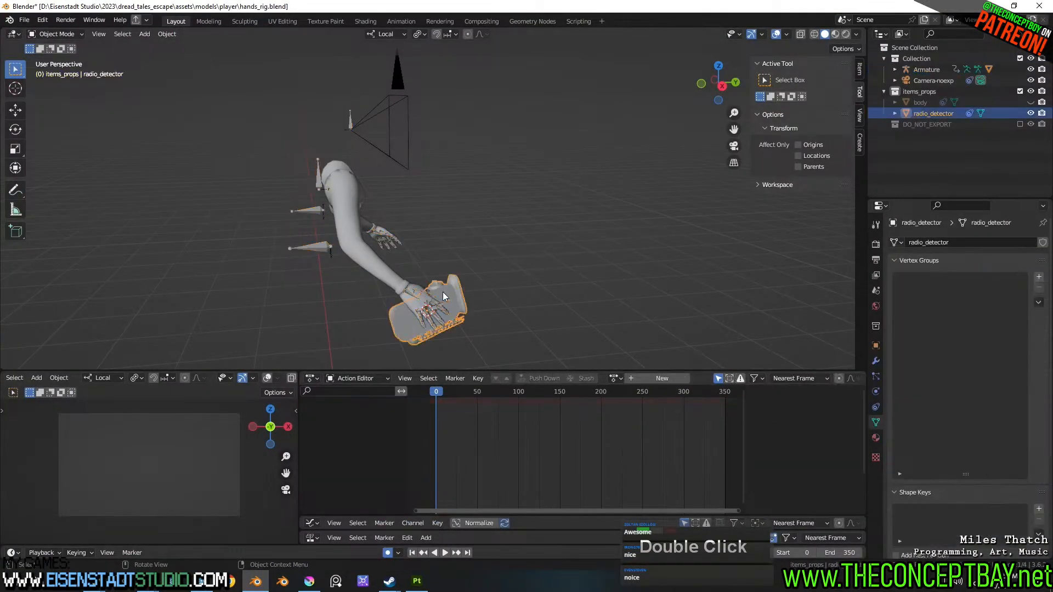
click(876, 346)
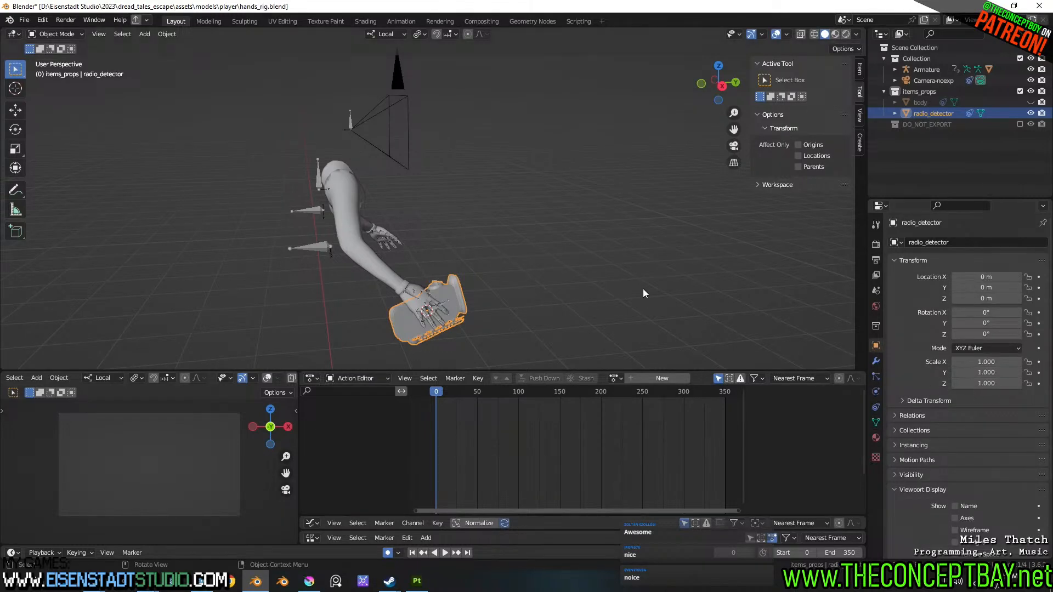
- Examine how the radio_detector sits in the hand from several angles and save hands_rig.blend
shift+middle_drag(643, 288, 570, 185)
scroll(526, 213, up, 2)
middle_drag(525, 213, 563, 228)
key(ctrl+s)
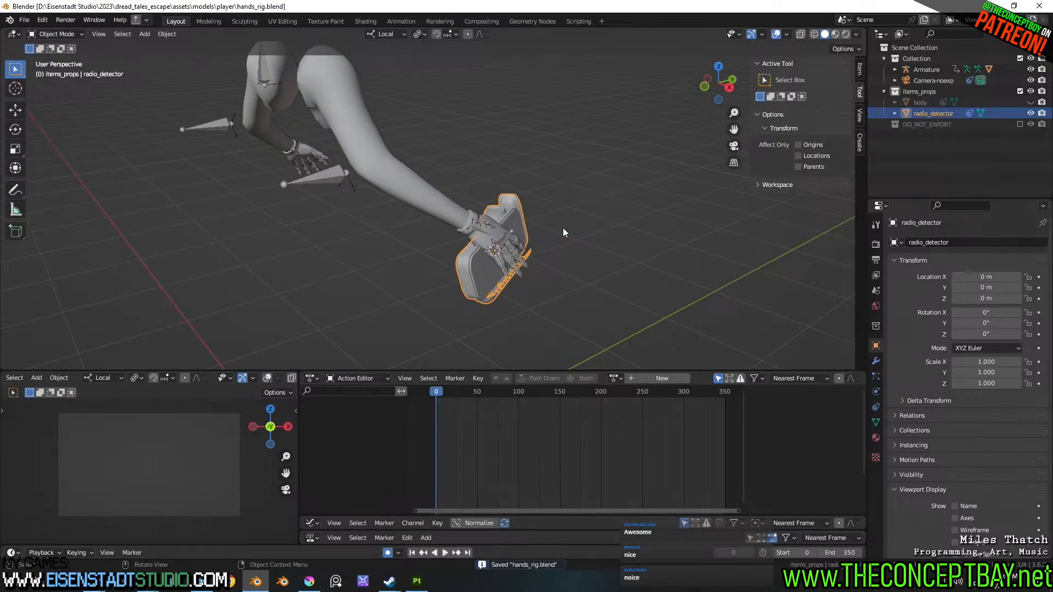
middle_drag(623, 133, 552, 208)
shift+scroll(583, 203, down, 1)
key(ctrl+s)
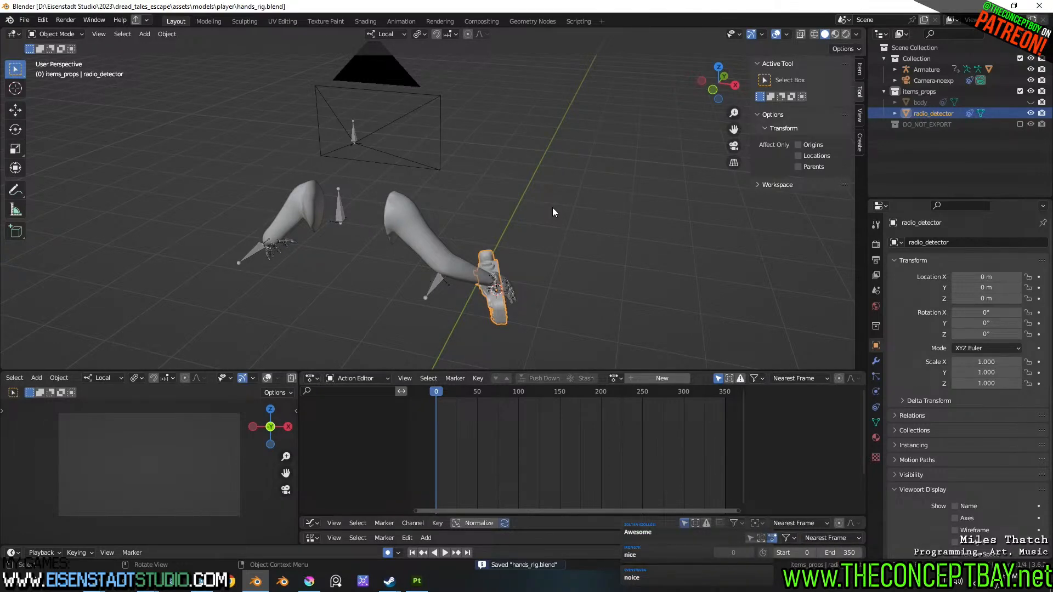
middle_drag(509, 221, 628, 213)
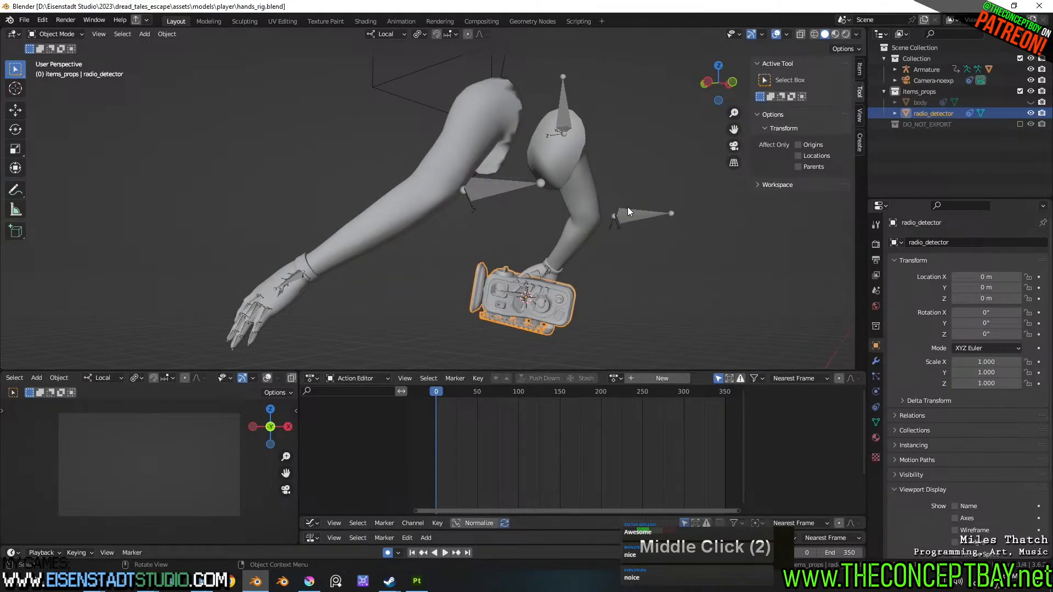